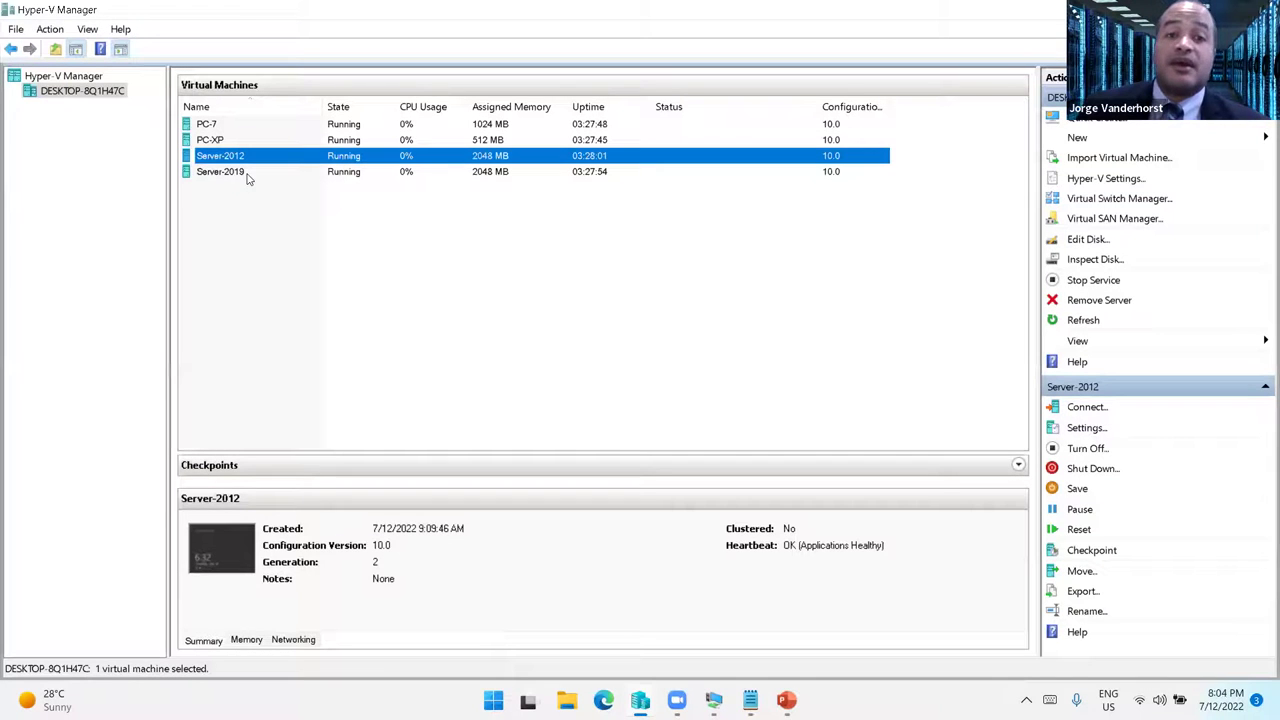
- Begin an external virtual switch named 'Internet' on Intel(R) Wireless-AC 9461, then discard it
click(534, 285)
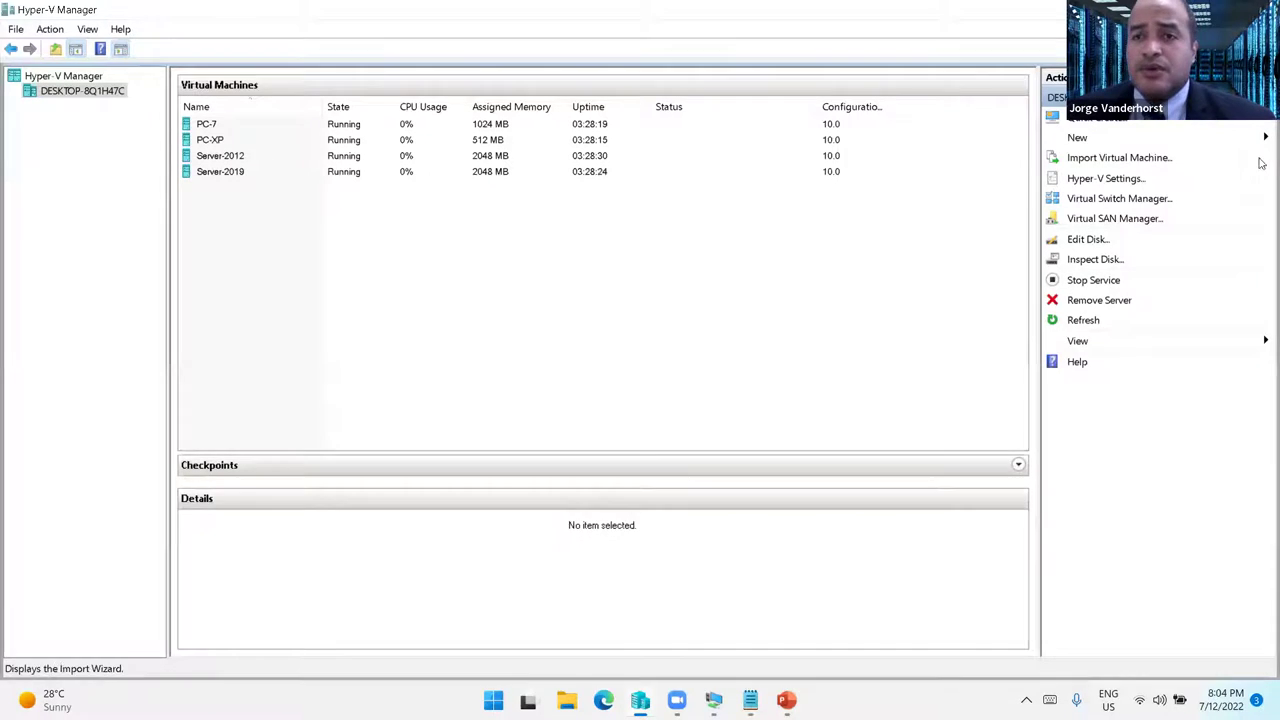
click(1122, 204)
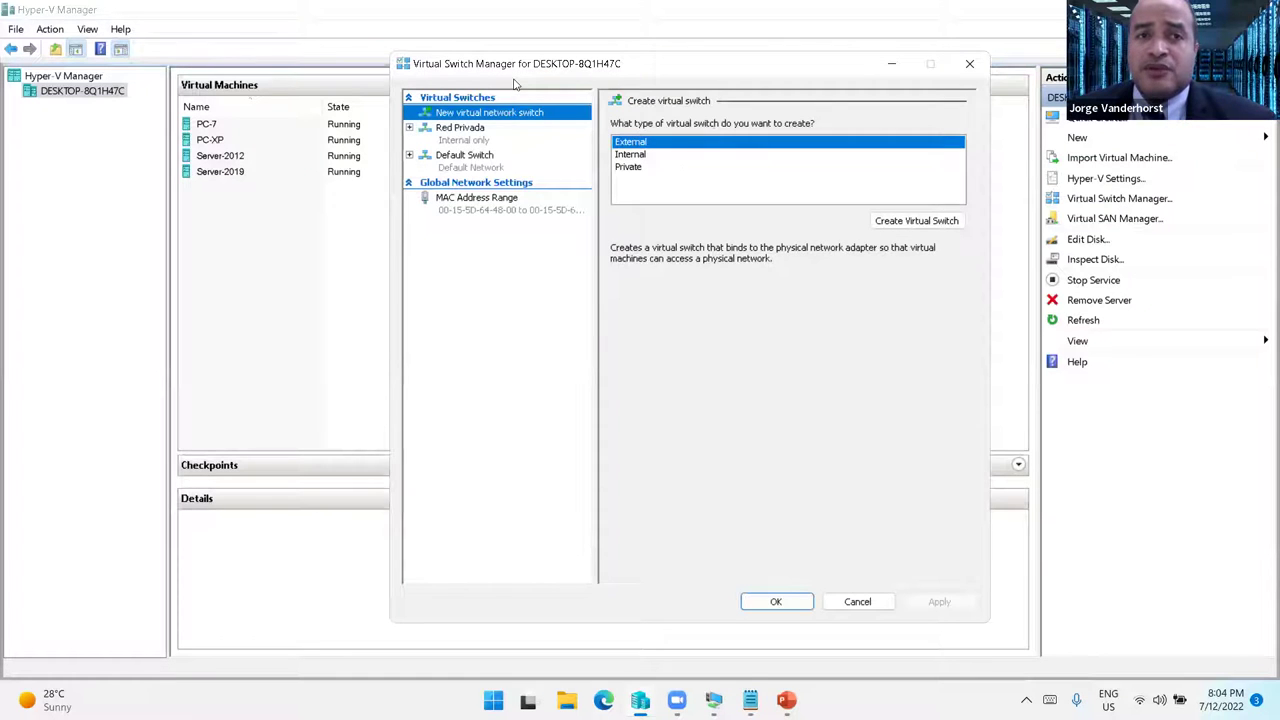
drag(624, 63, 344, 86)
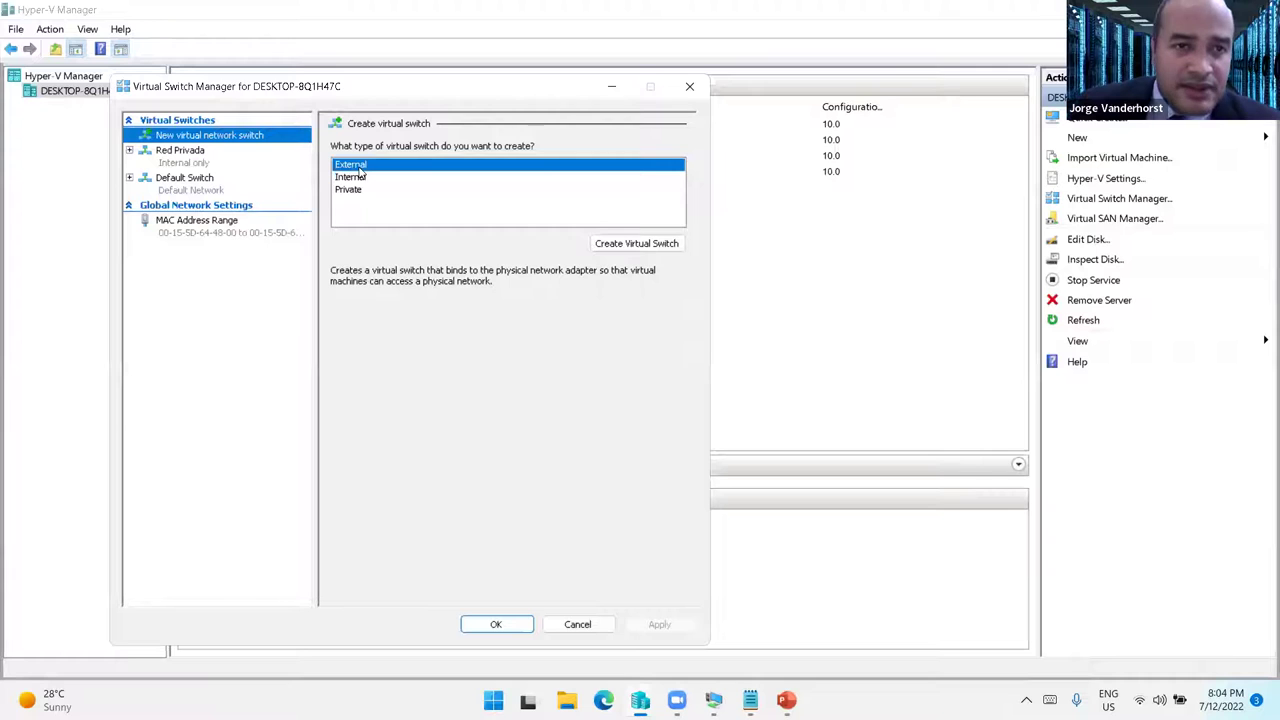
click(591, 241)
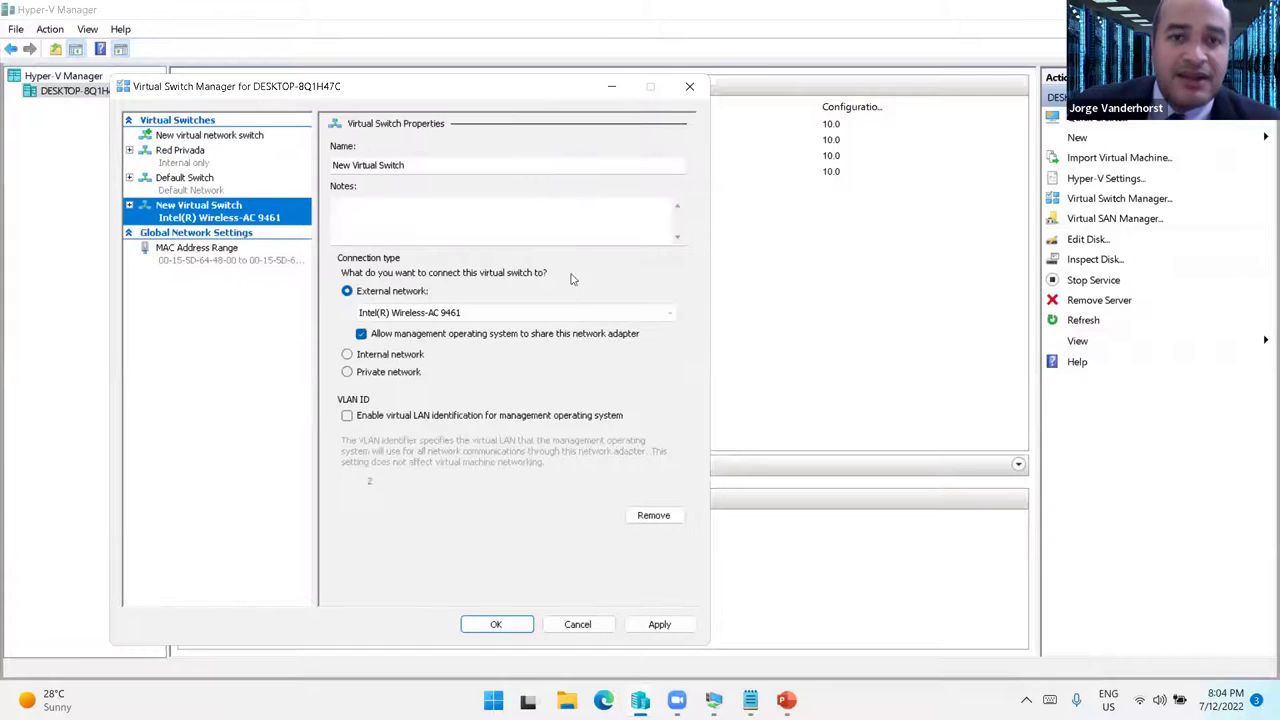
click(530, 313)
click(532, 316)
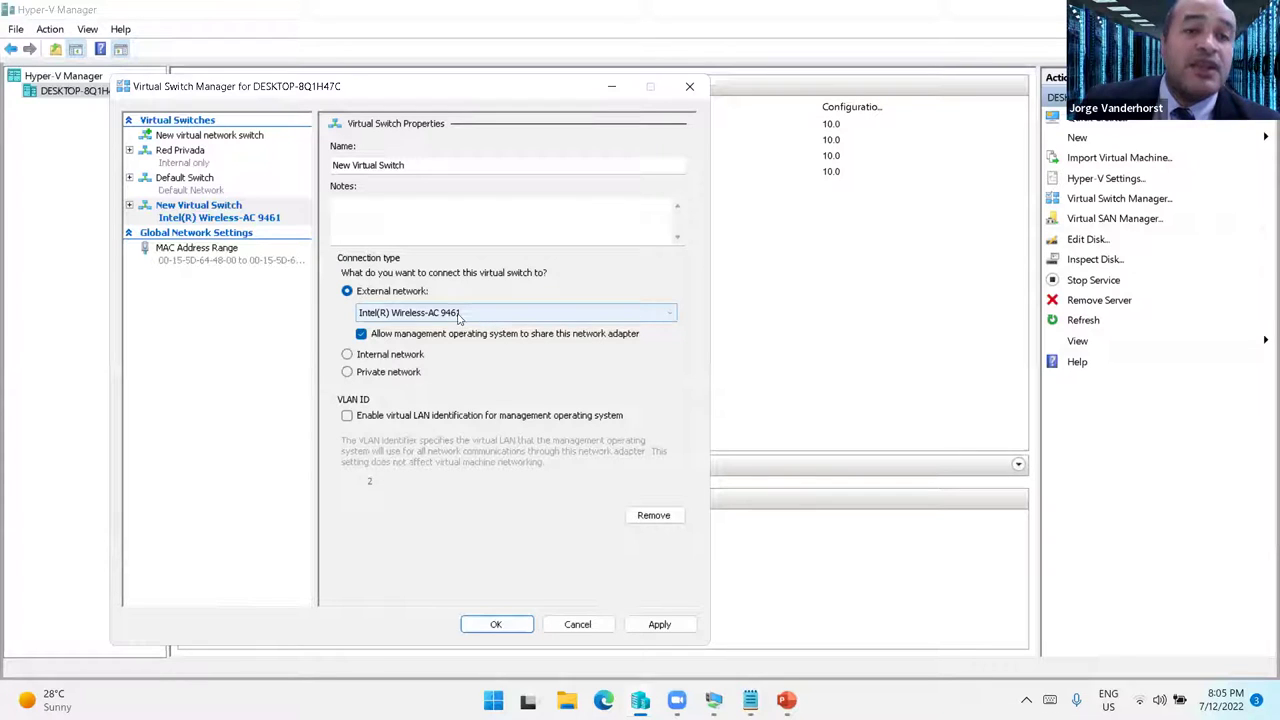
drag(433, 165, 332, 165)
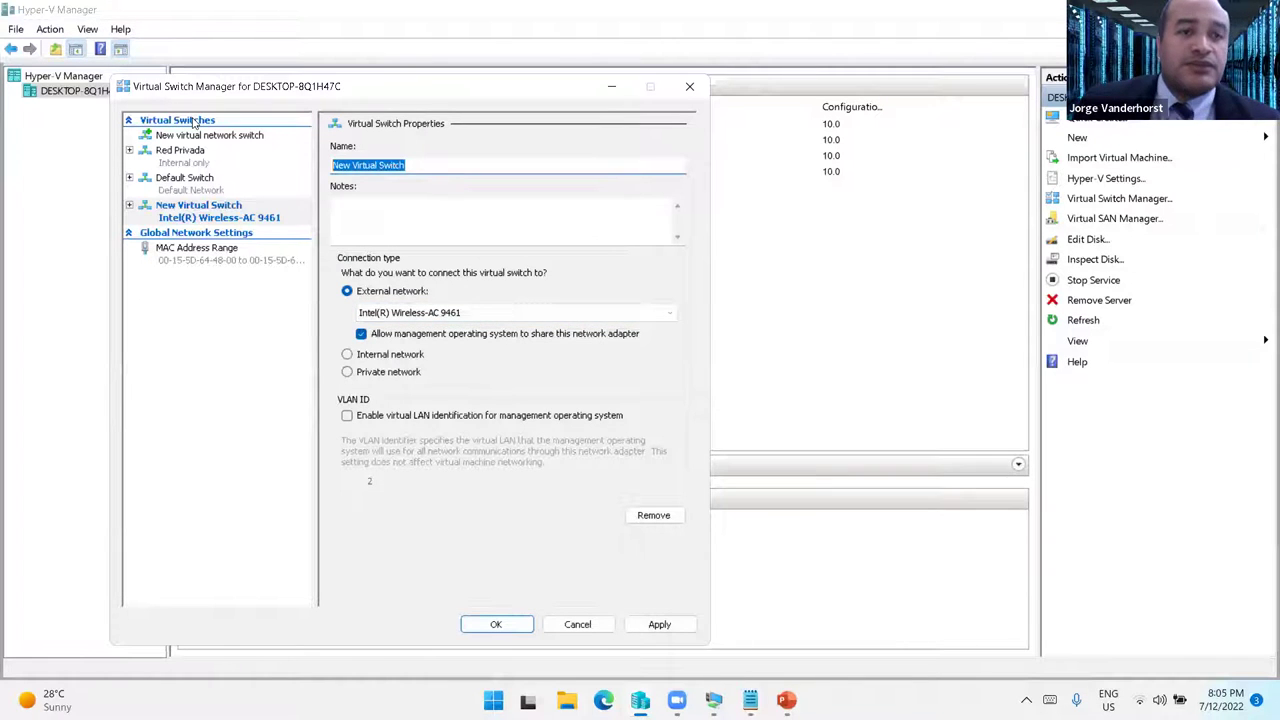
text(Internet)
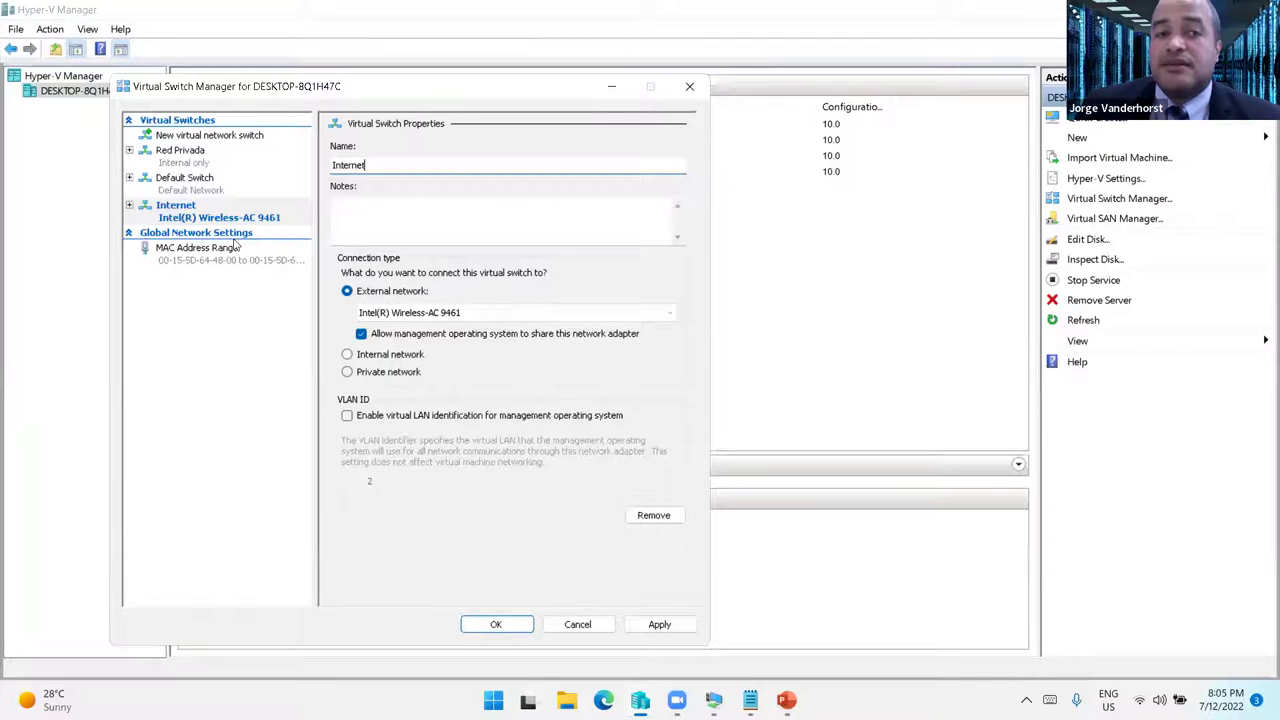
click(577, 624)
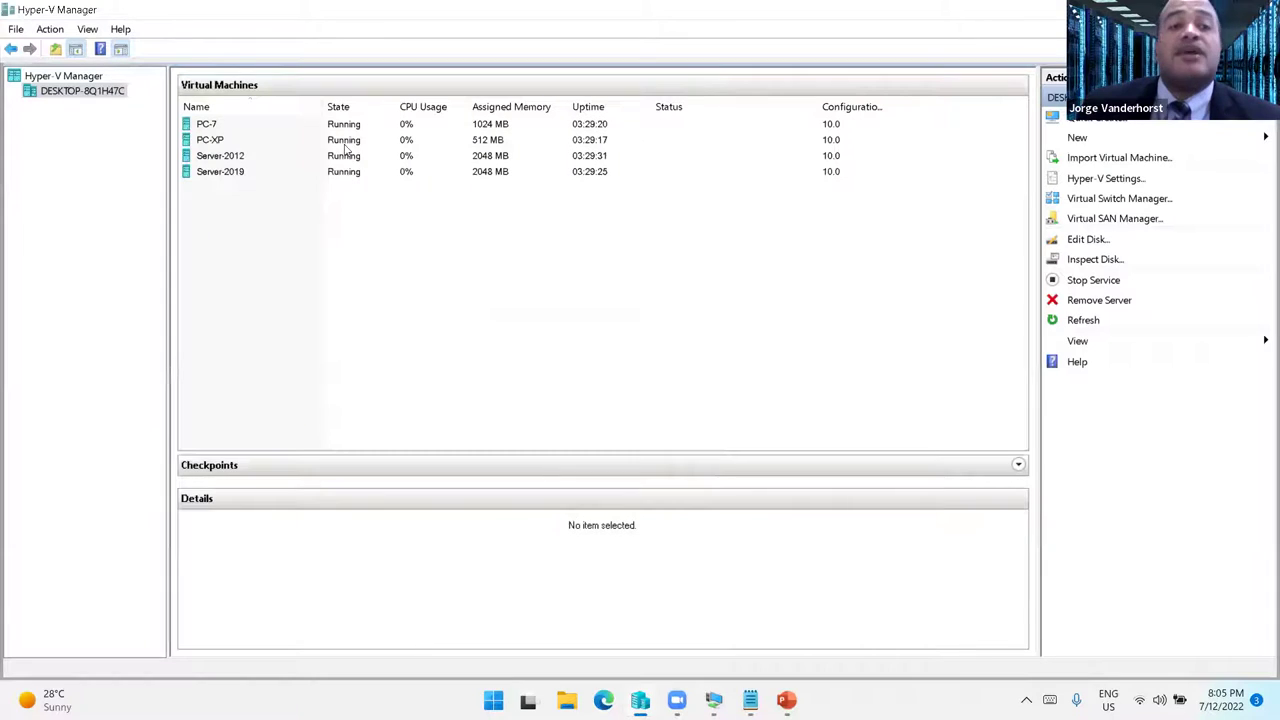
- Connect Server-2012's network adapter to the Red Privada virtual switch and save the settings
click(224, 160)
right_click(225, 161)
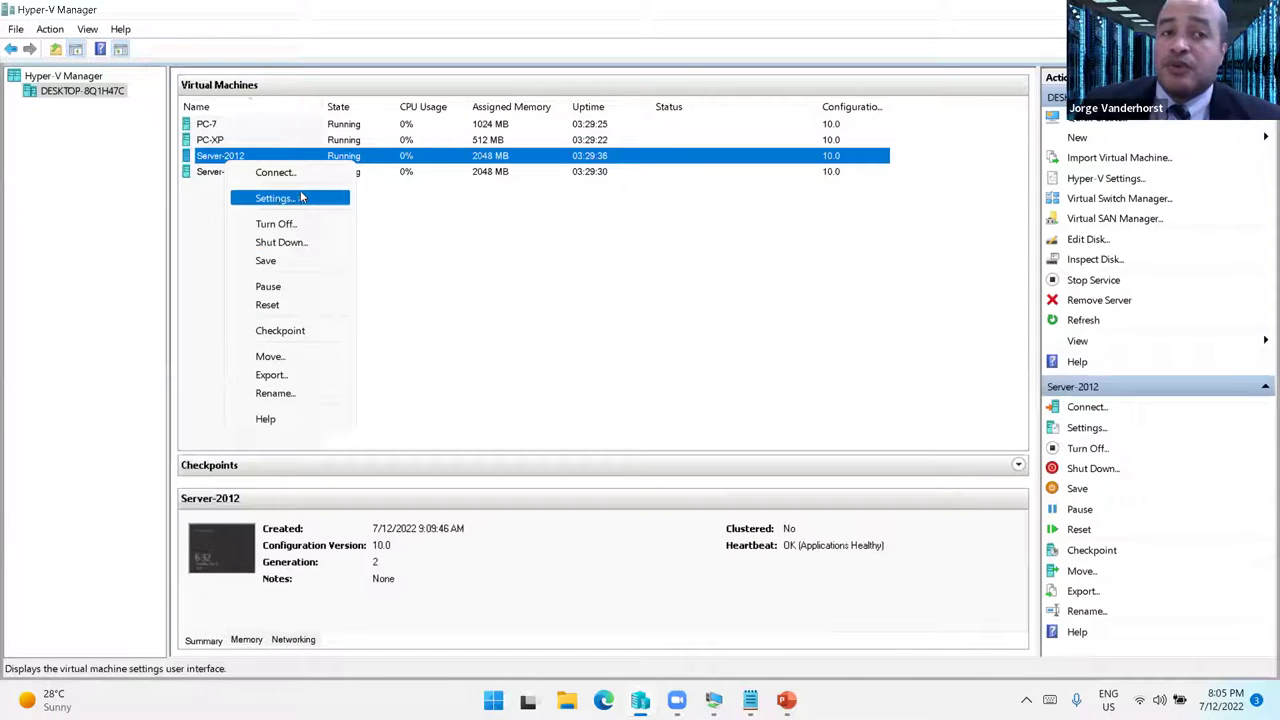
click(302, 197)
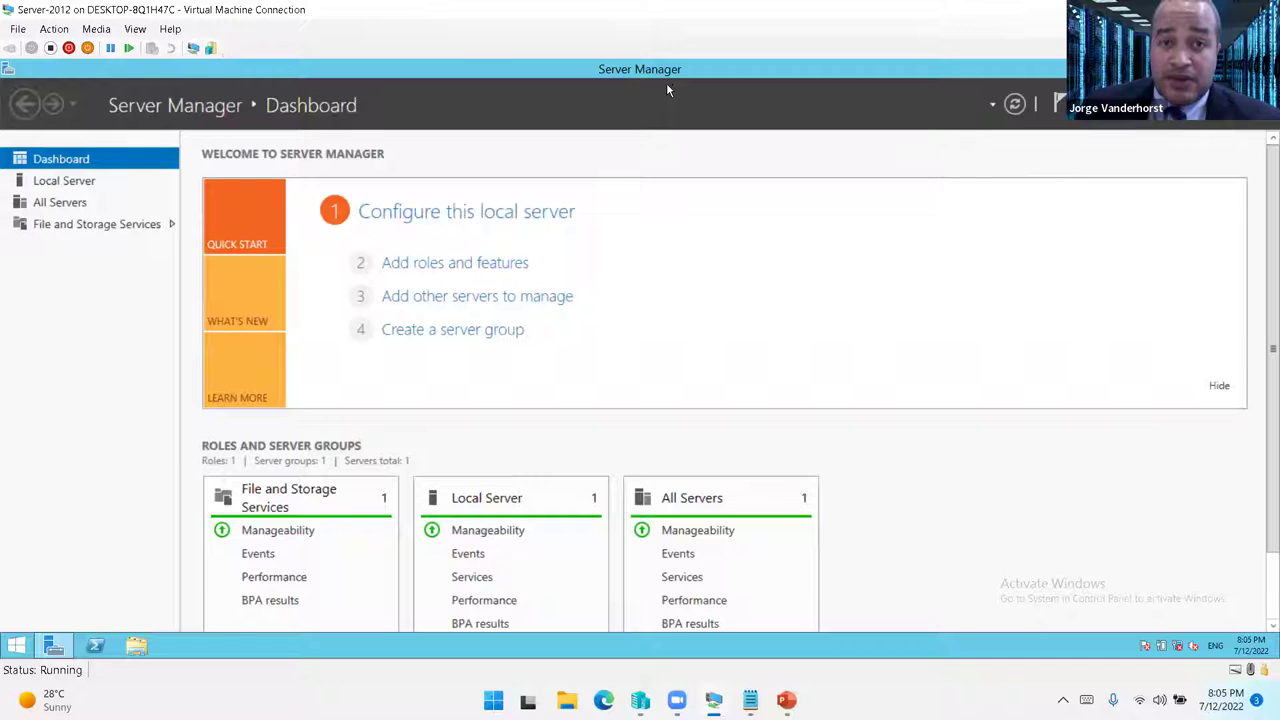
click(18, 30)
click(50, 45)
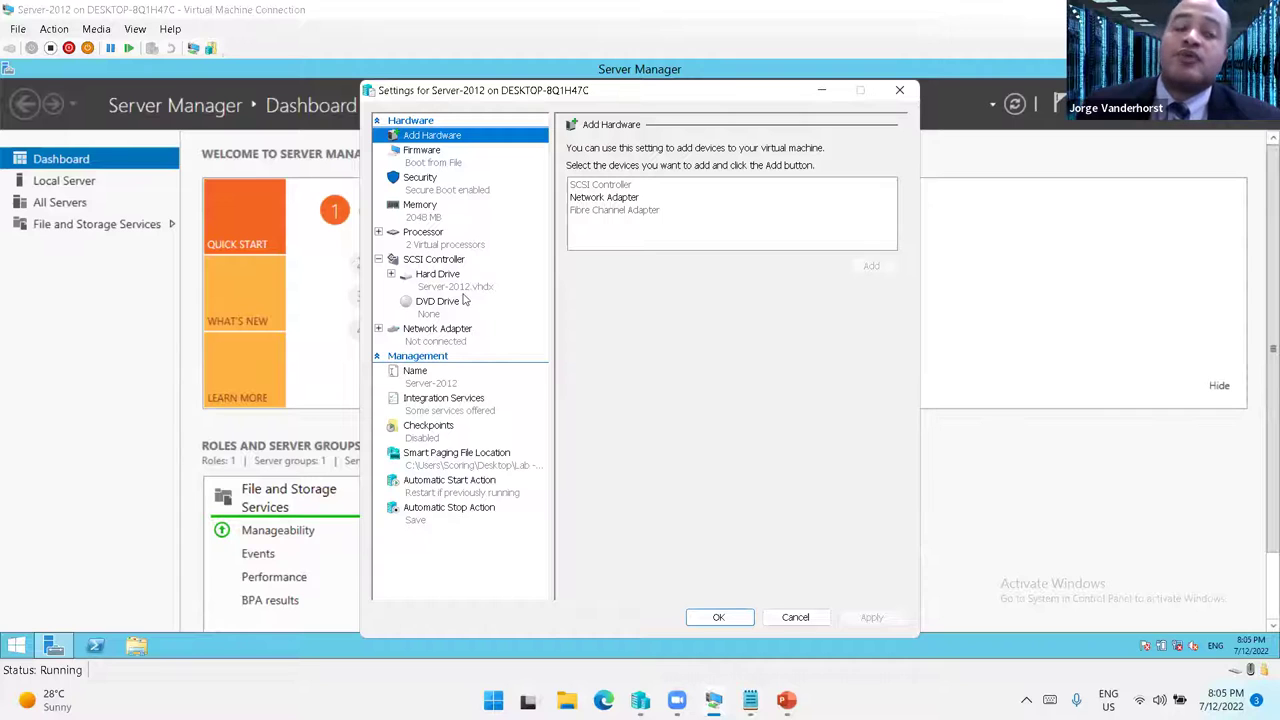
click(440, 336)
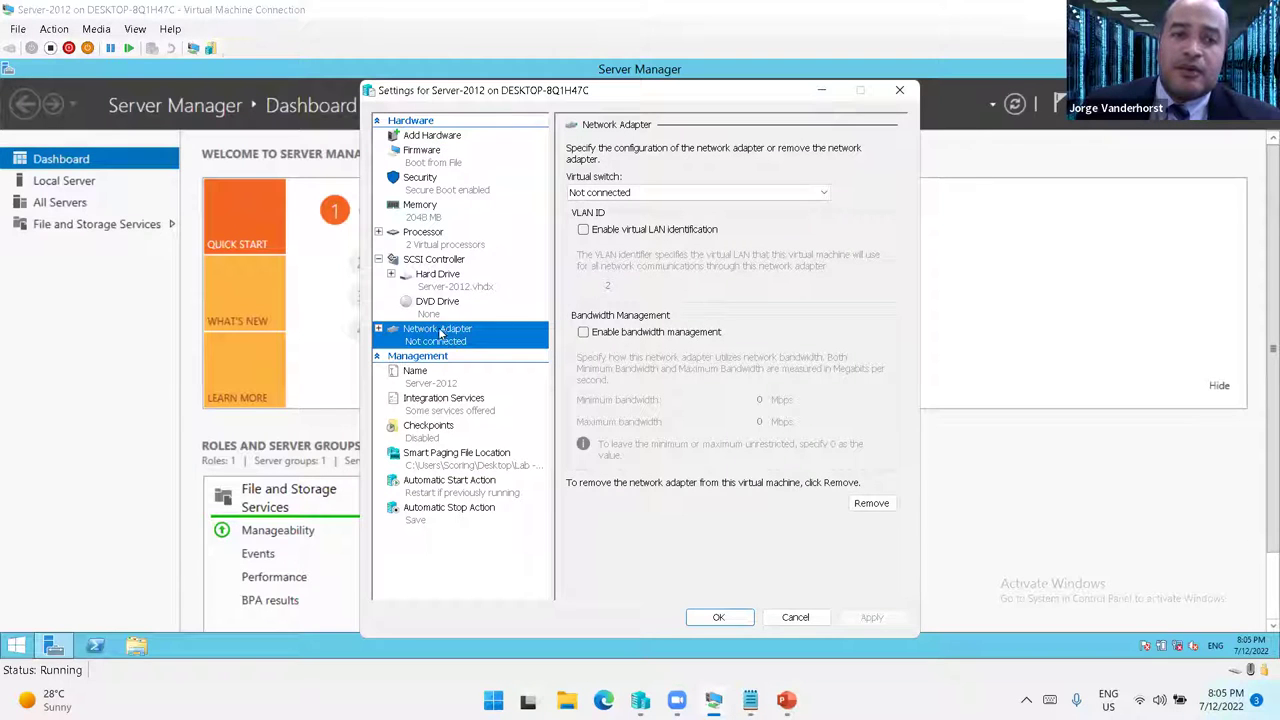
click(645, 192)
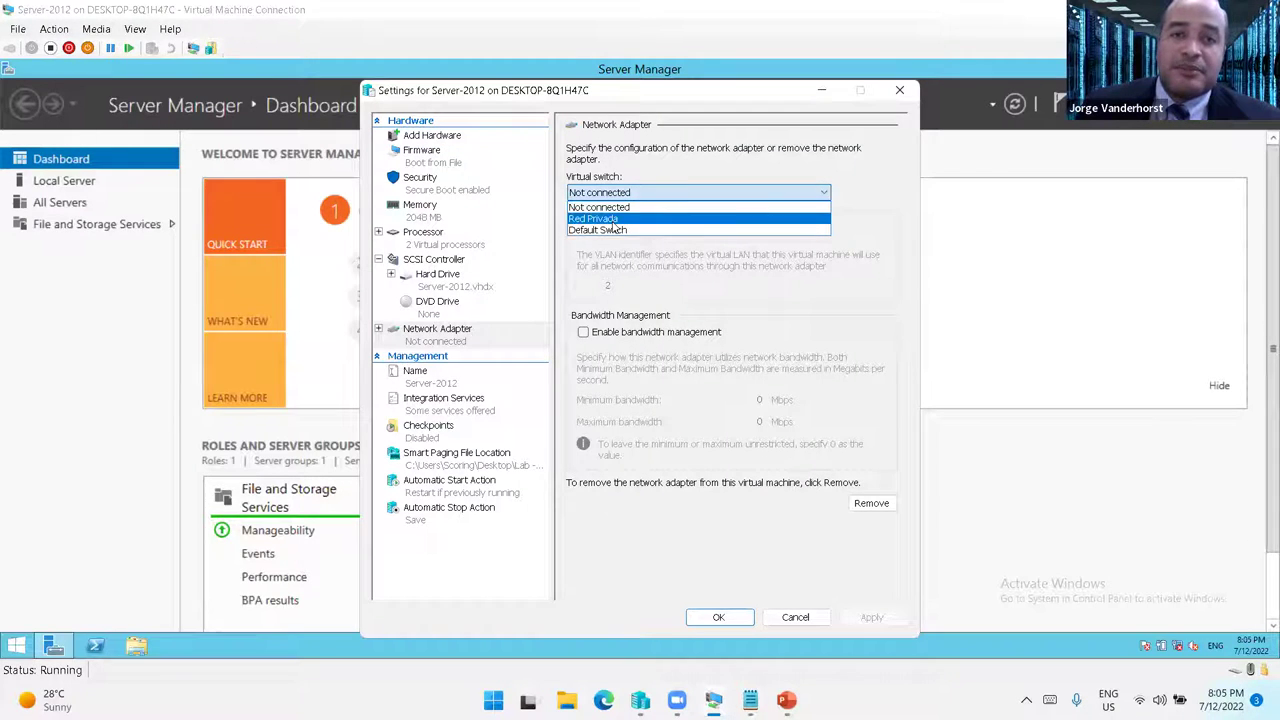
click(645, 211)
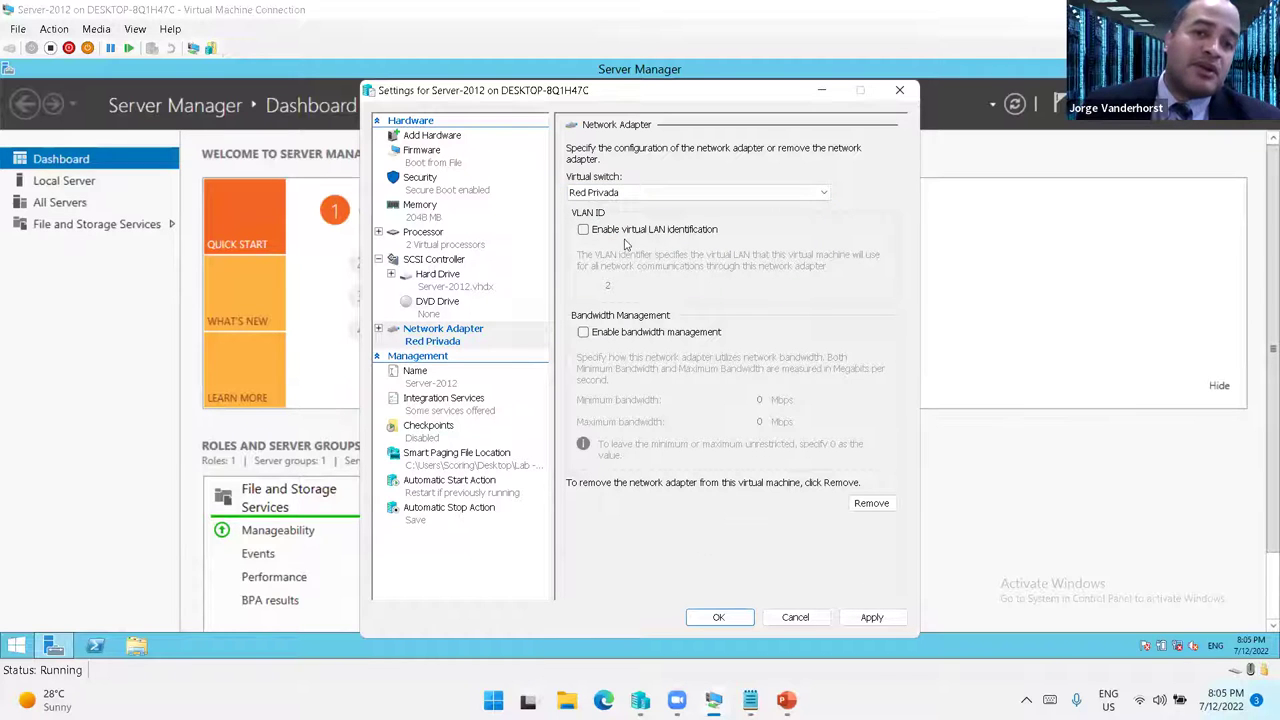
click(871, 617)
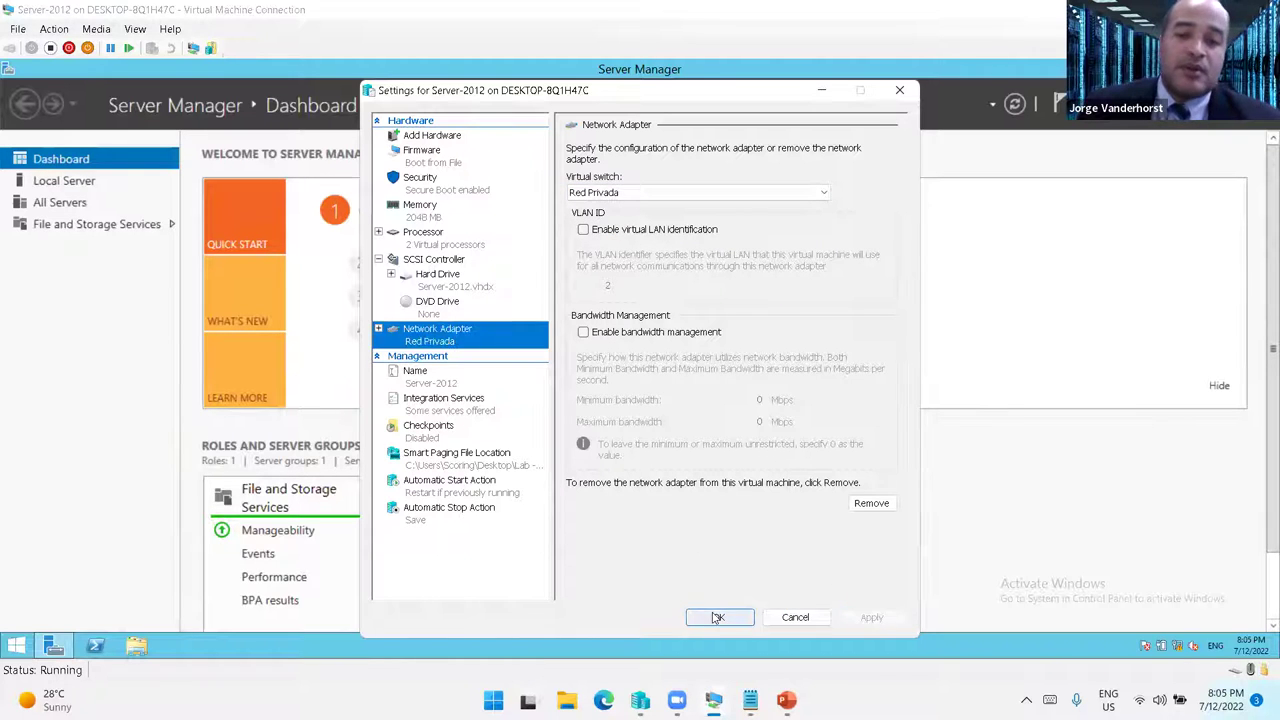
click(718, 617)
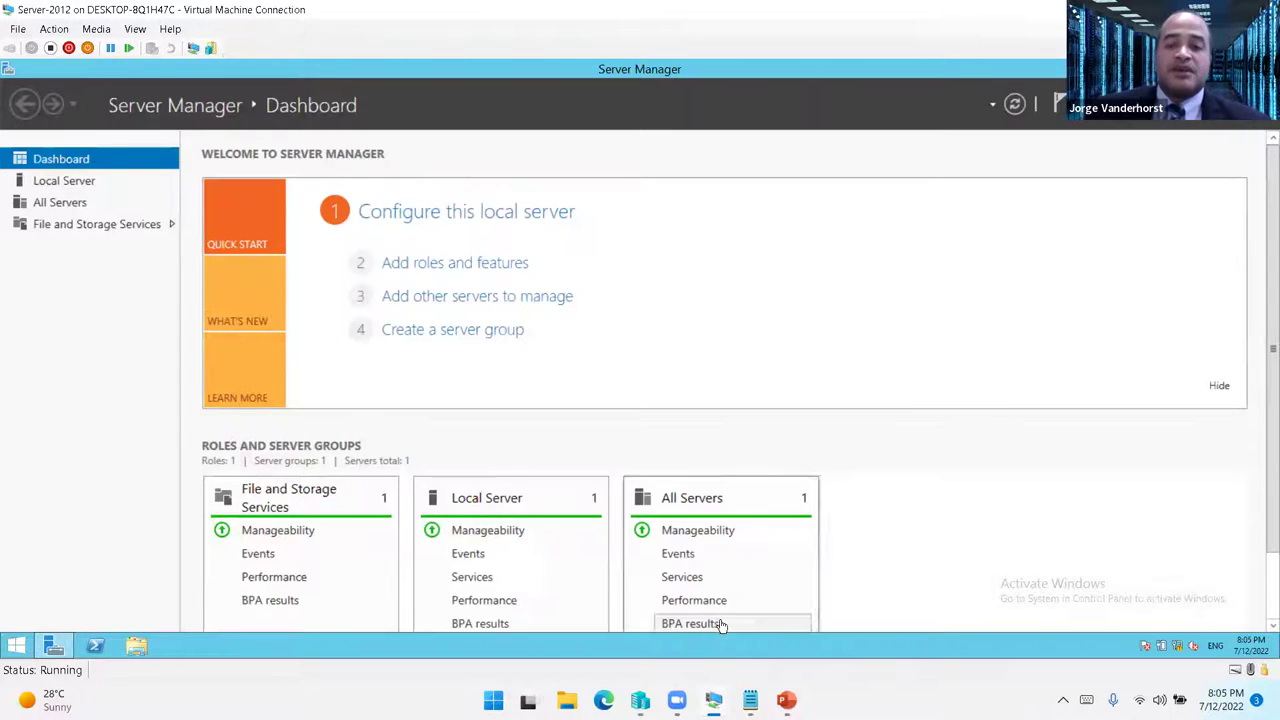
right_click(1176, 647)
- Open the guest Ethernet adapter's IPv4 properties from the Network and Sharing Center
click(1180, 636)
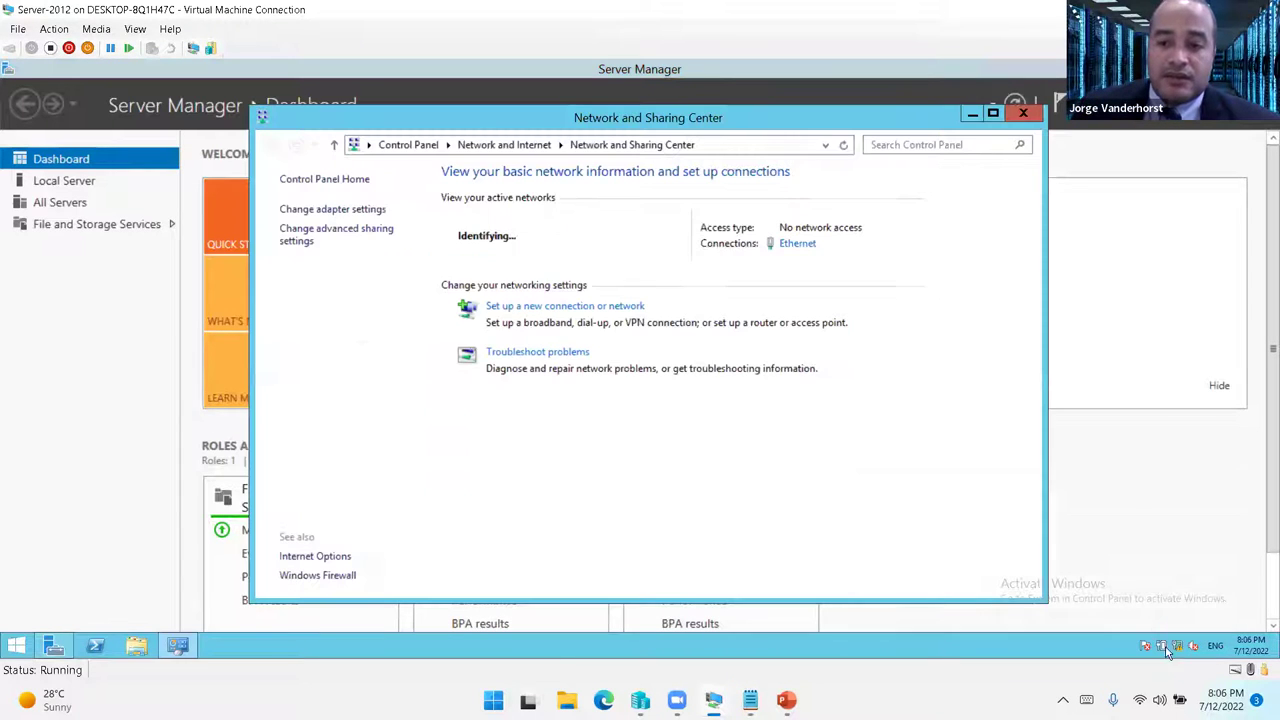
click(360, 211)
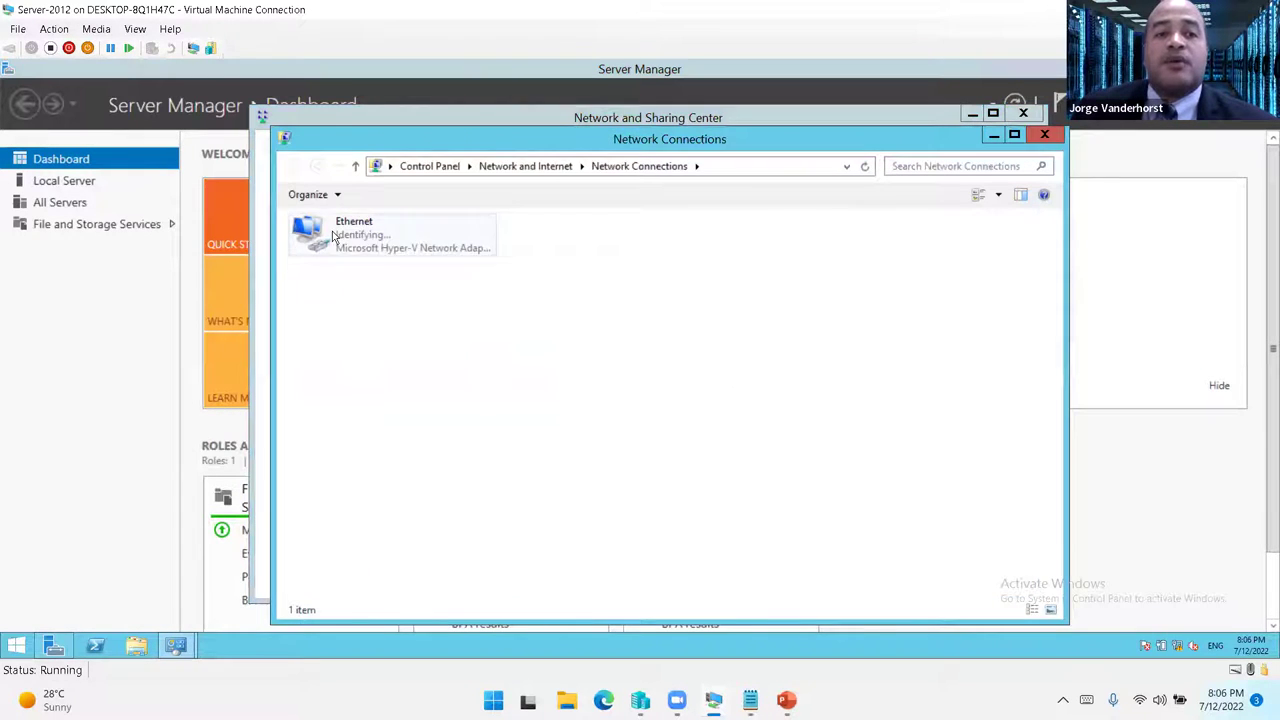
double_click(335, 236)
click(547, 488)
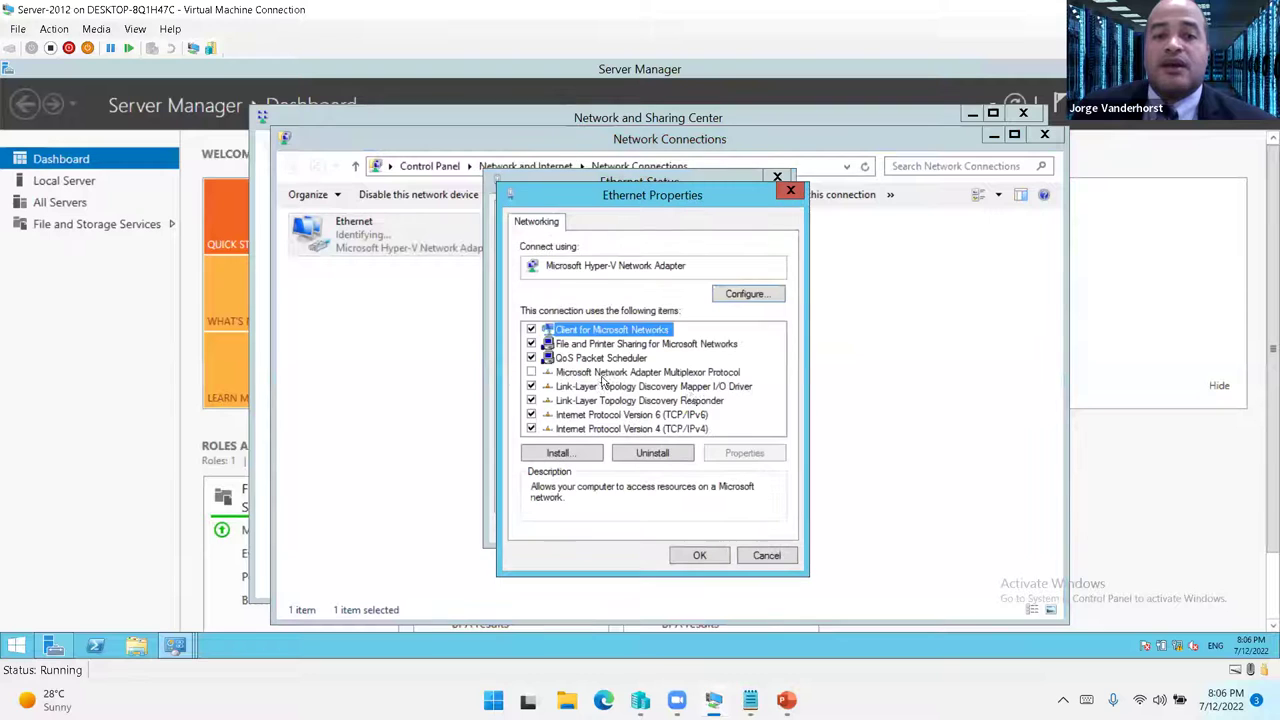
drag(636, 197, 861, 164)
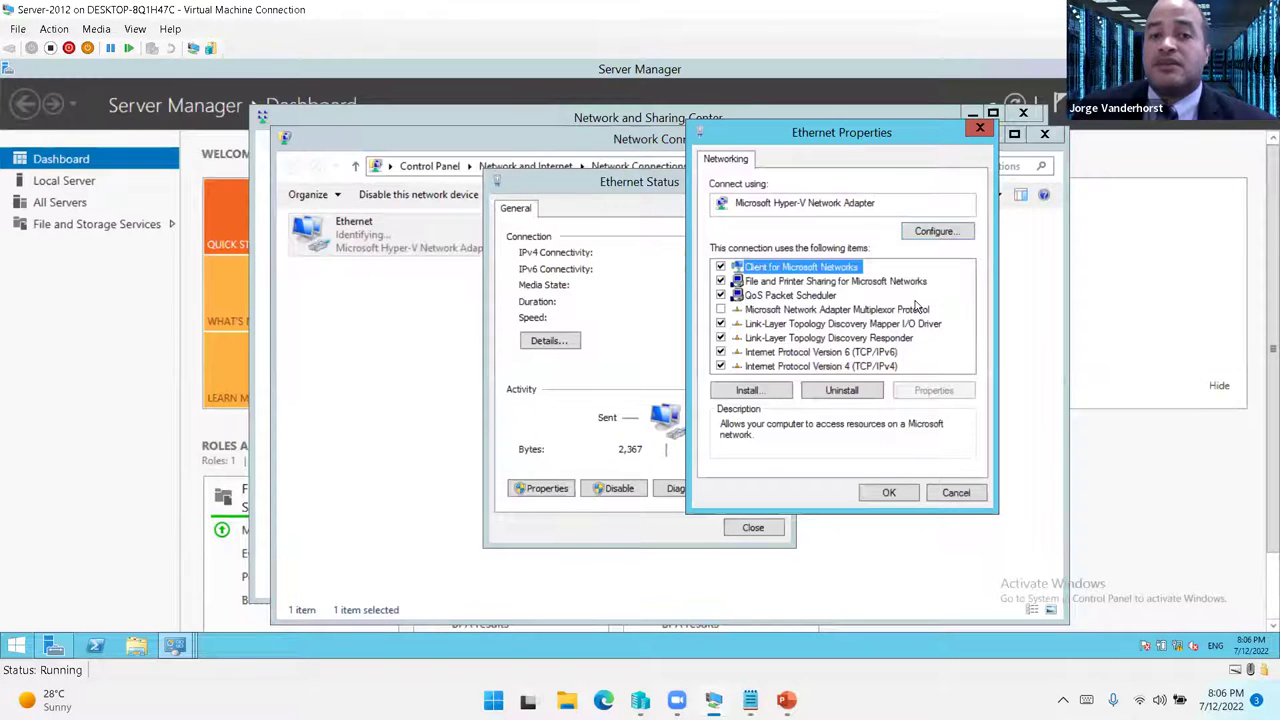
double_click(858, 366)
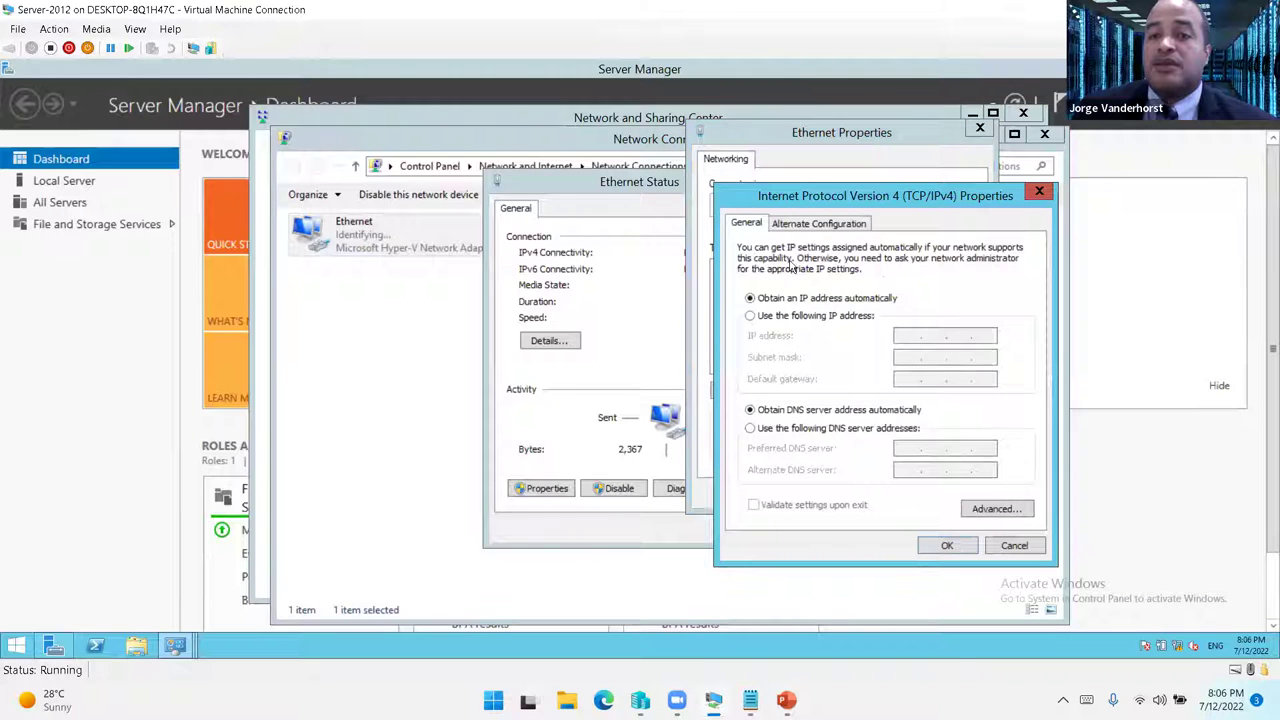
- Set static IP 192.168.1.1, mask 255.255.255.0 and preferred DNS 192.168.1.1
click(778, 316)
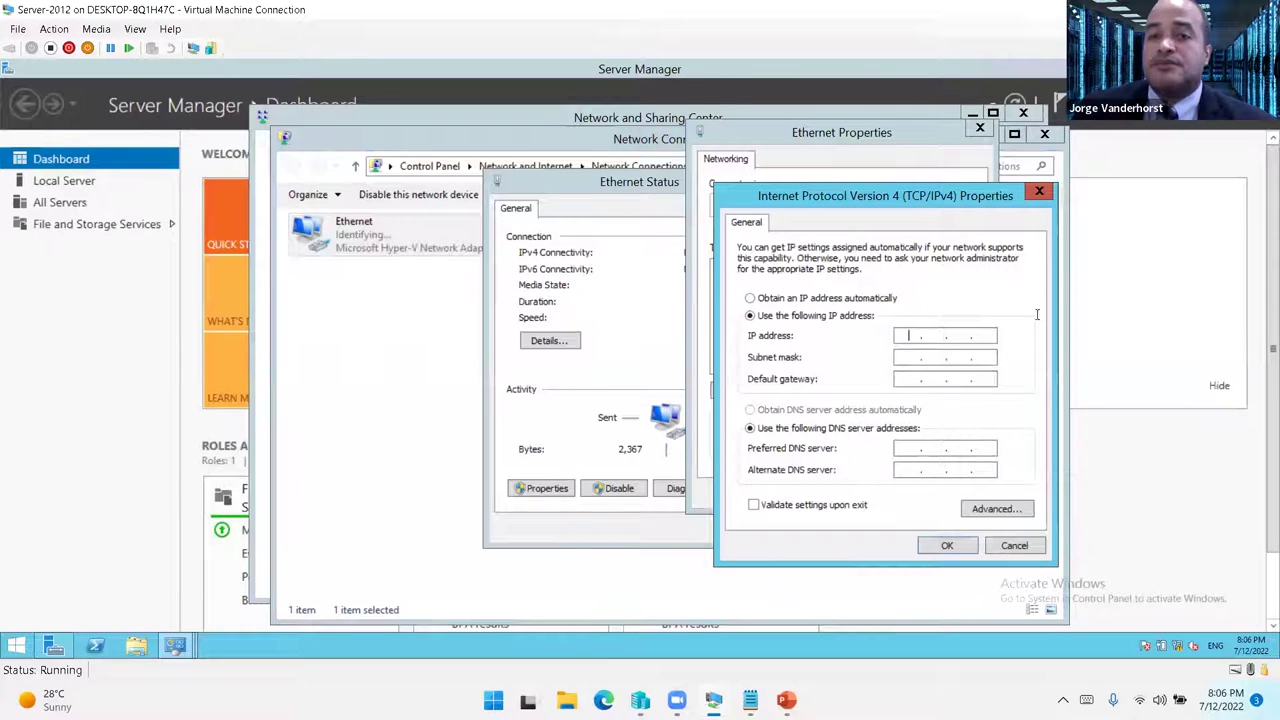
text(19)
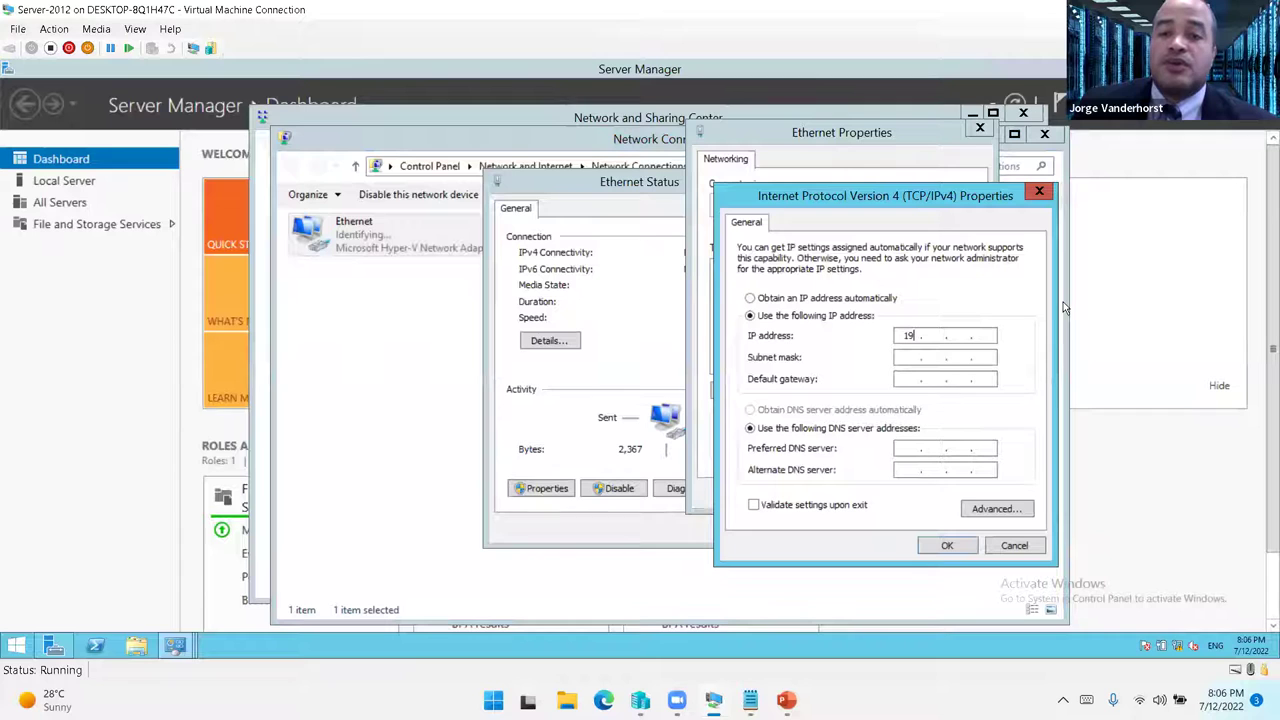
text(2 . 168 . 1)
key(Tab)
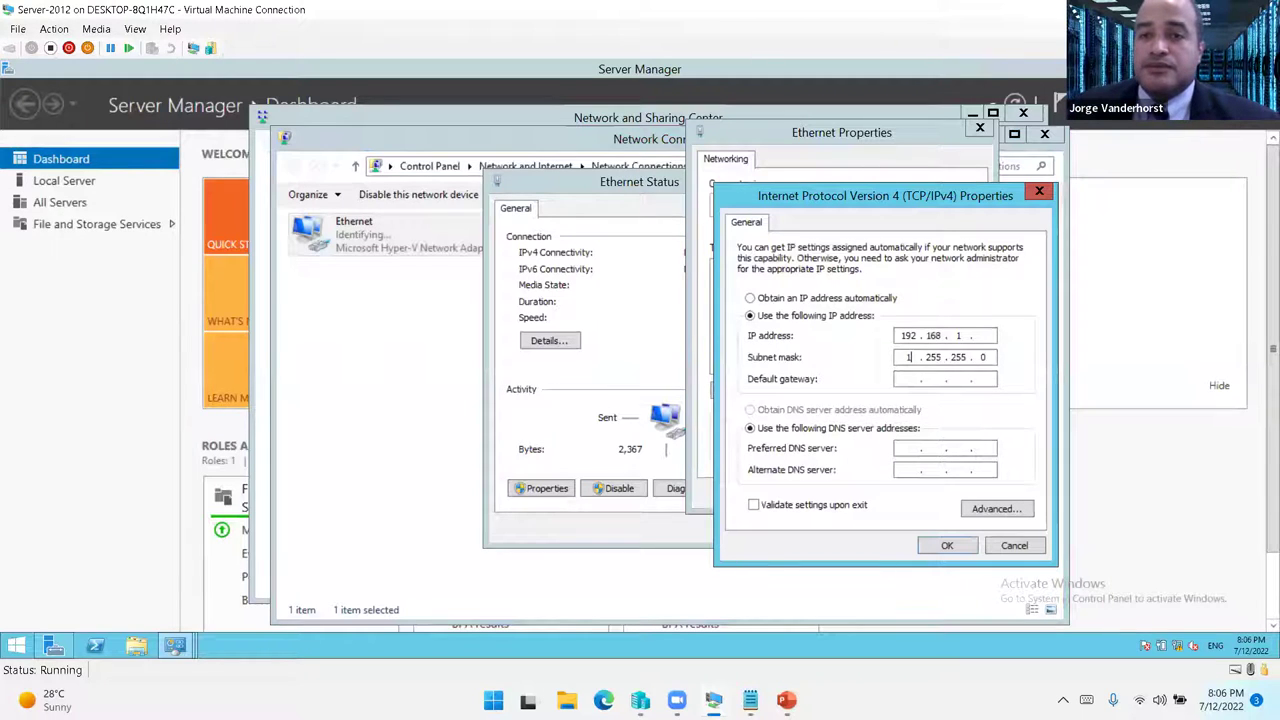
click(985, 335)
text(1)
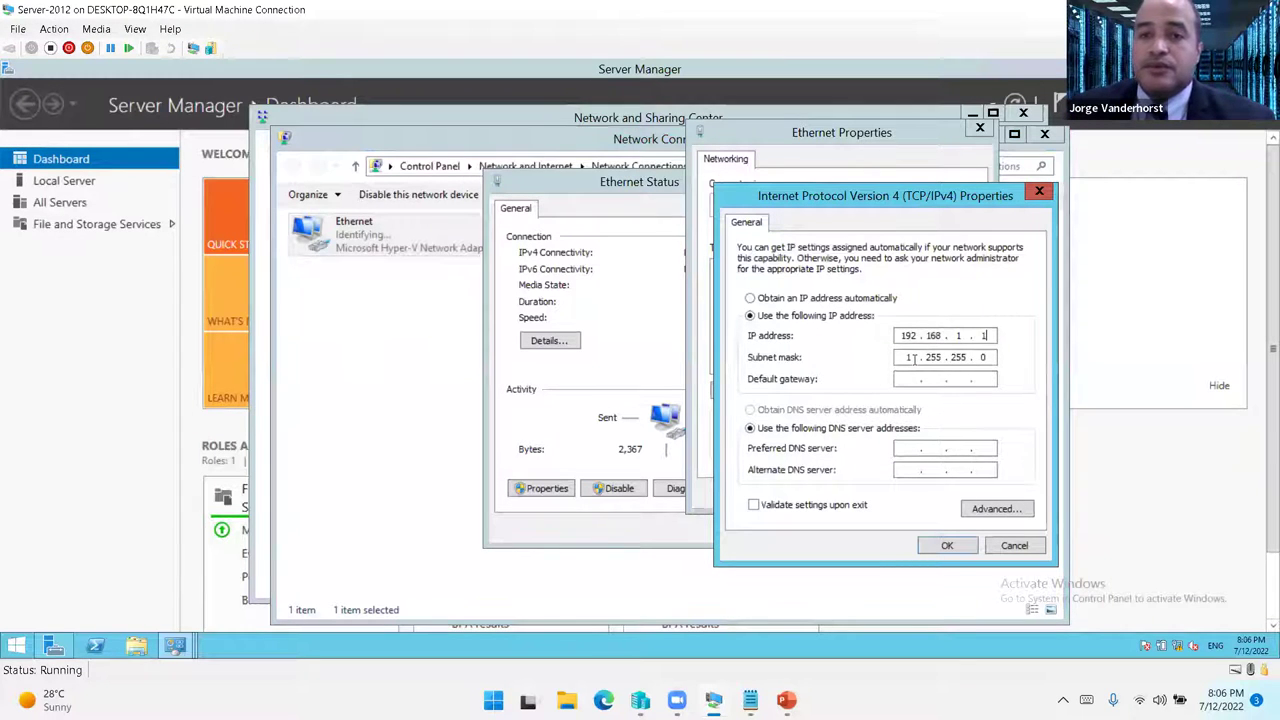
key(Tab)
text(255)
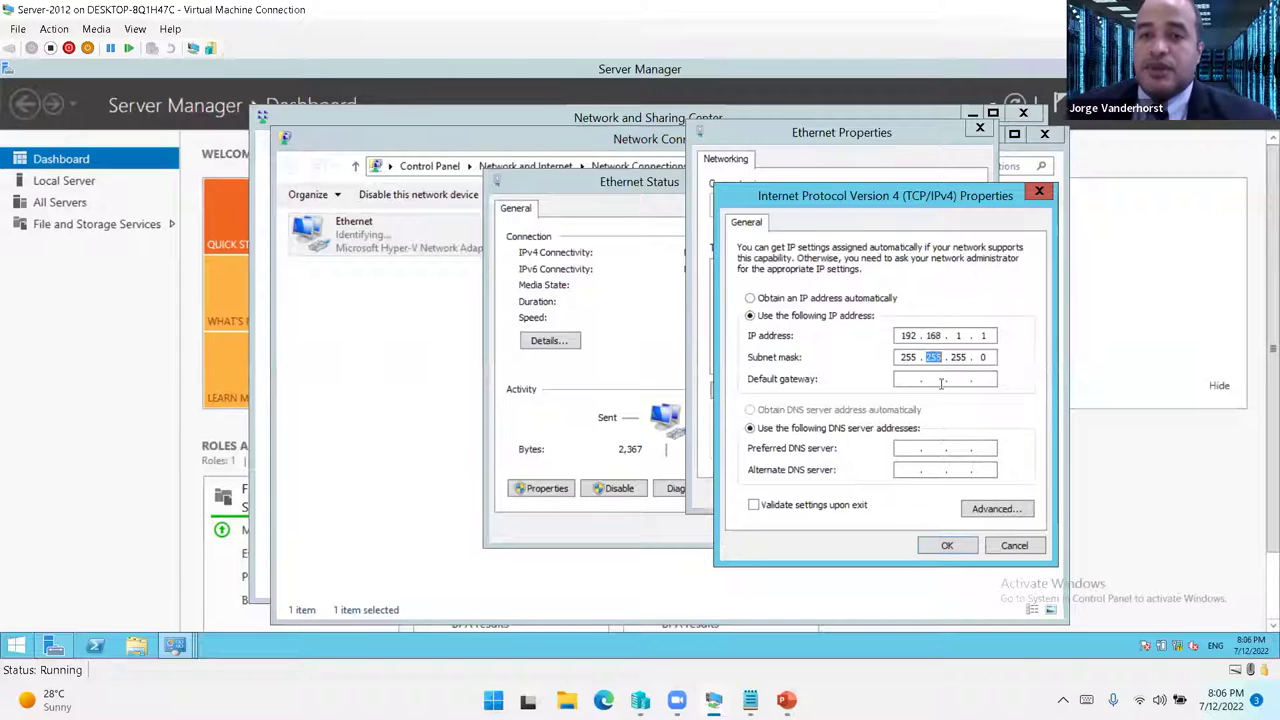
click(911, 378)
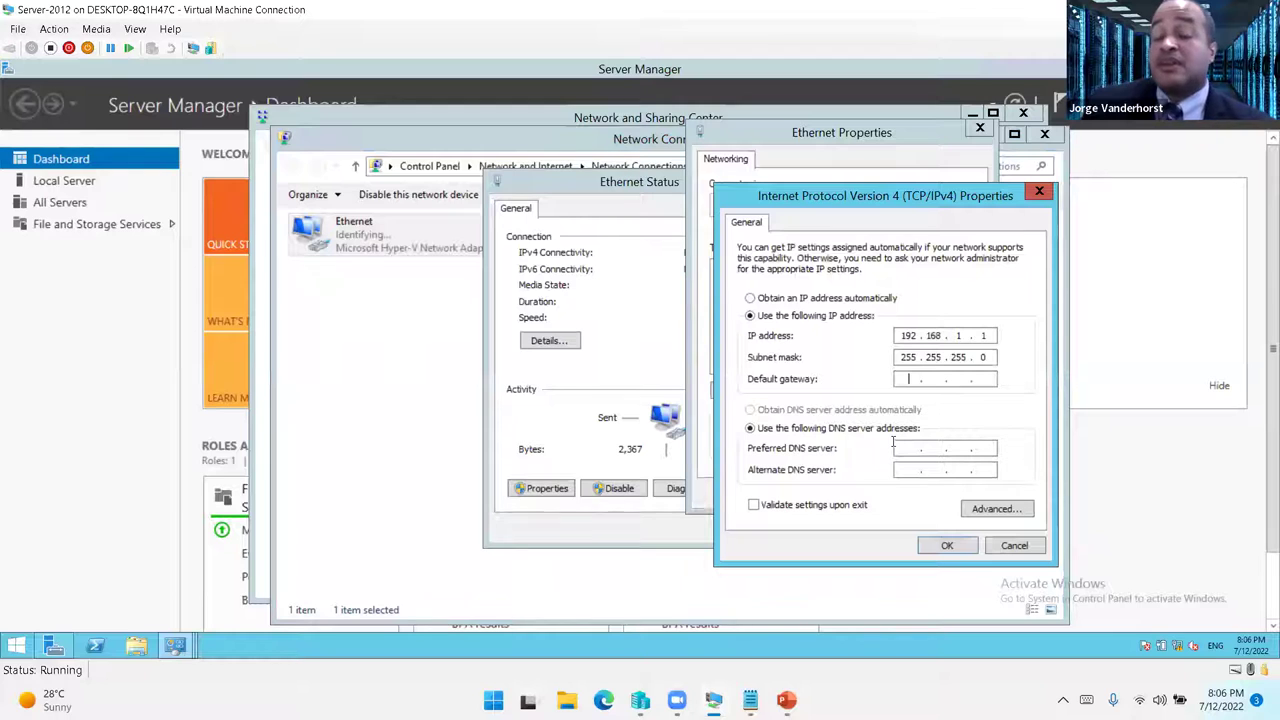
click(910, 447)
text(192 . 168 . 1 . 1)
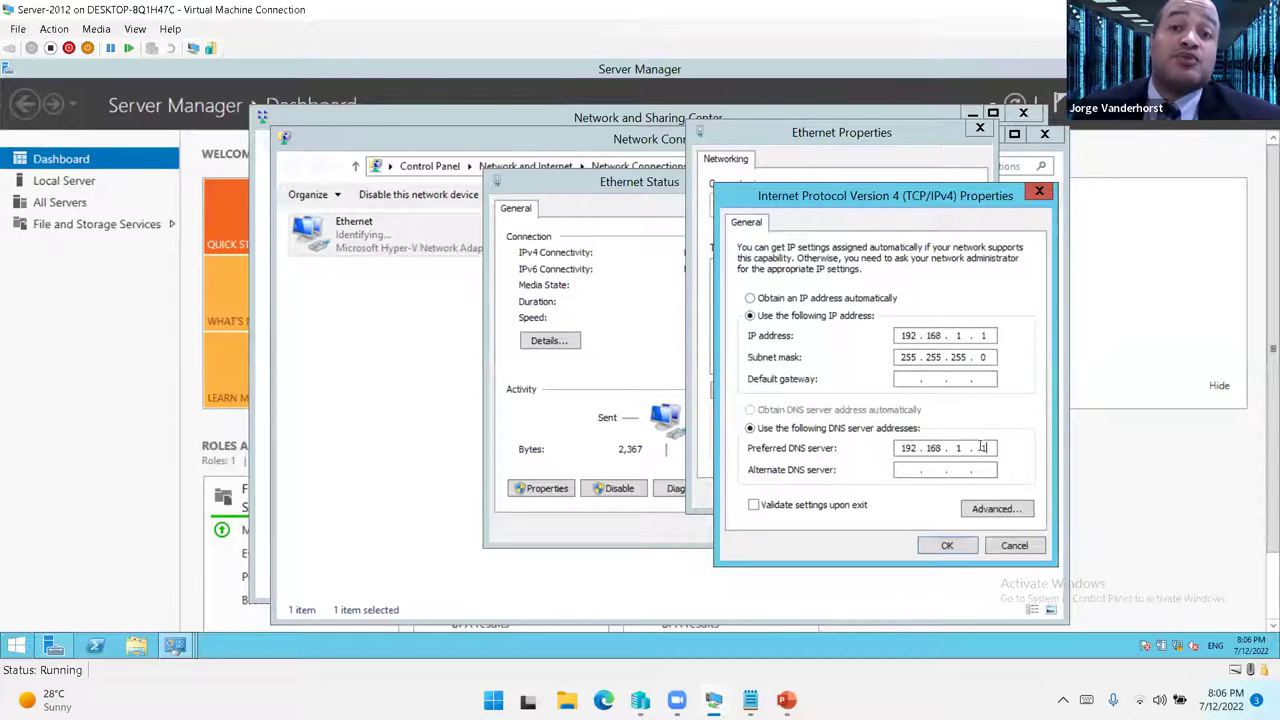
click(946, 545)
click(898, 497)
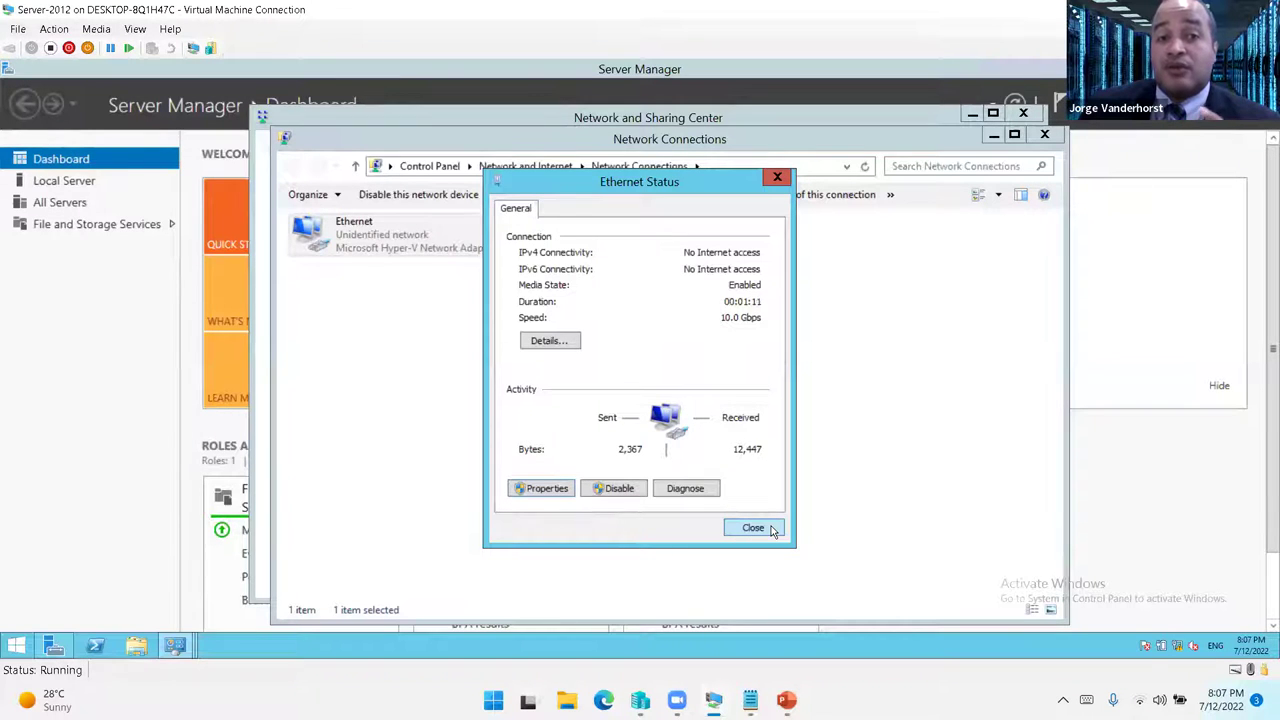
- Close the Ethernet Status, Network Connections and Network and Sharing Center windows
click(772, 529)
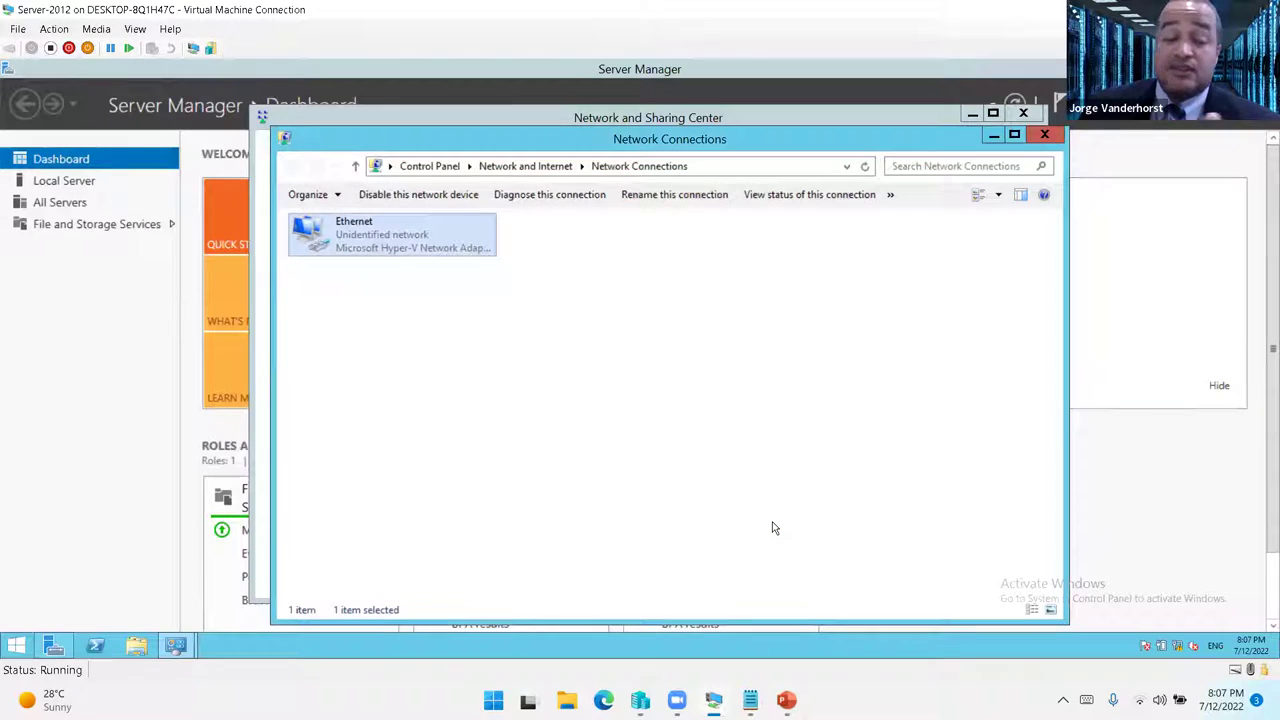
click(1046, 138)
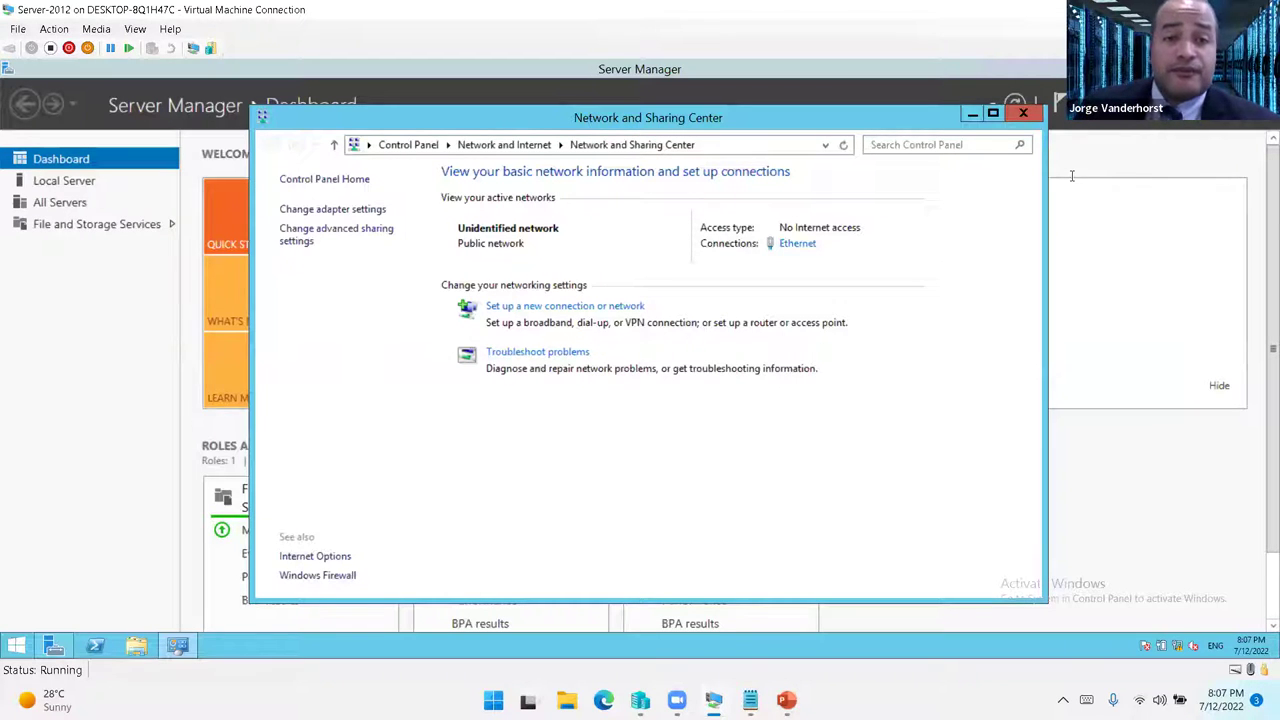
key(alt+F4)
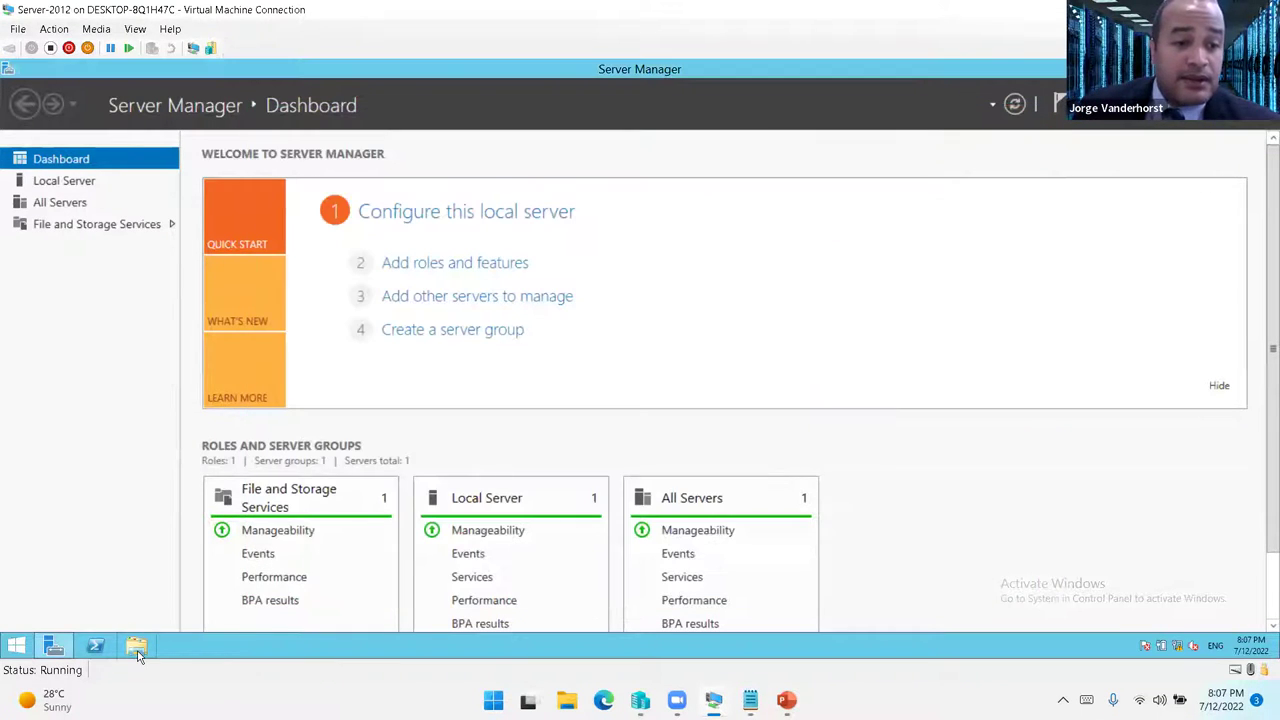
- Rename the computer to Win2012 through This PC's system properties and restart now
click(136, 645)
click(314, 288)
right_click(517, 454)
click(577, 597)
click(1010, 434)
click(310, 284)
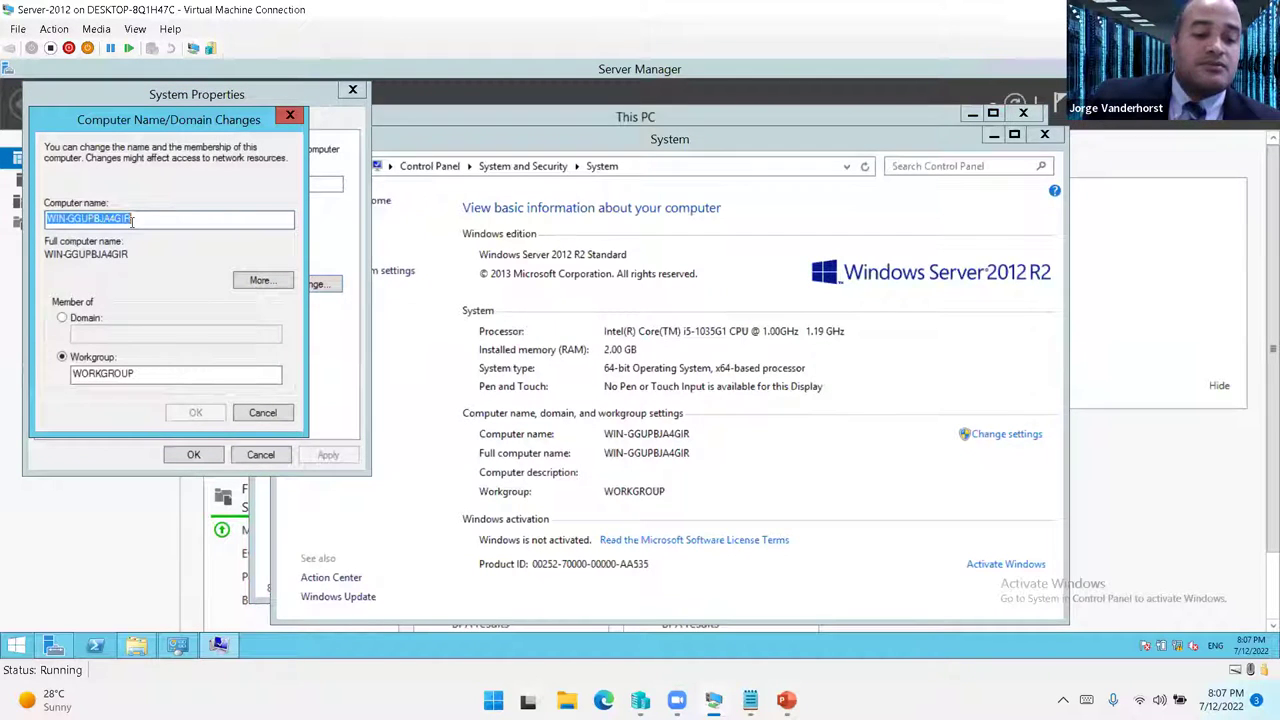
text(Wi)
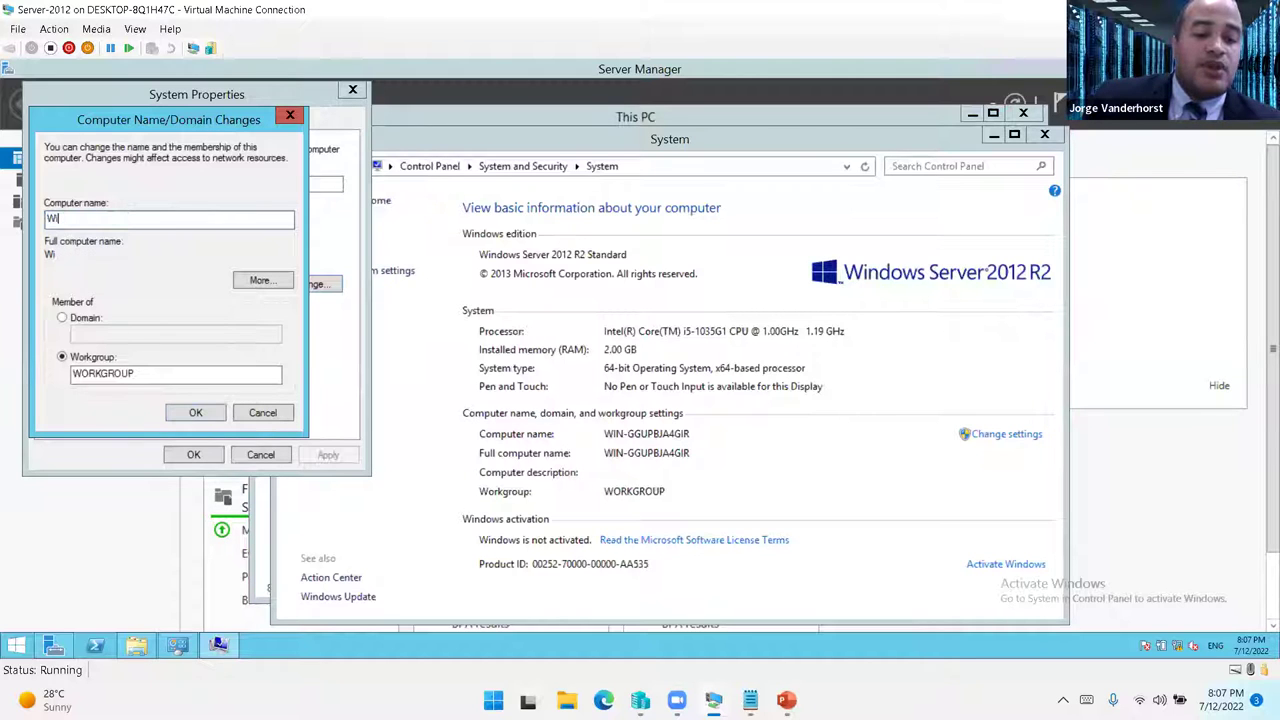
text(n2012)
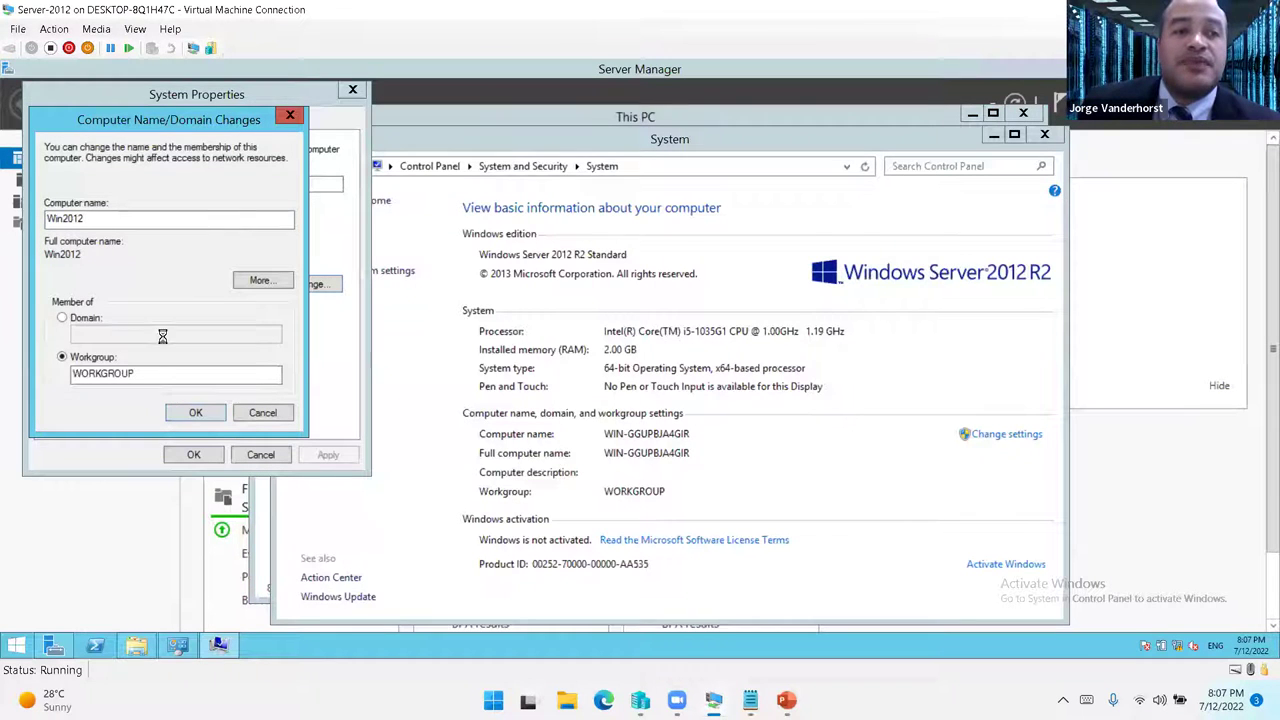
key(Return)
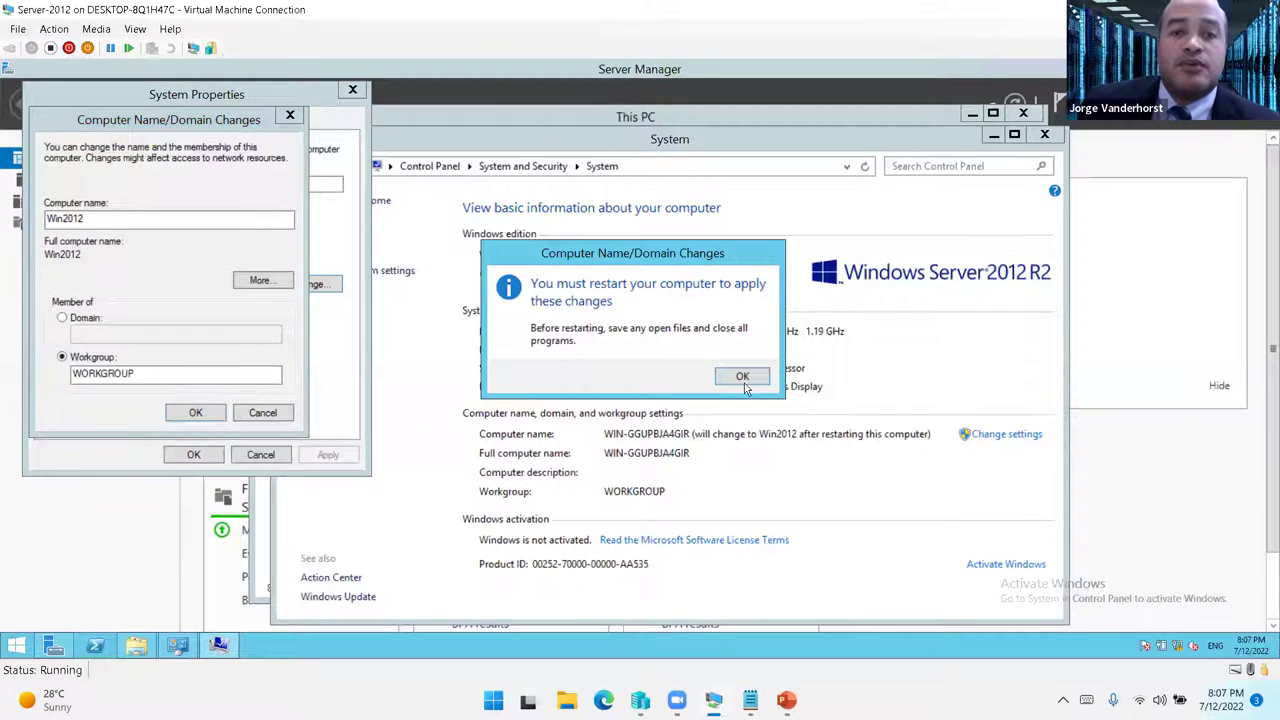
click(740, 380)
click(190, 455)
click(643, 370)
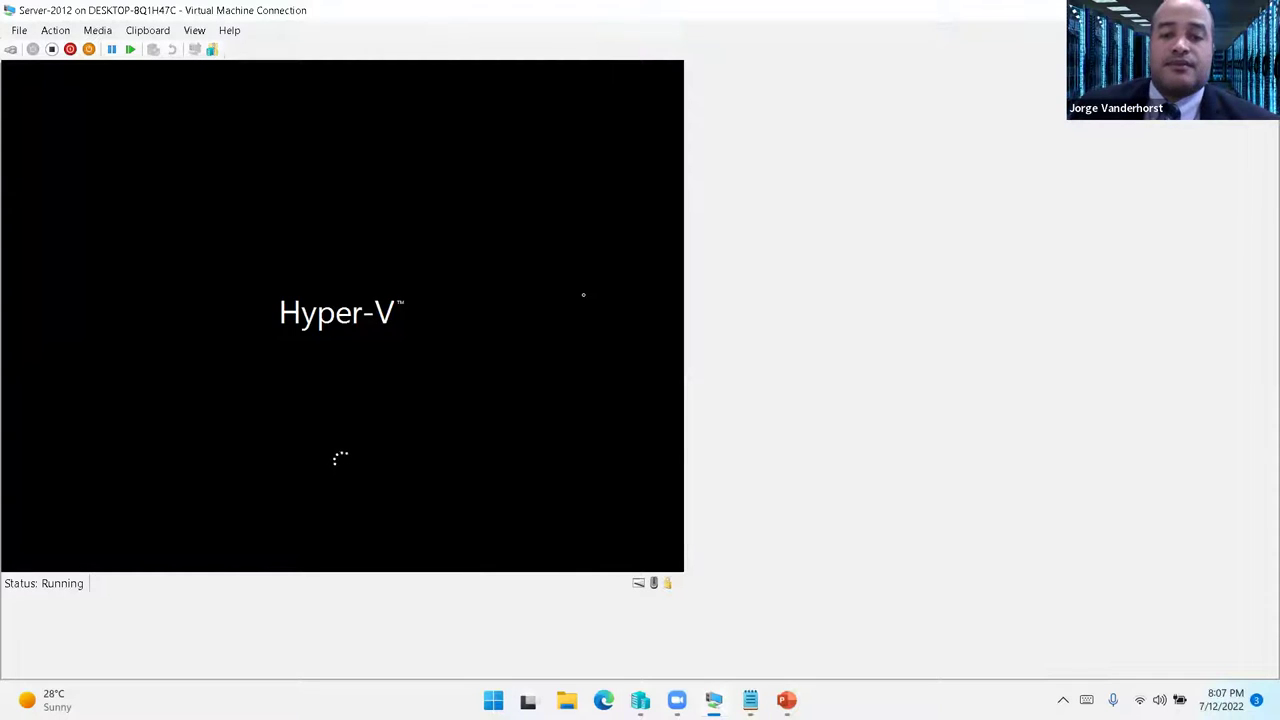
- Back in Hyper-V Manager, browse the VM list and open Server-2012's settings
click(640, 700)
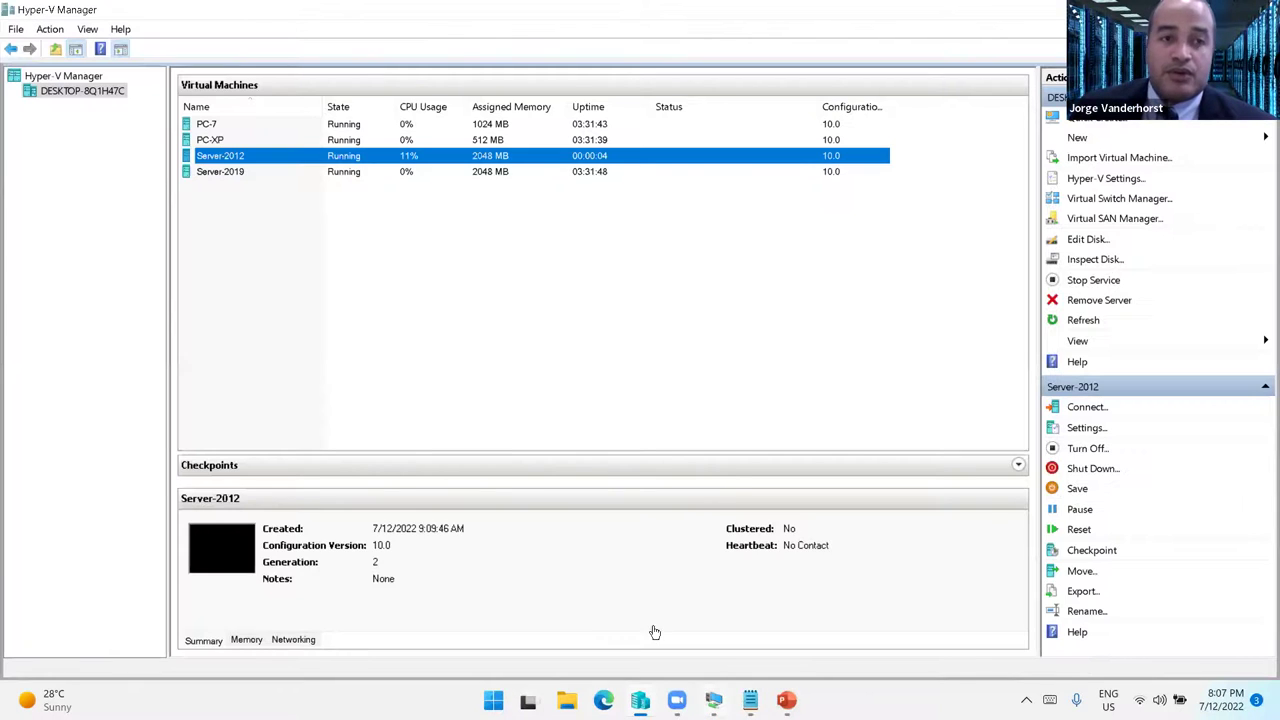
click(257, 176)
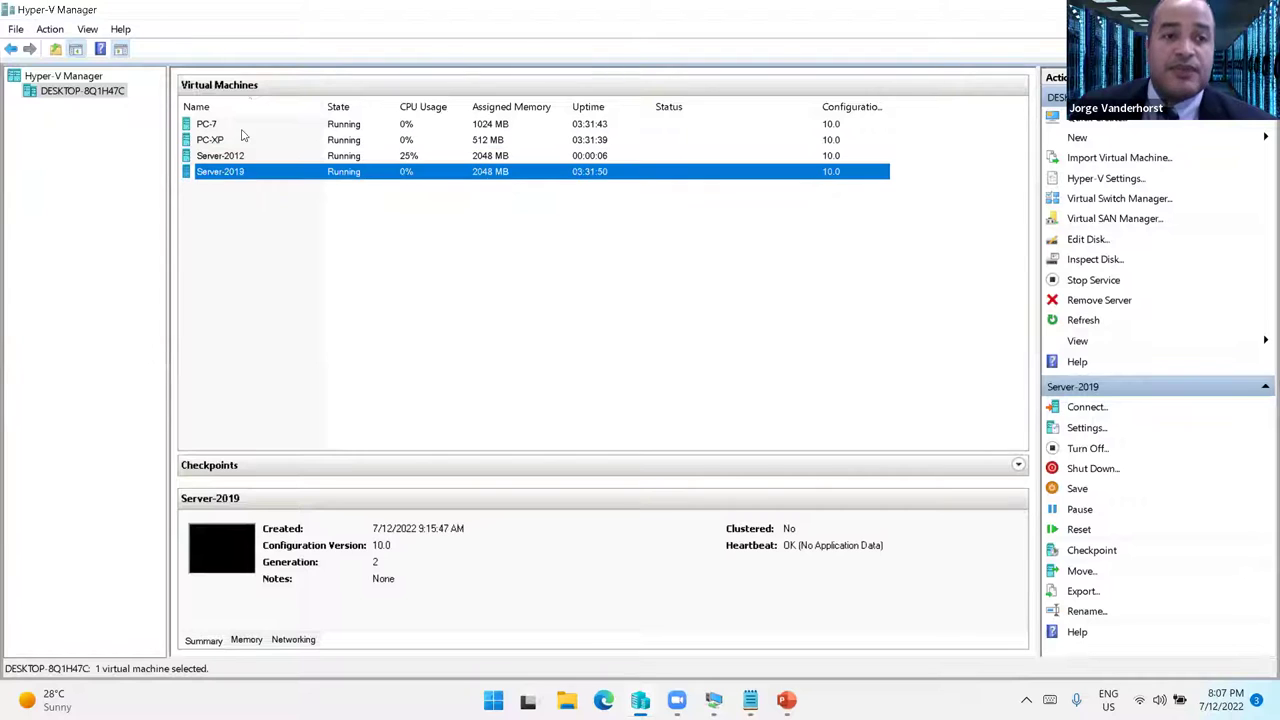
click(234, 140)
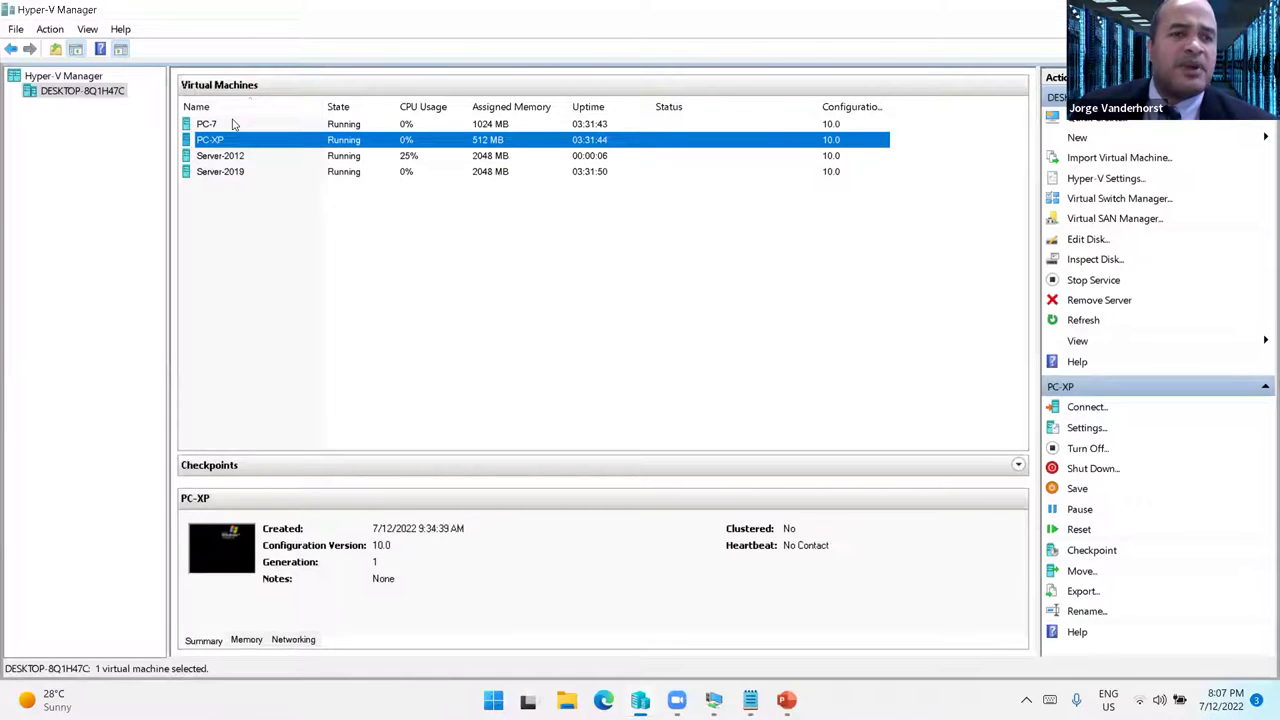
click(239, 124)
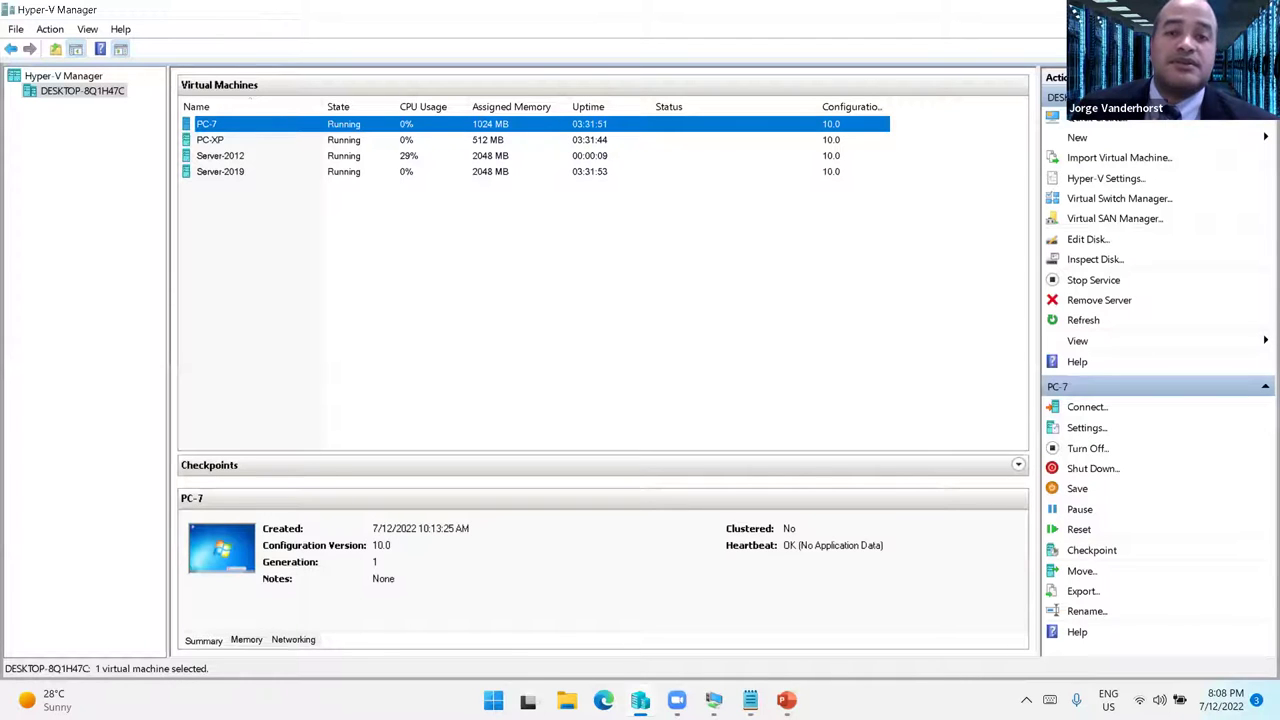
right_click(240, 160)
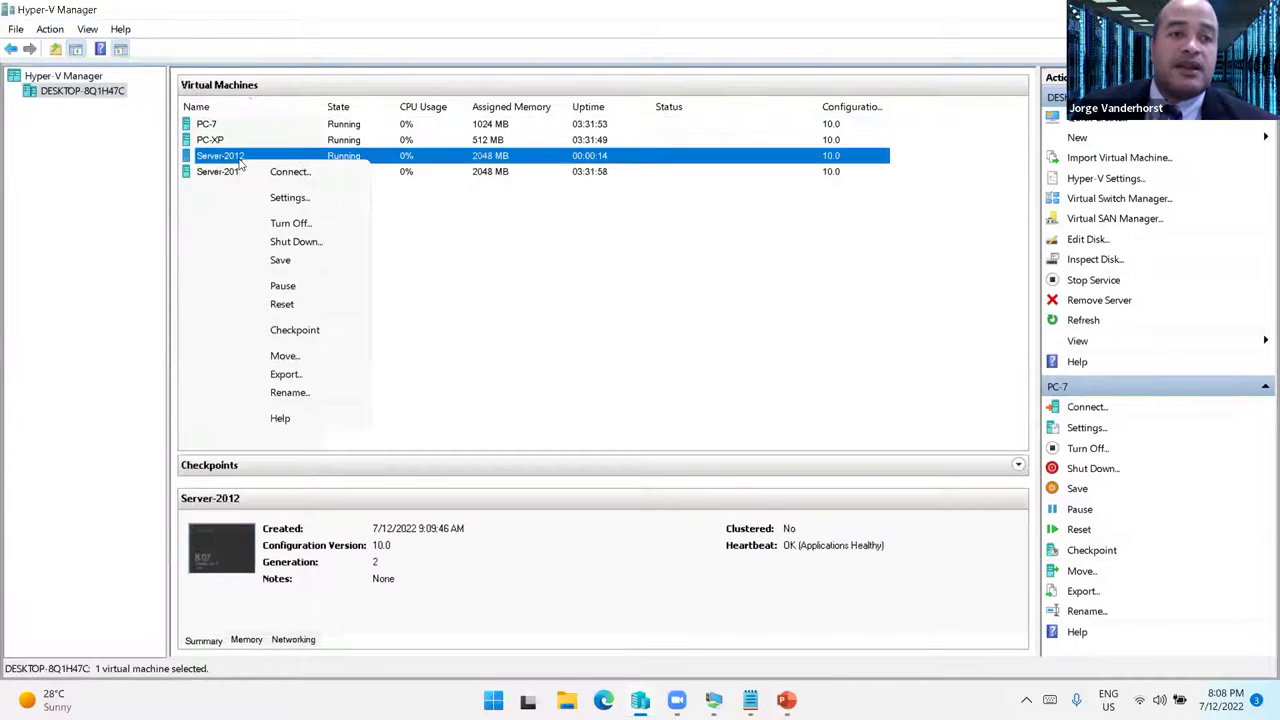
click(289, 197)
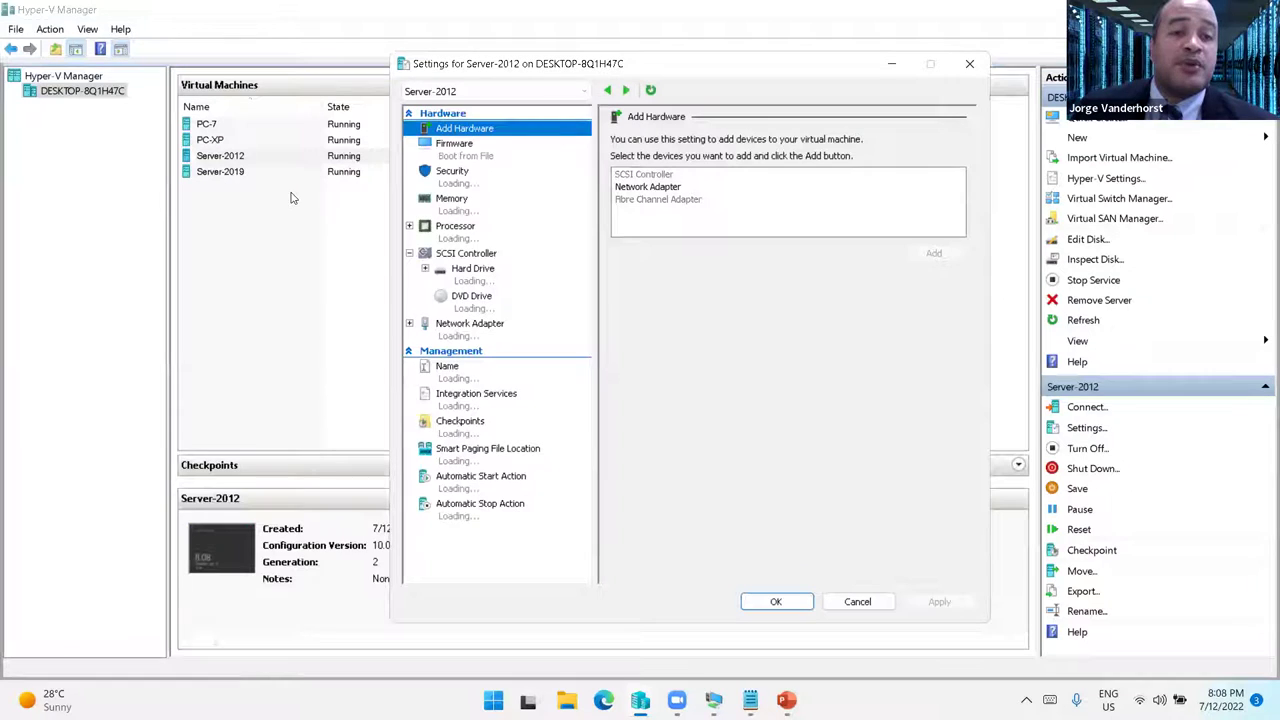
click(463, 430)
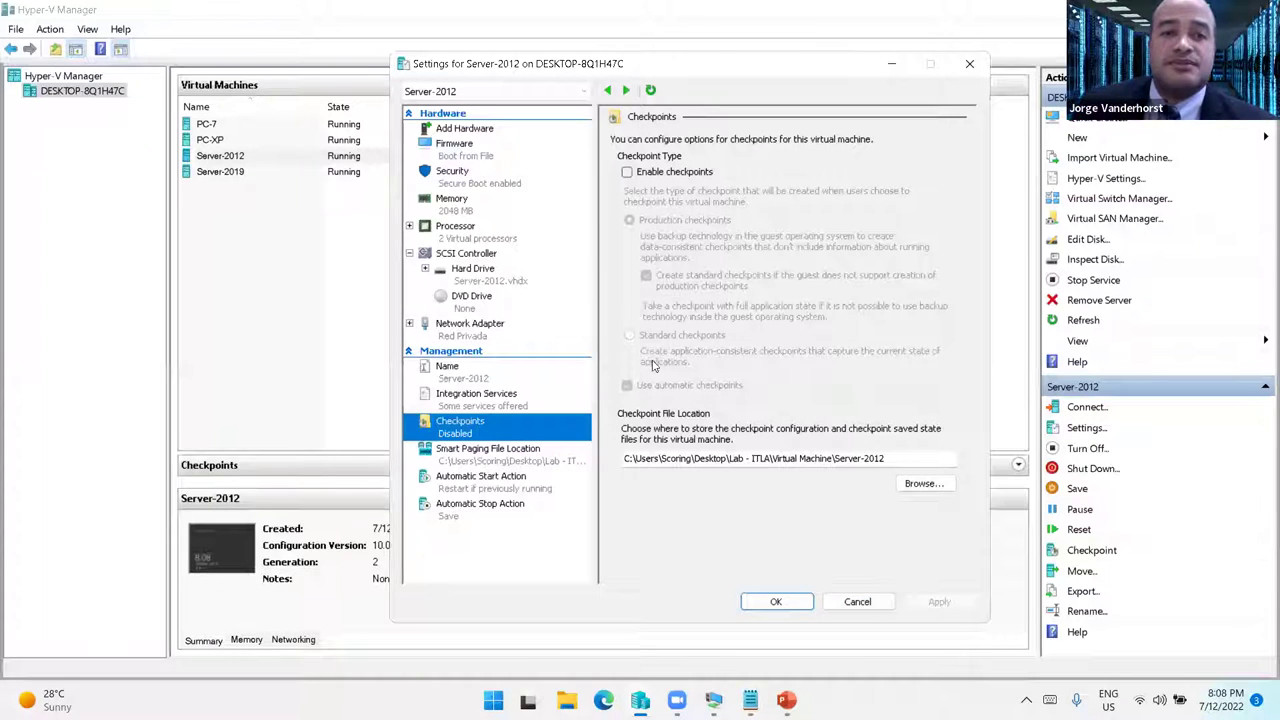
click(457, 226)
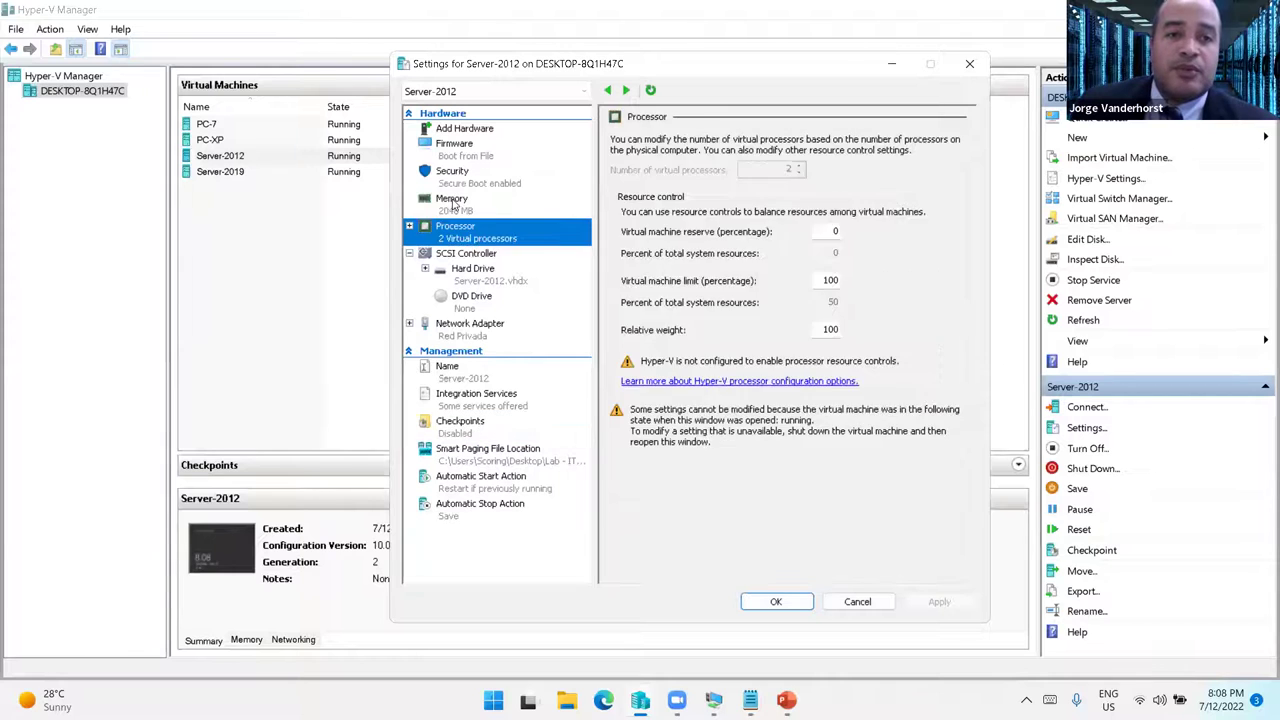
click(452, 200)
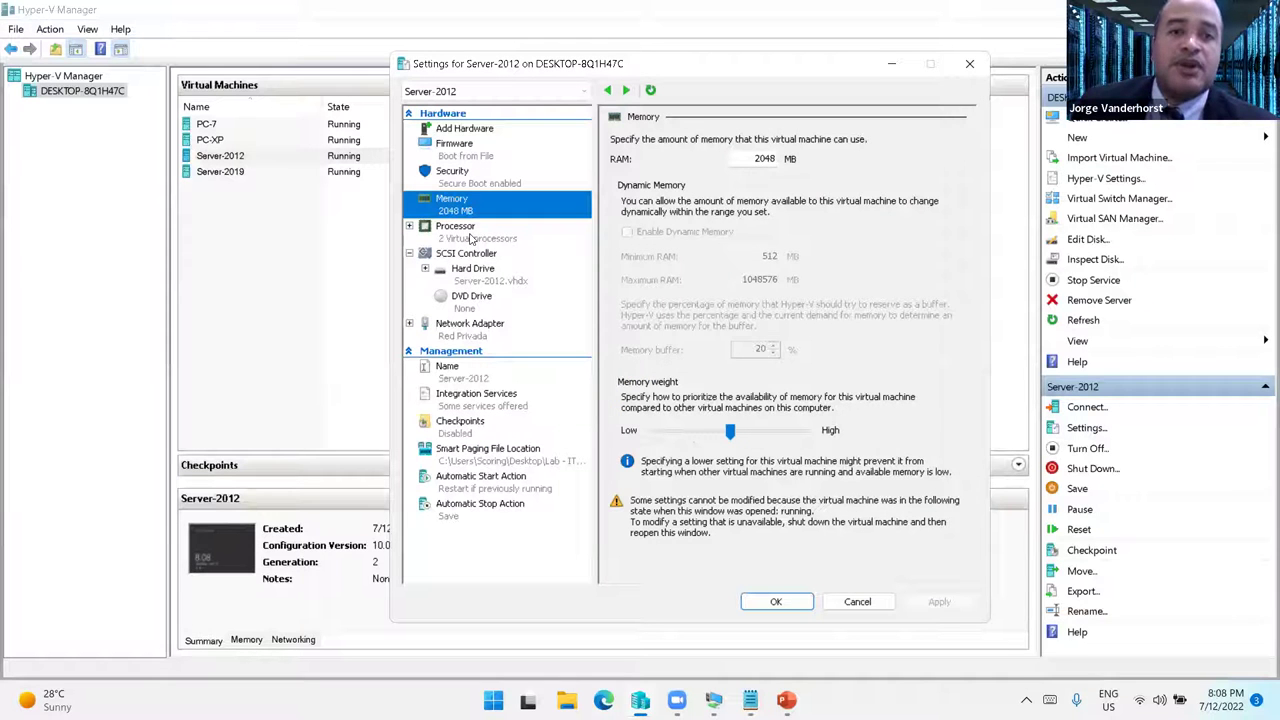
click(472, 236)
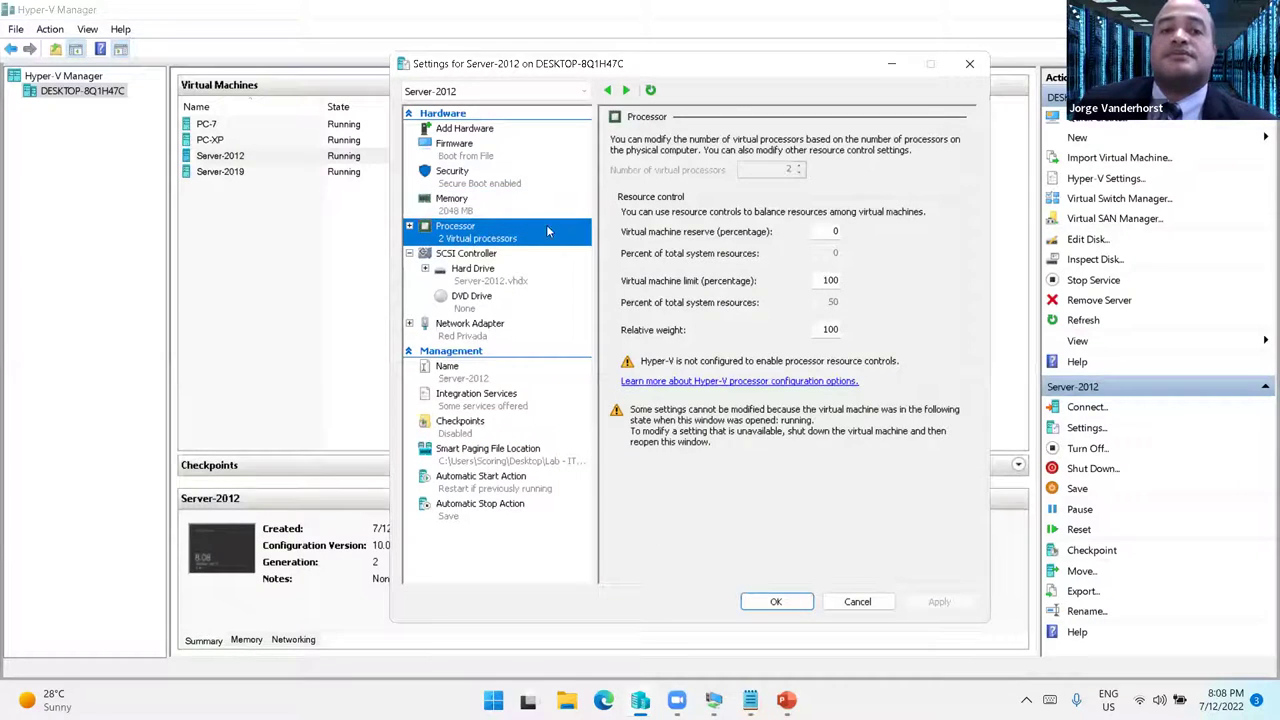
click(826, 606)
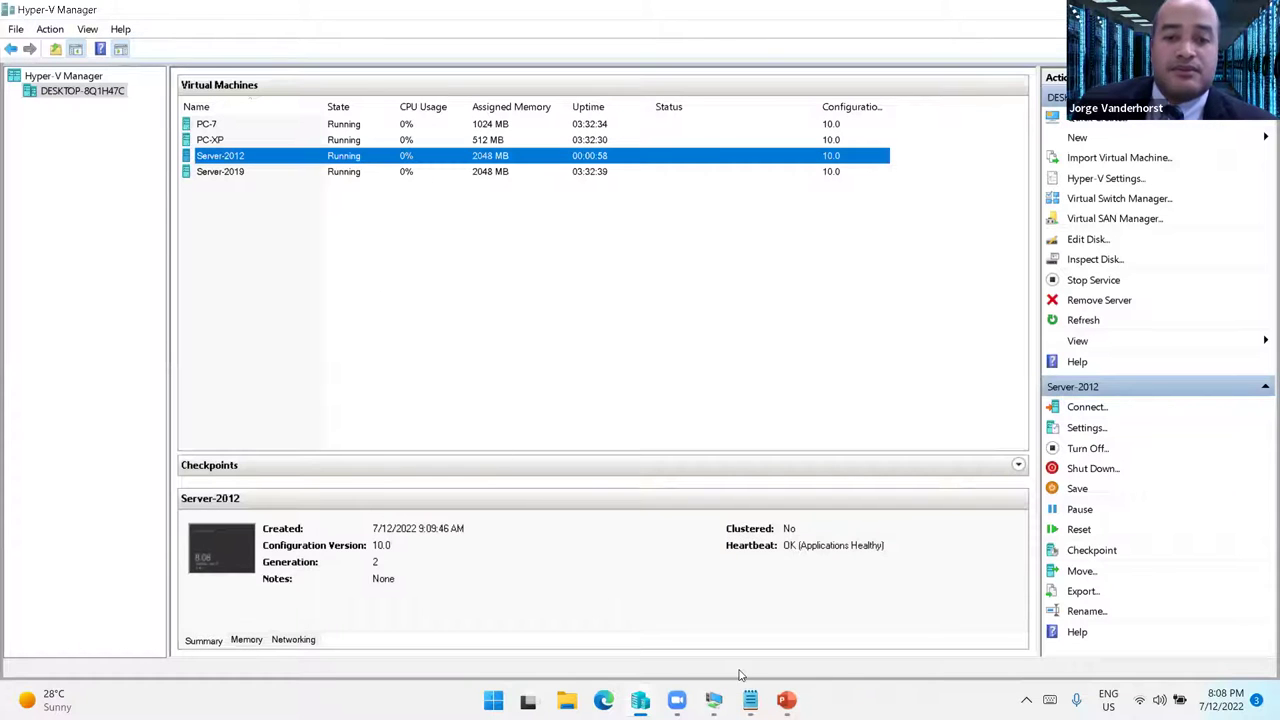
- Sign in to the Server-2012 guest as Administrator with the account password
click(713, 700)
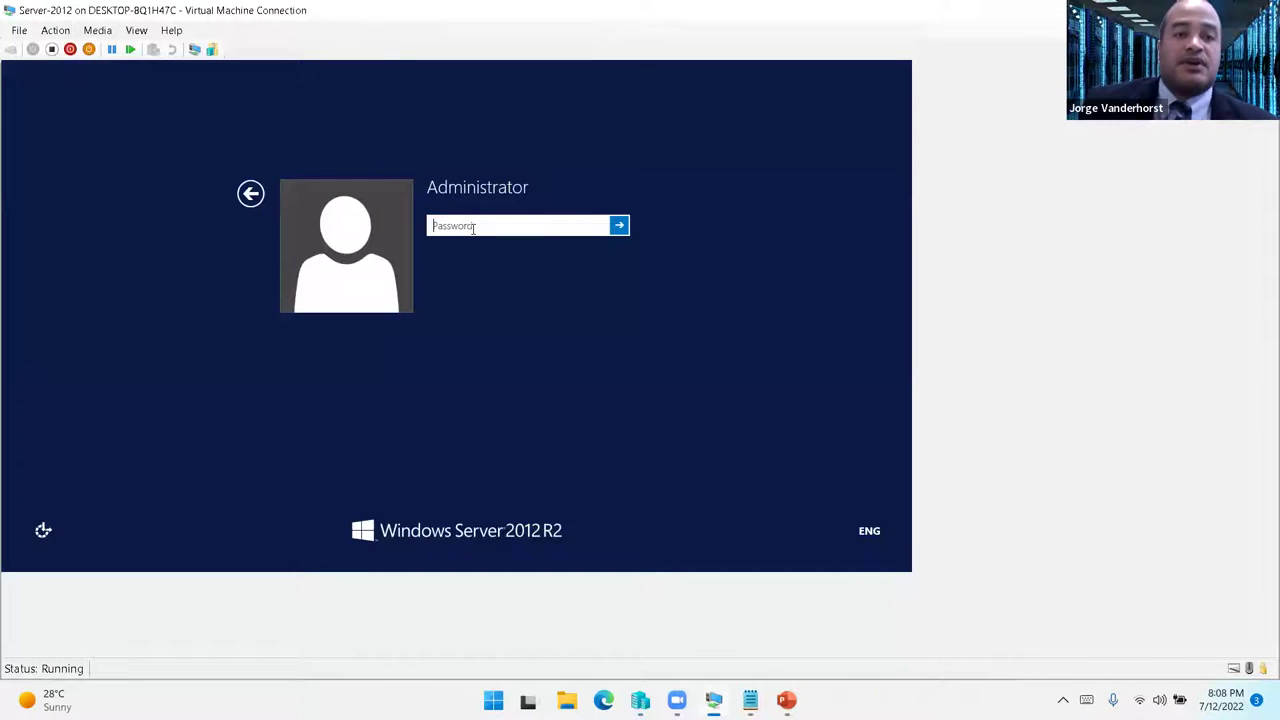
text(Pa$)
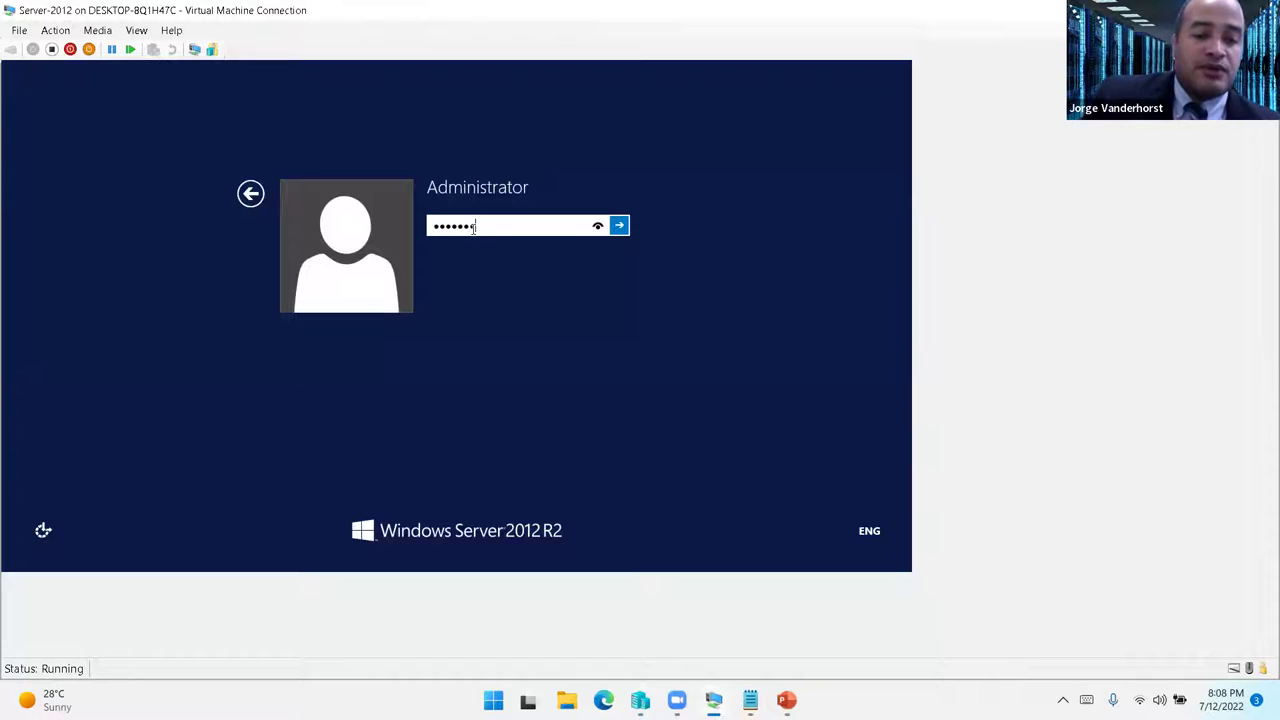
key(Return)
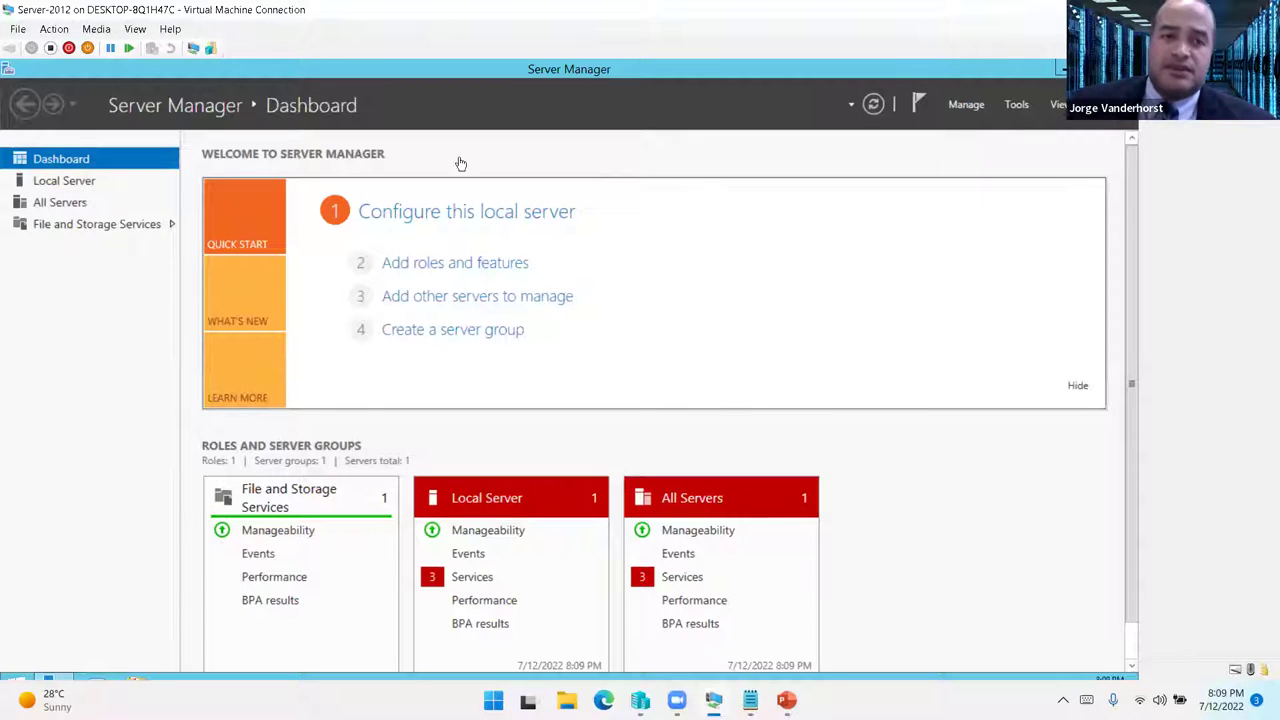
- Start the Add Roles and Features wizard with role-based installation targeting Win2012
click(451, 264)
drag(422, 120, 497, 105)
click(567, 537)
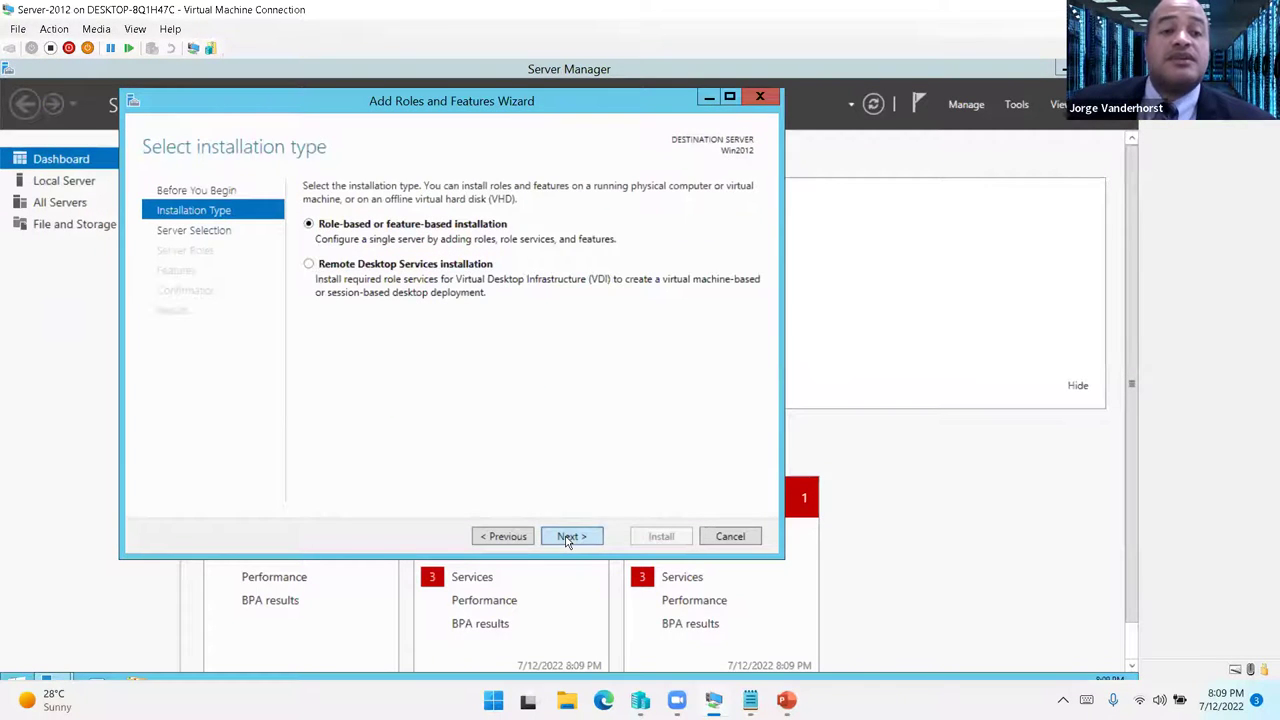
click(567, 537)
drag(486, 108, 554, 96)
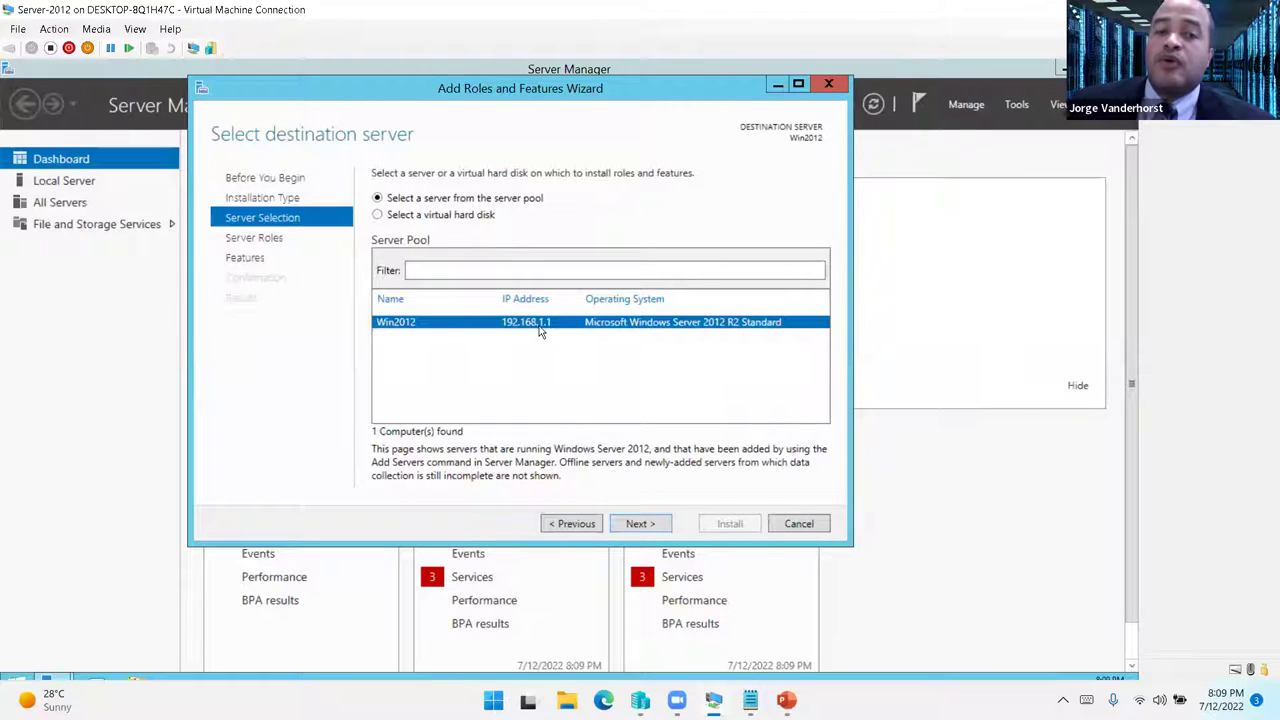
click(636, 524)
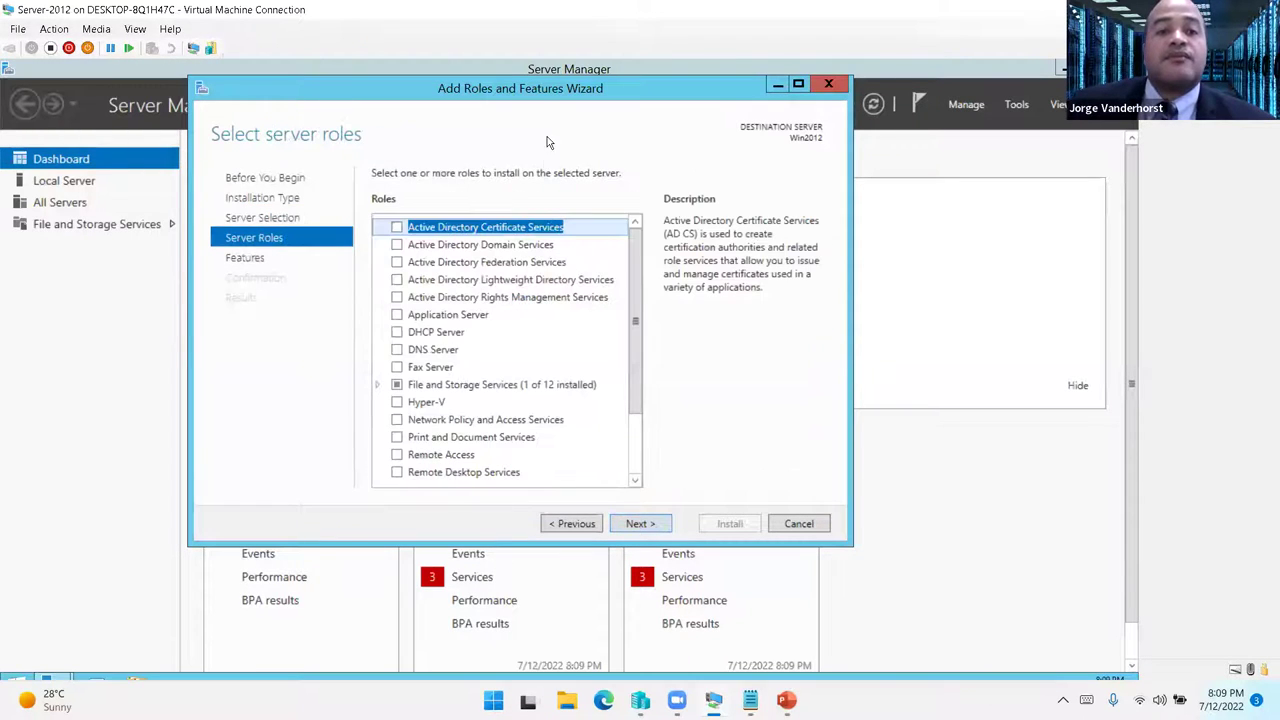
drag(537, 88, 572, 86)
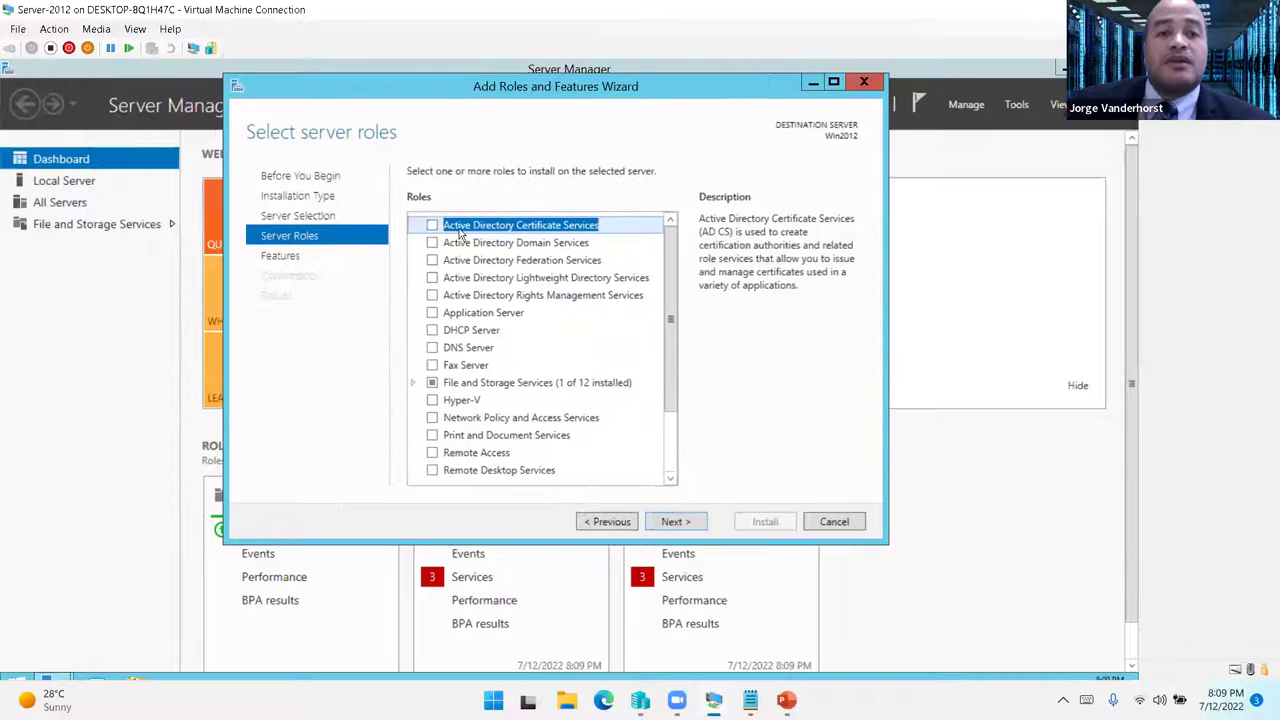
- Select Active Directory Domain Services with its required features and start the installation
click(432, 243)
click(614, 458)
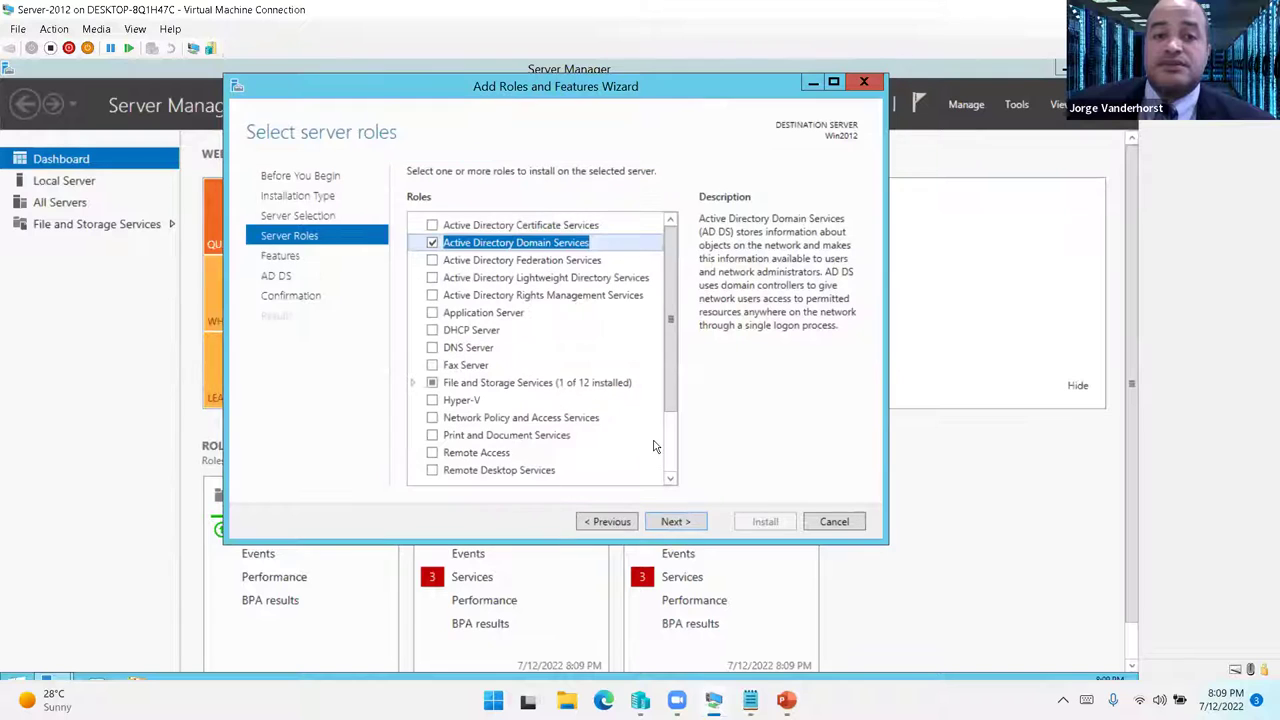
click(674, 522)
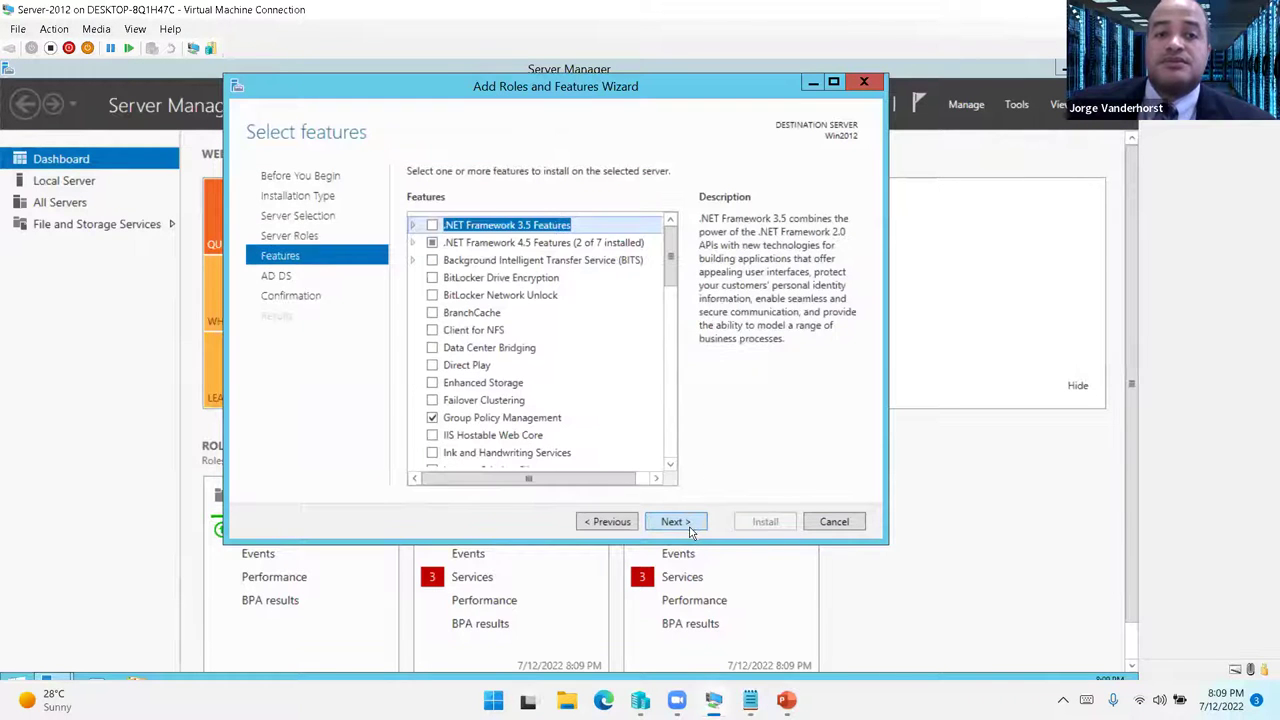
click(672, 522)
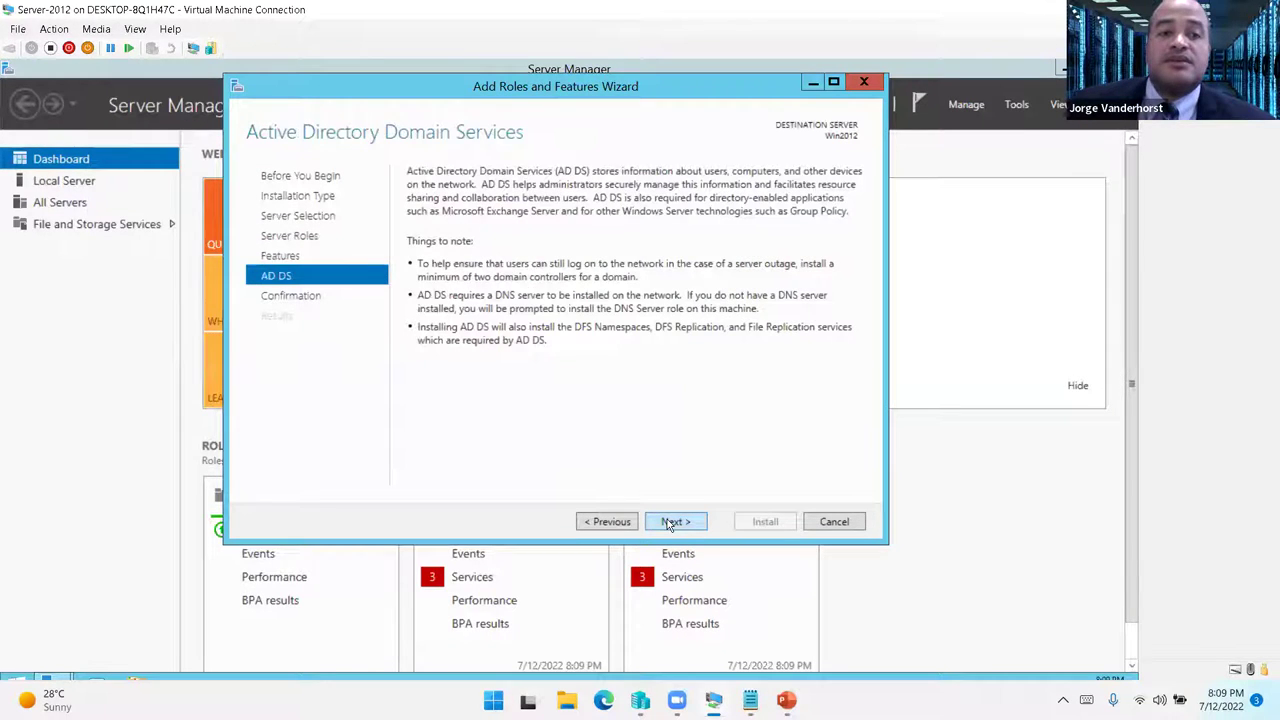
click(670, 522)
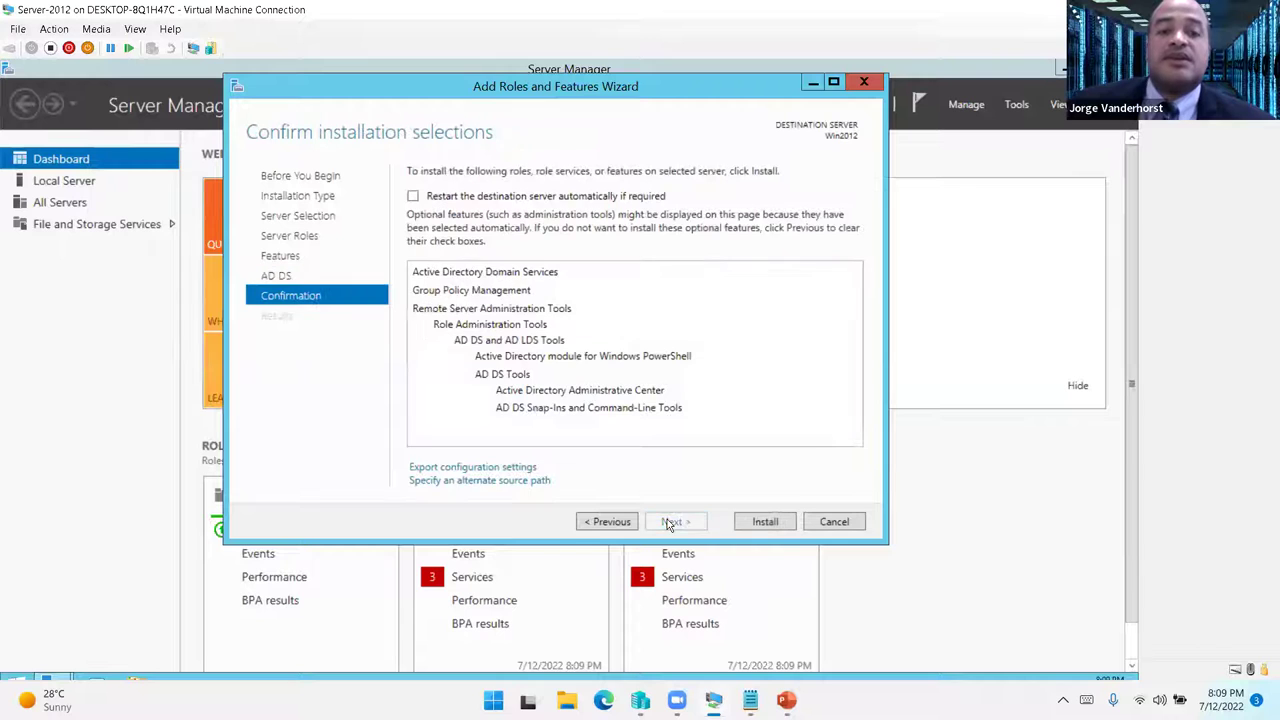
click(760, 522)
drag(523, 92, 450, 119)
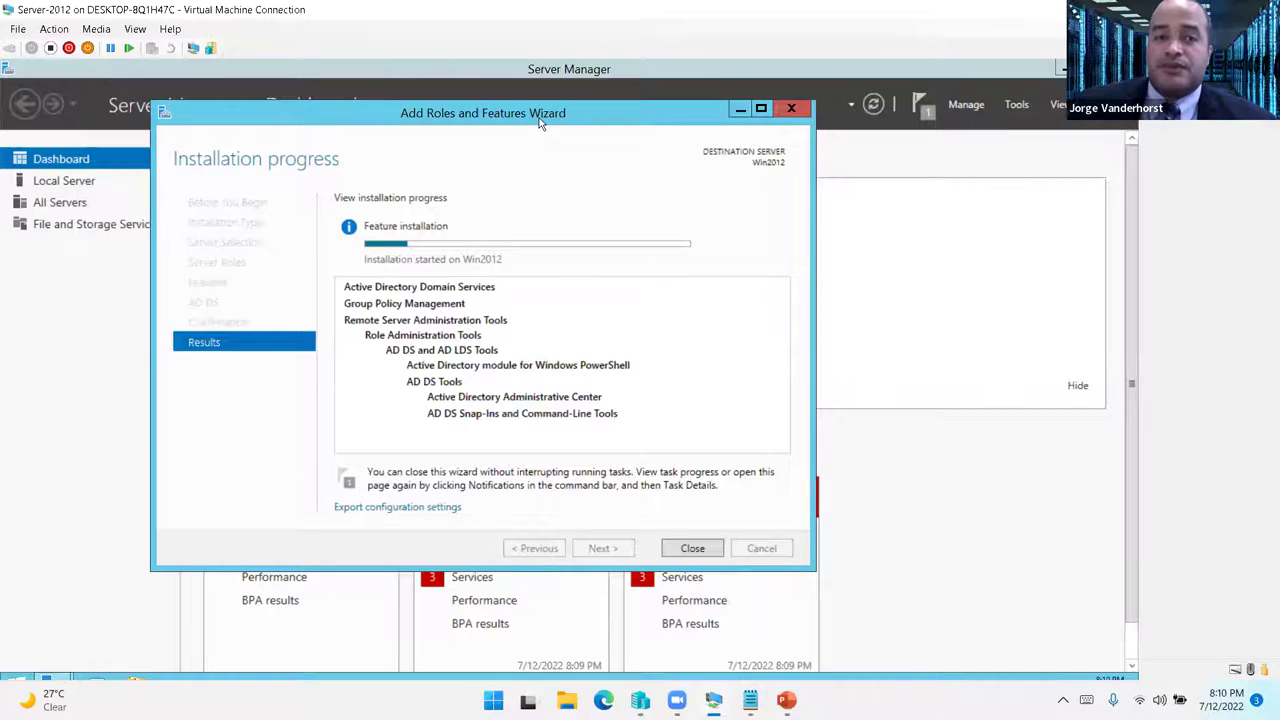
drag(535, 125, 718, 130)
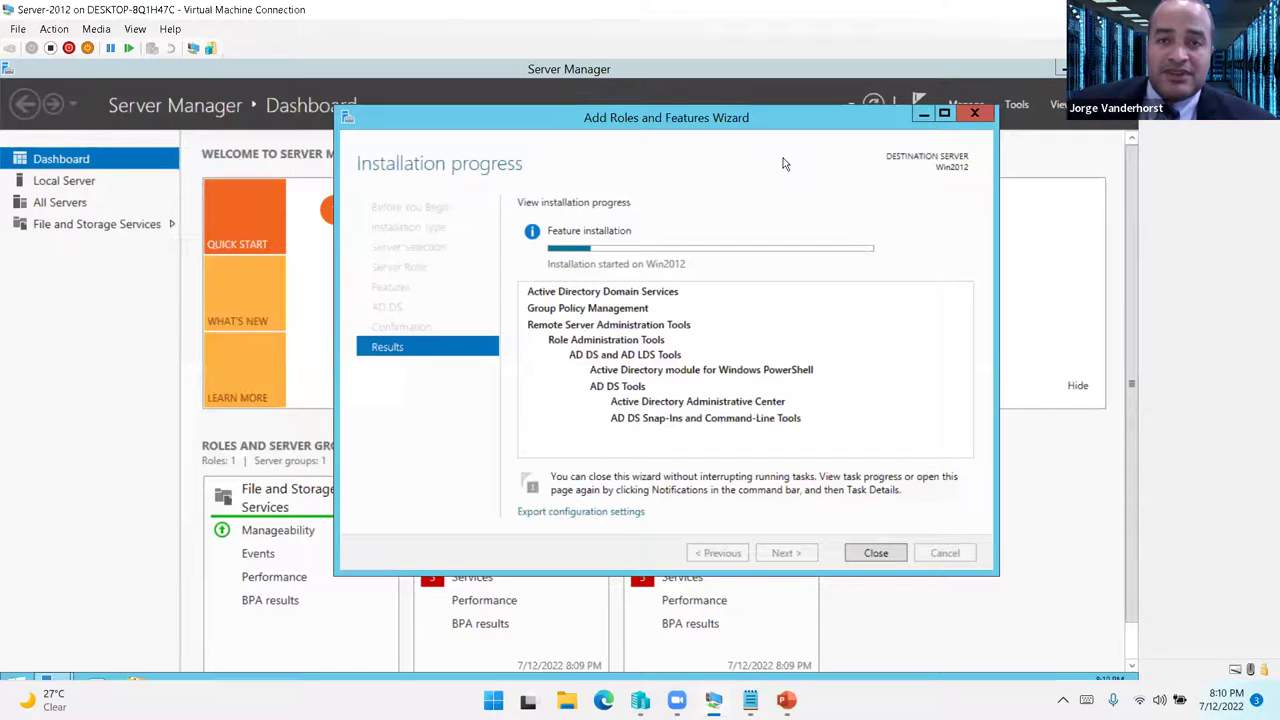
- Start the Diagnostic Policy, Distributed Transaction Coordinator and User Access Logging services
click(923, 113)
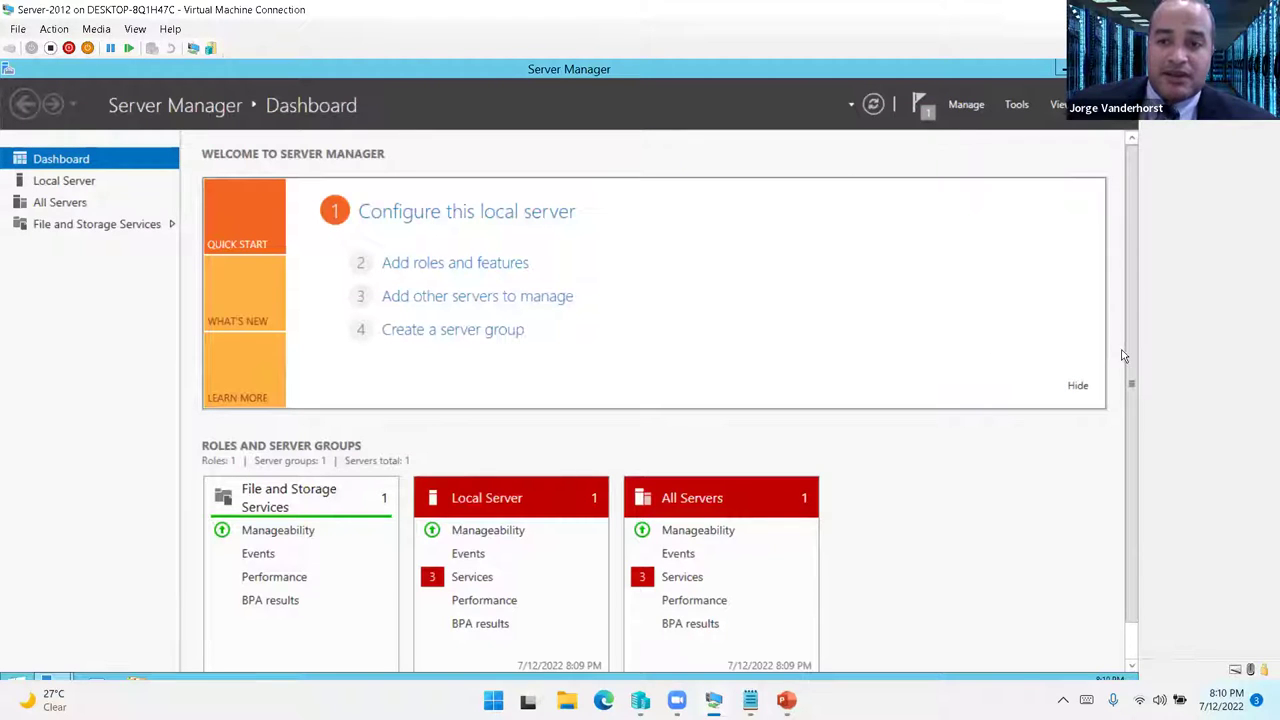
scroll(1131, 357, down, 1)
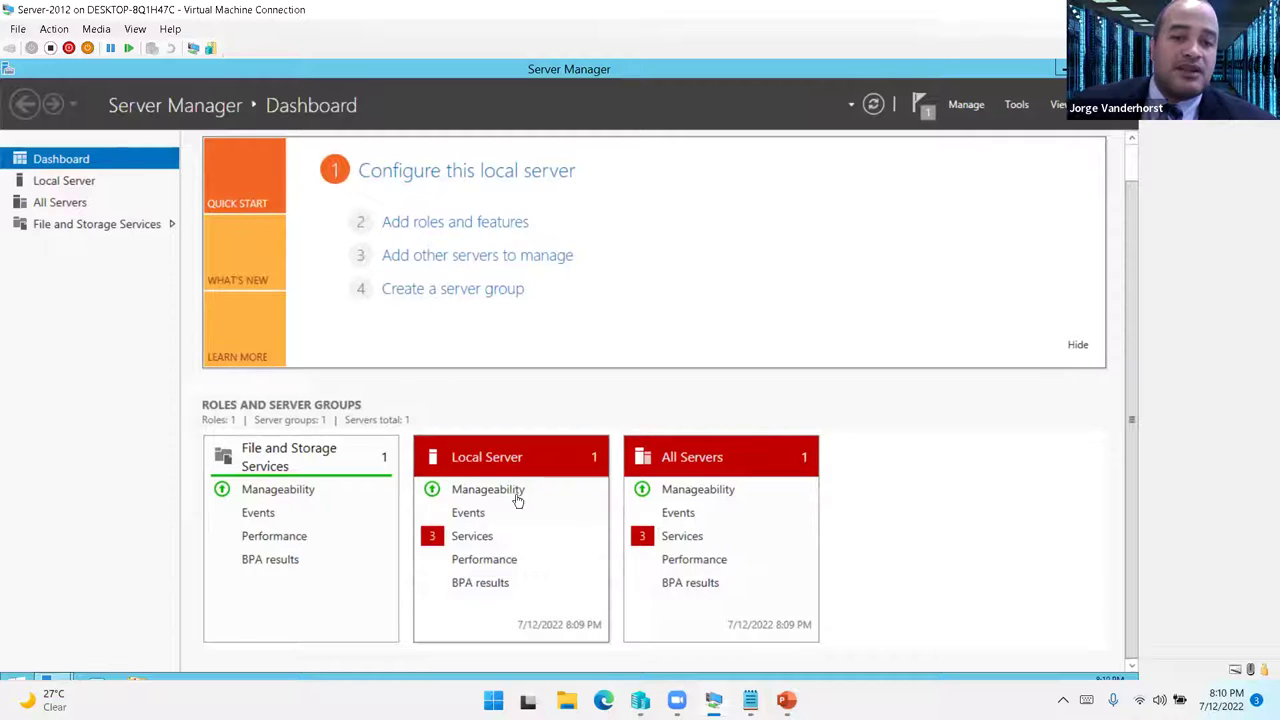
click(676, 535)
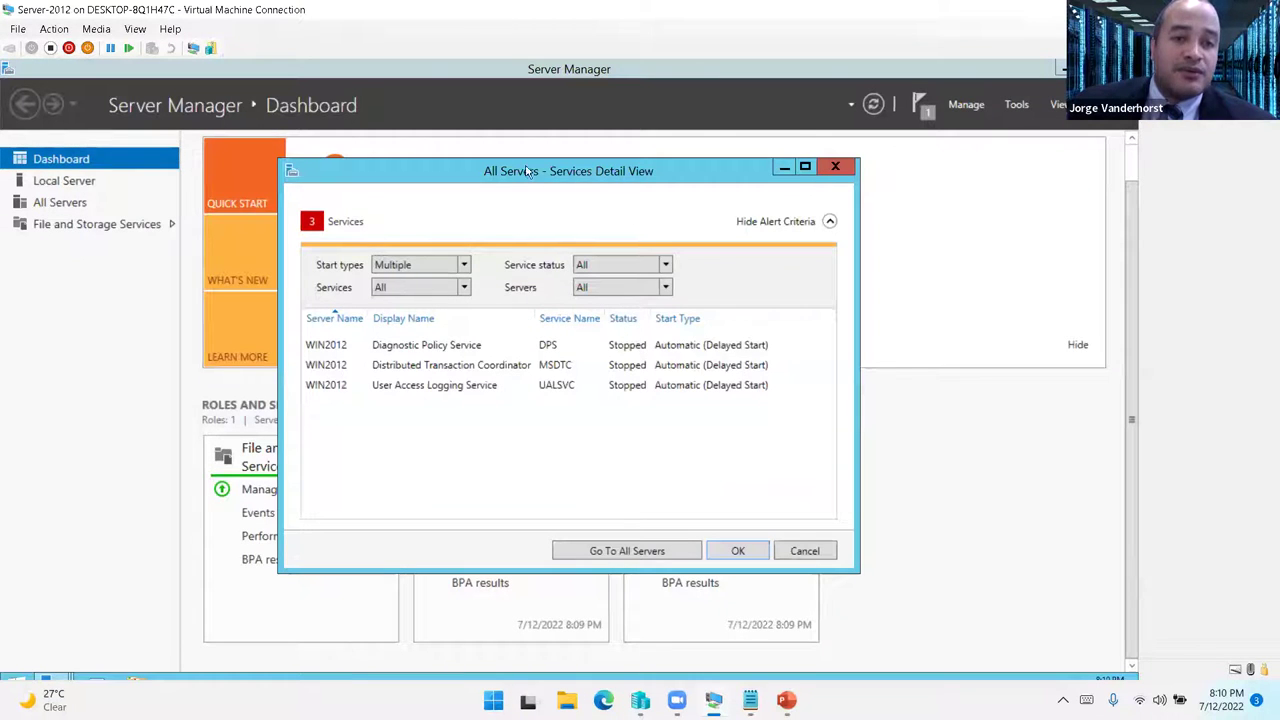
drag(527, 171, 466, 154)
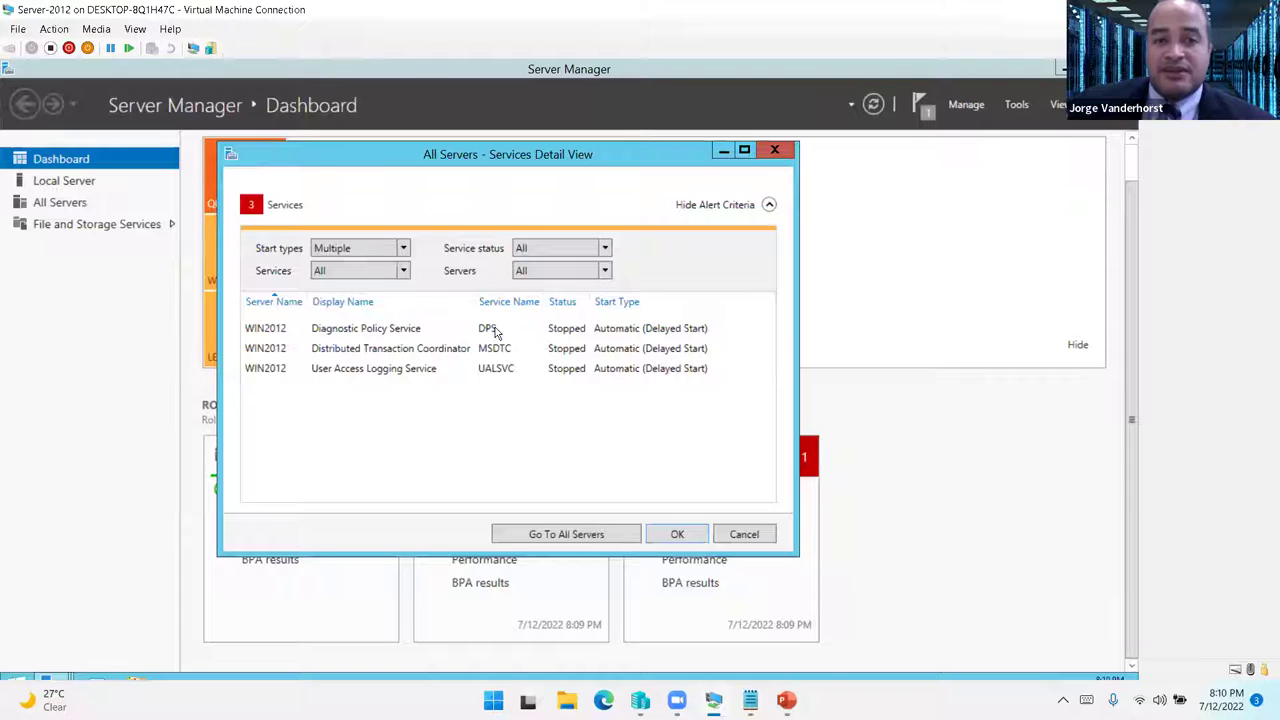
right_click(378, 334)
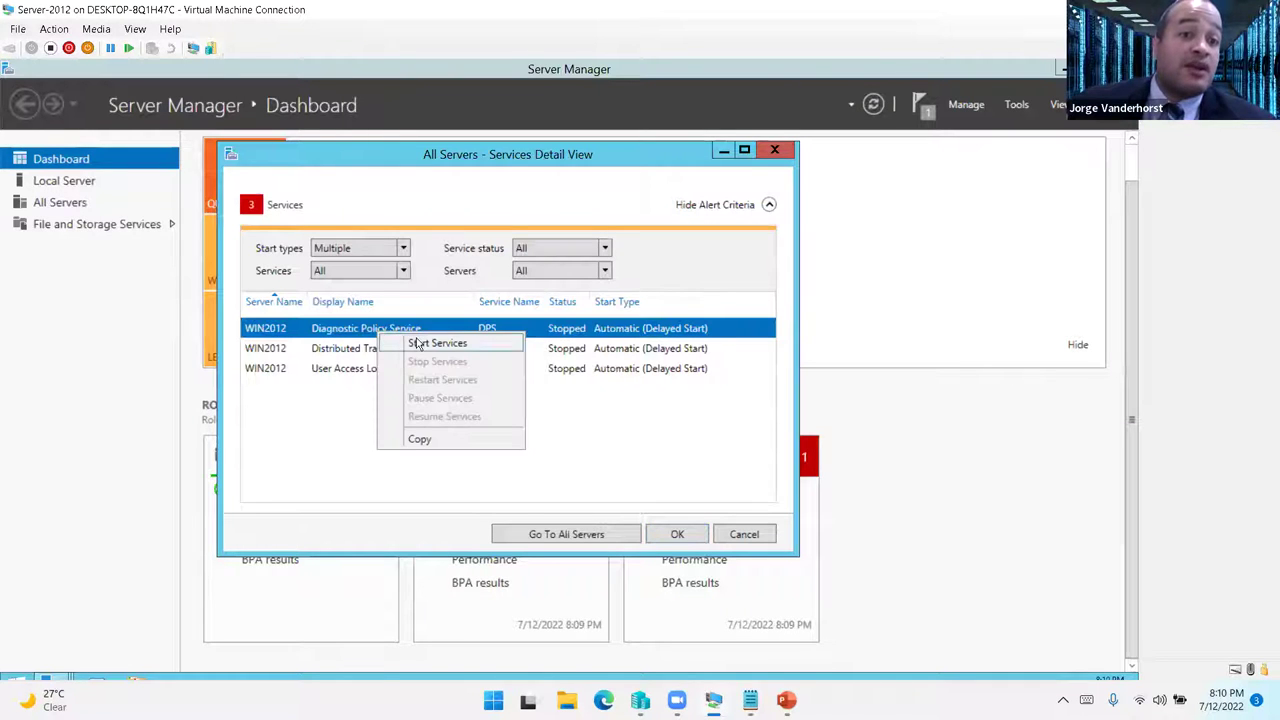
click(412, 342)
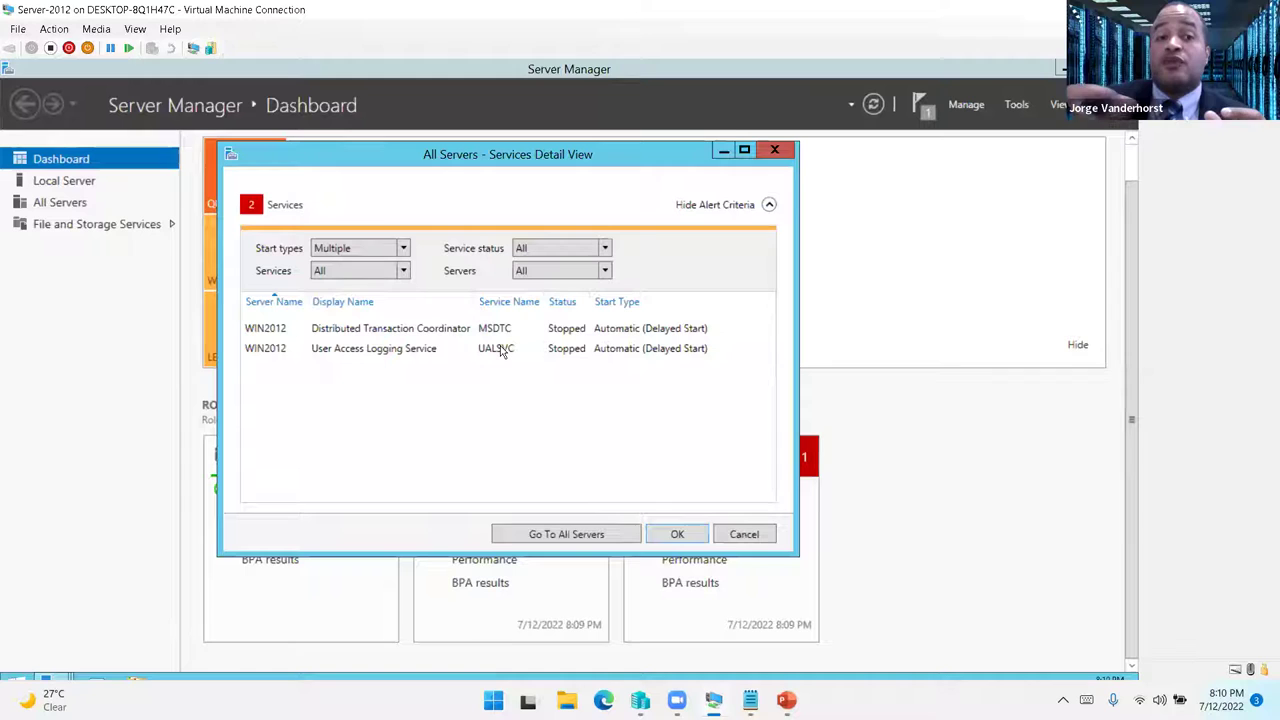
right_click(446, 330)
key(Escape)
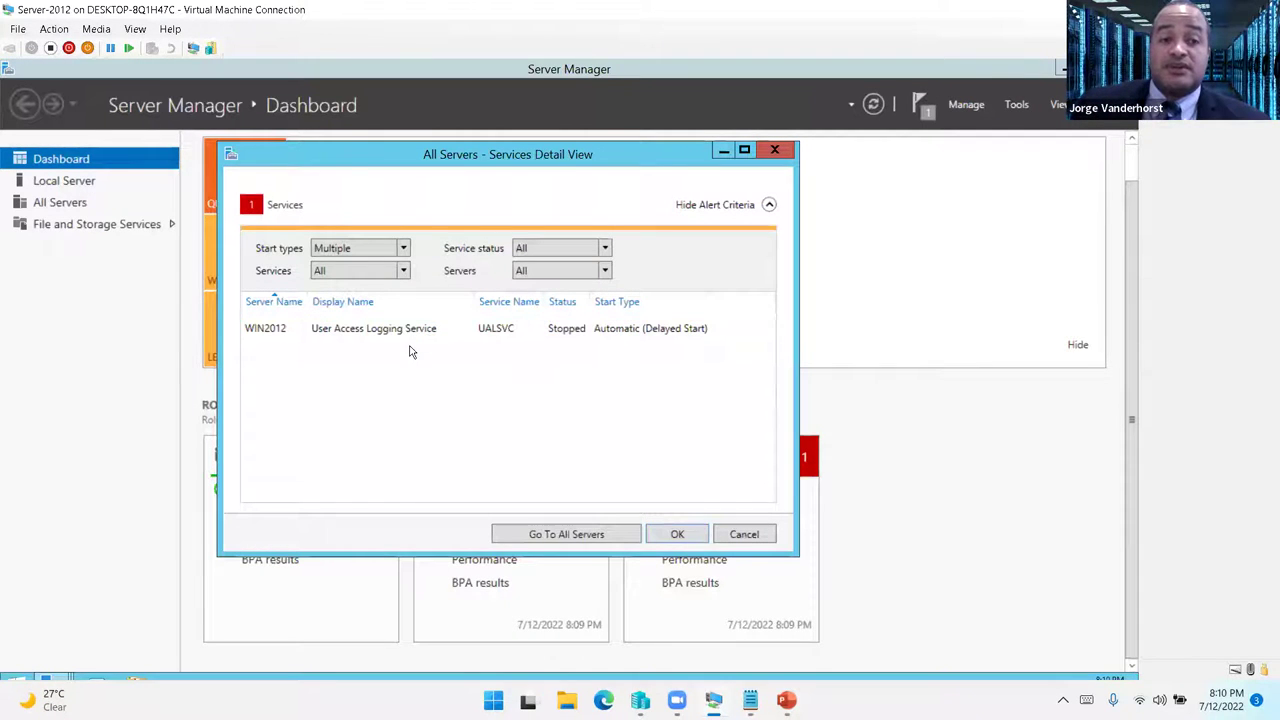
right_click(406, 337)
click(440, 350)
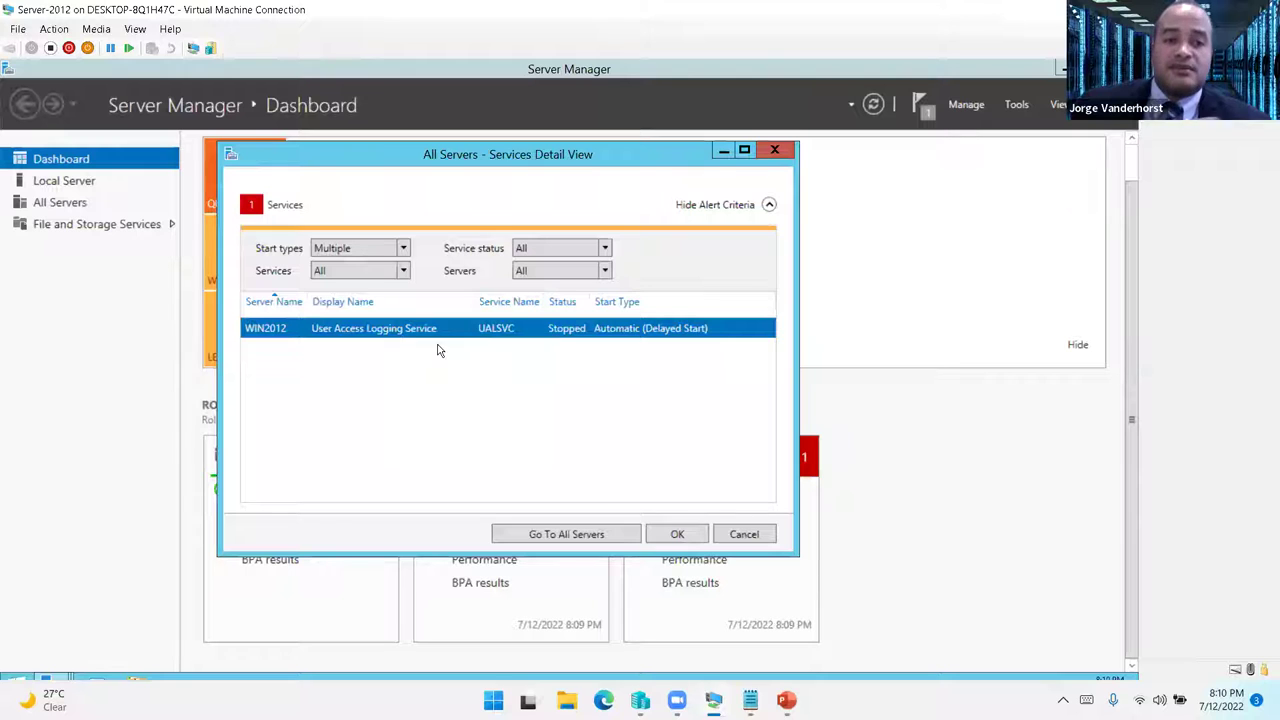
click(676, 536)
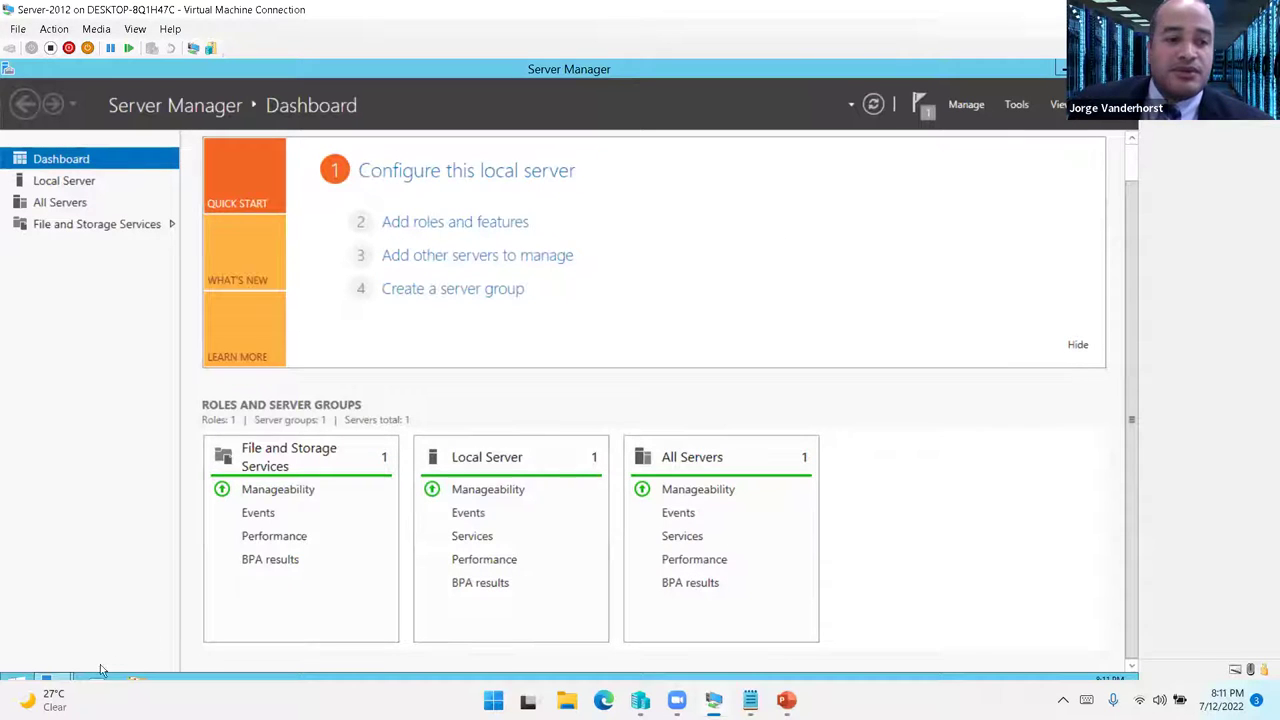
- Bring back the finished AD DS installation wizard and close it
click(60, 682)
mouse_move(50, 682)
click(227, 615)
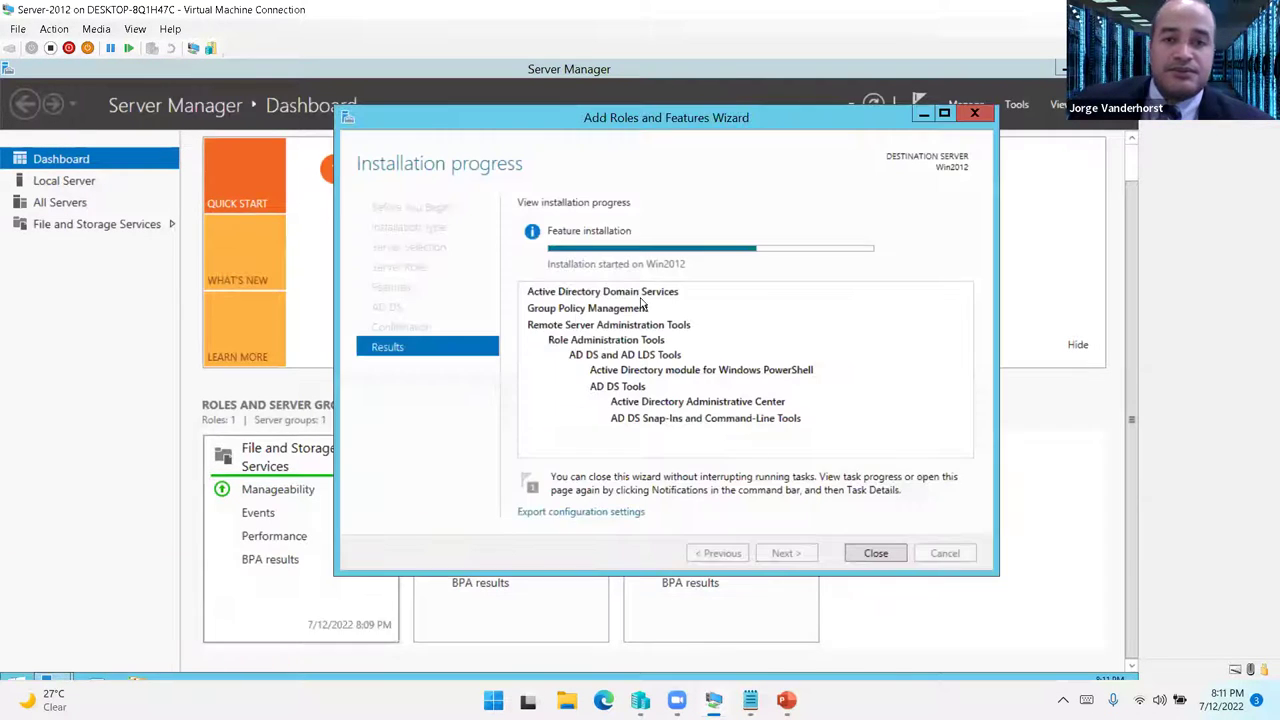
drag(588, 121, 466, 117)
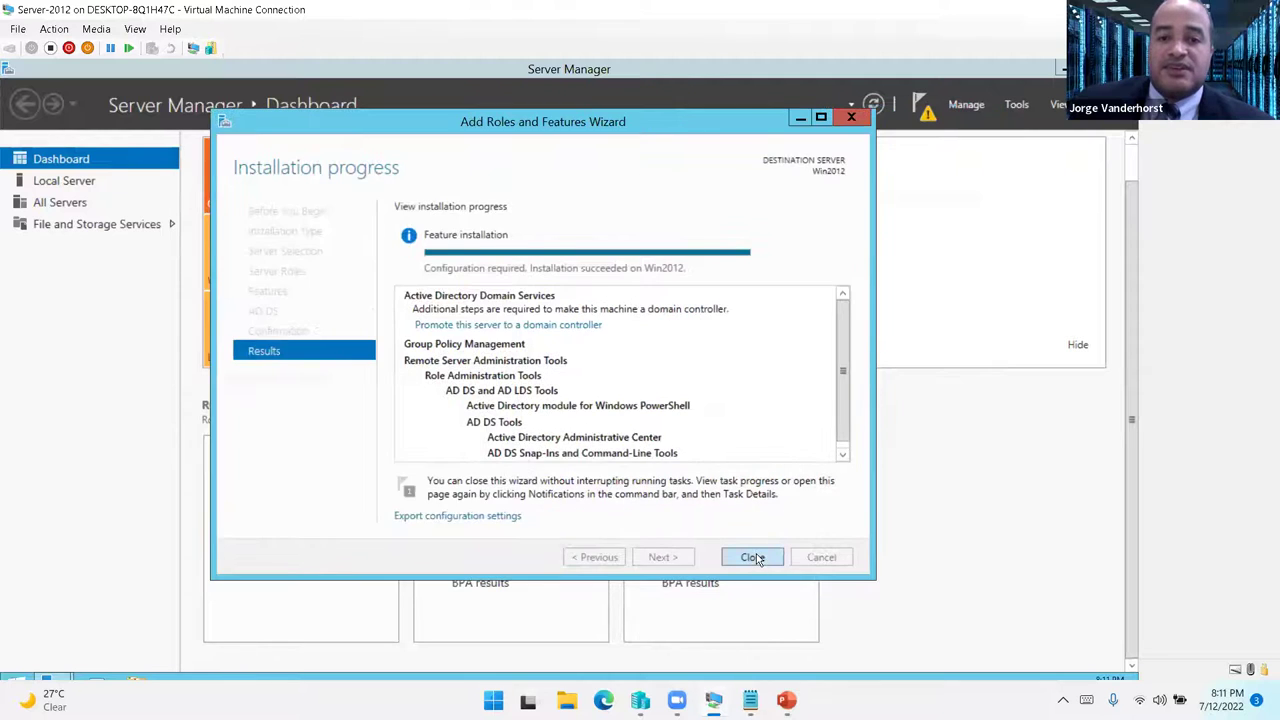
click(755, 558)
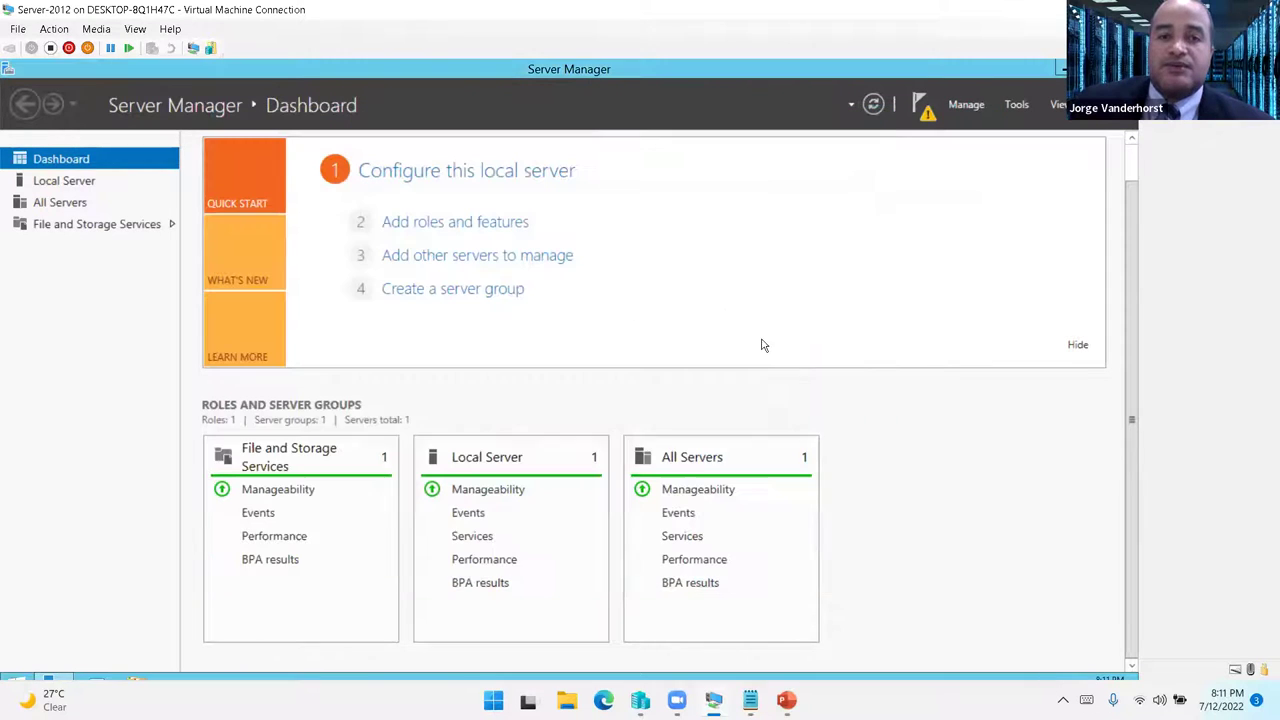
- Promote this server to a domain controller from the Notifications list
click(922, 106)
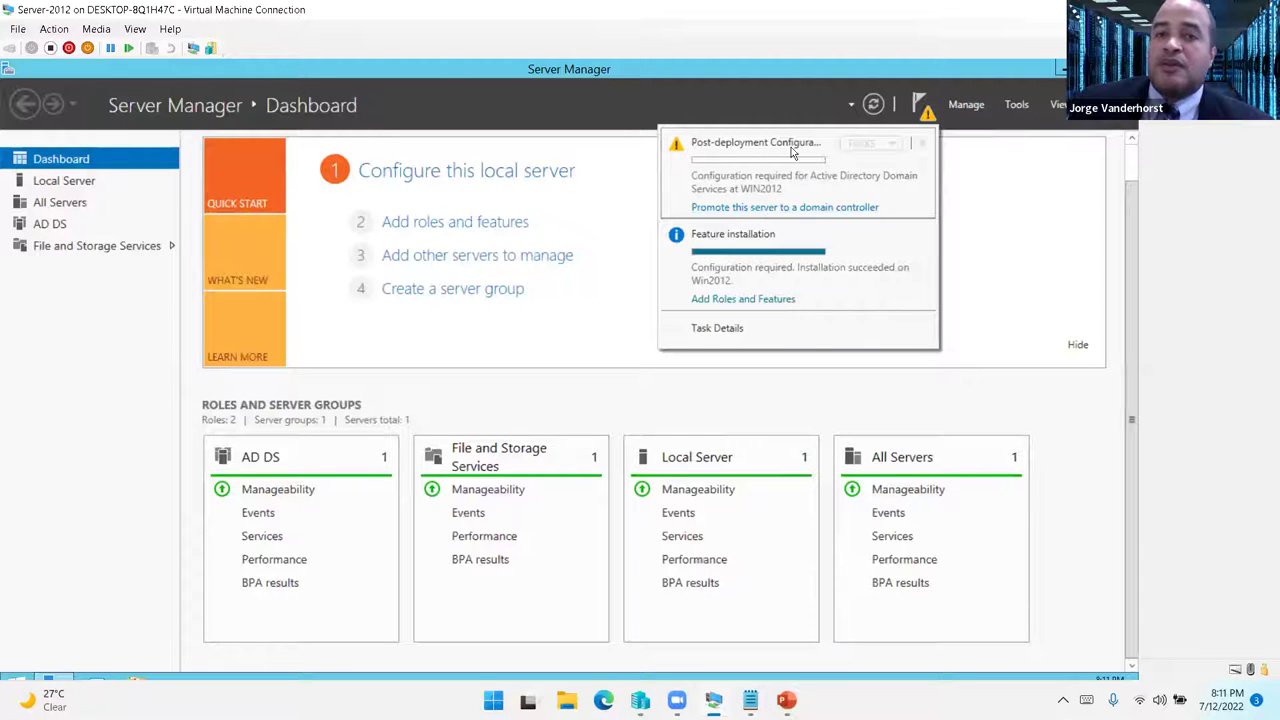
click(784, 207)
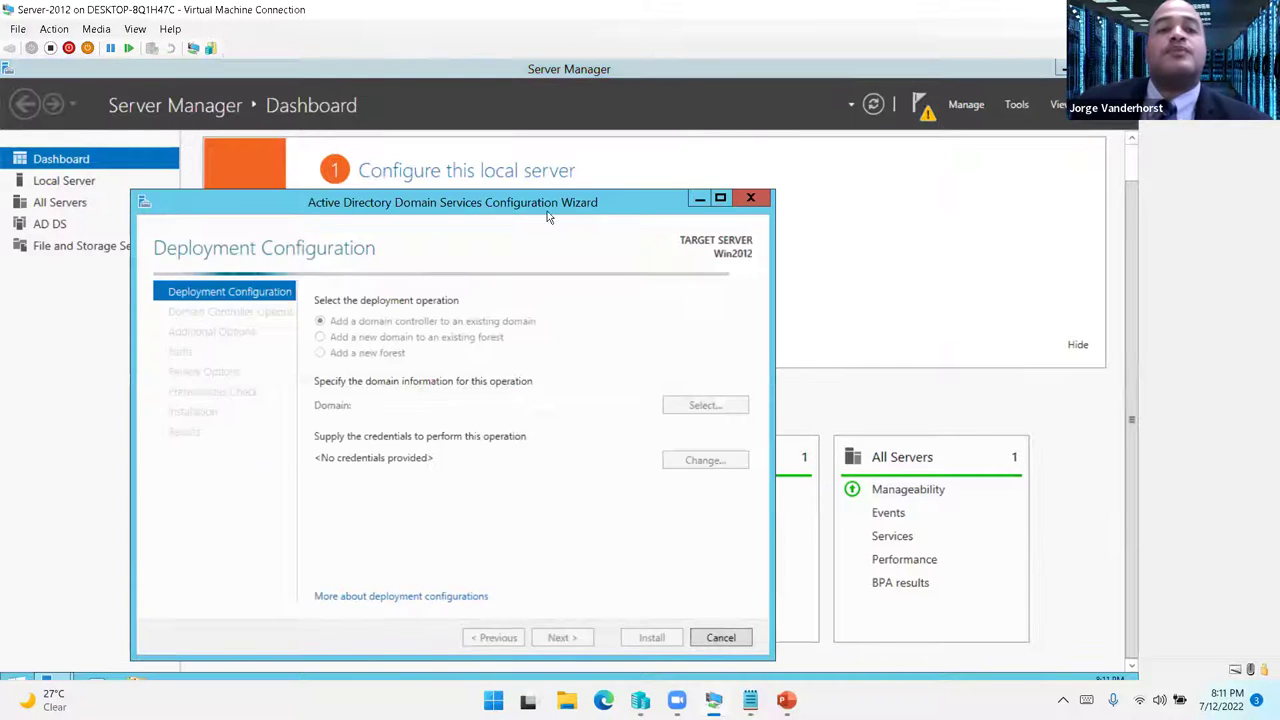
drag(521, 205, 578, 153)
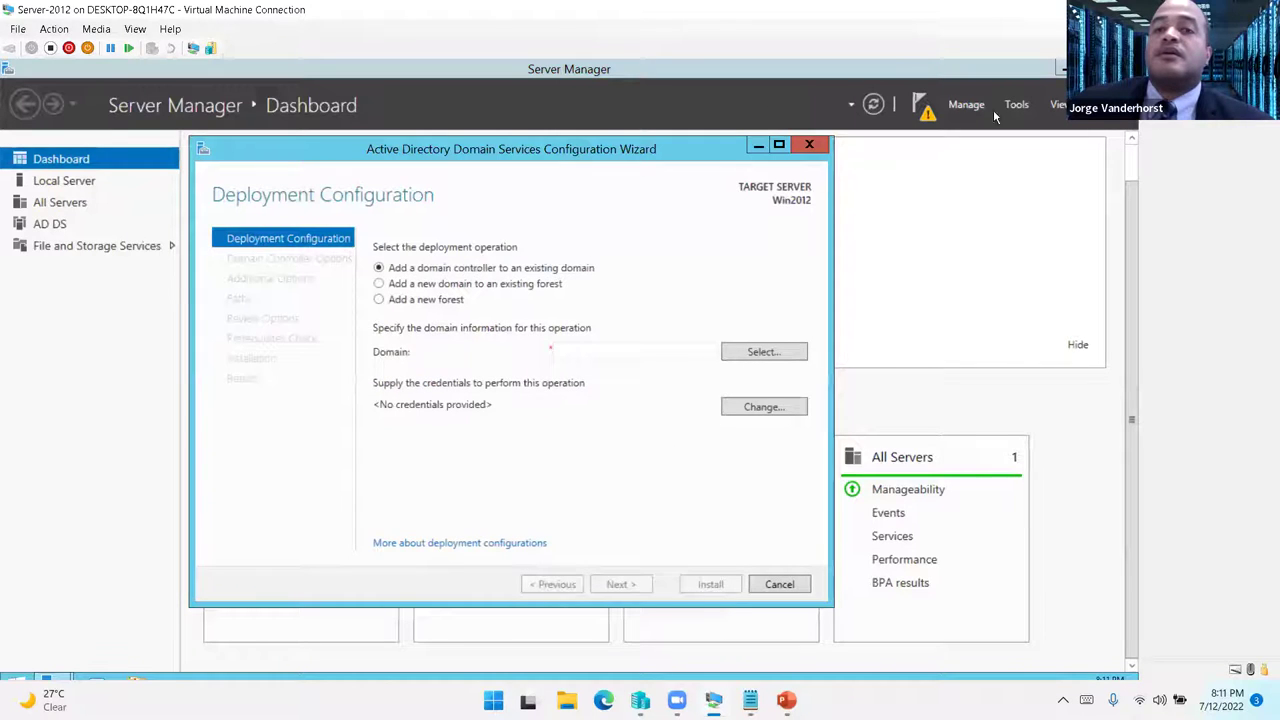
drag(710, 133, 686, 150)
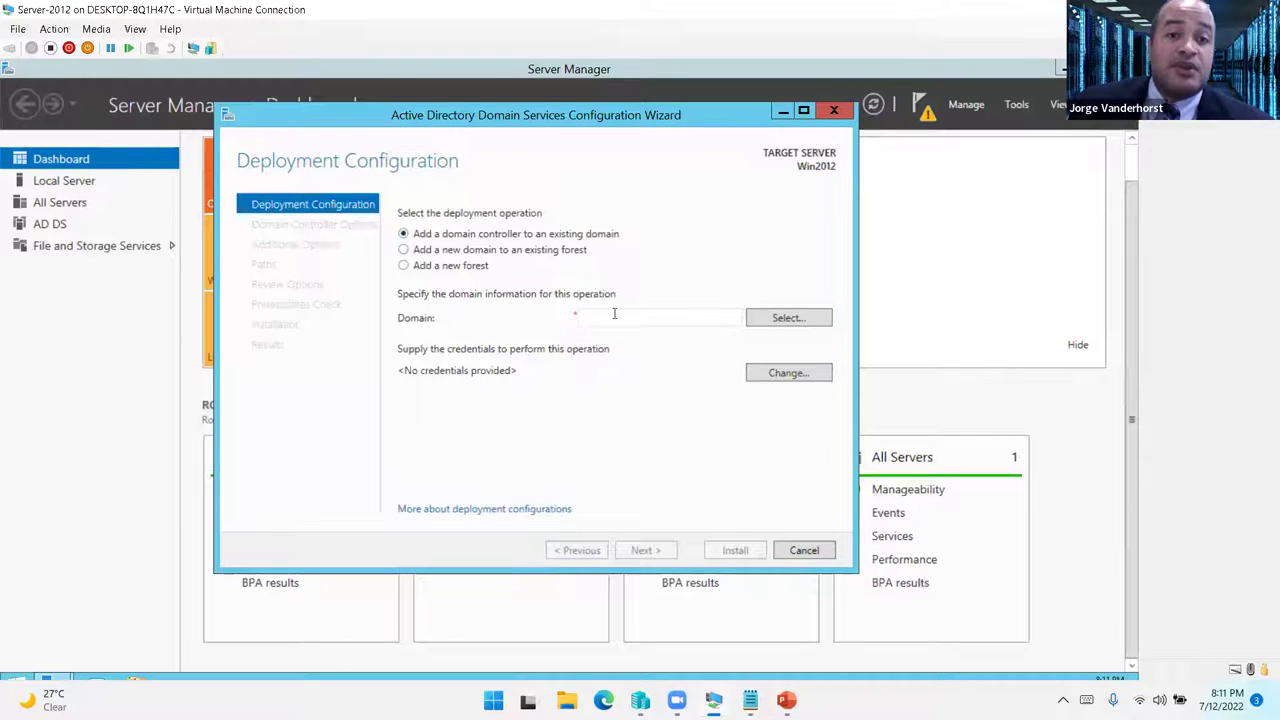
- Add a new forest with root domain networking.day and continue to Domain Controller Options
click(410, 266)
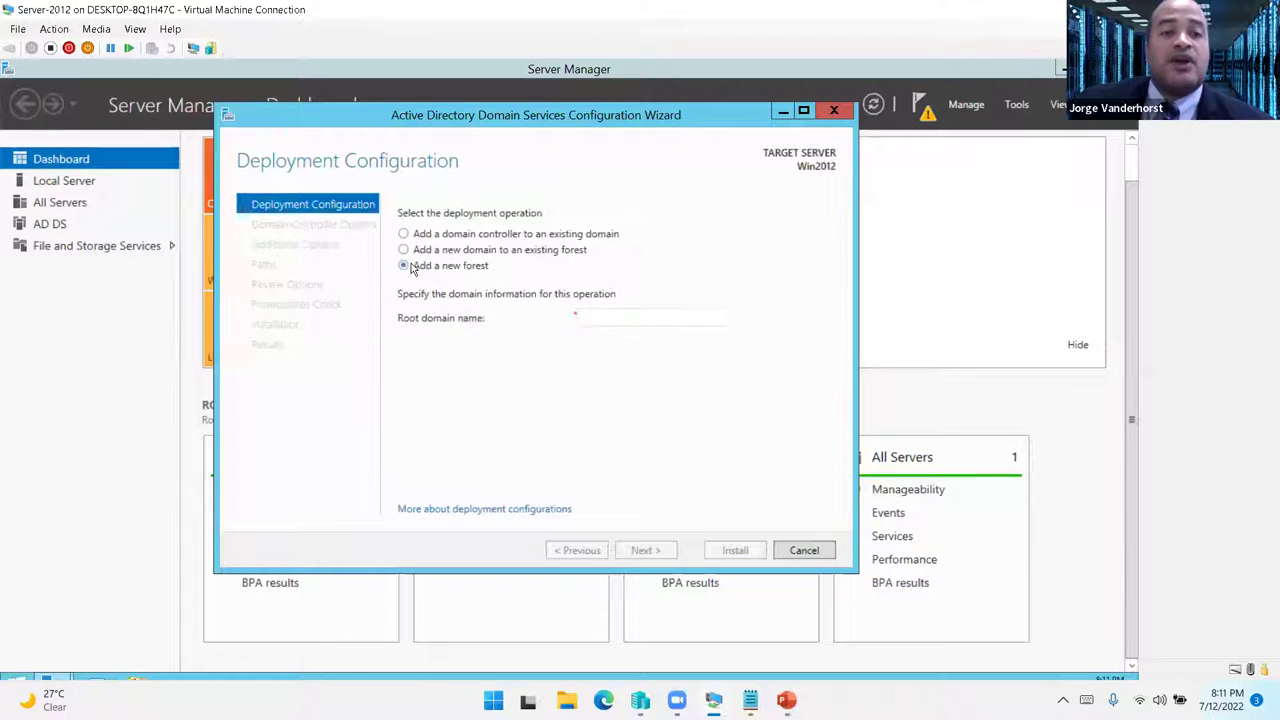
click(680, 318)
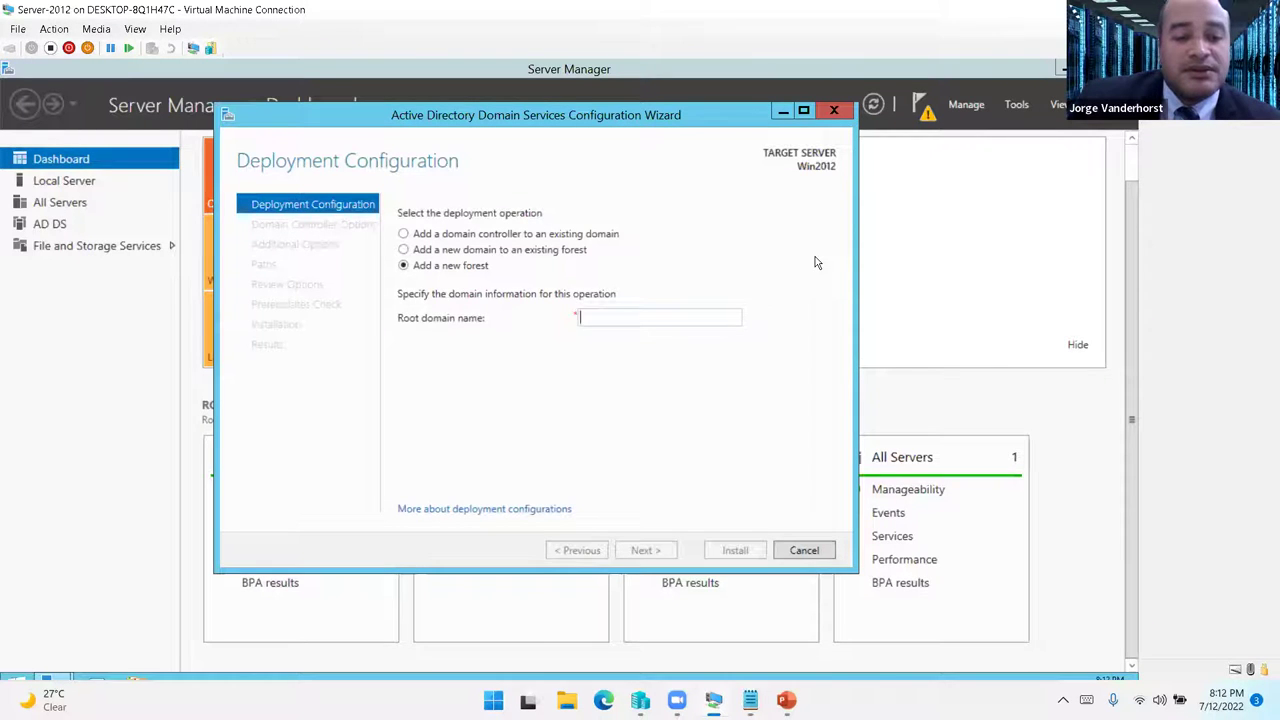
text(netwo)
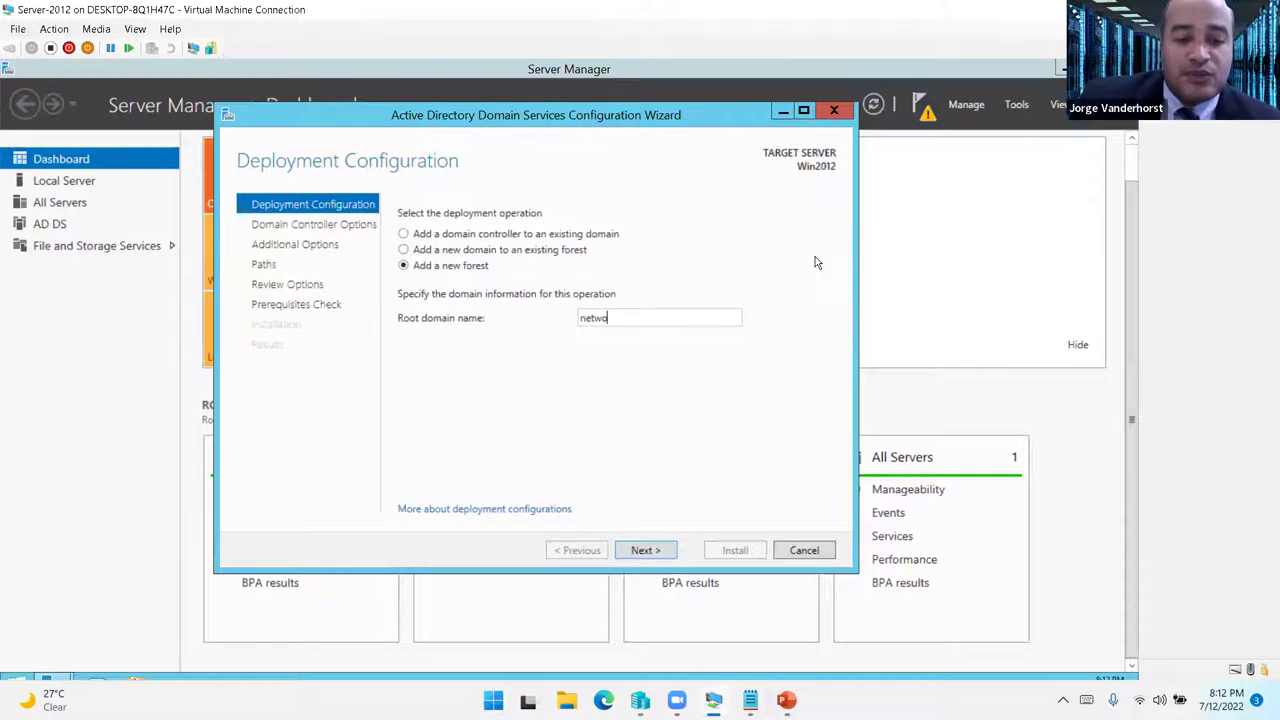
text(rking.day)
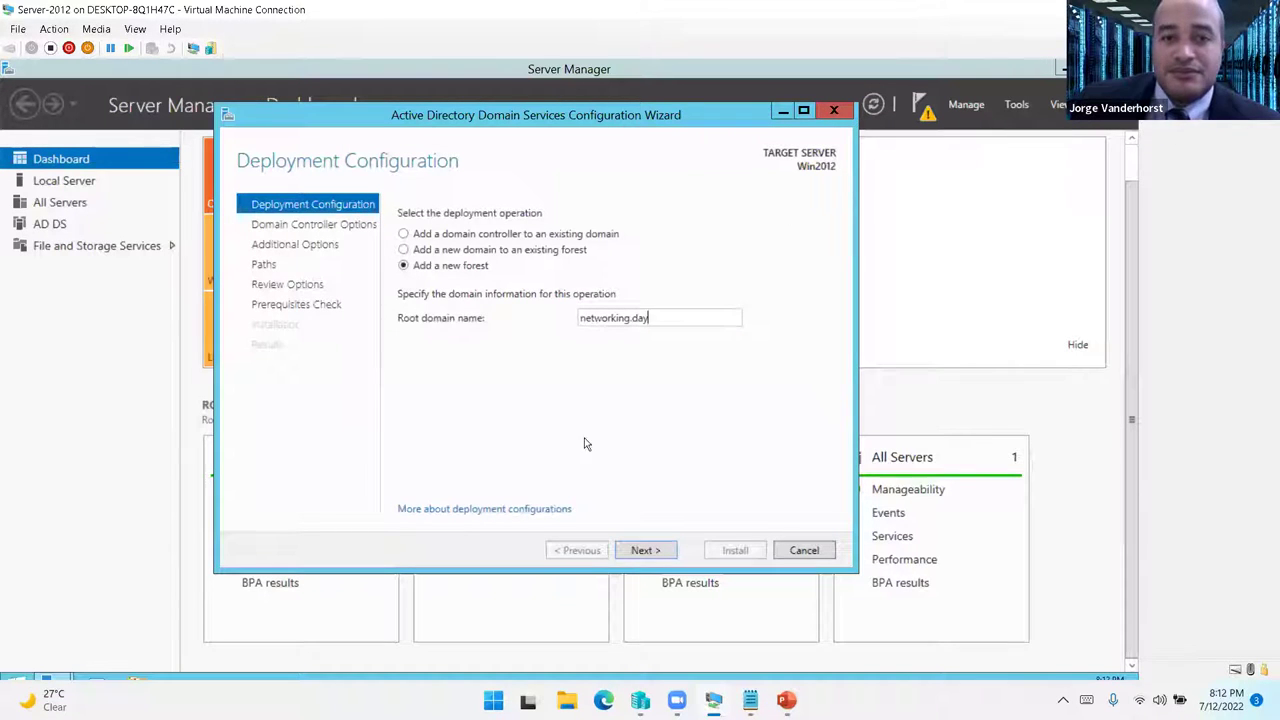
click(662, 550)
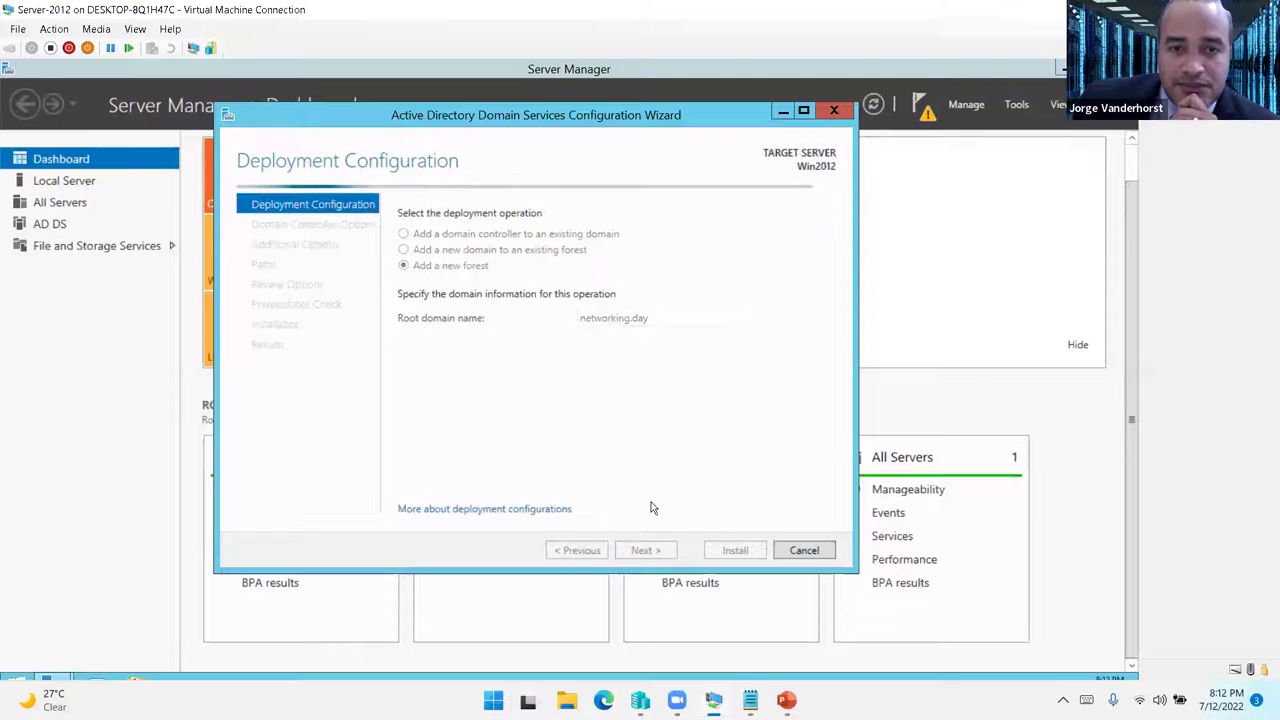
drag(565, 127, 525, 127)
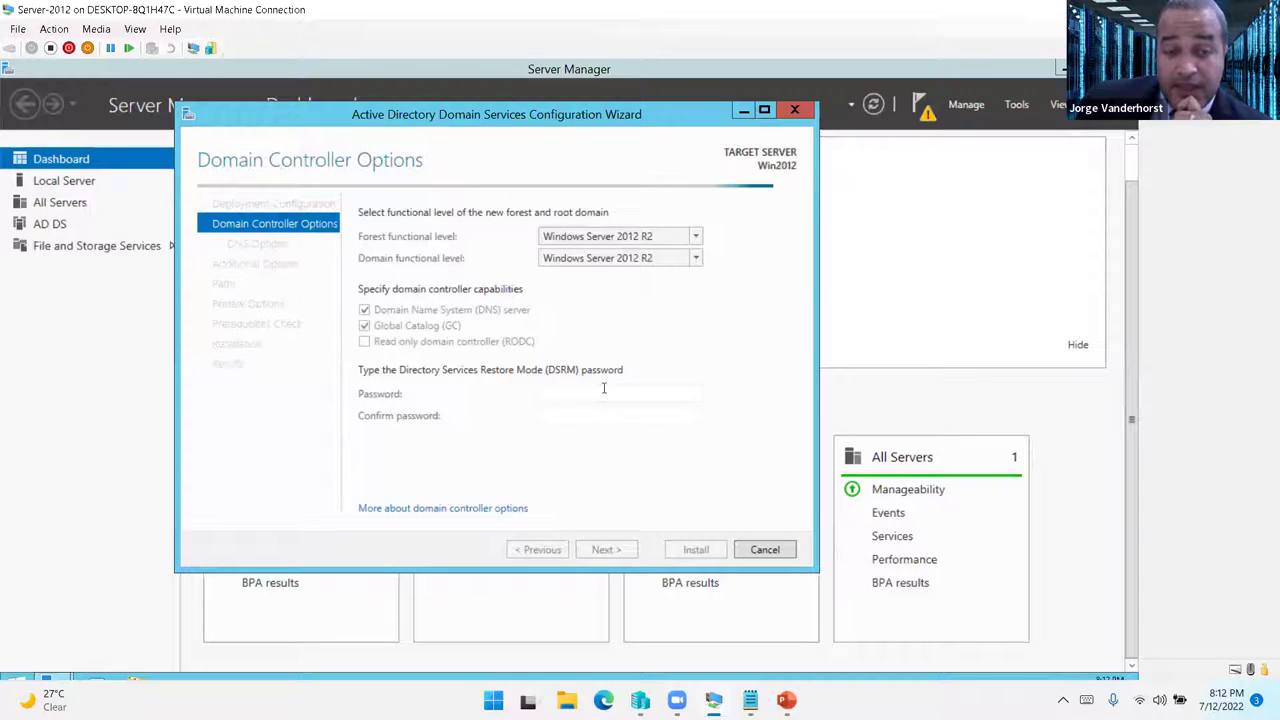
- Enter and confirm the Directory Services Restore Mode password
click(582, 392)
text(•••••••••)
key(Tab)
text(•••••••••)
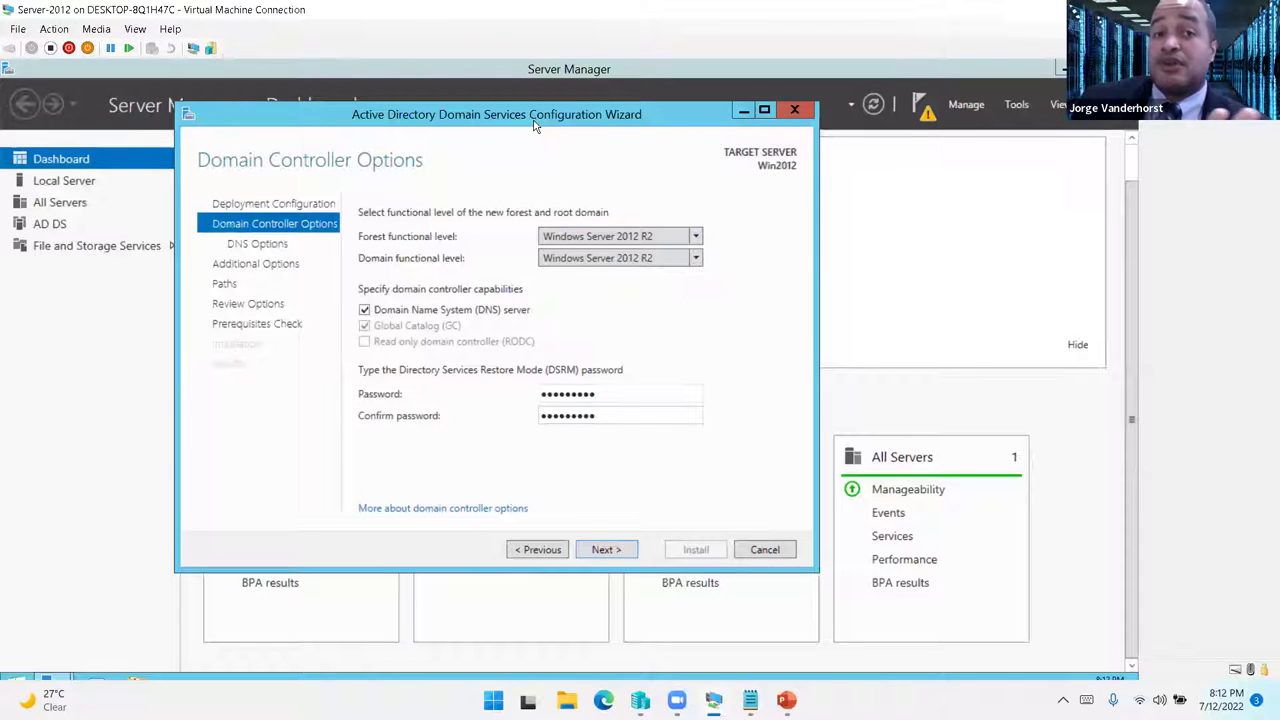
drag(535, 124, 531, 125)
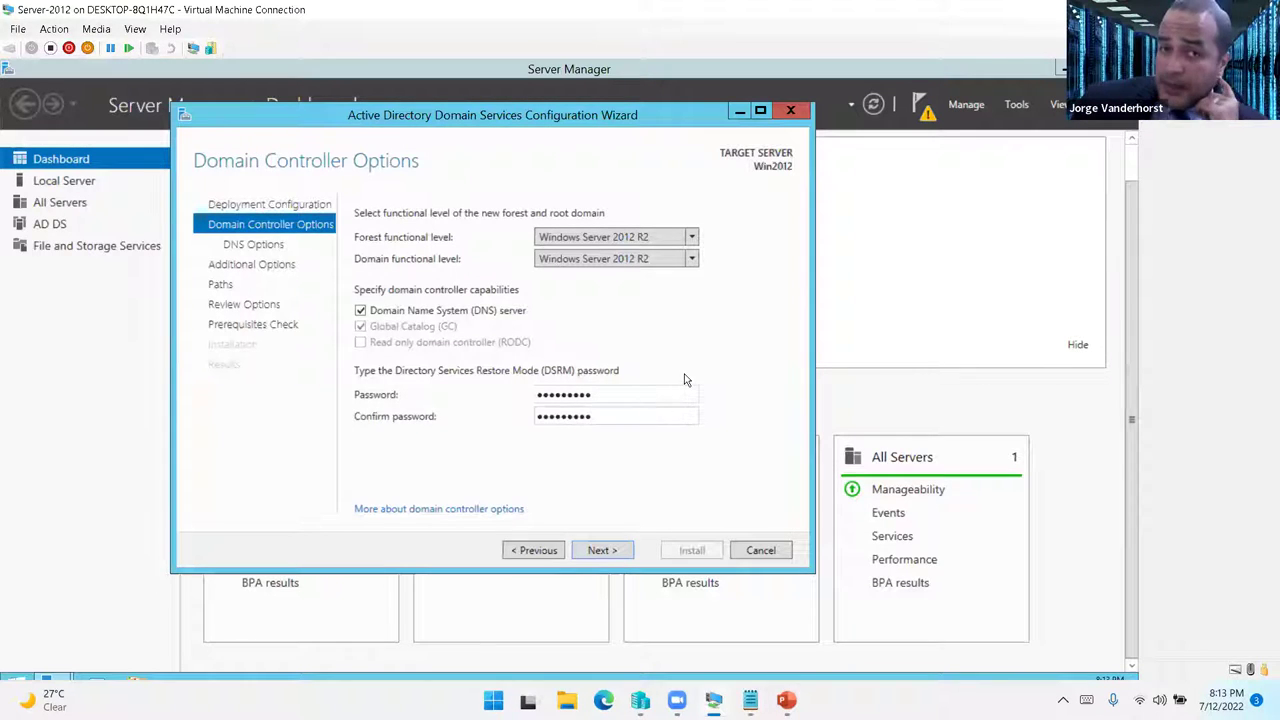
- Keep Windows Server 2012 R2 as the forest functional level and proceed to DNS Options
click(691, 237)
click(691, 237)
click(691, 237)
click(691, 237)
click(691, 237)
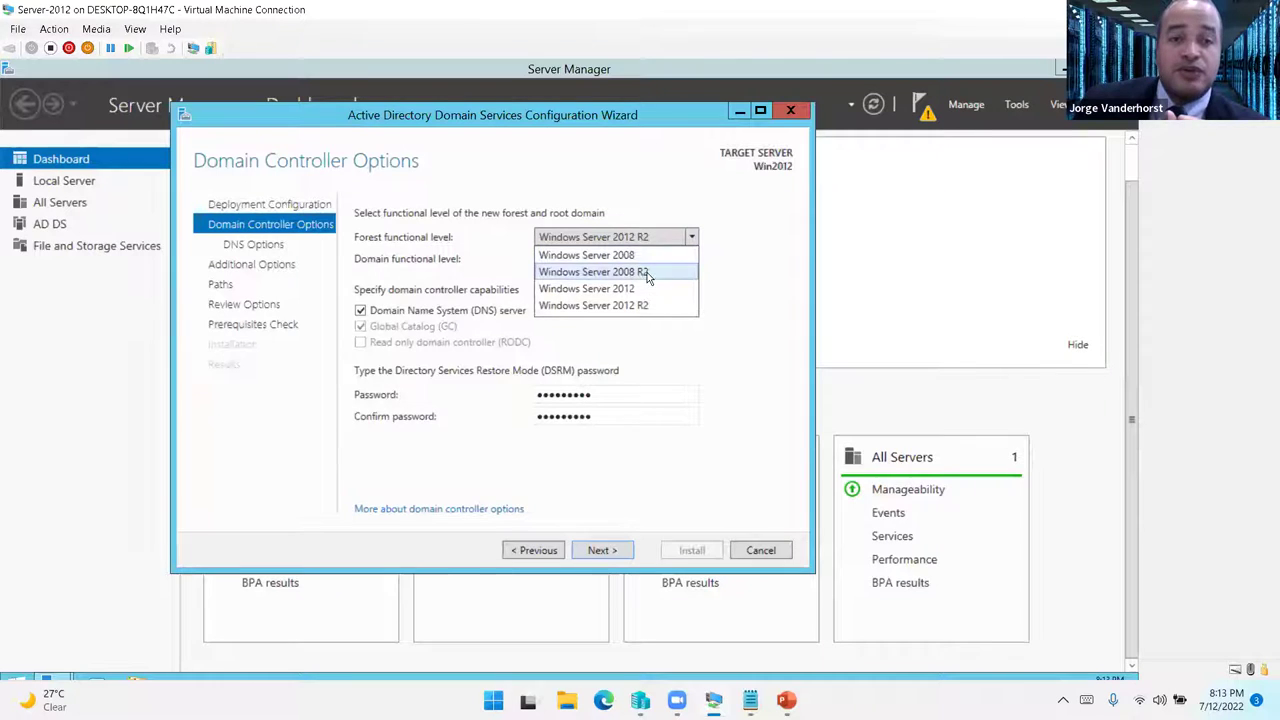
click(584, 130)
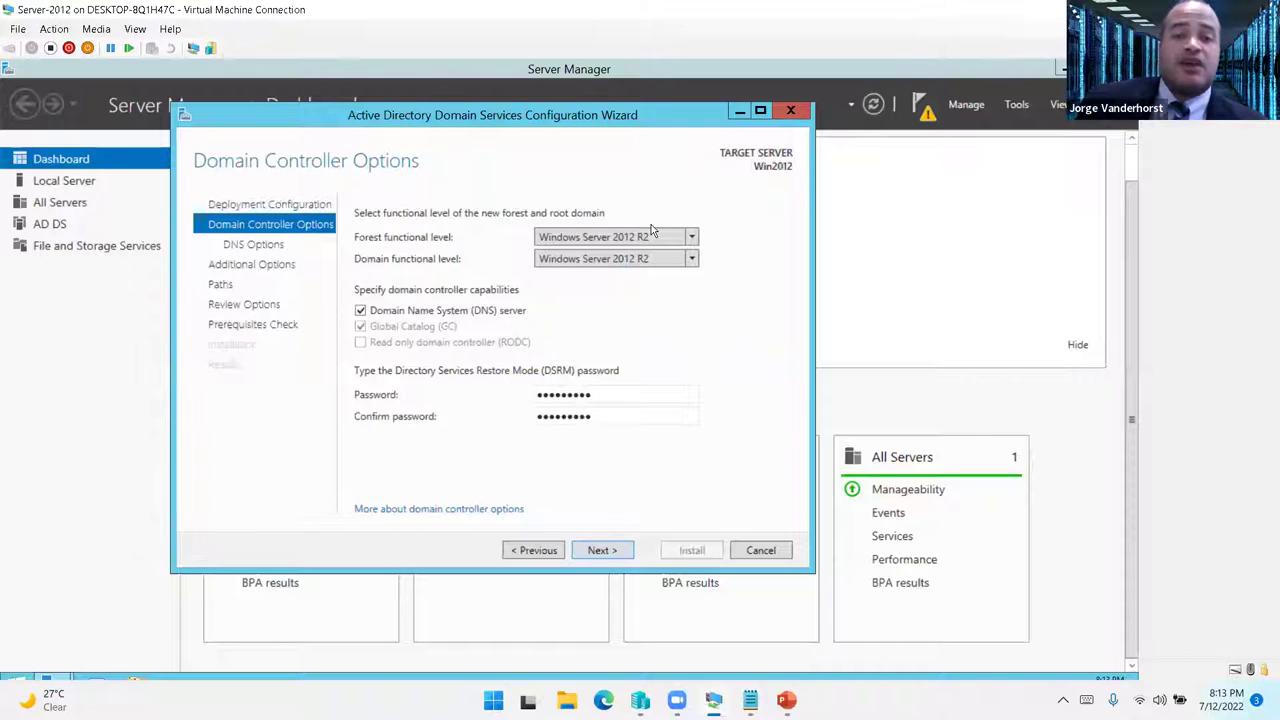
click(604, 551)
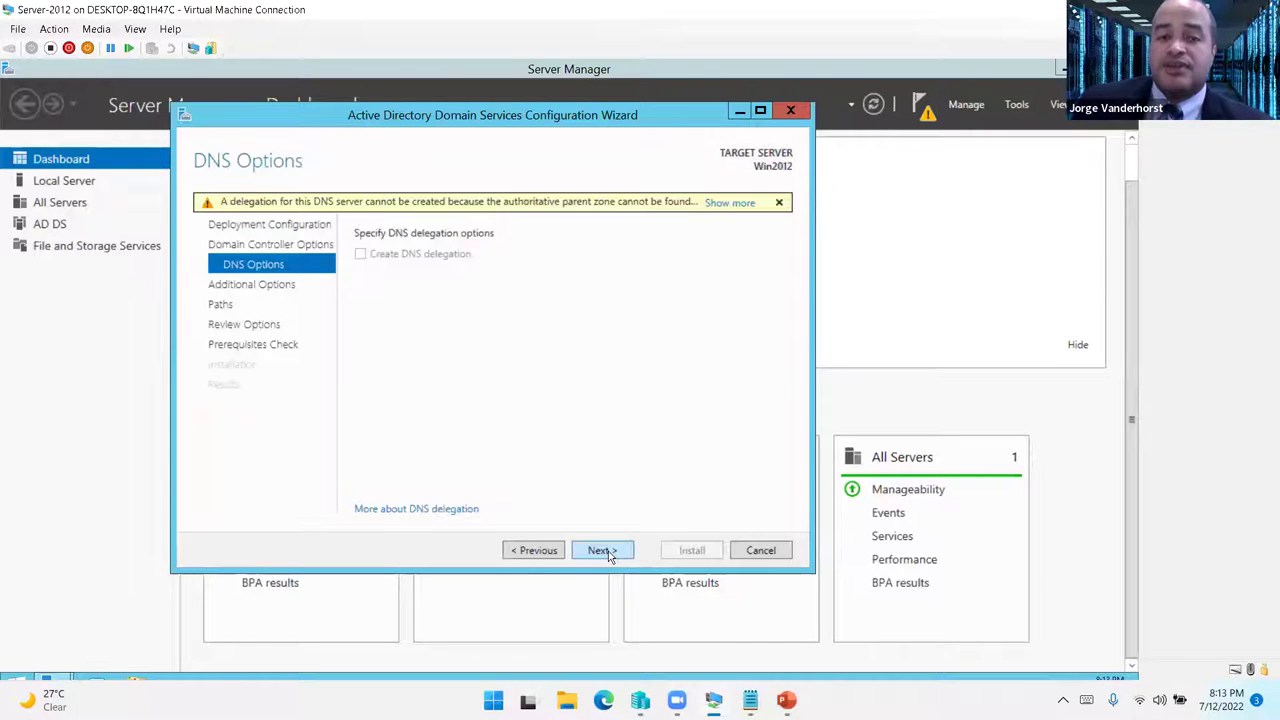
- Accept the DNS options, NetBIOS name NETWORKING, and default NTDS, log and SYSVOL paths
click(603, 551)
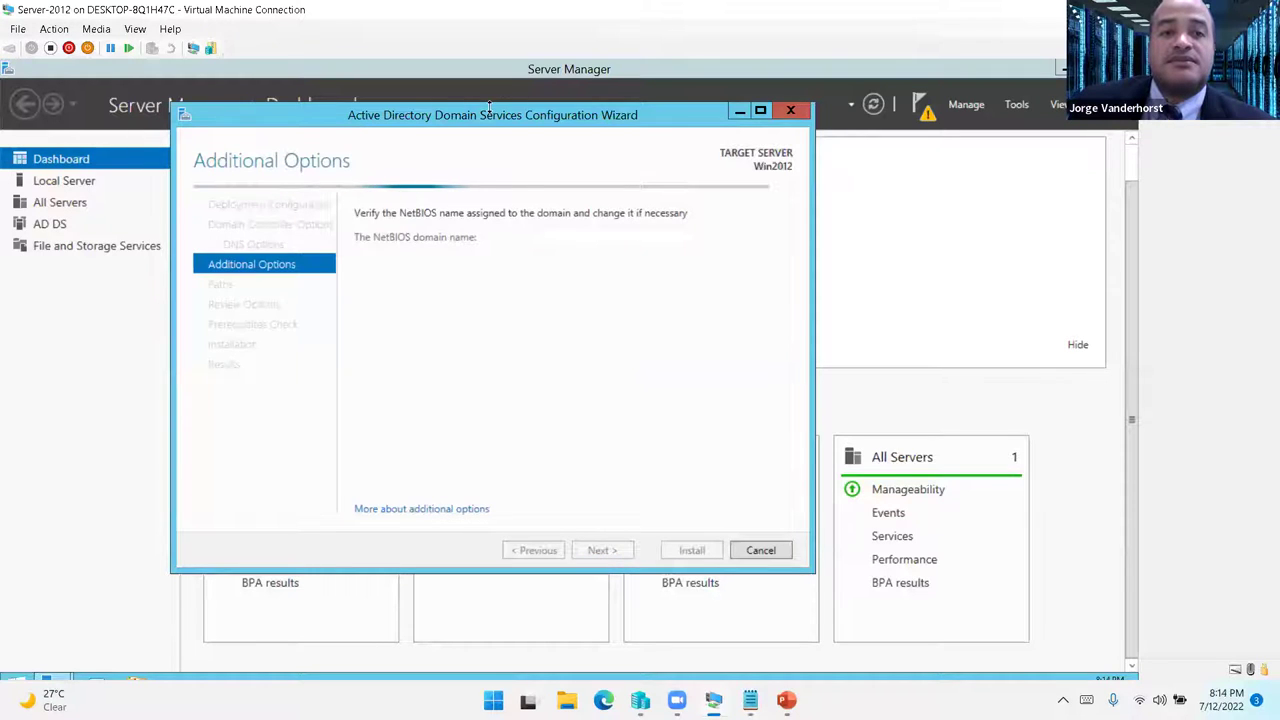
drag(530, 115, 590, 145)
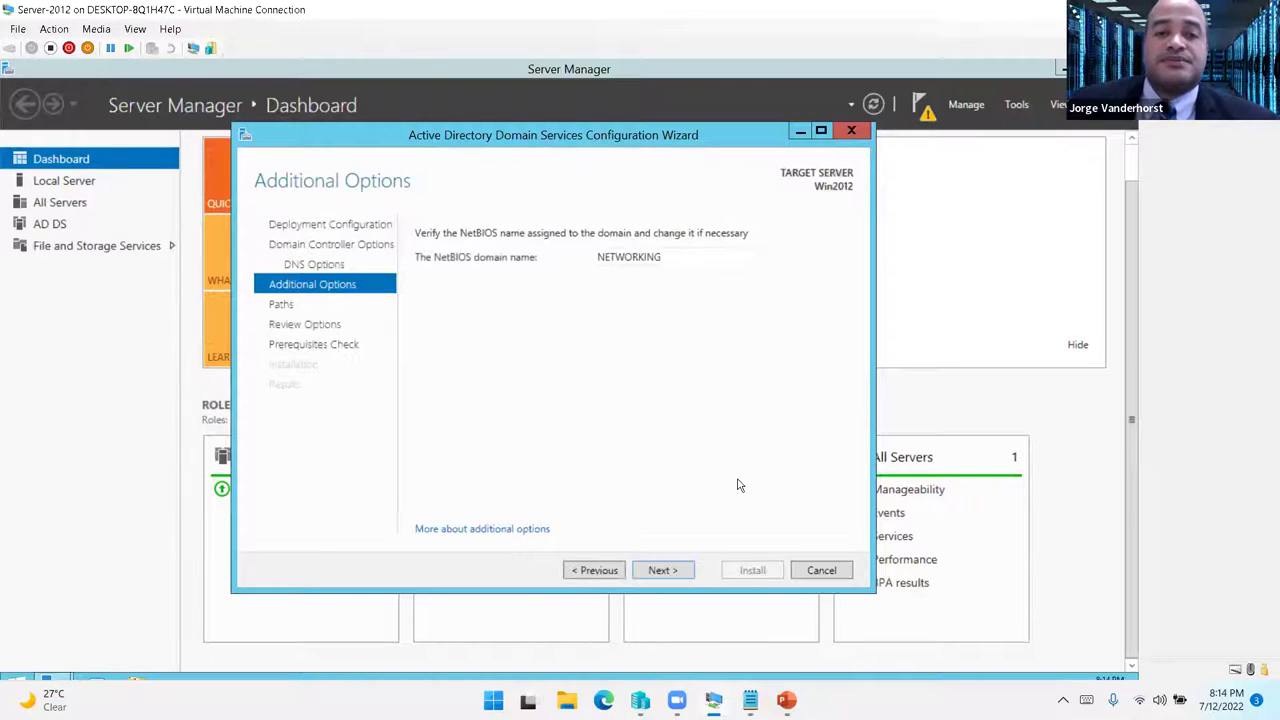
click(668, 570)
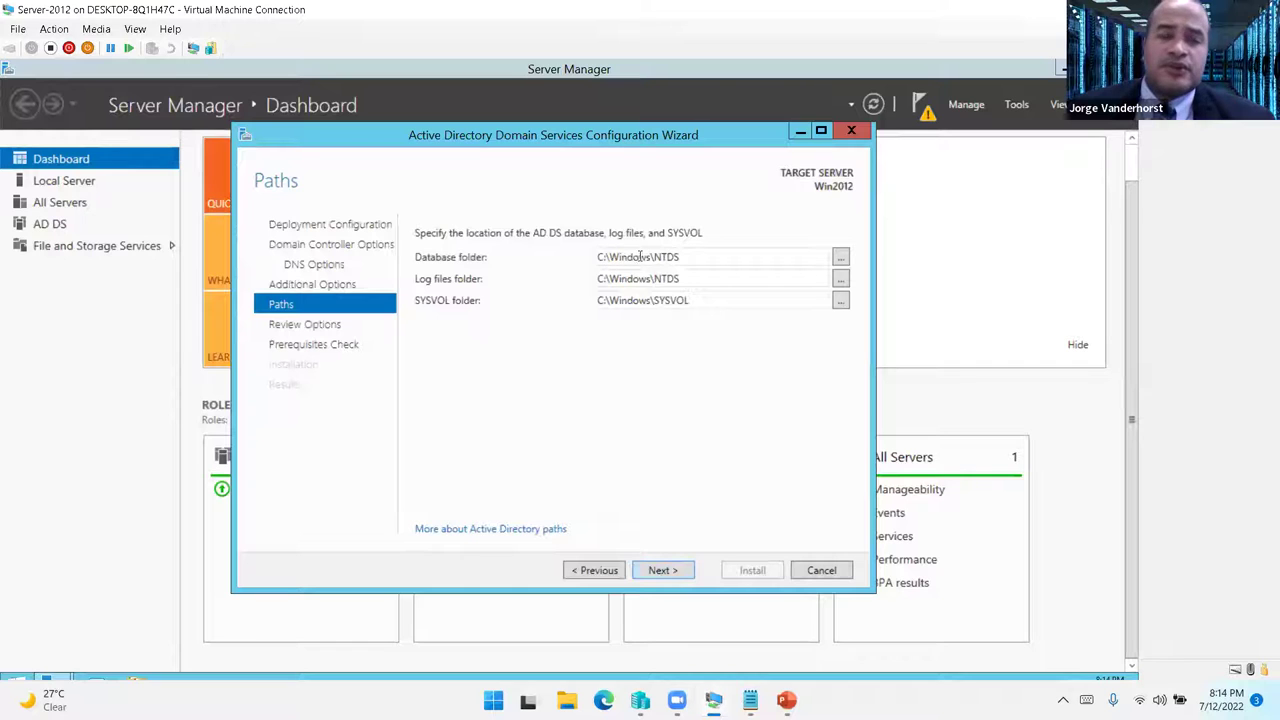
click(666, 571)
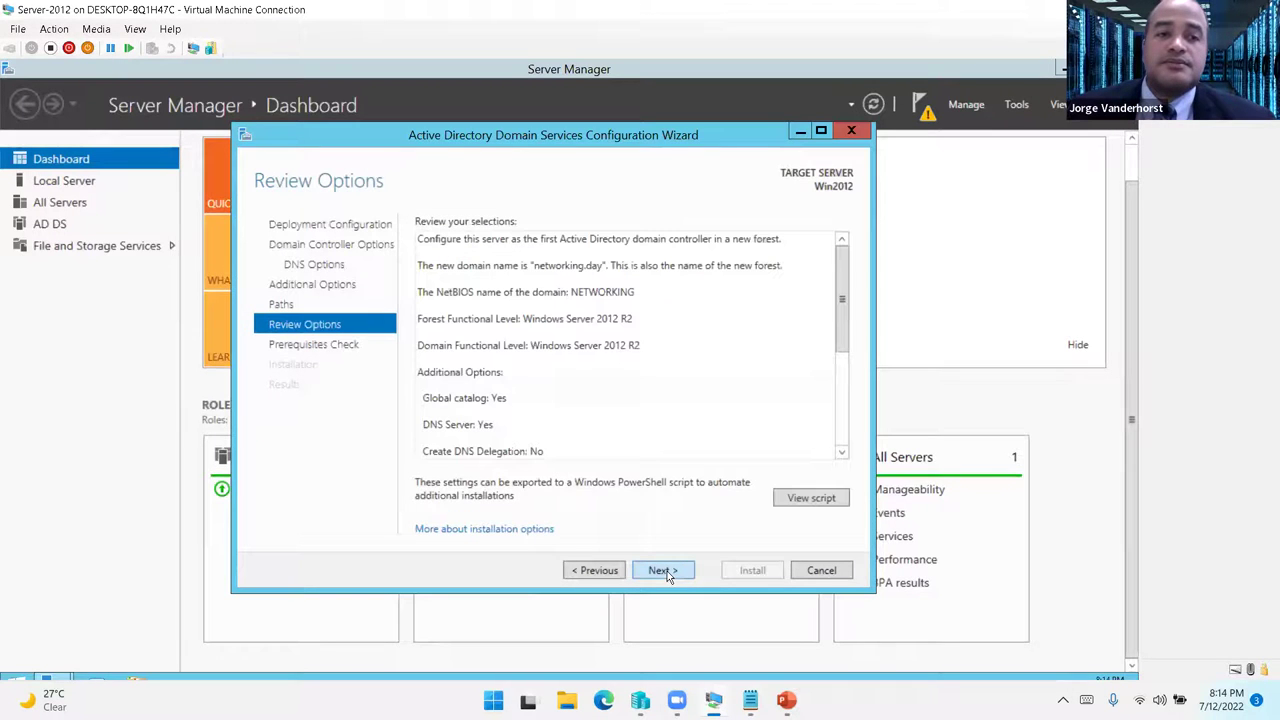
click(680, 571)
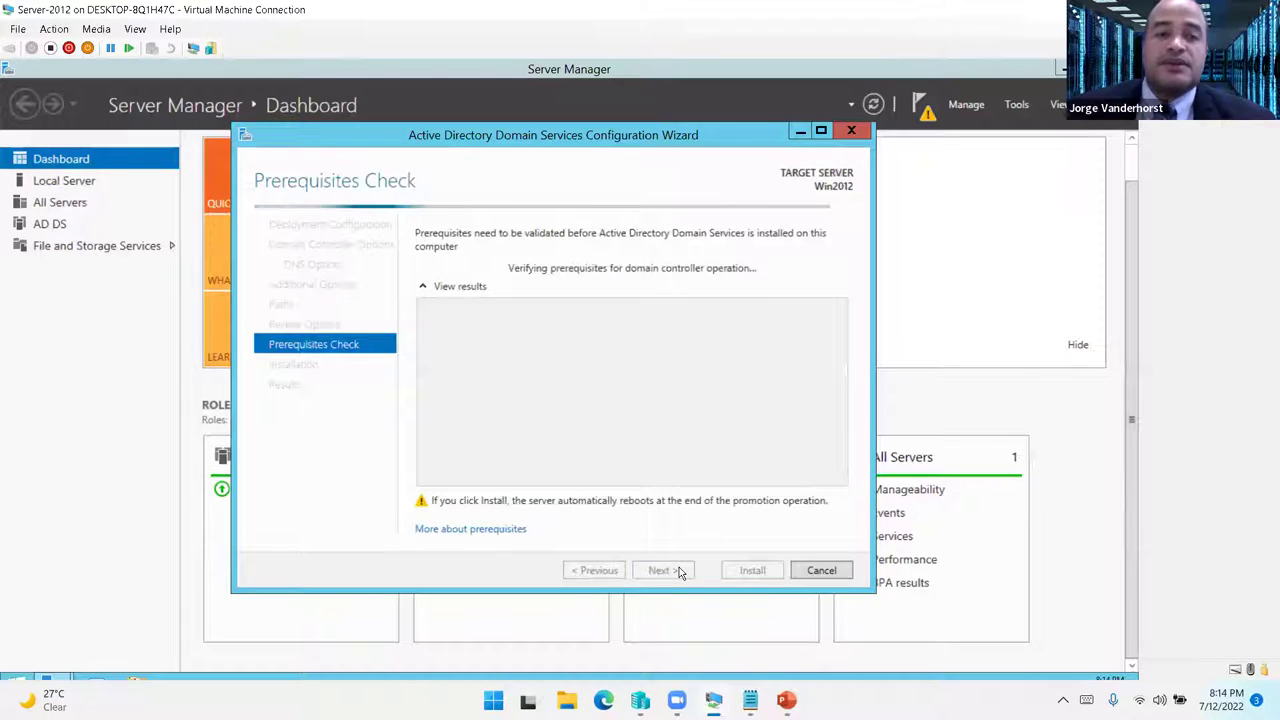
- Once the prerequisites check passes, start installing the domain controller
drag(553, 140, 585, 148)
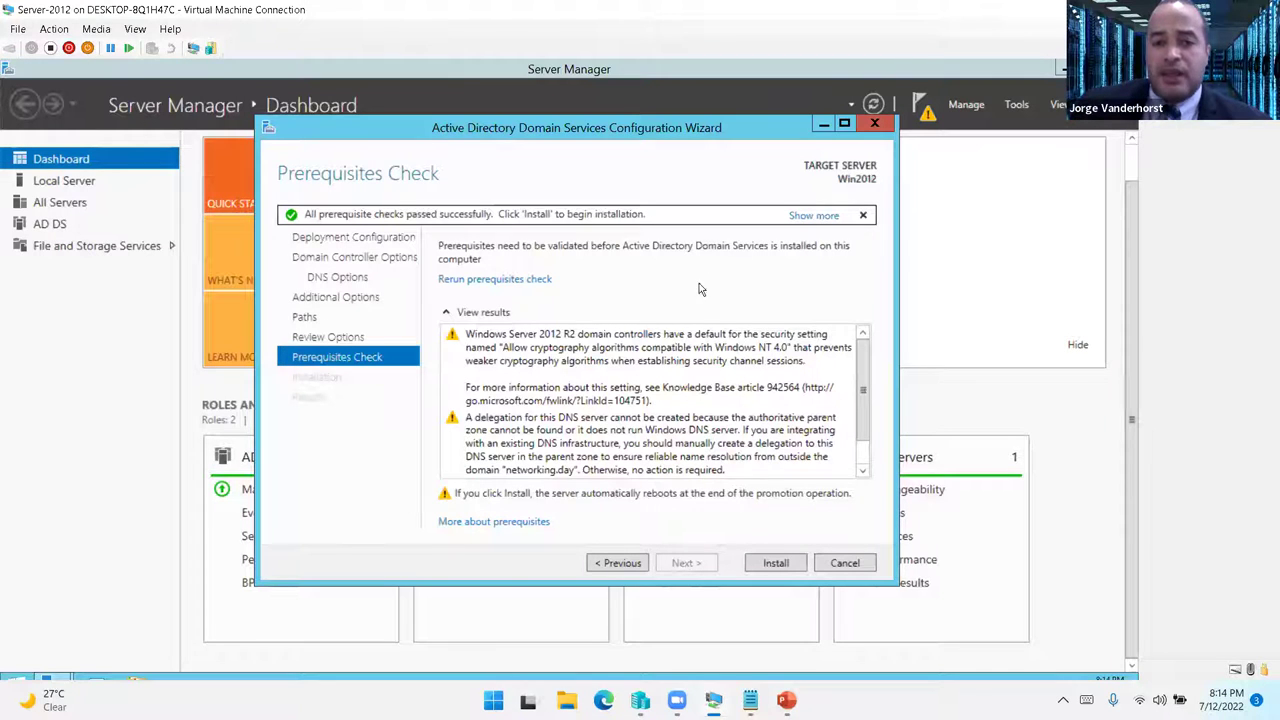
scroll(807, 413, down, 2)
click(776, 562)
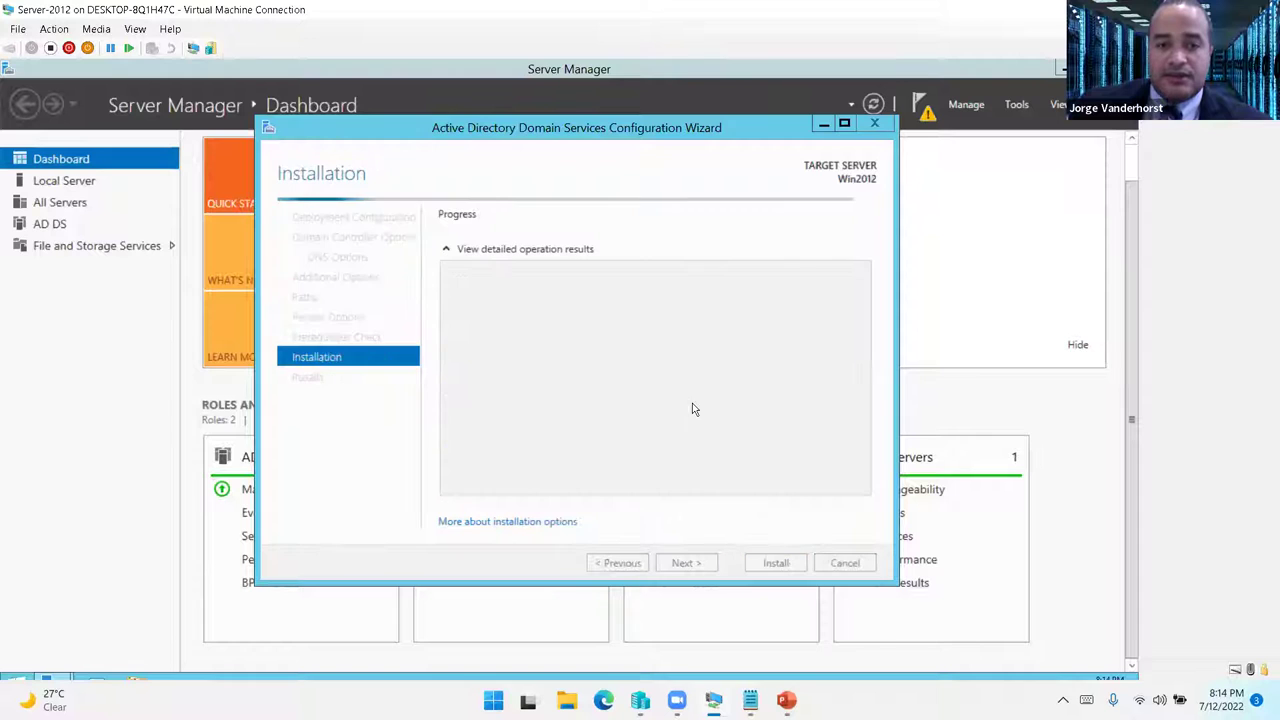
- Look over the PC-XP and Server-2019 virtual machines in Hyper-V Manager
drag(636, 143, 586, 157)
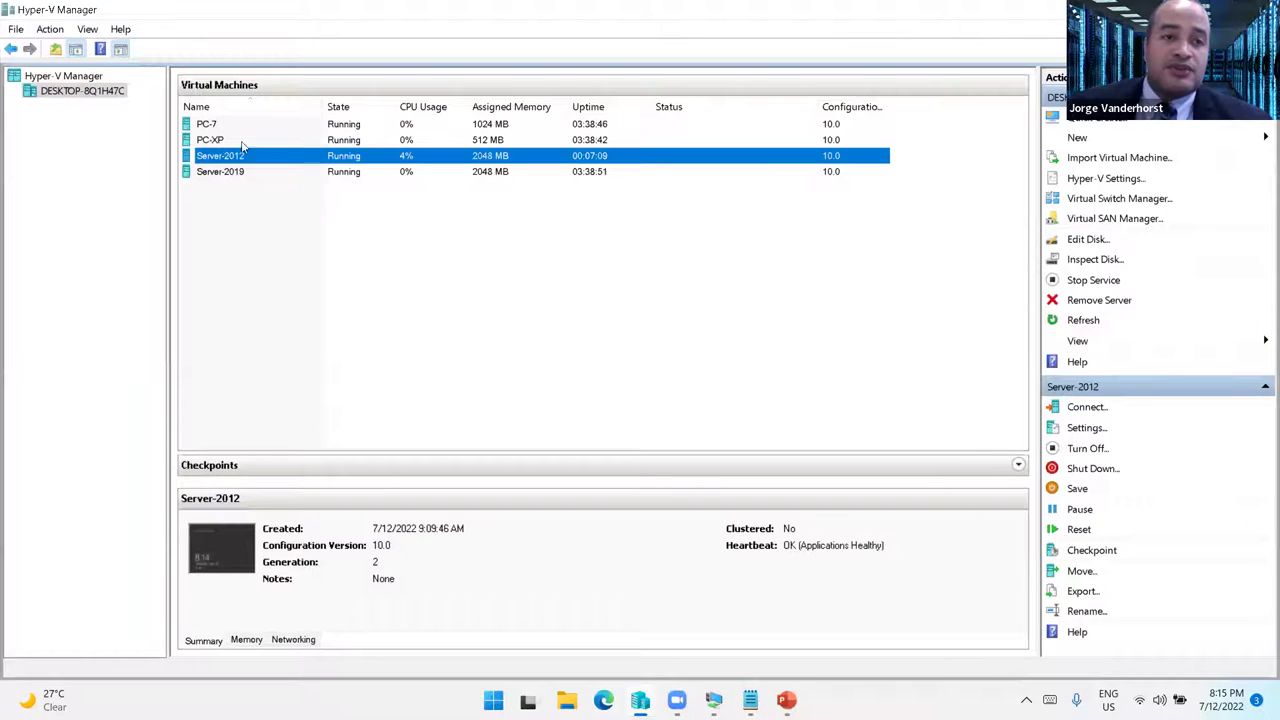
click(222, 142)
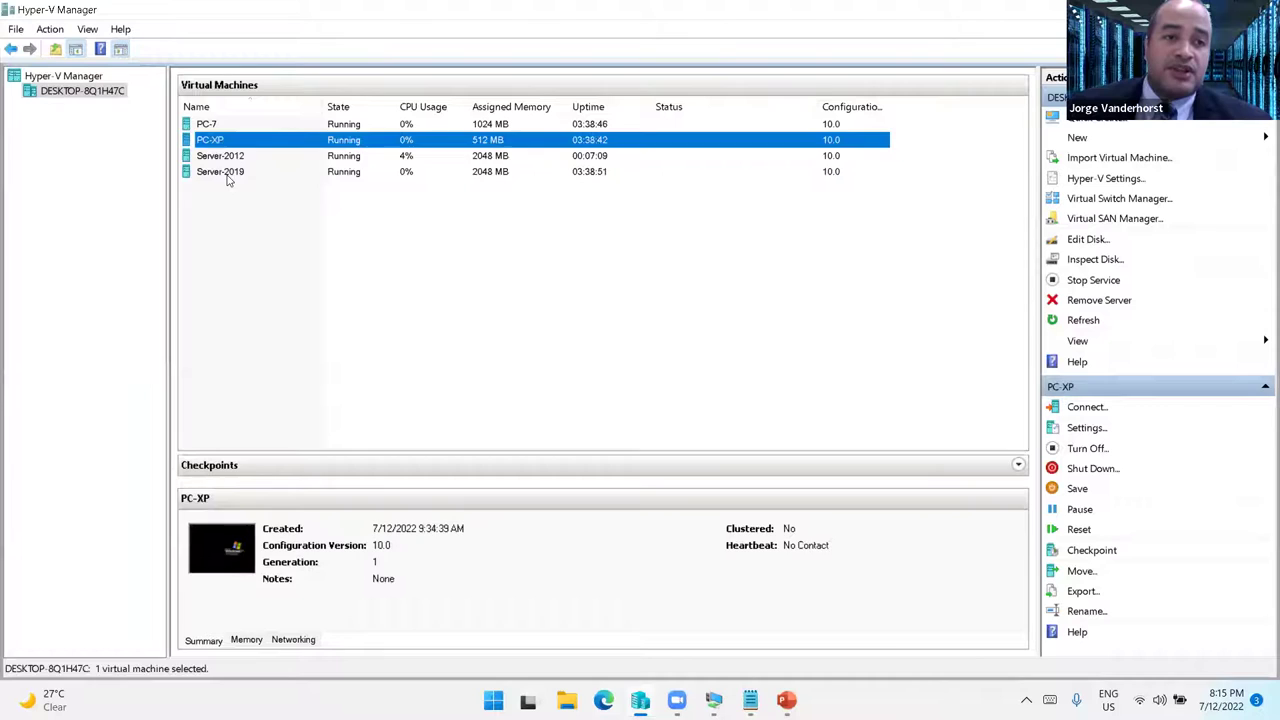
click(228, 174)
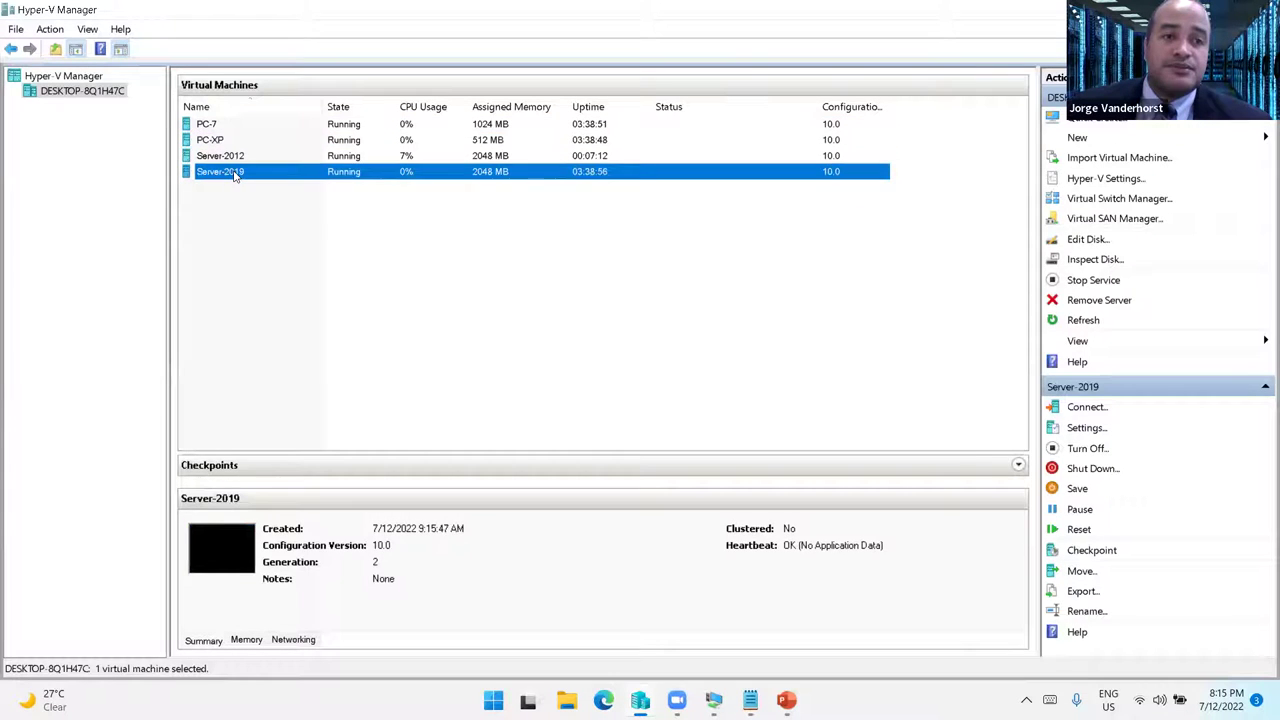
click(227, 145)
click(242, 130)
click(268, 174)
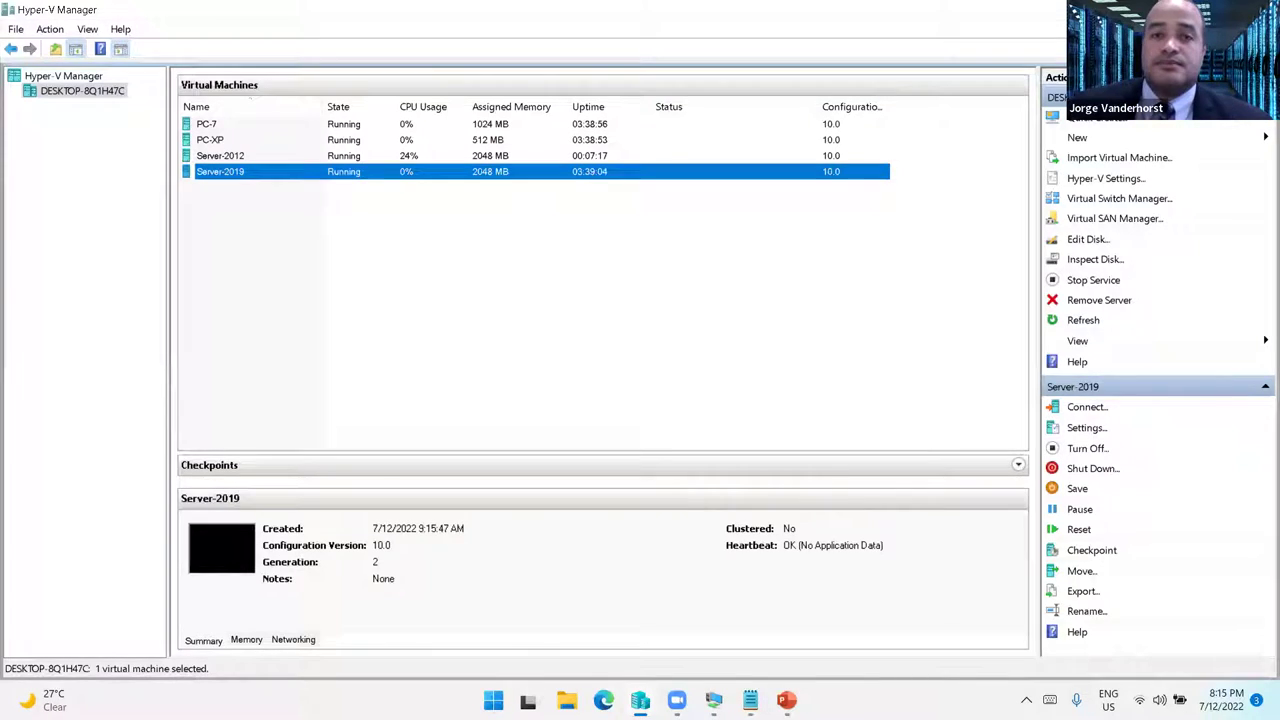
- Return to the Server-2012 window, then bring up the Laboratorio presentation slide
key(alt+Tab)
drag(547, 148, 509, 146)
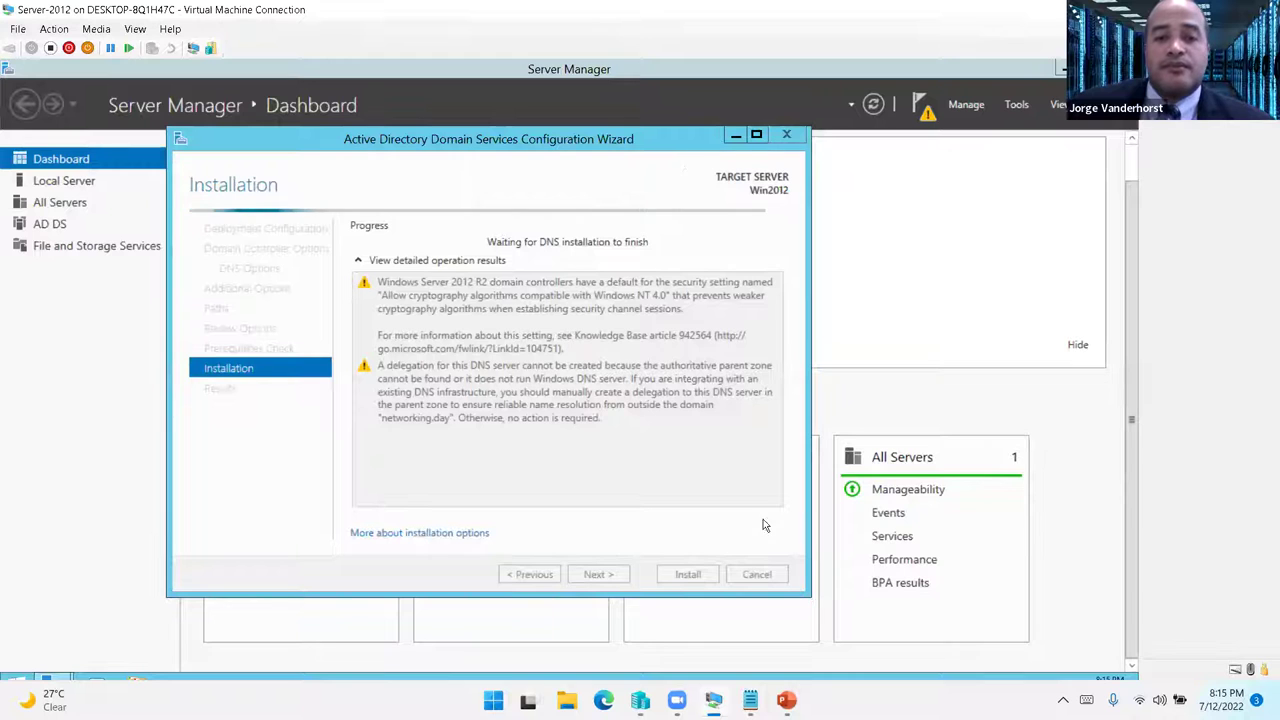
mouse_move(786, 700)
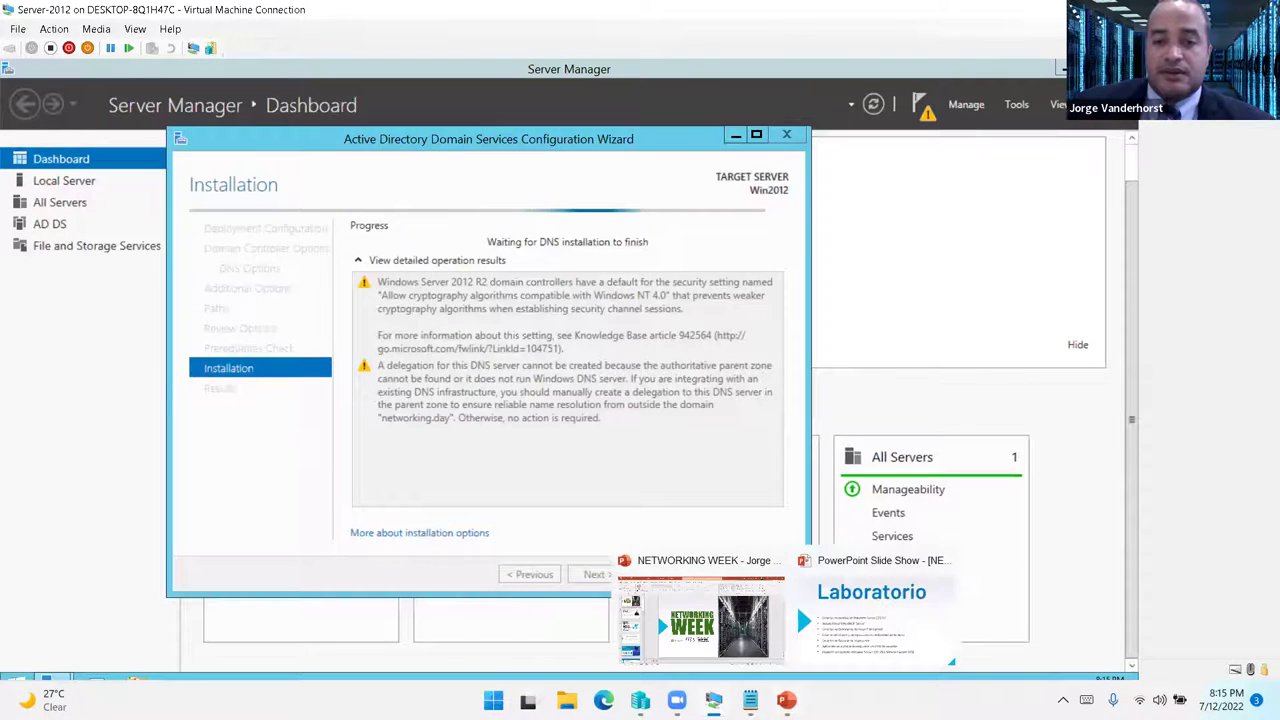
click(880, 610)
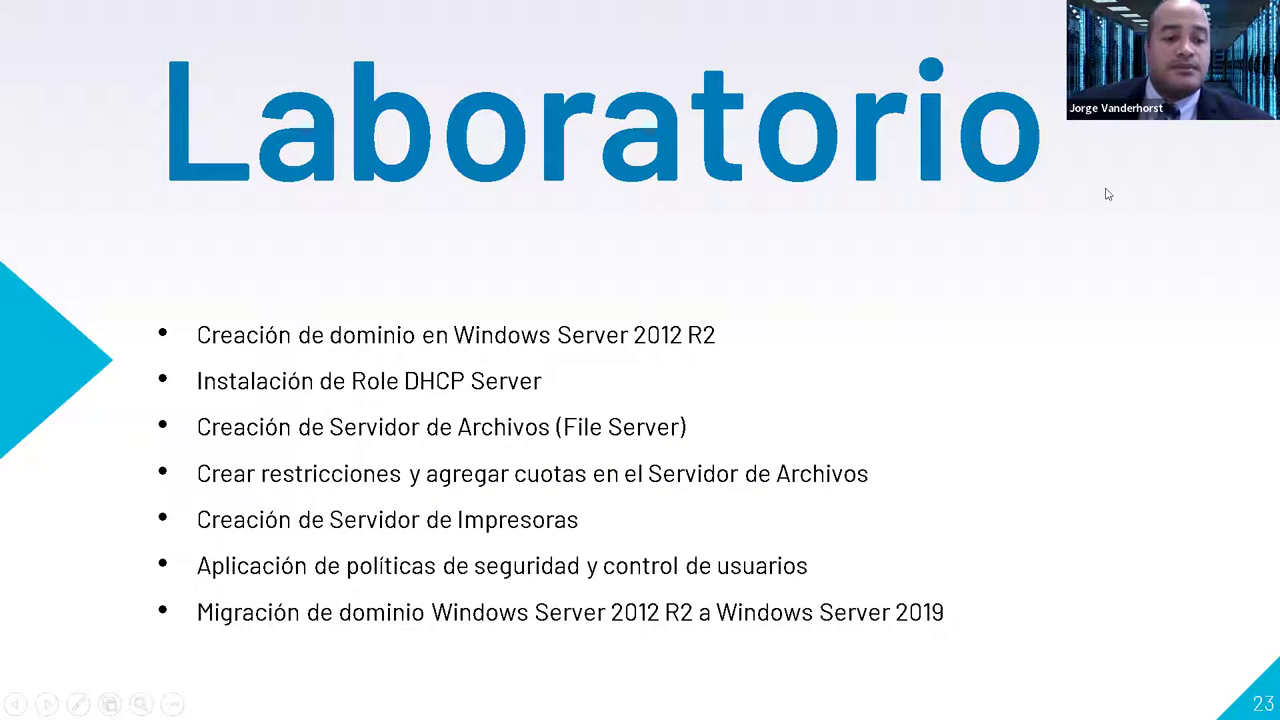
- Leave the Laboratorio slide and go back to the restarting Server-2012 virtual machine
key(alt+Tab)
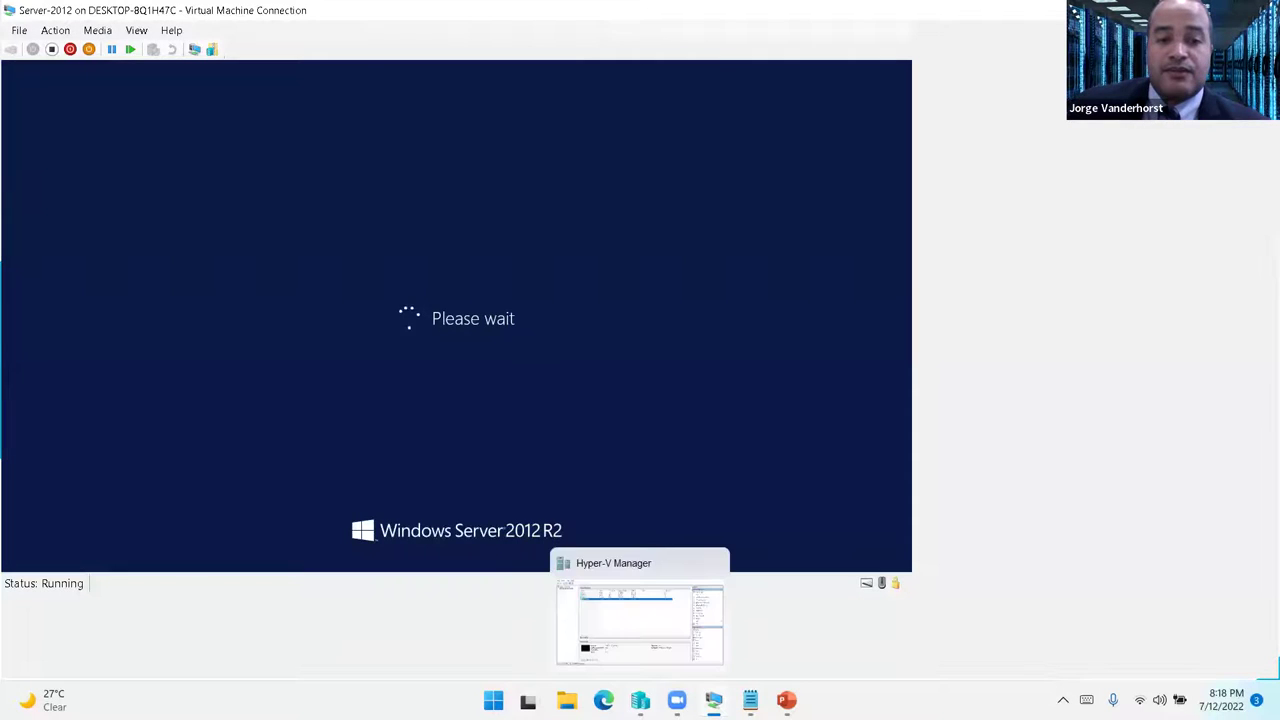
- Launch the New Virtual Machine Wizard from the Hyper-V host's New menu
click(640, 700)
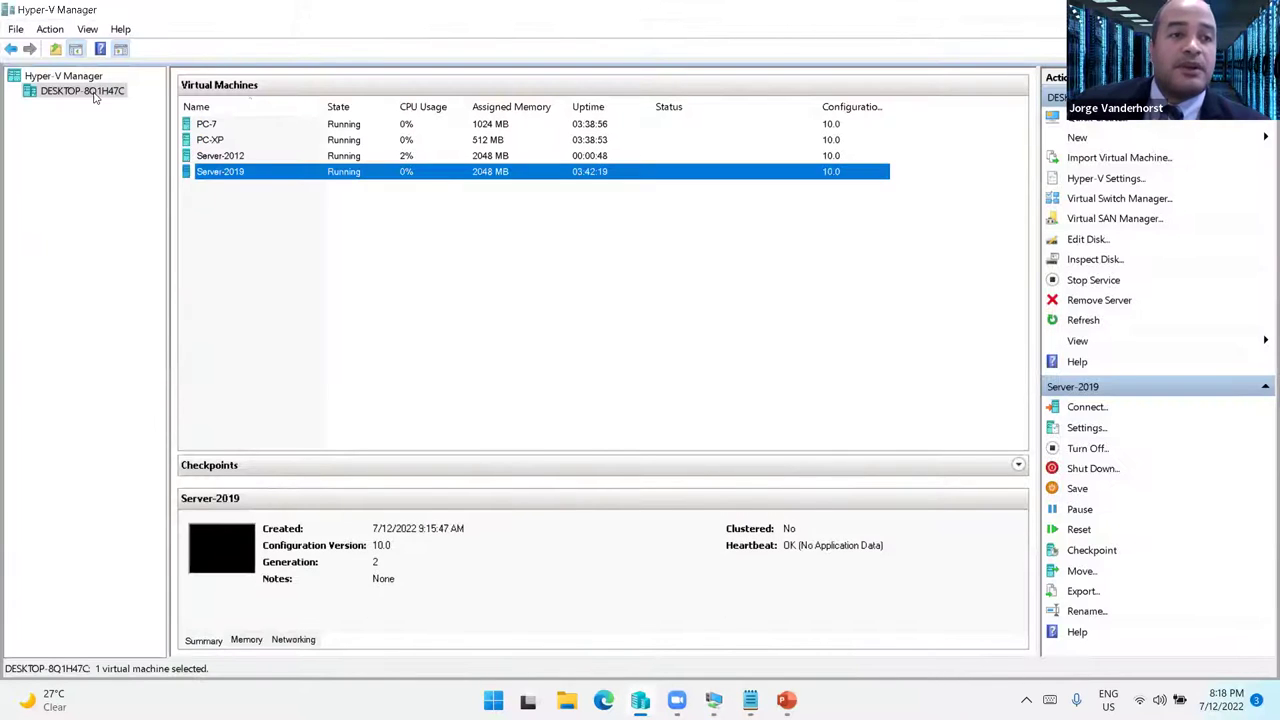
right_click(95, 93)
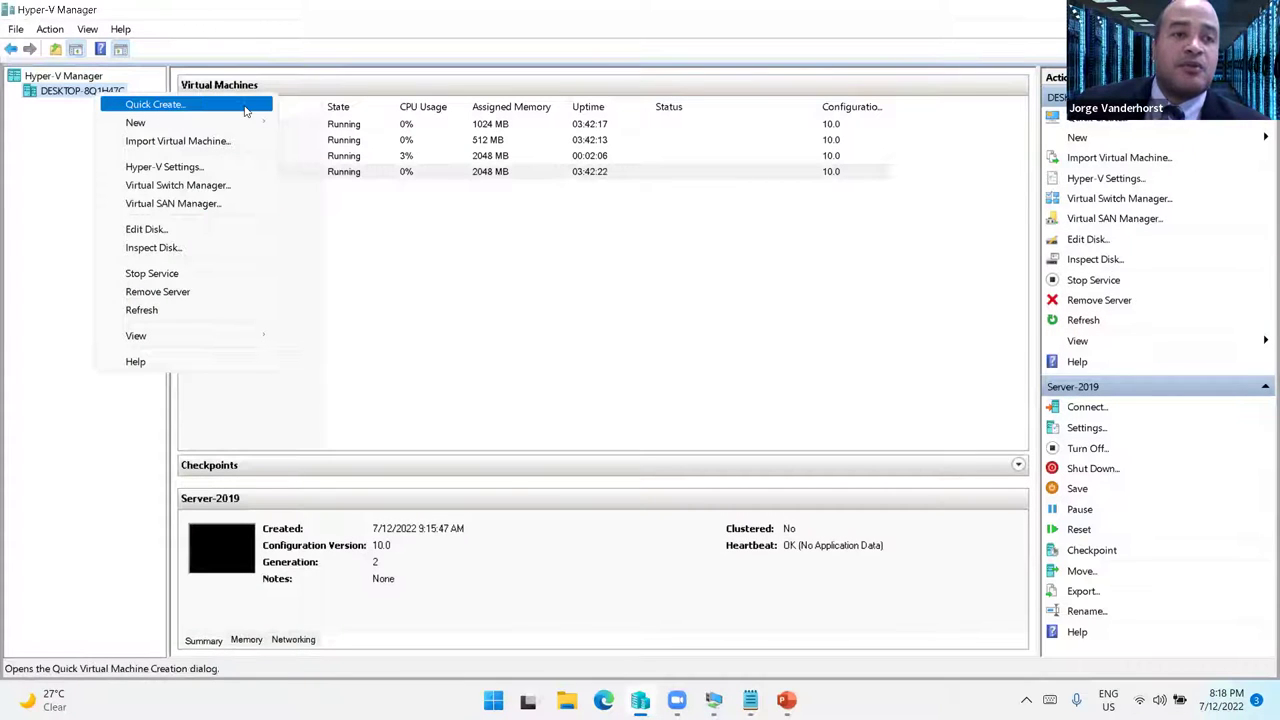
mouse_move(205, 122)
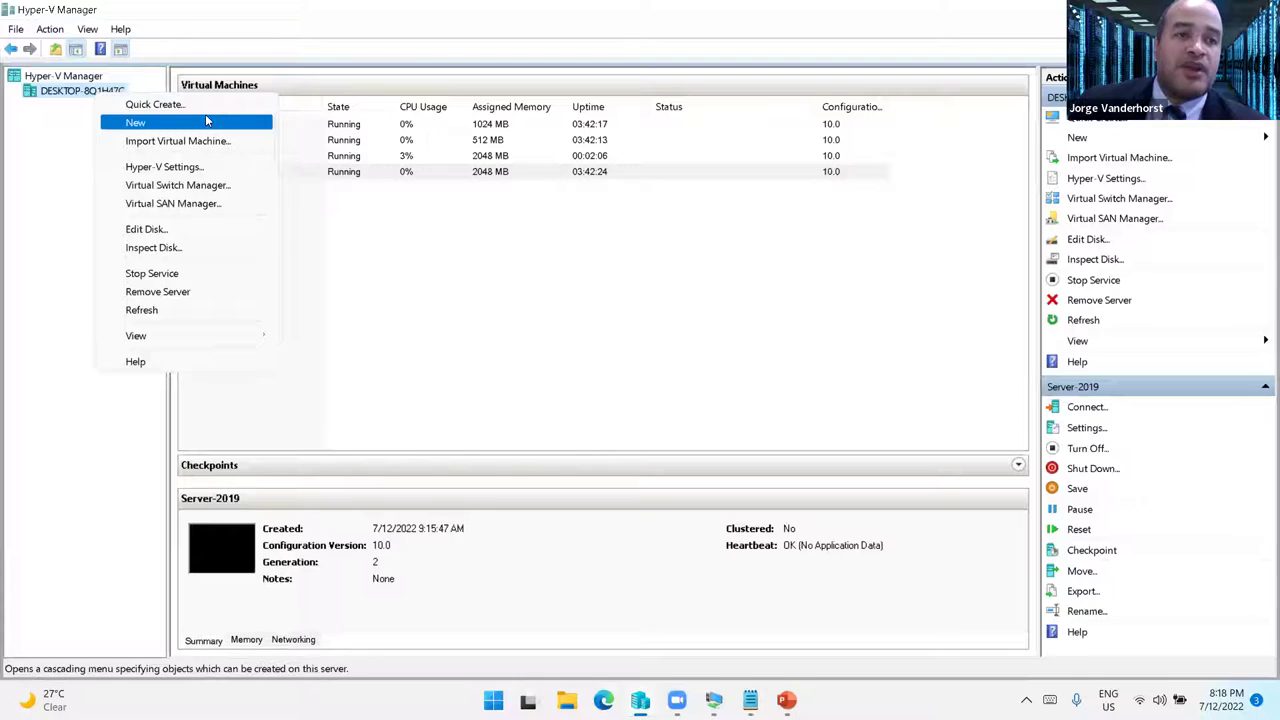
click(330, 122)
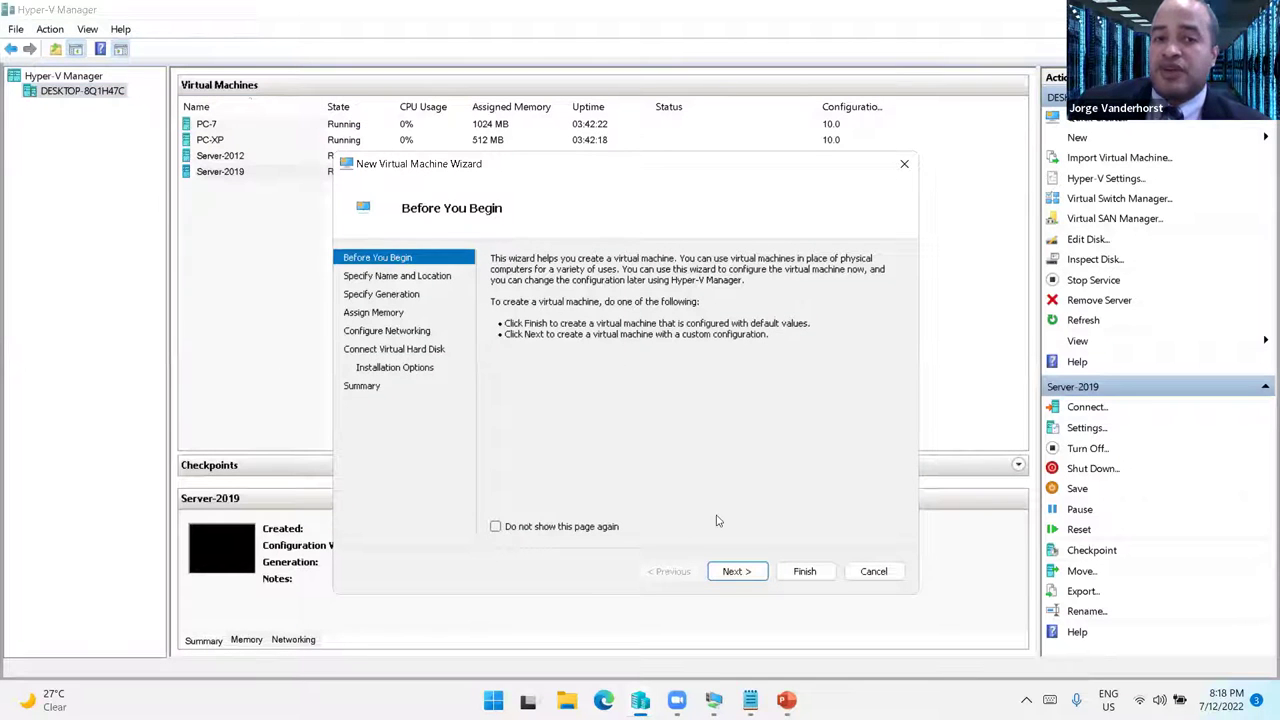
- Name the new machine Win10 and store it in Desktop\Lab - ITLA\Virtual Machine
click(736, 571)
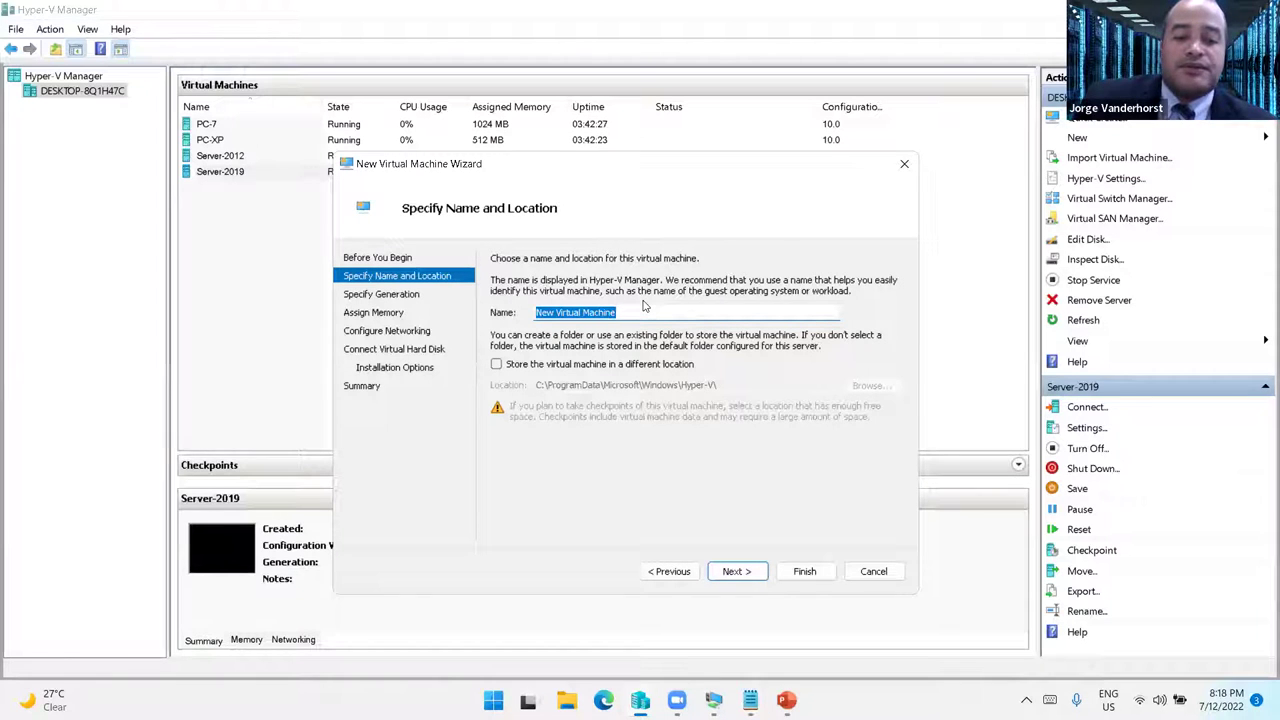
text(Win)
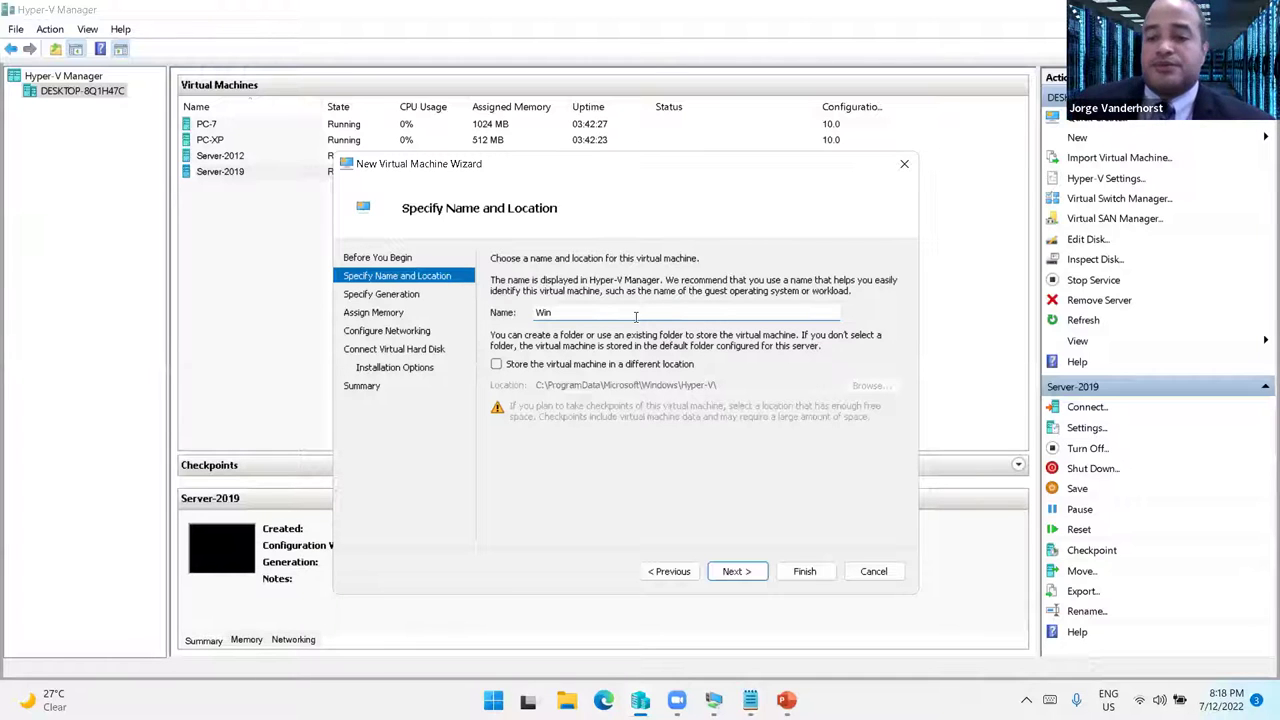
text(10)
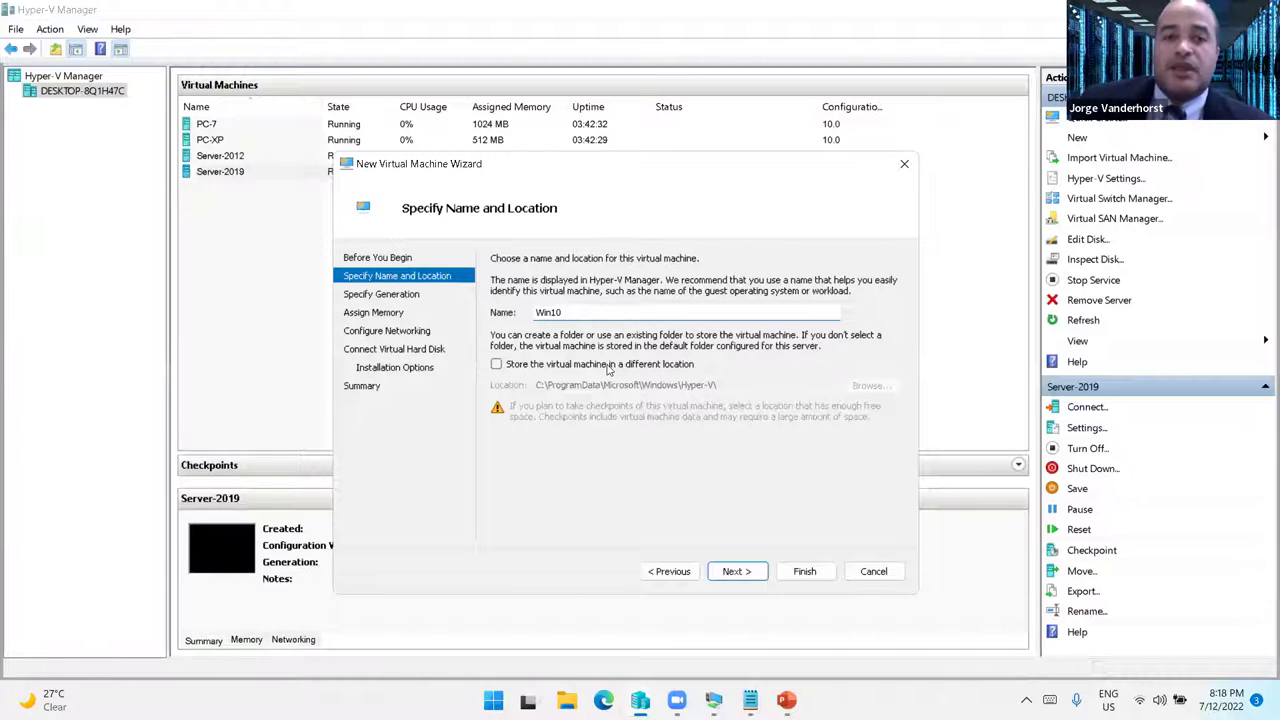
click(610, 366)
click(892, 393)
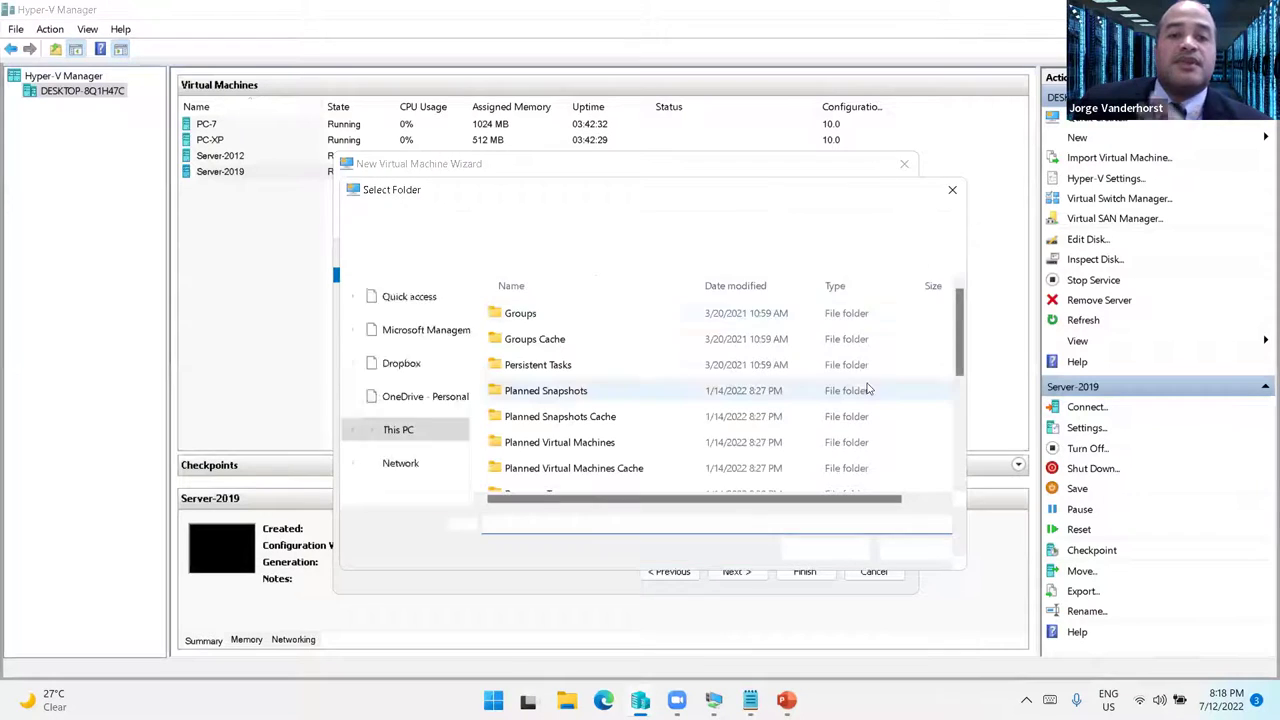
scroll(461, 301, up, 3)
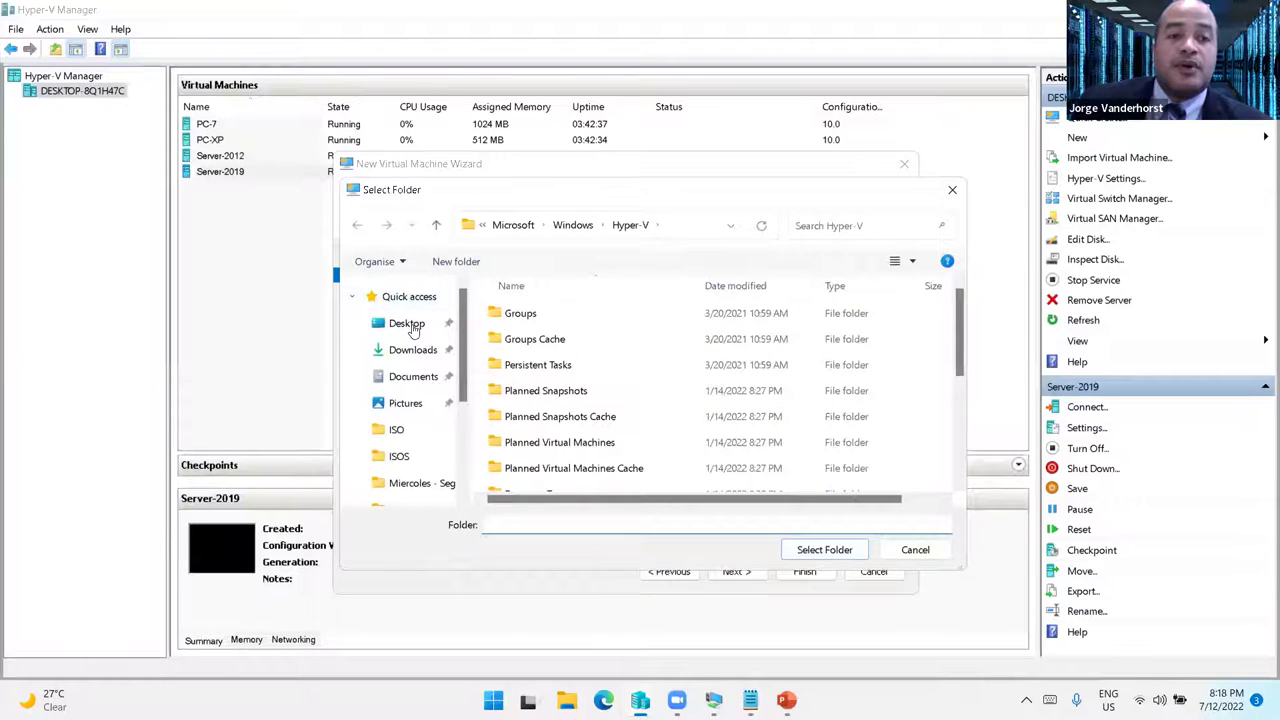
click(408, 323)
double_click(541, 340)
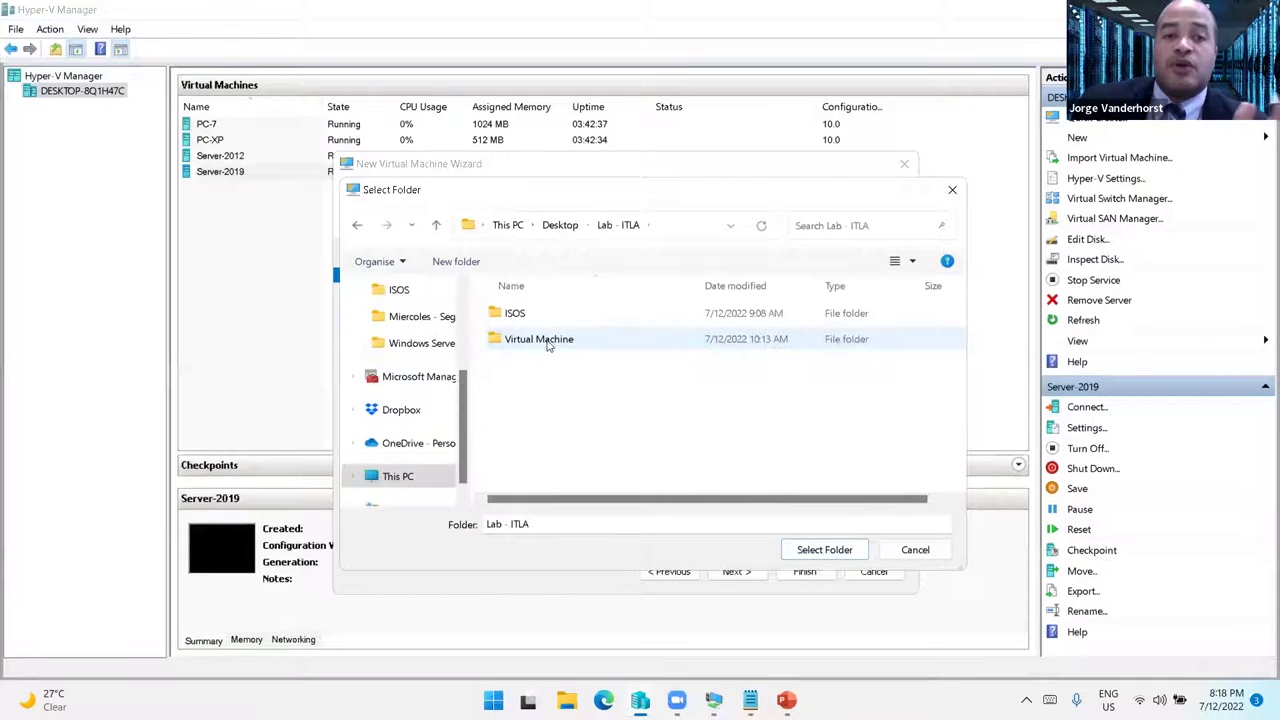
click(557, 340)
double_click(557, 340)
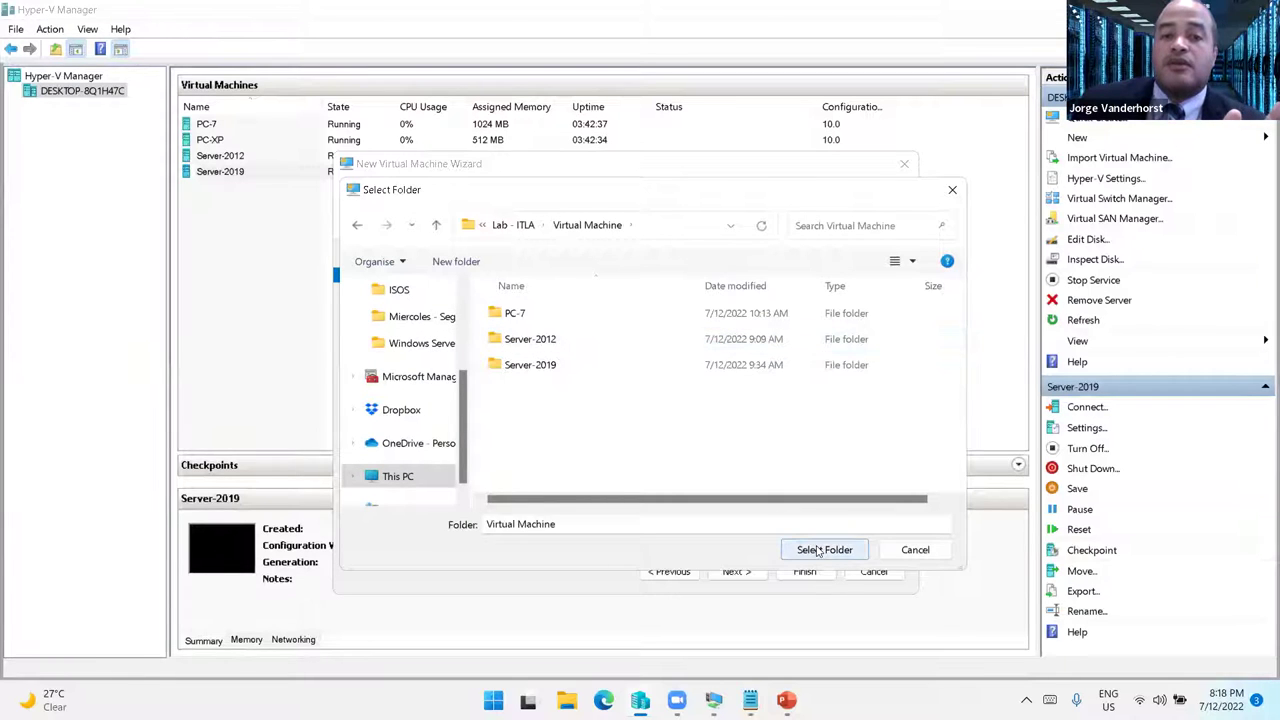
click(818, 549)
- Make Win10 a Generation 2 virtual machine
click(740, 575)
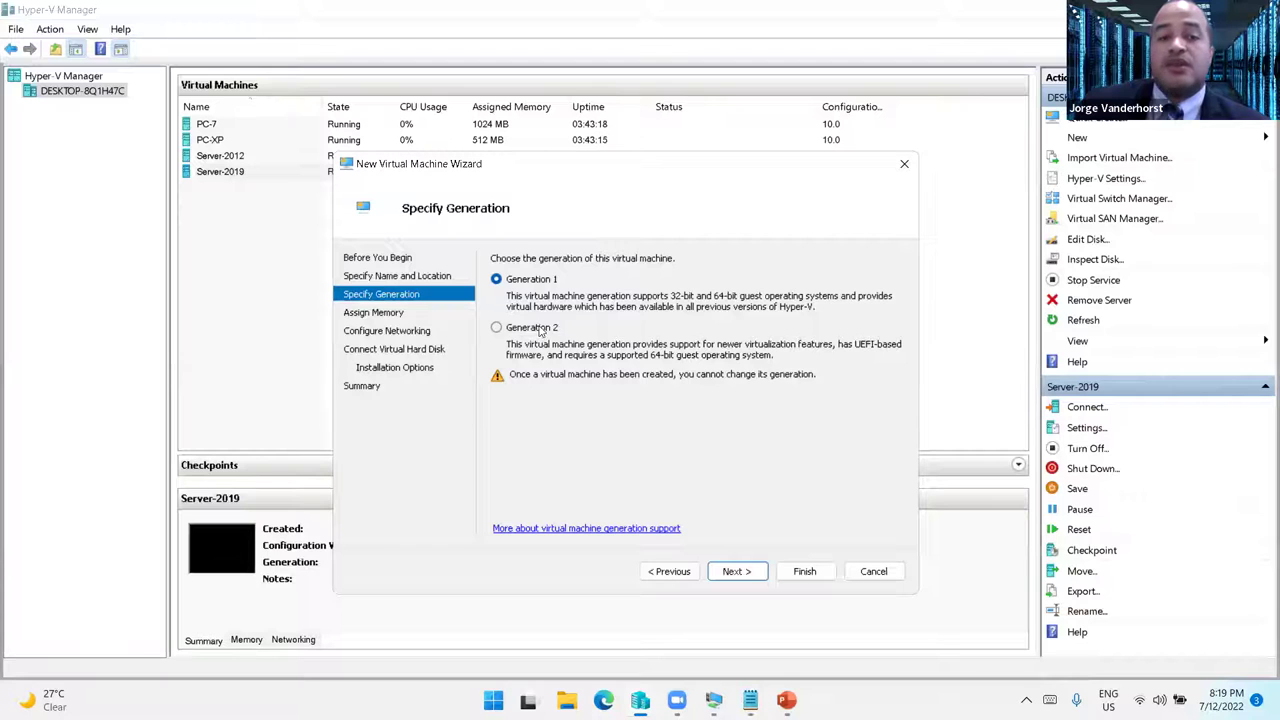
click(496, 329)
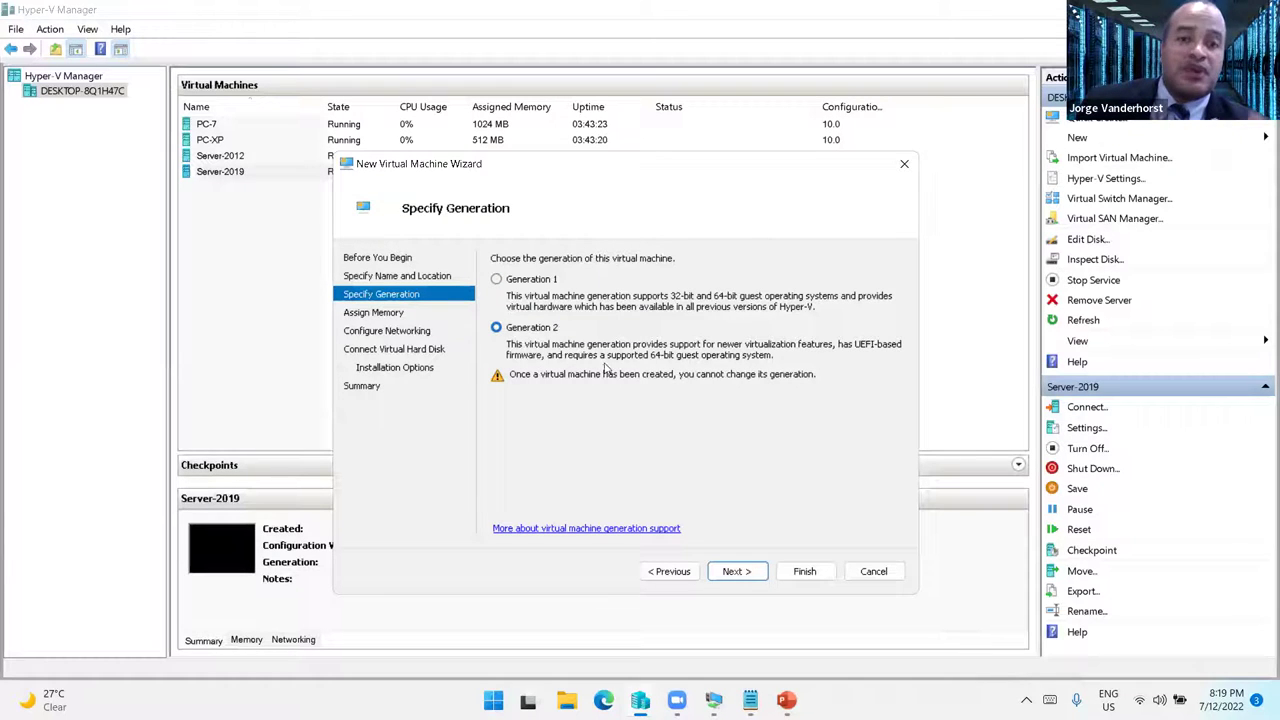
click(745, 571)
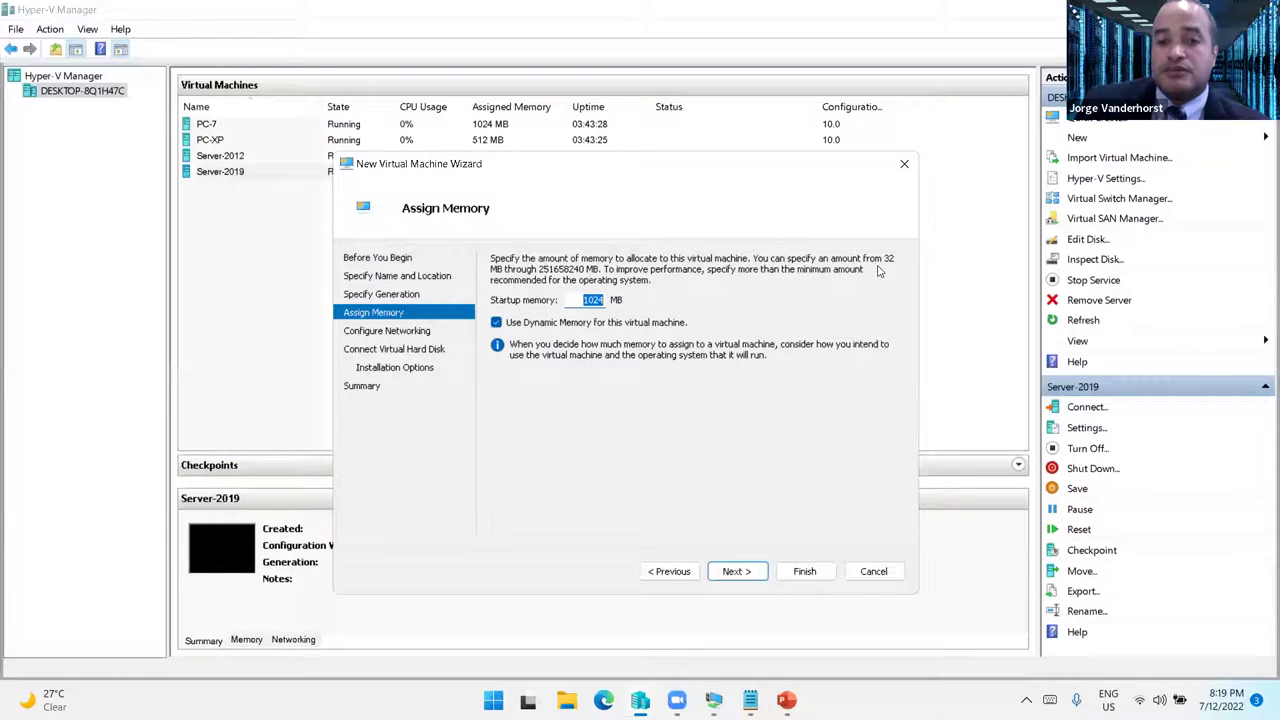
- Change Win10's startup memory to 2048 MB, keeping Dynamic Memory enabled
text(8192)
key(BackSpace)
key(BackSpace)
key(BackSpace)
key(BackSpace)
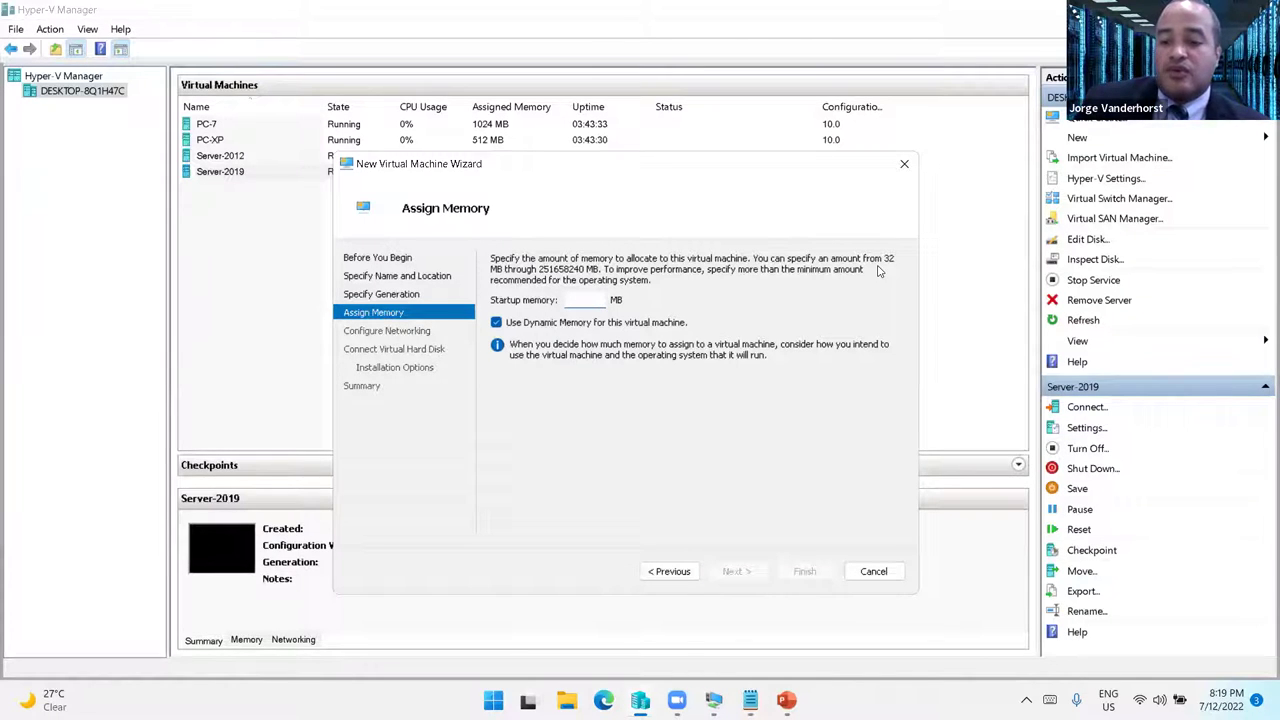
text(2048)
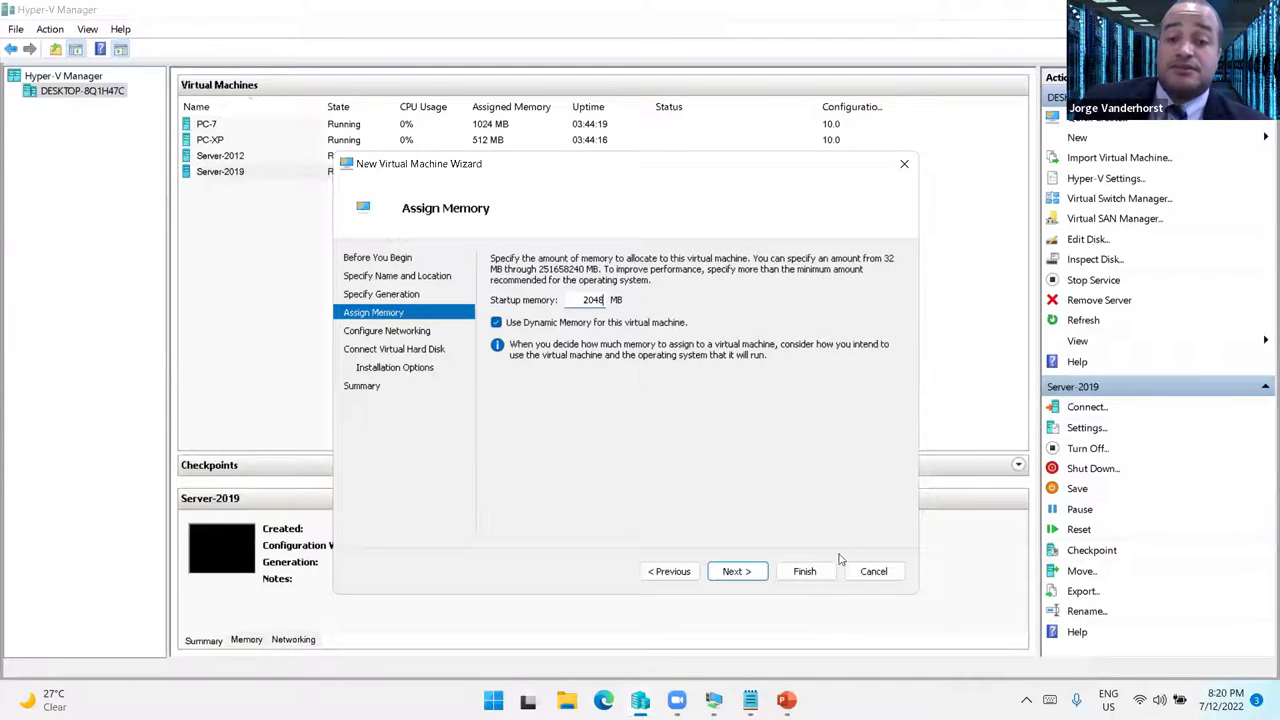
- Leave the network adapter not connected and keep the default 127 GB Win10.vhdx disk
click(740, 572)
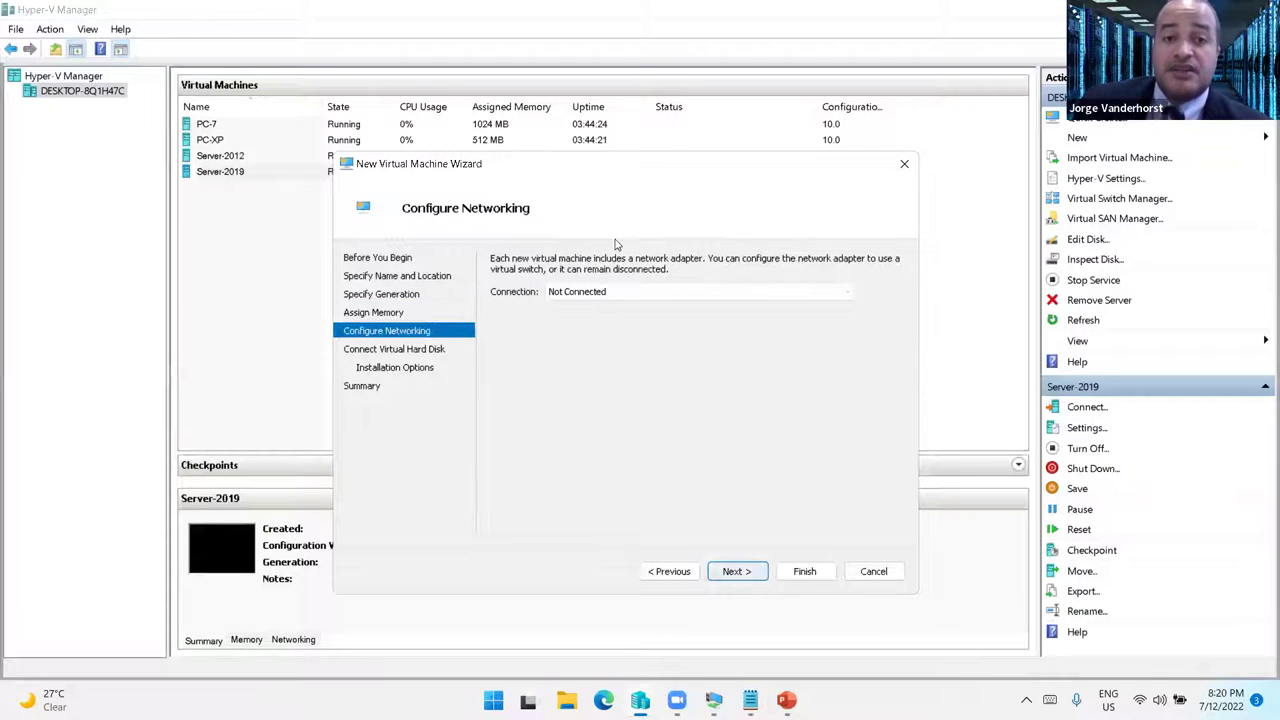
click(636, 292)
click(636, 292)
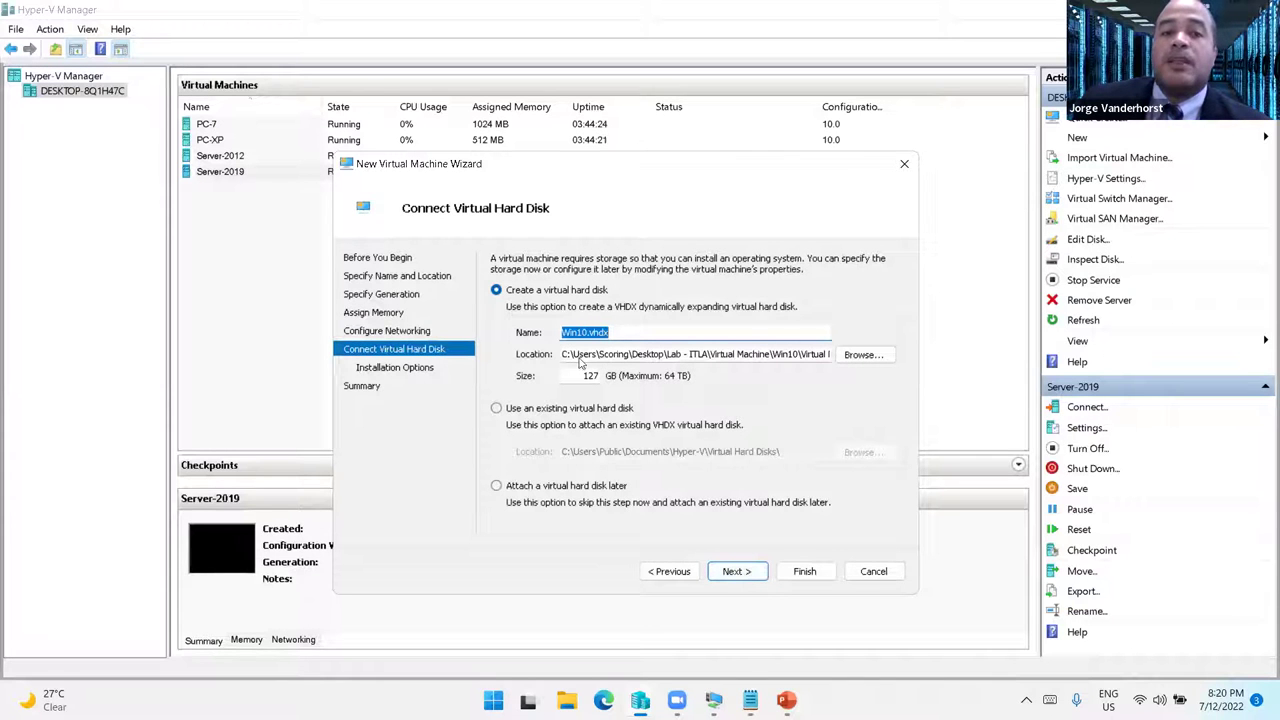
key(Tab)
key(Tab)
key(Tab)
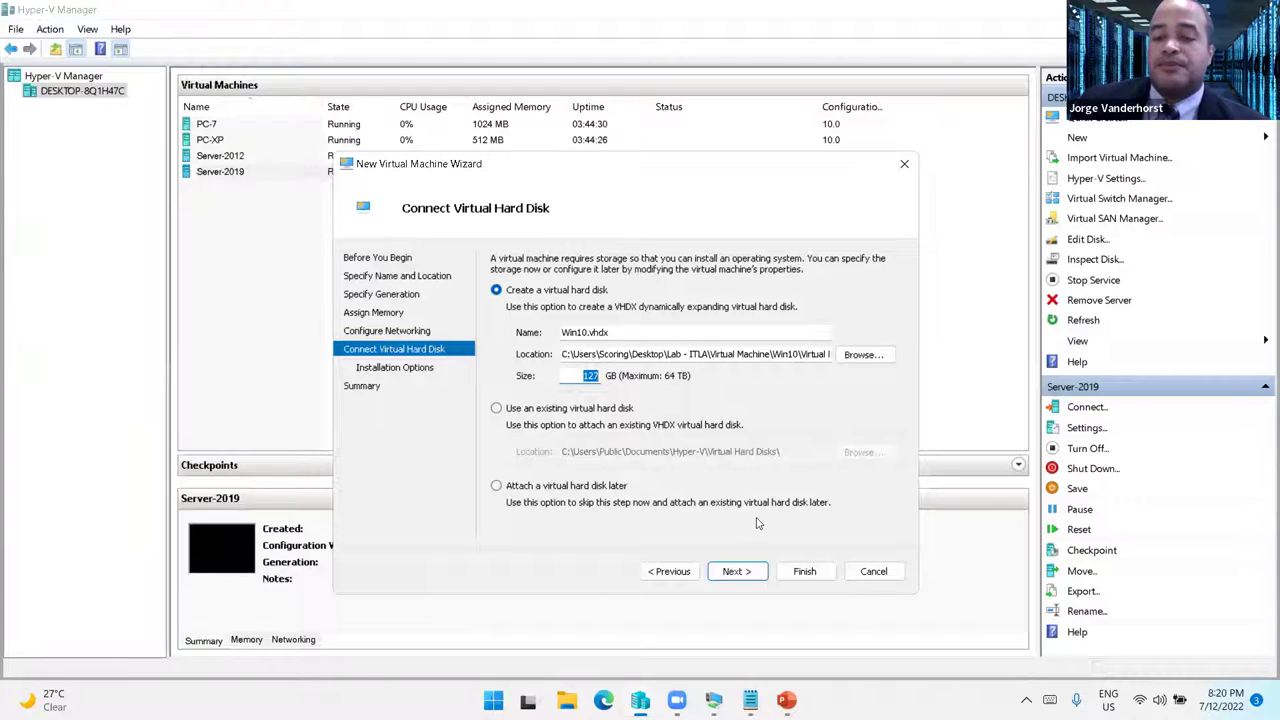
click(747, 572)
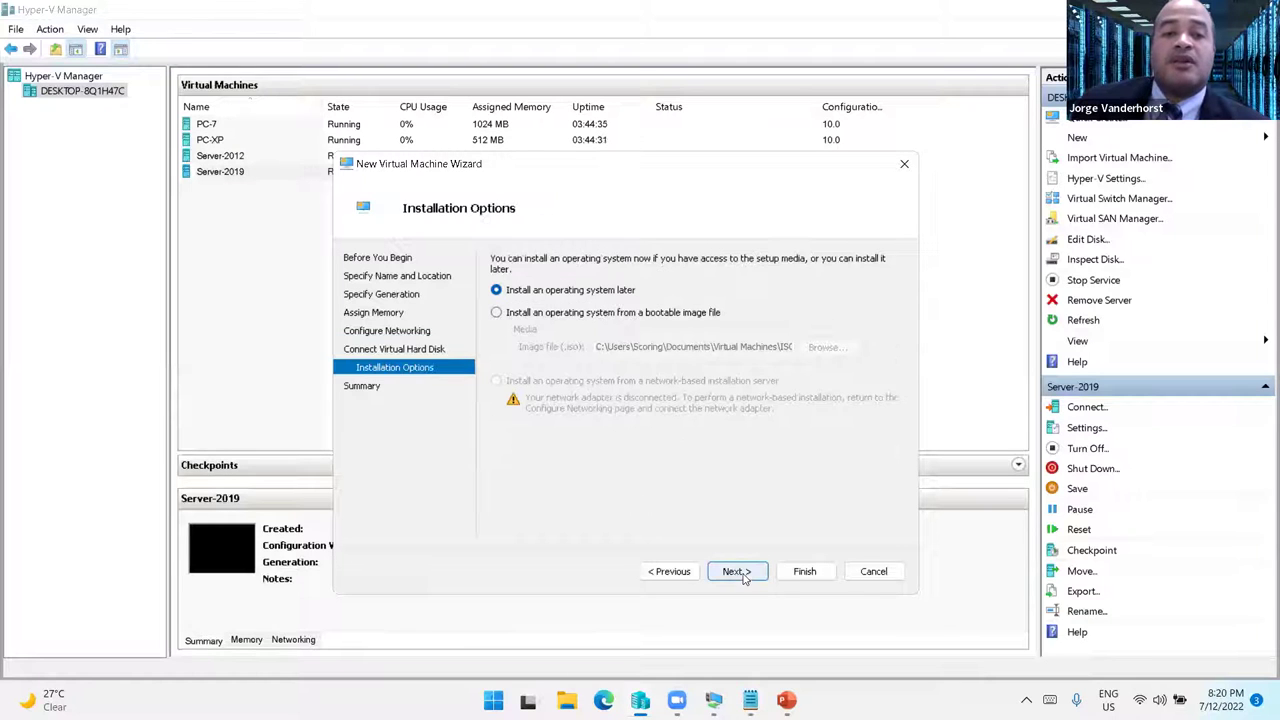
- Select install from a bootable image file, then cancel the wizard without choosing an ISO
click(538, 314)
click(828, 348)
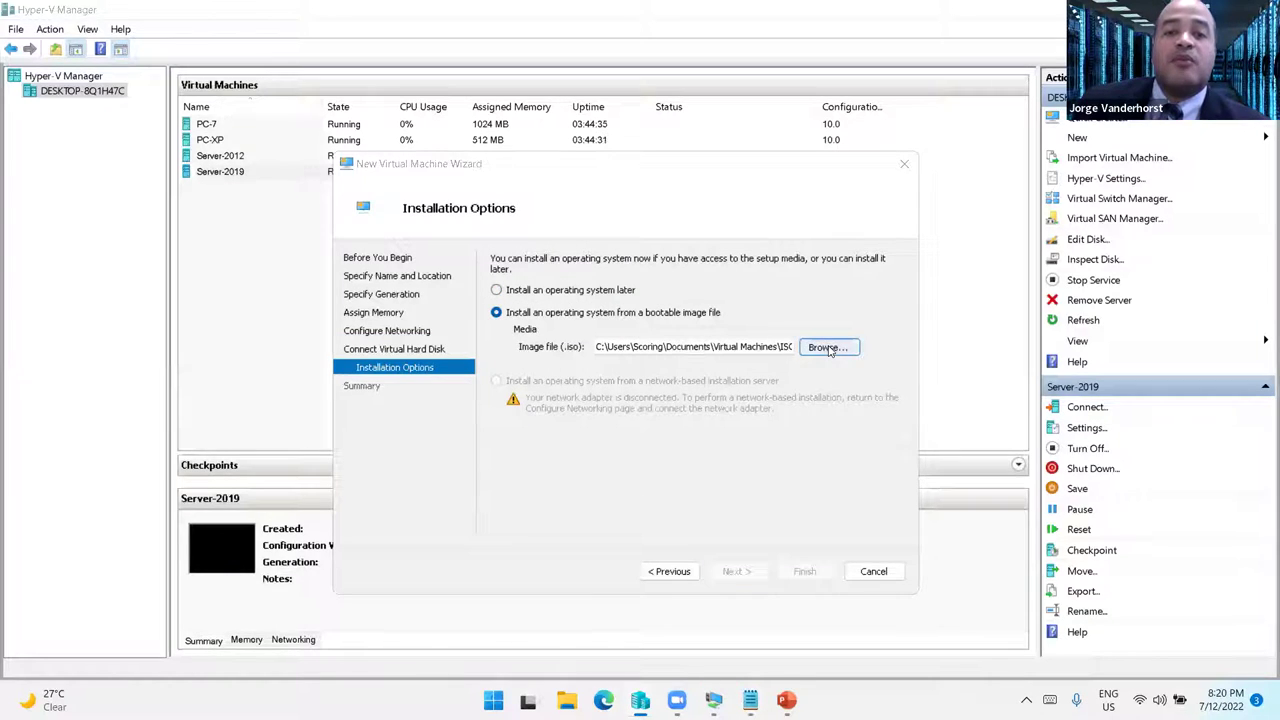
click(417, 293)
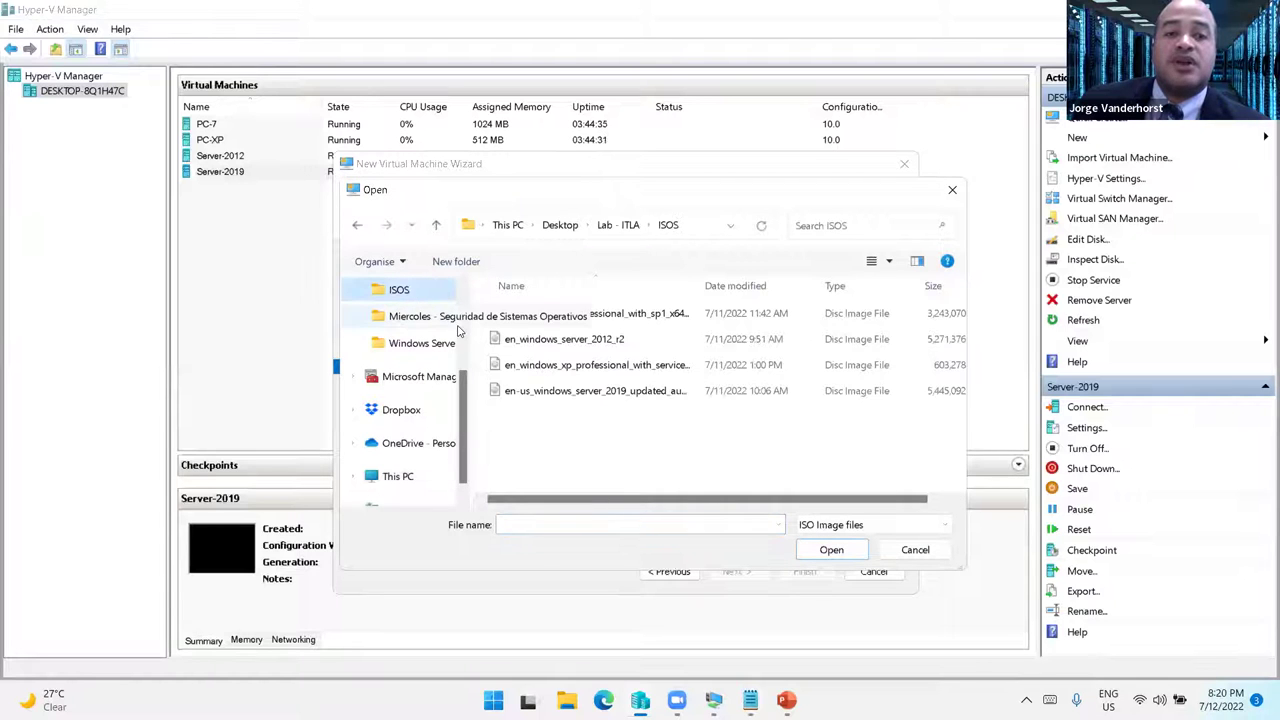
click(925, 552)
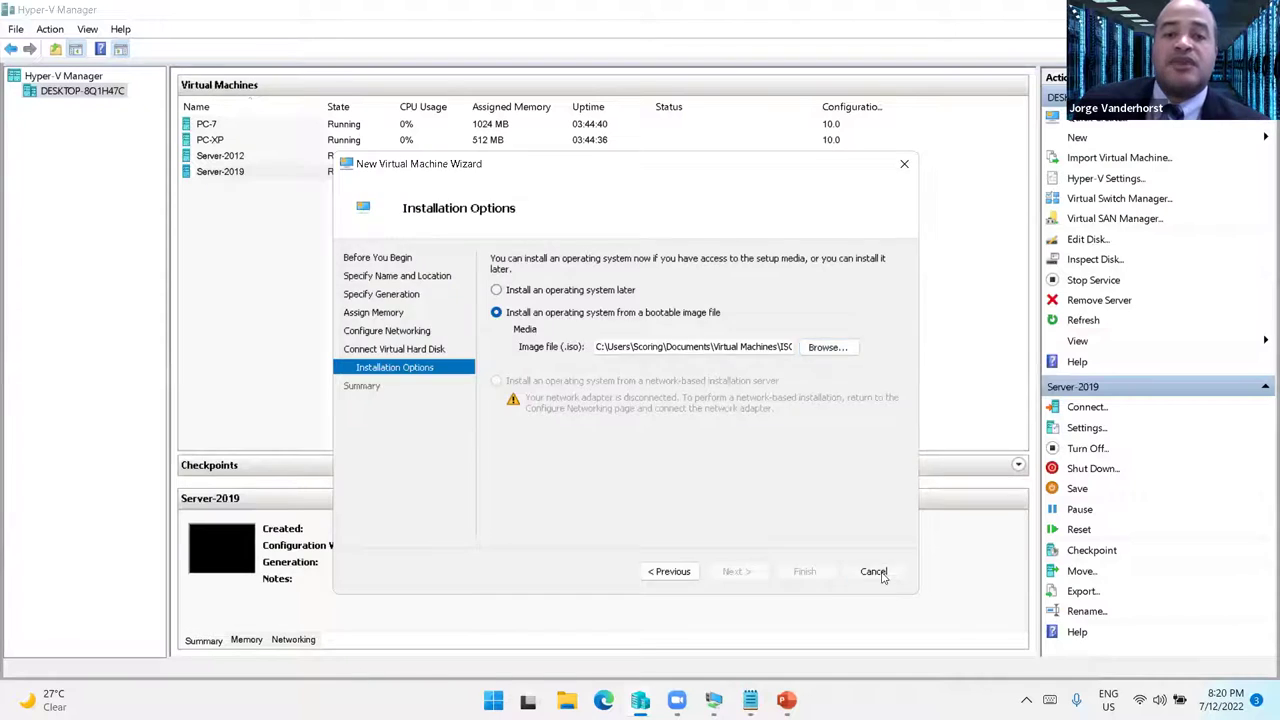
click(874, 571)
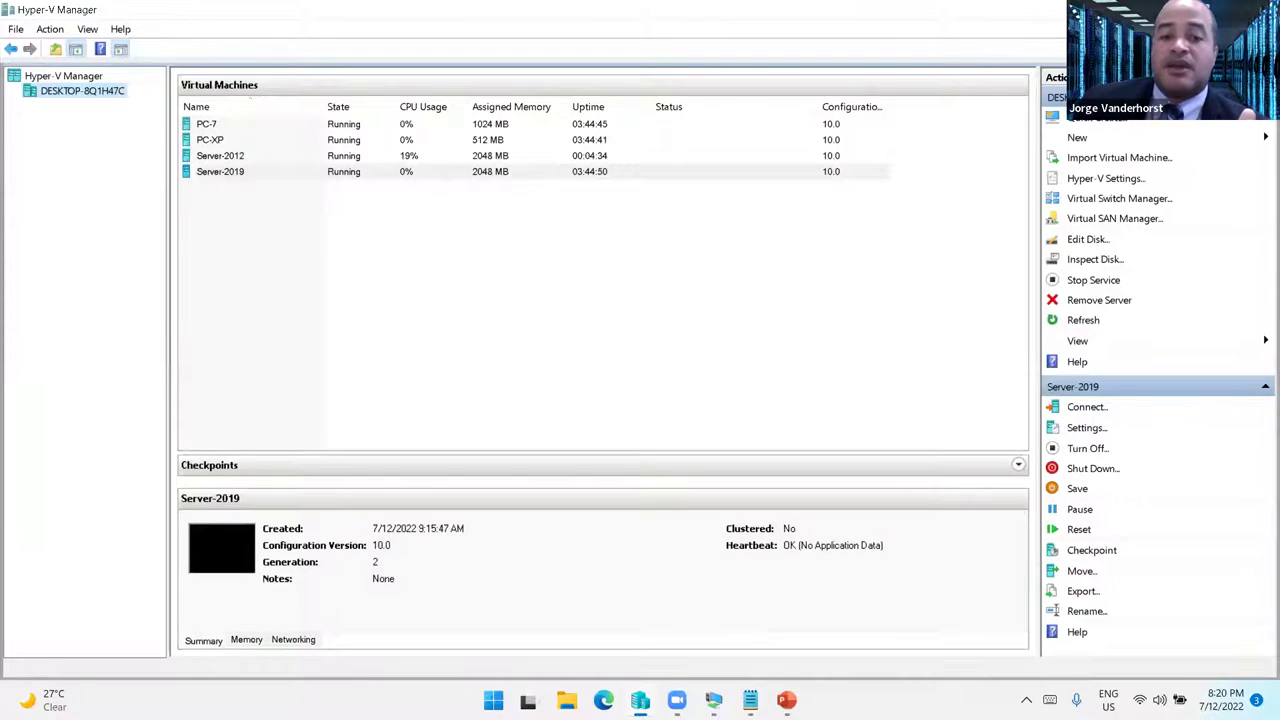
- Sign in to the Server-2012 VM as the domain Administrator with the account password
click(713, 700)
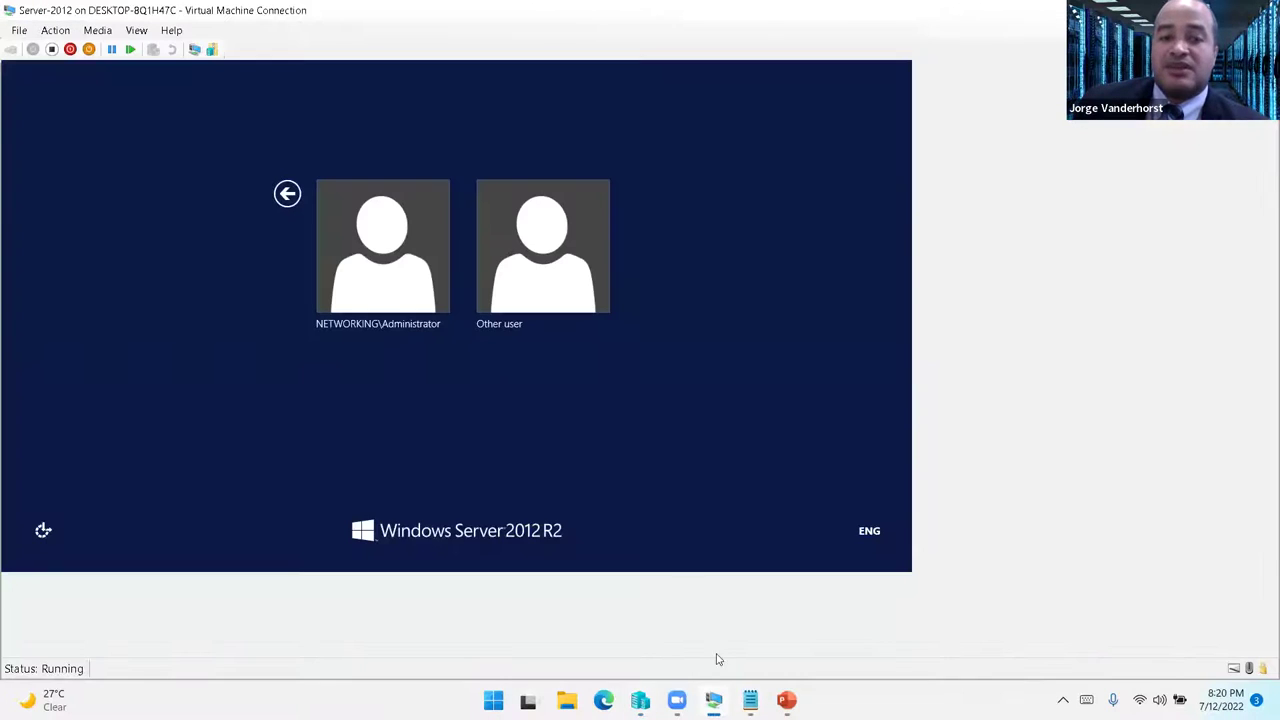
click(396, 264)
text(•••••••••)
key(Return)
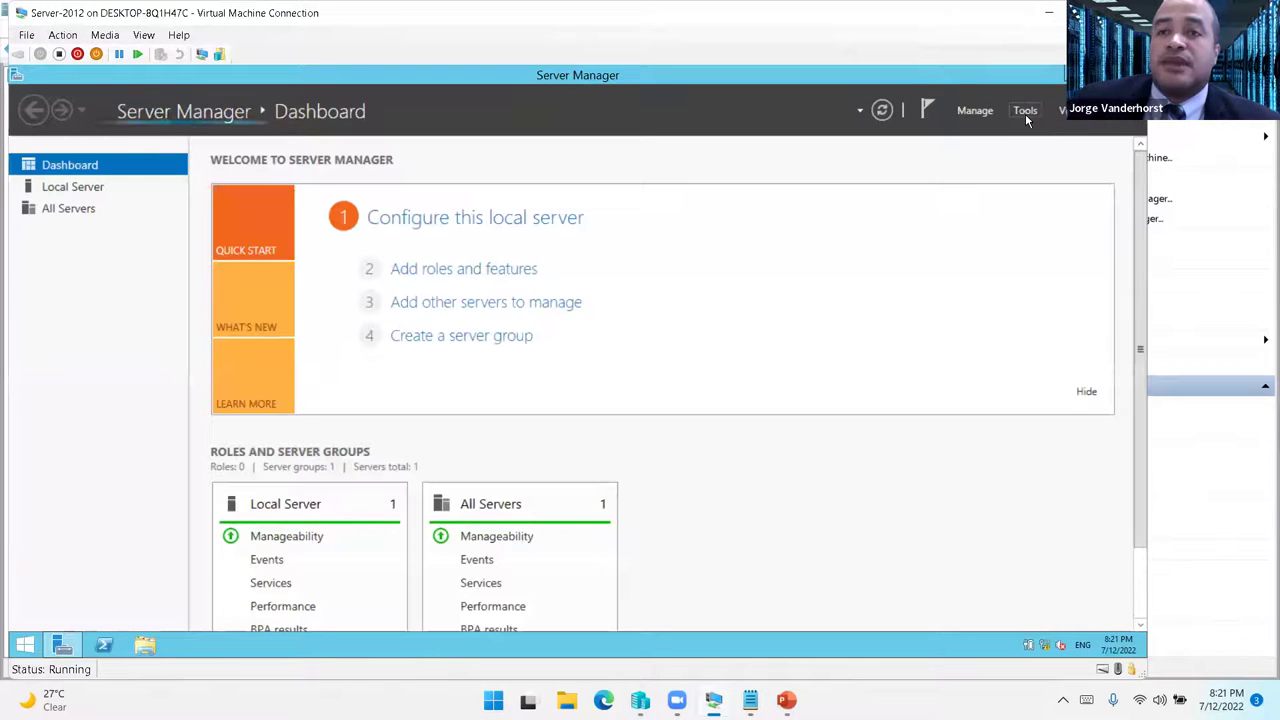
- Launch Active Directory Users and Computers maximized and expand the networking.day domain tree
click(1025, 112)
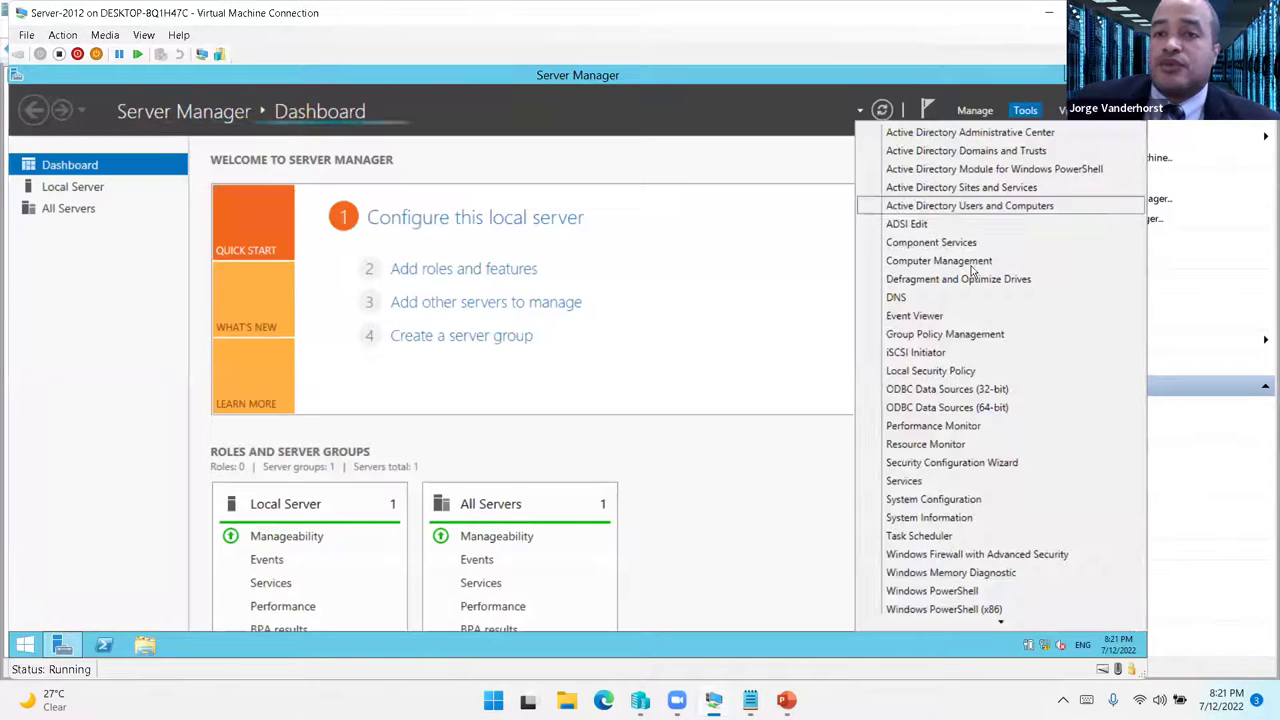
click(953, 214)
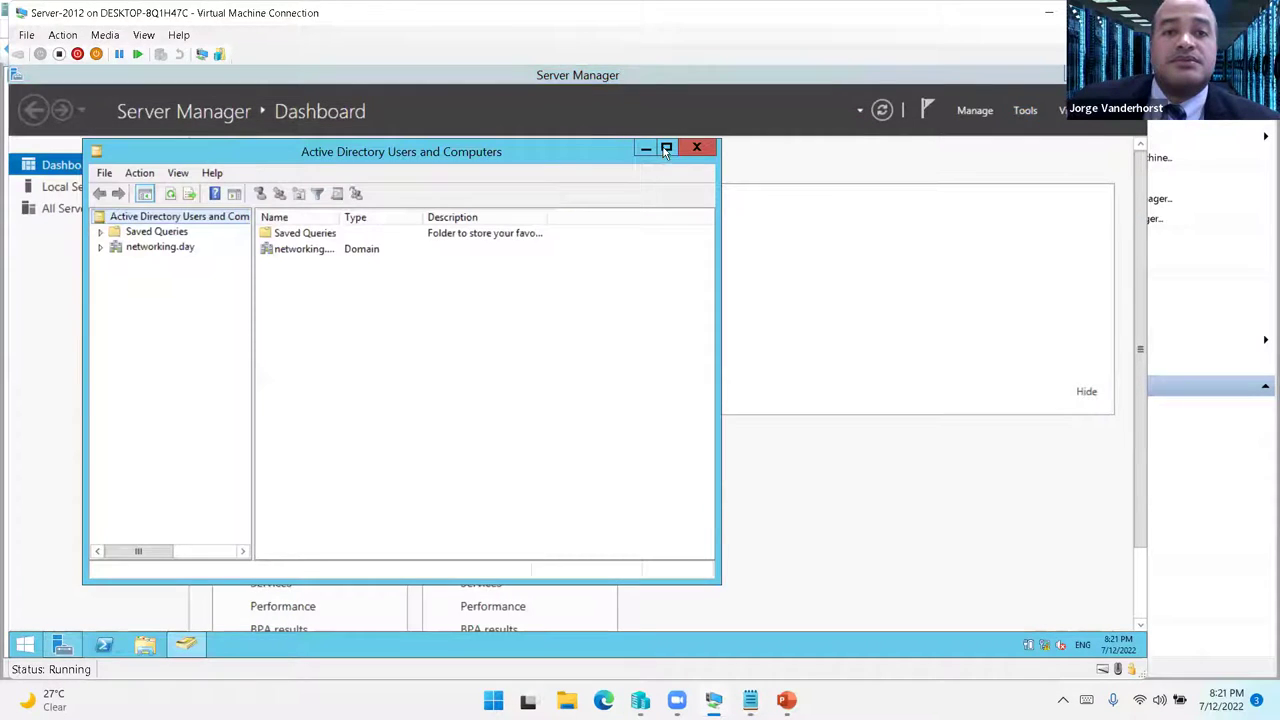
click(666, 144)
click(56, 167)
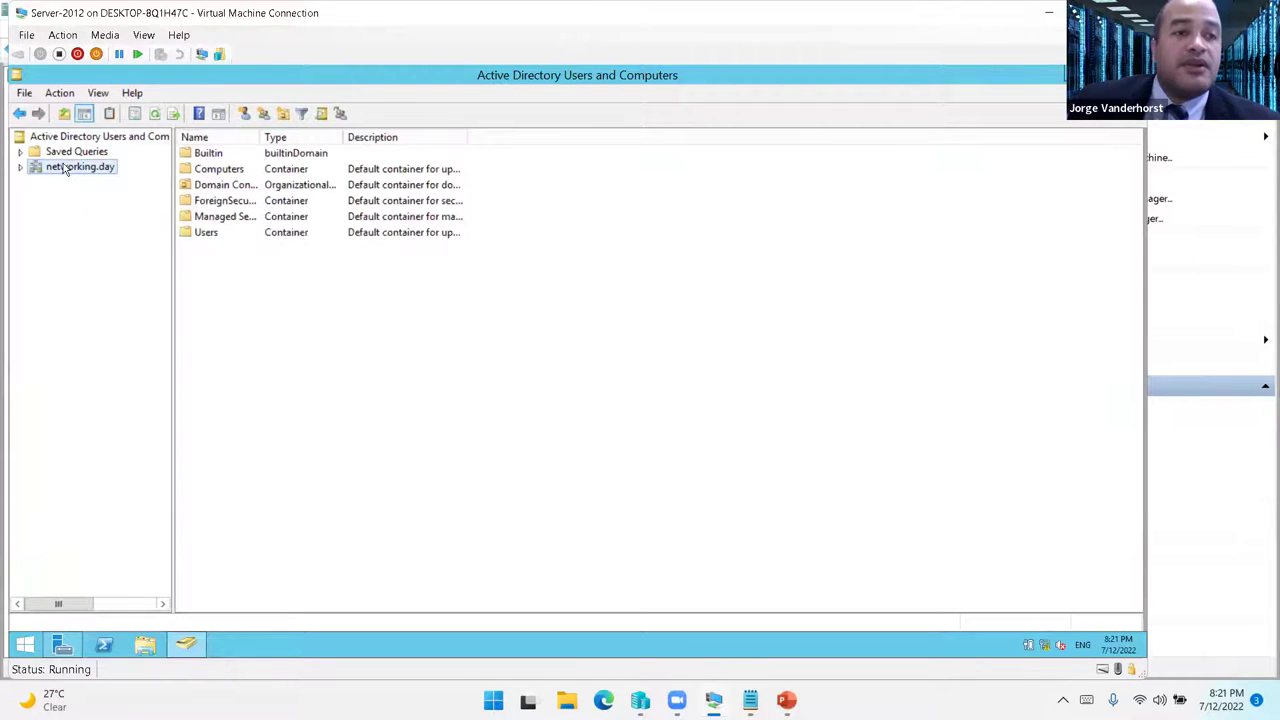
click(20, 167)
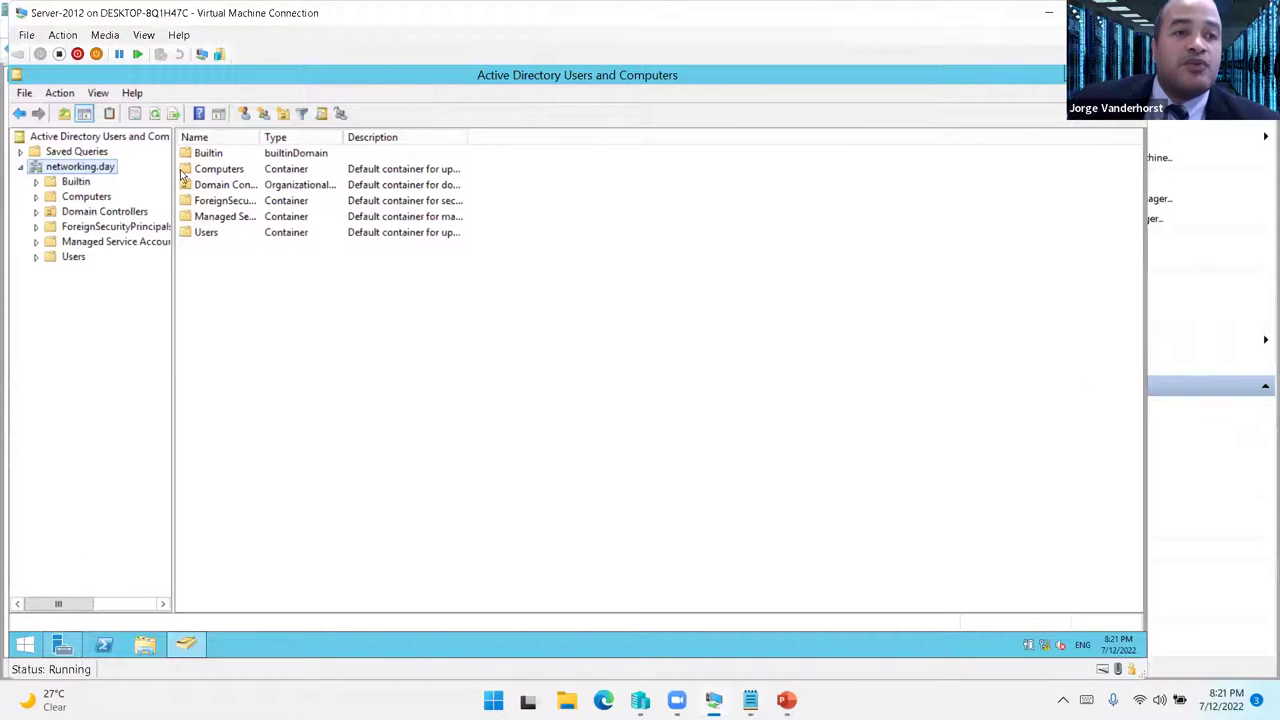
drag(341, 168, 372, 168)
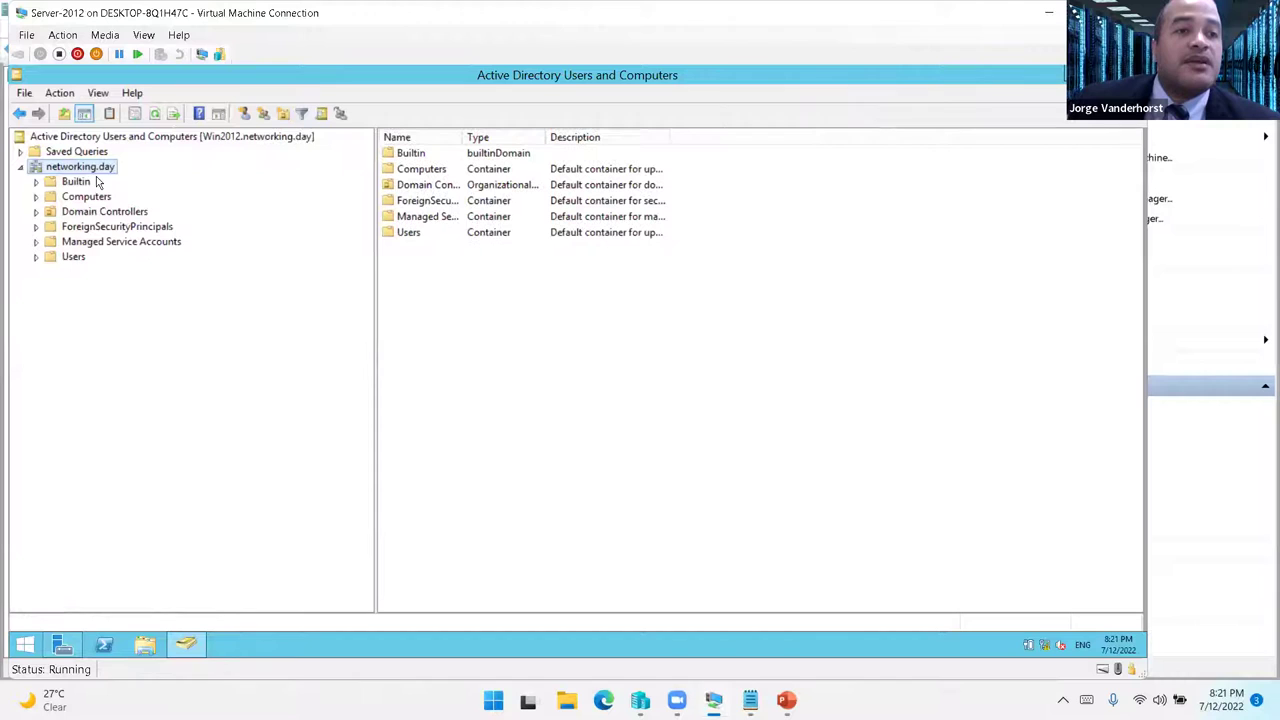
- Create the organizational unit 'Dirección de Tecnologia' under networking.day
right_click(102, 167)
mouse_move(237, 303)
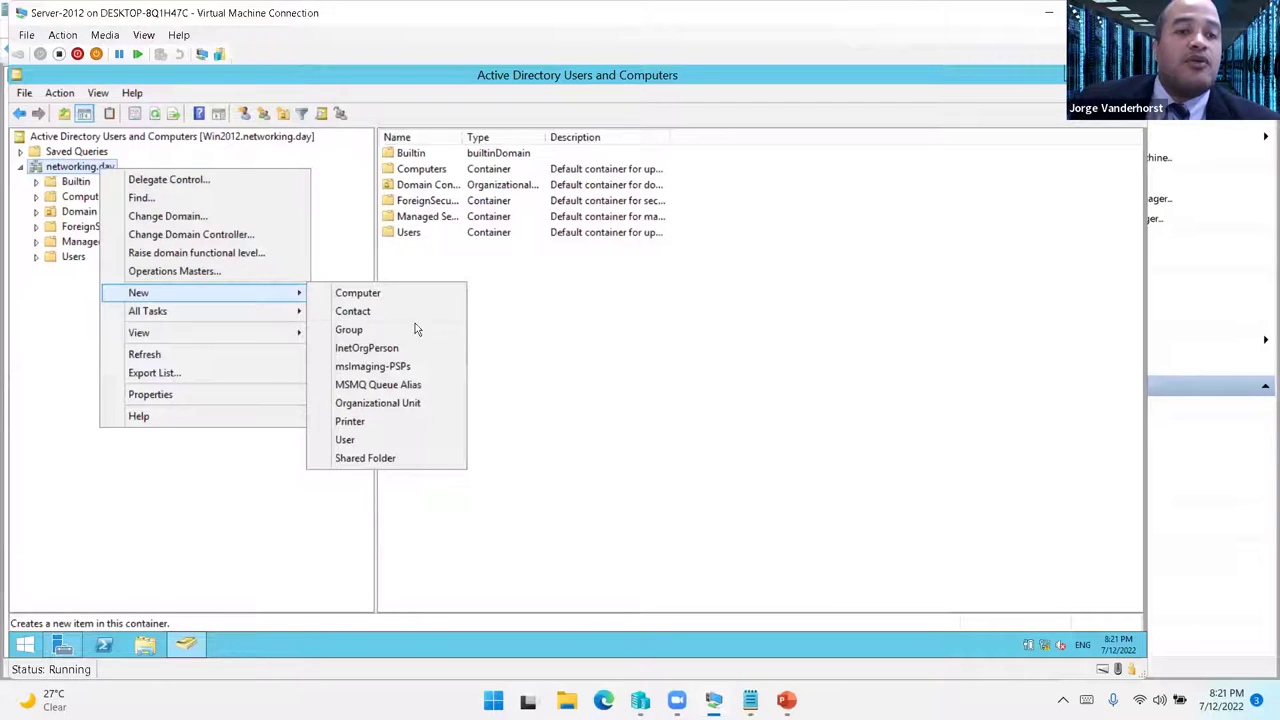
click(396, 405)
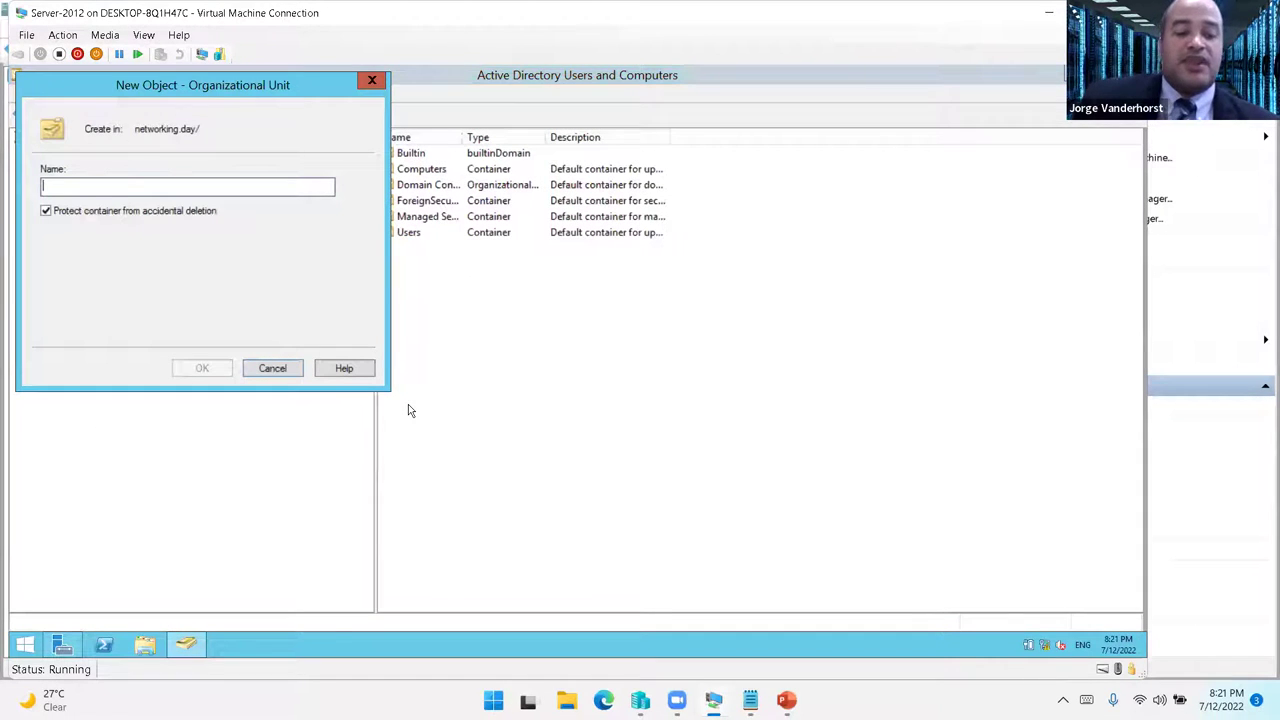
text(Dirección de Tecnologia)
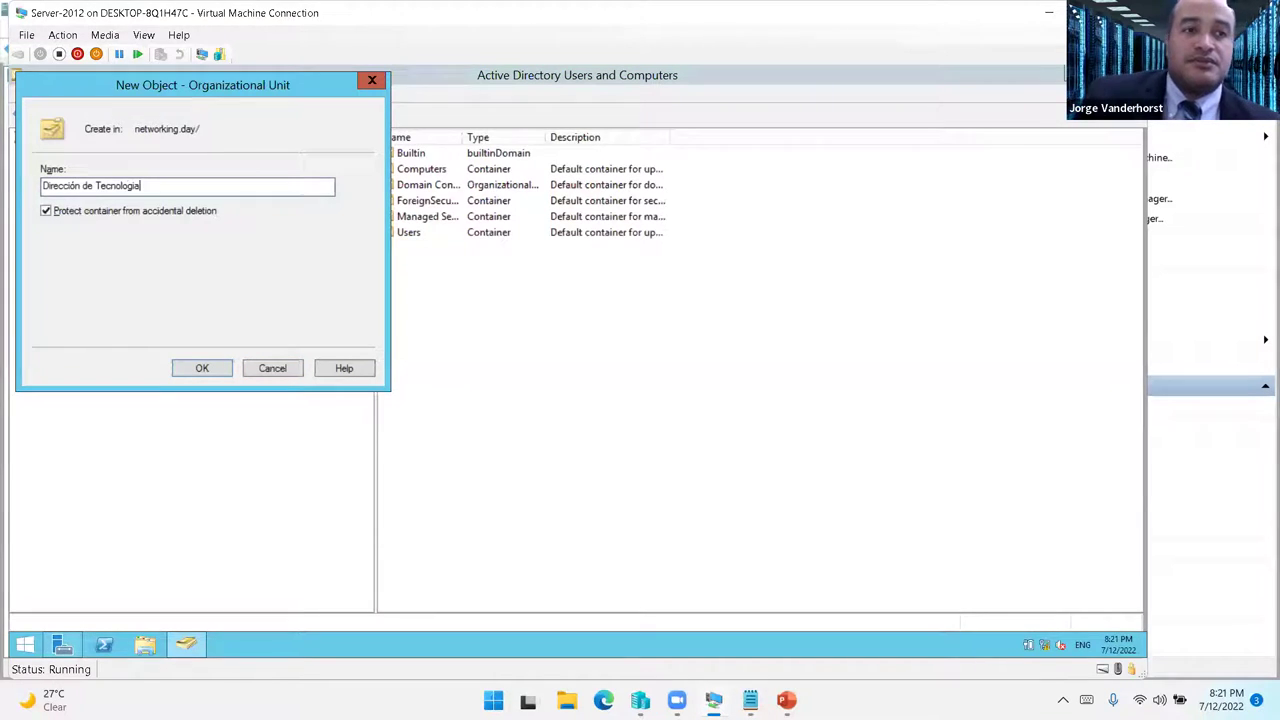
key(Return)
- Start a new user in Dirección de Tecnologia, entering the user's full name and logon name
right_click(135, 276)
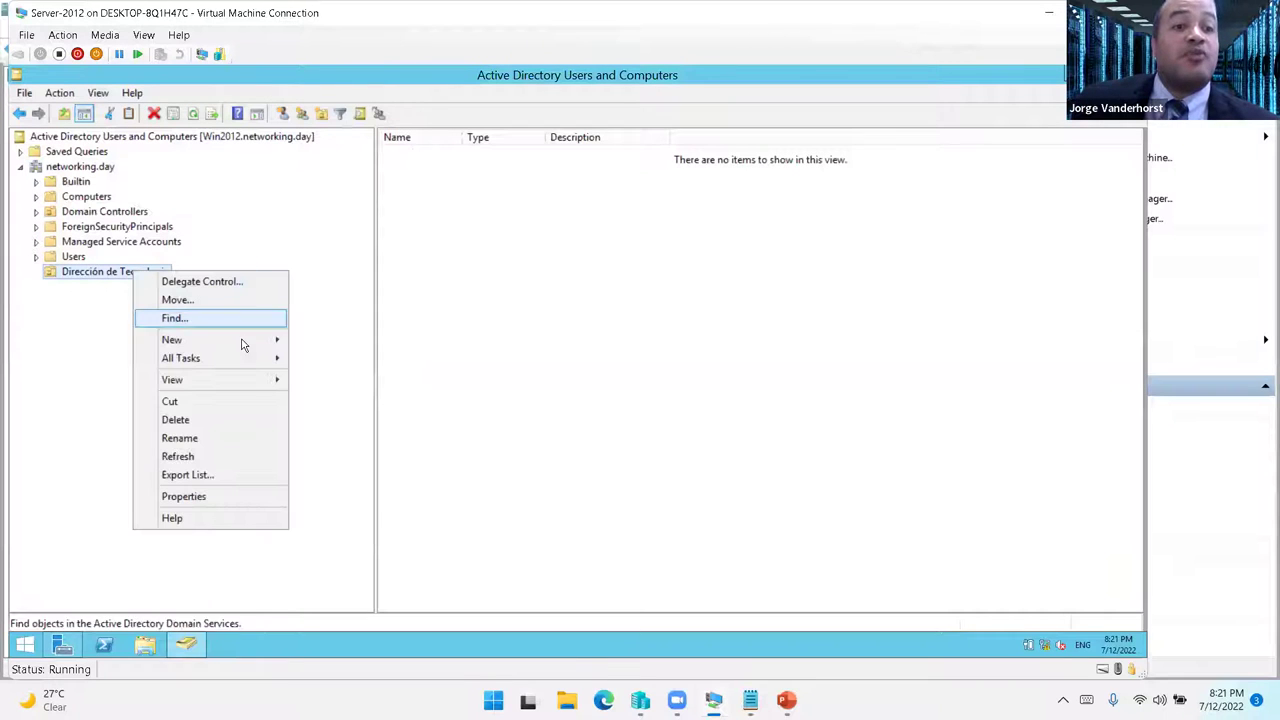
mouse_move(289, 343)
click(385, 494)
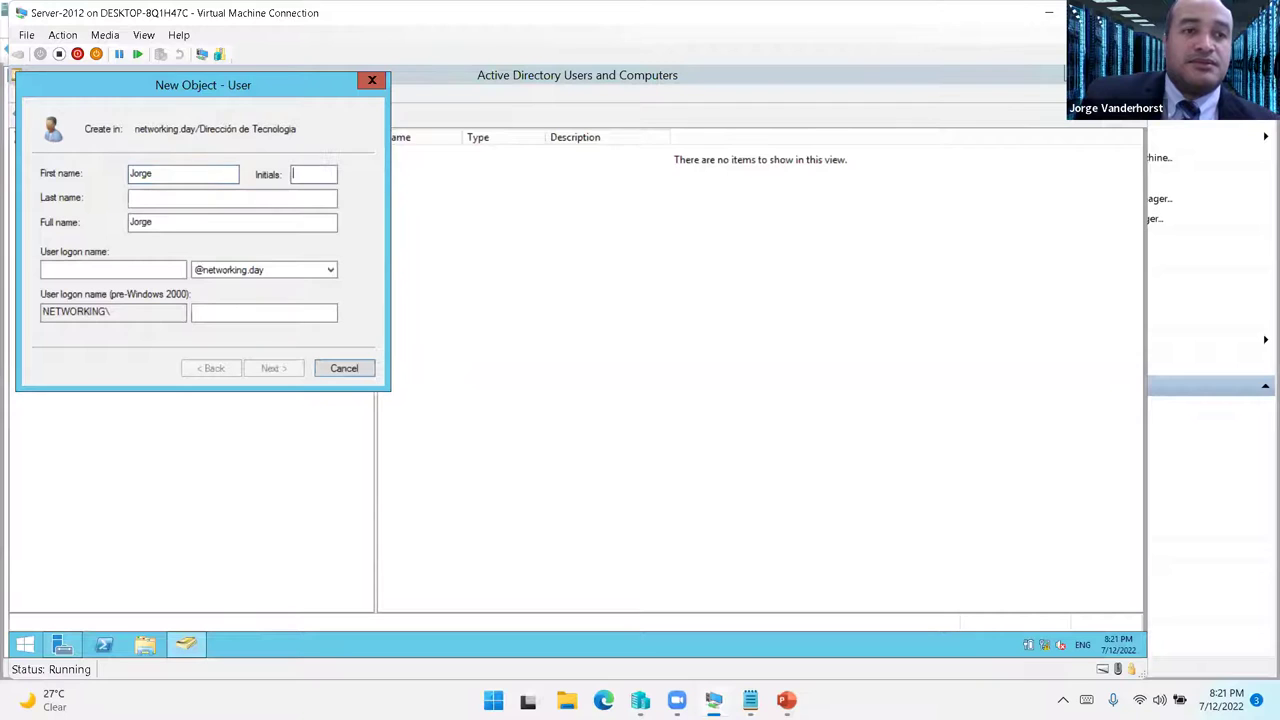
key(Tab)
key(Tab)
key(Return)
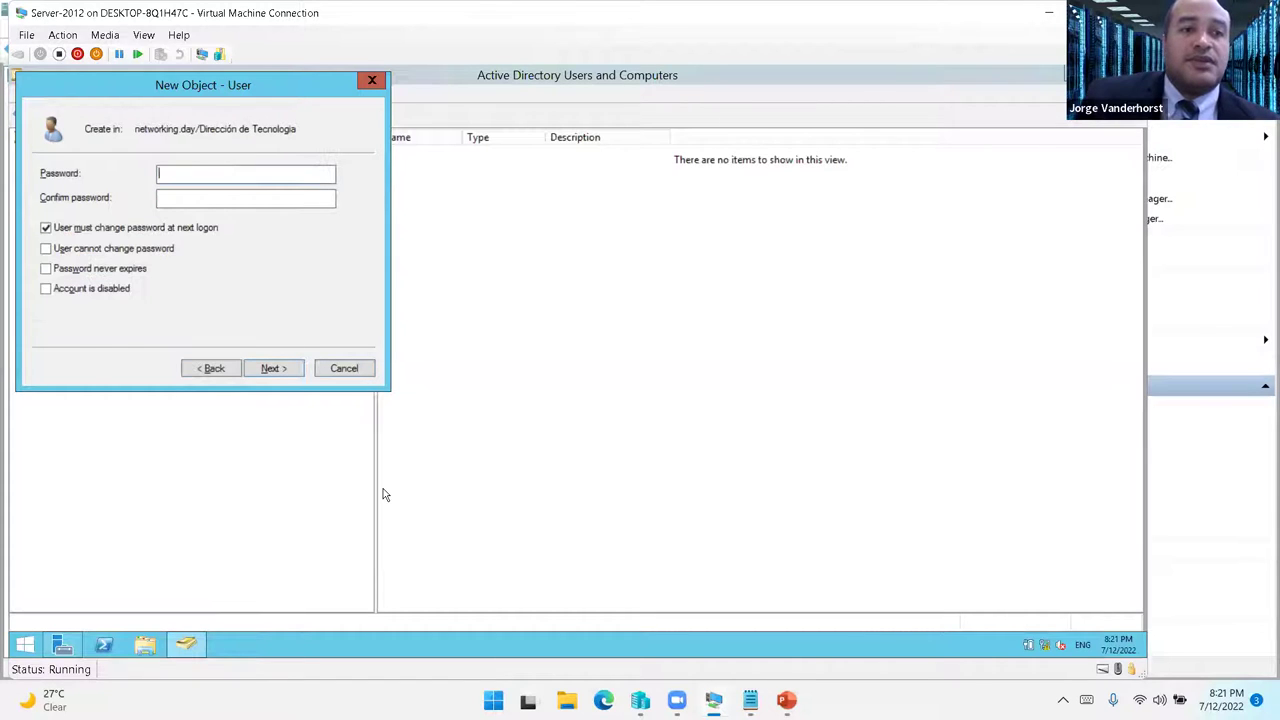
- Set the user's password, clear change-at-next-logon, enable Password never expires, and finish
text(•••••••••)
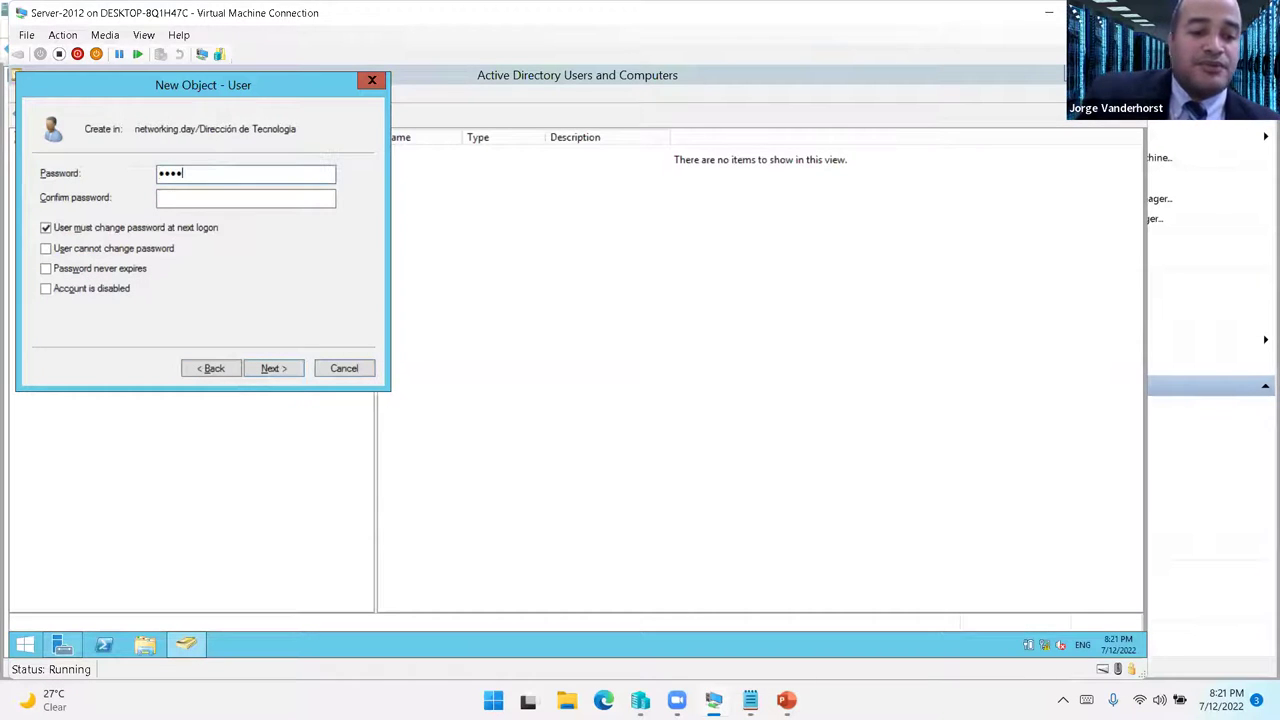
key(Tab)
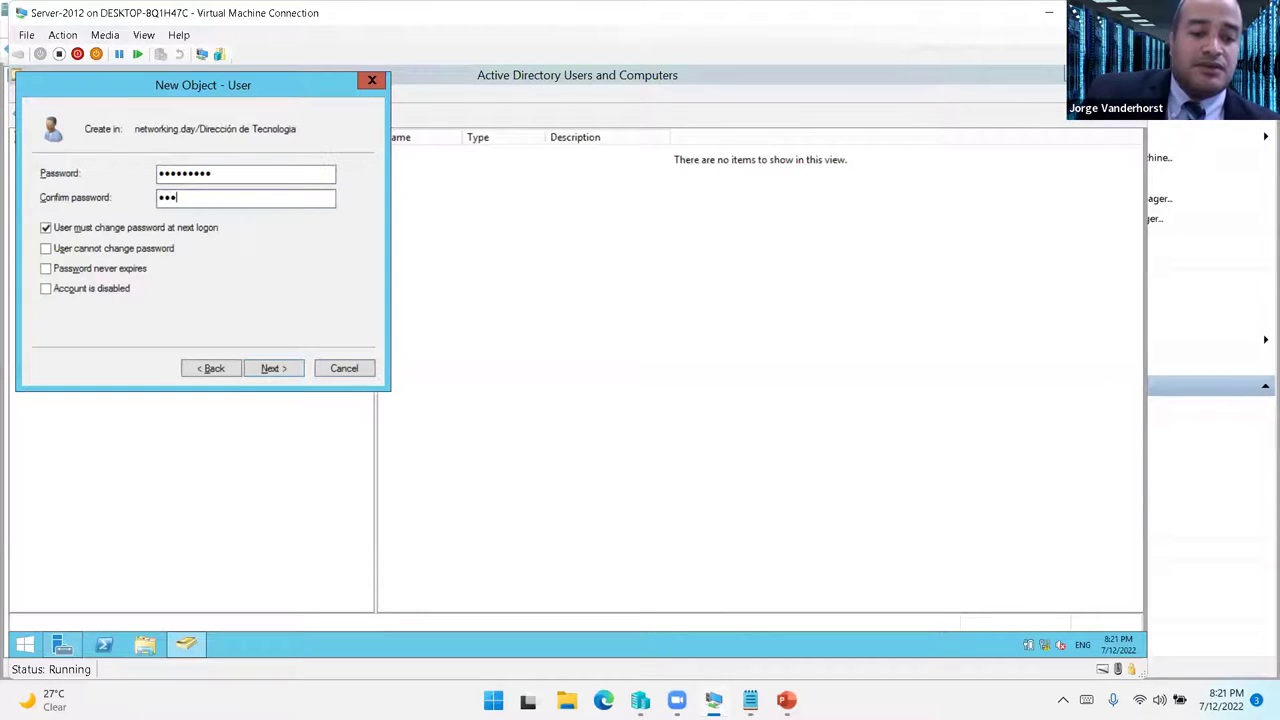
text(•••••••••)
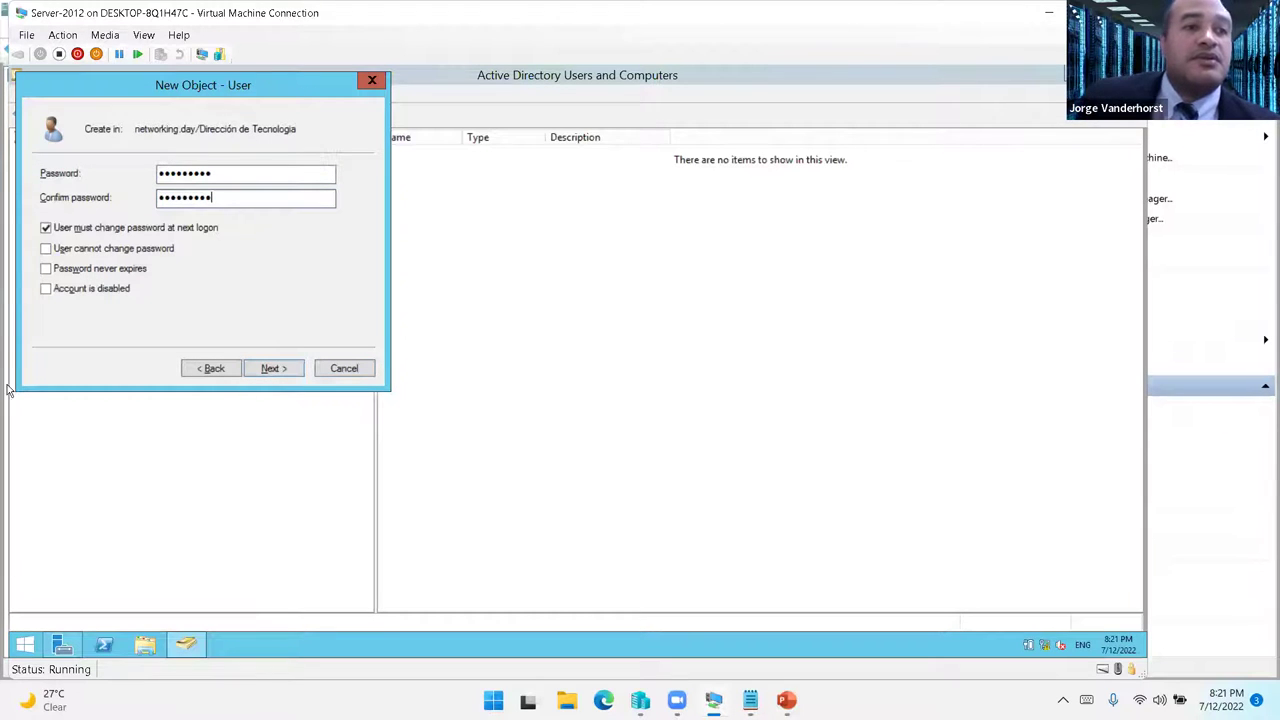
click(80, 229)
click(47, 270)
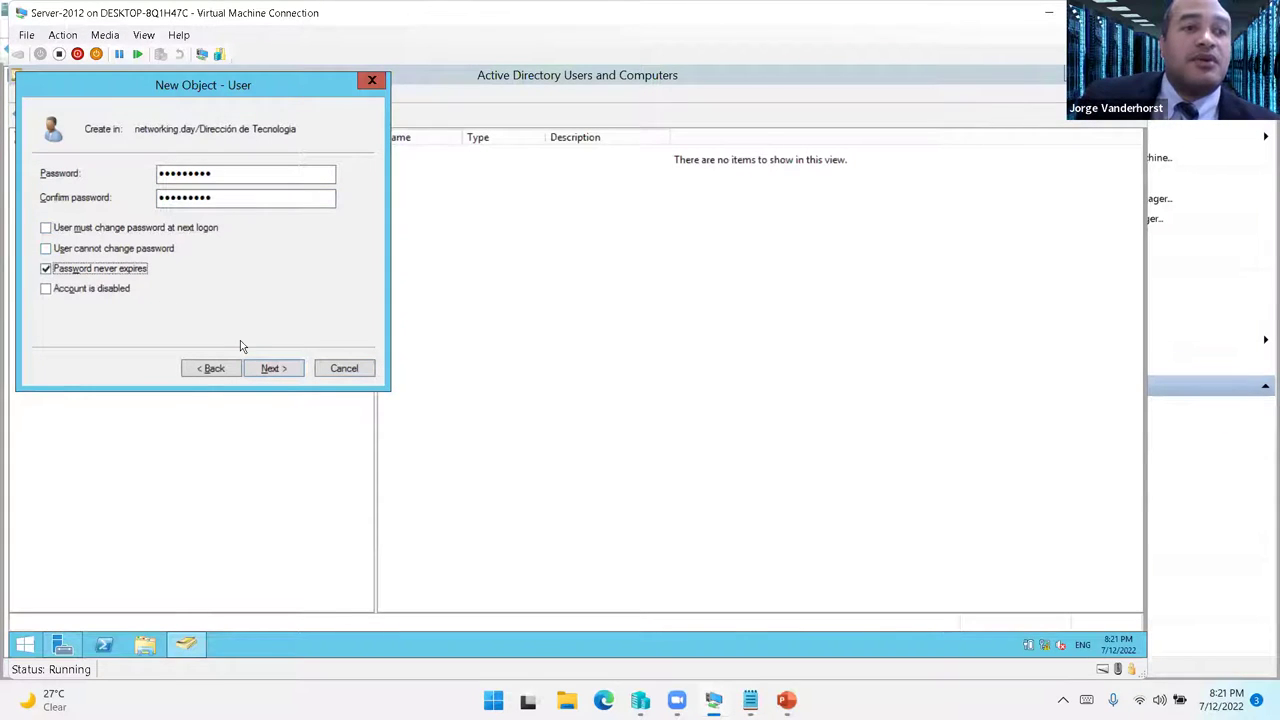
click(283, 369)
click(274, 369)
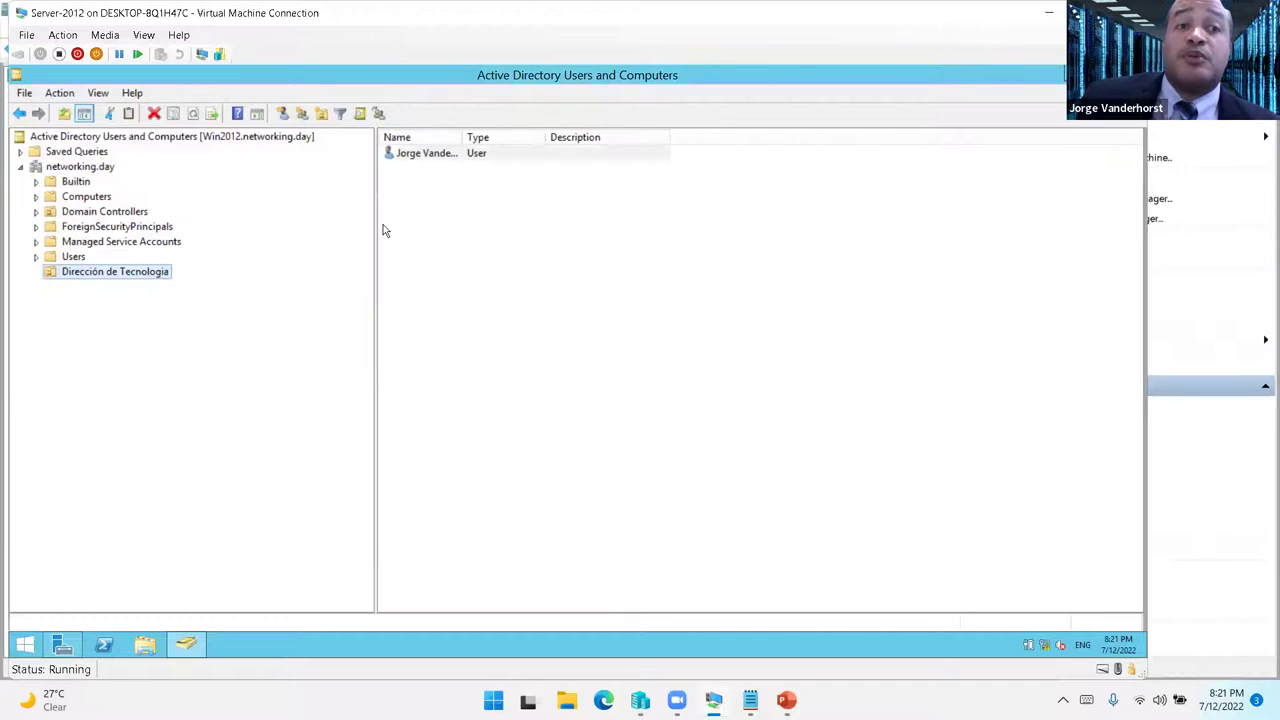
- Create the organizational unit 'Dirección Administrativa' under networking.day
right_click(80, 167)
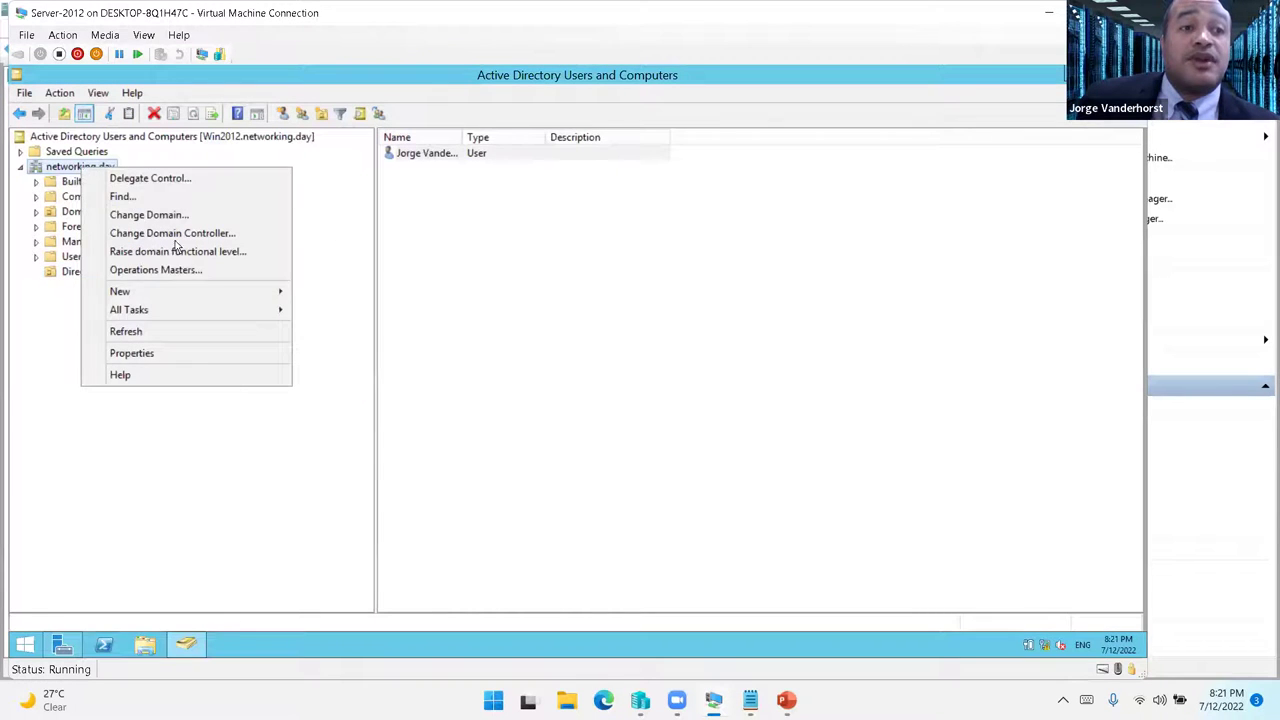
mouse_move(211, 291)
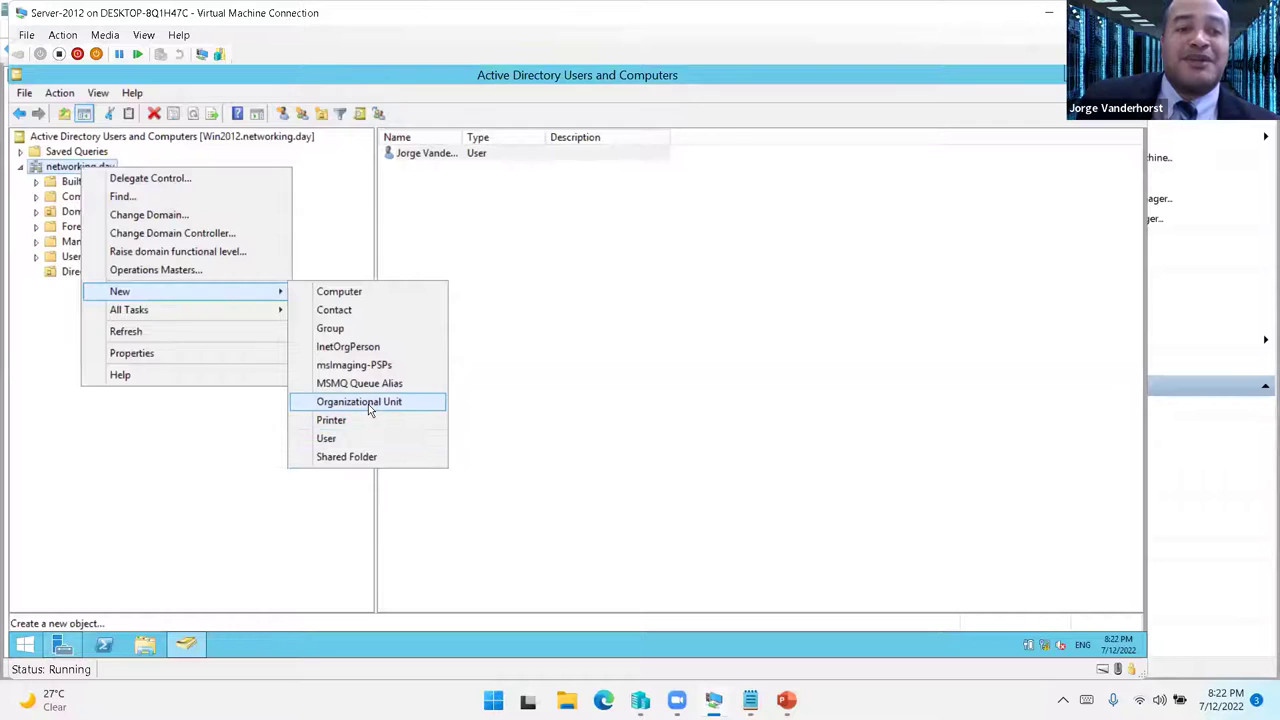
click(364, 401)
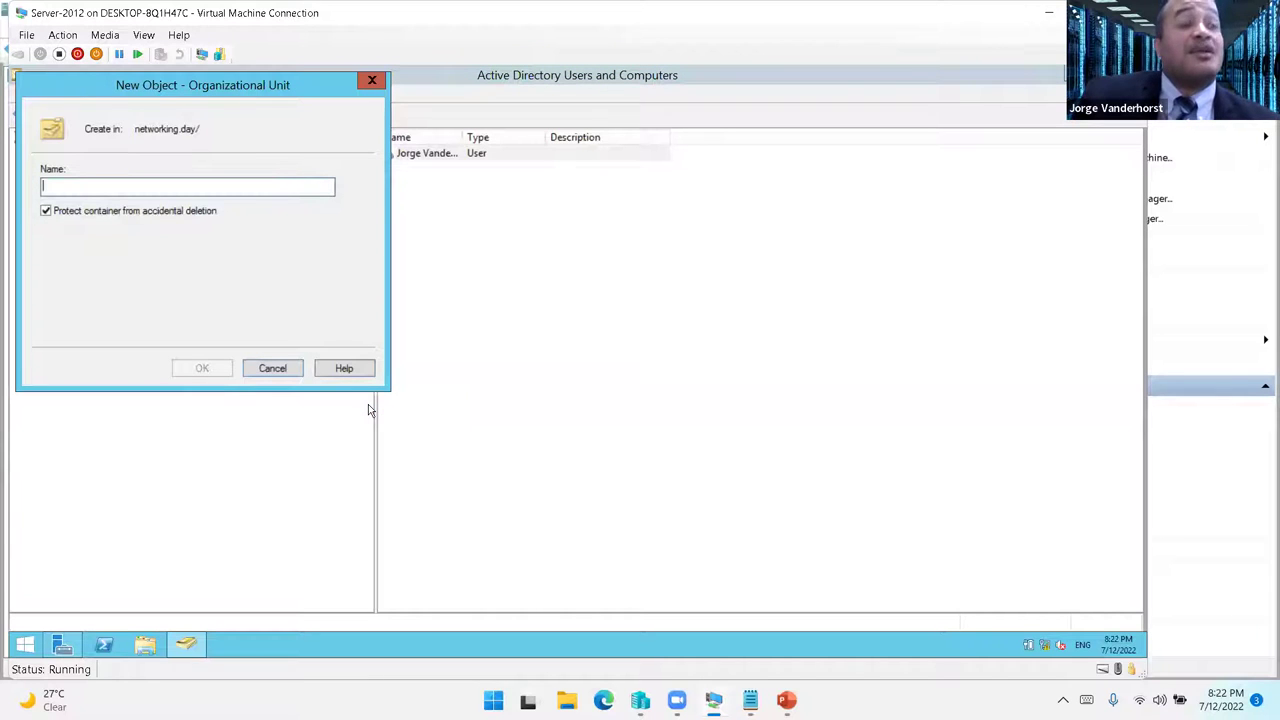
text(Dirección Administrativa)
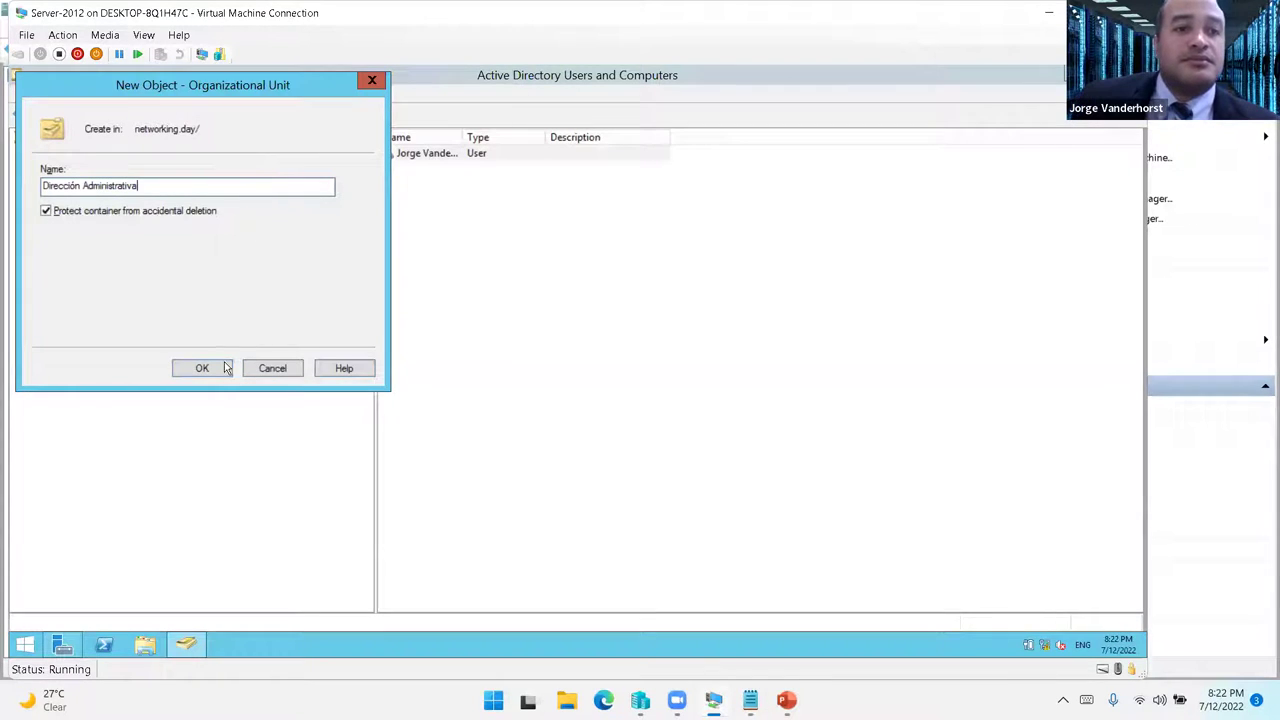
click(202, 368)
- Start a new user in Dirección Administrativa, entering the first name, last name and logon name
right_click(100, 289)
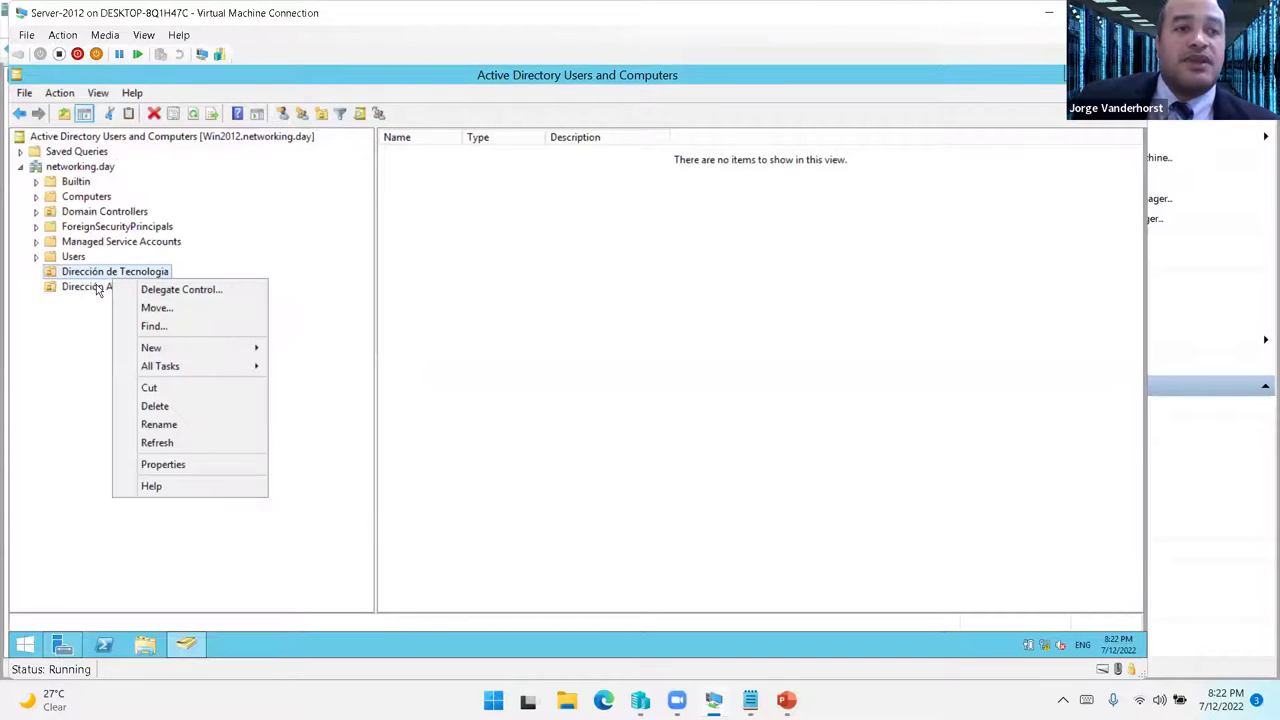
mouse_move(200, 355)
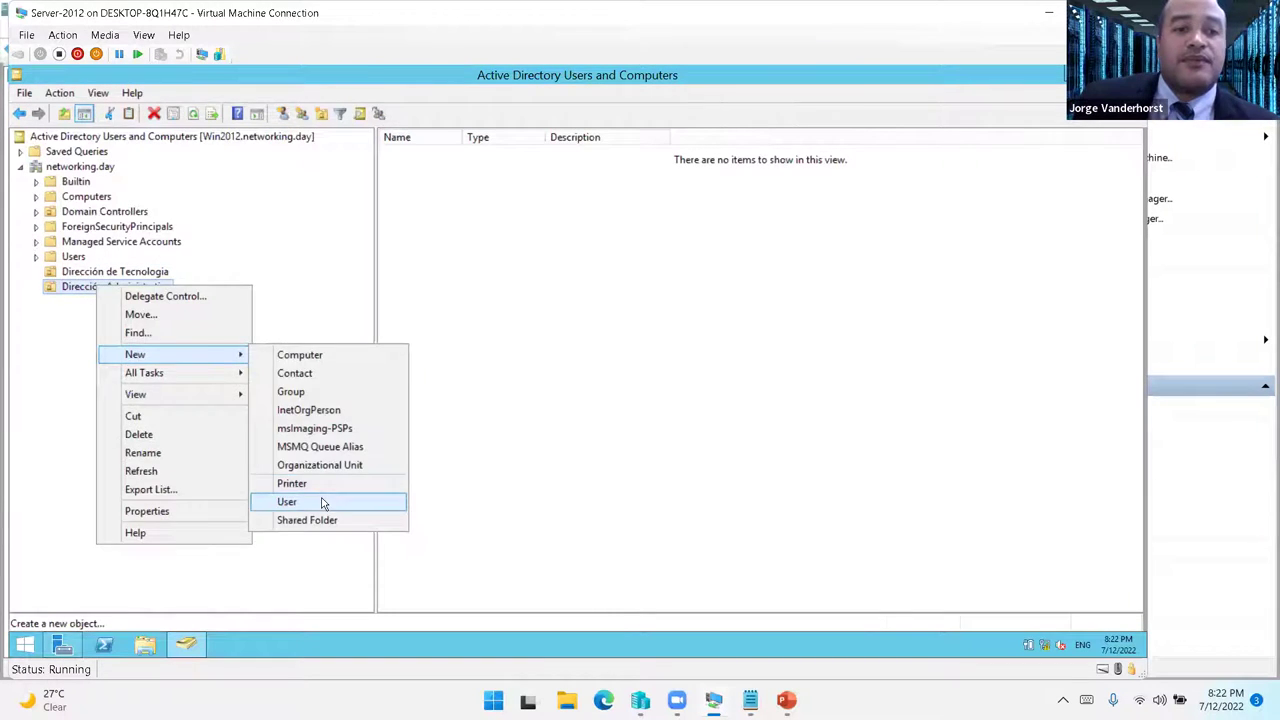
click(325, 502)
drag(186, 88, 874, 220)
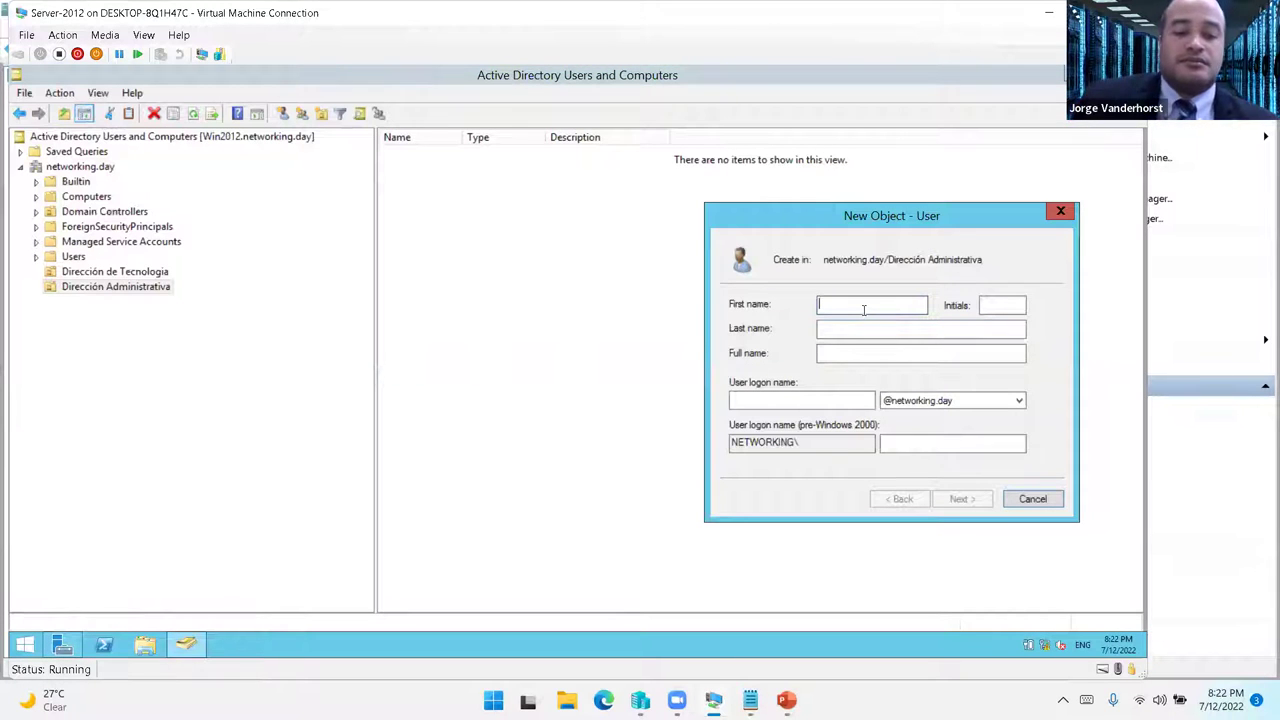
text(Juan)
key(Tab)
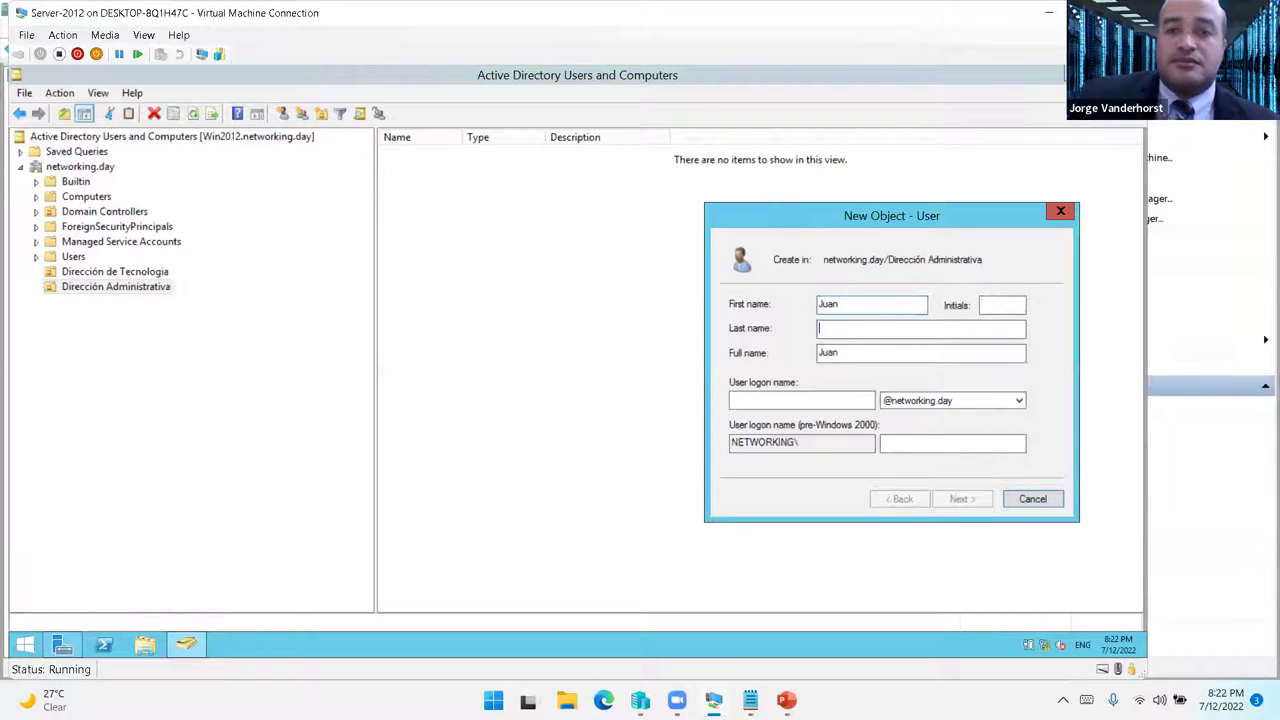
text(Perez)
key(Tab)
key(Tab)
text(jpere)
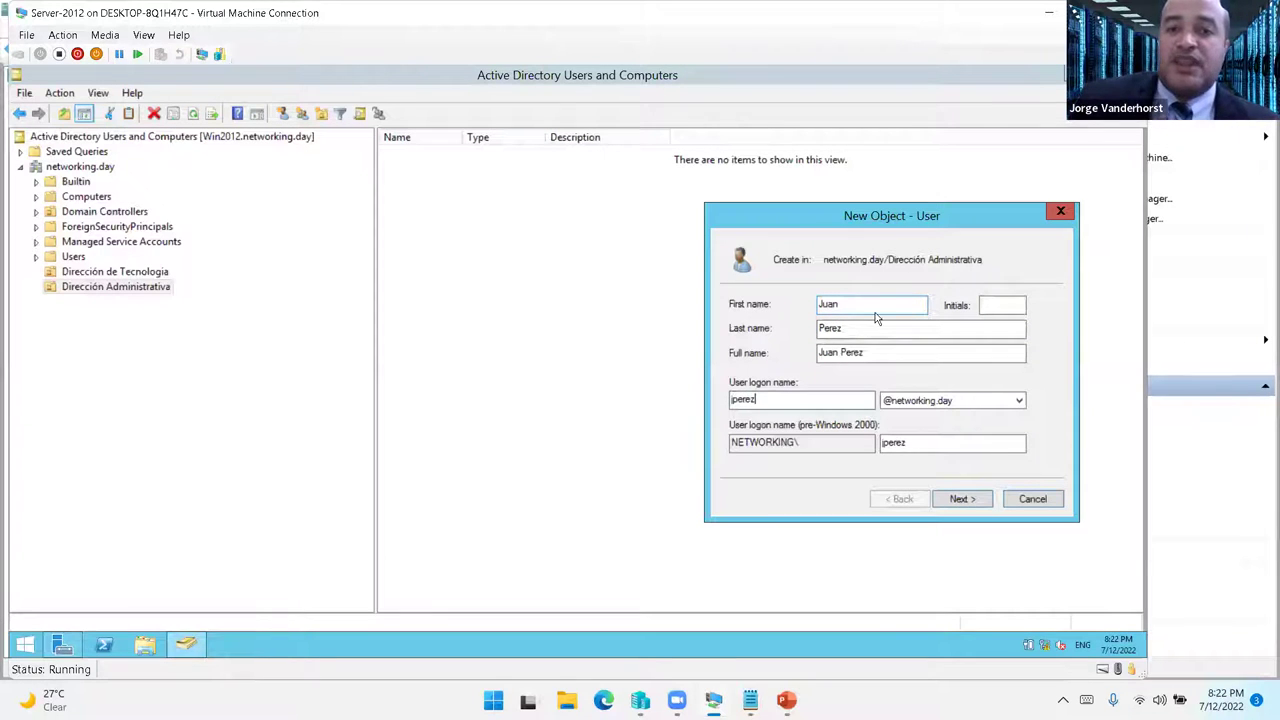
- Set the user's password without forcing a change at next logon, and finish
click(963, 499)
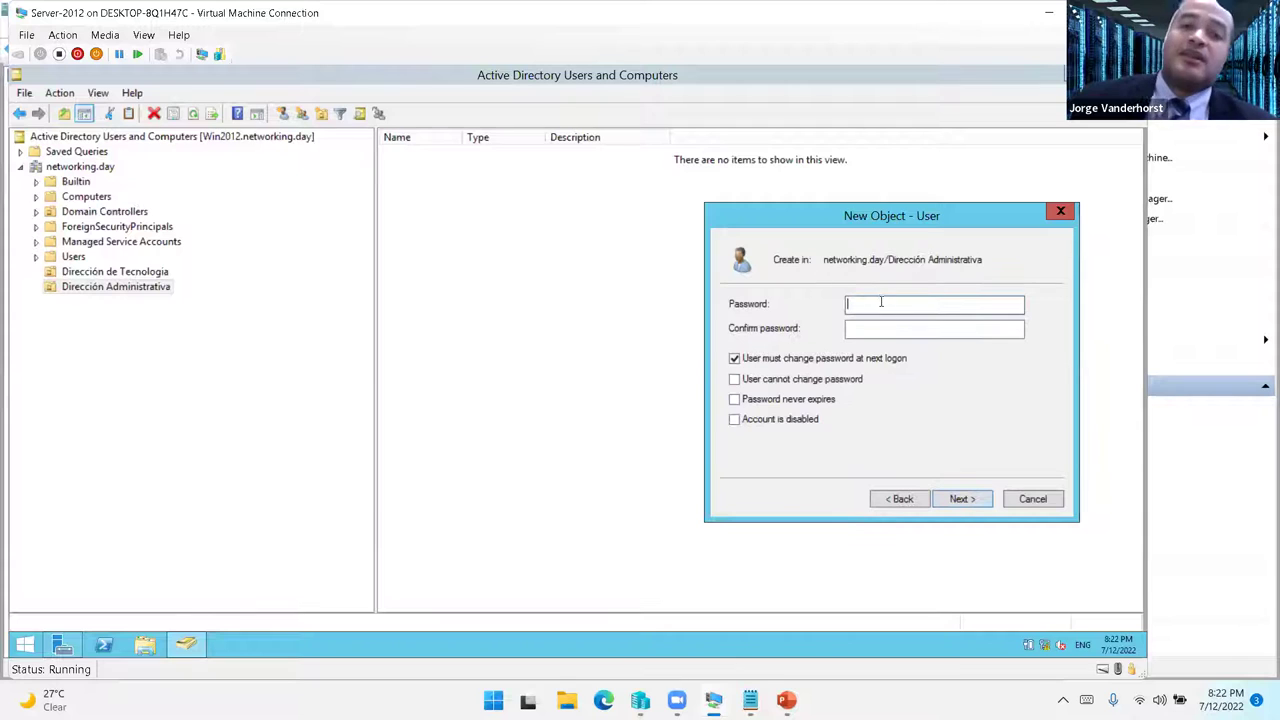
text(P@ssw0rd1)
key(Tab)
text(P)
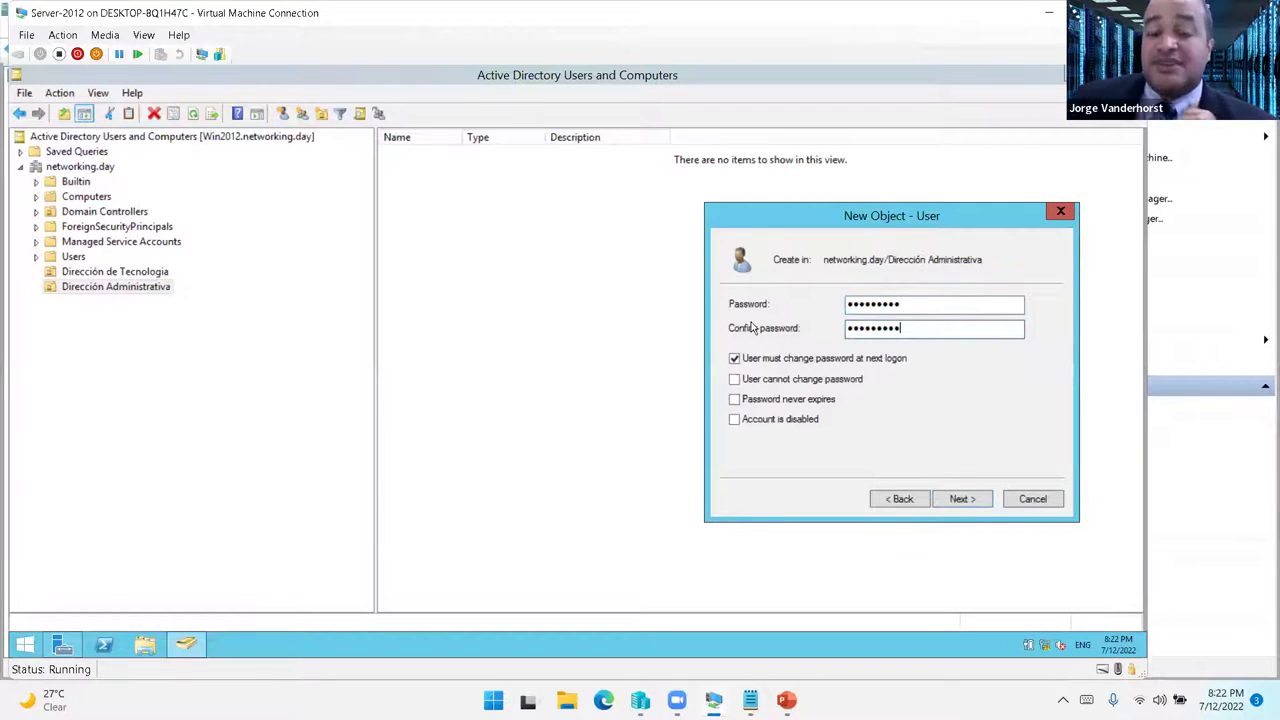
click(745, 360)
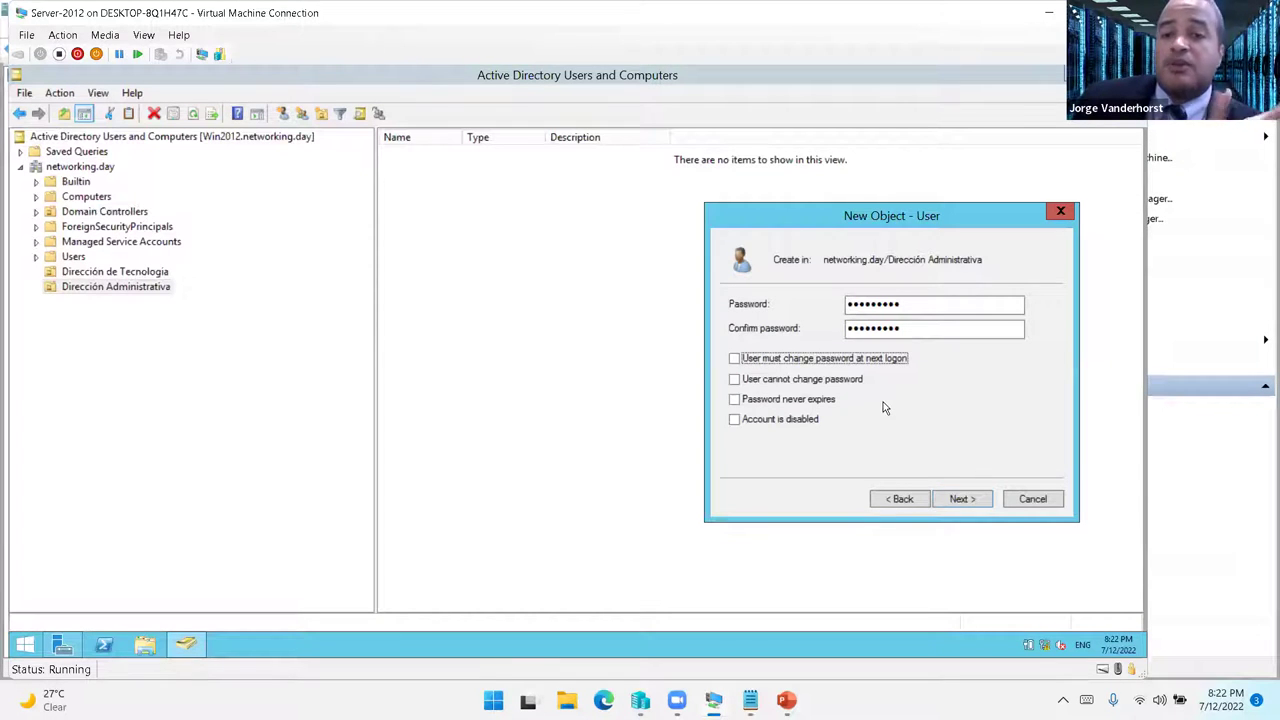
click(956, 501)
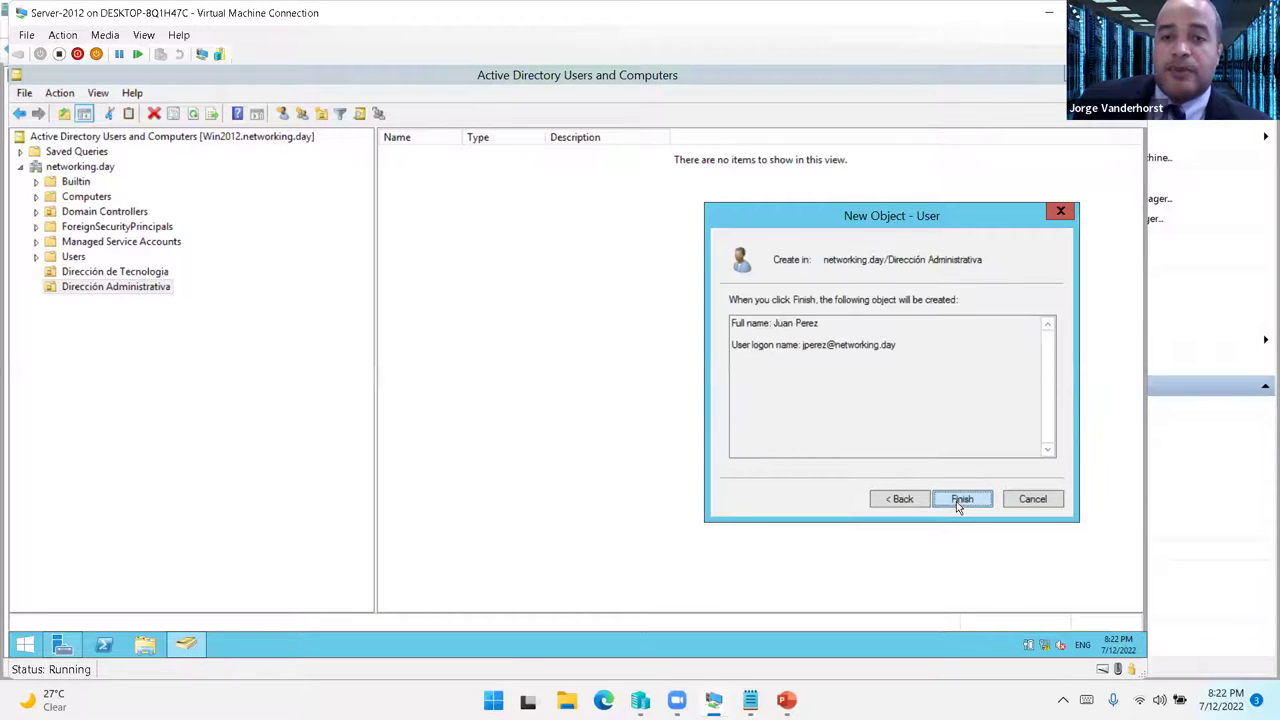
click(956, 501)
- Create the organizational unit 'Dirección de Recursos Humanos' under networking.day
click(78, 168)
right_click(77, 170)
mouse_move(245, 300)
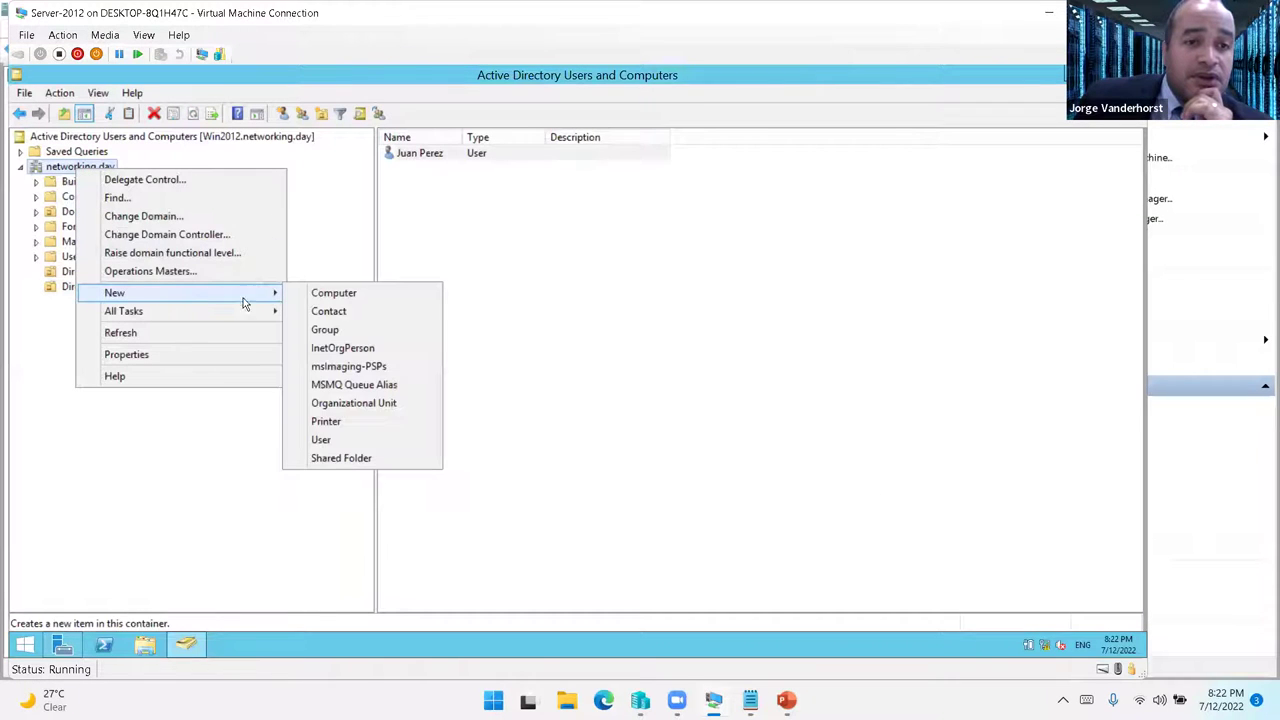
click(353, 403)
text(Dirección)
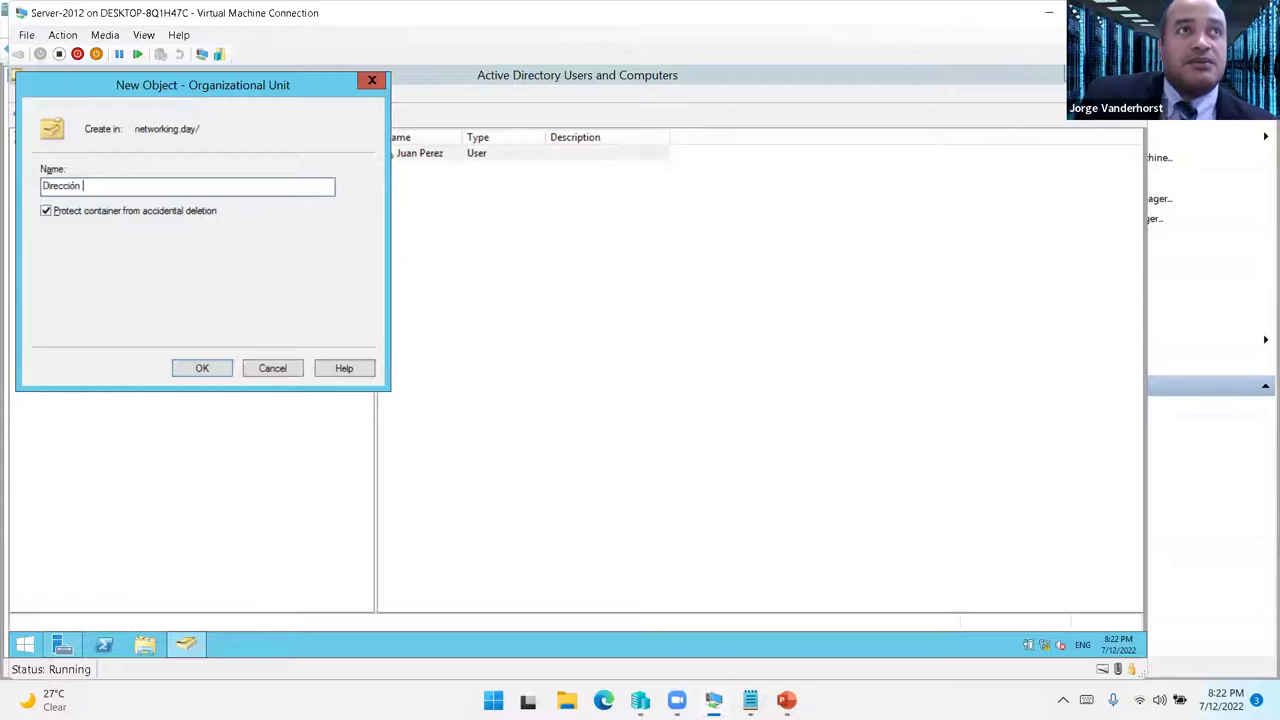
text(de R)
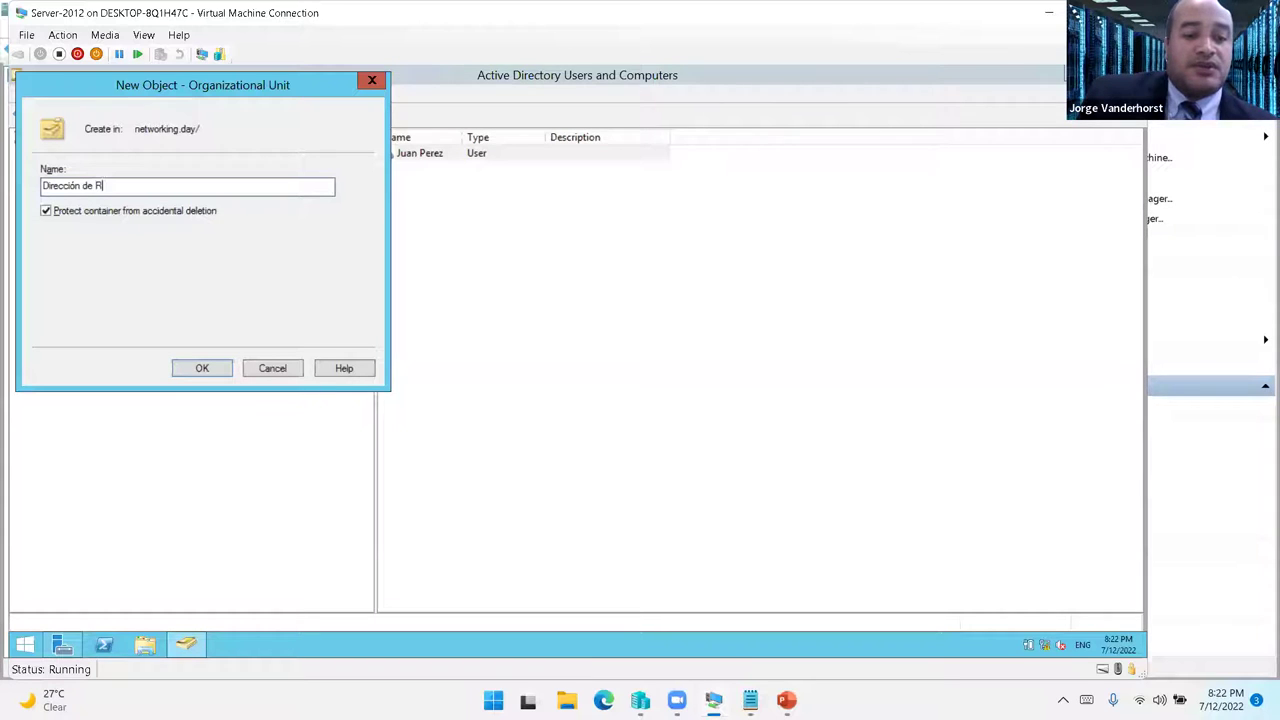
text(ecursos Hu)
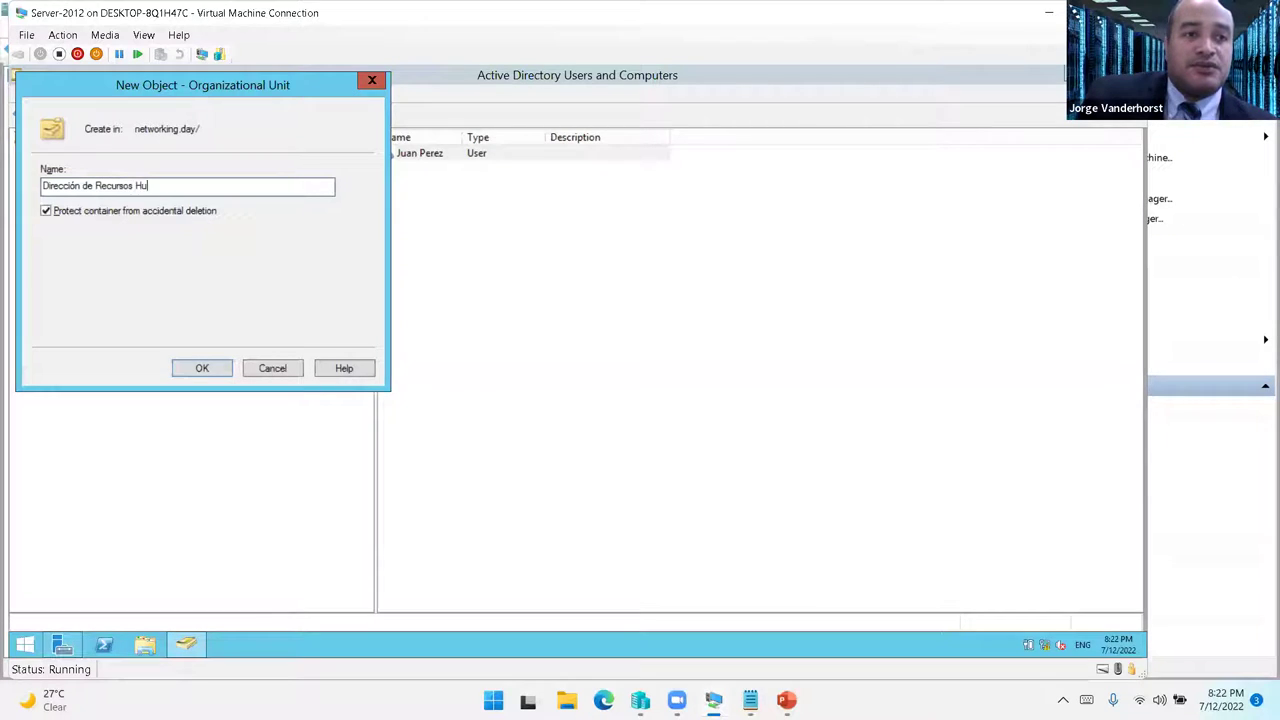
text(manos)
key(Return)
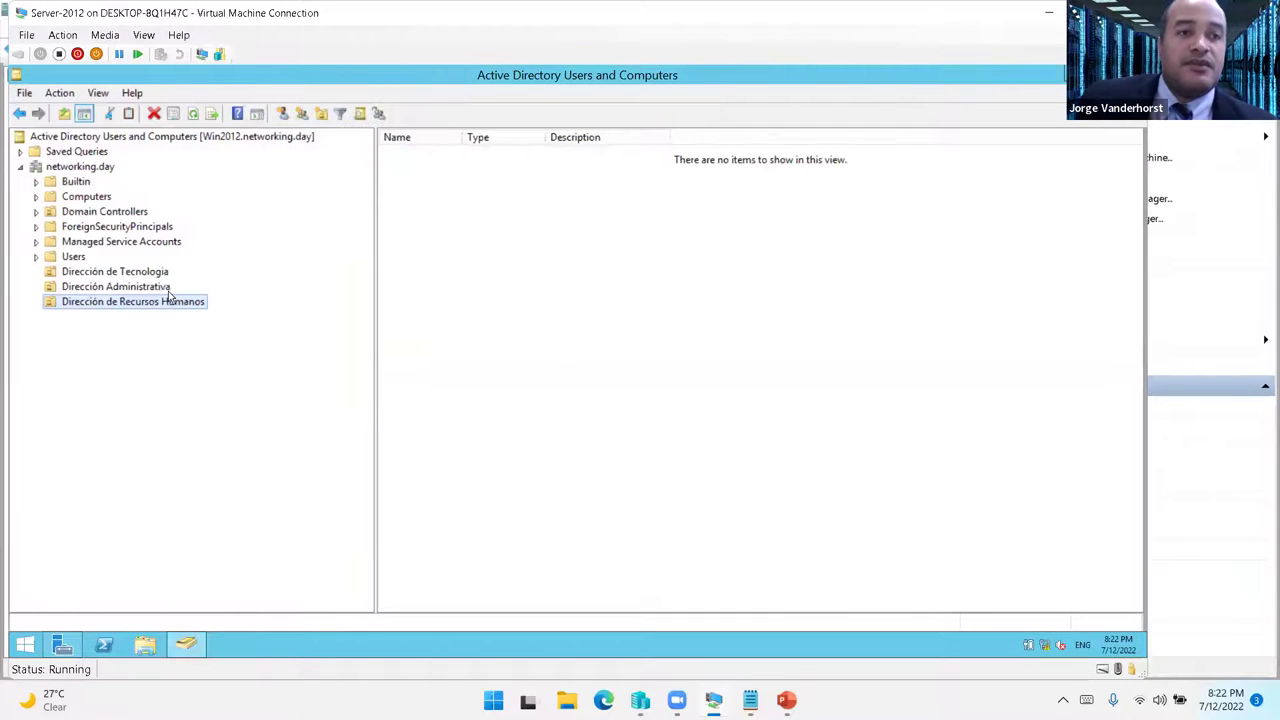
- Start a new user in Dirección de Recursos Humanos, entering first name, last name and logon name
right_click(168, 303)
mouse_move(288, 369)
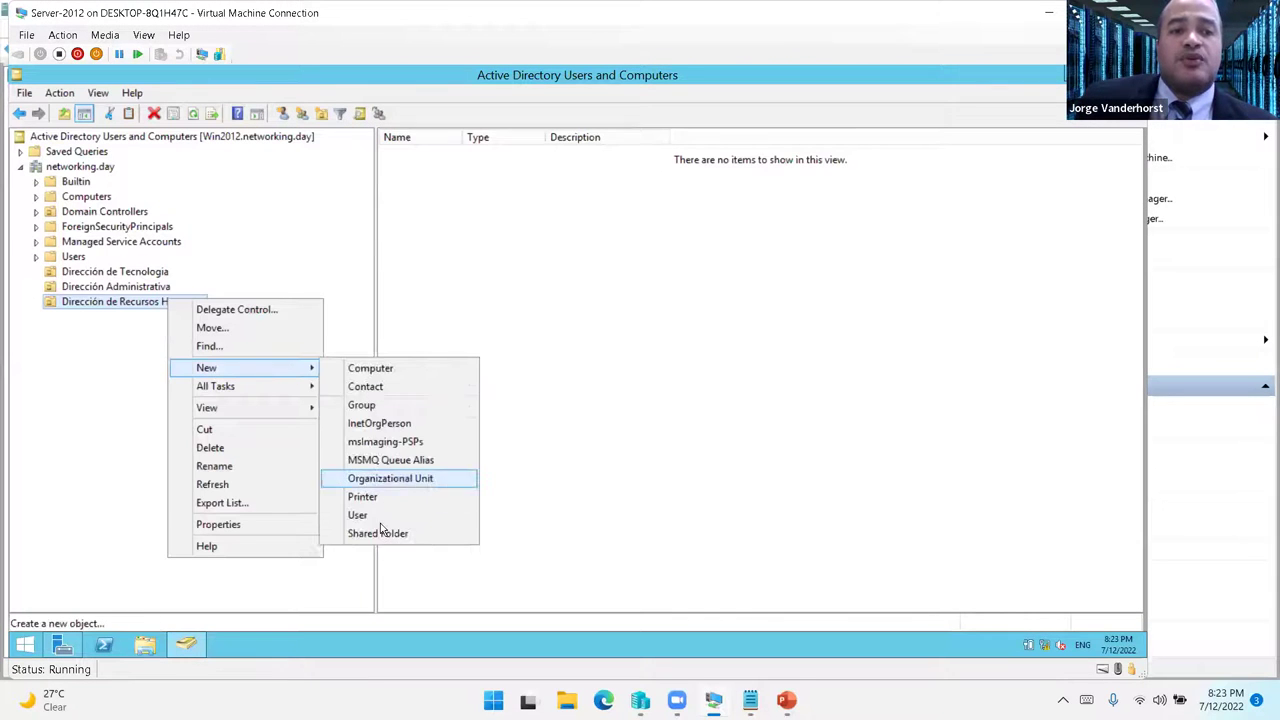
click(385, 517)
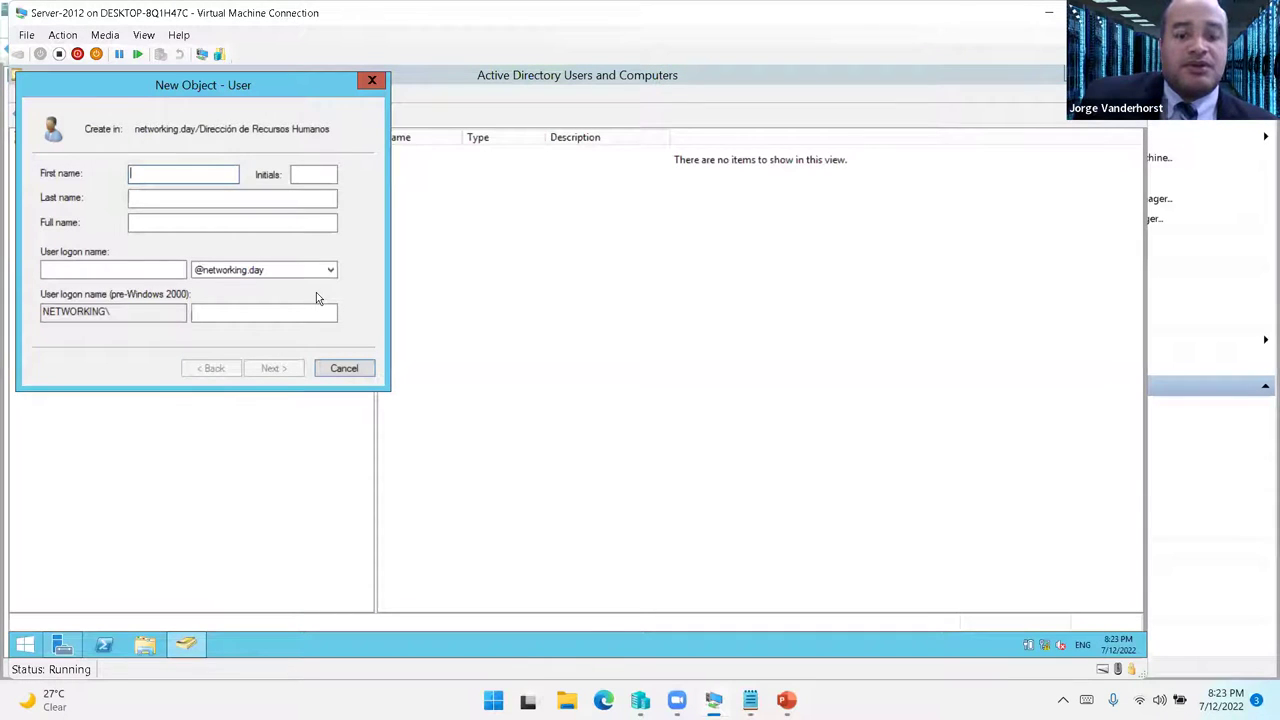
key(Tab)
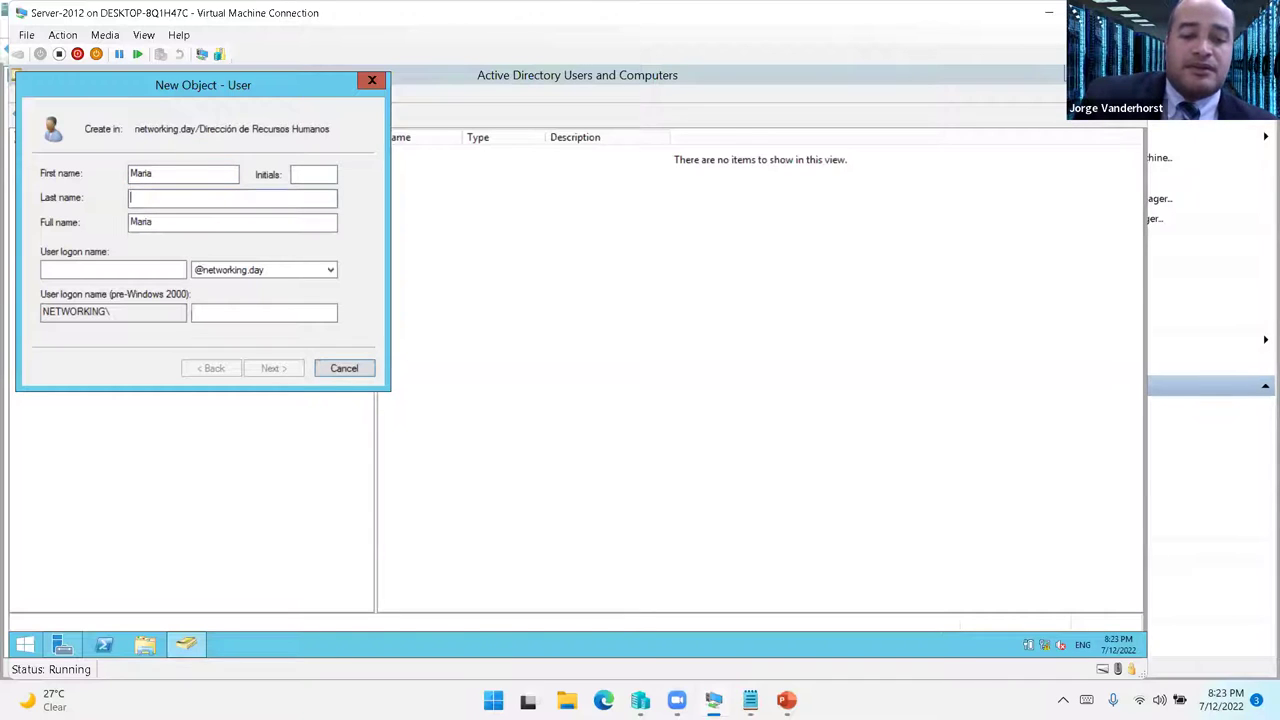
key(Tab)
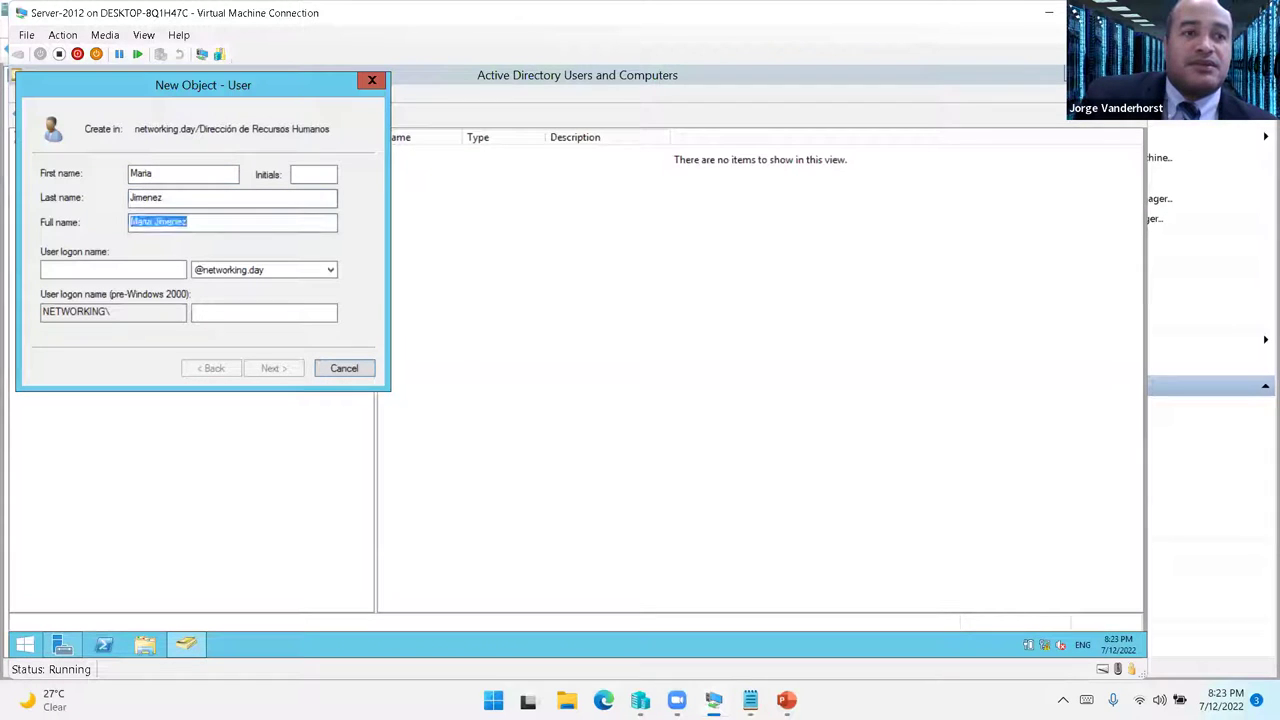
key(Tab)
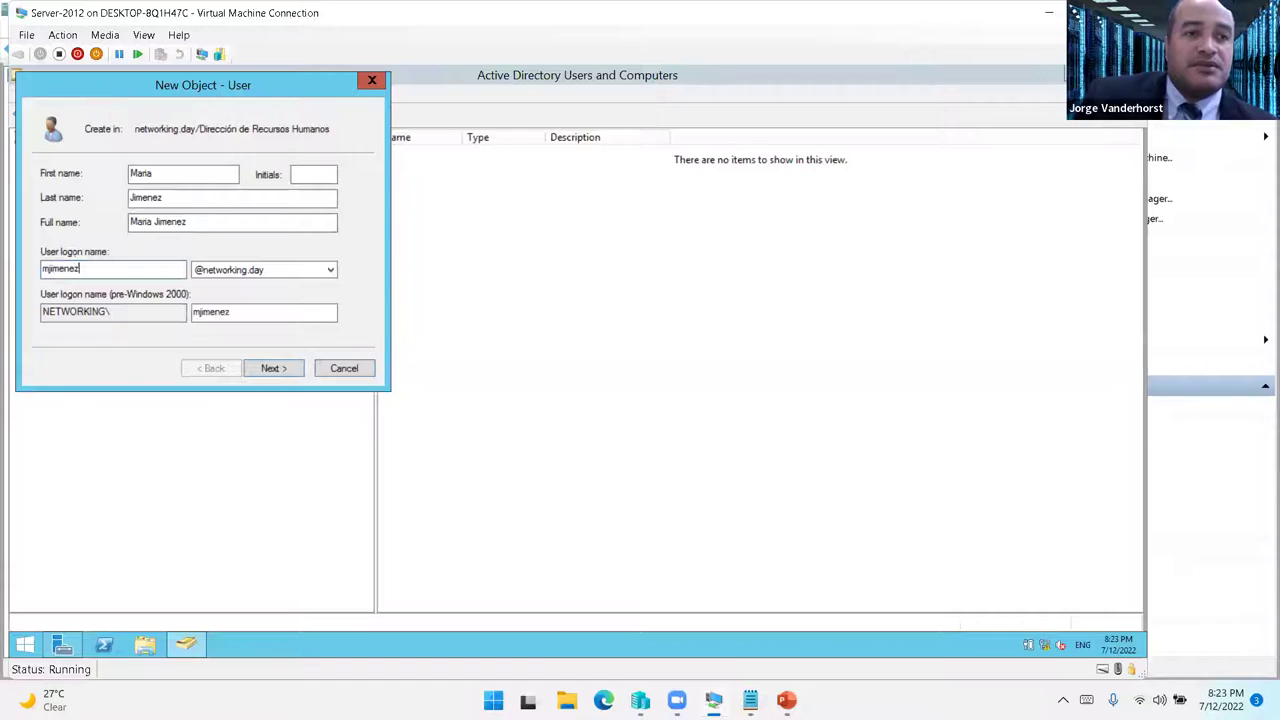
key(Return)
- Enter the new user's password and finish creating the account
text(Pa$$w0rPa$$w0rd1)
key(Tab)
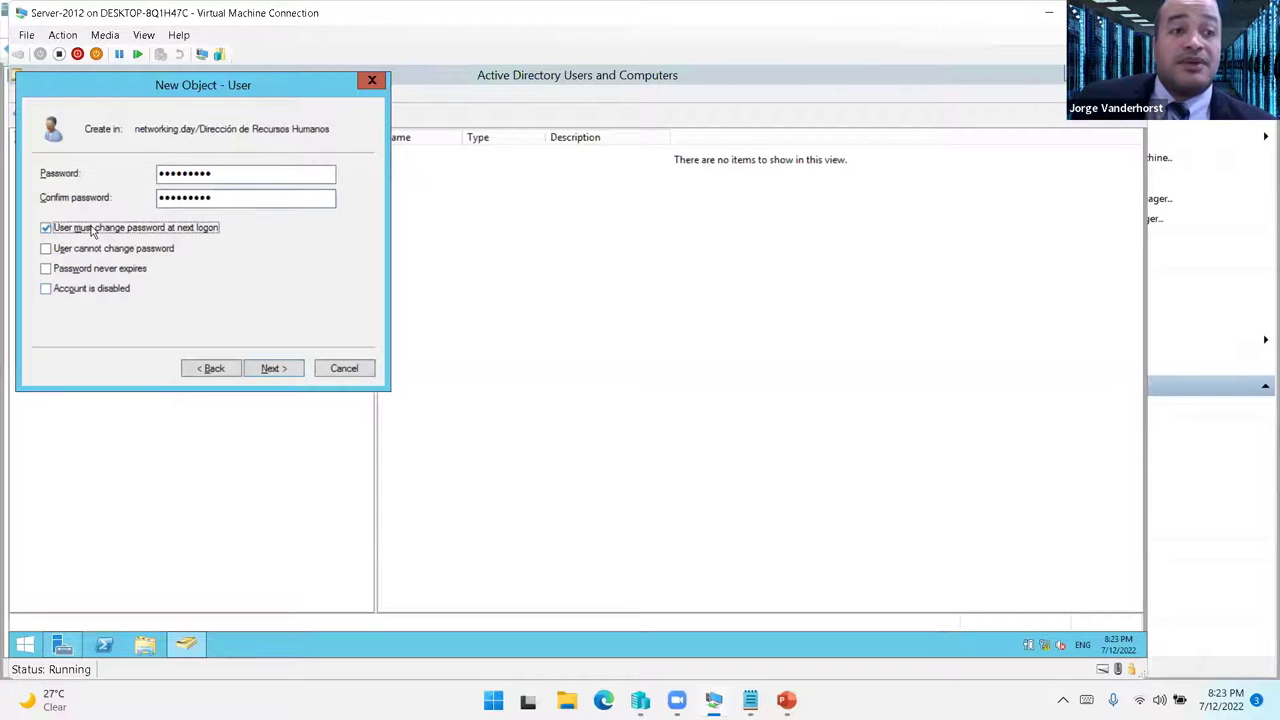
click(272, 368)
click(284, 369)
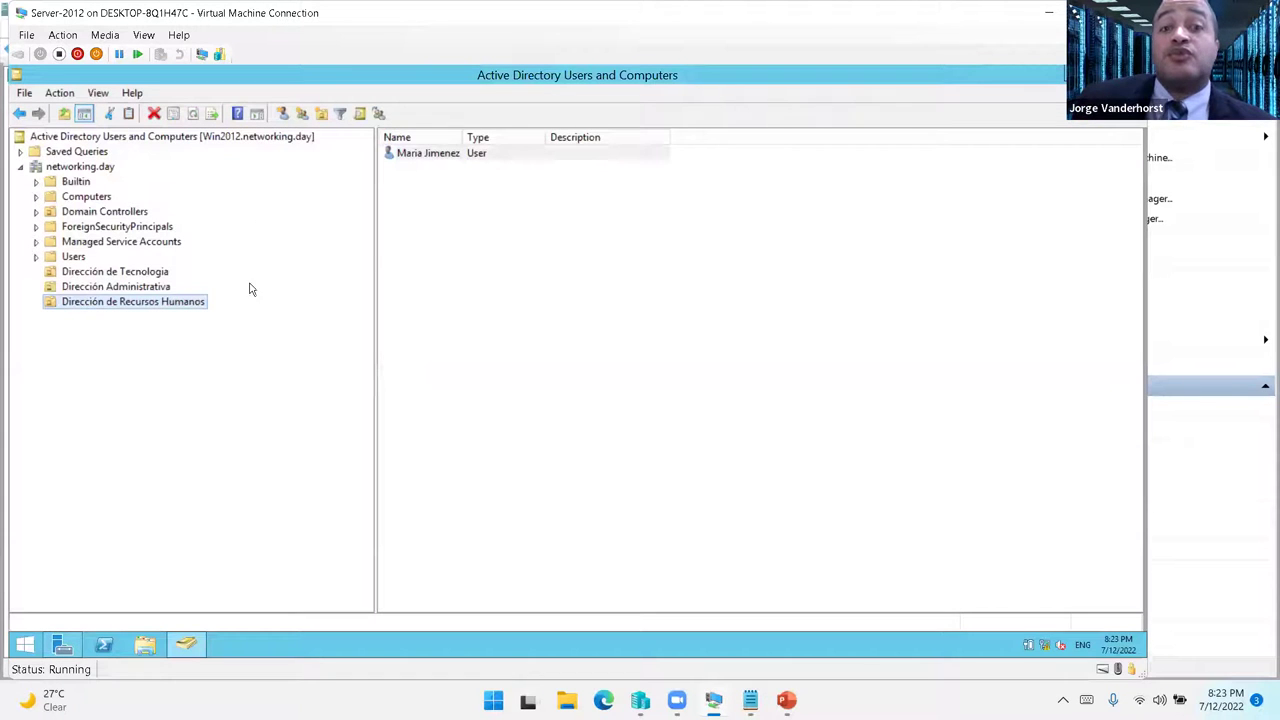
- Check each department unit's user, ending on the Dirección de Tecnologia user list
click(115, 286)
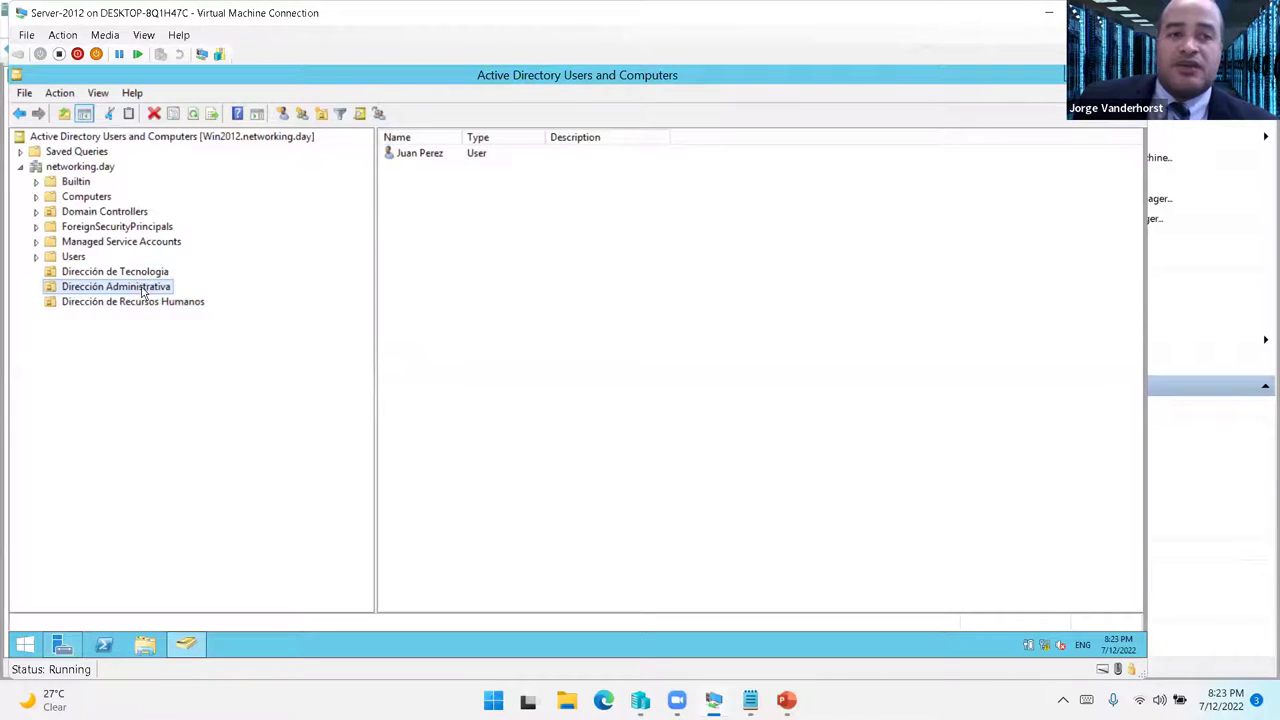
click(140, 272)
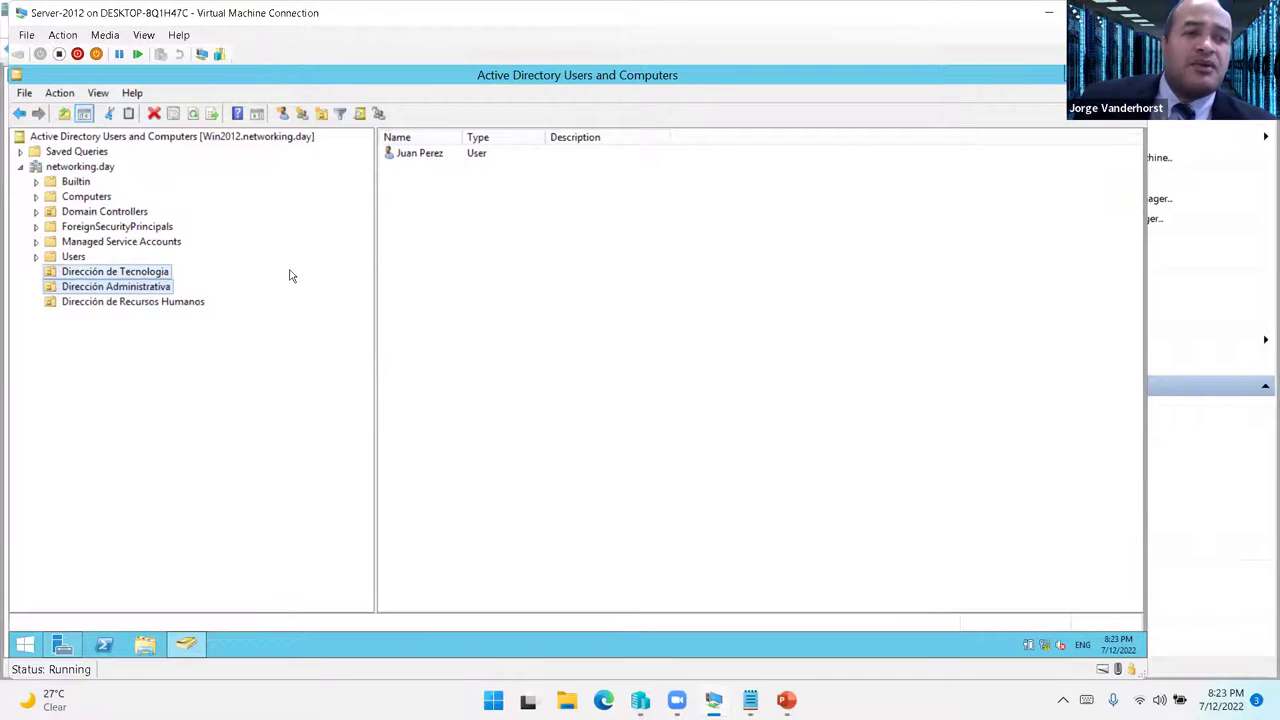
click(113, 303)
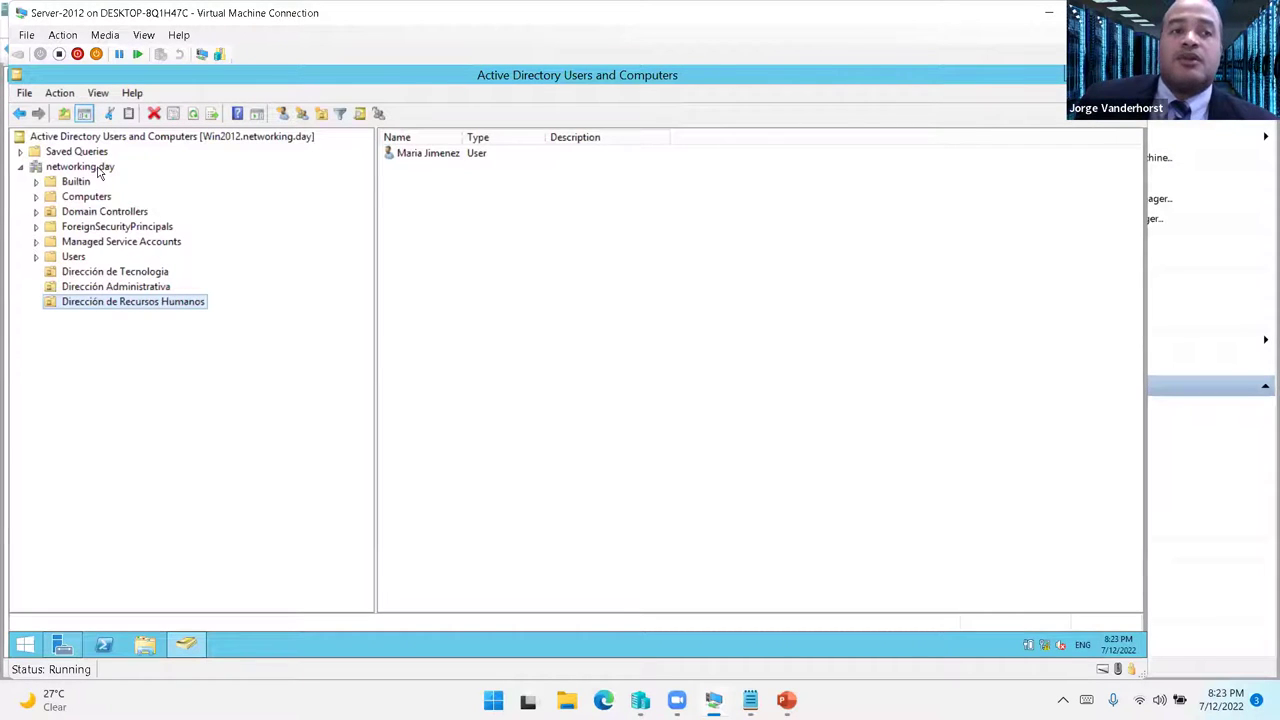
click(116, 273)
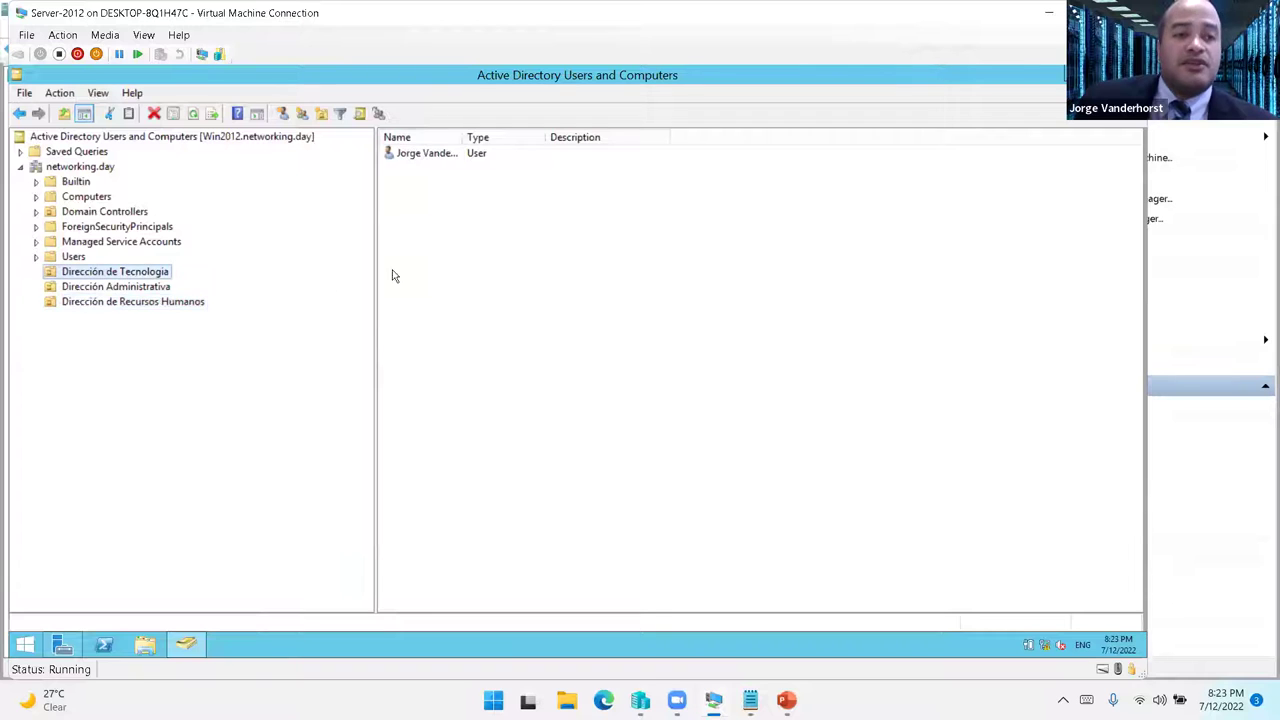
- Add the technology user to Domain Admins and Enterprise Admins on the Member Of tab
double_click(440, 156)
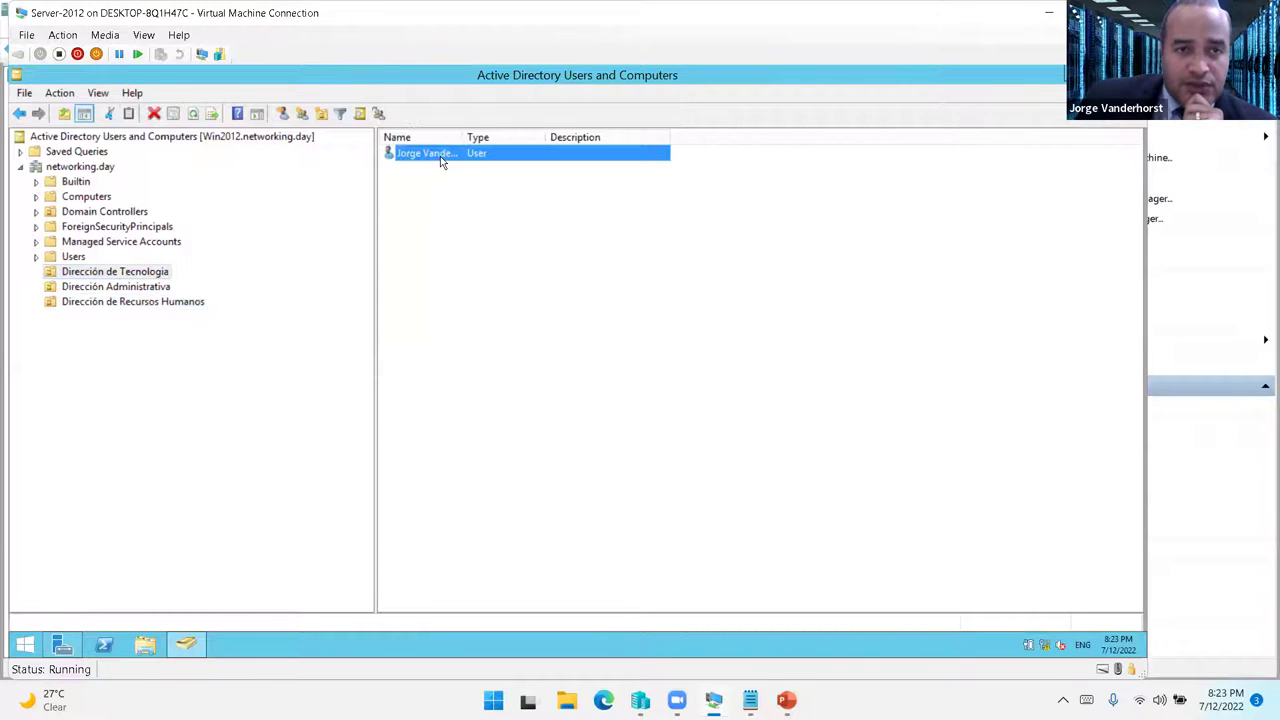
click(460, 164)
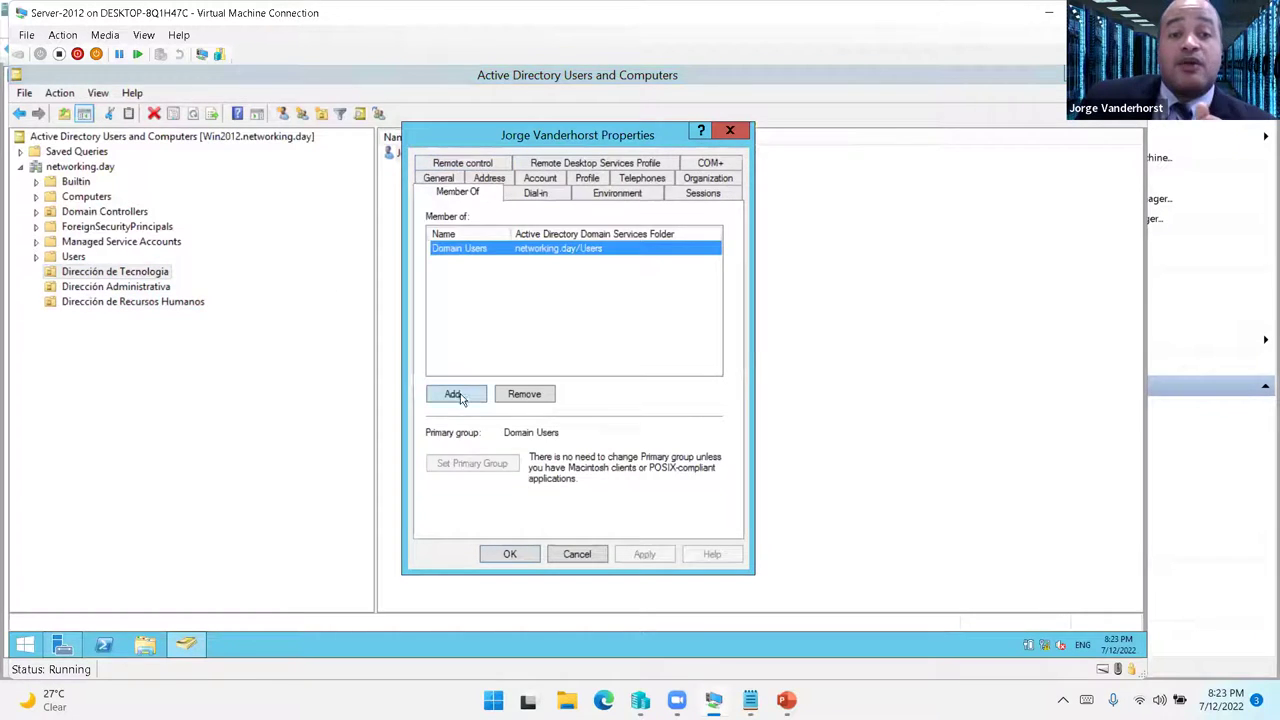
click(463, 396)
text(domai)
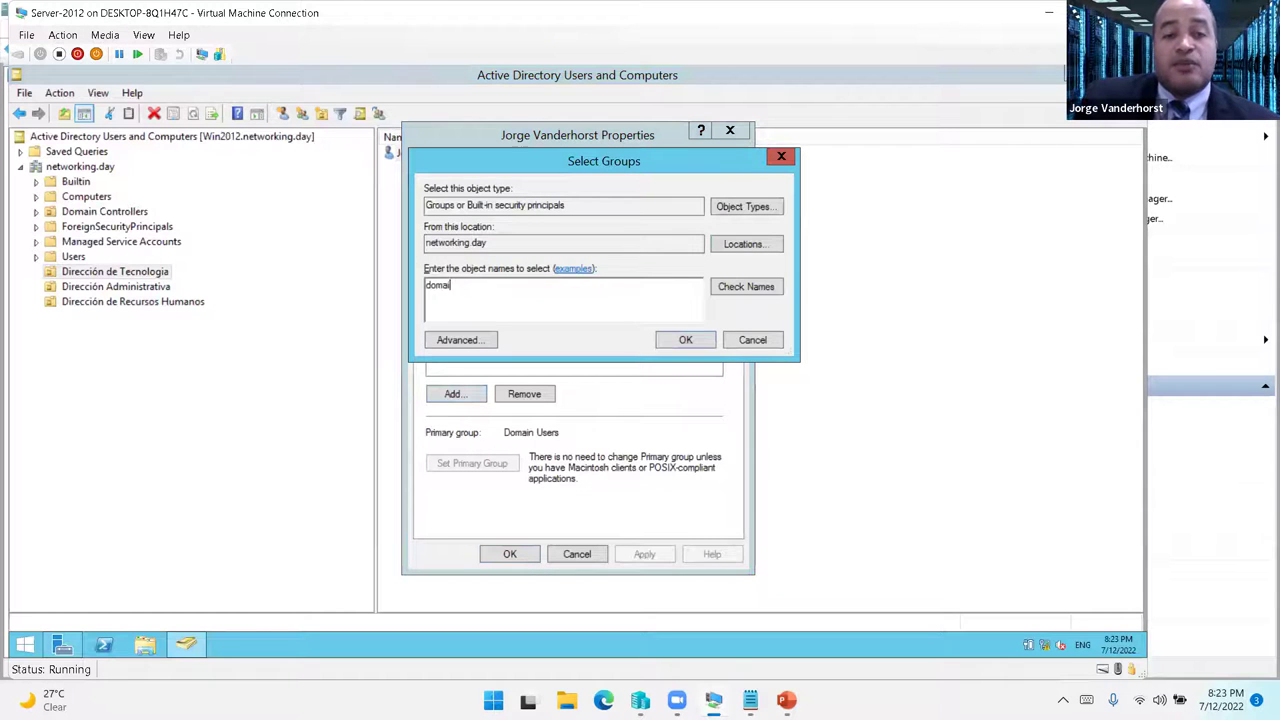
key(Return)
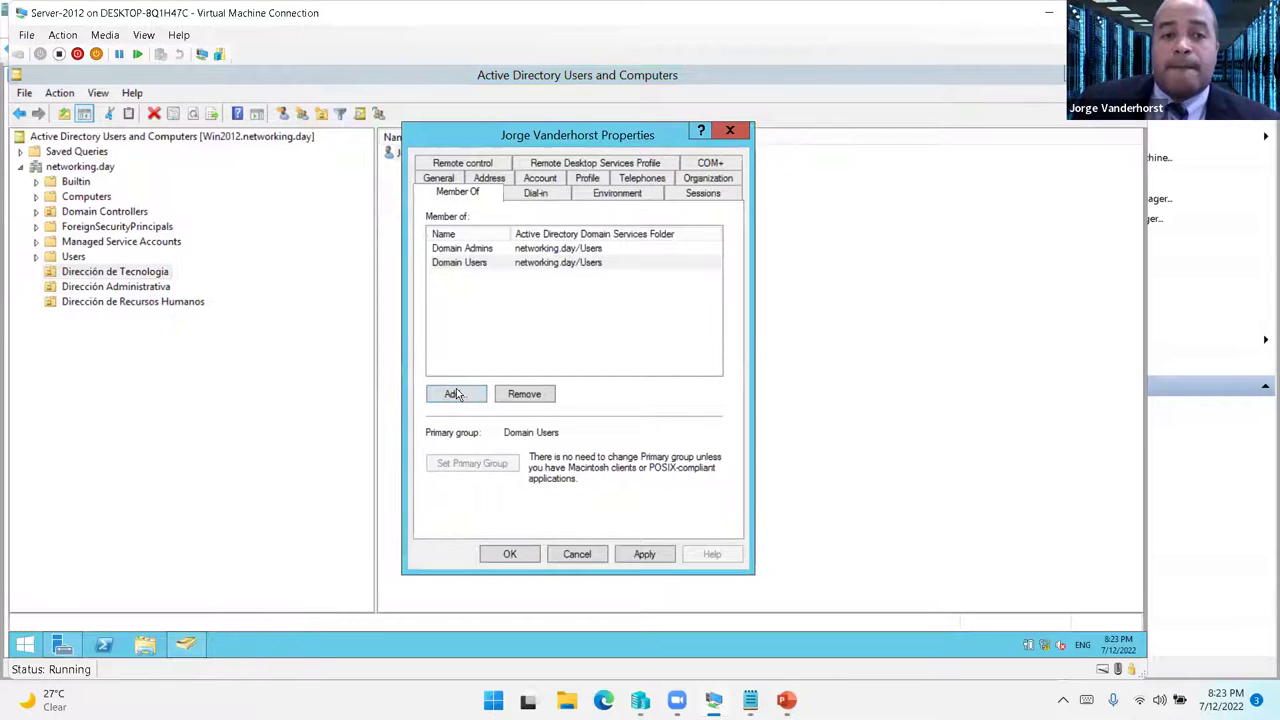
click(460, 396)
text(enter)
key(Return)
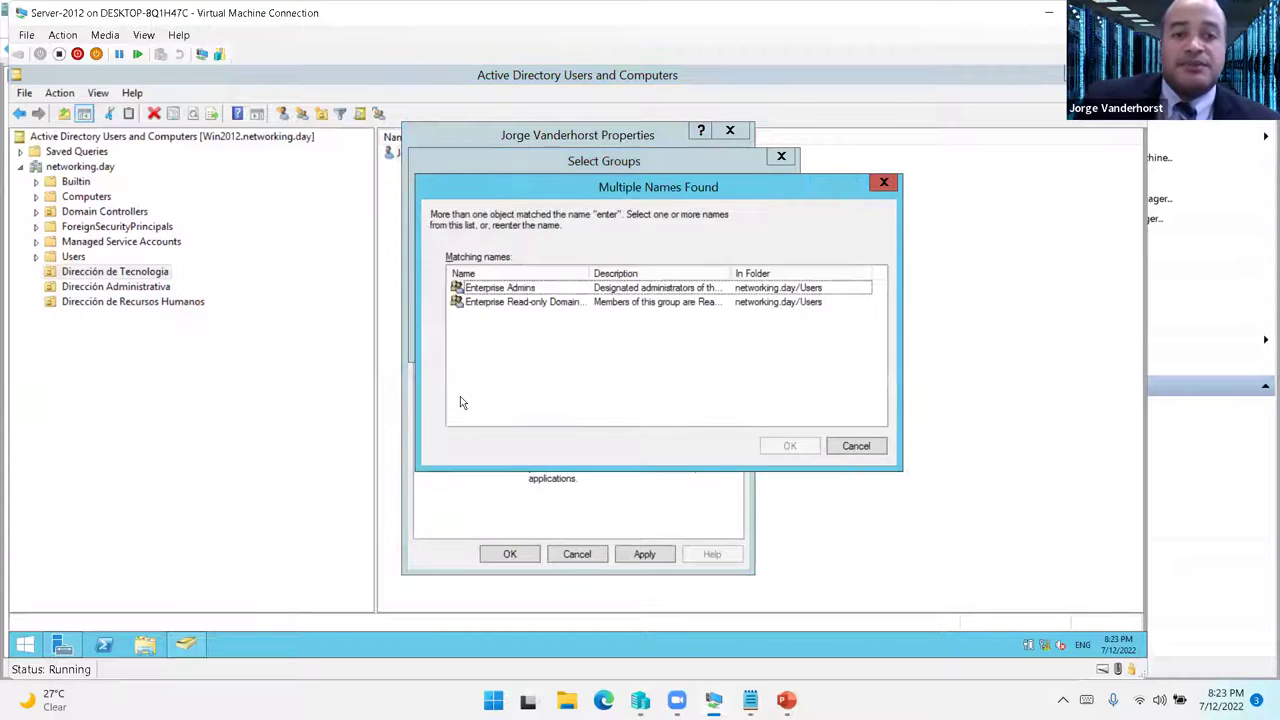
double_click(495, 288)
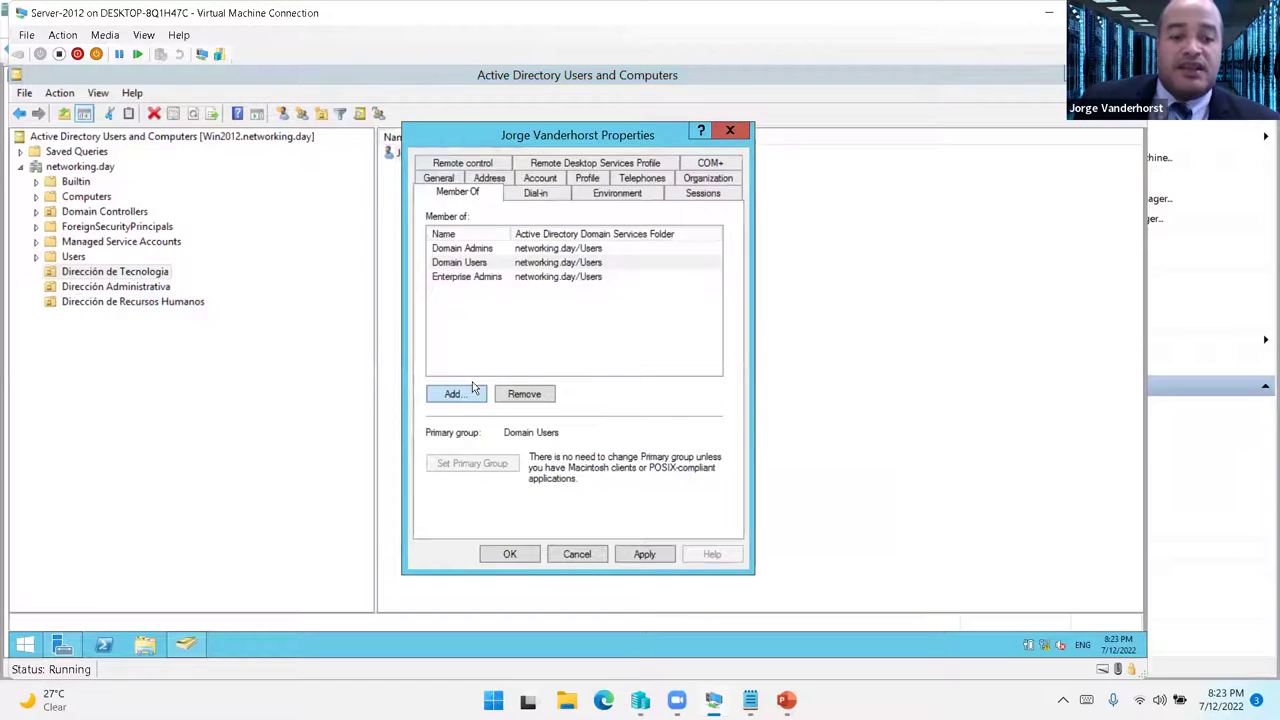
- Add Schema Admins too and apply the new group memberships
click(455, 393)
text(schema)
key(Return)
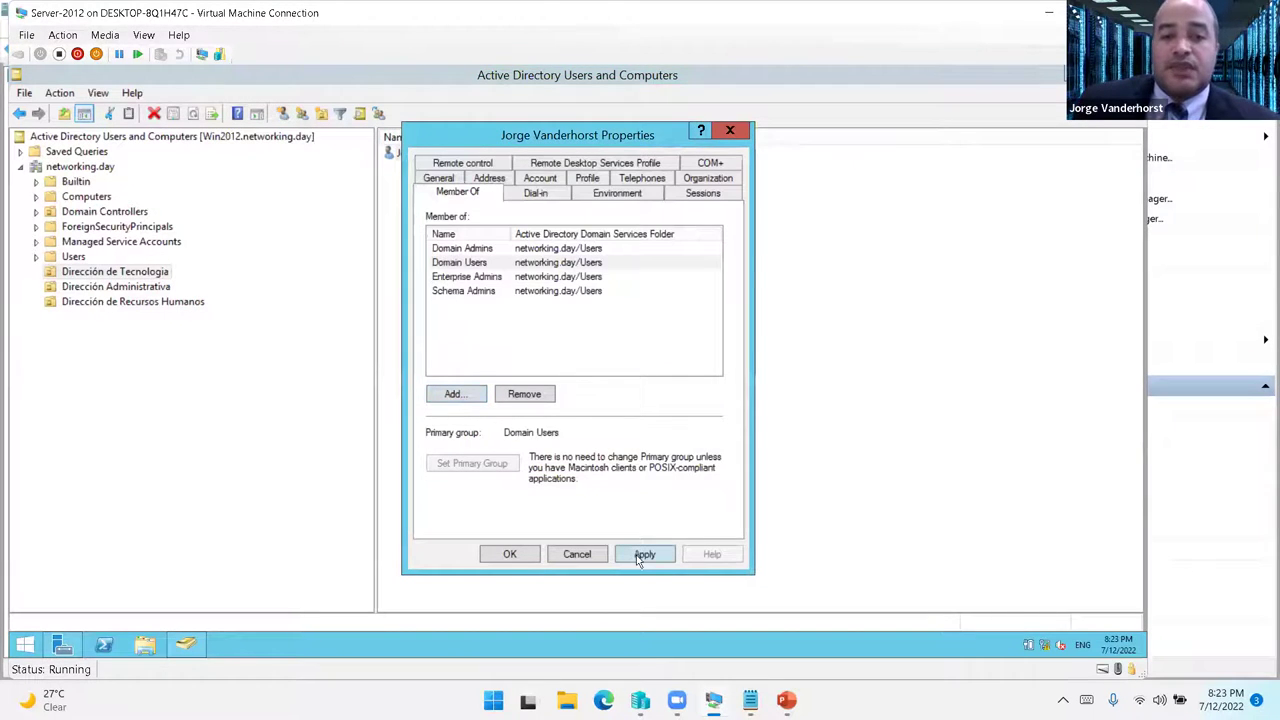
click(628, 555)
drag(520, 135, 427, 135)
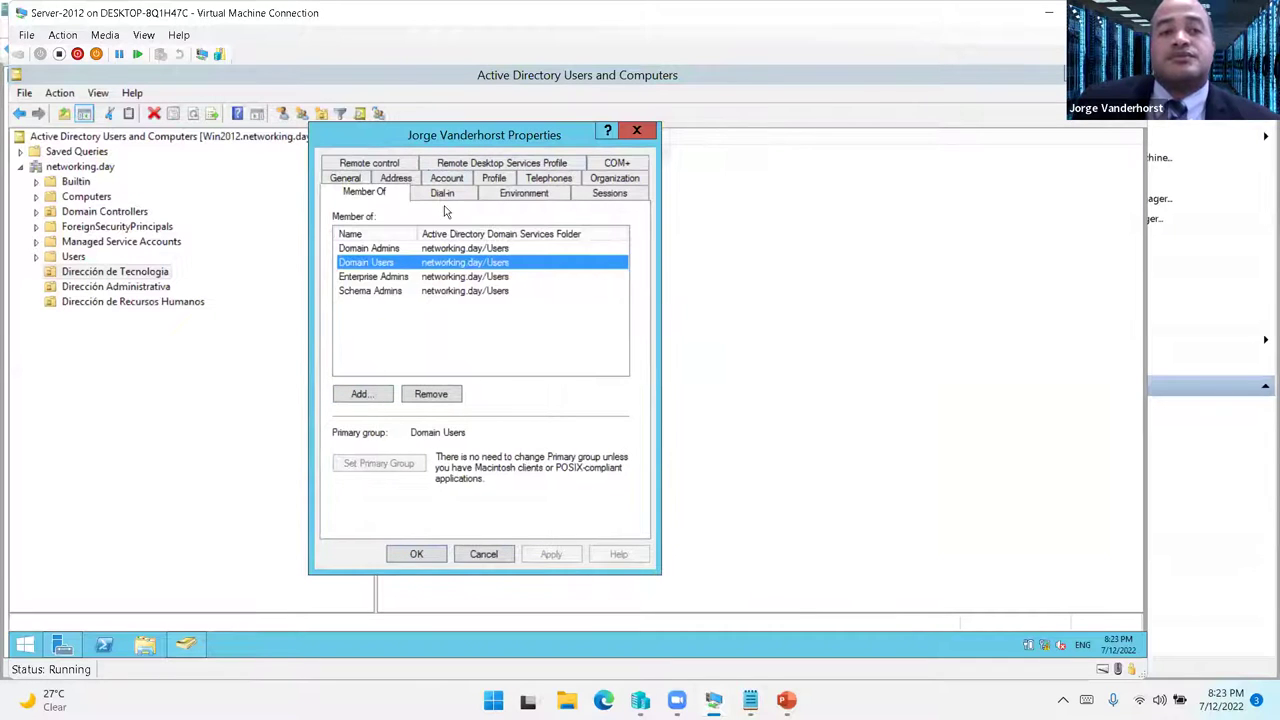
drag(418, 232, 412, 232)
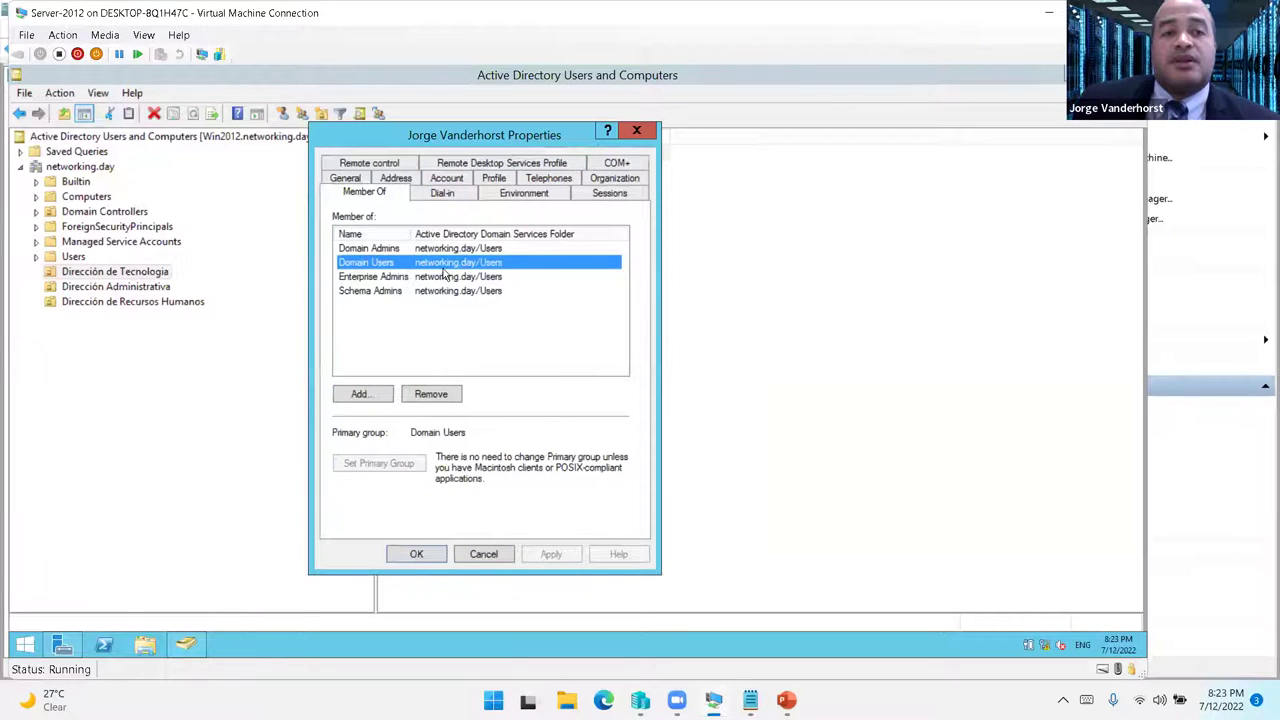
click(382, 249)
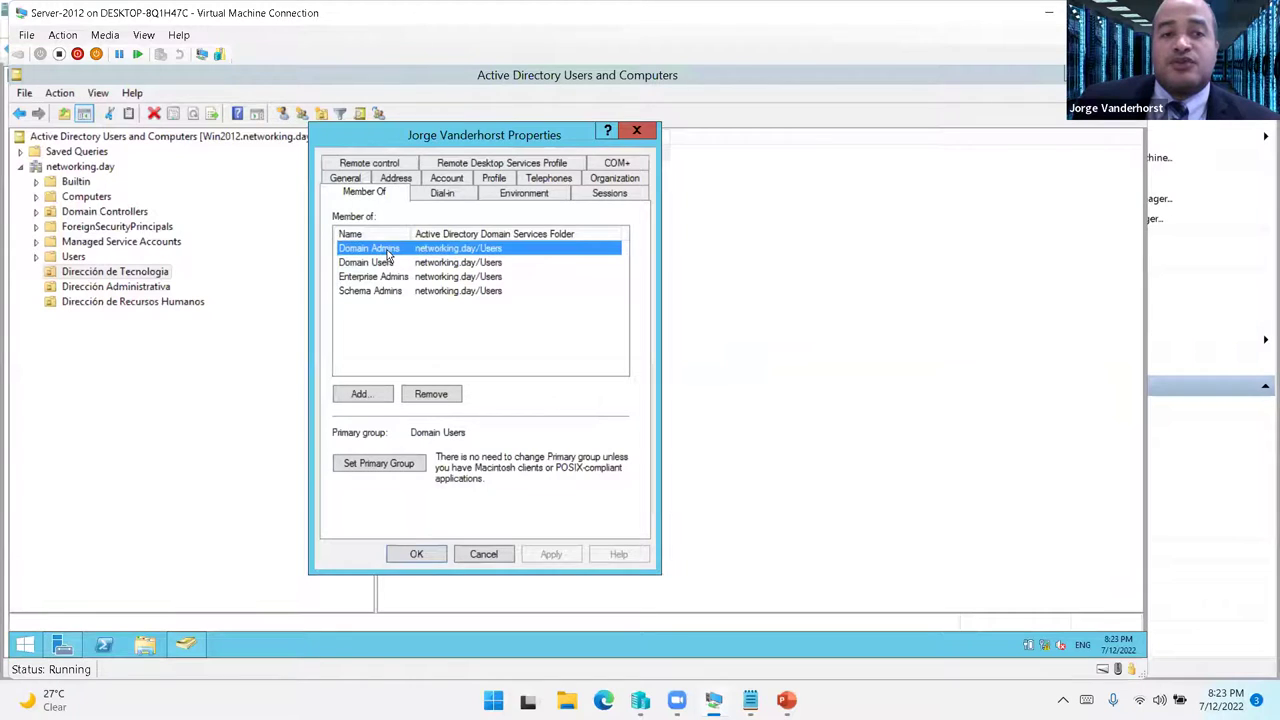
- Open Domain Admins, Enterprise Admins and Schema Admins properties and arrange them side by side
double_click(386, 251)
drag(926, 137, 1012, 133)
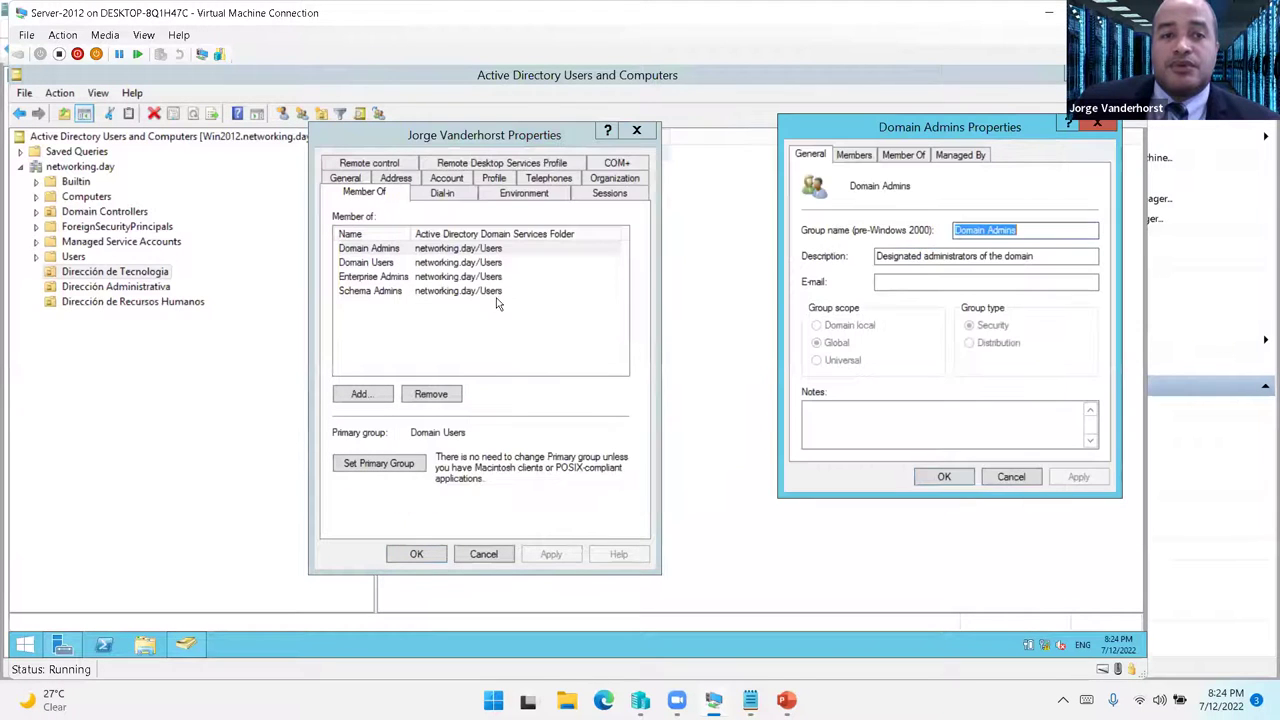
double_click(388, 280)
drag(546, 135, 720, 287)
click(403, 291)
double_click(403, 291)
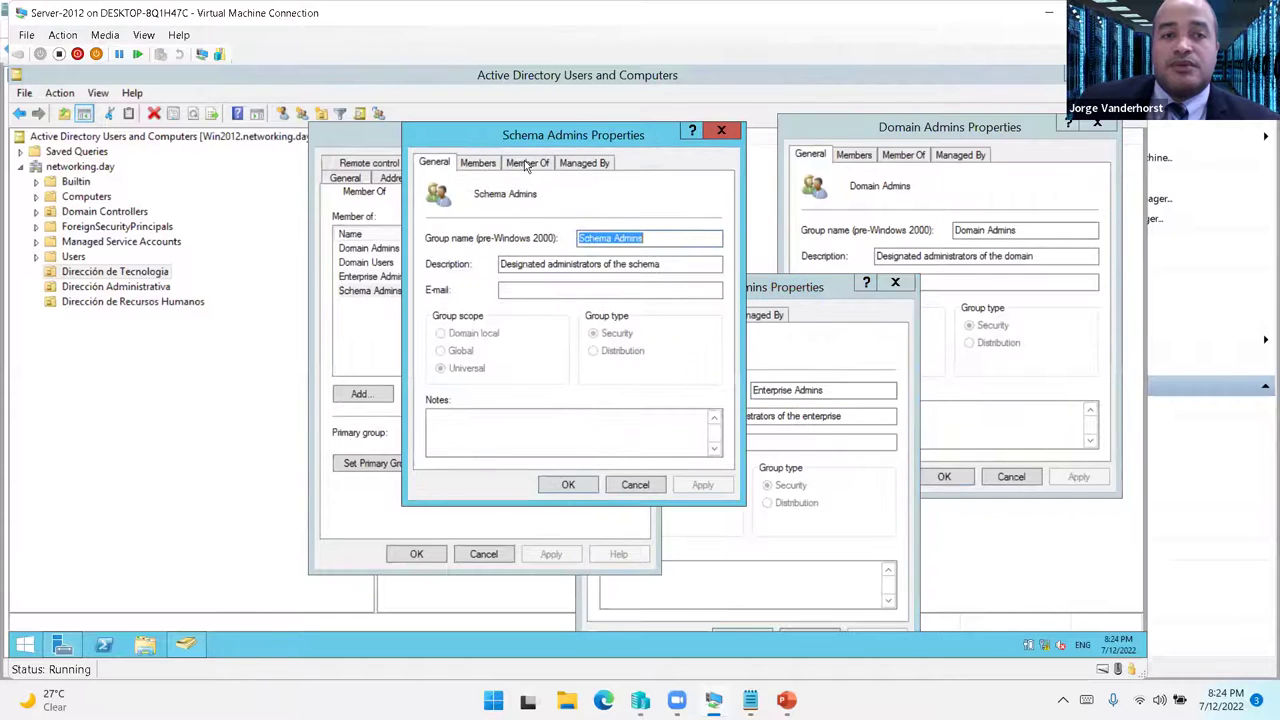
drag(560, 134, 274, 163)
drag(698, 292, 601, 246)
click(966, 130)
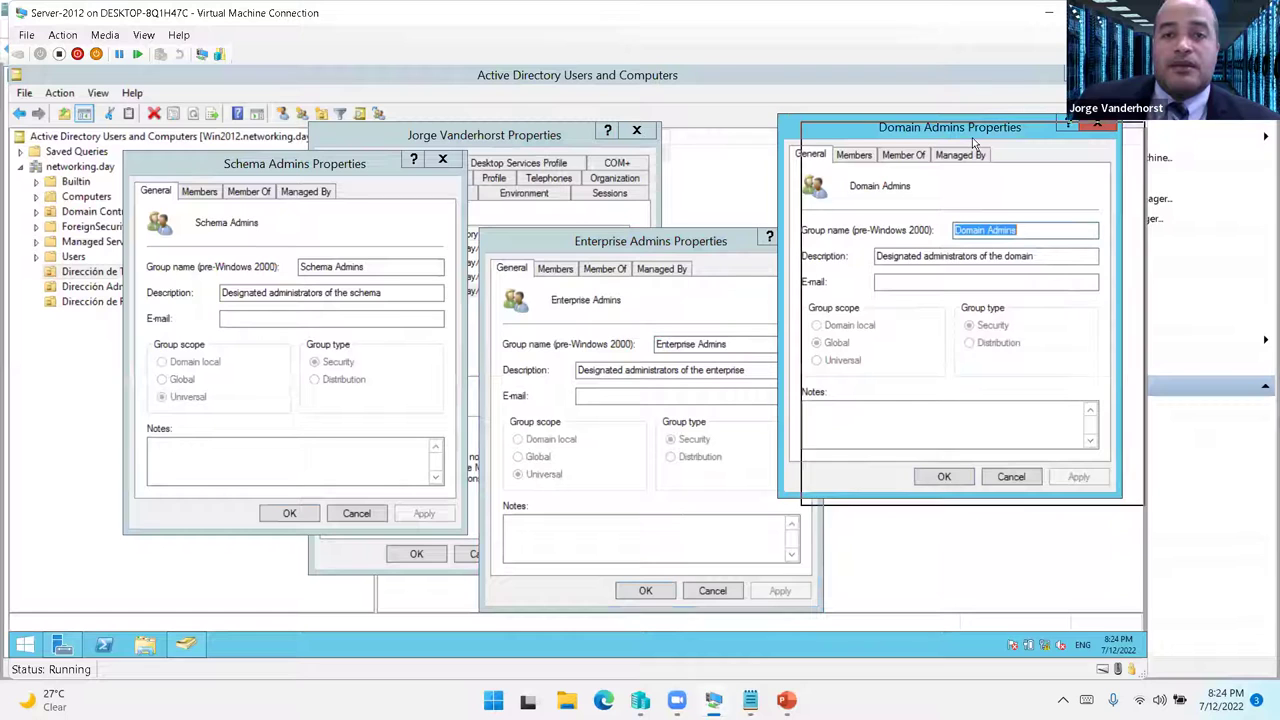
drag(966, 140, 958, 147)
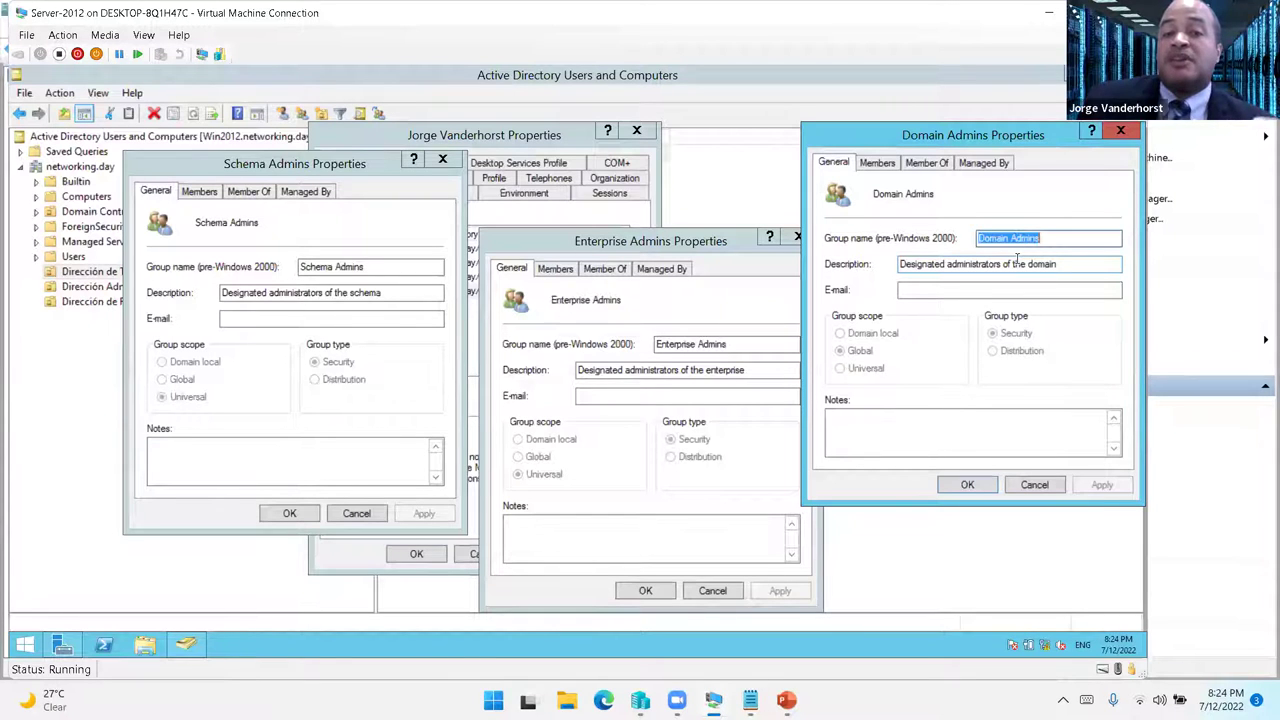
drag(948, 142, 968, 161)
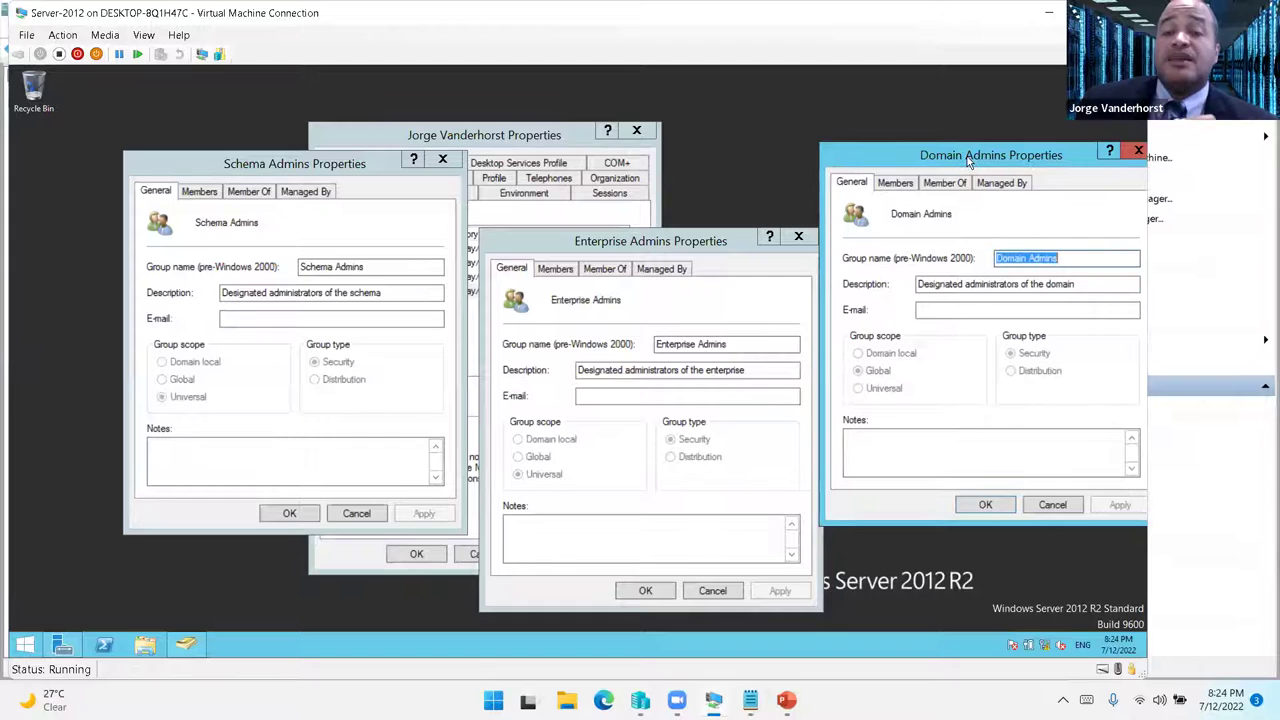
click(902, 190)
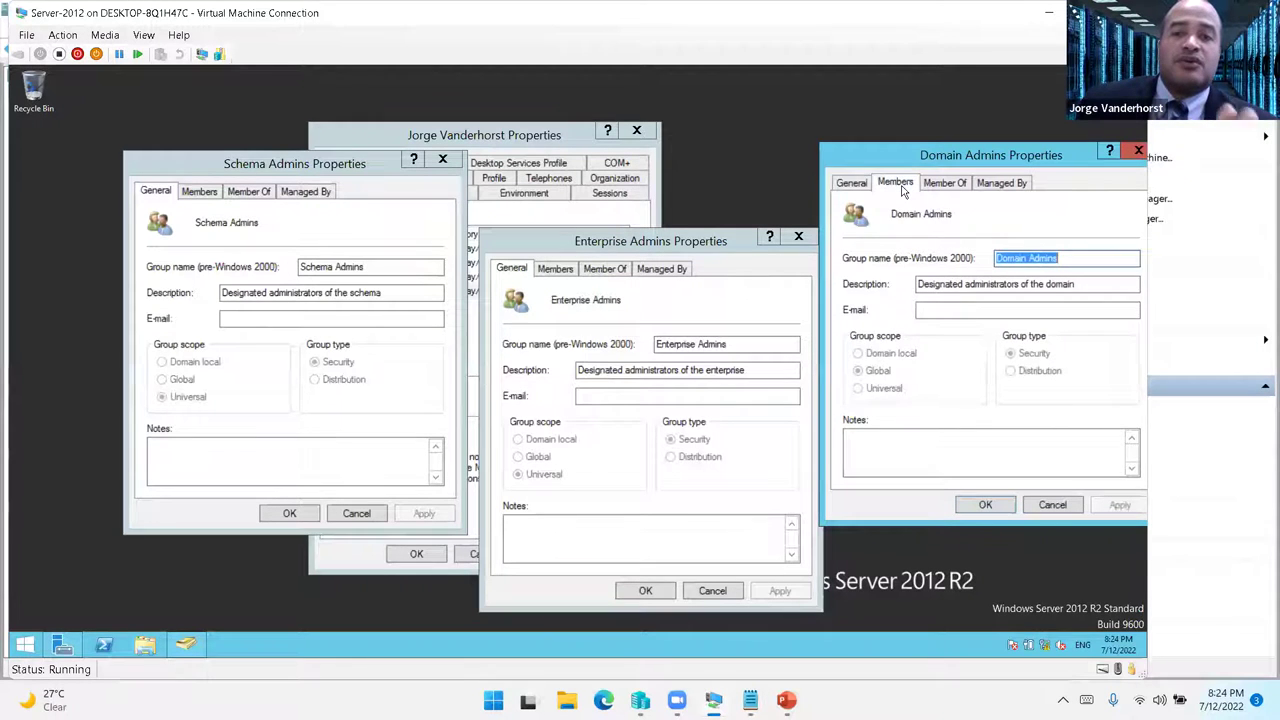
click(858, 185)
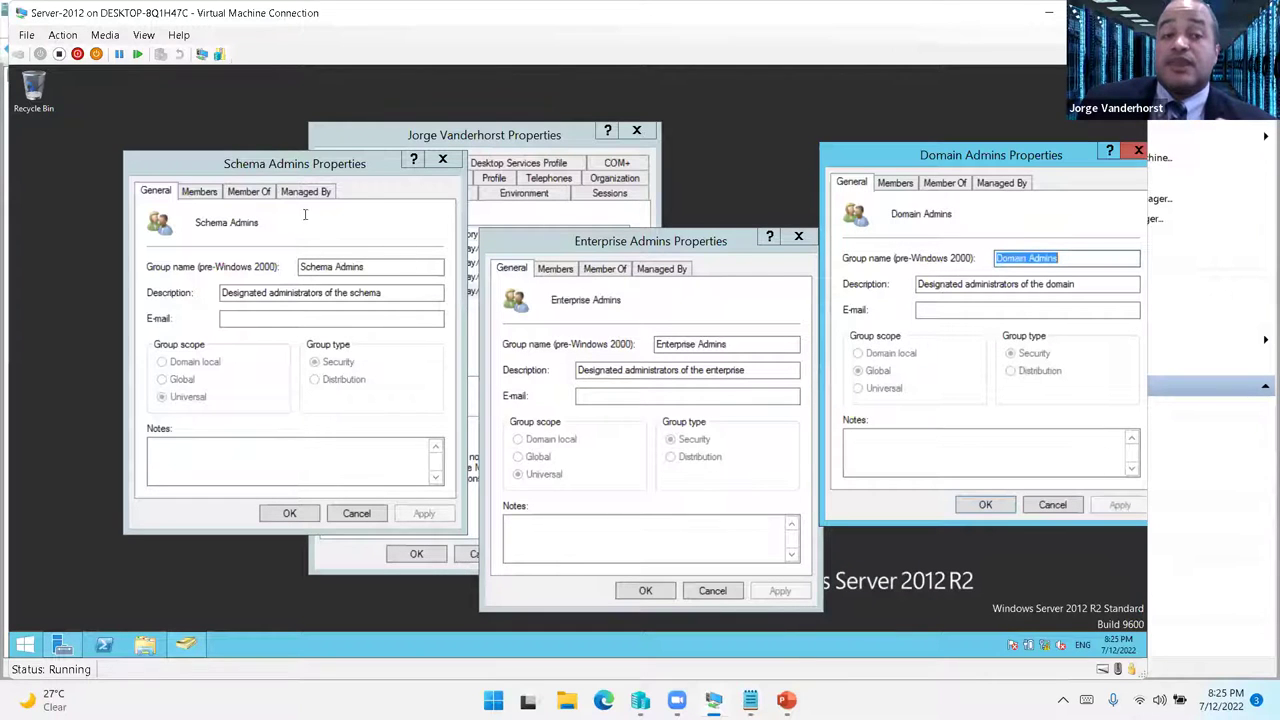
click(560, 234)
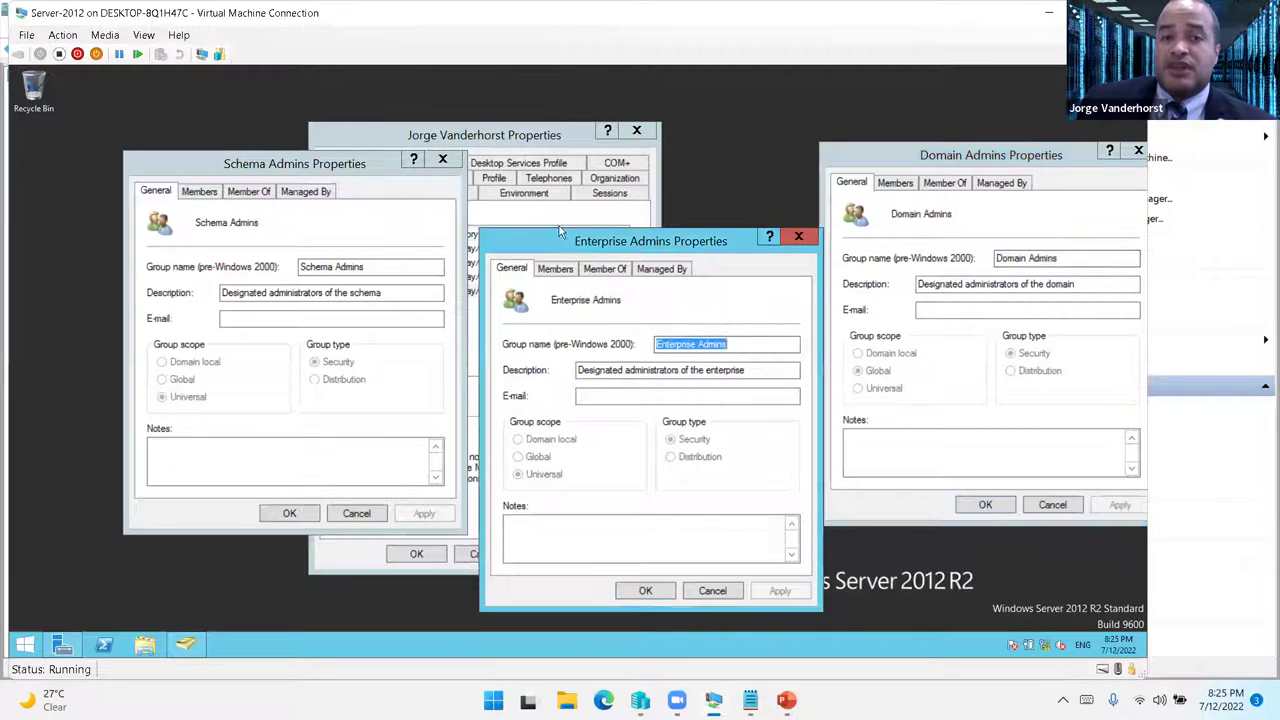
click(312, 163)
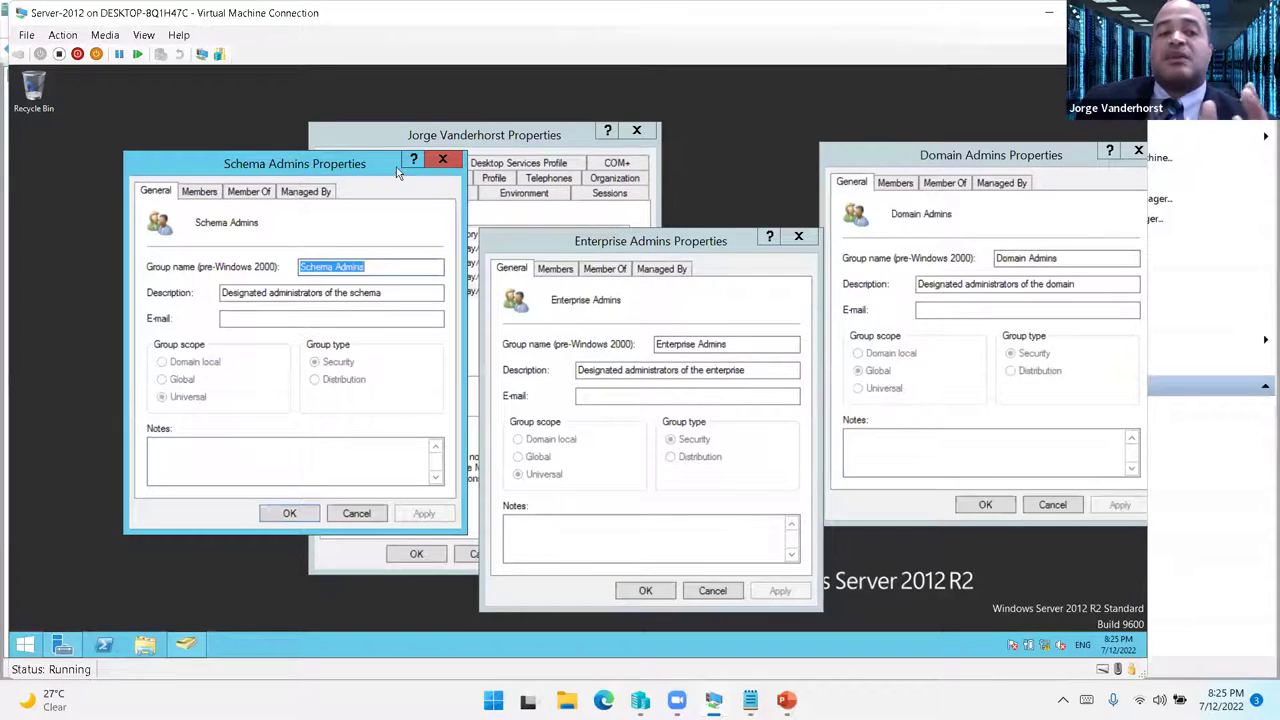
mouse_move(184, 652)
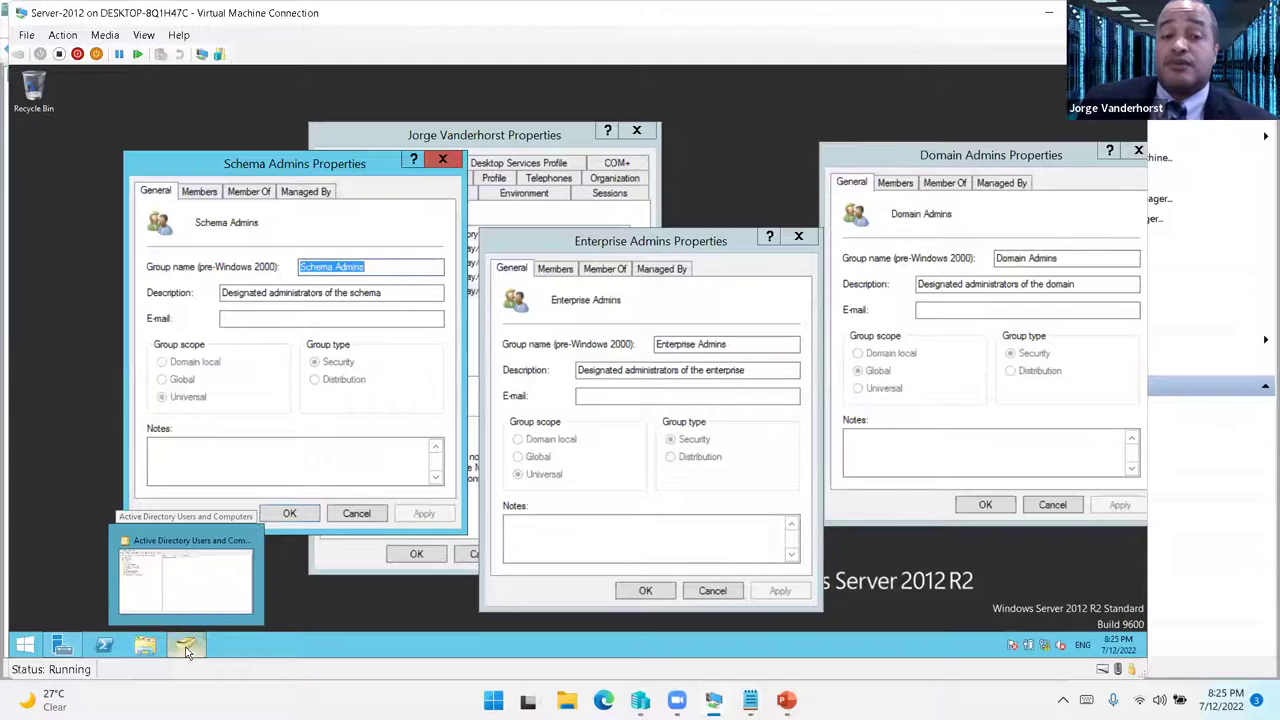
click(661, 244)
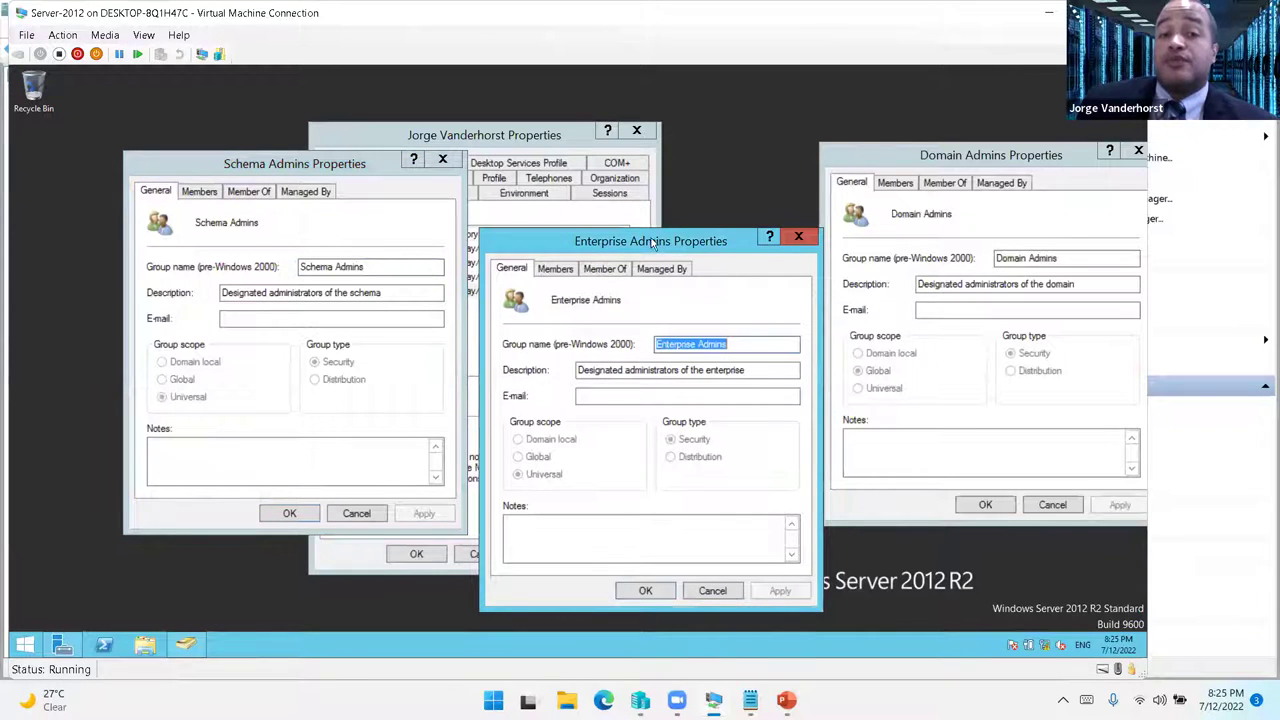
drag(598, 244, 338, 232)
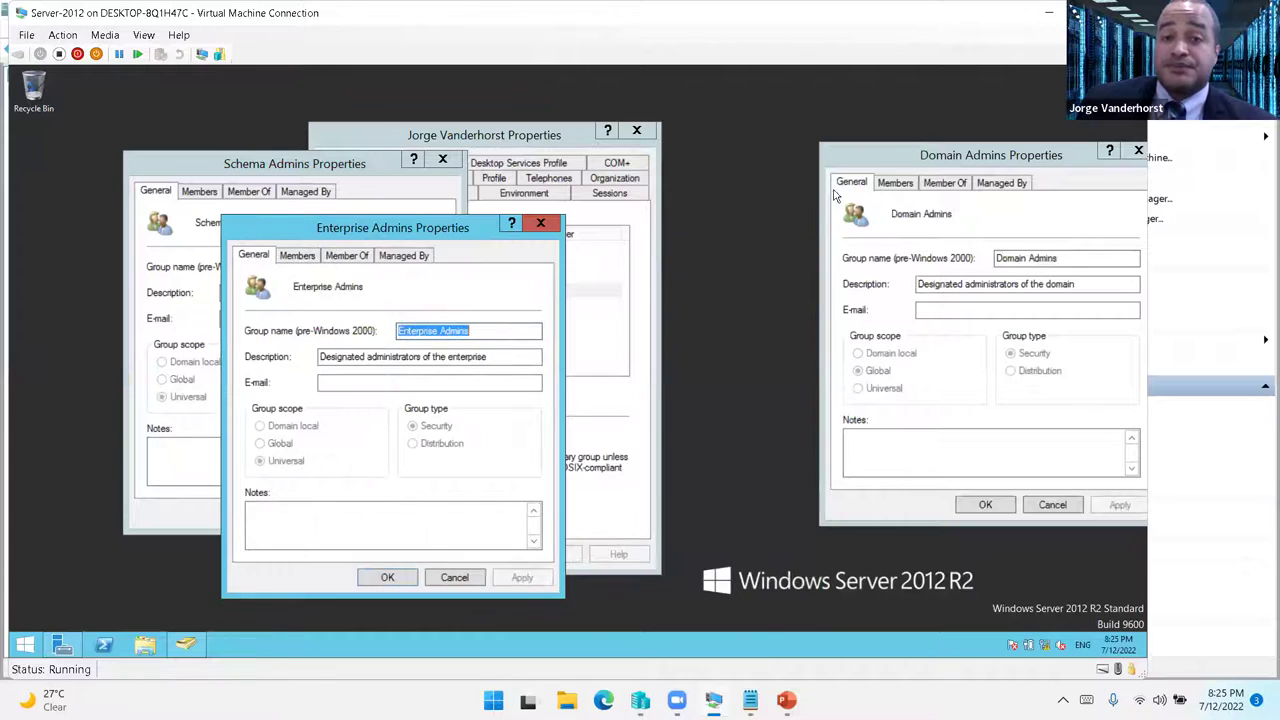
drag(895, 157, 759, 268)
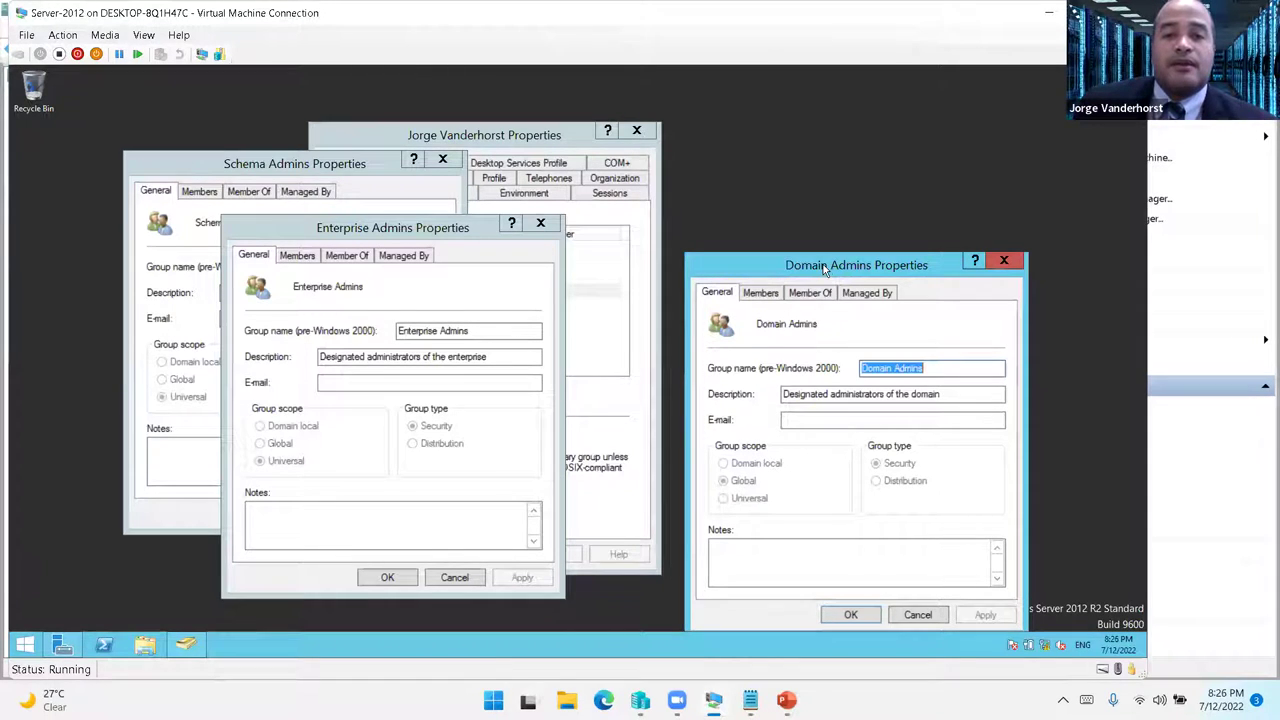
- Review the Members lists of the Enterprise Admins and Domain Admins groups
drag(825, 268, 826, 262)
click(400, 236)
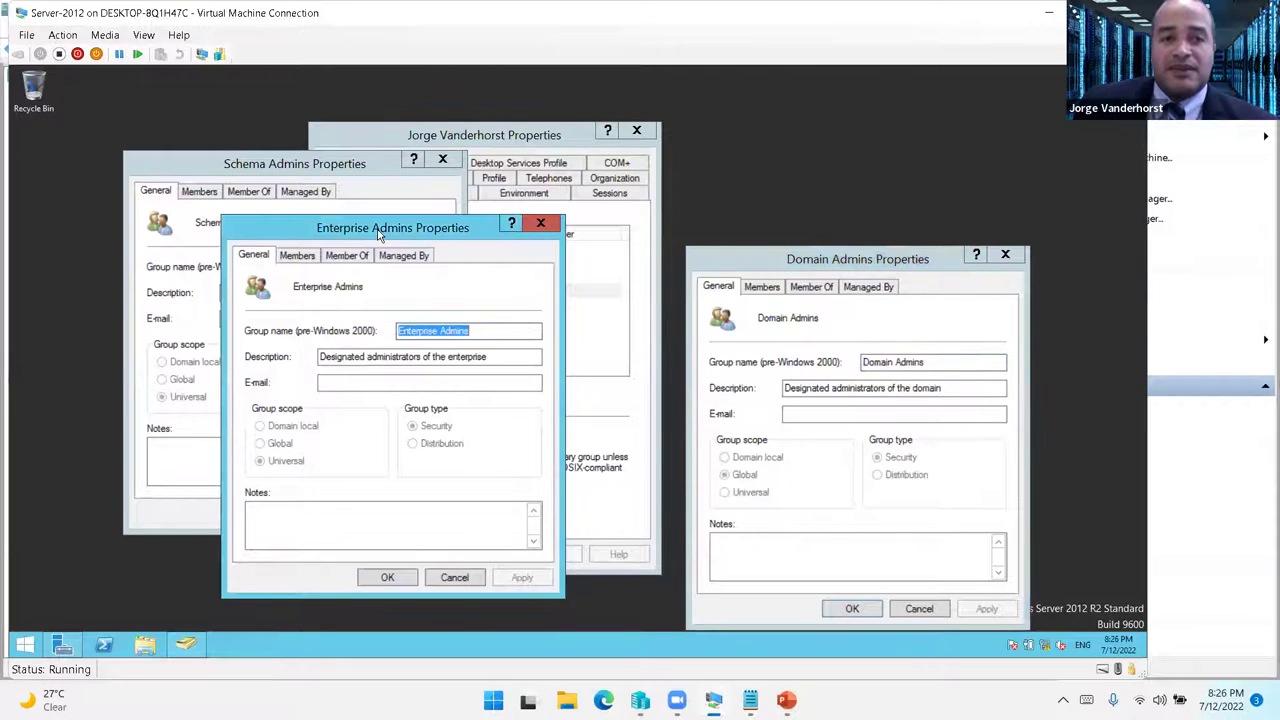
click(297, 255)
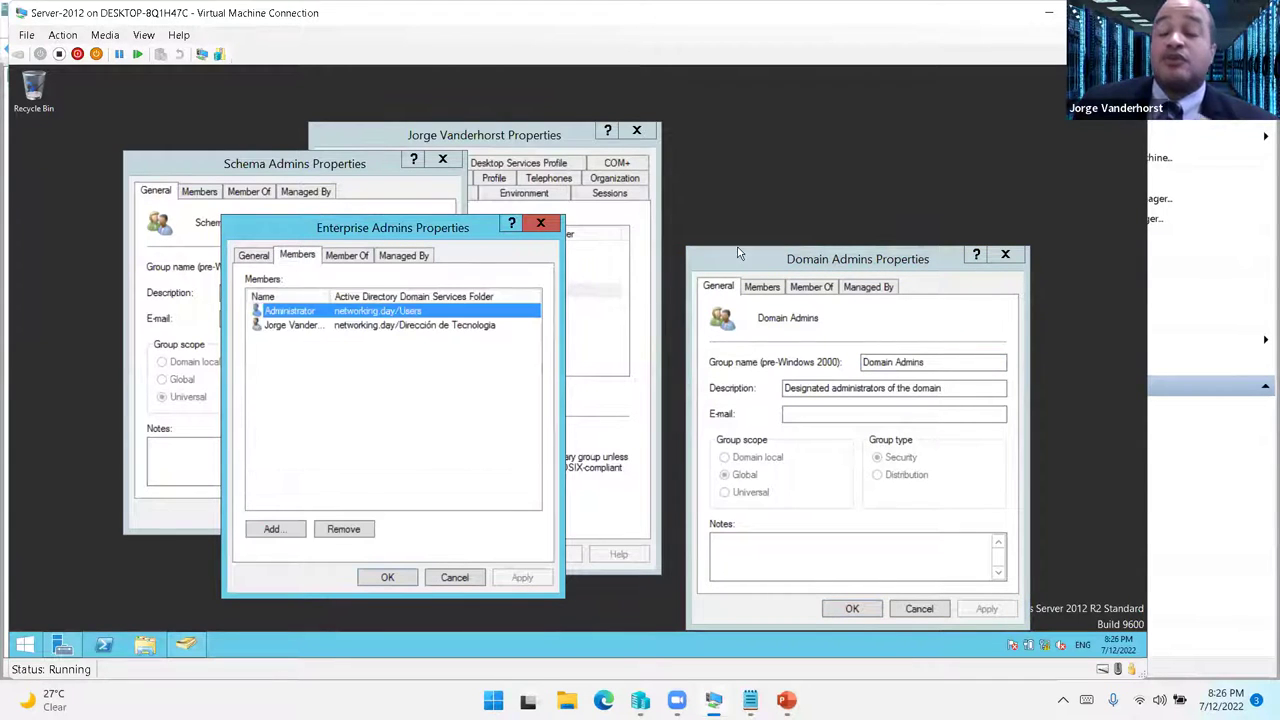
click(837, 262)
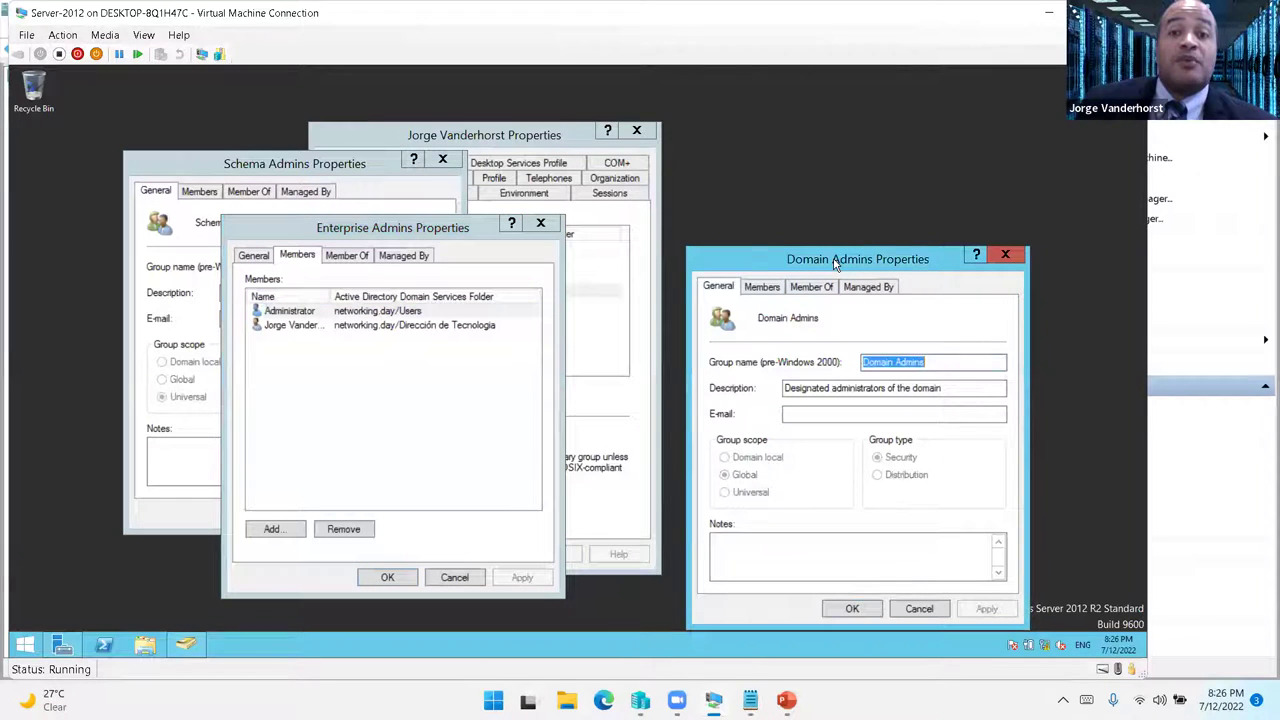
click(762, 287)
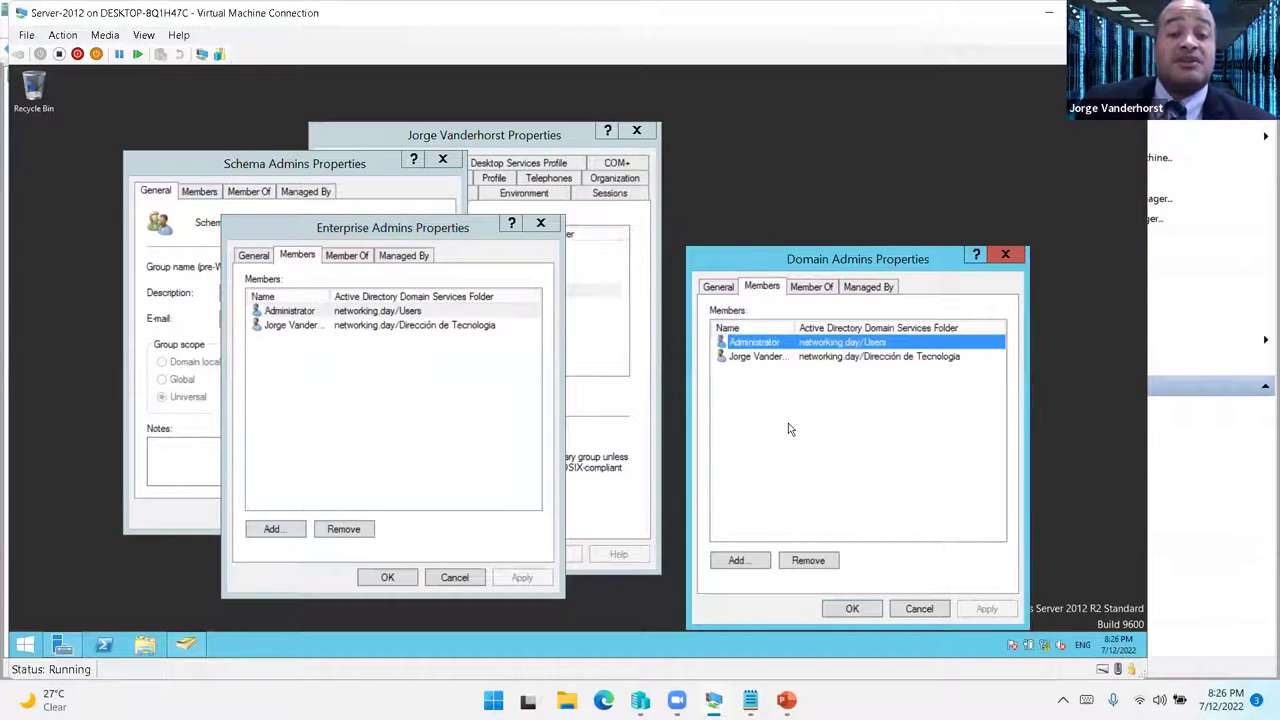
click(330, 186)
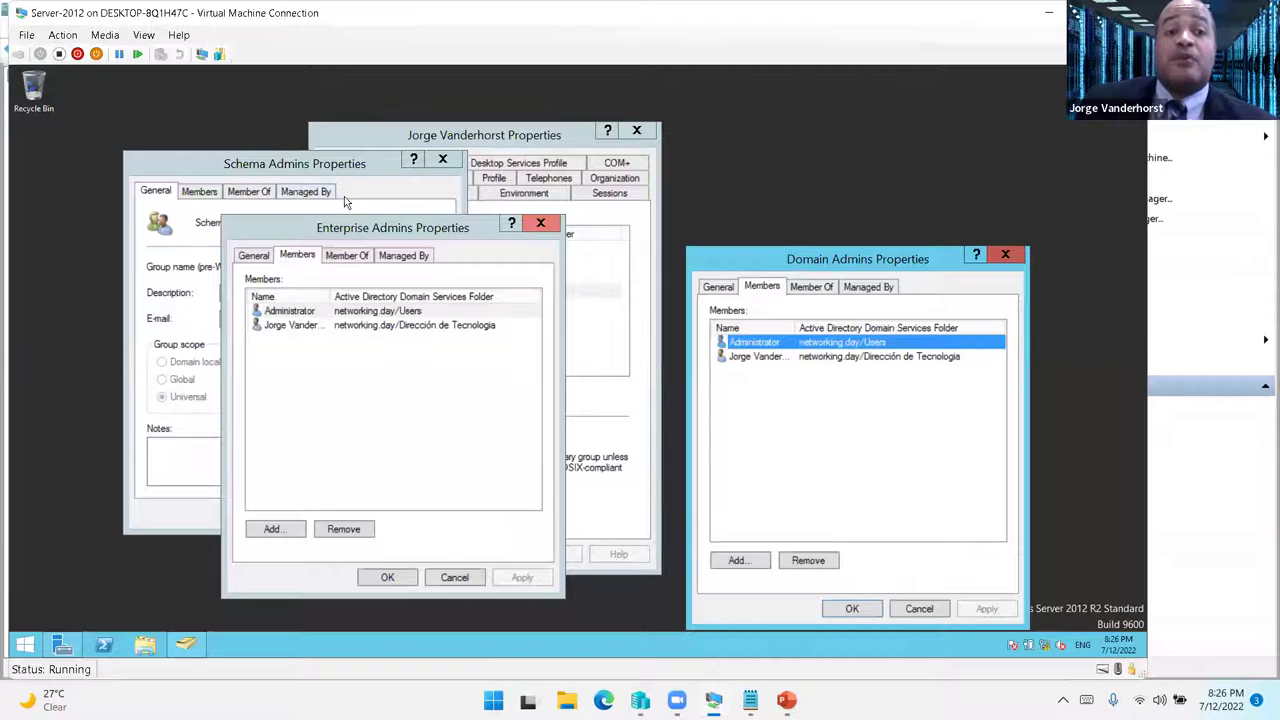
click(350, 230)
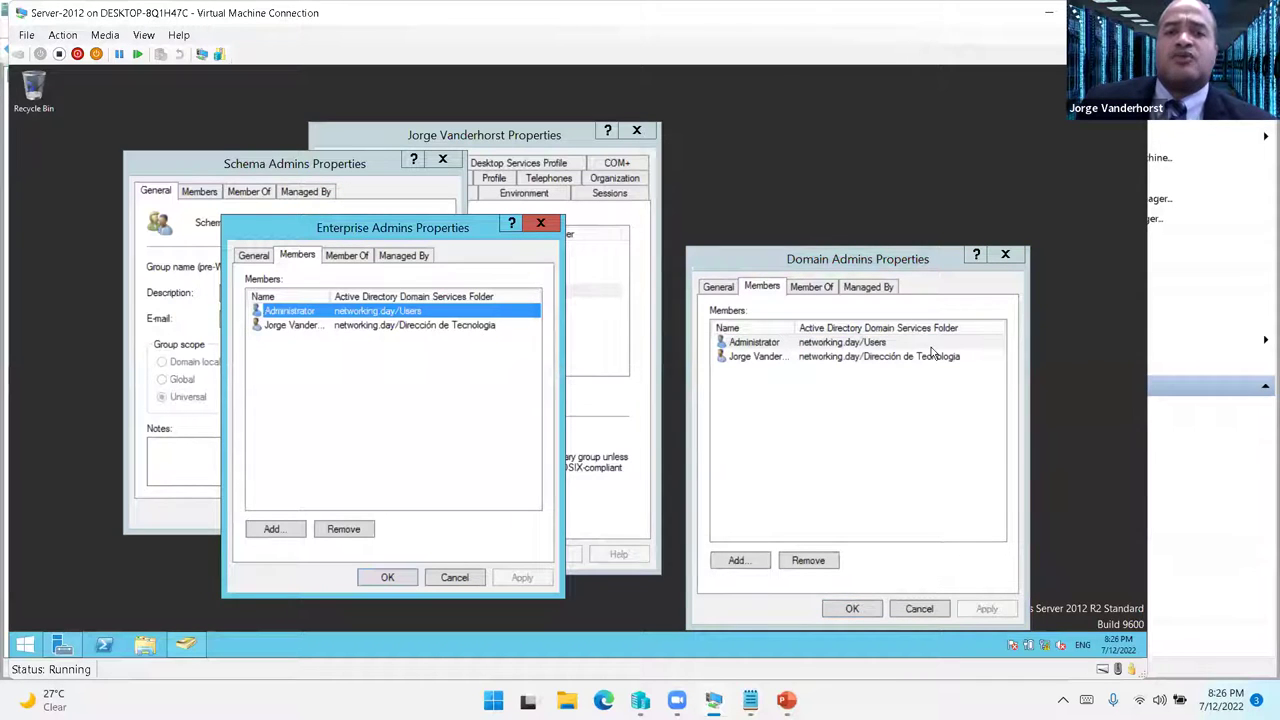
drag(401, 228, 437, 226)
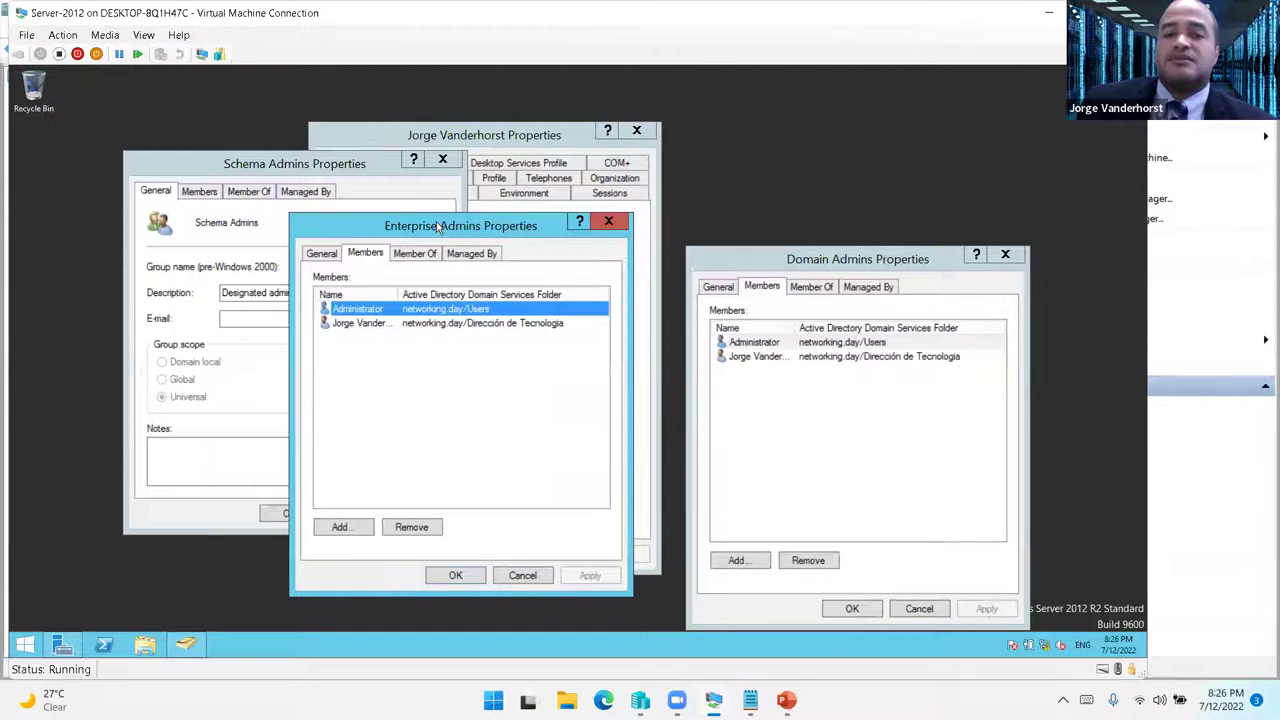
- Cancel the Enterprise Admins, Schema Admins, user and Domain Admins property windows
click(522, 575)
click(372, 513)
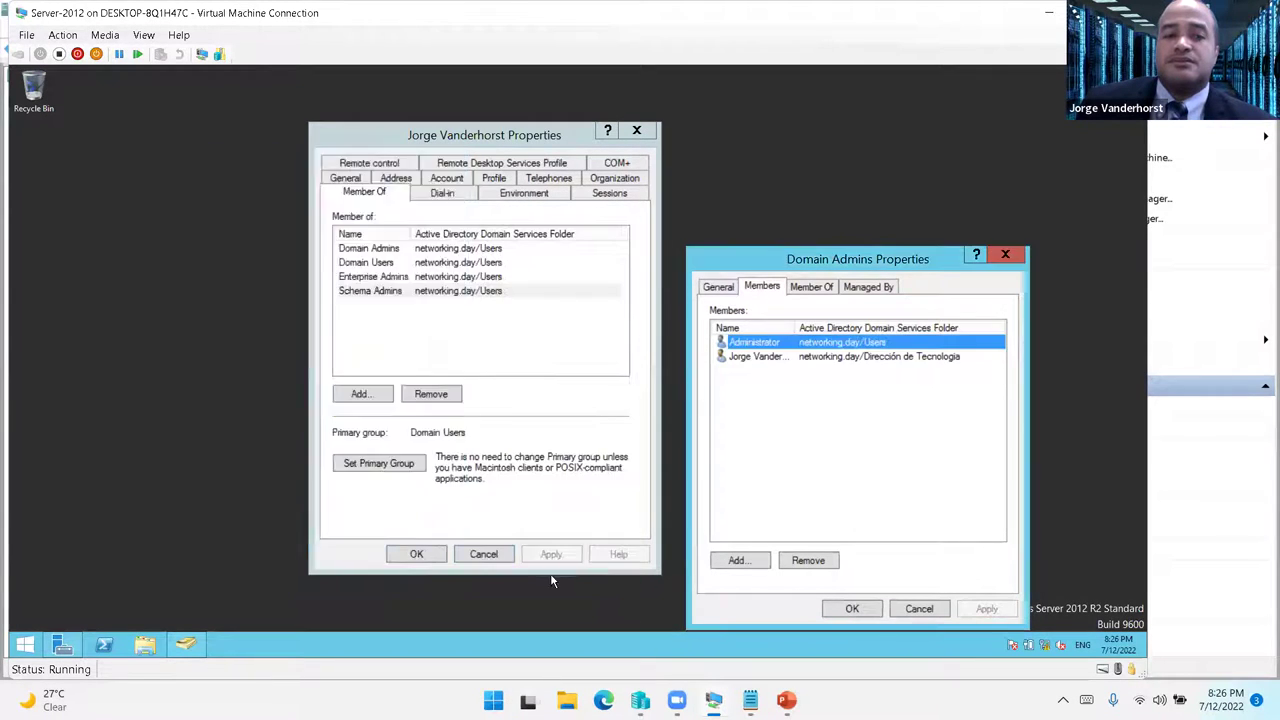
click(484, 554)
click(905, 609)
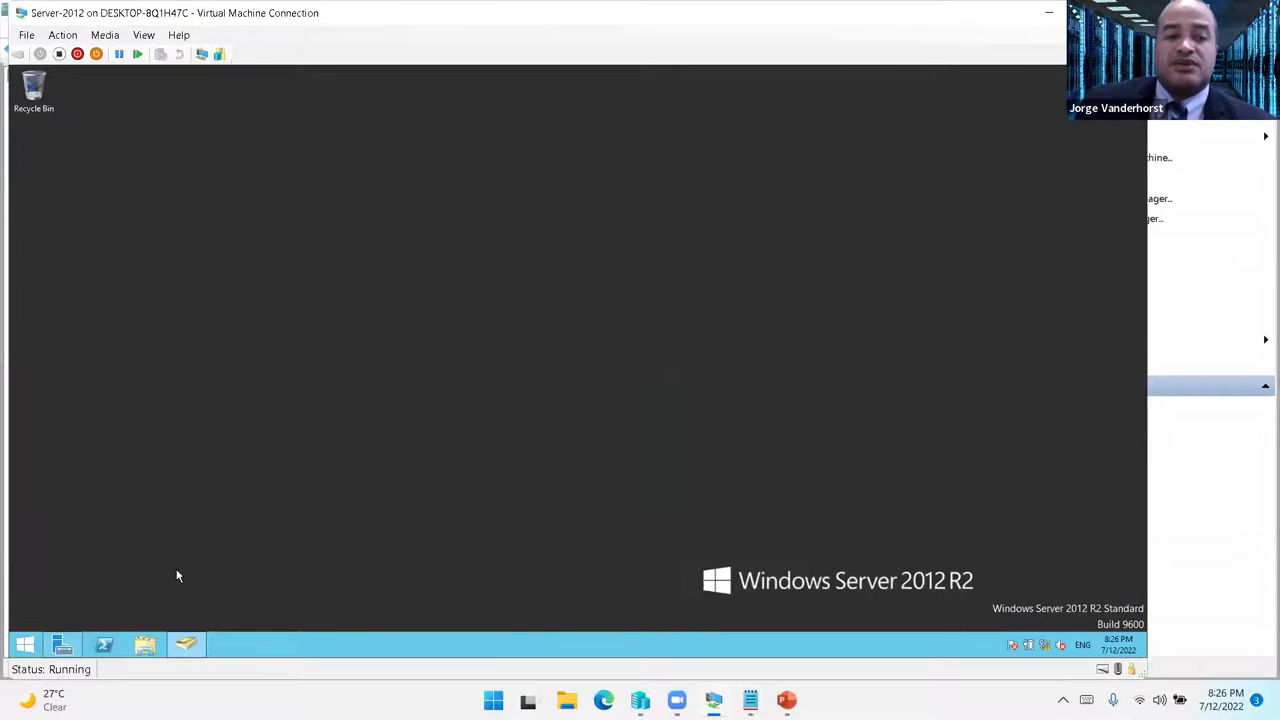
- Sign out of the server and send Ctrl+Alt+Delete to reach the sign-in screen
right_click(27, 640)
mouse_move(143, 609)
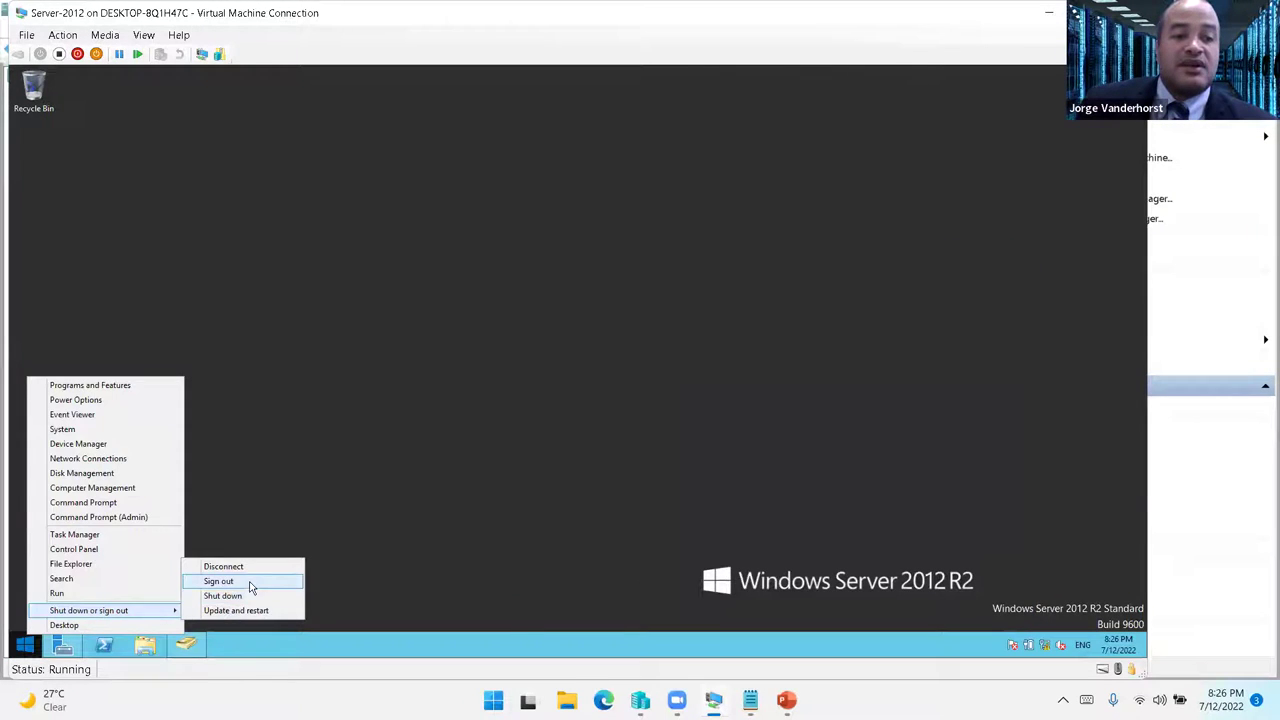
click(256, 585)
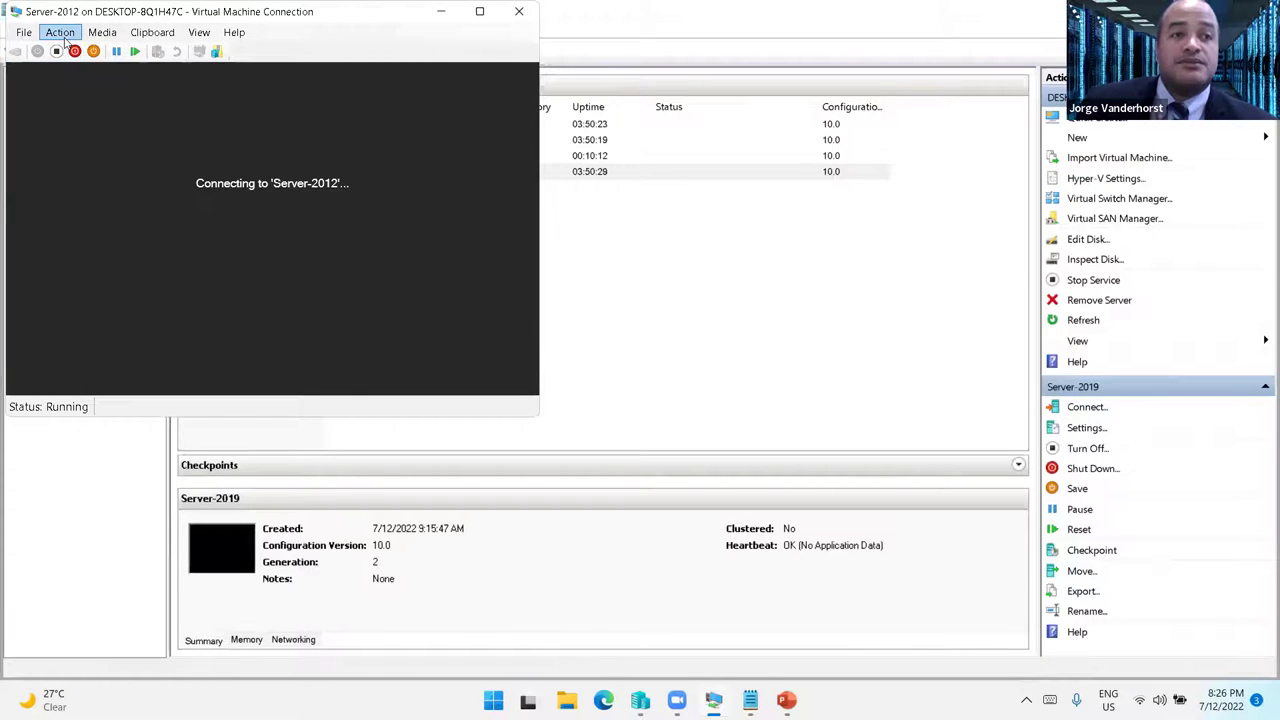
click(62, 34)
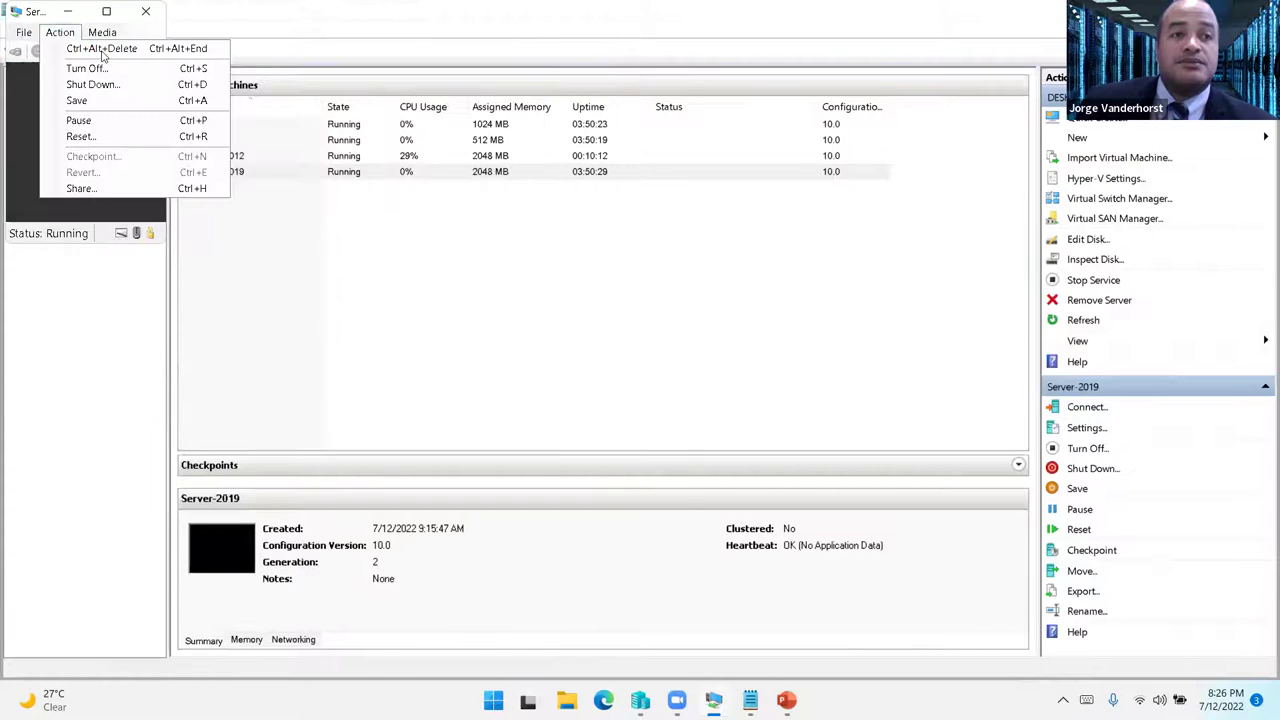
click(101, 49)
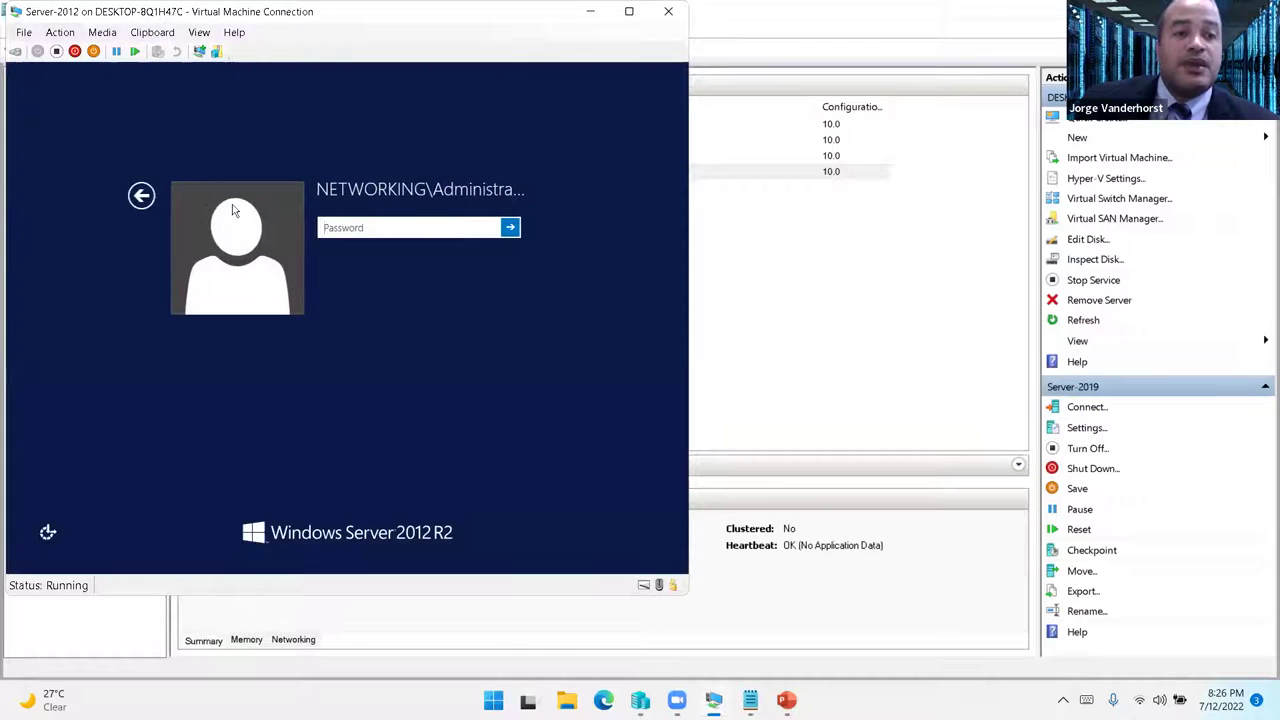
- Sign in as Other user with the new technology user's logon name and password
click(140, 194)
click(420, 289)
key(Tab)
text(****)
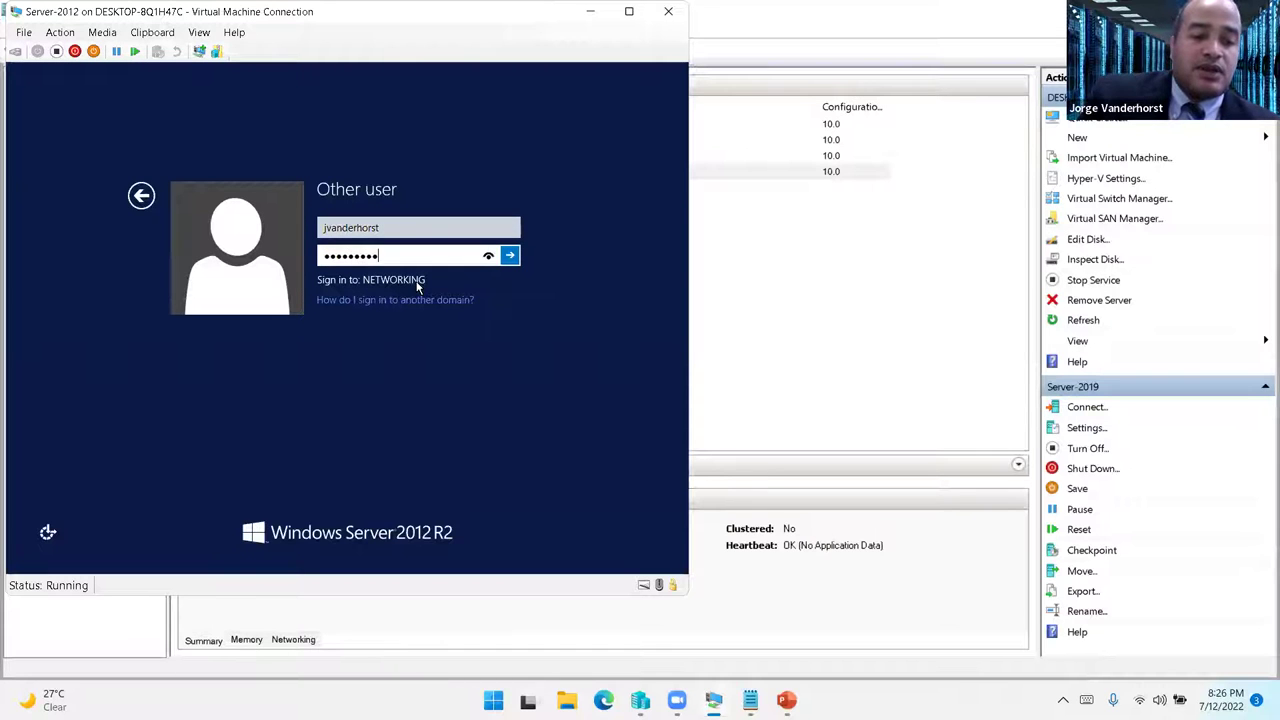
key(Return)
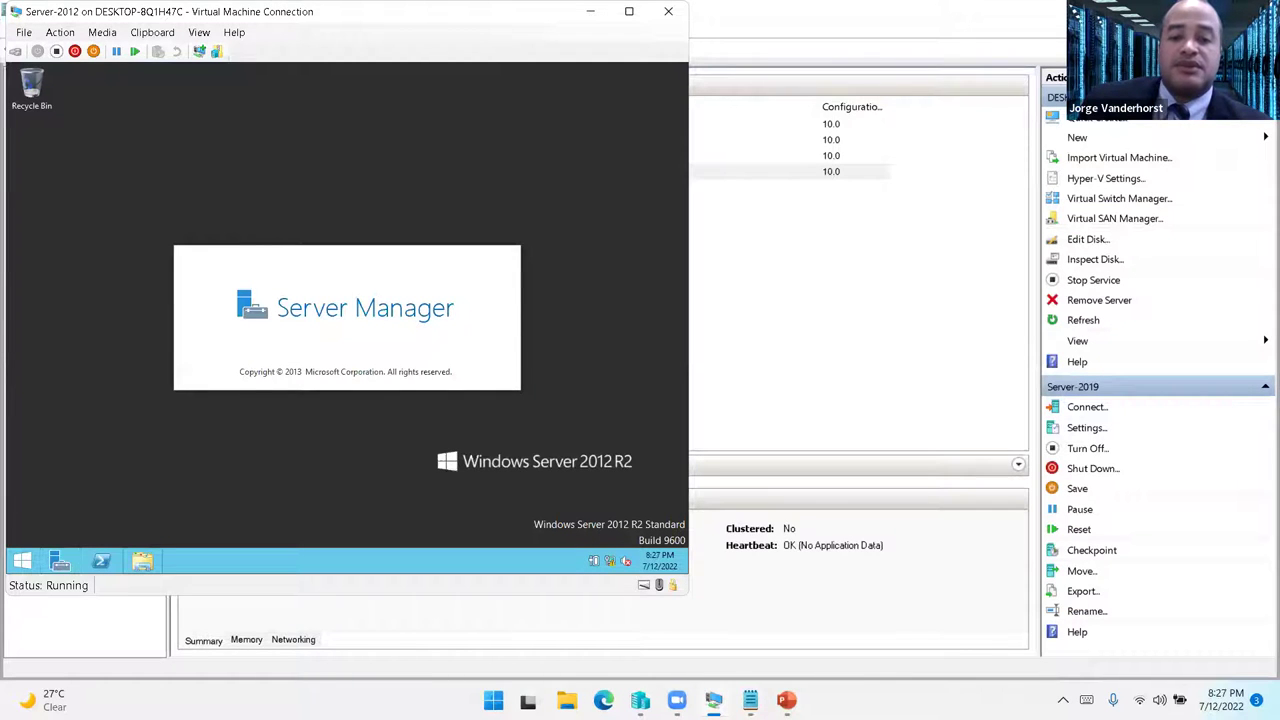
- Show the Laboratorio slide, then return to the Server-2012 VM window
mouse_move(786, 700)
click(826, 655)
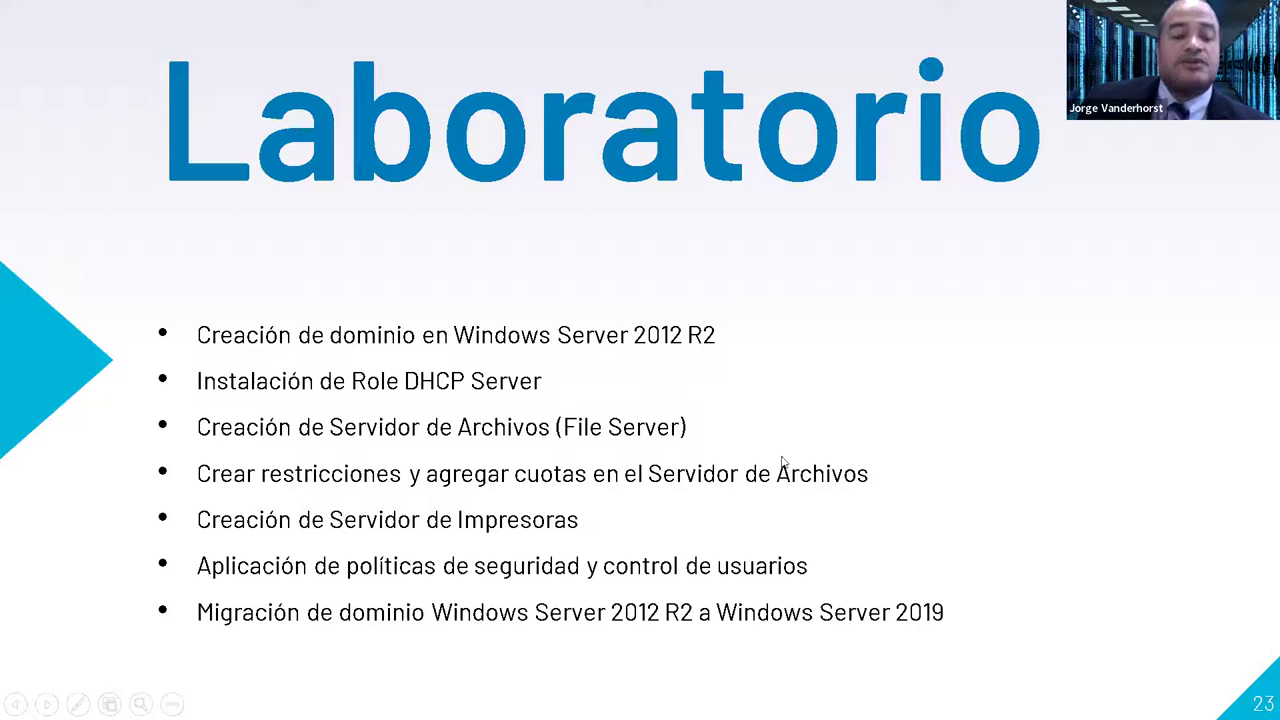
key(alt+Tab)
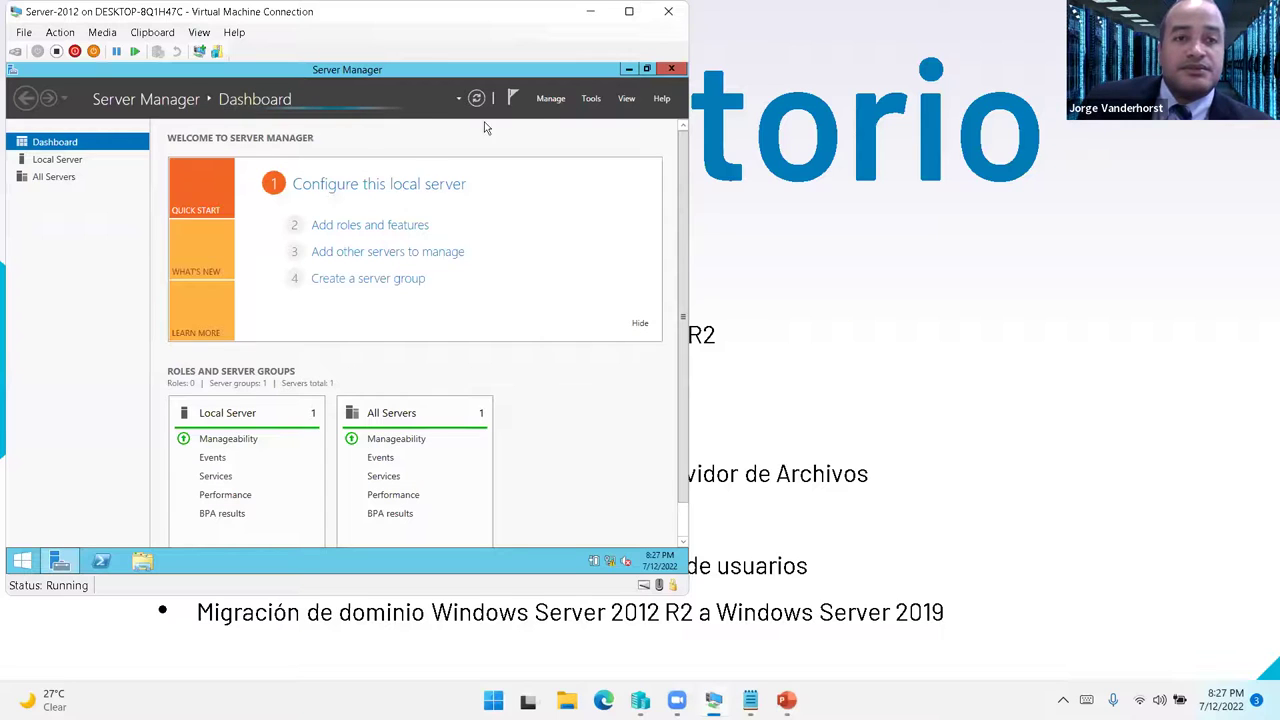
- Show the VM full screen and start Add Roles and Features targeting Win2012.networking.day
double_click(158, 12)
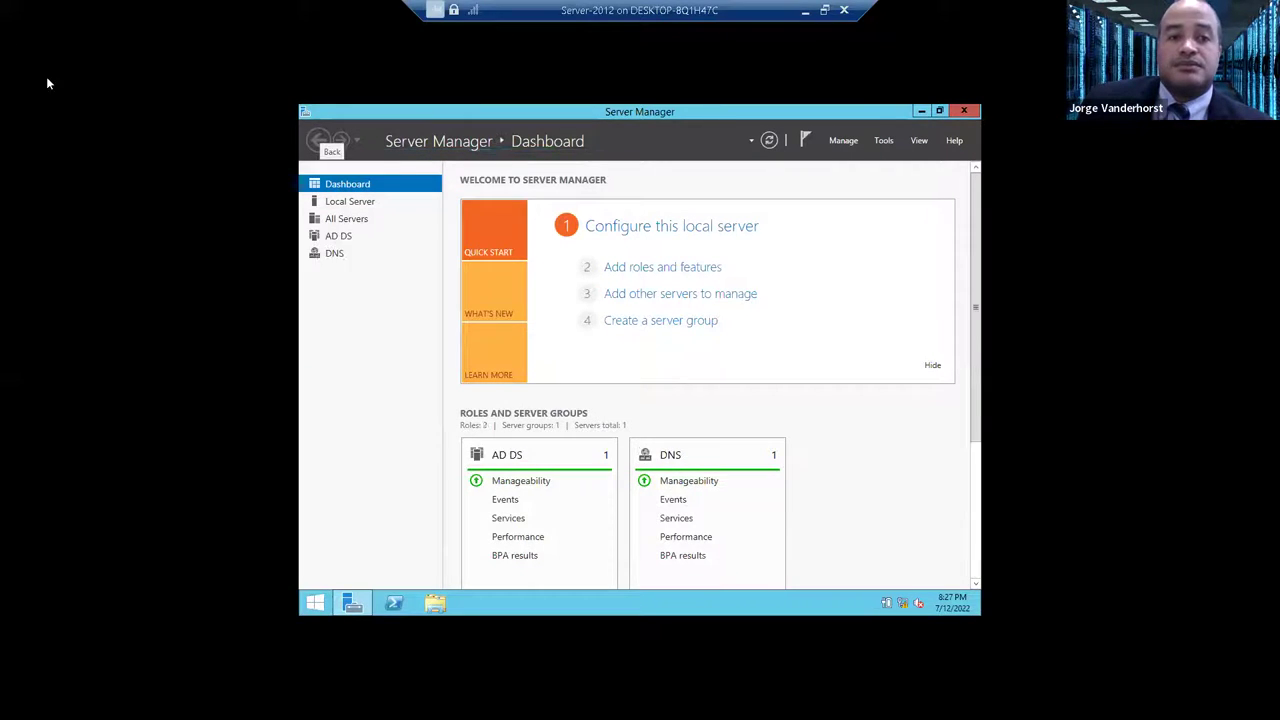
click(656, 266)
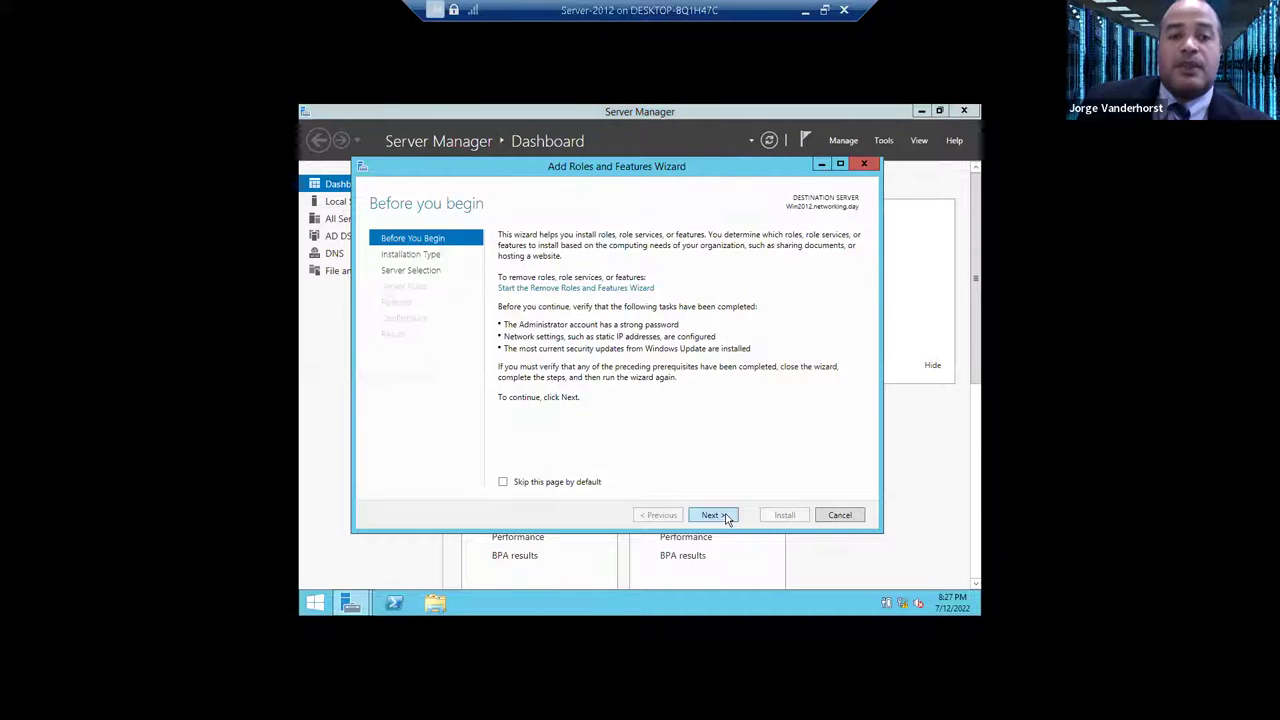
click(726, 517)
click(726, 517)
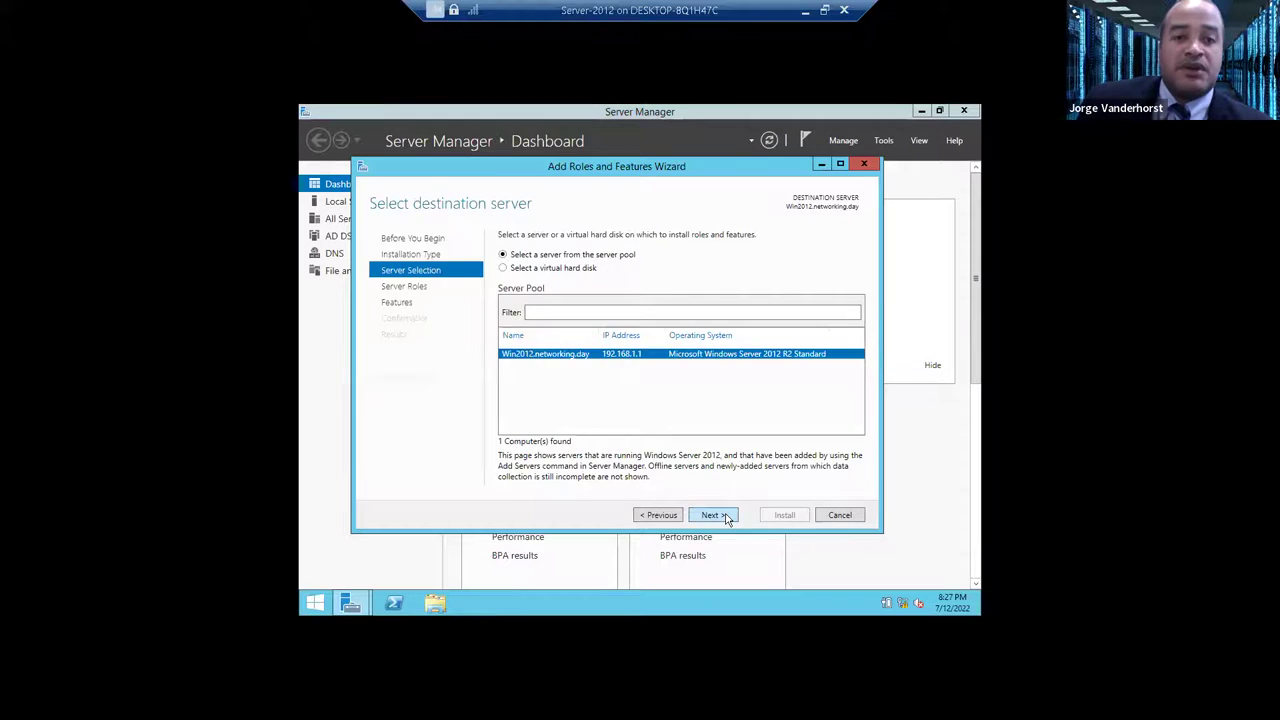
click(726, 517)
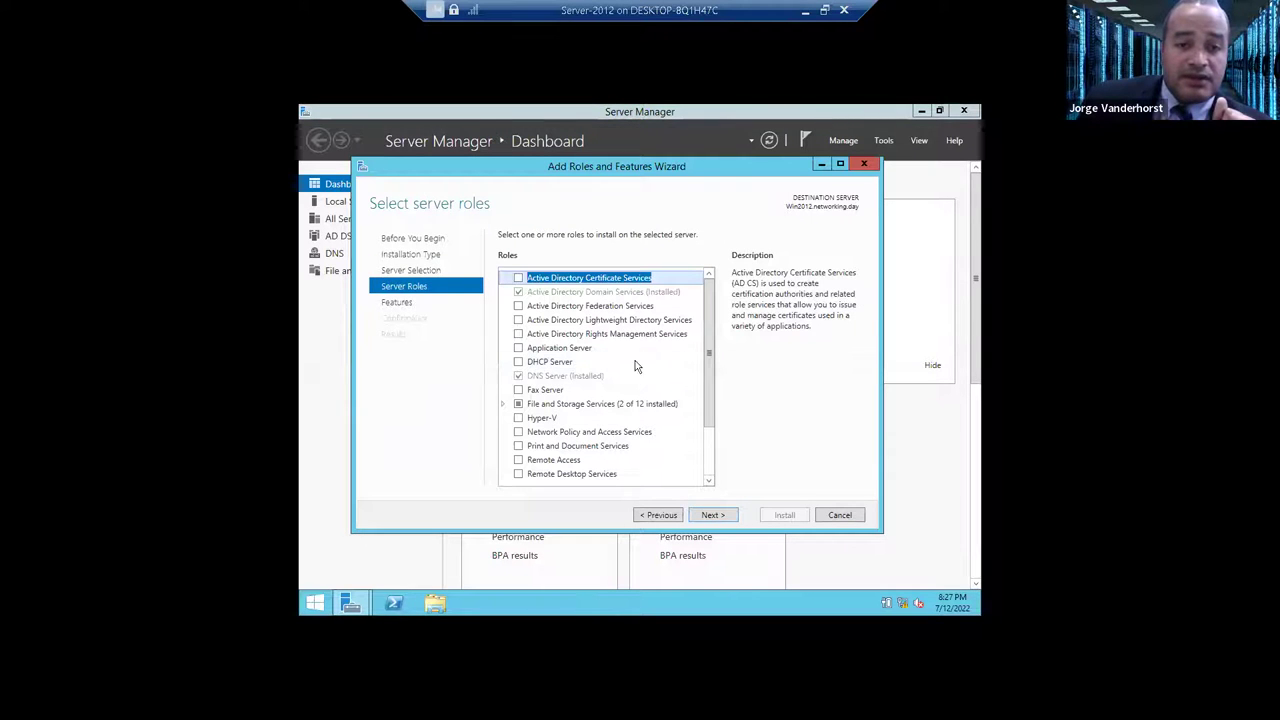
- Select the DHCP Server role with its required features and install it
click(519, 365)
click(657, 454)
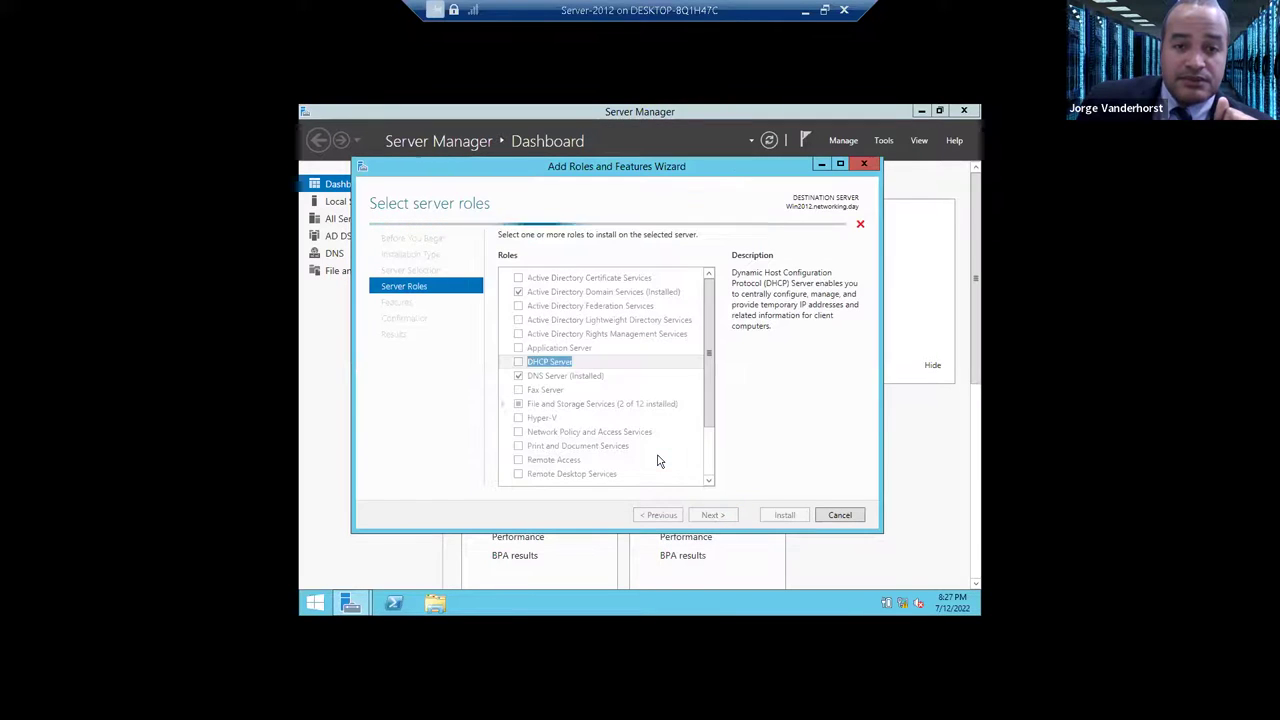
click(724, 518)
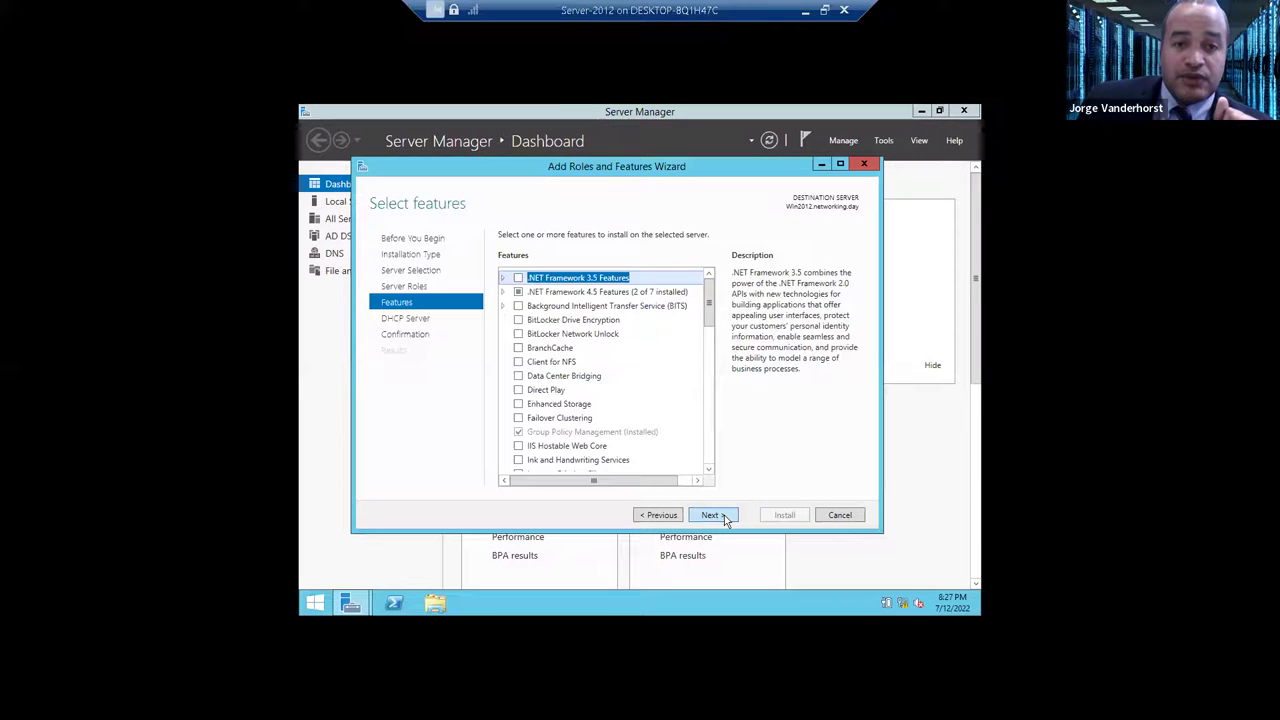
click(709, 515)
click(709, 515)
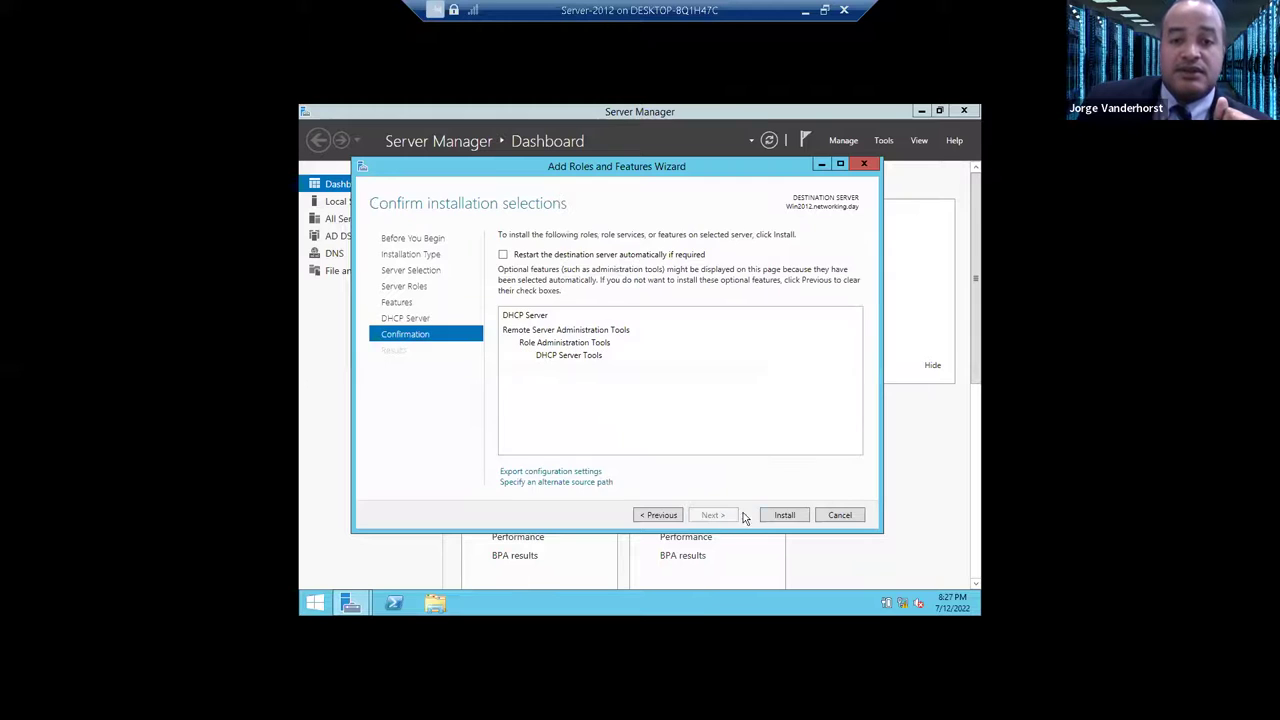
click(786, 515)
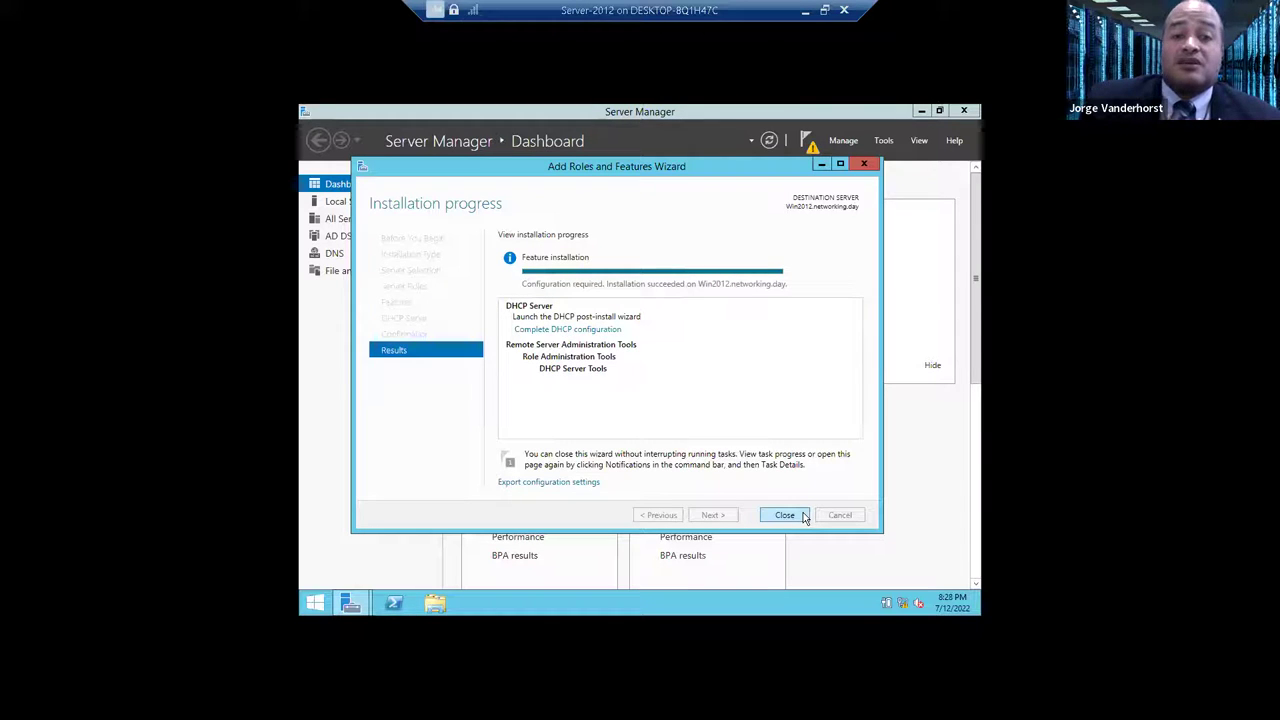
- Complete the DHCP post-install configuration to create the DHCP security groups and authorize the server
click(804, 516)
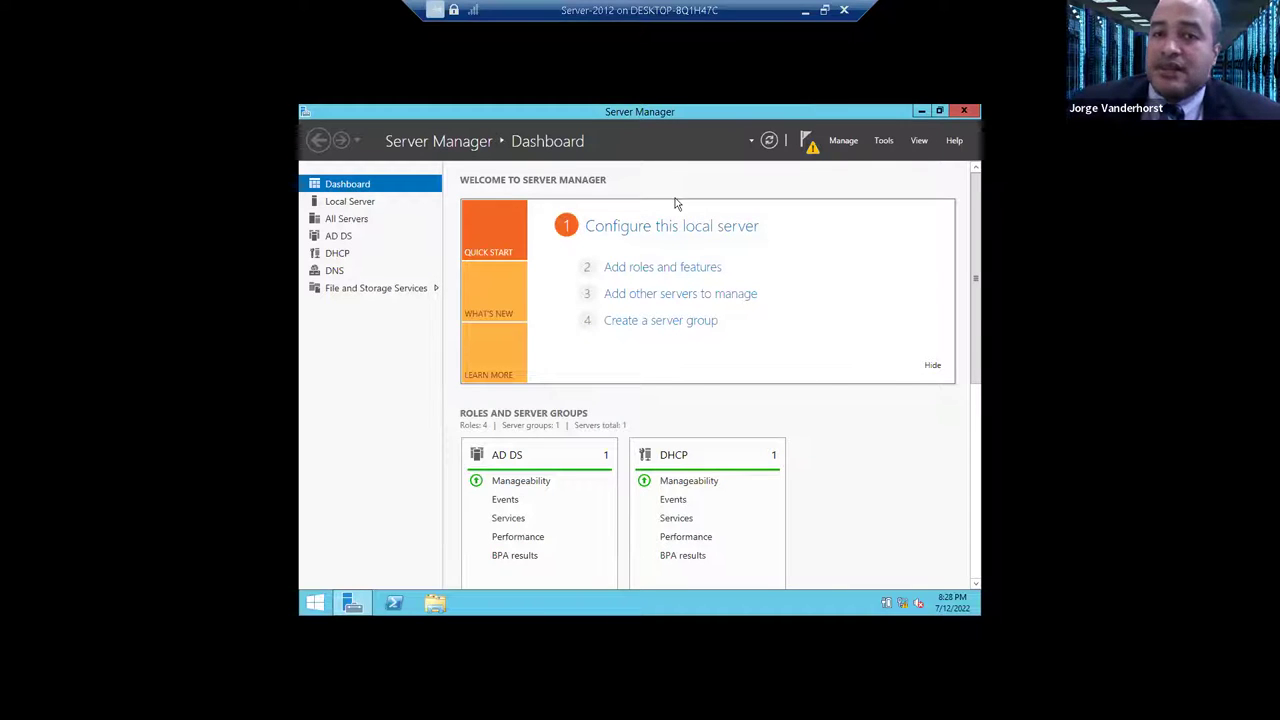
click(809, 144)
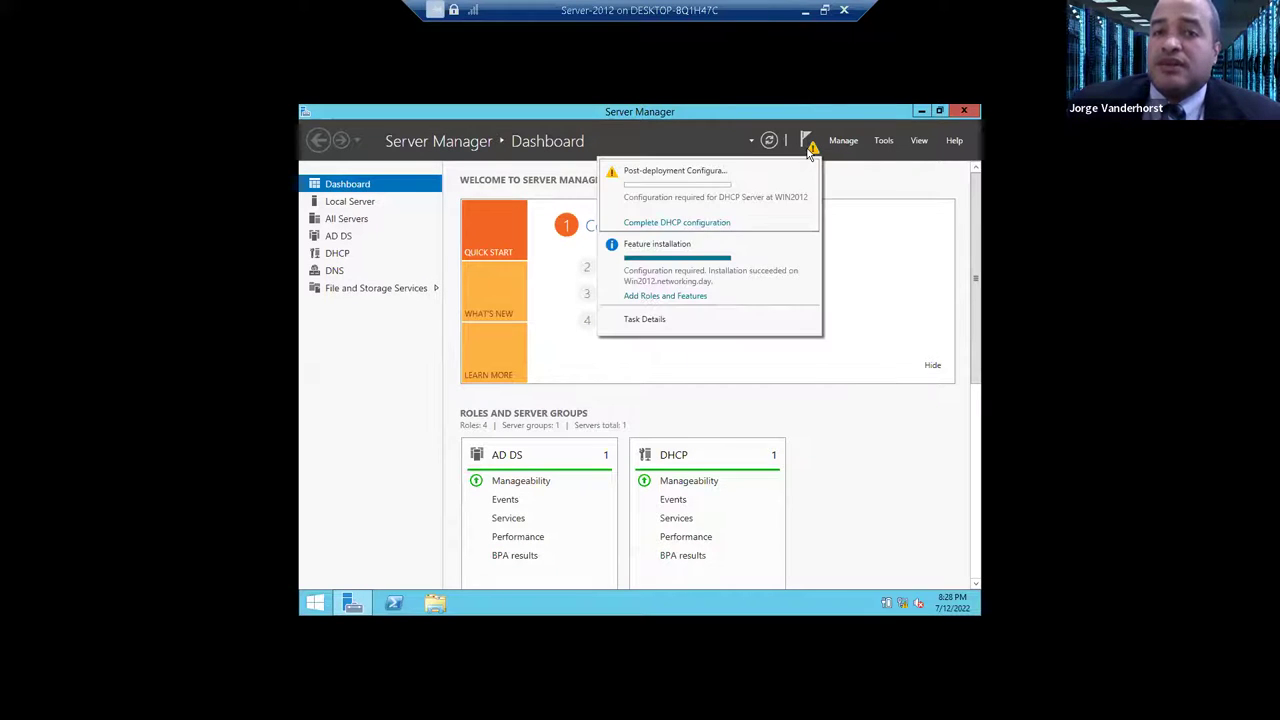
click(704, 224)
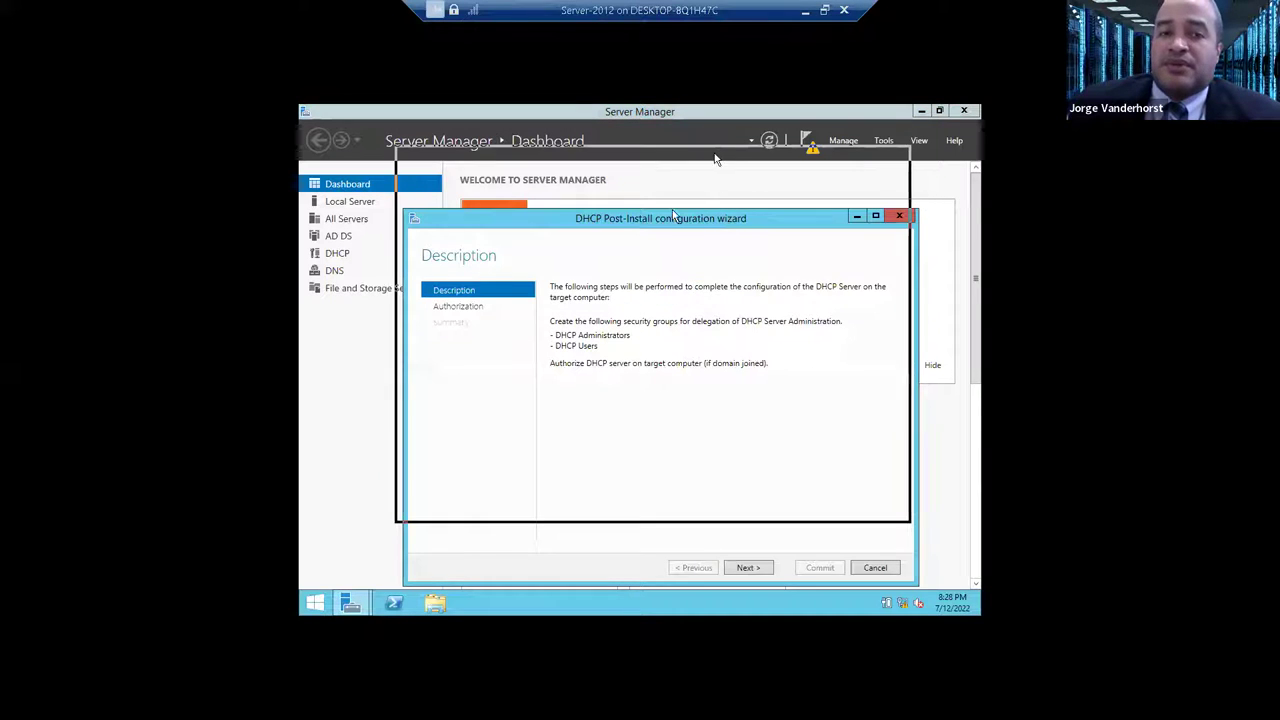
drag(632, 155, 610, 157)
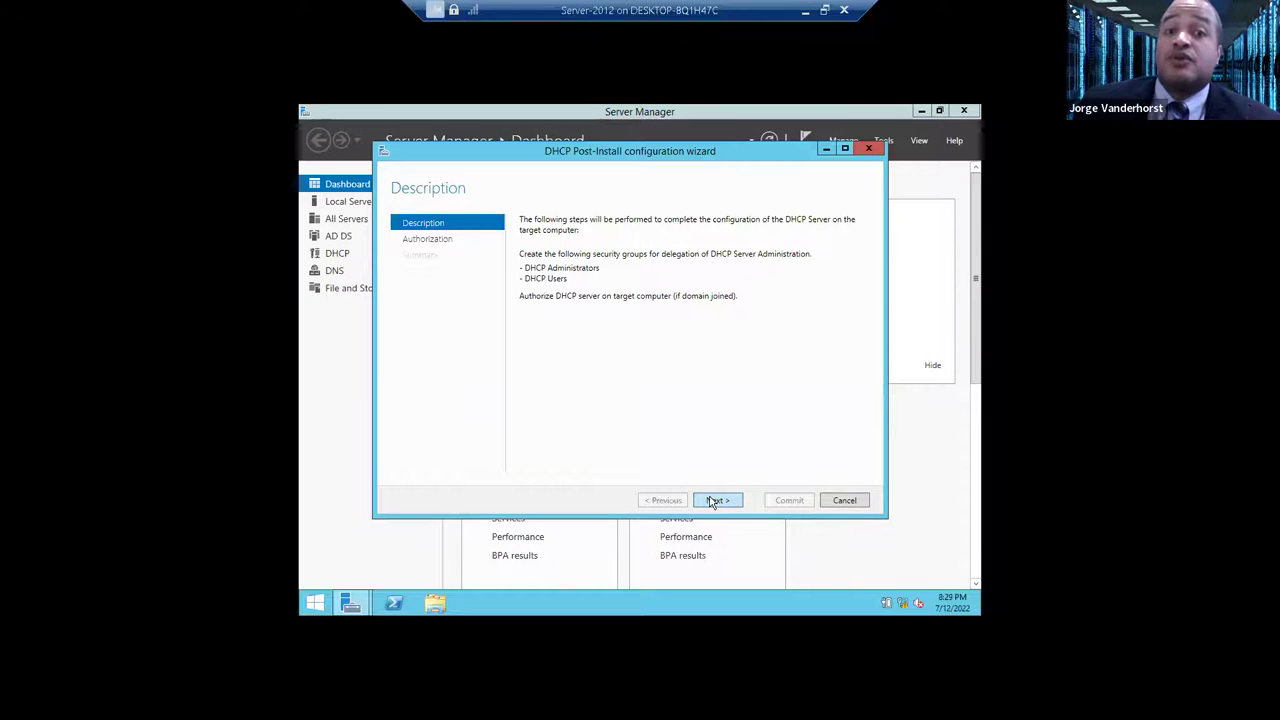
click(712, 502)
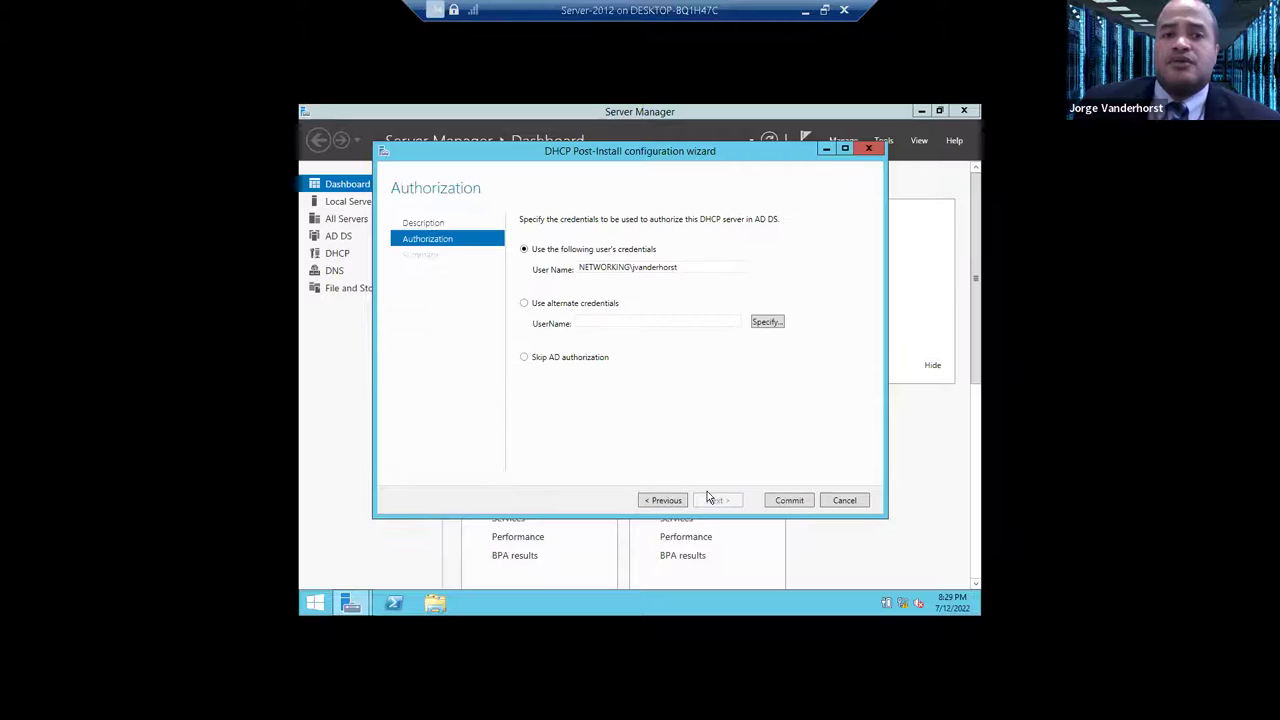
click(790, 501)
click(790, 501)
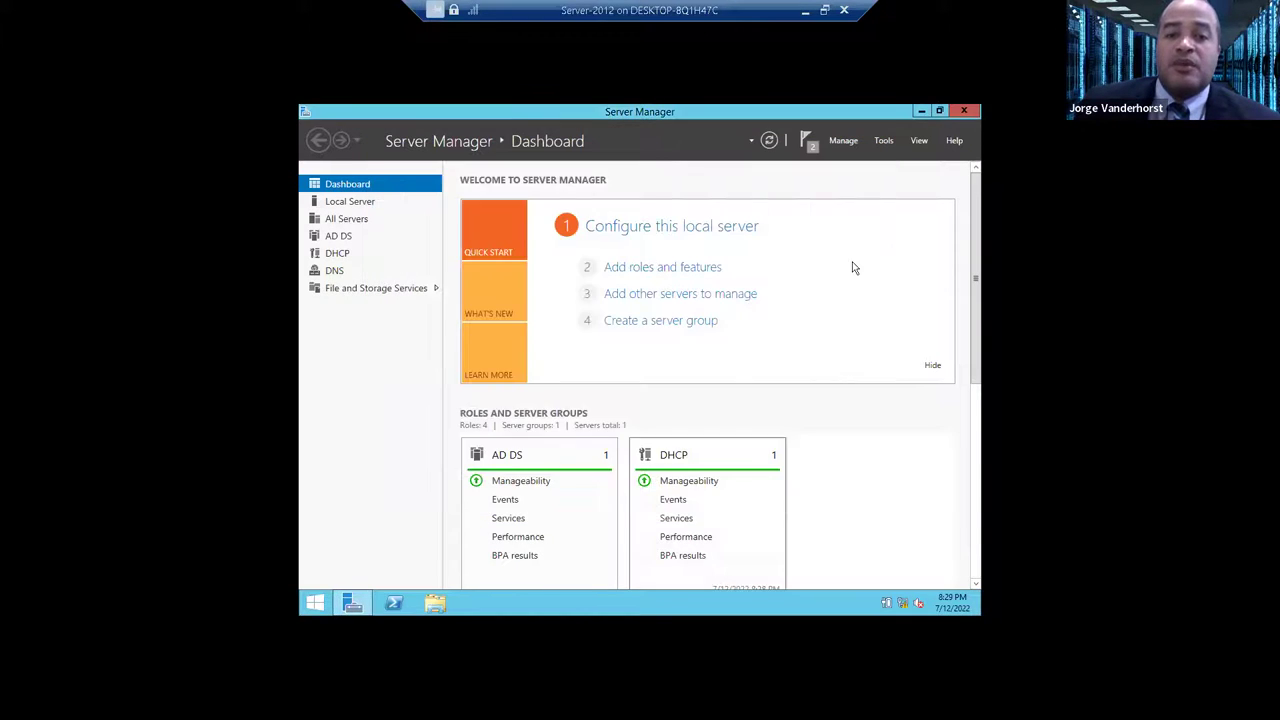
click(879, 141)
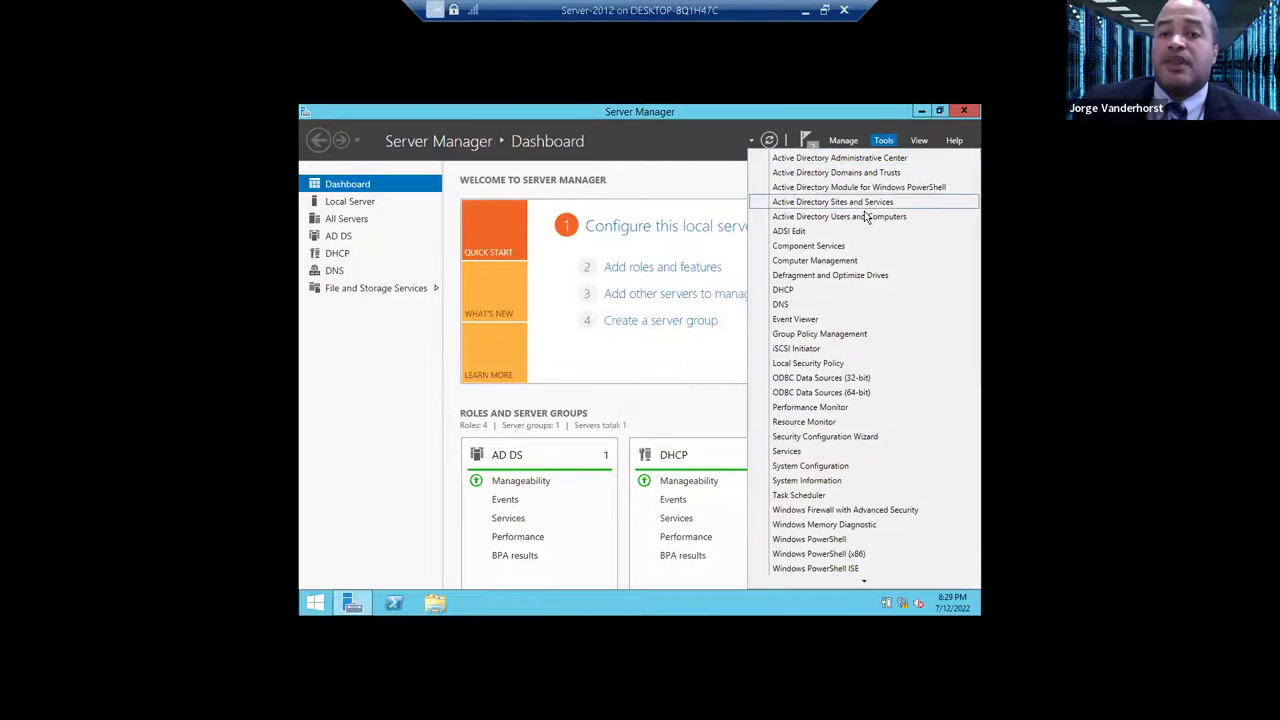
- Open the DHCP console maximized and expand the win2012.networking.day server node
click(826, 290)
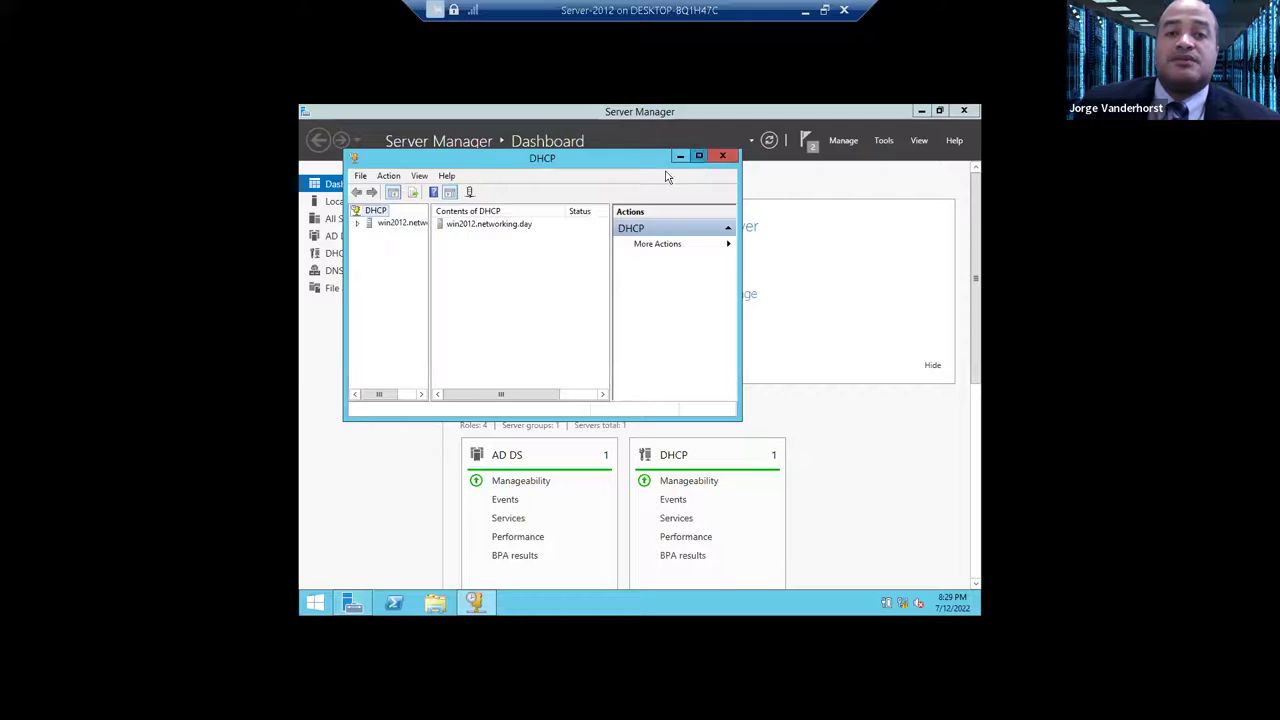
click(699, 155)
drag(379, 191, 497, 185)
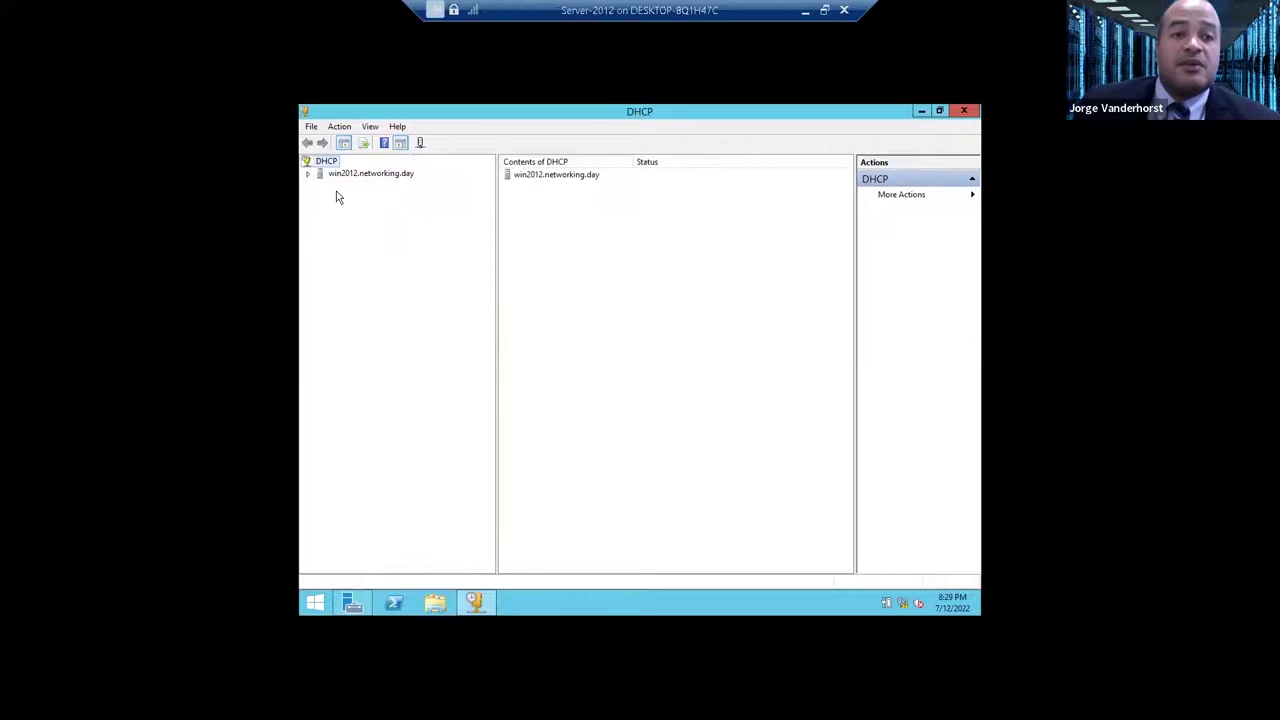
double_click(332, 176)
click(308, 174)
click(308, 174)
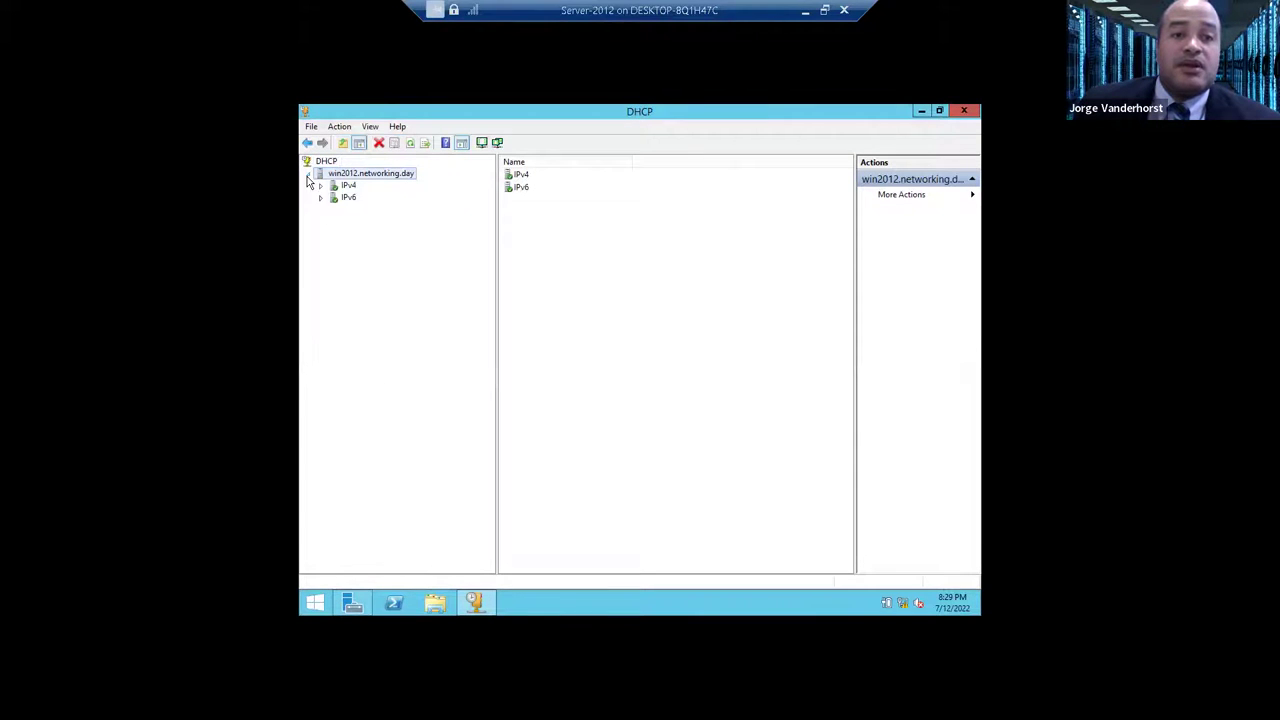
double_click(349, 197)
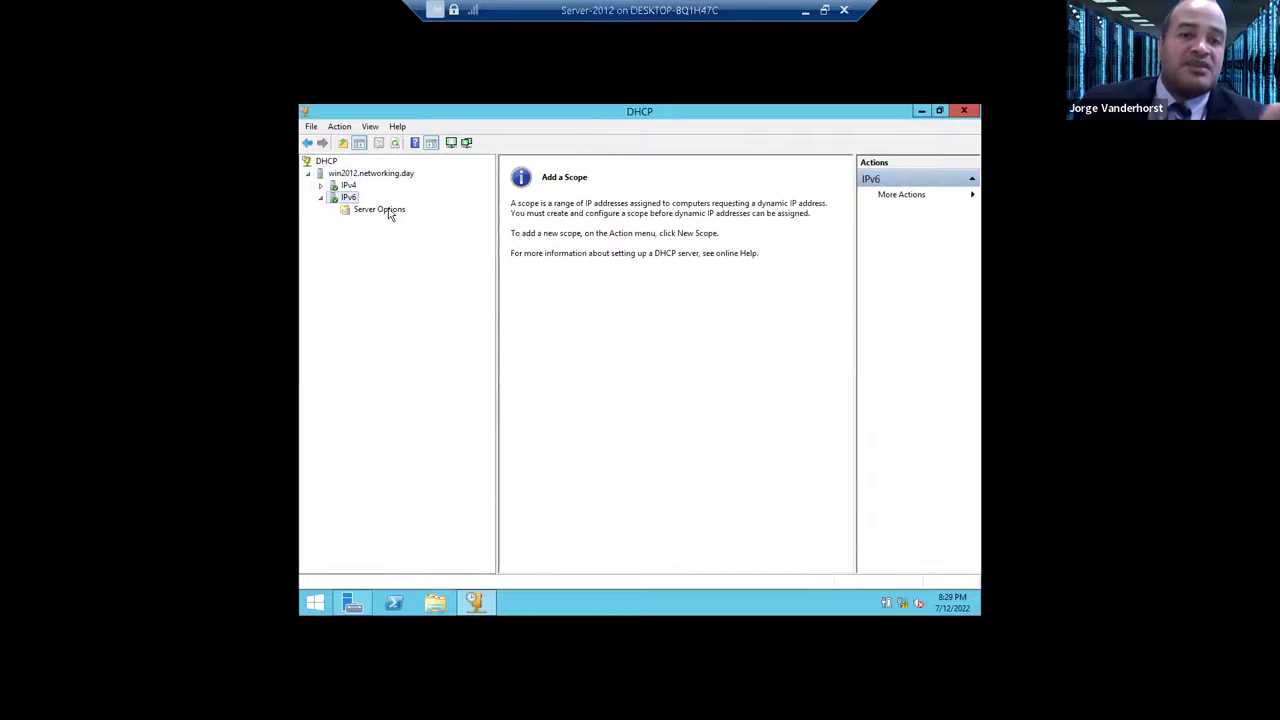
- Expand the IPv4 node and launch New Scope from its context menu
double_click(346, 187)
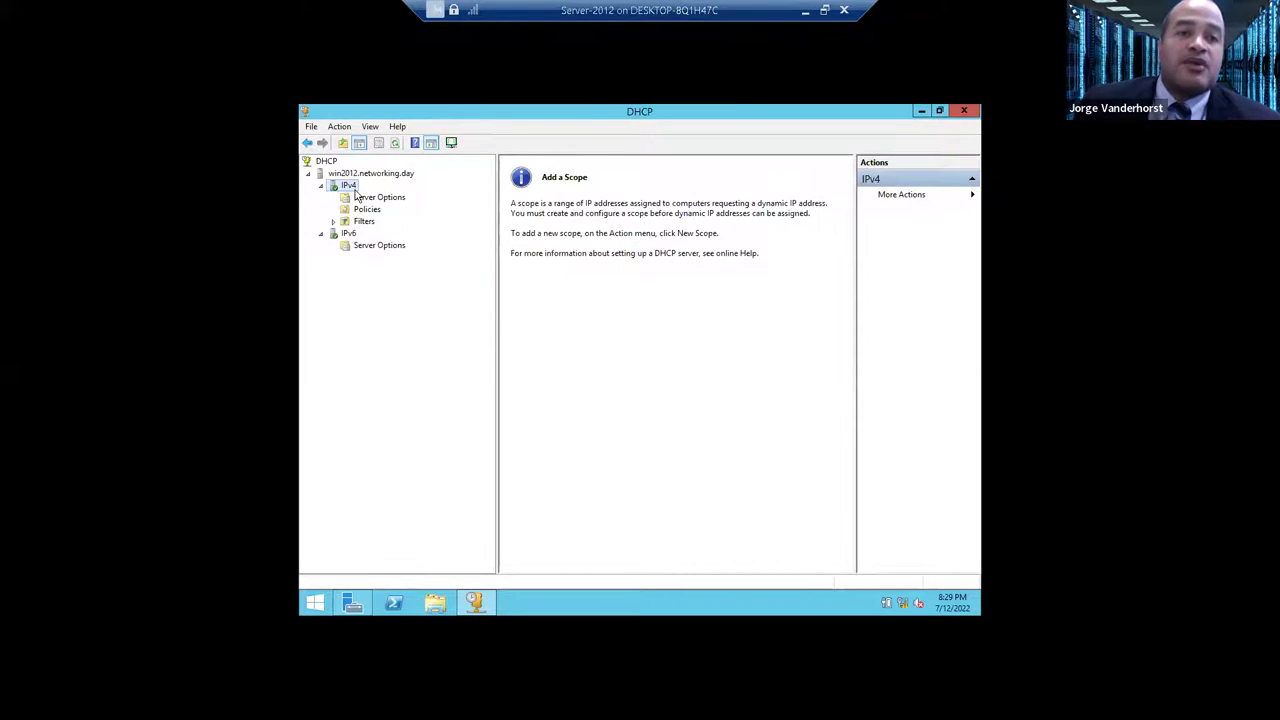
click(373, 199)
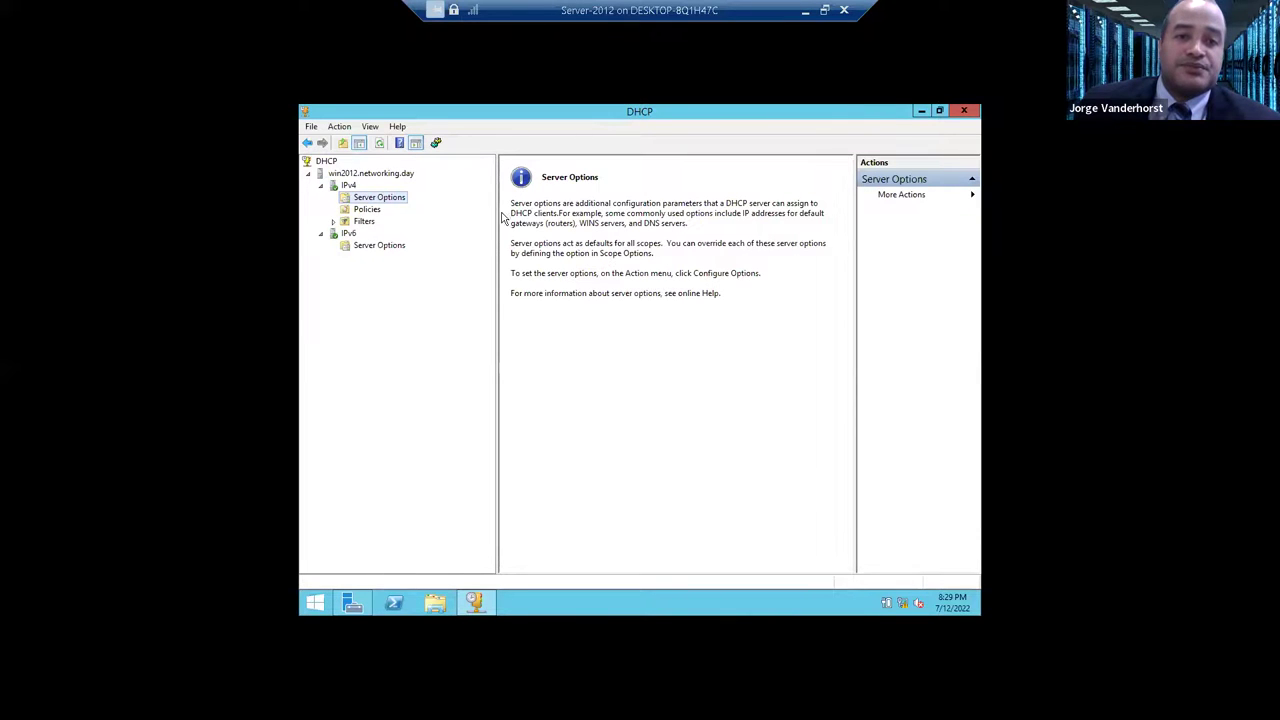
click(349, 187)
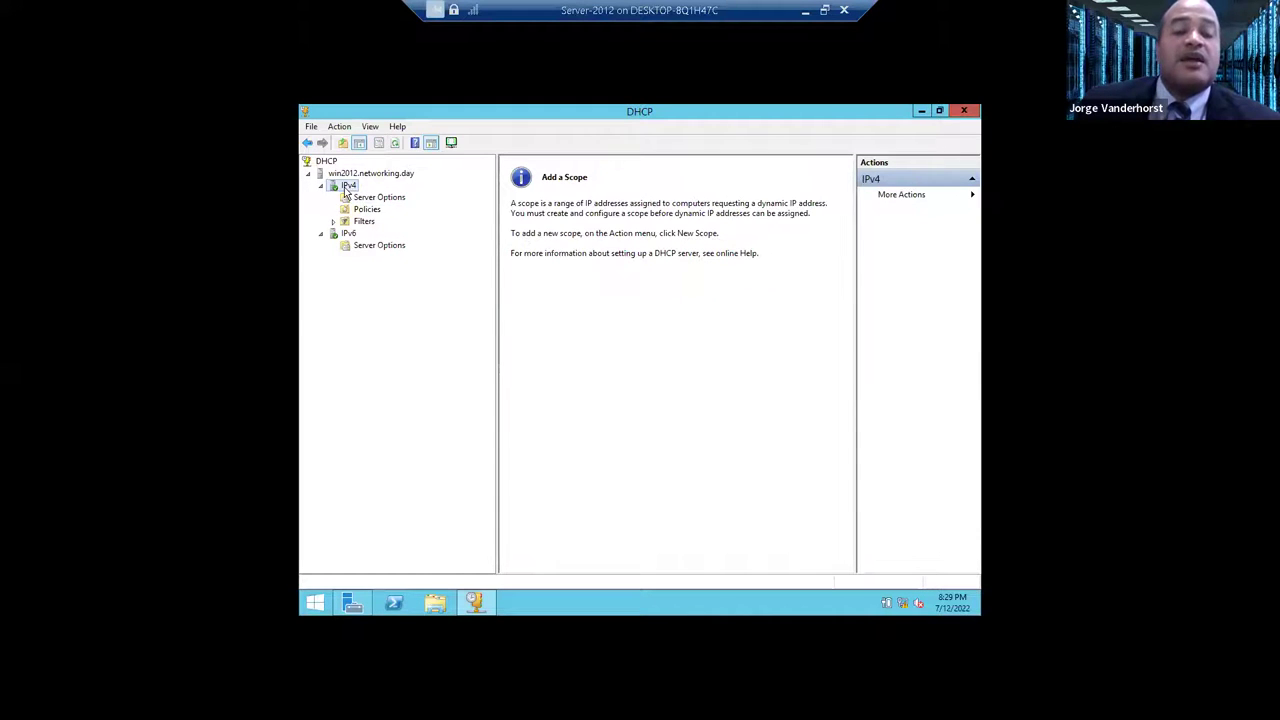
right_click(349, 187)
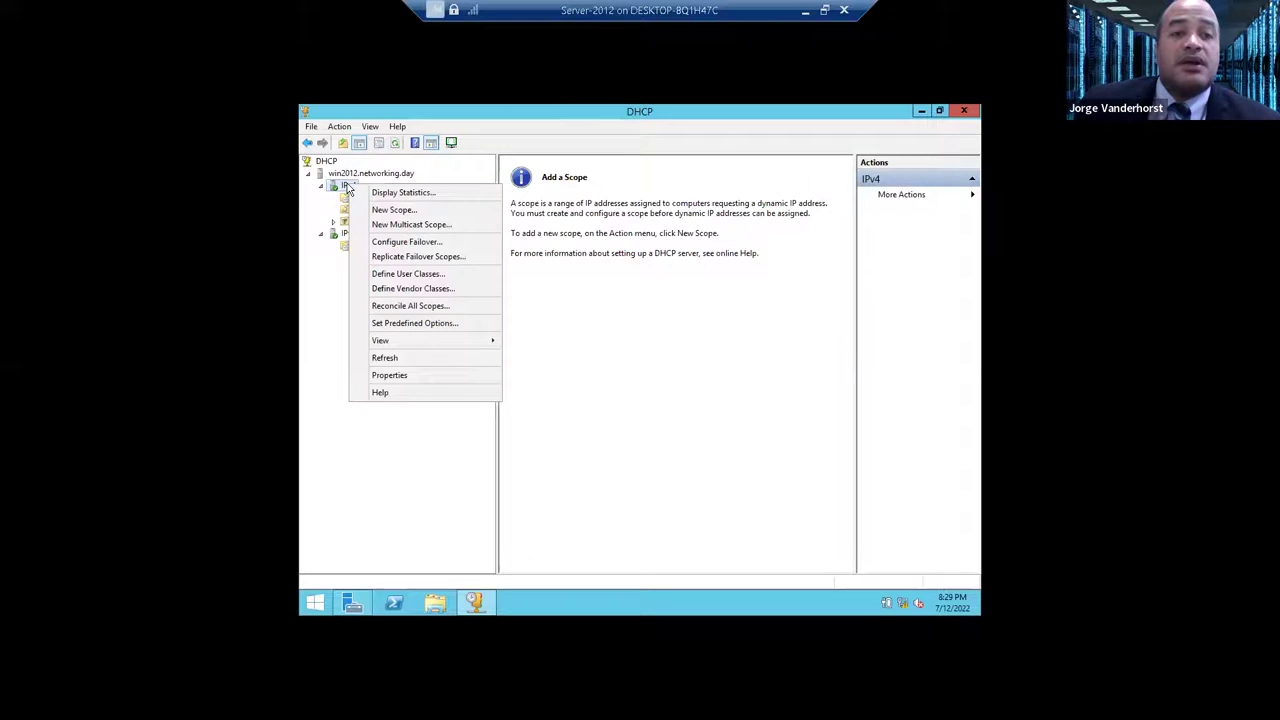
click(400, 210)
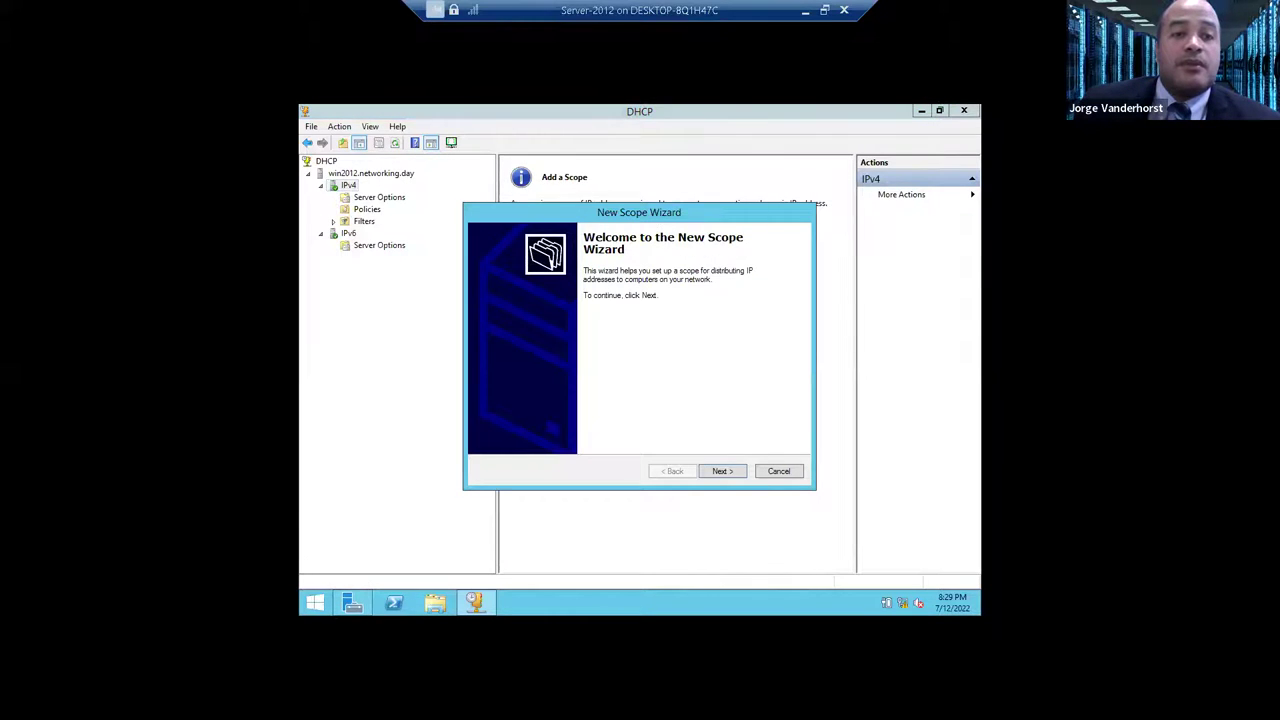
- Name the new scope 'Red Intern'
click(700, 472)
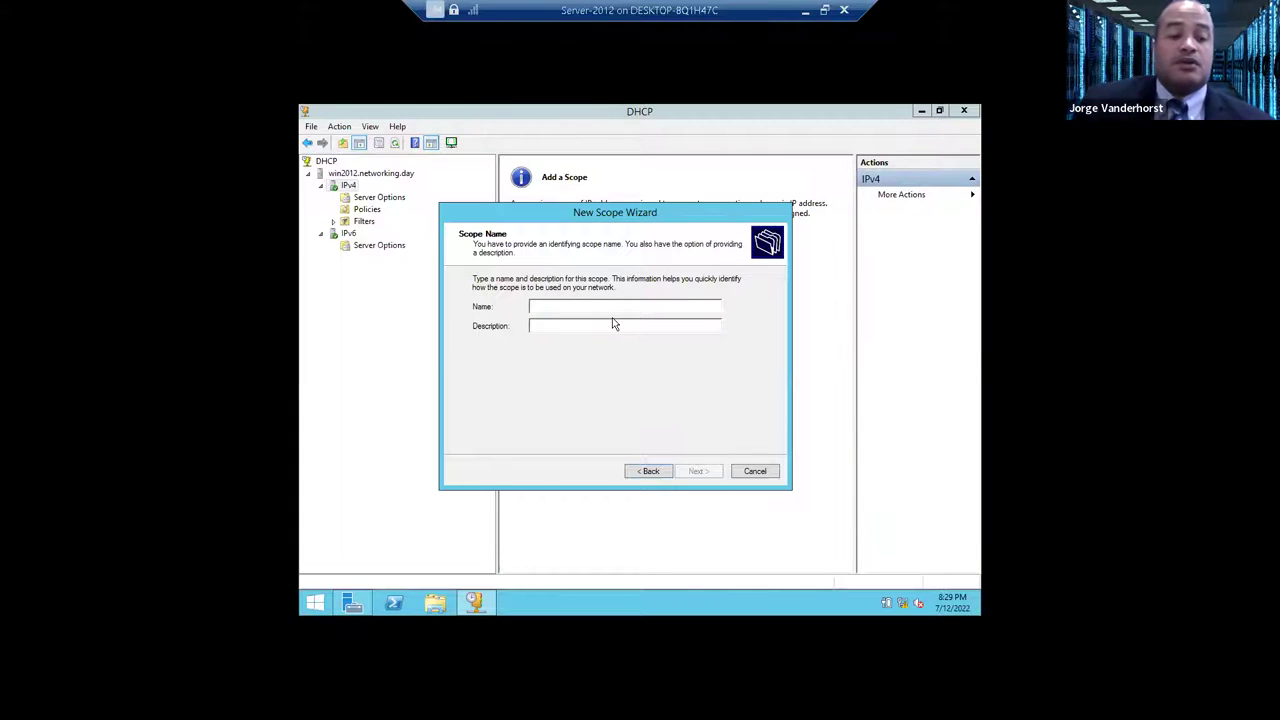
text(Red Interna)
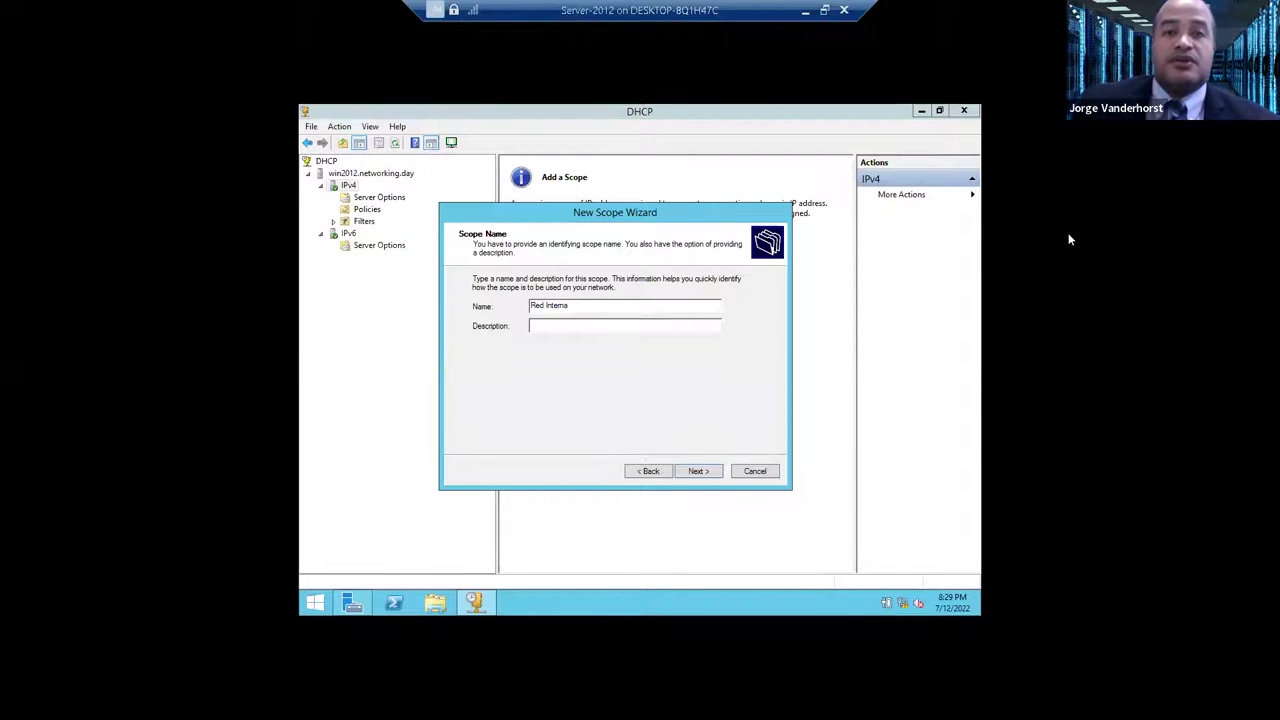
click(697, 471)
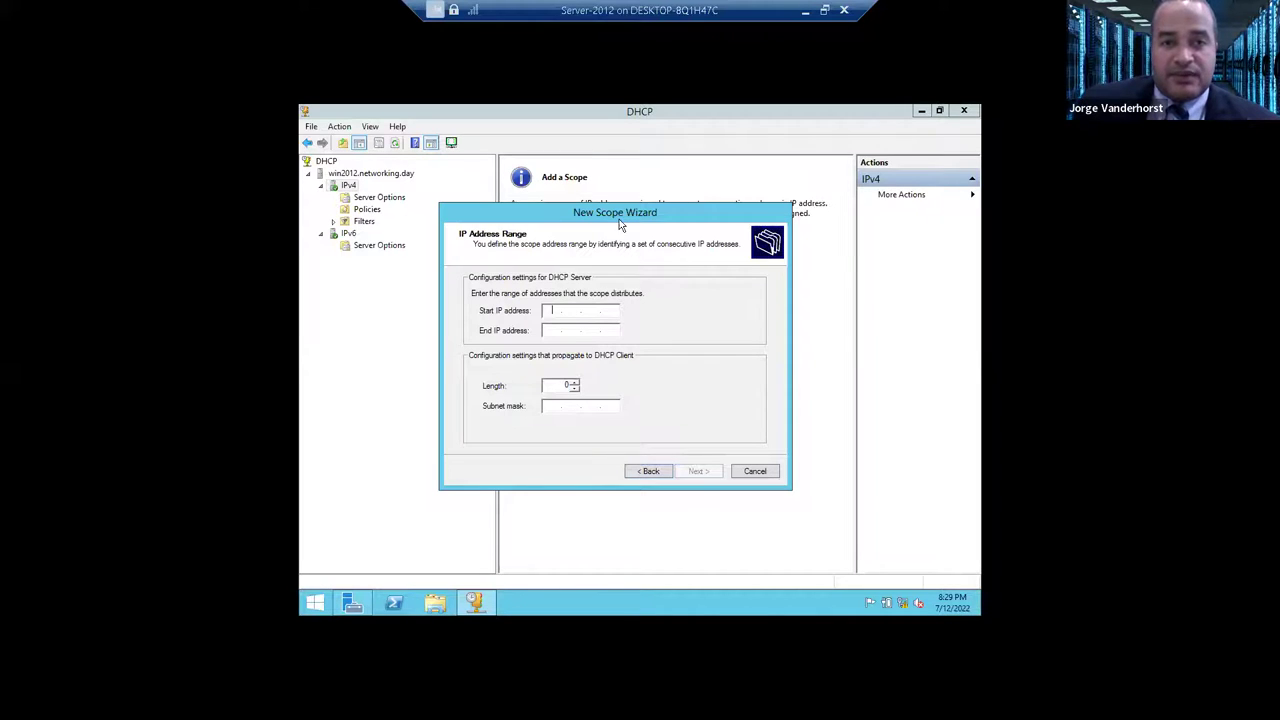
- Set the scope range 192.168.1.1–192.168.1.254 with subnet mask 255.255.255.0
drag(618, 219, 647, 244)
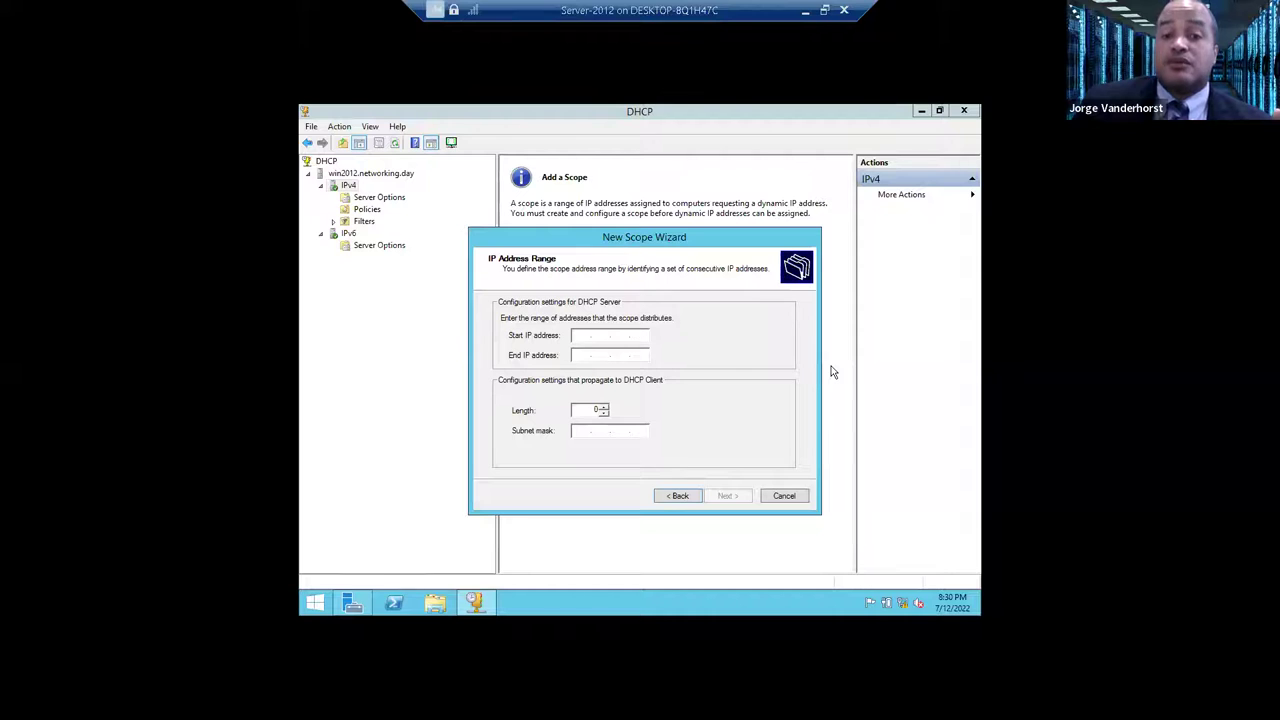
text(192.168.1.1)
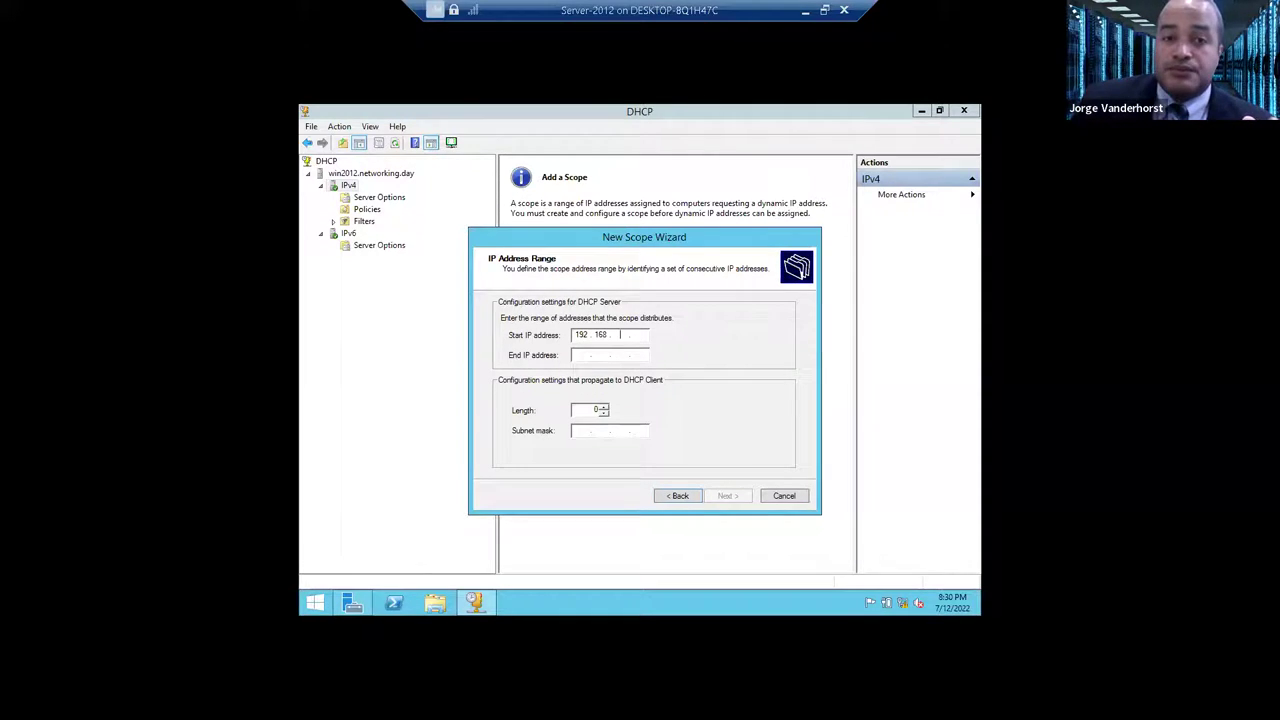
click(587, 354)
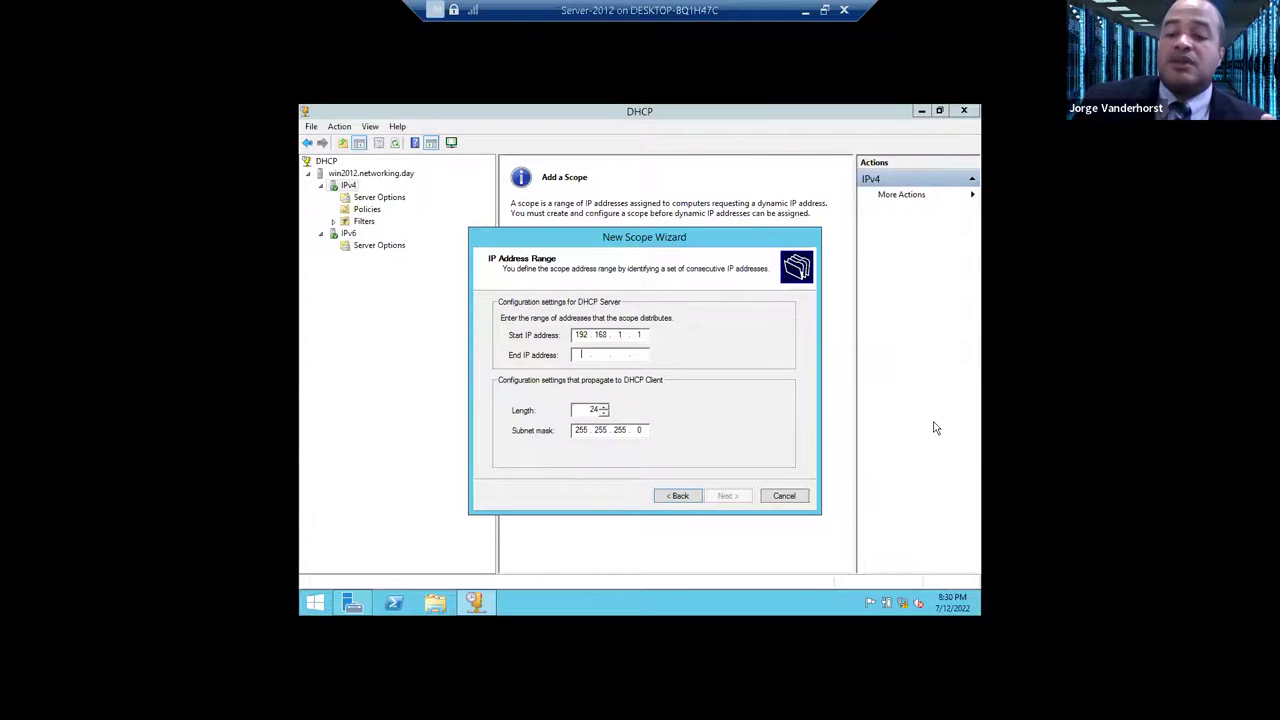
text(192.168.1.254)
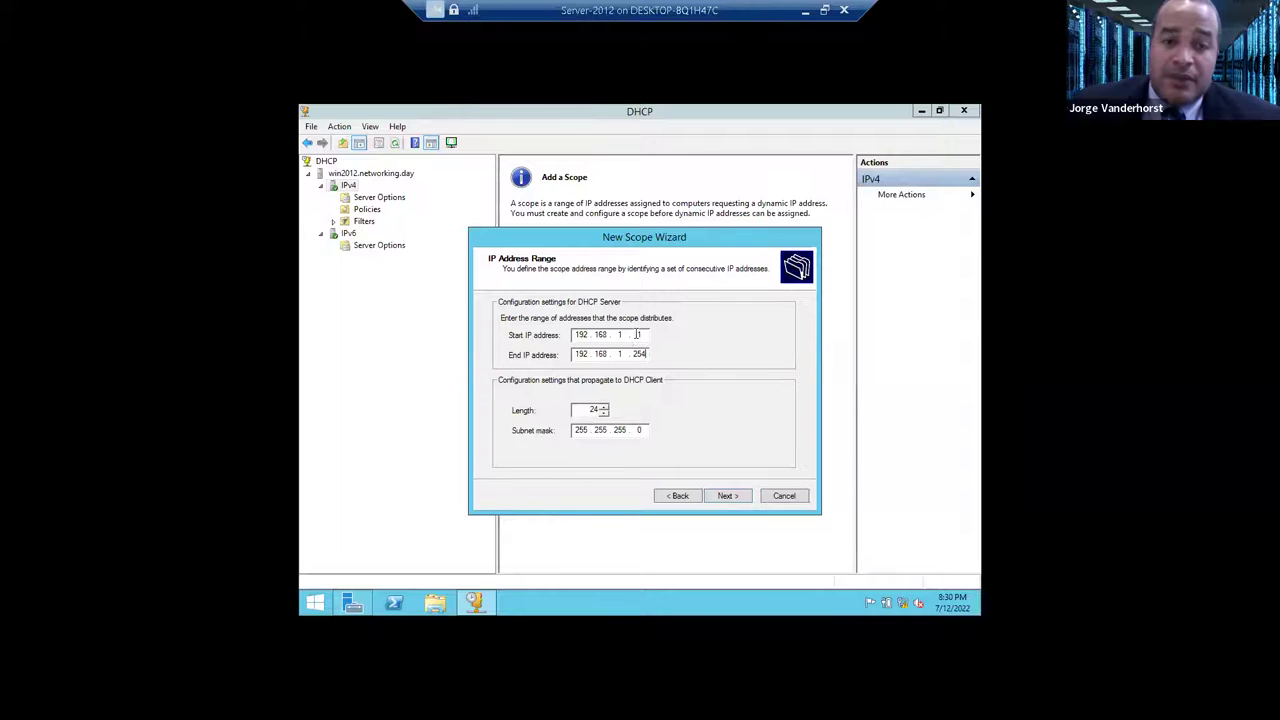
double_click(638, 351)
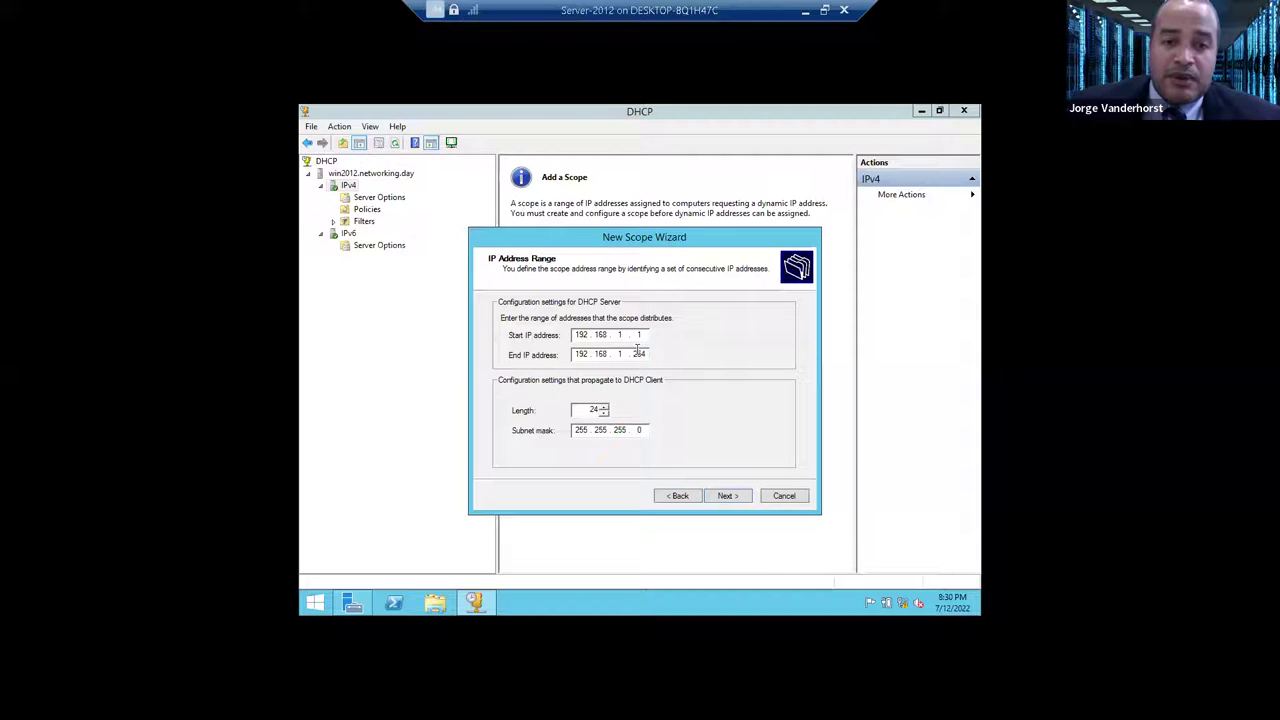
click(638, 351)
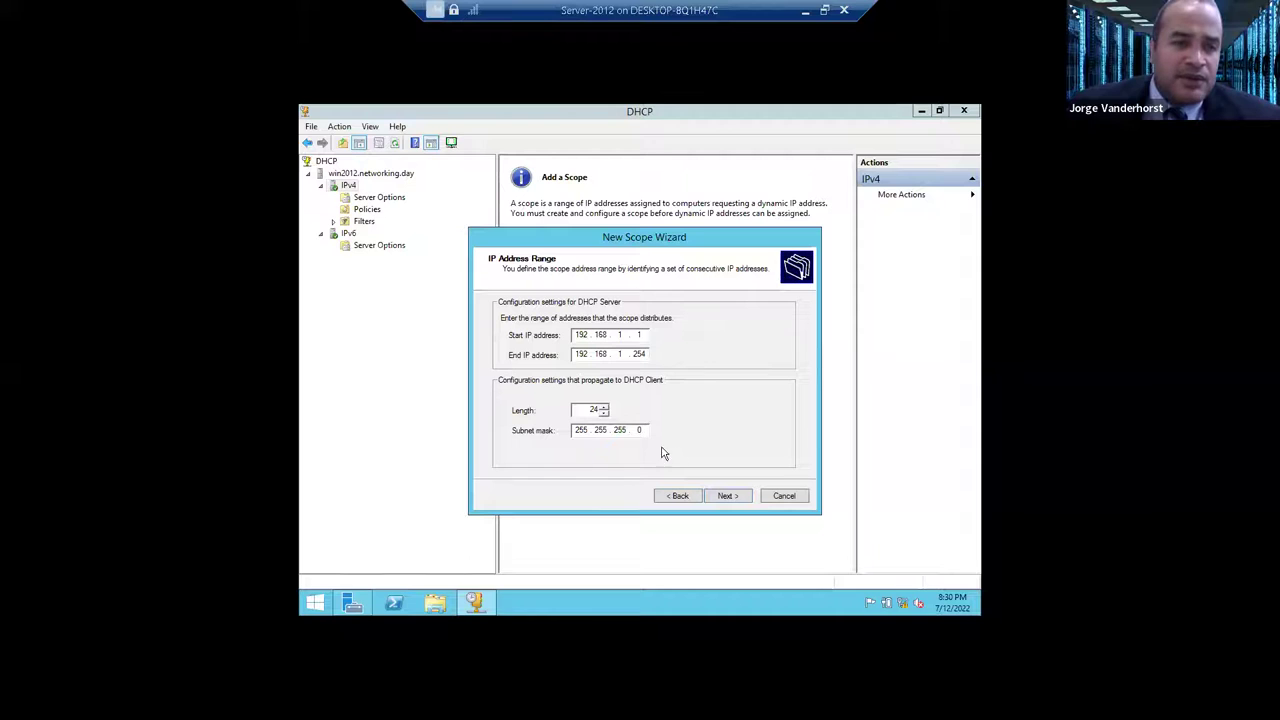
click(738, 498)
- Exclude 192.168.1.1–192.168.1.10, fixing a mistyped end address, then reach the 8-day lease duration page
drag(589, 233, 490, 222)
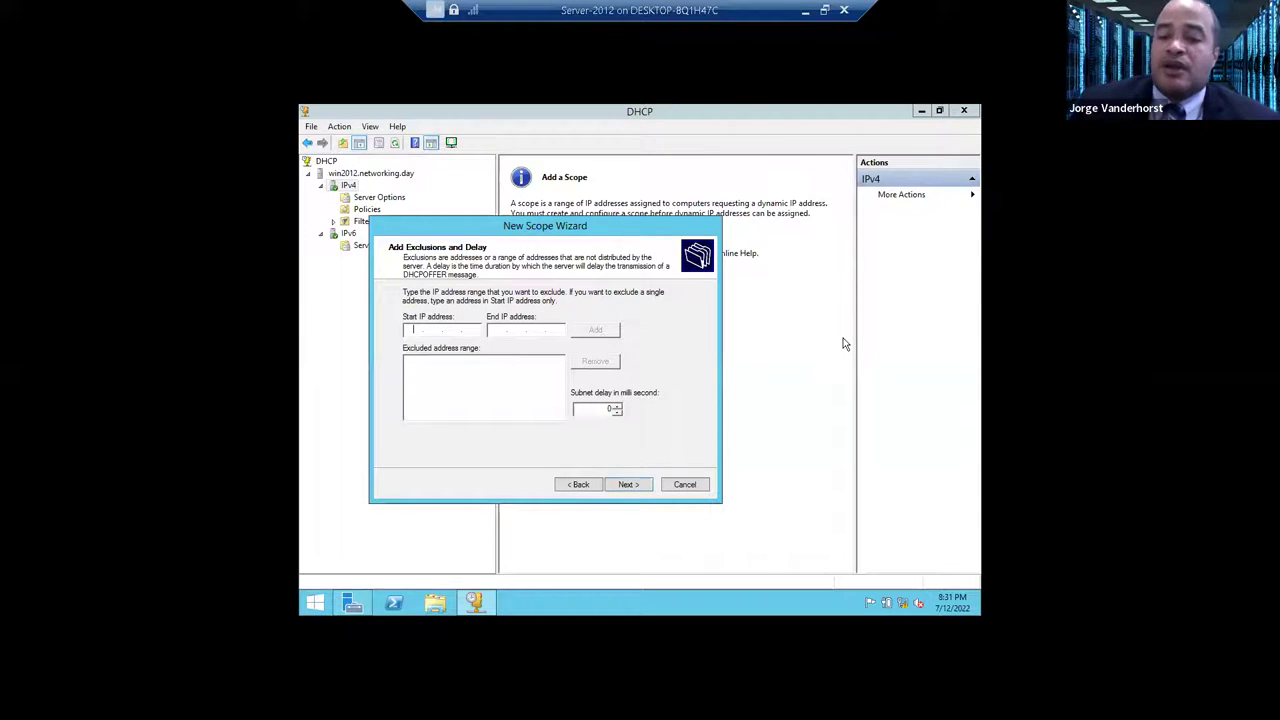
text(192.168.1.)
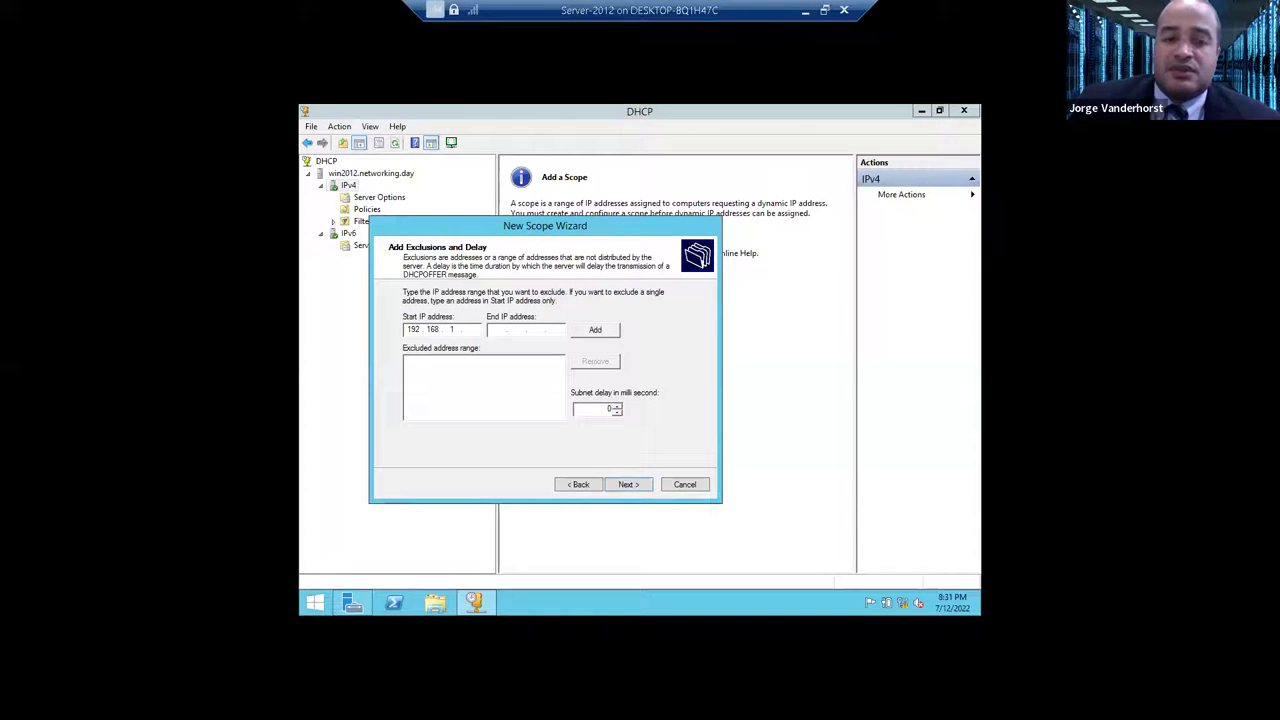
text(1)
text(192)
text(1)
text(6)
text(8)
text(110)
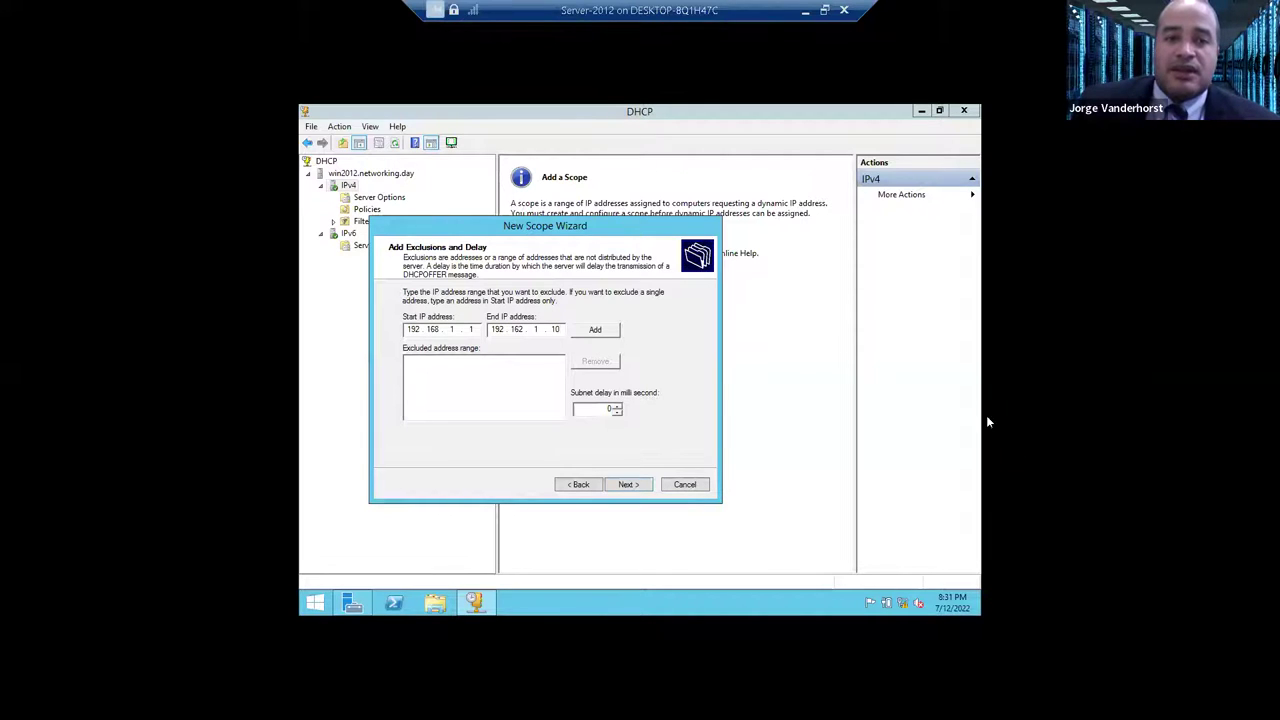
click(606, 334)
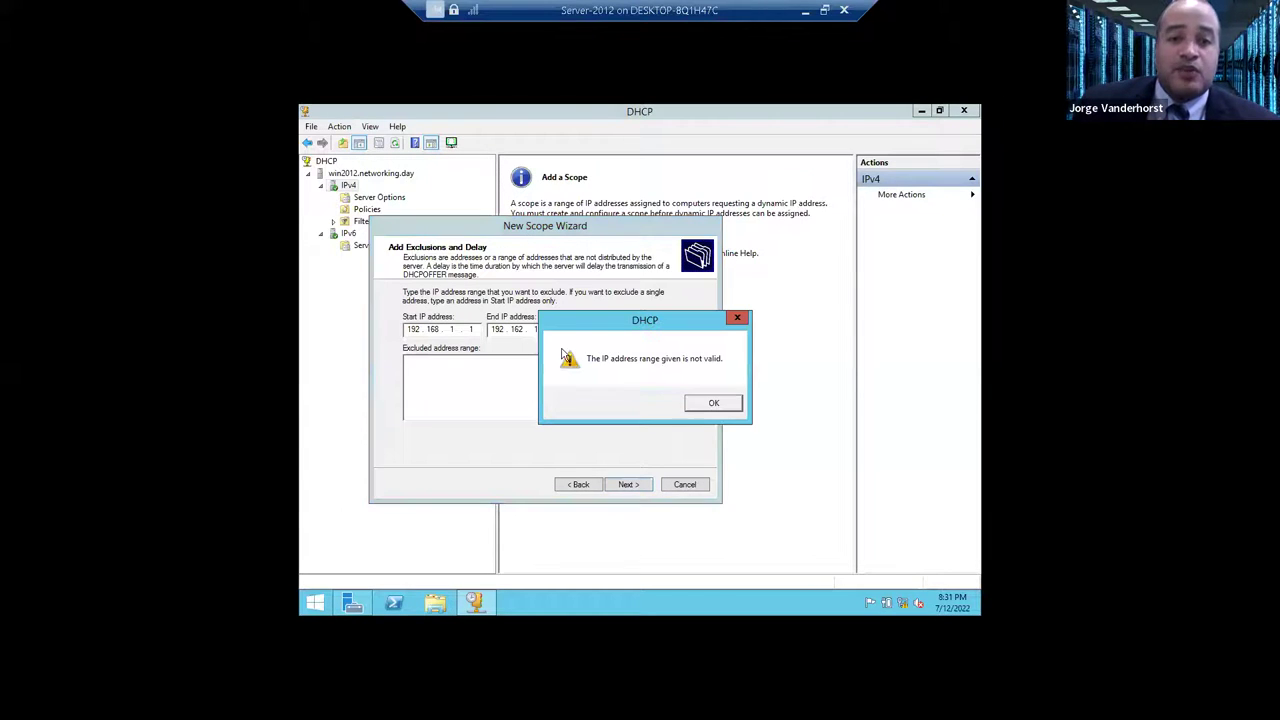
click(719, 403)
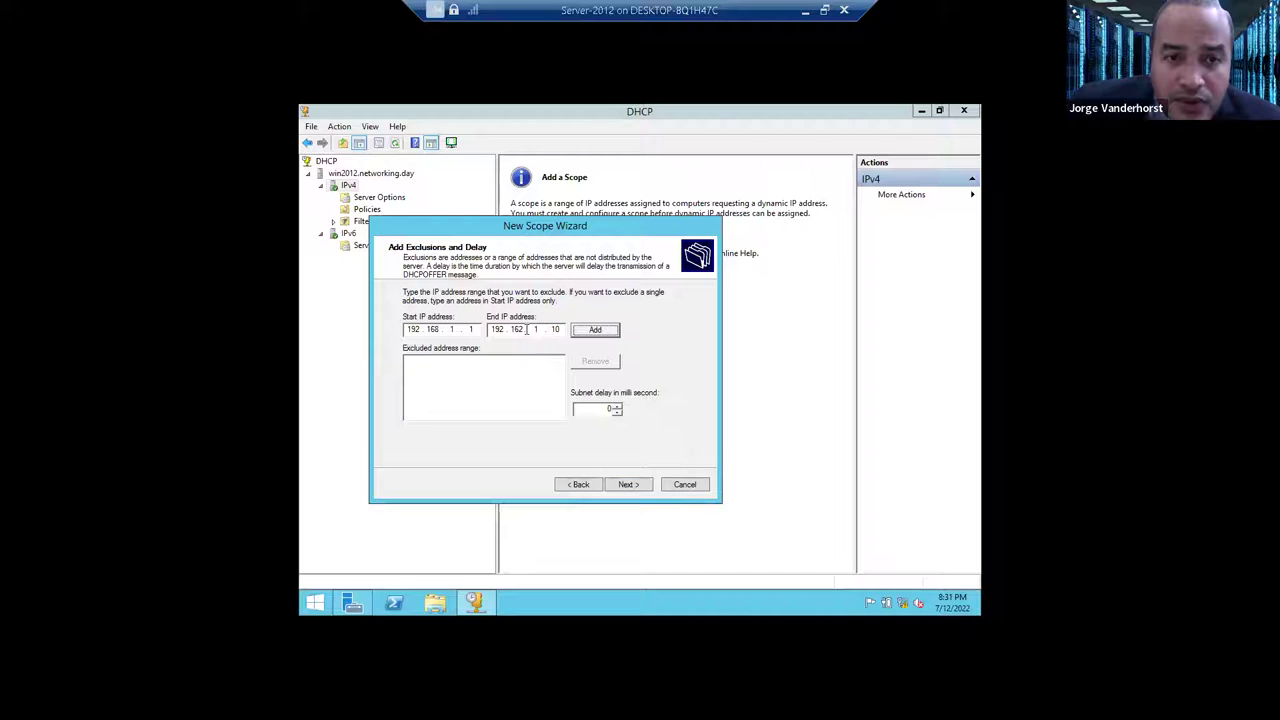
key(BackSpace)
text(8)
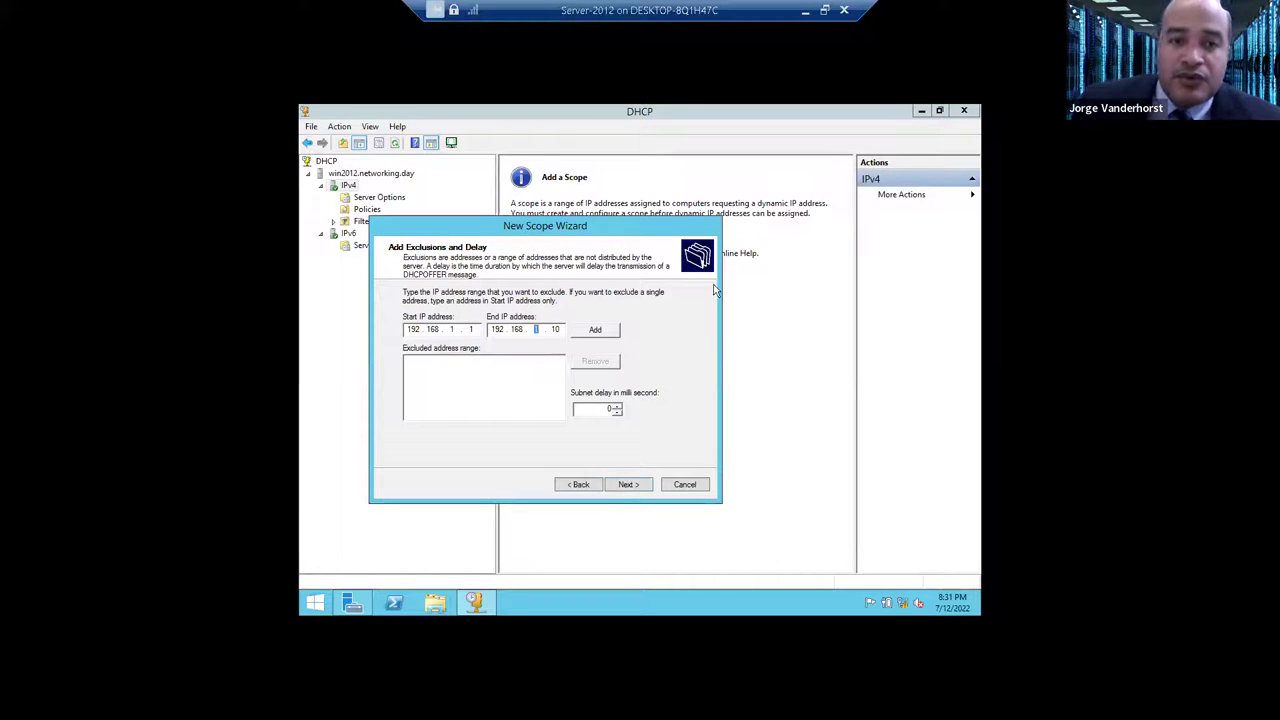
click(595, 330)
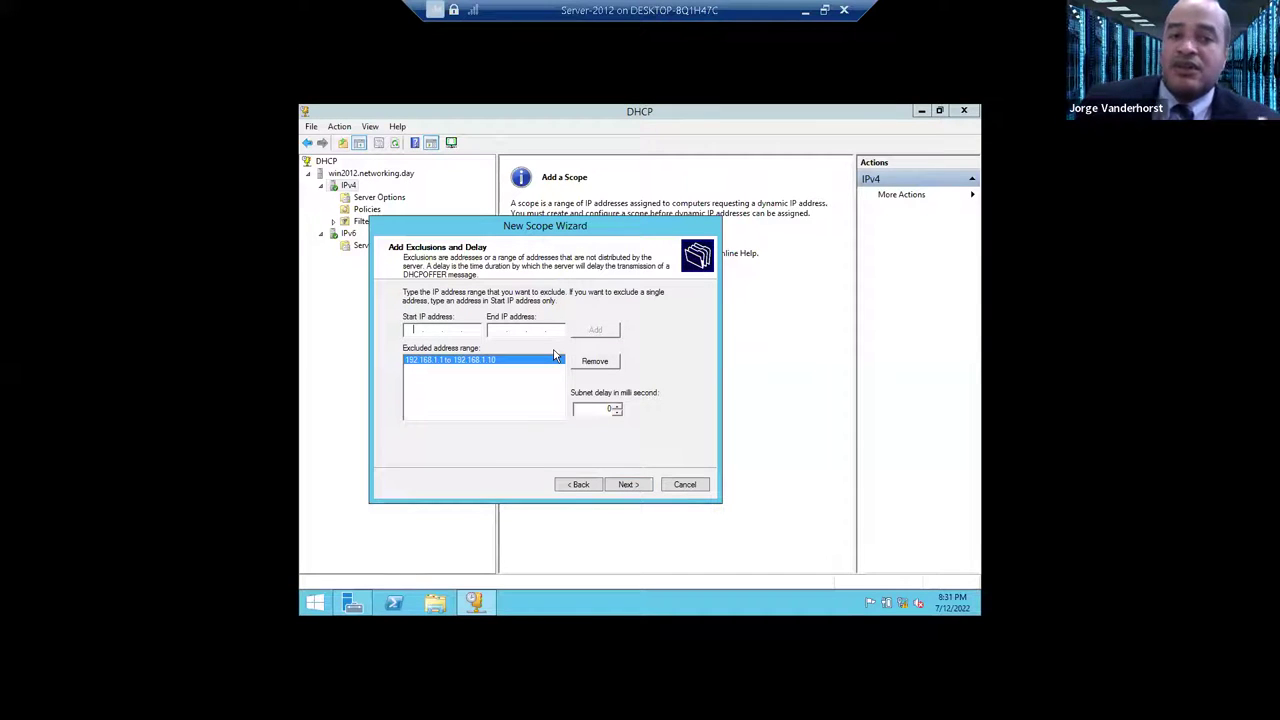
click(625, 485)
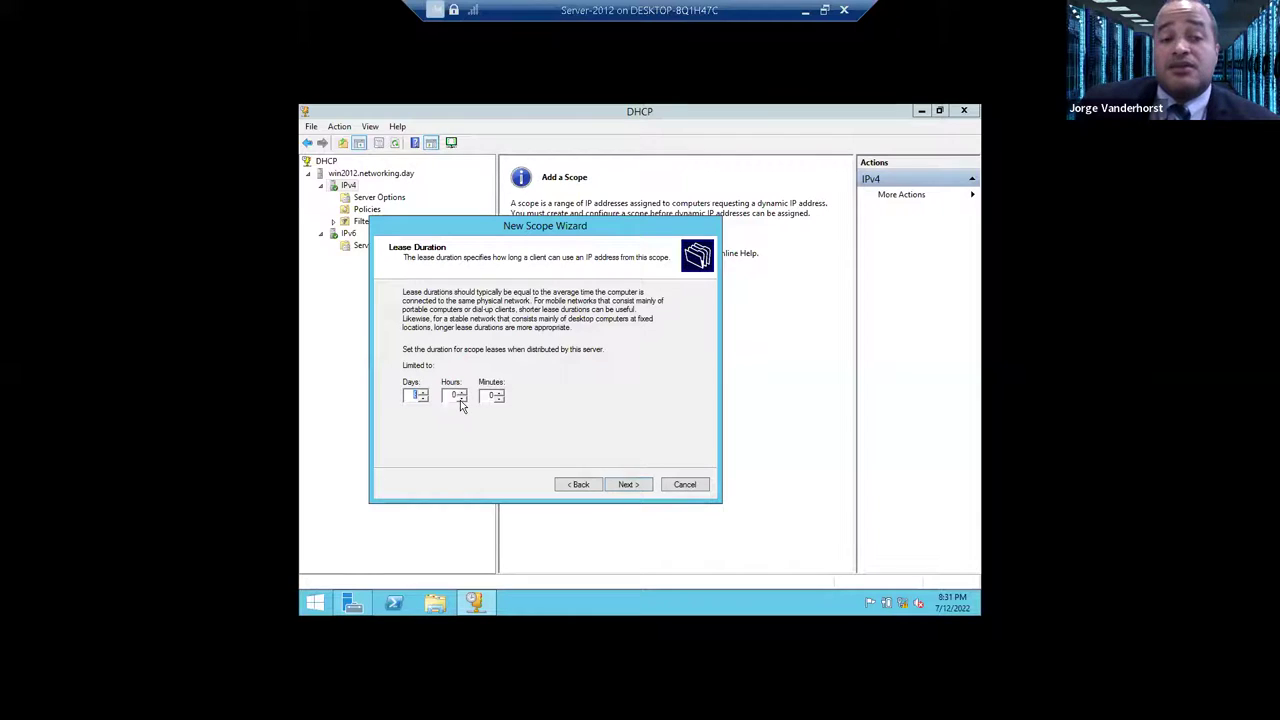
click(410, 397)
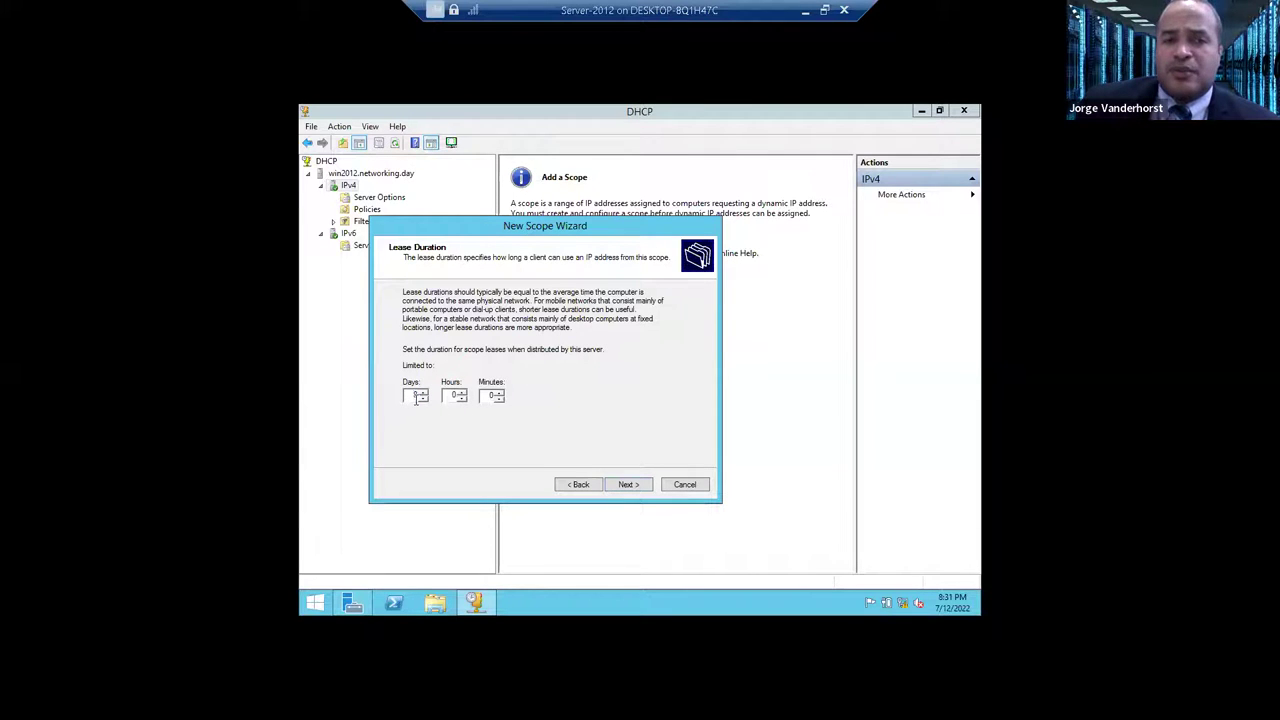
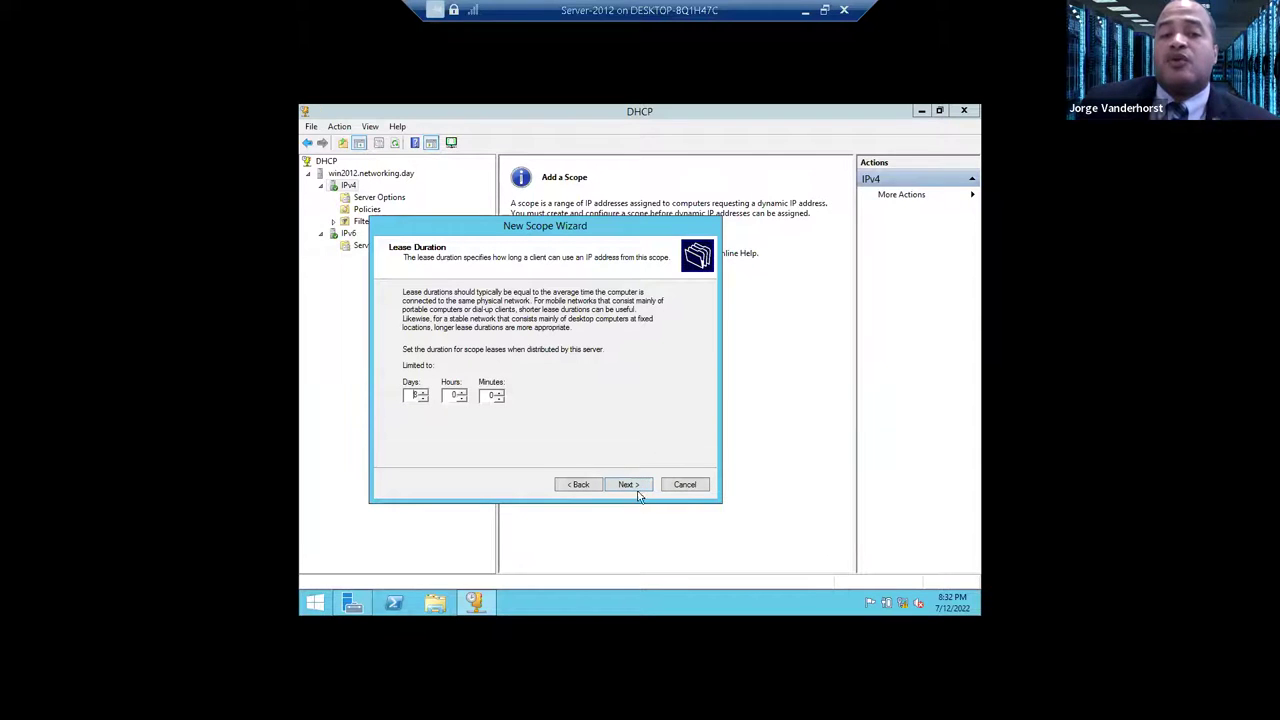
- Accept the default lease duration and continue to the DHCP options without adding a default gateway
click(628, 484)
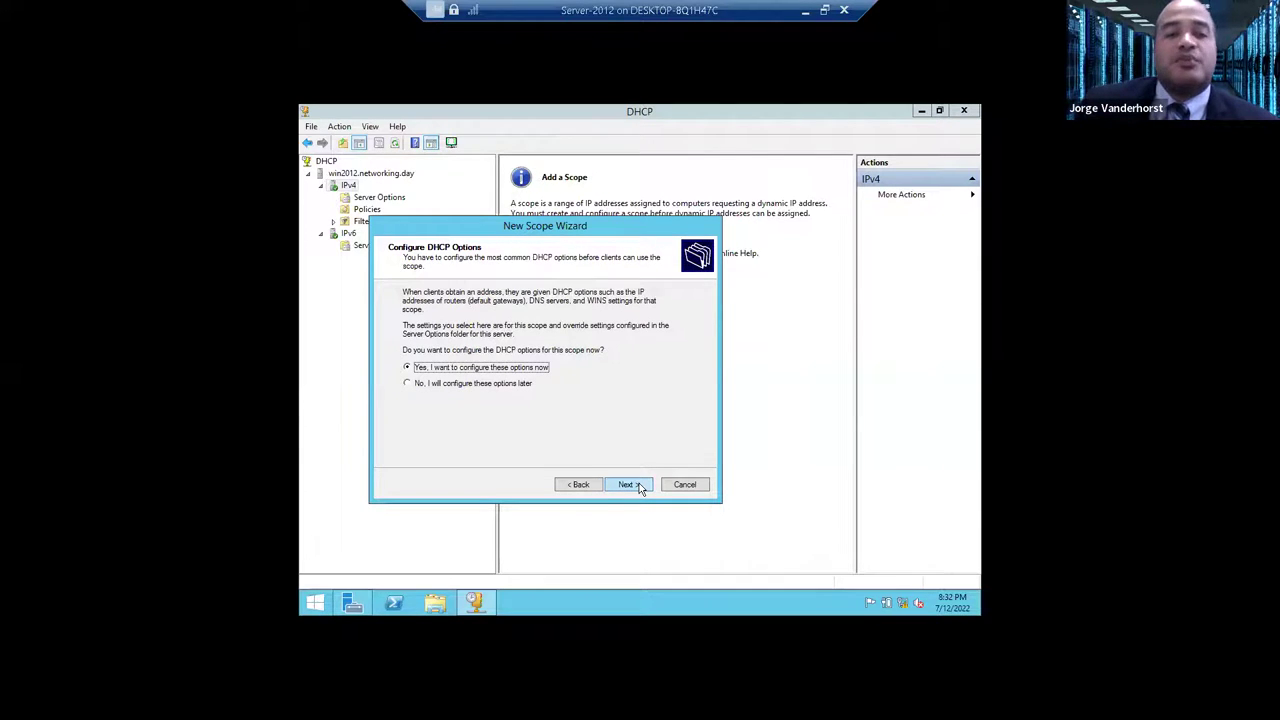
click(631, 486)
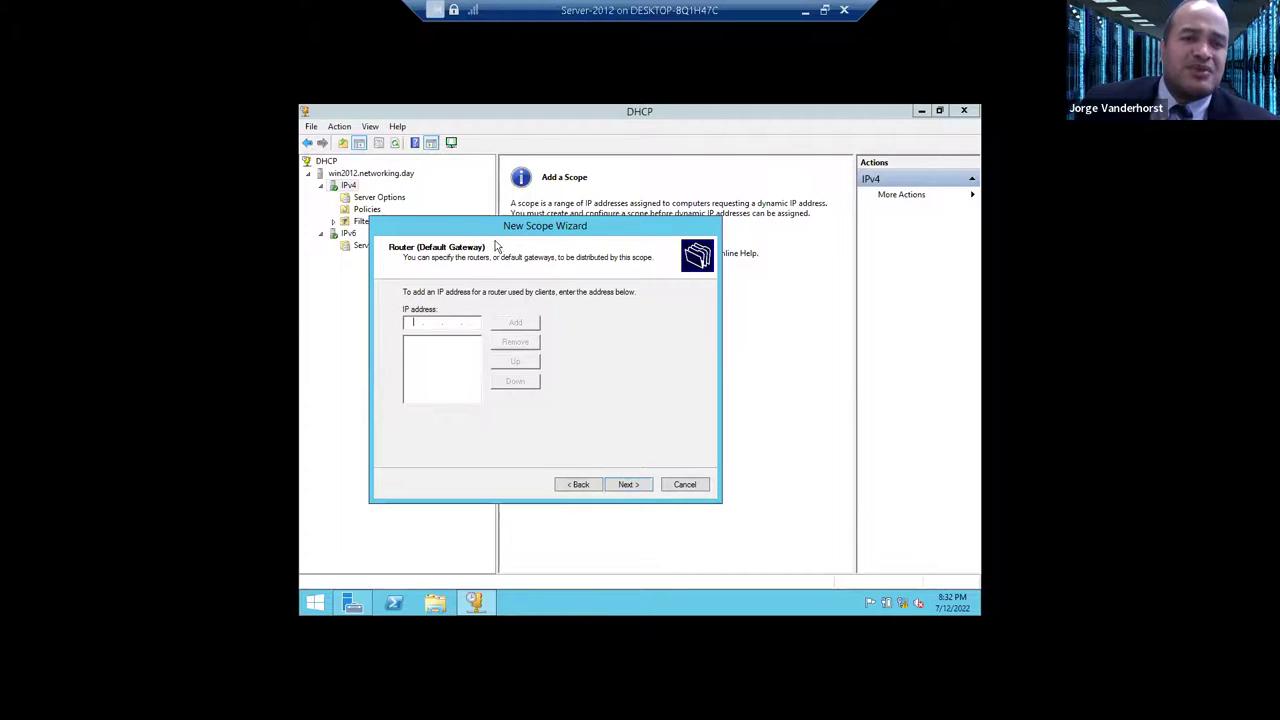
click(433, 321)
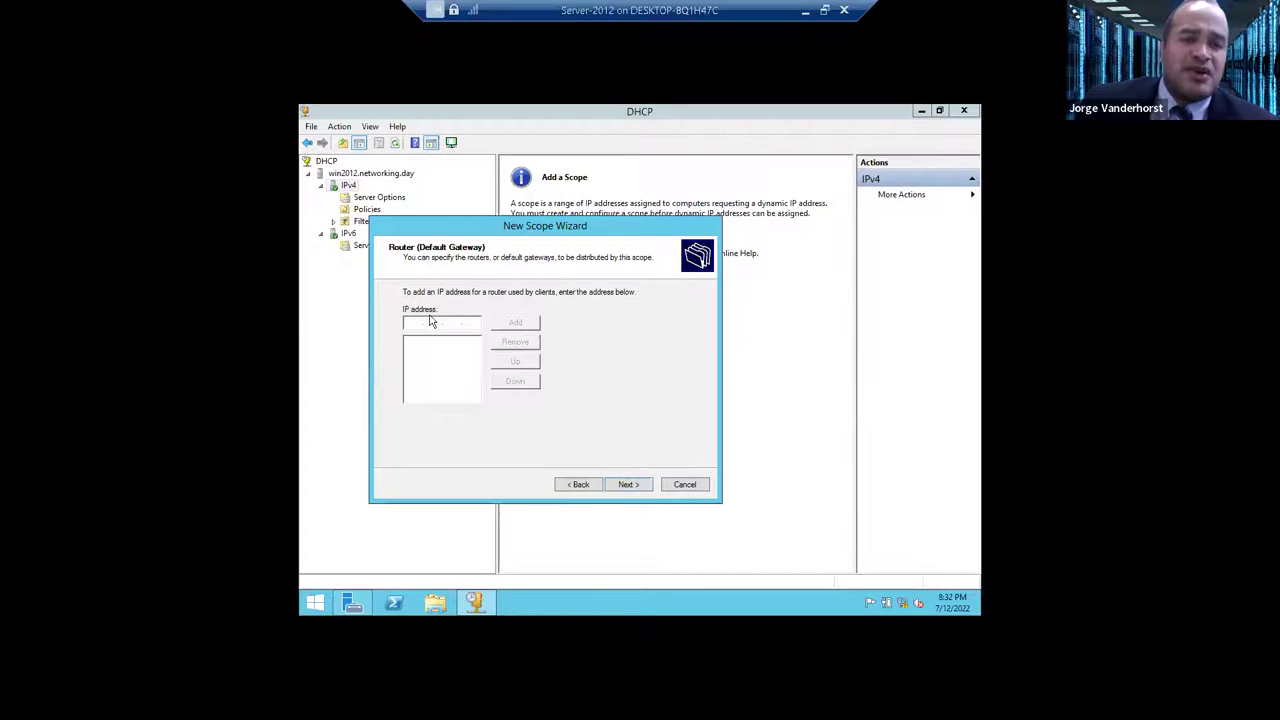
click(639, 487)
- Keep parent domain networking.day, skip WINS servers, activate the scope and finish the wizard
click(524, 315)
drag(524, 315, 414, 313)
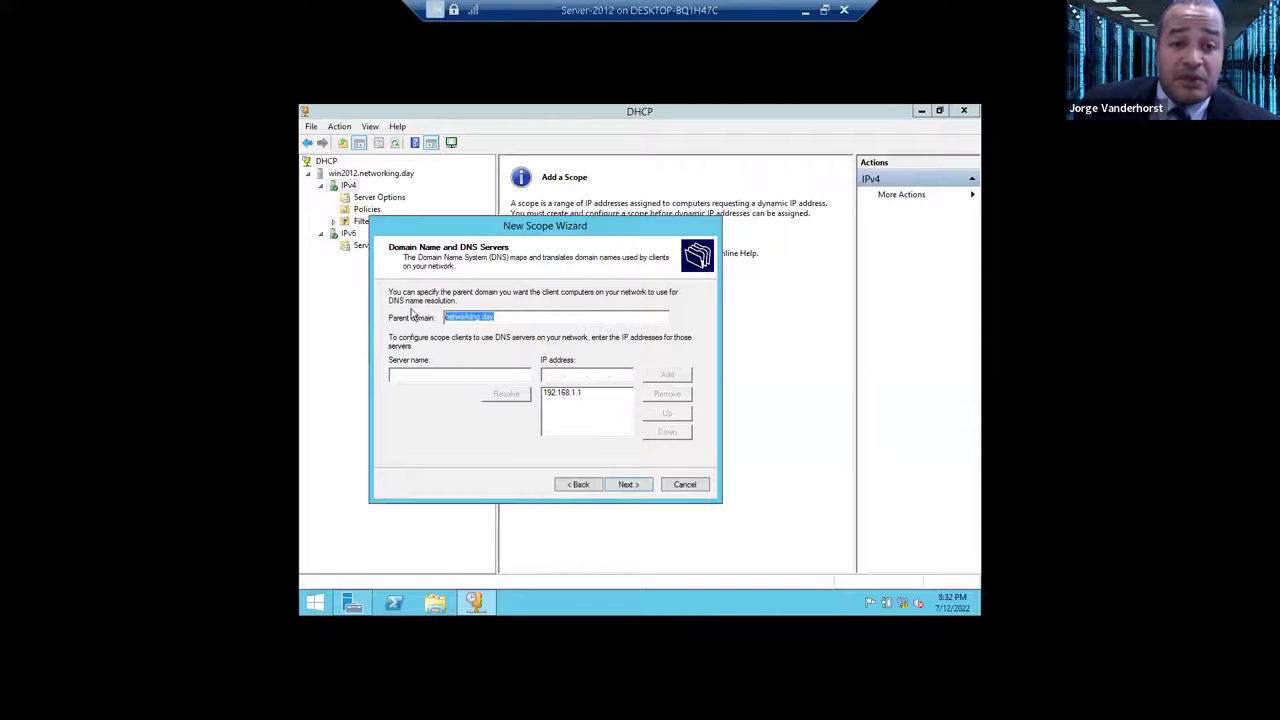
click(628, 485)
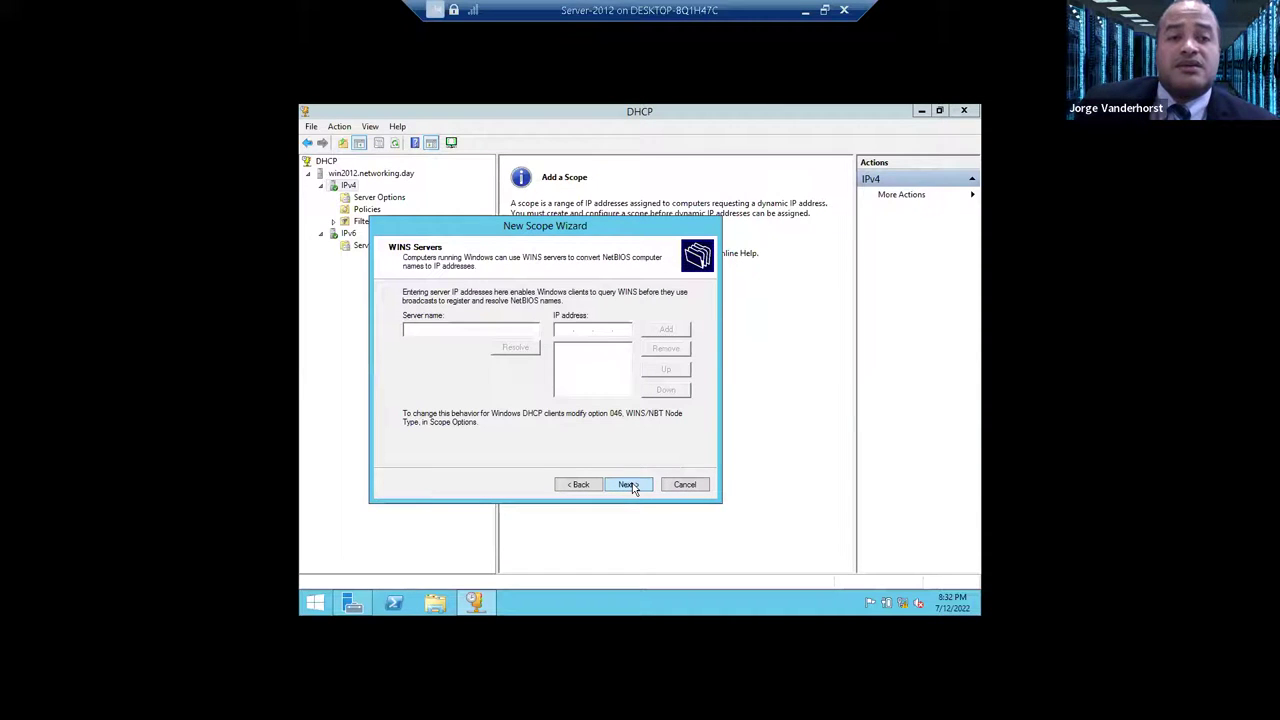
click(629, 485)
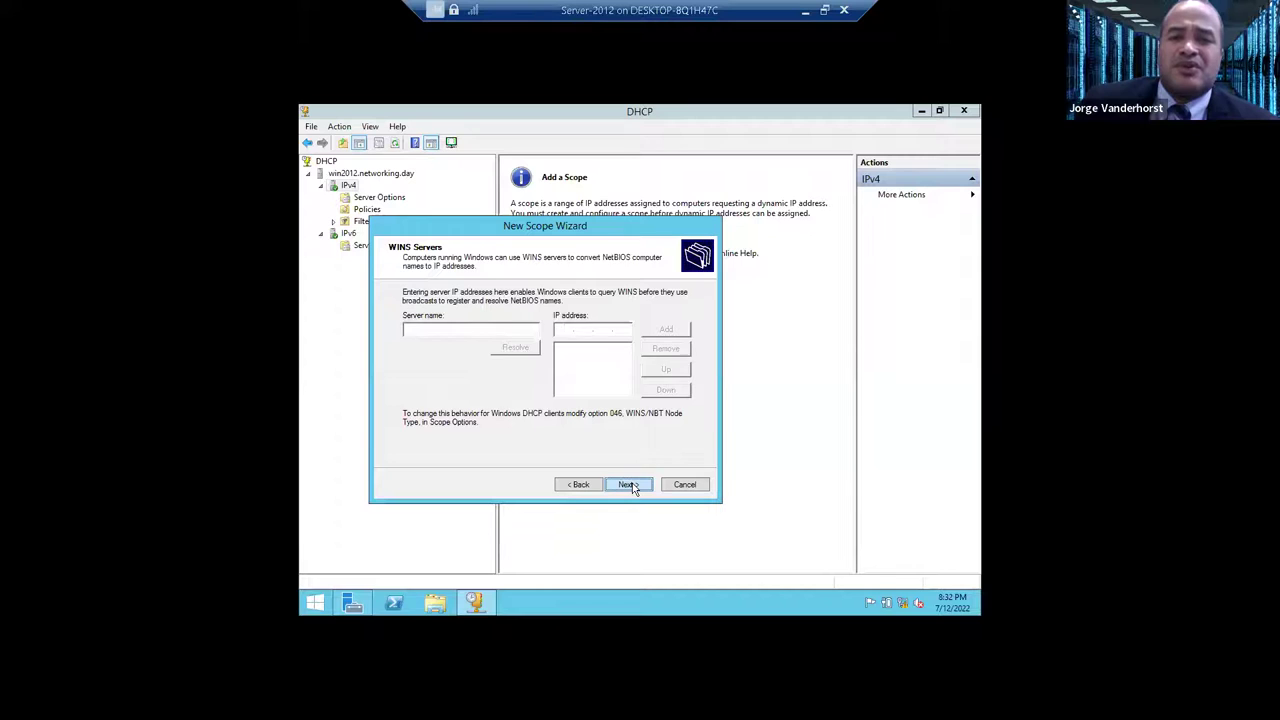
click(629, 485)
click(630, 484)
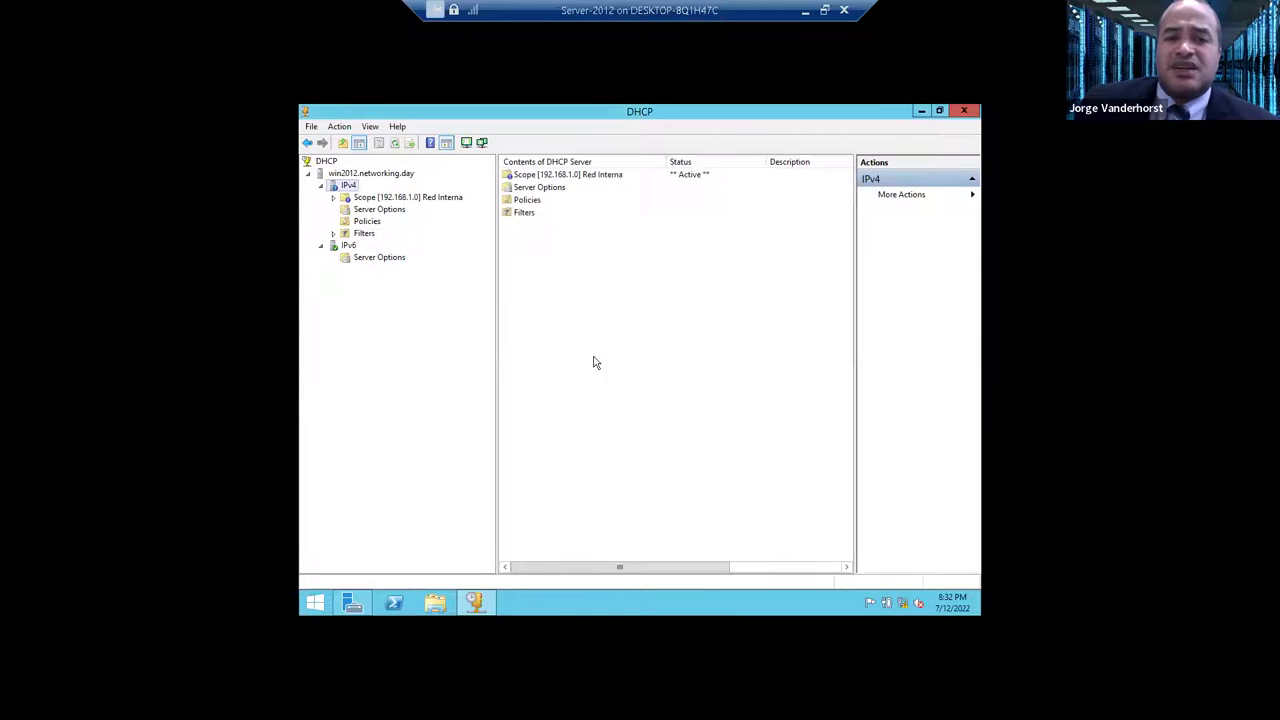
- Refresh the win2012 DHCP server, expand IPv4 and the 192.168.1.0 scope, and view its address pool
click(357, 176)
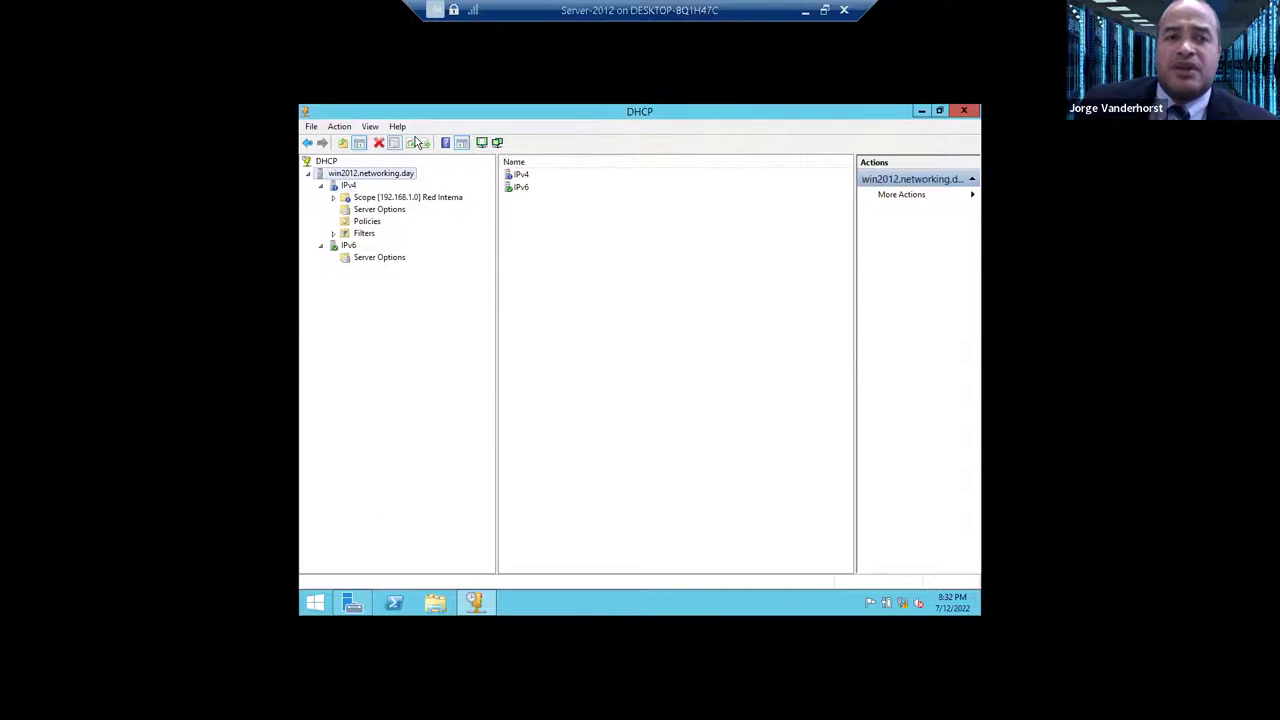
click(412, 143)
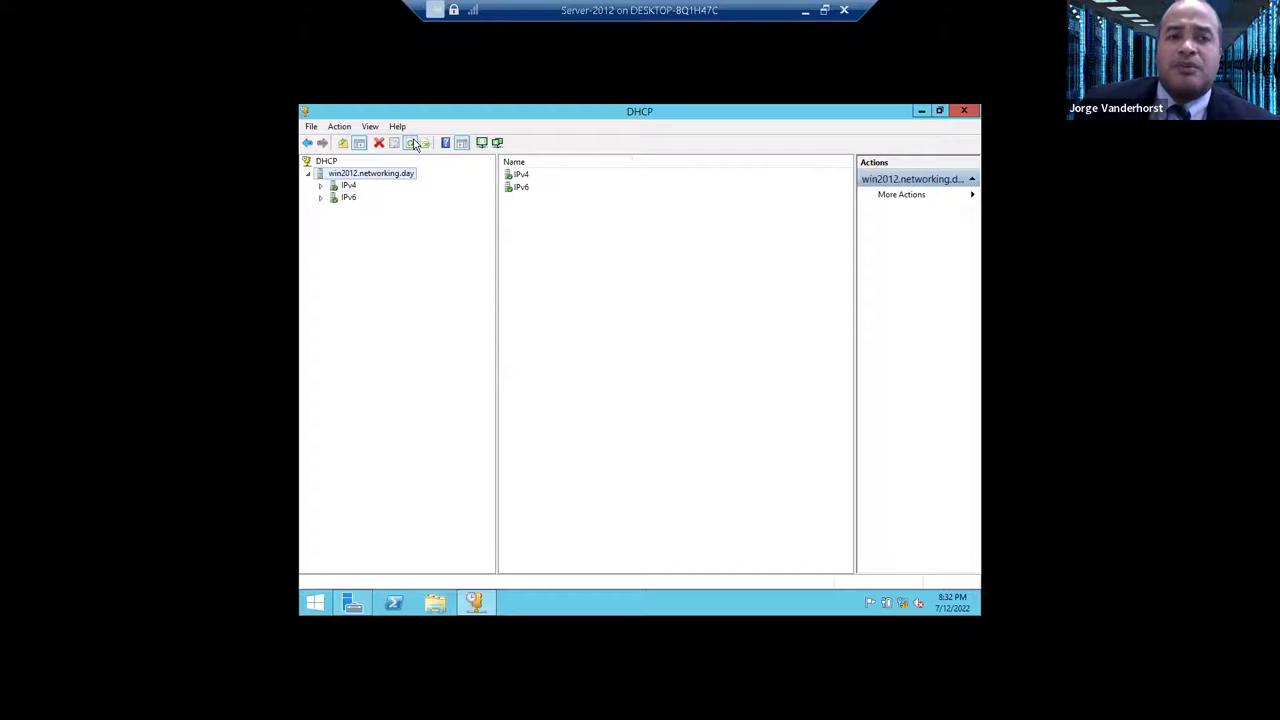
click(320, 186)
click(379, 199)
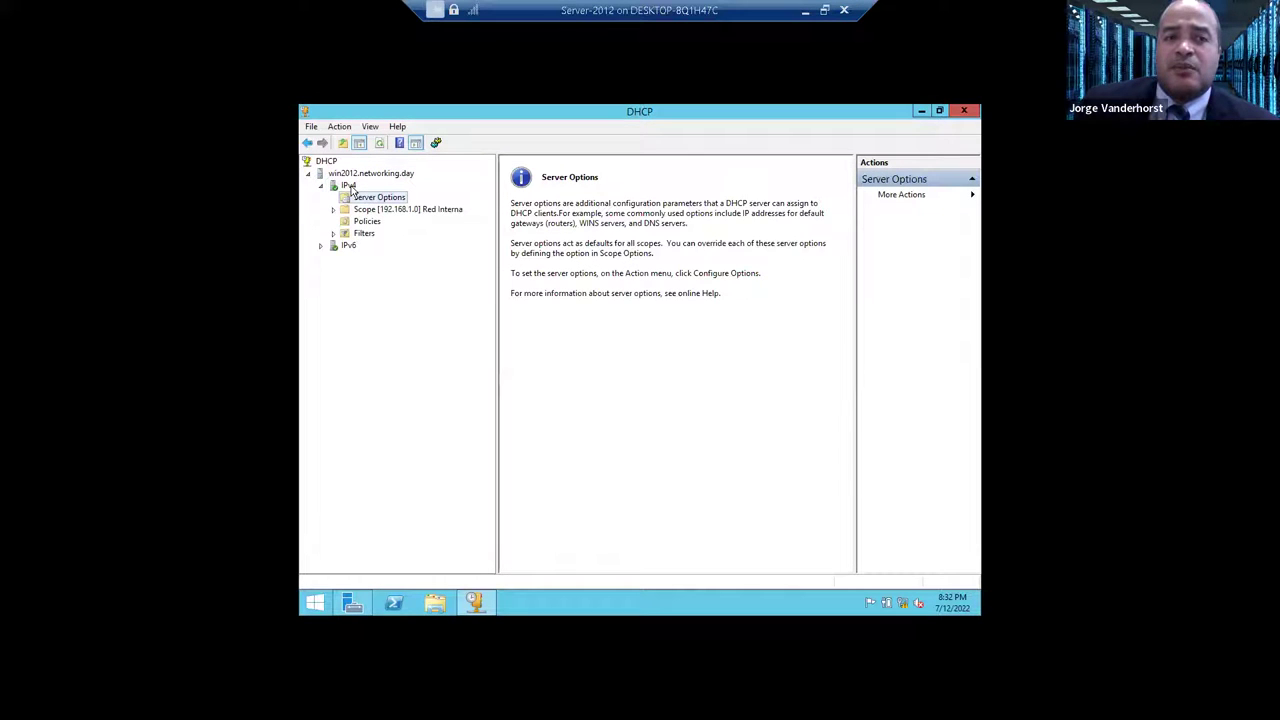
double_click(430, 211)
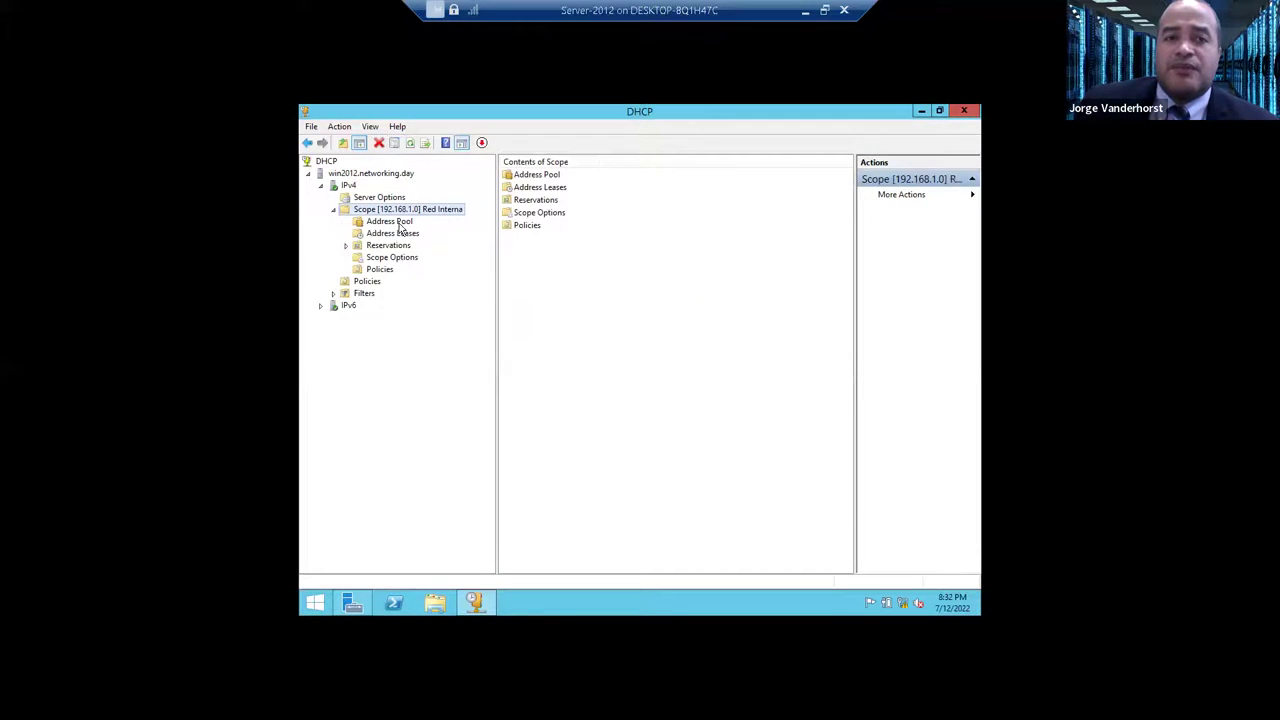
click(390, 221)
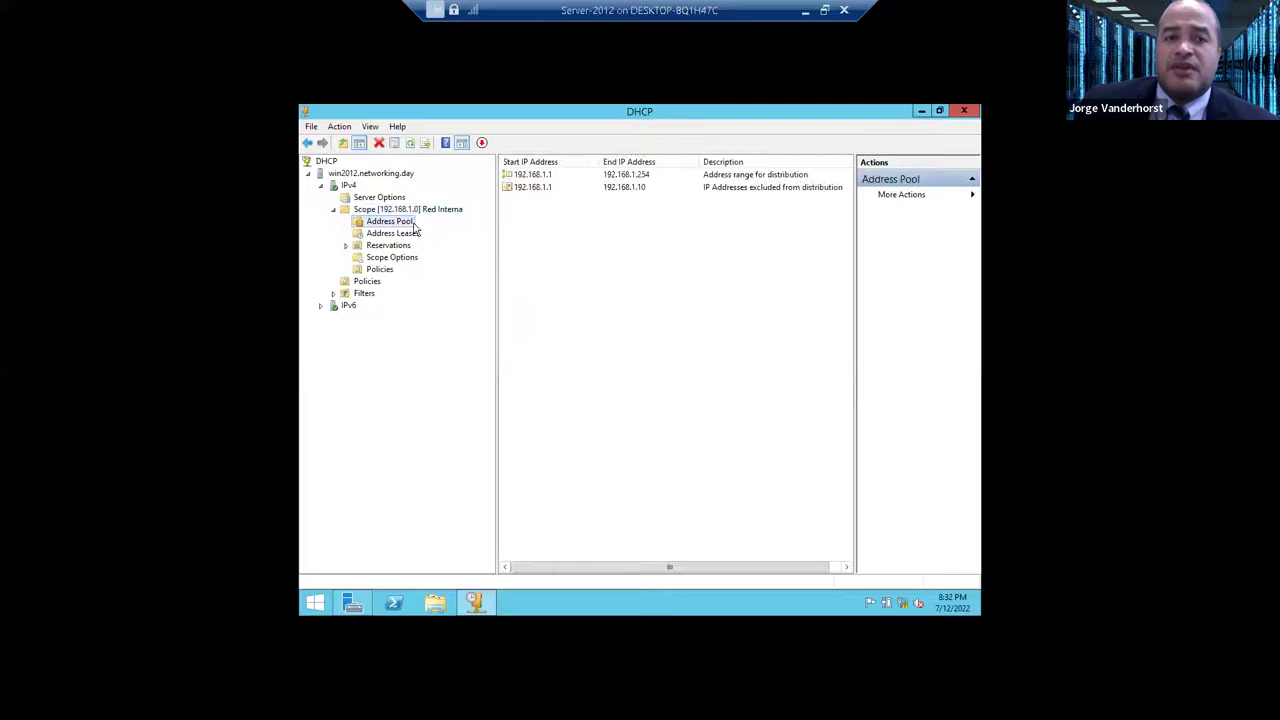
click(578, 189)
- Check leases and reservations, return to the 192.168.1.1–192.168.1.10 exclusion, then open Task Manager
click(395, 233)
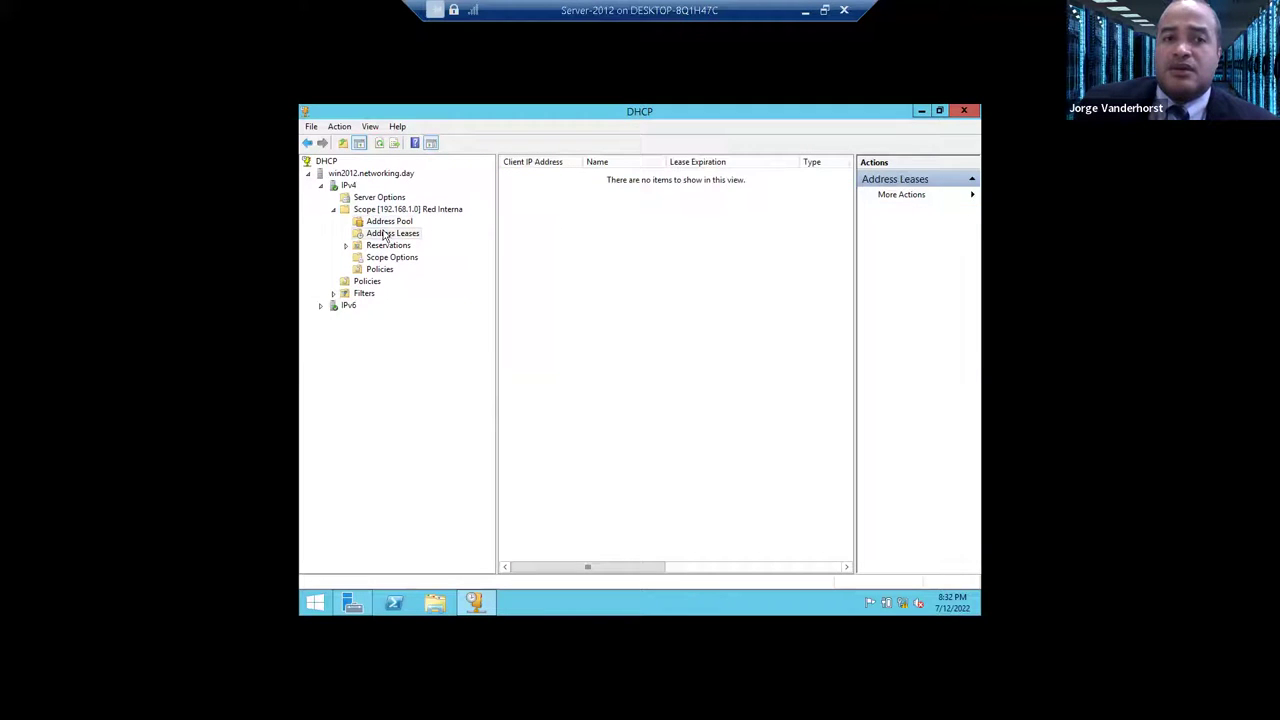
click(398, 247)
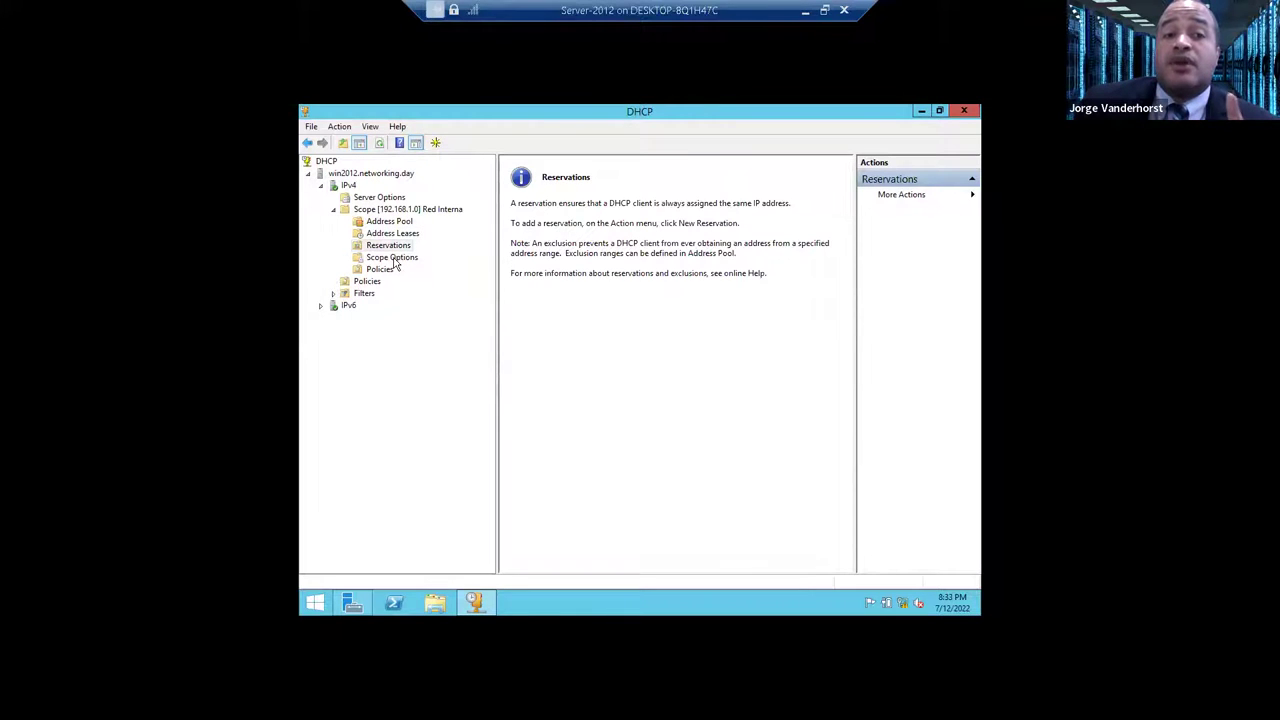
click(405, 211)
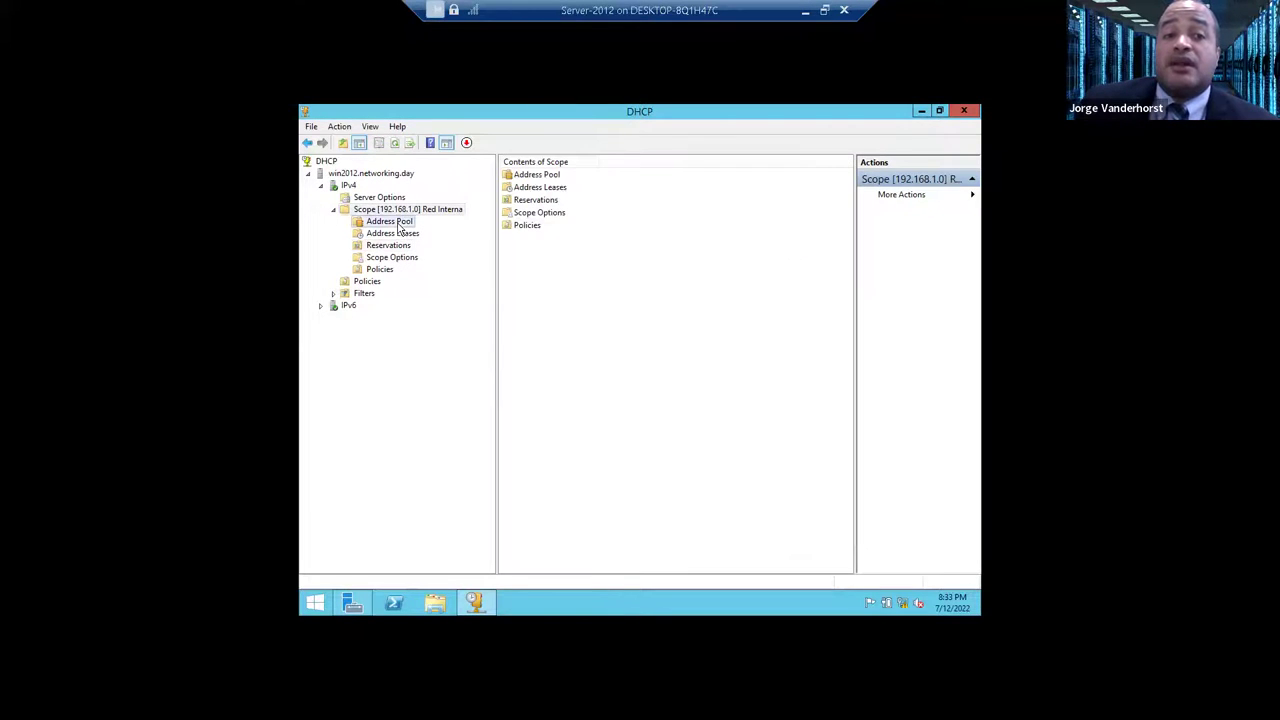
click(398, 223)
click(644, 188)
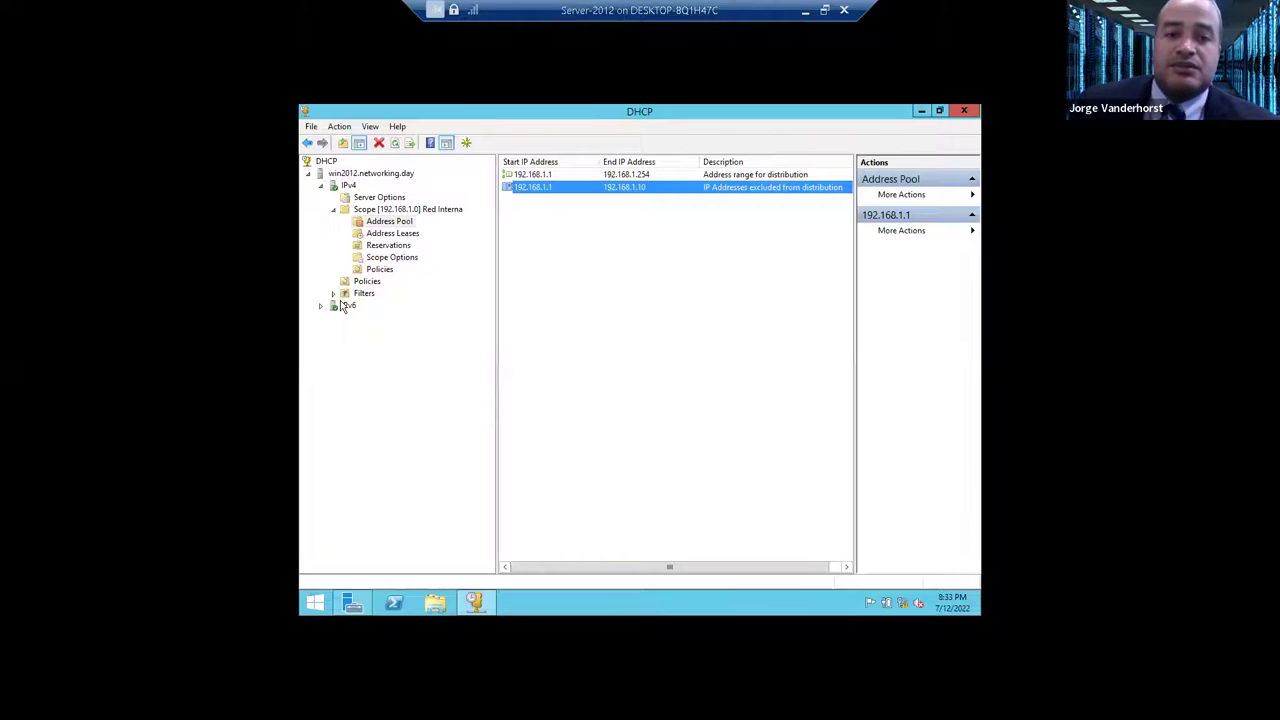
key(ctrl+shift+Escape)
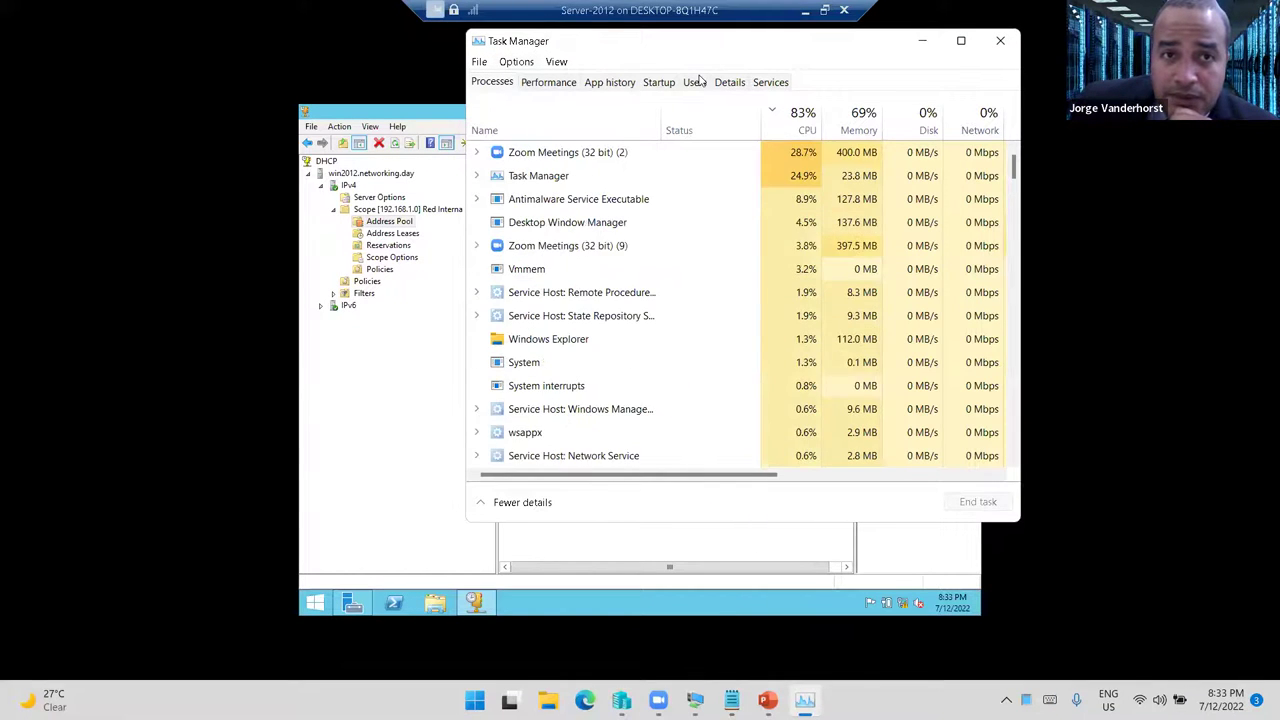
- Close the Server-2012 connection window and return to Hyper-V Manager with Server-2012 selected
drag(858, 67, 768, 273)
click(831, 246)
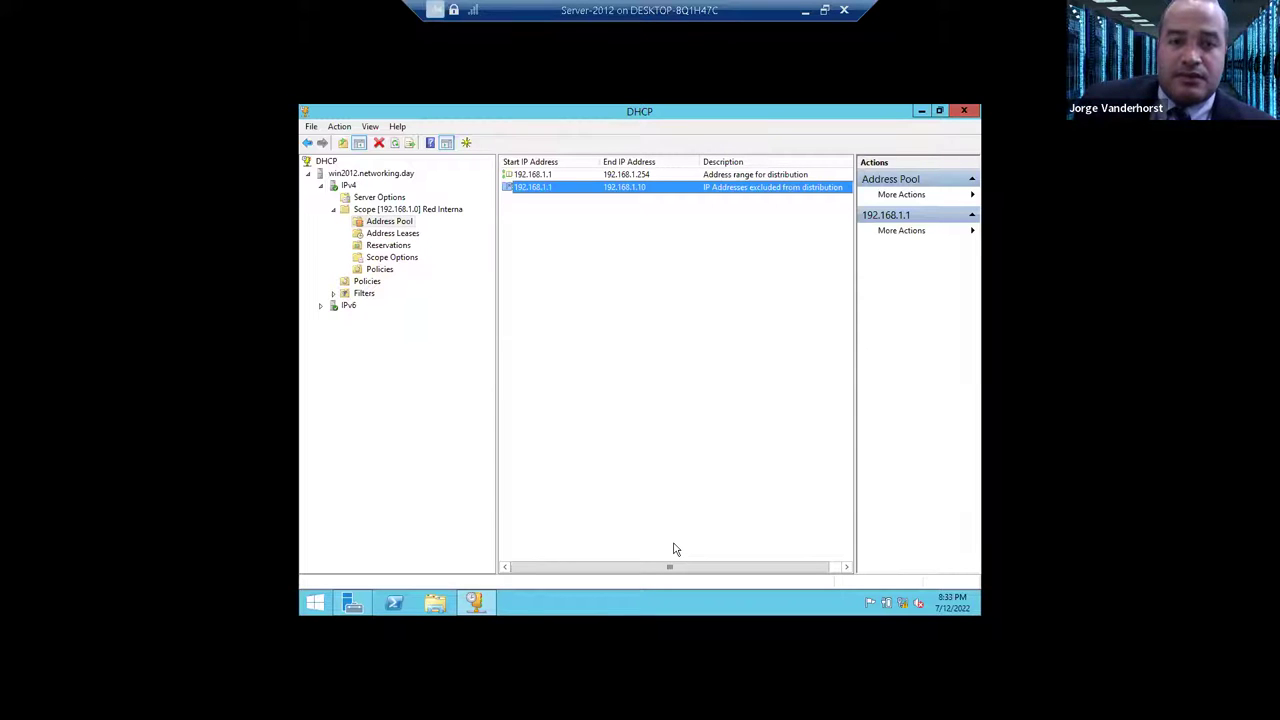
key(ctrl+shift+Escape)
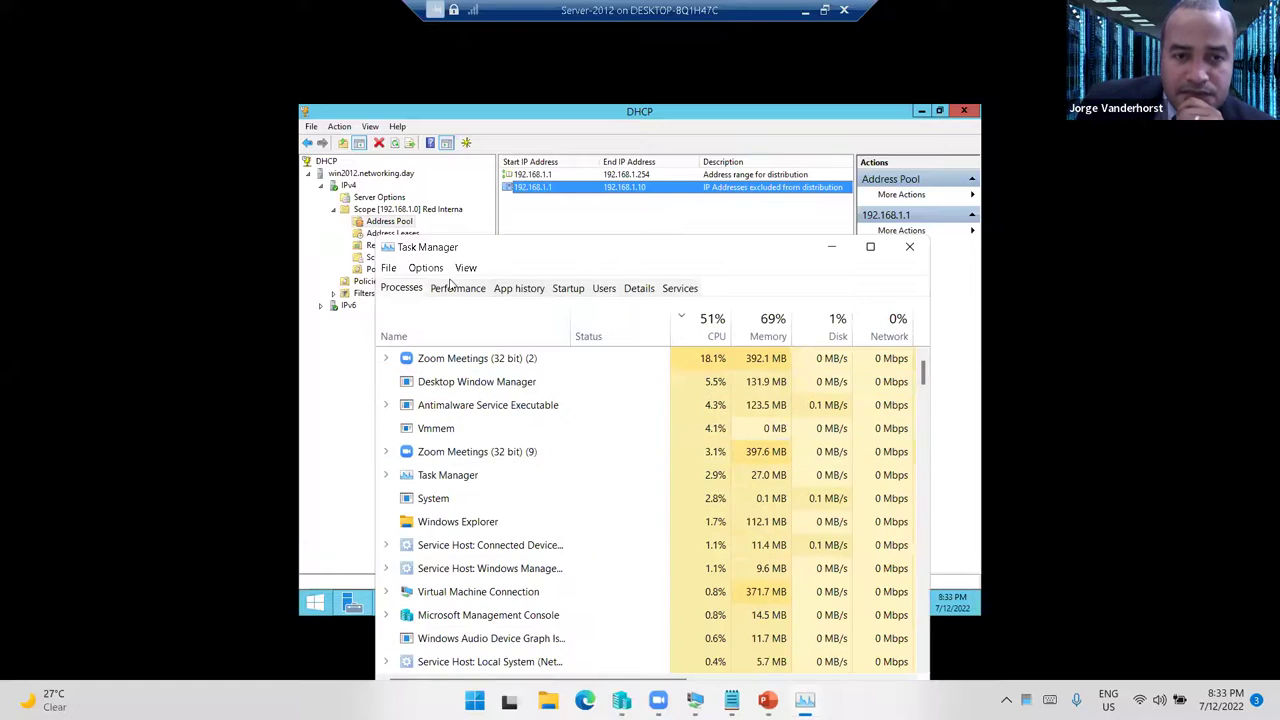
mouse_move(695, 700)
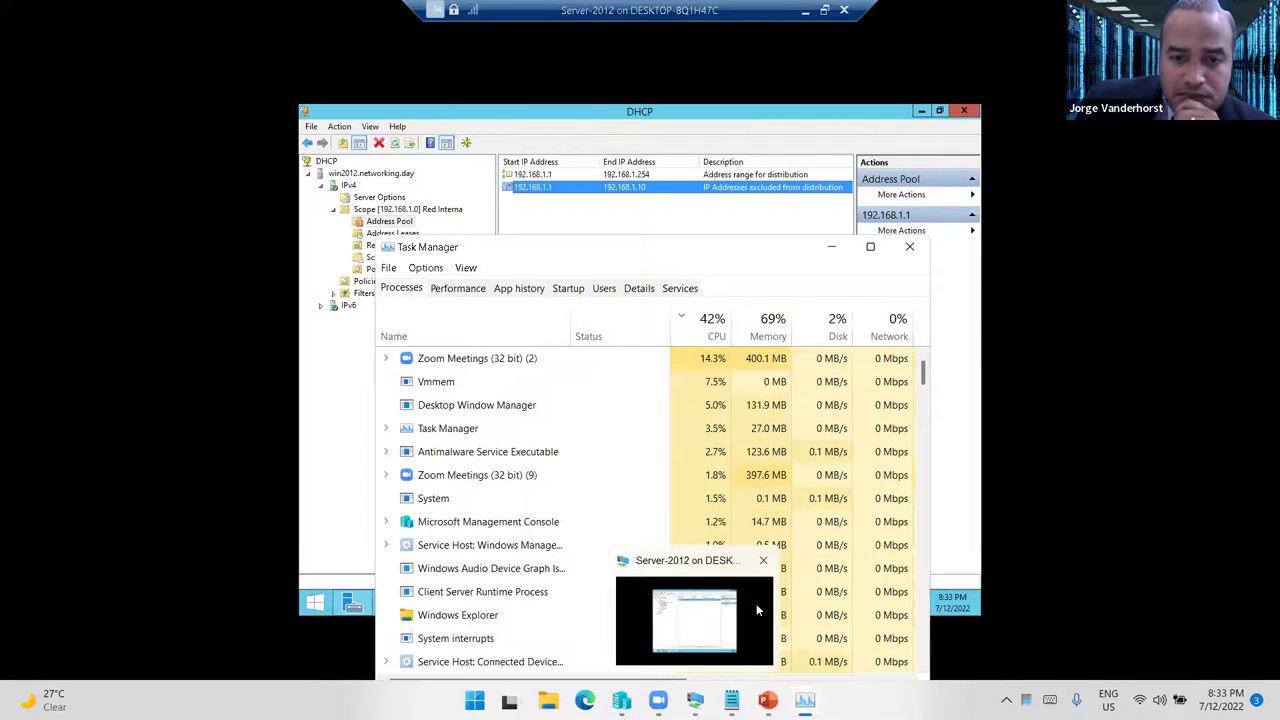
click(762, 561)
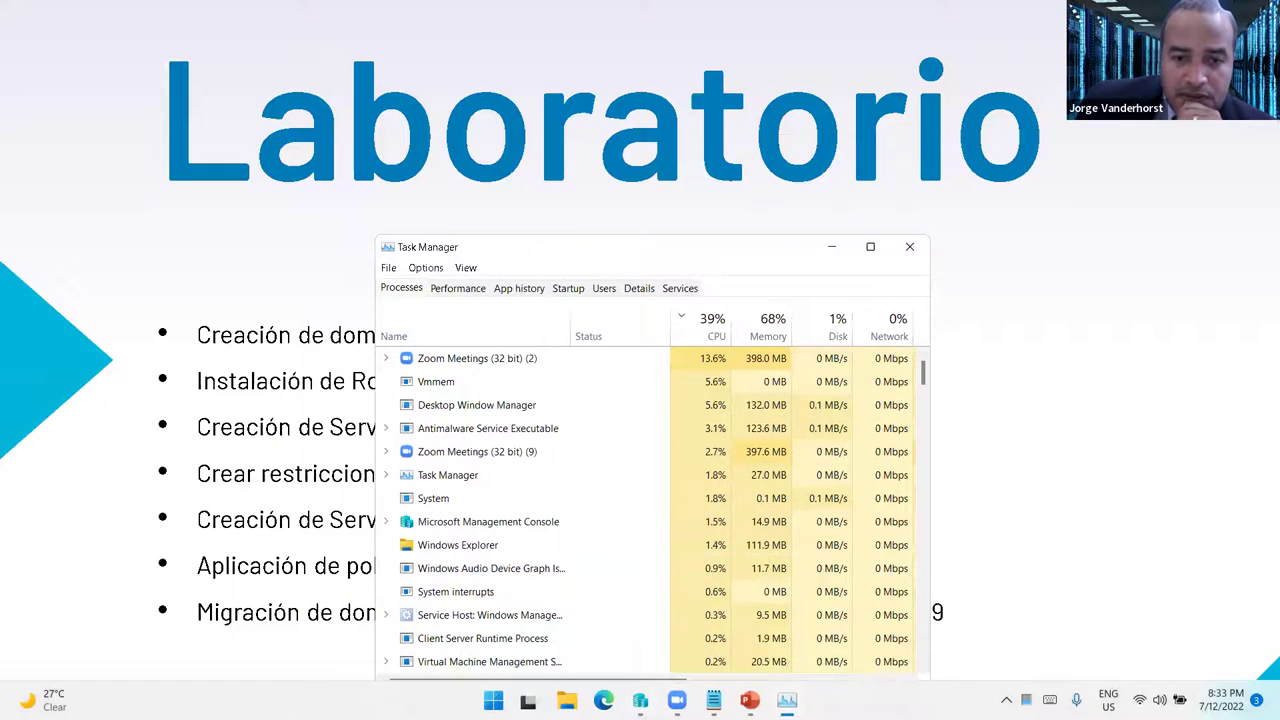
click(640, 700)
click(250, 158)
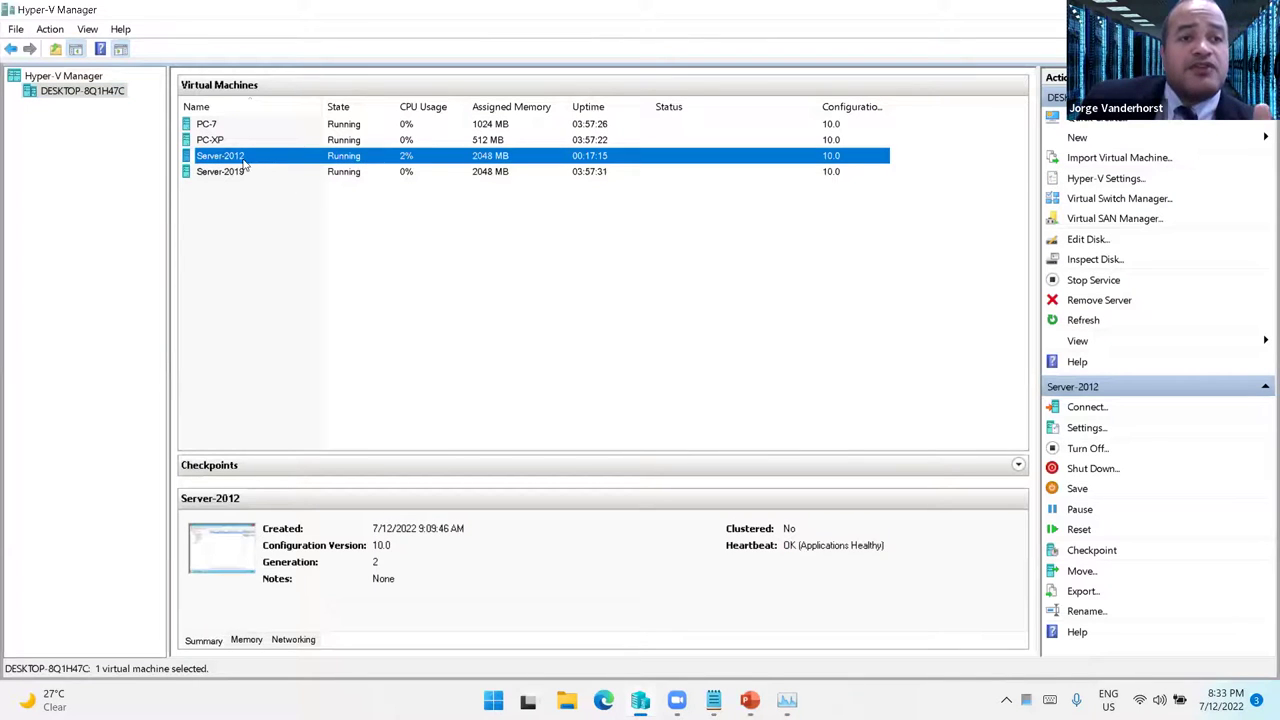
- Open PC-7's settings, close them unchanged, then connect to PC-7's desktop
click(225, 128)
right_click(235, 128)
click(268, 164)
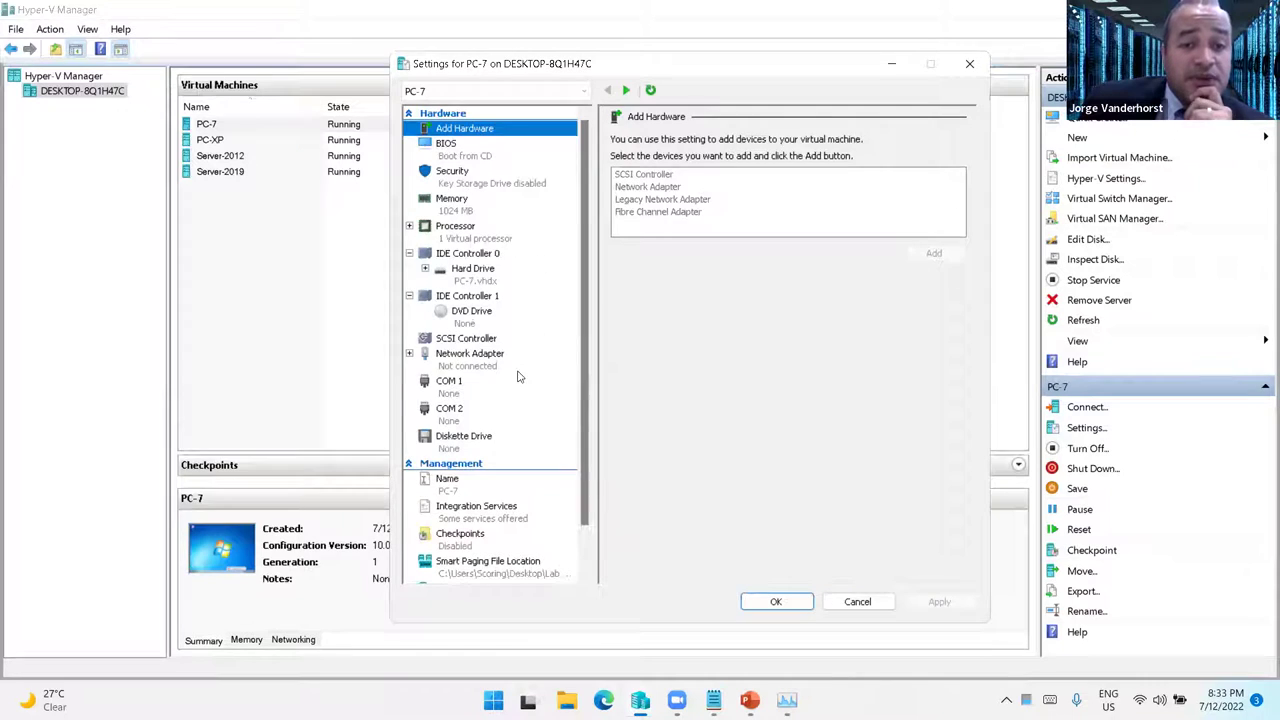
click(856, 602)
right_click(262, 127)
click(391, 153)
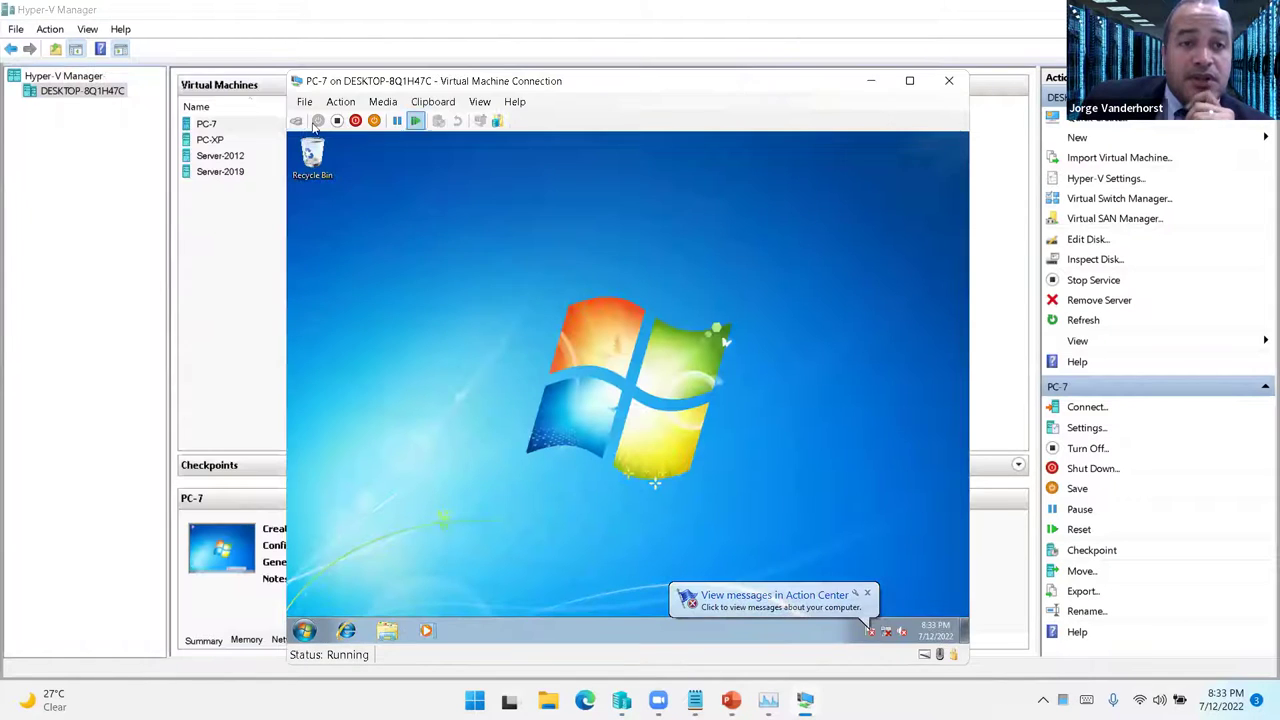
- Switch PC-7's network adapter to the Red Privada virtual switch, apply, and return to Hyper-V Manager
click(304, 102)
click(322, 117)
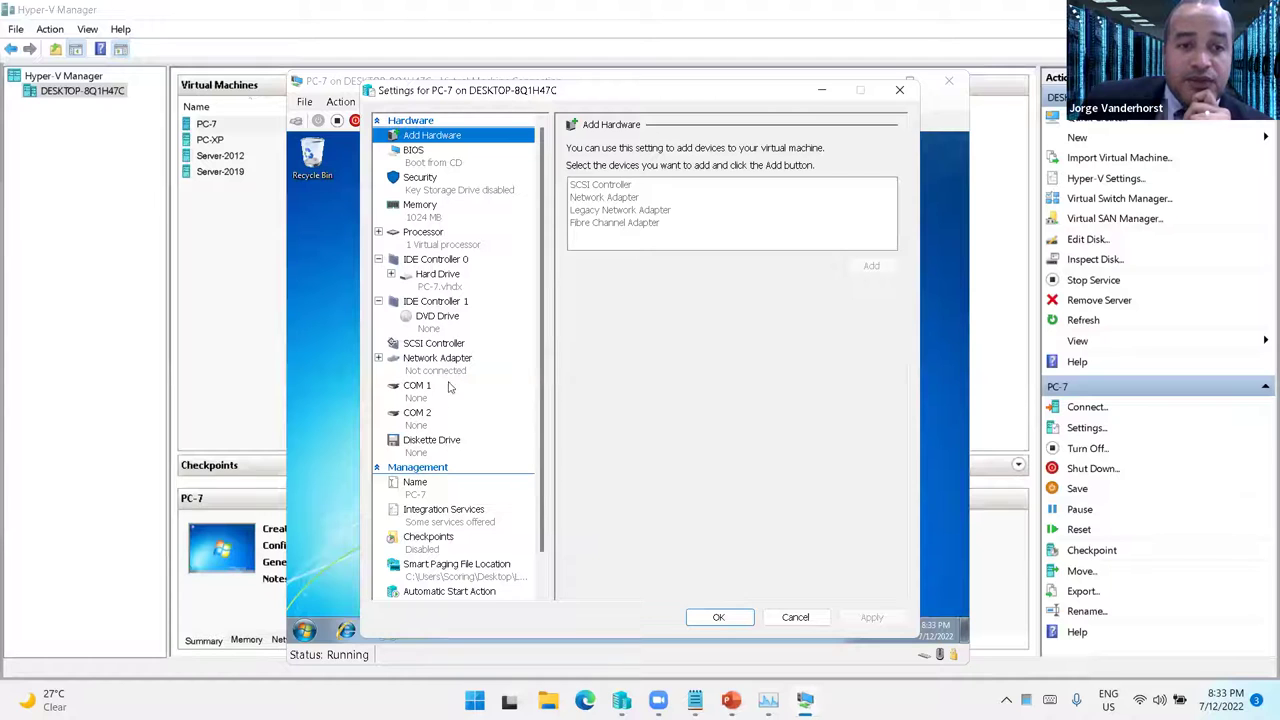
click(453, 374)
click(714, 191)
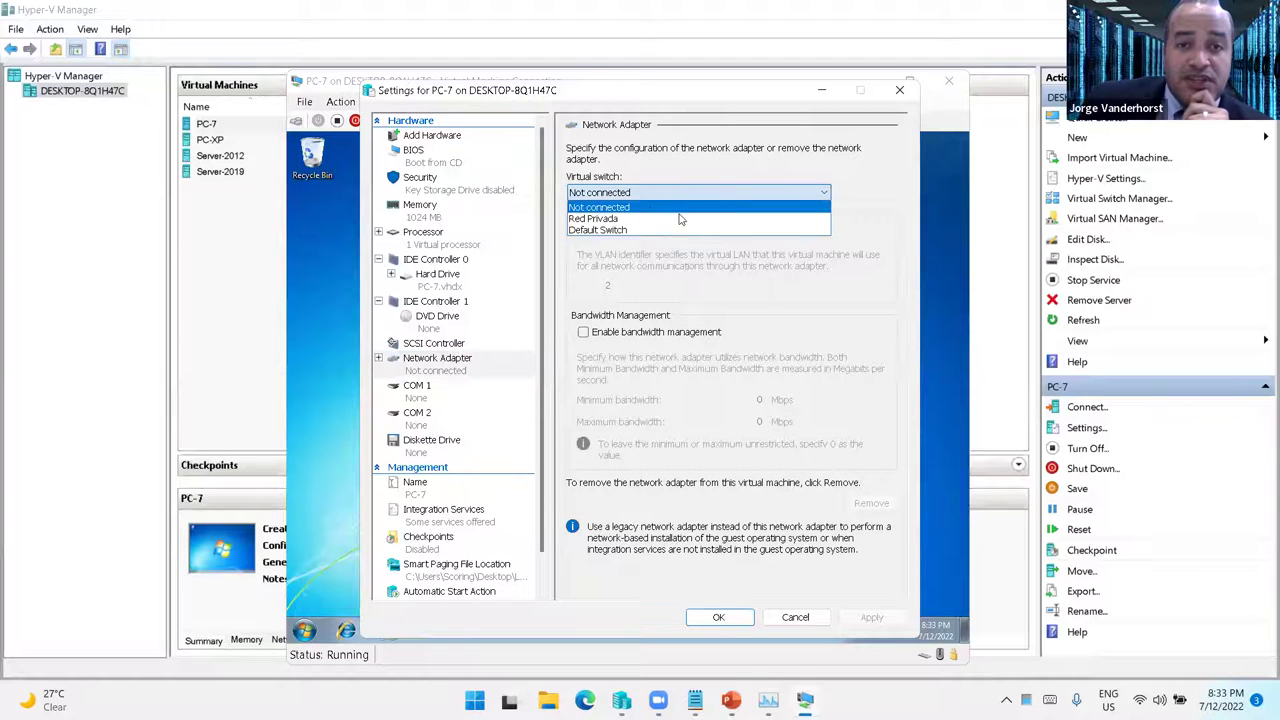
click(613, 219)
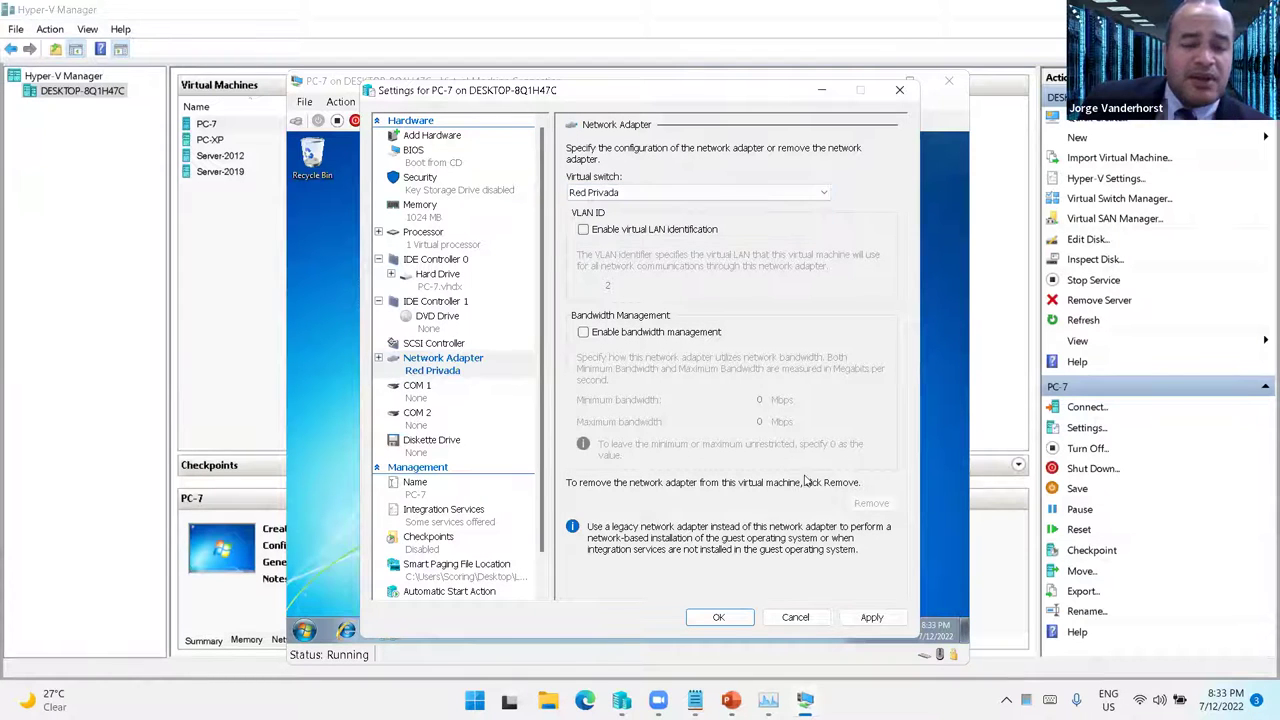
click(871, 617)
click(749, 620)
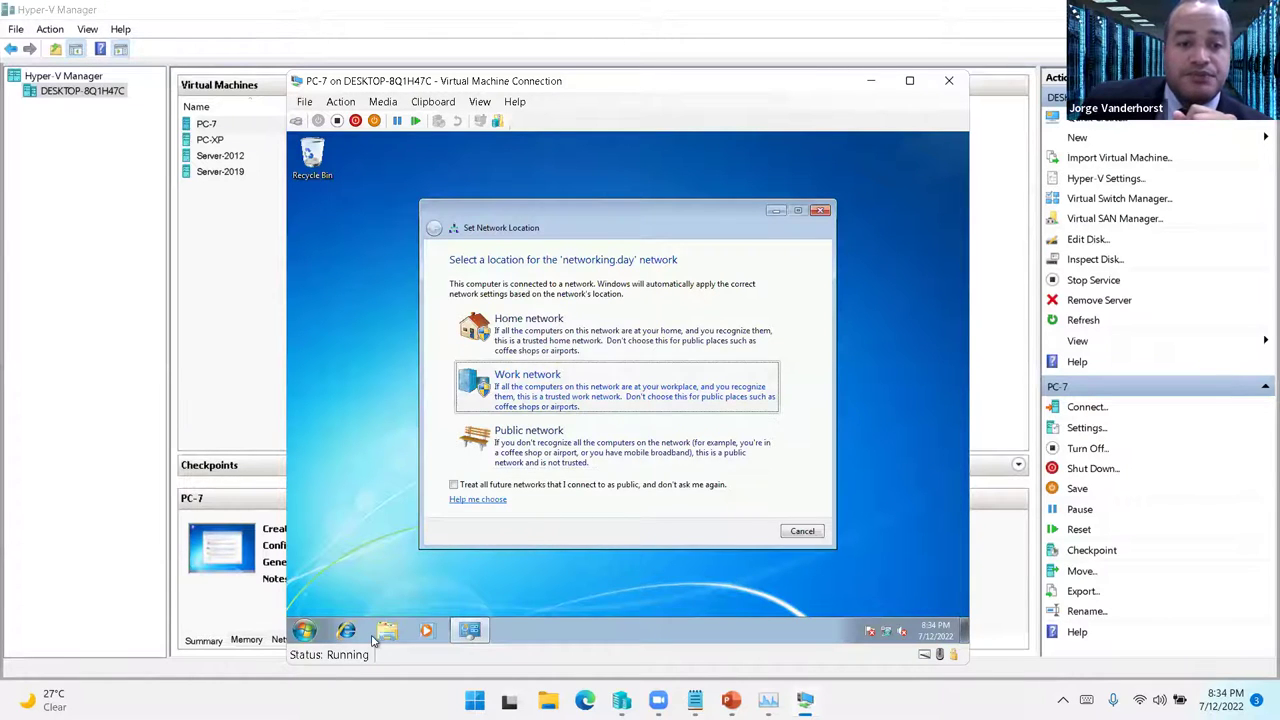
click(628, 700)
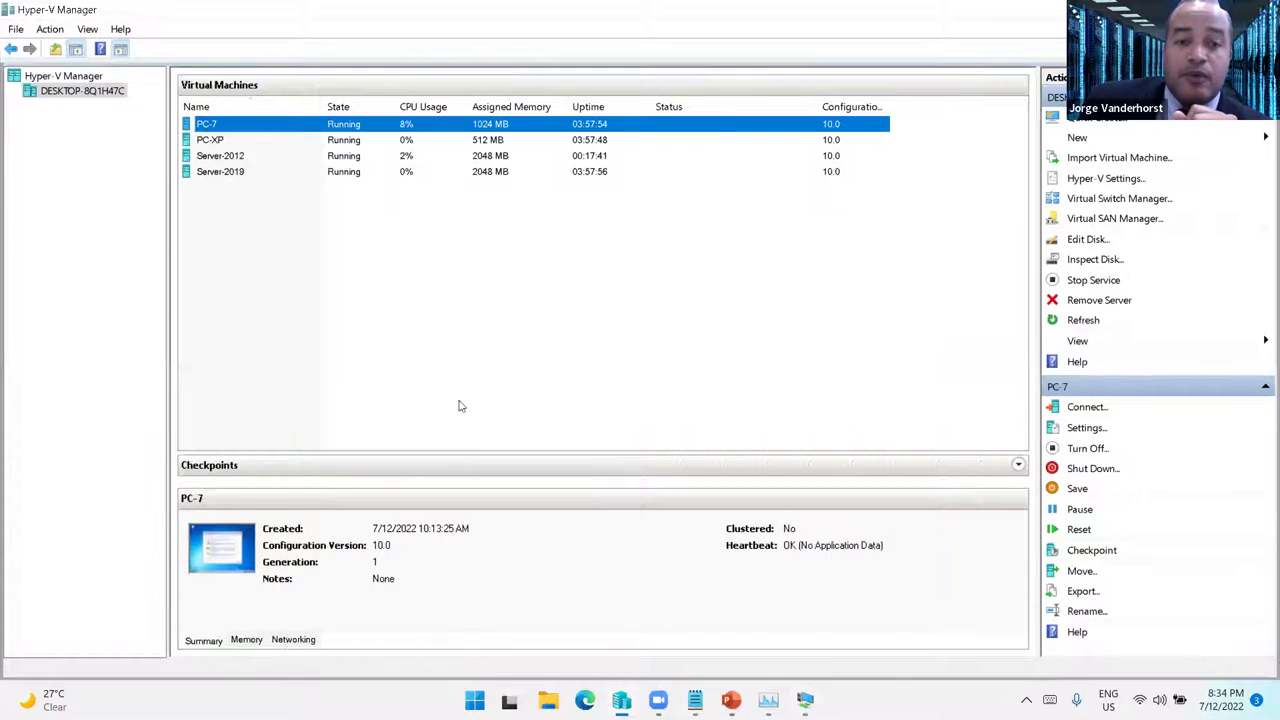
- Connect to the Server-2012 virtual machine and sign in with the account password
double_click(234, 162)
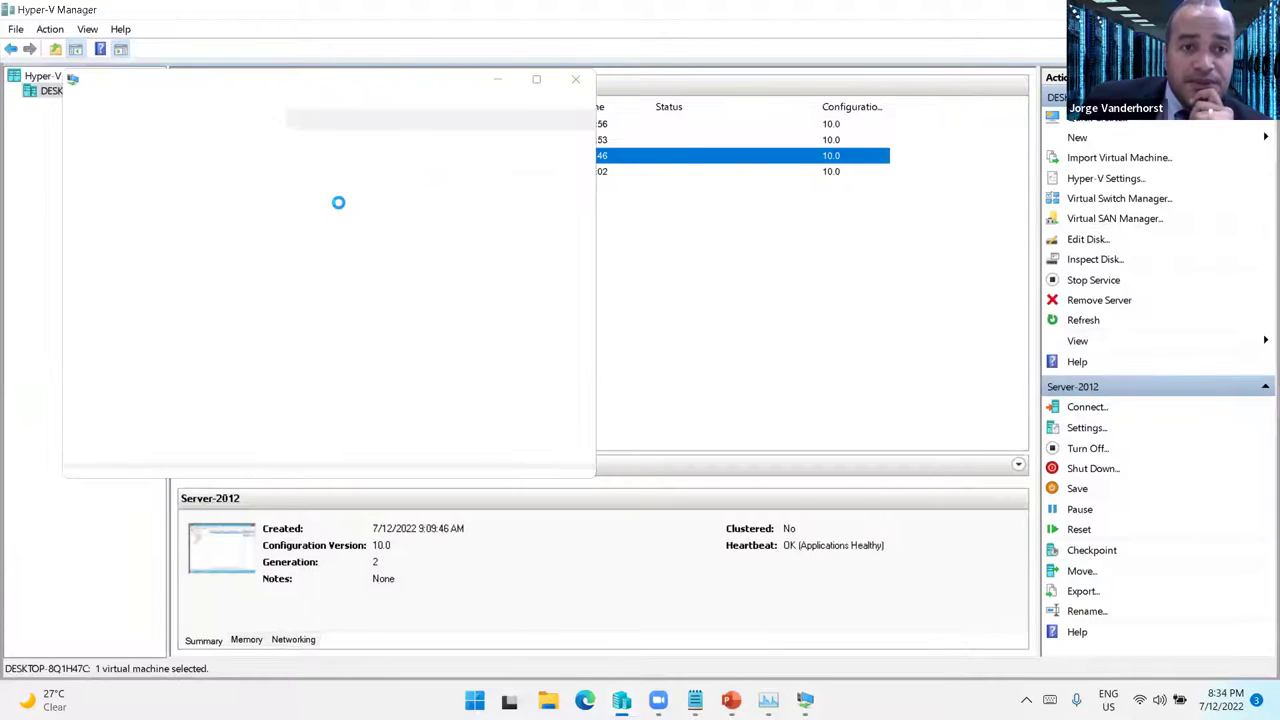
click(389, 343)
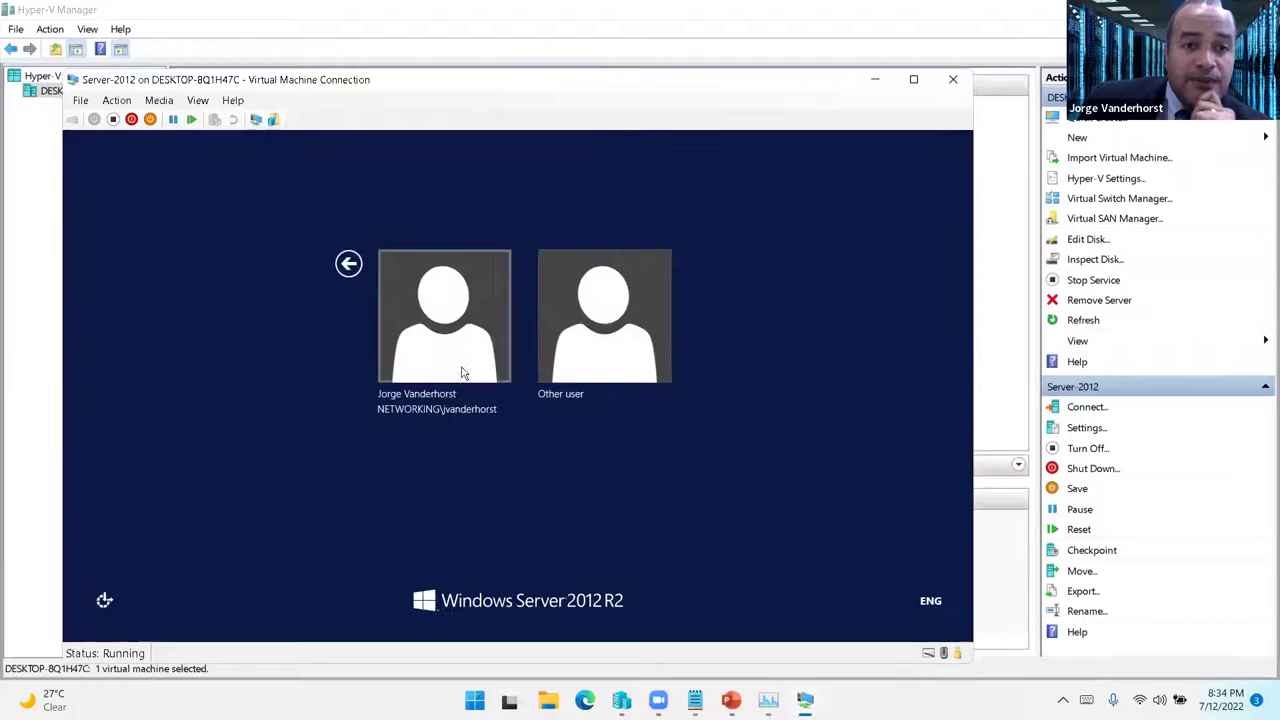
click(449, 357)
text(•••)
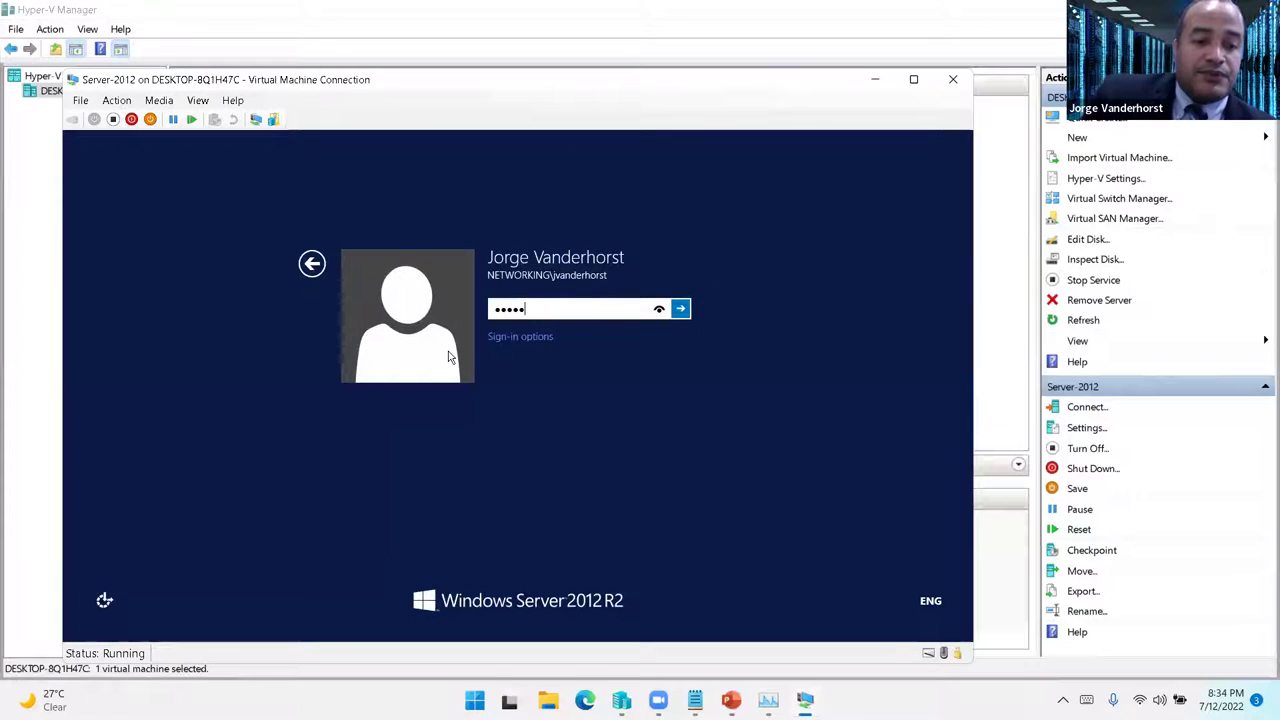
key(Return)
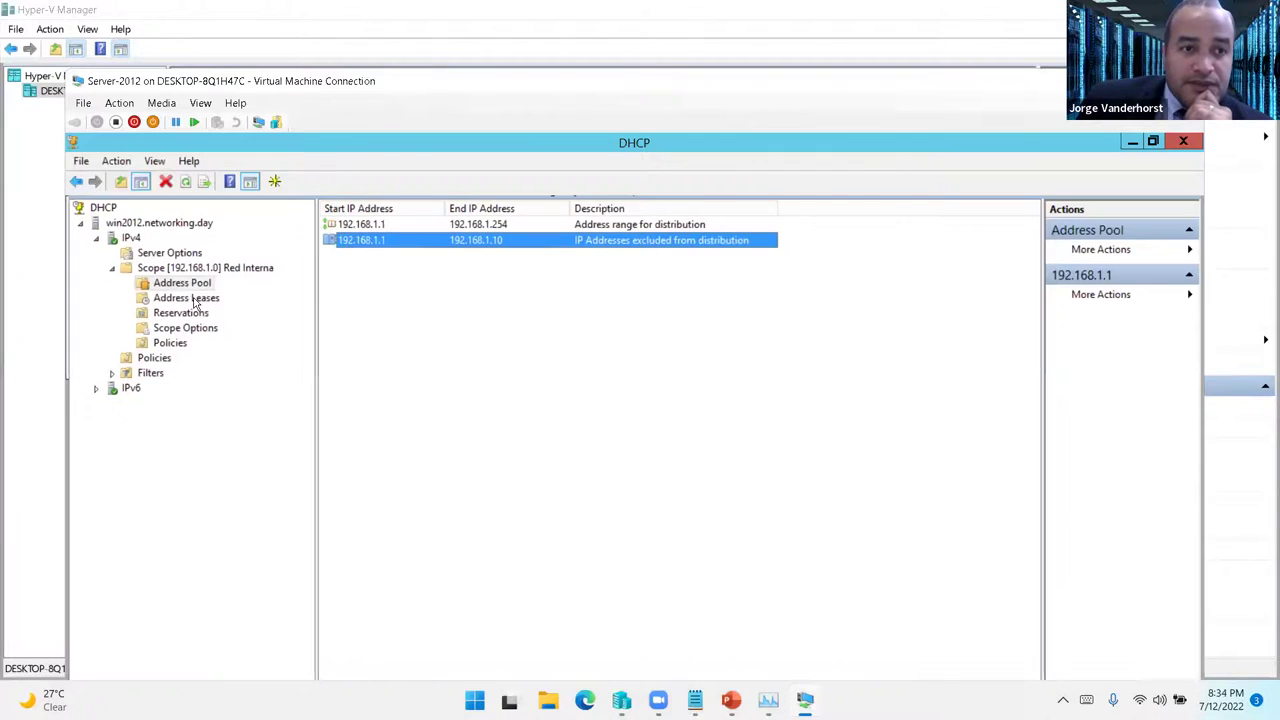
- Refresh the scope's Address Leases, auto-fit the Name column, and check the Jorge-PC lease 192.168.1.12
click(196, 298)
click(166, 181)
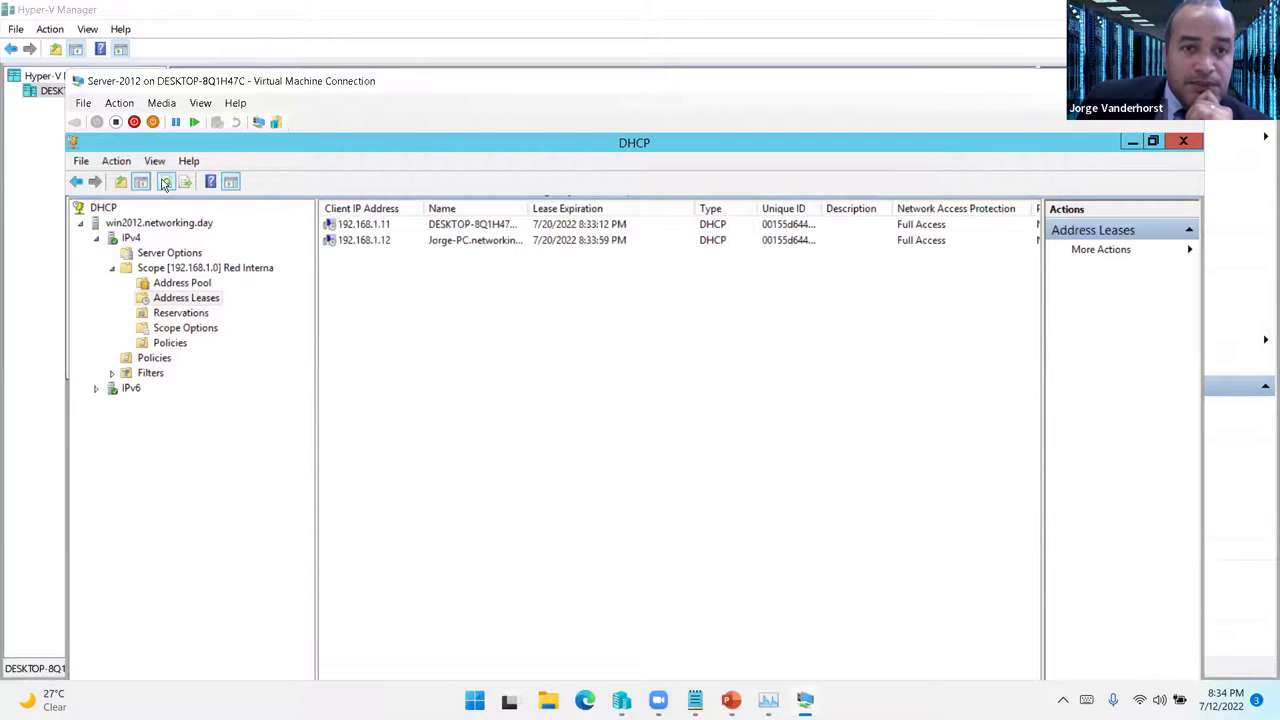
double_click(528, 208)
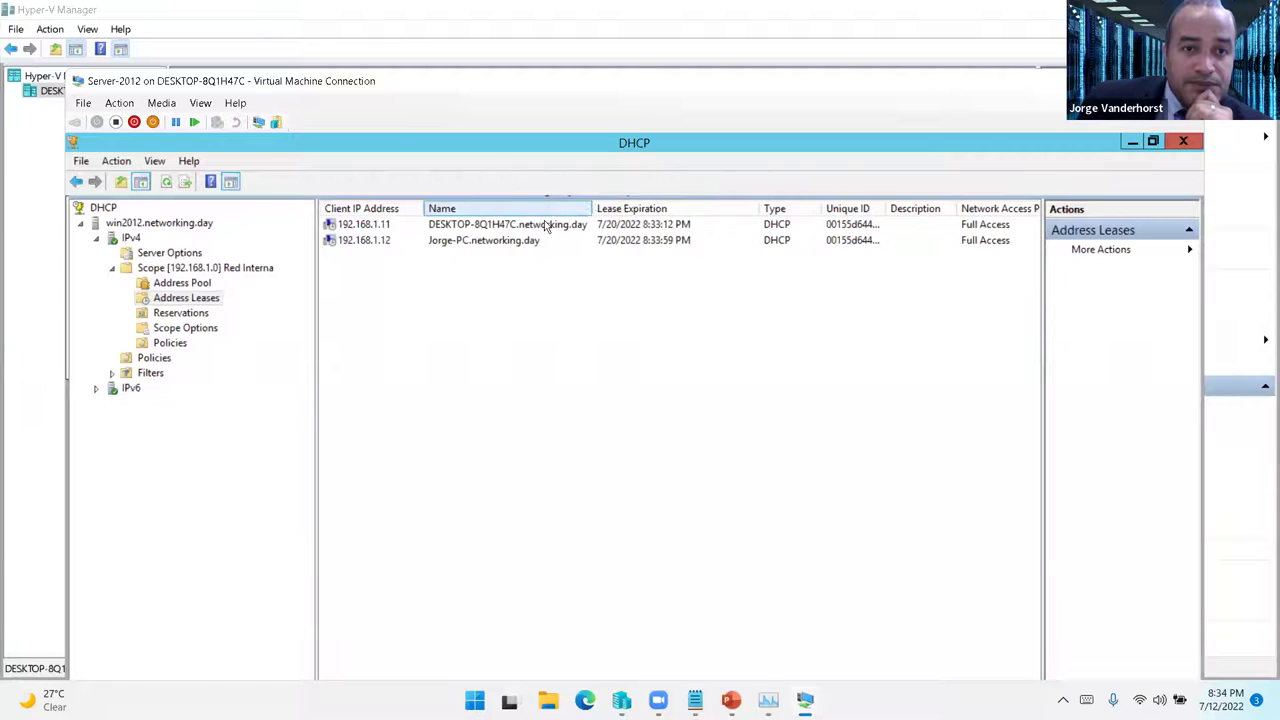
click(484, 244)
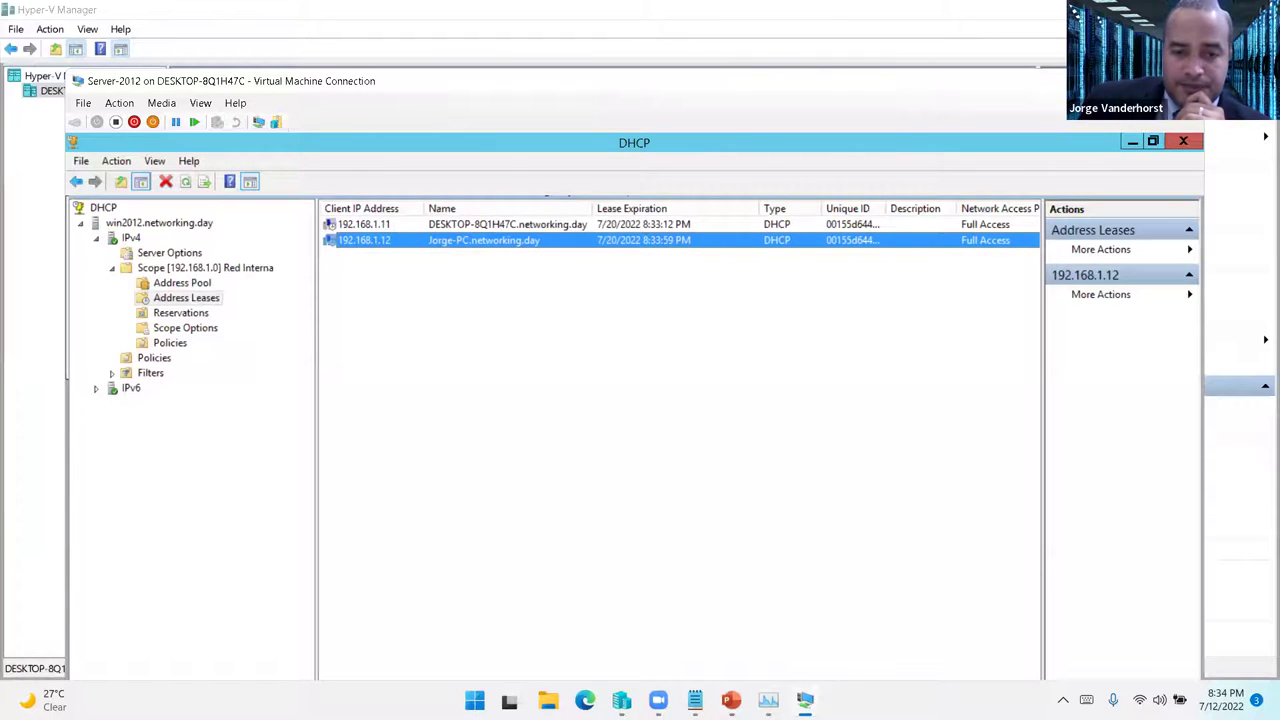
click(621, 700)
click(222, 140)
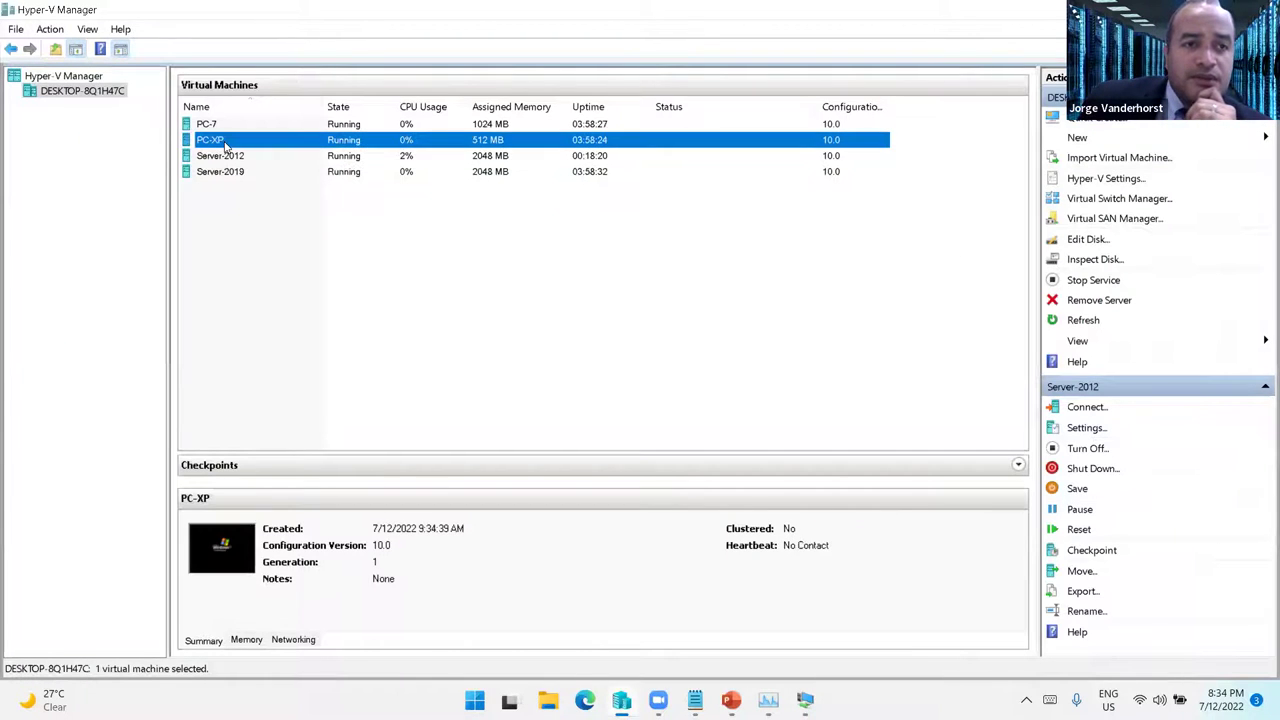
- Connect to PC-XP and set its network adapter to the Red Privada virtual switch
right_click(228, 143)
click(265, 152)
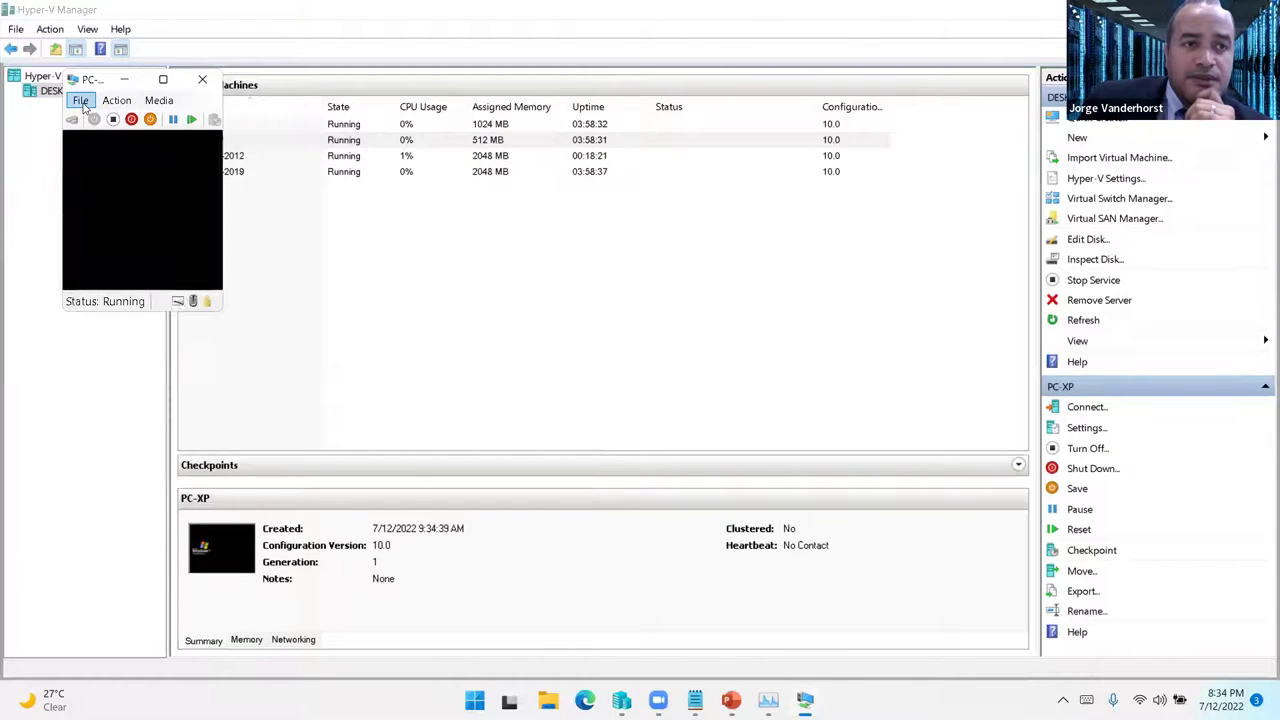
click(80, 100)
click(112, 115)
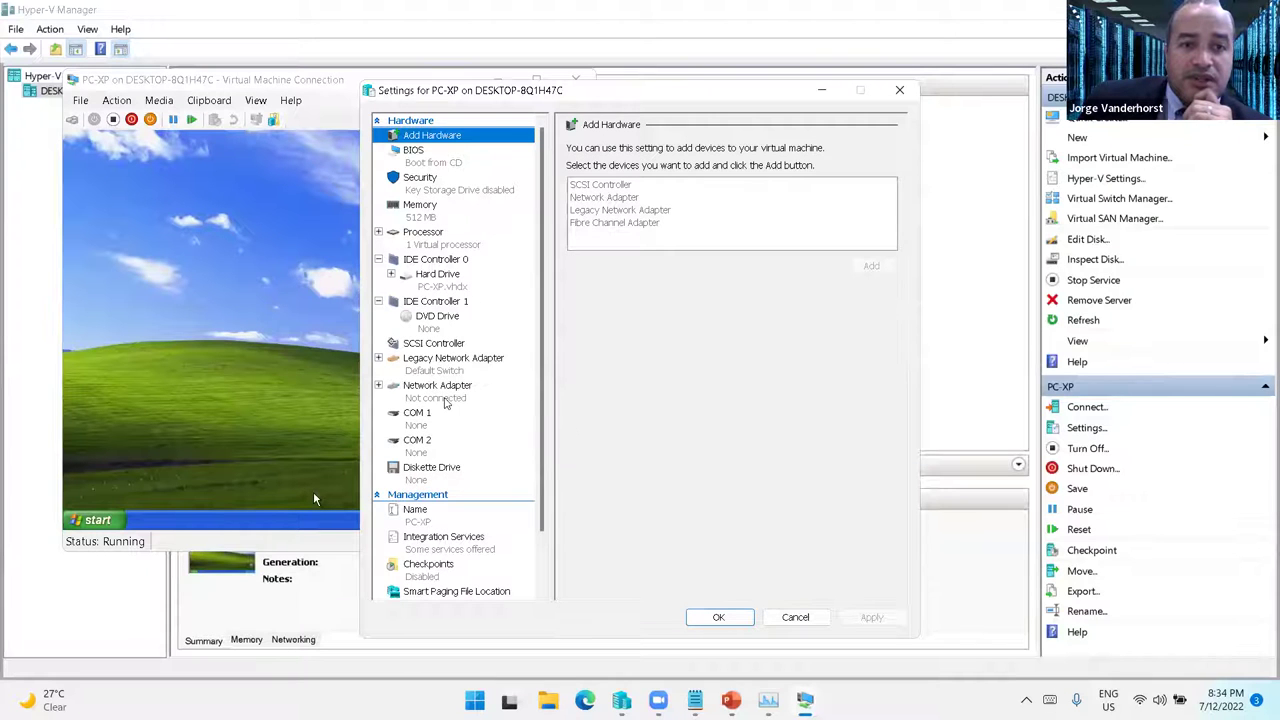
click(437, 388)
click(750, 192)
click(640, 212)
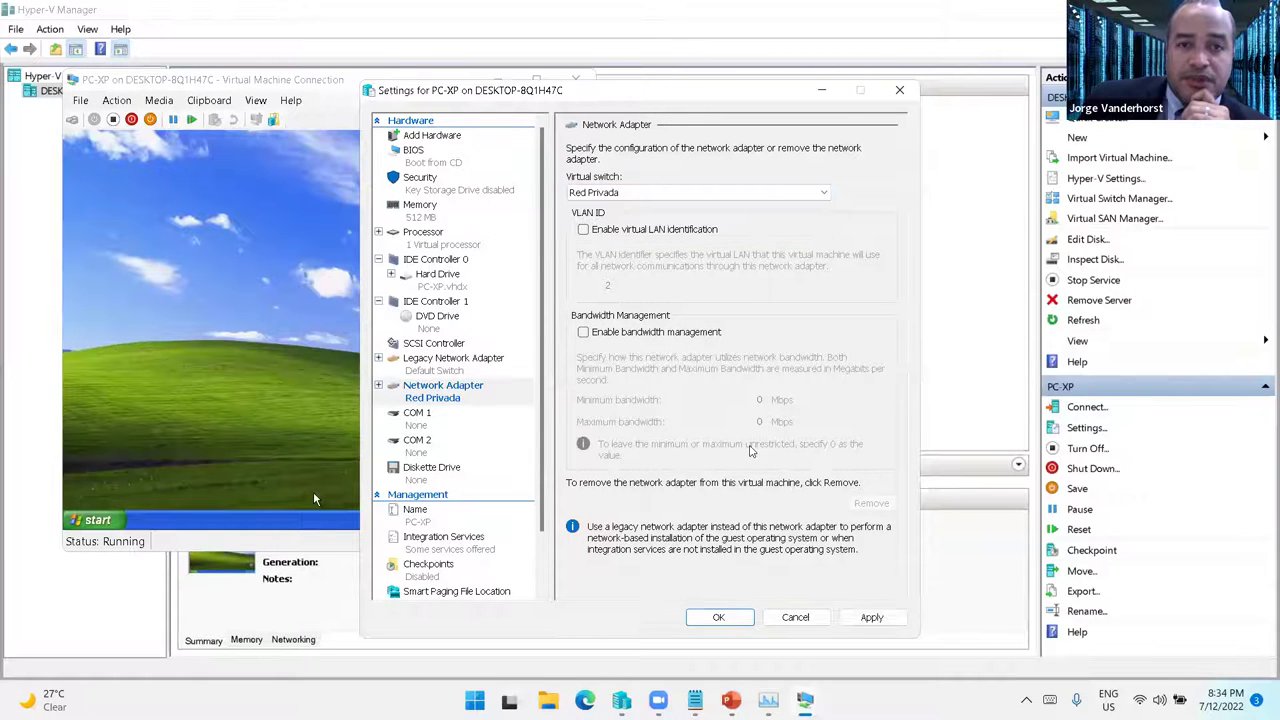
click(753, 606)
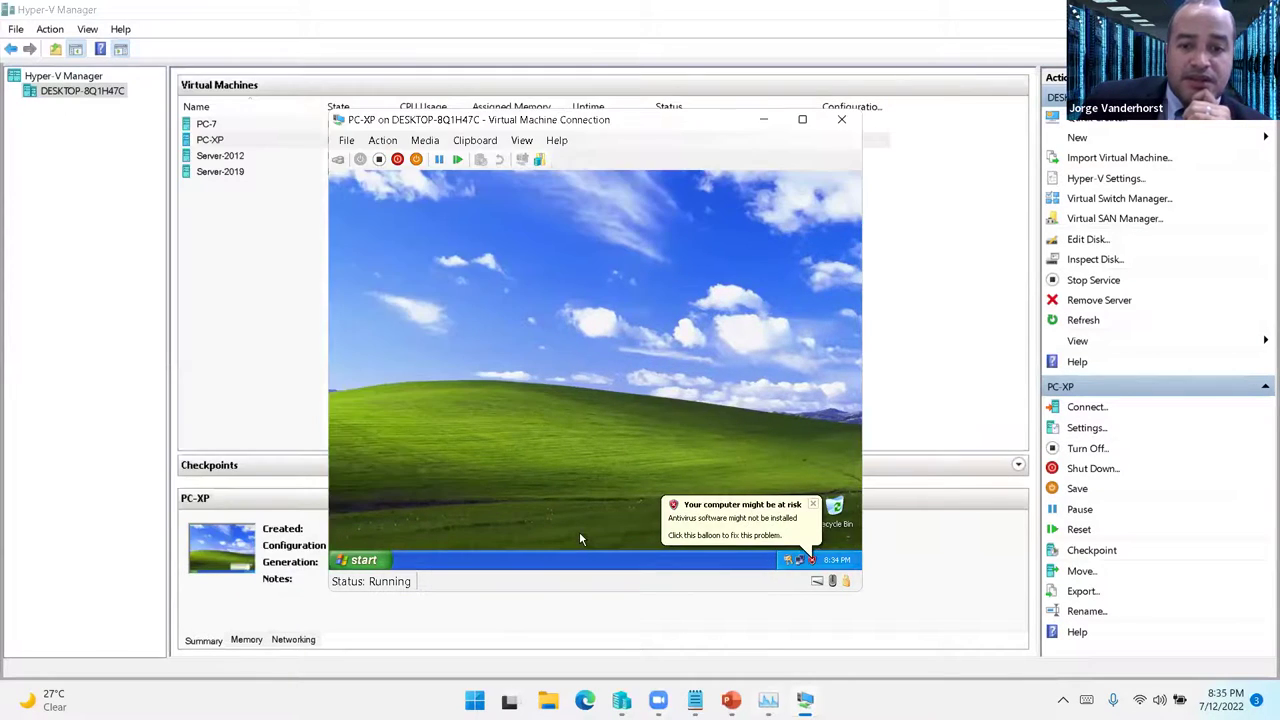
- Set the PC-XP window aside, connect to Server-2019, and sign in as Administrator
click(805, 700)
click(579, 537)
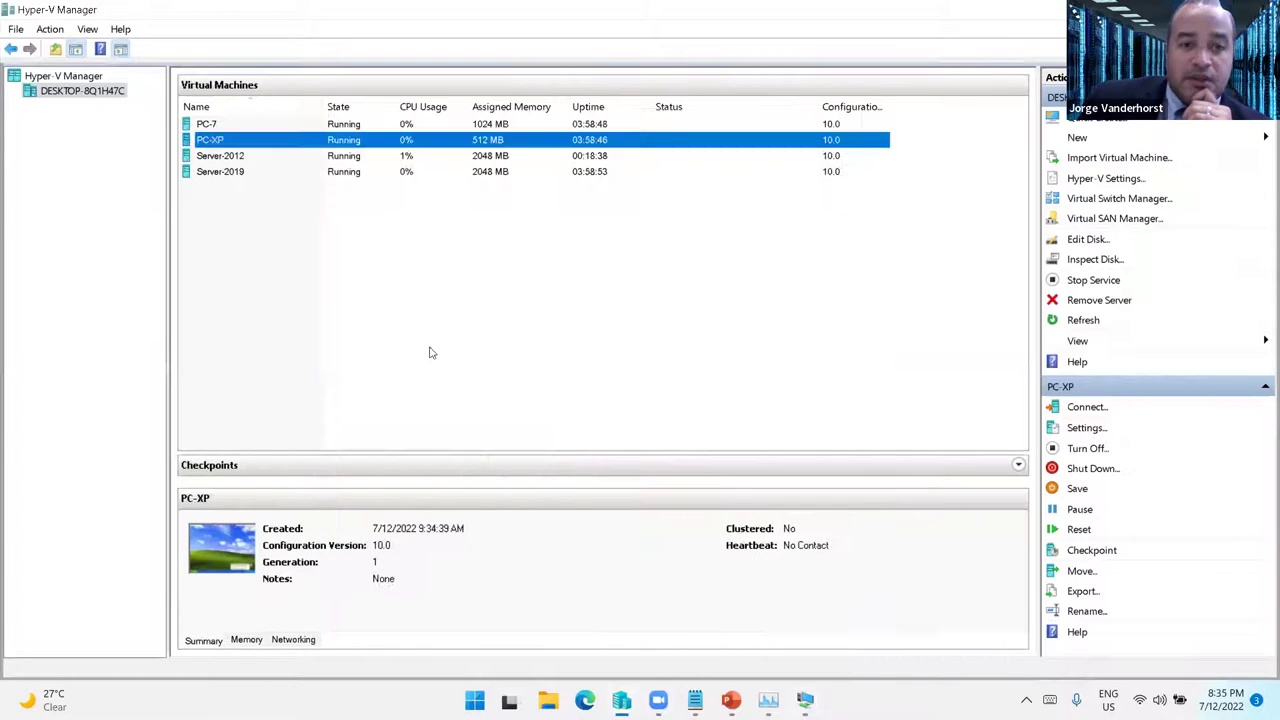
click(230, 178)
right_click(233, 178)
click(300, 188)
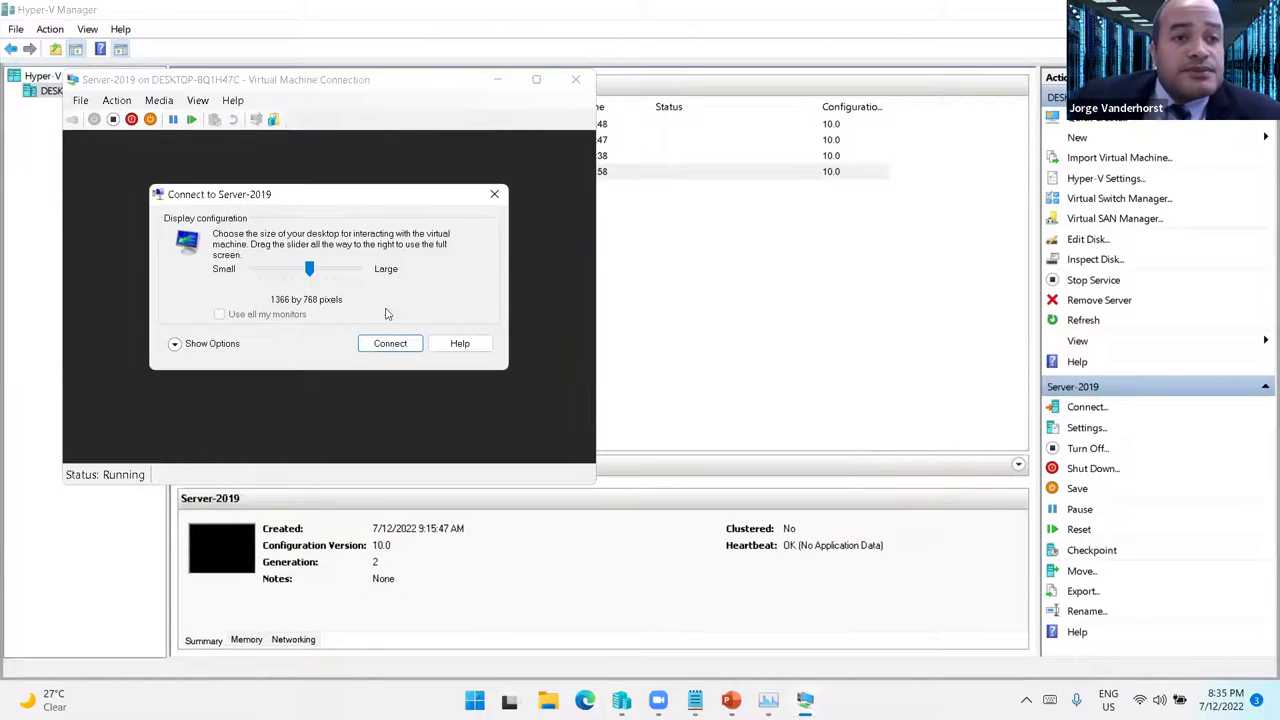
click(390, 344)
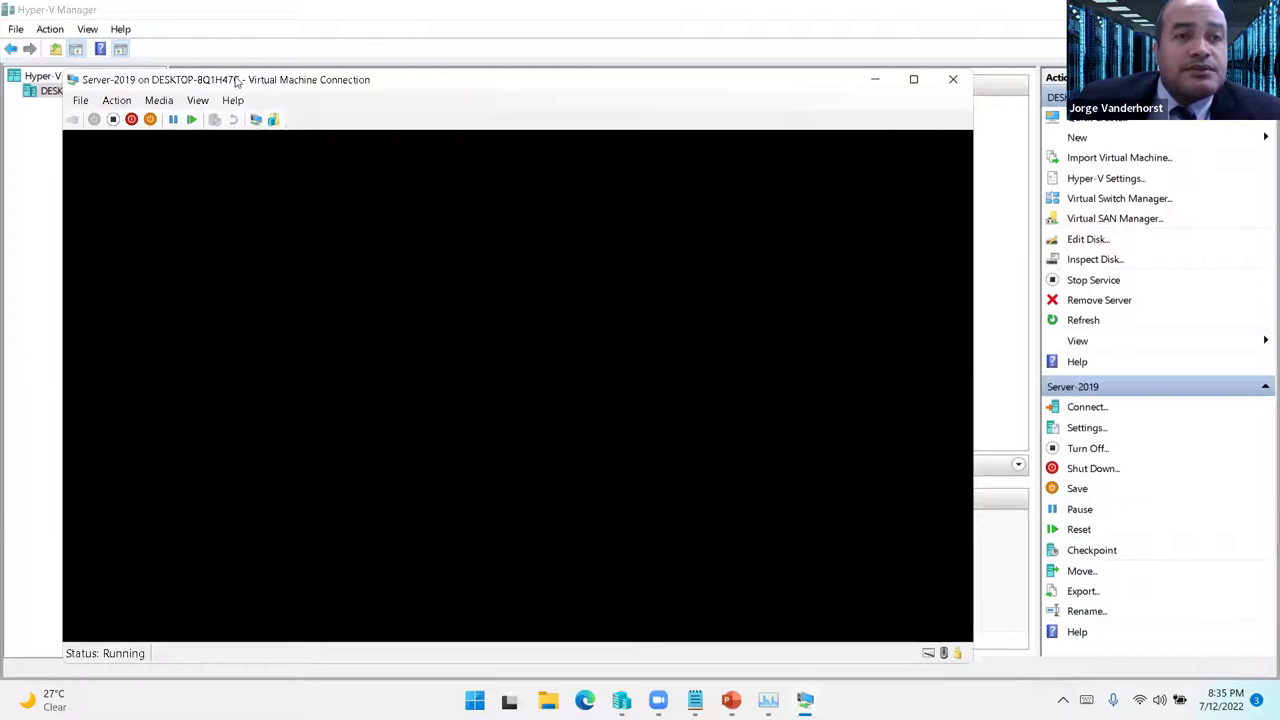
drag(237, 84, 299, 82)
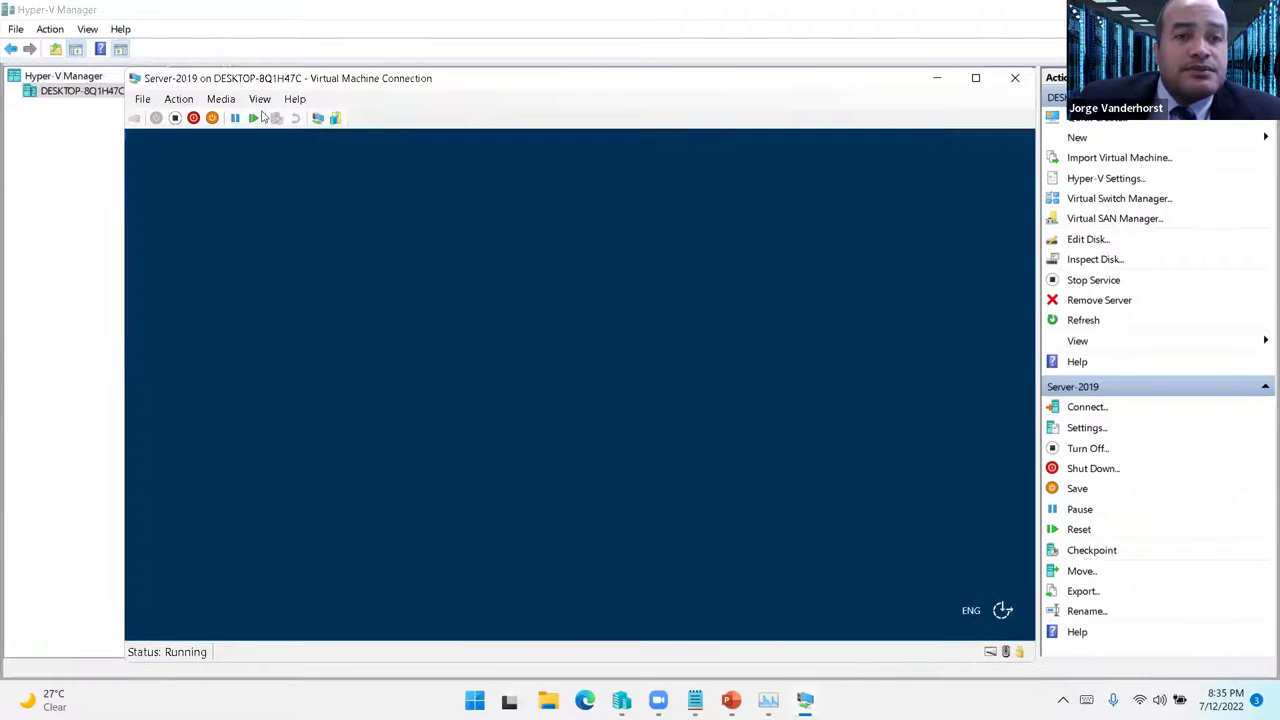
click(549, 441)
text(P)
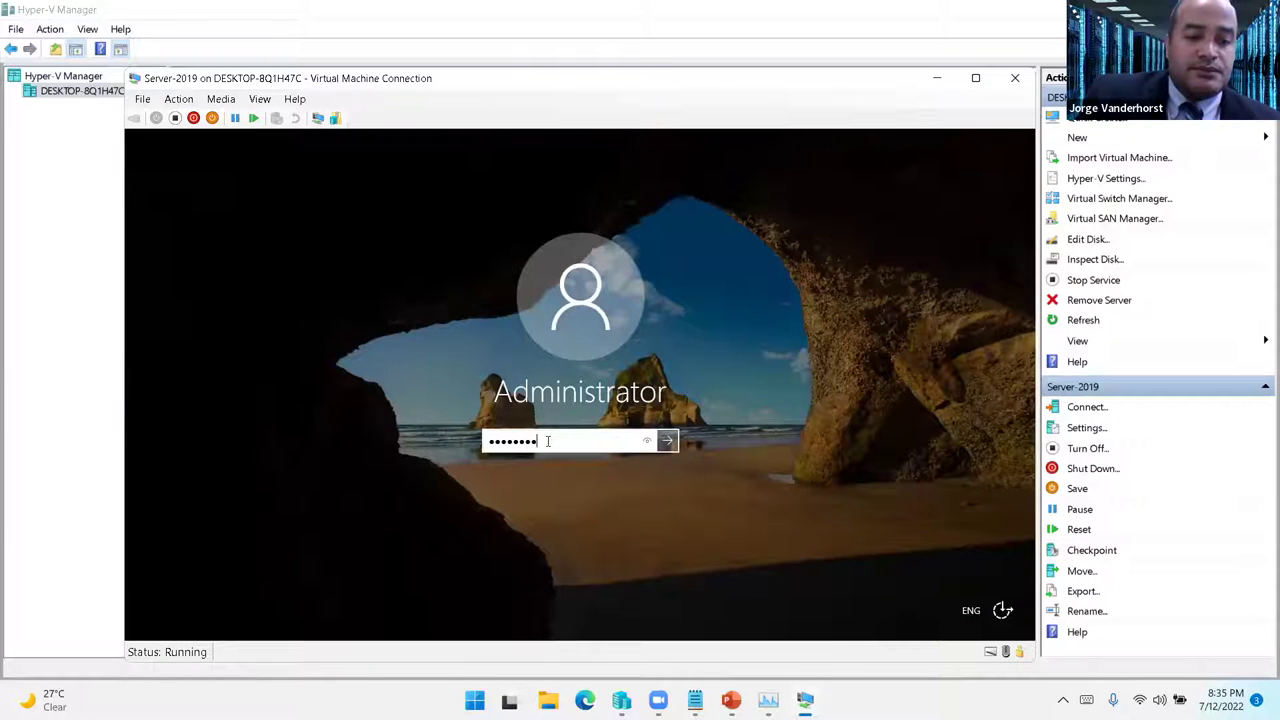
key(Return)
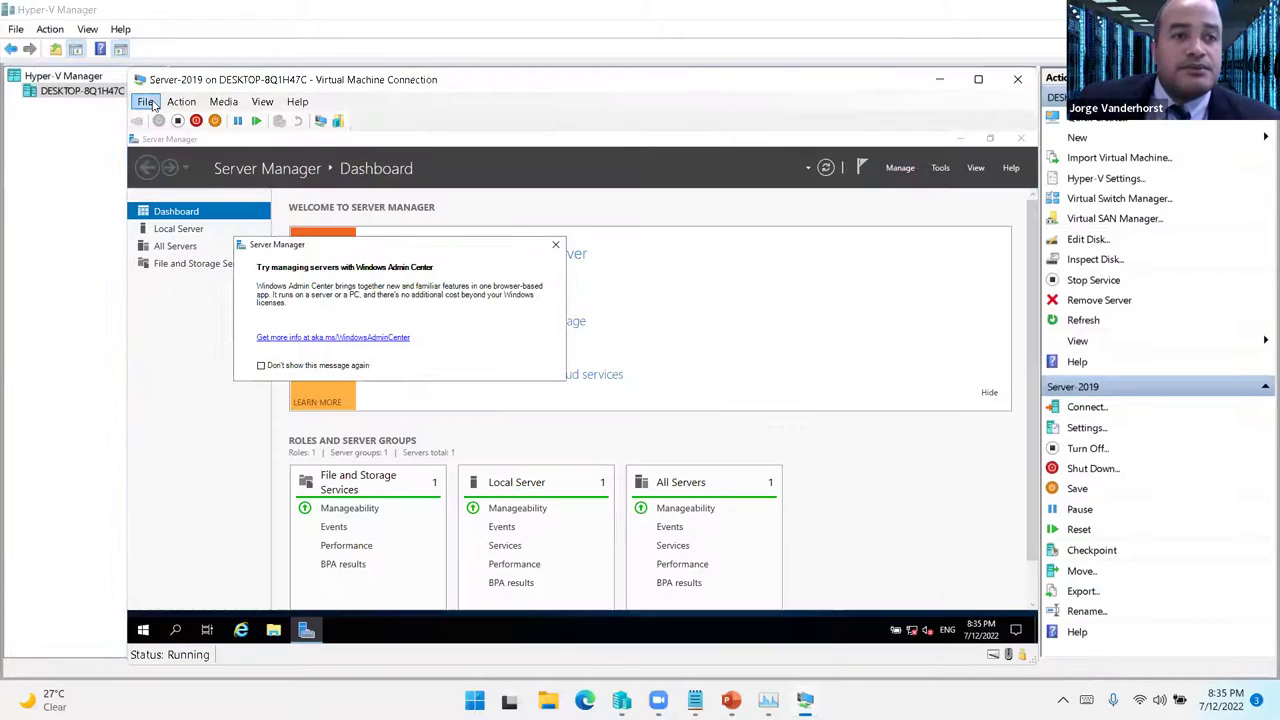
- Set Server-2019's network adapter to the Red Privada virtual switch and apply
click(146, 102)
click(178, 118)
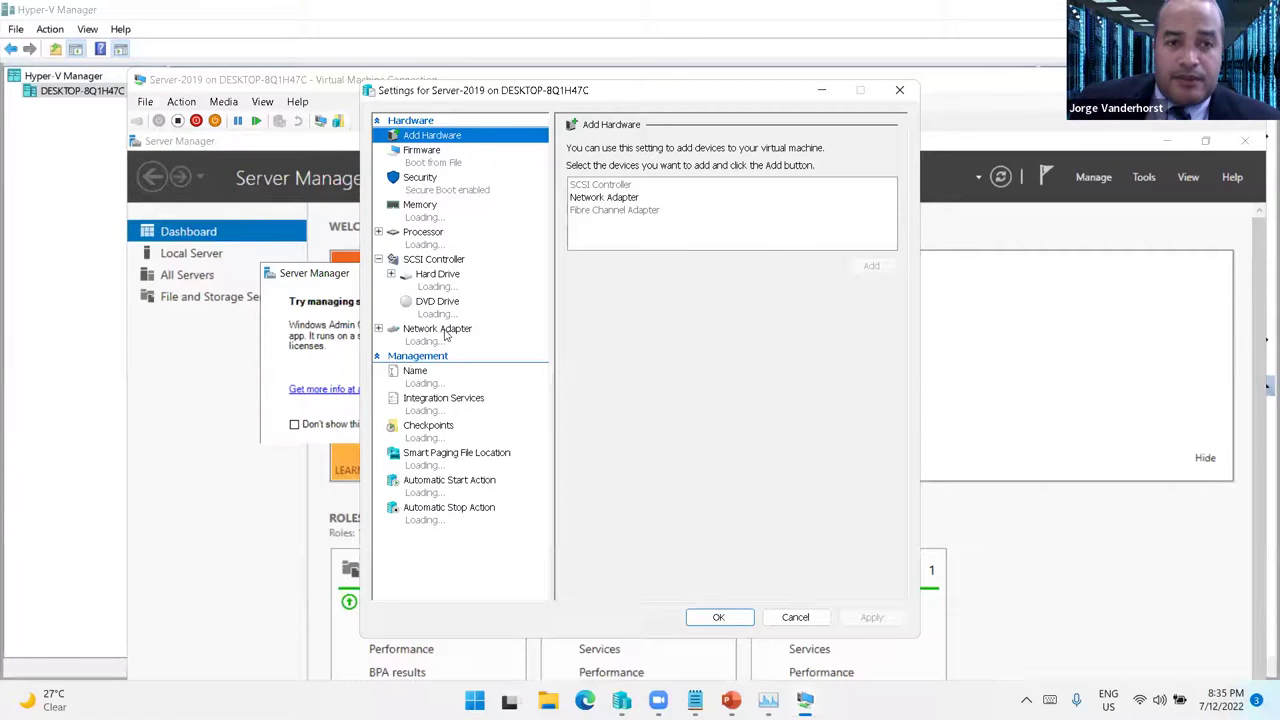
click(440, 331)
click(695, 192)
click(647, 220)
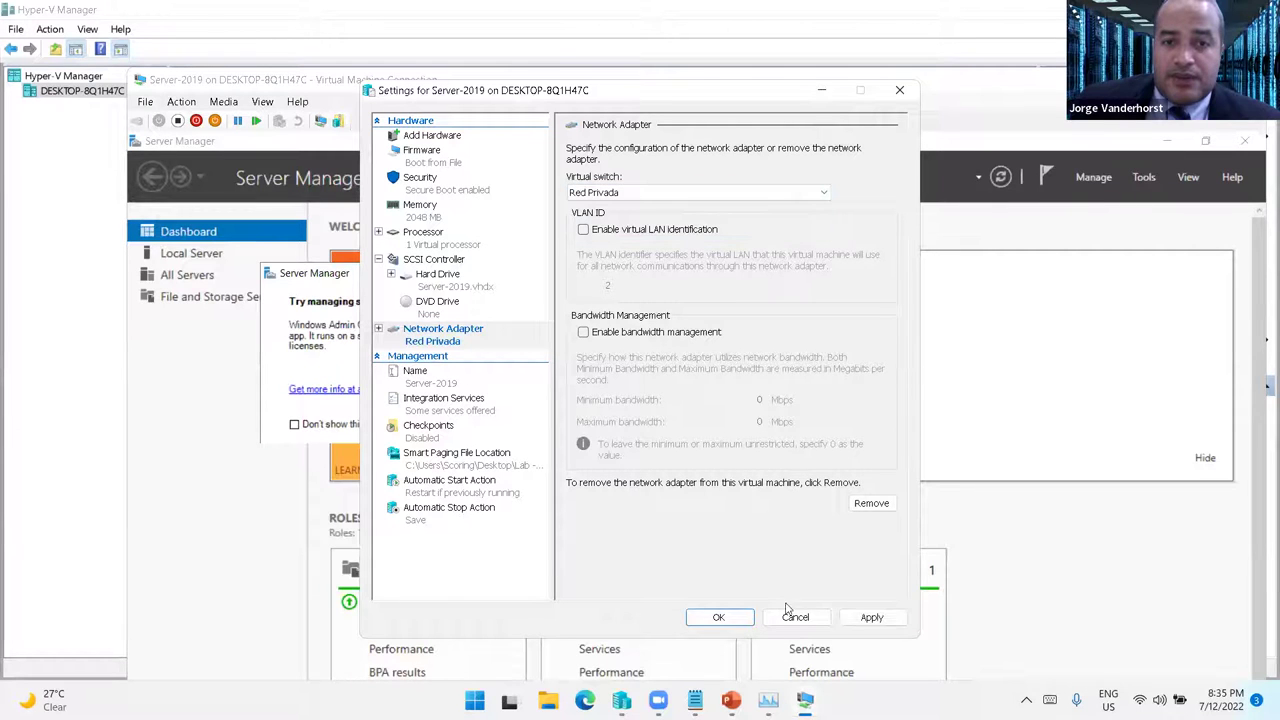
click(870, 618)
click(720, 618)
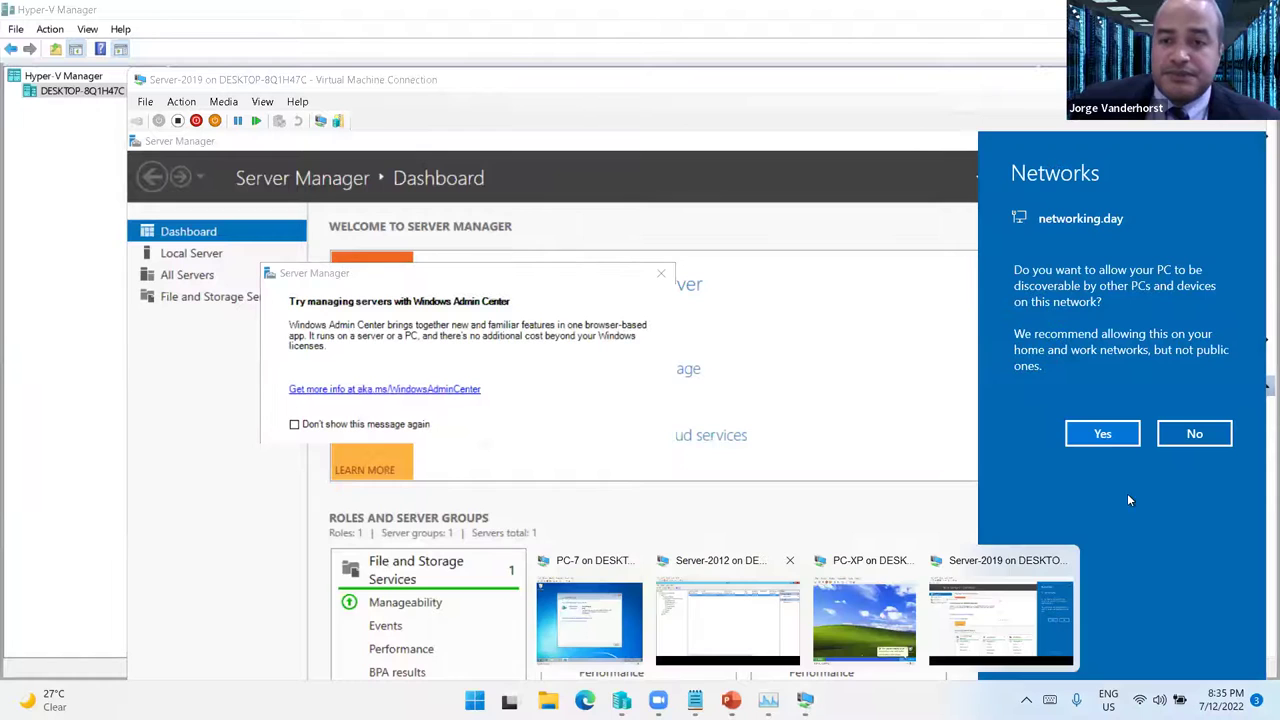
- Allow Server-2019 to be discoverable, then bring PC-7 forward and dismiss its network location prompt
click(1103, 433)
mouse_move(805, 700)
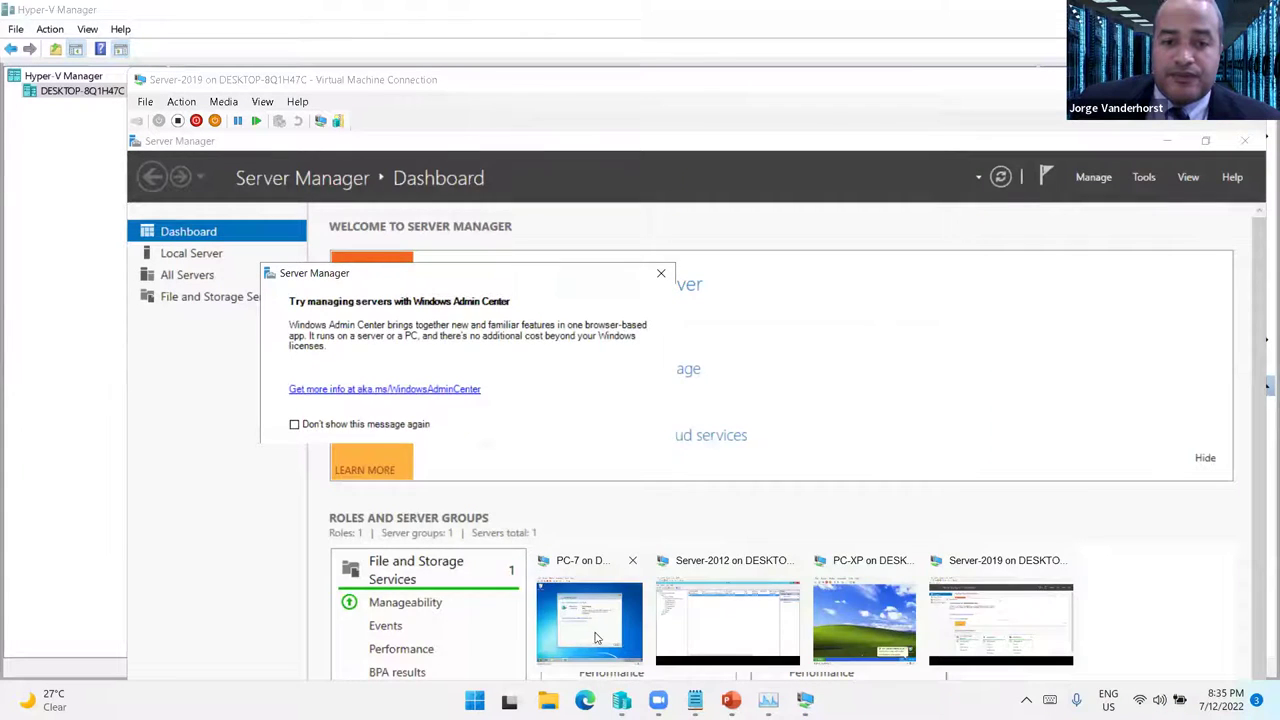
click(589, 620)
click(802, 531)
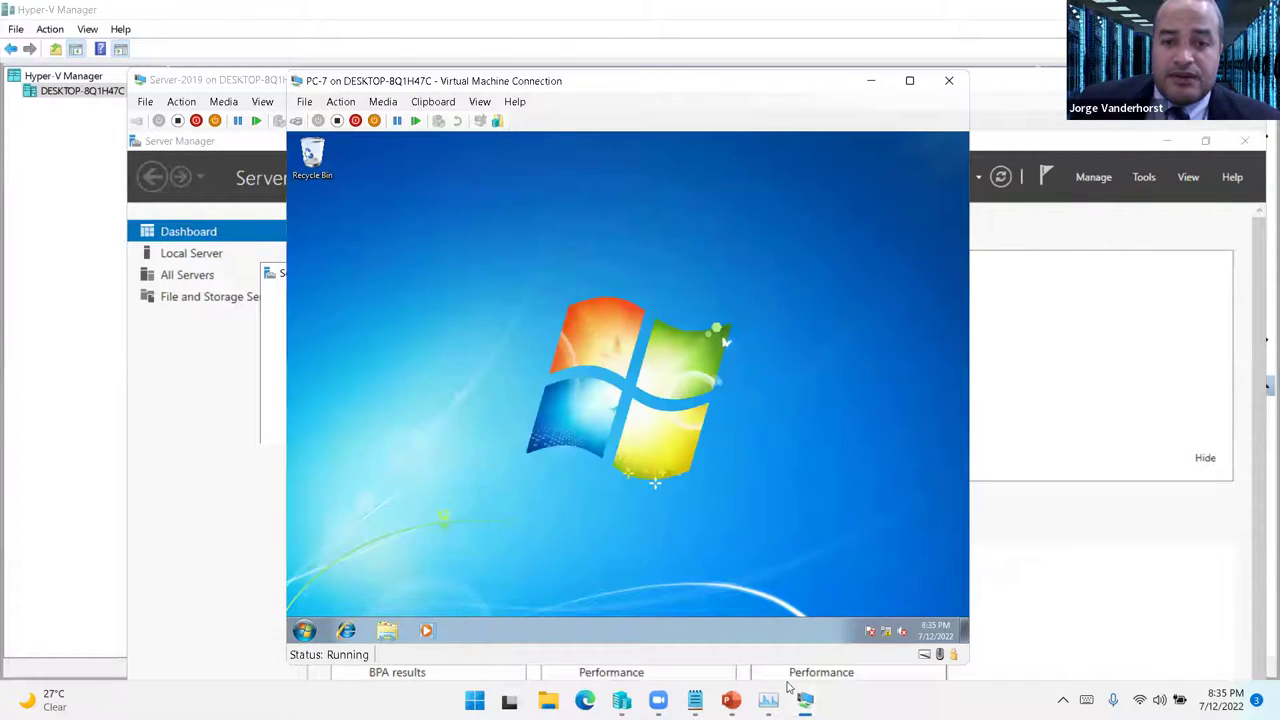
- Refresh the Server-2012 lease list, widen Name and Unique ID columns, and inspect the new 192.168.1.13 lease
click(752, 625)
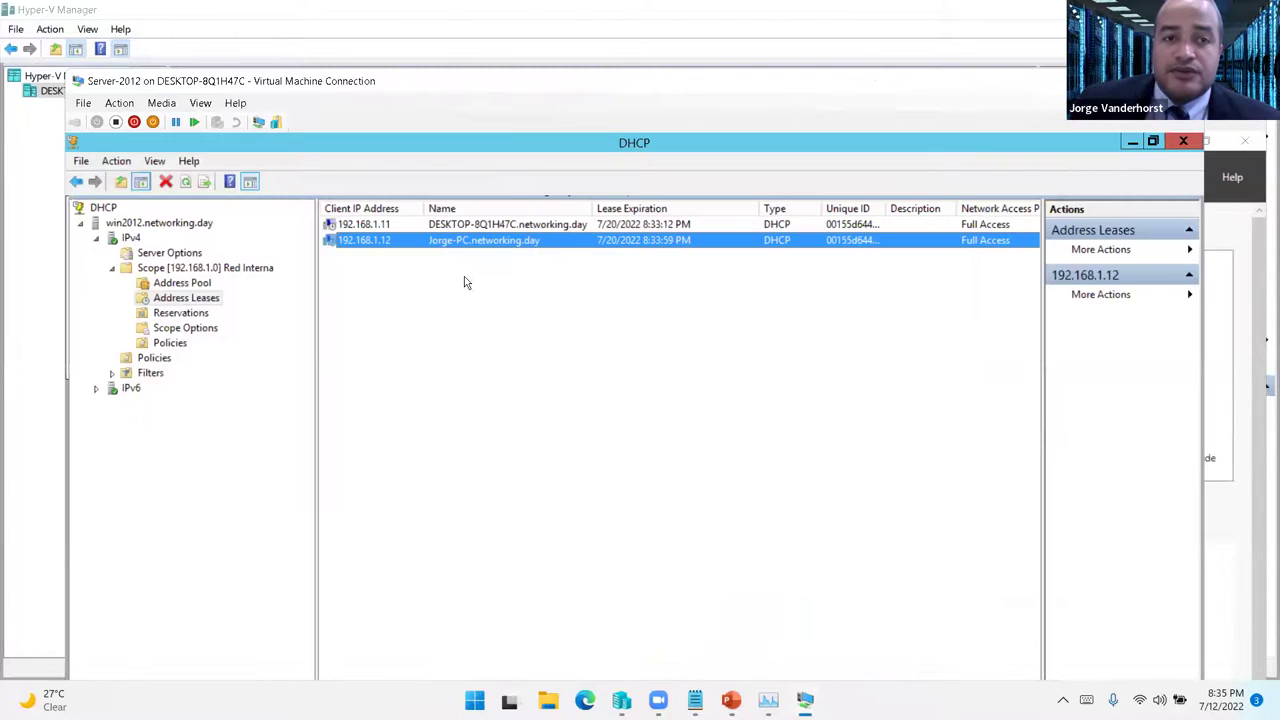
right_click(509, 331)
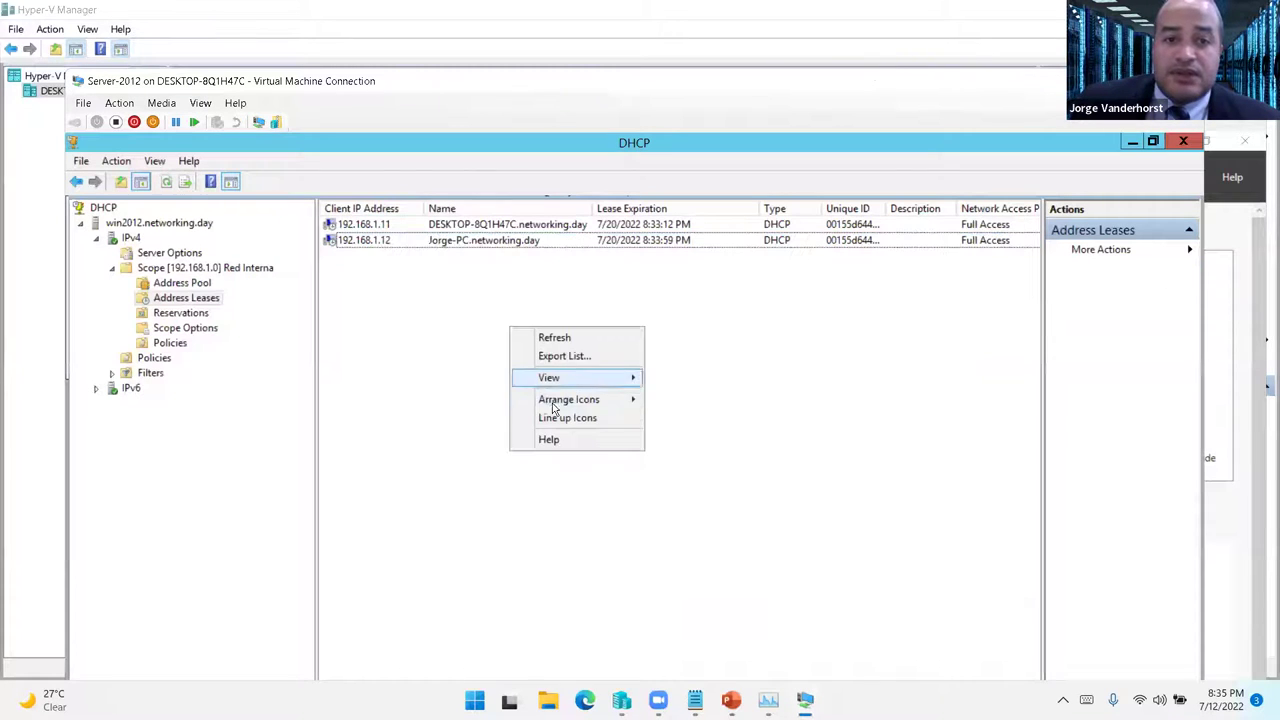
click(570, 341)
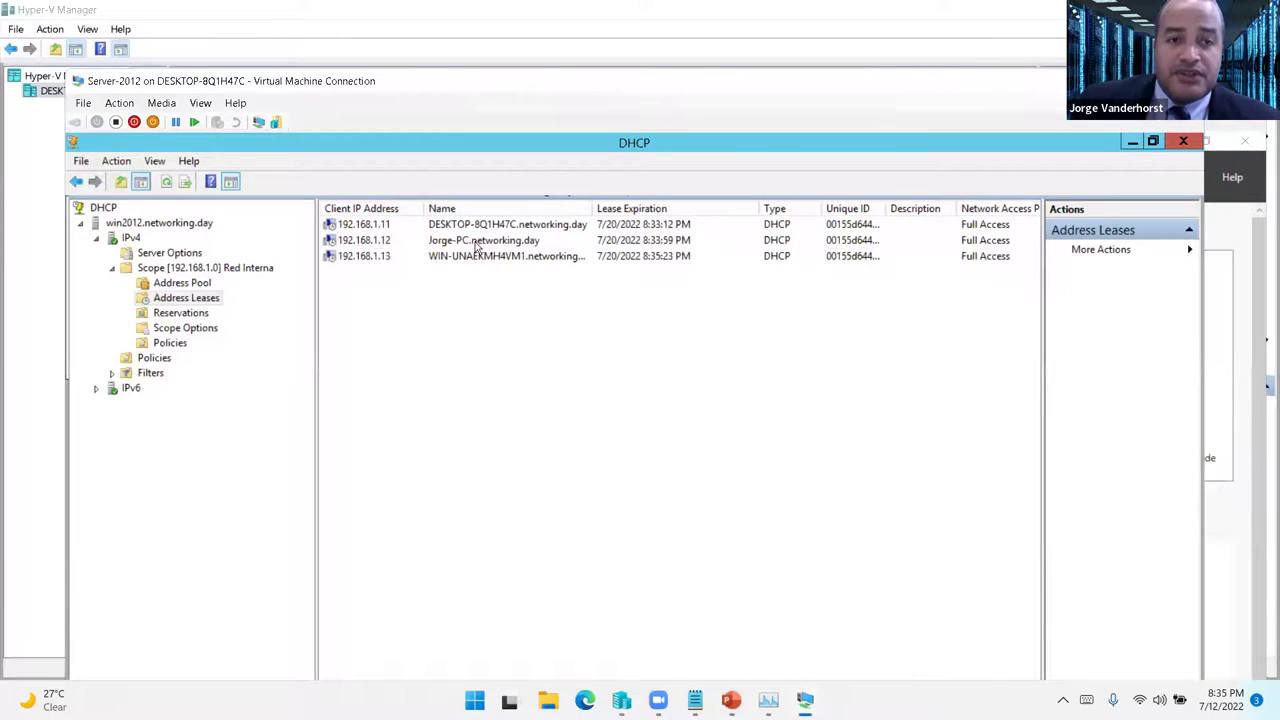
double_click(594, 208)
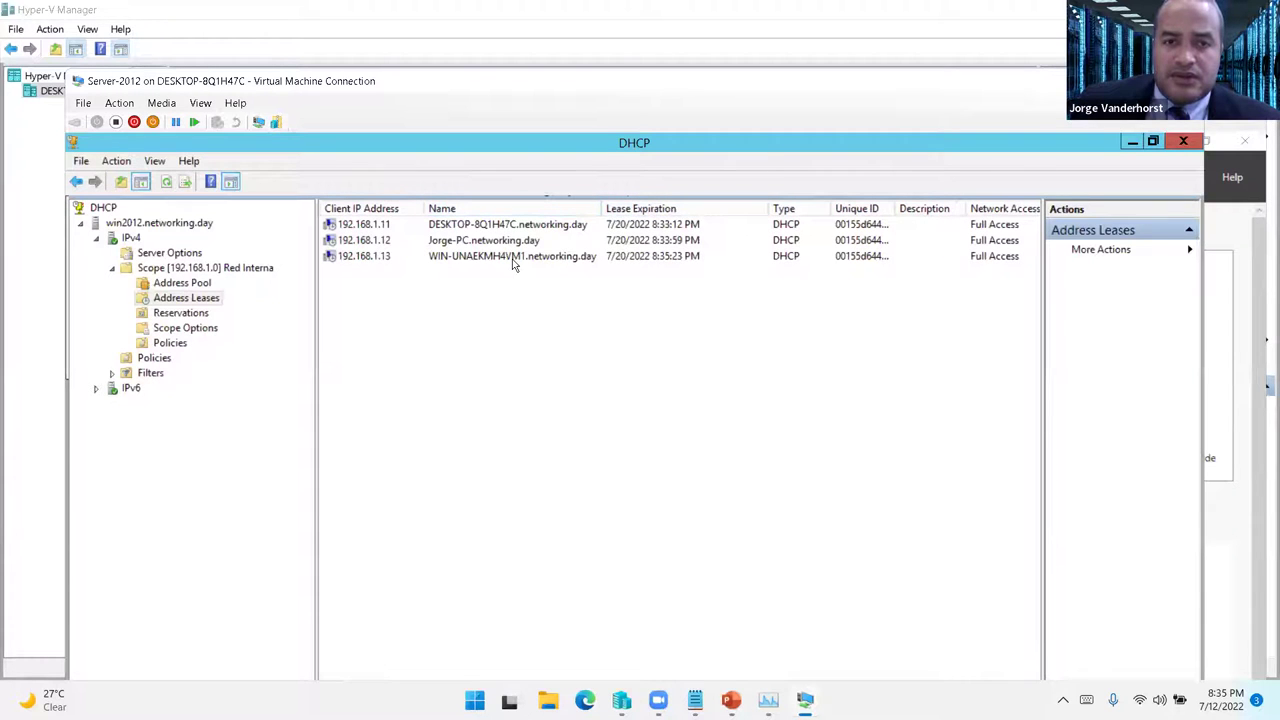
click(368, 259)
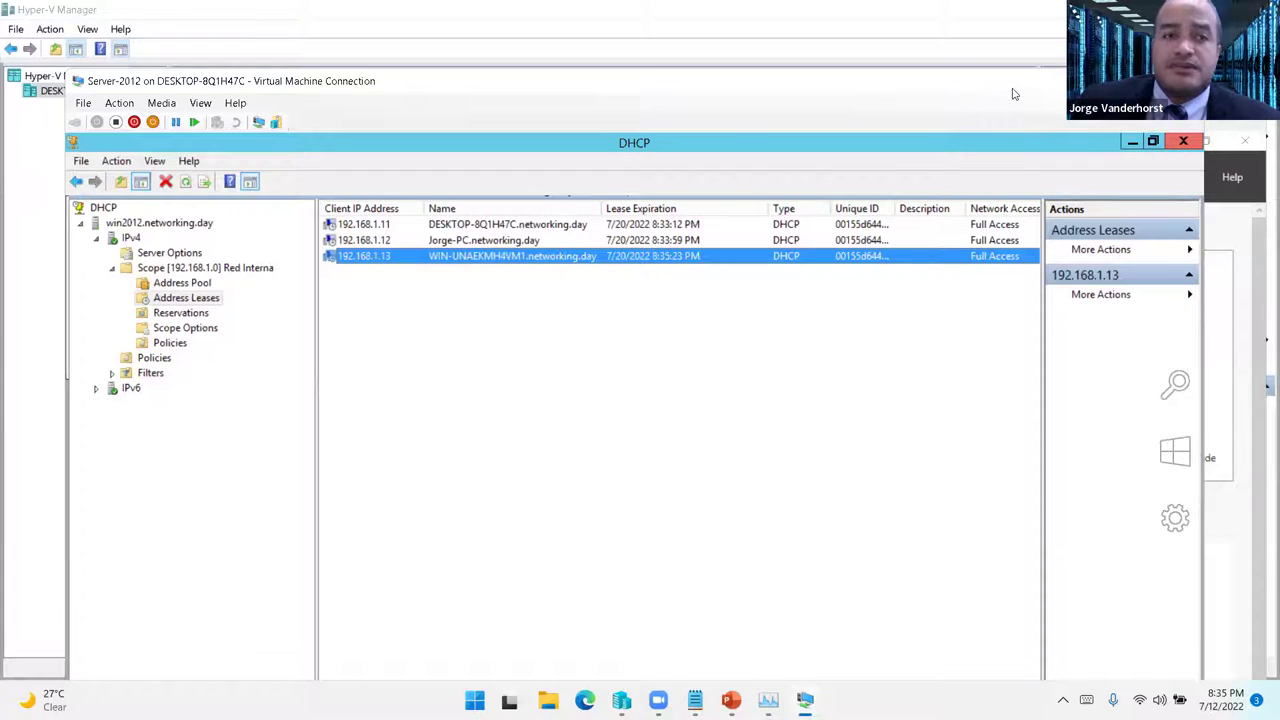
drag(1013, 93, 1018, 55)
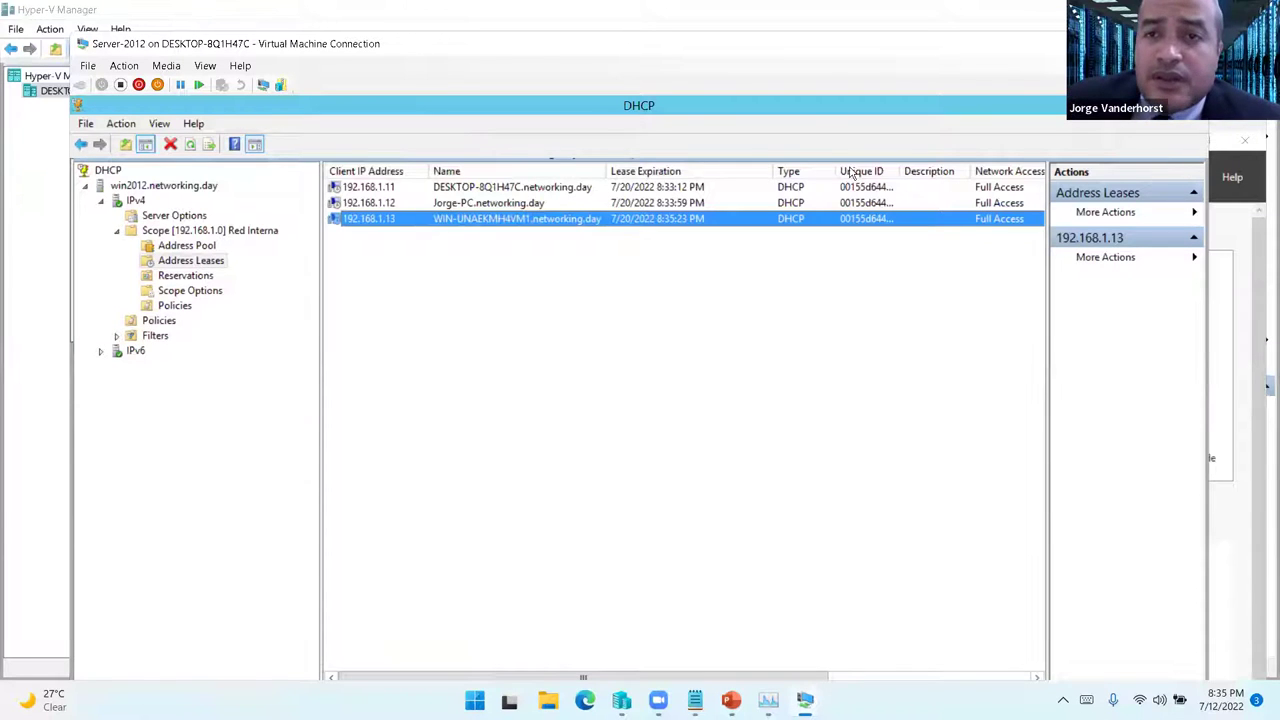
double_click(899, 171)
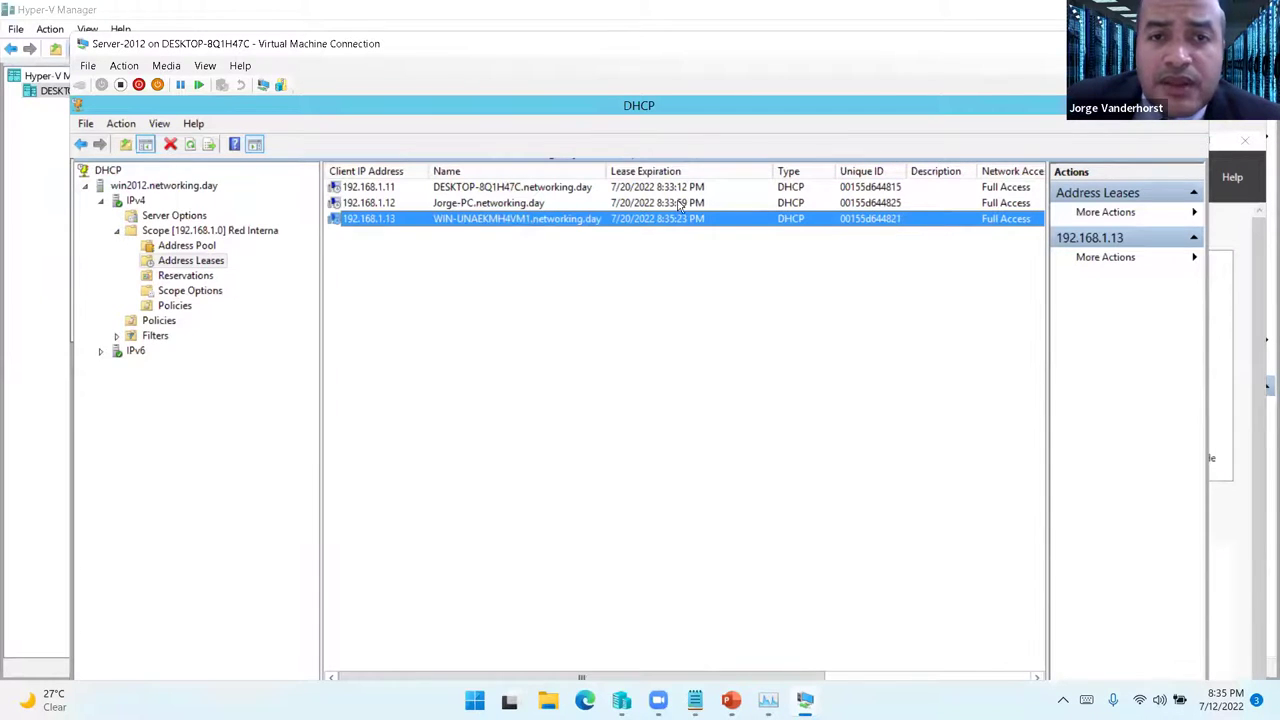
click(620, 190)
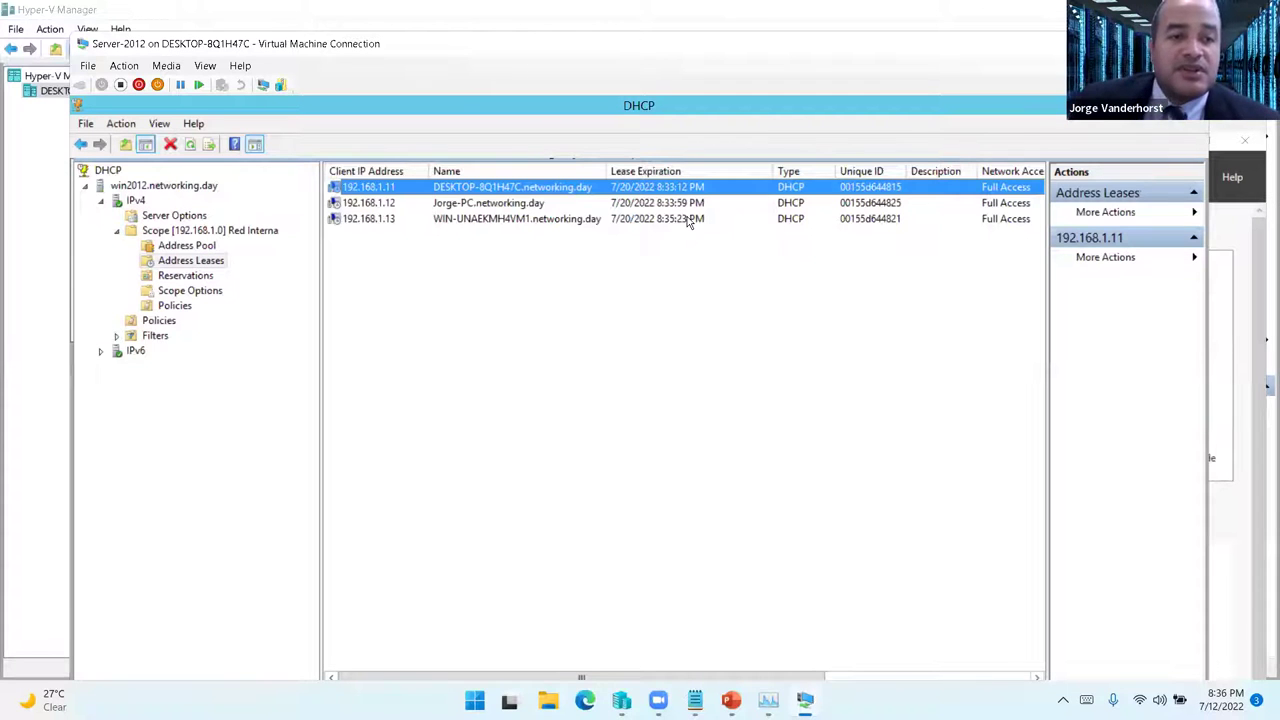
- Glance at Reservations, then bring up the options for the 192.168.1.13 lease
click(188, 278)
click(190, 260)
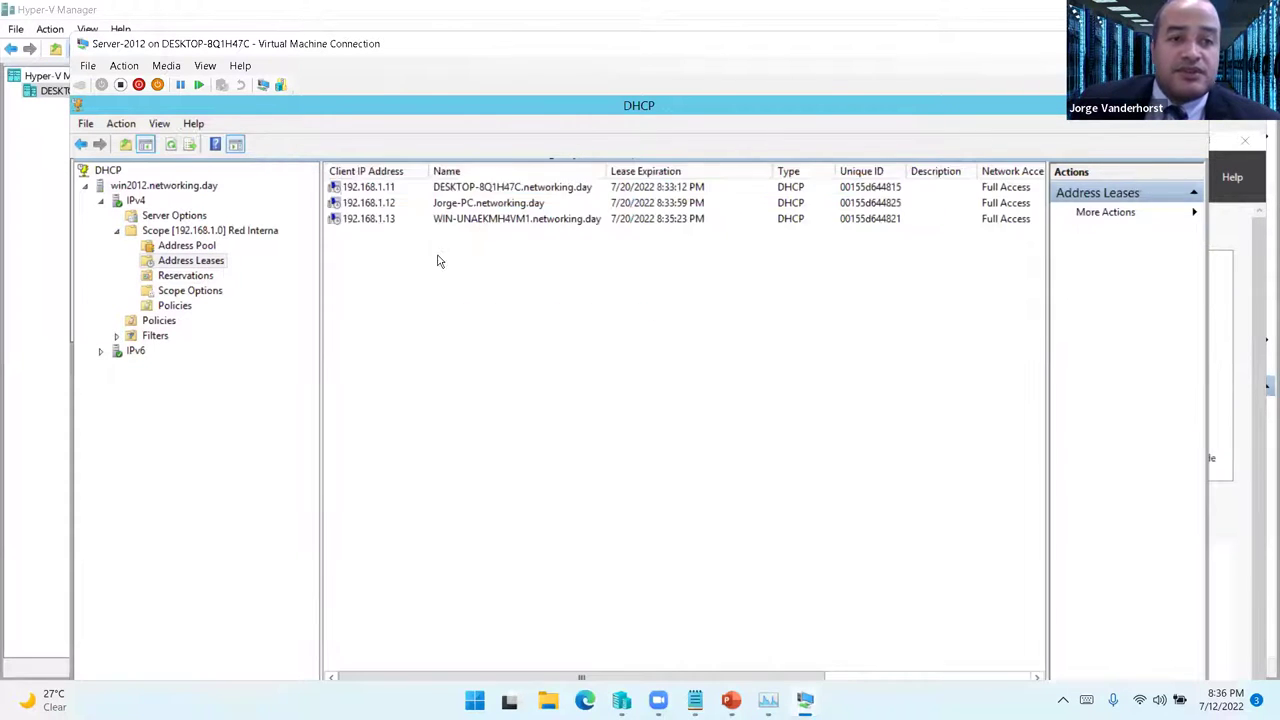
right_click(388, 222)
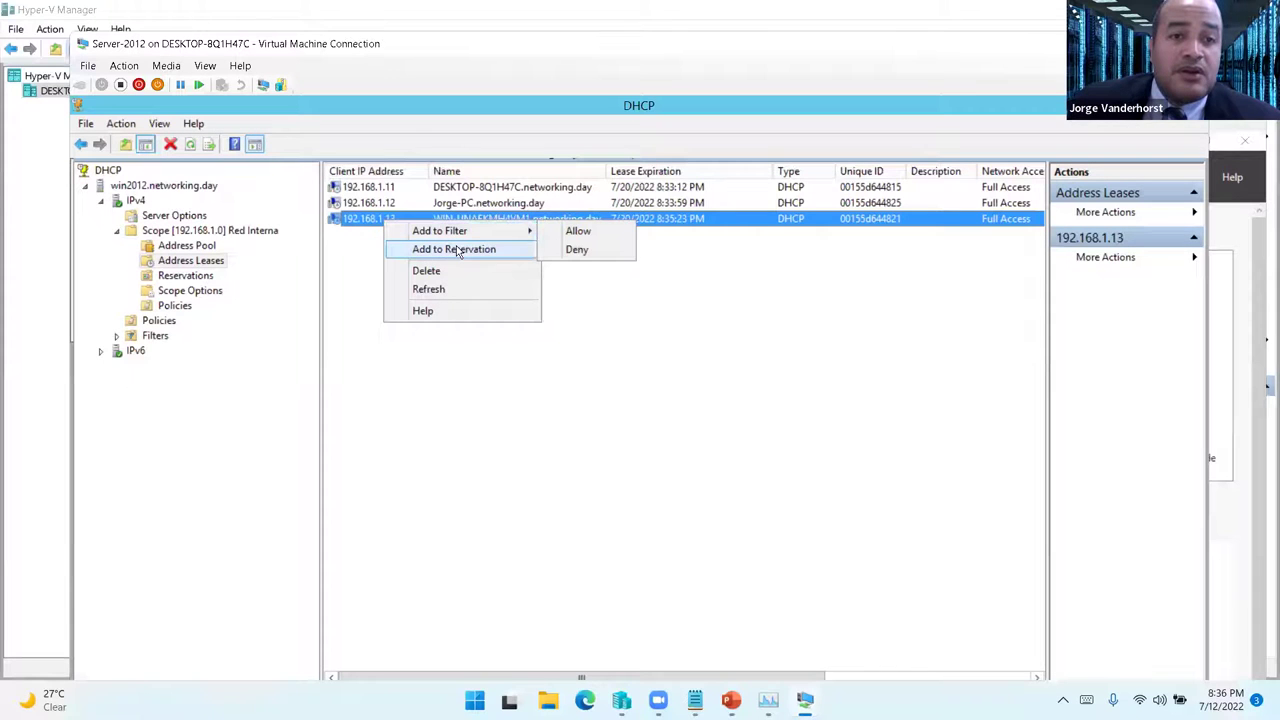
key(Escape)
right_click(381, 223)
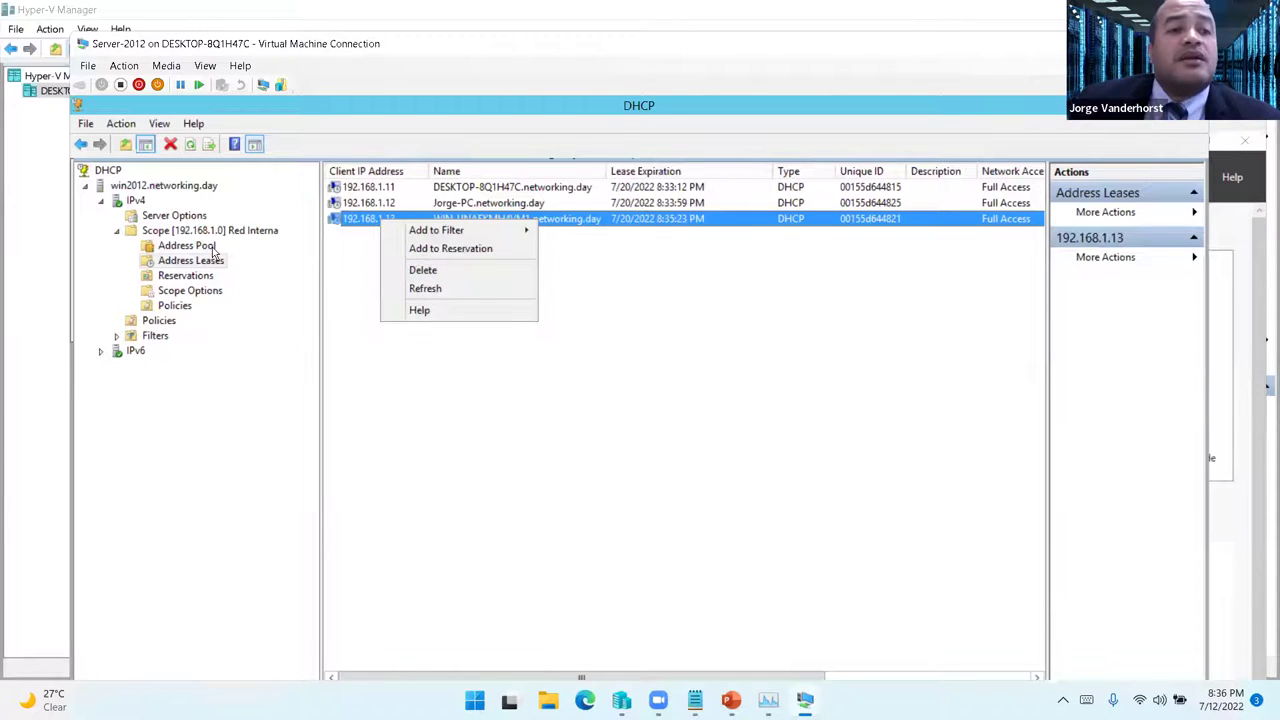
- View the scope options, check 003 Router in Configure Options, then cancel without saving
click(243, 231)
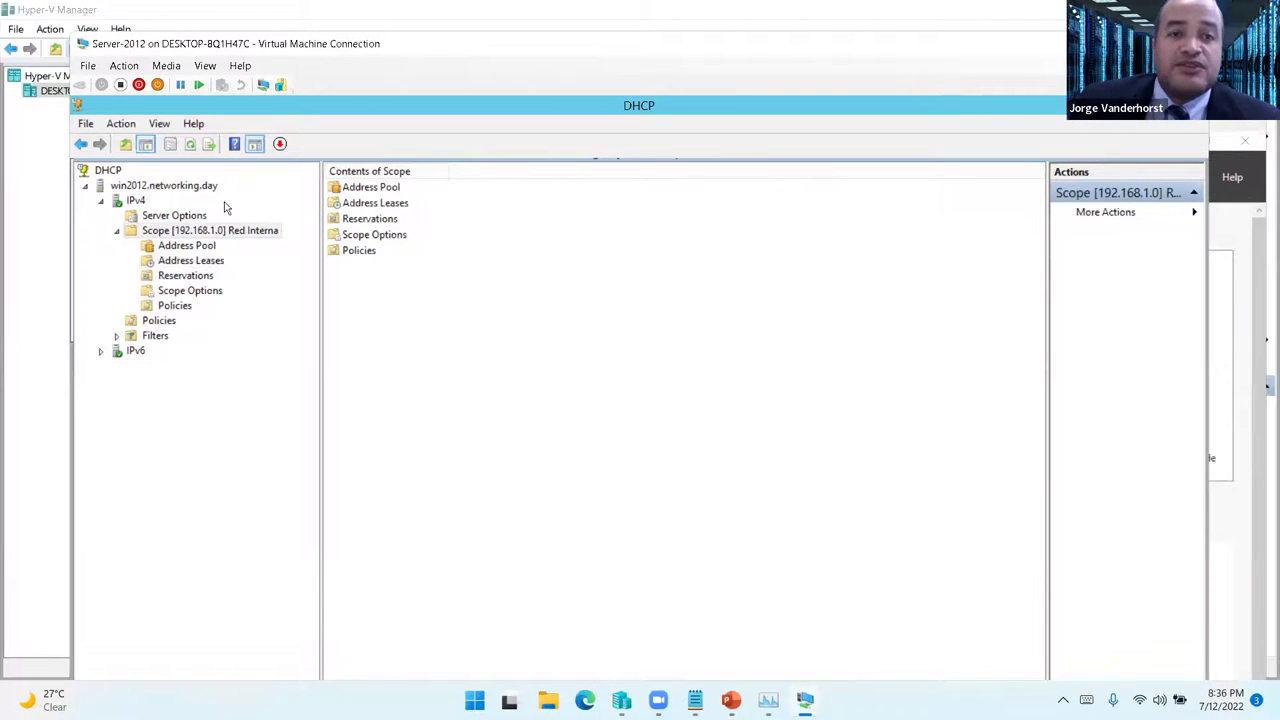
click(192, 217)
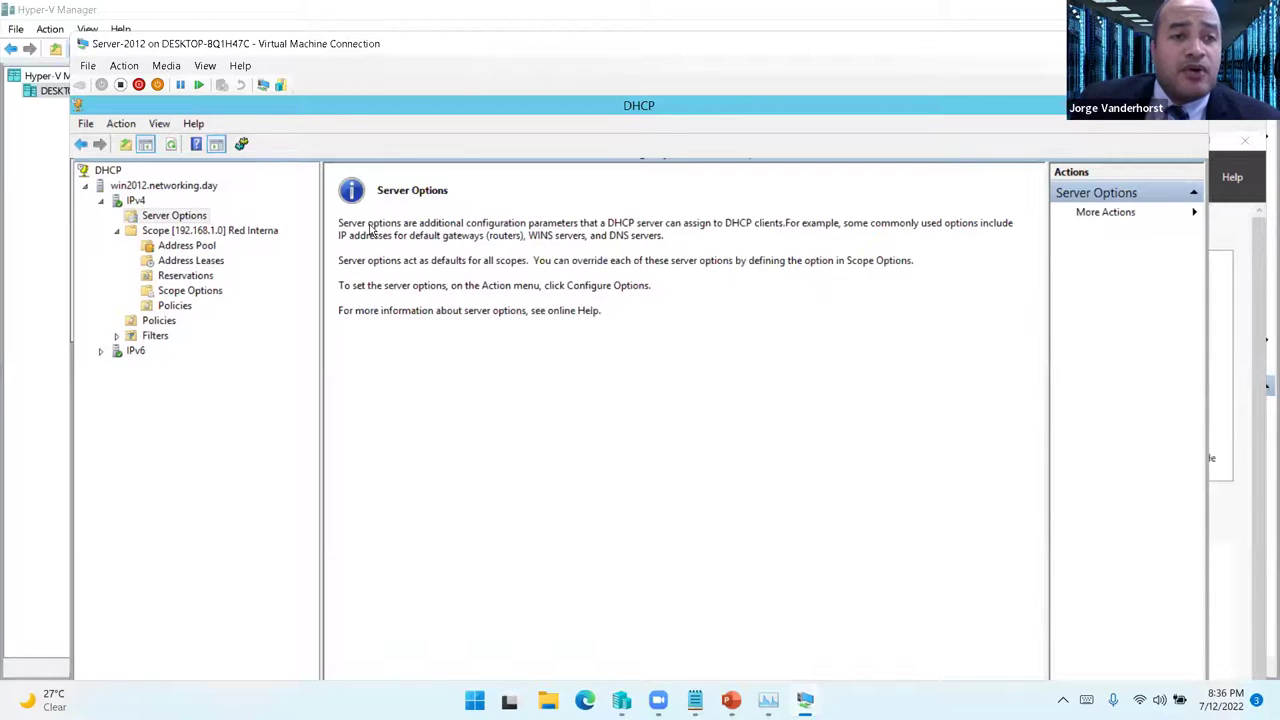
click(190, 292)
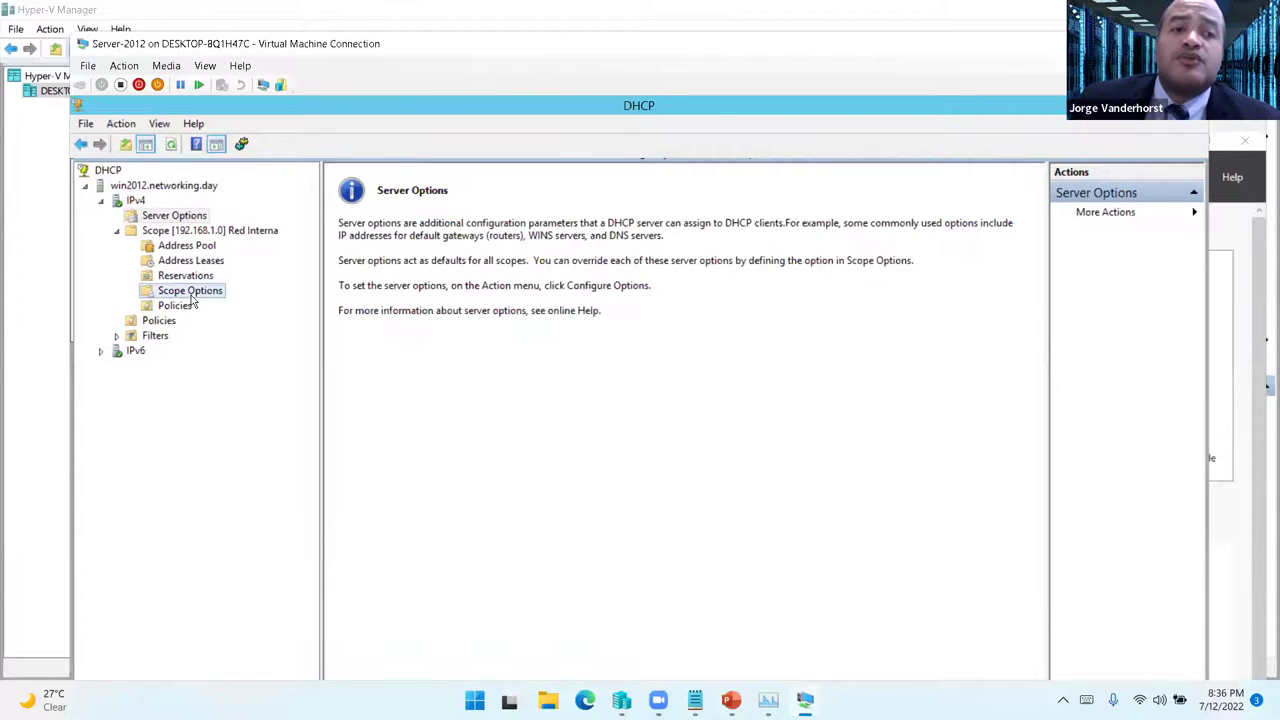
right_click(207, 292)
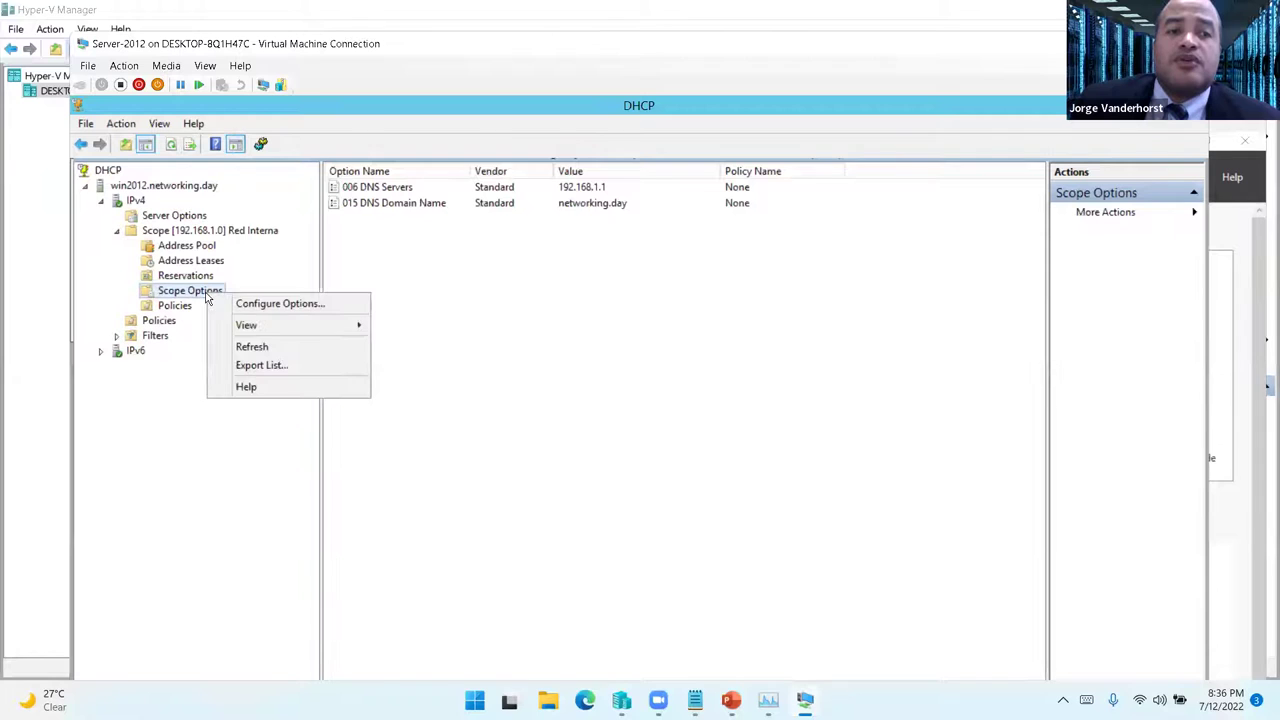
click(288, 307)
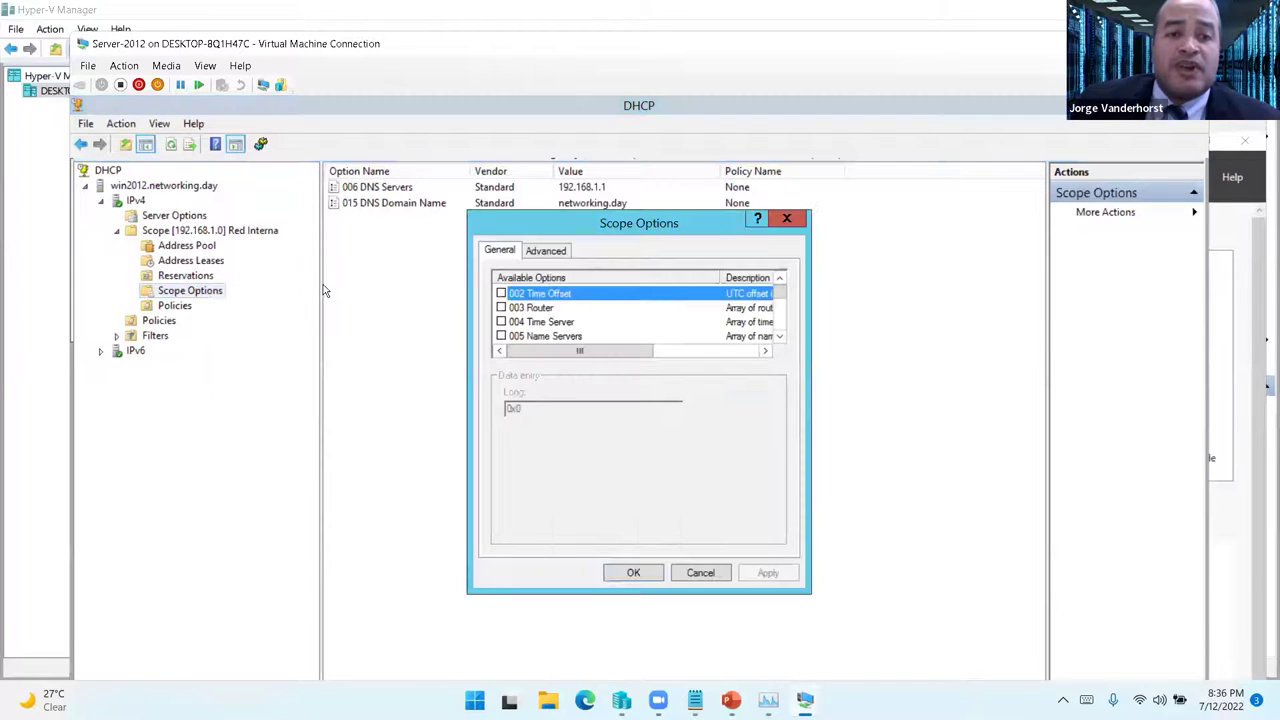
click(501, 308)
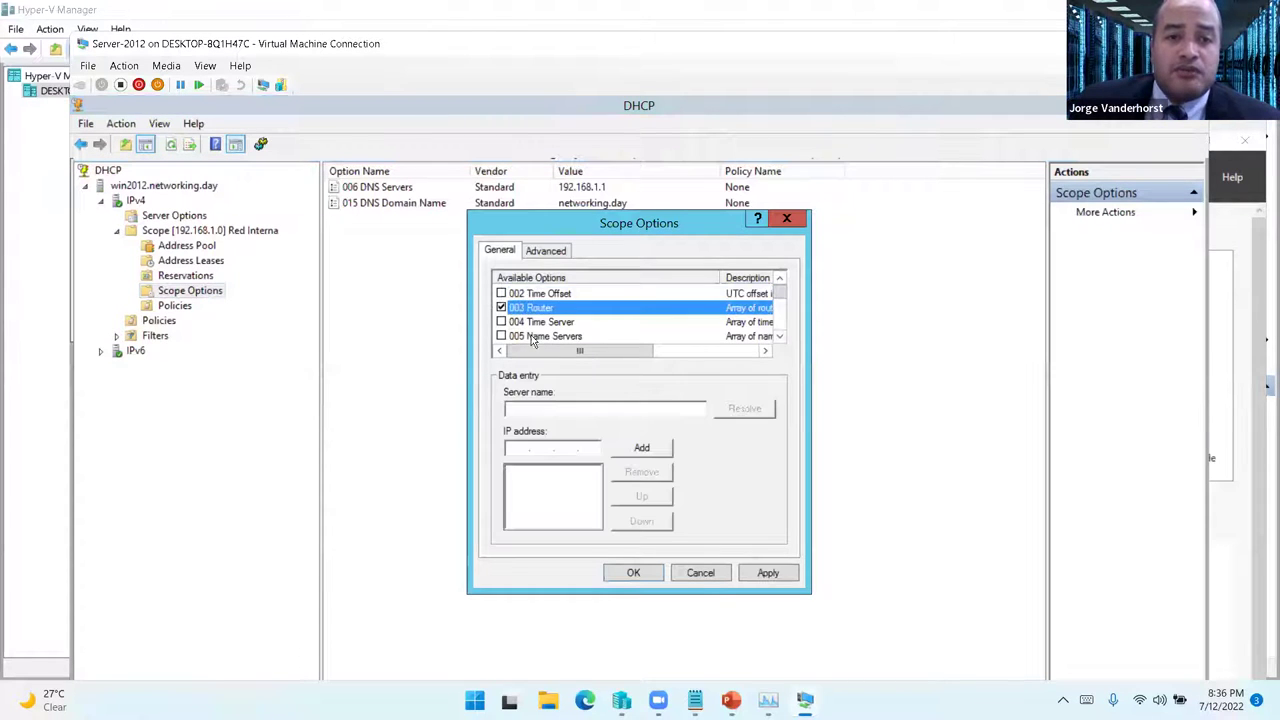
click(524, 450)
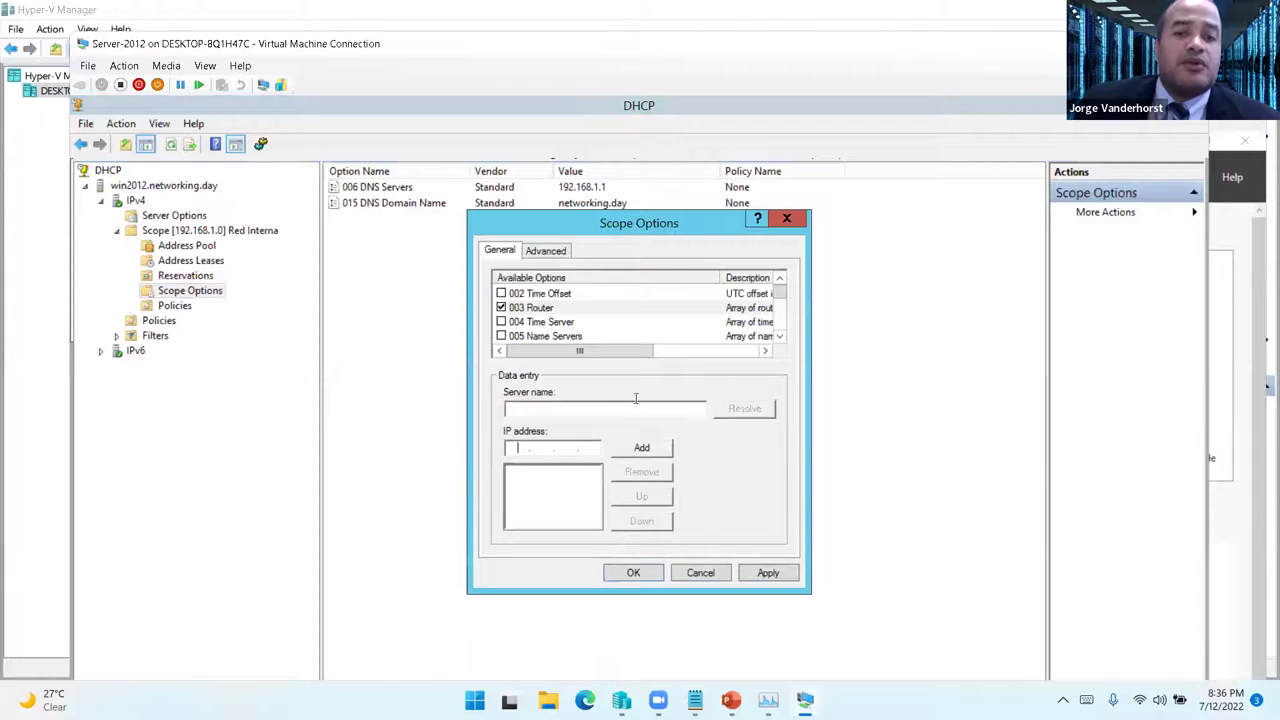
click(700, 572)
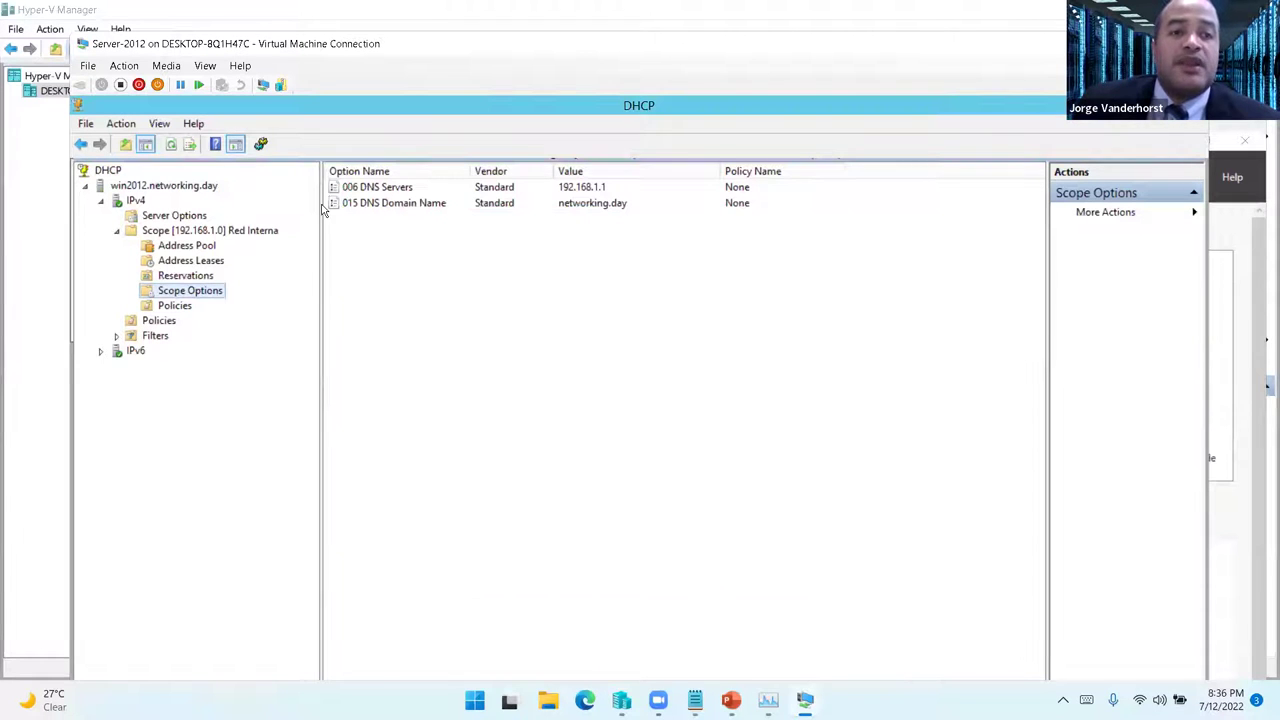
- On PC-7, open the Computer Name/Domain Changes dialog from Computer's system properties
mouse_move(731, 700)
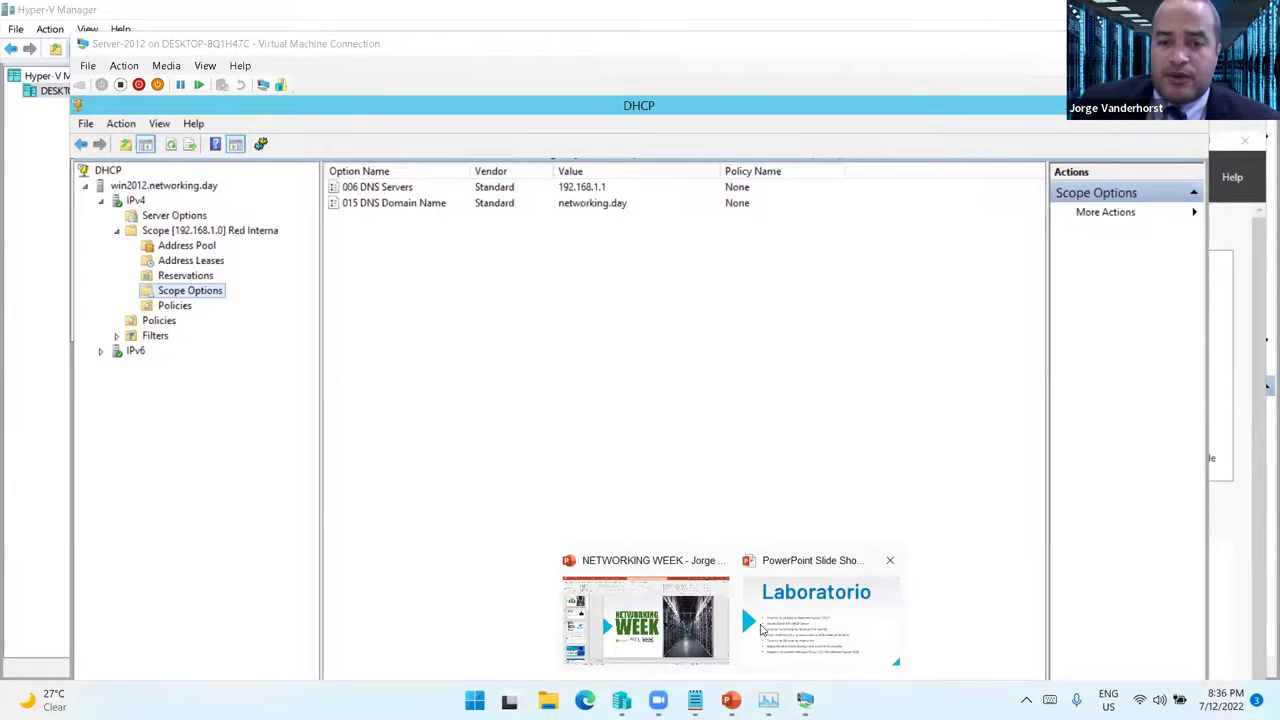
mouse_move(805, 700)
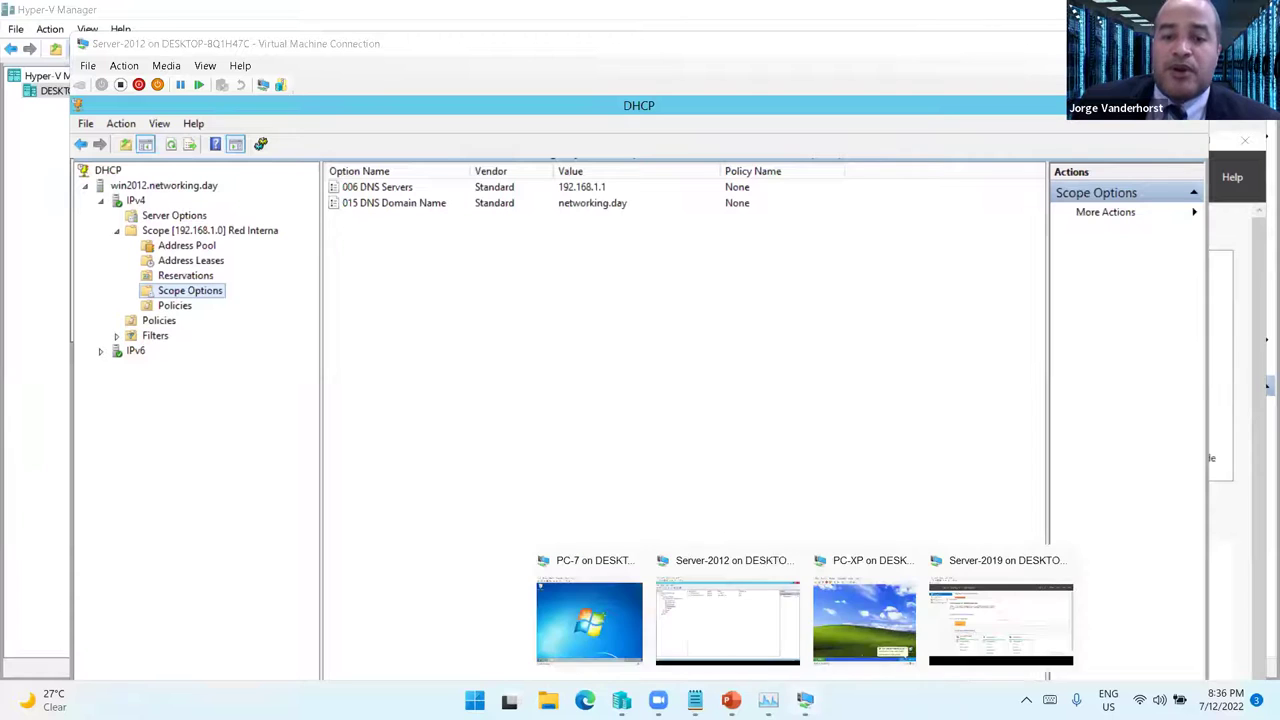
click(612, 618)
click(304, 630)
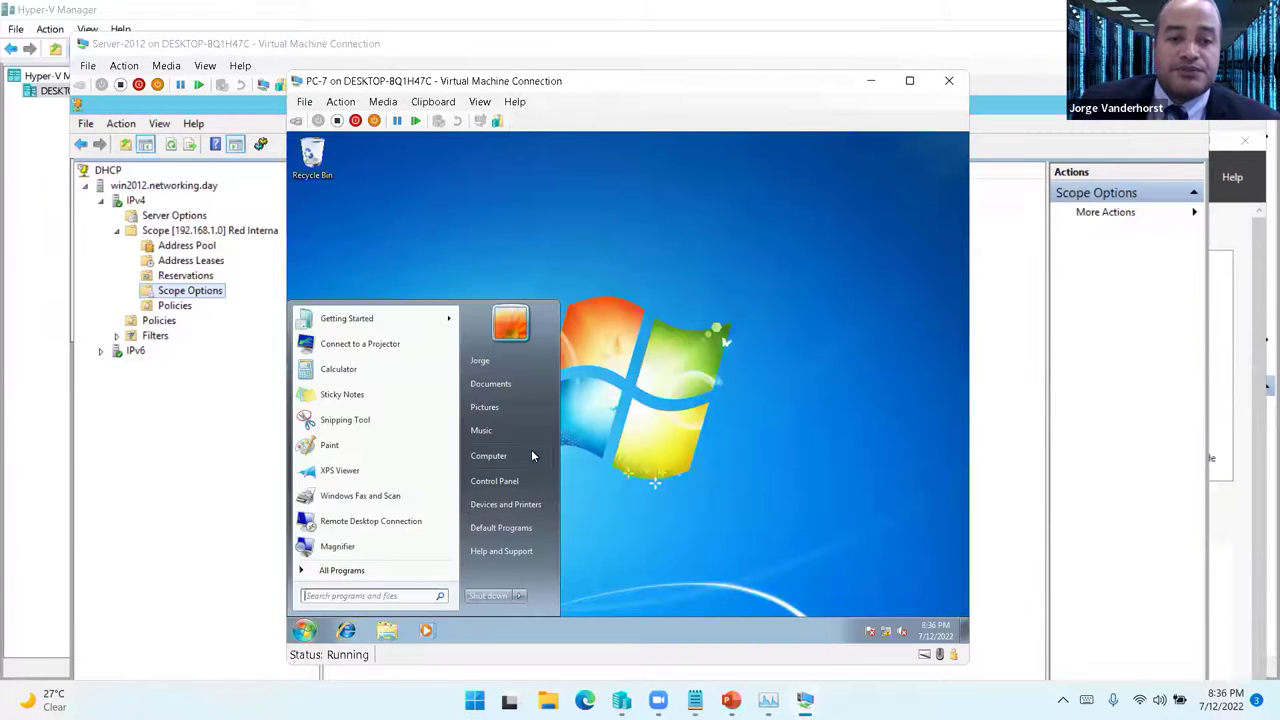
right_click(536, 457)
click(540, 563)
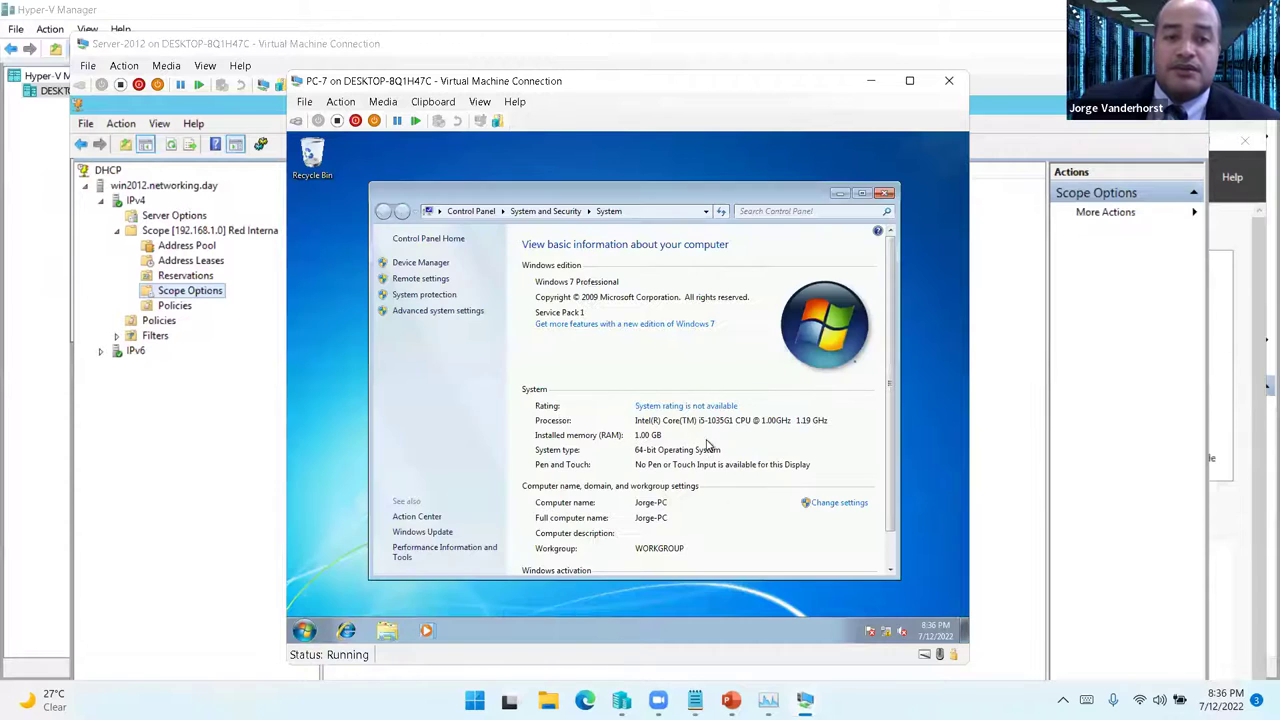
click(843, 503)
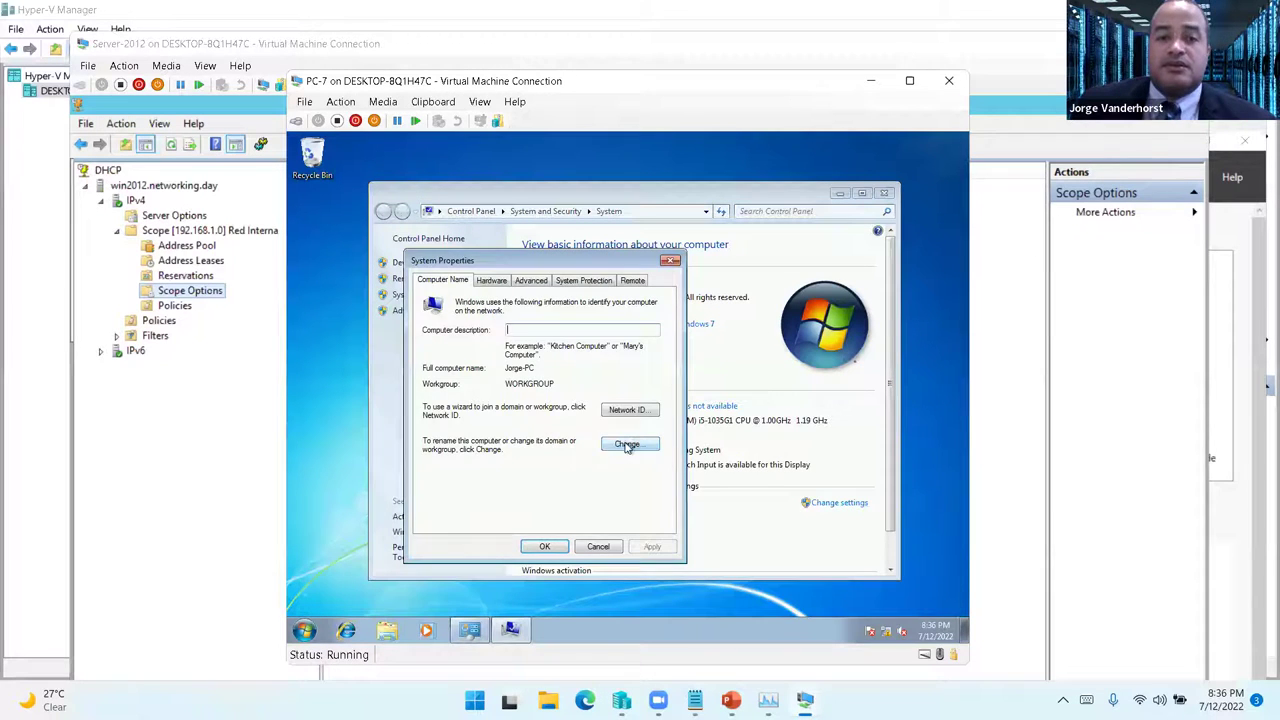
click(627, 446)
- Rename the computer PC01, join domain networking.day, and submit the domain admin credentials
drag(449, 357, 370, 358)
text(PC01)
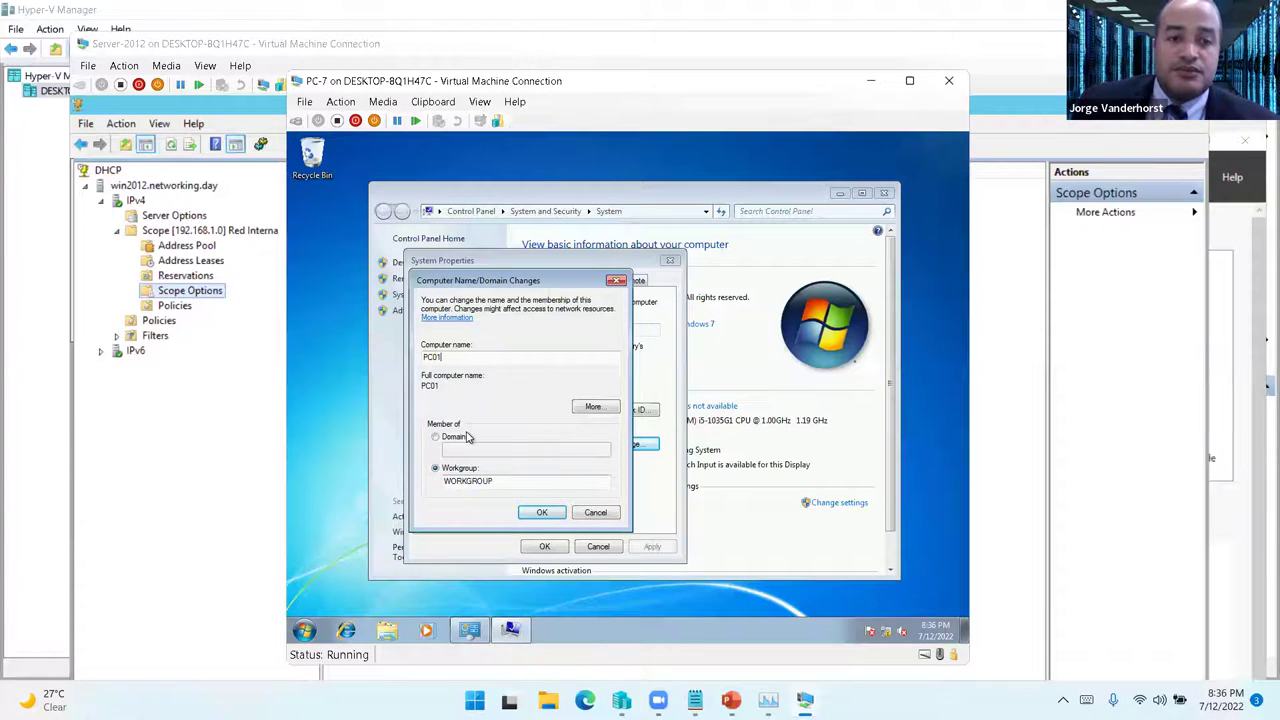
click(462, 437)
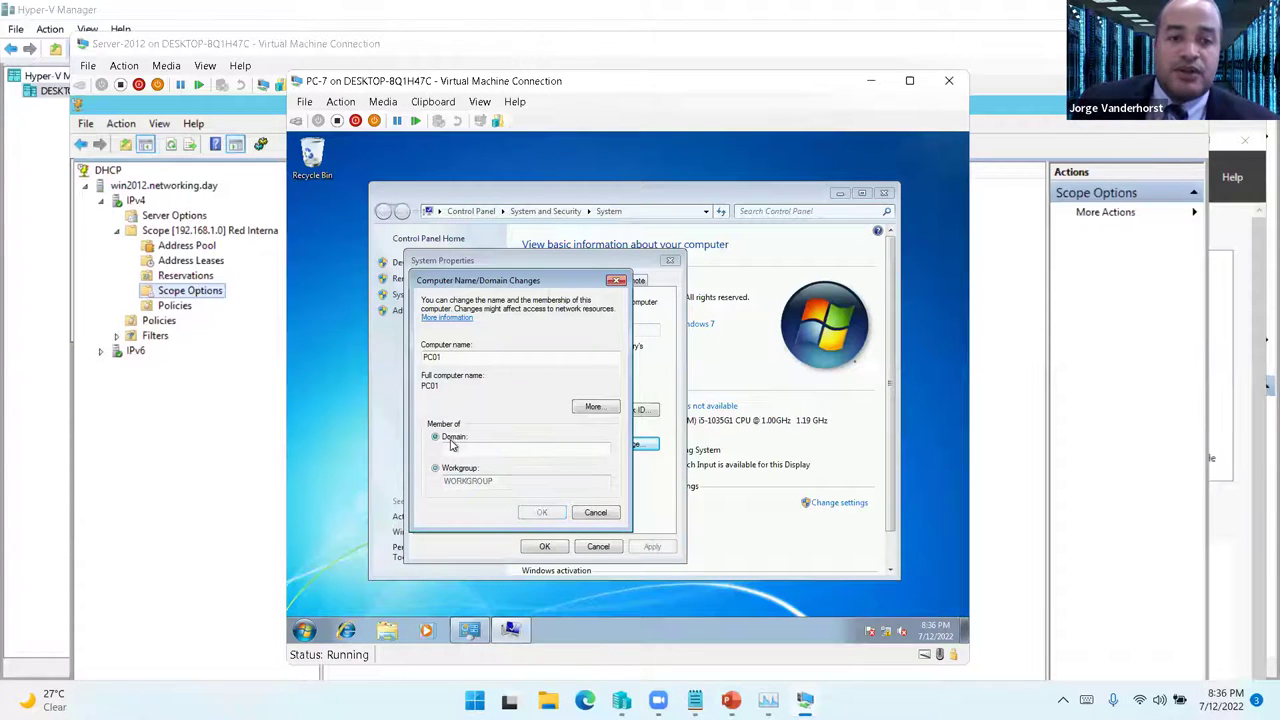
text(netw)
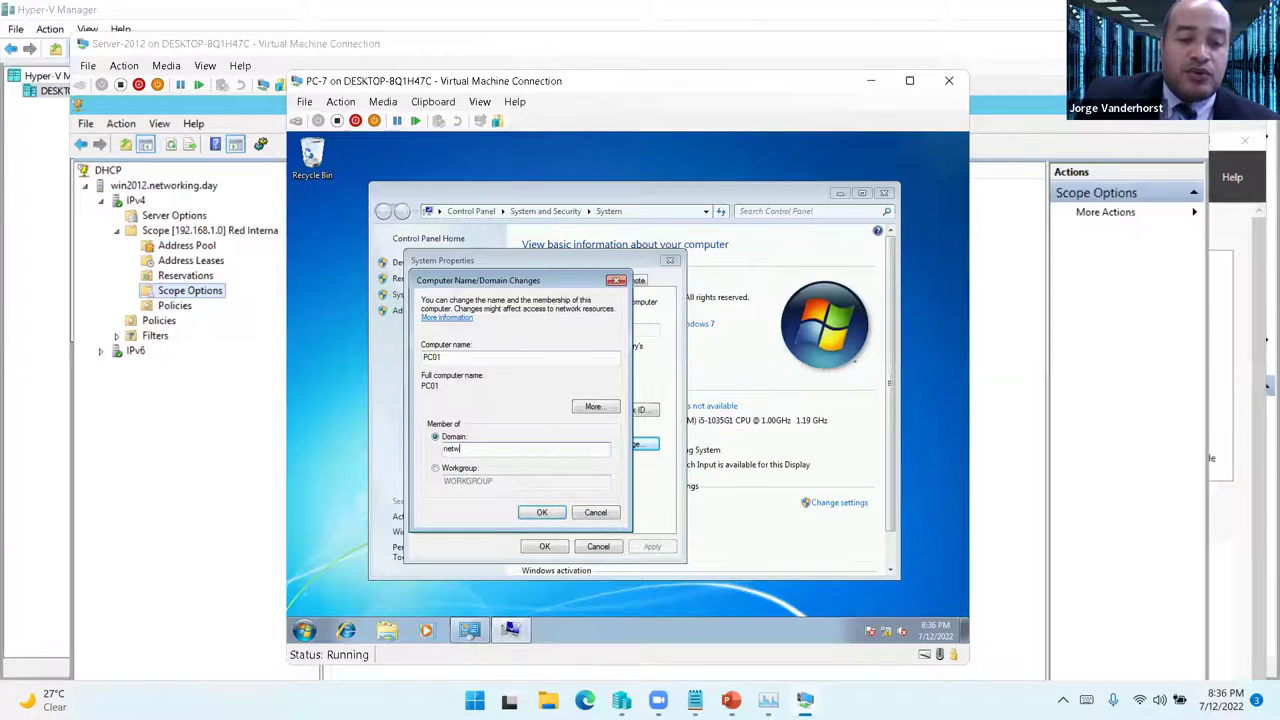
text(orking.)
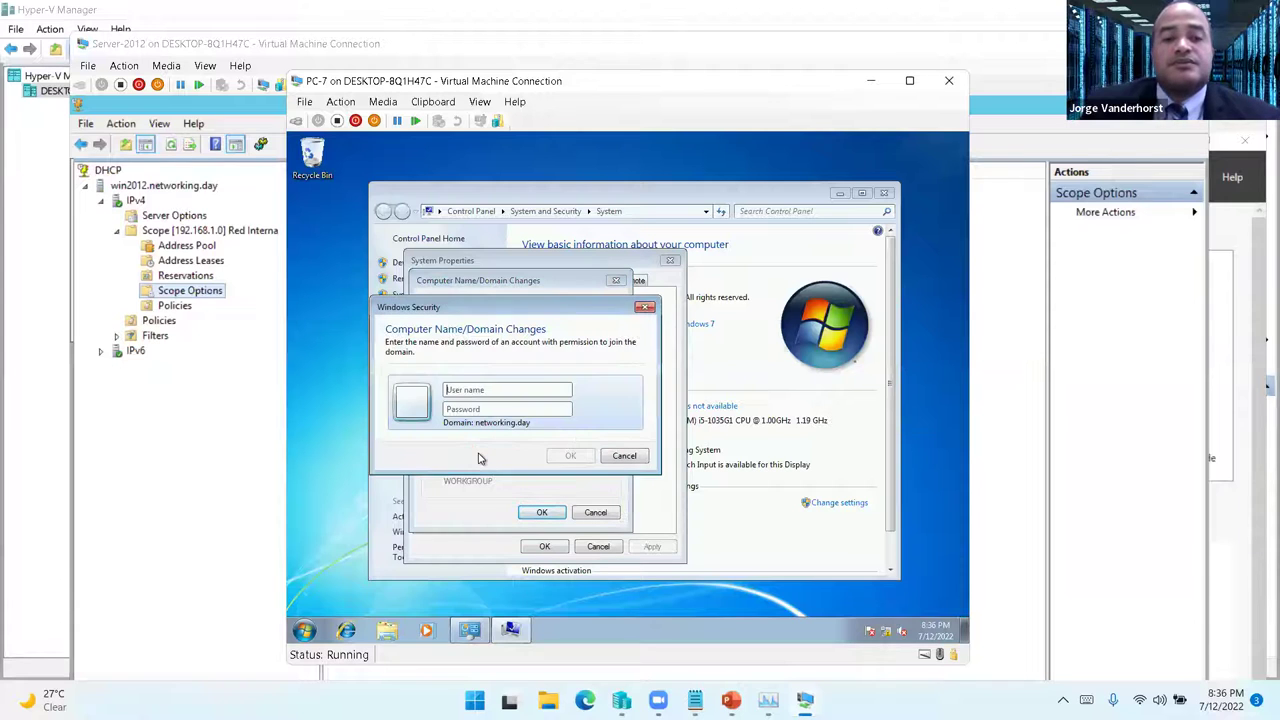
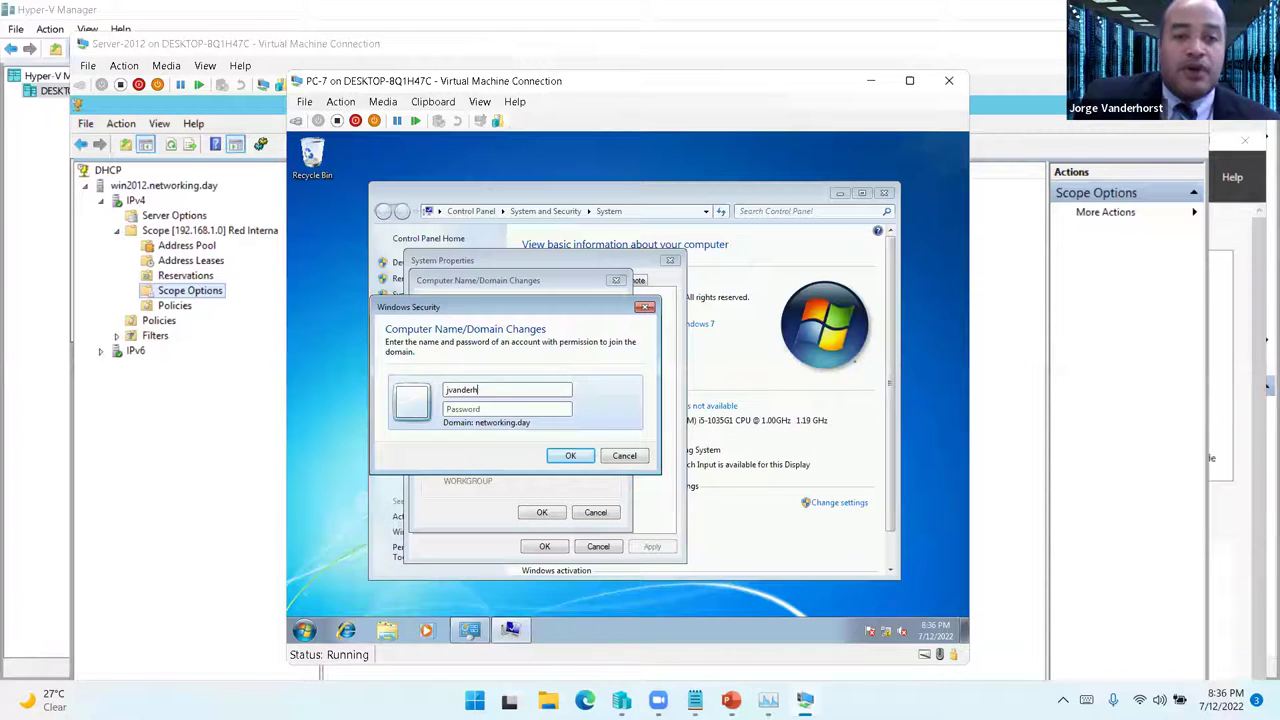
text(••)
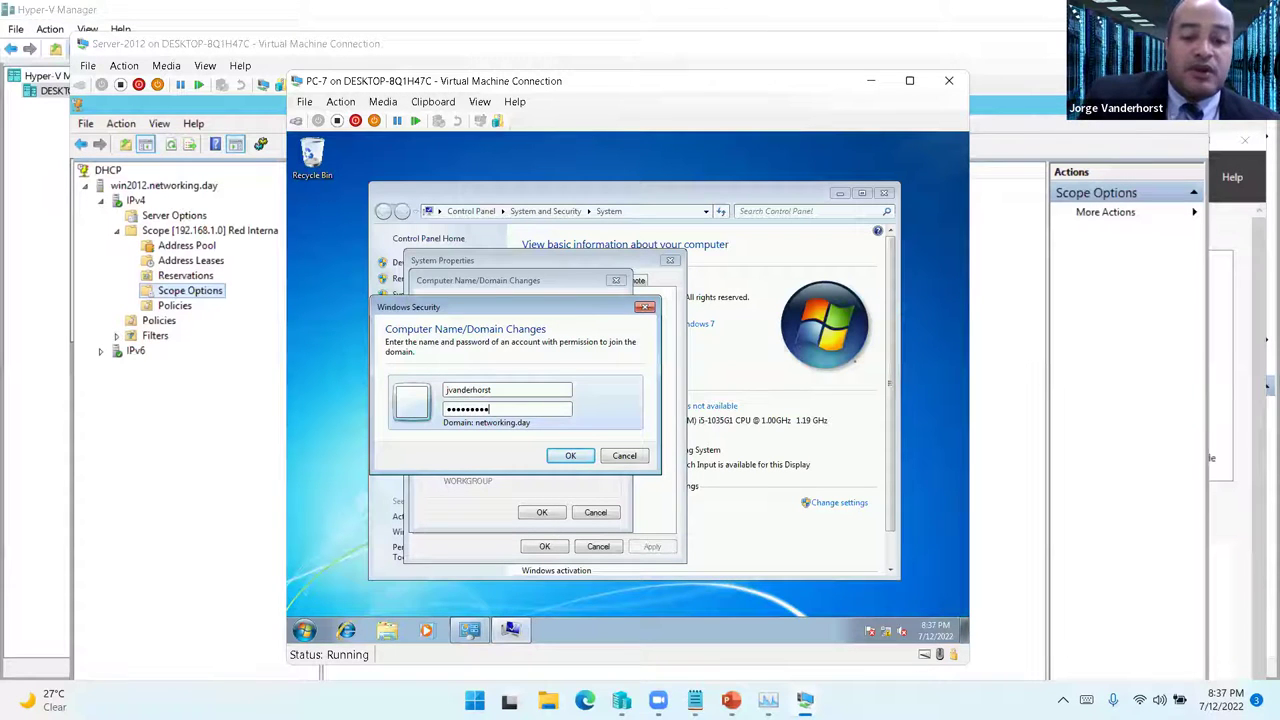
key(Return)
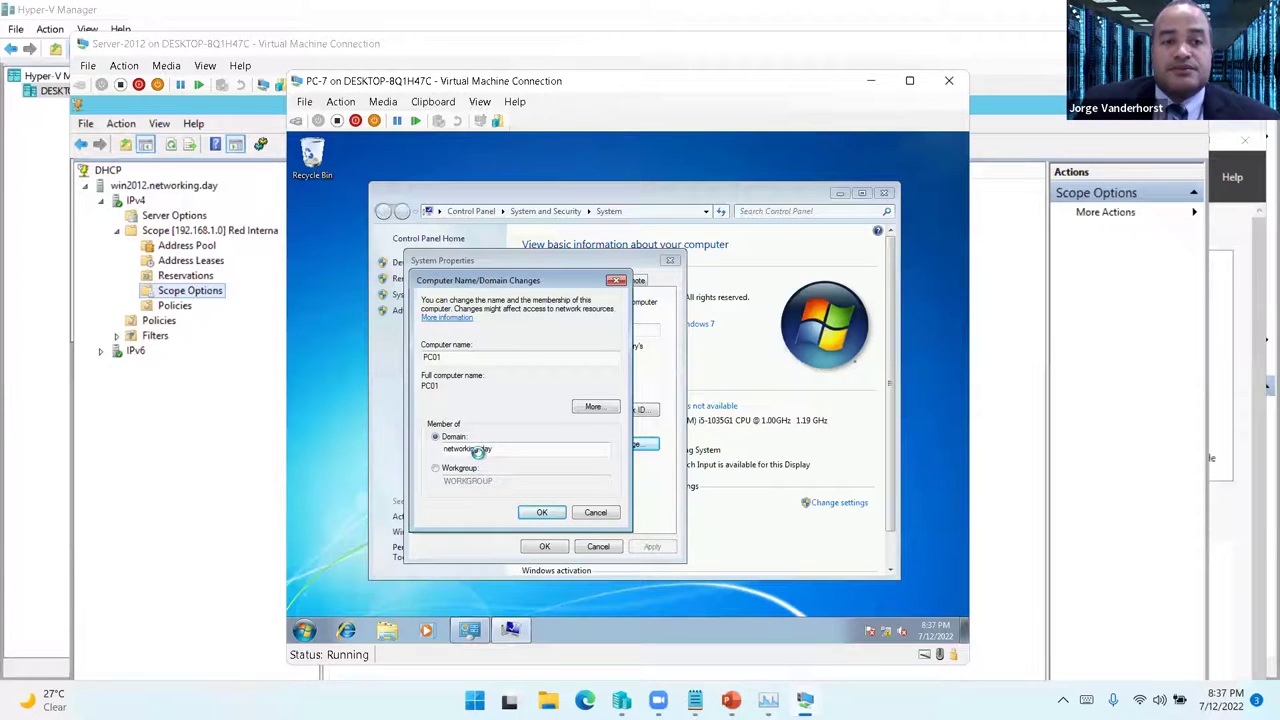
click(220, 462)
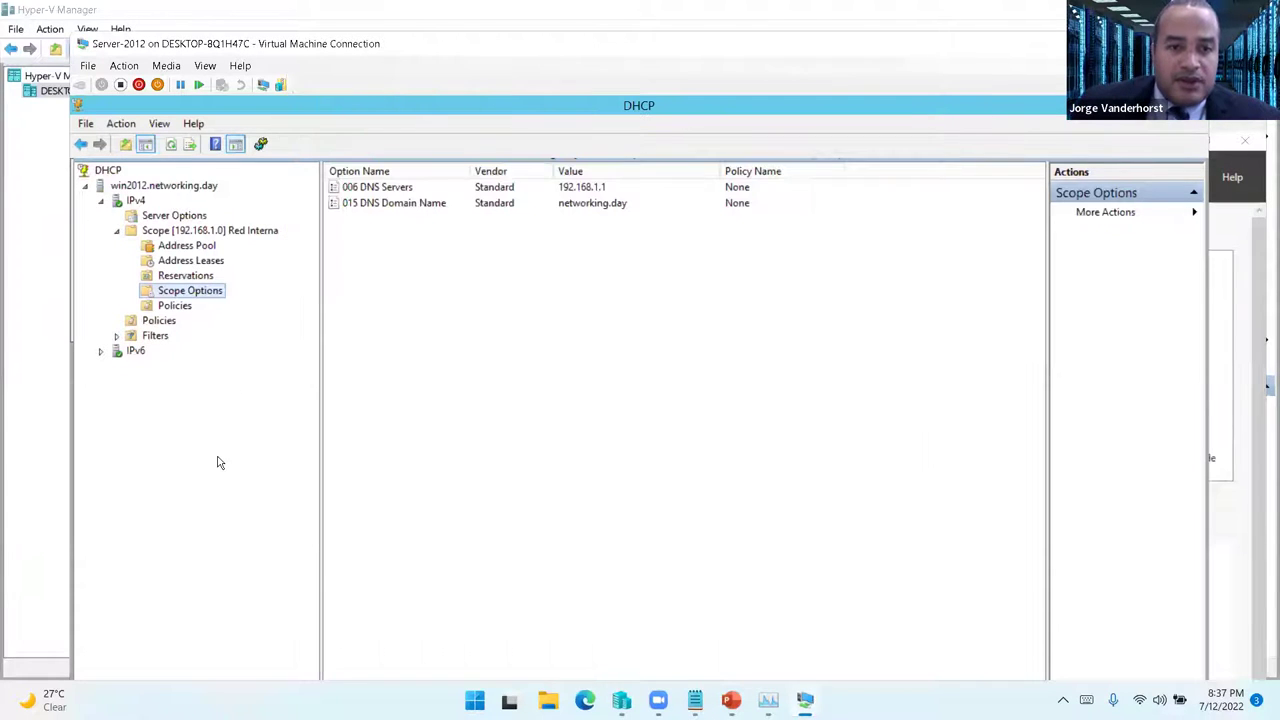
- Close the DHCP console and open networking.day's Computers container in Active Directory Users and Computers
click(1190, 105)
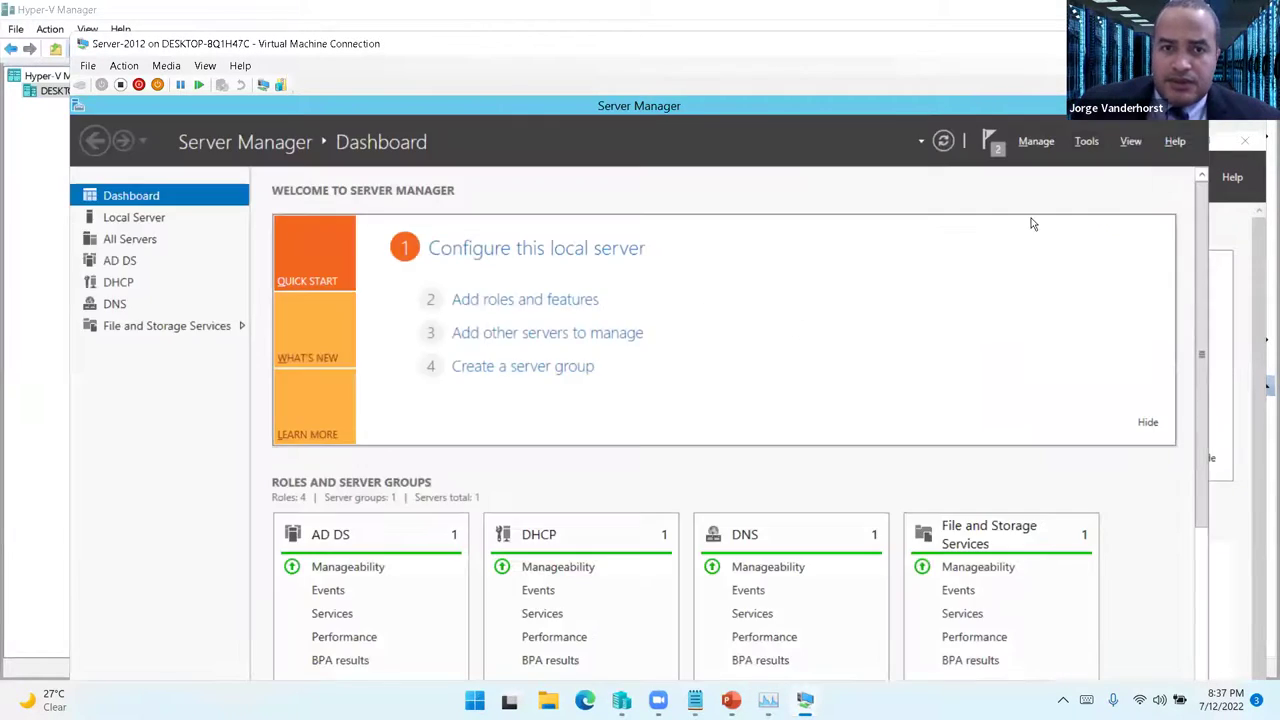
click(1087, 141)
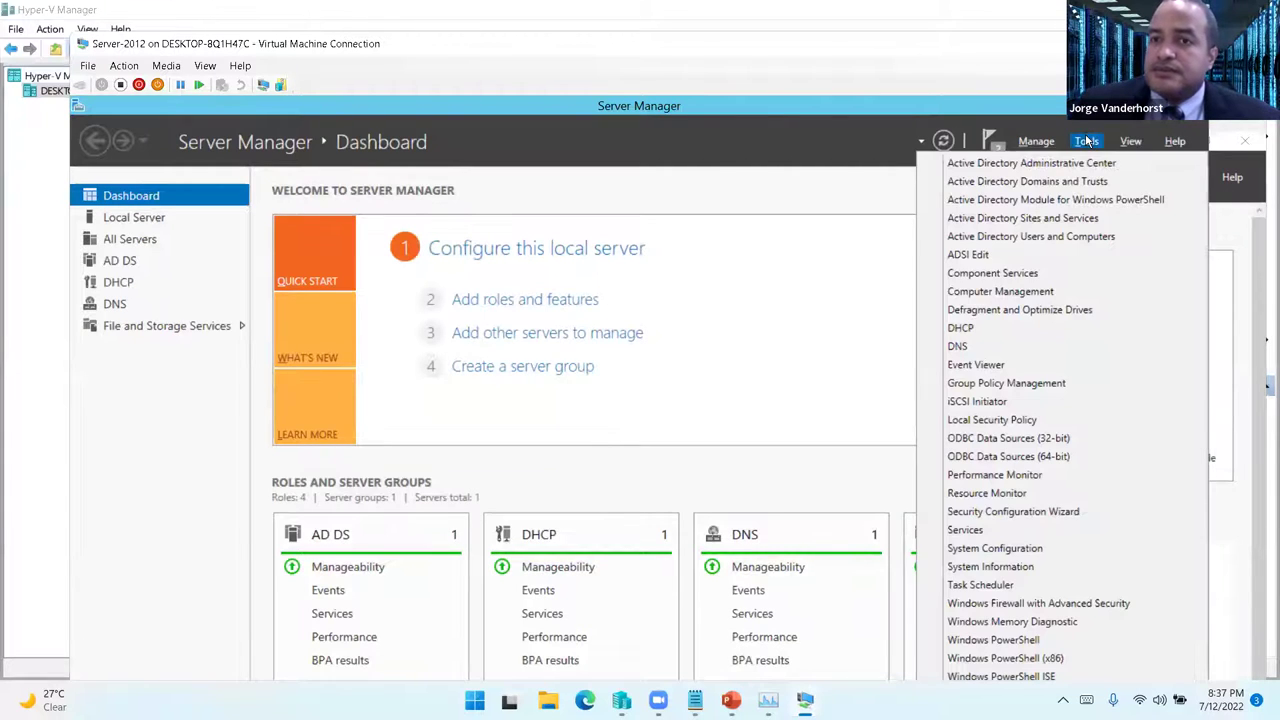
click(1040, 236)
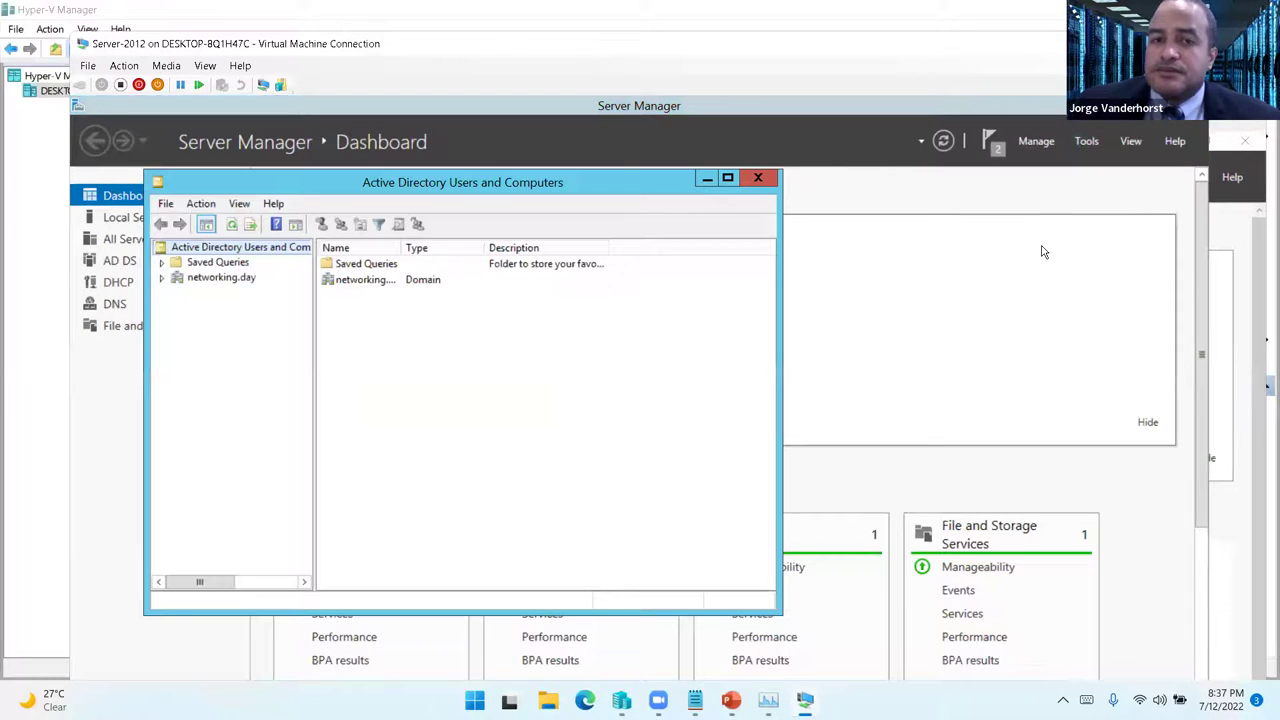
click(226, 279)
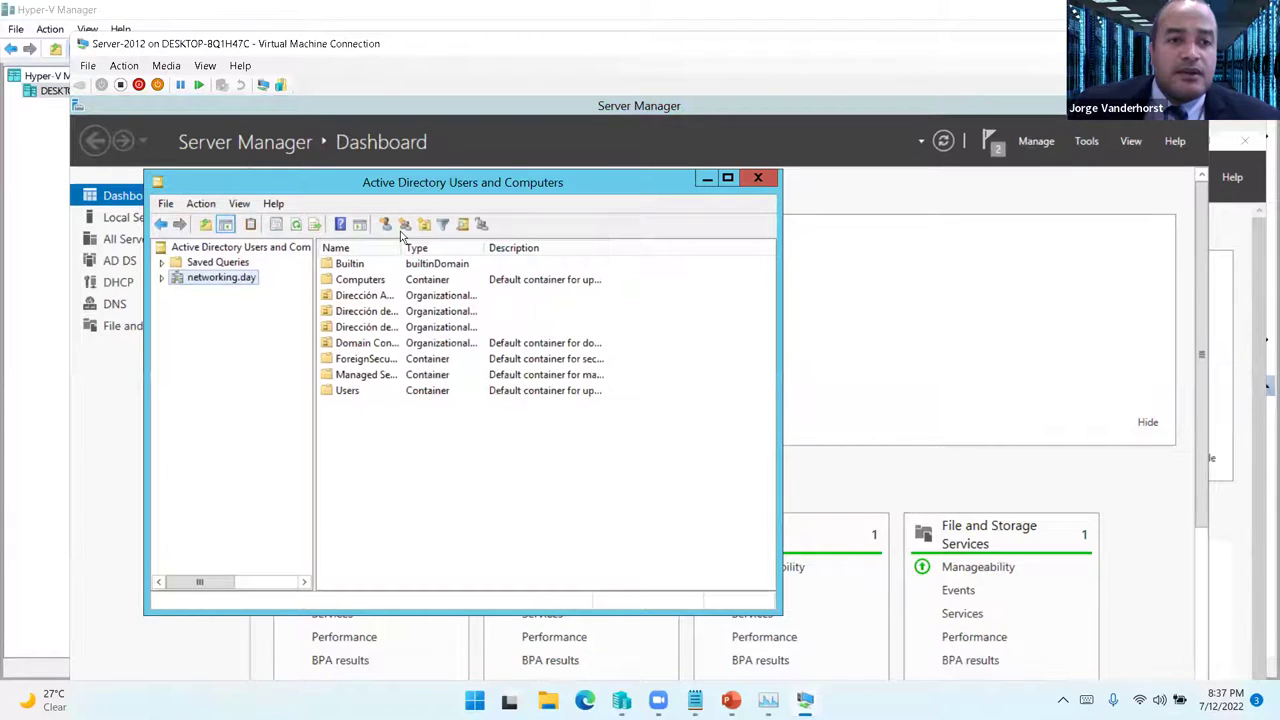
double_click(360, 280)
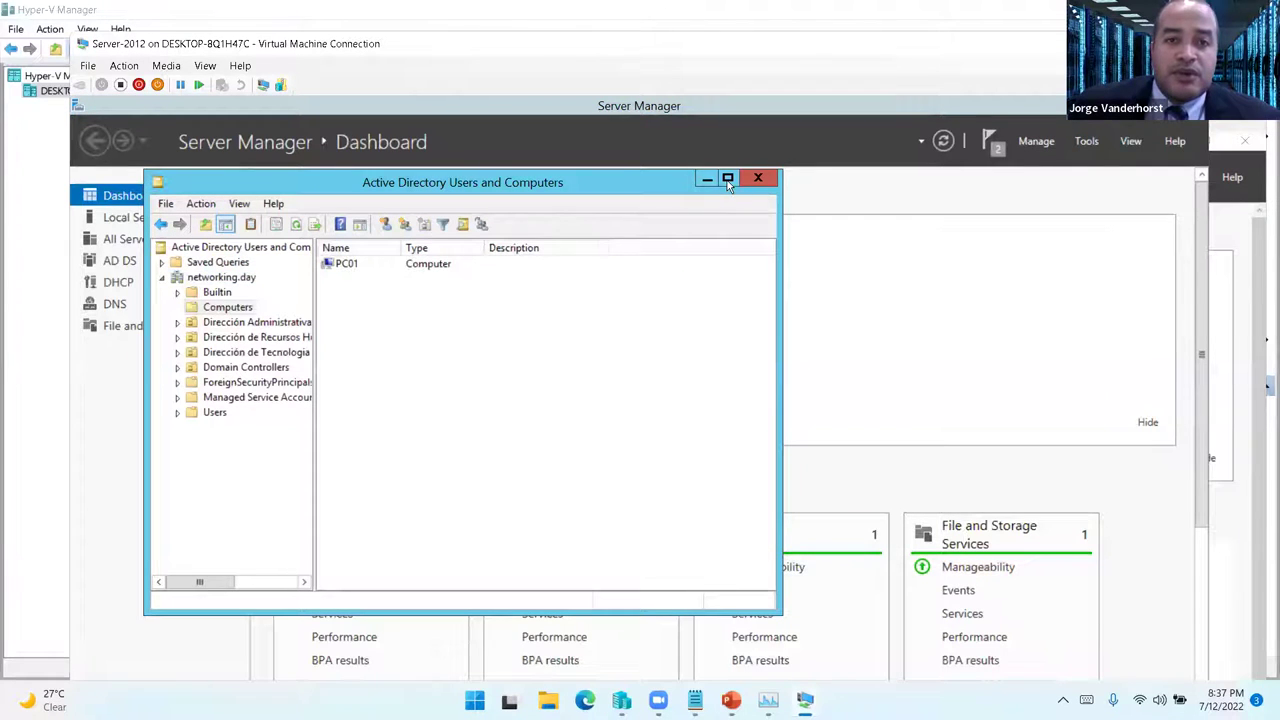
- Maximize the window, widen the columns, and review PC01's operating system properties before cancelling
click(728, 180)
drag(321, 168, 407, 168)
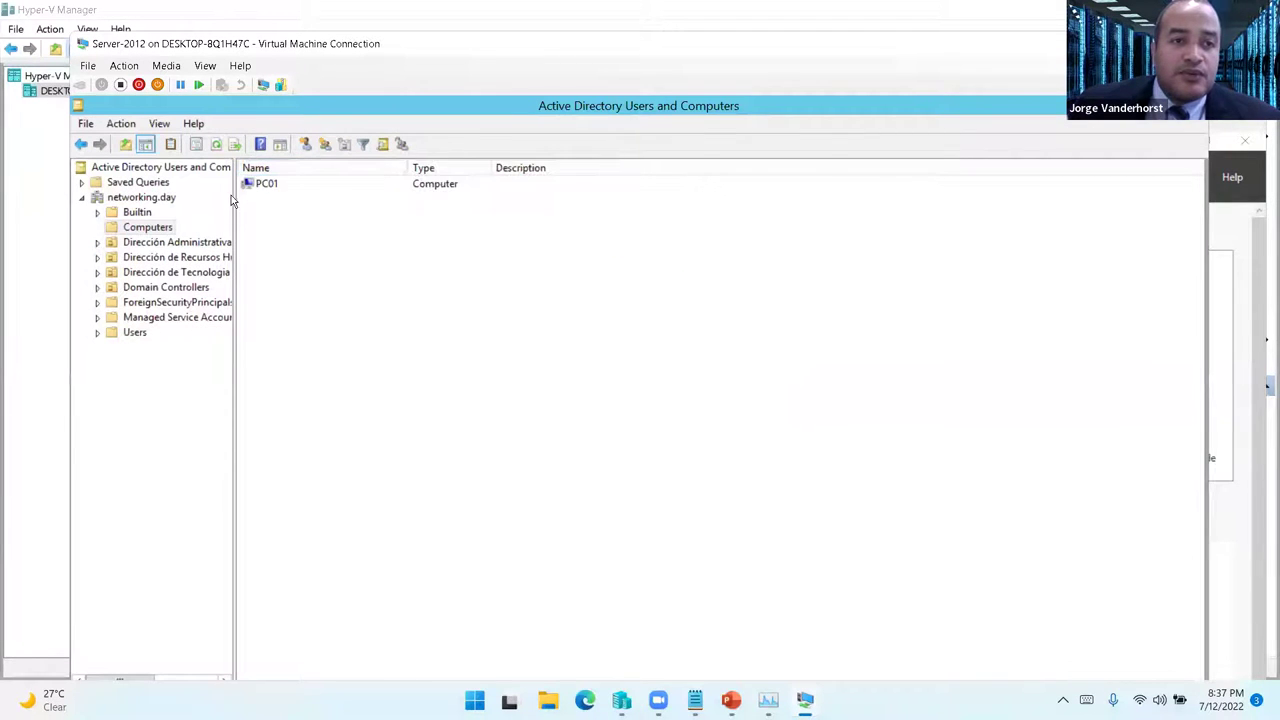
drag(247, 193, 375, 200)
double_click(390, 186)
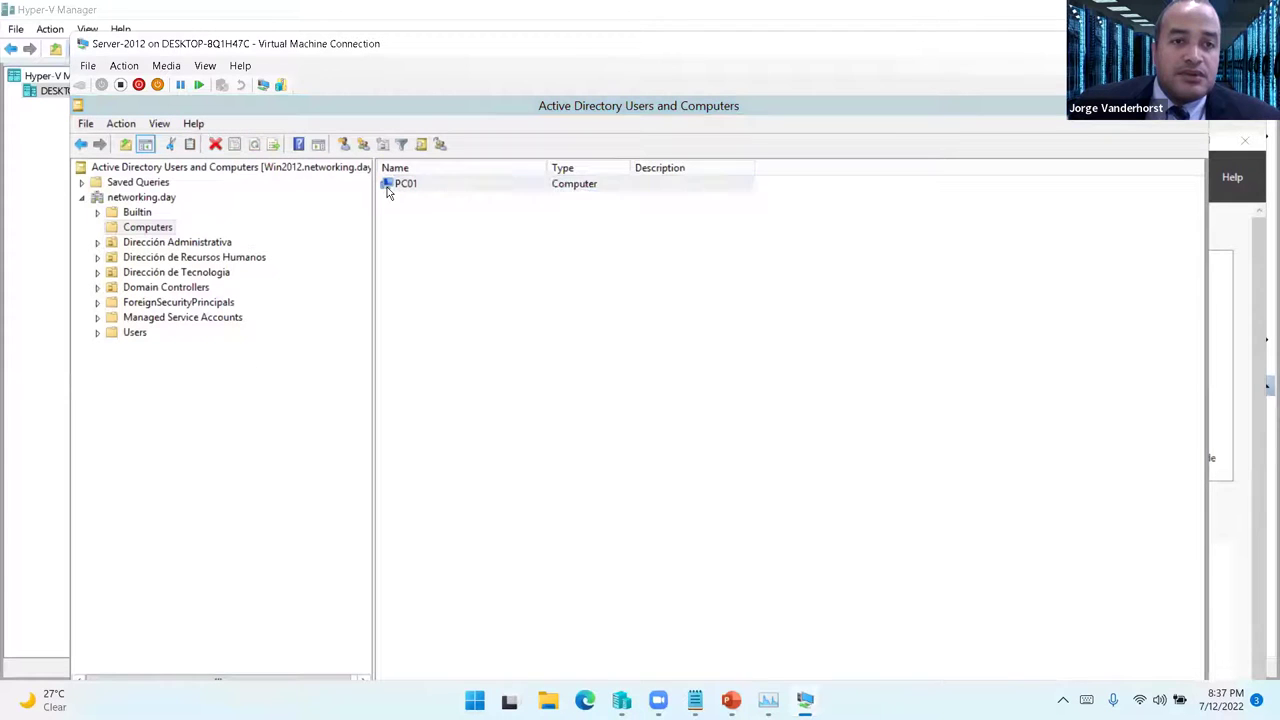
click(540, 232)
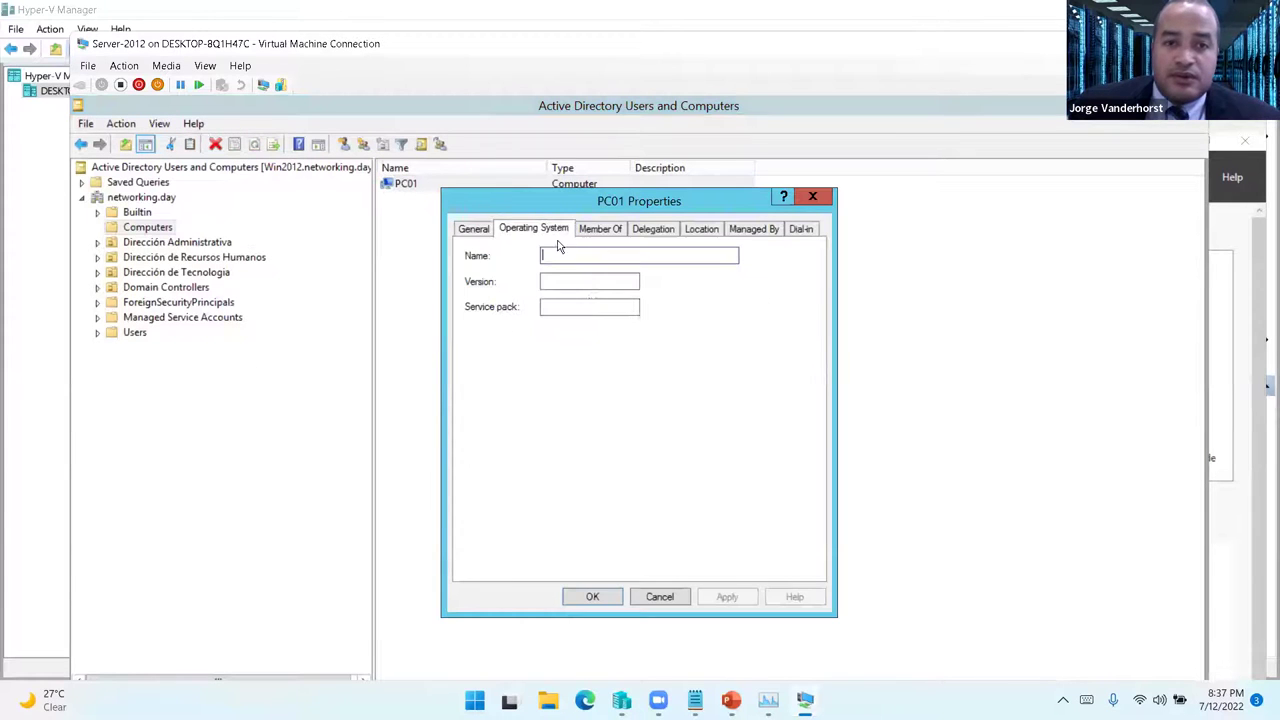
click(659, 594)
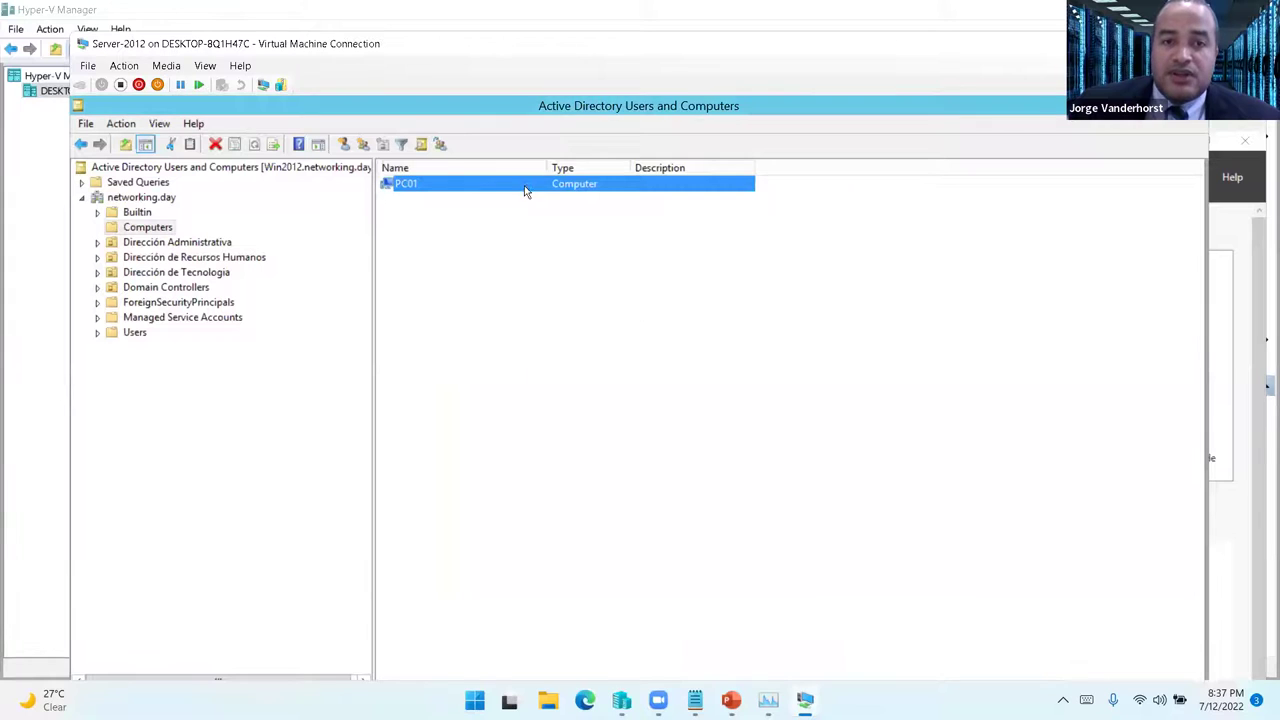
- Return to PC-7 and acknowledge the welcome to the networking.day domain
mouse_move(790, 680)
click(591, 645)
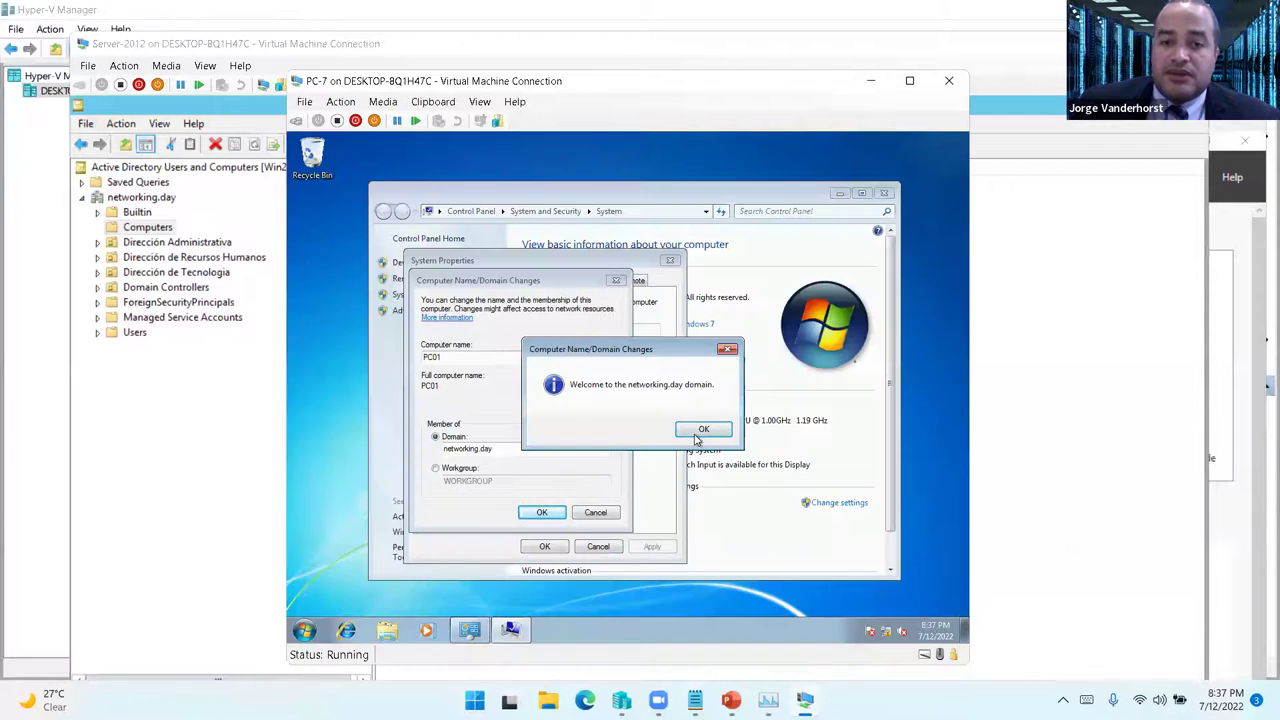
click(700, 434)
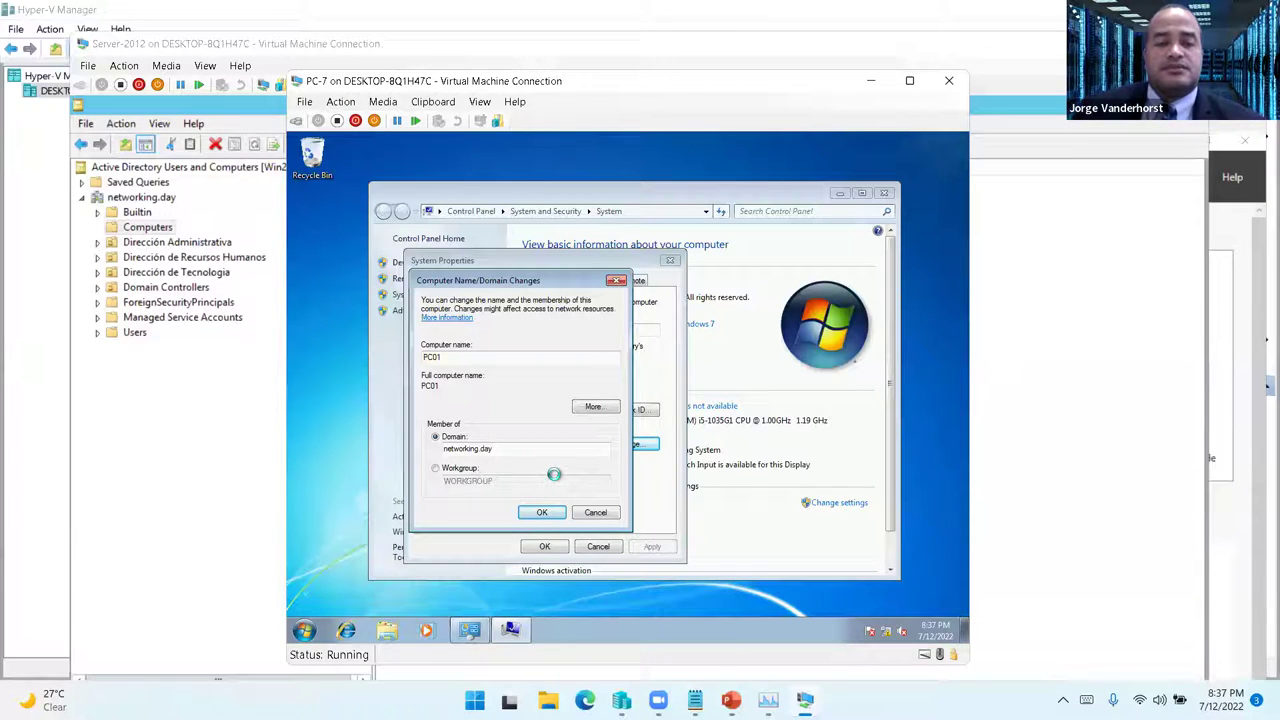
mouse_move(805, 700)
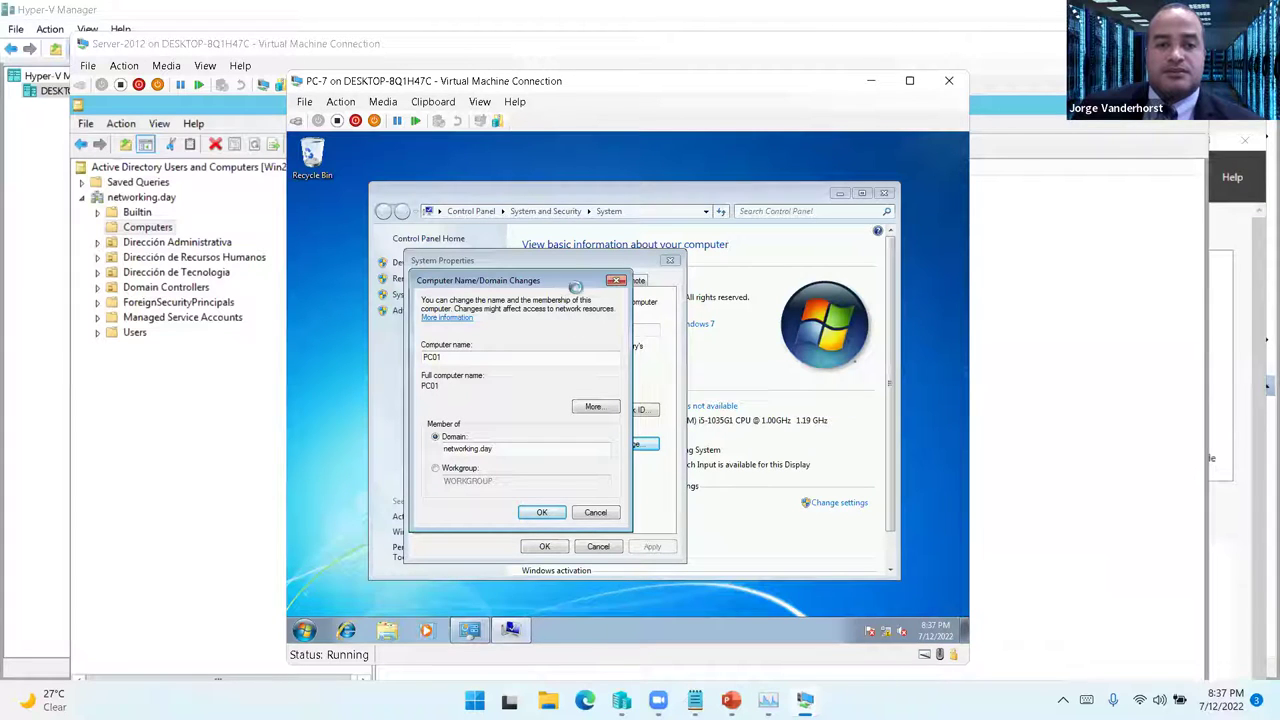
drag(560, 80, 490, 78)
- Confirm PC01's domain change, close System Properties and restart Windows 7 now
click(460, 512)
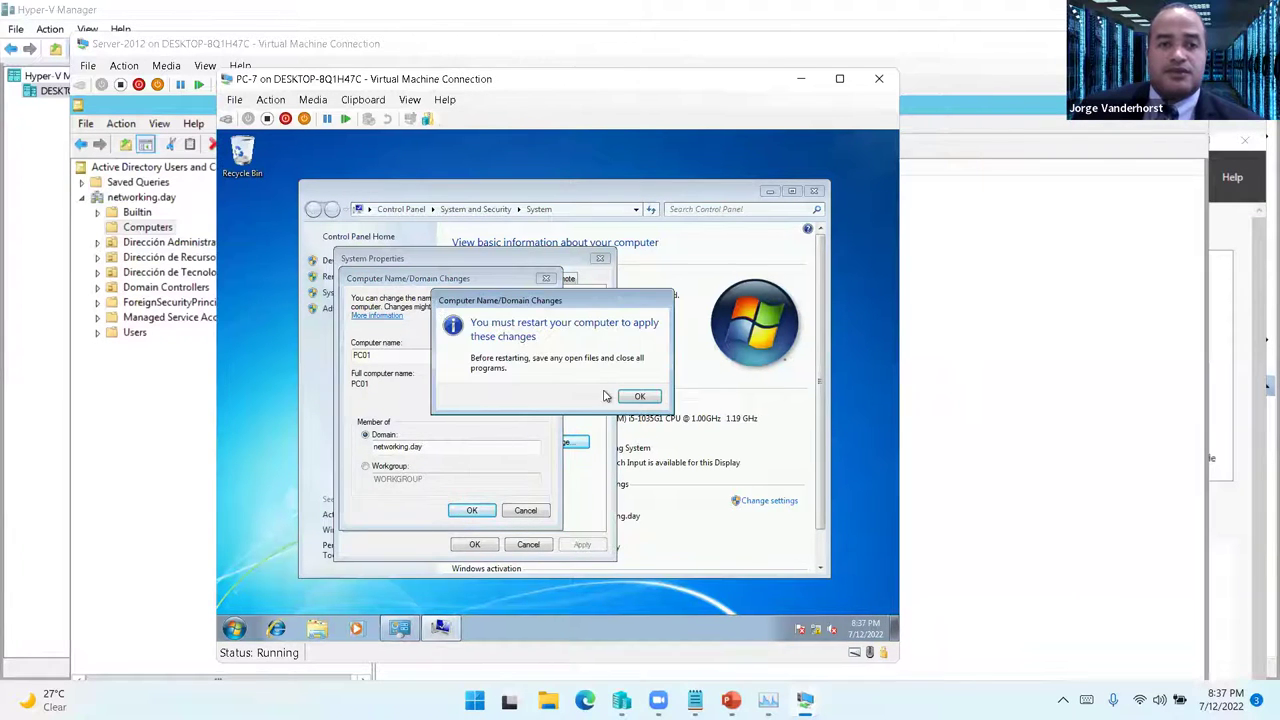
click(638, 400)
click(467, 547)
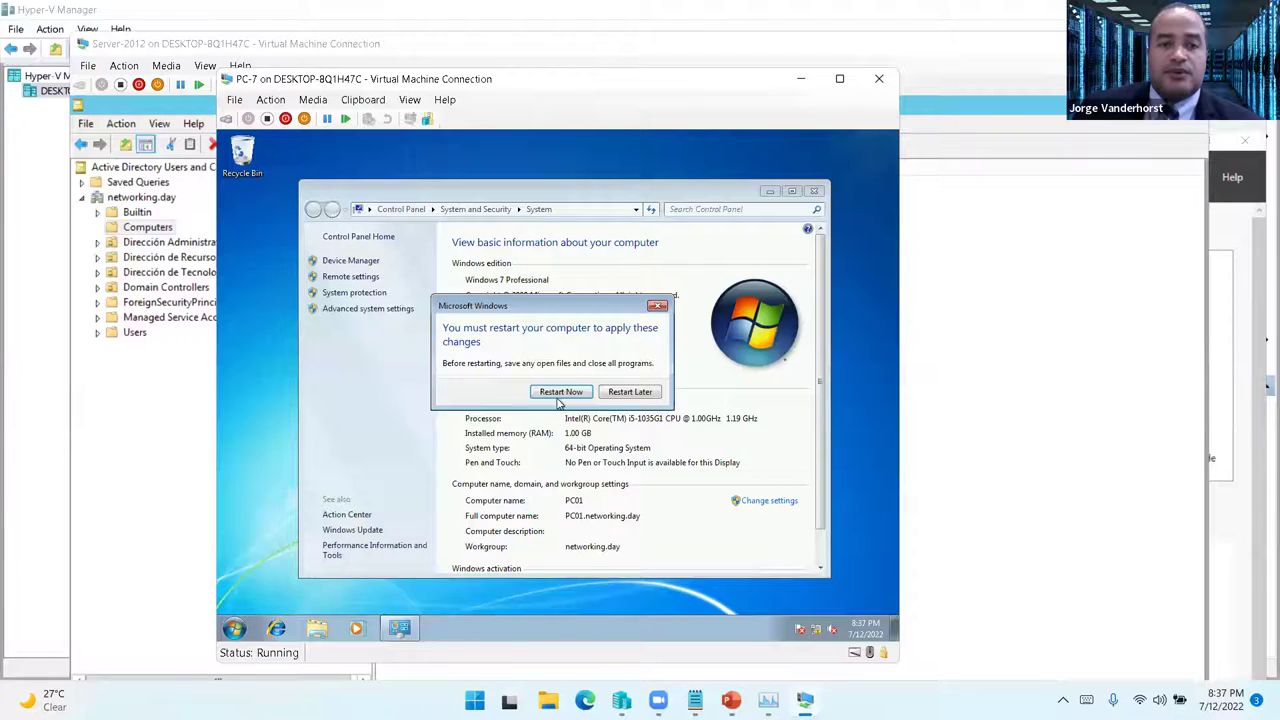
click(560, 396)
mouse_move(805, 700)
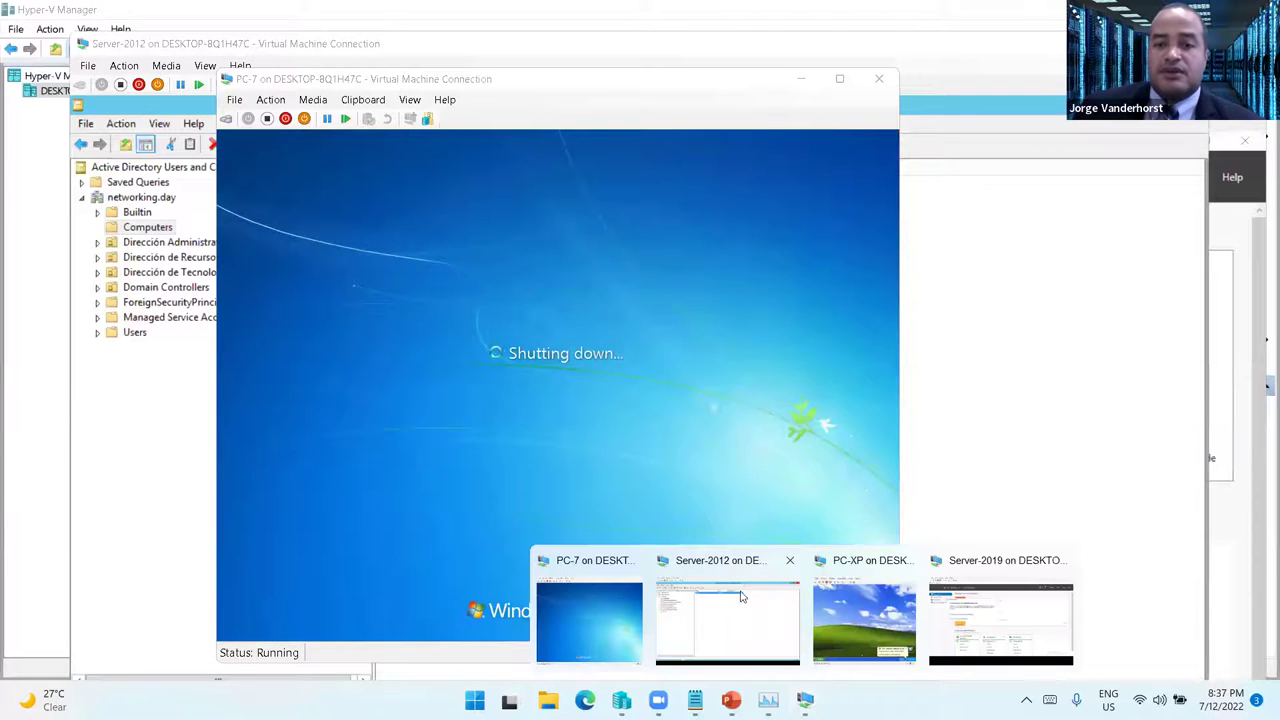
click(858, 610)
- On PC-XP, open the Computer Name change dialog from My Computer's properties
click(435, 565)
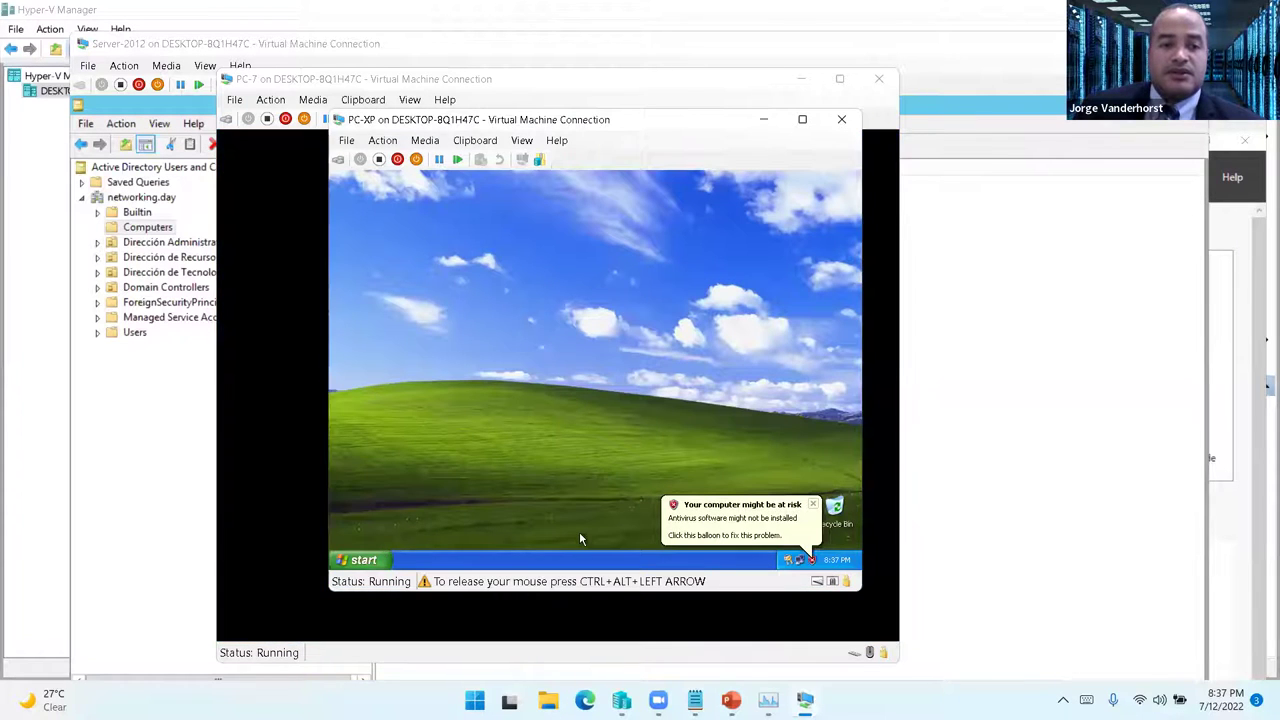
click(378, 565)
right_click(513, 372)
click(567, 492)
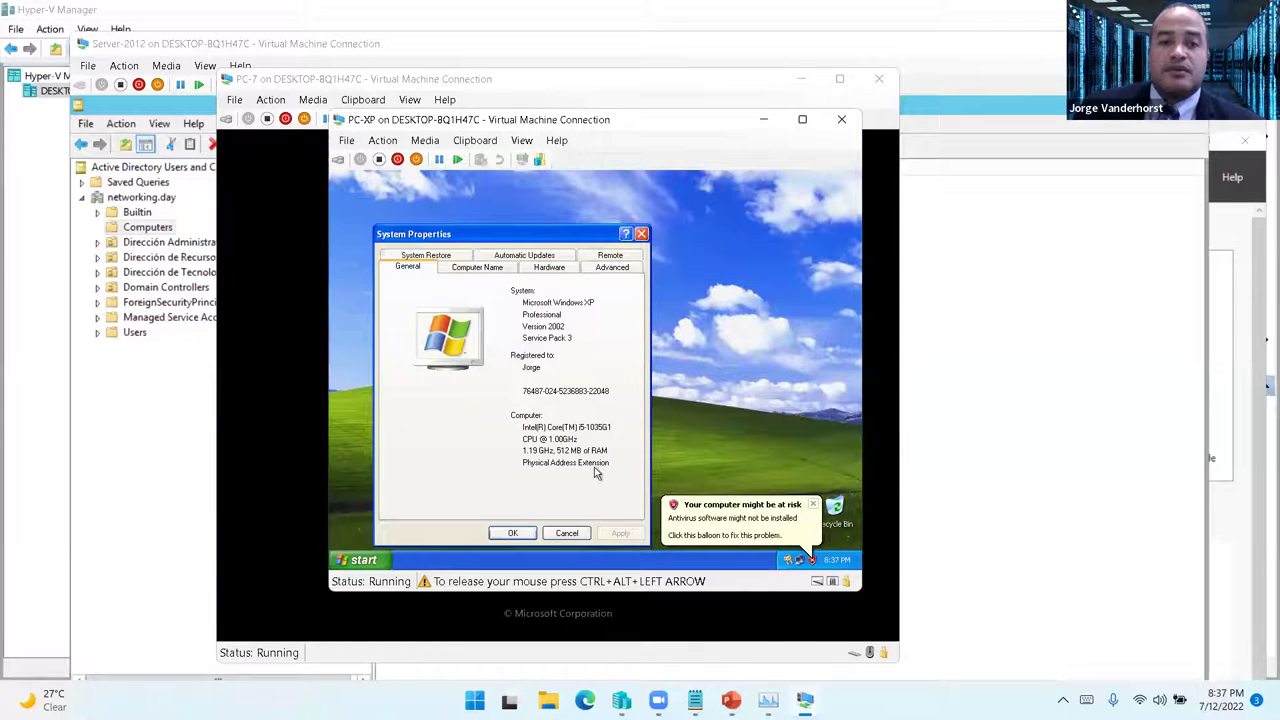
click(492, 270)
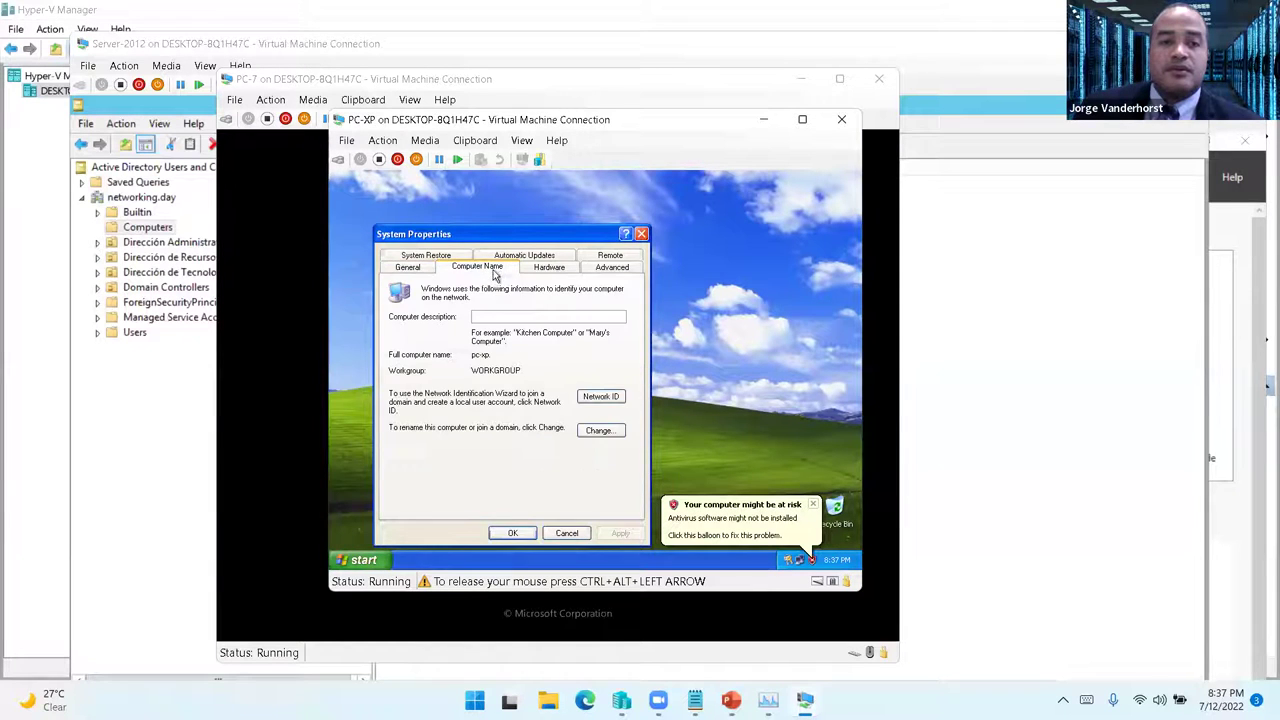
click(600, 430)
- Rename the XP machine PC02 and join networking.day with the domain admin's credentials
text(PC02)
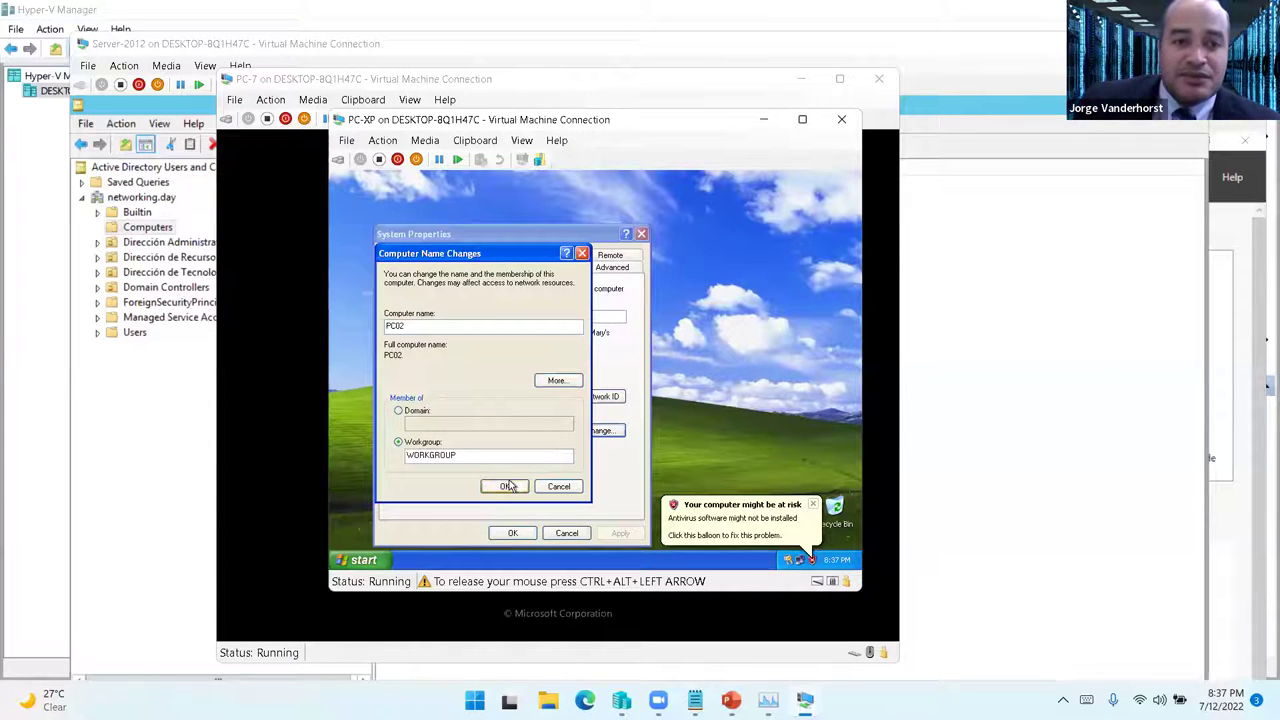
click(399, 411)
text(n)
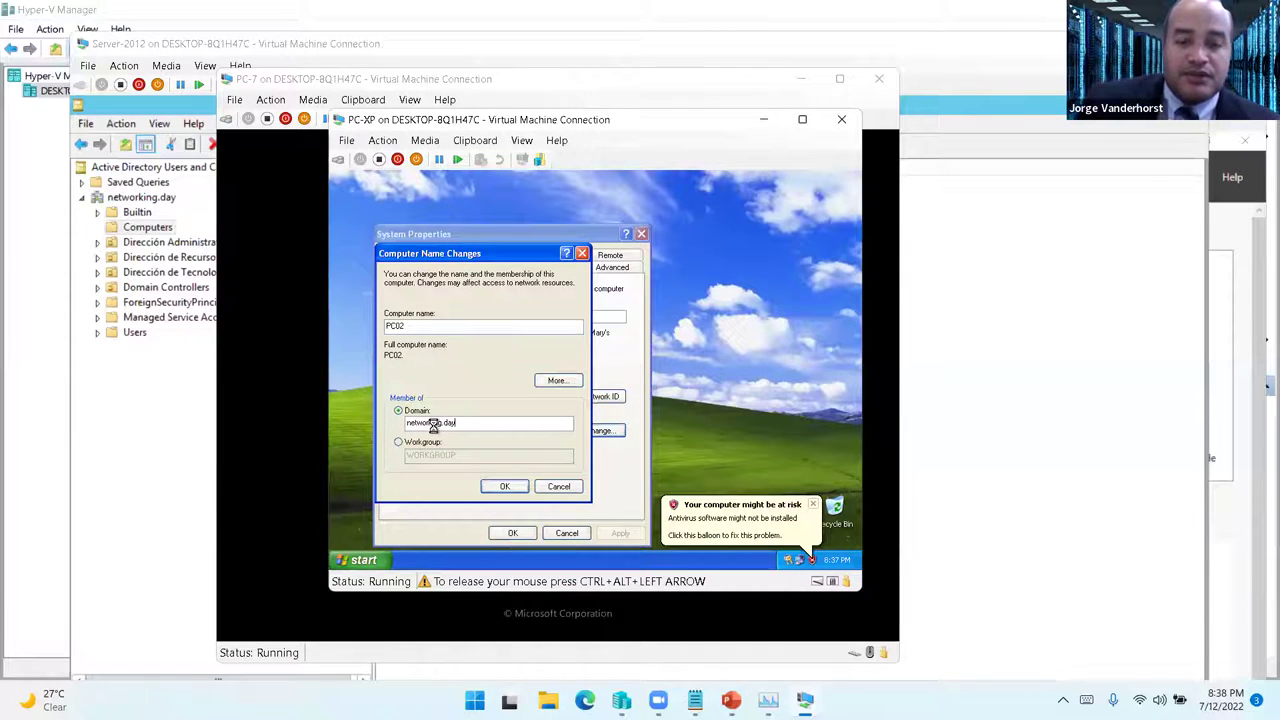
text(etworking.day)
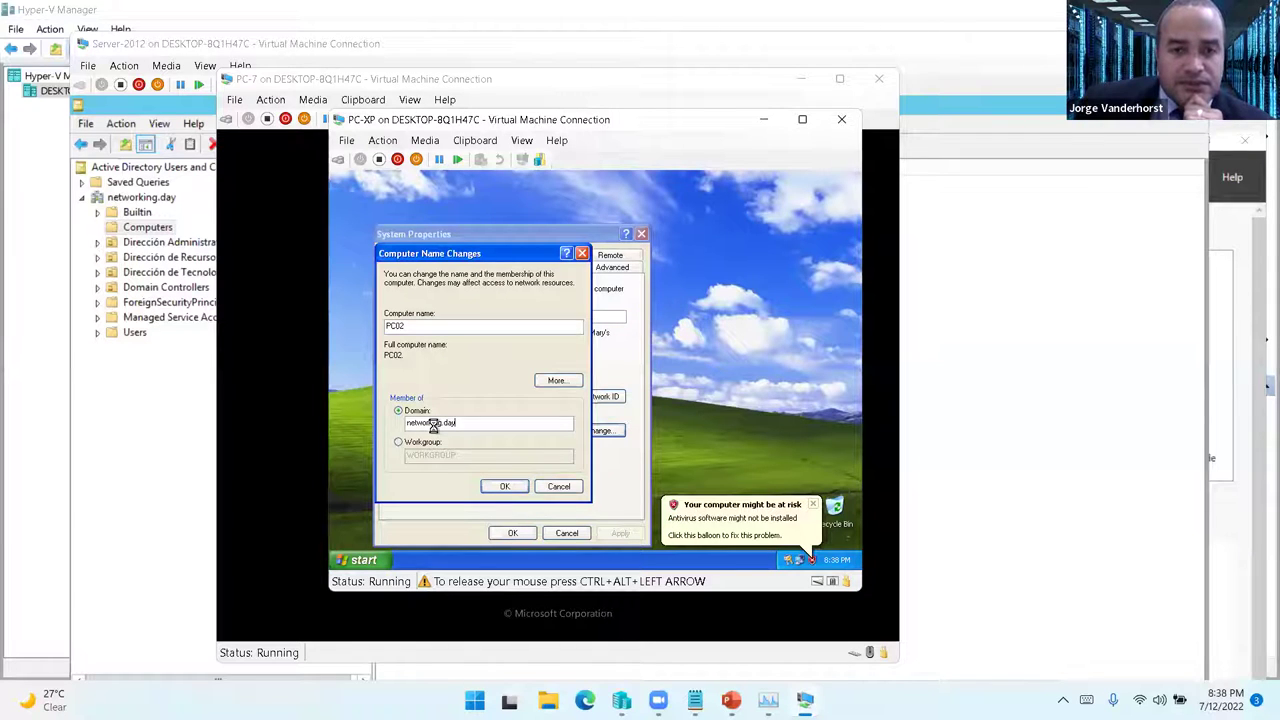
key(Return)
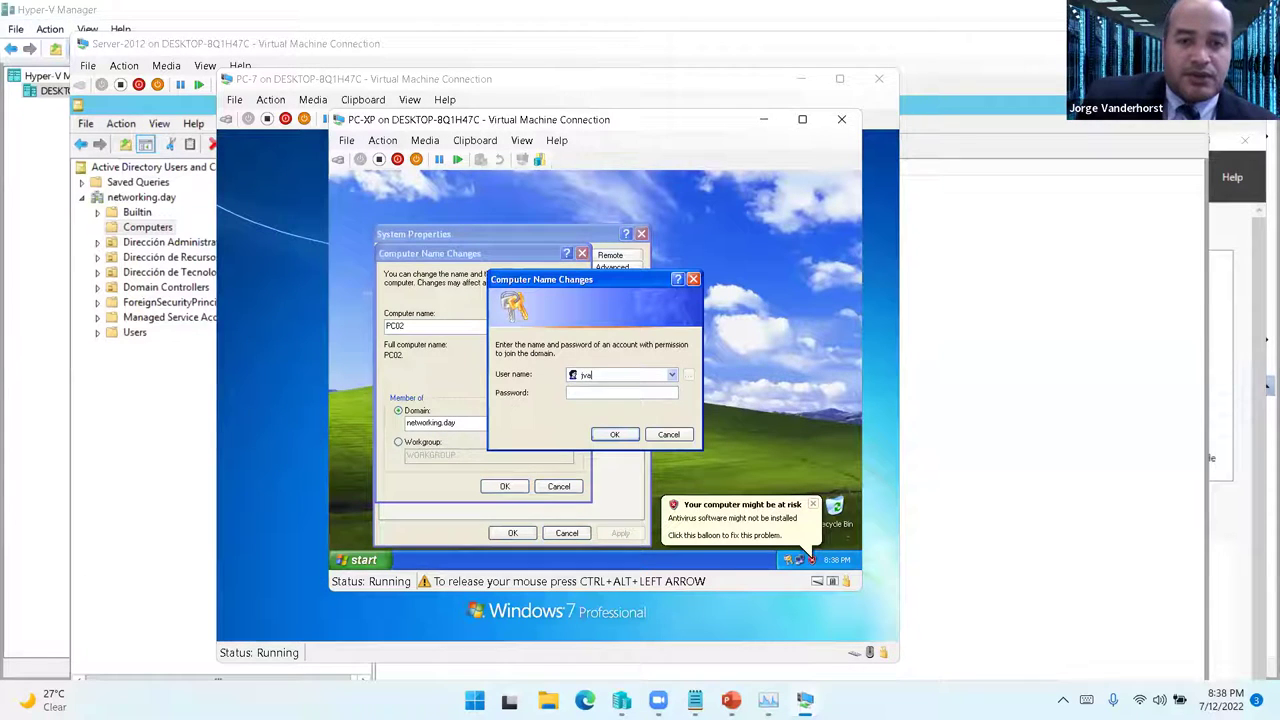
key(Tab)
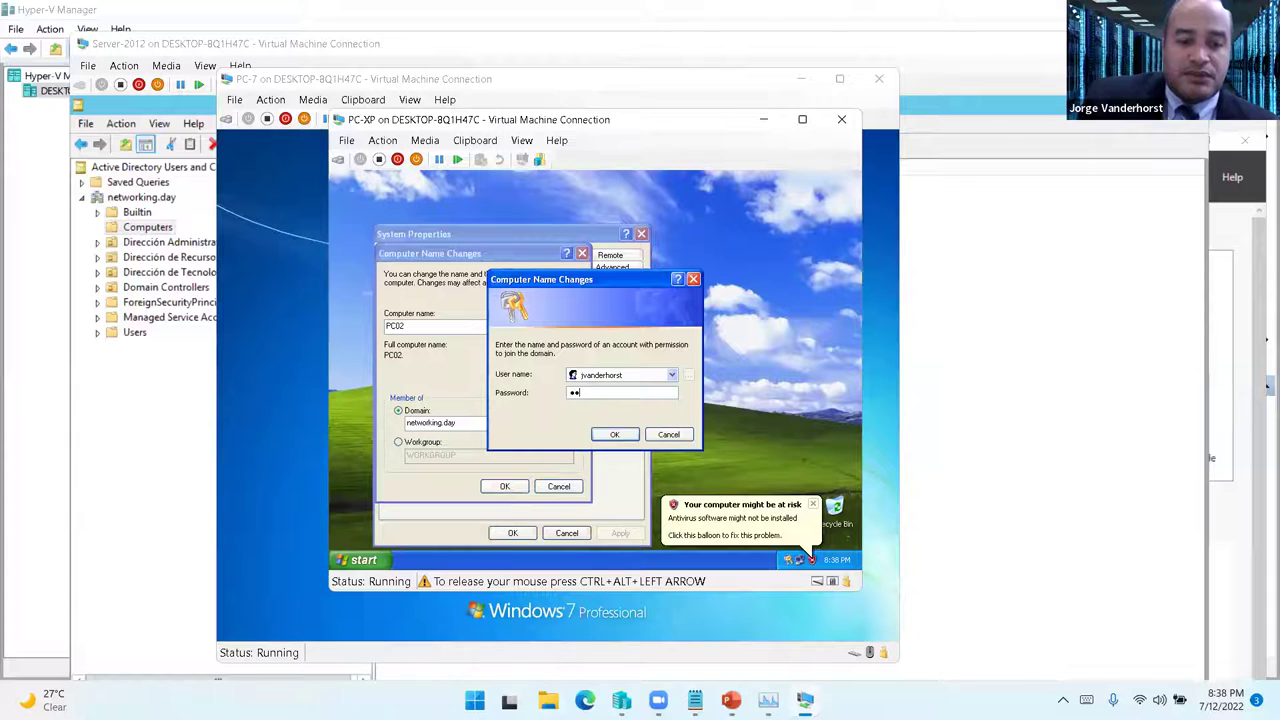
text(•••••••••)
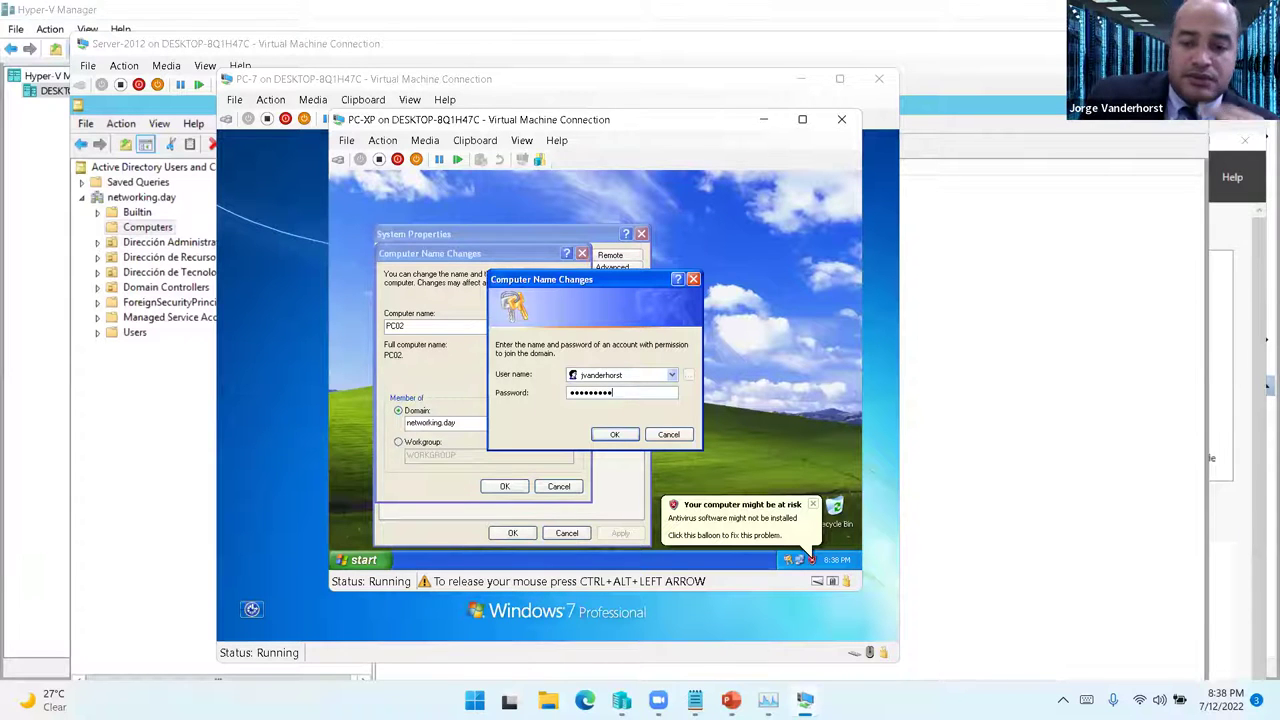
key(Return)
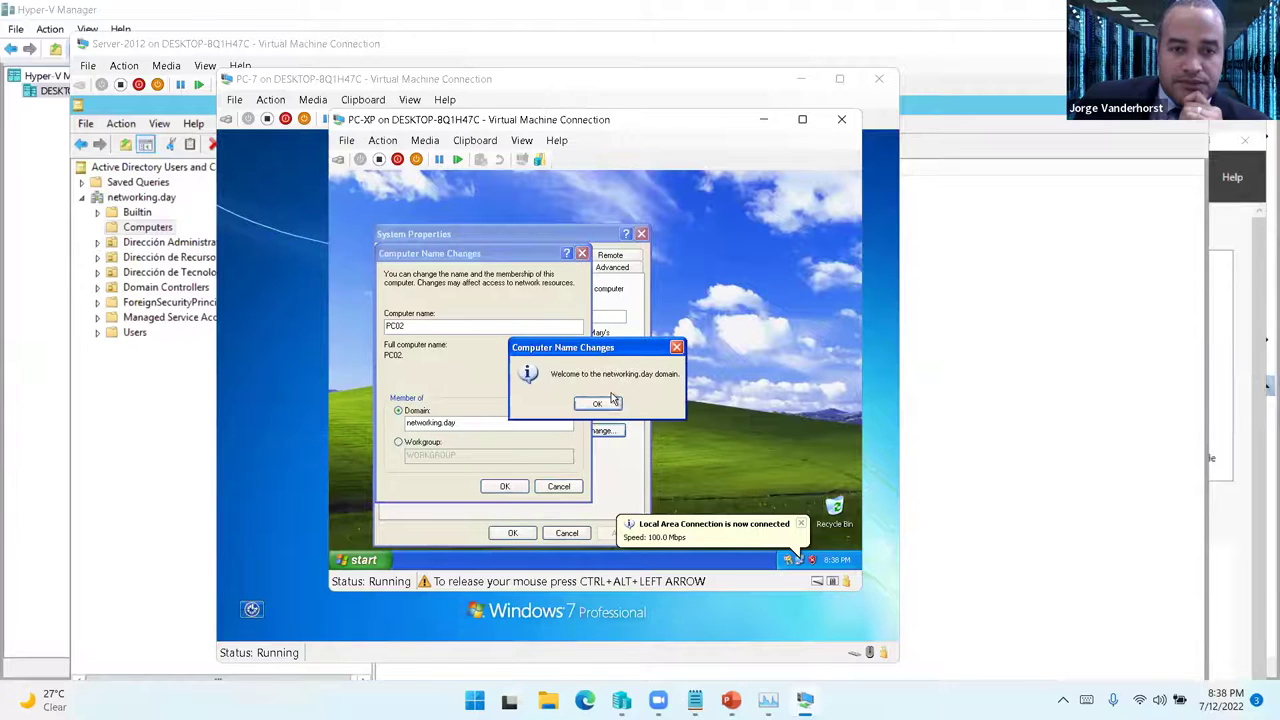
click(610, 402)
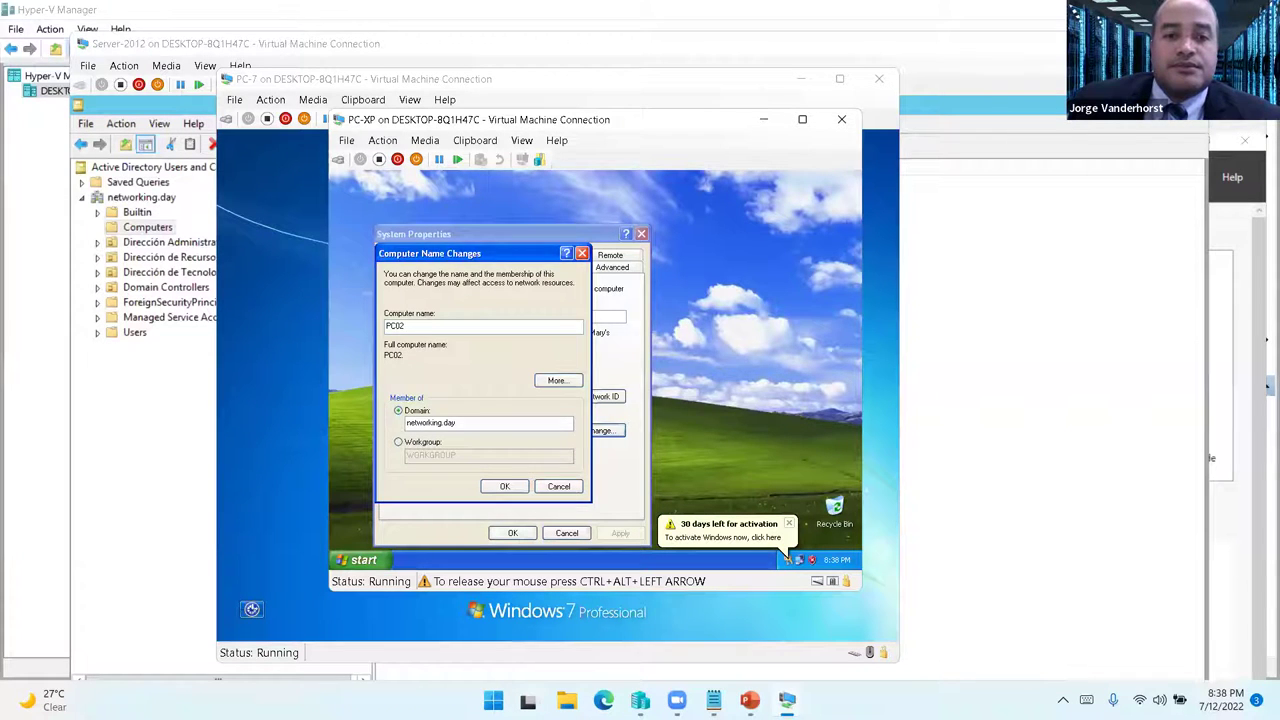
- Apply the name and domain changes, close System Properties and restart Windows XP
click(596, 411)
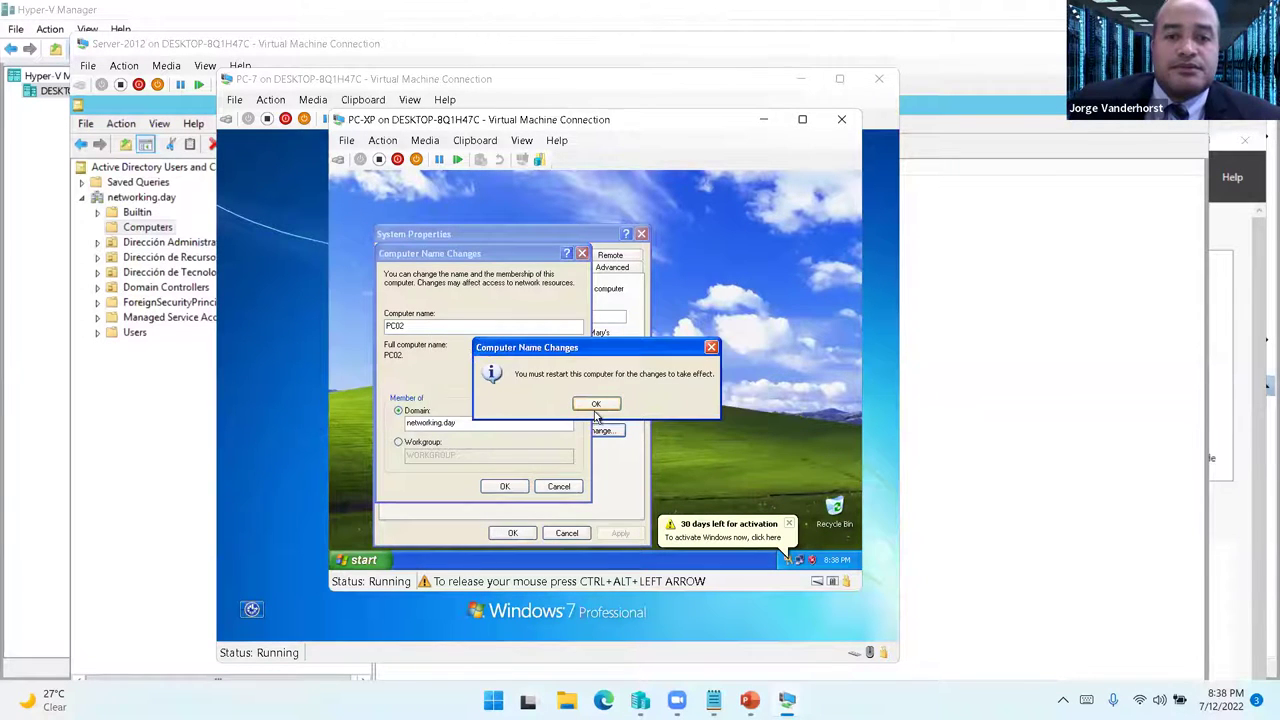
click(592, 408)
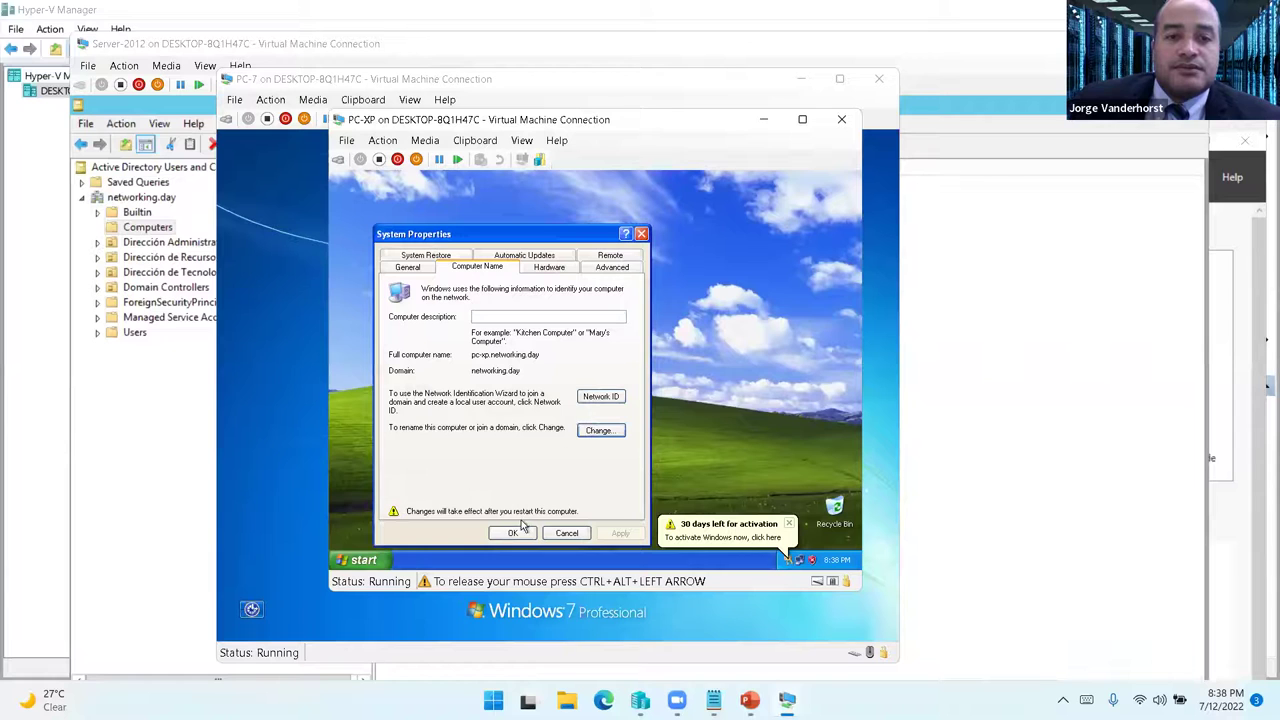
click(512, 532)
click(570, 406)
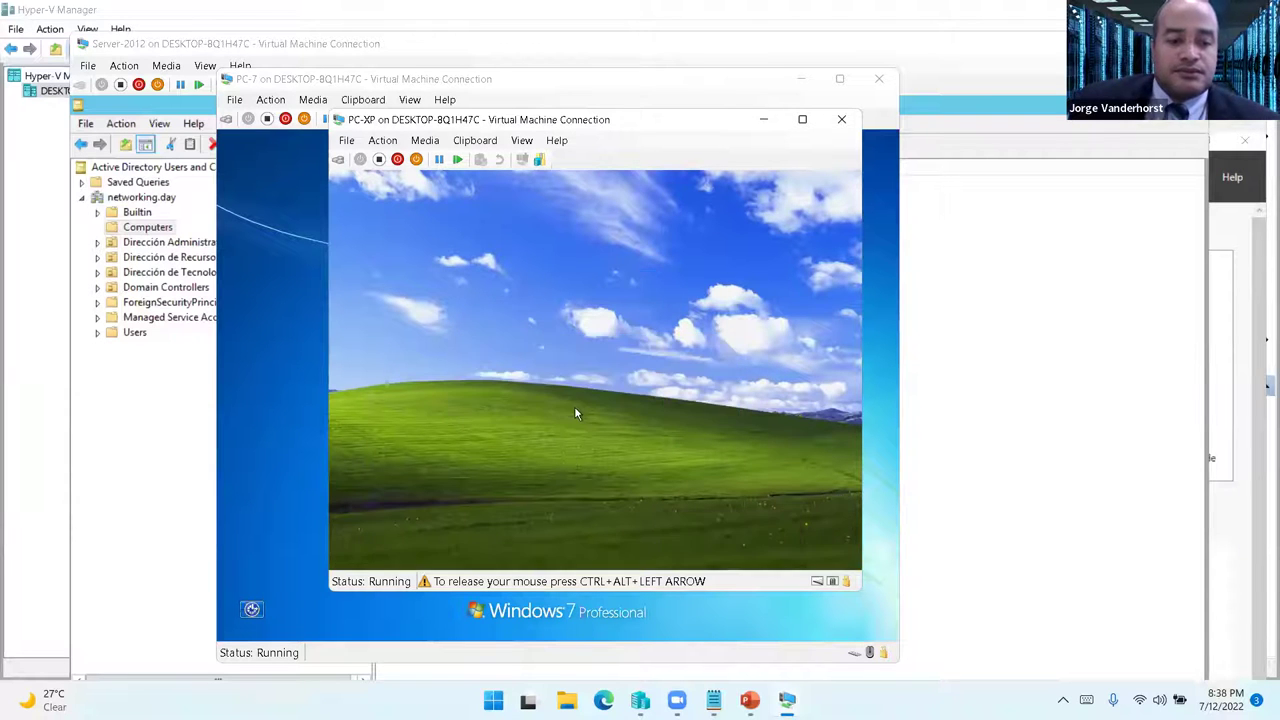
click(282, 80)
- On Server-2012, check the users in the Dirección de Recursos Humanos unit
click(140, 383)
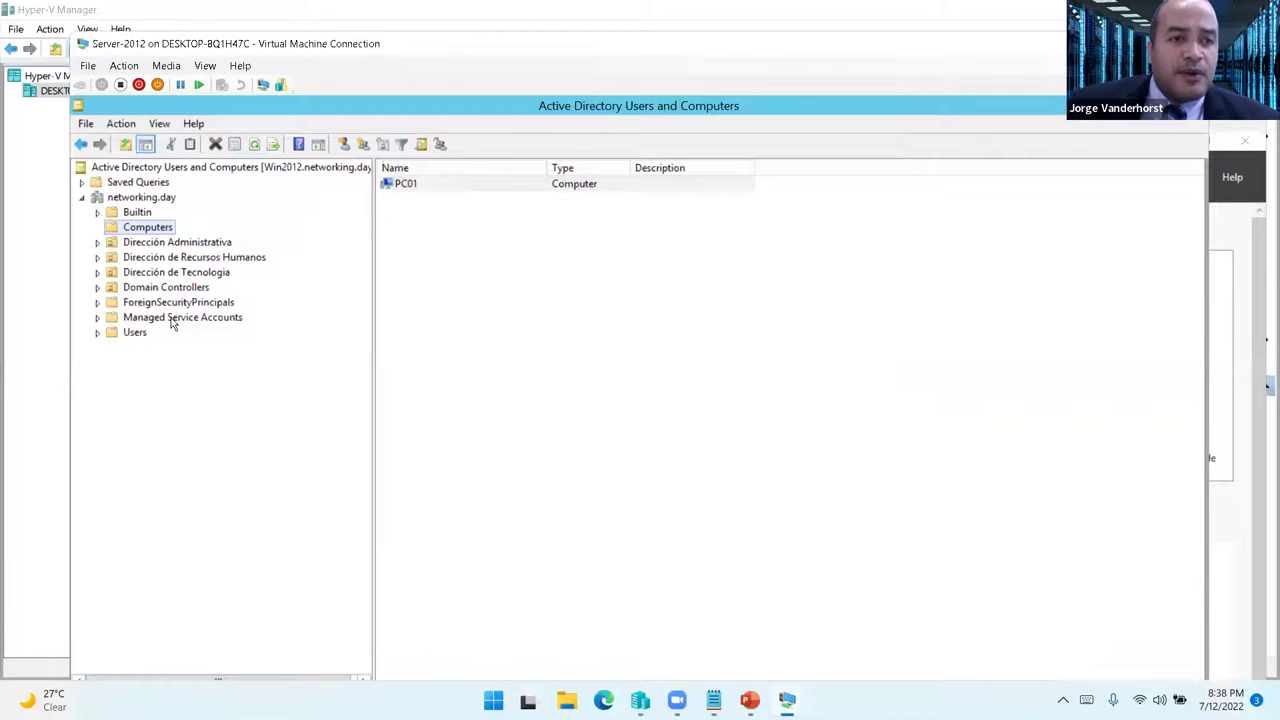
click(180, 272)
click(188, 257)
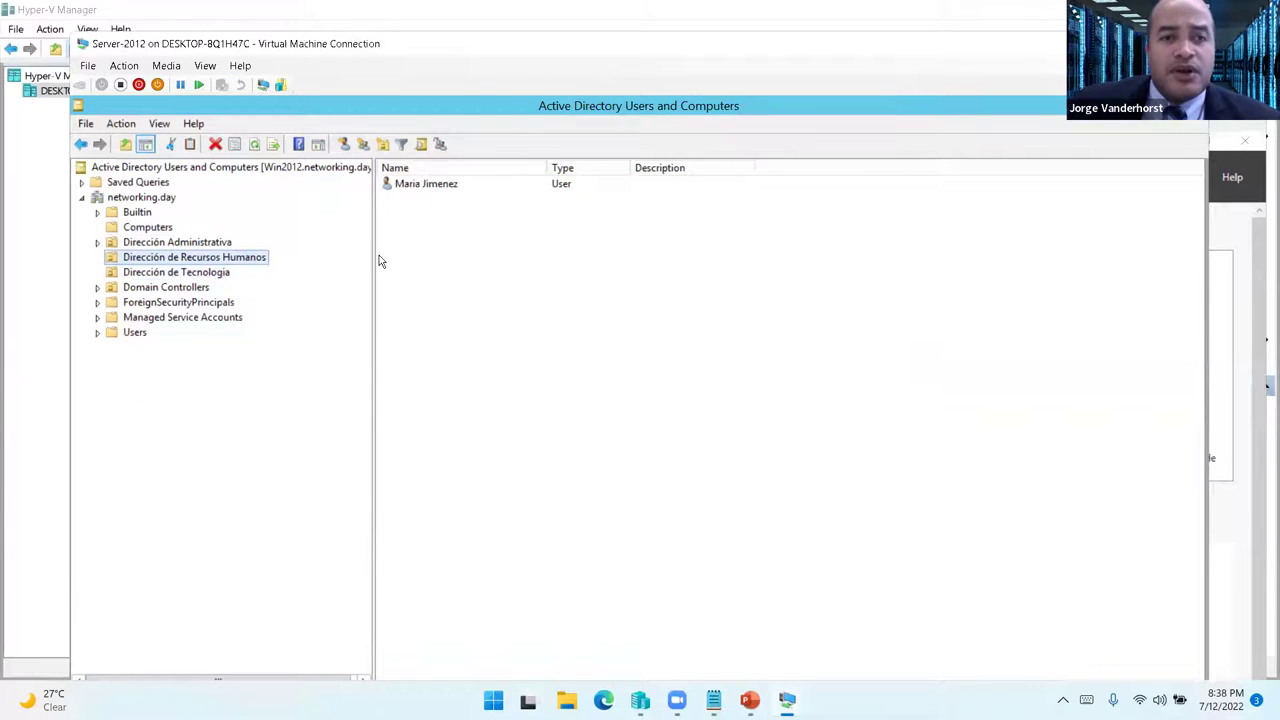
mouse_move(787, 700)
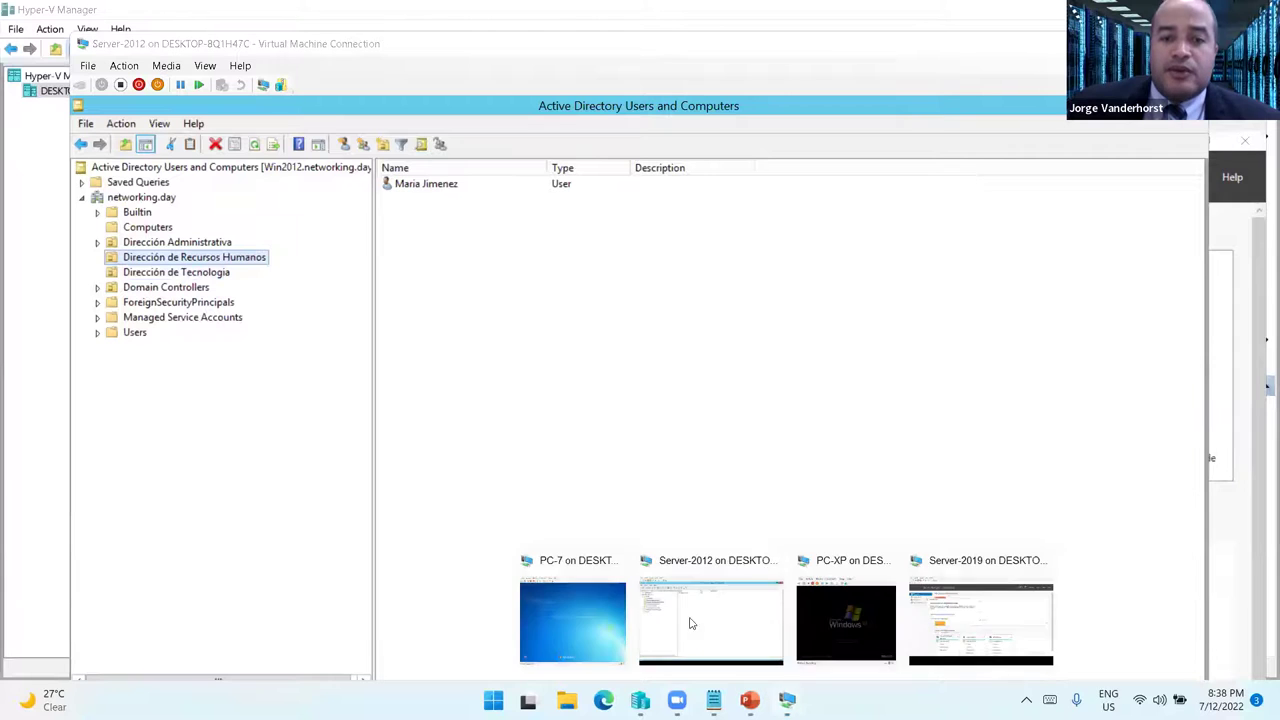
- Log on to PC-7 as that domain user through Ctrl+Alt+Delete and Other User
click(575, 620)
click(270, 99)
click(295, 114)
click(567, 515)
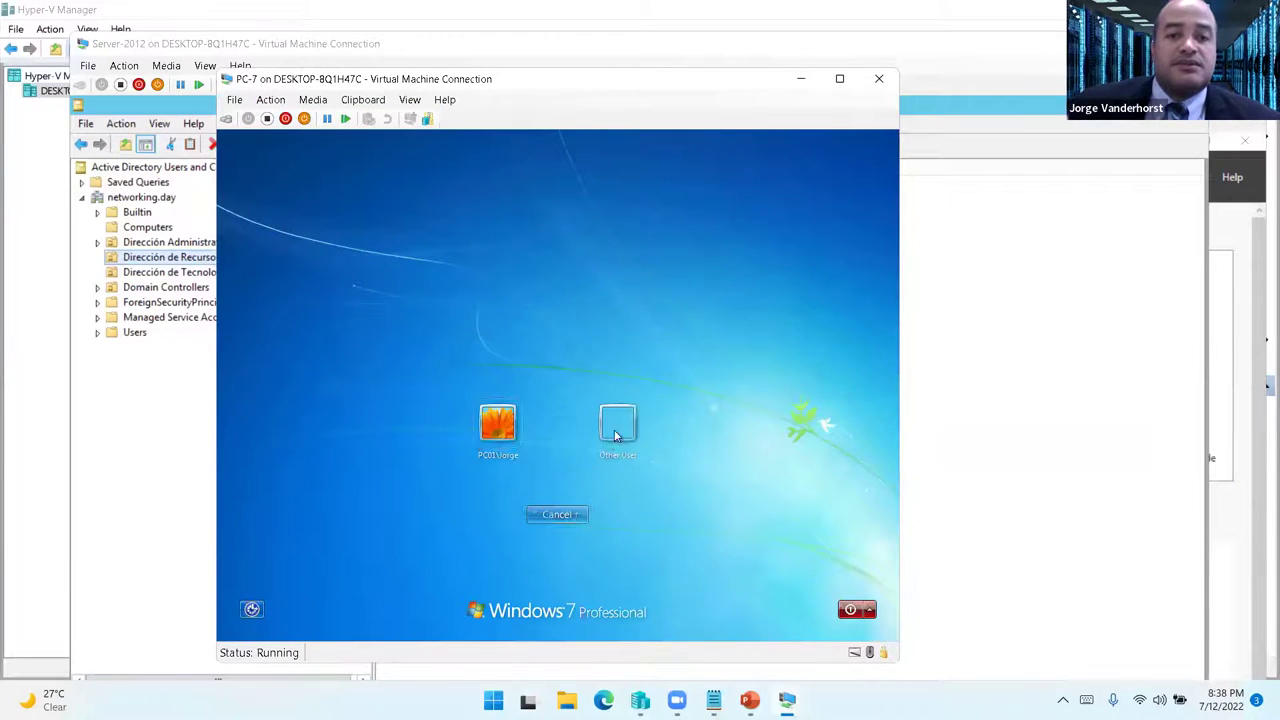
click(616, 432)
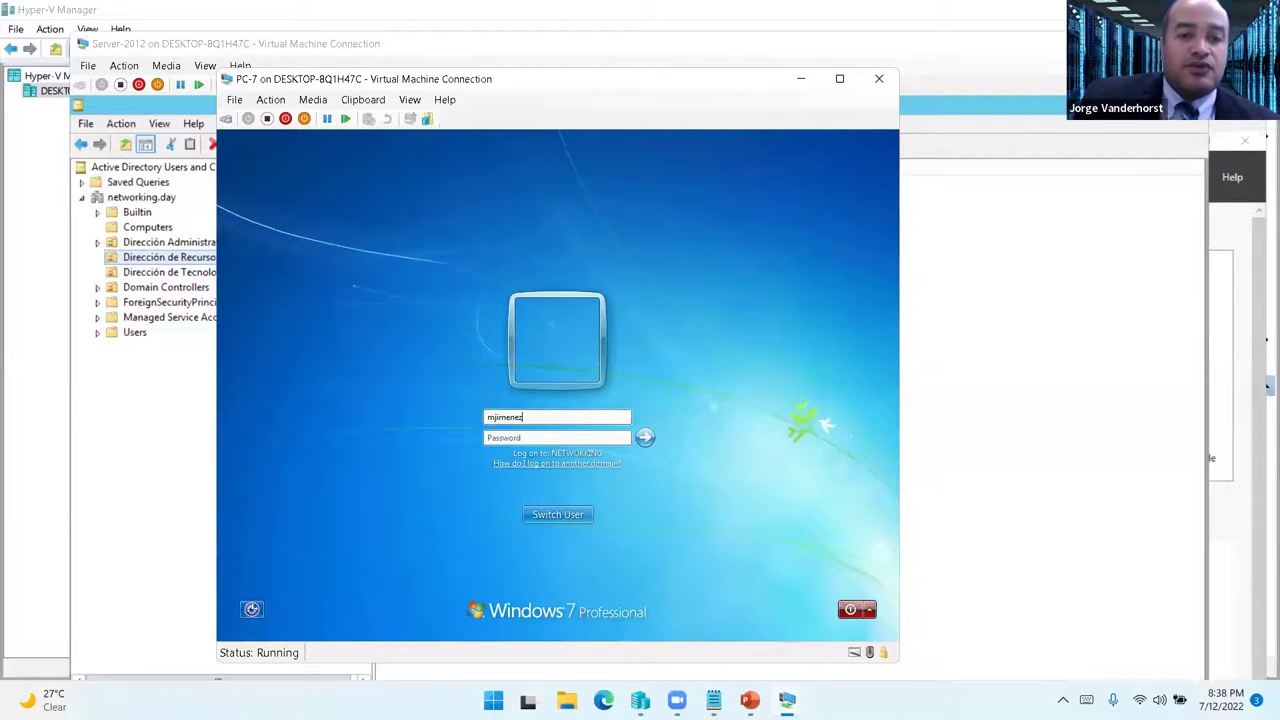
text(••)
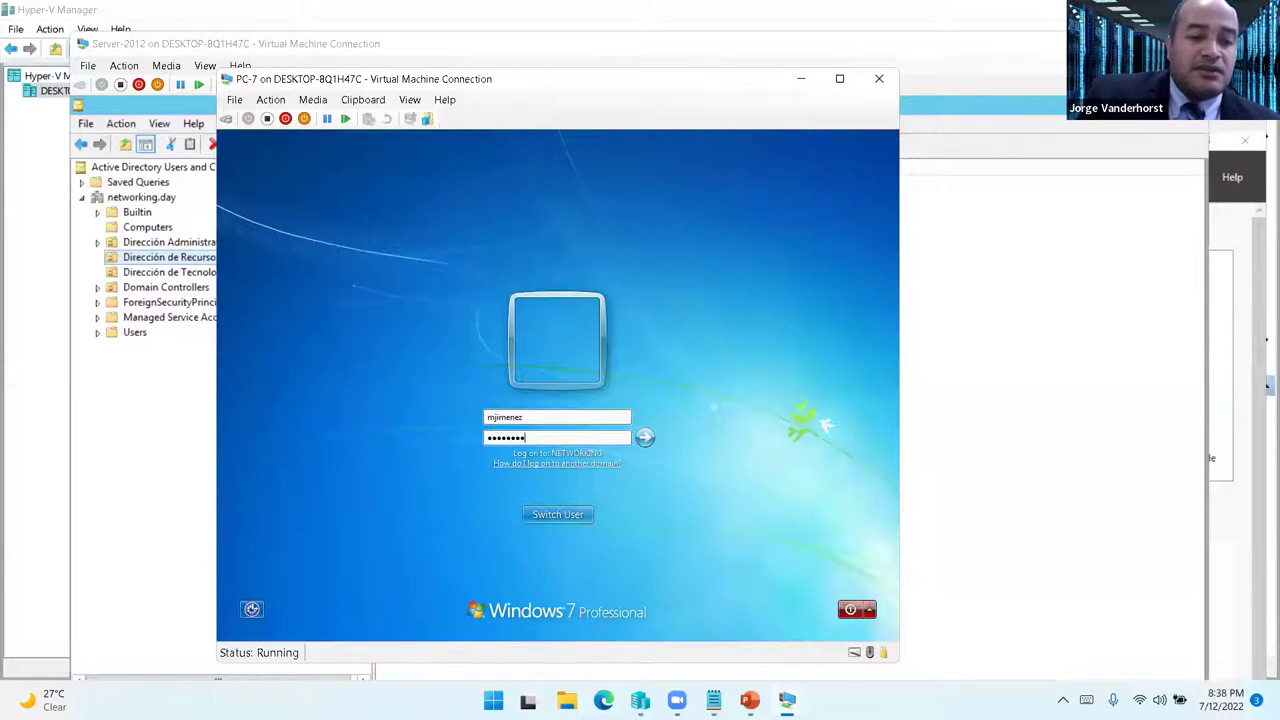
key(Return)
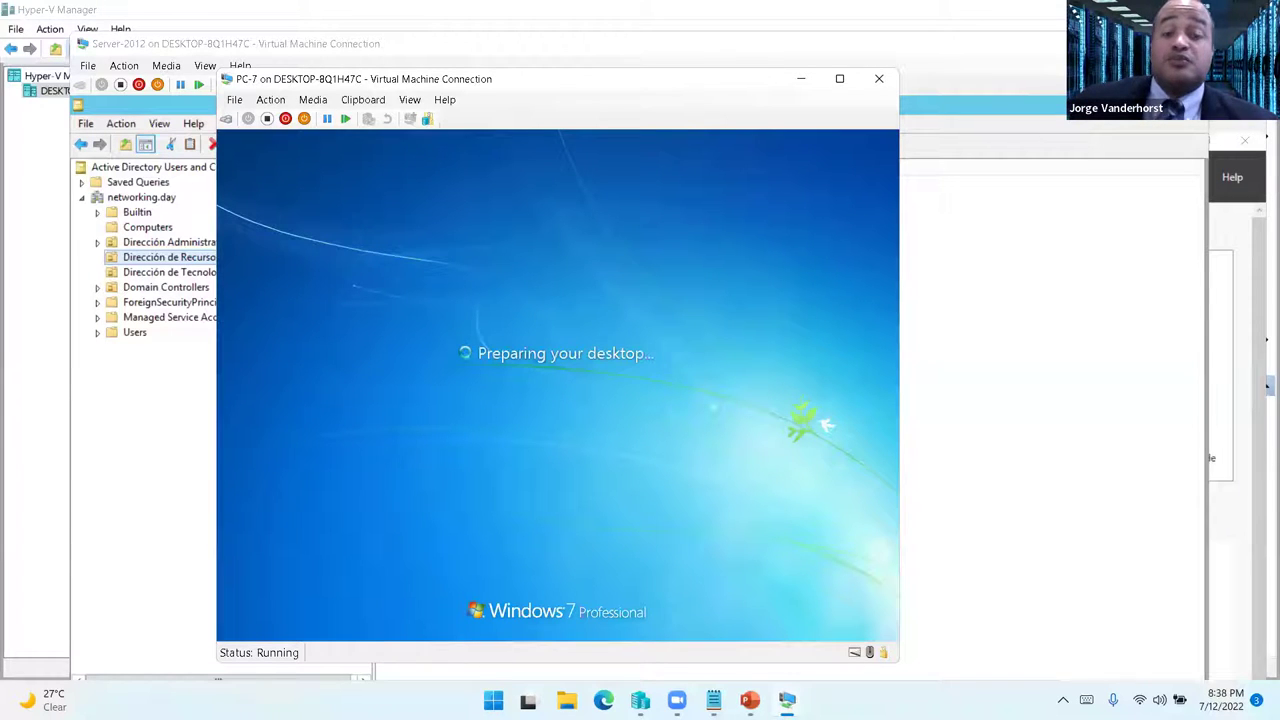
click(800, 79)
mouse_move(787, 700)
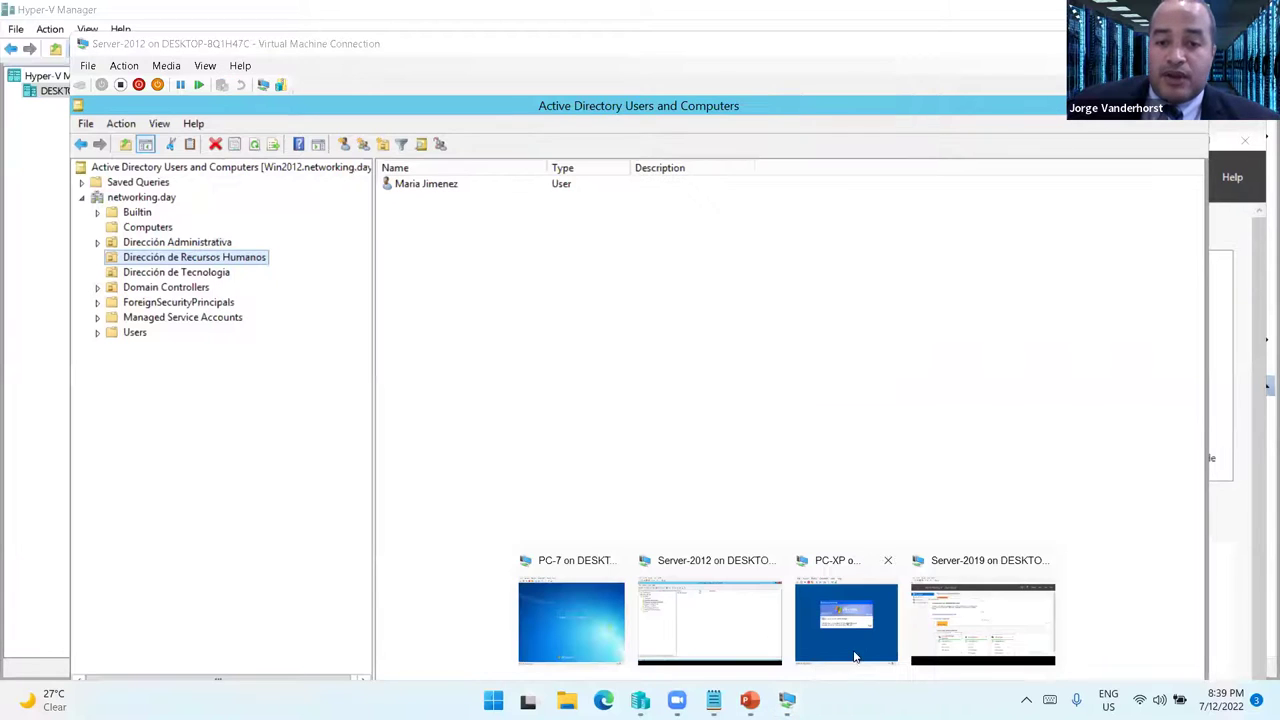
- On Server-2019, close Server Manager and open This PC's system properties
click(1028, 612)
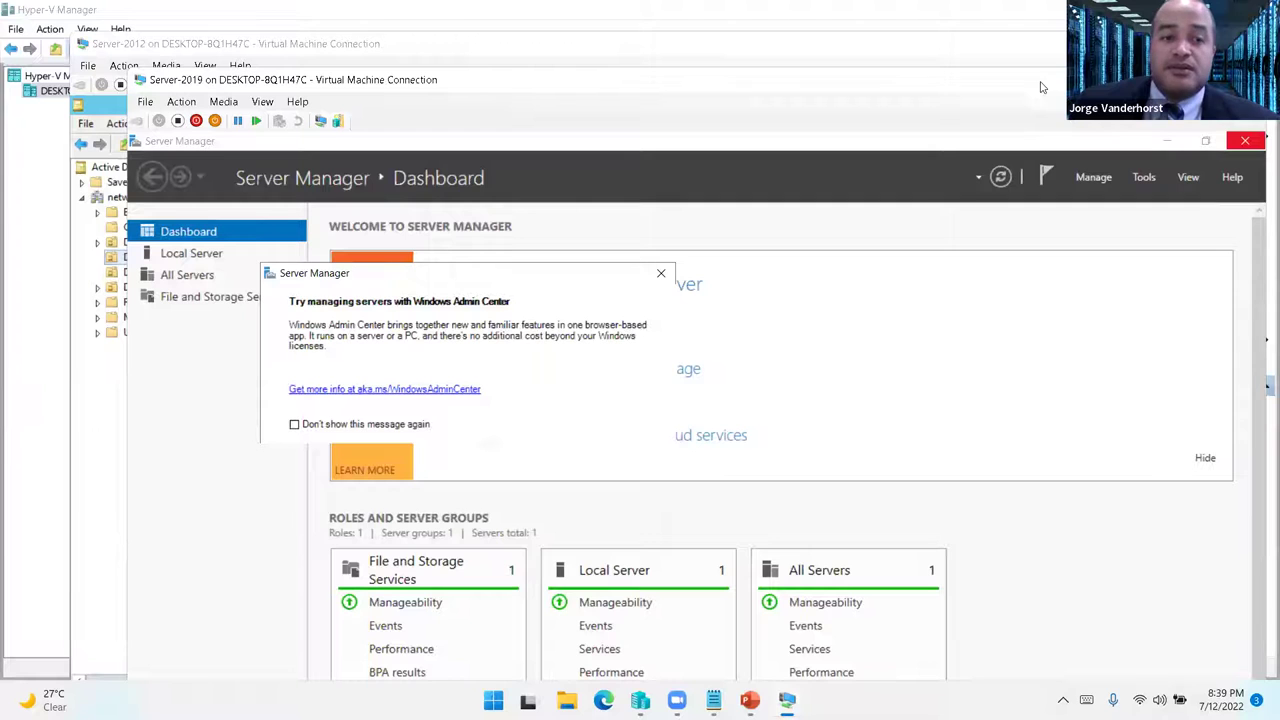
drag(1040, 87, 963, 32)
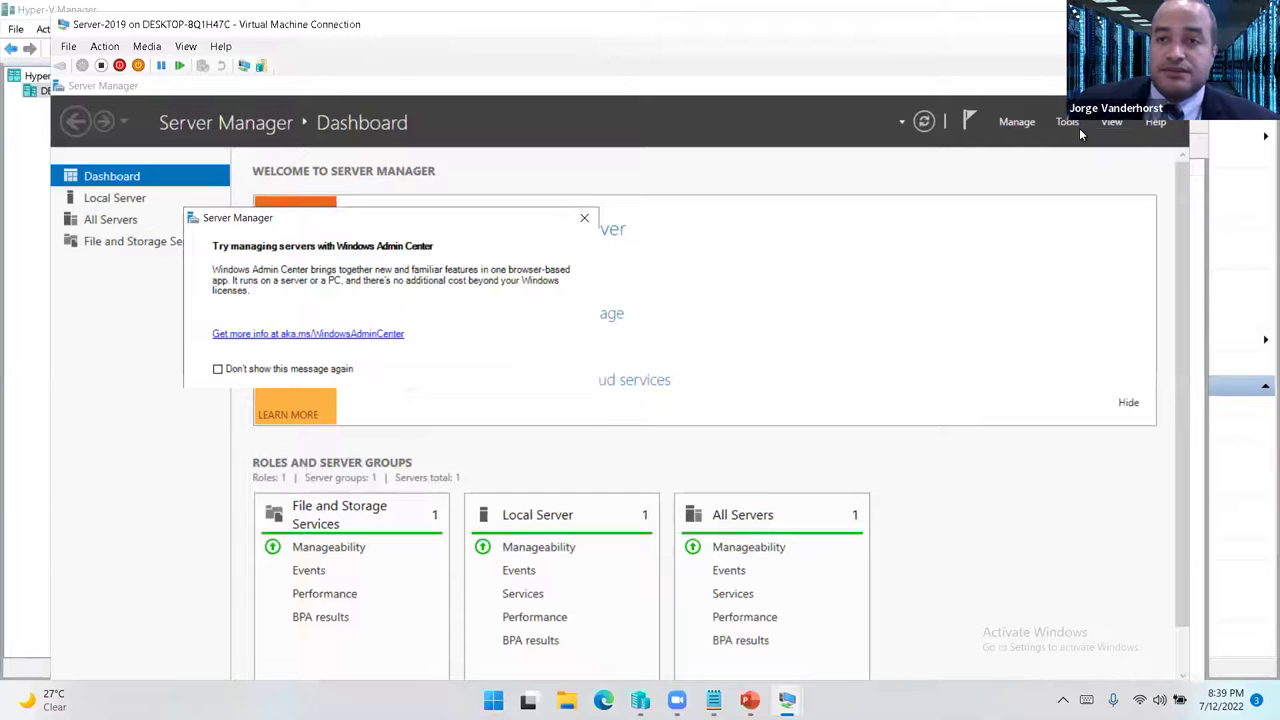
click(1165, 85)
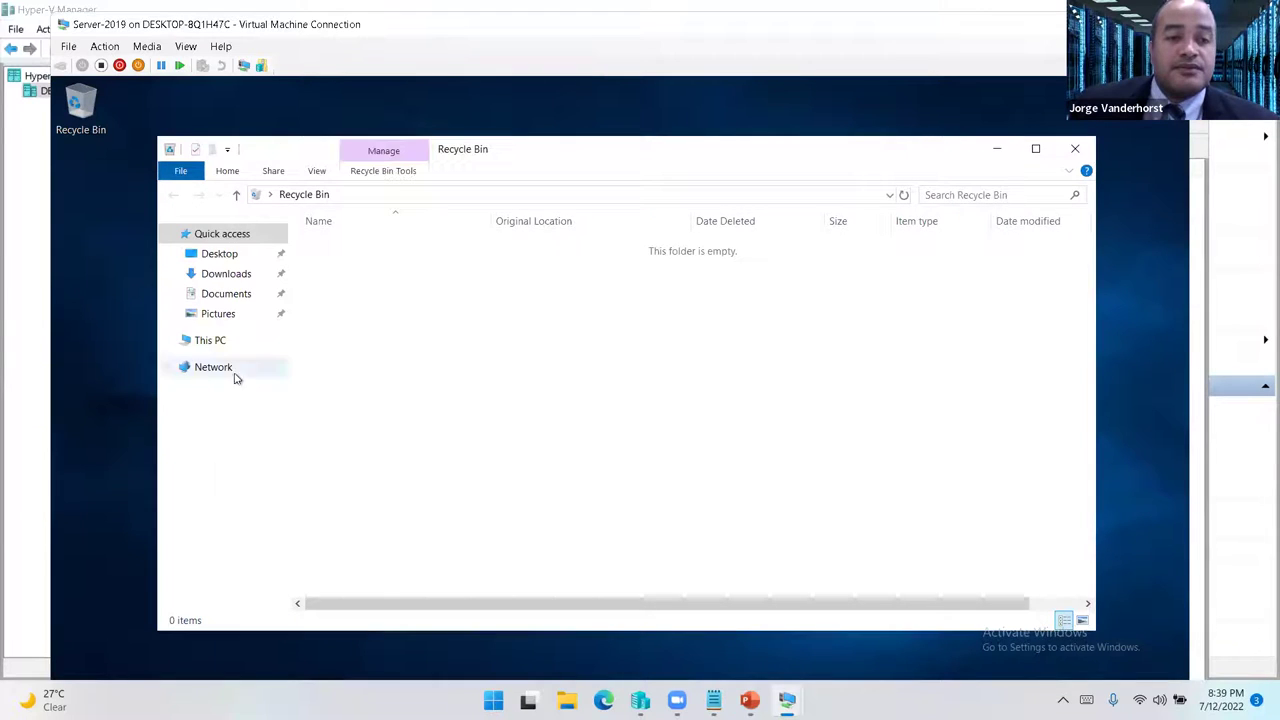
click(208, 341)
right_click(623, 519)
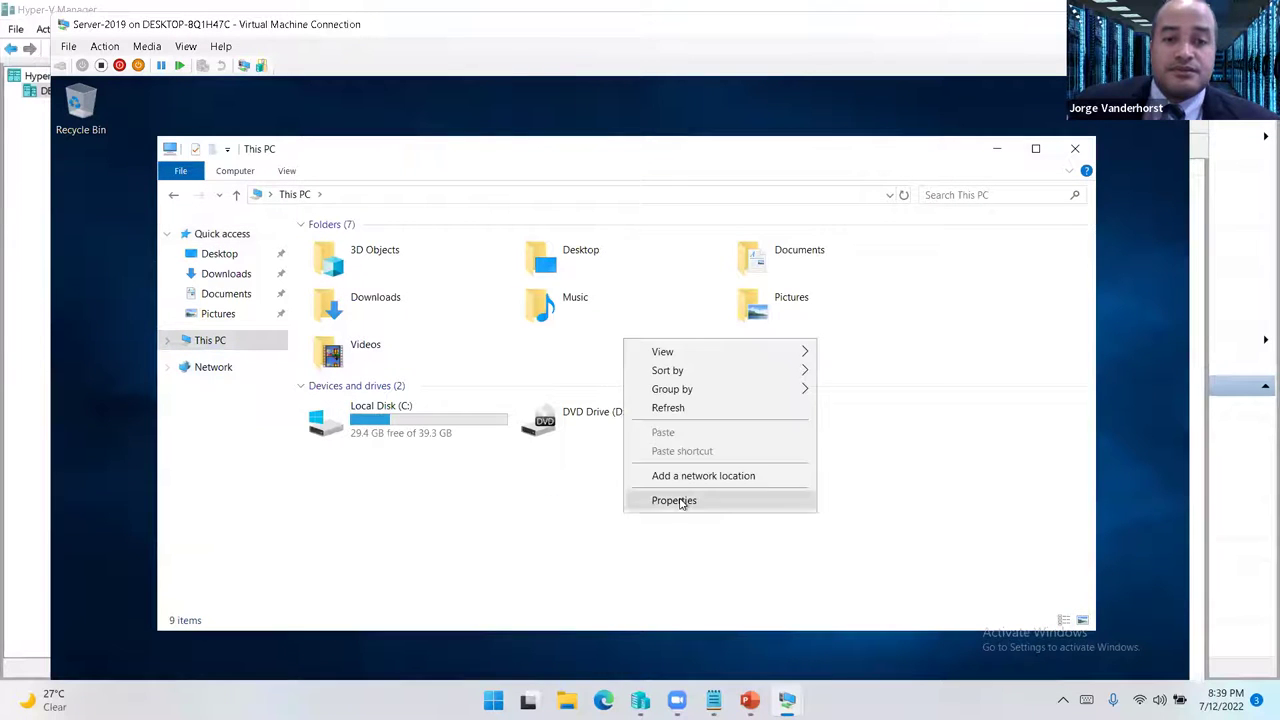
click(697, 500)
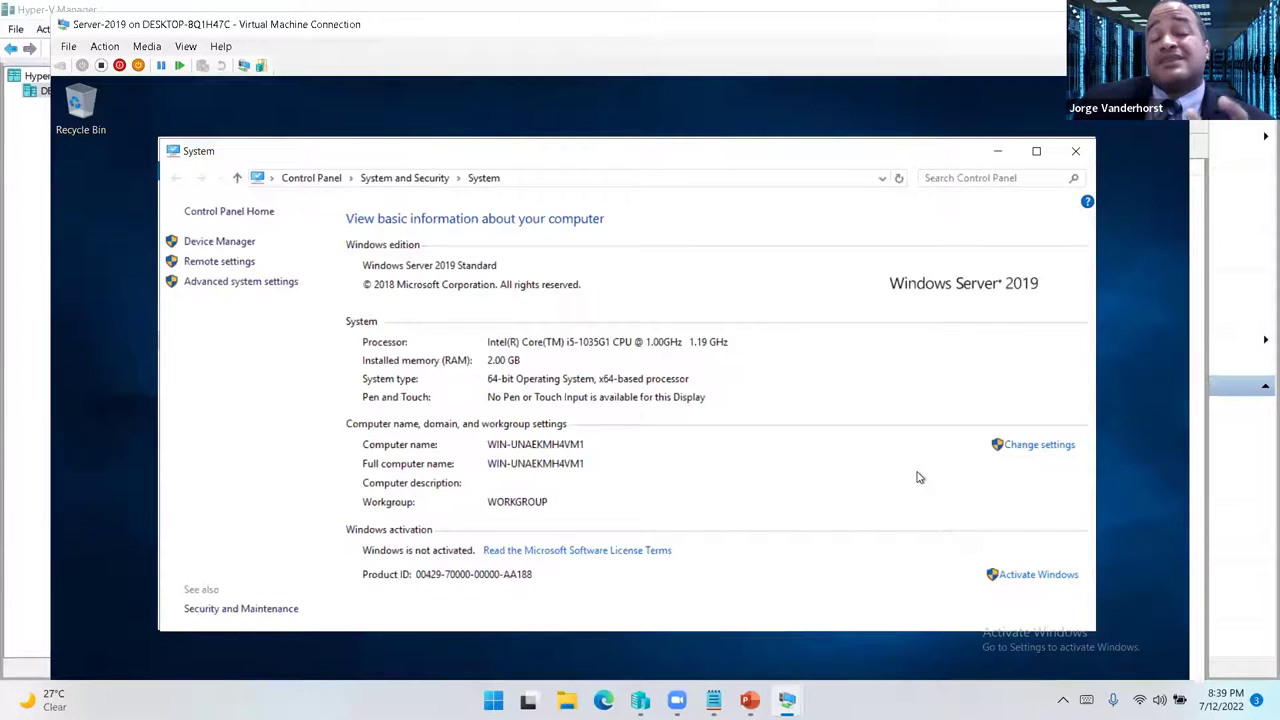
- Rename the server WIN2019 and join networking.day using the domain admin's credentials
click(1048, 446)
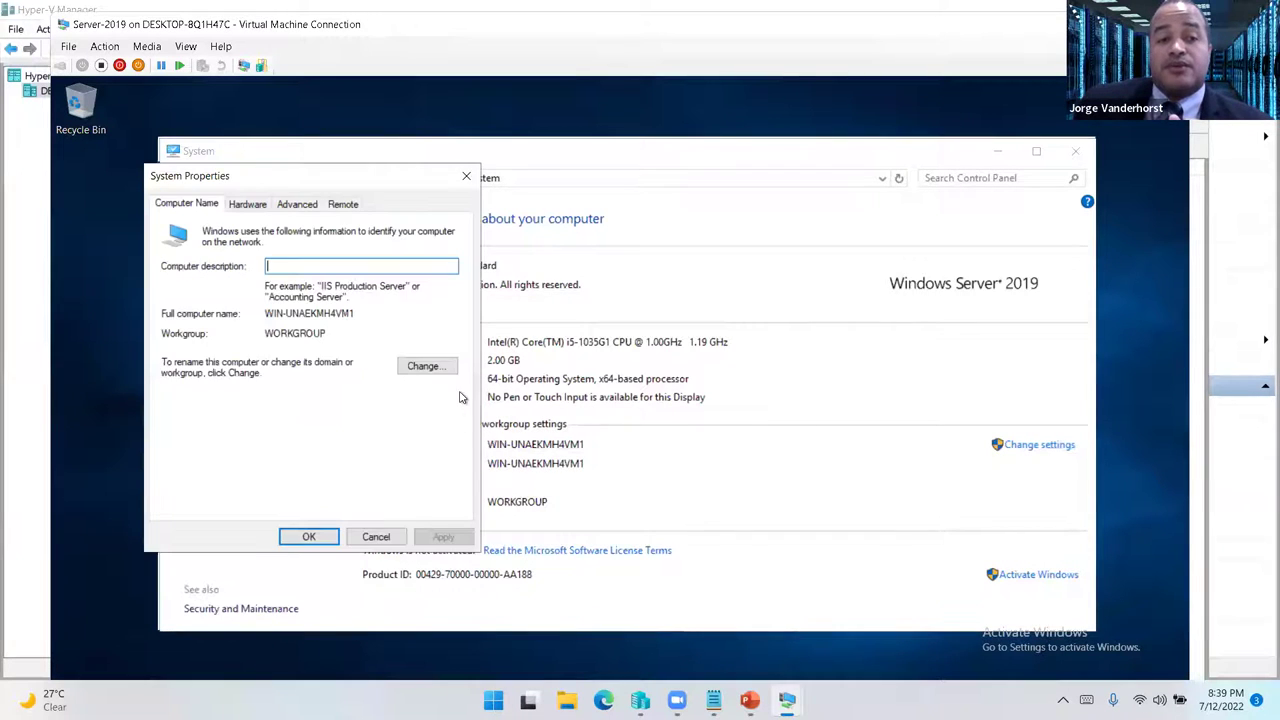
click(434, 366)
click(178, 400)
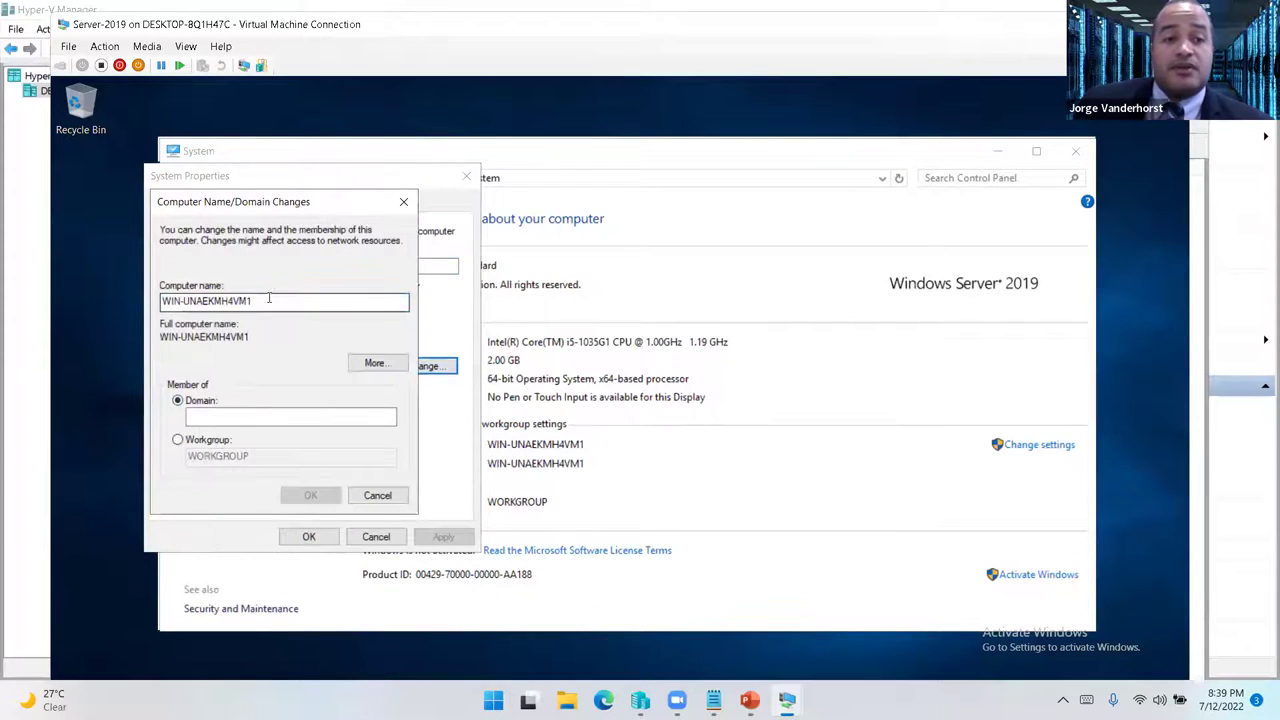
text(WIN)
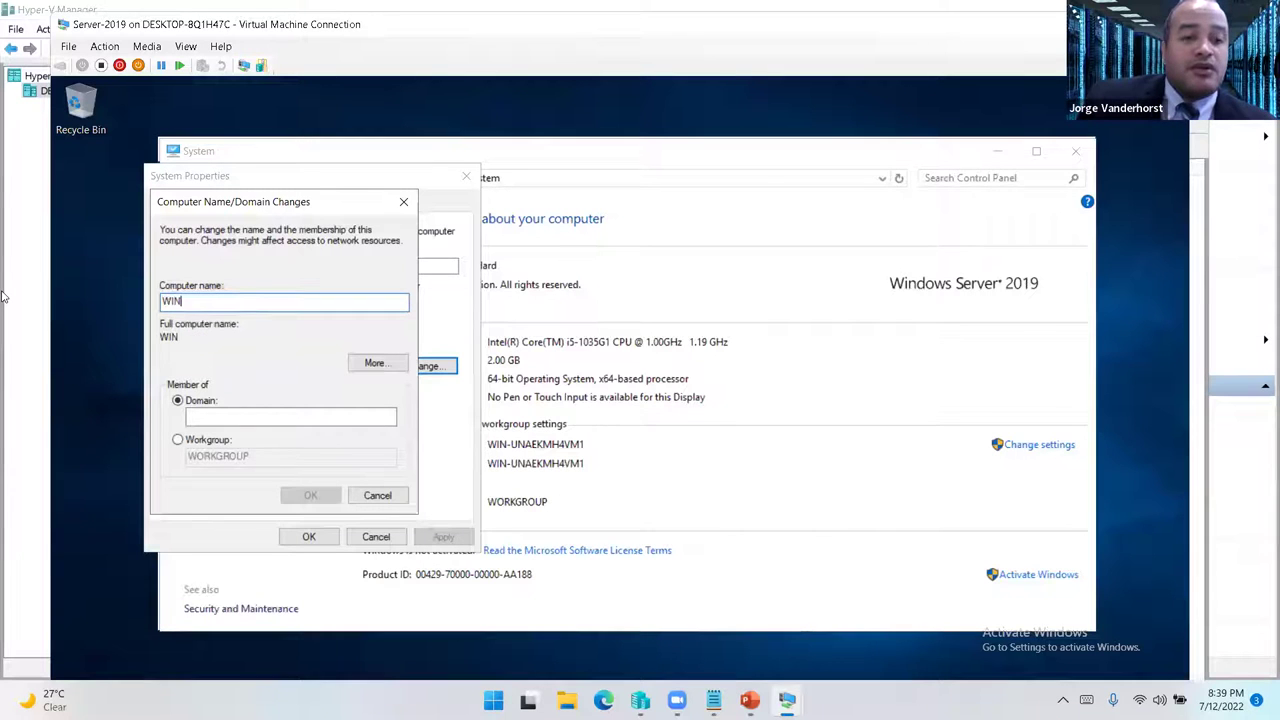
text(2019)
click(231, 414)
text(networking.d)
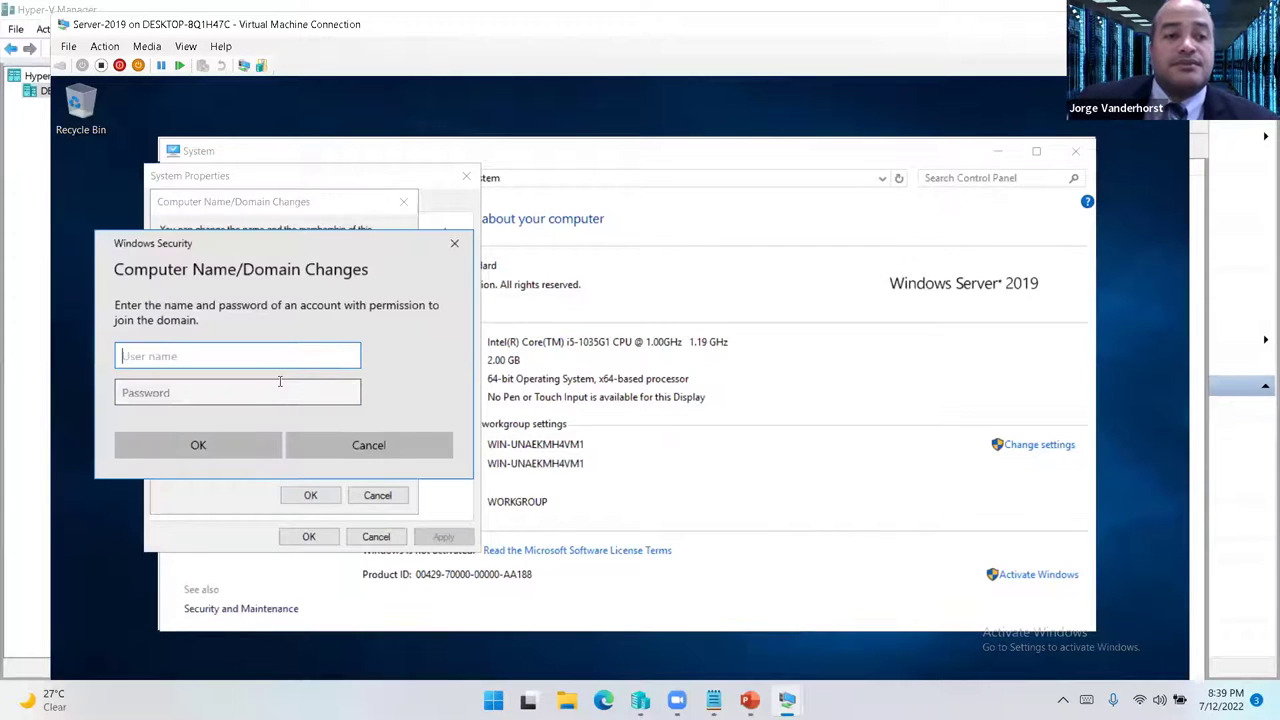
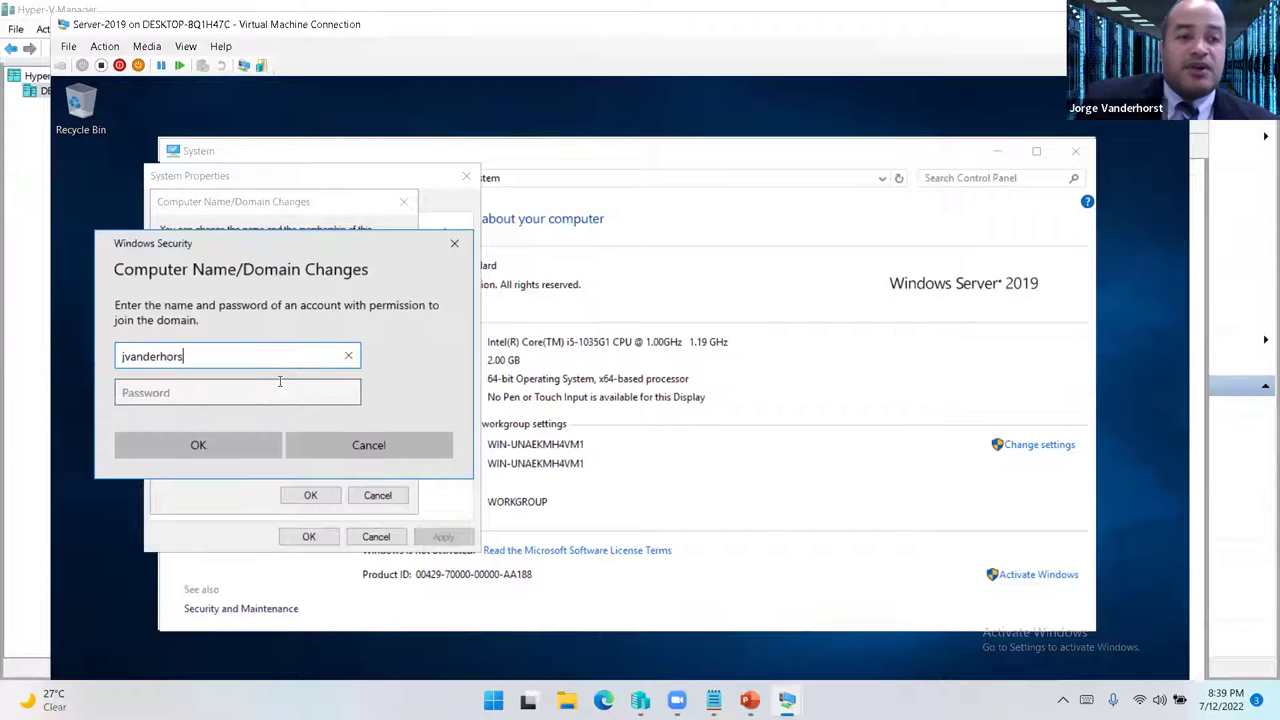
key(Tab)
text(*********)
key(Return)
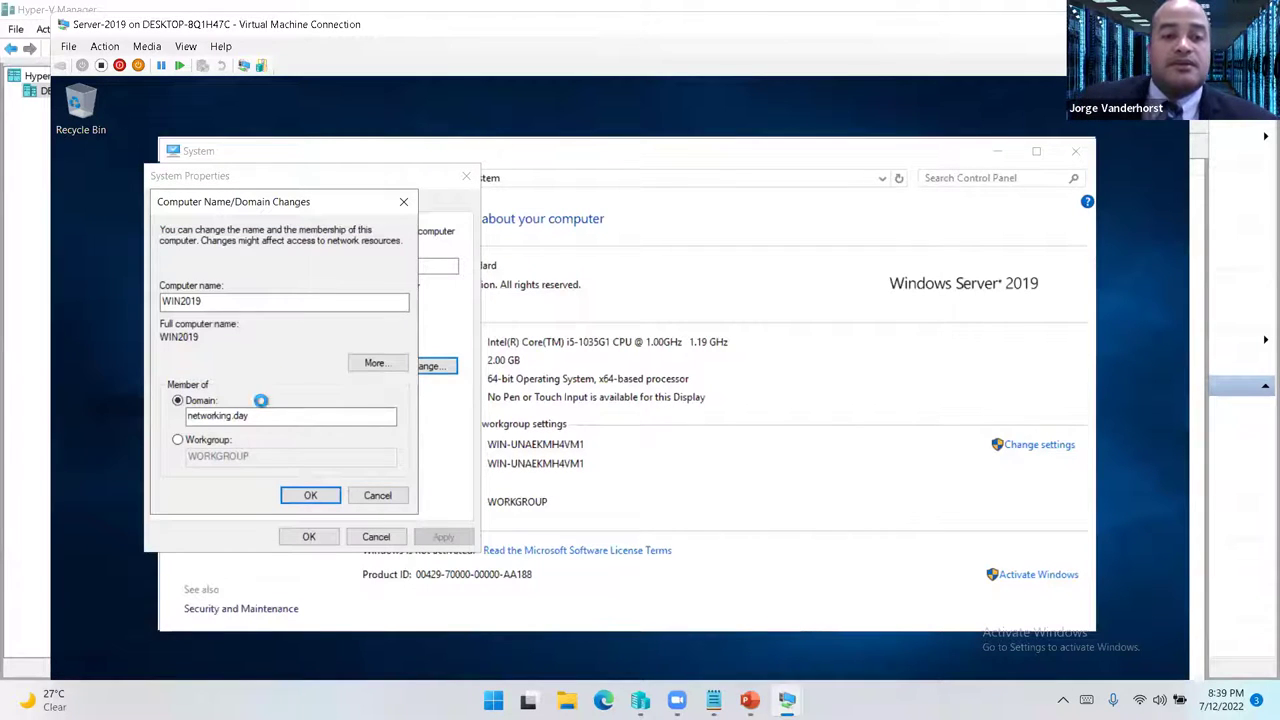
- Acknowledge the welcome and restart notices, close System Properties and restart the server now
click(712, 447)
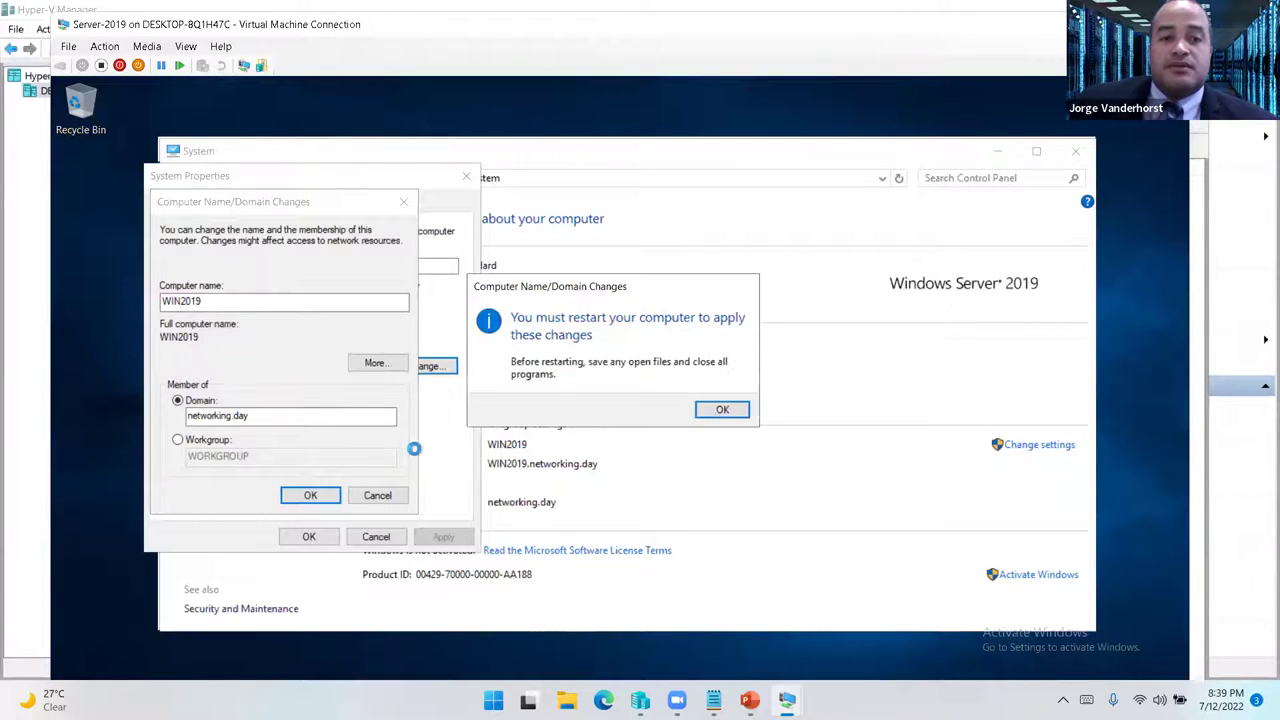
click(724, 411)
click(308, 536)
click(640, 404)
mouse_move(787, 700)
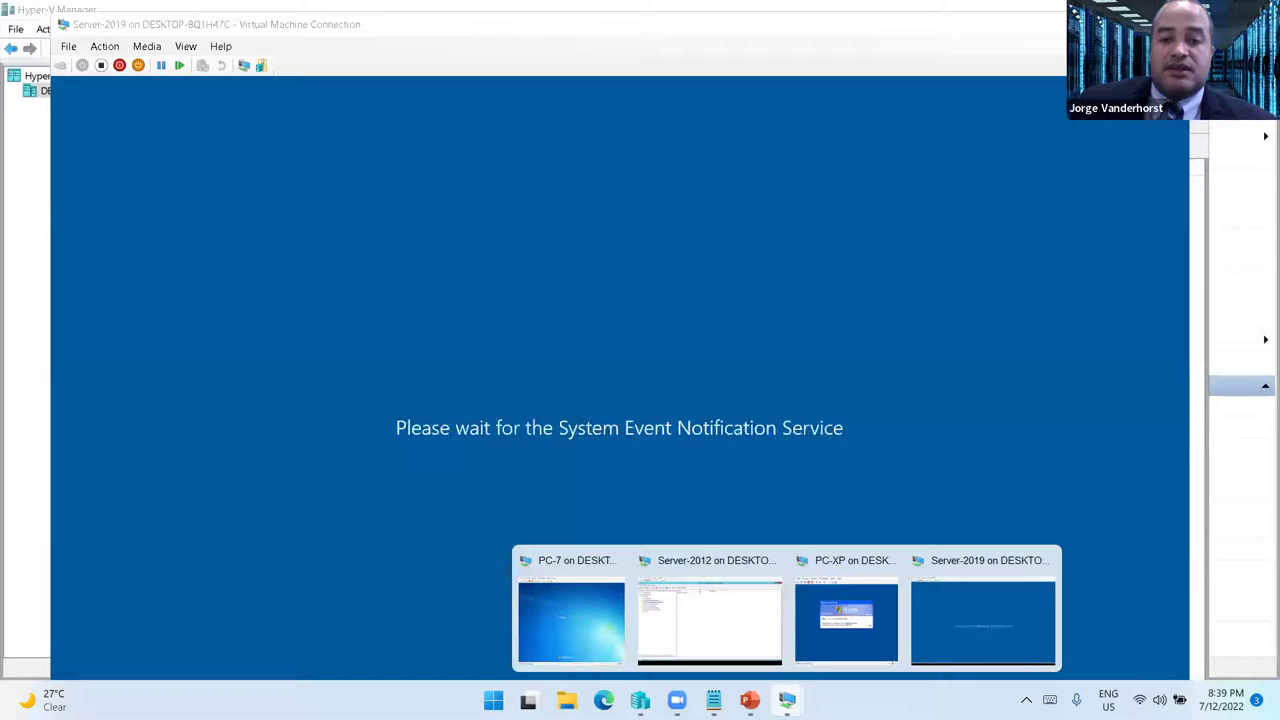
click(838, 630)
- Send Ctrl+Alt+Delete to PC-XP and check the Dirección Administrativa users on Server-2012
click(383, 140)
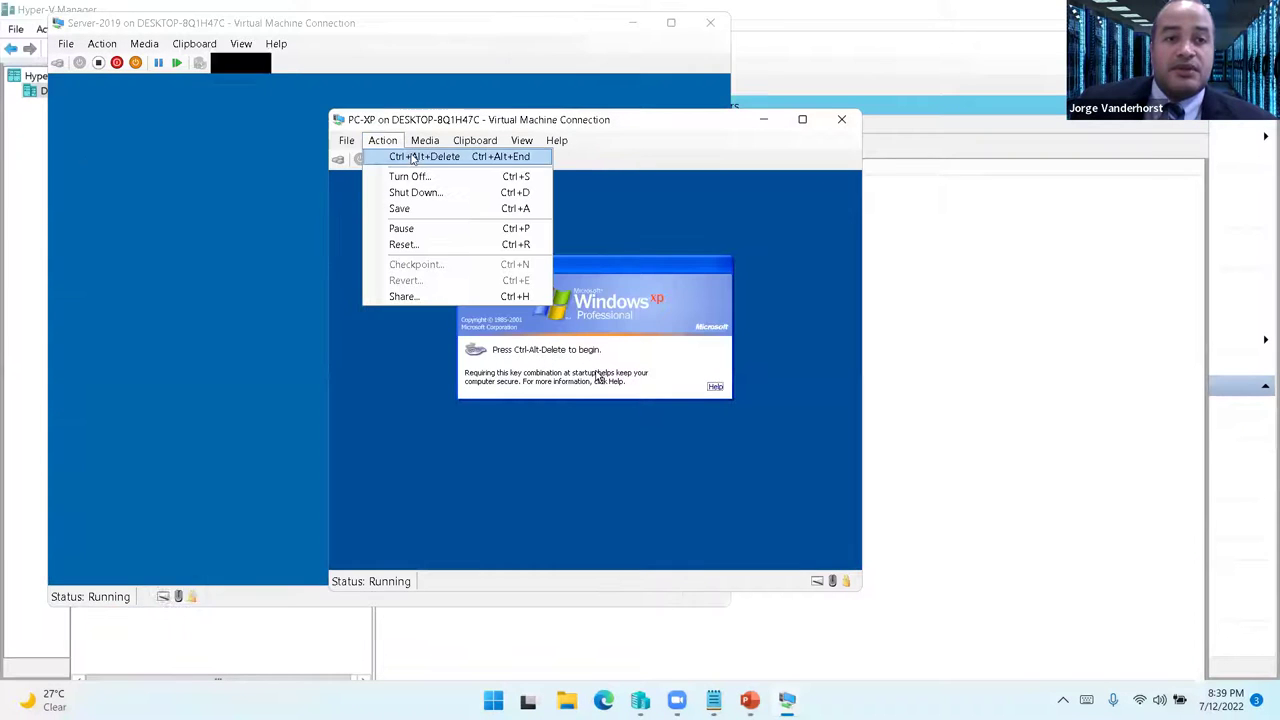
click(412, 157)
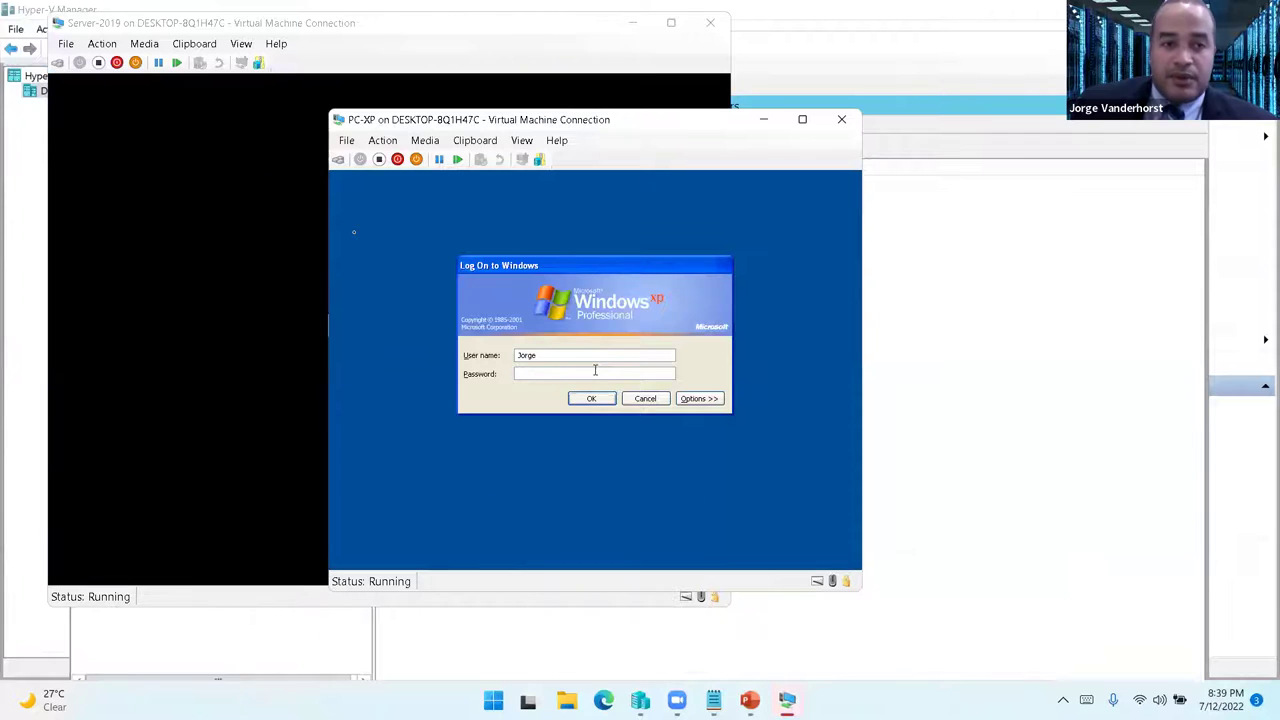
click(787, 700)
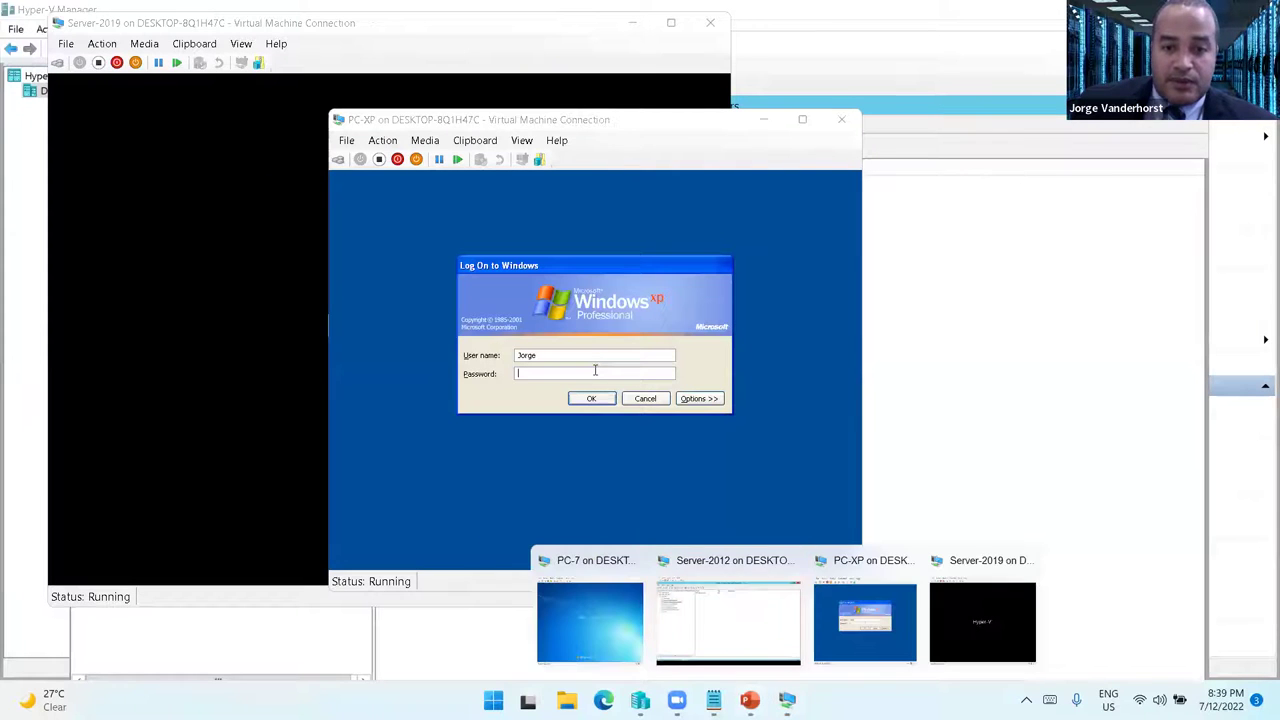
click(694, 611)
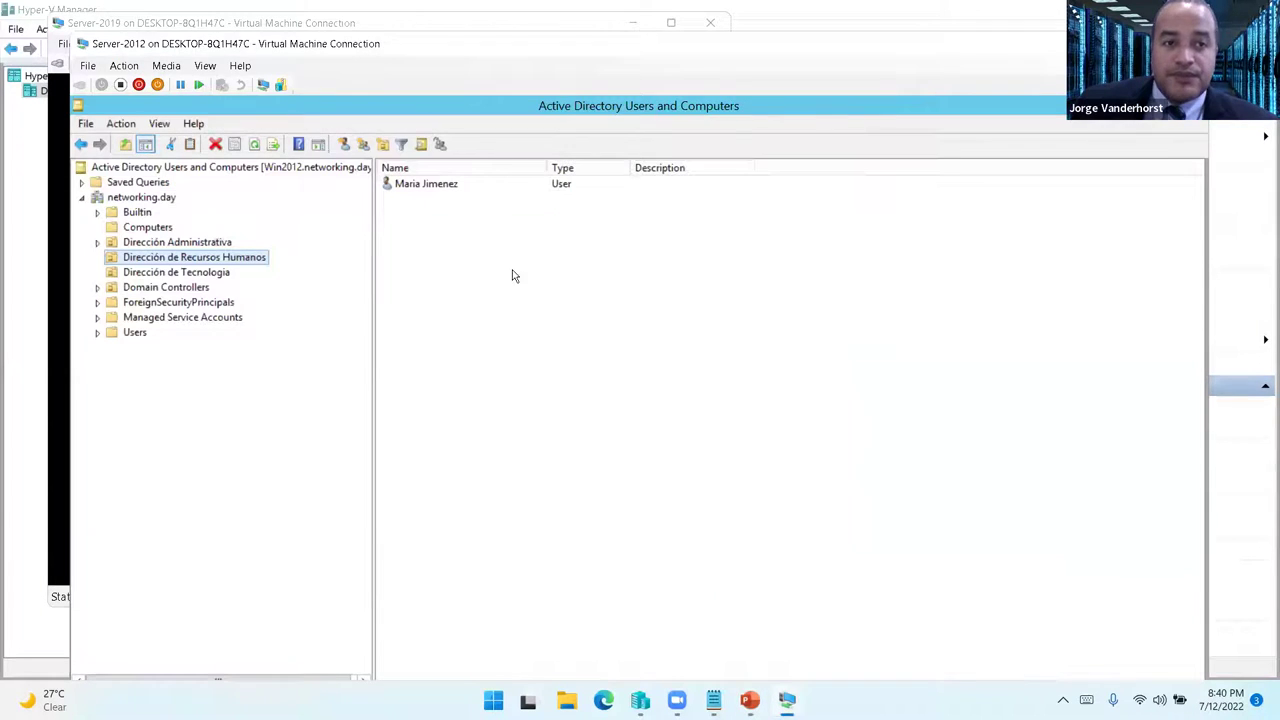
click(200, 245)
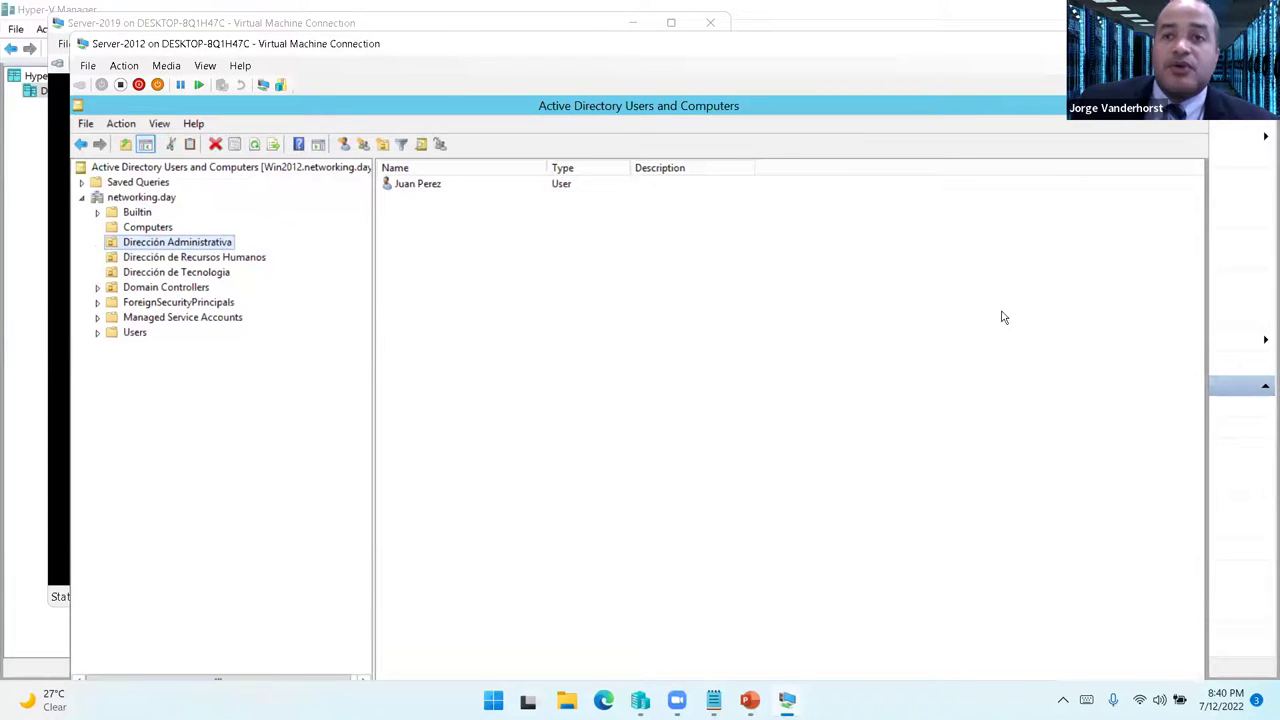
mouse_move(788, 697)
- Attempt to log on to PC-XP with the domain user's name
click(590, 625)
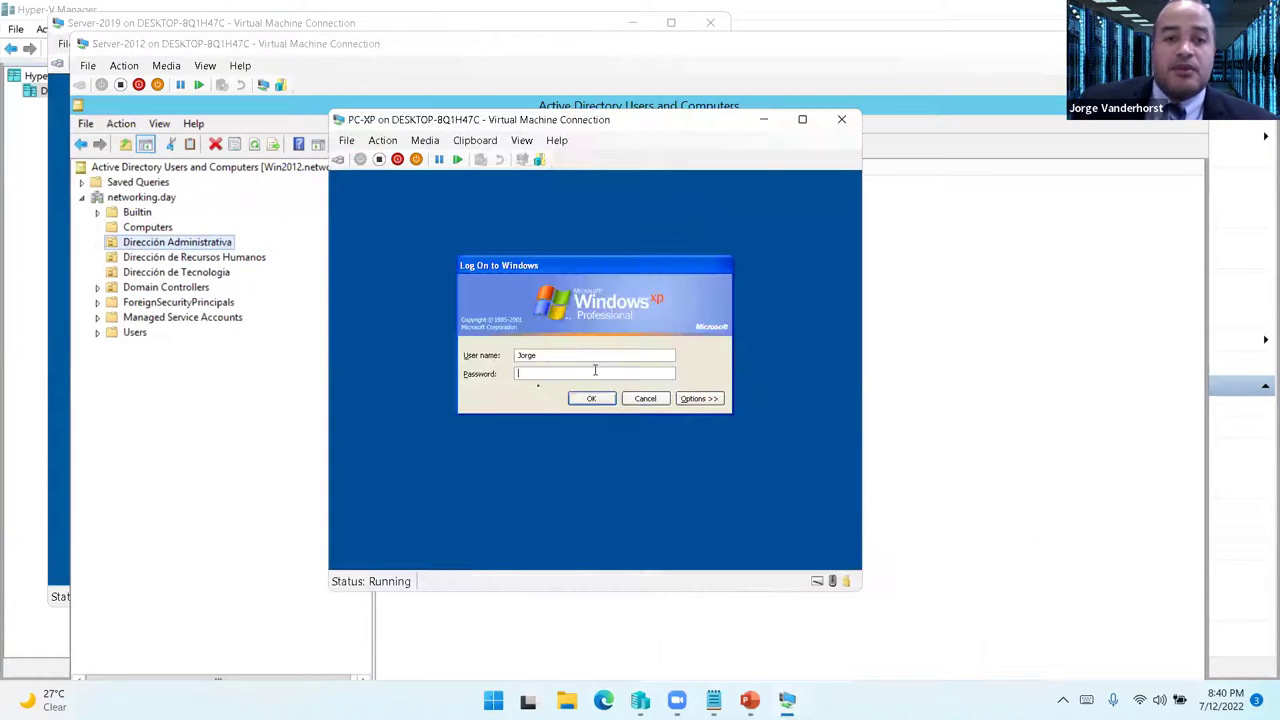
click(595, 370)
text(jperez)
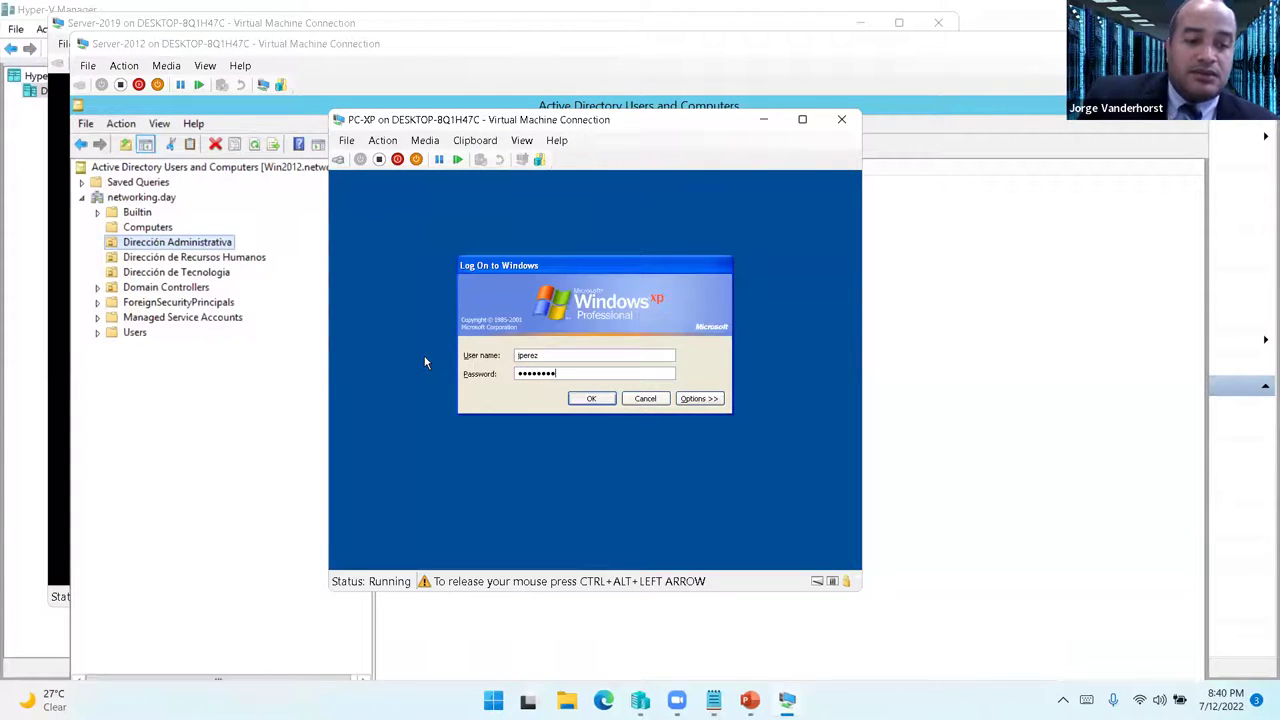
key(Return)
key(Return)
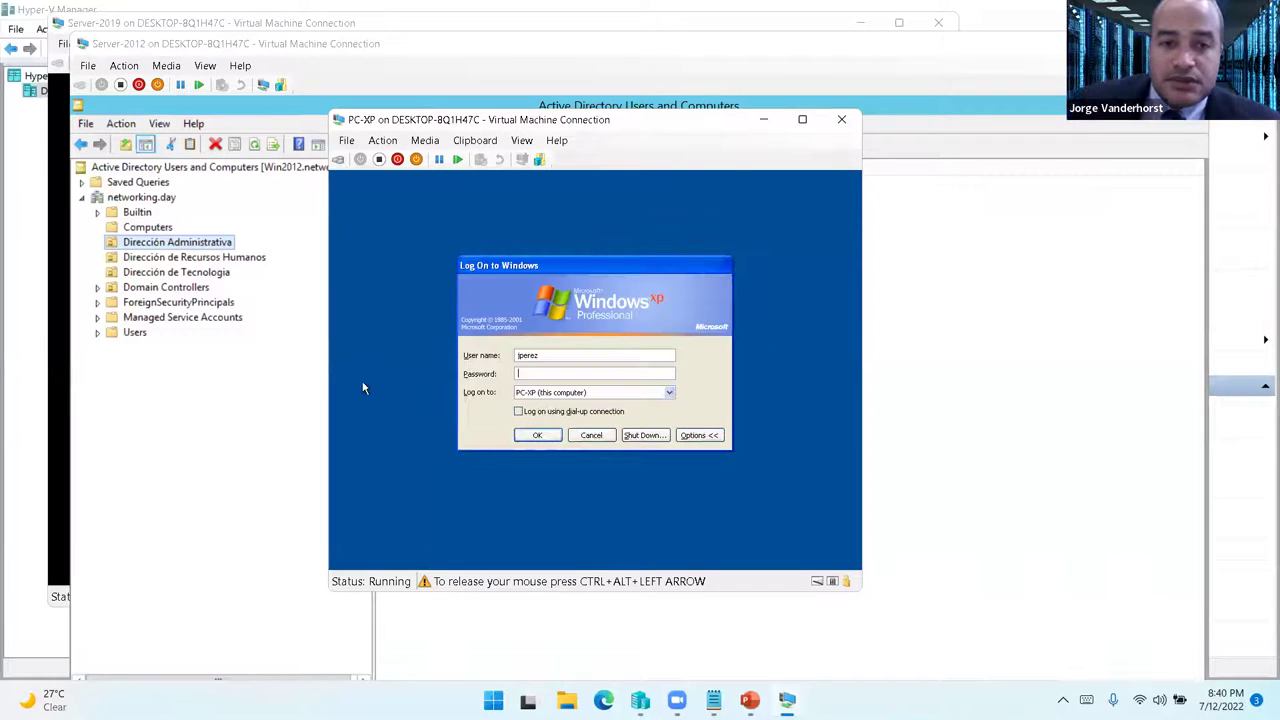
- After the failure, choose the NETWORKING domain, enter the user's password and log on
click(541, 392)
click(541, 403)
key(shift+Tab)
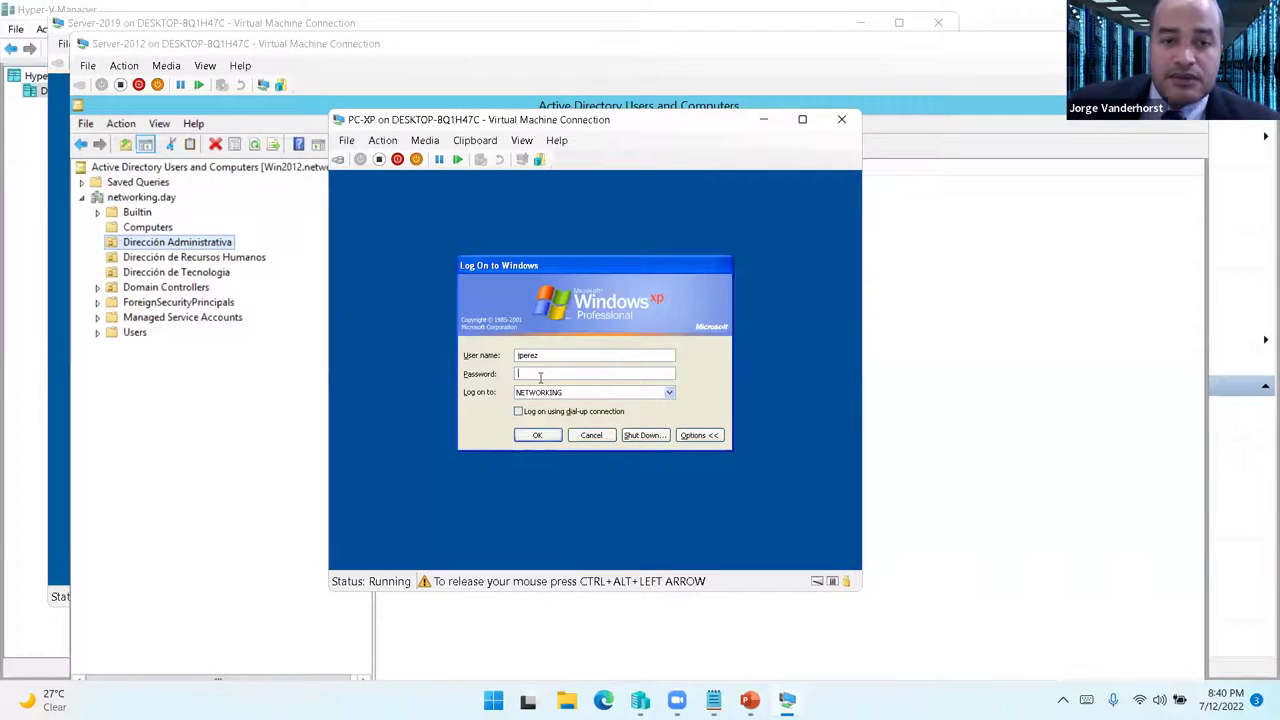
text(123)
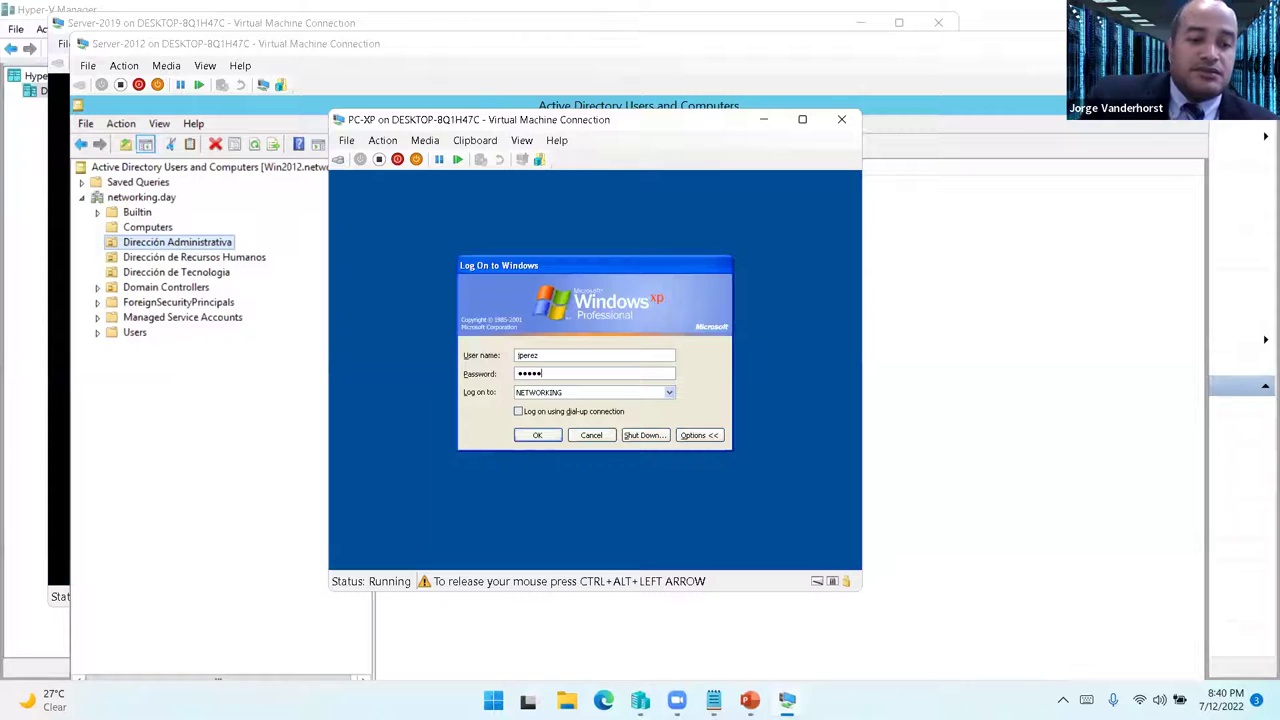
key(Return)
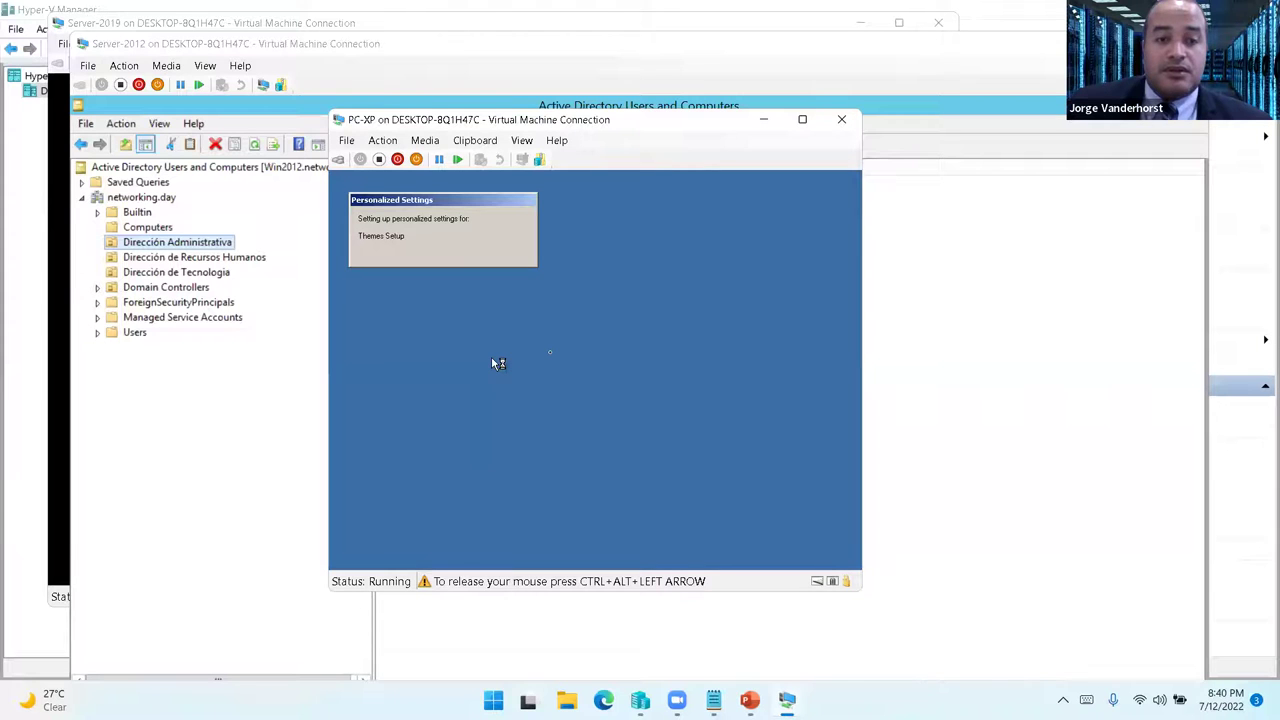
key(ctrl+alt+Left)
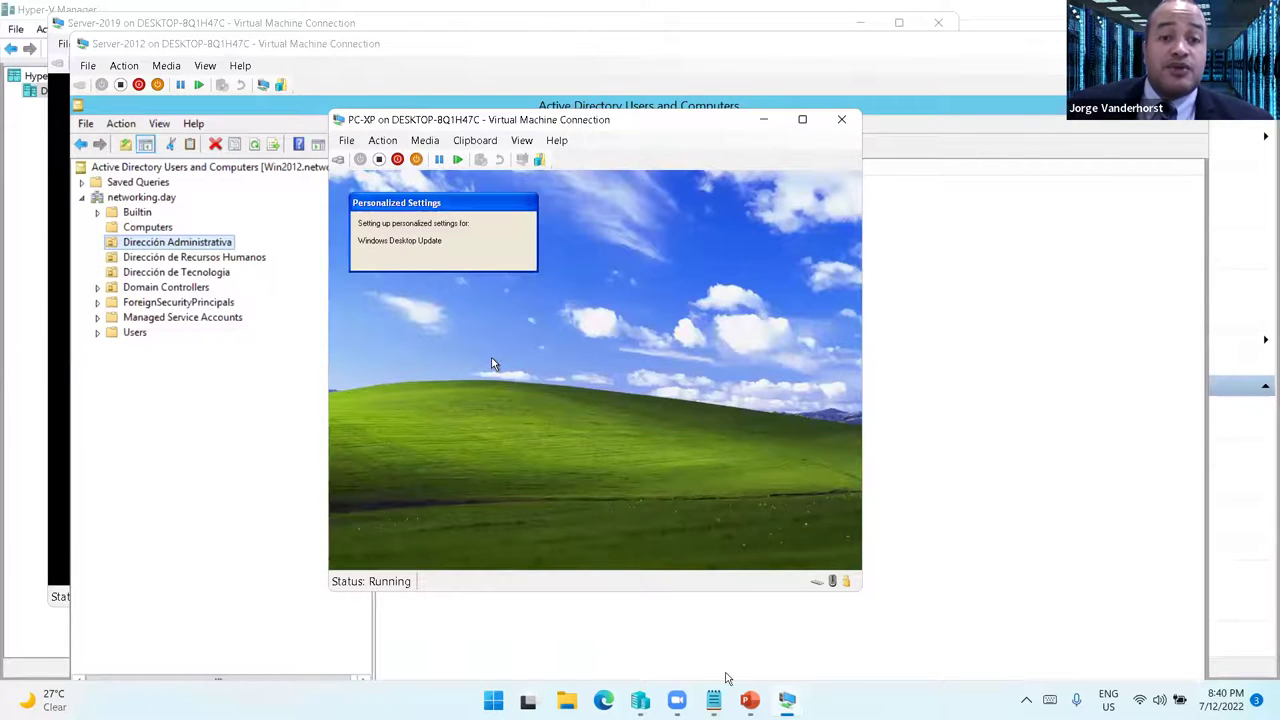
- Check PC-7's Computer window and All Programs list, then close them and minimize PC-7
click(787, 700)
click(576, 630)
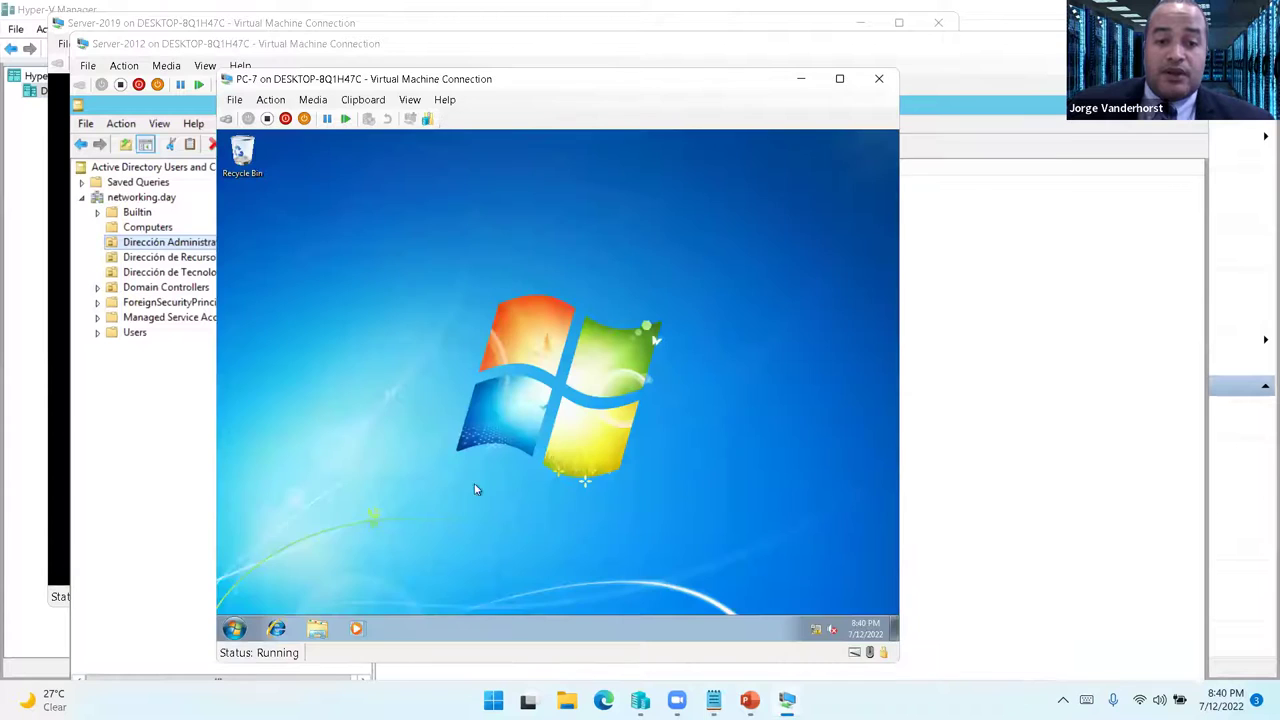
click(240, 630)
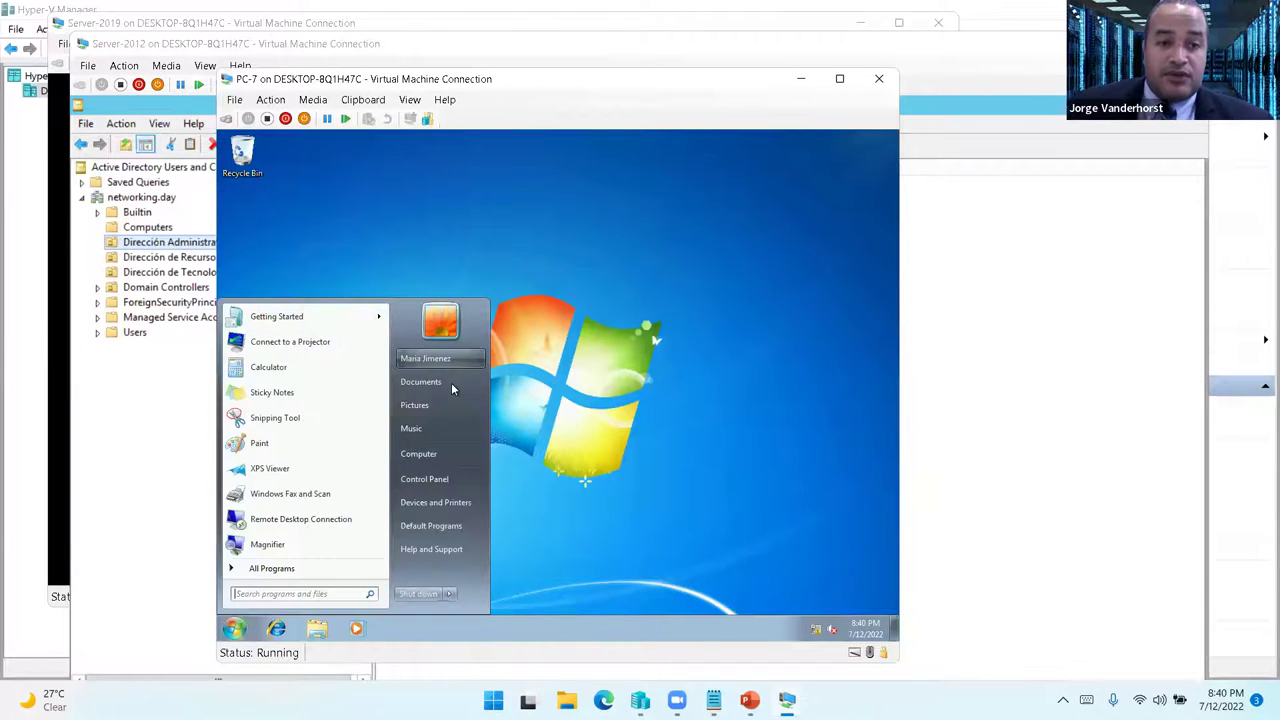
click(443, 458)
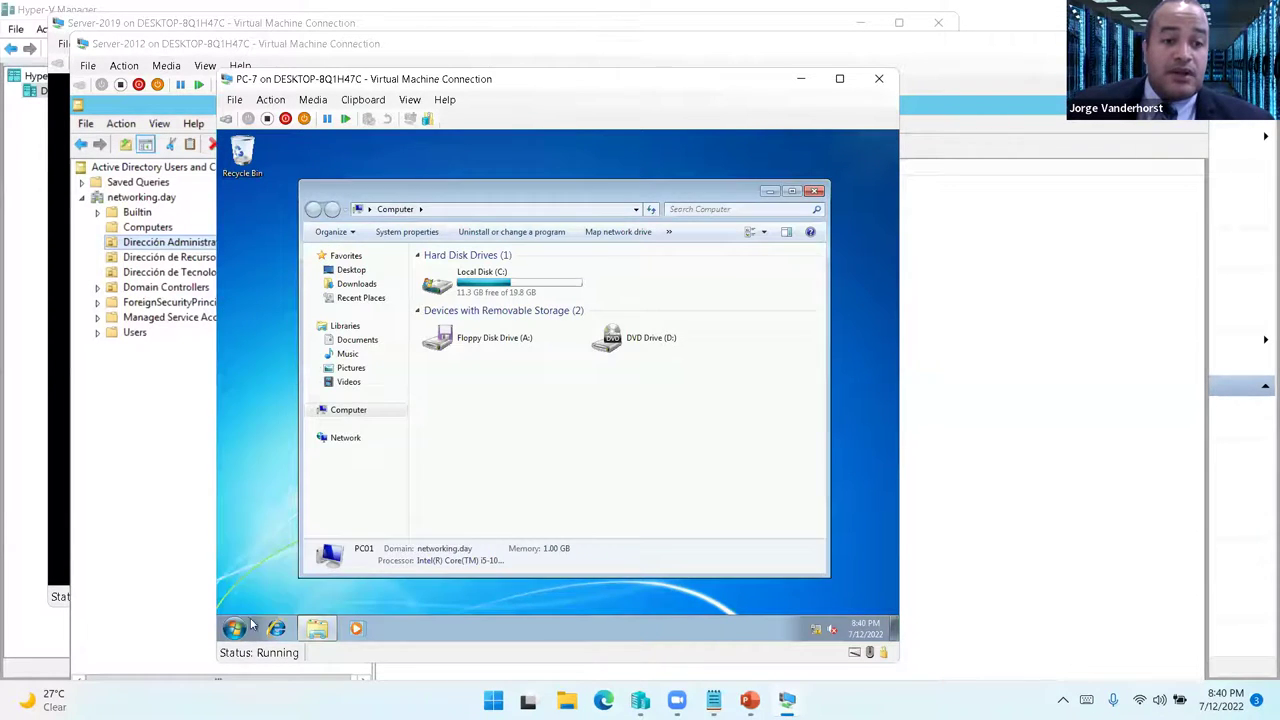
click(235, 628)
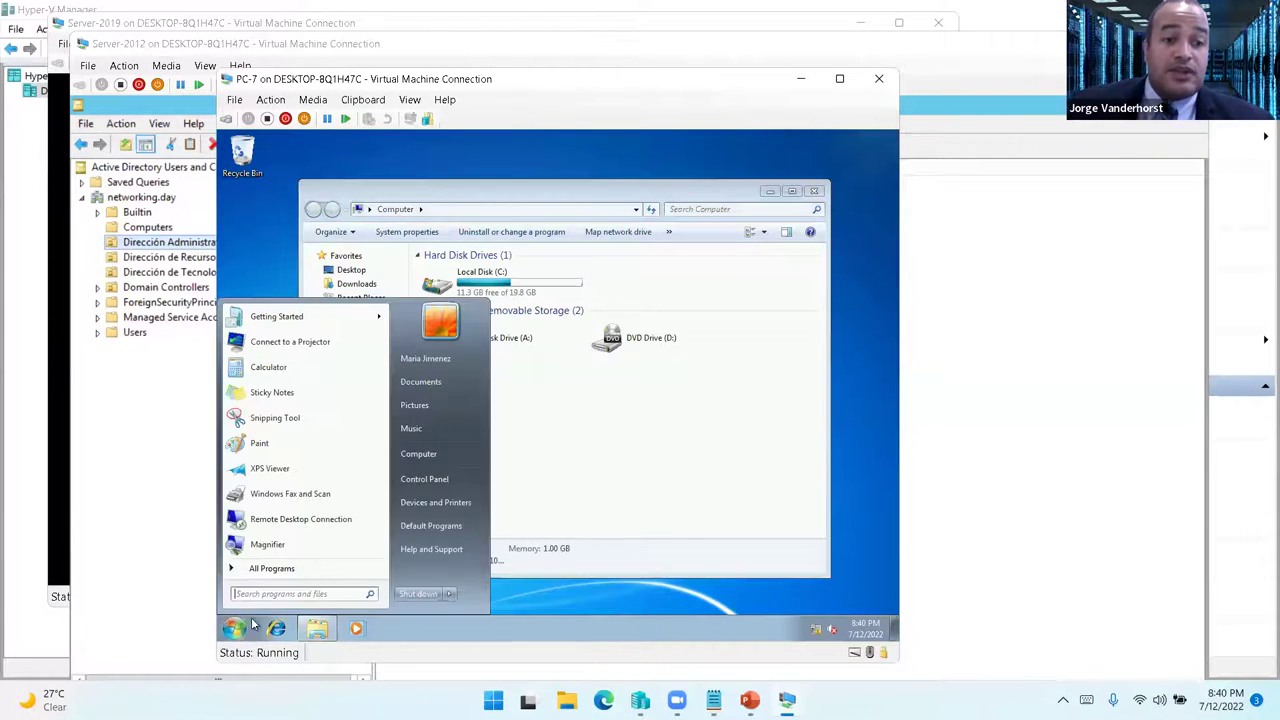
click(268, 568)
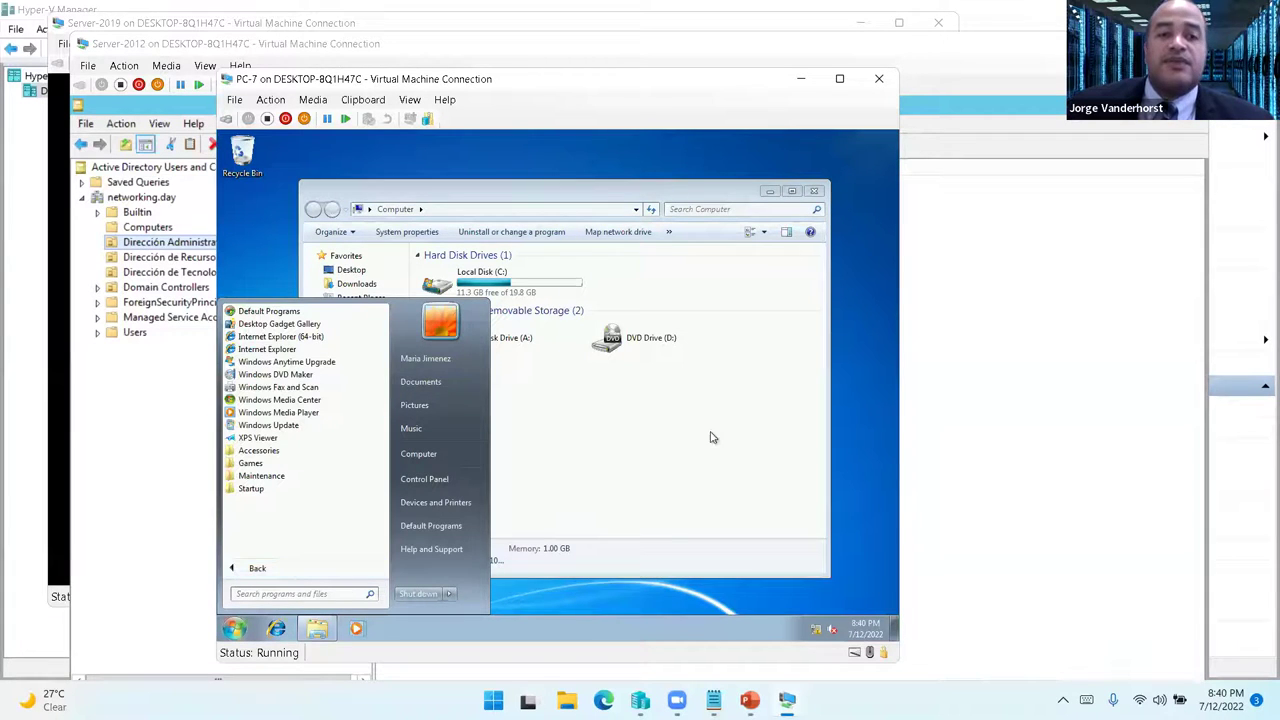
click(702, 440)
click(813, 191)
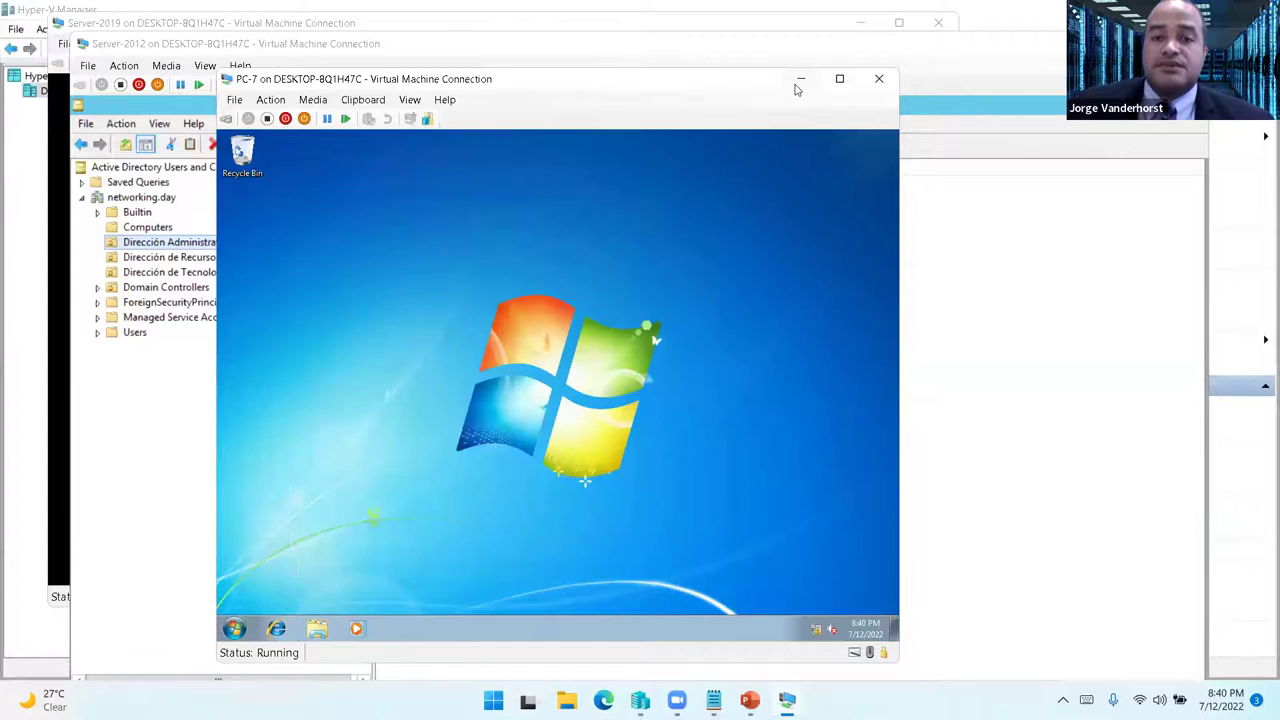
click(800, 79)
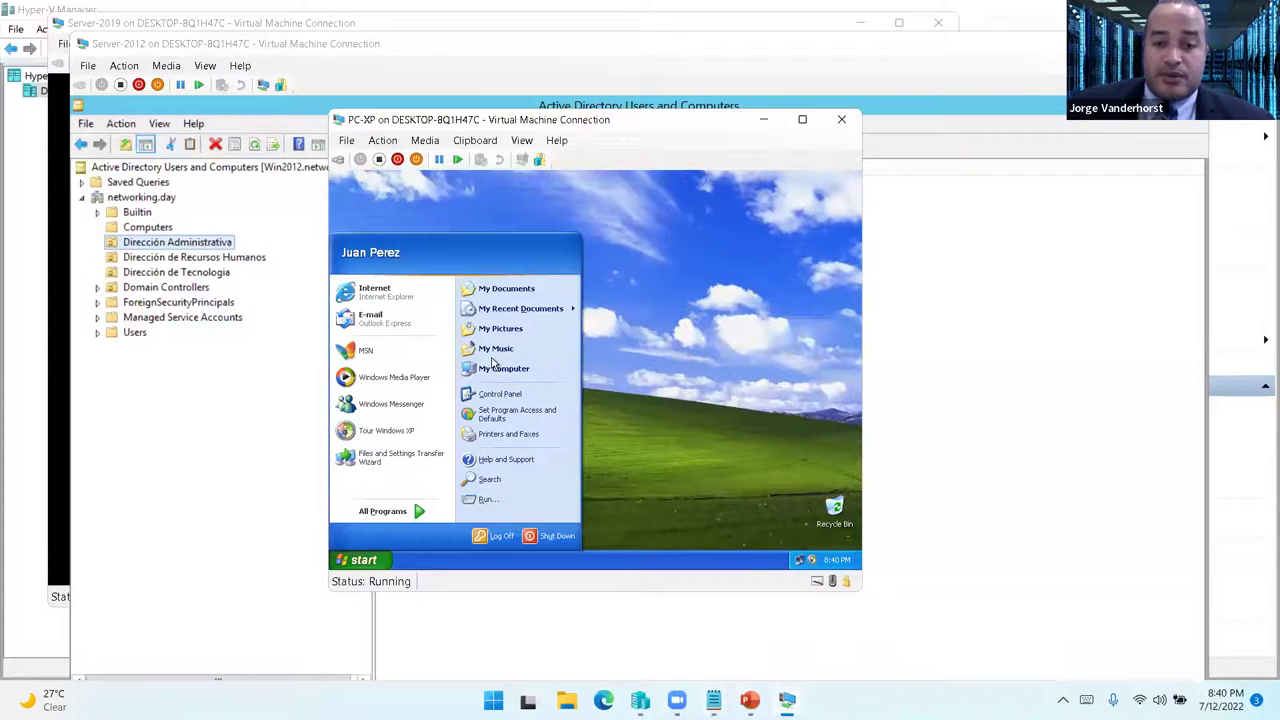
click(787, 700)
- Sign in to Server-2019 with the domain administrator account, maximize it and open network options
click(982, 618)
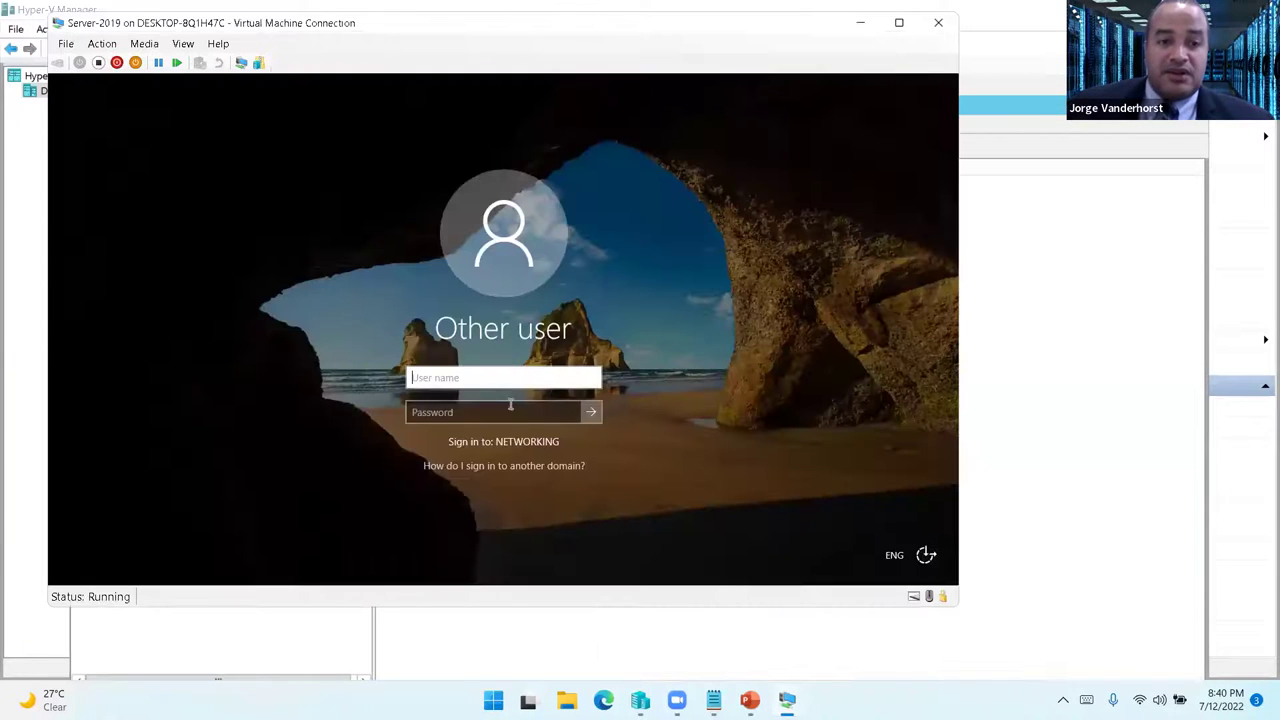
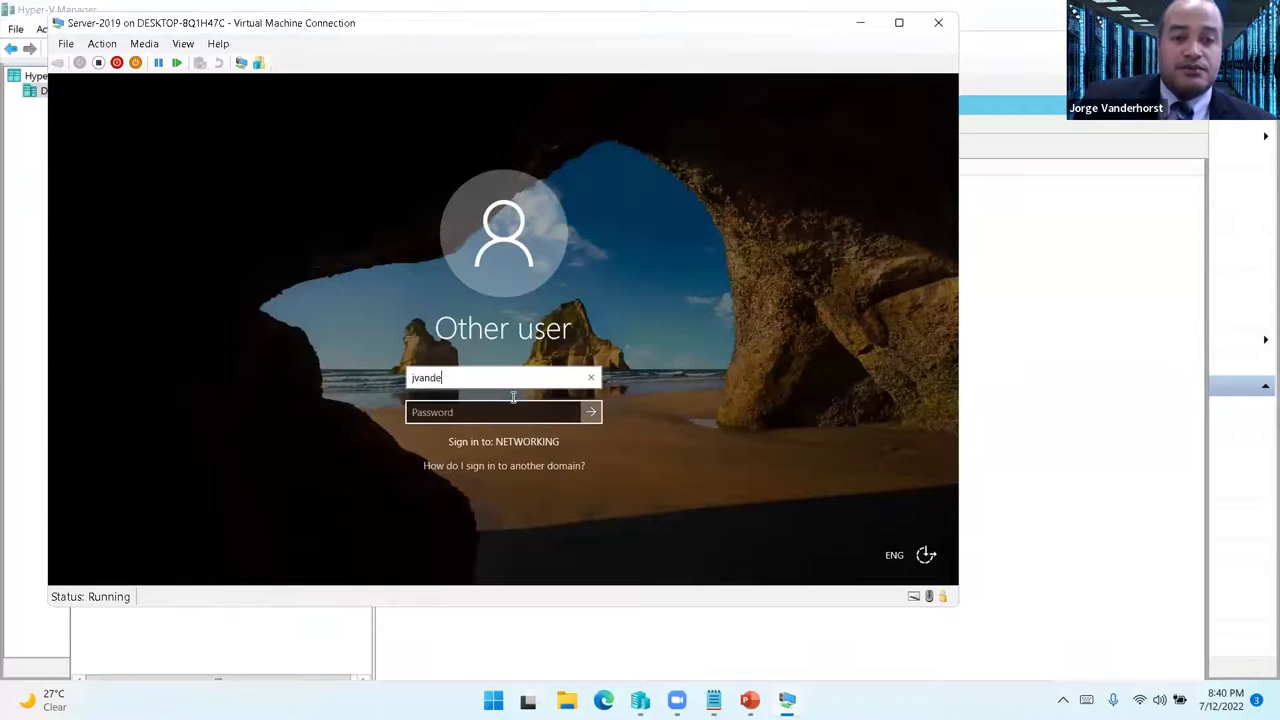
click(516, 402)
text(Password1)
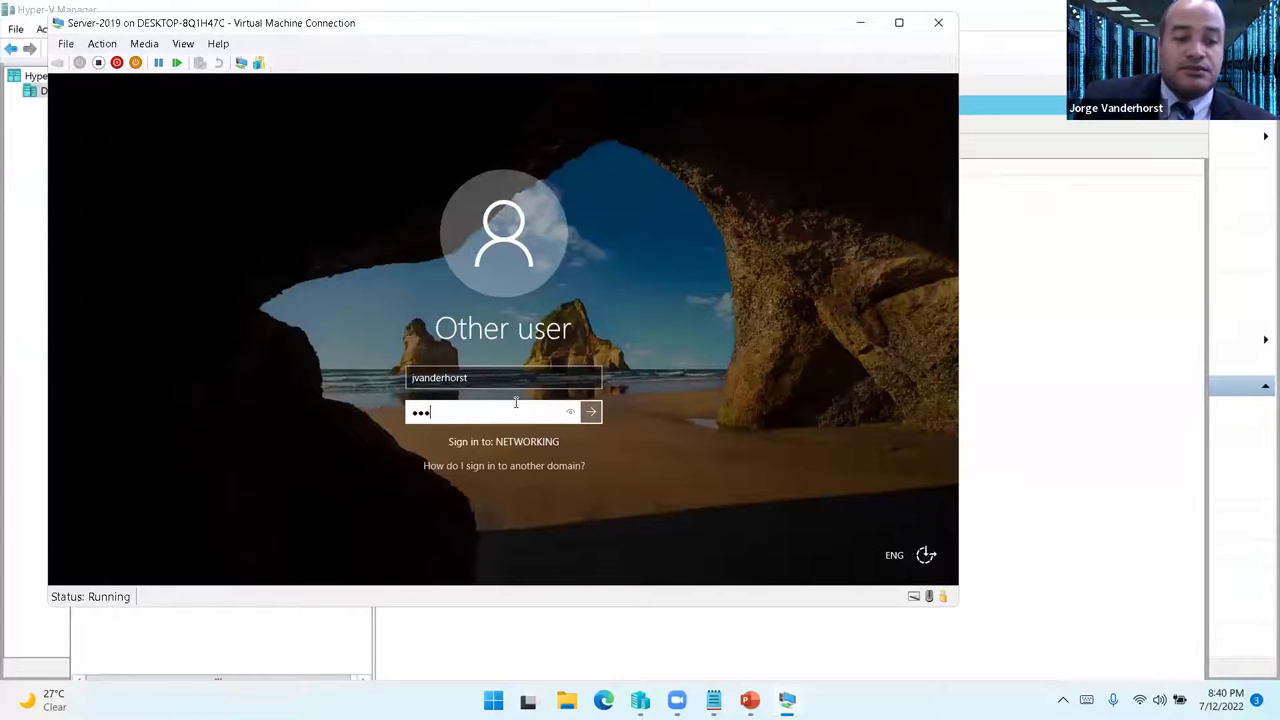
key(Return)
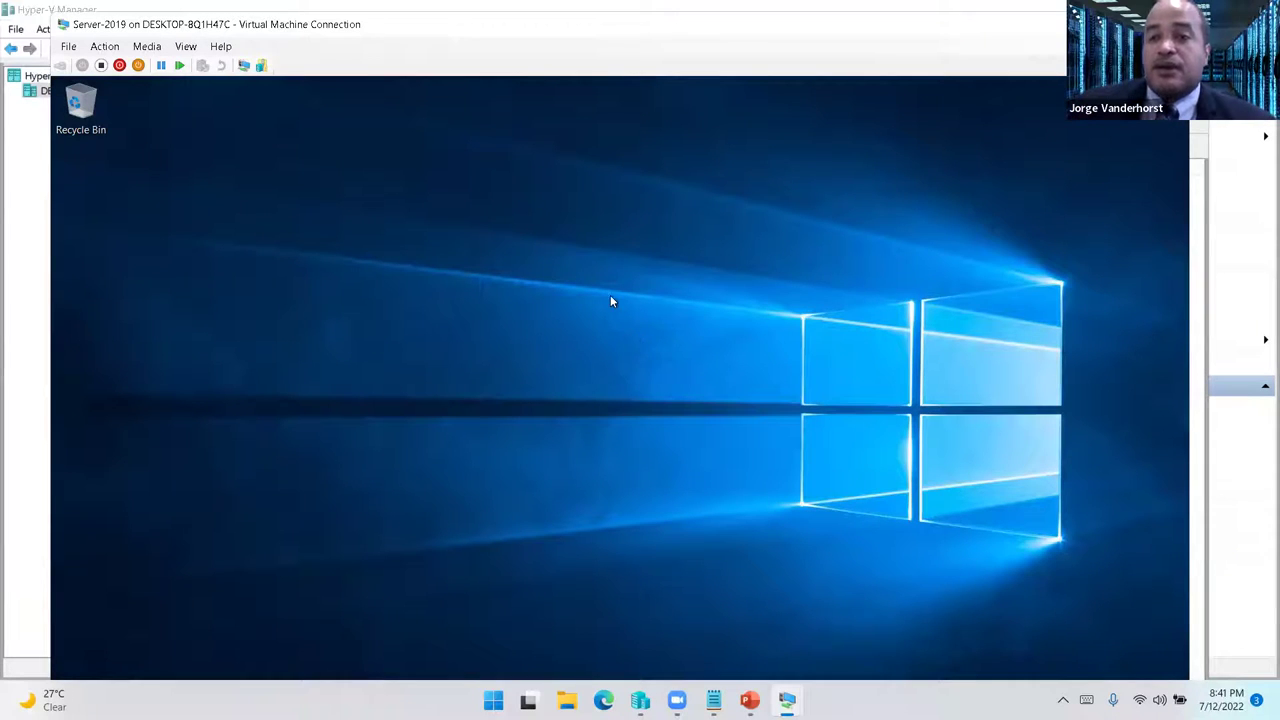
double_click(133, 22)
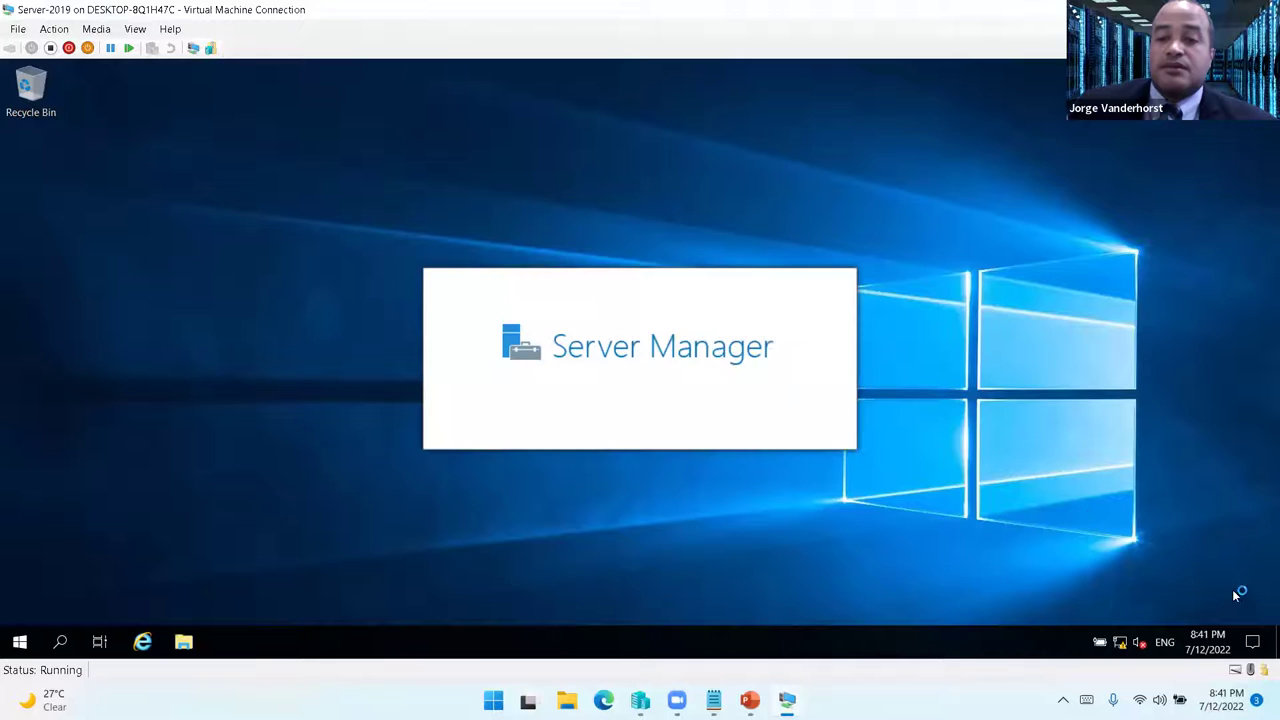
right_click(1120, 641)
- Open the IPv4 properties of Server-2019's Ethernet adapter
click(1126, 624)
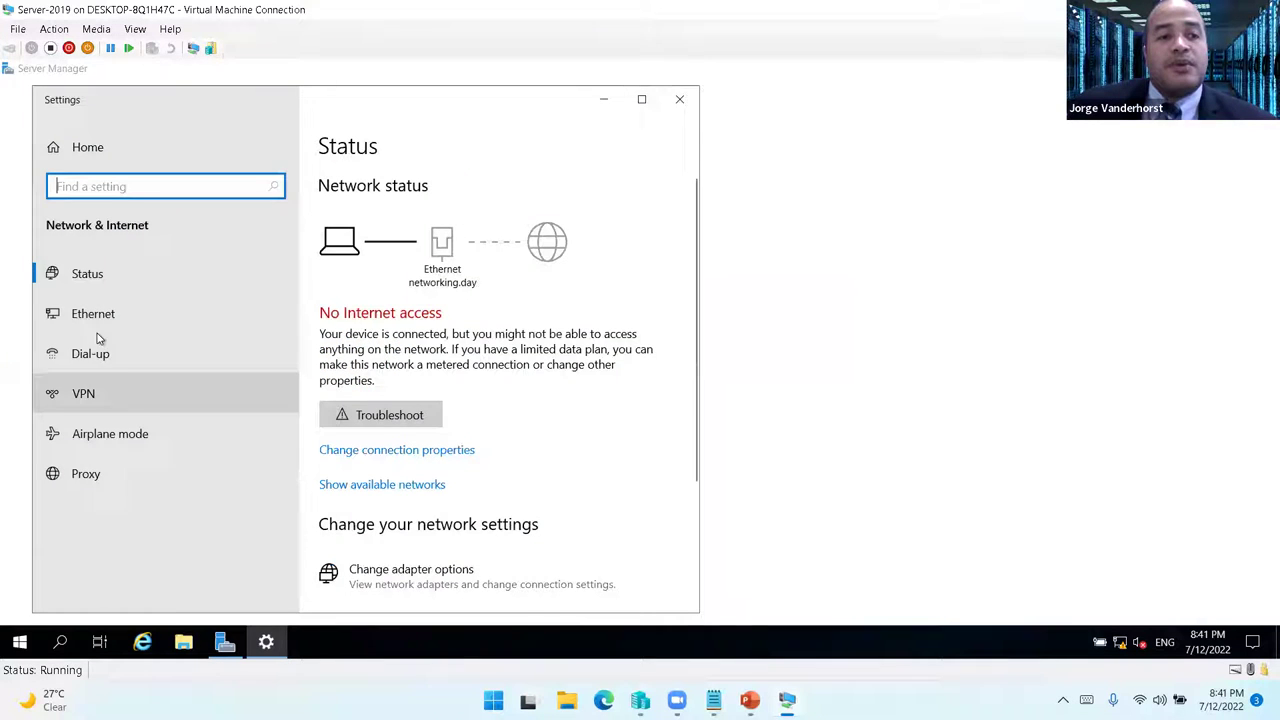
click(103, 320)
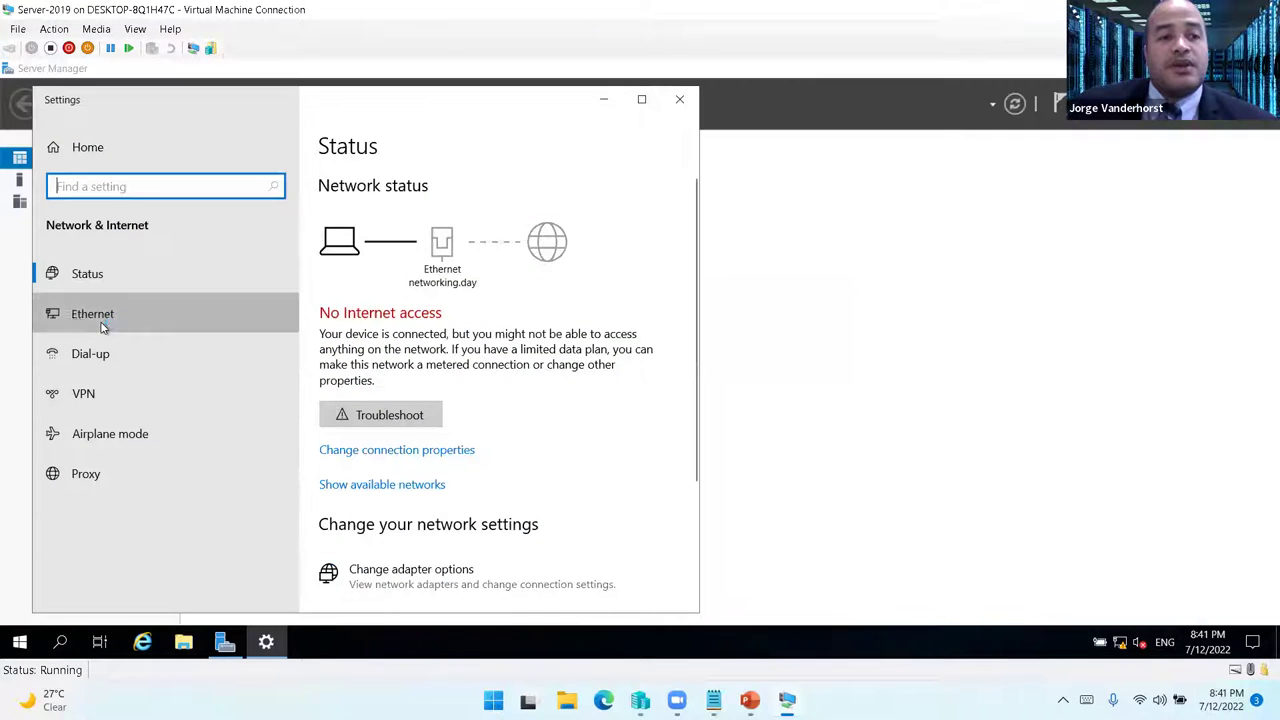
click(367, 326)
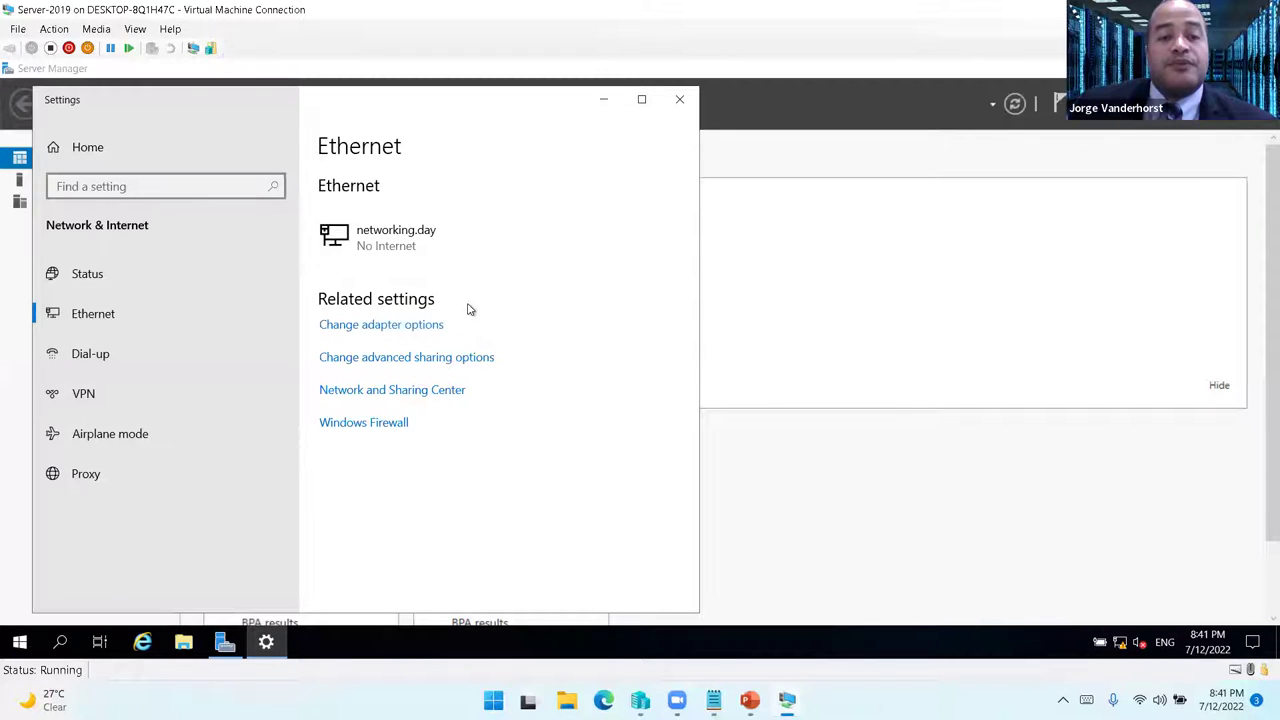
double_click(300, 222)
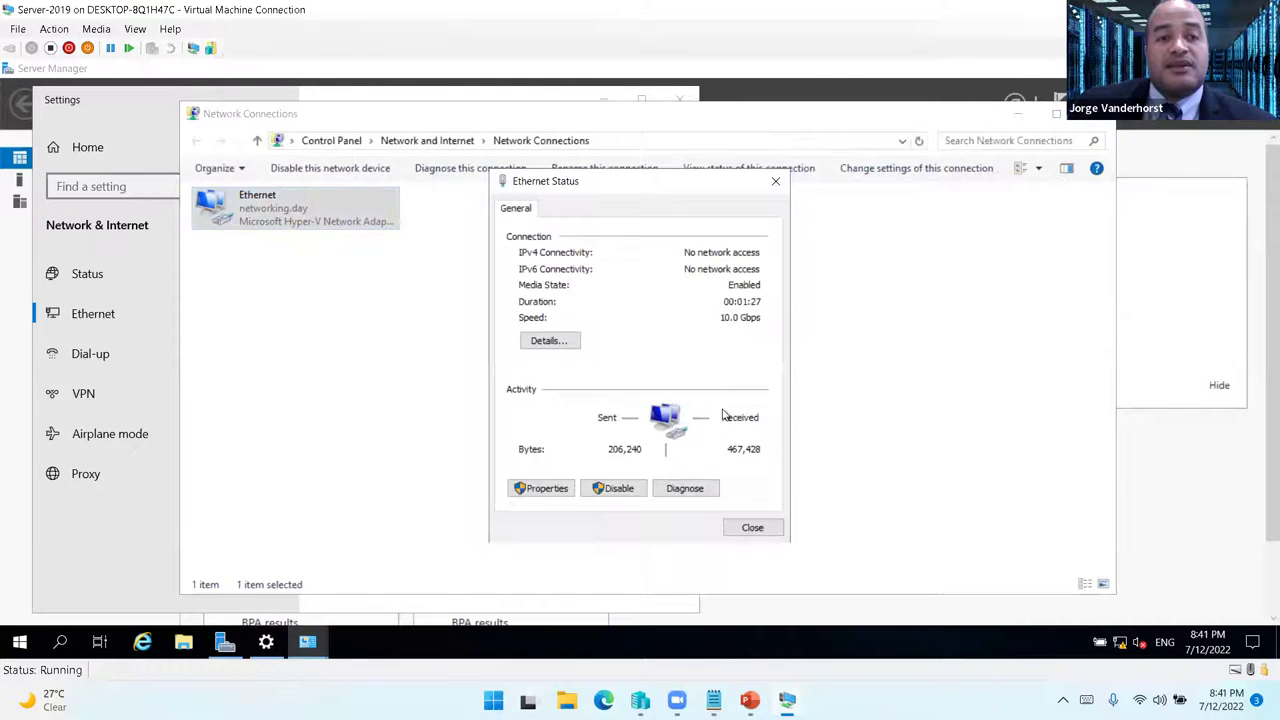
click(545, 488)
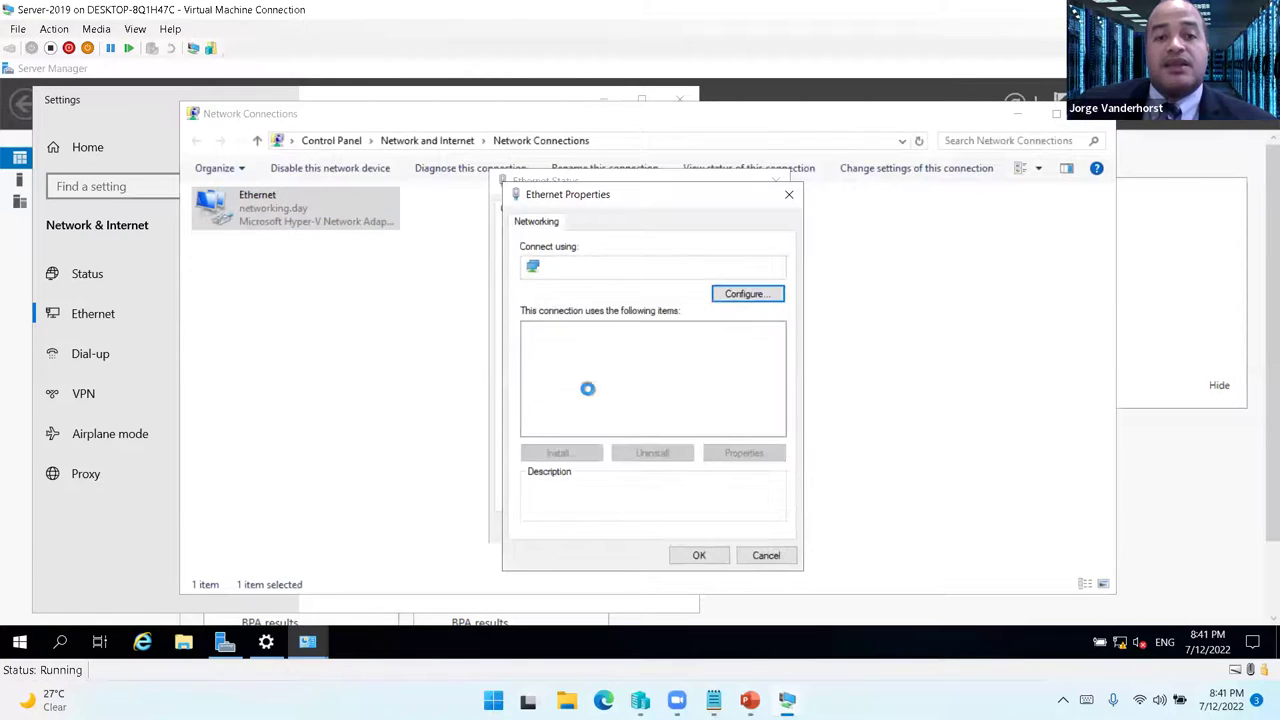
click(605, 374)
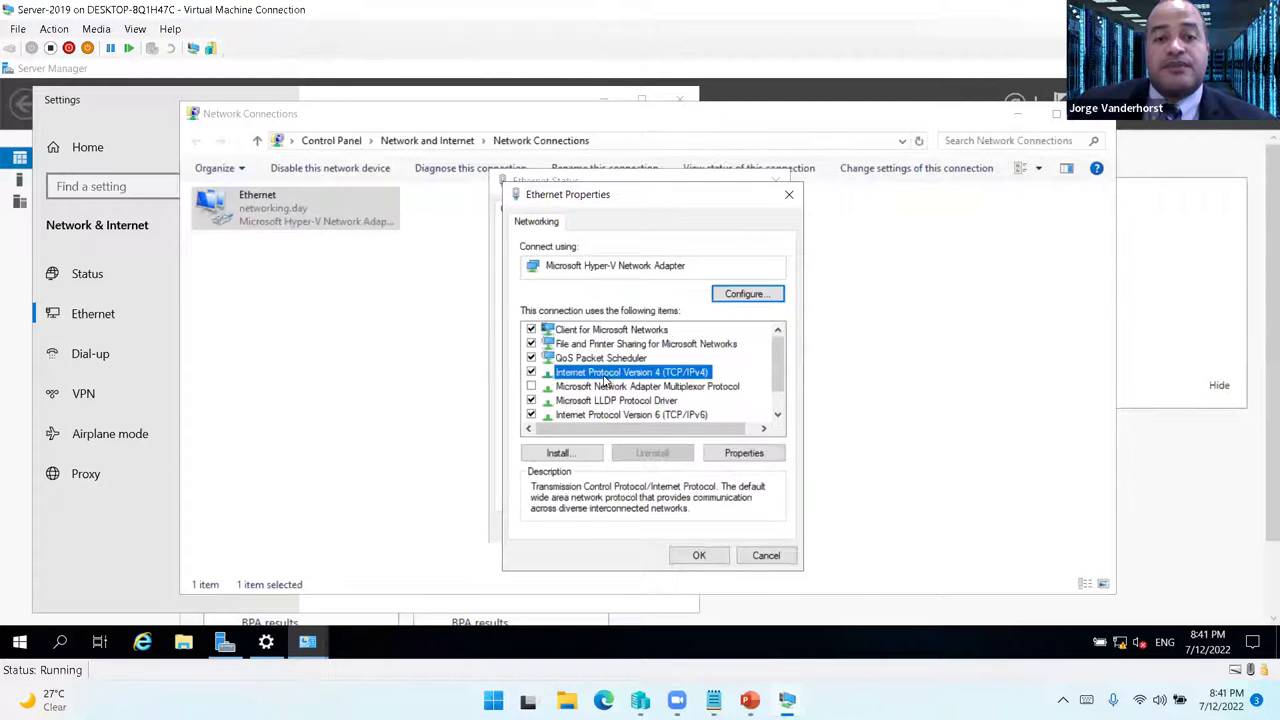
double_click(604, 376)
- Set static IP 192.168.1.2, mask 255.255.255.0, DNS 192.168.1.1 and close the windows
key(alt+s)
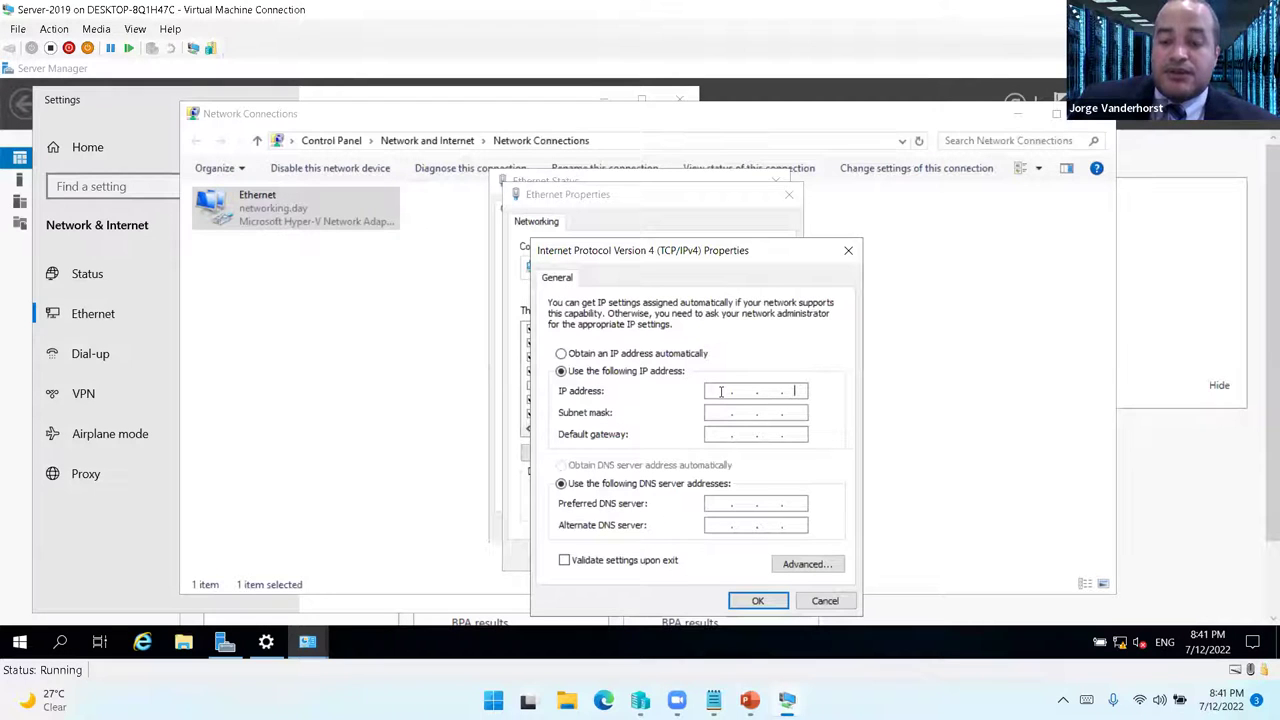
text(192.168.1.2)
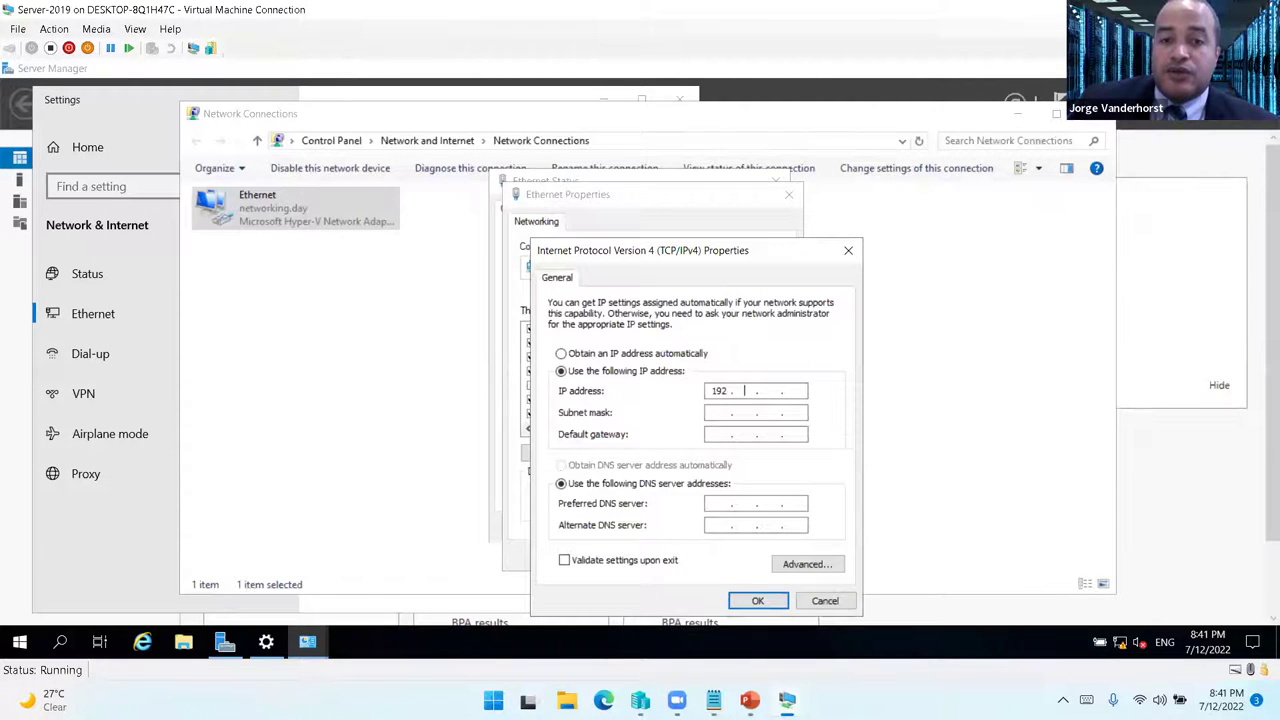
key(Tab)
key(Tab)
key(Tab)
key(Tab)
text(192 . 168 . 1 )
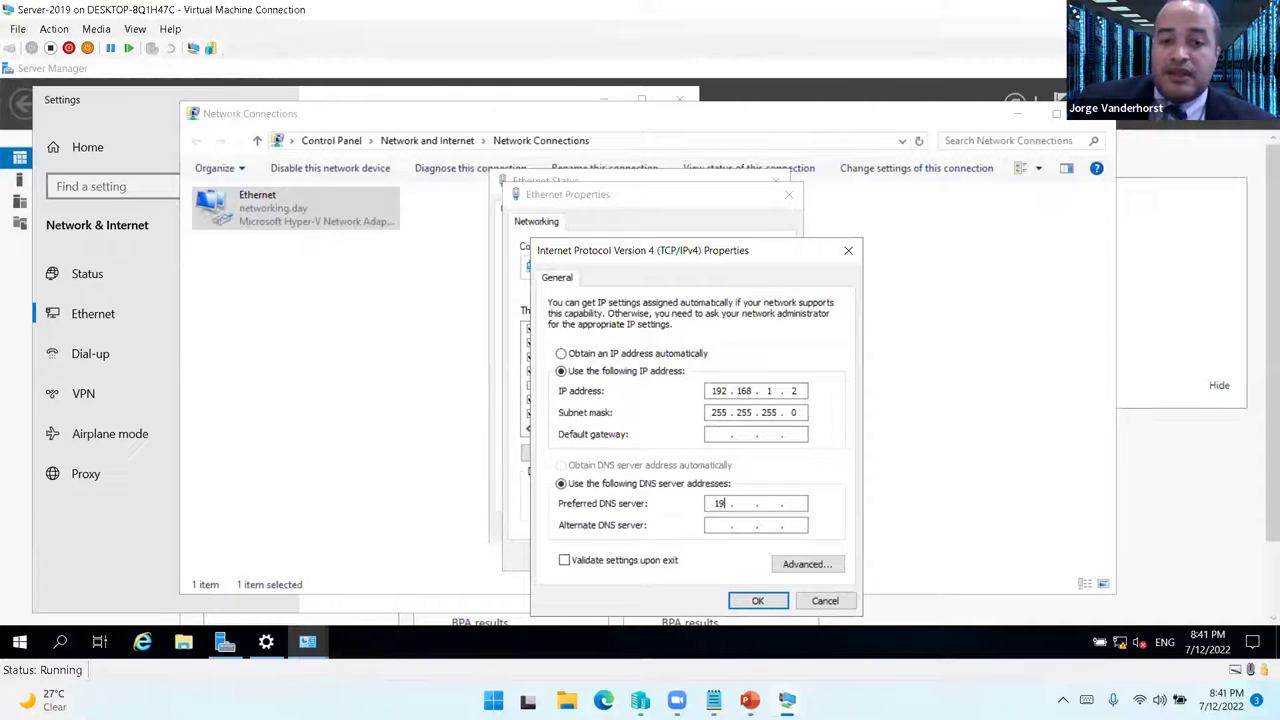
text(. 1)
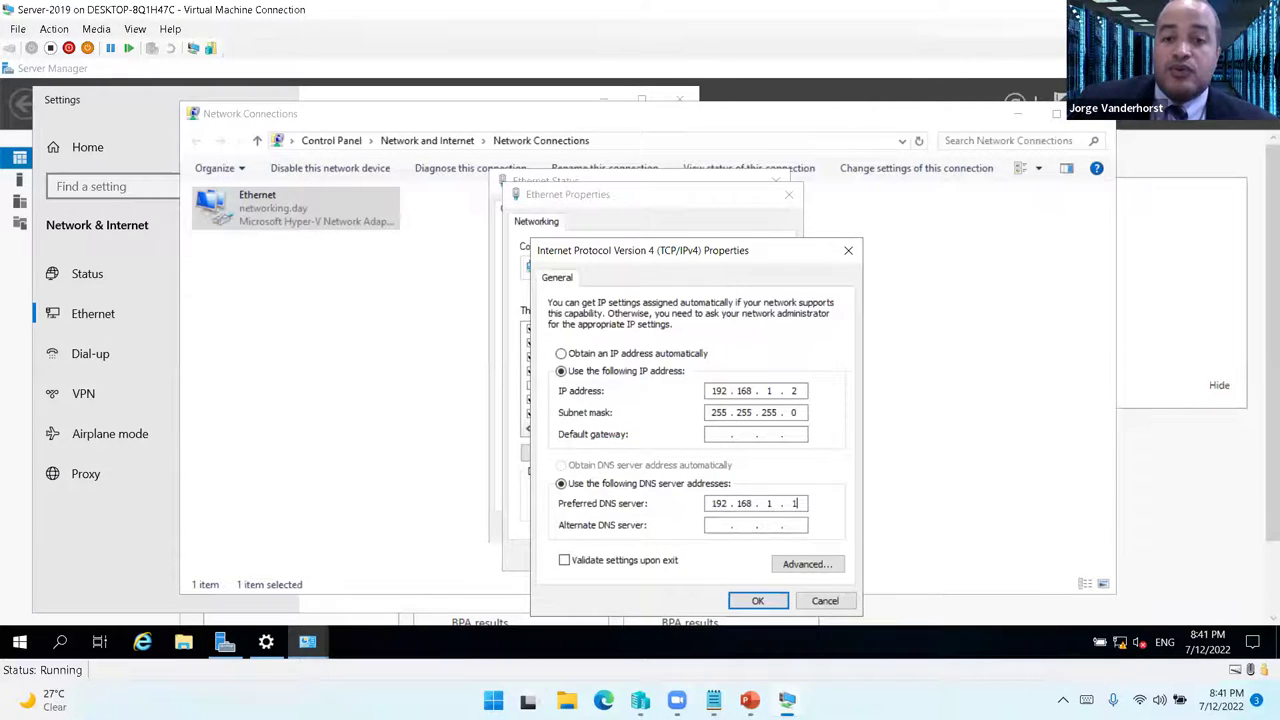
click(758, 600)
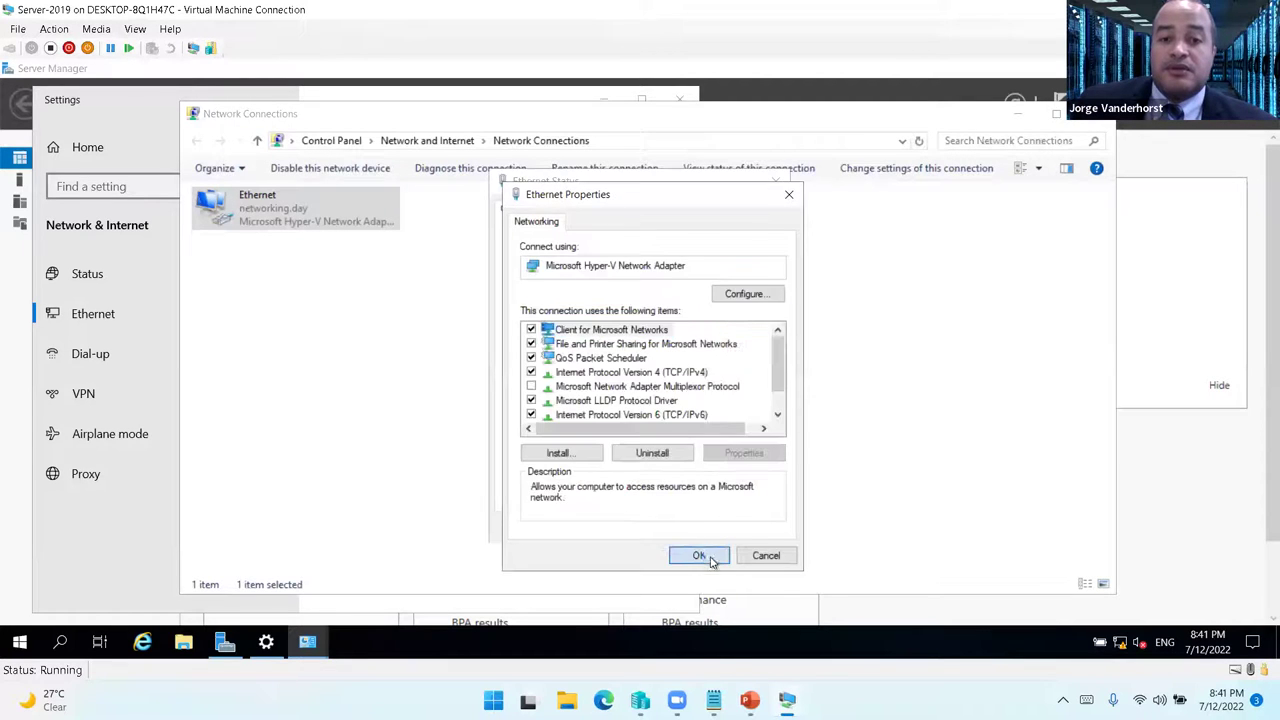
click(698, 554)
click(752, 527)
click(1097, 113)
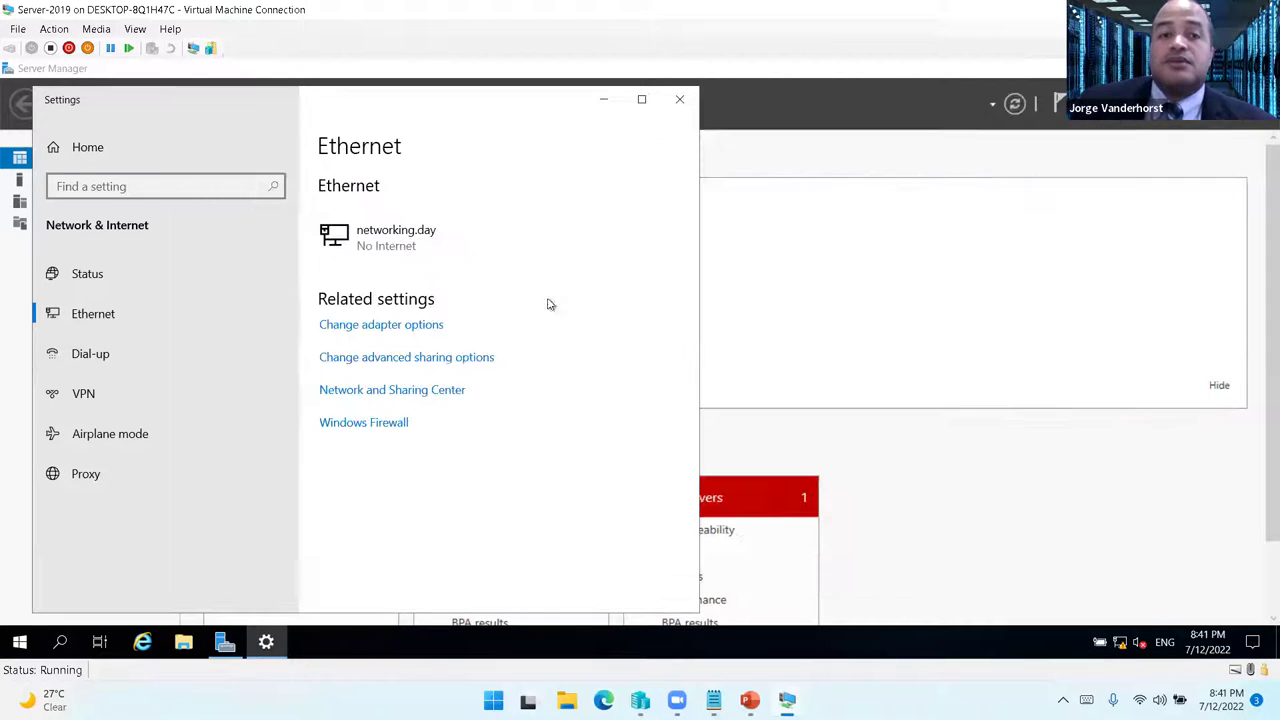
- Close network settings and dismiss the Windows Admin Center tip permanently
click(679, 99)
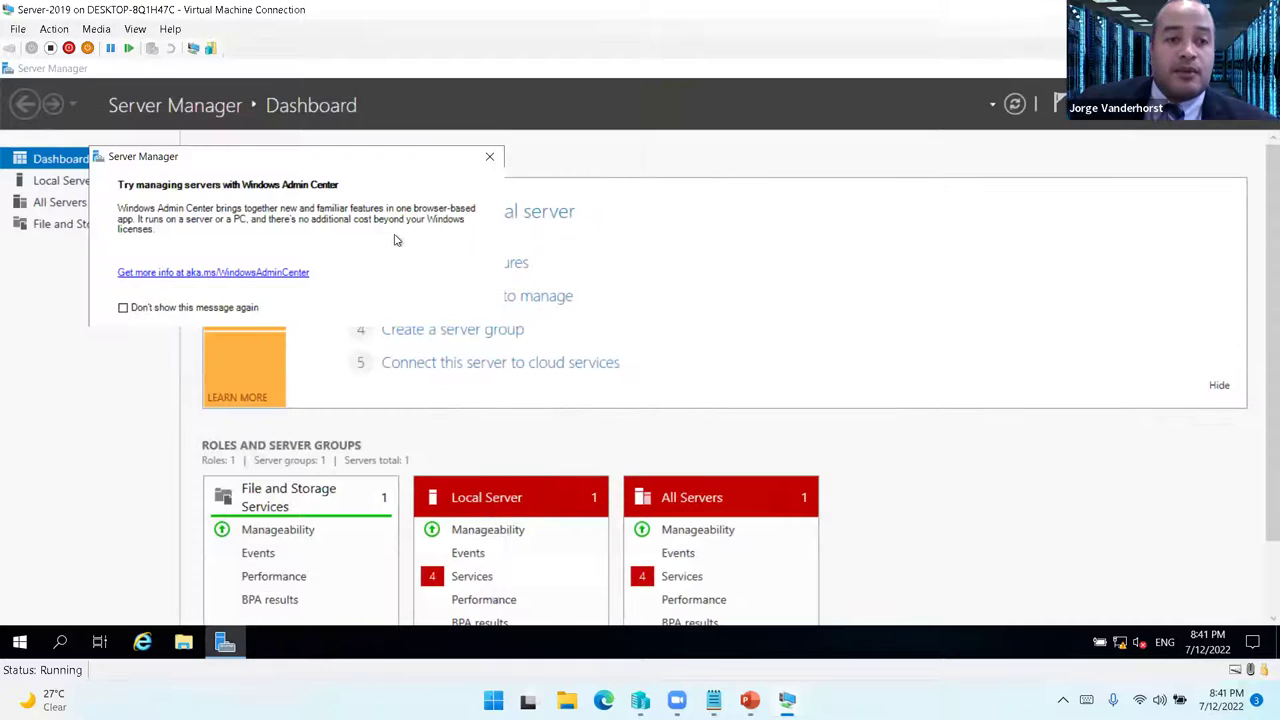
click(172, 310)
click(489, 157)
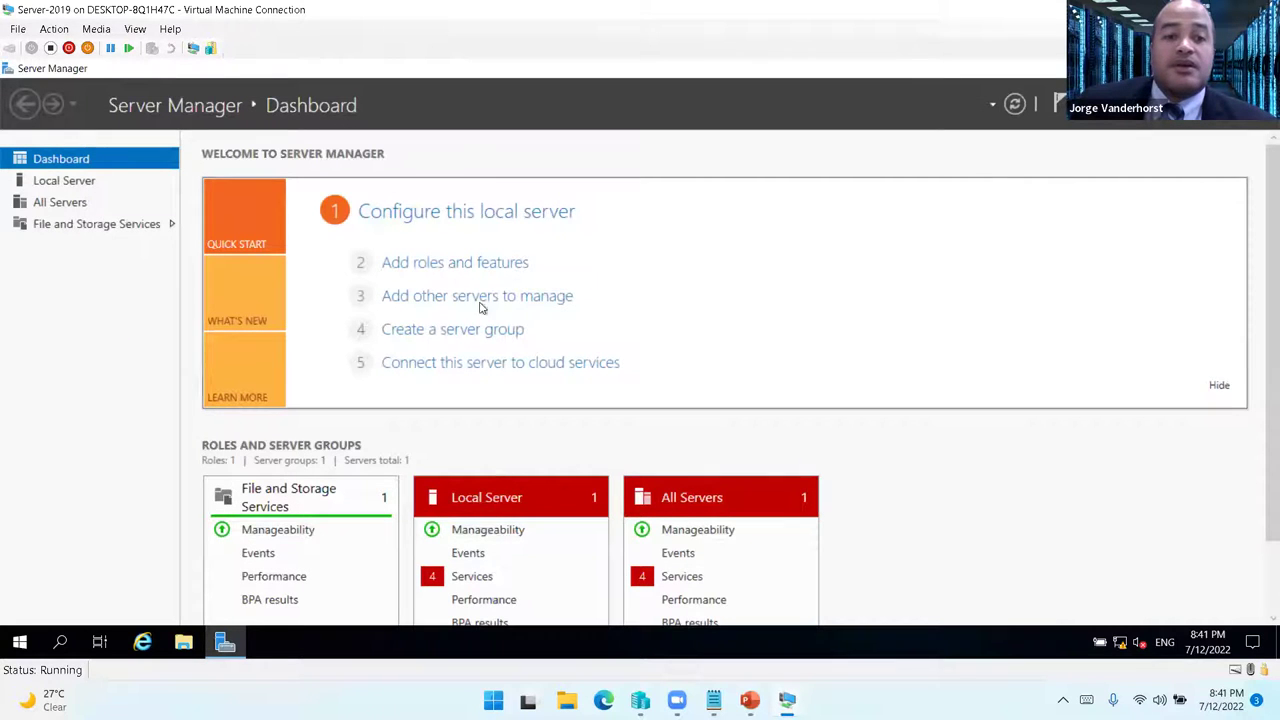
- In Add Roles and Features, select Active Directory Domain Services with its management features
click(455, 264)
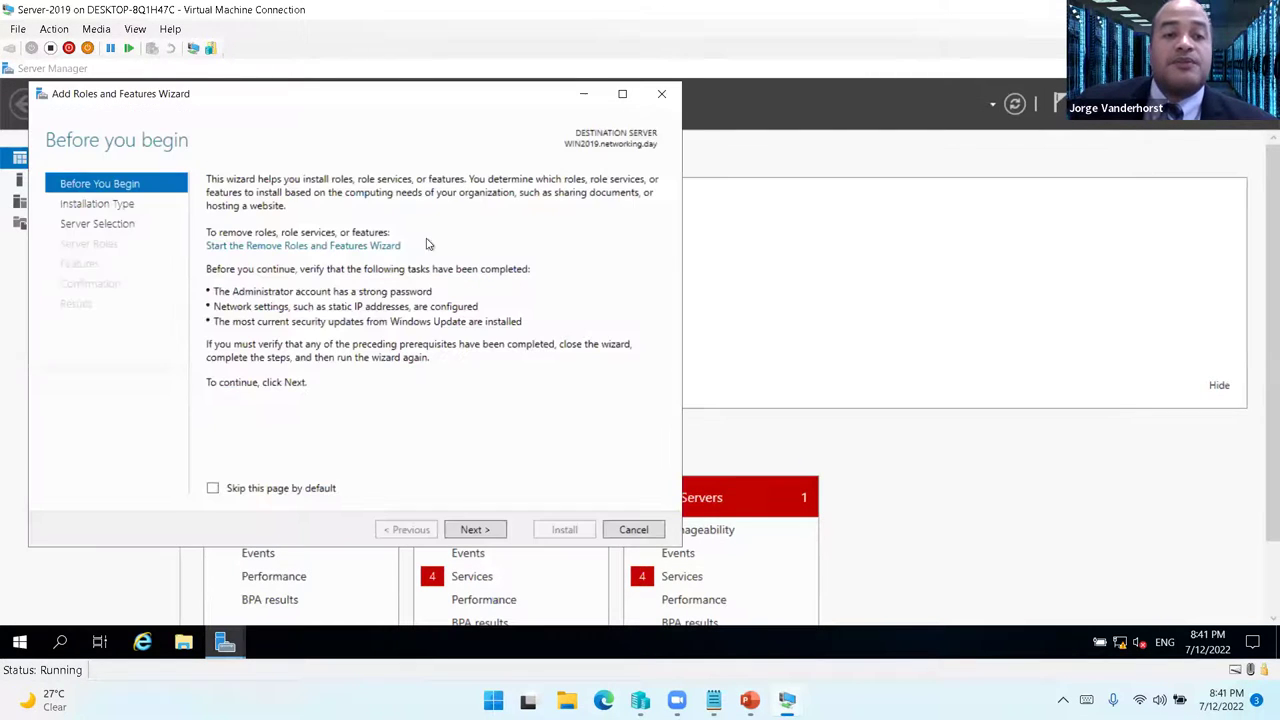
click(466, 528)
click(471, 529)
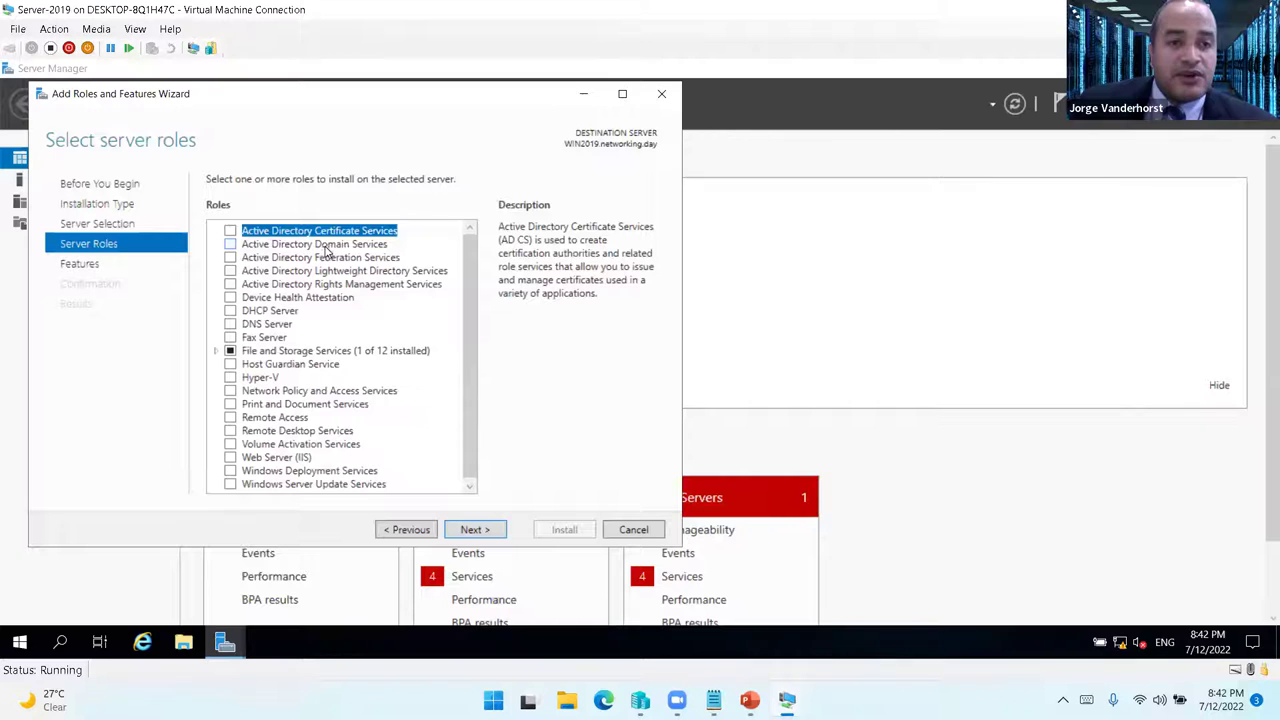
click(230, 244)
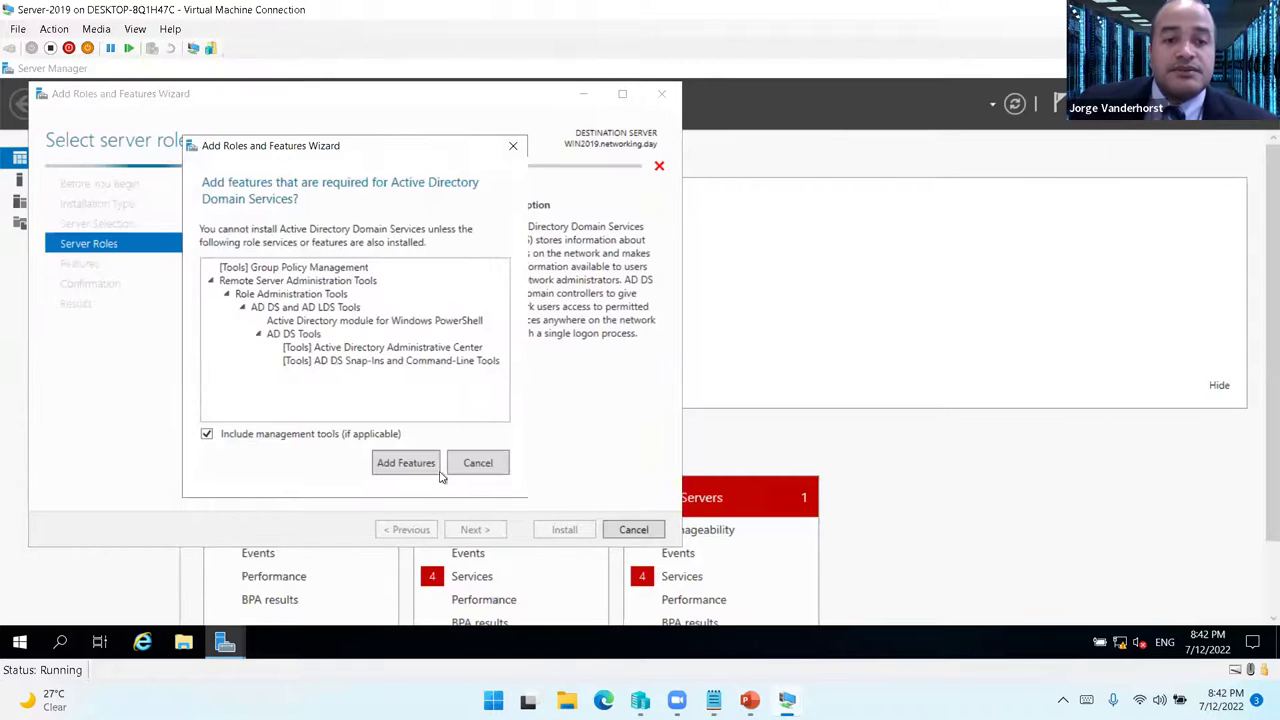
click(419, 474)
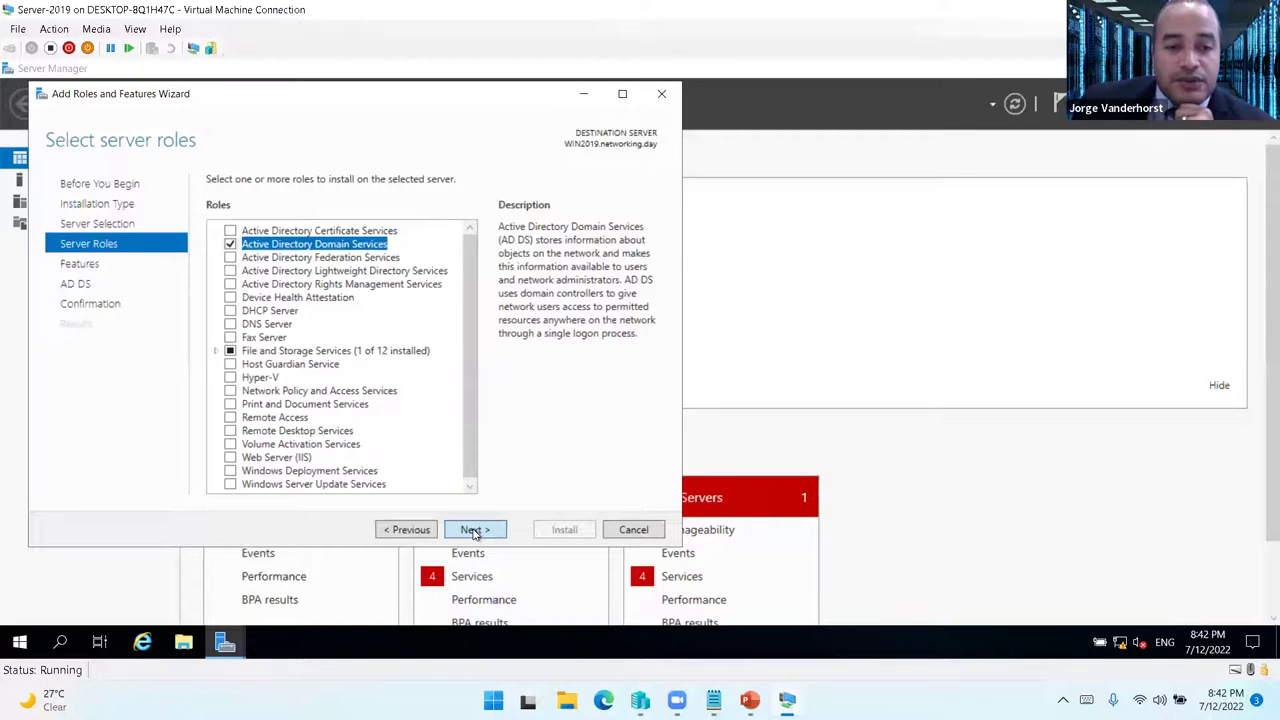
click(475, 531)
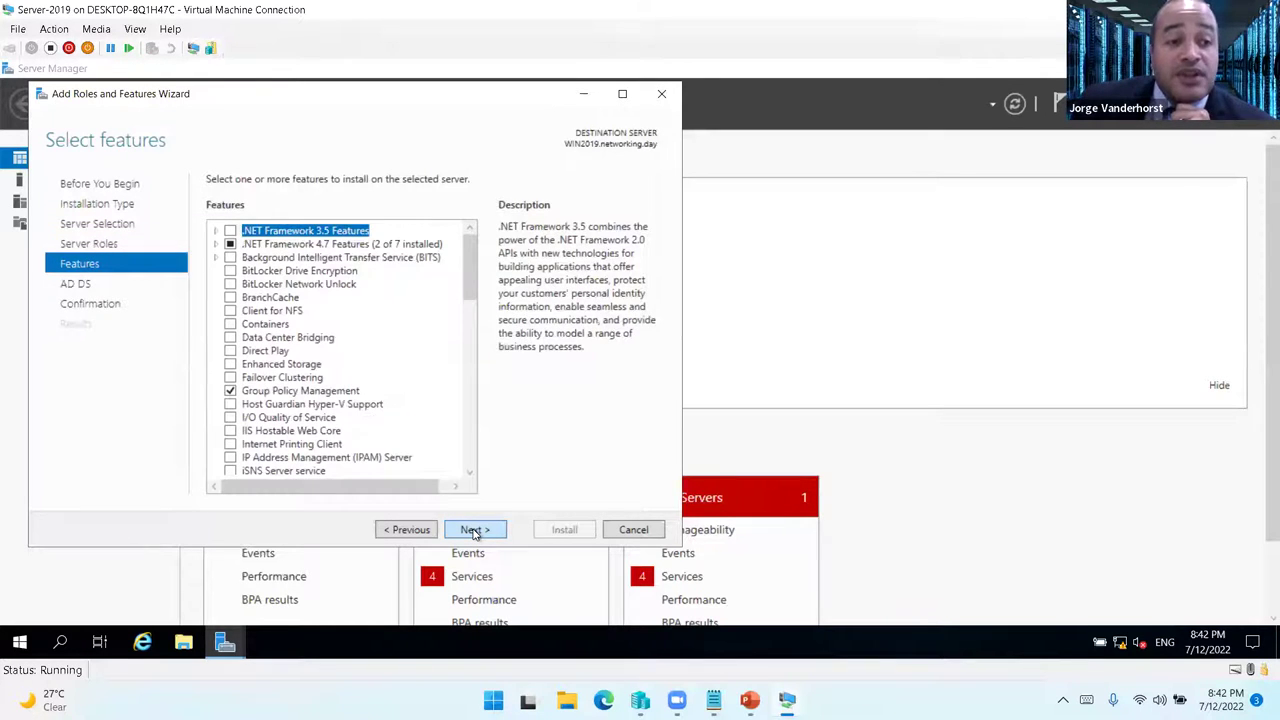
click(475, 531)
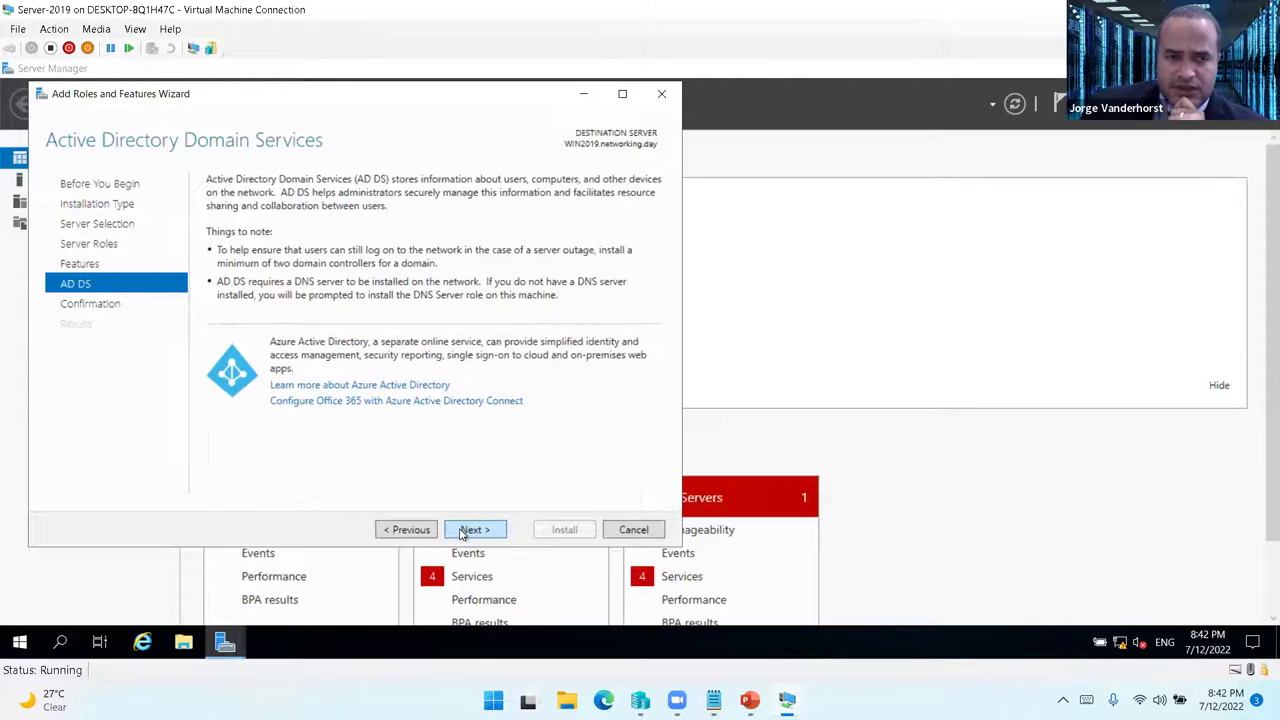
click(463, 532)
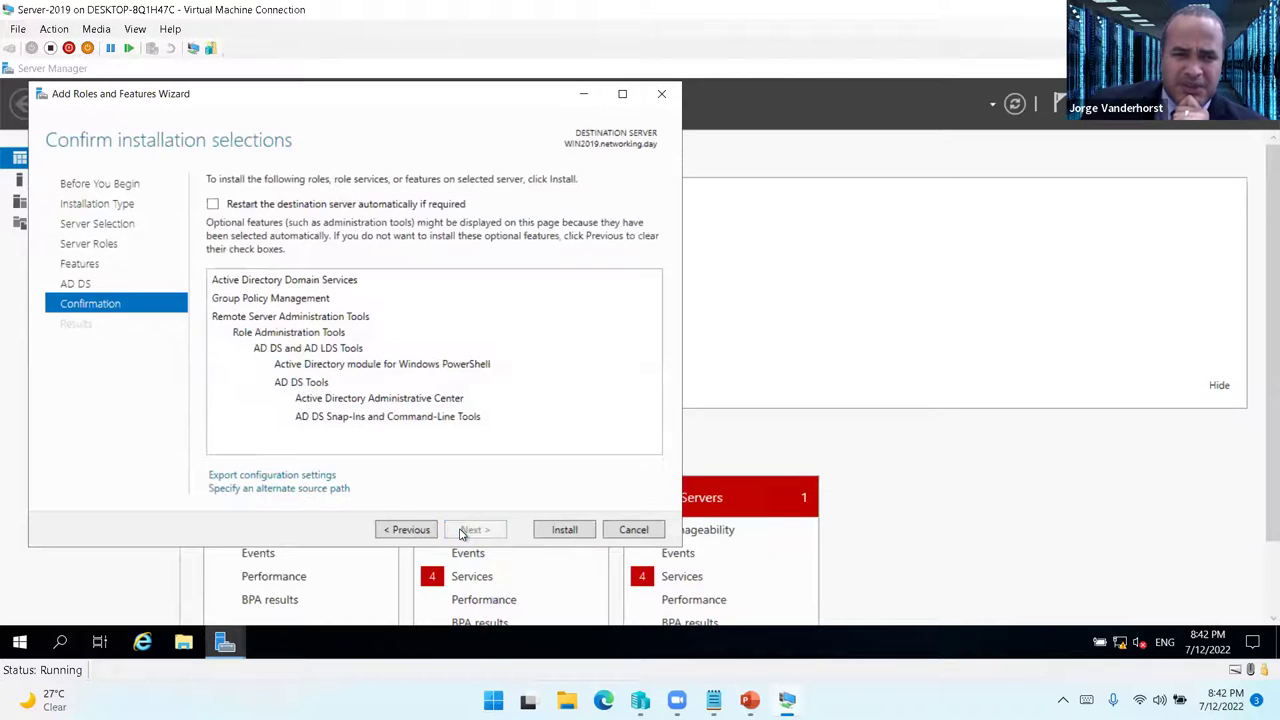
- Start installing Active Directory Domain Services, briefly showing the Laboratorio slide show meanwhile
click(559, 538)
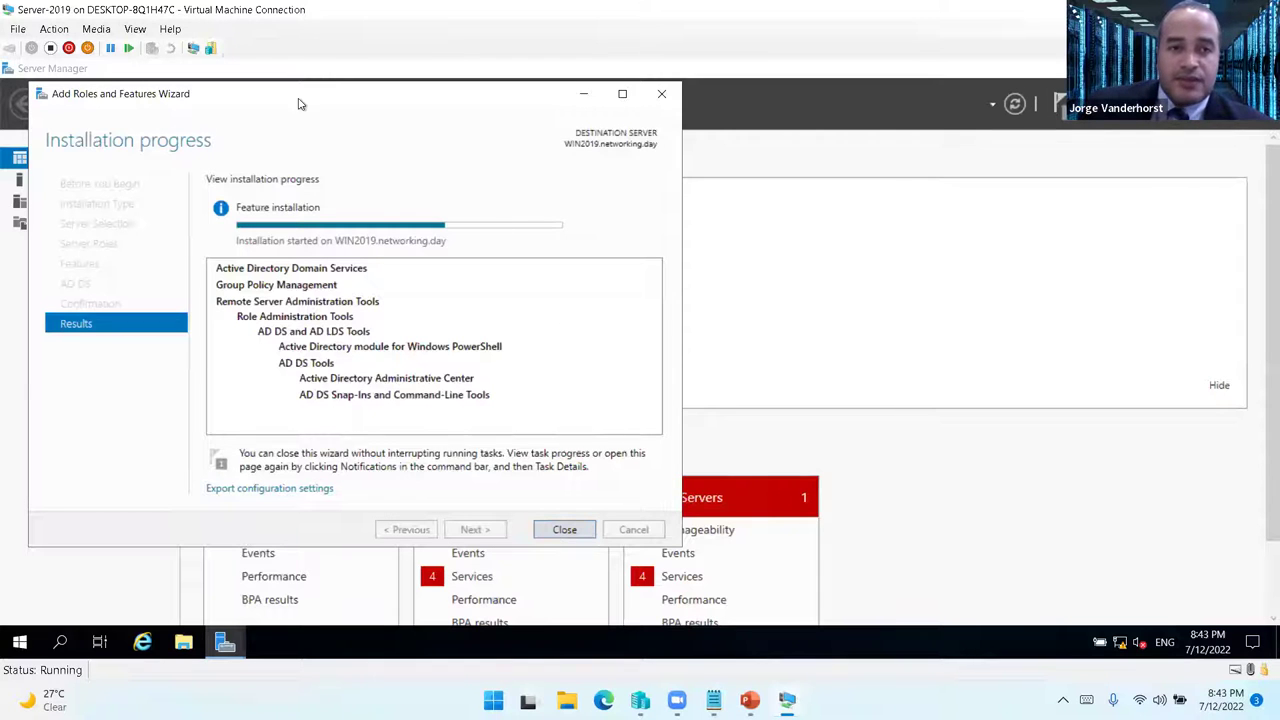
mouse_move(759, 603)
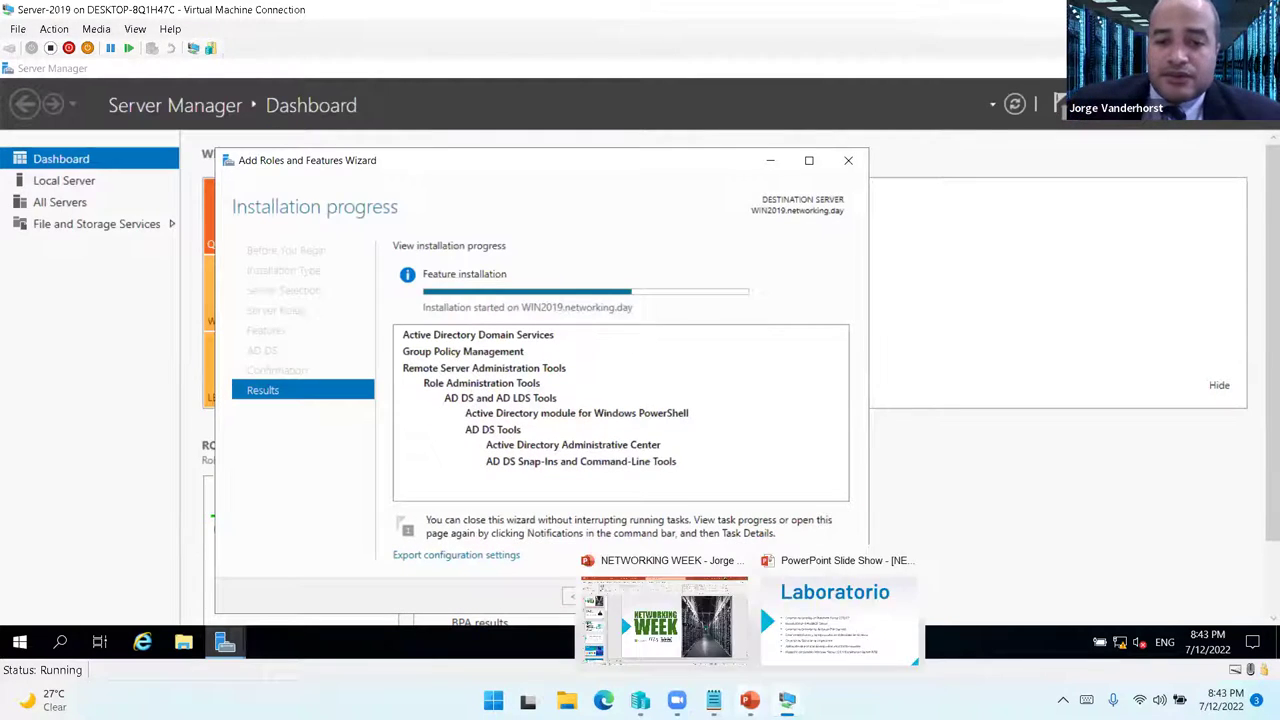
click(804, 630)
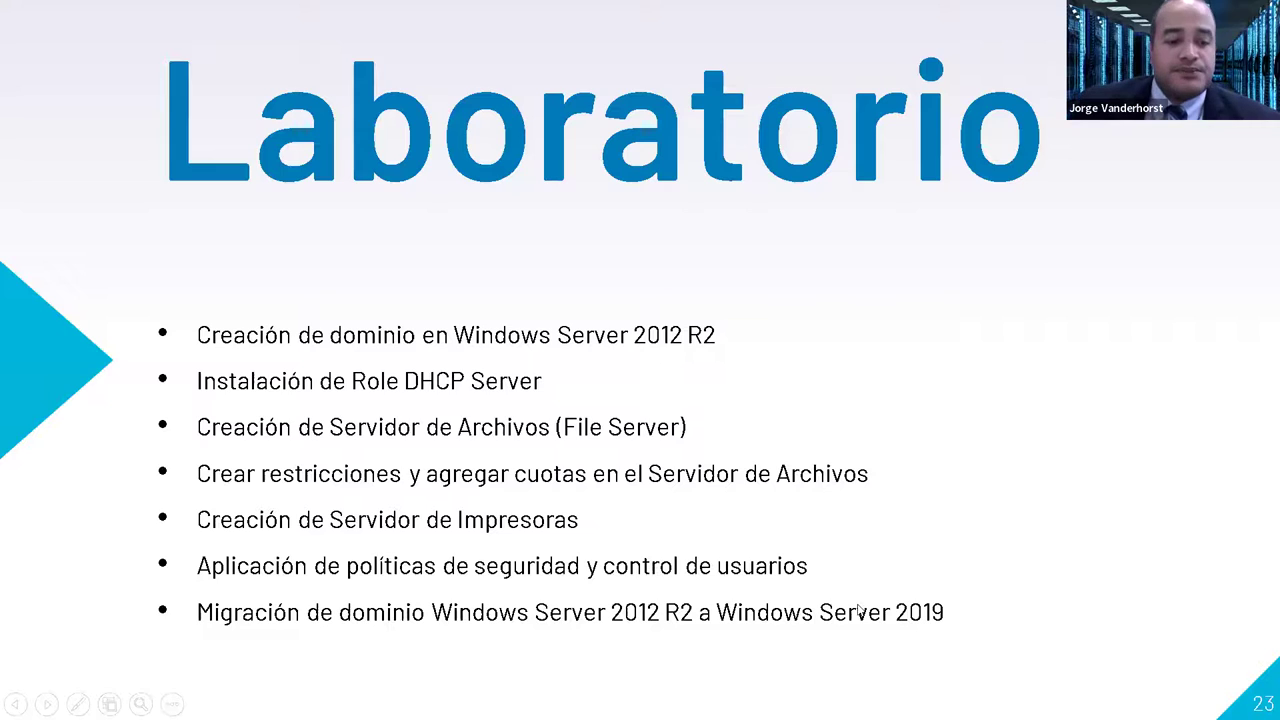
key(alt+Tab)
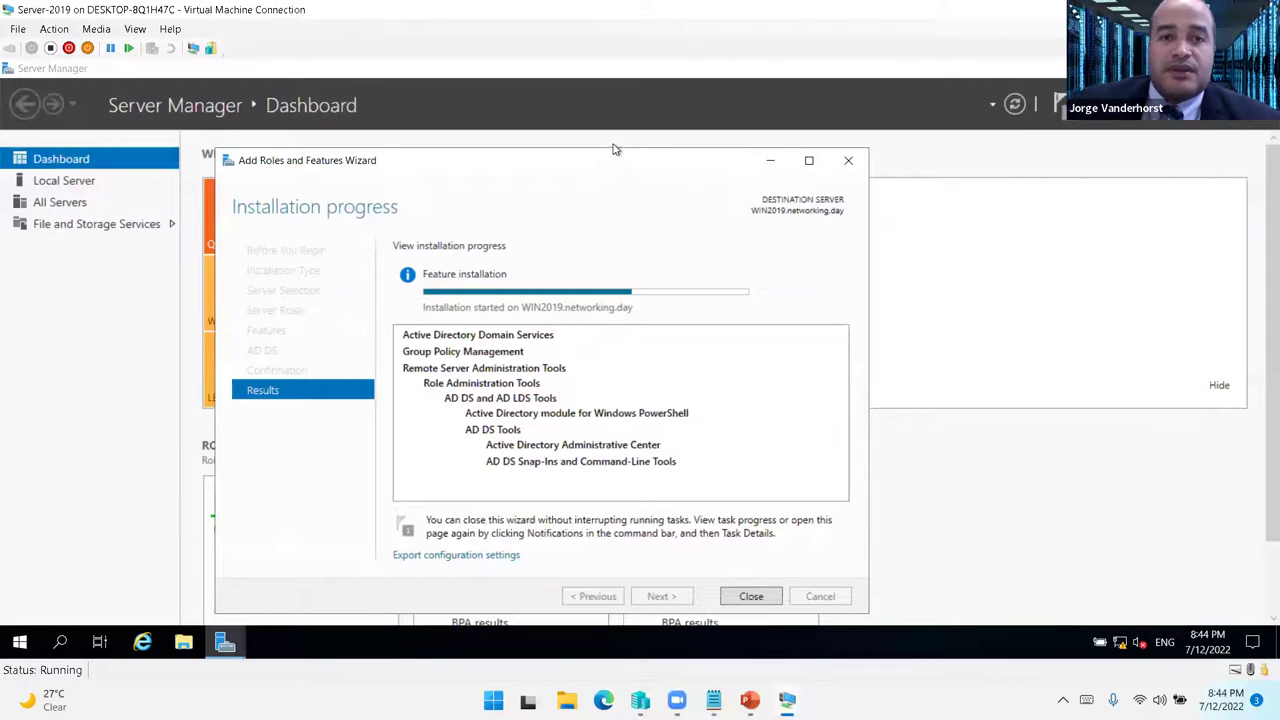
drag(611, 160, 605, 122)
- Add a hard drive to Server-2012's SCSI controller and start a new dynamically expanding virtual disk
mouse_move(750, 700)
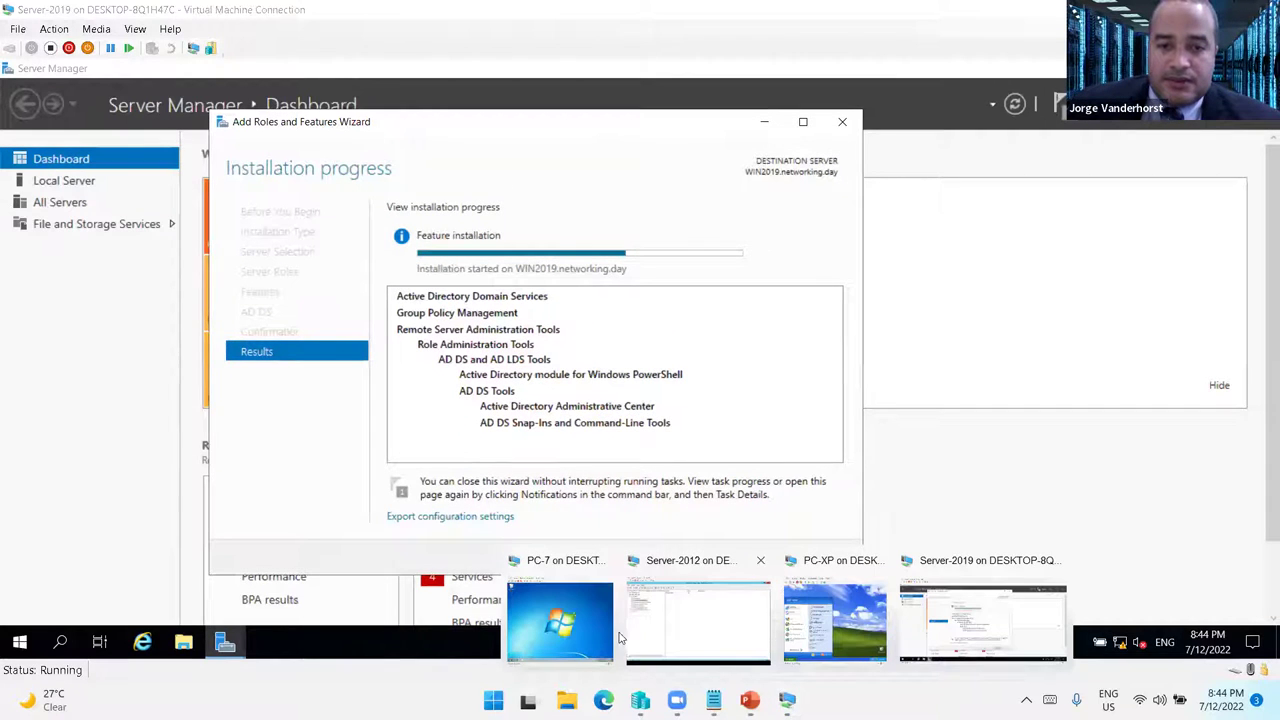
click(668, 630)
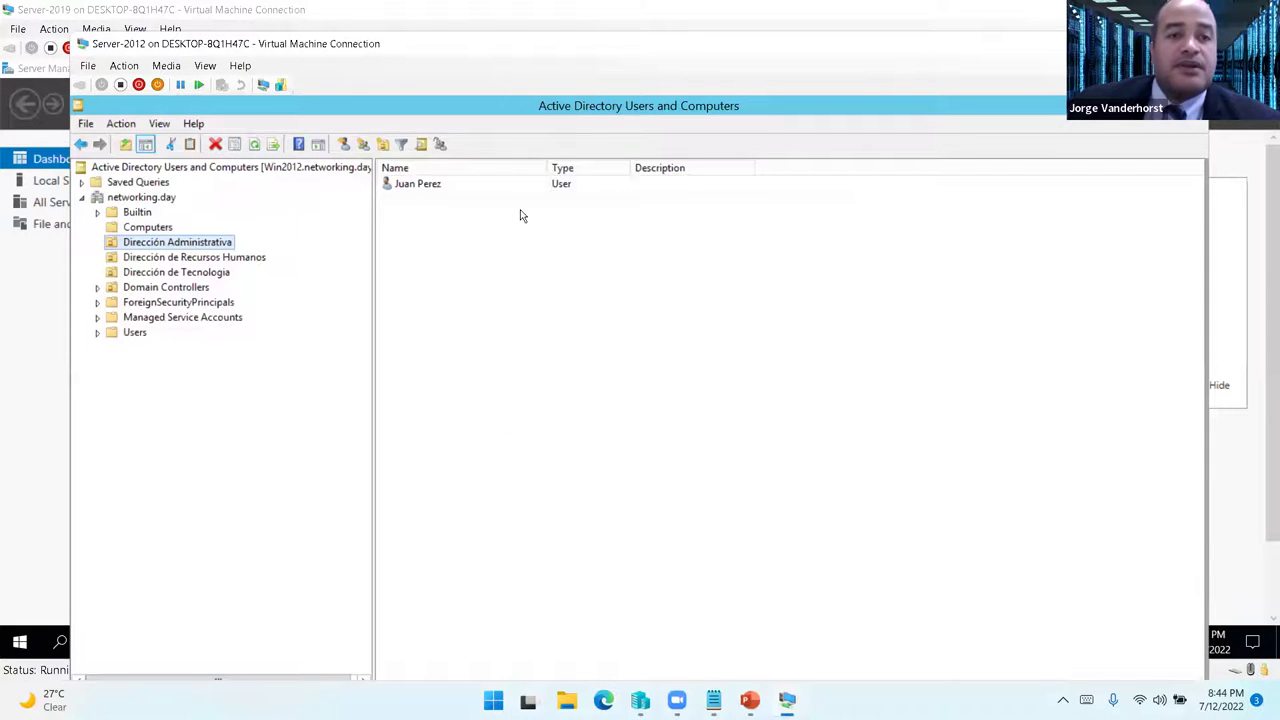
click(96, 65)
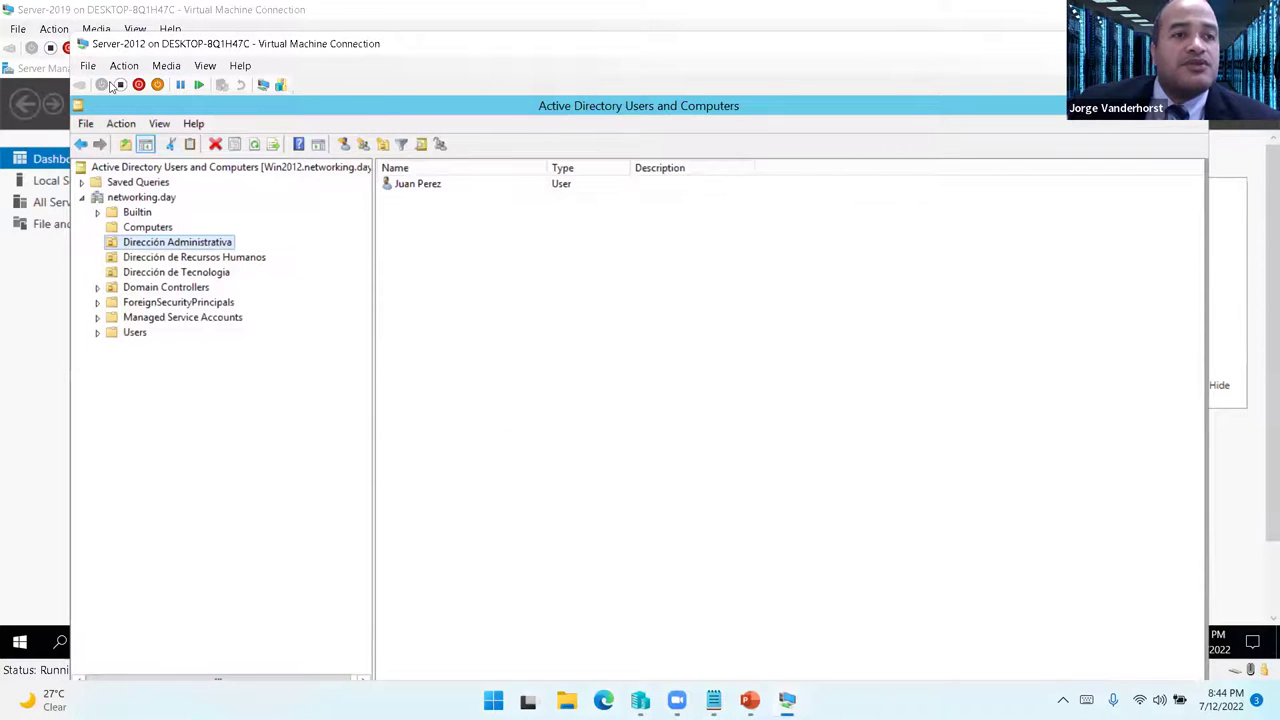
click(108, 83)
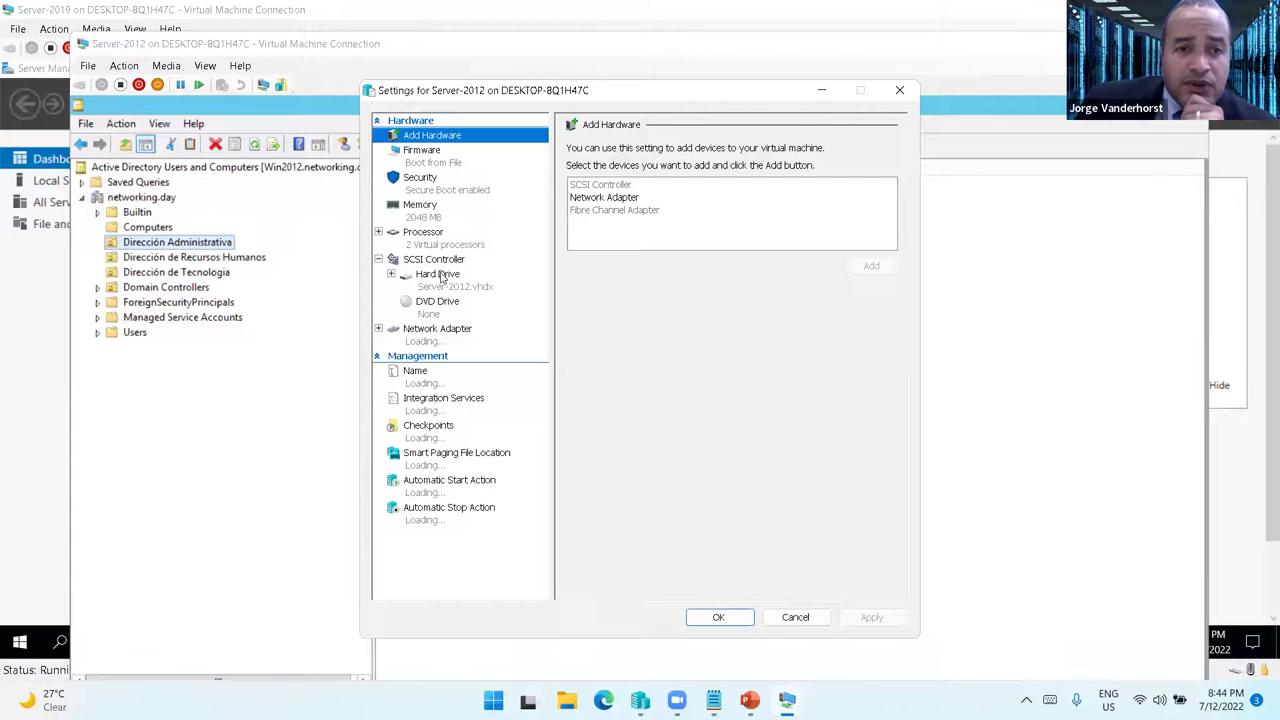
click(437, 262)
click(601, 197)
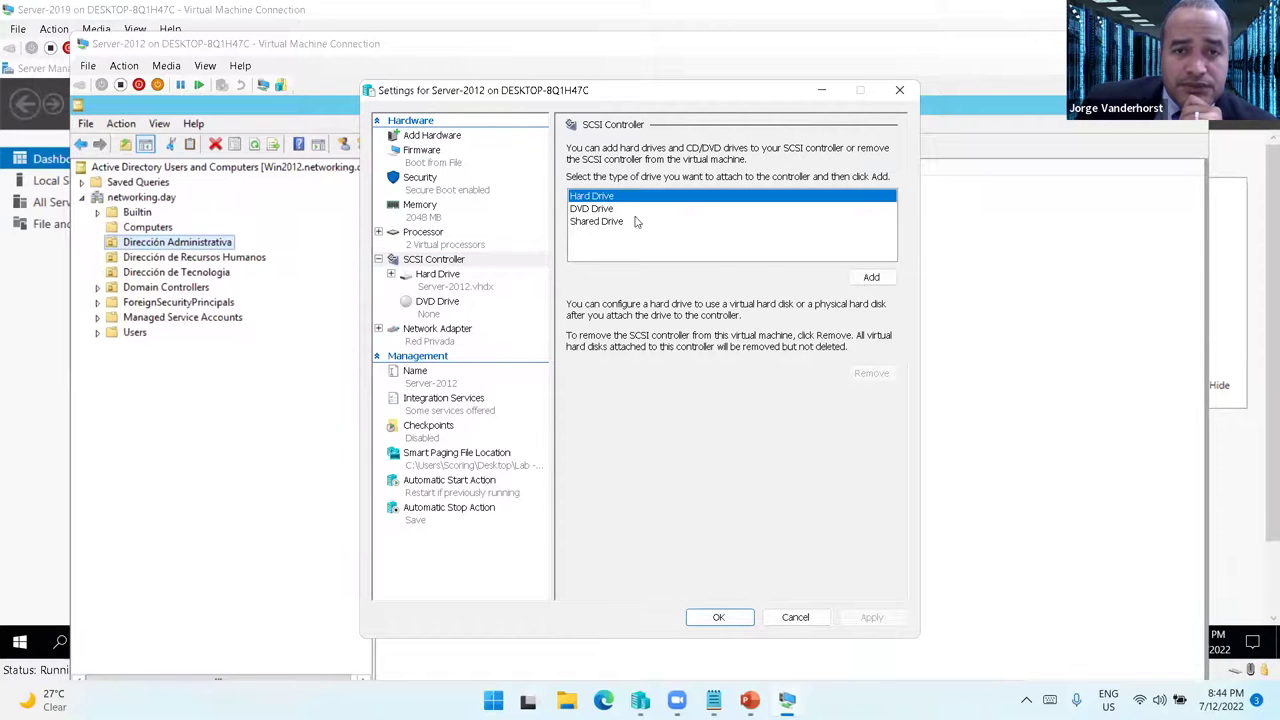
click(871, 284)
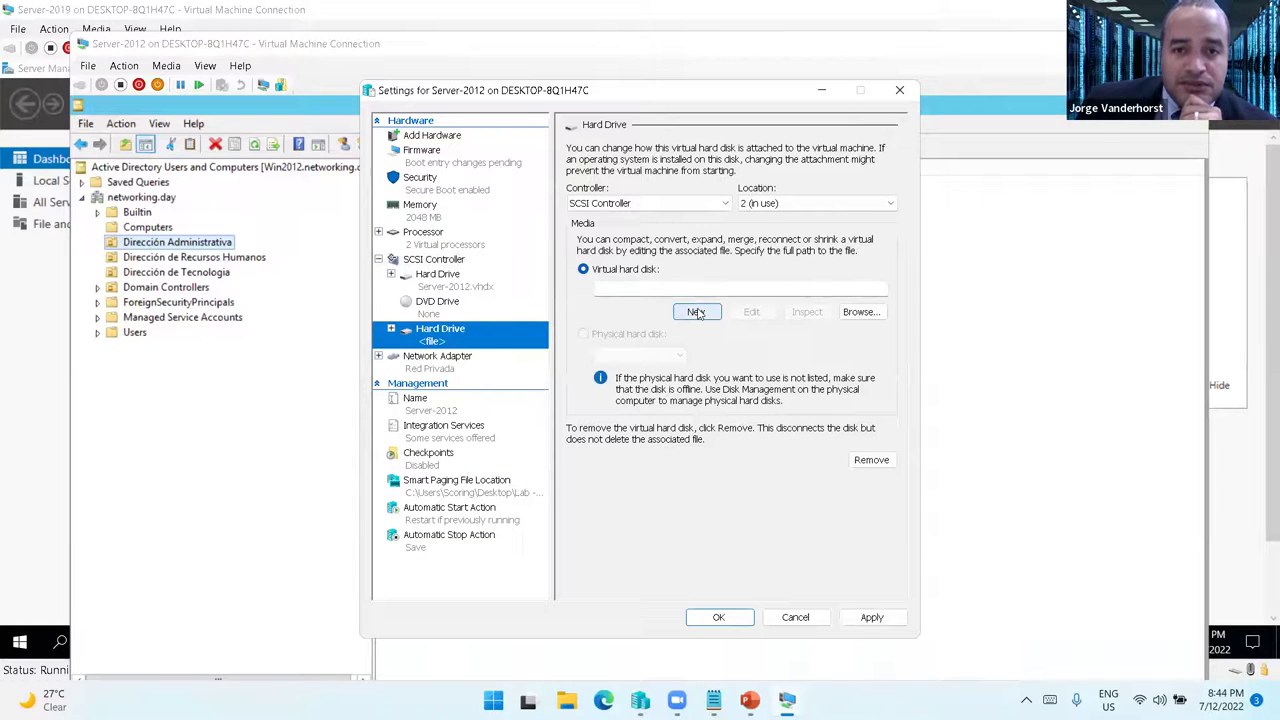
click(700, 312)
click(740, 552)
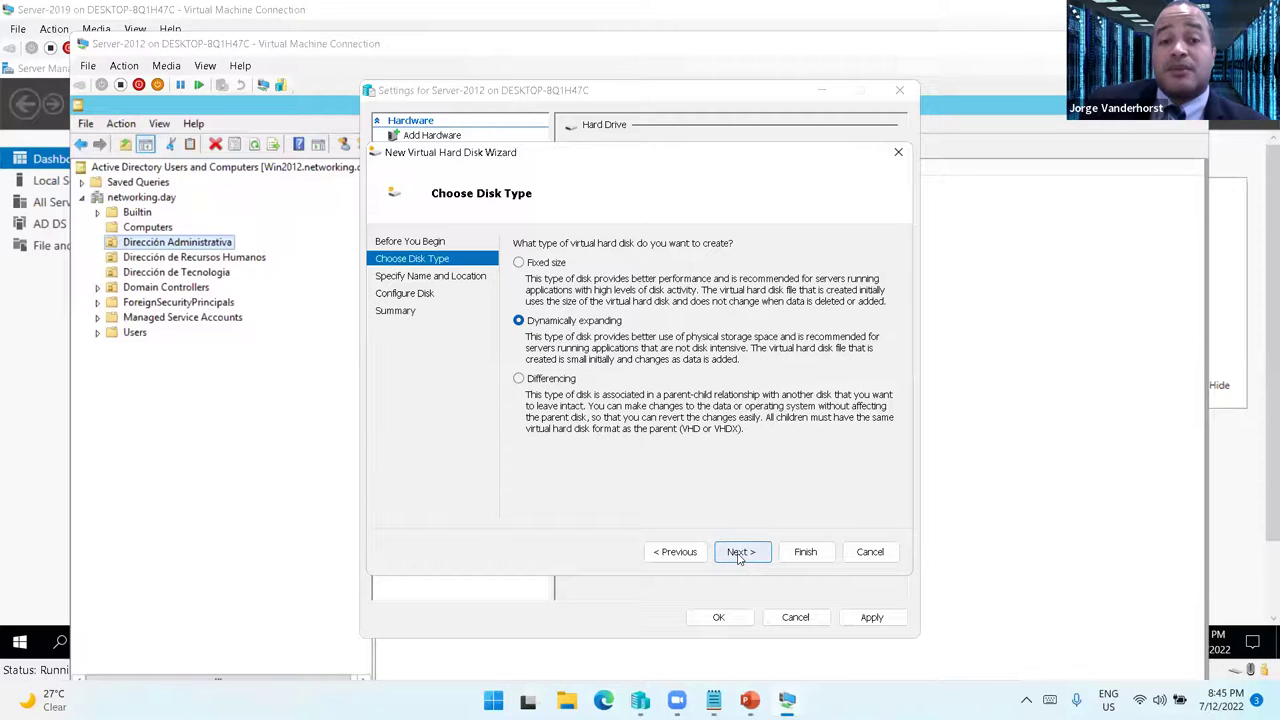
- Name the new disk FileServer.vhdx and store it in Lab - ITLA\Virtual Machine\Server-2012\Virtual Hard Disks
click(739, 553)
drag(637, 262, 541, 255)
text(FileSe)
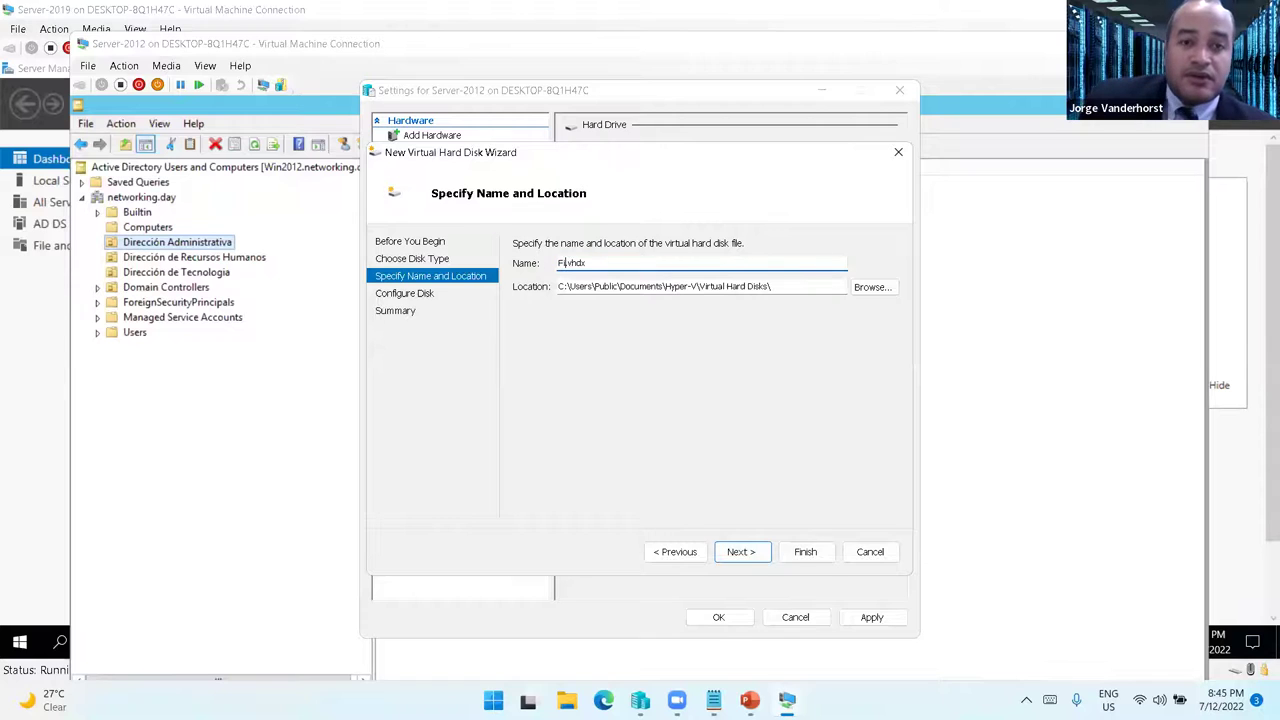
text(rver)
click(872, 290)
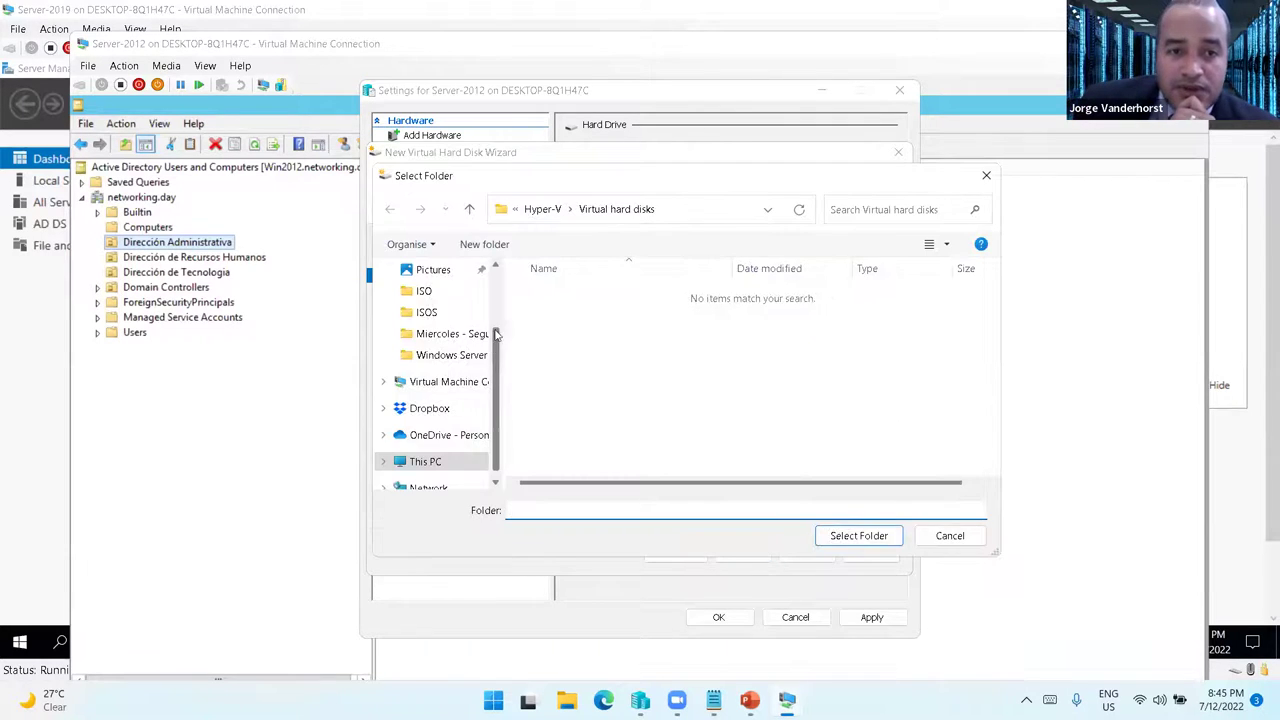
click(447, 300)
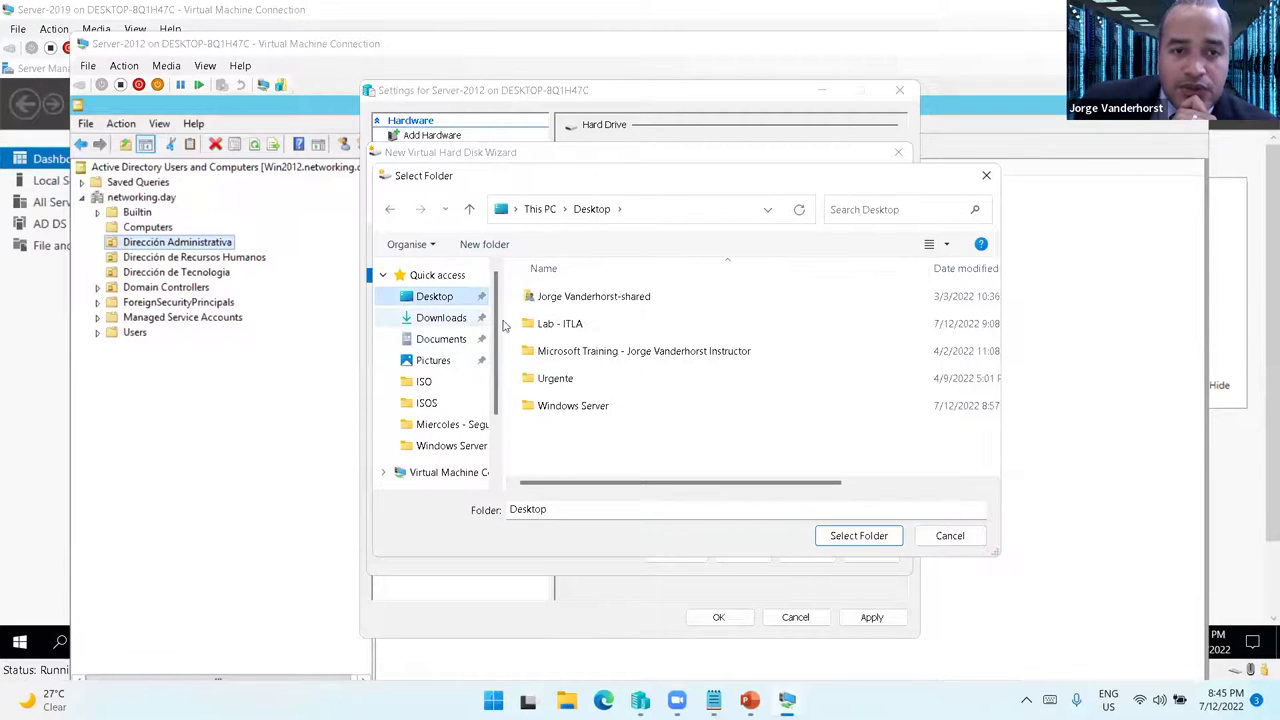
double_click(563, 323)
click(557, 324)
double_click(557, 324)
click(571, 323)
double_click(571, 323)
click(589, 296)
double_click(589, 296)
click(855, 535)
- Set the disk size to 2 GB, finish the wizard and apply the settings
click(741, 551)
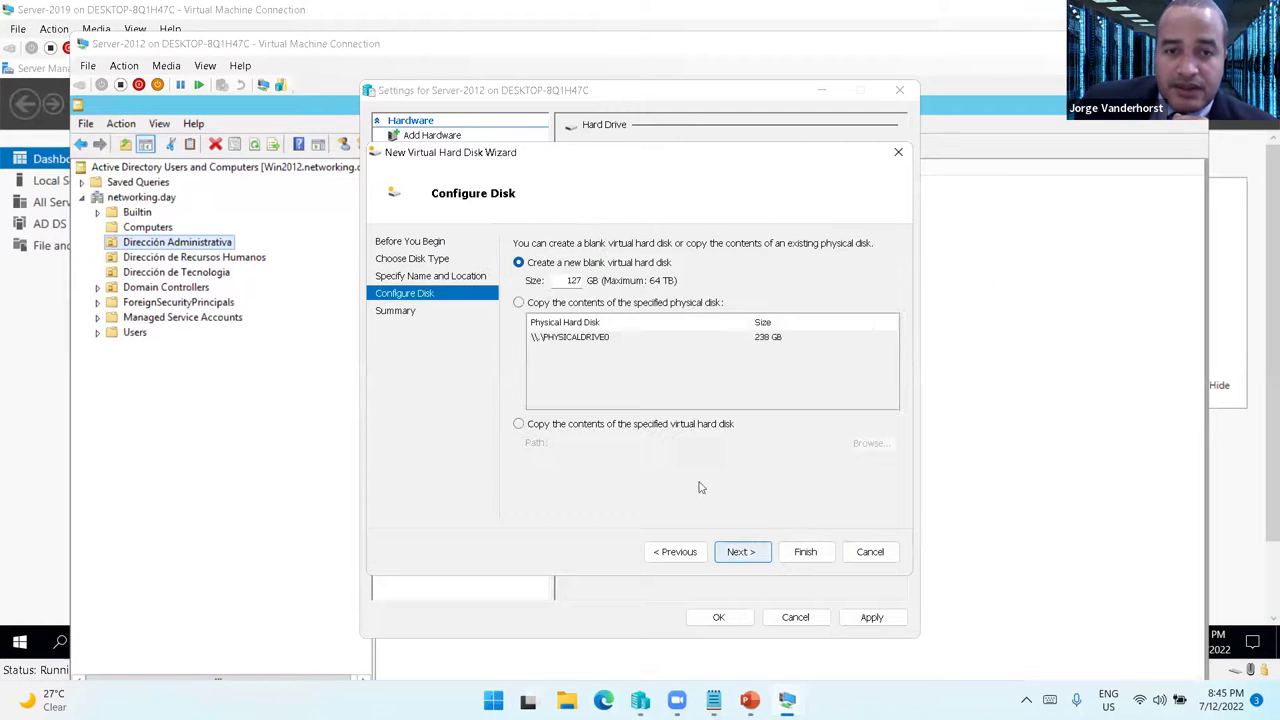
text(2)
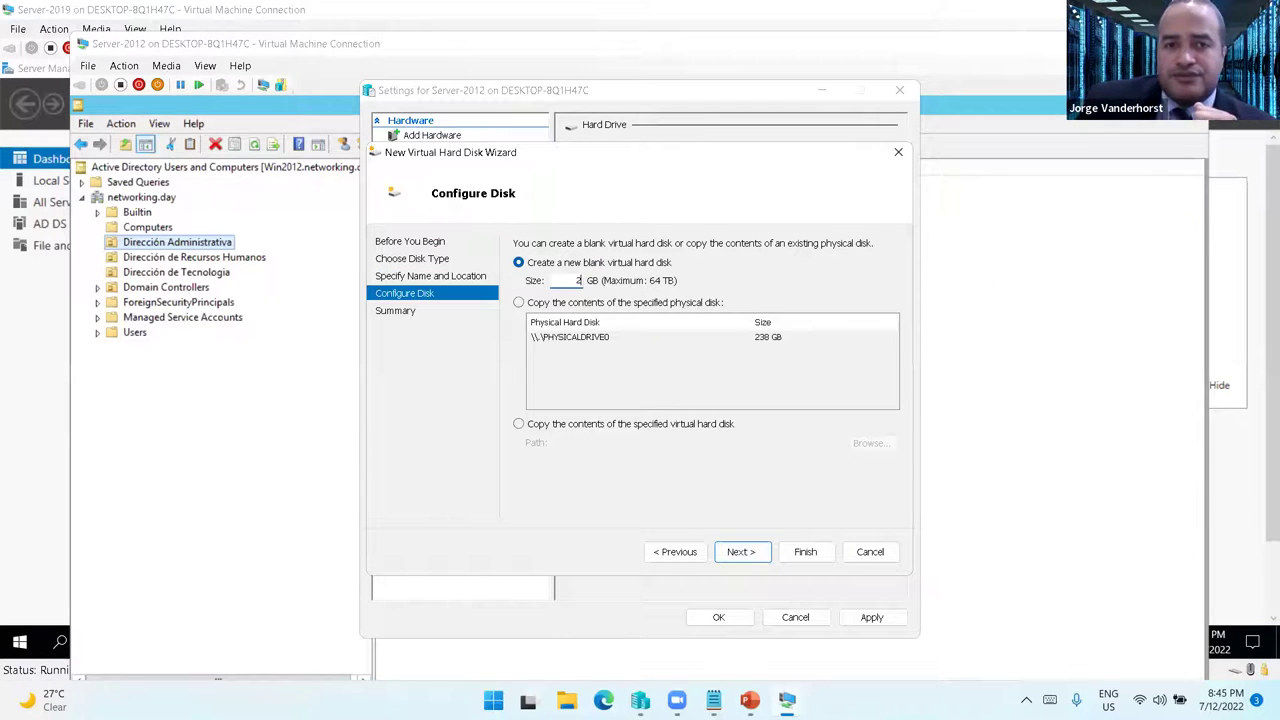
click(740, 551)
click(806, 549)
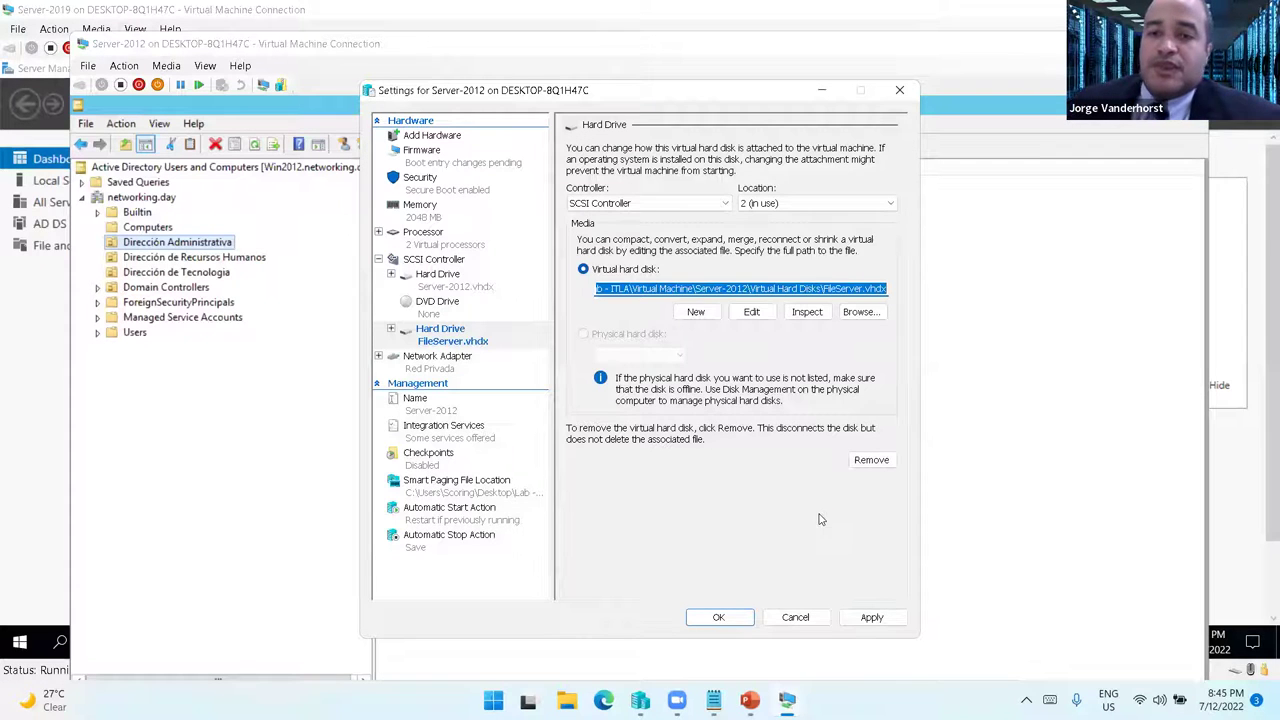
click(852, 616)
- Close the VM settings and AD console, then dismiss Server-2019's Add Roles wizard
click(718, 617)
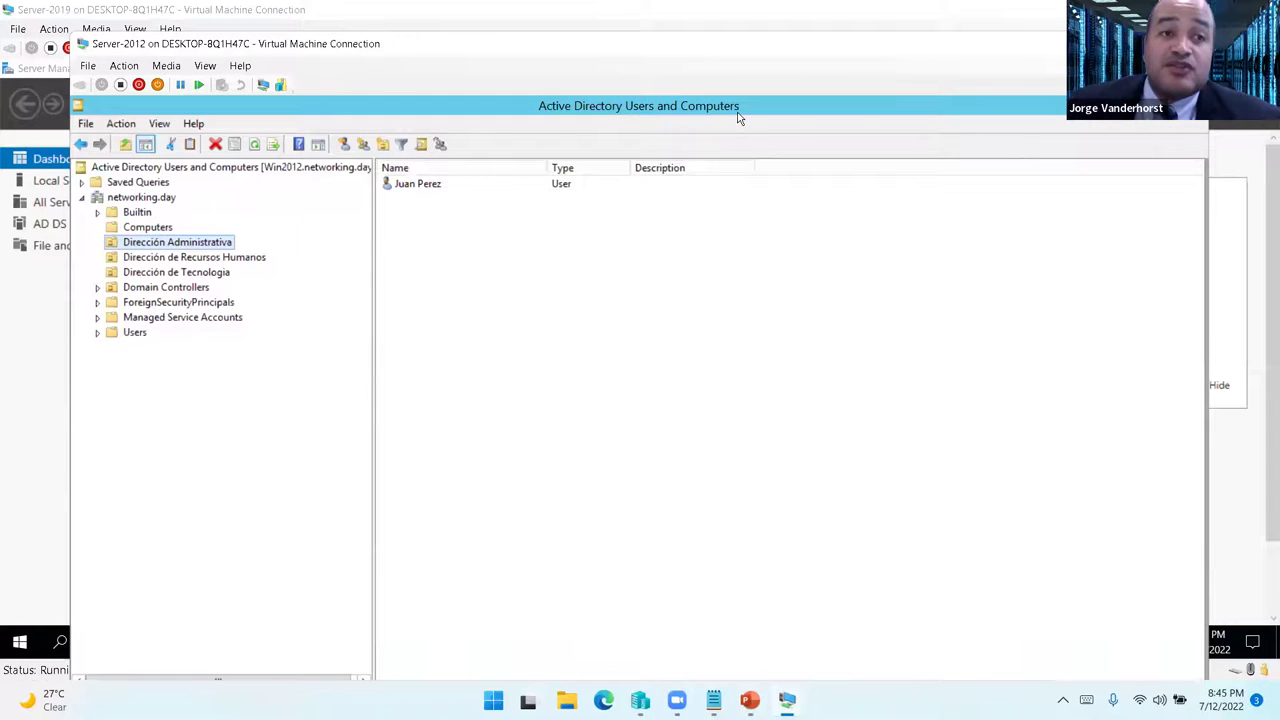
drag(197, 44, 184, 16)
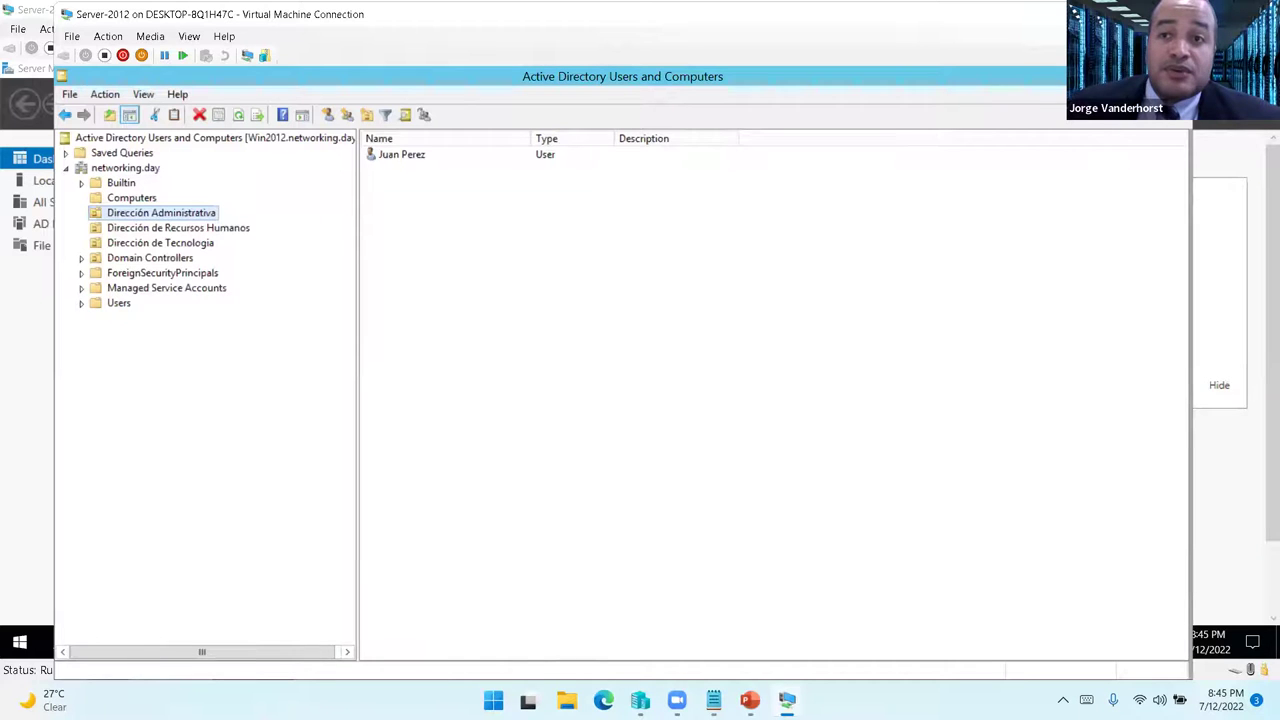
click(1168, 76)
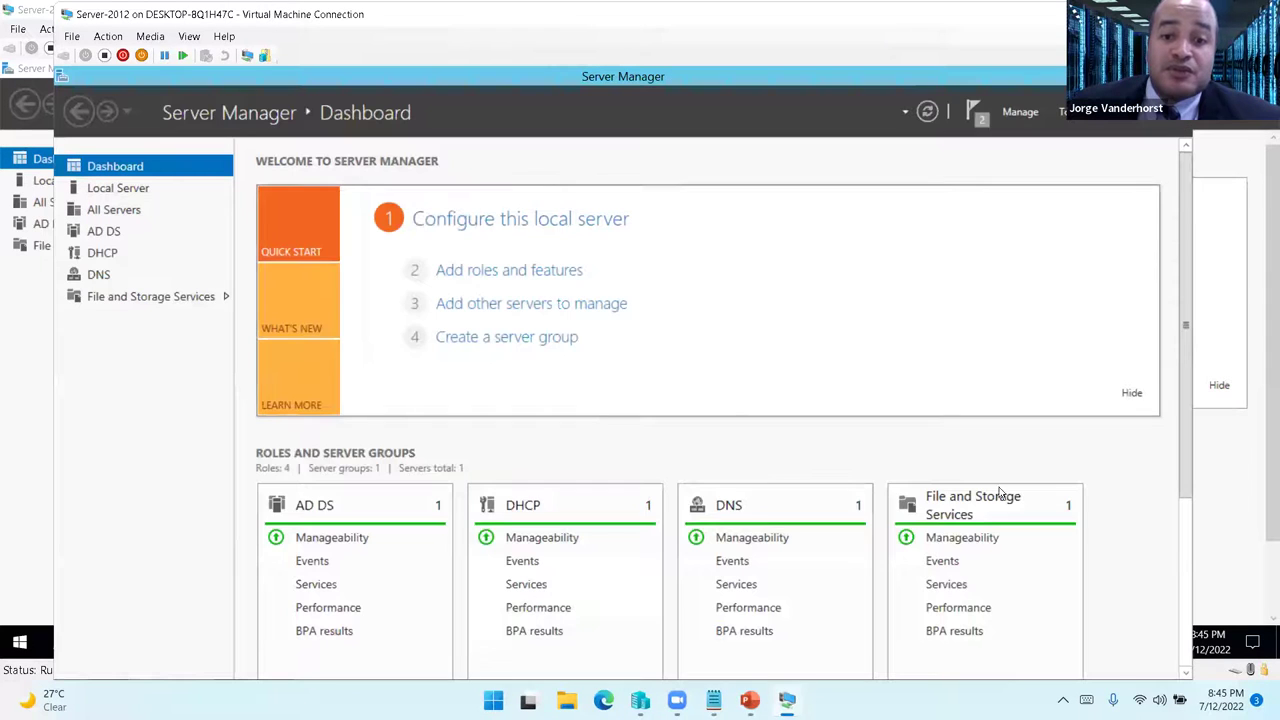
mouse_move(787, 700)
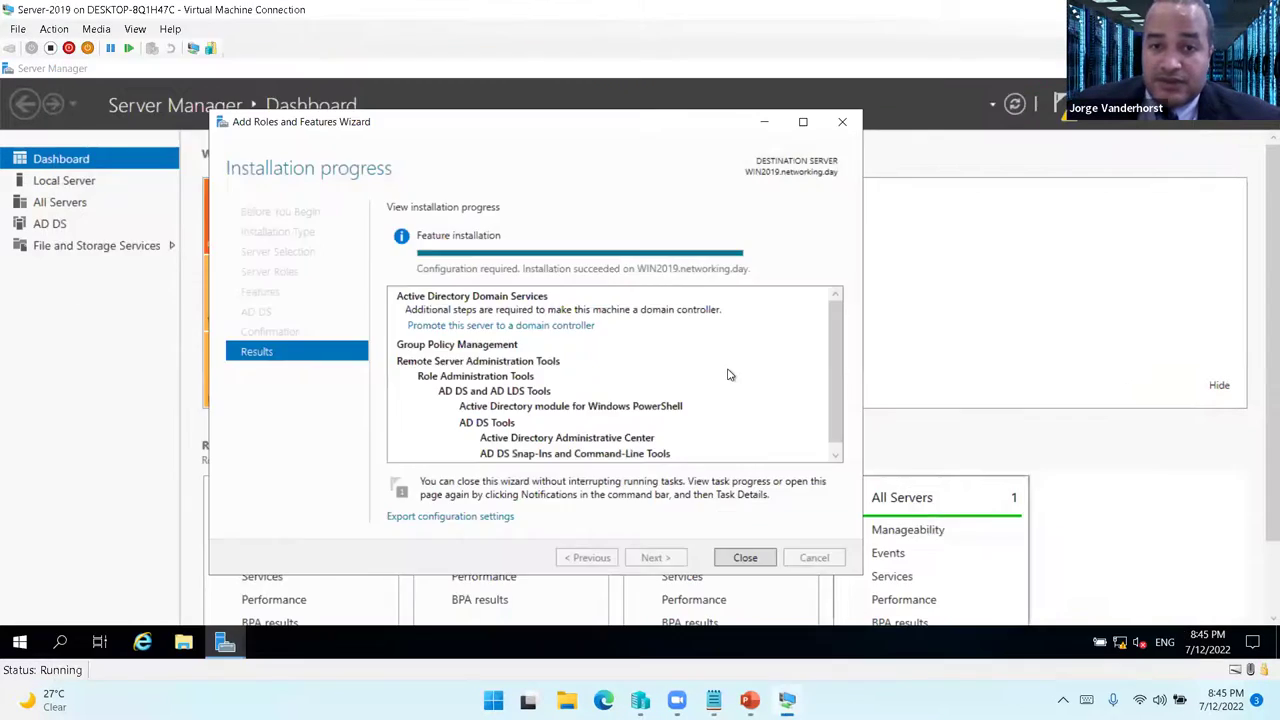
click(975, 620)
click(746, 560)
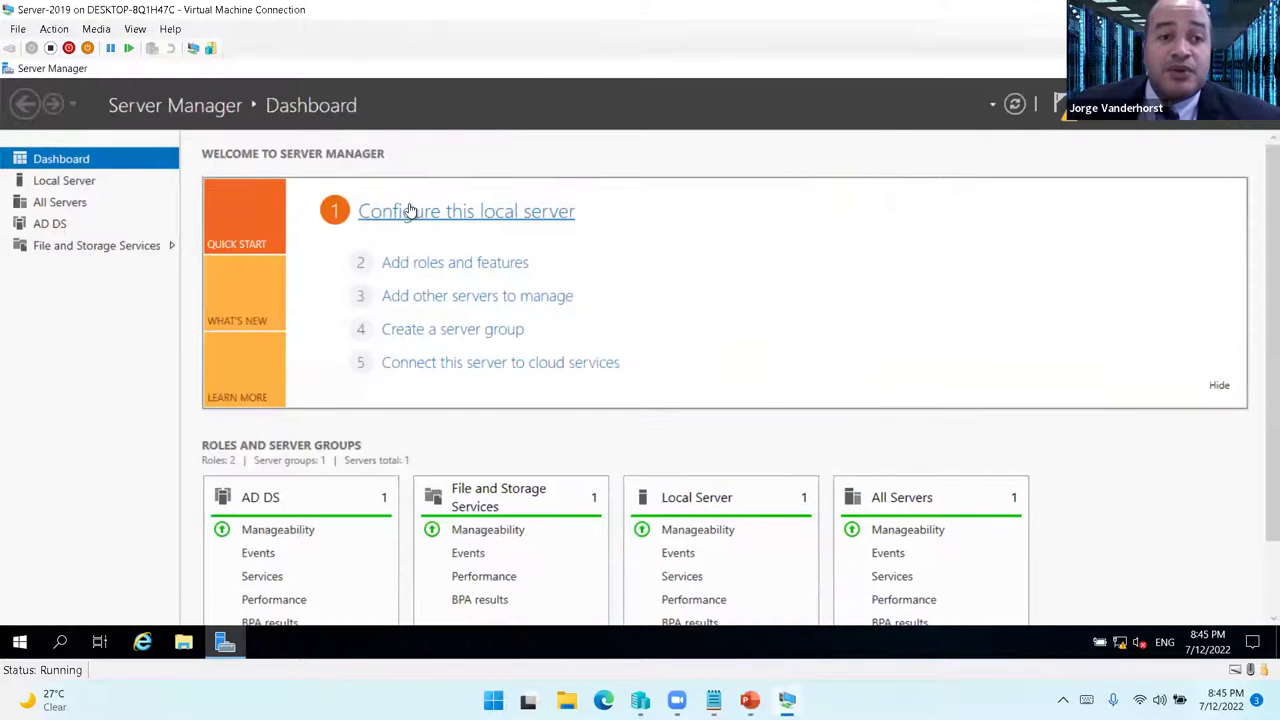
- Promote WIN2019 to a domain controller in the existing networking.day domain
click(1064, 108)
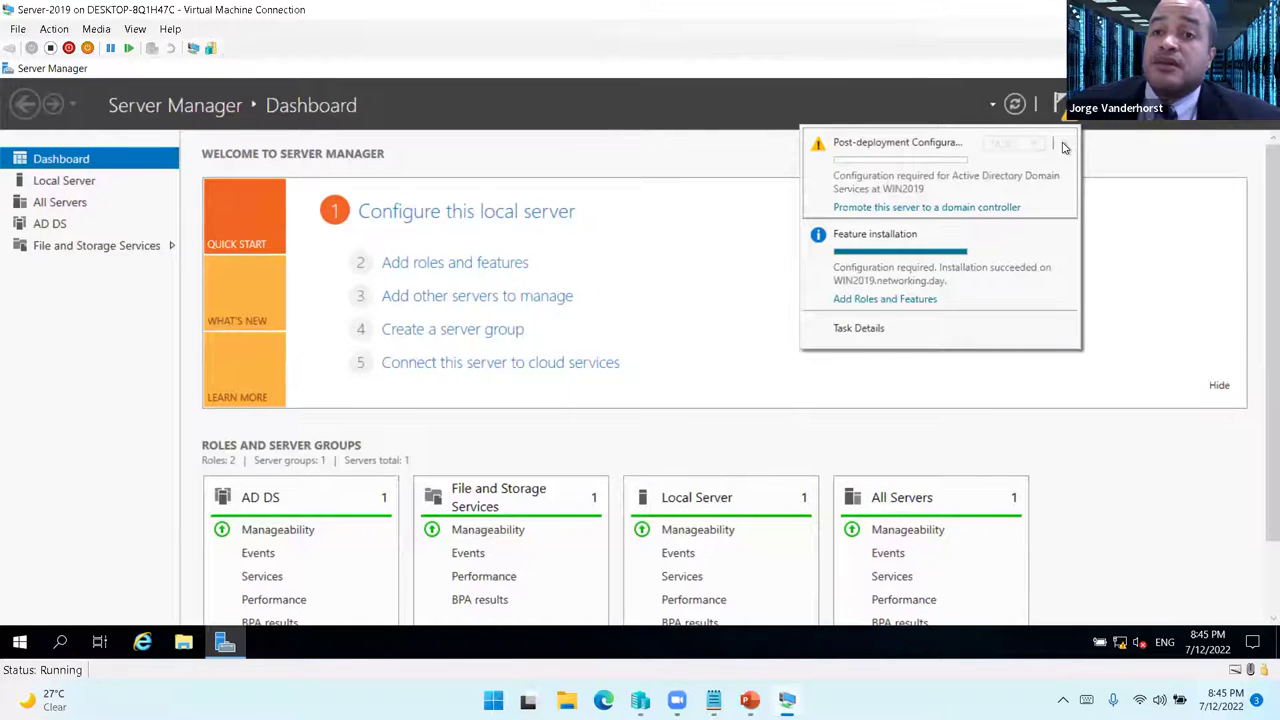
click(923, 208)
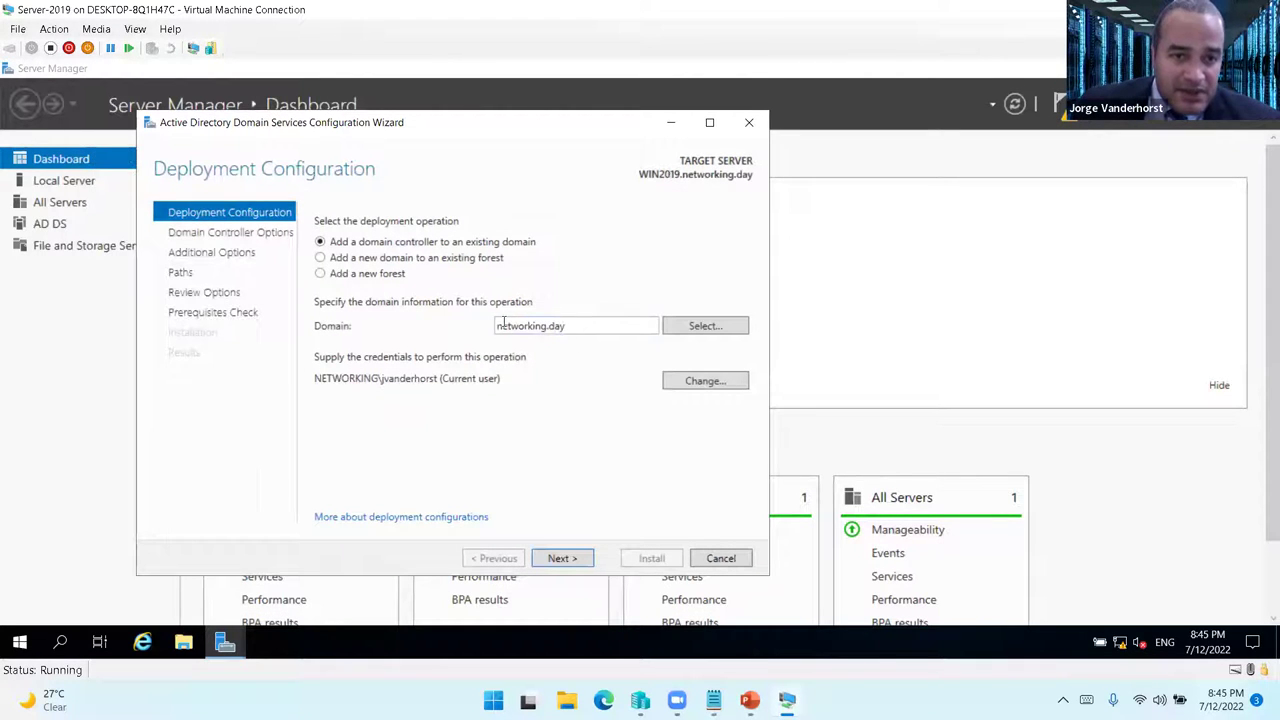
click(566, 559)
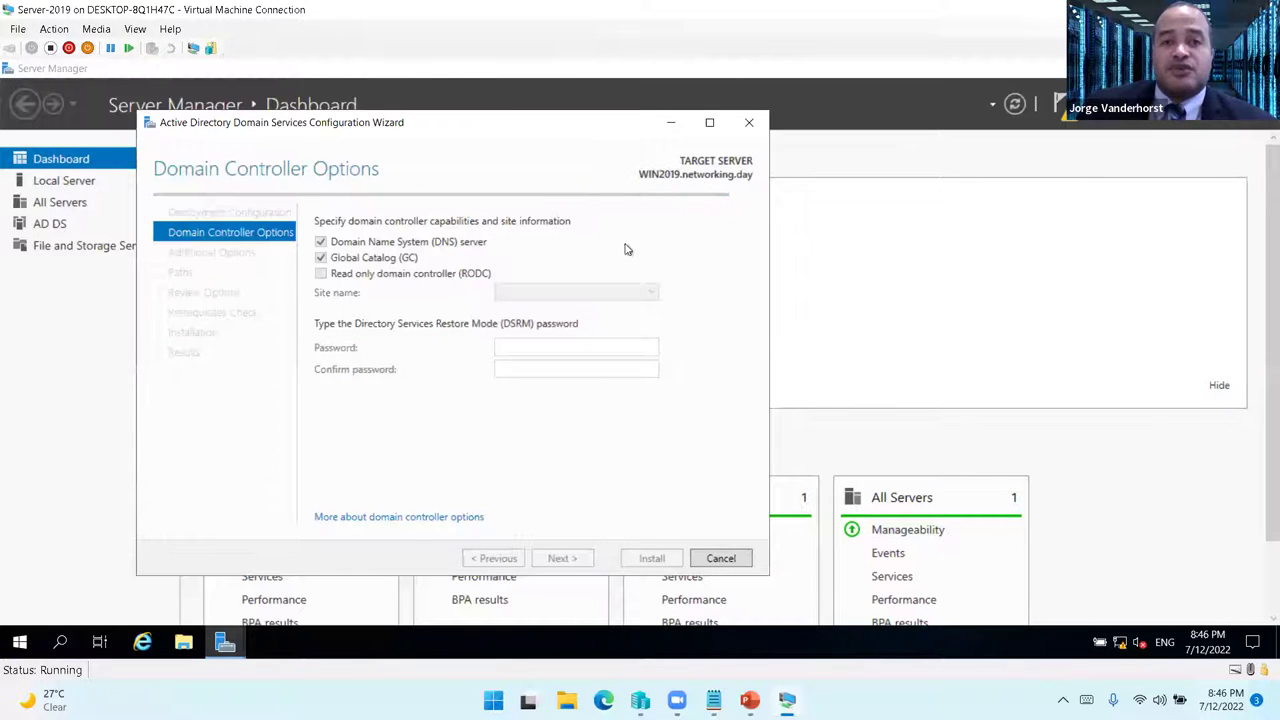
mouse_move(484, 127)
mouse_down()
mouse_move(558, 126)
mouse_move(505, 122)
mouse_up()
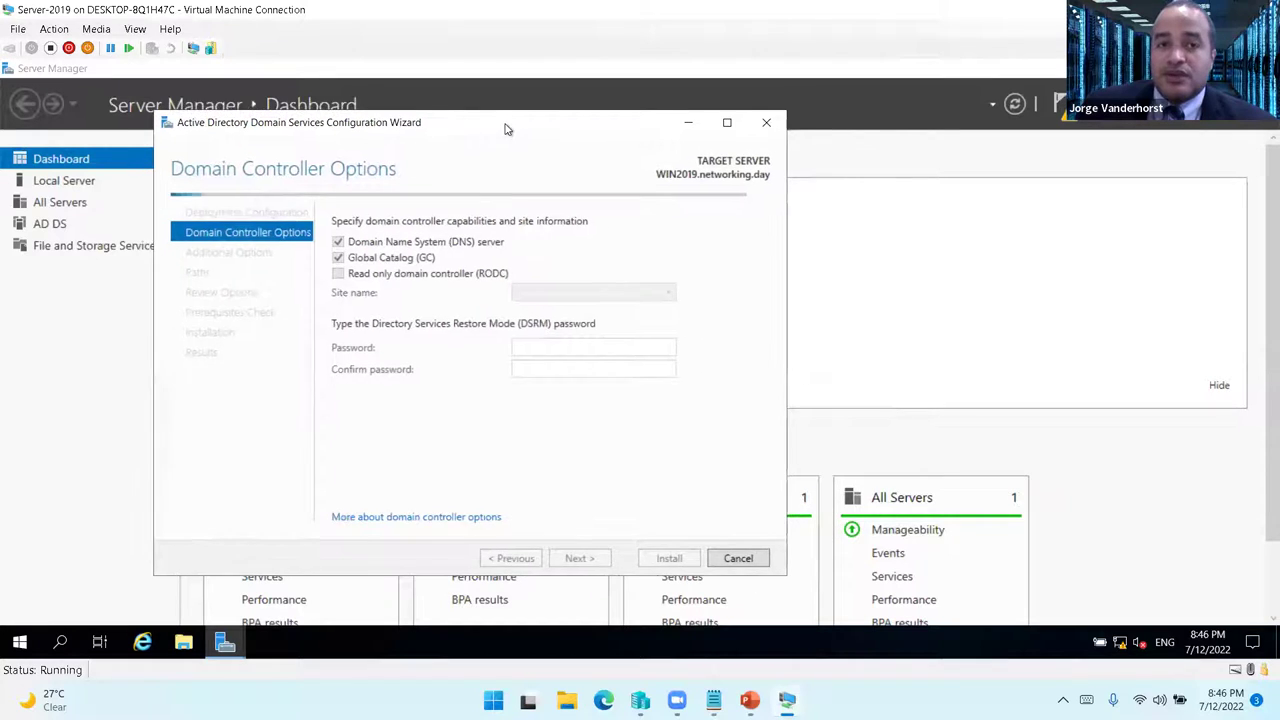
- Enter and confirm the DSRM password, keep DNS and Global Catalog, and advance to Additional Options
click(580, 334)
text(Pass)
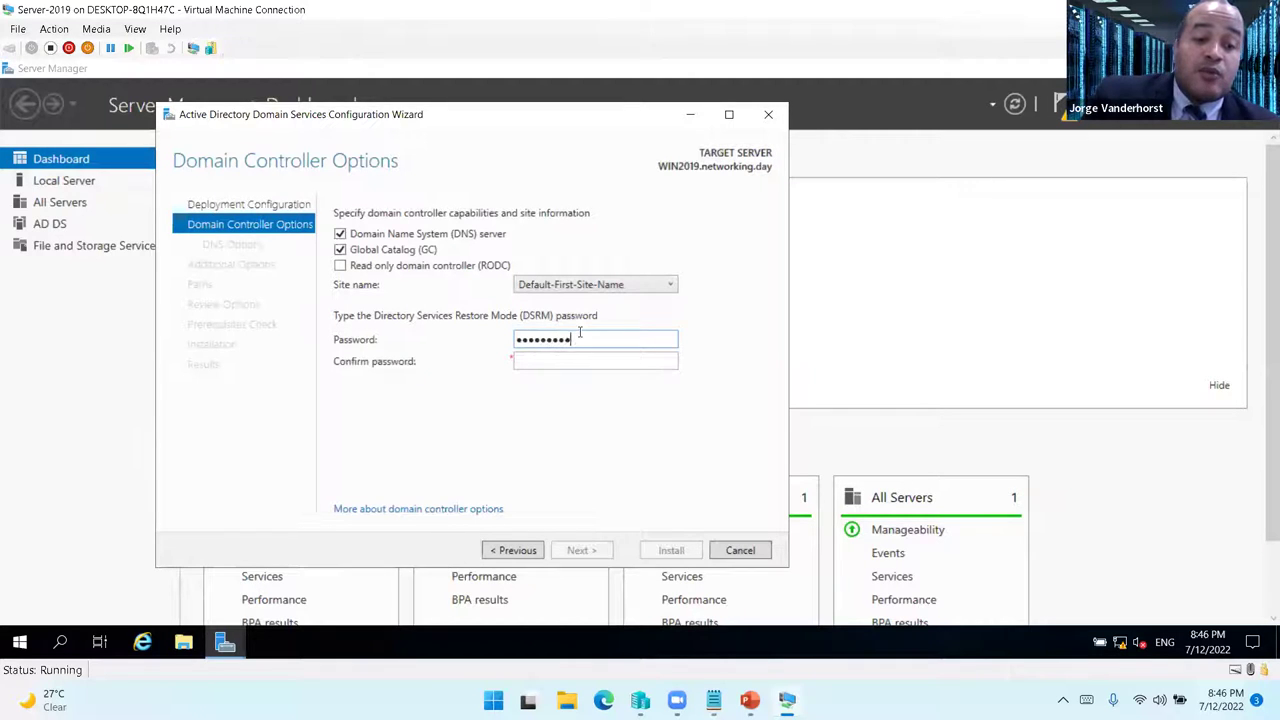
key(Tab)
text(Passwo)
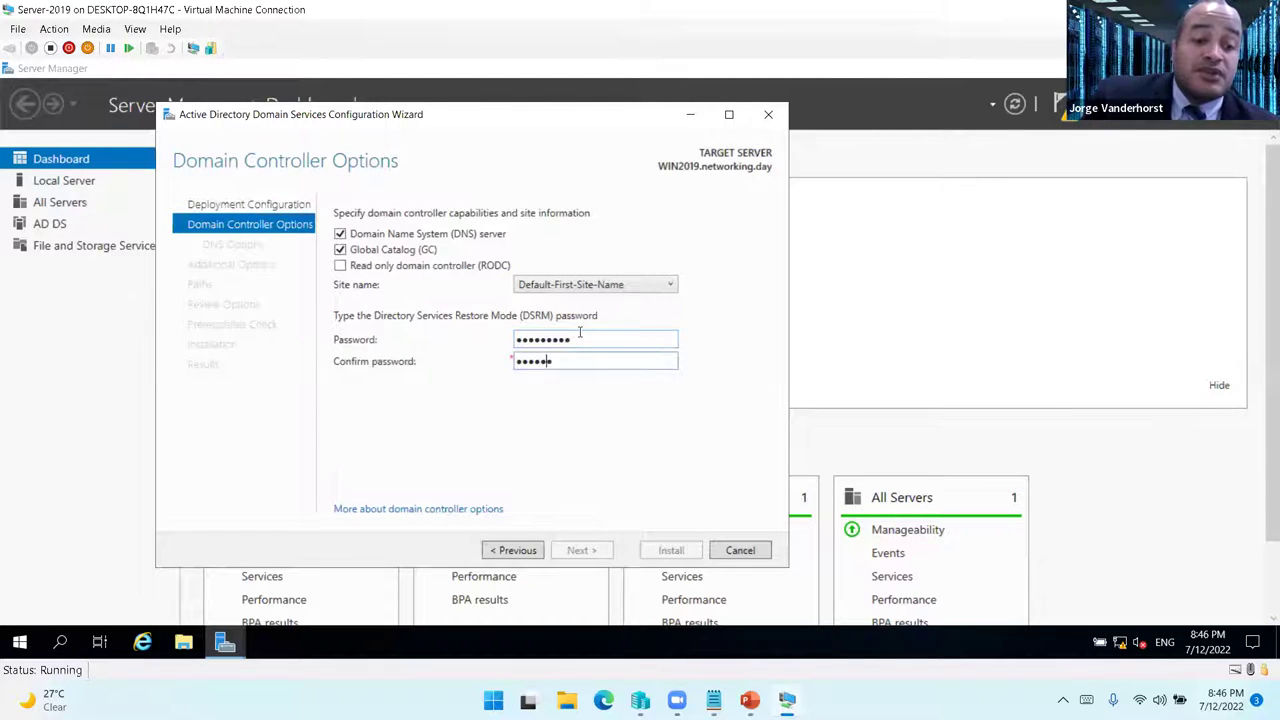
text(rd1)
click(590, 551)
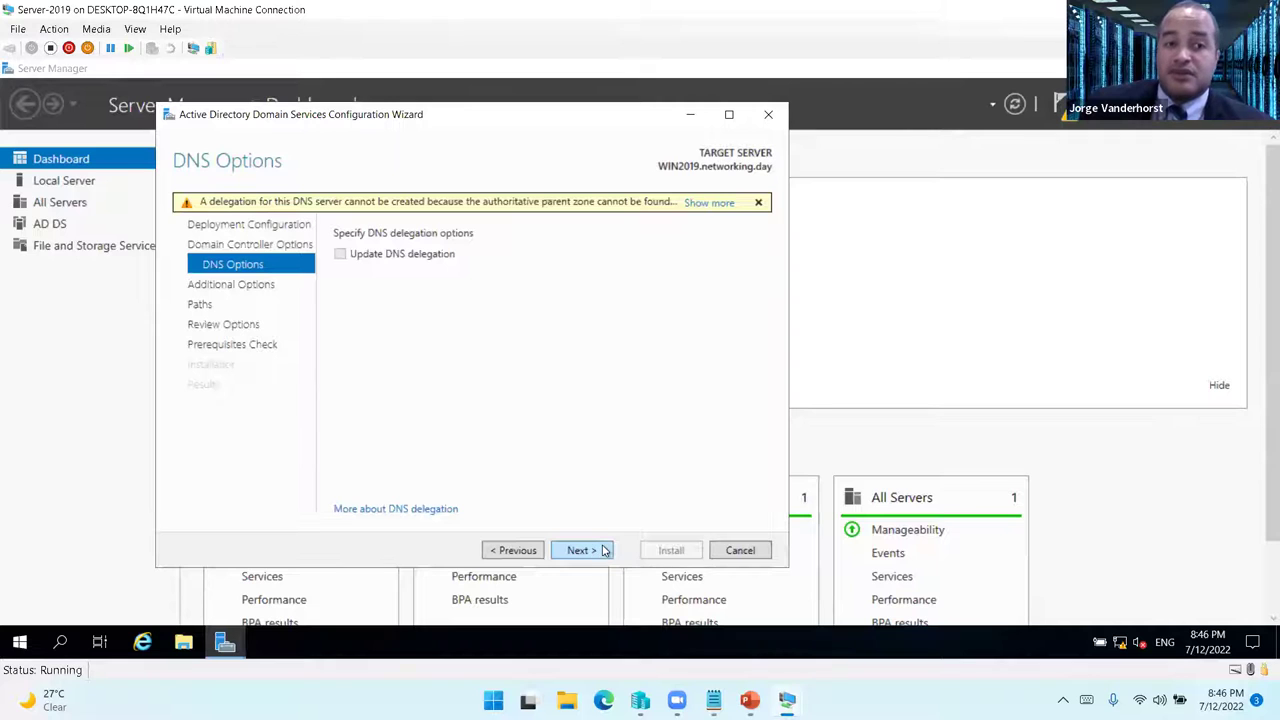
click(516, 551)
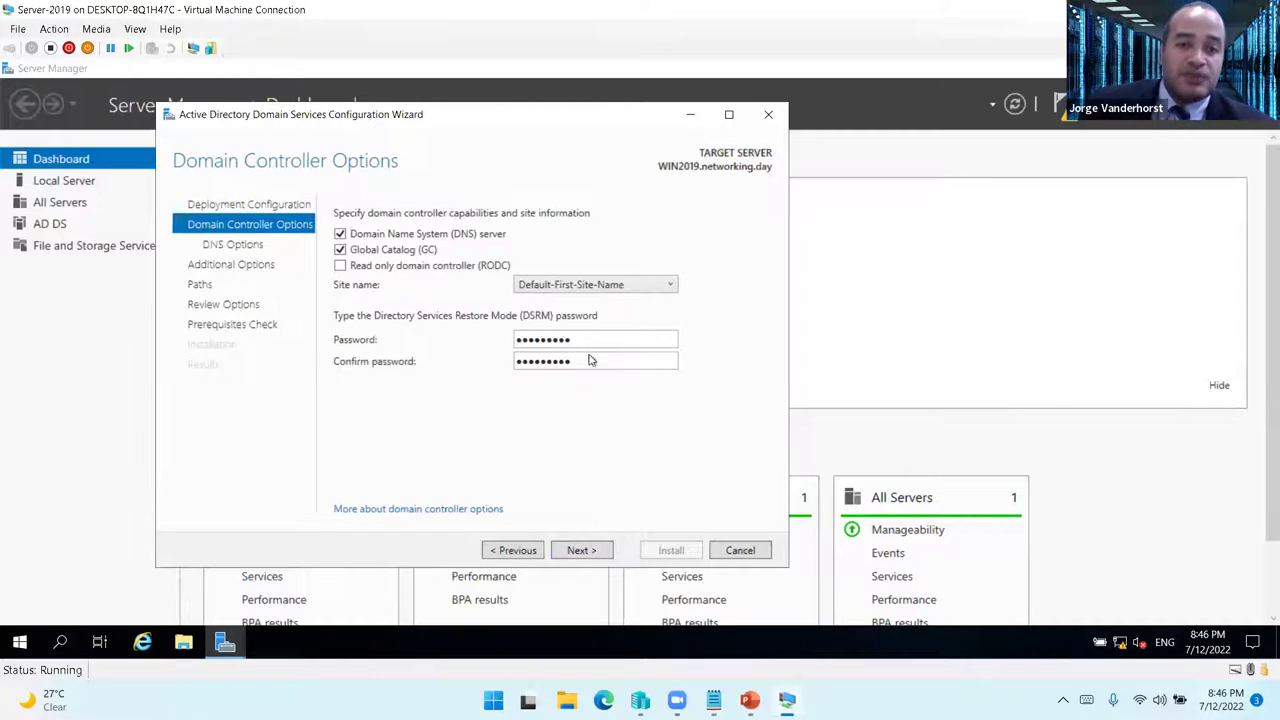
click(578, 551)
click(580, 551)
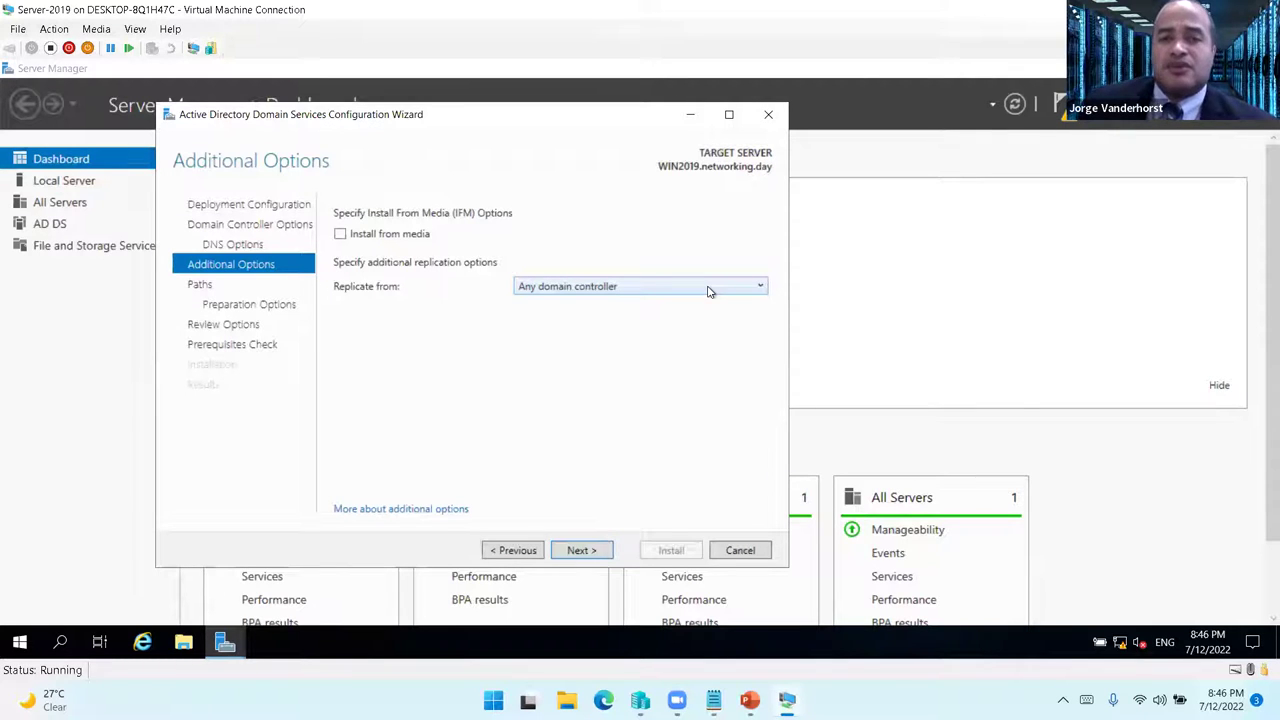
- Keep replication from any domain controller, accept default AD DS paths, and run the prerequisites check
click(708, 291)
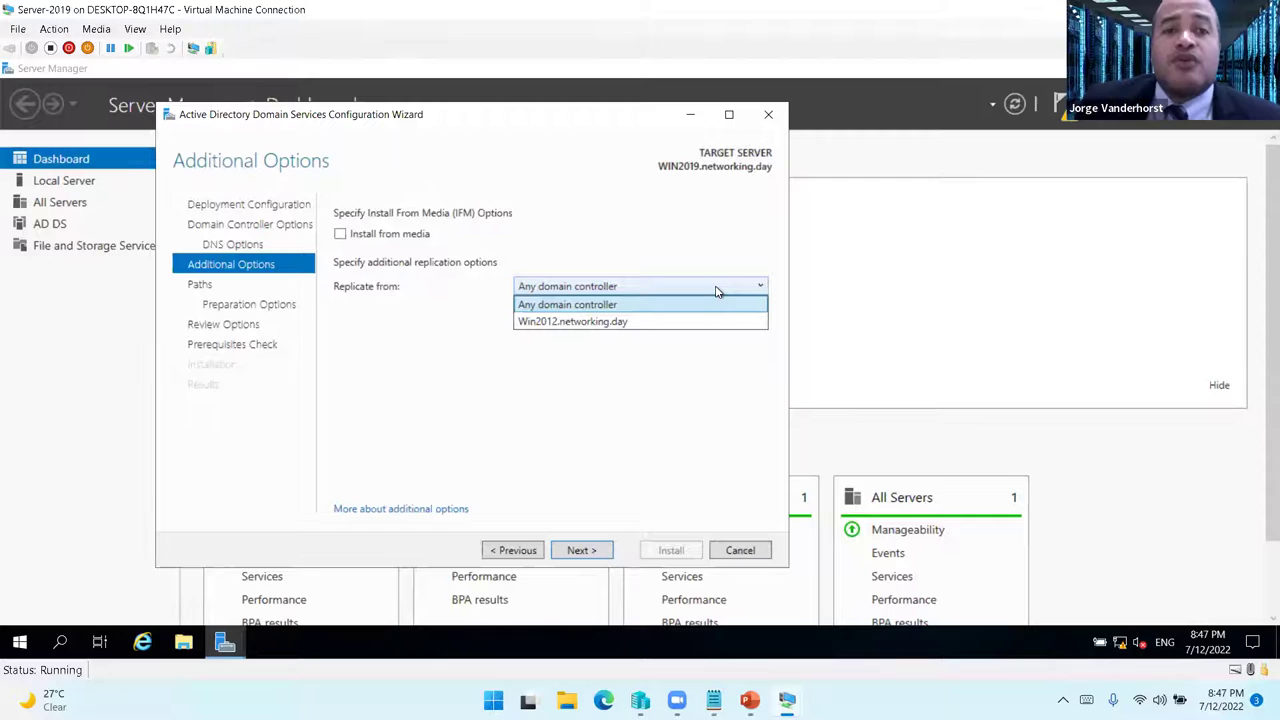
click(716, 289)
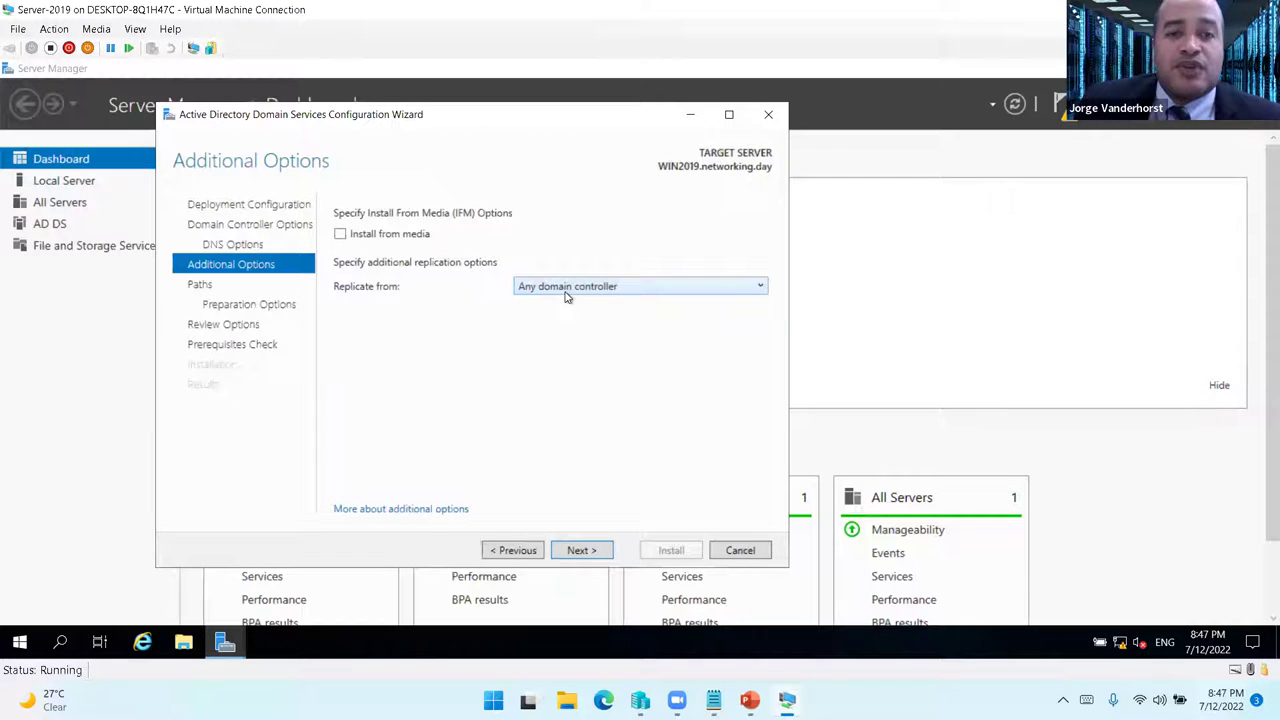
click(584, 551)
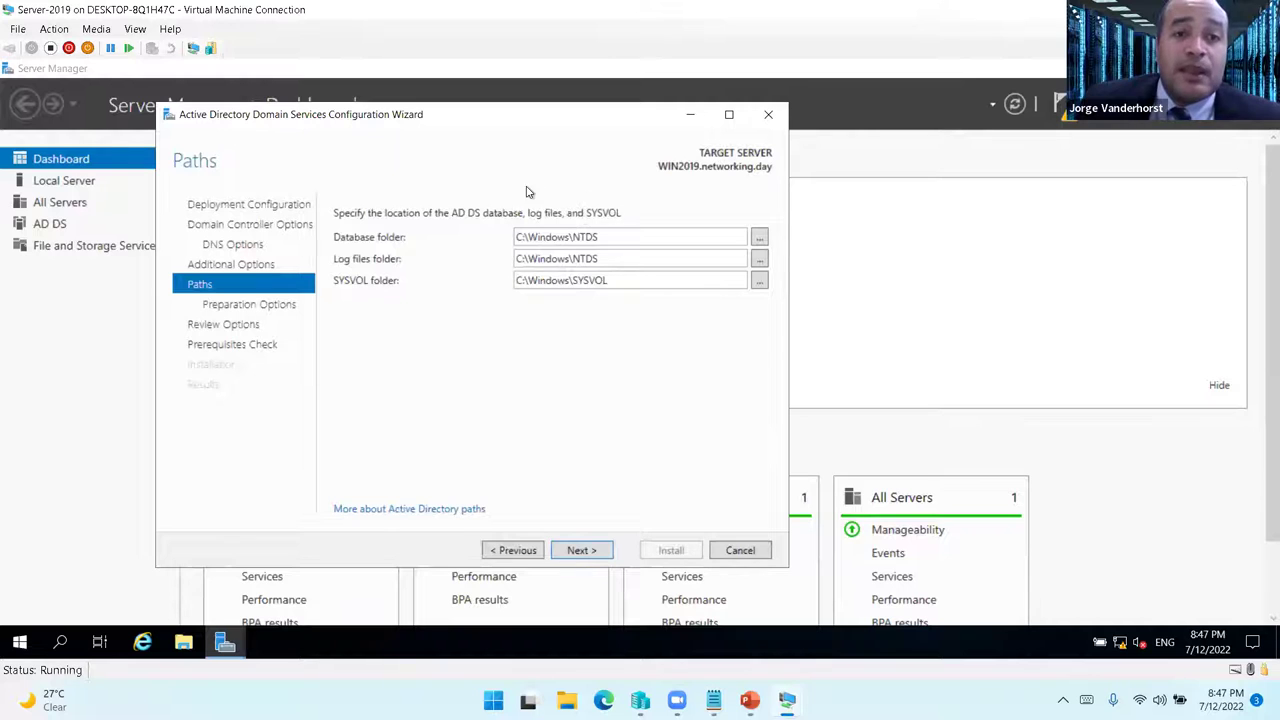
click(597, 560)
click(589, 552)
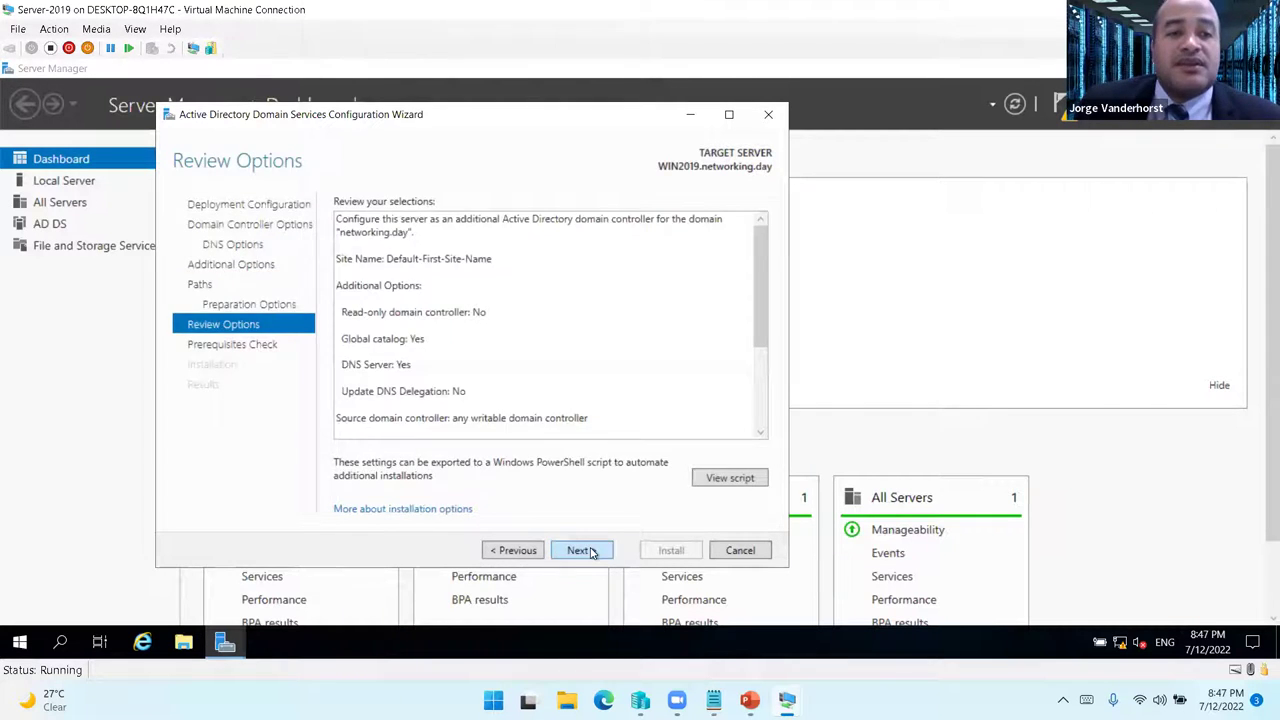
click(590, 551)
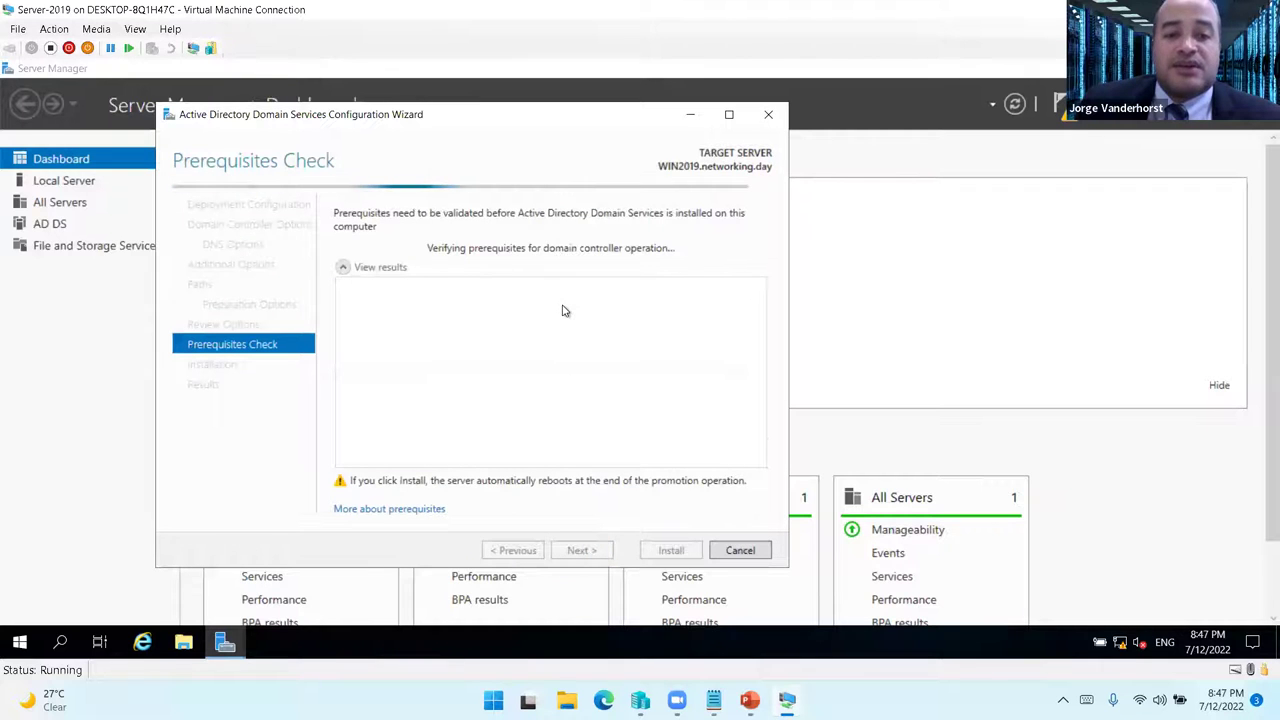
- Minimize the PC-XP window and start installing WIN2019 as a domain controller
mouse_move(787, 700)
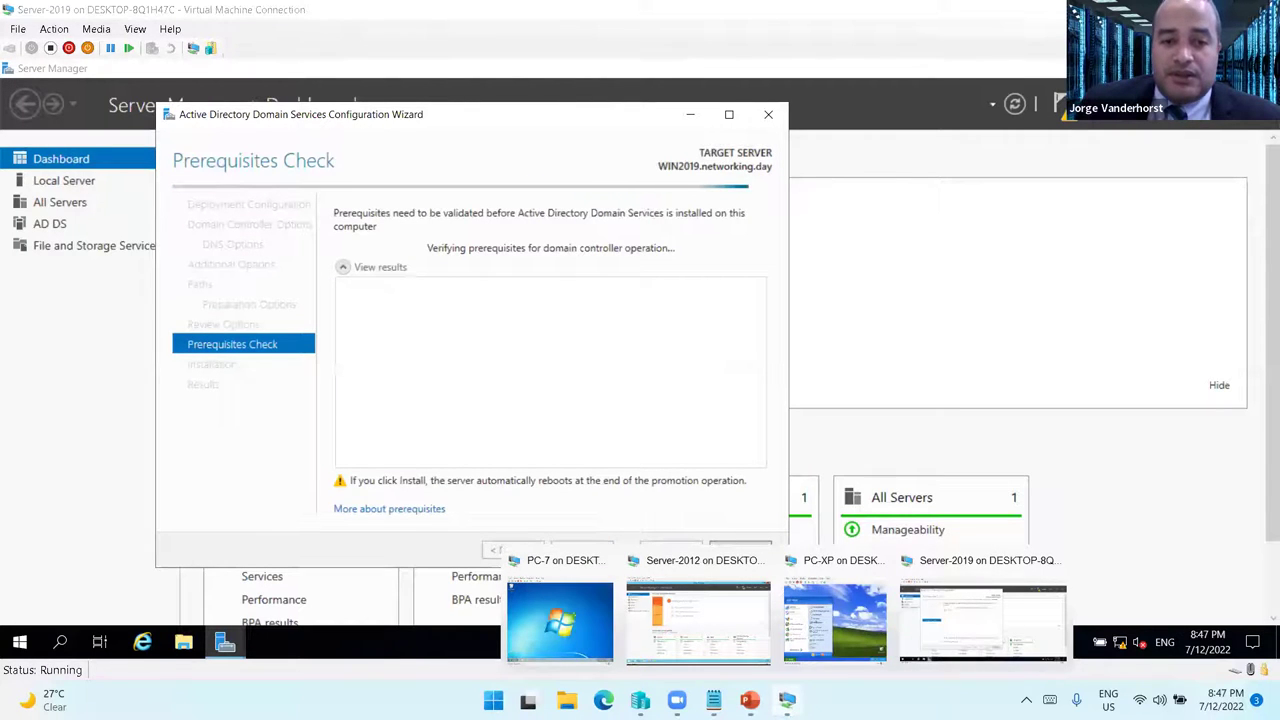
click(835, 620)
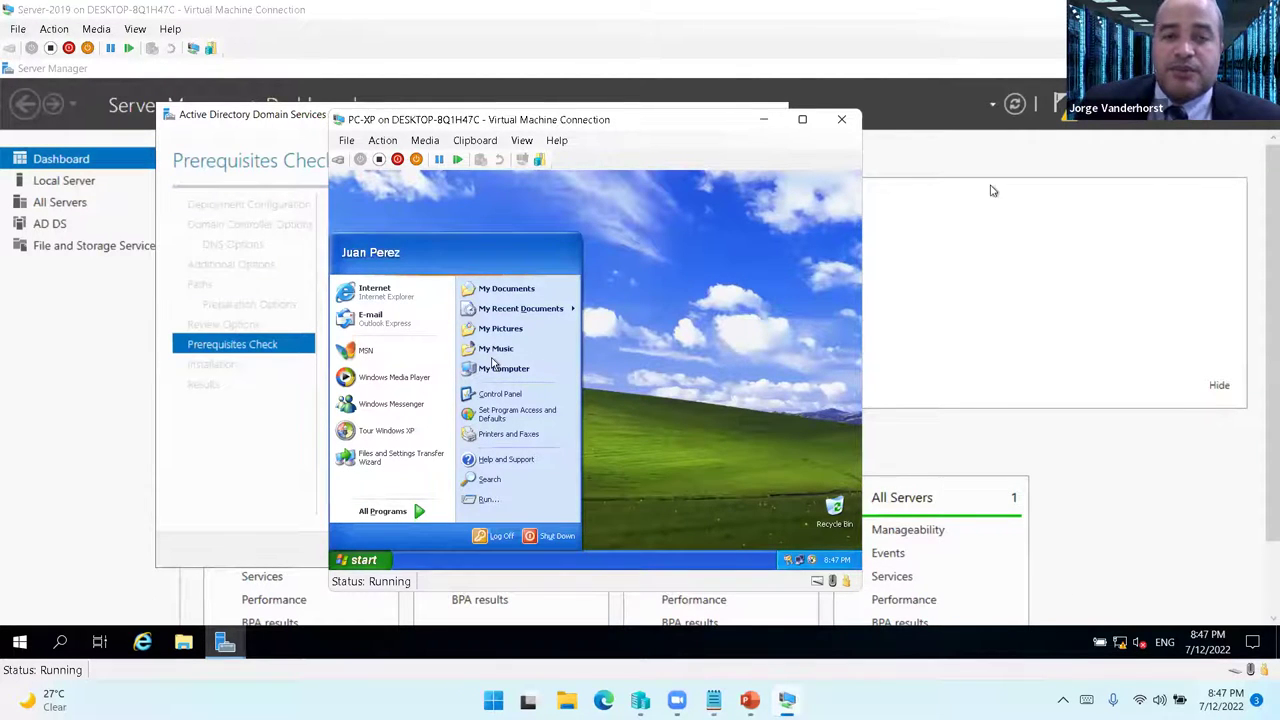
click(767, 121)
mouse_move(787, 700)
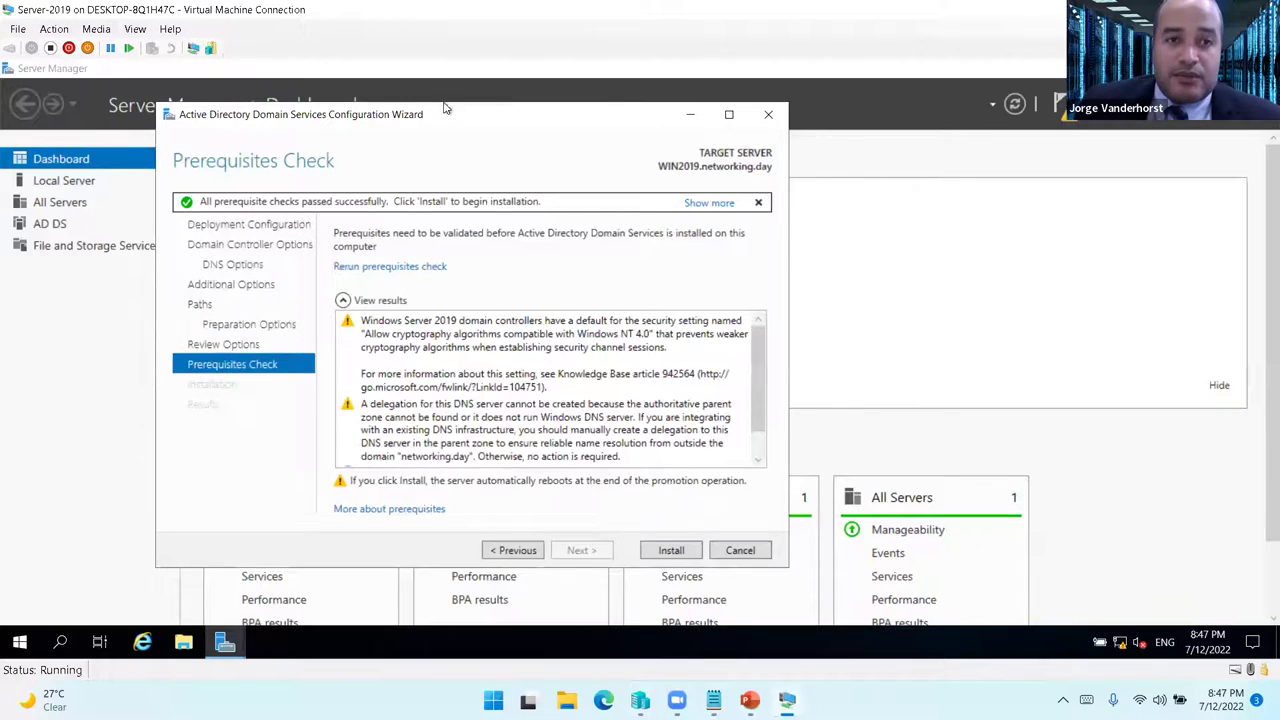
drag(445, 107, 491, 95)
click(717, 538)
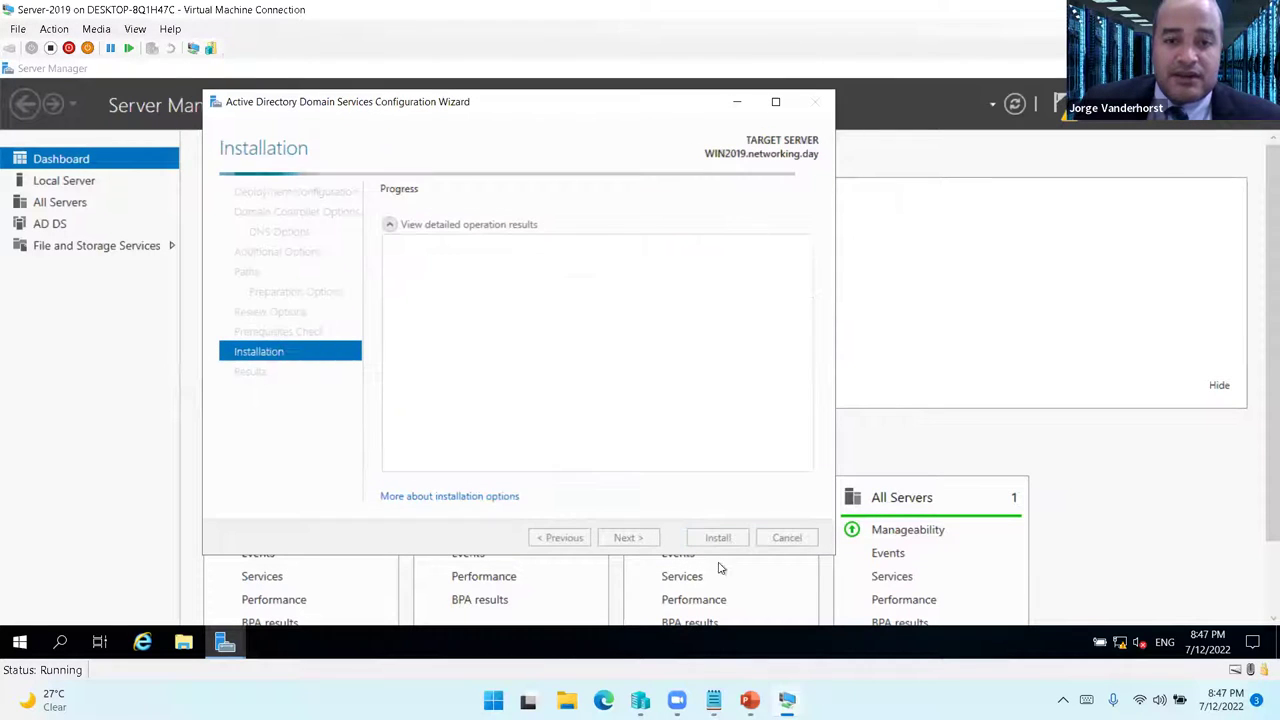
- On Server-2012, open Active Directory Users and Computers and inspect the PC-XP and PC01 computer properties
mouse_move(787, 700)
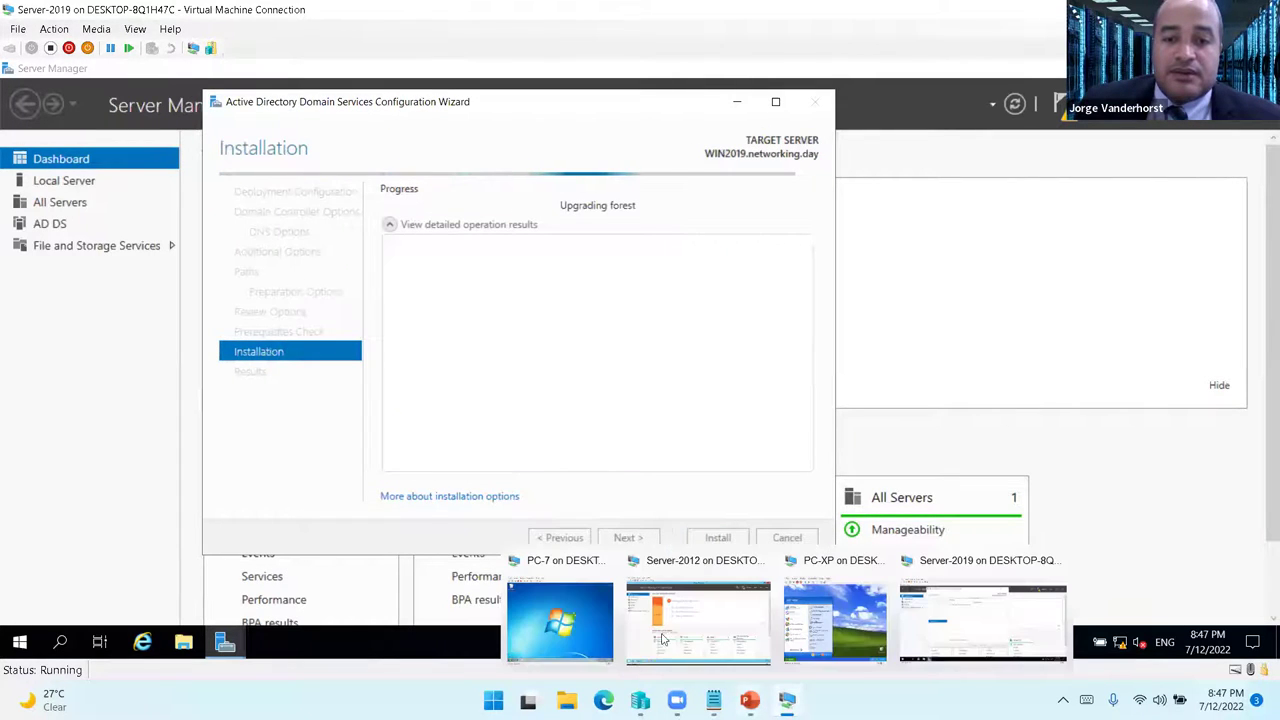
click(697, 620)
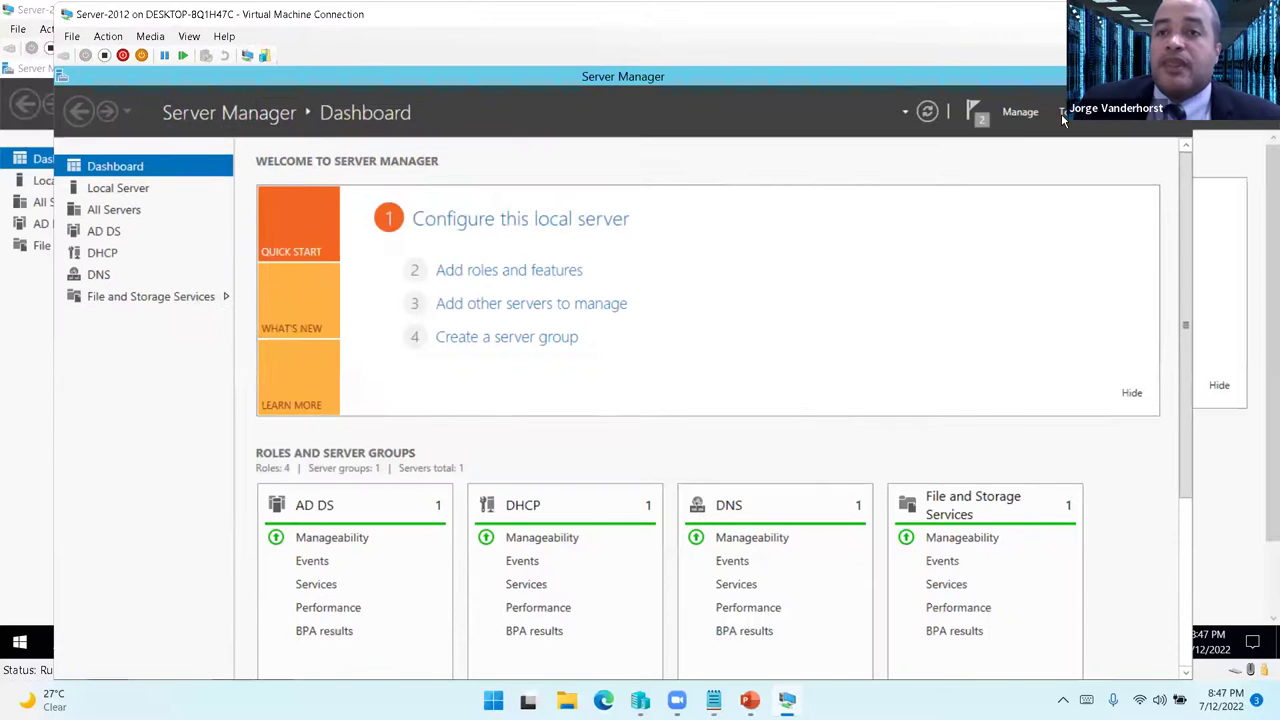
click(1064, 116)
click(1007, 208)
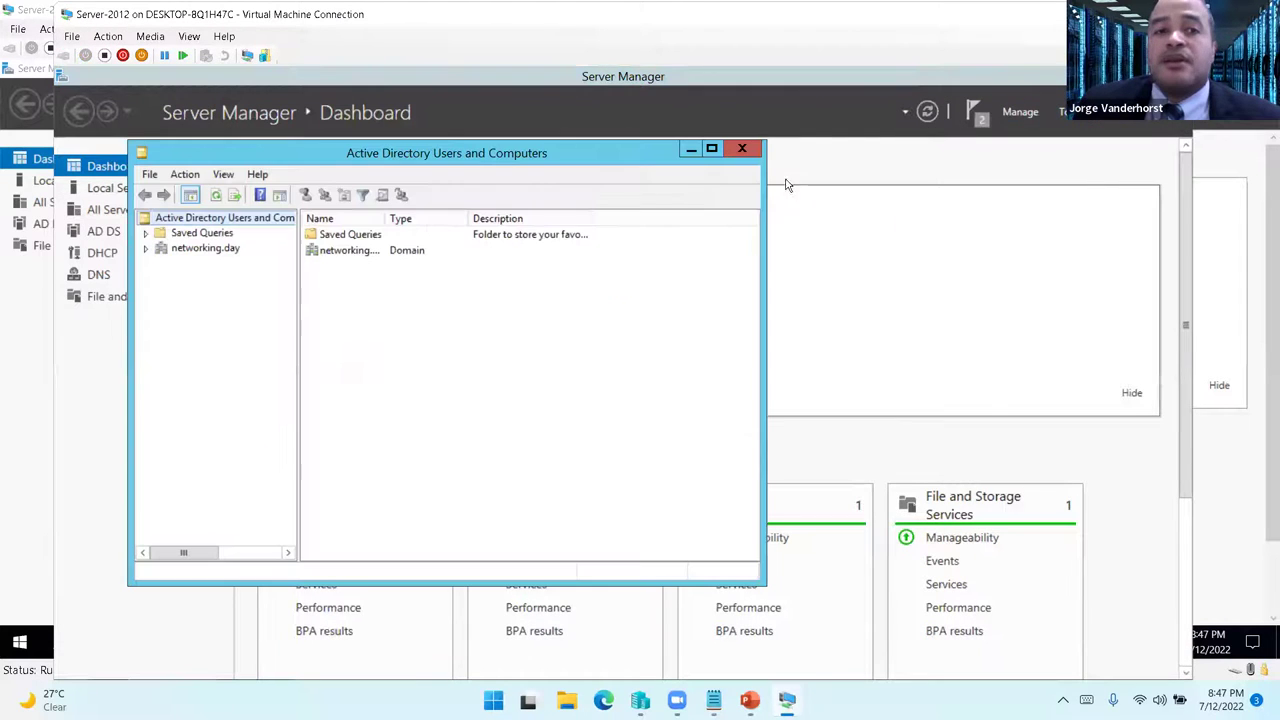
double_click(348, 251)
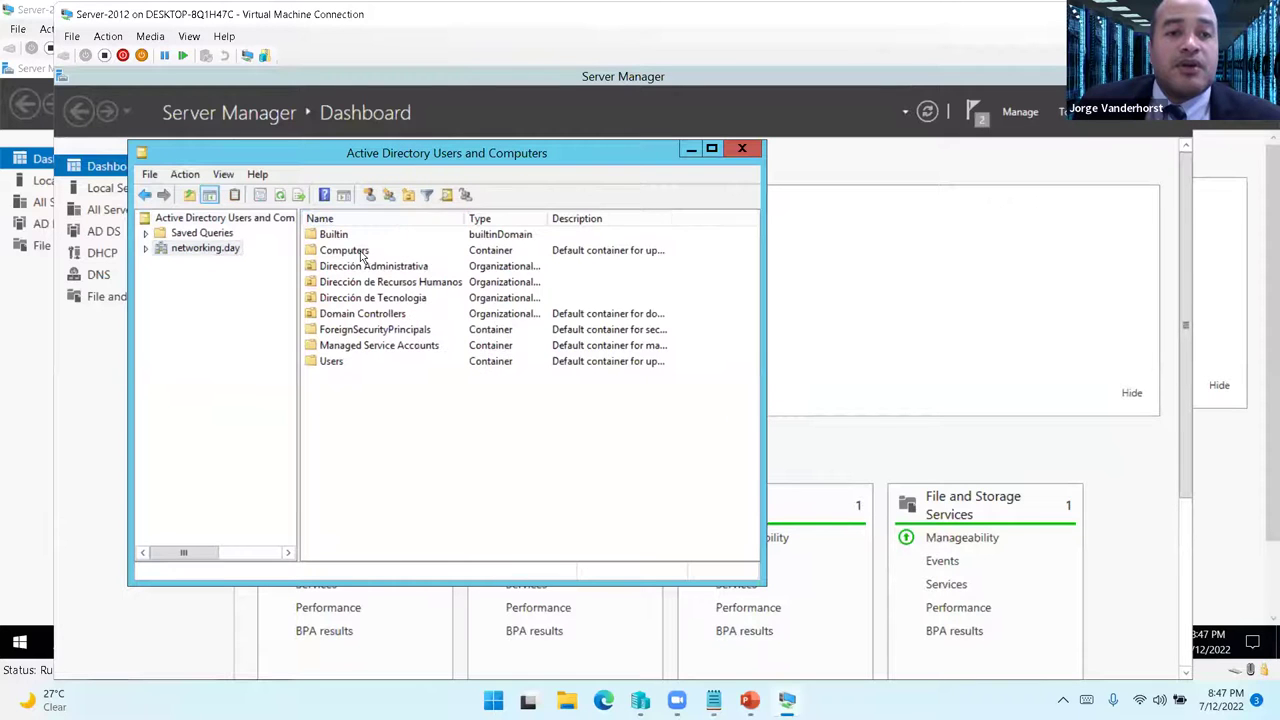
double_click(358, 251)
double_click(343, 251)
click(341, 190)
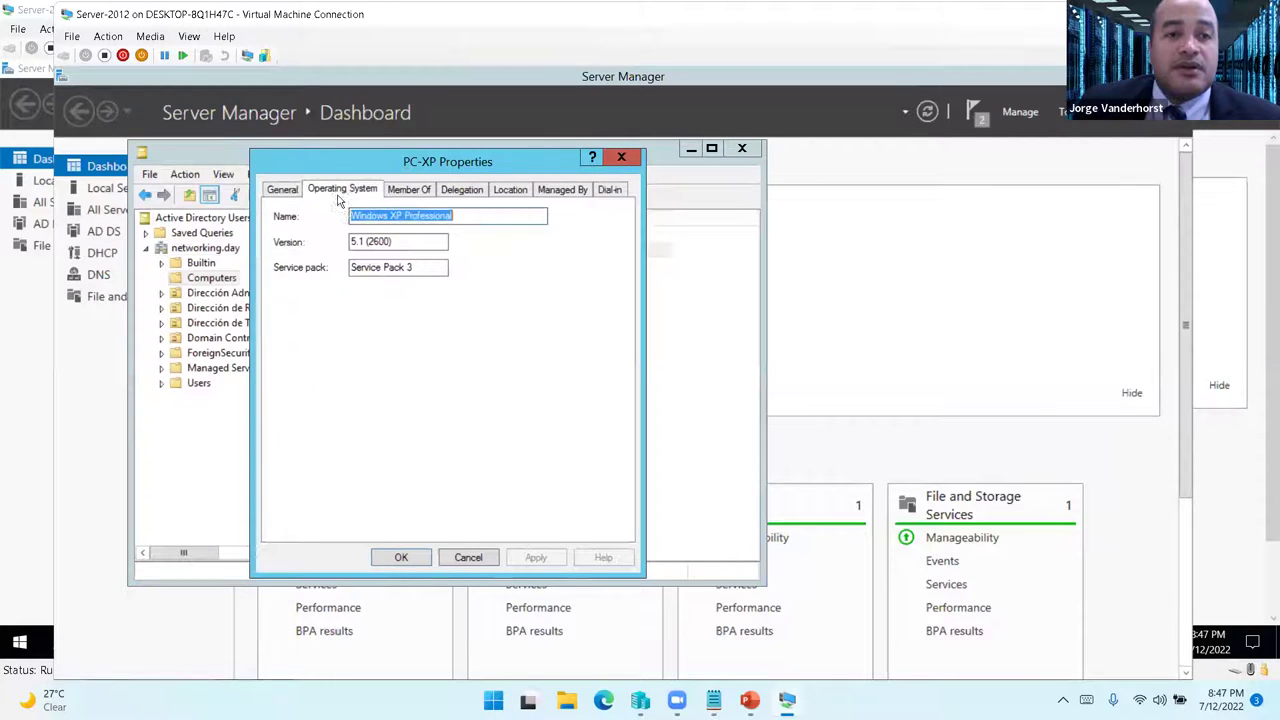
click(486, 560)
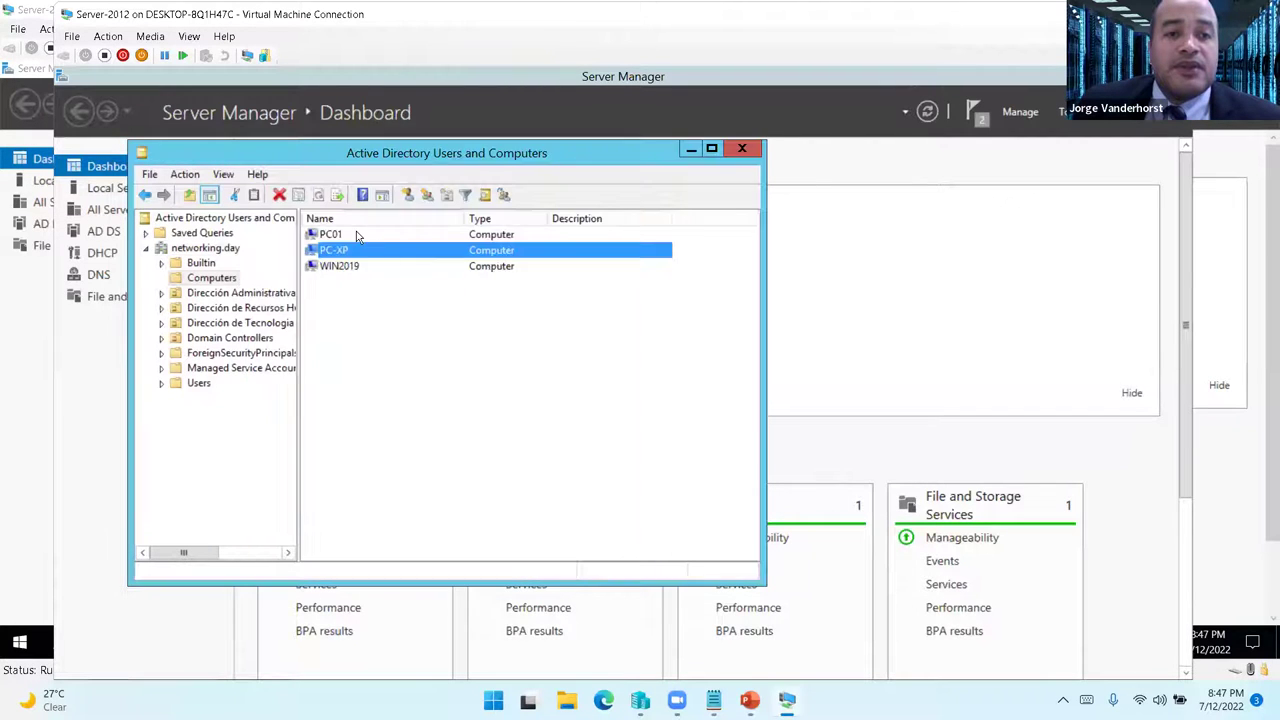
double_click(332, 234)
click(468, 557)
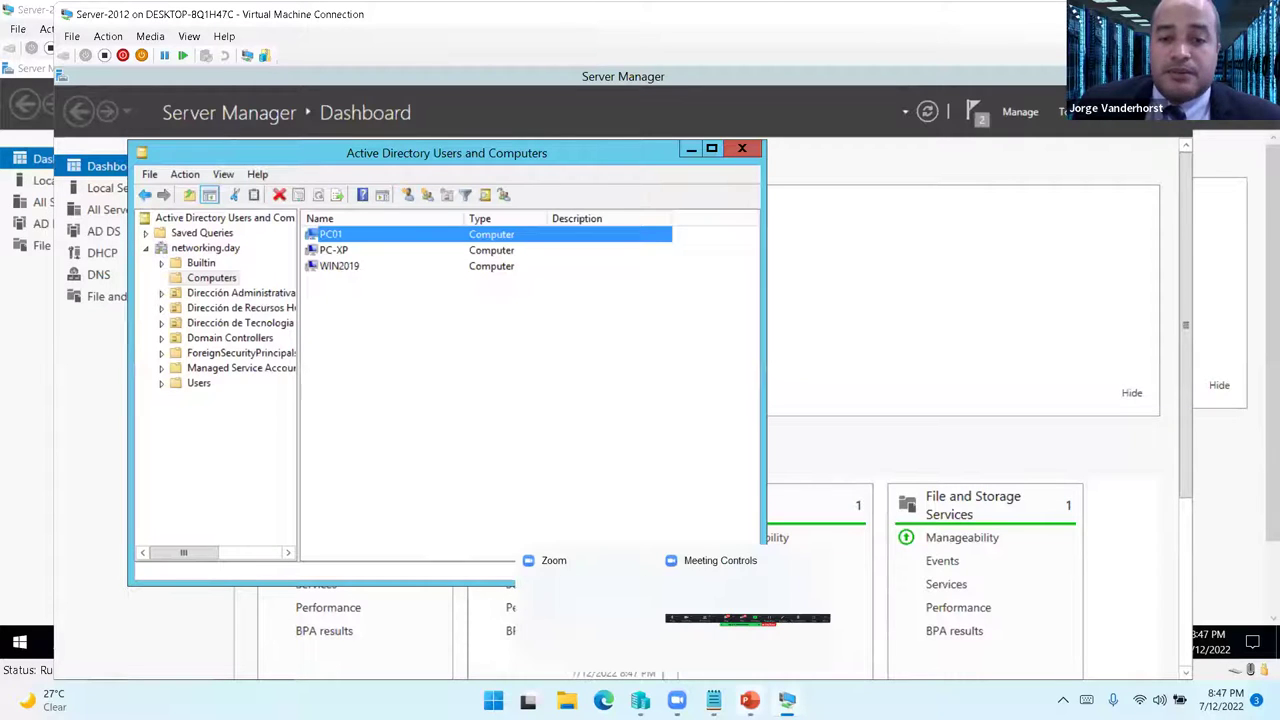
- Hide the PC-XP window, browse the department OUs, and recheck the PC01 and PC-XP properties
mouse_move(787, 700)
click(834, 615)
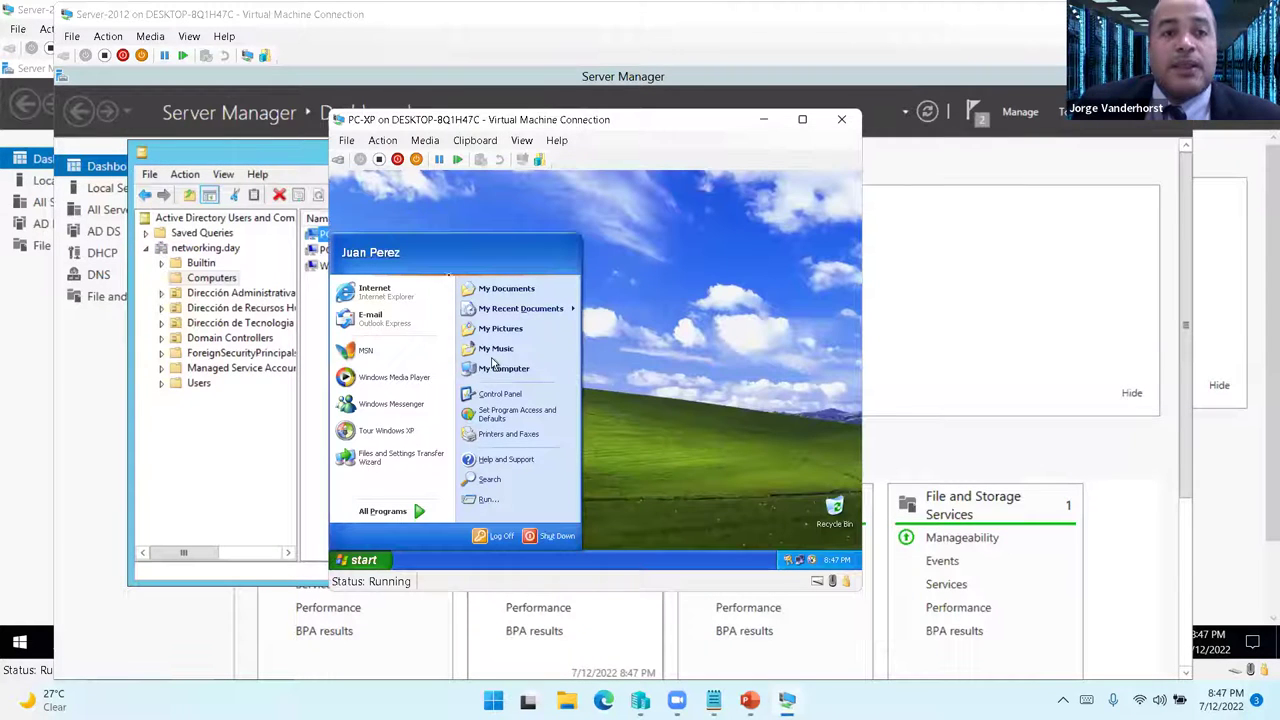
click(765, 120)
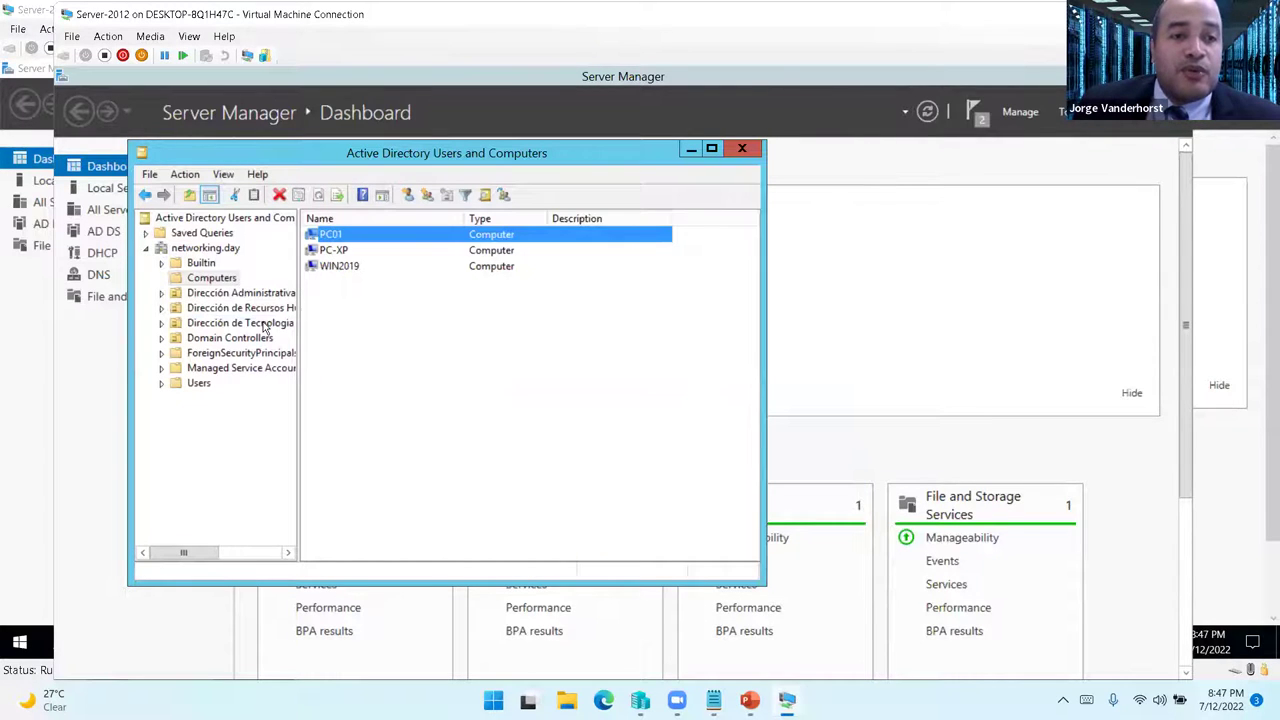
click(245, 323)
drag(420, 277, 431, 277)
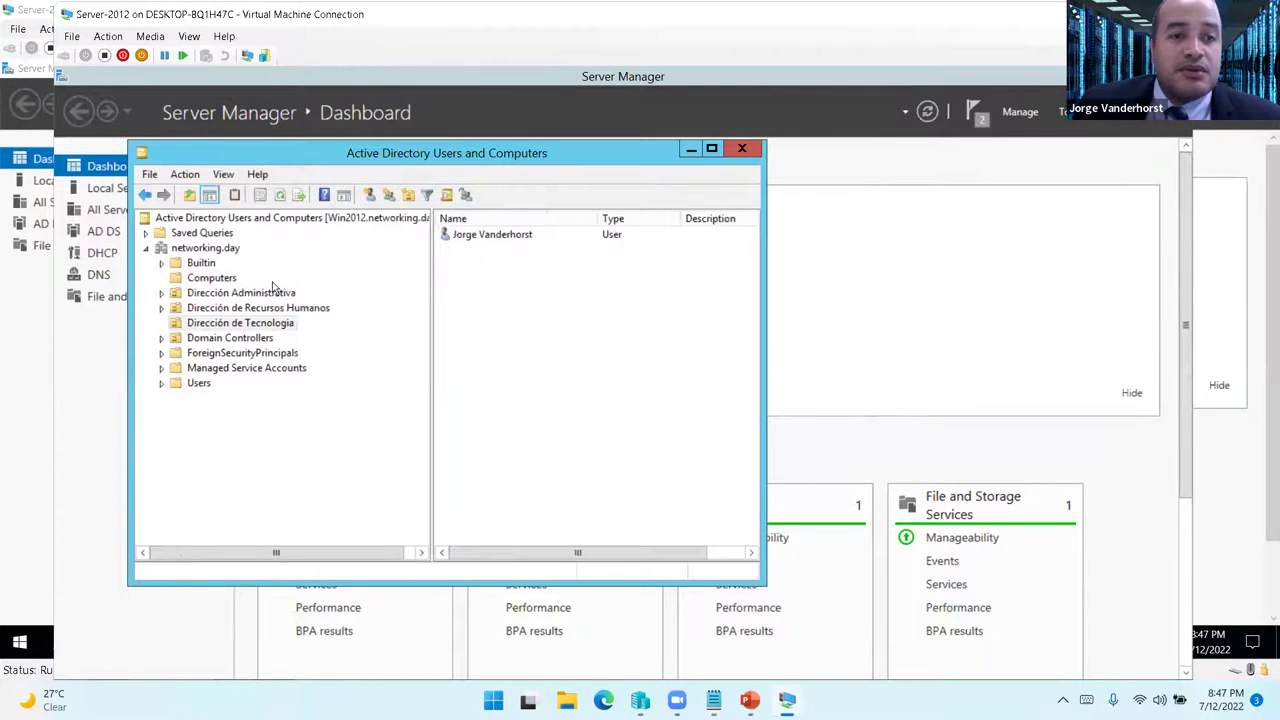
click(242, 293)
click(289, 309)
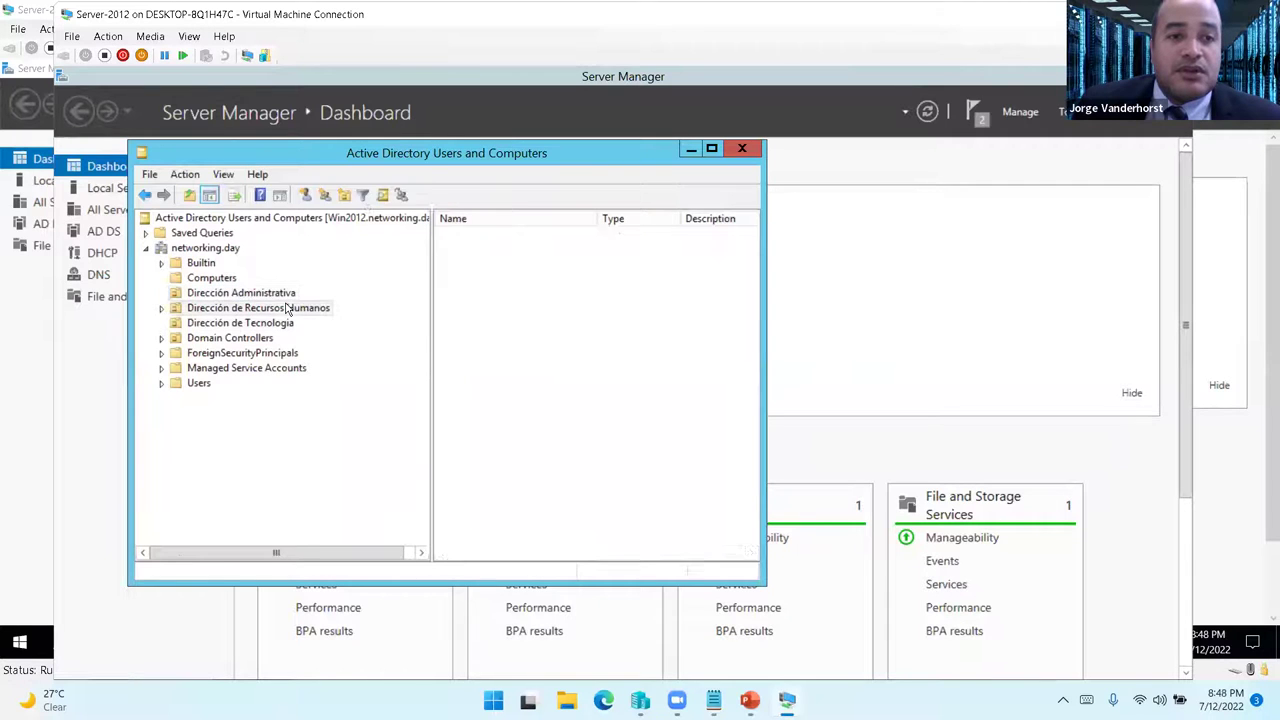
click(213, 280)
double_click(465, 250)
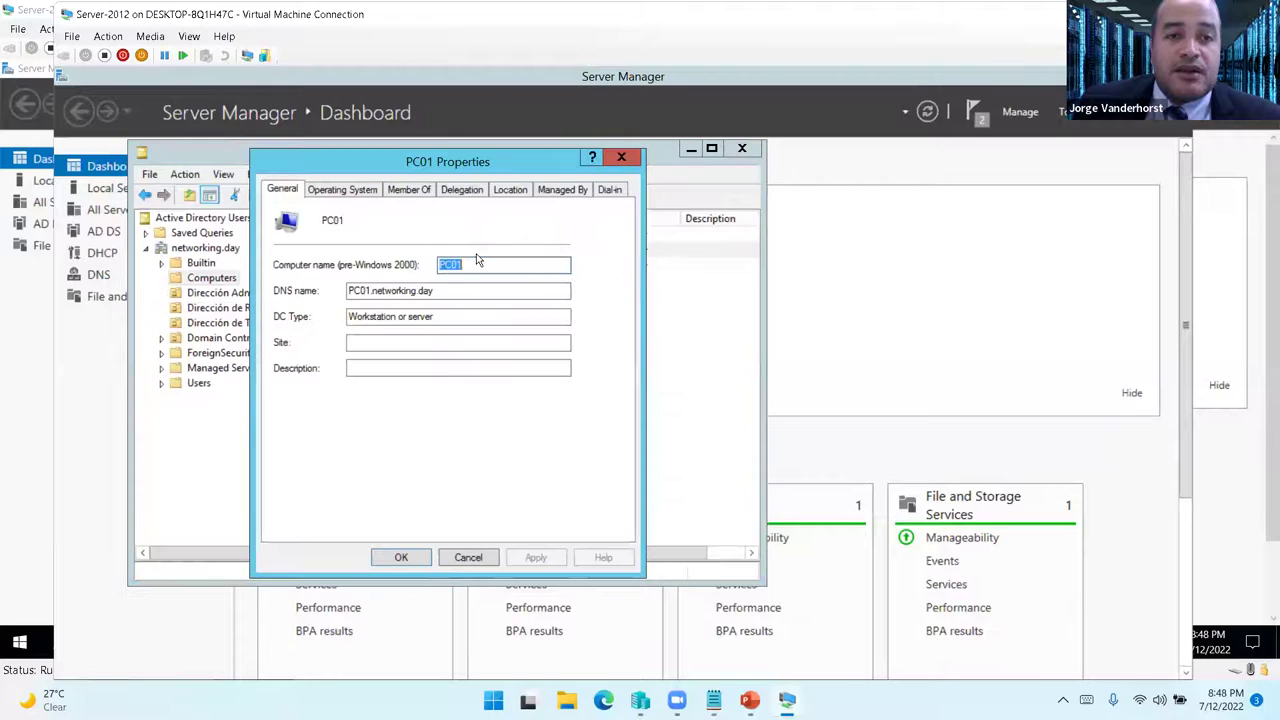
click(478, 558)
double_click(467, 234)
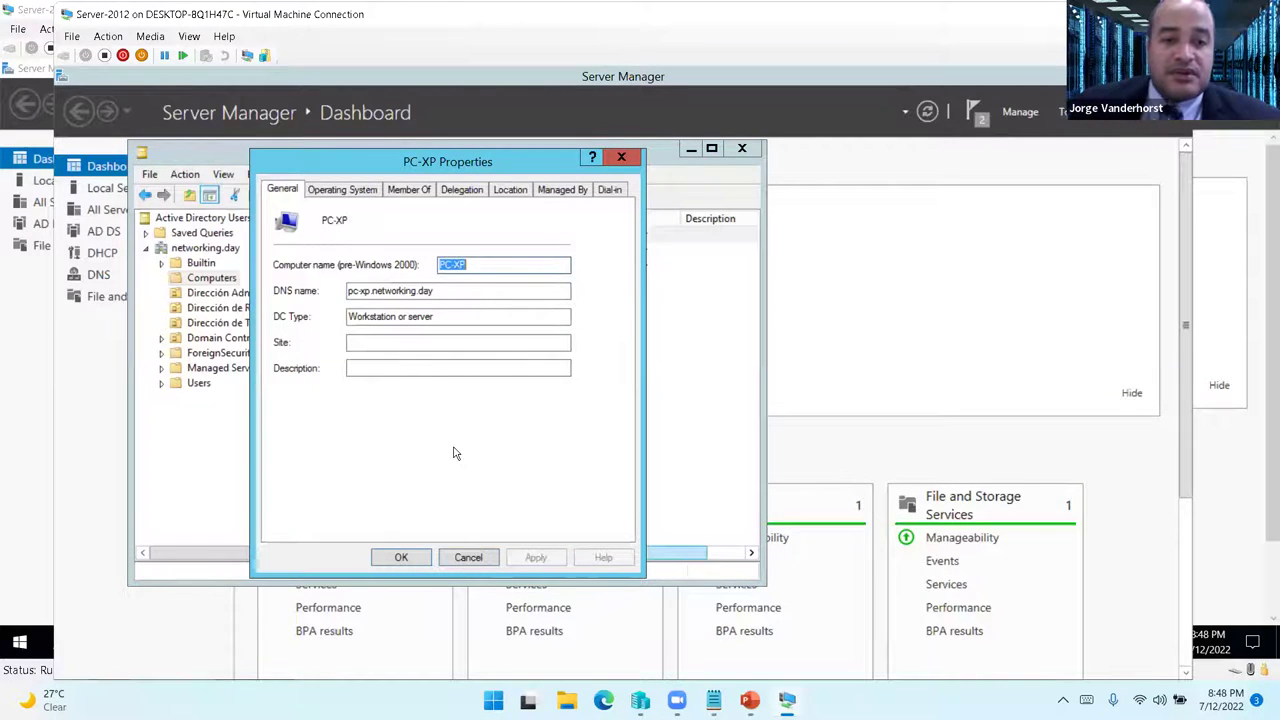
click(469, 557)
- Open the Account tab of the user in Dirección de Recursos Humanos
click(241, 293)
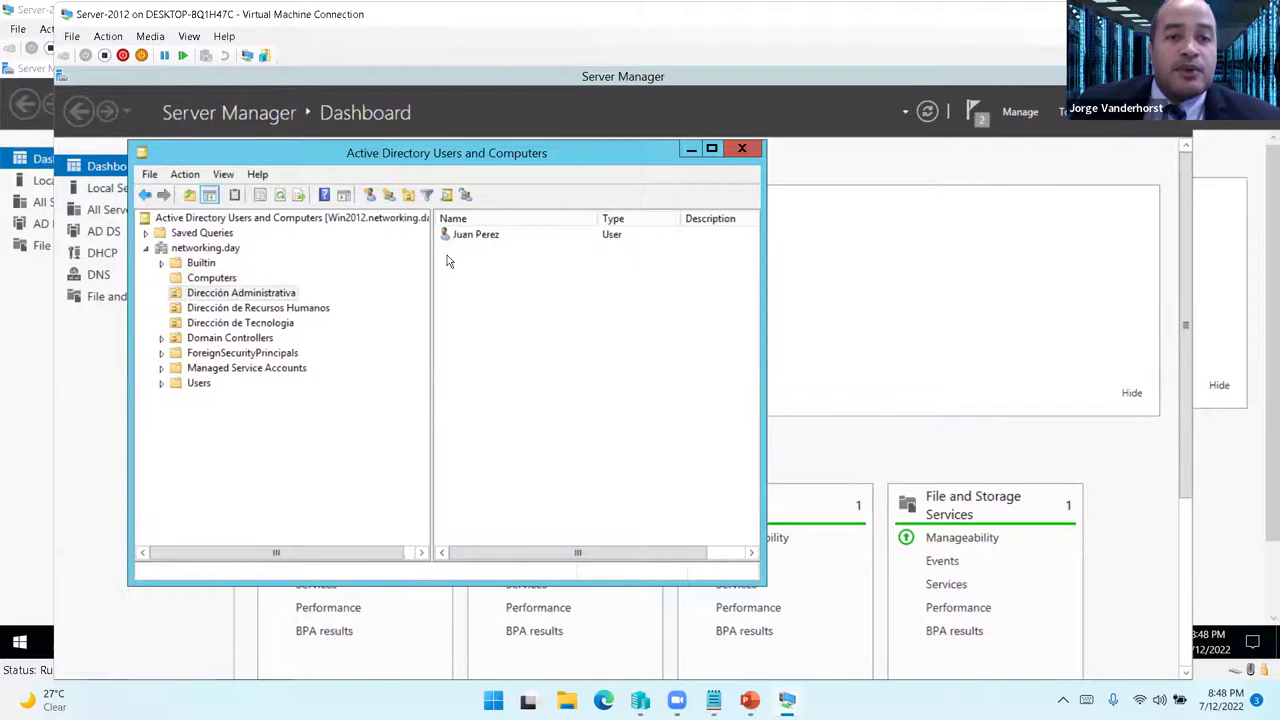
click(272, 309)
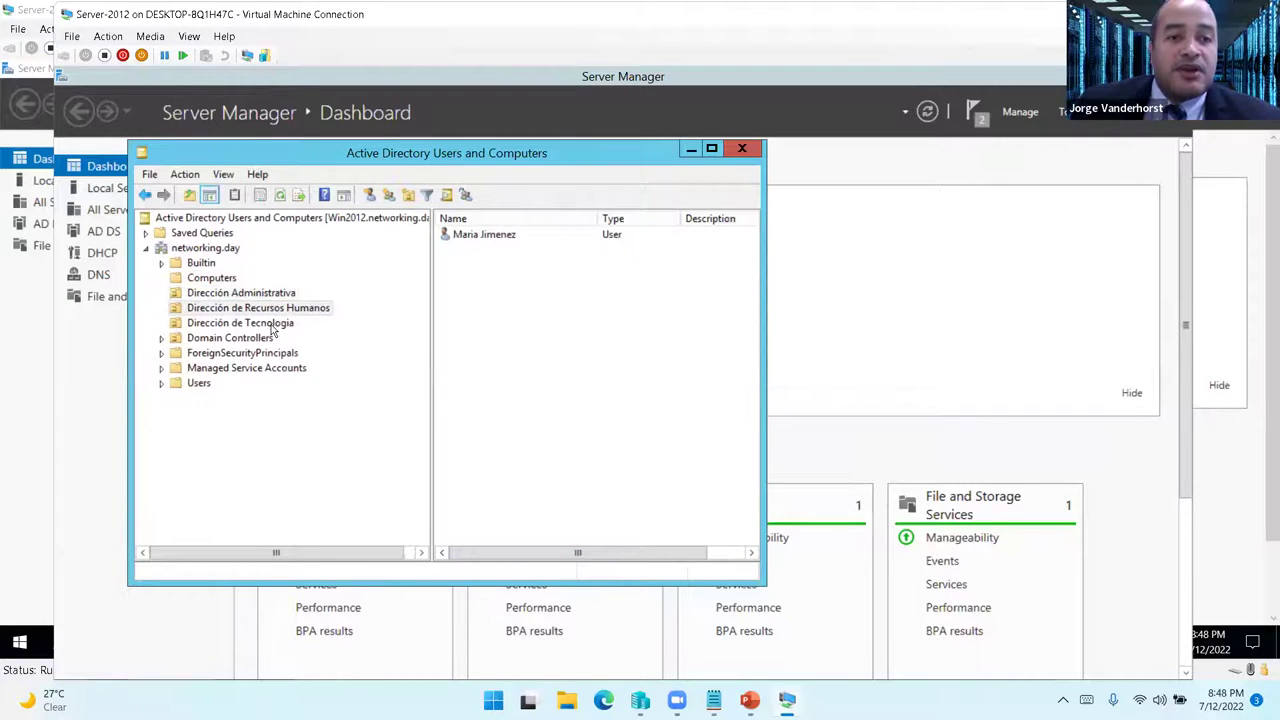
double_click(503, 237)
click(396, 222)
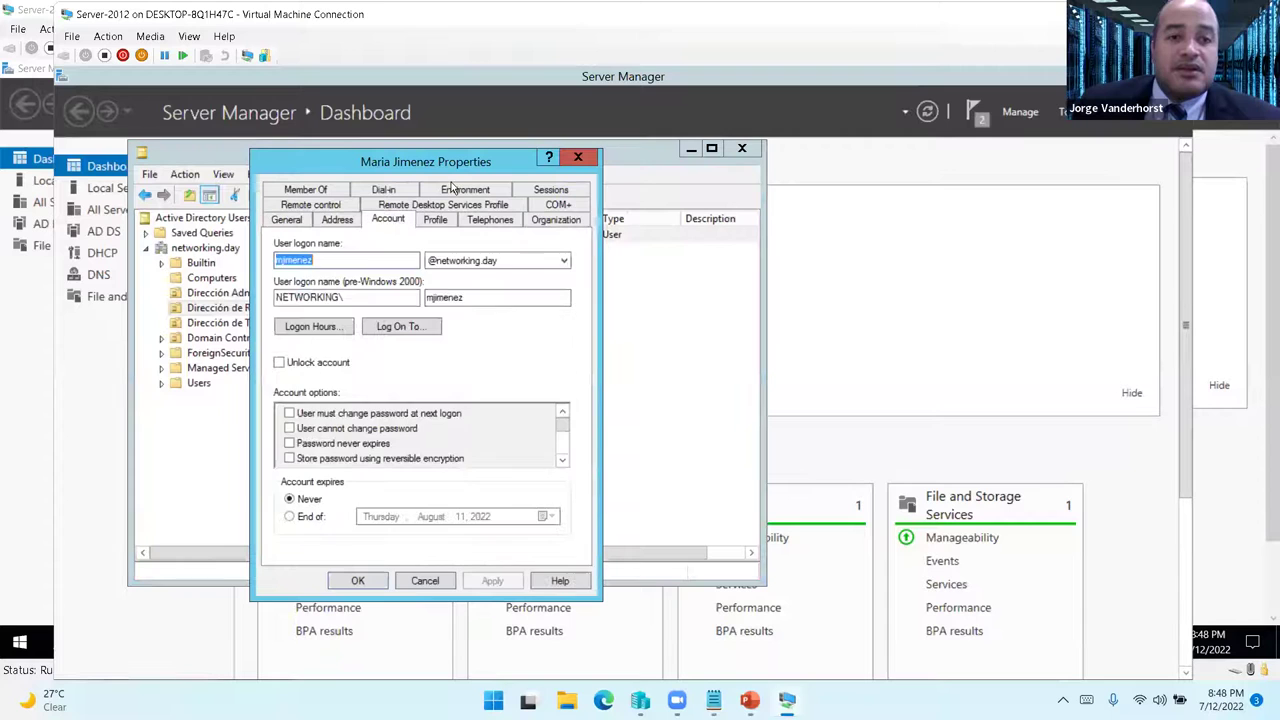
drag(430, 161, 816, 151)
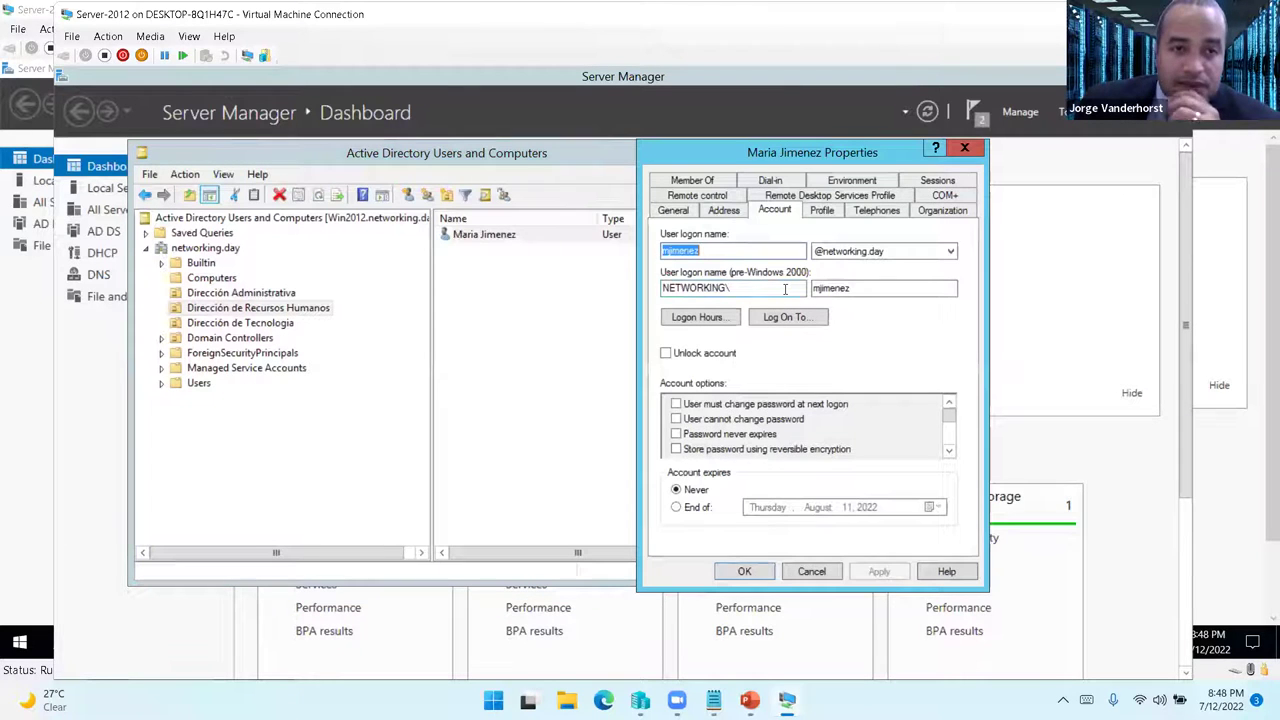
- Restrict the Recursos Humanos user to log on only to PC01 and save the account
click(764, 318)
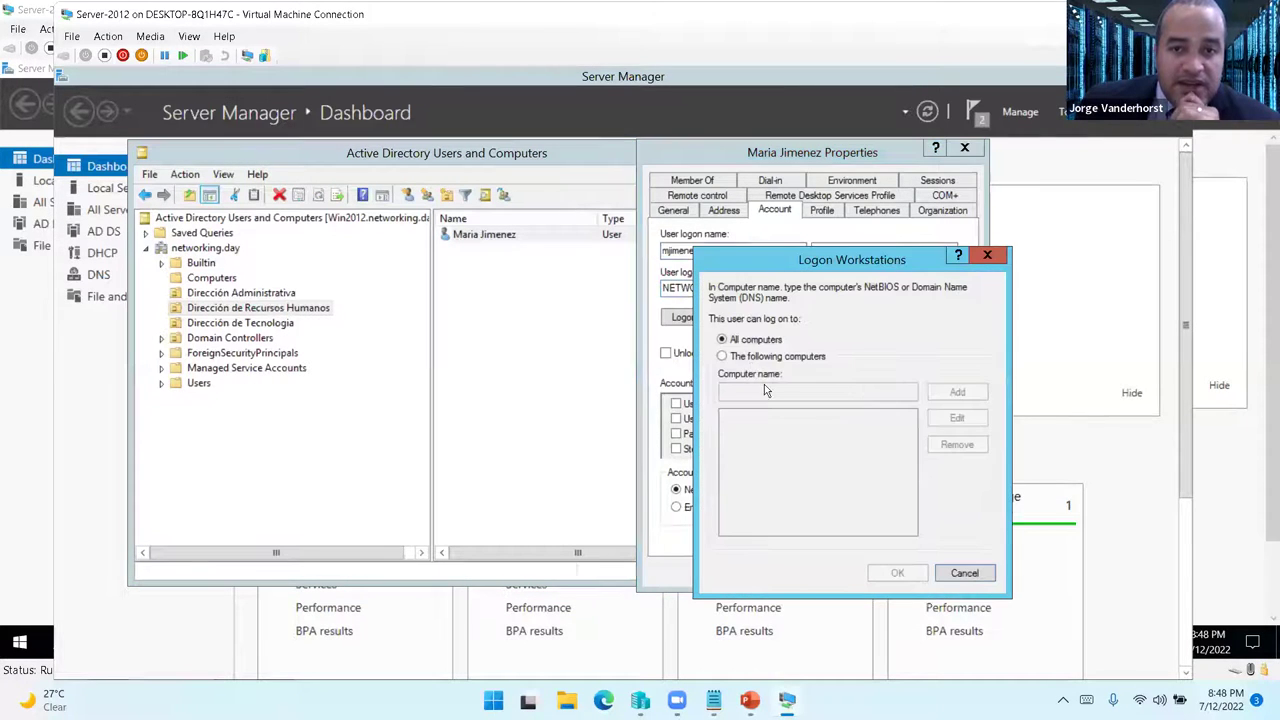
click(758, 357)
click(752, 390)
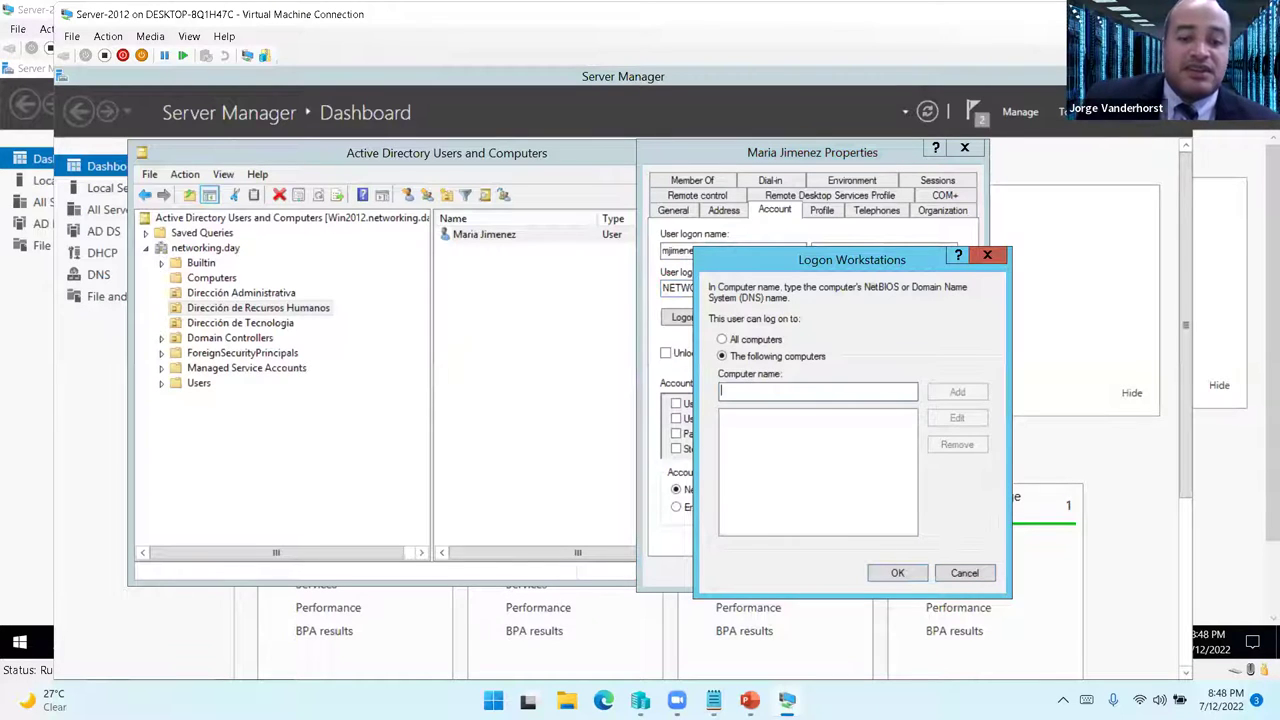
text(PC01)
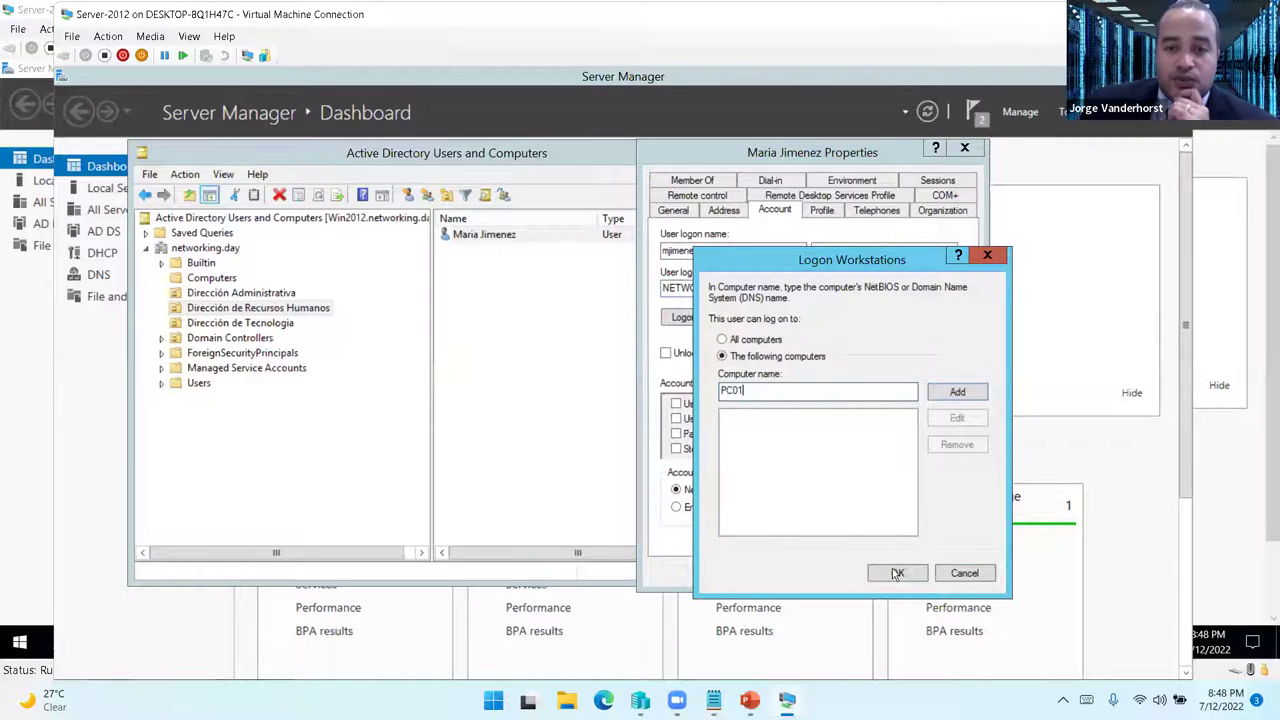
click(952, 393)
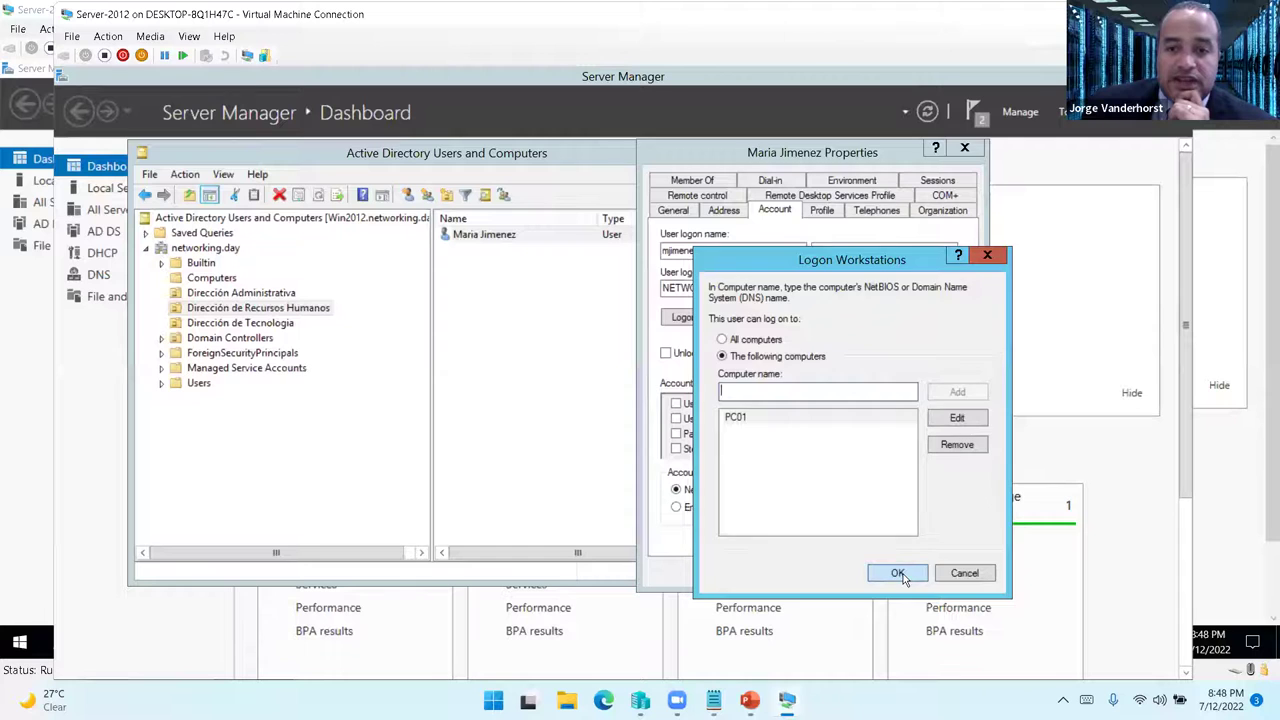
click(898, 574)
click(879, 572)
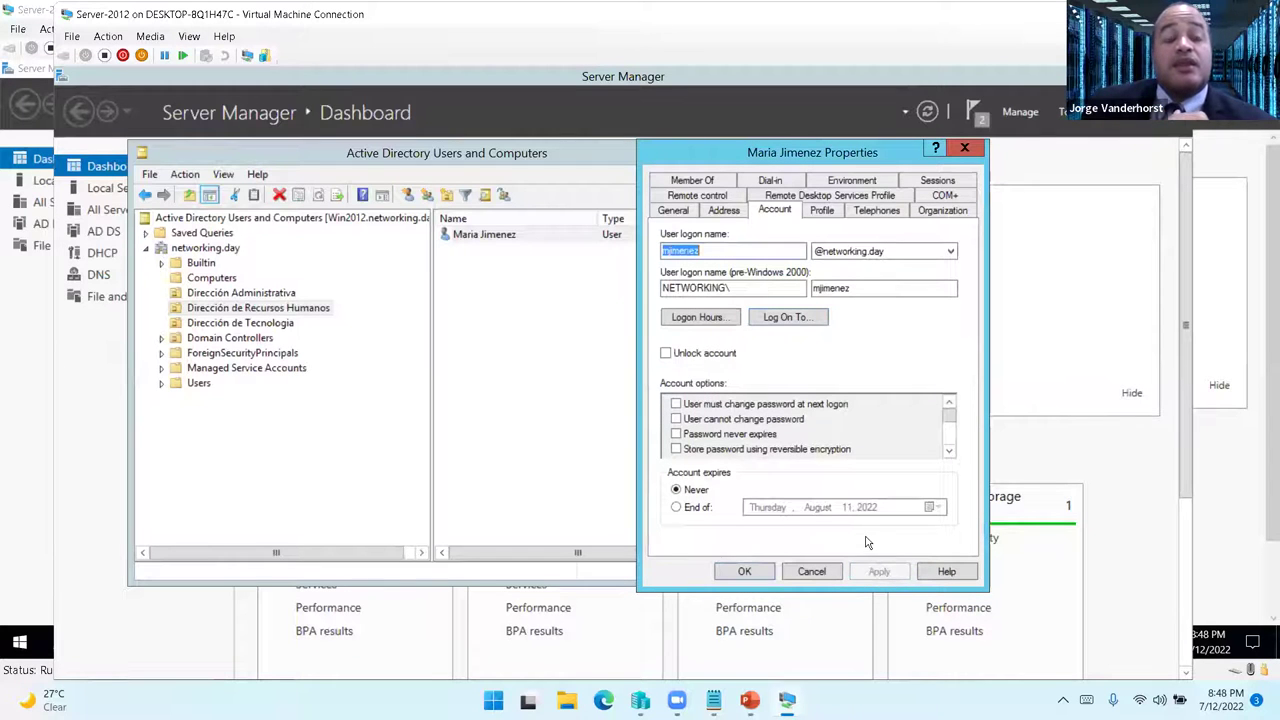
click(745, 572)
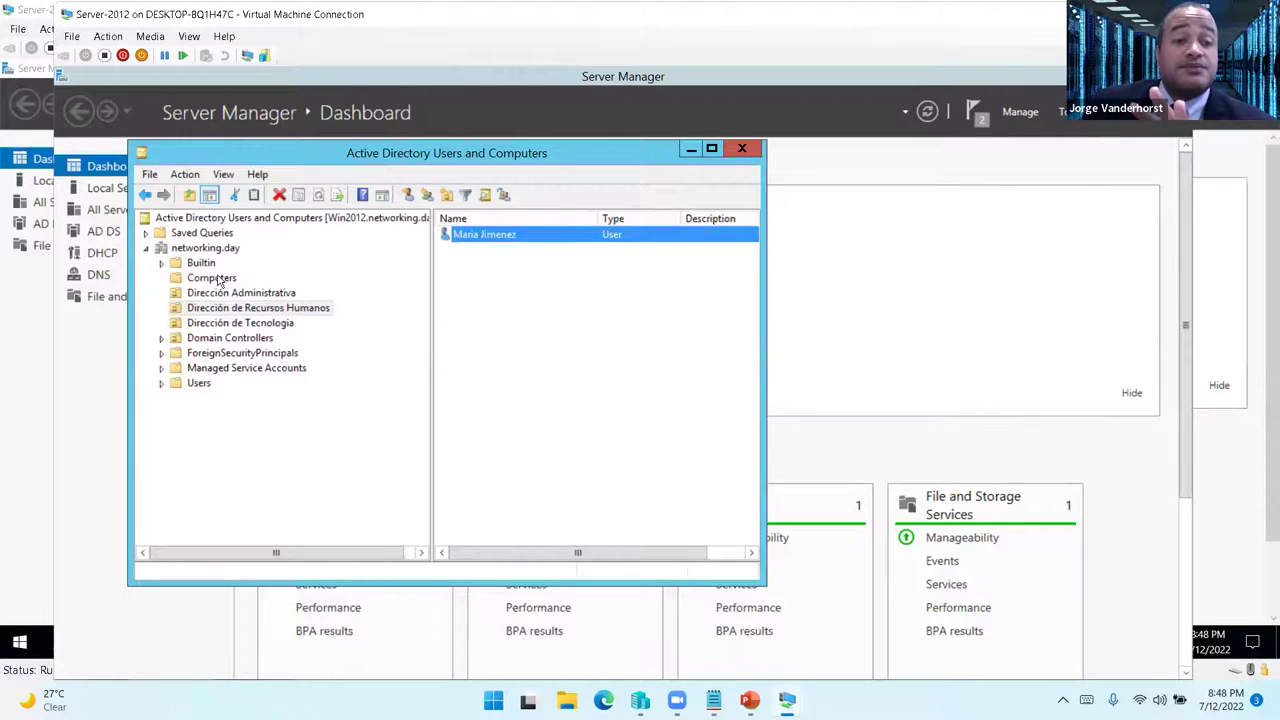
- Reopen the user's Log On To list to verify the PC01 restriction, then bring up PC-XP
click(214, 278)
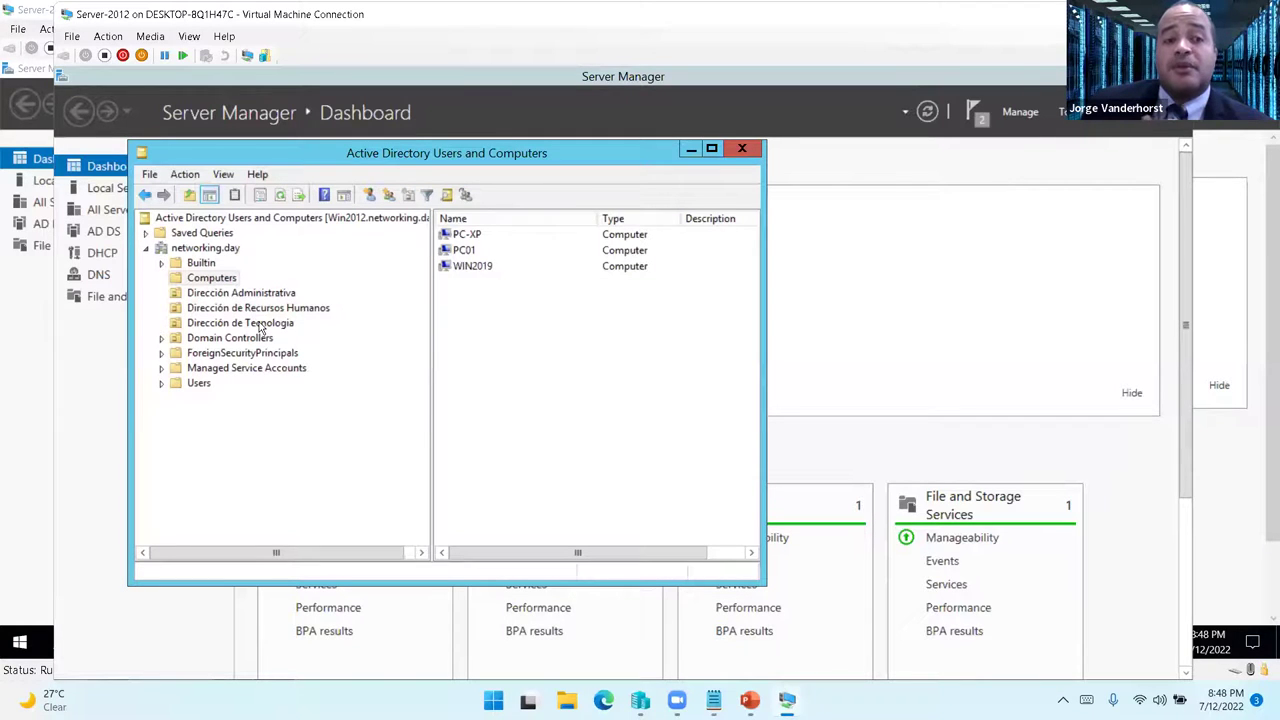
click(248, 296)
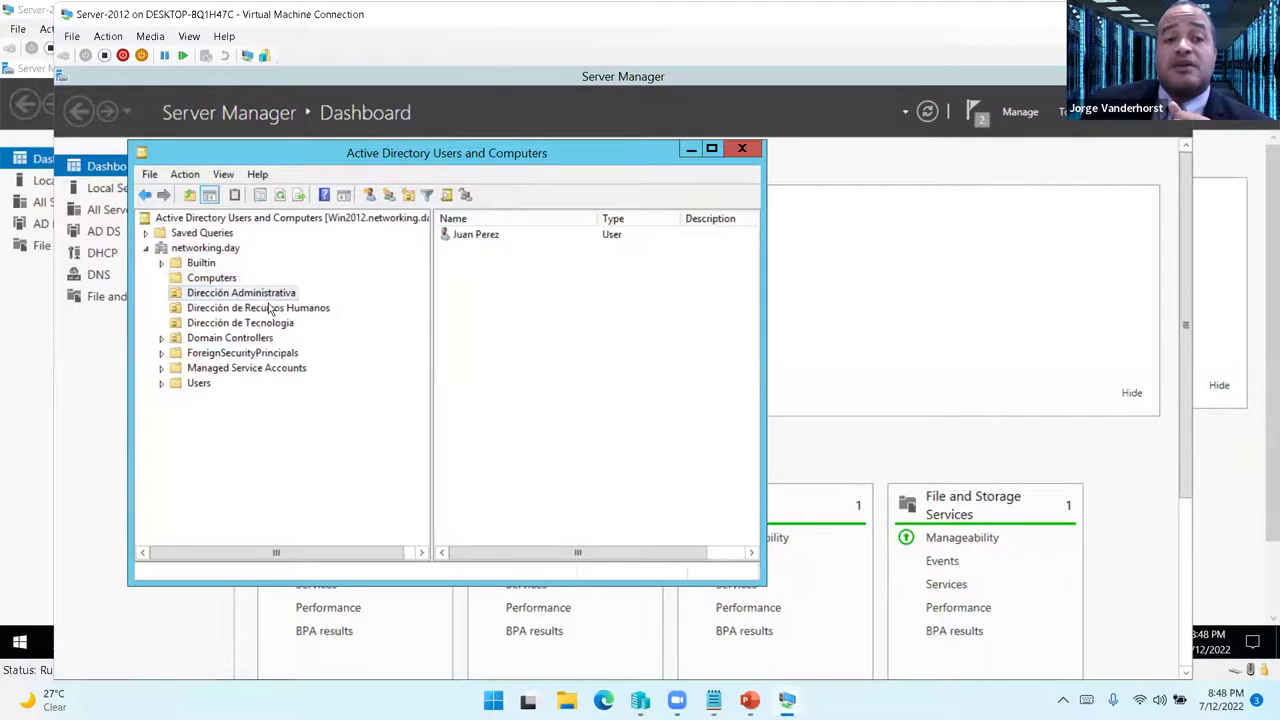
click(283, 310)
double_click(472, 236)
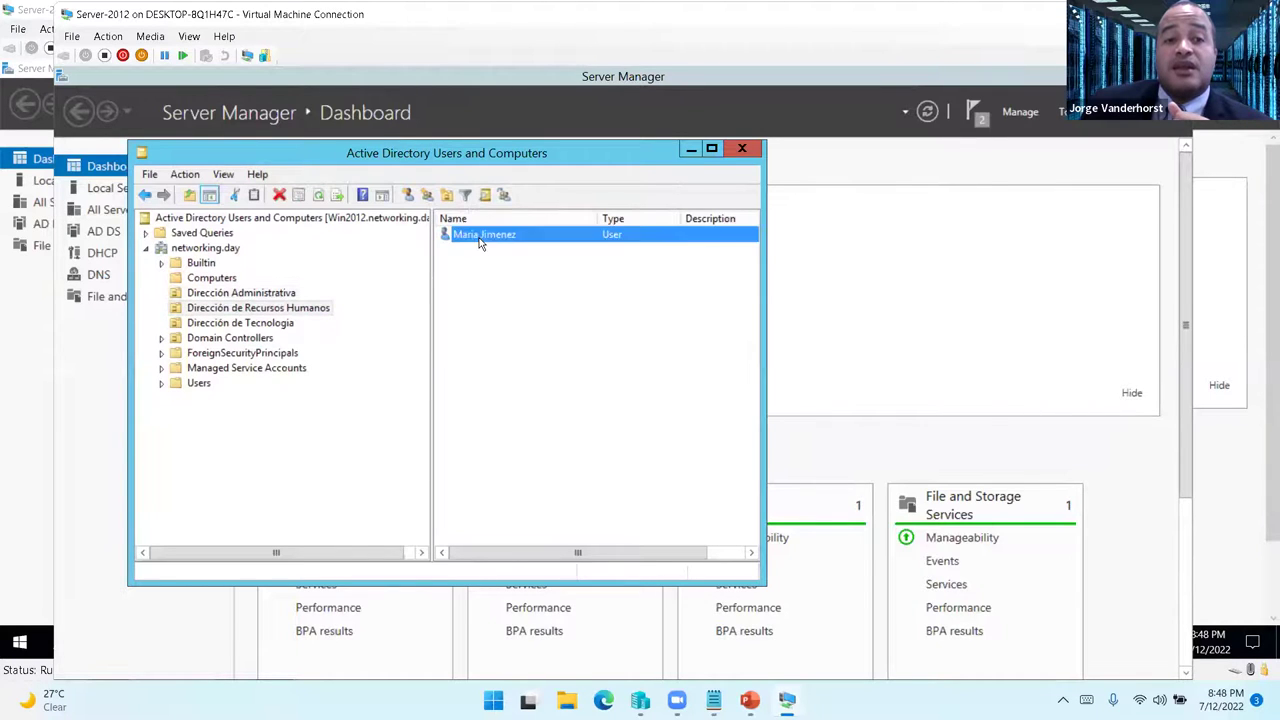
click(770, 212)
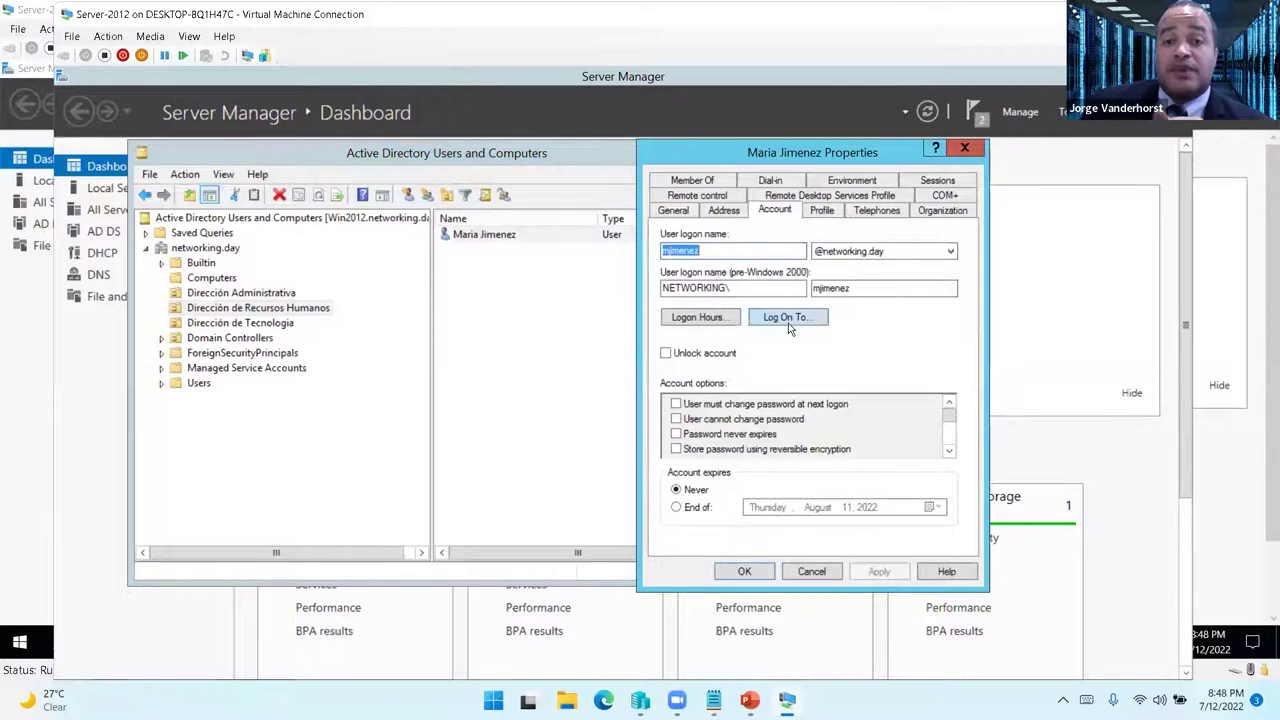
click(788, 318)
click(965, 574)
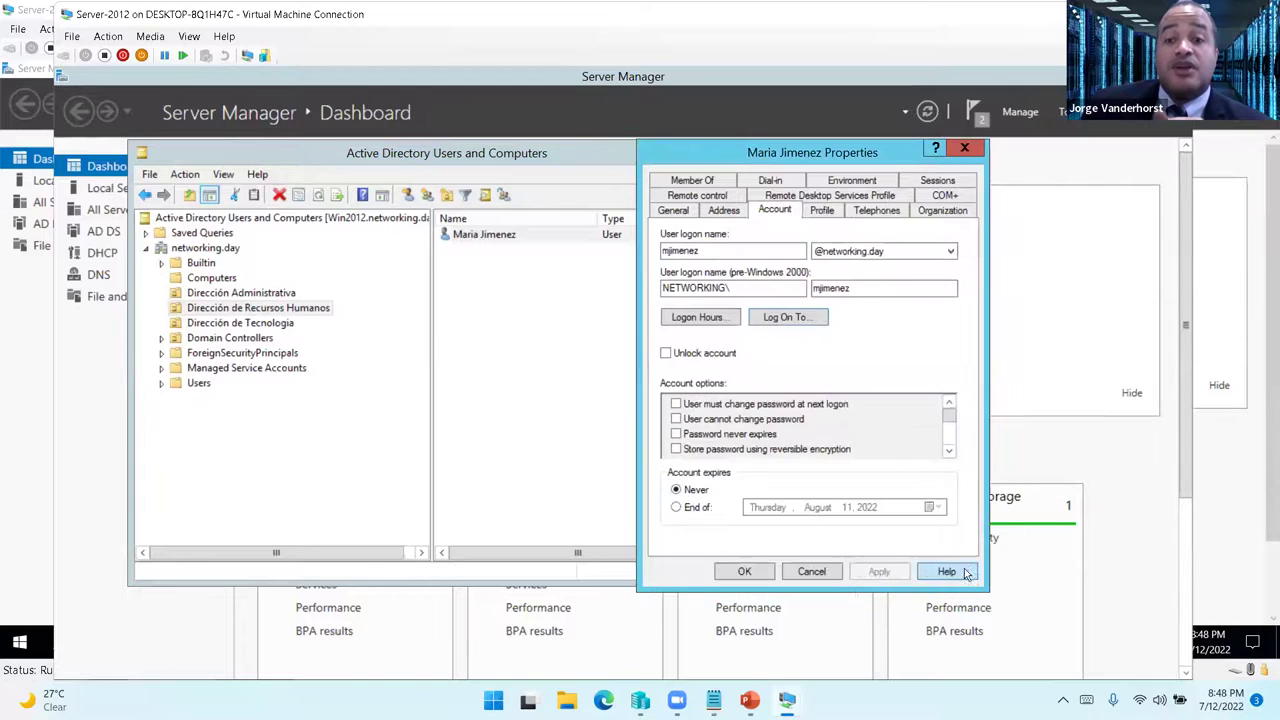
click(827, 571)
mouse_move(787, 700)
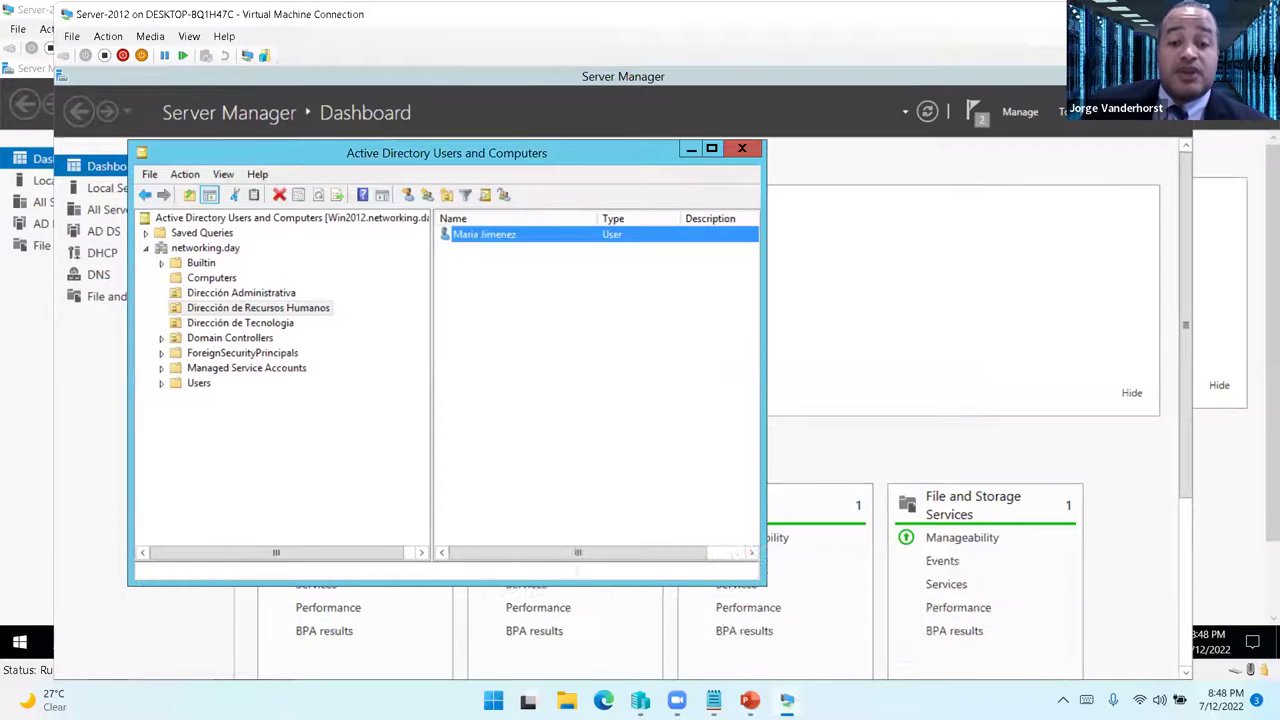
click(816, 645)
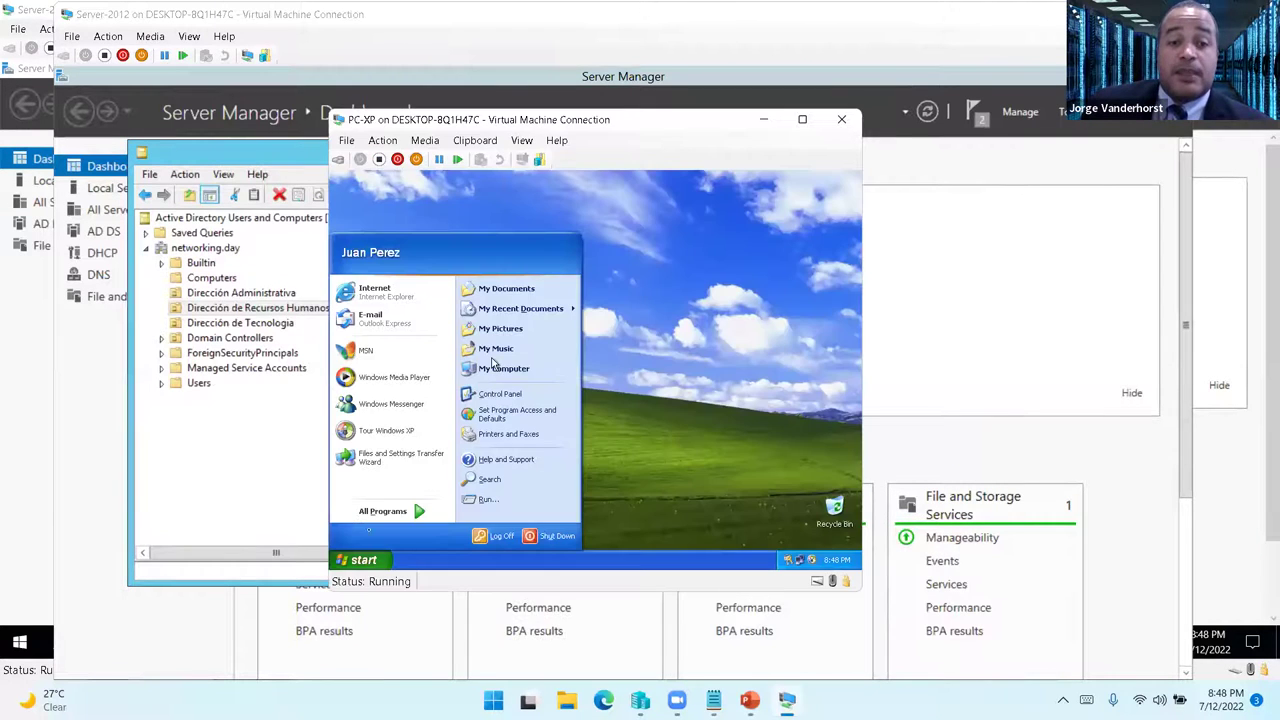
- Log off the current XP user and bring up the logon prompt
click(492, 363)
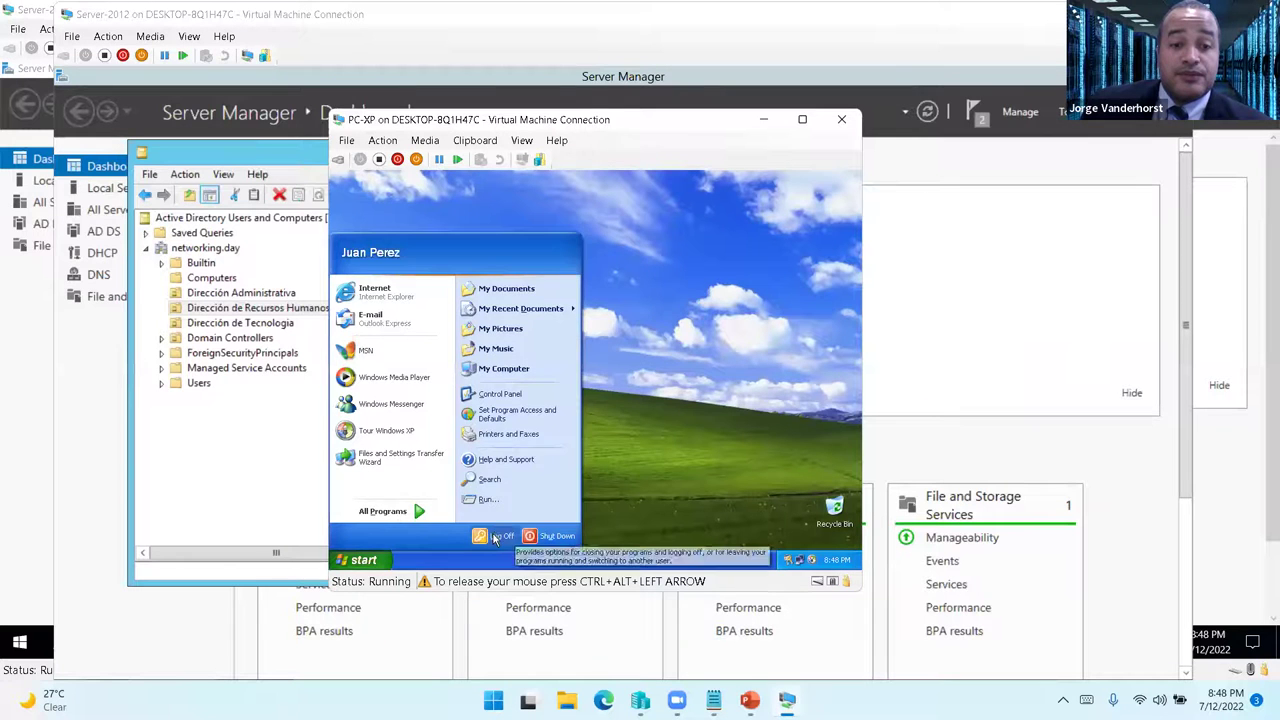
click(493, 534)
click(566, 388)
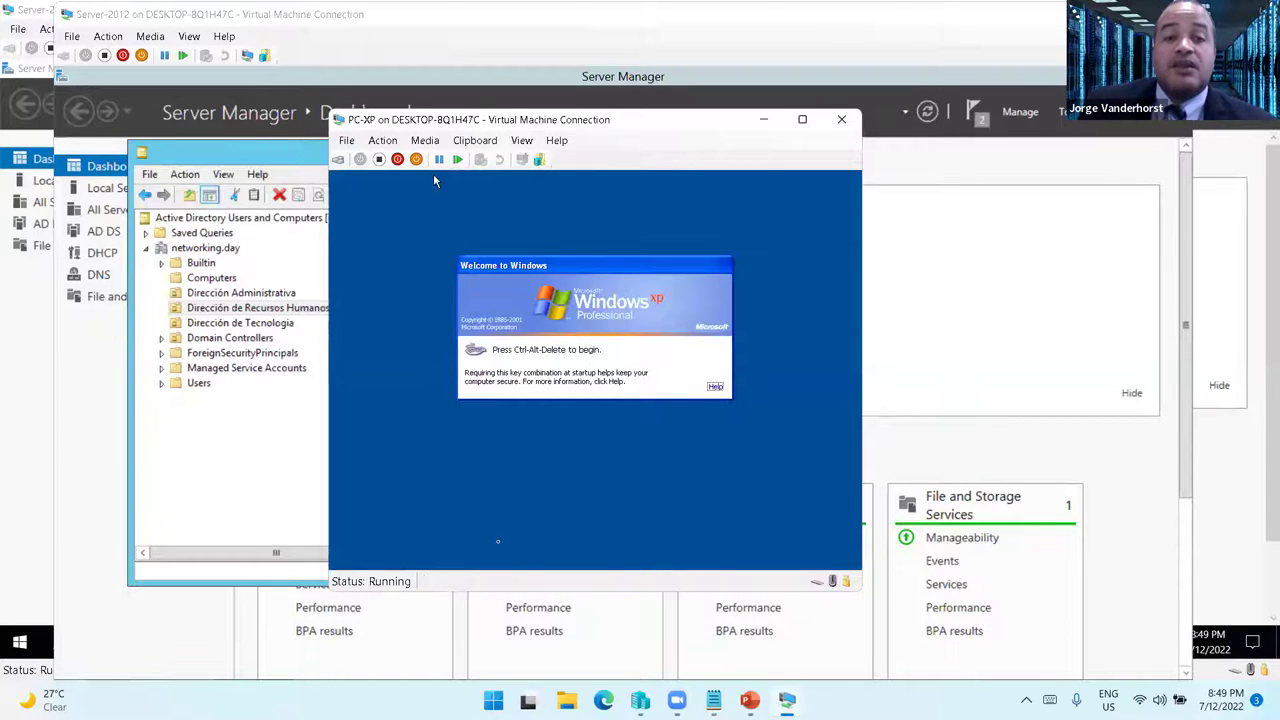
key(ctrl+alt+Left)
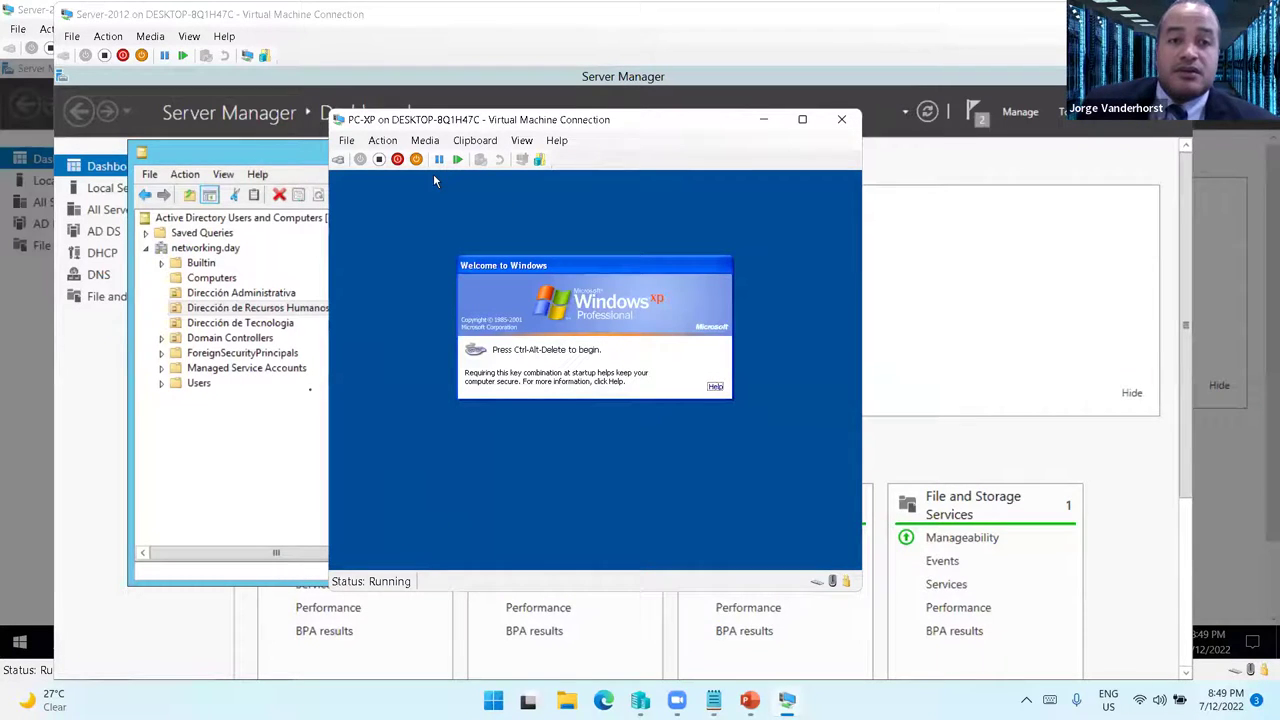
key(alt+a)
key(Return)
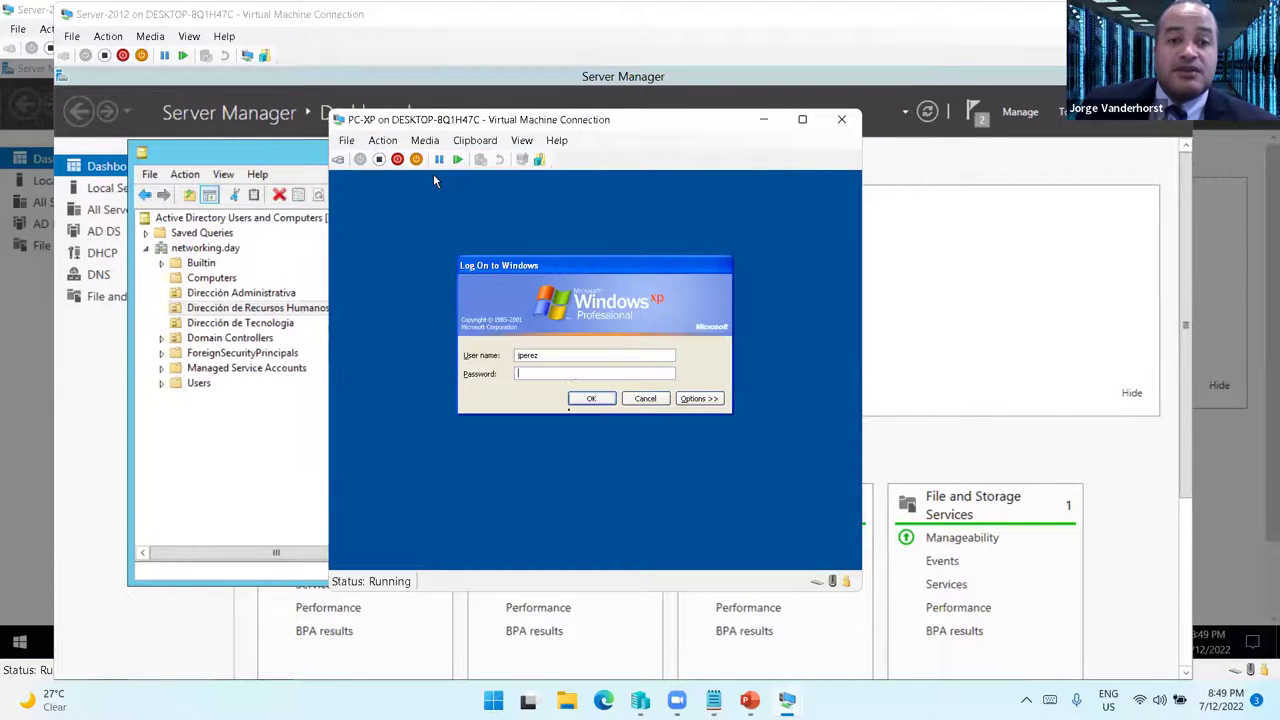
- Attempt to log on as the restricted HR user and dismiss the logon-denied message
click(434, 180)
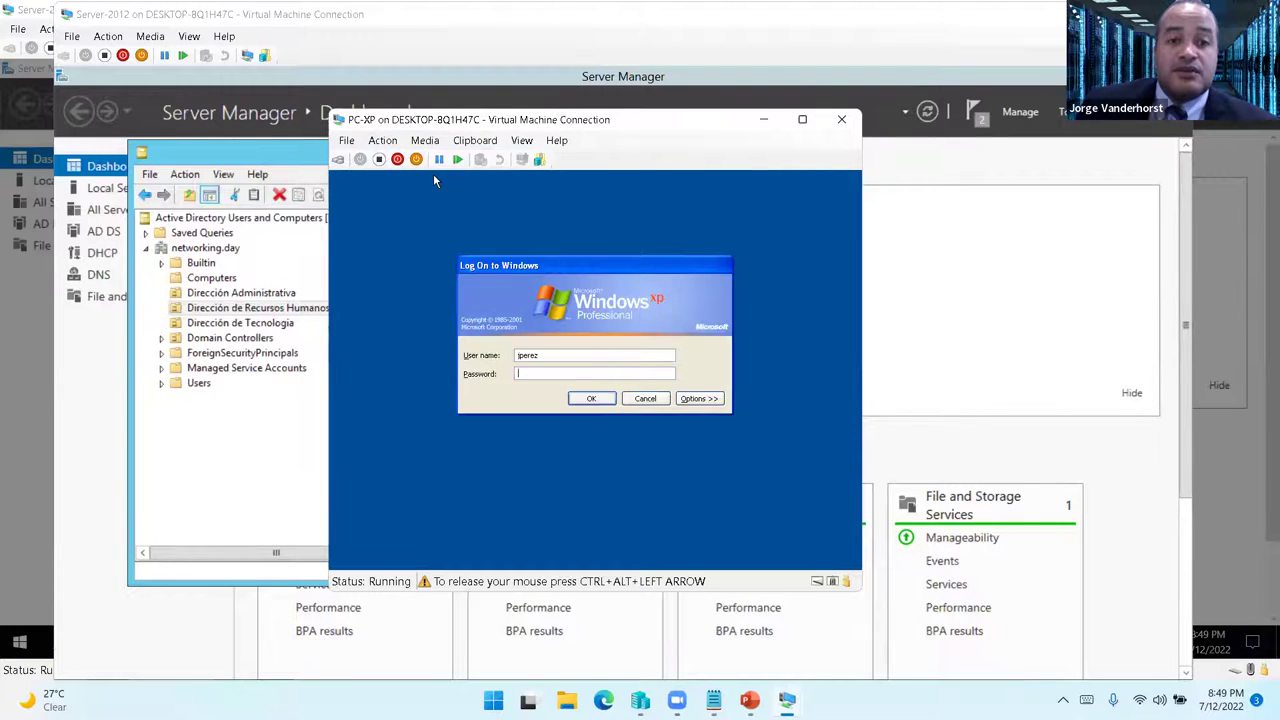
double_click(527, 356)
text(ml)
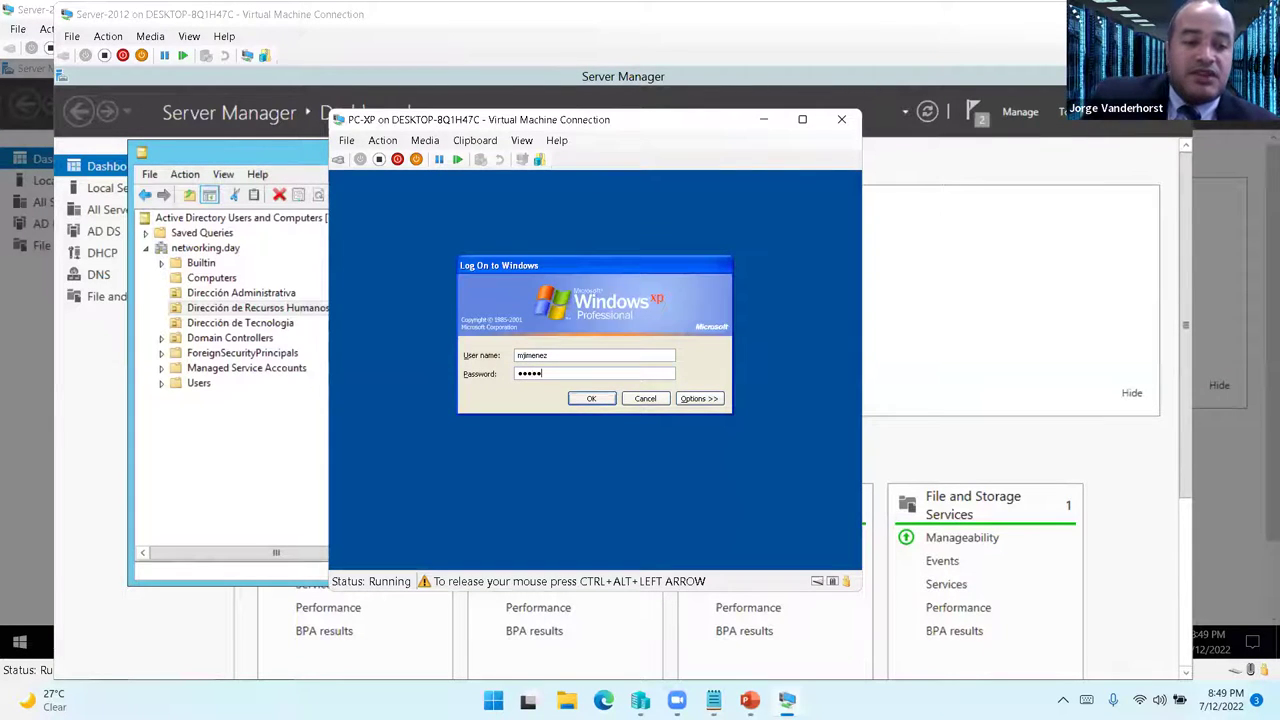
key(Return)
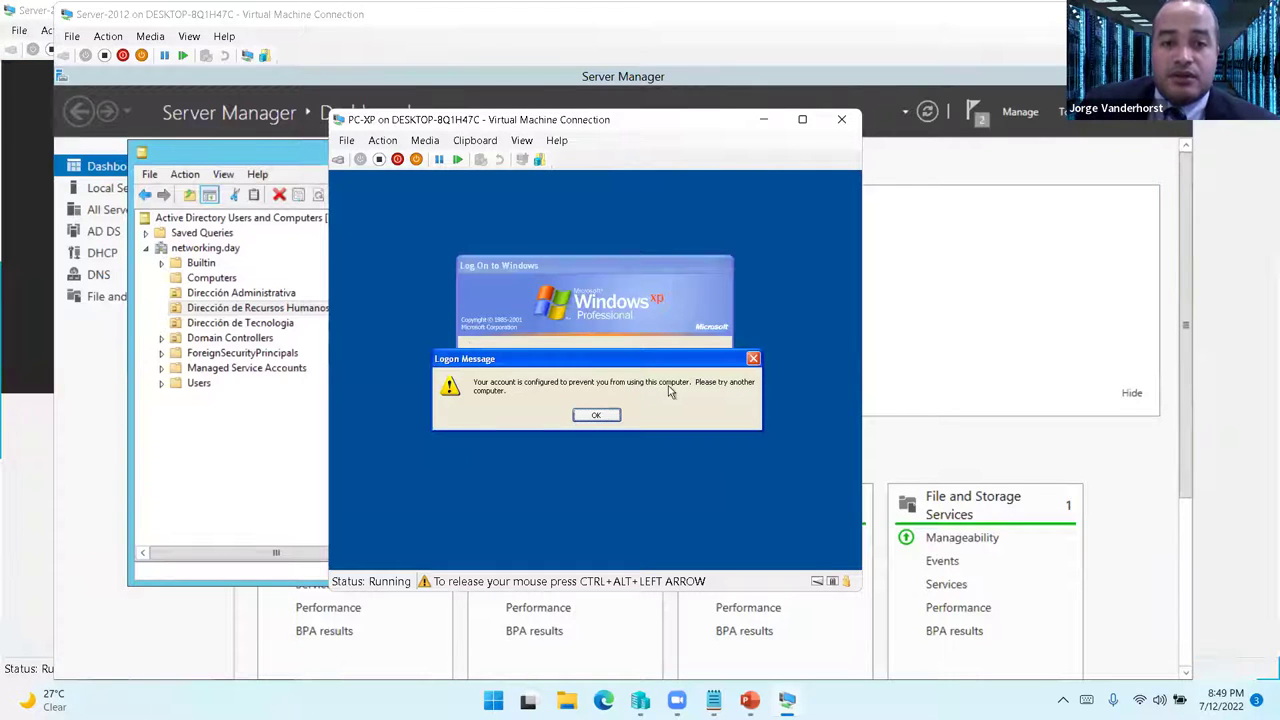
click(600, 414)
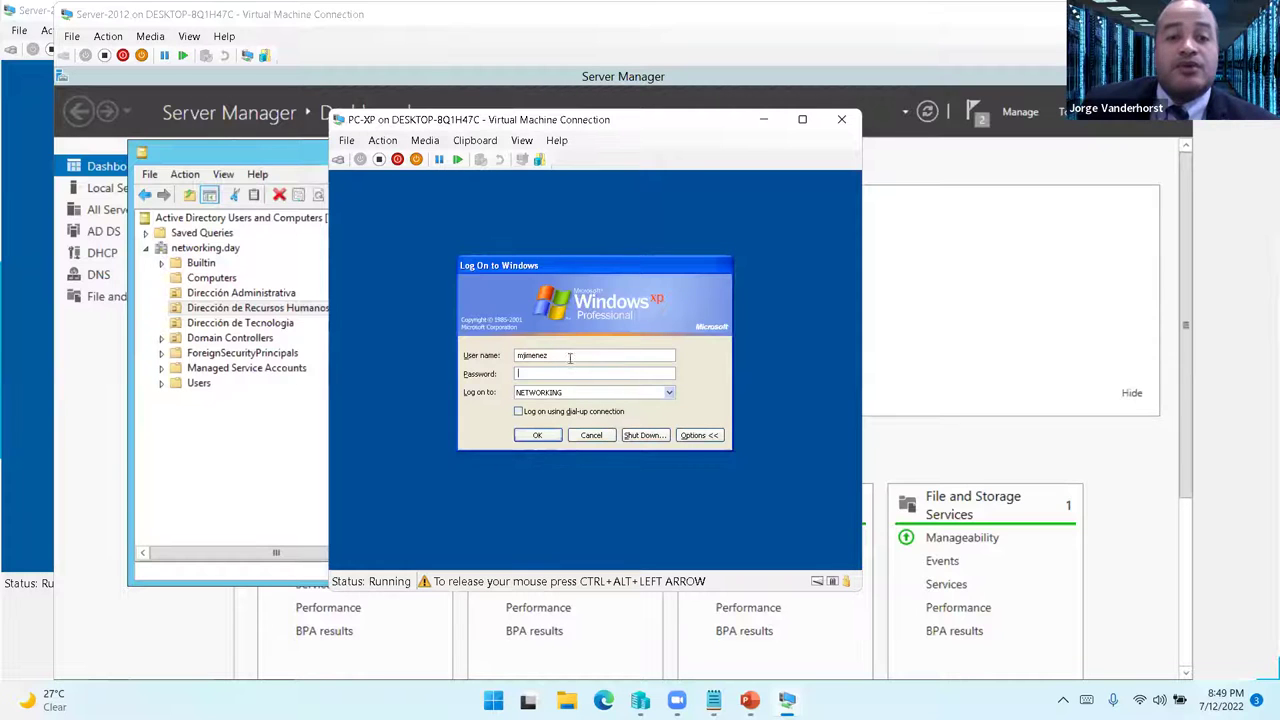
- Log on to NETWORKING as a different domain user with that user's password
key(shift+Tab)
key(Tab)
text(P)
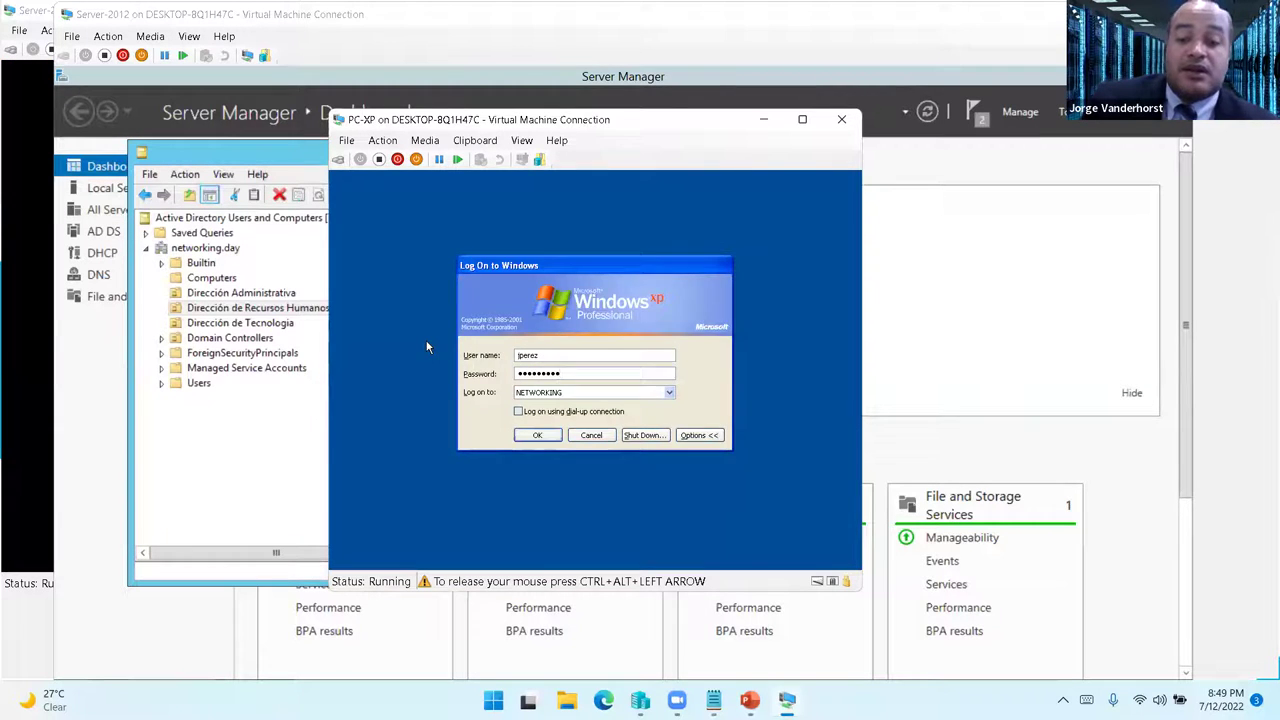
key(Return)
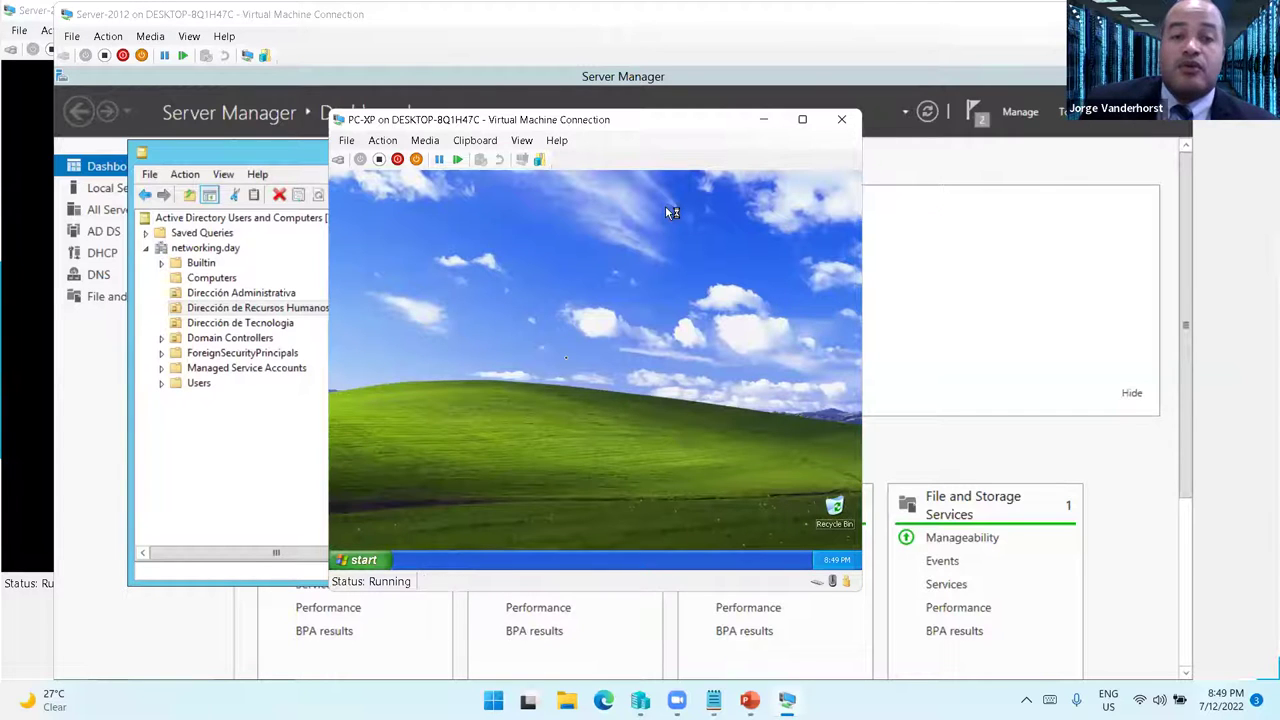
- Bring the Windows 7 VM forward and log off its current user
click(787, 700)
click(562, 618)
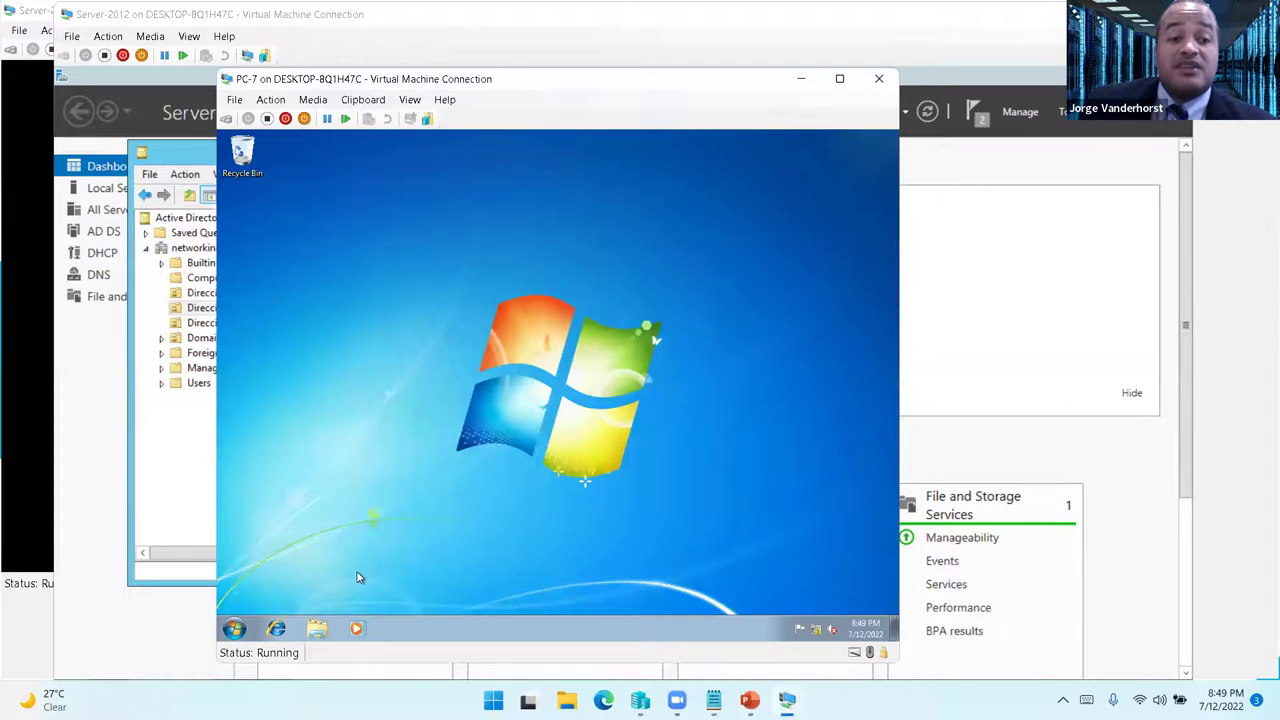
right_click(233, 628)
key(Escape)
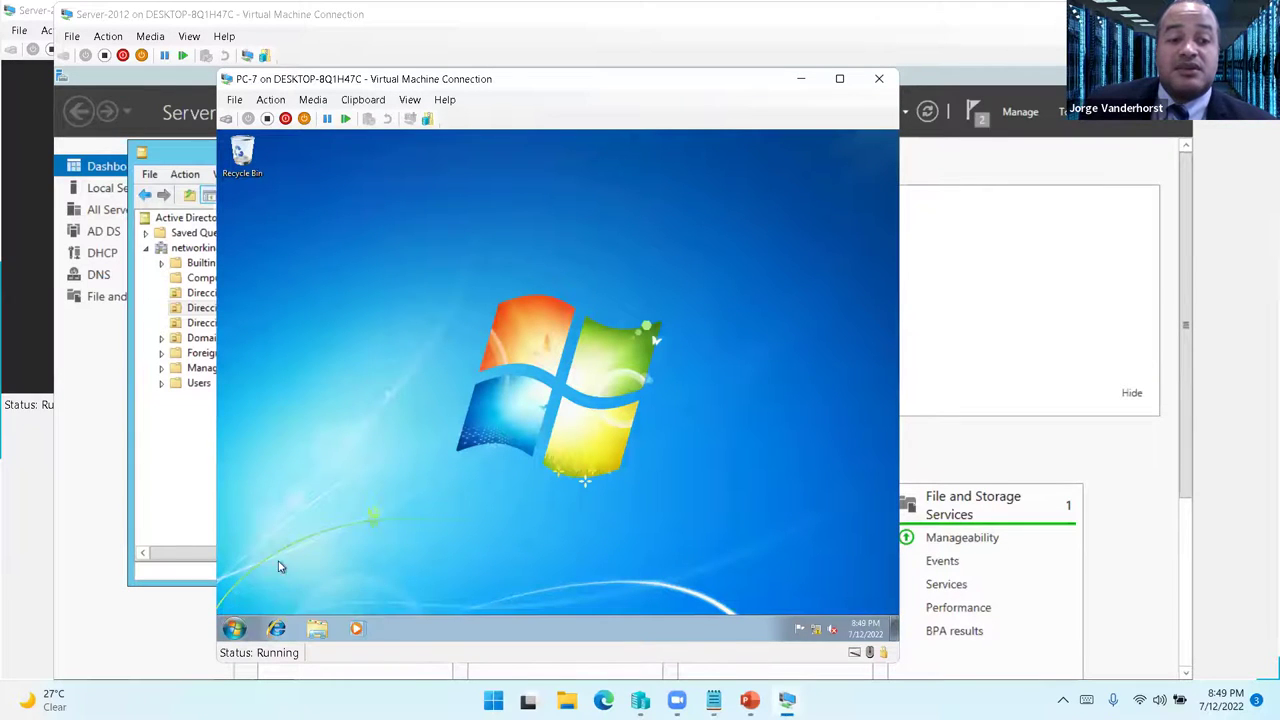
click(233, 628)
click(452, 595)
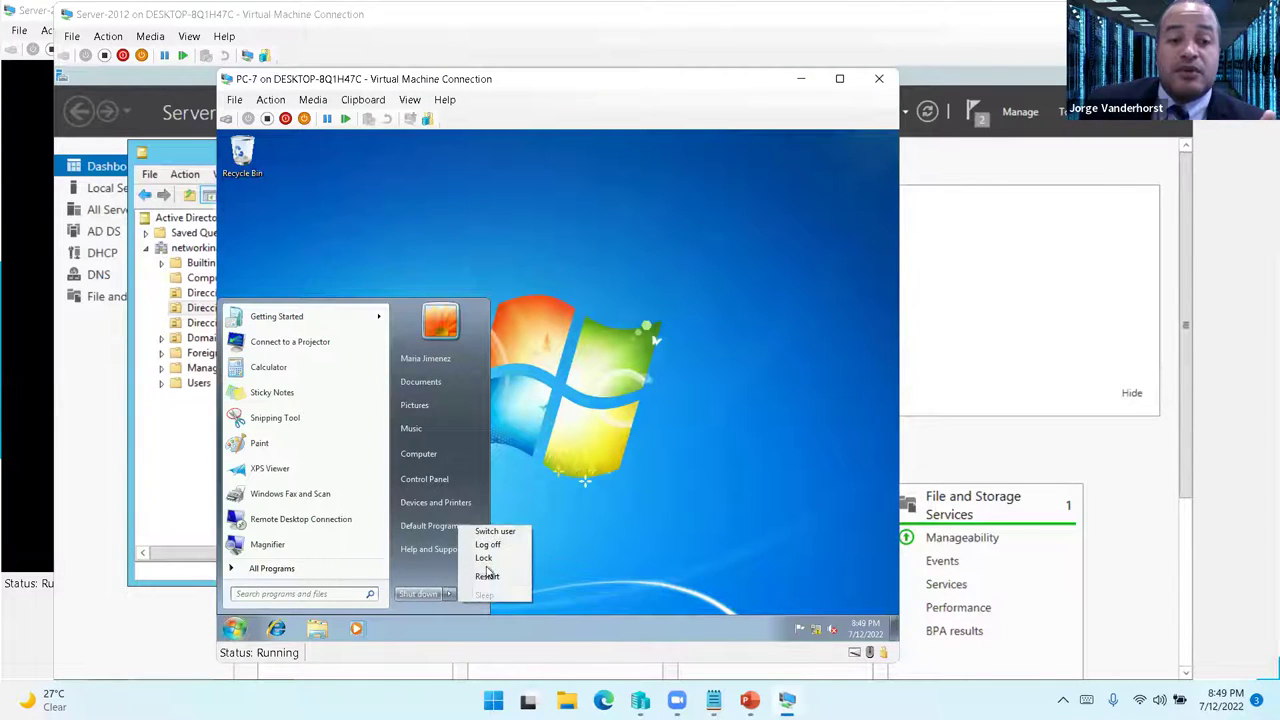
click(488, 545)
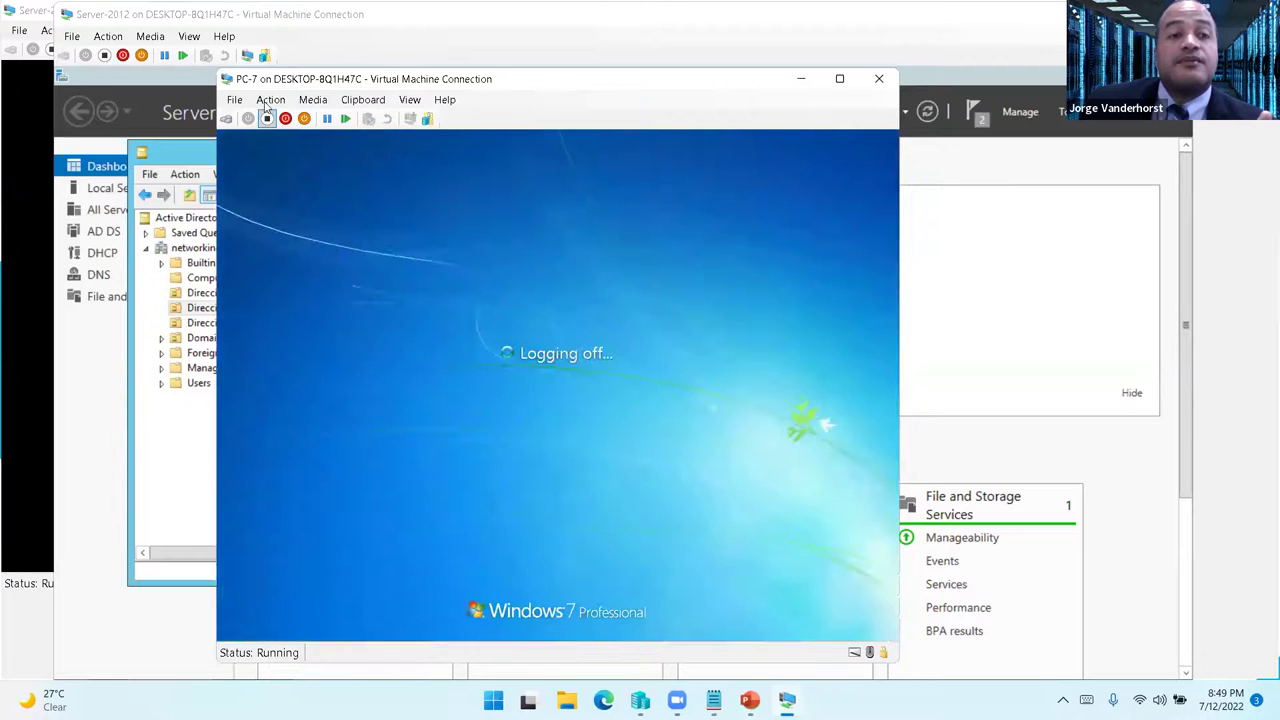
- Sign in to PC-7 as another domain user, then bring up the Server-2019 window
click(270, 99)
click(300, 117)
click(568, 514)
click(606, 437)
text(j)
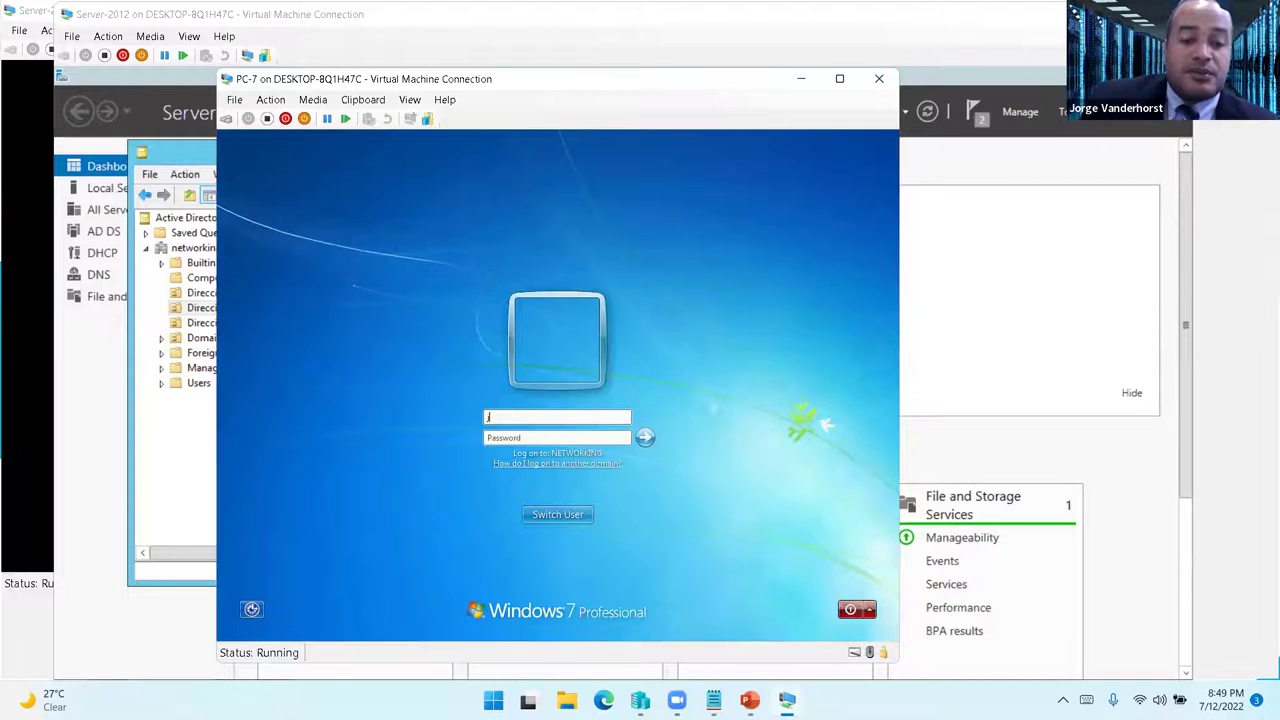
text(P)
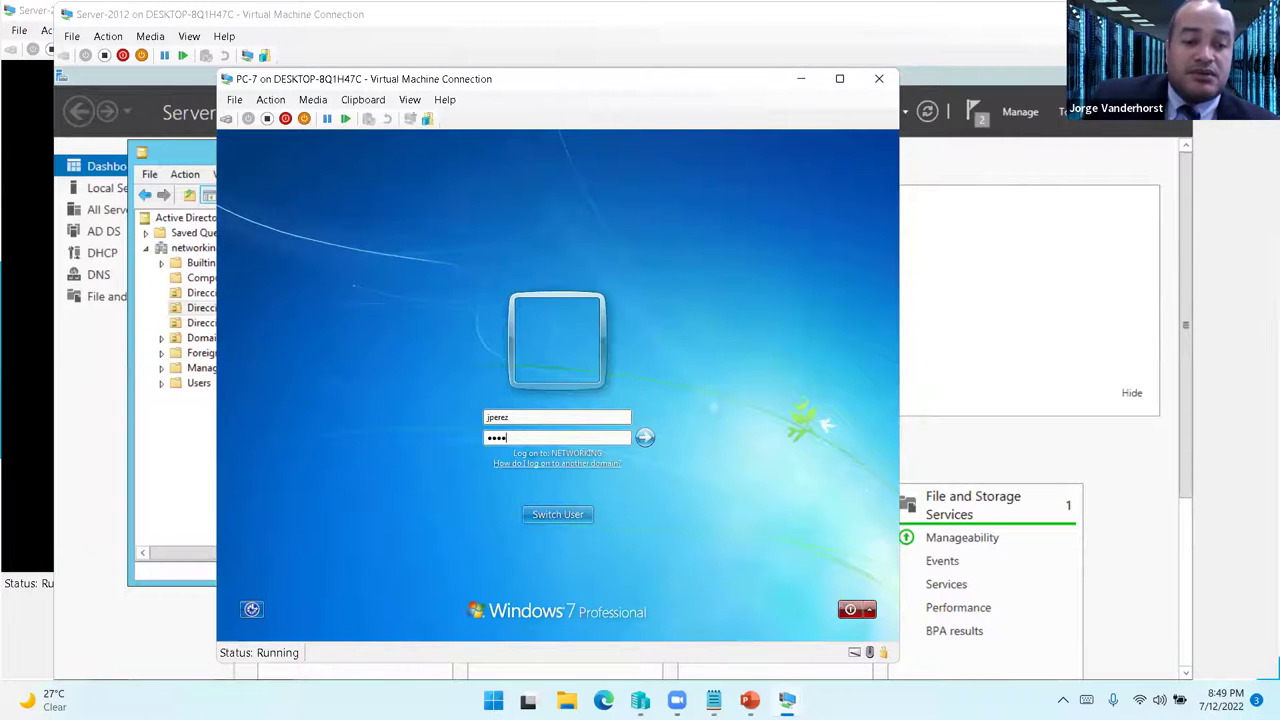
key(Return)
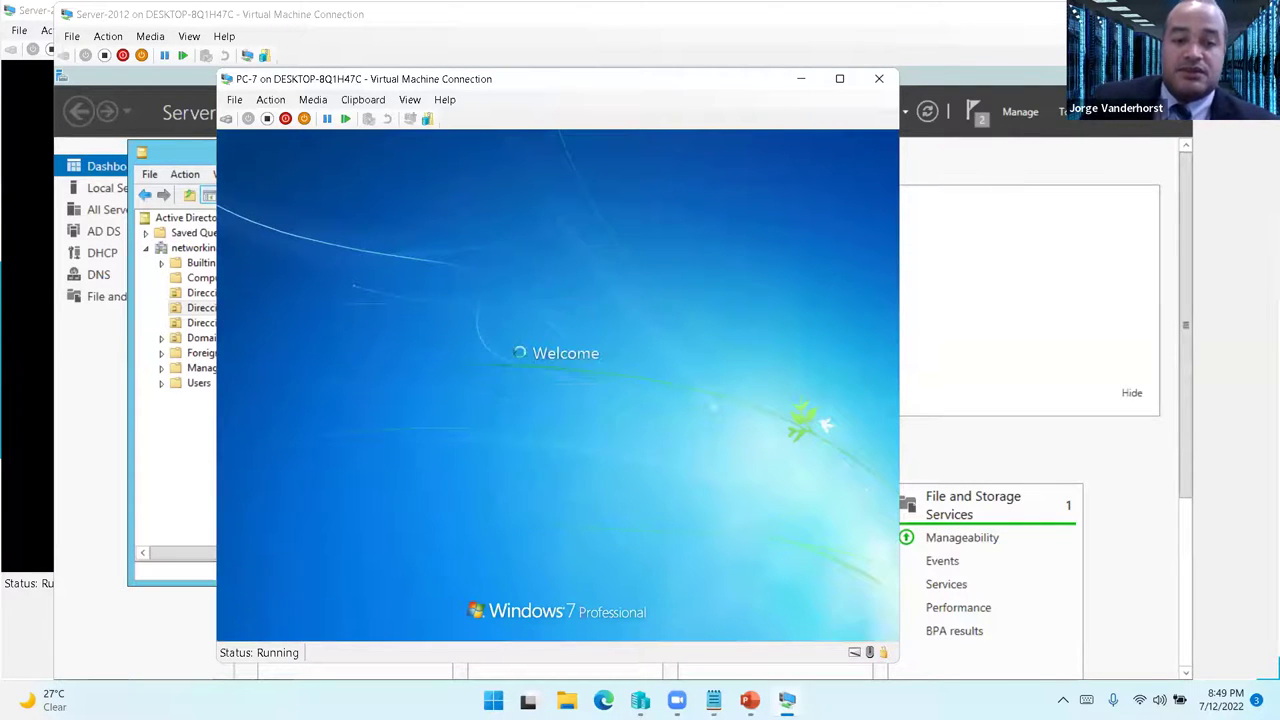
mouse_move(787, 700)
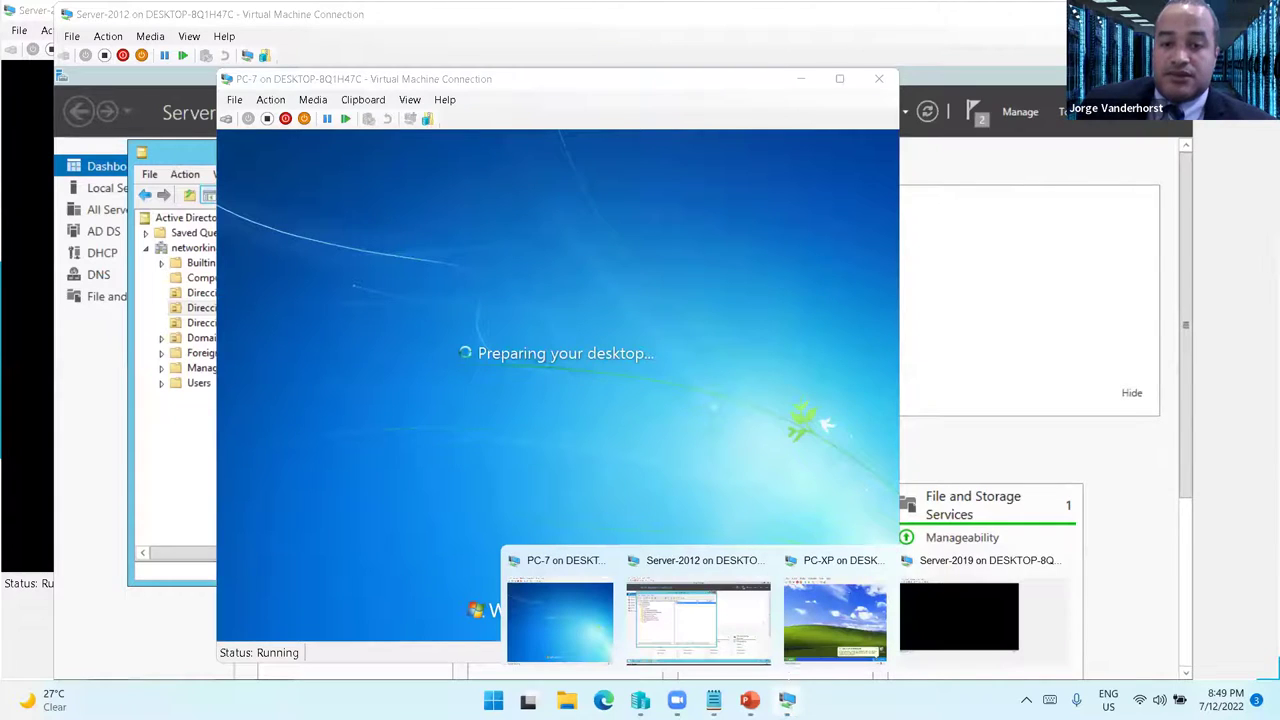
click(921, 627)
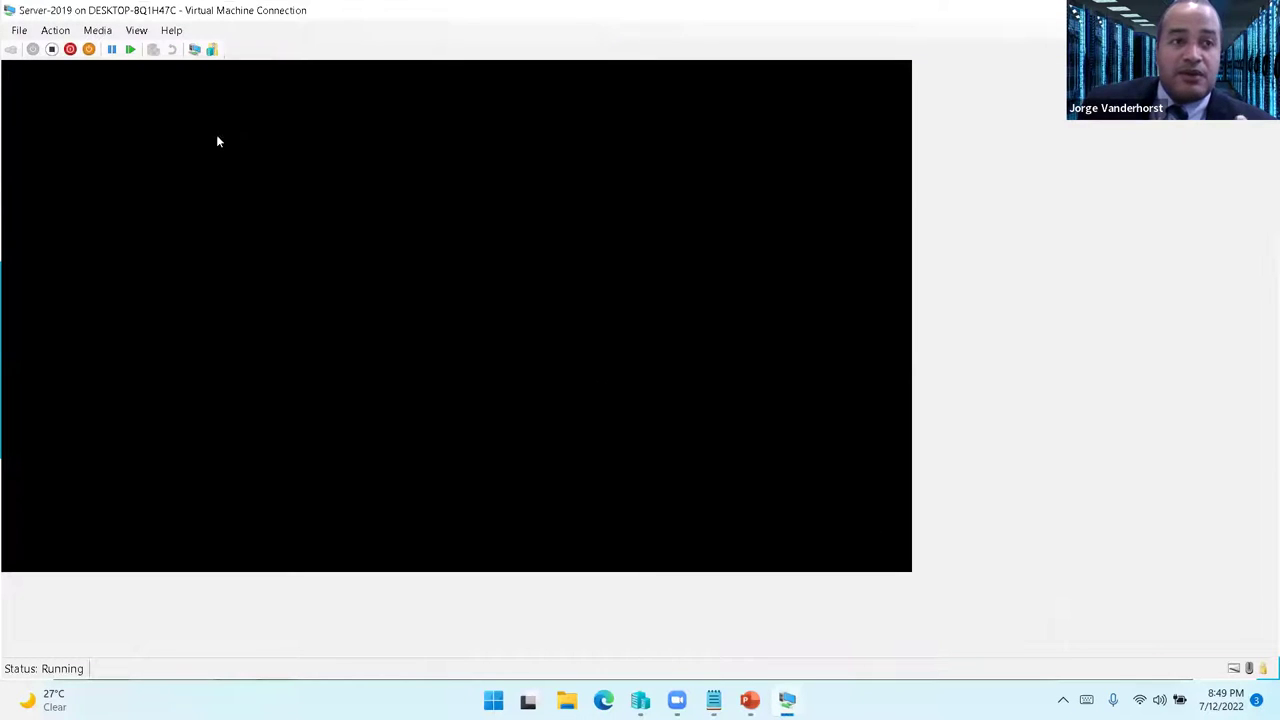
- List WIN2012 and WIN2019 under Domain Controllers, minimize the console, and briefly show the Laboratorio slide
mouse_move(787, 700)
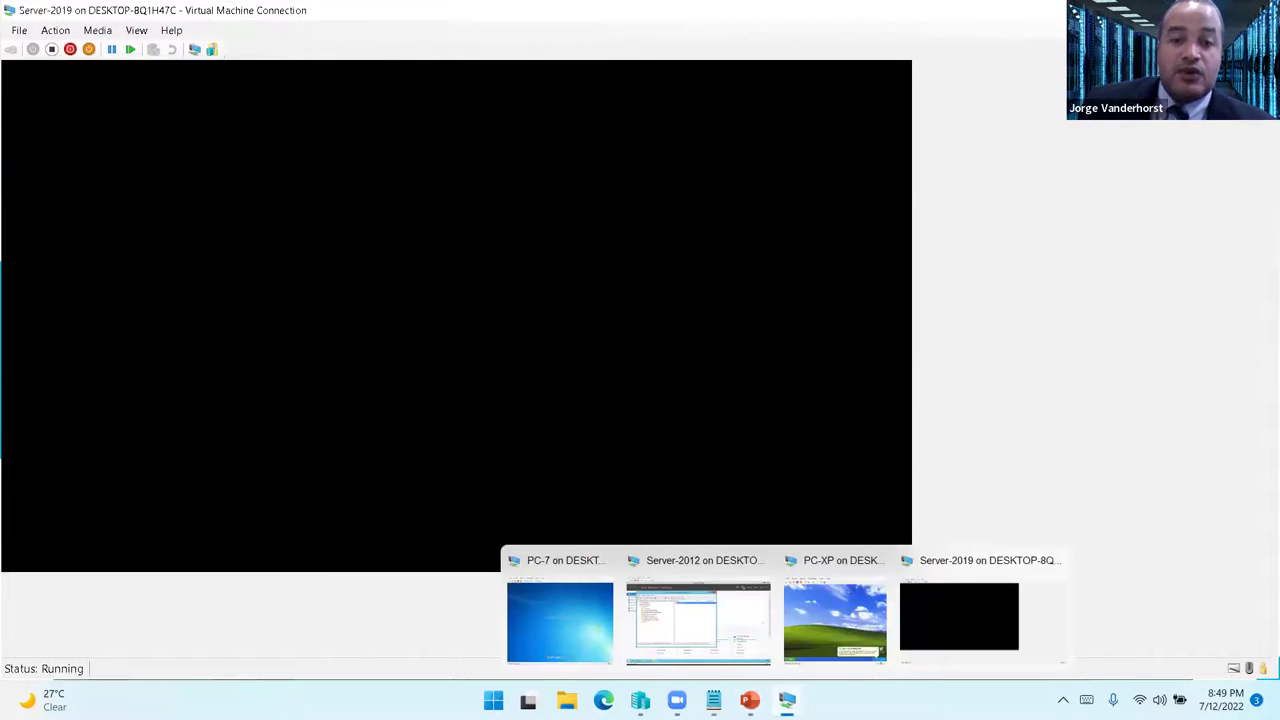
click(697, 599)
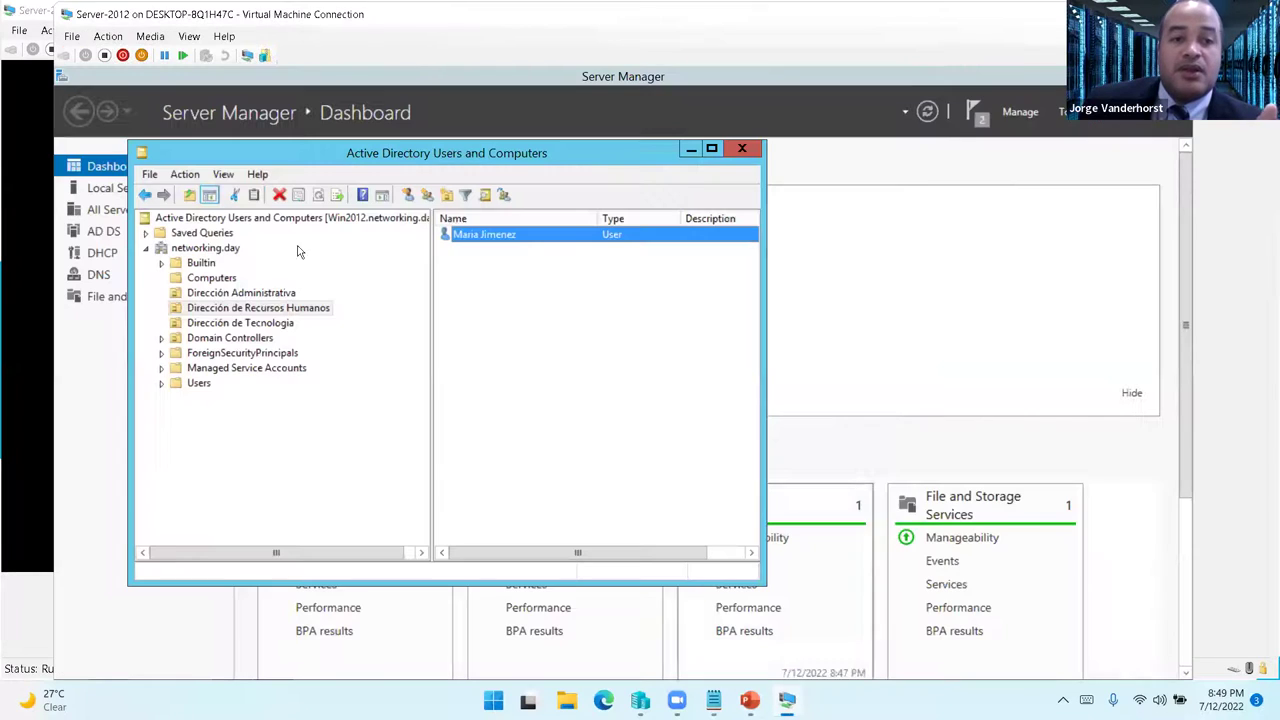
click(239, 339)
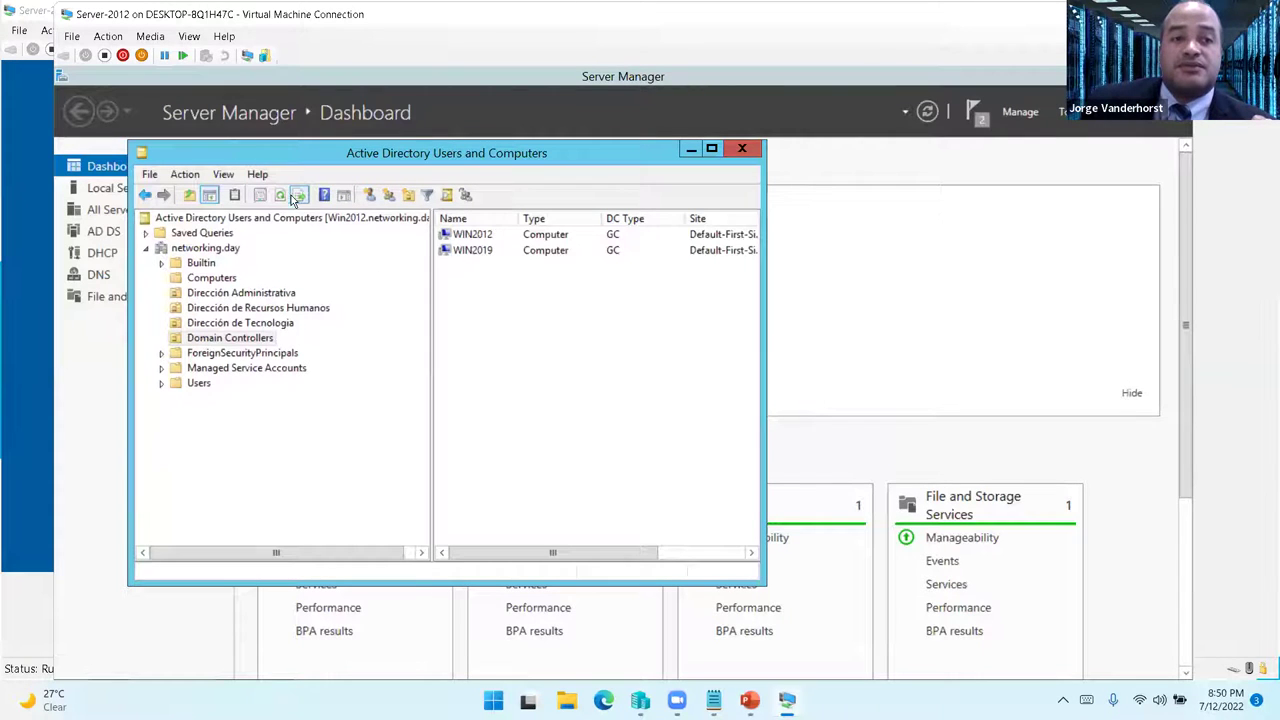
click(210, 248)
click(692, 150)
mouse_move(749, 700)
click(833, 610)
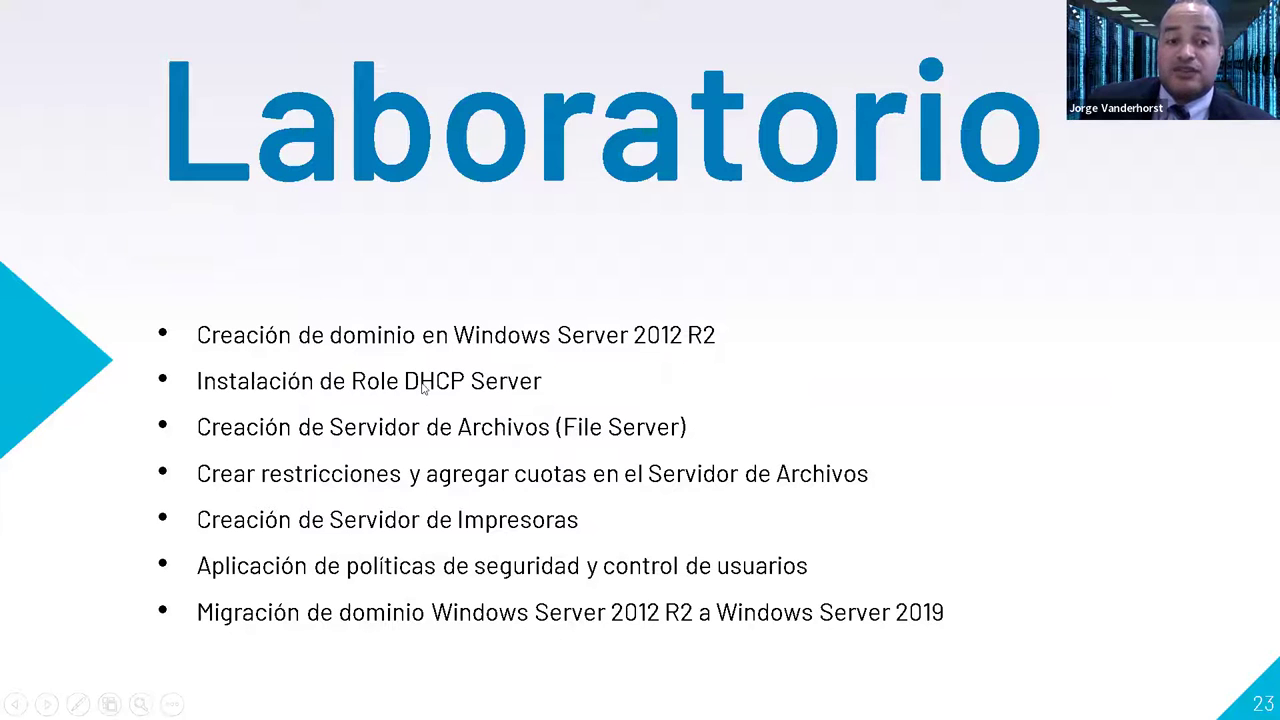
key(alt+Tab)
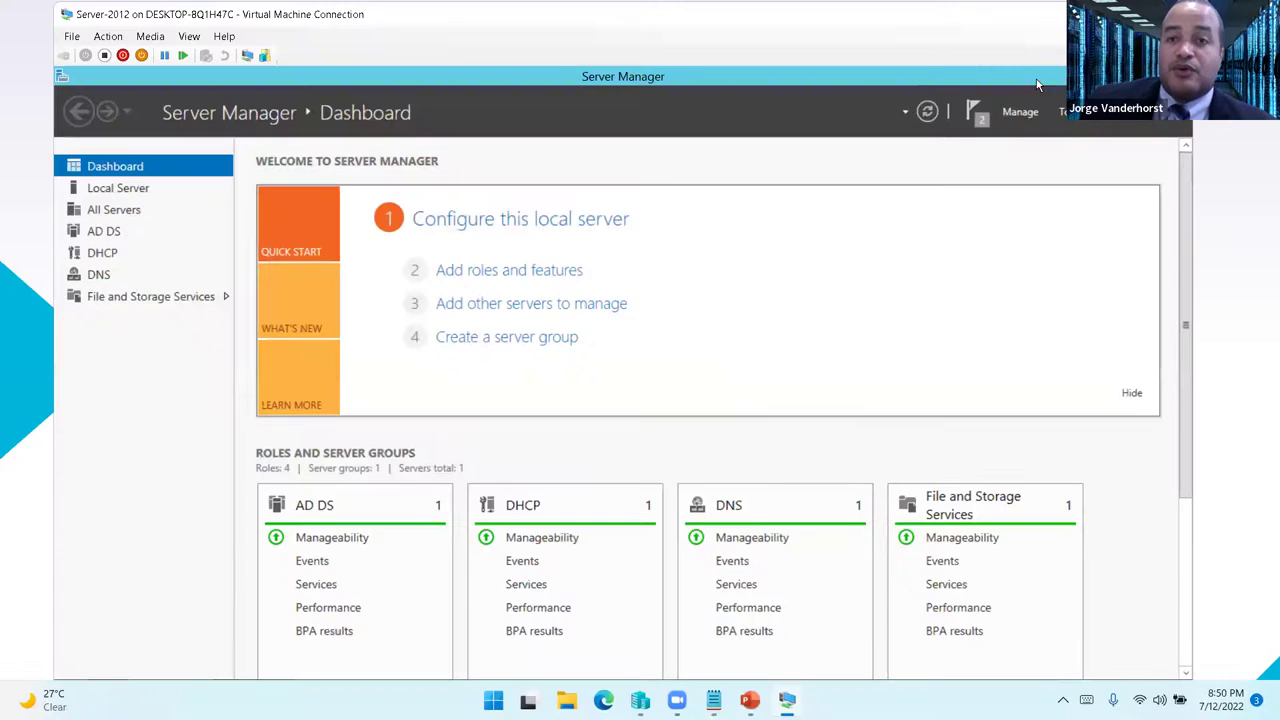
- Enter the domain administrator's user name and password on the Server-2019 sign-in screen
mouse_move(787, 700)
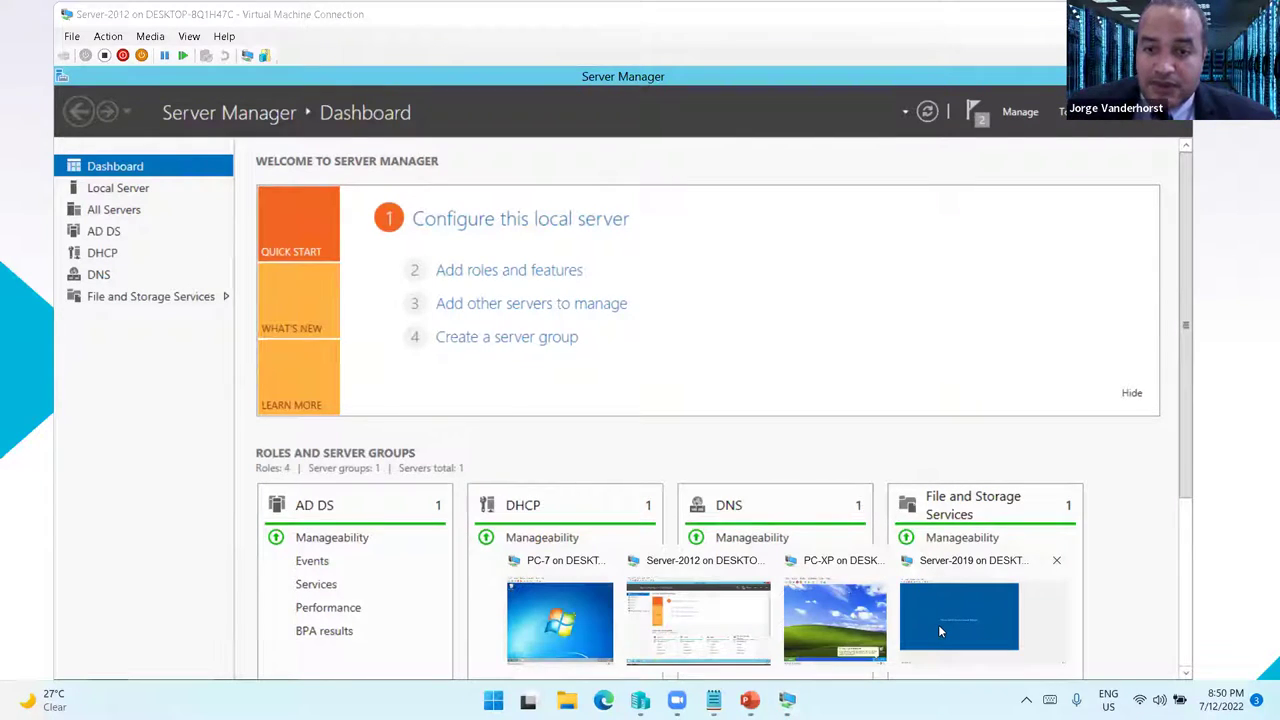
click(938, 624)
click(439, 372)
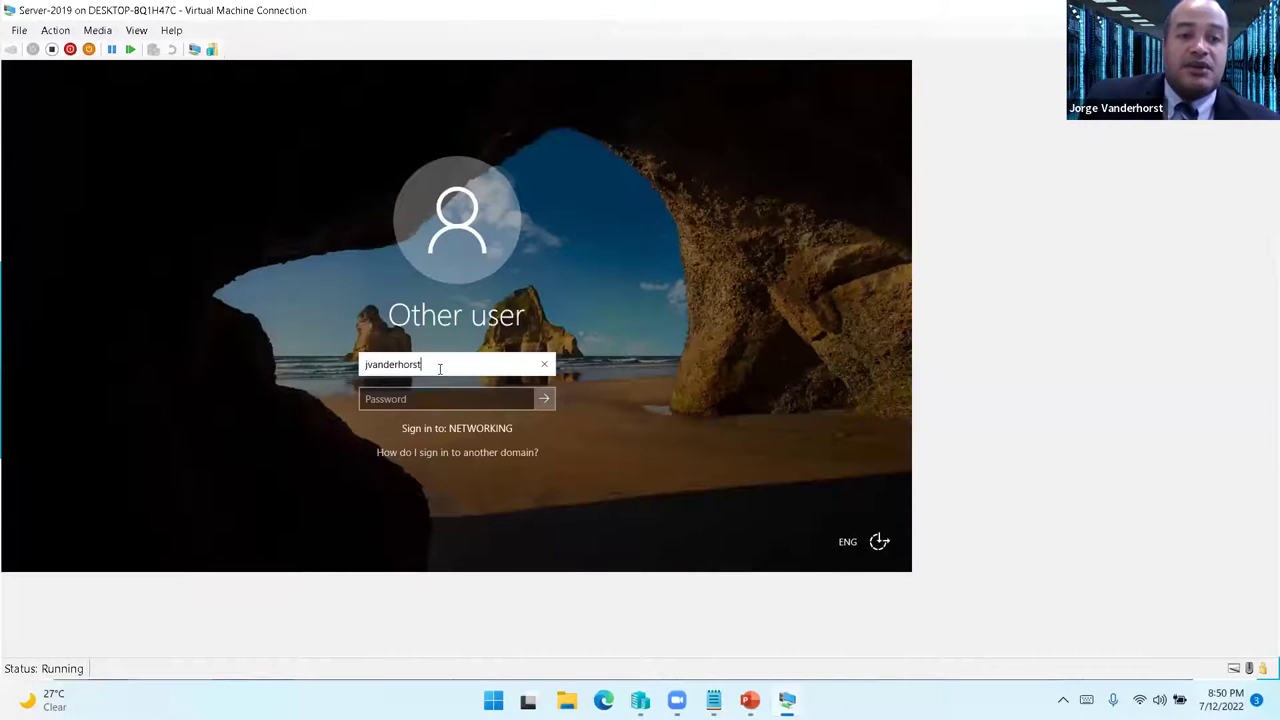
key(Tab)
text(***)
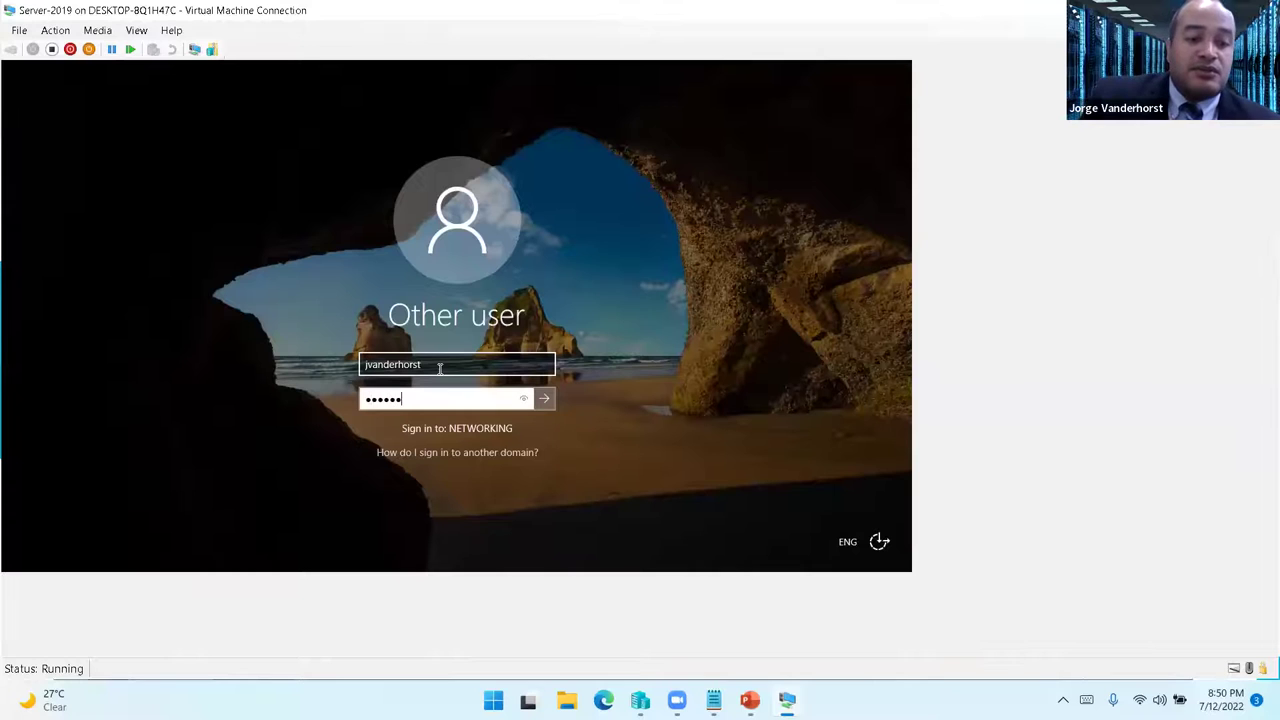
key(Return)
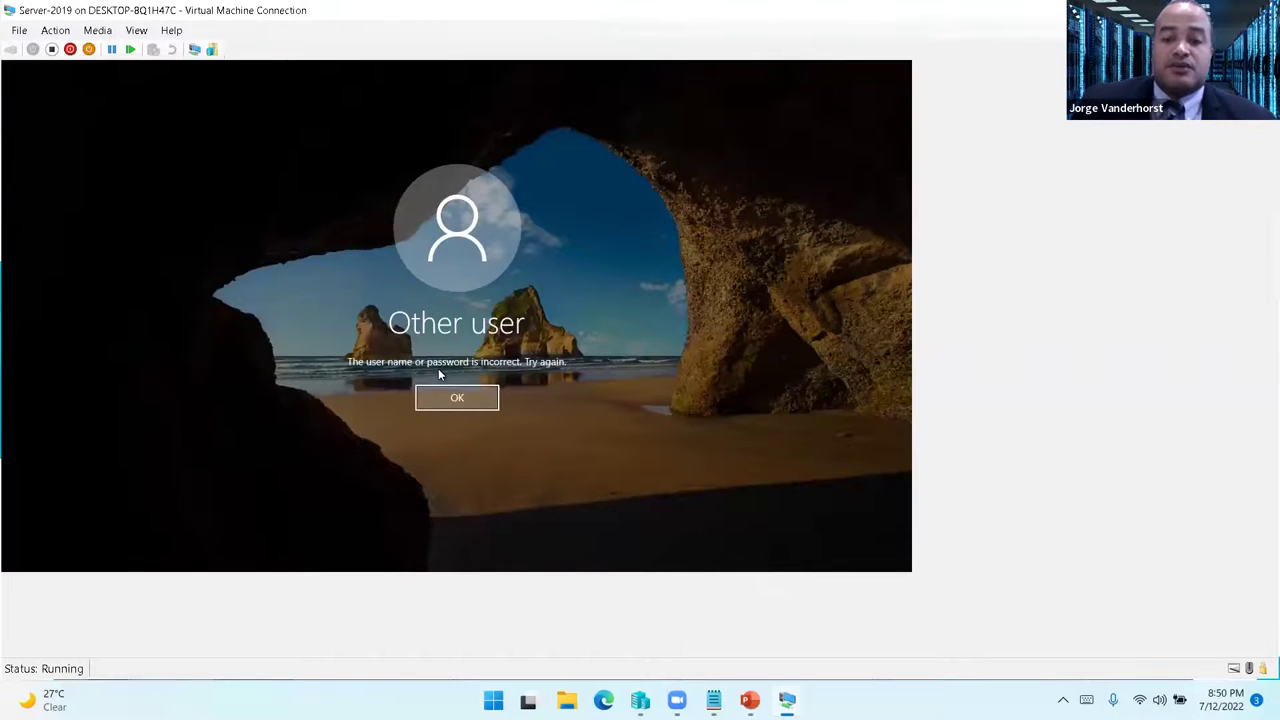
- Retry with the corrected password, then launch Active Directory Users and Computers from Server Manager Tools
key(Return)
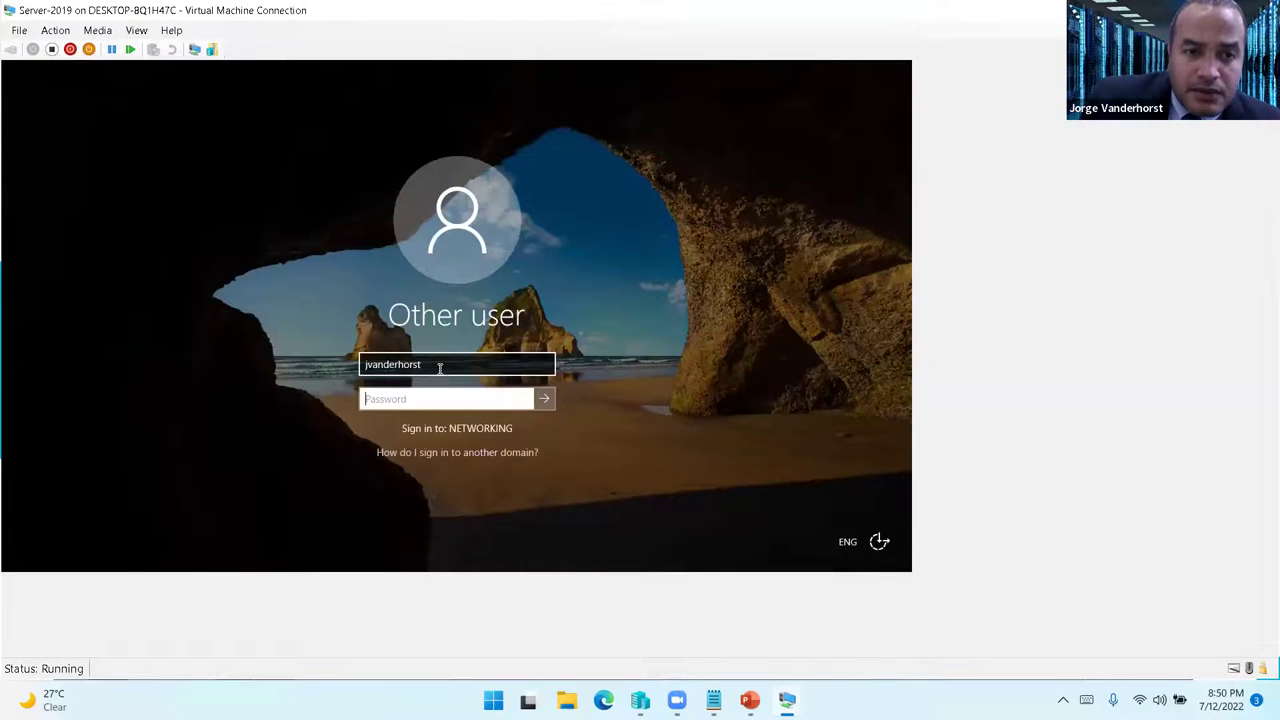
text(*)
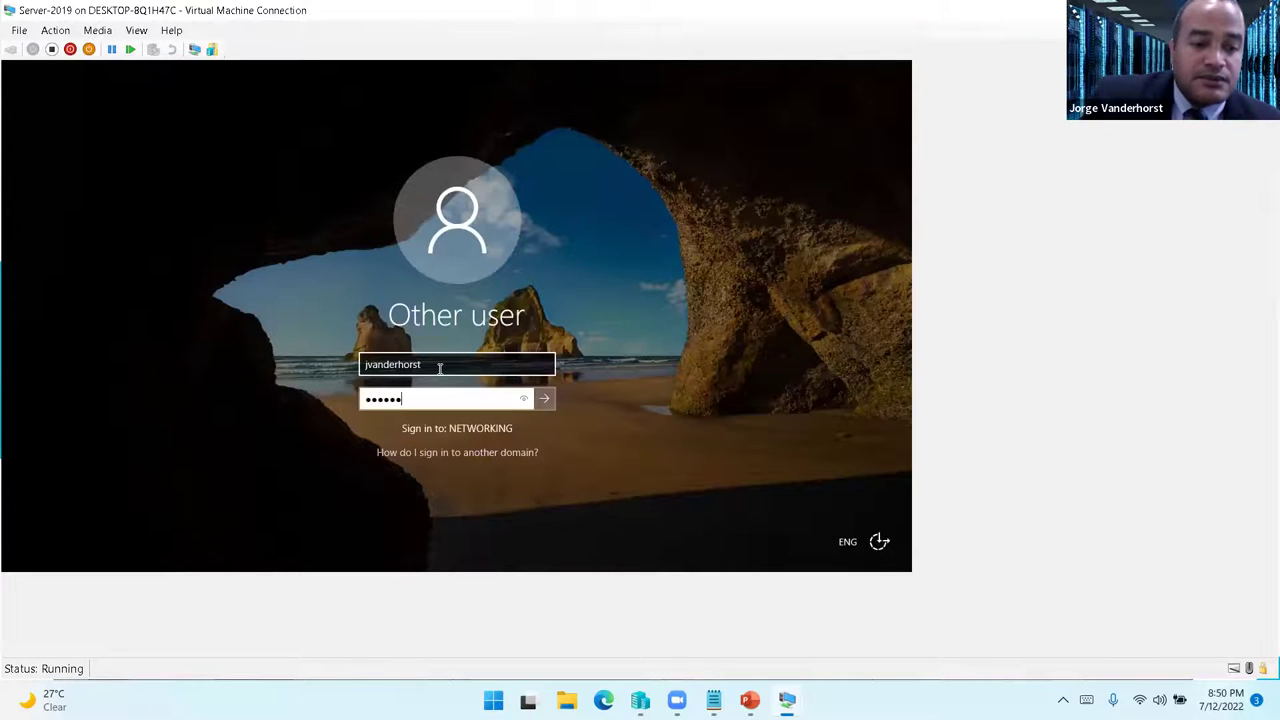
key(Return)
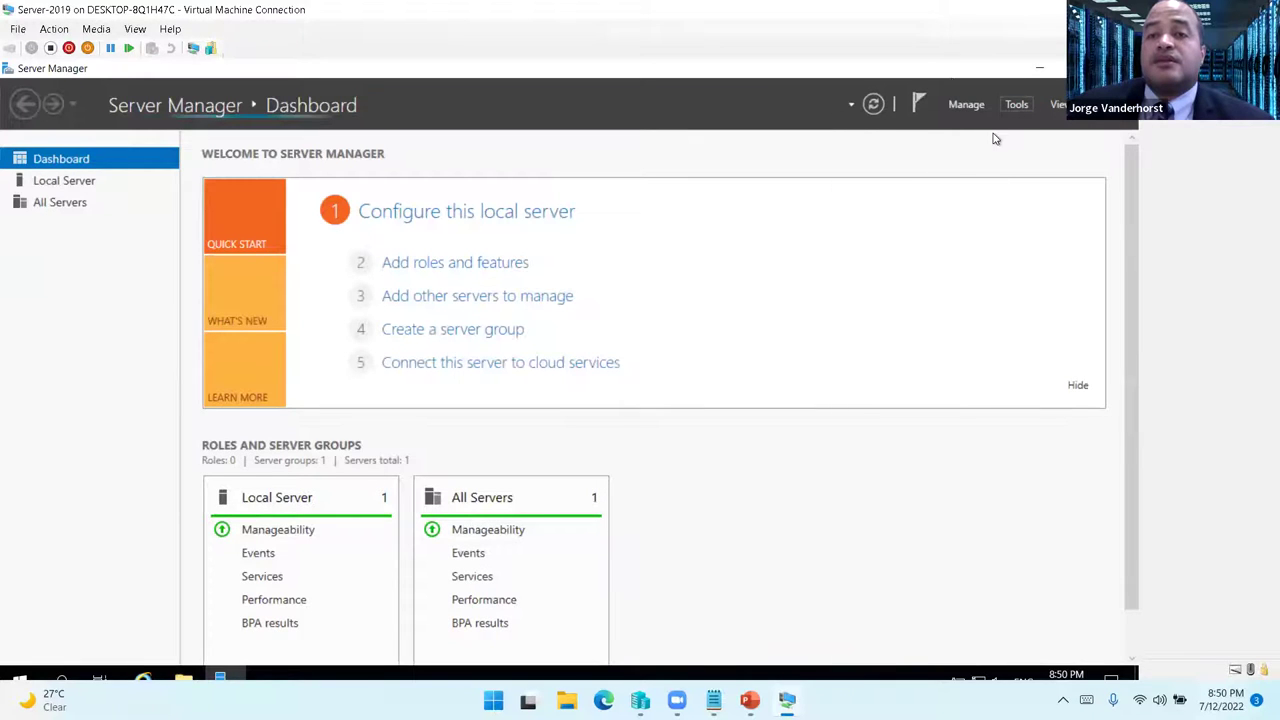
click(1016, 104)
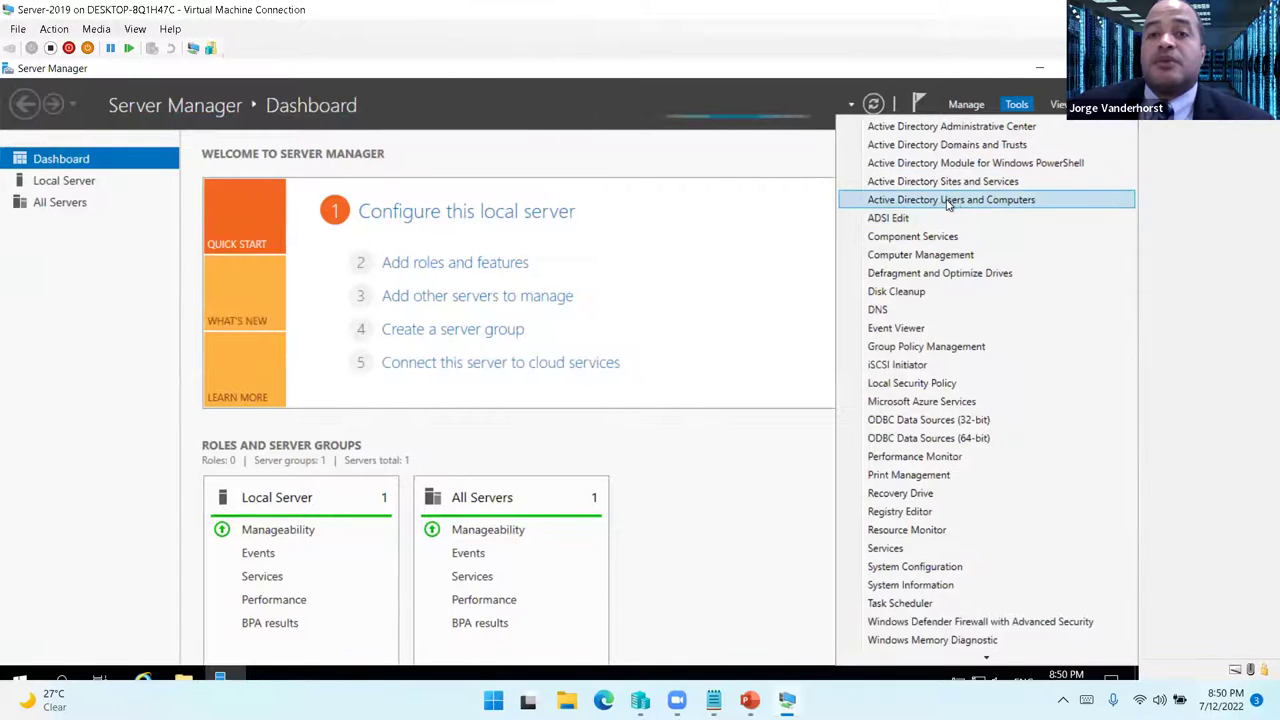
click(948, 201)
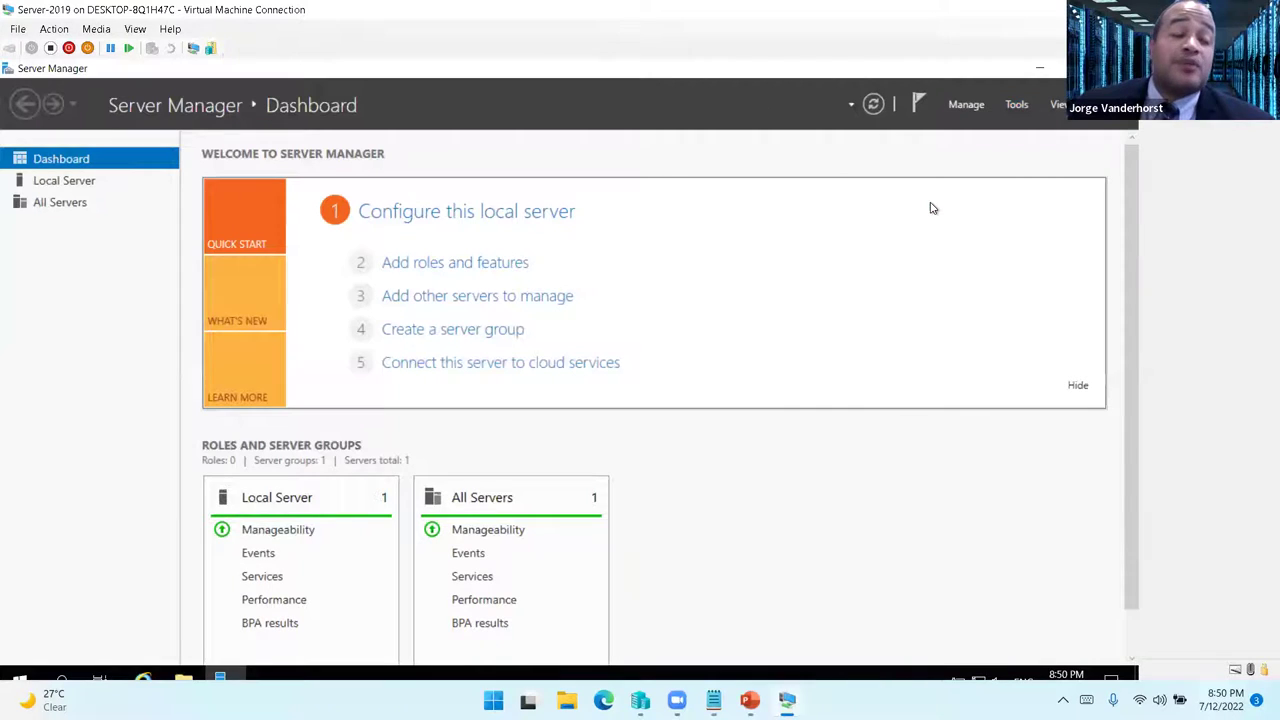
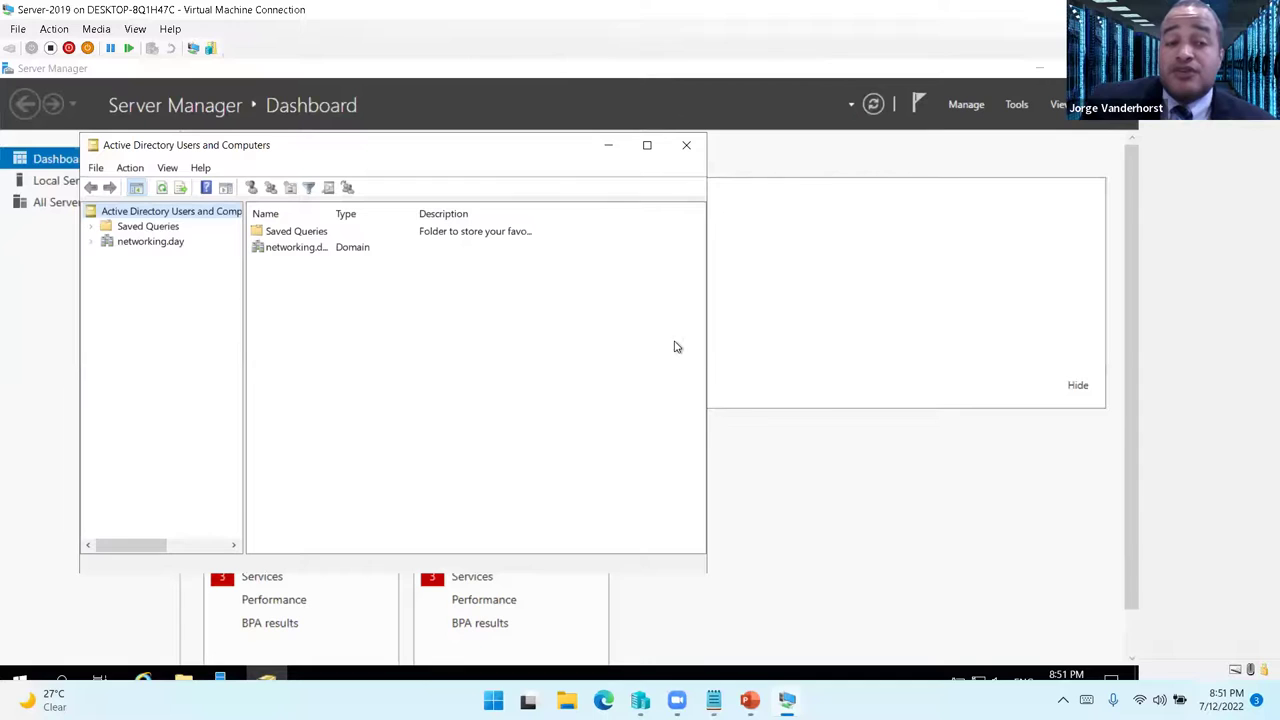
- Maximize Active Directory Users and Computers and start Command Prompt as administrator, approving UAC
click(647, 146)
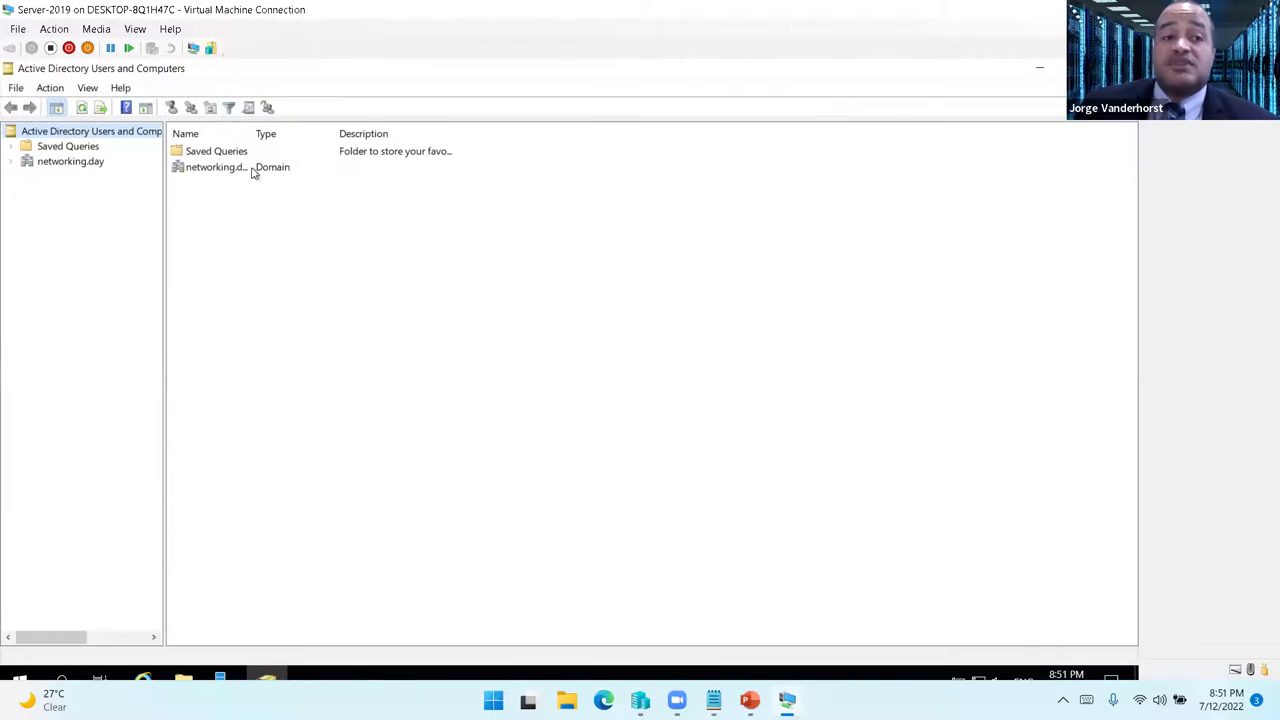
click(5, 670)
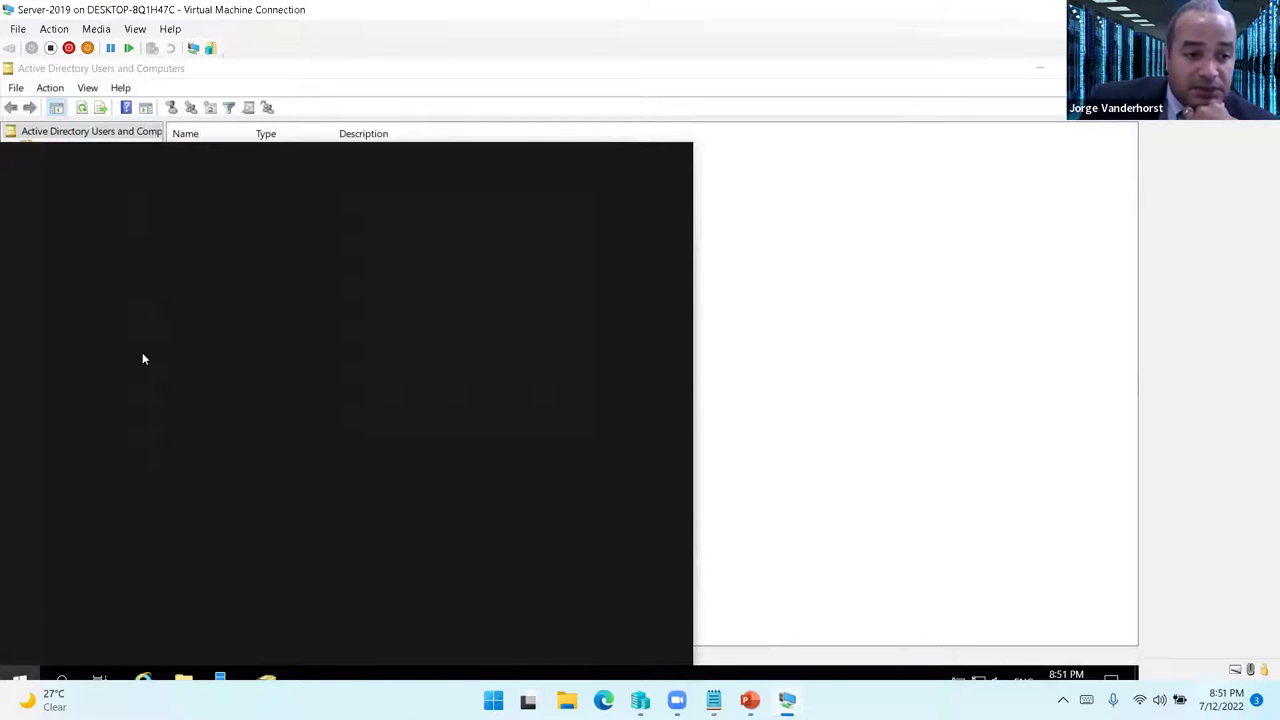
text(cmd)
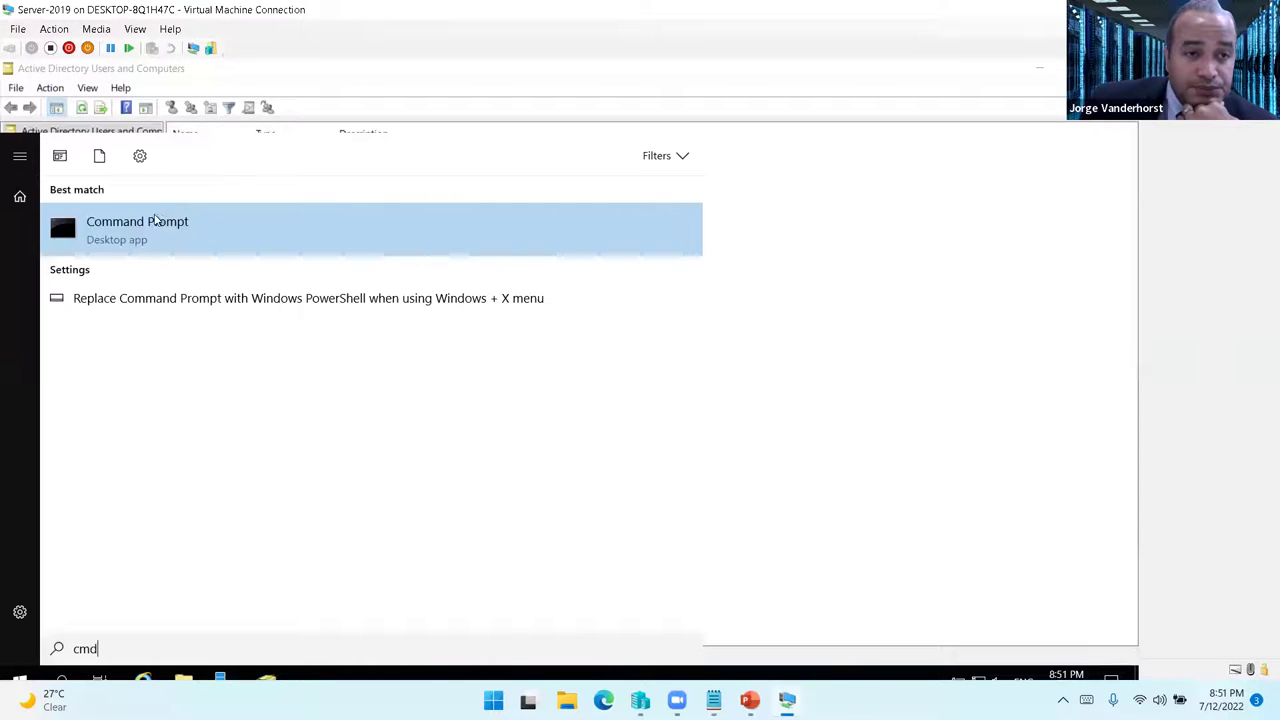
right_click(148, 236)
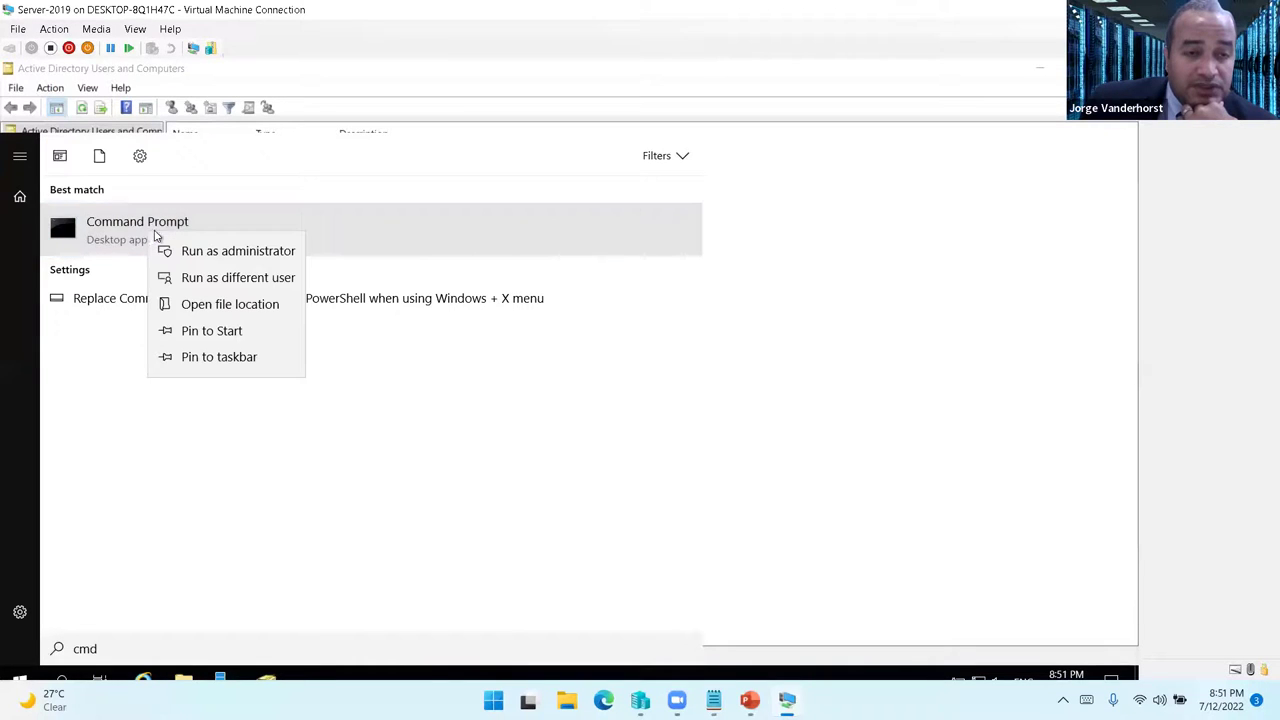
click(230, 252)
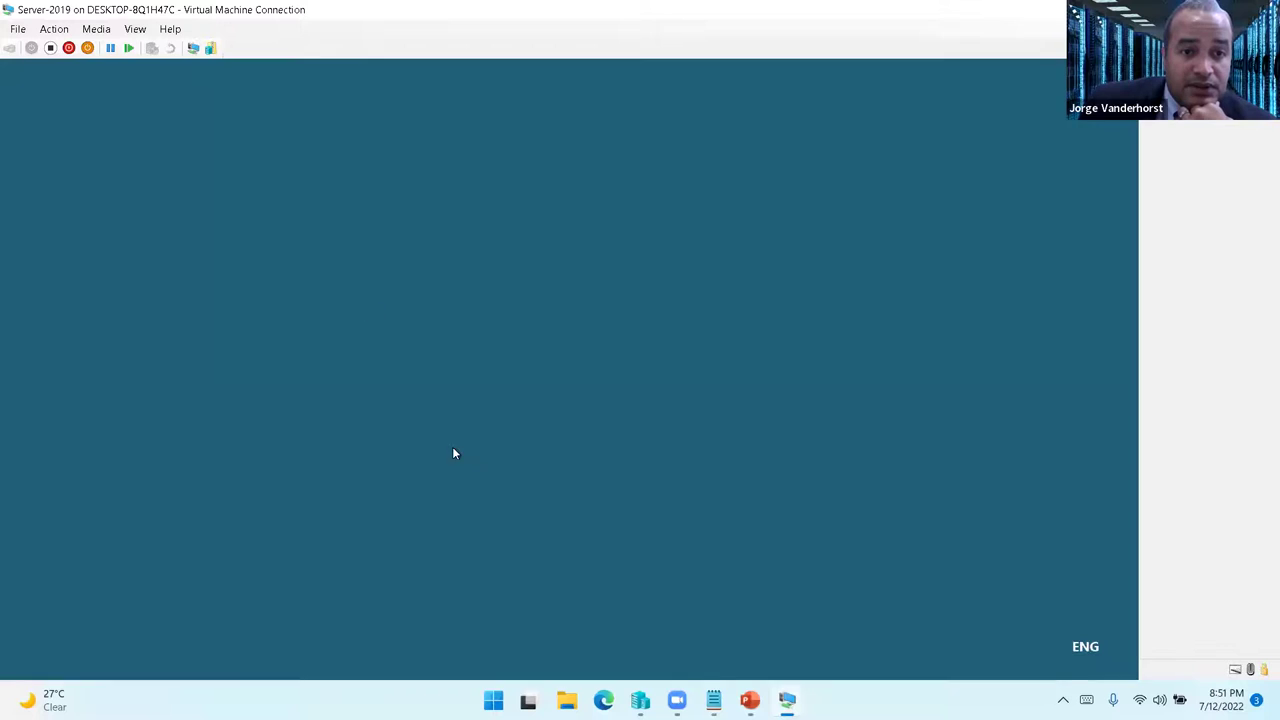
click(483, 474)
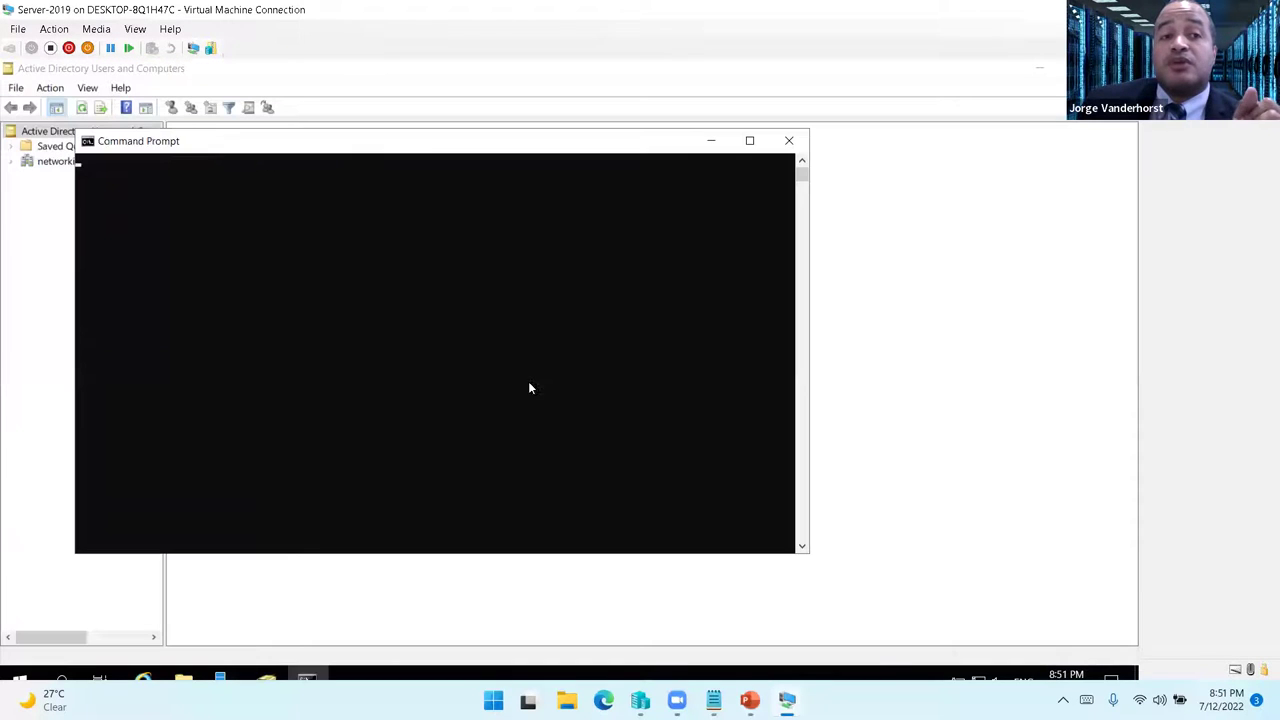
- Expand networking.day in ADUC, then run hostname in Command Prompt to show WIN2019
click(51, 167)
double_click(51, 164)
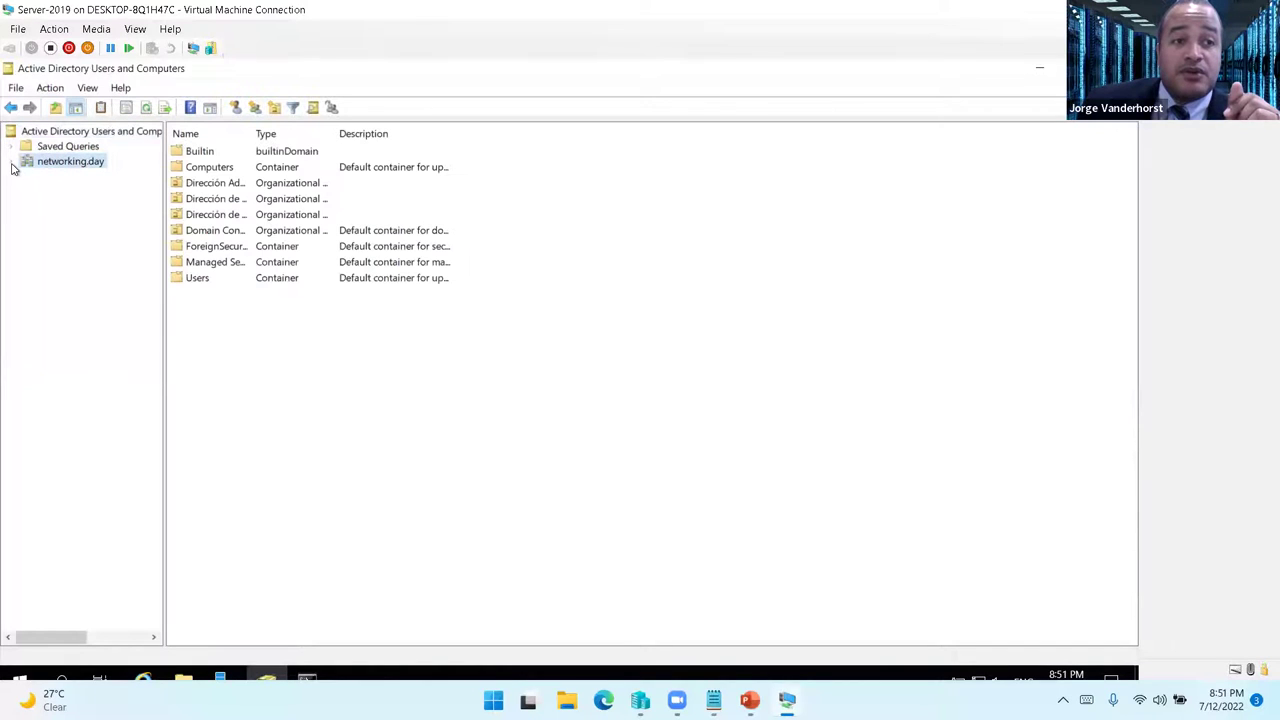
drag(166, 176, 296, 320)
click(306, 679)
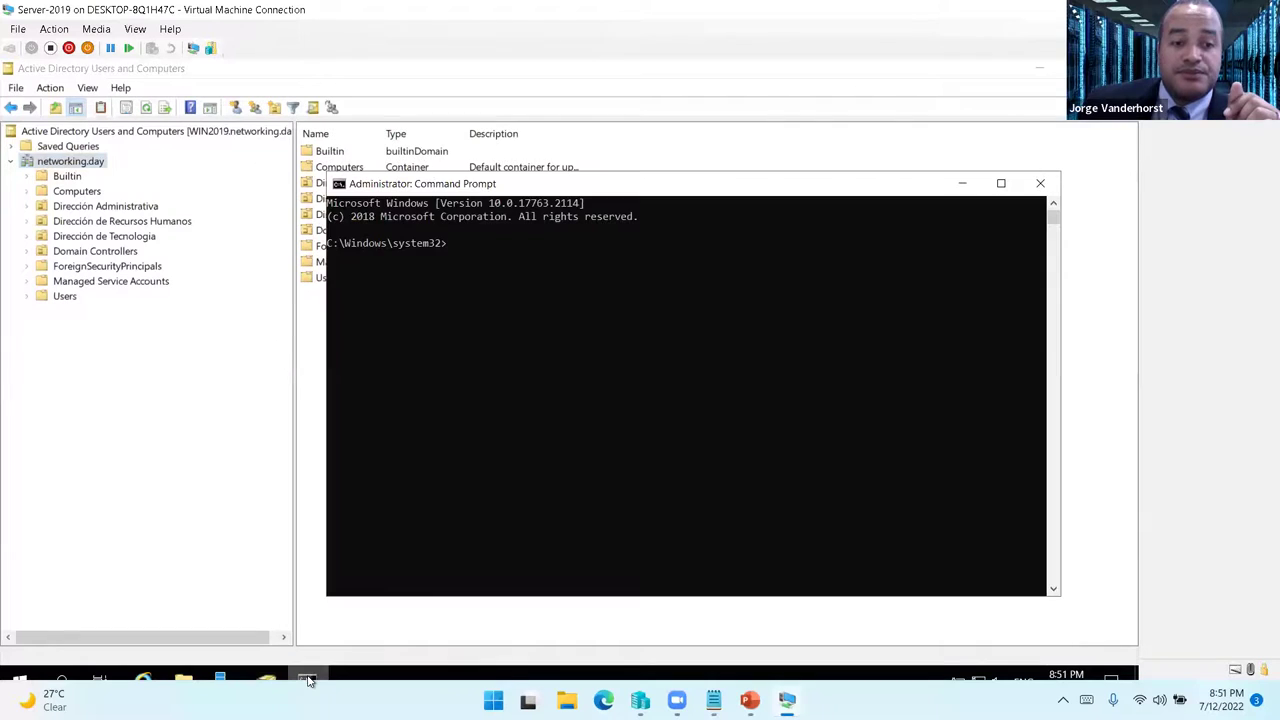
click(531, 304)
text(hostname)
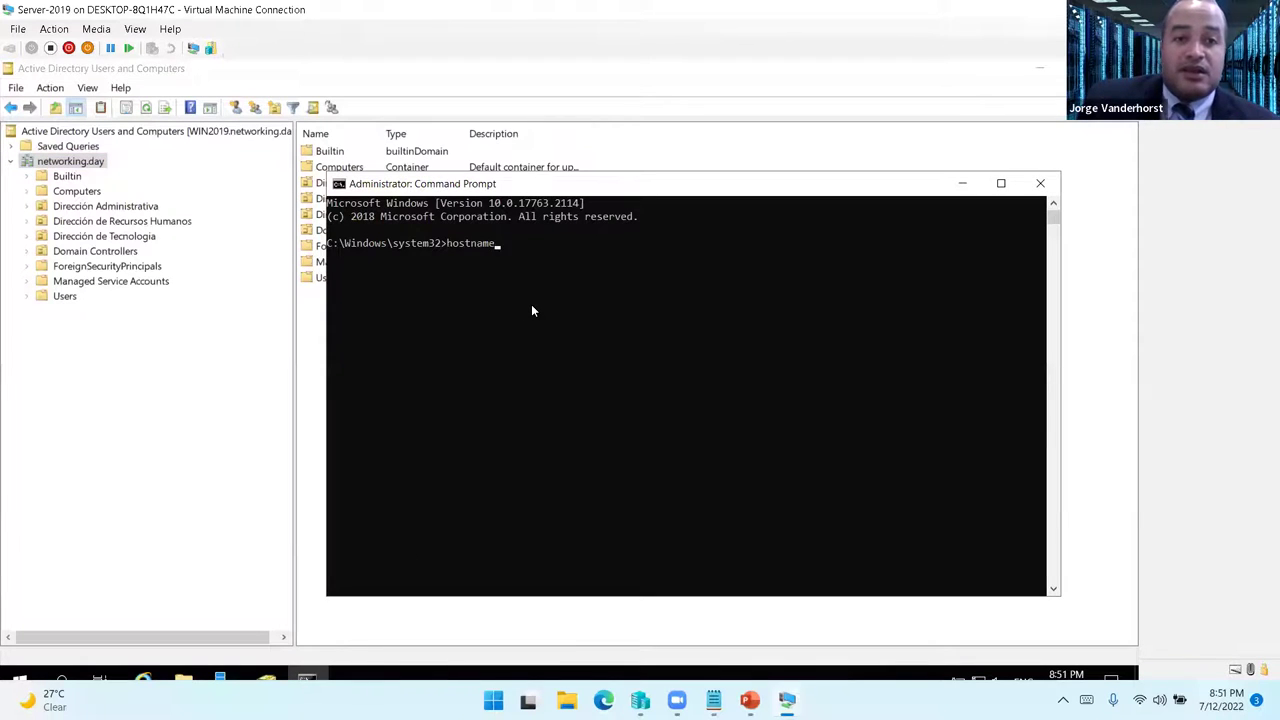
key(Return)
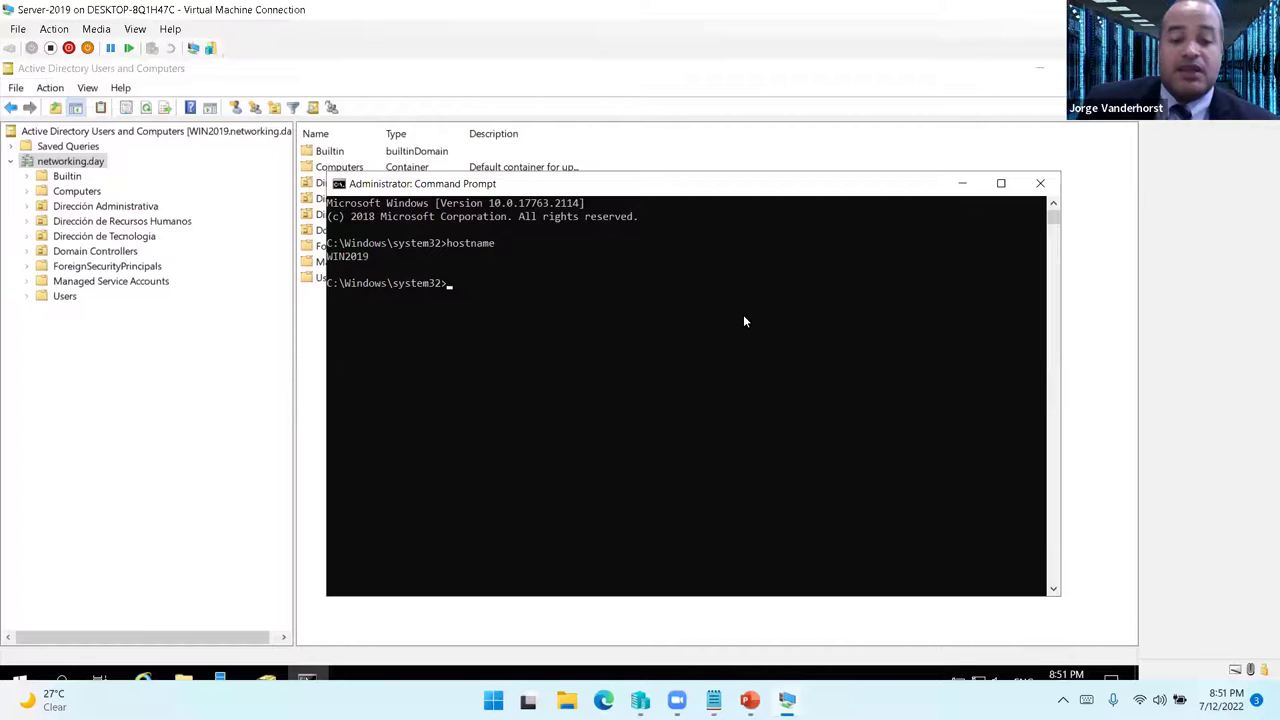
- Enlarge the Command Prompt font size through its Properties Font settings
right_click(461, 188)
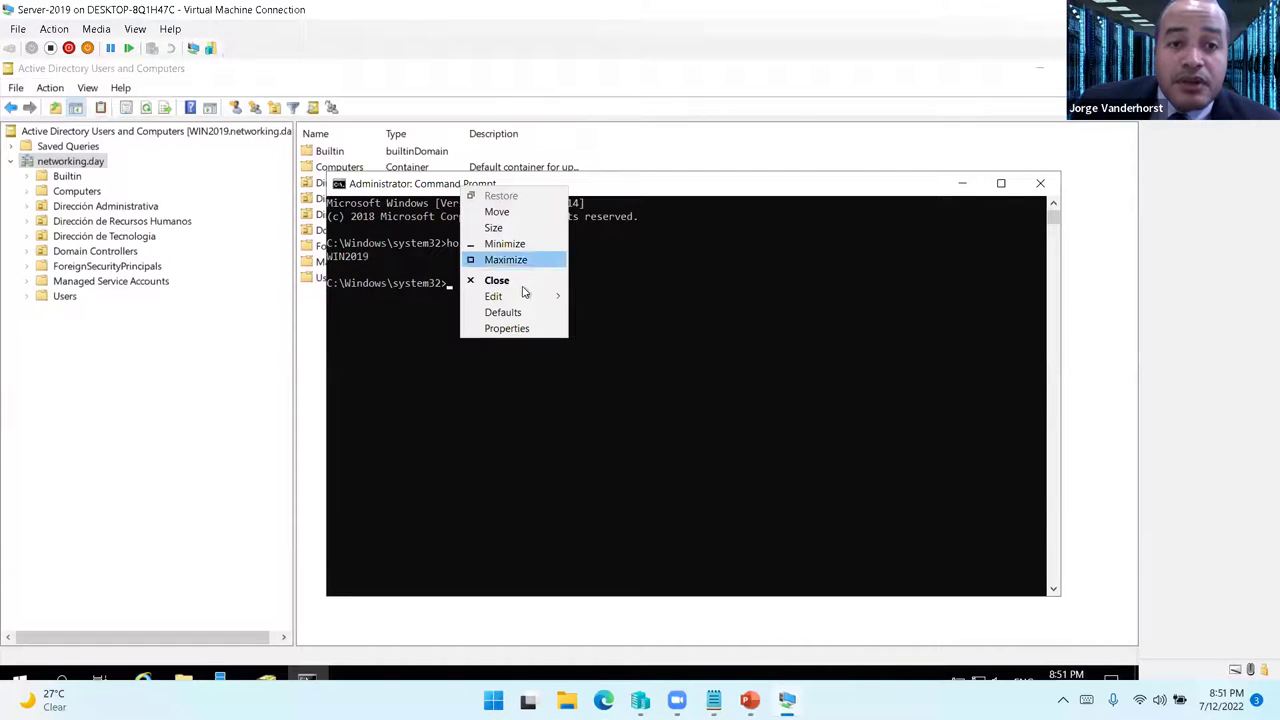
mouse_move(526, 295)
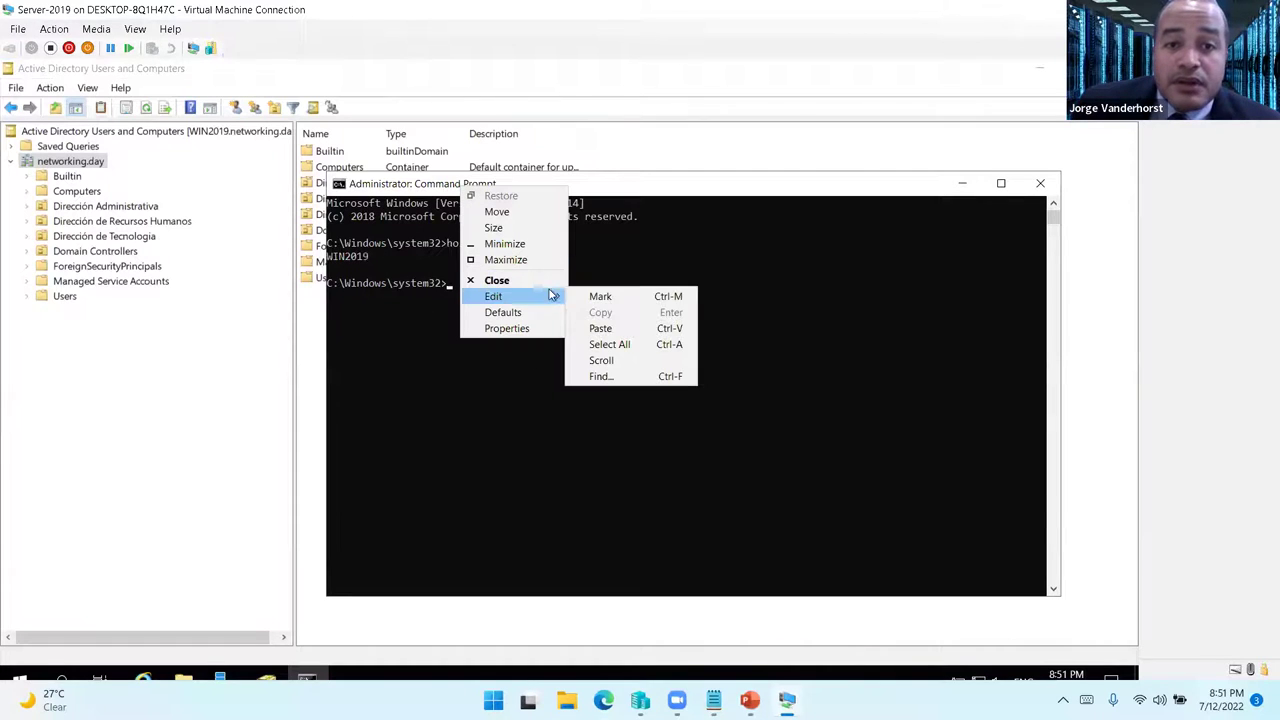
click(515, 328)
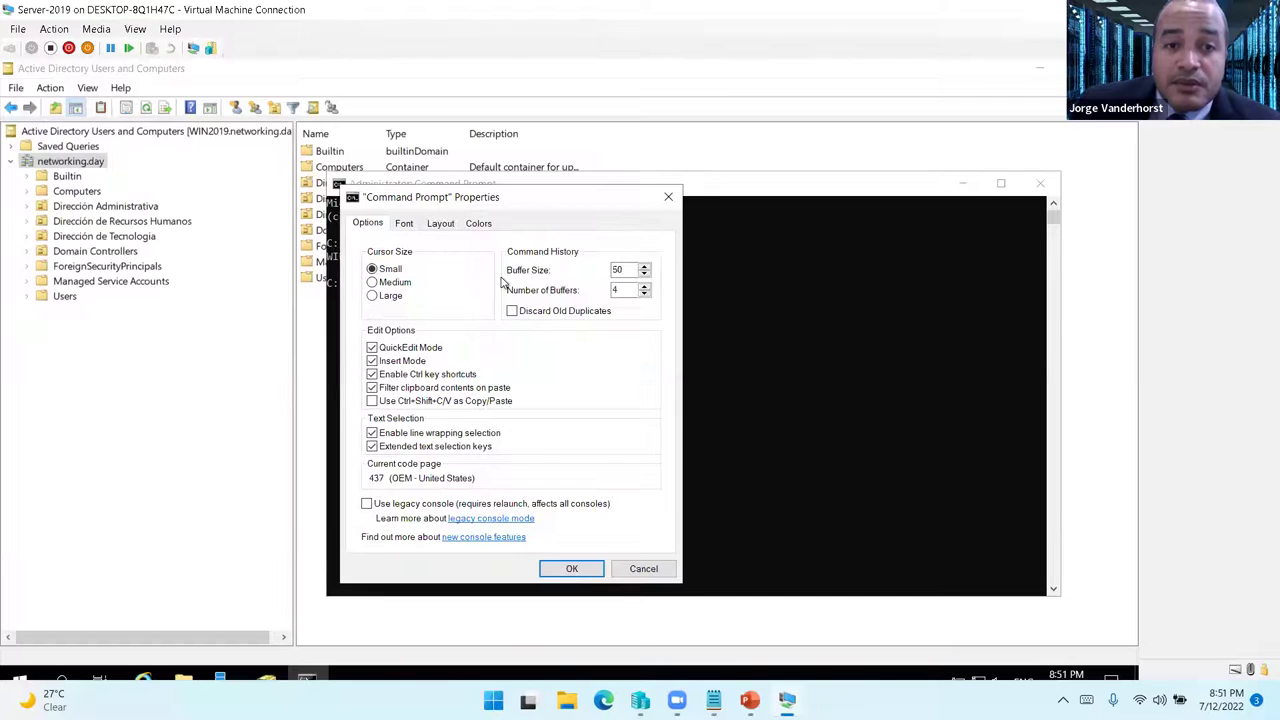
click(404, 223)
click(373, 309)
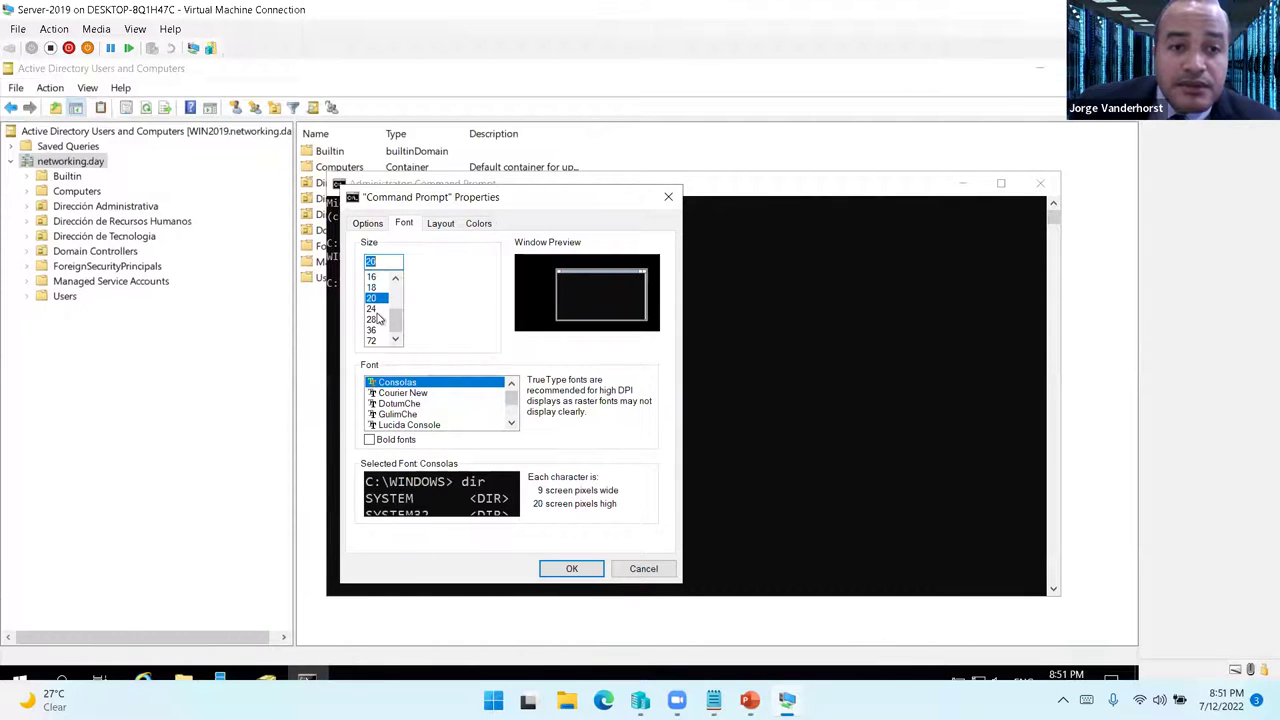
click(566, 569)
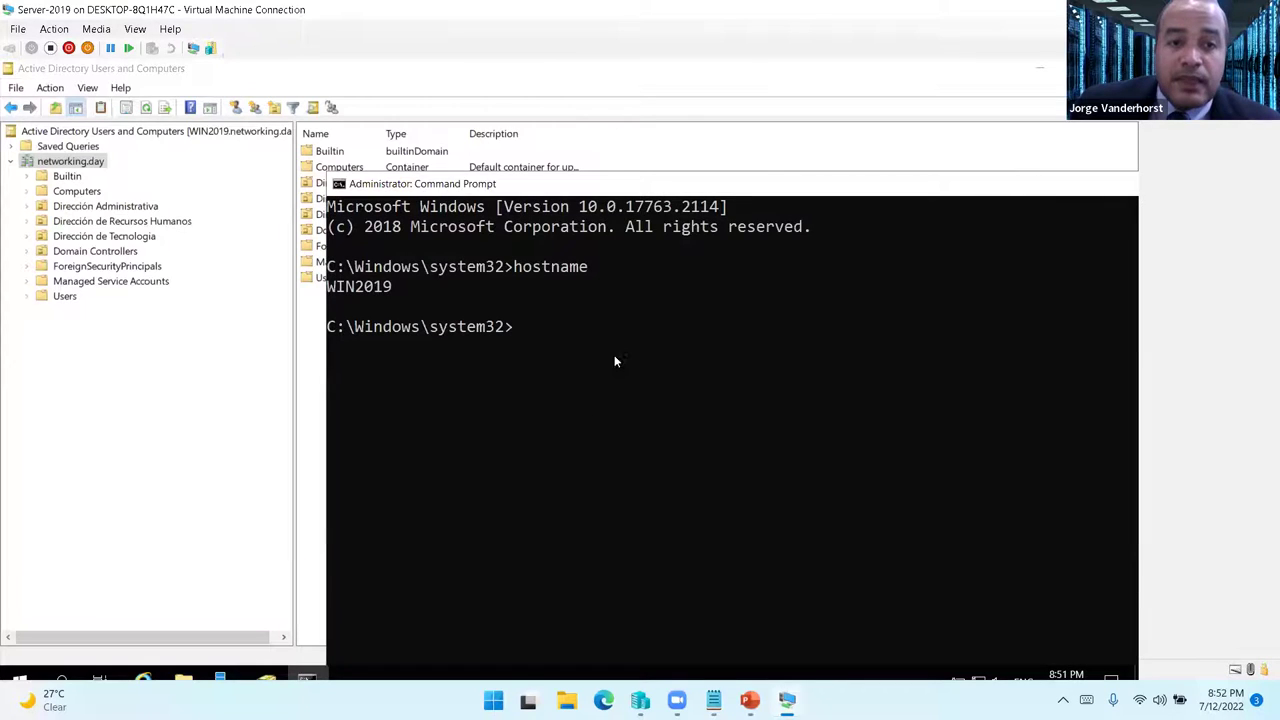
- Run netdom query fsmo and highlight the five role lines held by Win2012.networking.day
text(netdom que)
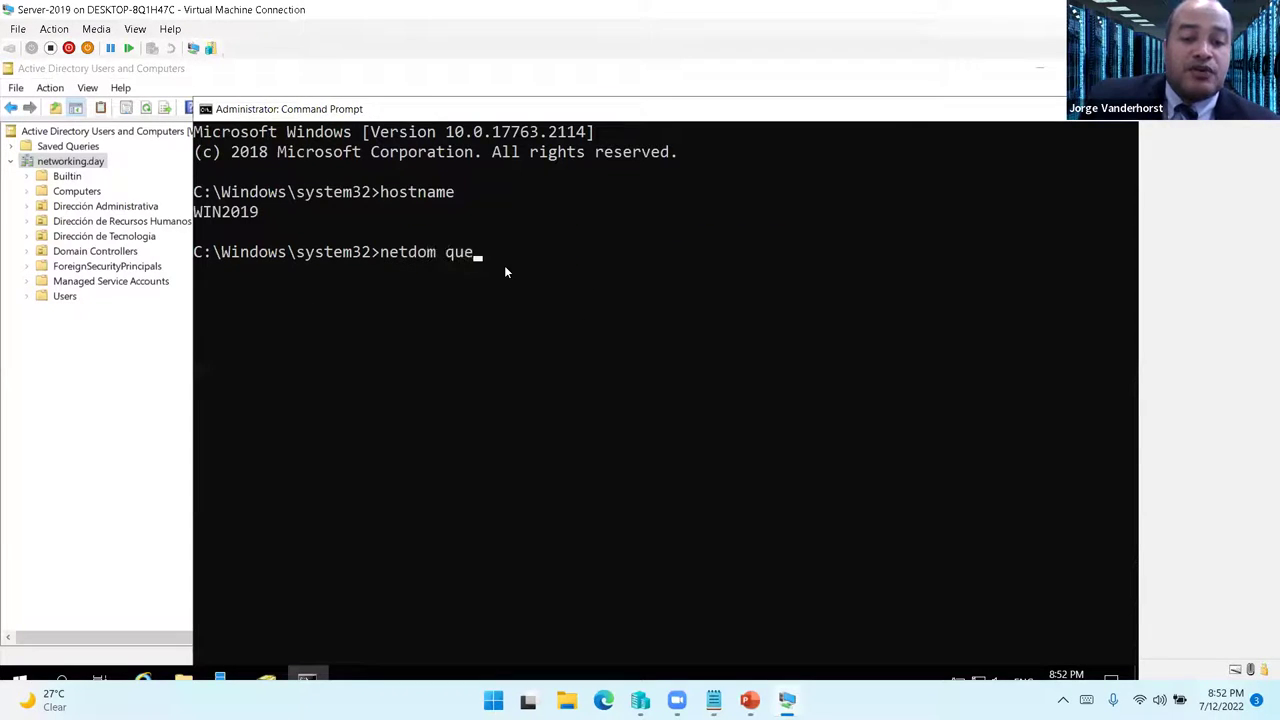
text(ry fsmo)
key(Return)
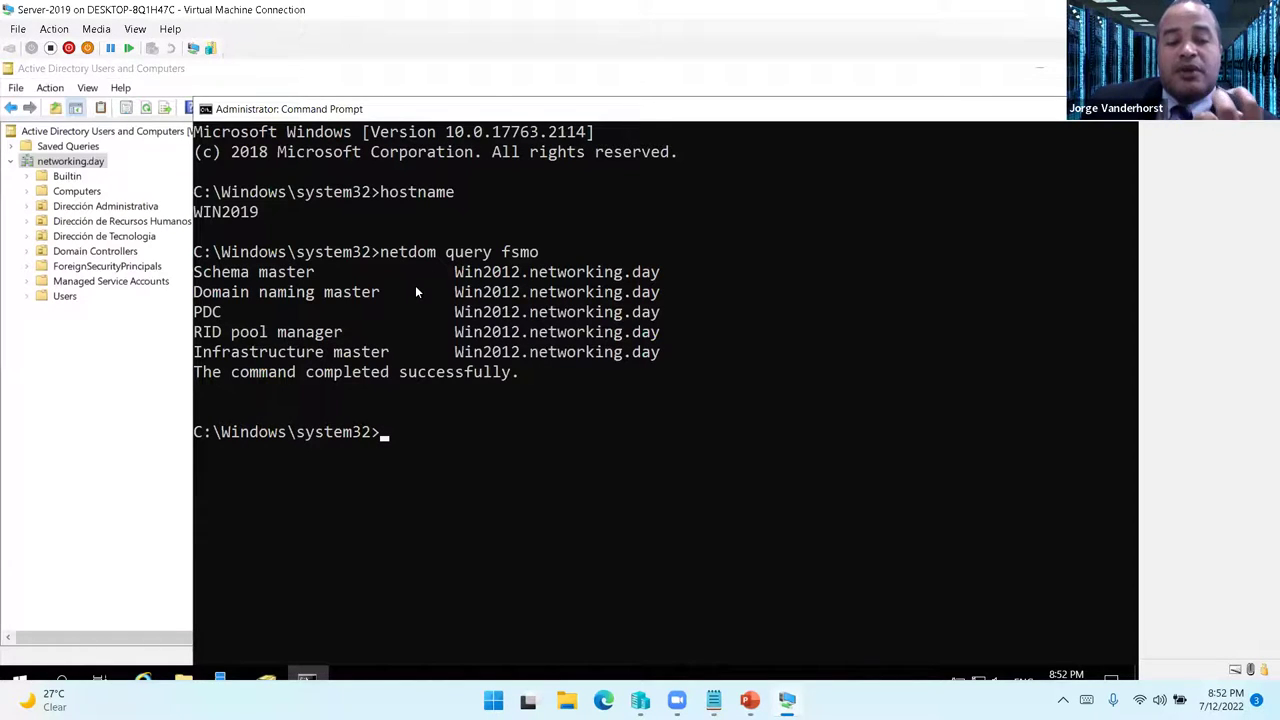
drag(195, 272, 672, 358)
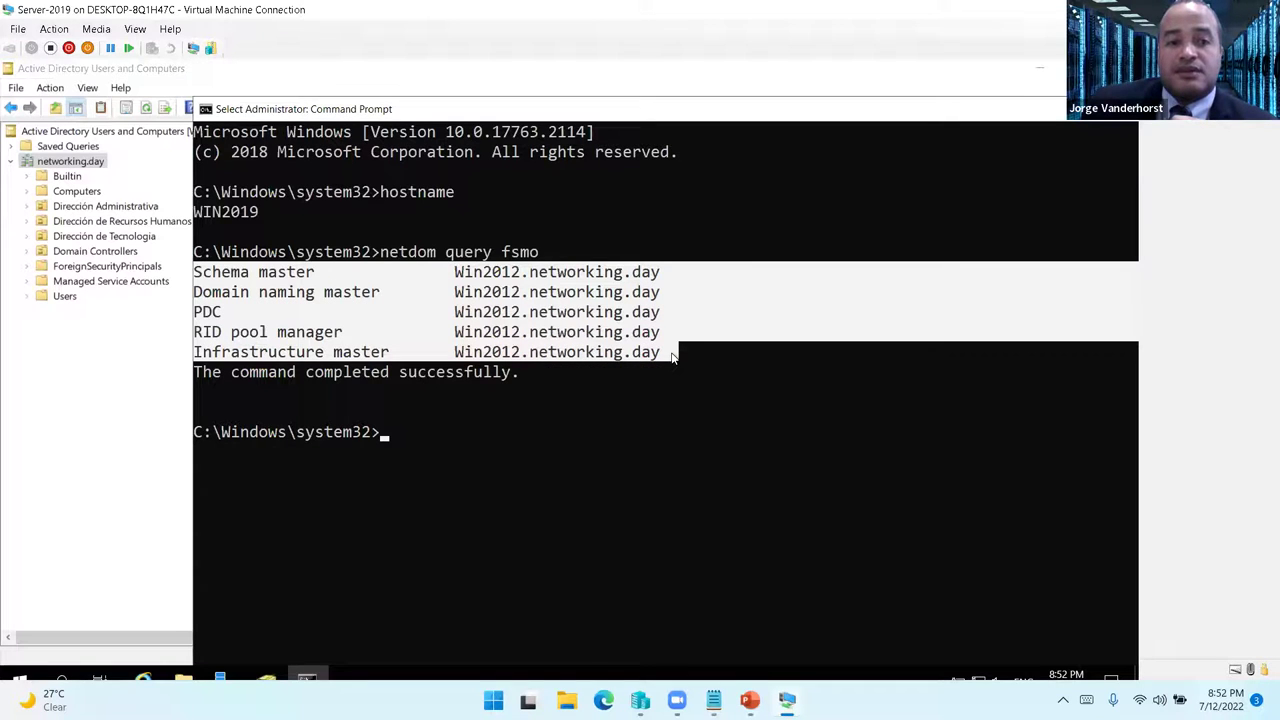
click(534, 337)
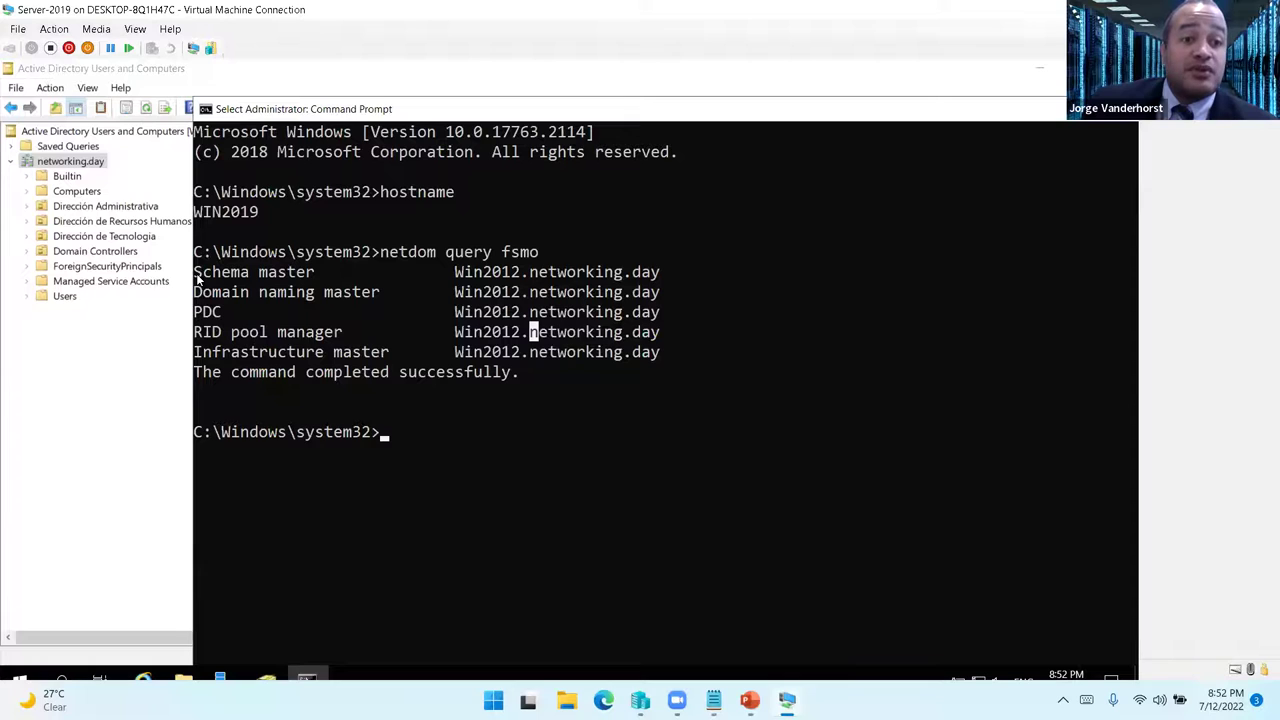
drag(196, 311, 658, 352)
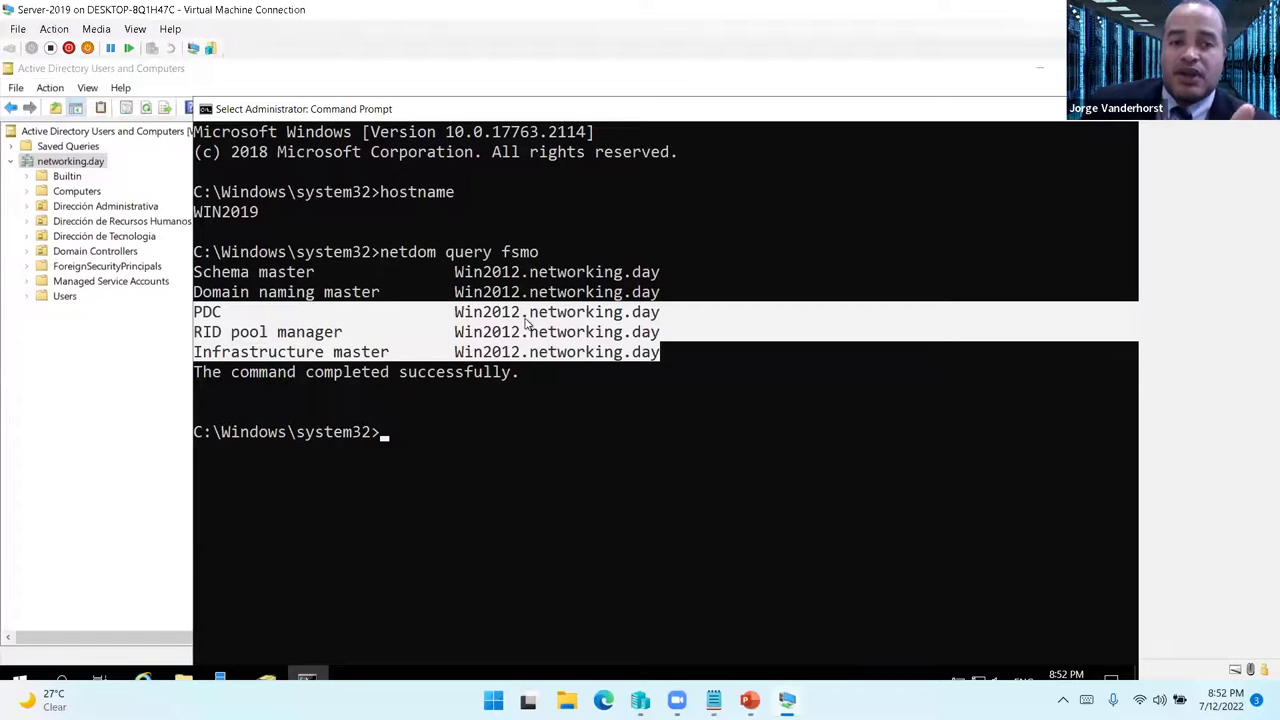
click(684, 316)
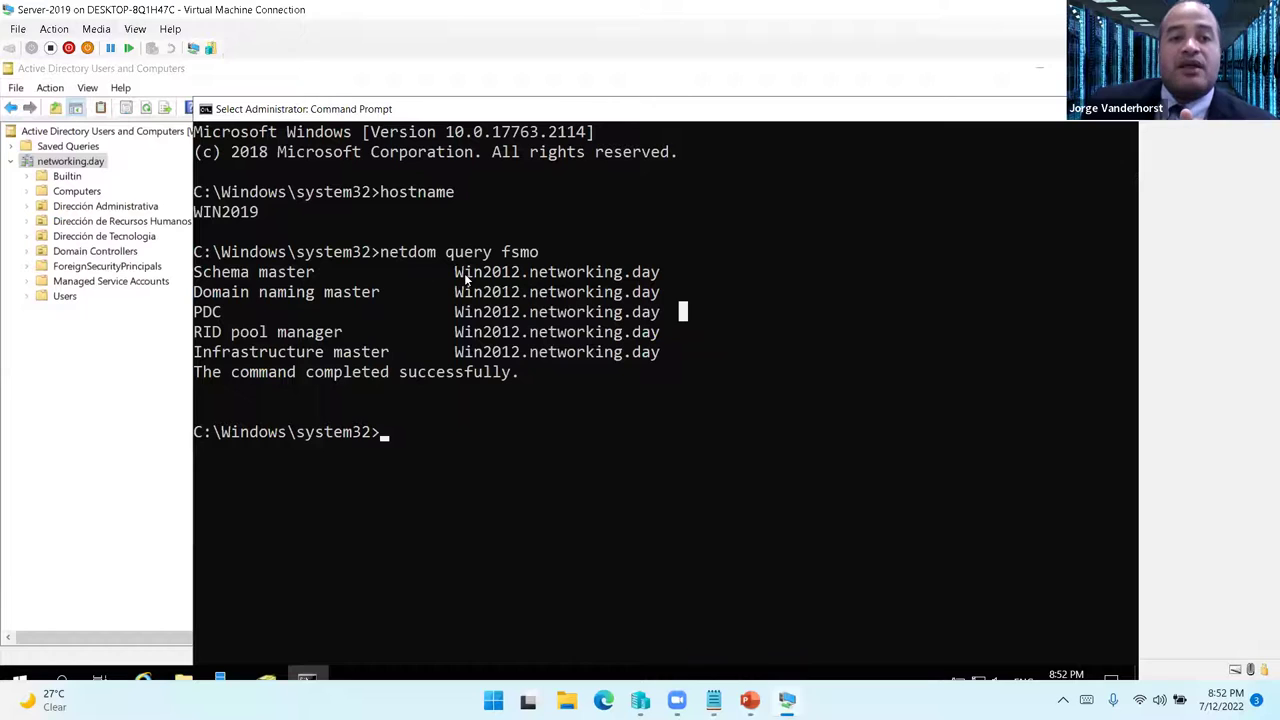
drag(454, 276, 378, 292)
click(378, 292)
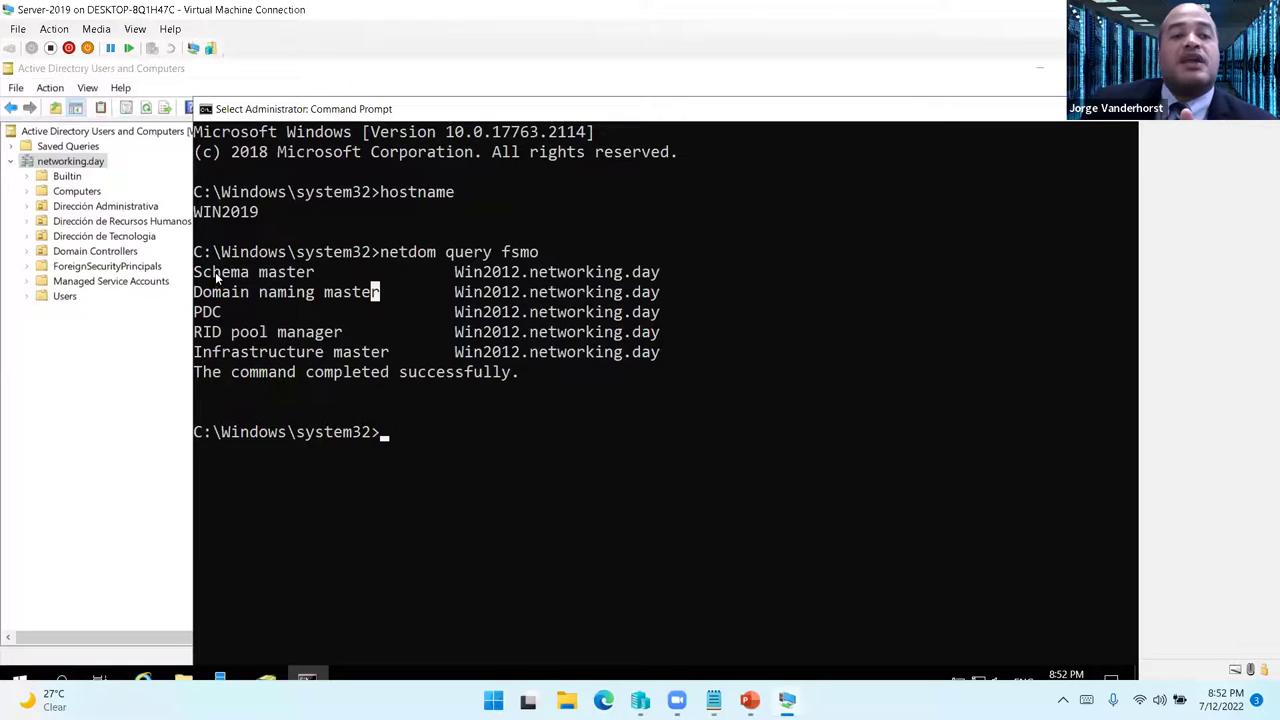
drag(196, 276, 677, 352)
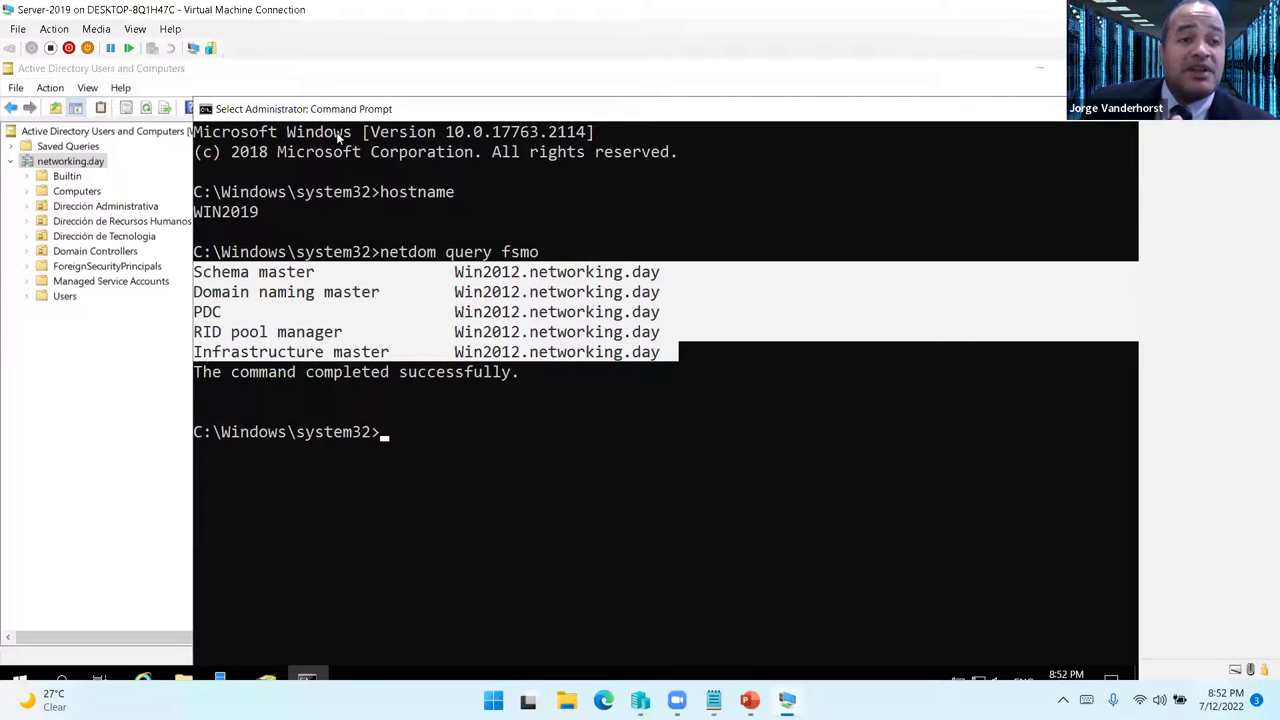
- Transfer the RID master role to WIN2019 via networking.day's Operations Masters
click(88, 167)
right_click(88, 167)
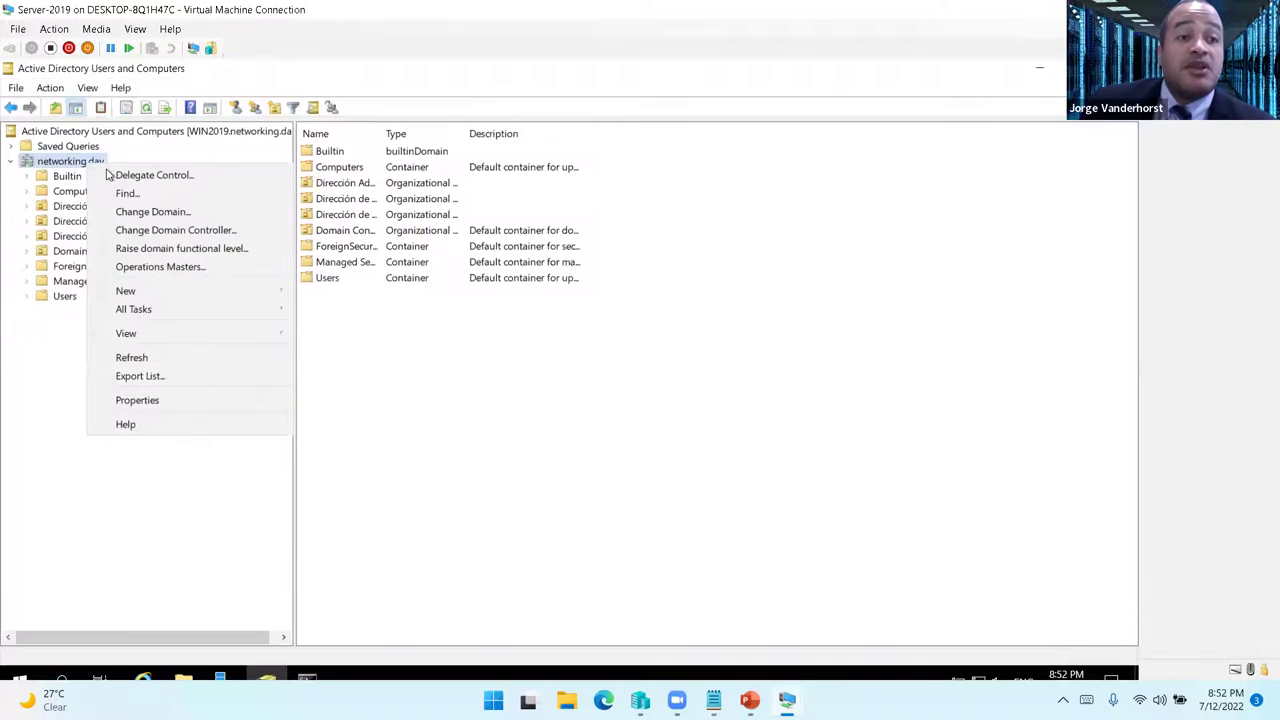
click(180, 263)
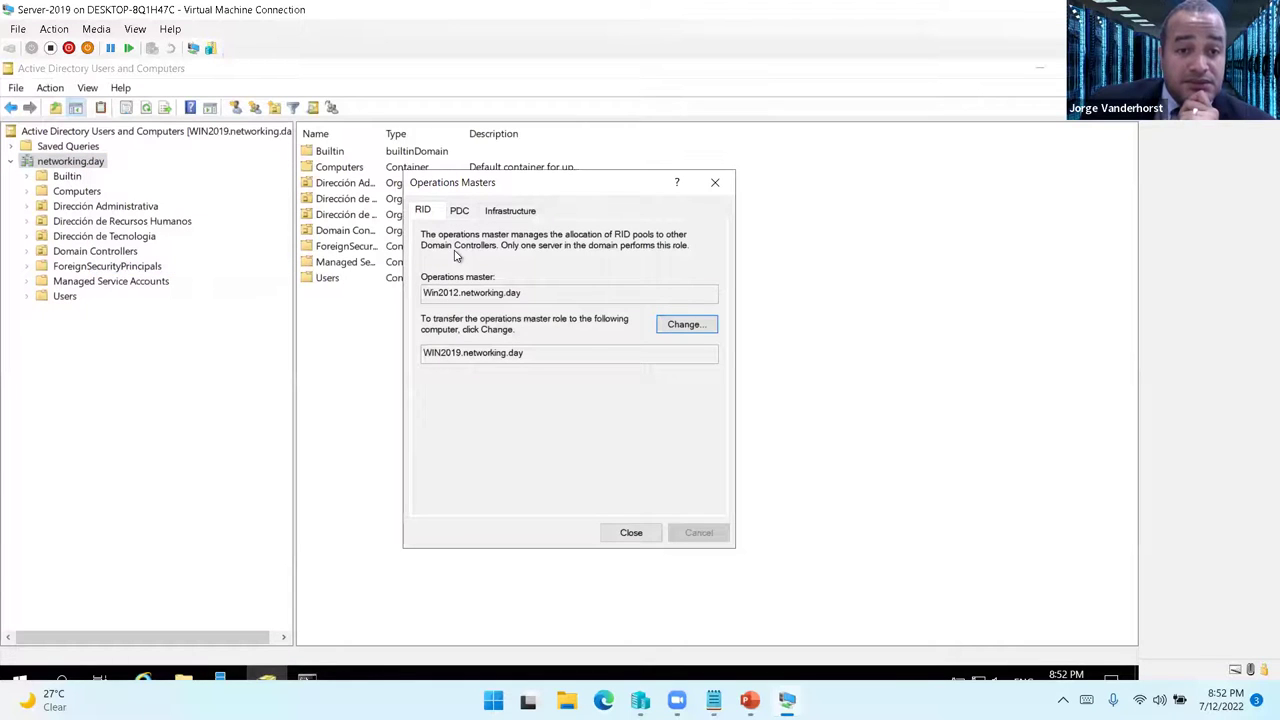
click(686, 325)
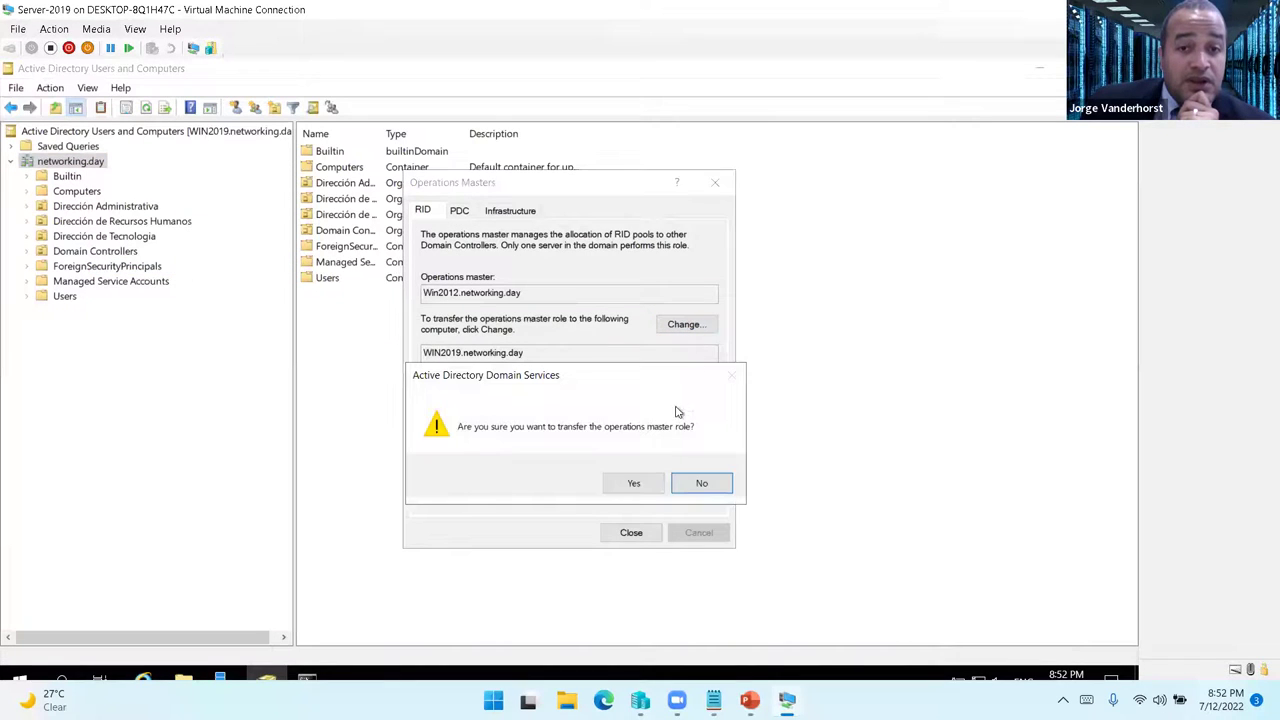
click(636, 483)
click(689, 483)
- Transfer the PDC and Infrastructure master roles to WIN2019, then close and refresh
click(459, 210)
click(686, 325)
click(632, 484)
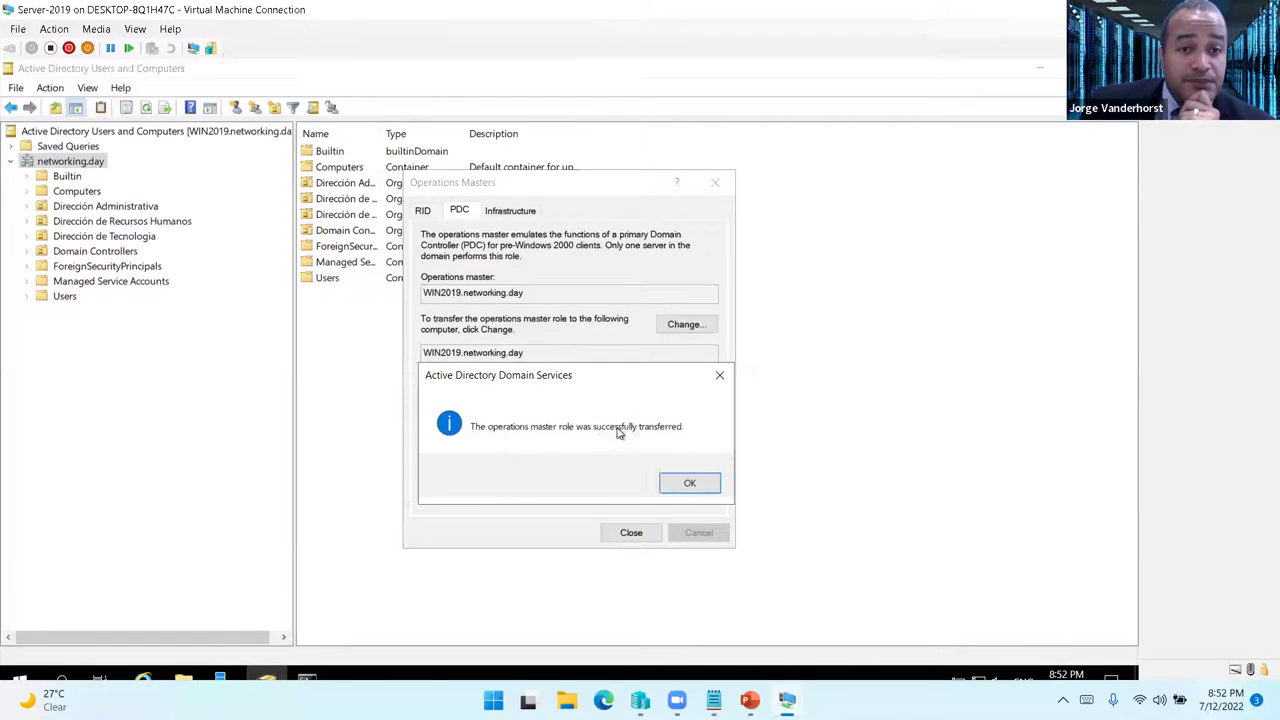
click(689, 483)
click(510, 210)
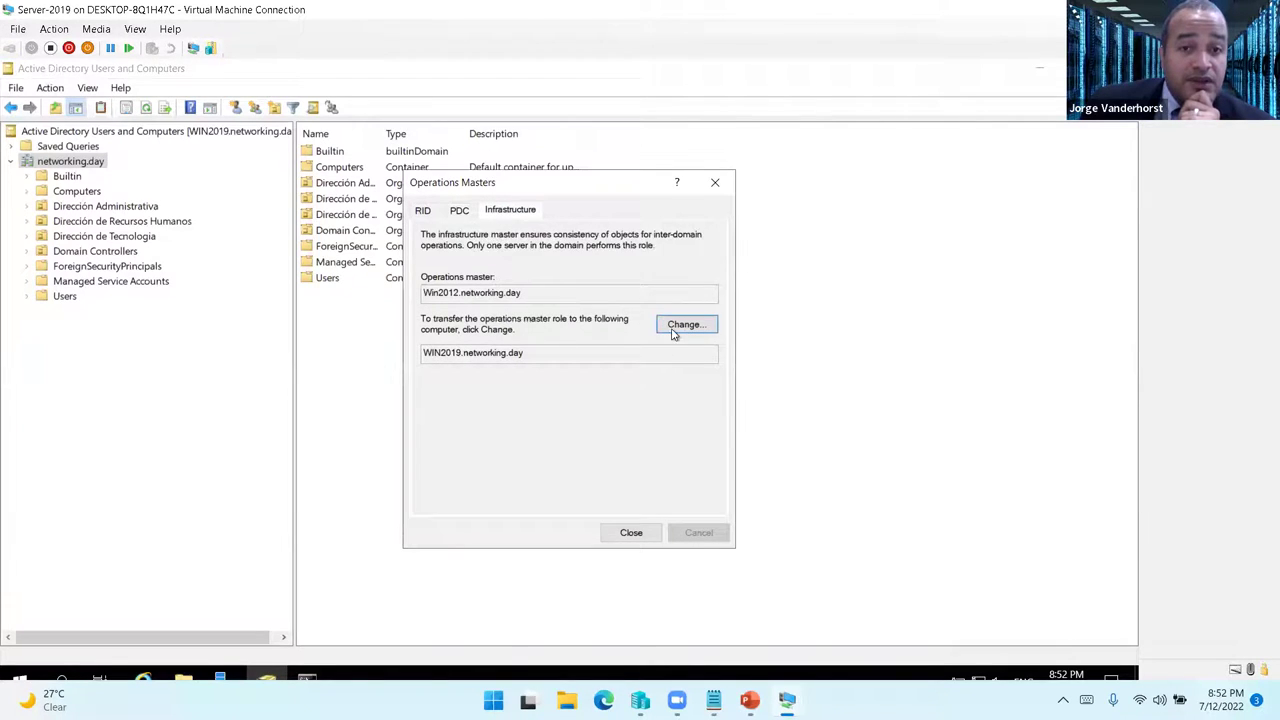
click(680, 326)
click(634, 483)
click(689, 483)
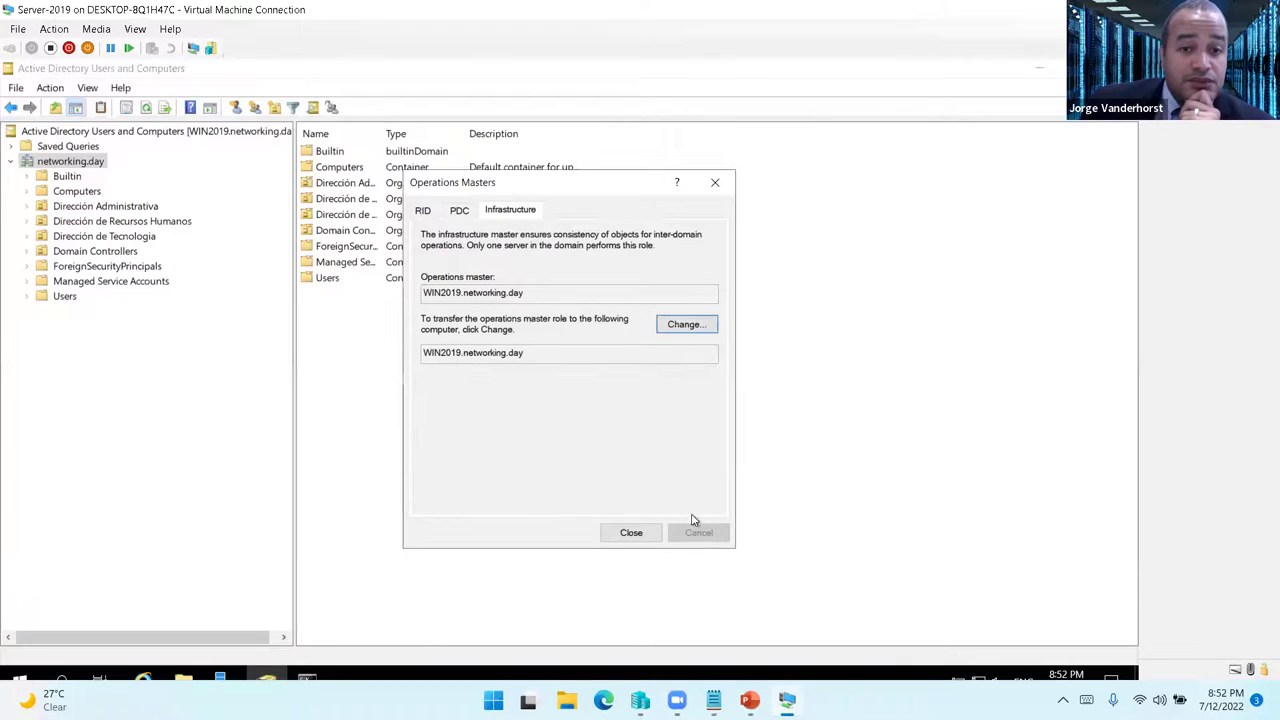
click(631, 533)
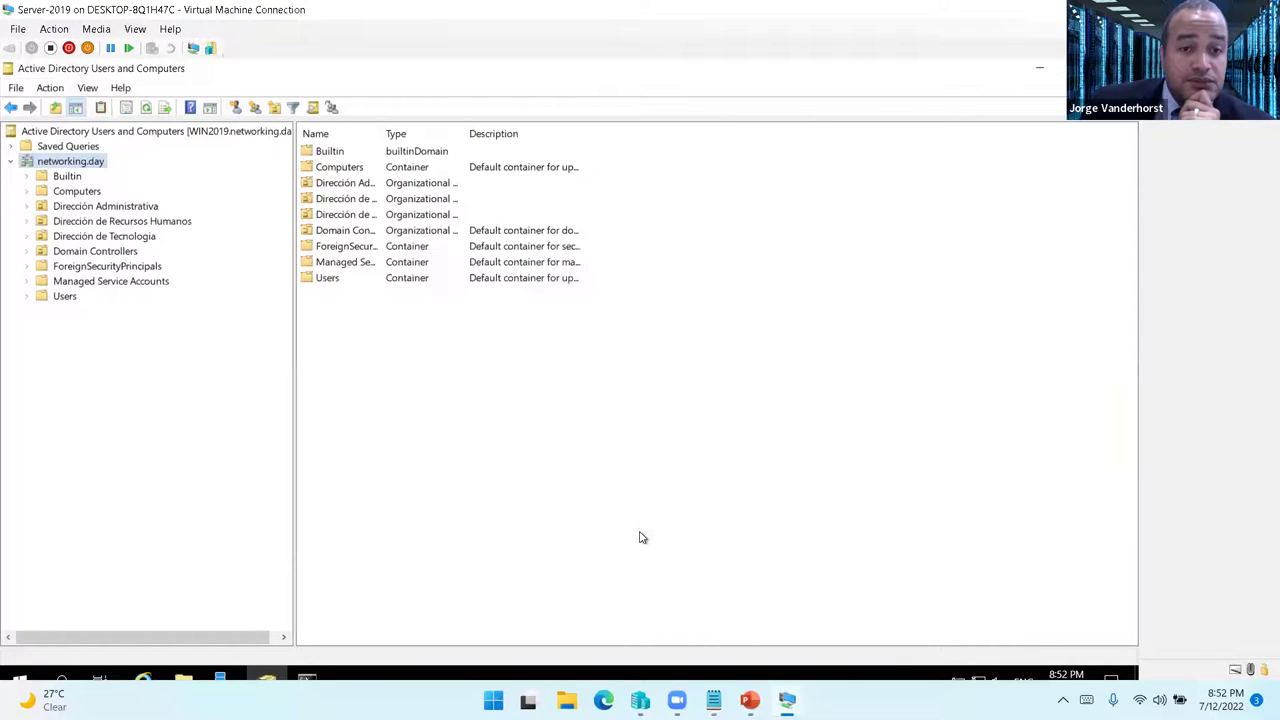
click(146, 108)
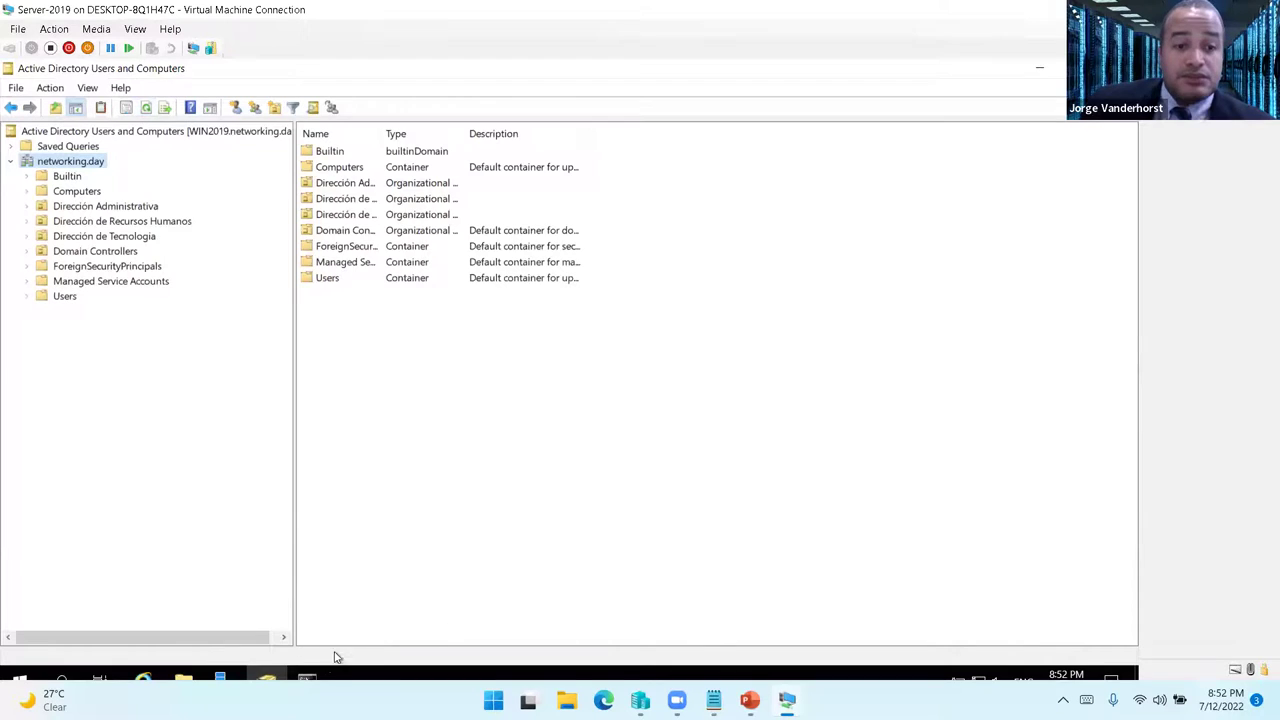
click(307, 680)
- Rerun netdom query fsmo and copy the PDC, RID and Infrastructure lines now on WIN2019
right_click(595, 510)
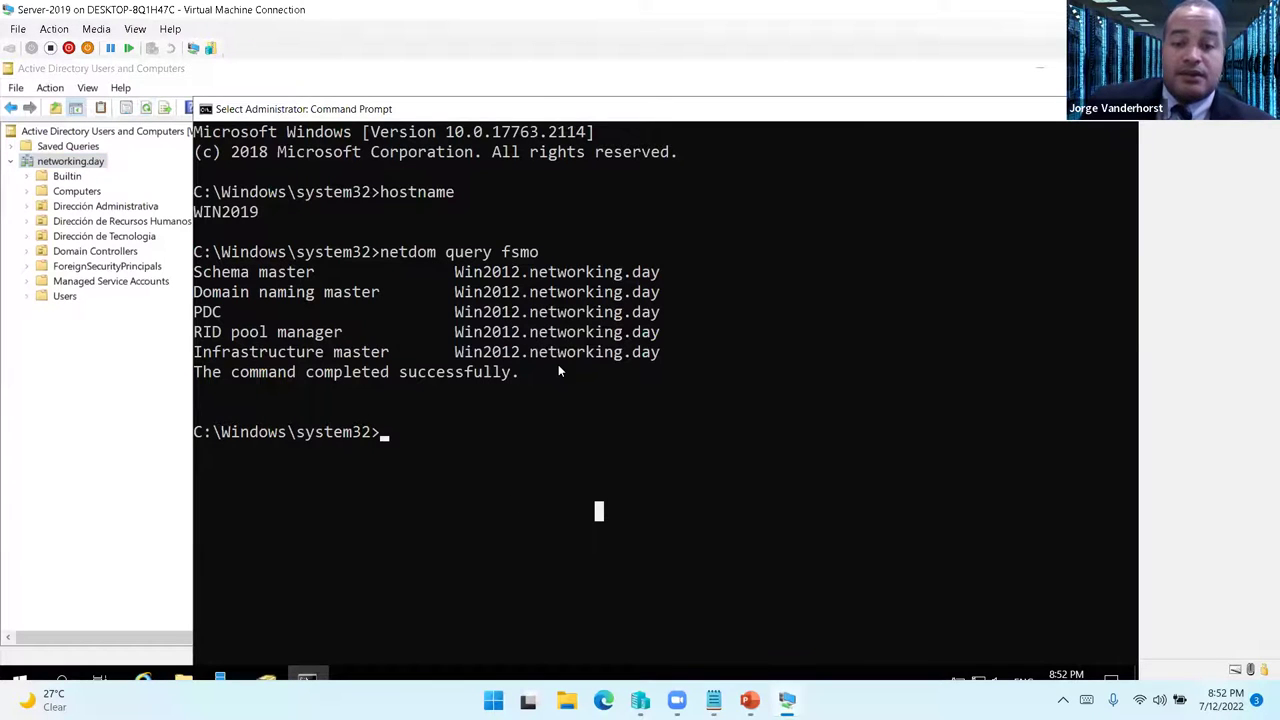
key(Up)
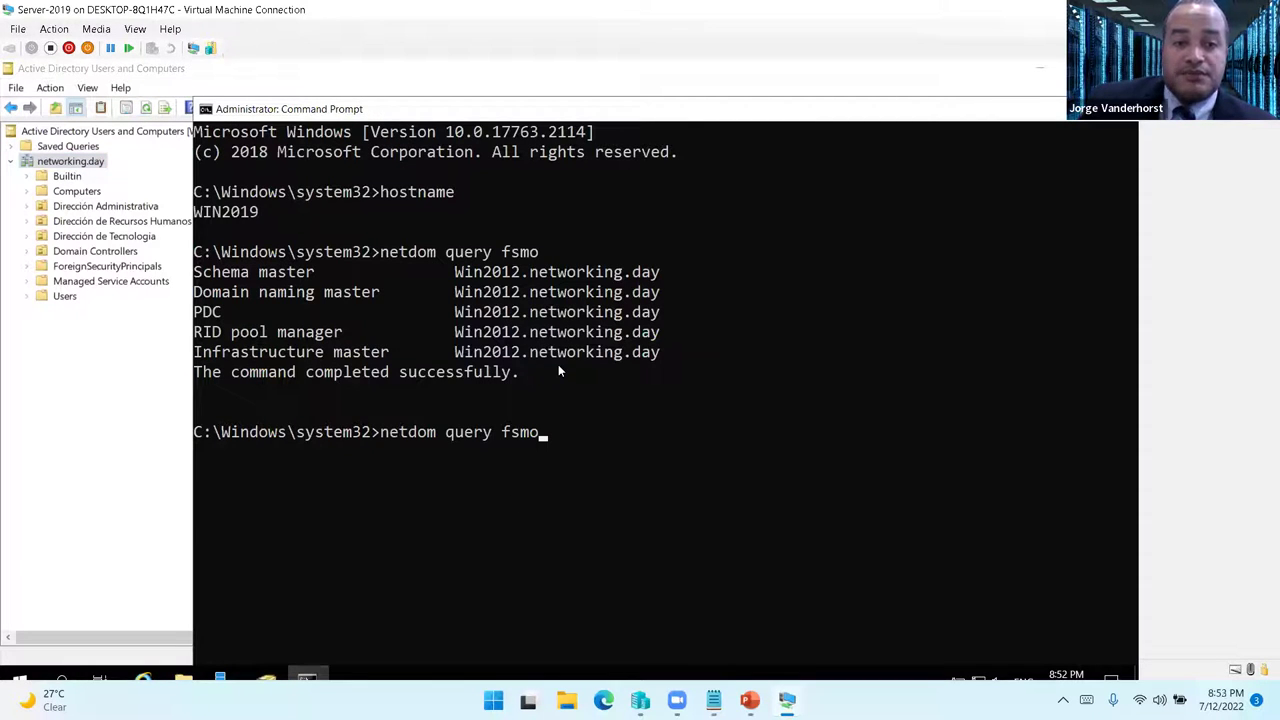
key(Return)
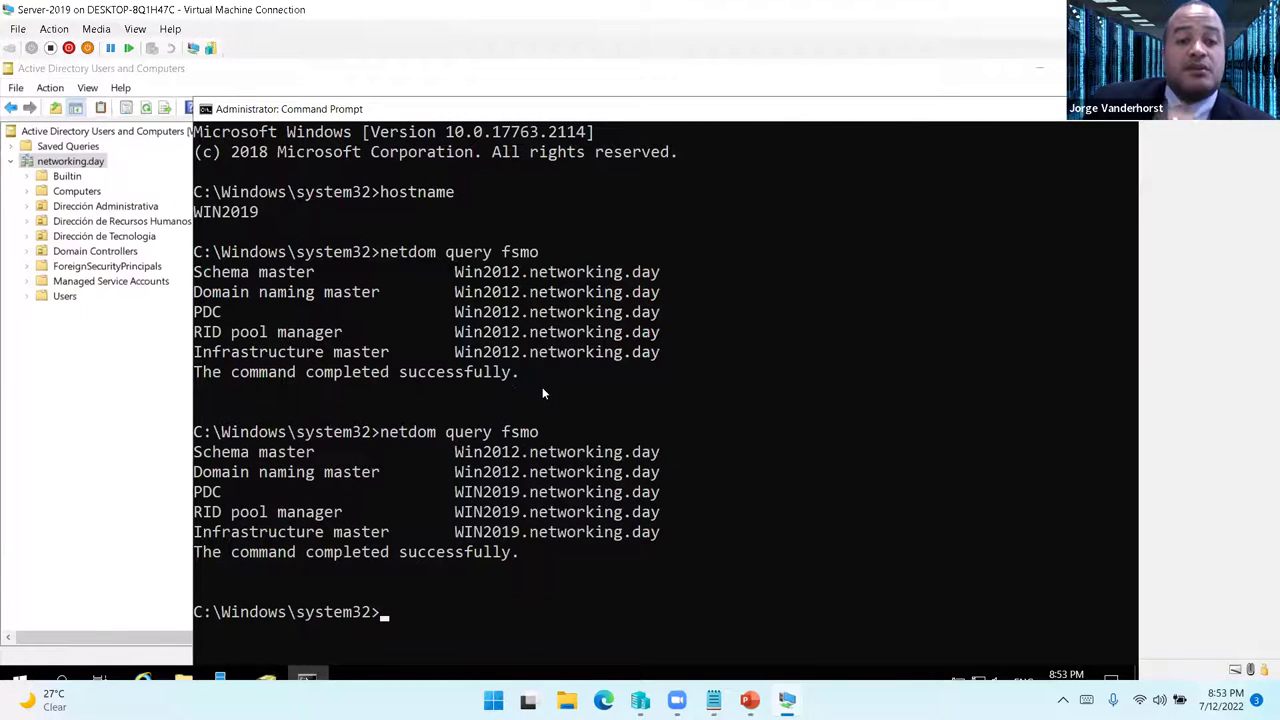
drag(197, 491, 656, 545)
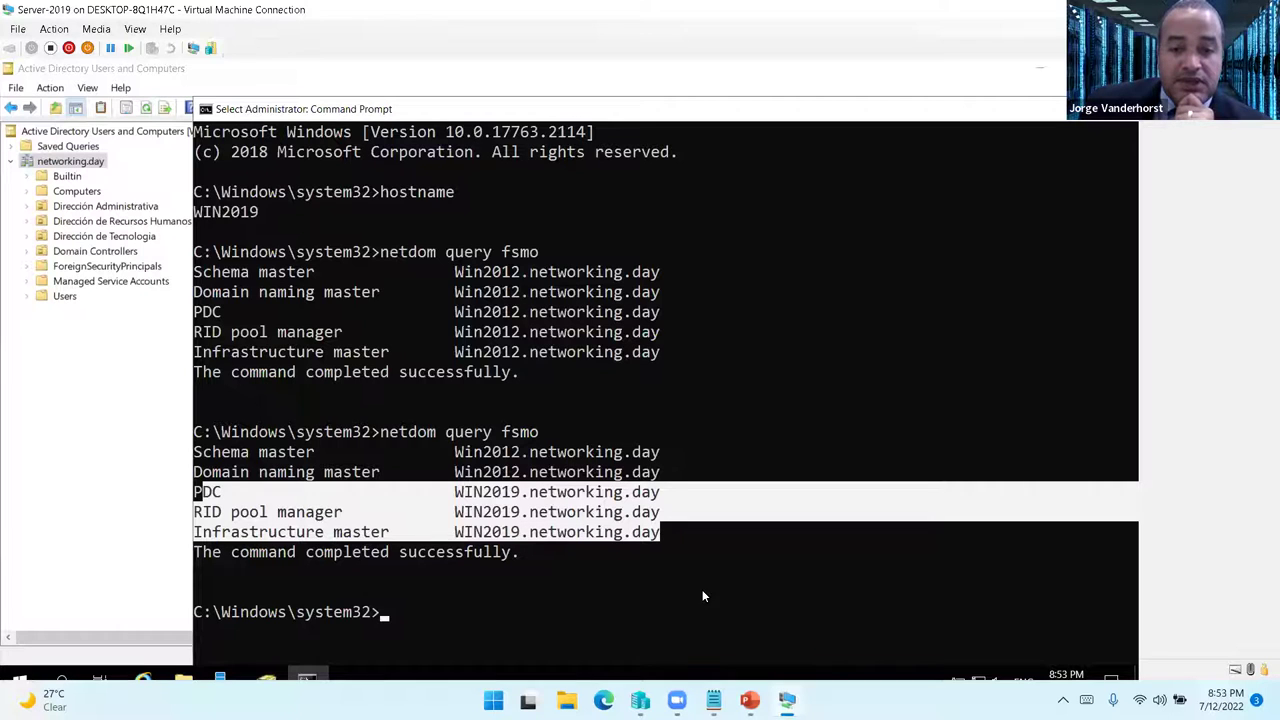
mouse_move(713, 700)
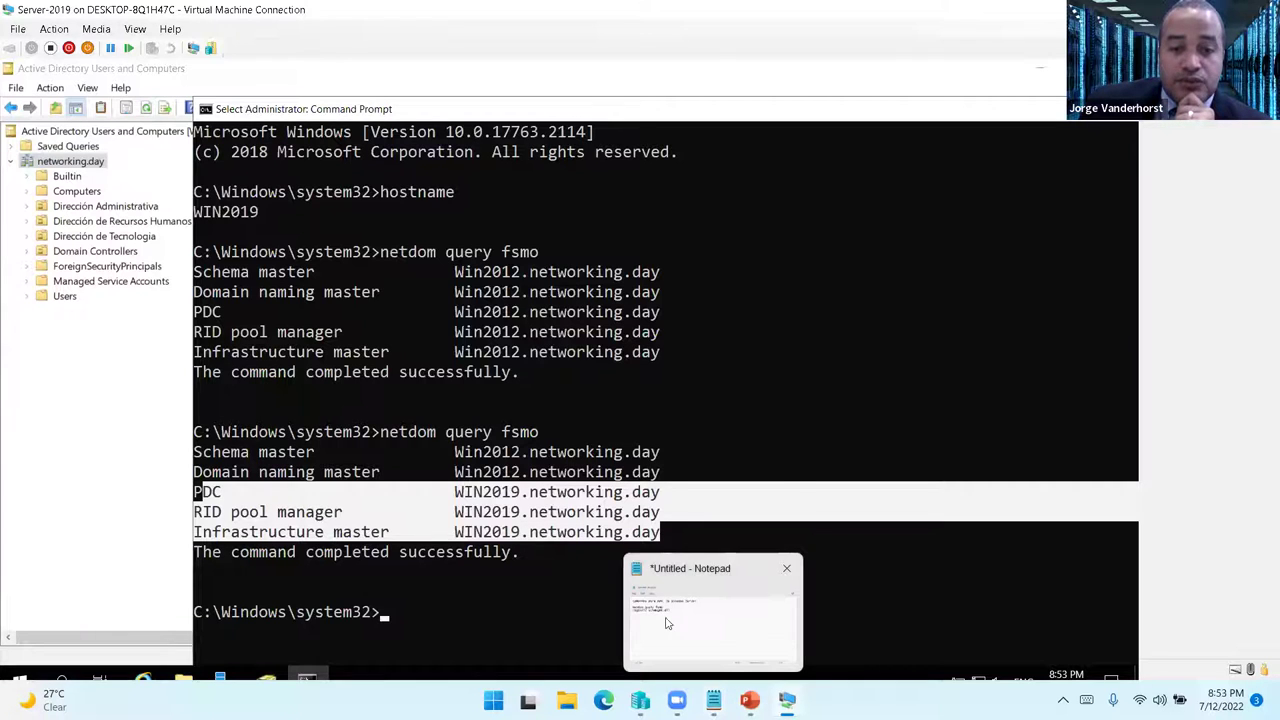
right_click(486, 612)
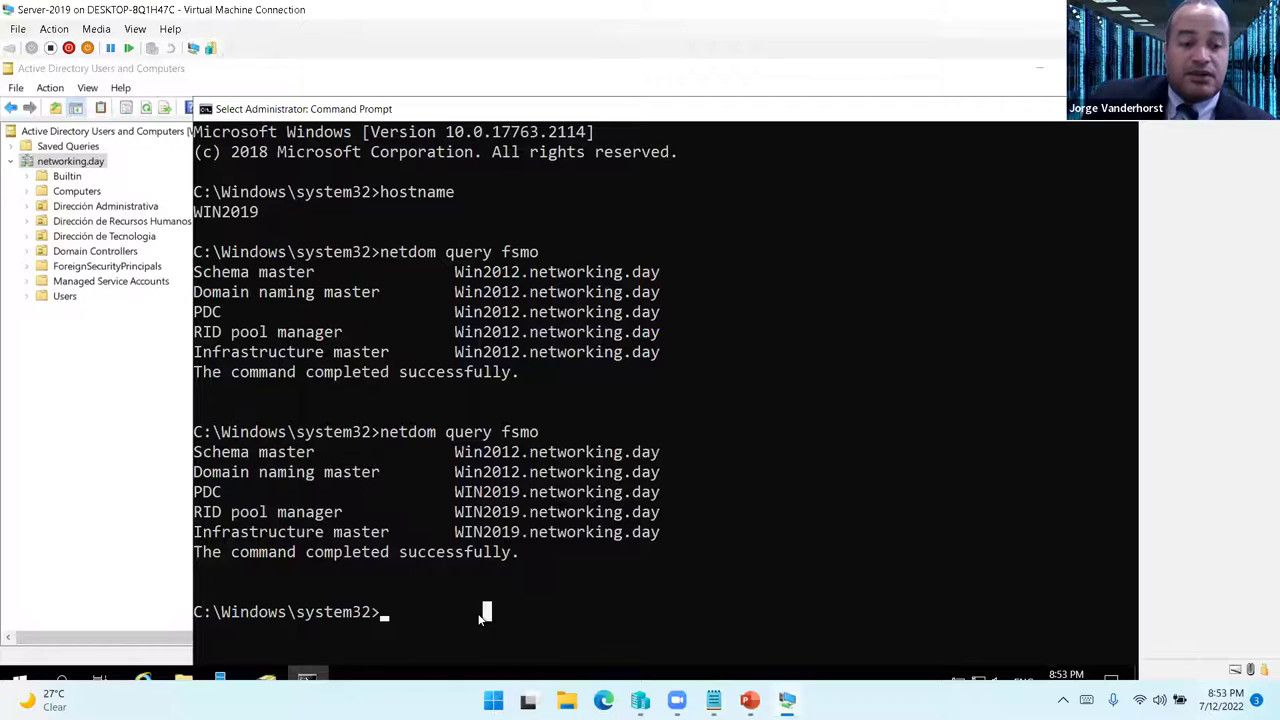
text(netdo)
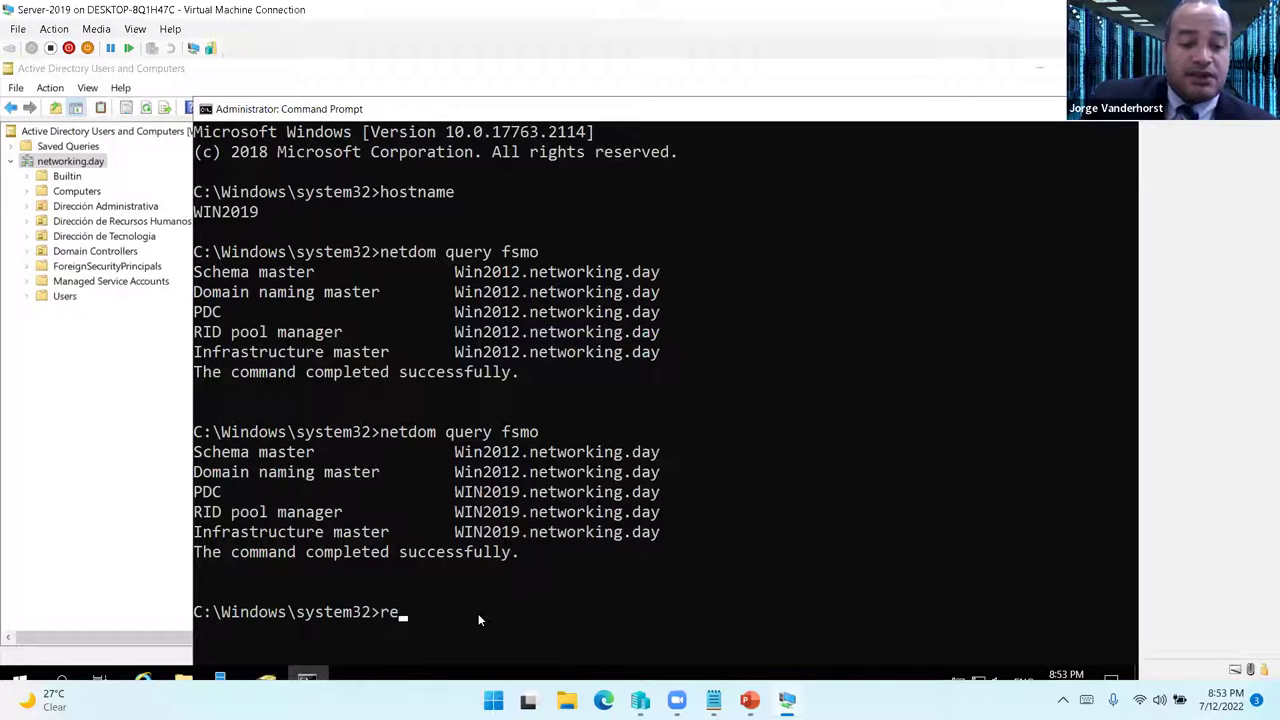
key(Up)
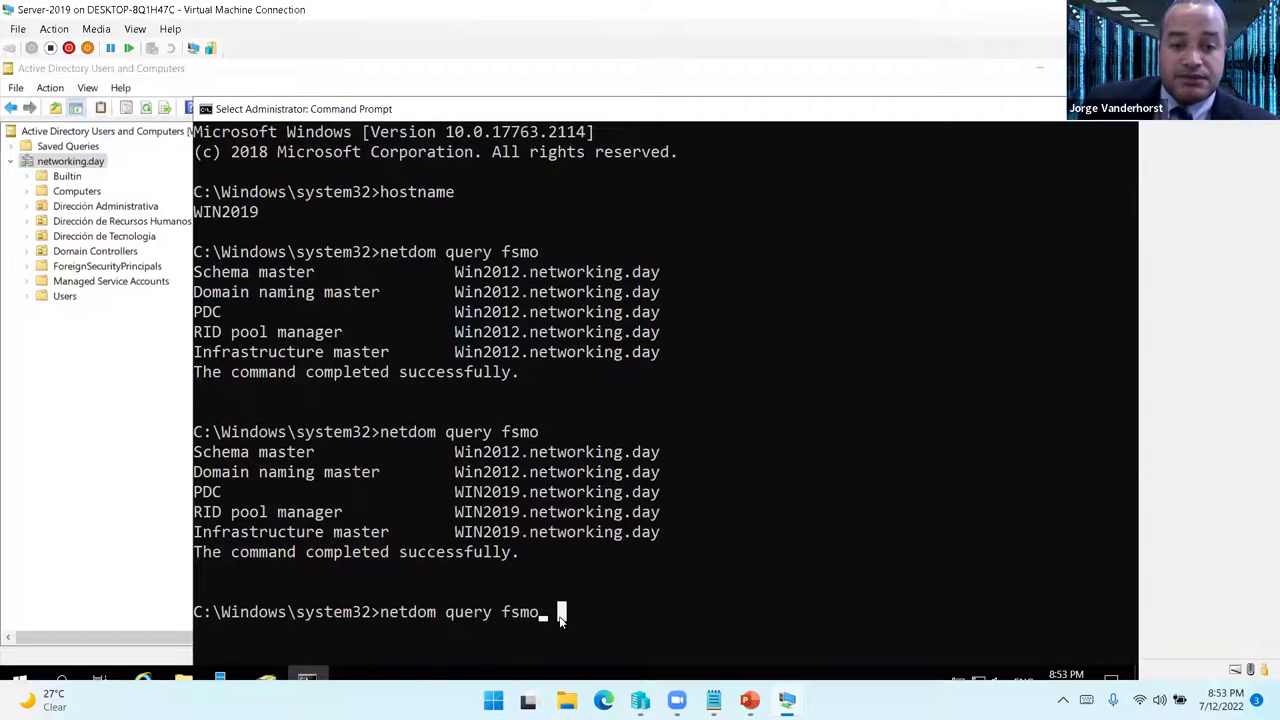
key(BackSpace)
key(BackSpace)
key(BackSpace)
key(BackSpace)
key(BackSpace)
key(BackSpace)
key(BackSpace)
key(BackSpace)
key(BackSpace)
key(BackSpace)
key(BackSpace)
key(BackSpace)
key(BackSpace)
key(BackSpace)
key(BackSpace)
key(BackSpace)
key(BackSpace)
- Clear the screen, register schmmgmt.dll with regsvr32, then launch an empty mmc console
text(cls)
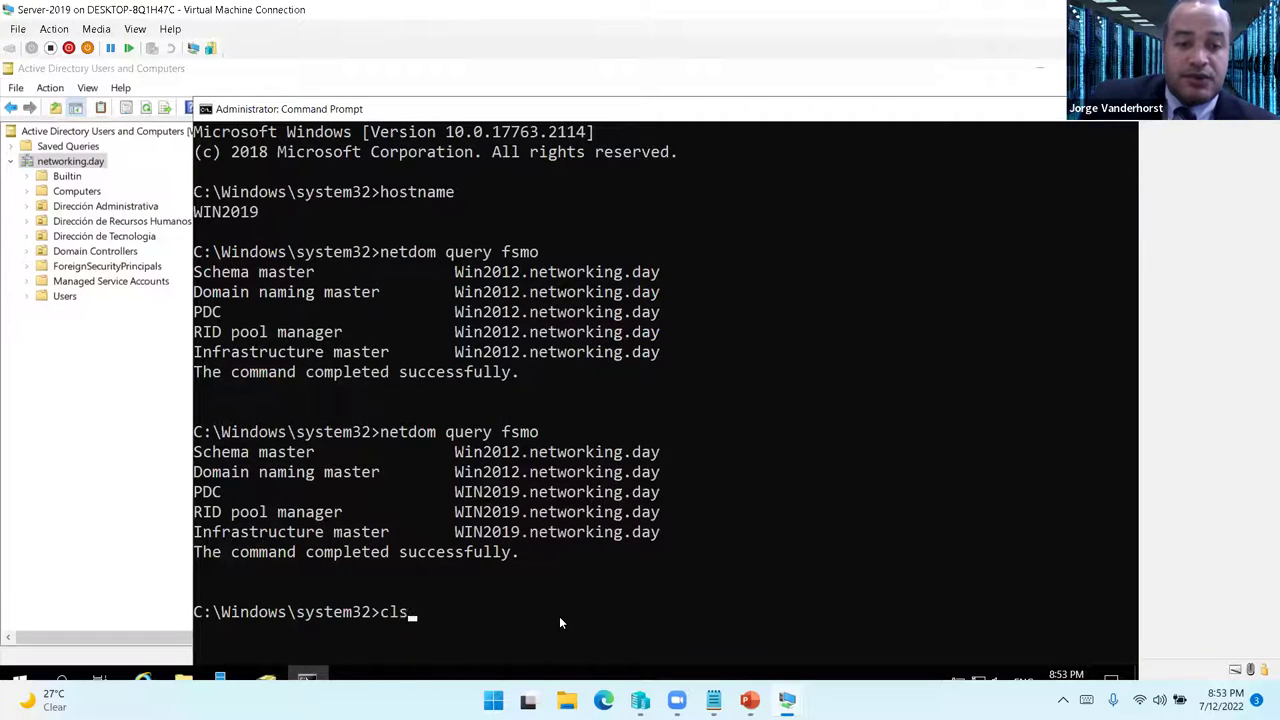
key(Return)
text(regsvr32 sch)
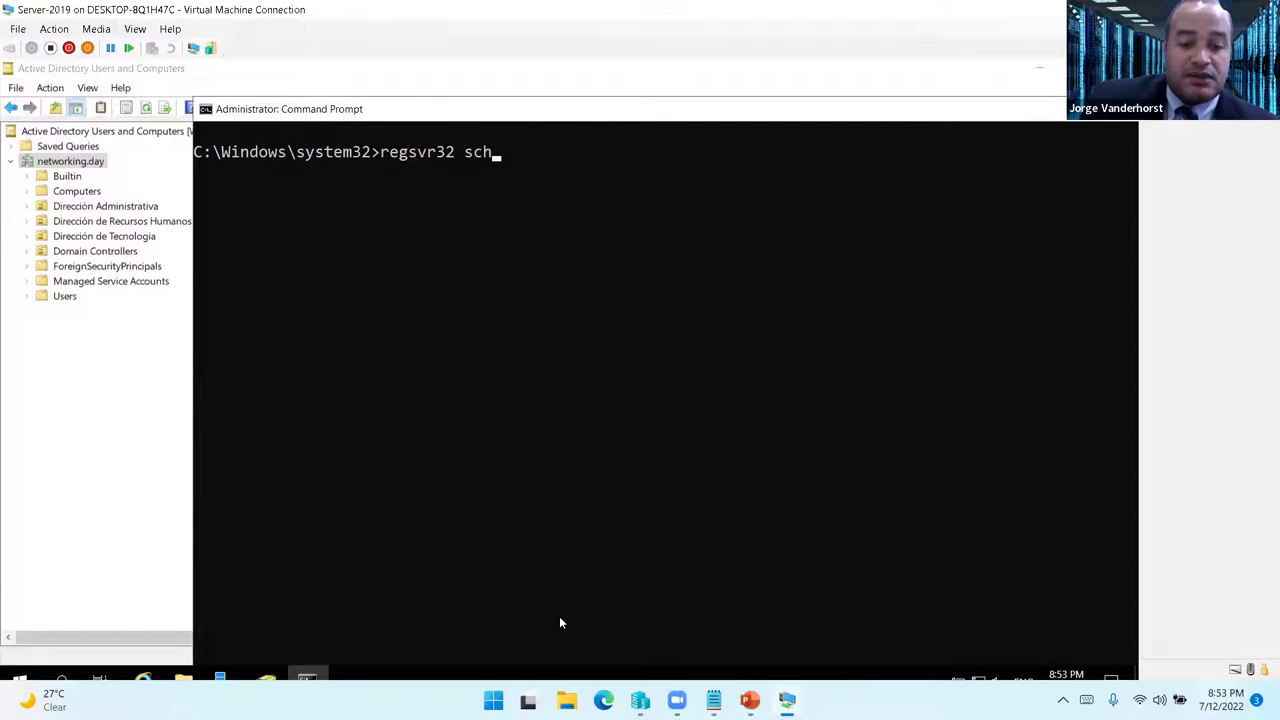
text(mmgmt.dll)
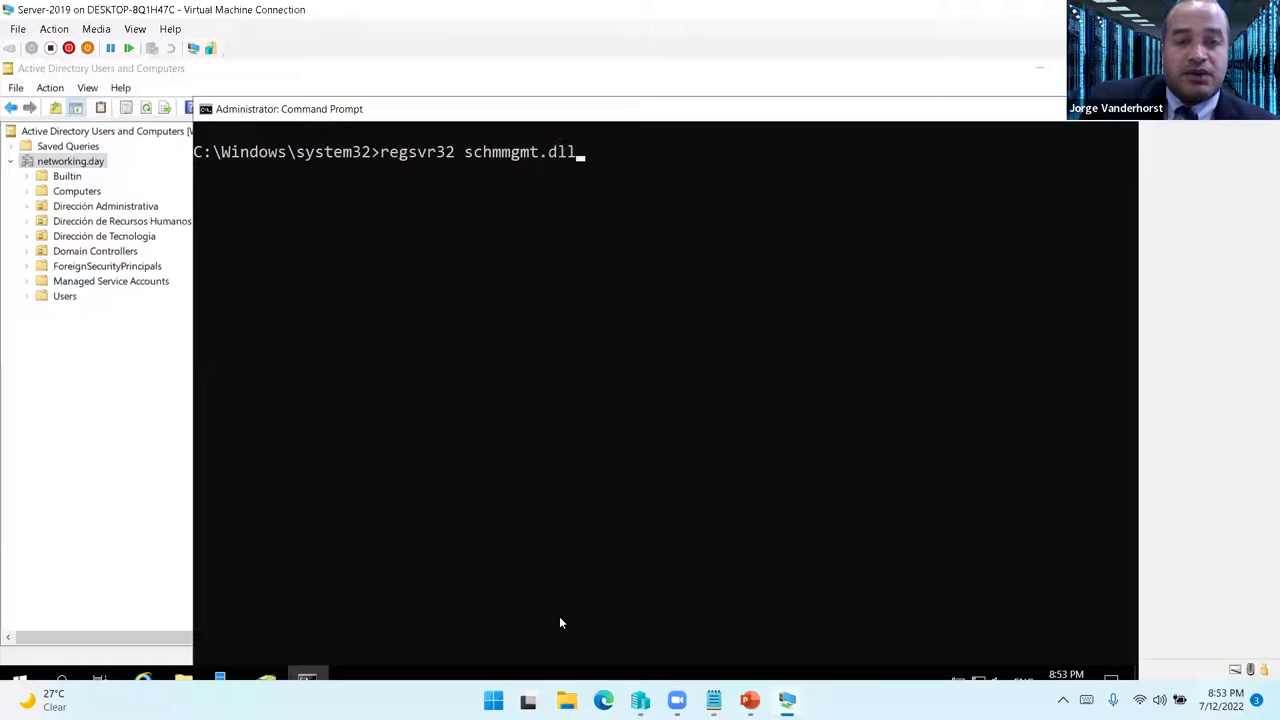
key(Return)
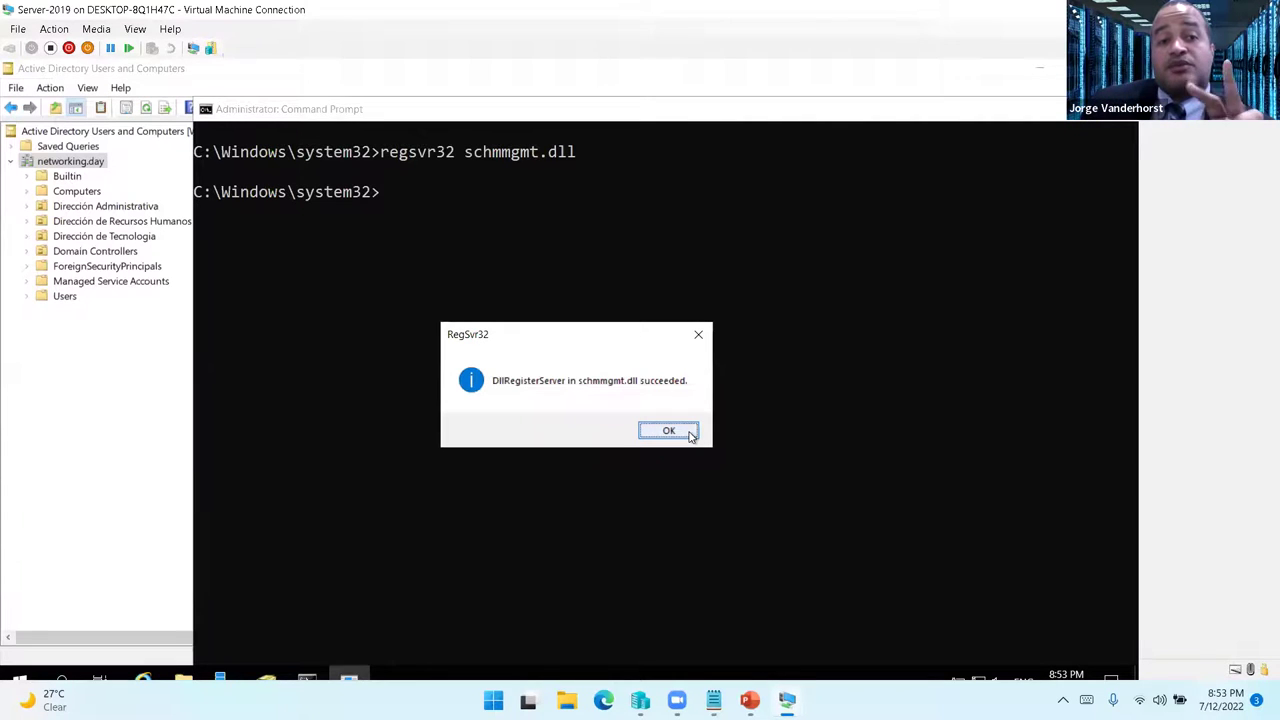
drag(597, 330, 649, 306)
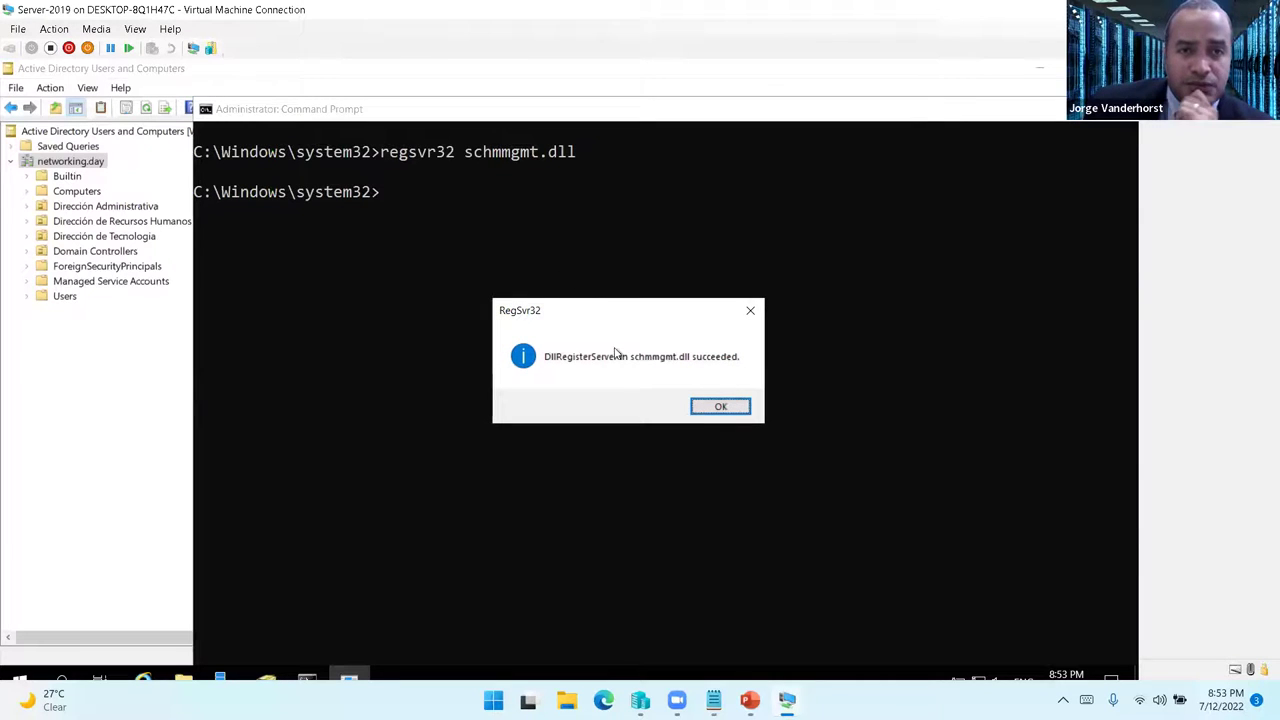
click(740, 410)
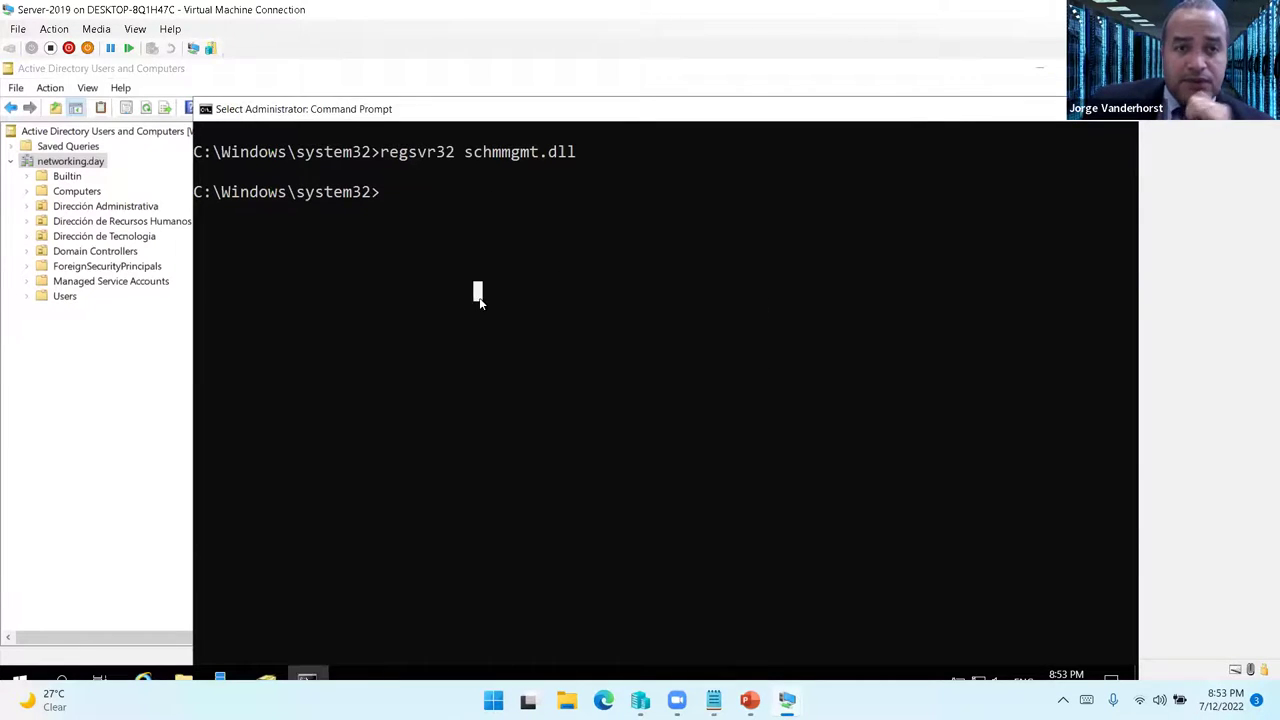
text(mmc)
key(Return)
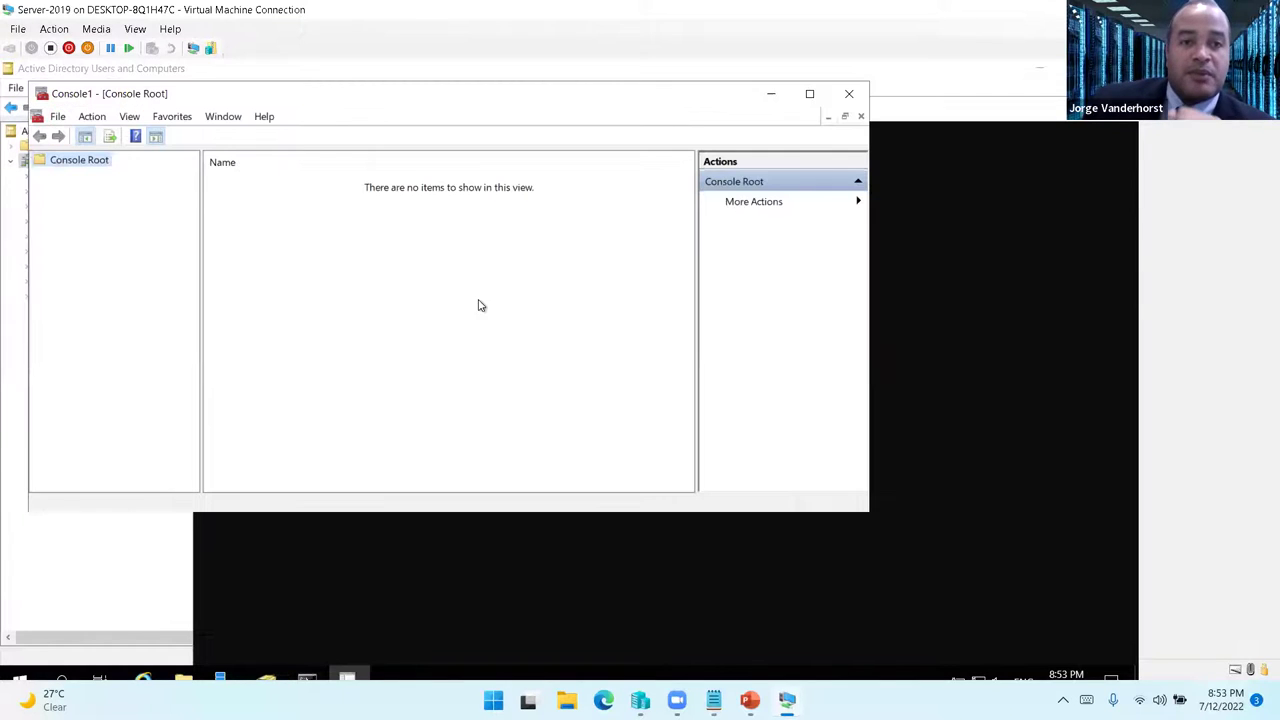
- Add the Active Directory Domains and Trusts and Active Directory Schema snap-ins to Console1
drag(153, 93, 389, 113)
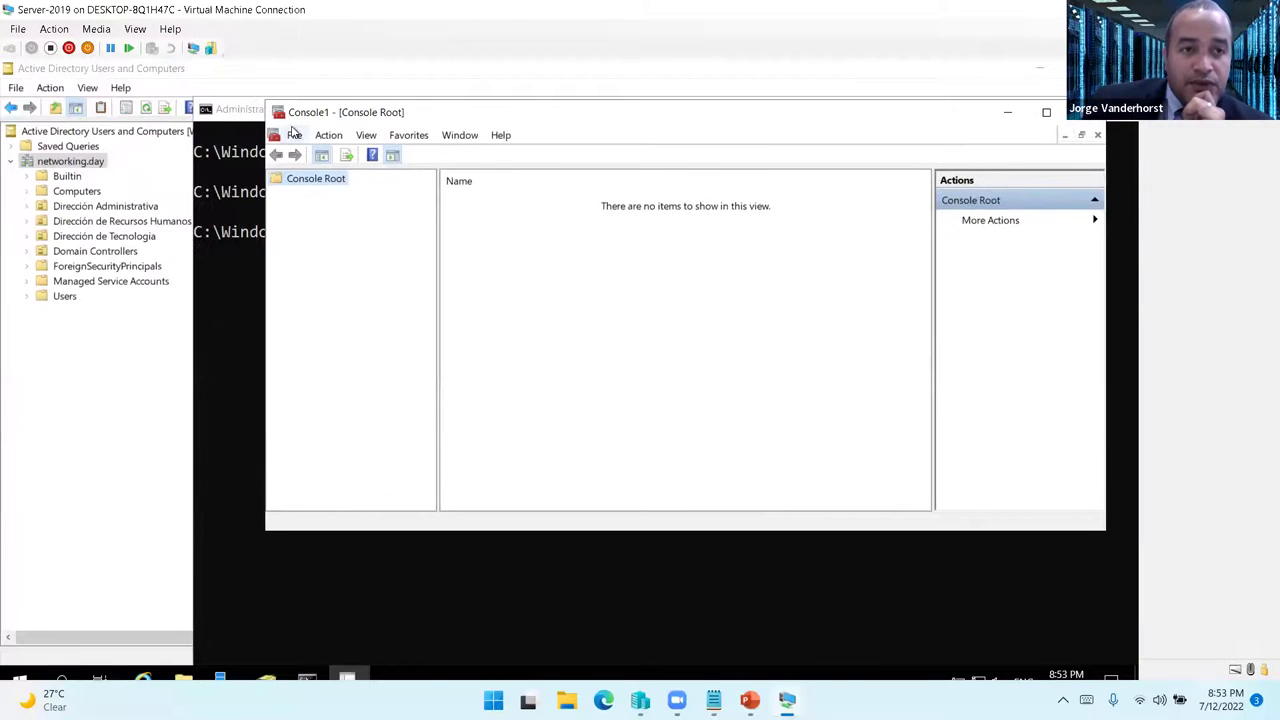
click(292, 136)
click(362, 233)
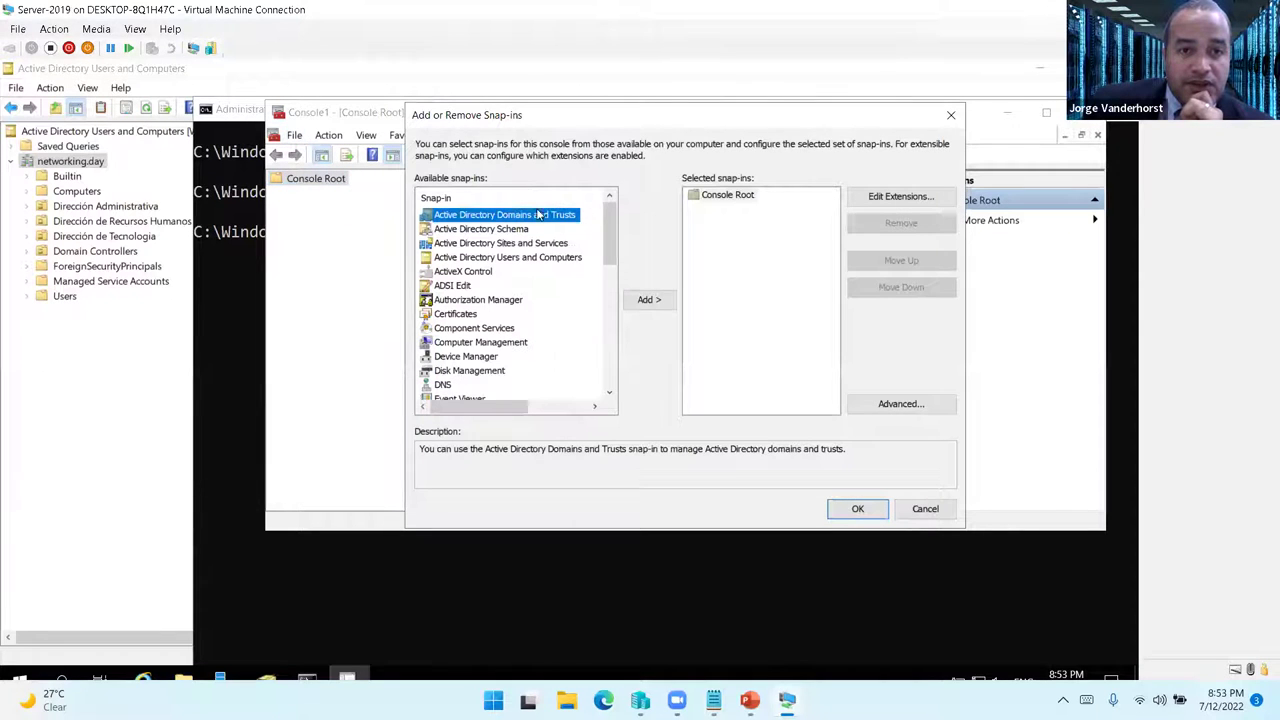
double_click(540, 216)
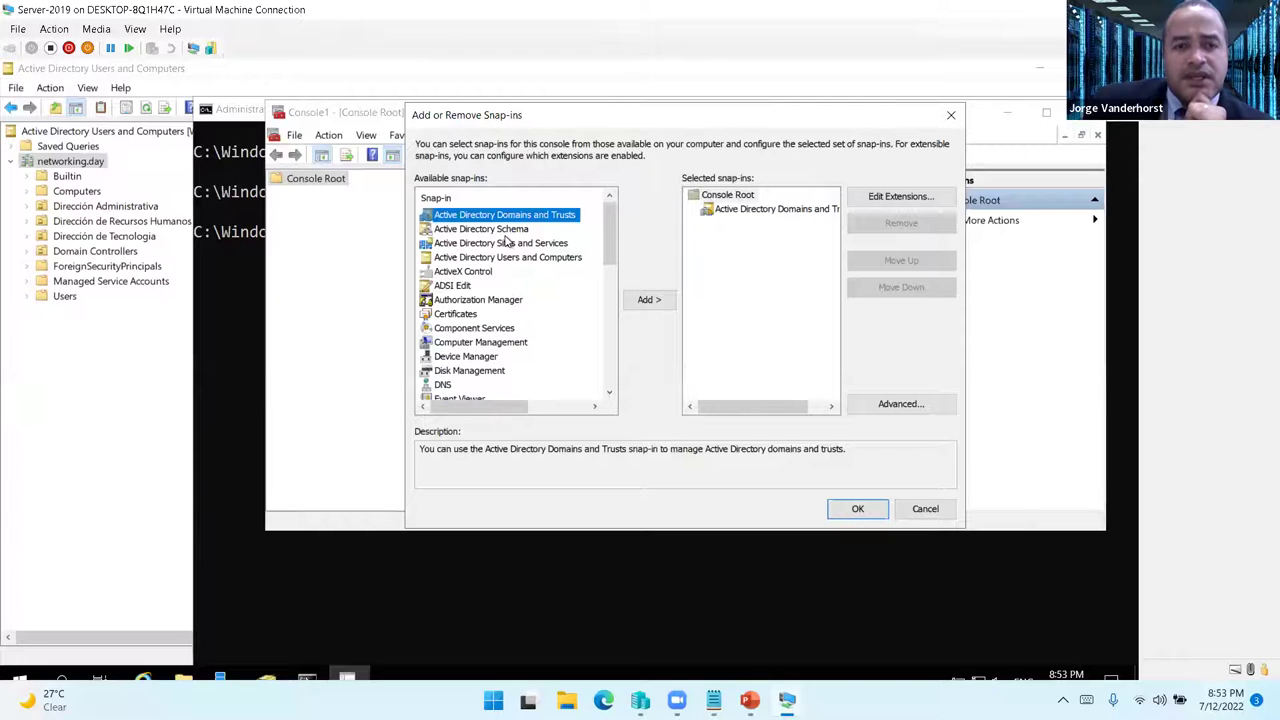
double_click(508, 230)
click(855, 509)
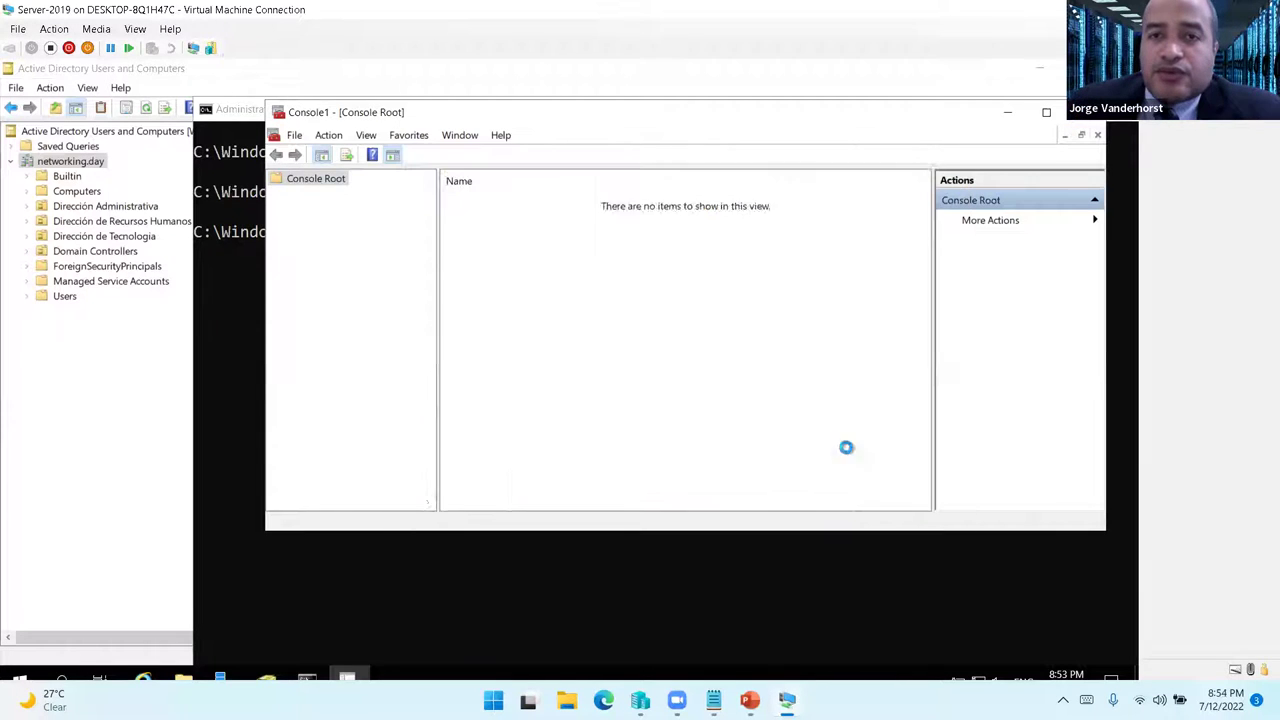
- Transfer the domain naming master role to WIN2019.networking.day through Domains and Trusts
double_click(699, 113)
drag(174, 163, 308, 167)
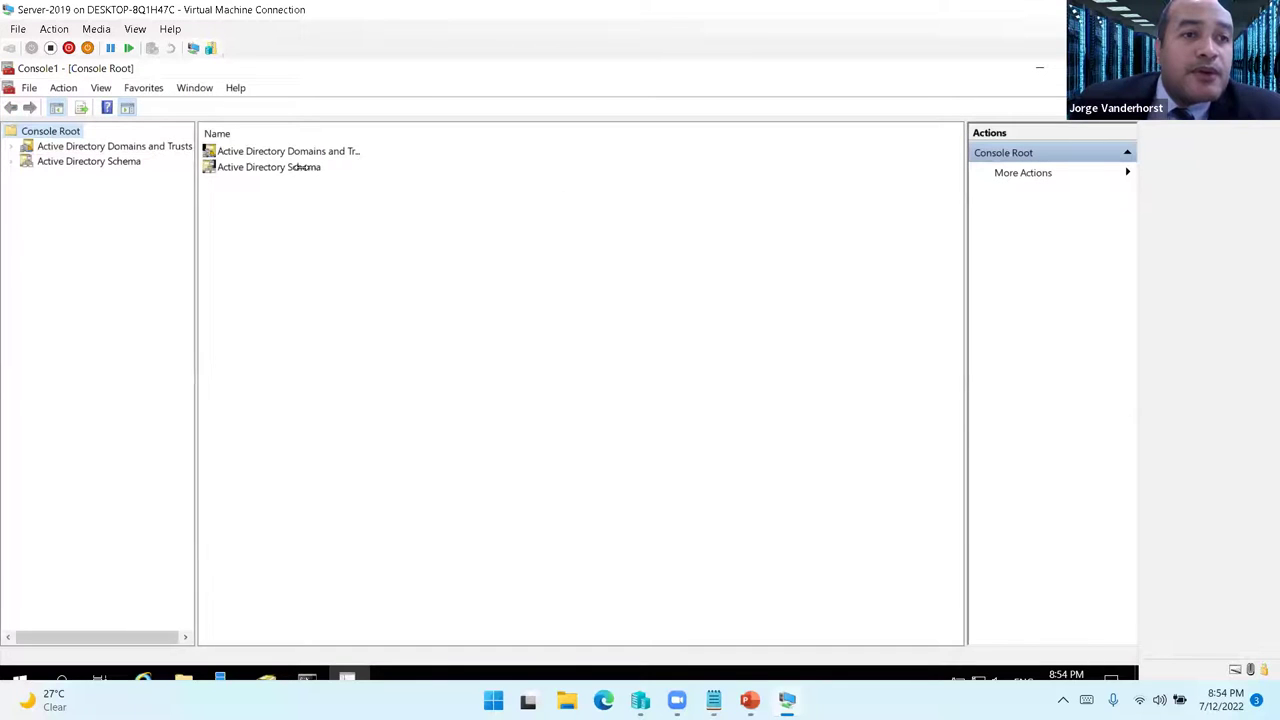
right_click(166, 152)
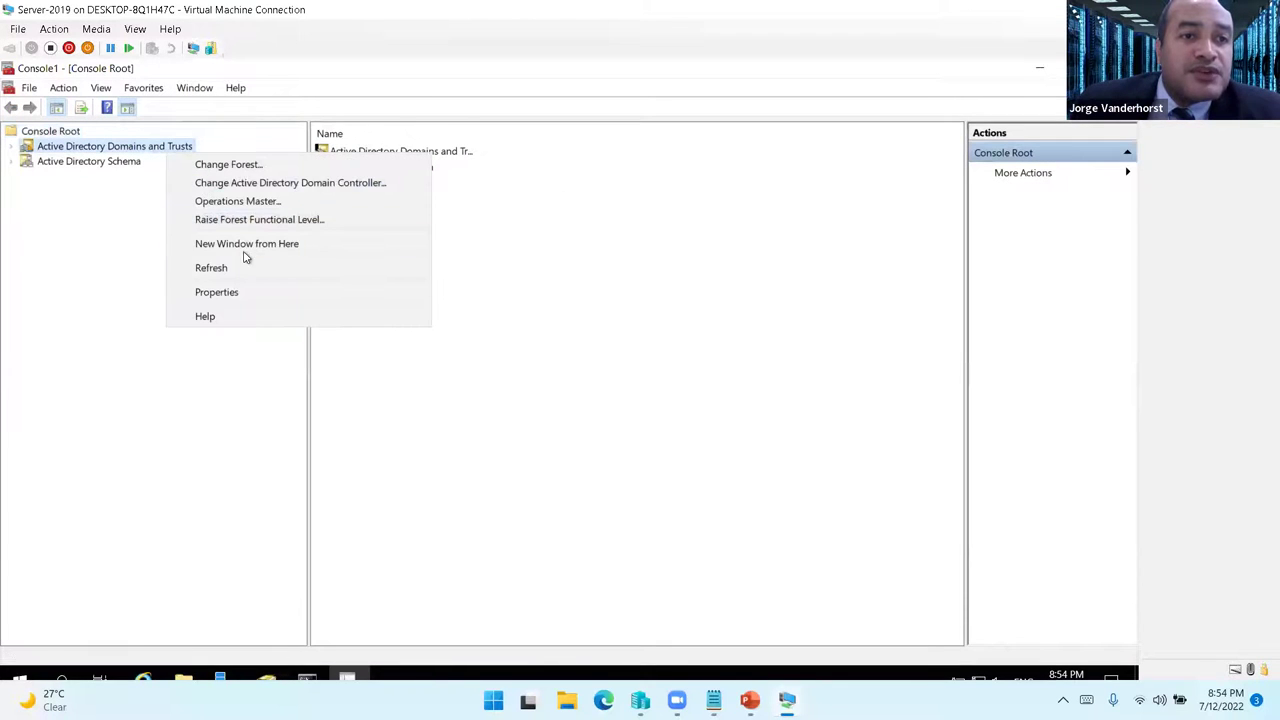
click(248, 206)
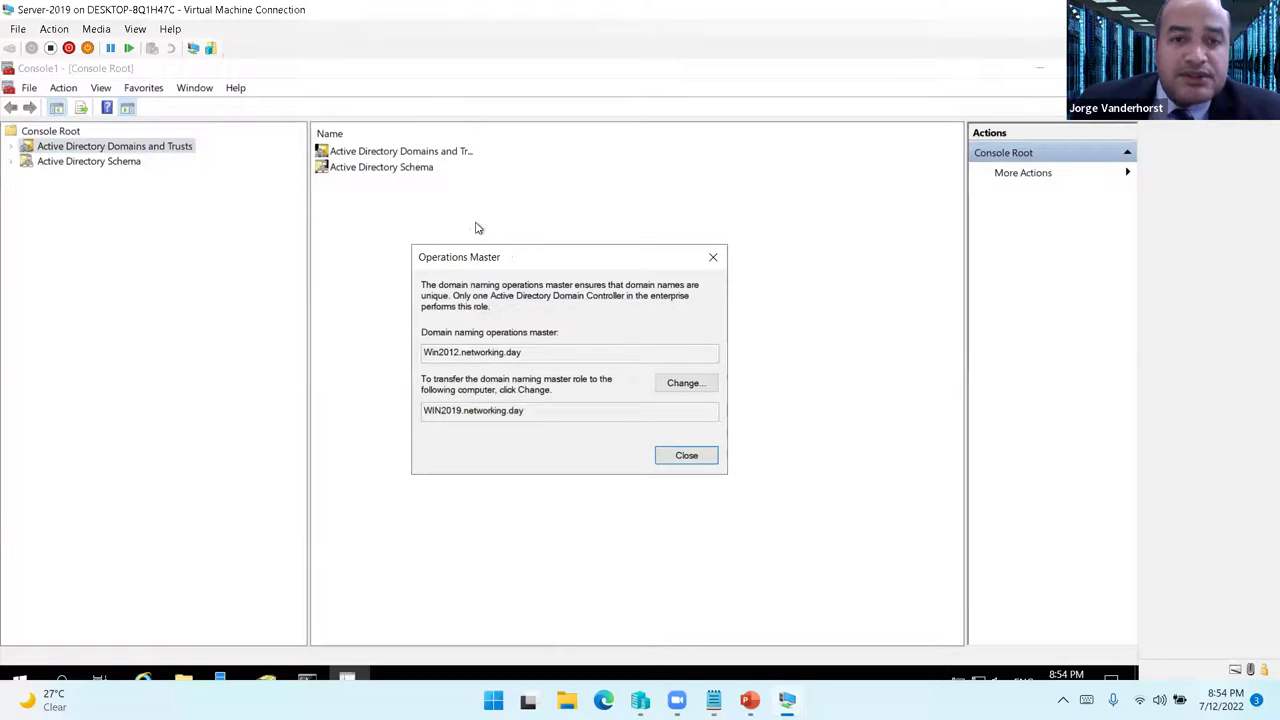
click(688, 385)
click(628, 480)
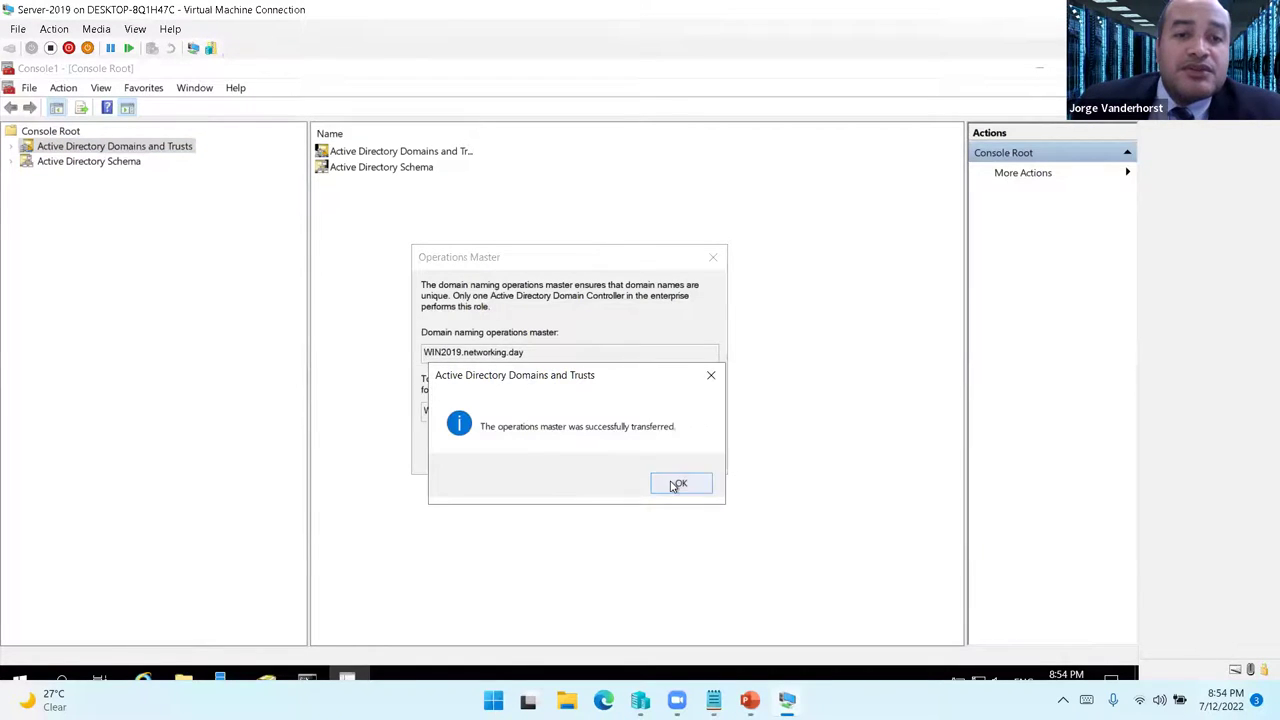
click(676, 485)
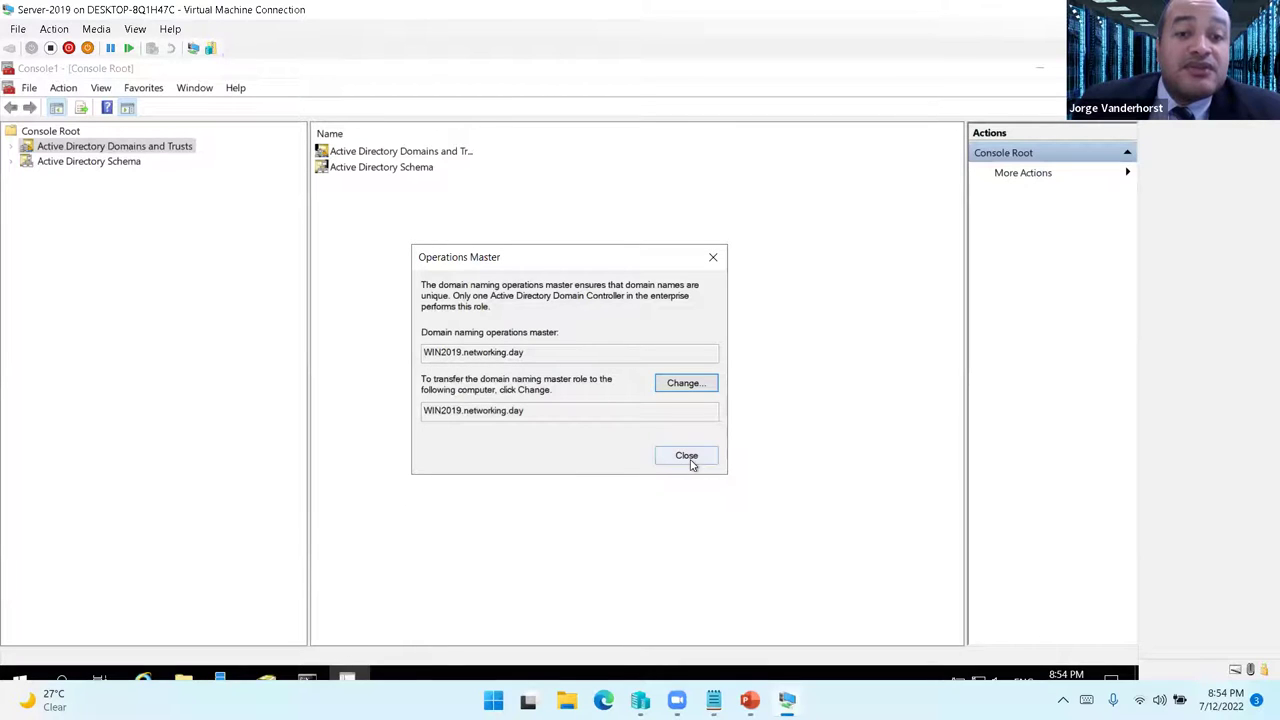
click(687, 457)
click(312, 680)
click(553, 405)
key(Up)
key(Up)
key(Up)
key(Up)
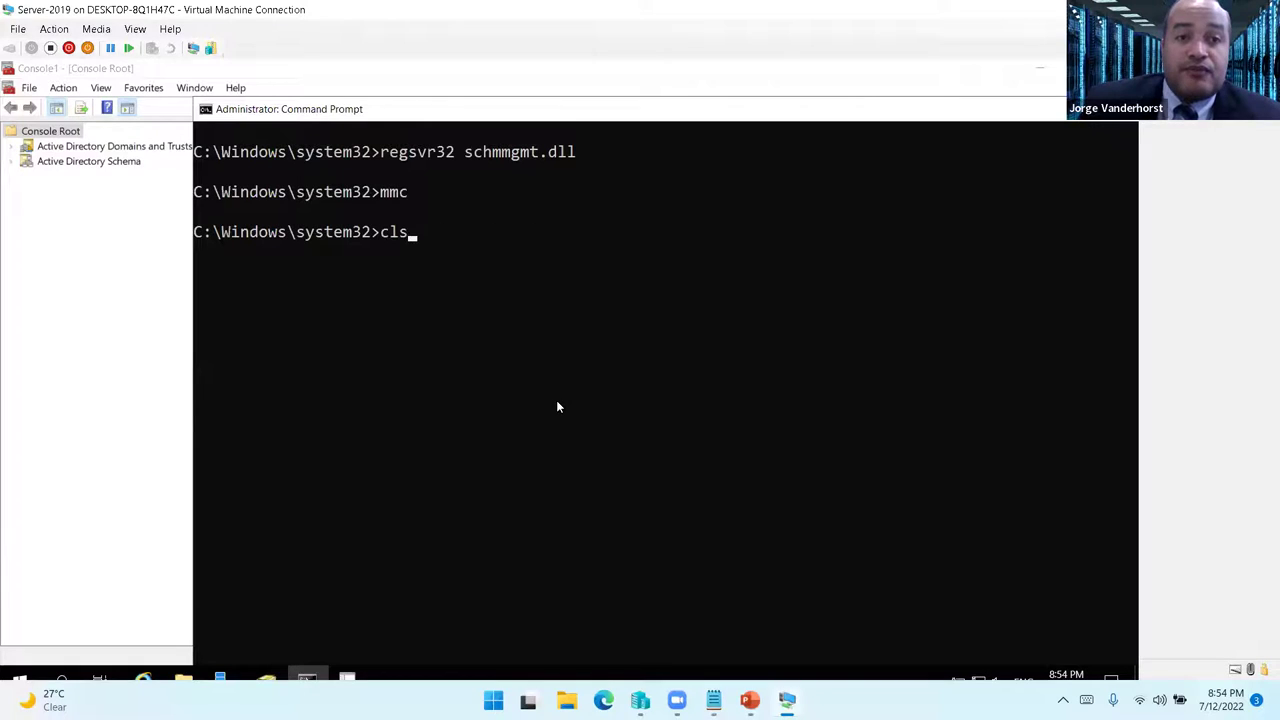
- Rerun the FSMO query, then check the Active Directory Schema operations master settings
key(Return)
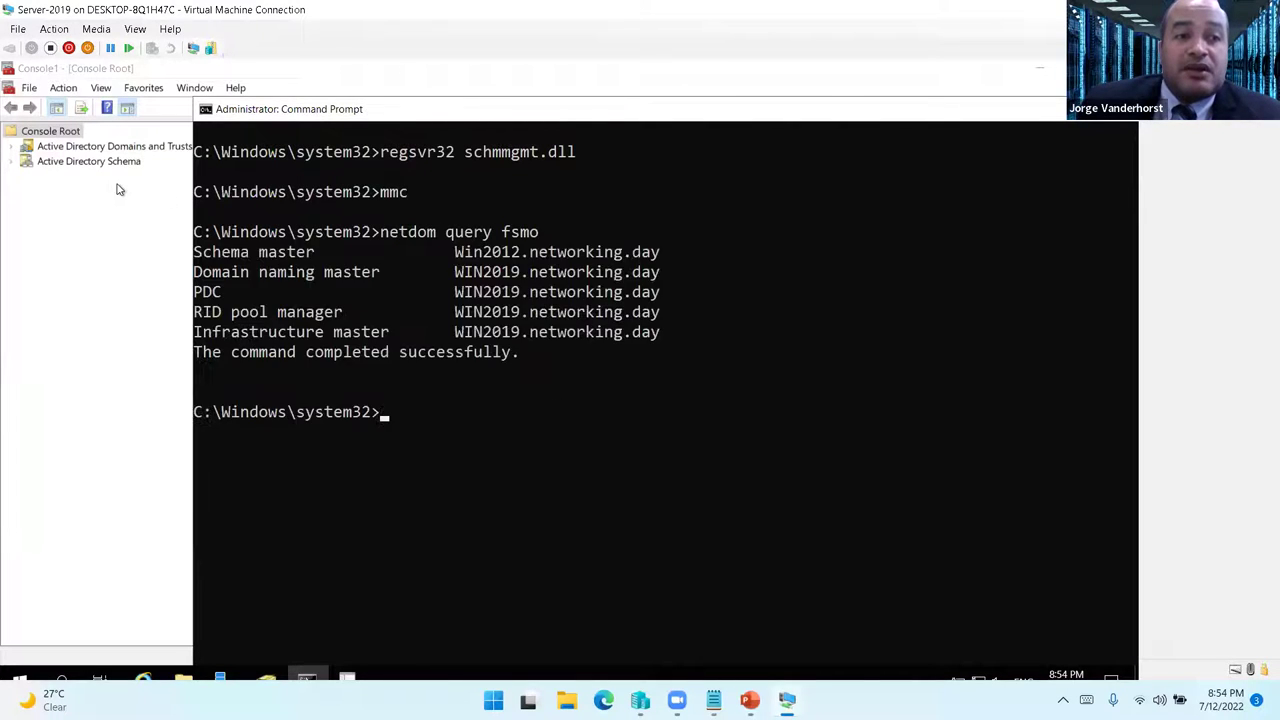
drag(243, 257, 540, 258)
right_click(500, 280)
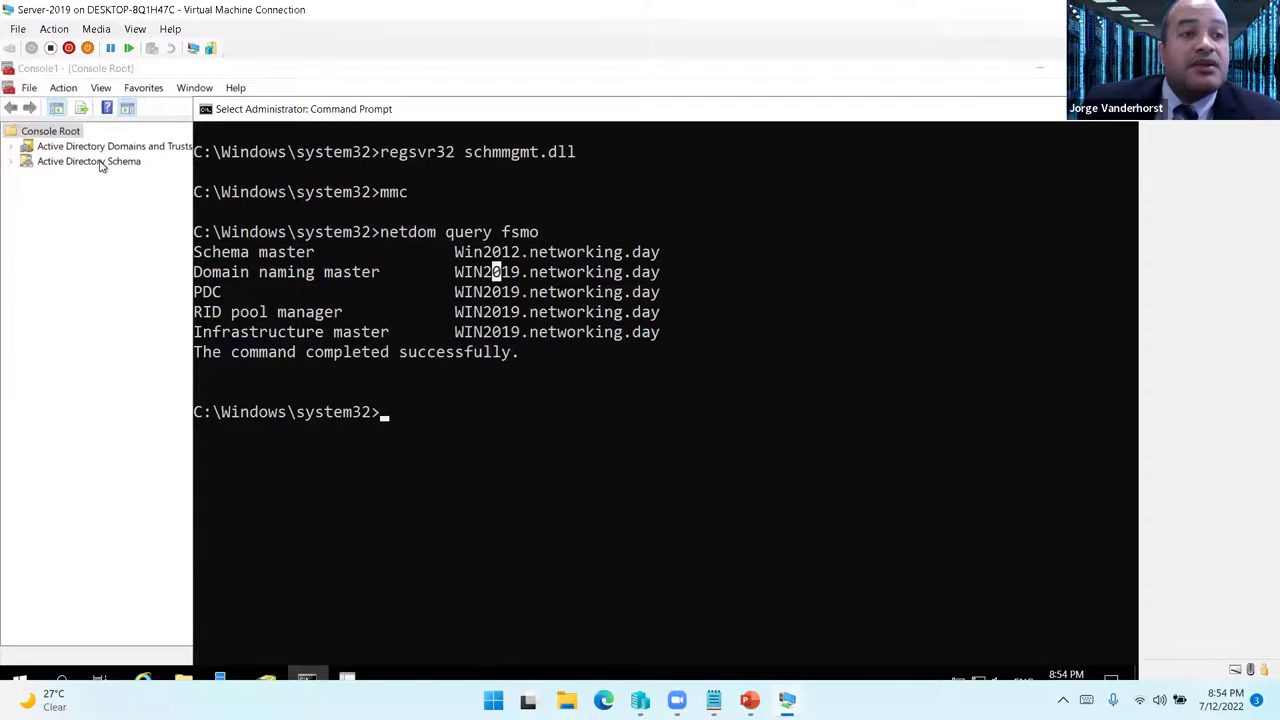
click(100, 165)
right_click(100, 165)
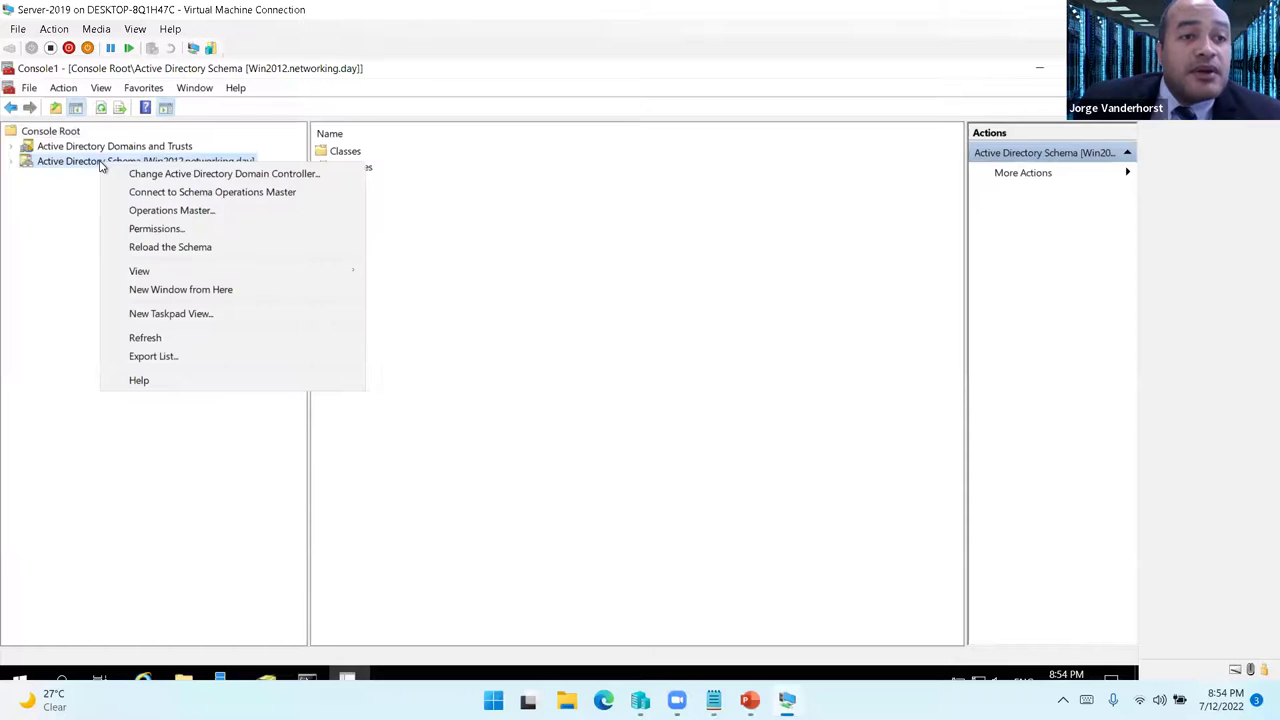
click(185, 212)
click(610, 450)
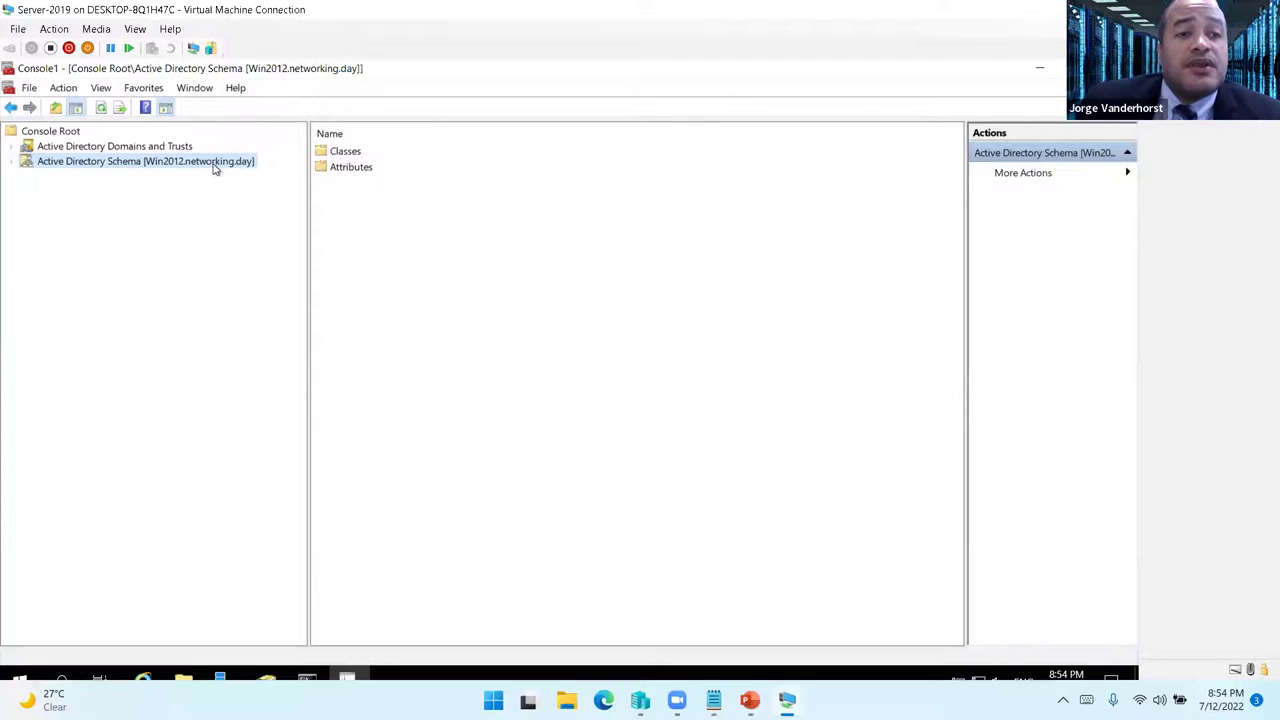
- Connect the Active Directory Schema snap-in to the WIN2019.networking.day domain controller
right_click(212, 168)
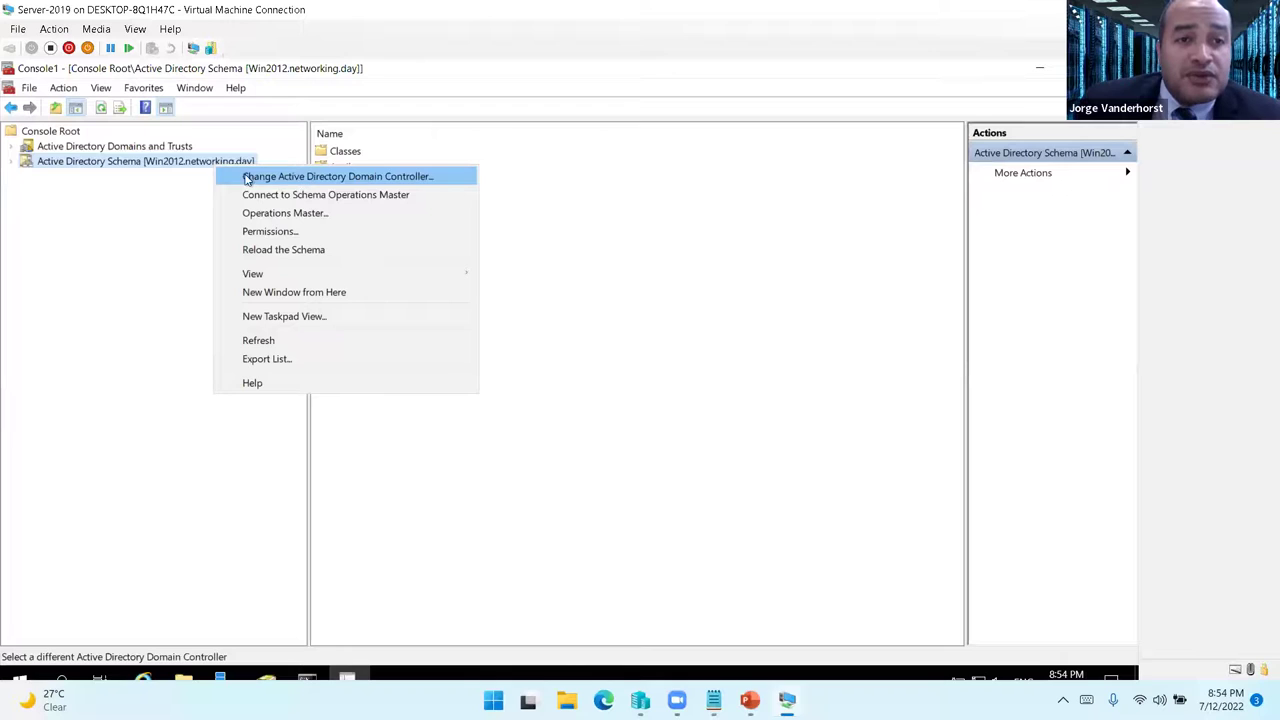
click(285, 177)
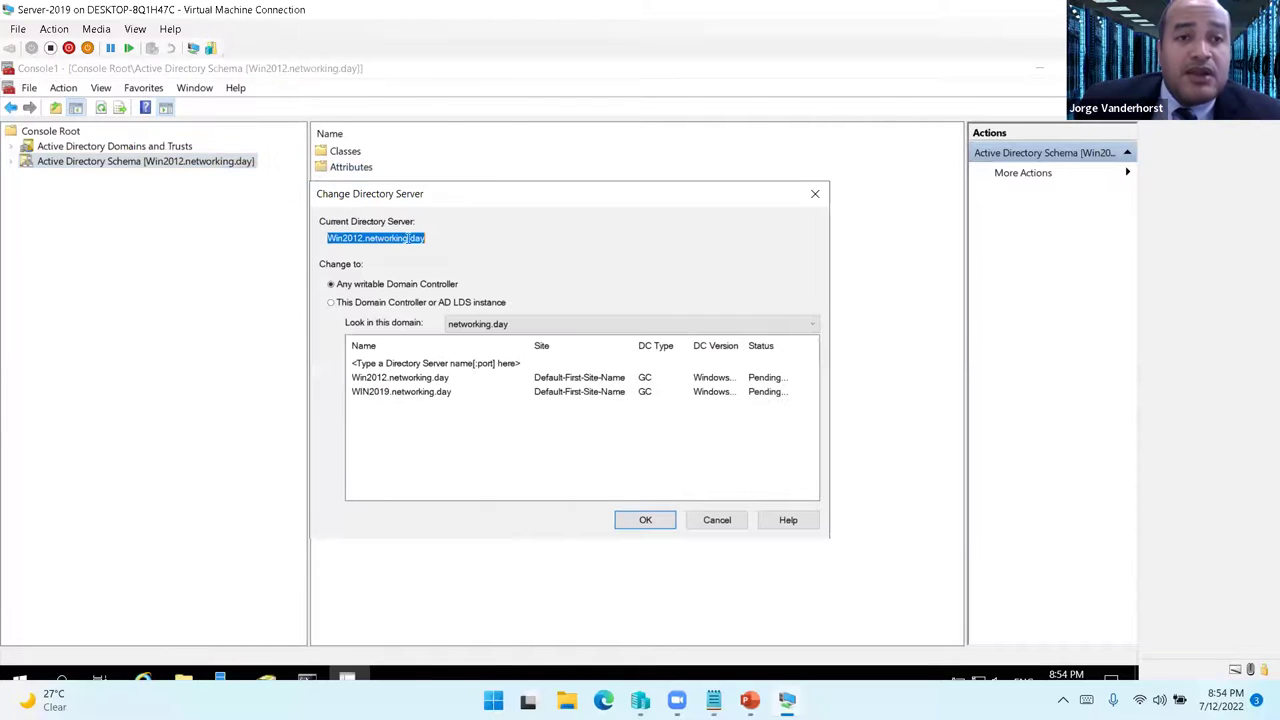
click(428, 392)
click(647, 519)
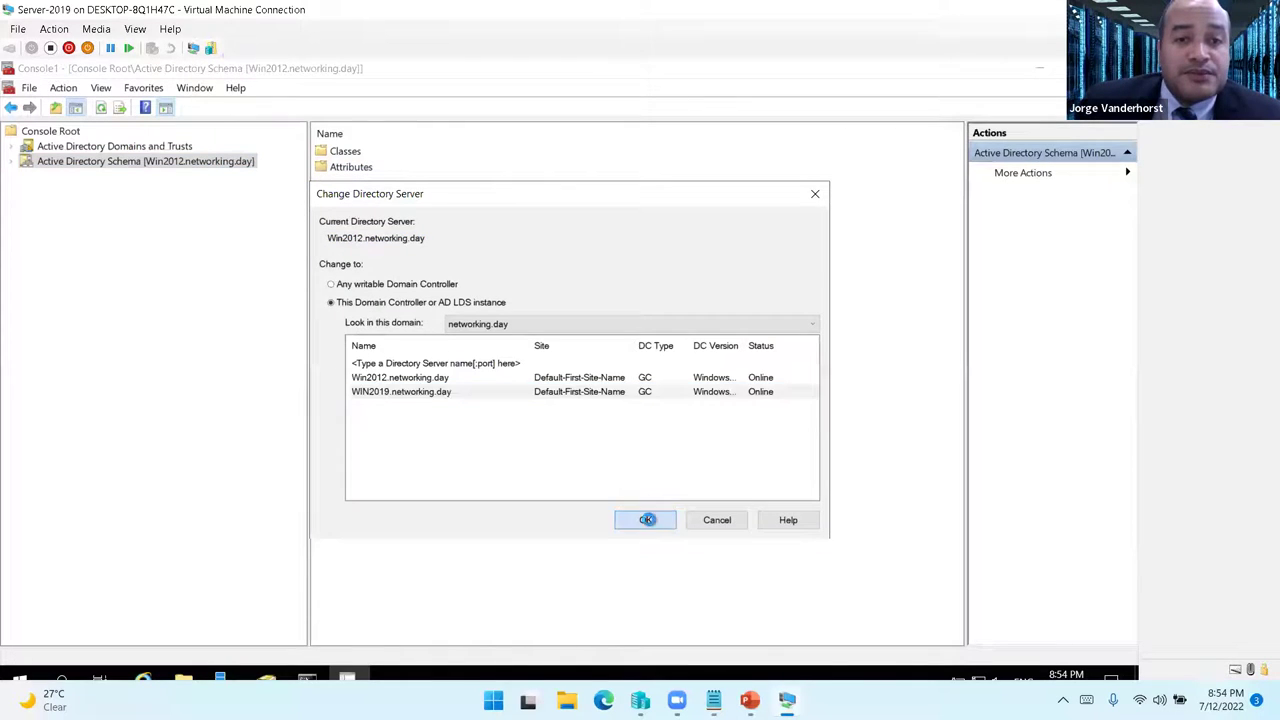
click(701, 494)
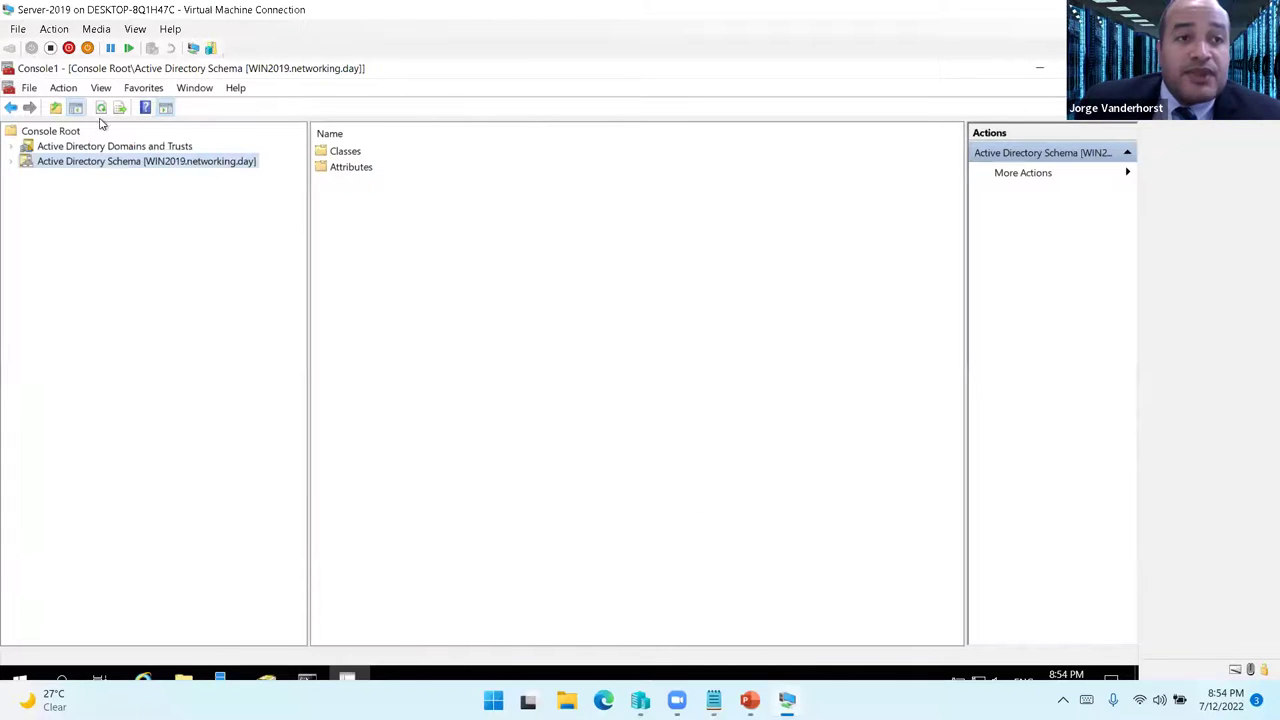
- Transfer the schema master role to WIN2019.networking.day and confirm the success message
right_click(143, 164)
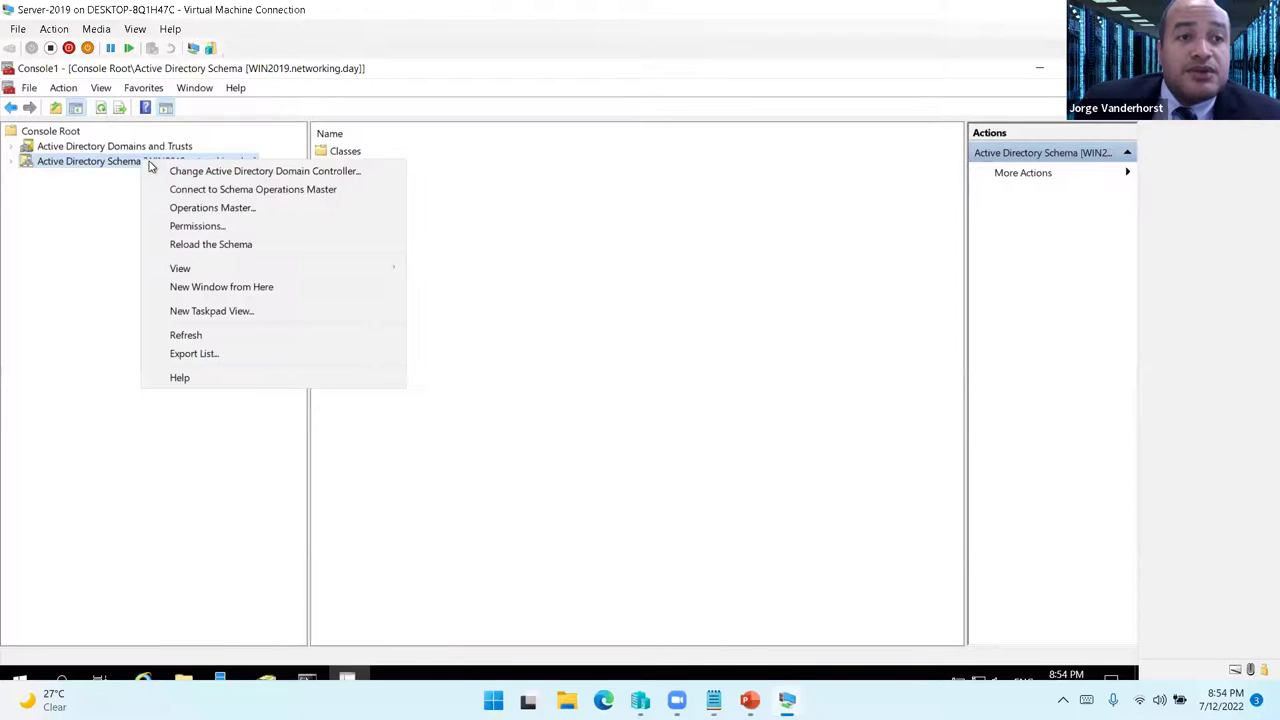
click(241, 210)
click(674, 372)
click(627, 482)
click(660, 481)
click(602, 450)
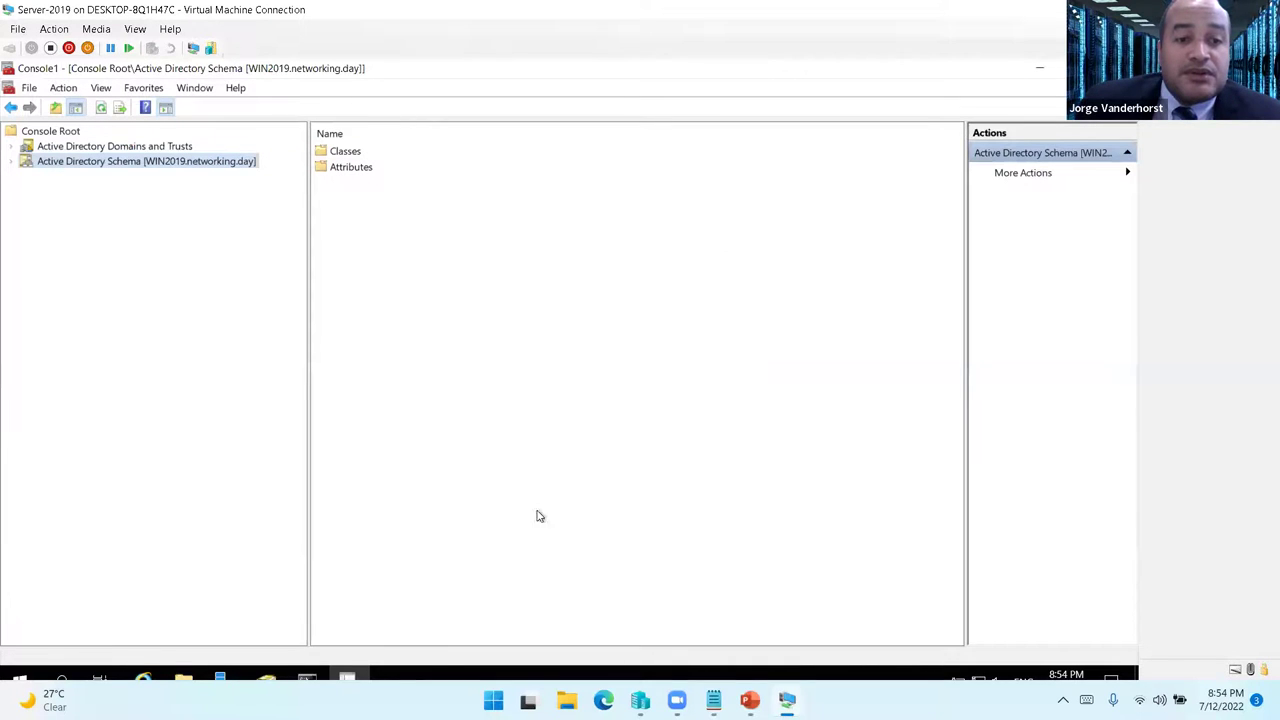
click(313, 678)
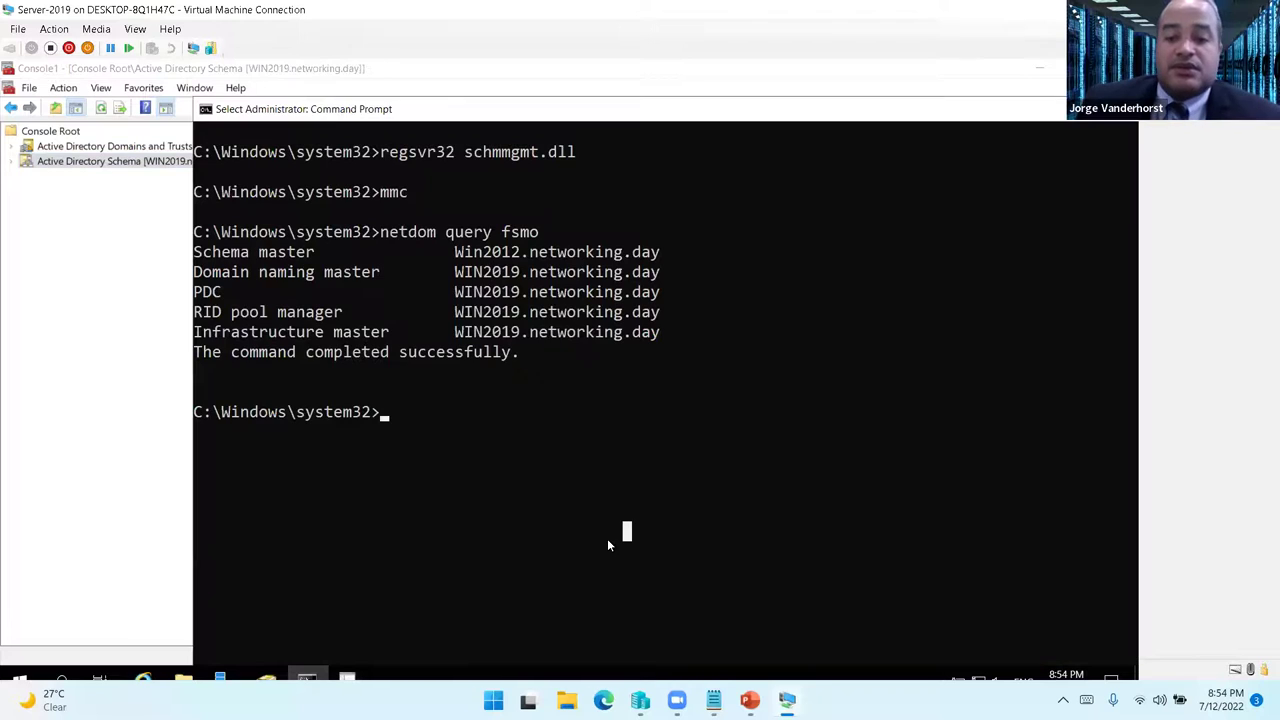
- Rerun netdom query fsmo to confirm all five roles on WIN2019, then clear with cls
key(Up)
key(Return)
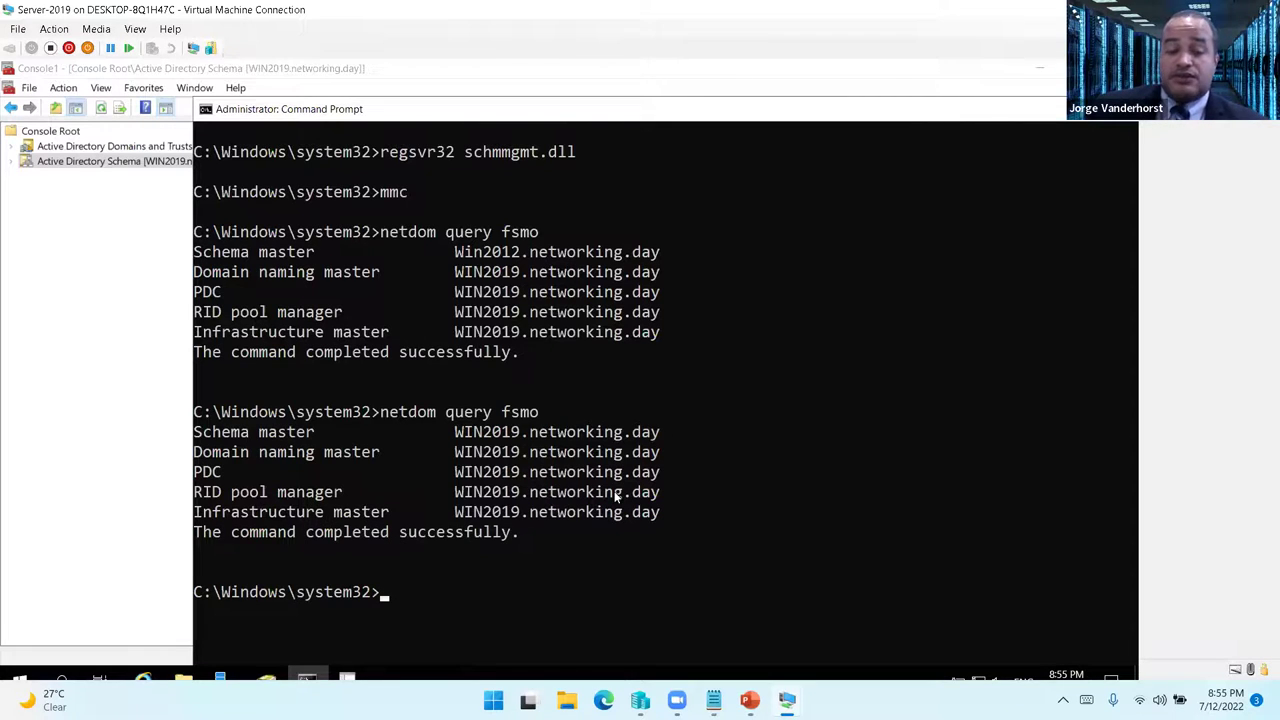
text(cls)
key(Return)
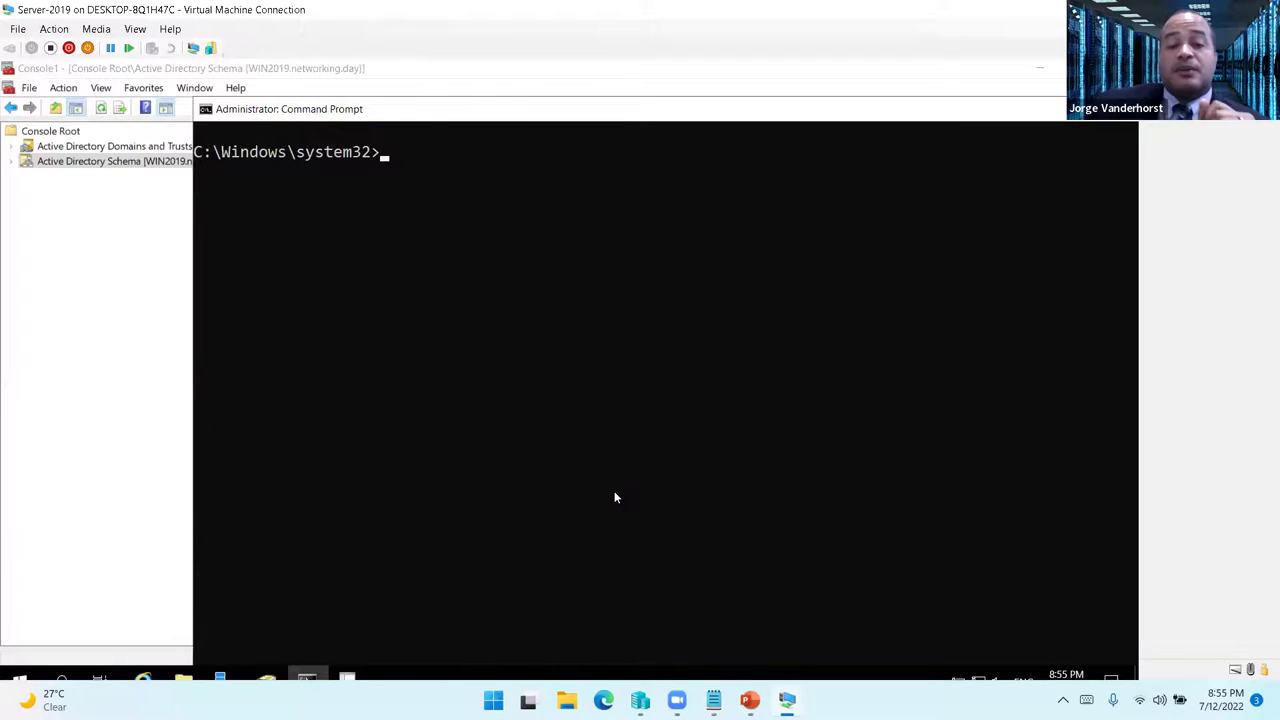
mouse_move(787, 700)
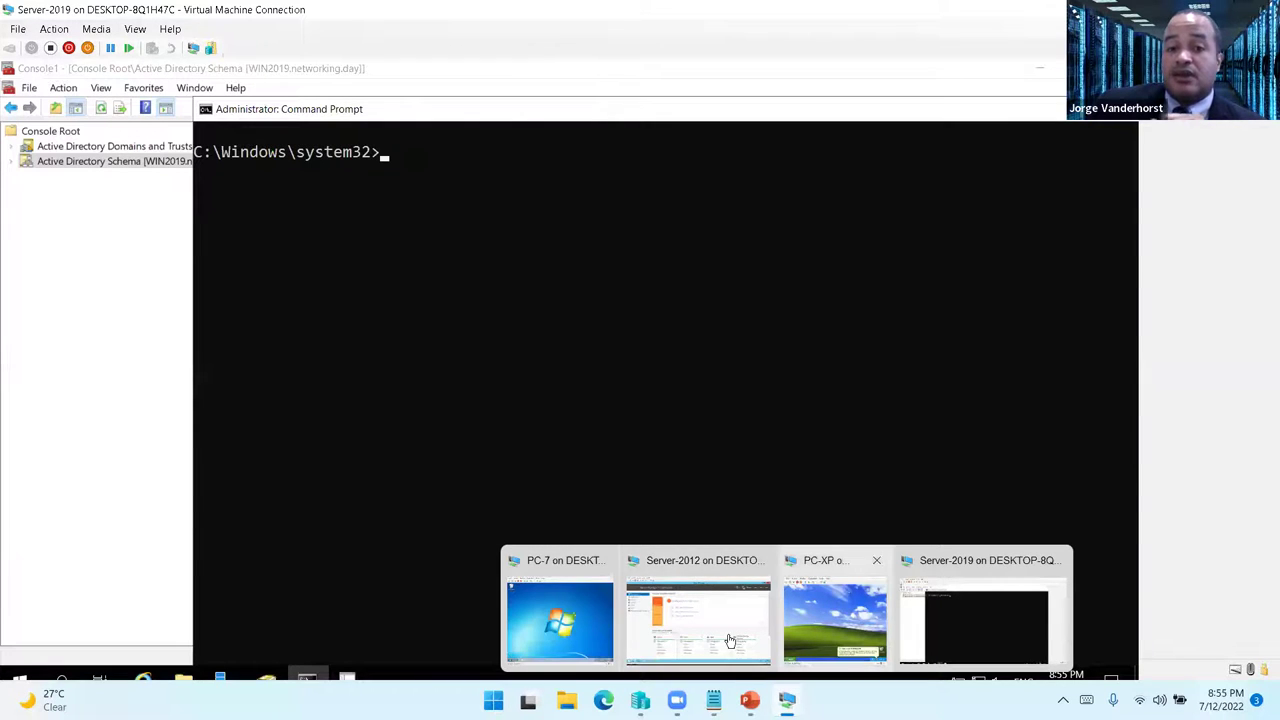
- On the Server-2012 VM, open DHCP and expand IPv4 to the 192.168.1.0 scope
click(698, 600)
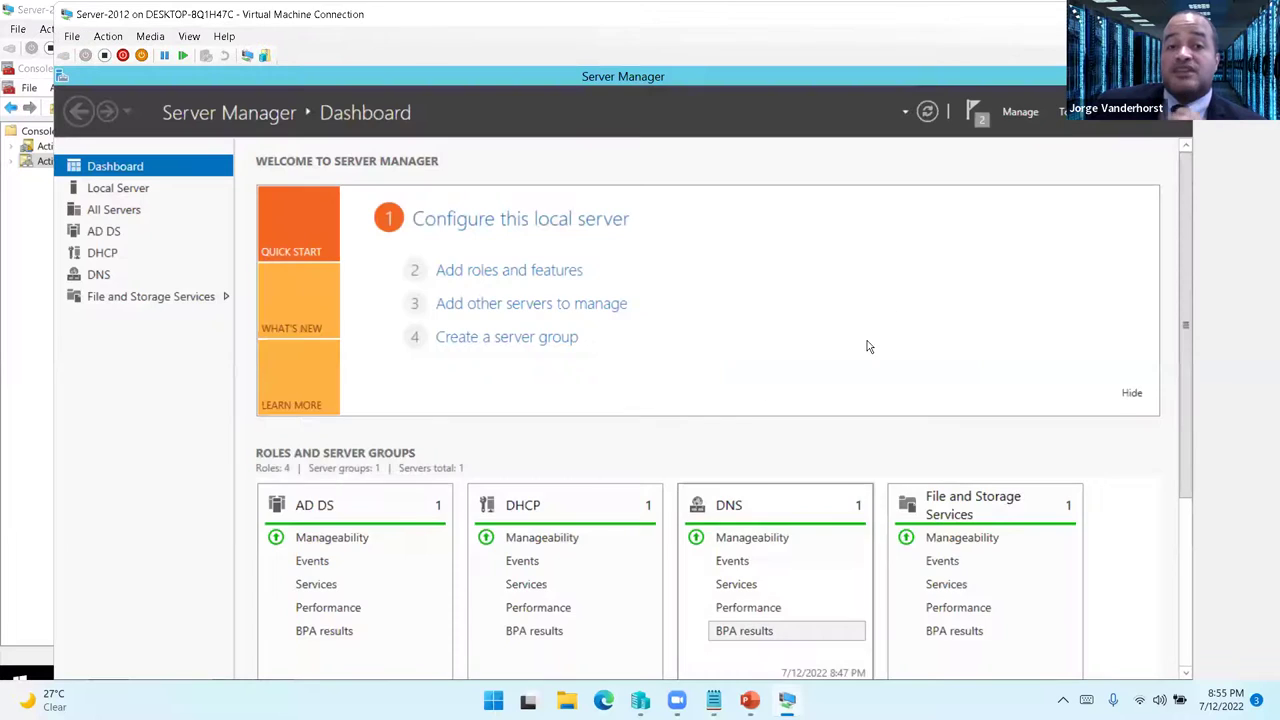
click(1075, 111)
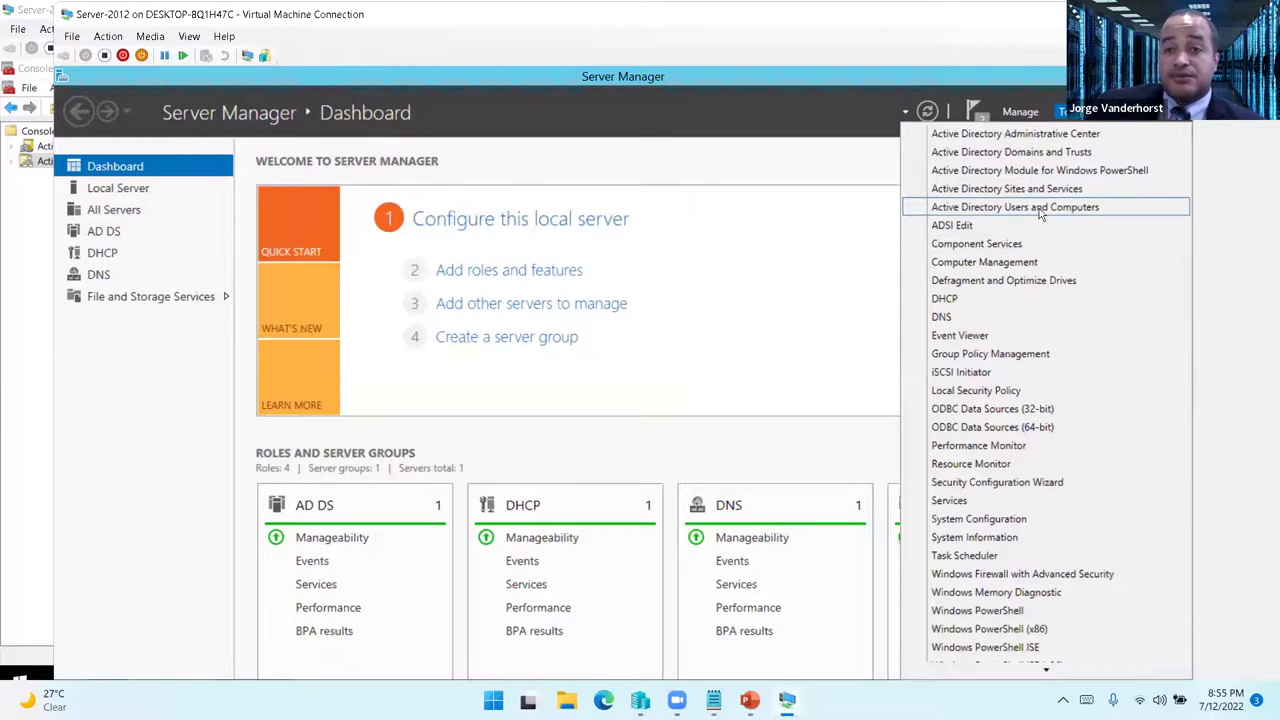
click(962, 298)
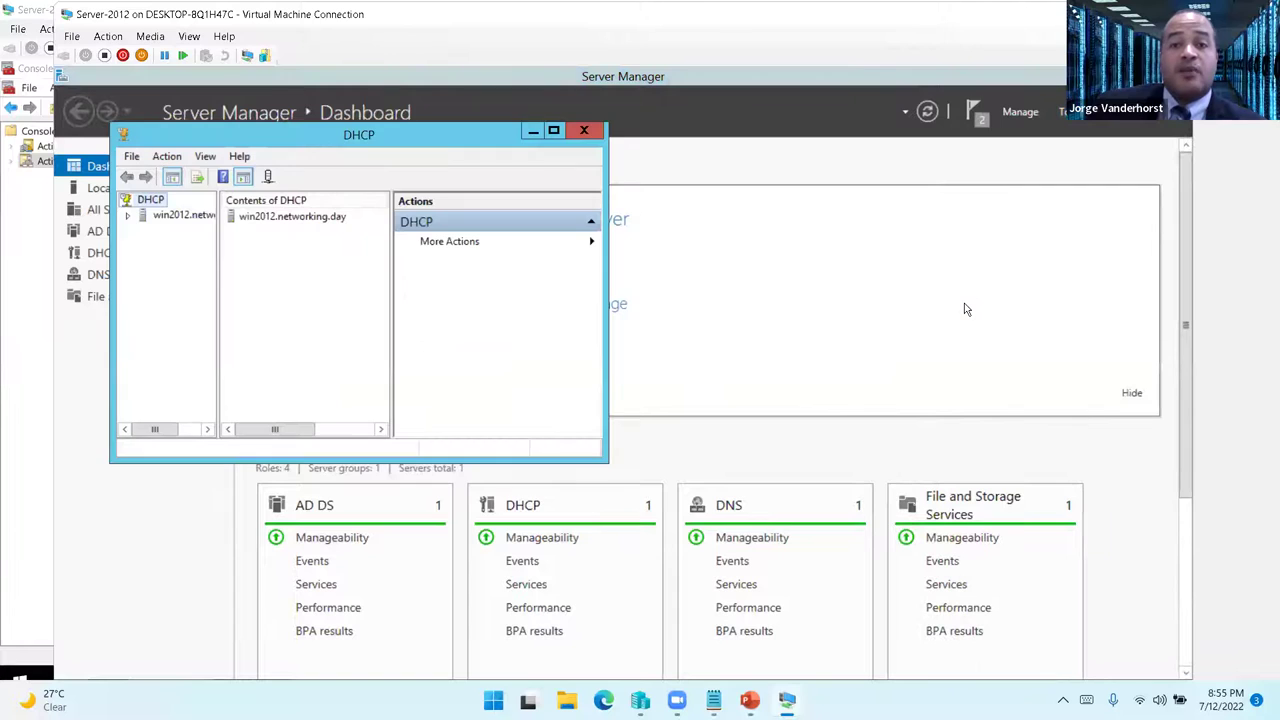
double_click(397, 134)
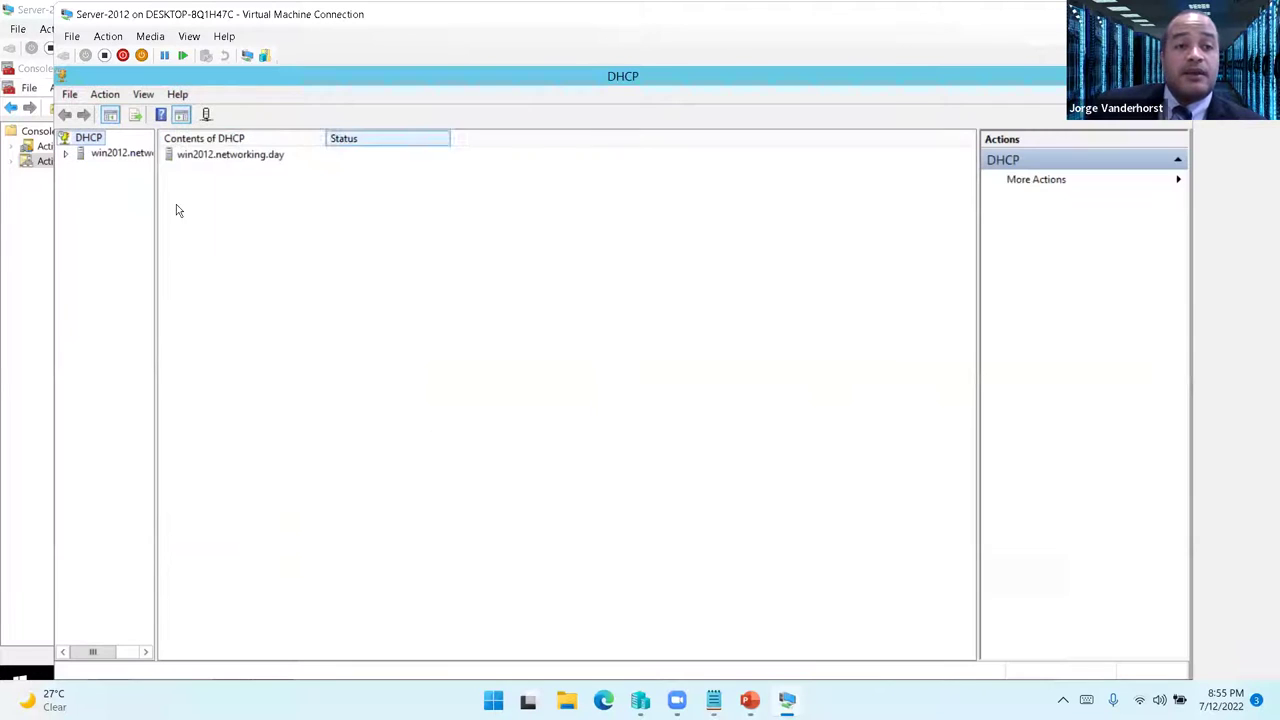
double_click(63, 157)
click(63, 156)
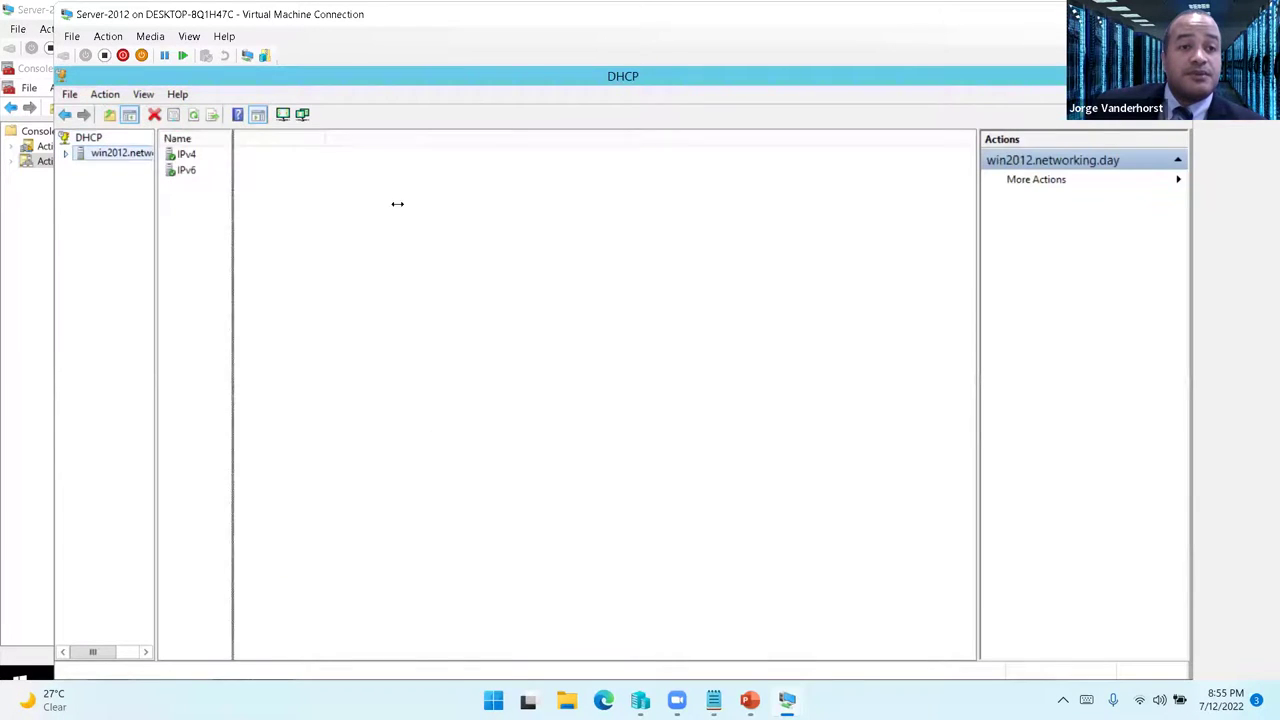
drag(296, 191, 460, 191)
click(65, 152)
double_click(87, 170)
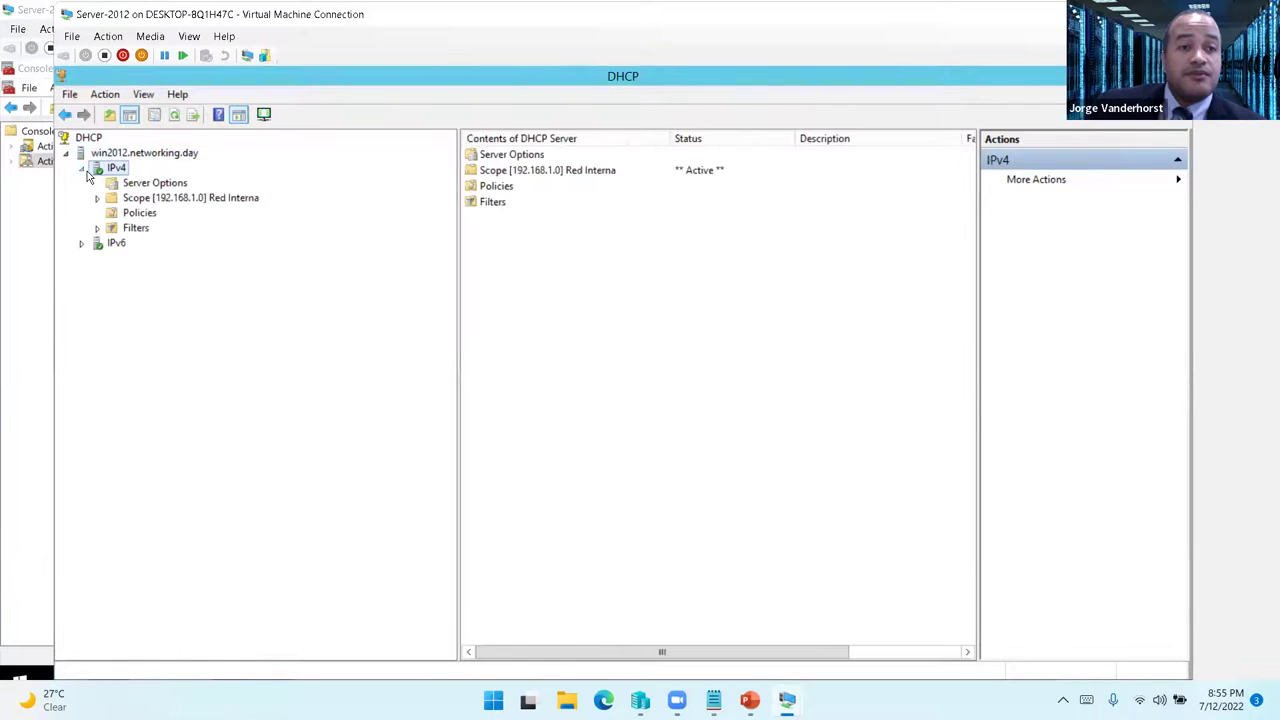
double_click(165, 199)
- Add 192.168.1.2 to the scope's 006 DNS Servers option and close the DHCP console
right_click(206, 200)
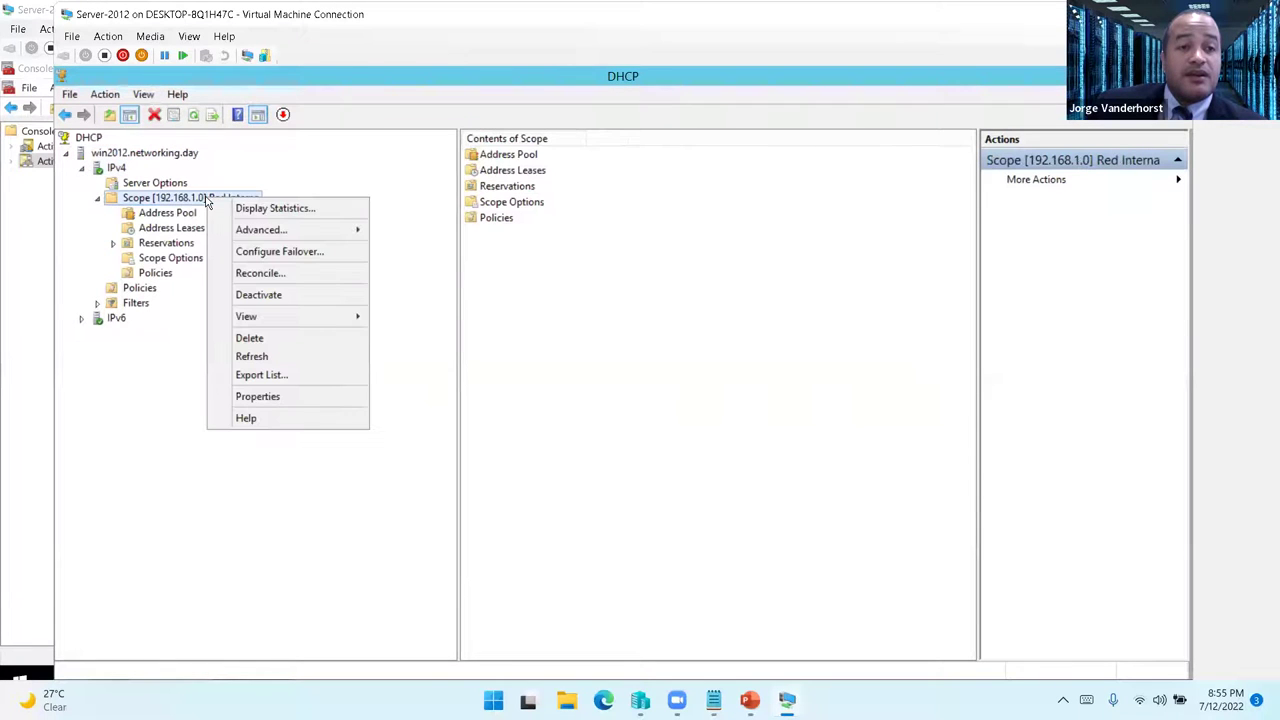
click(178, 260)
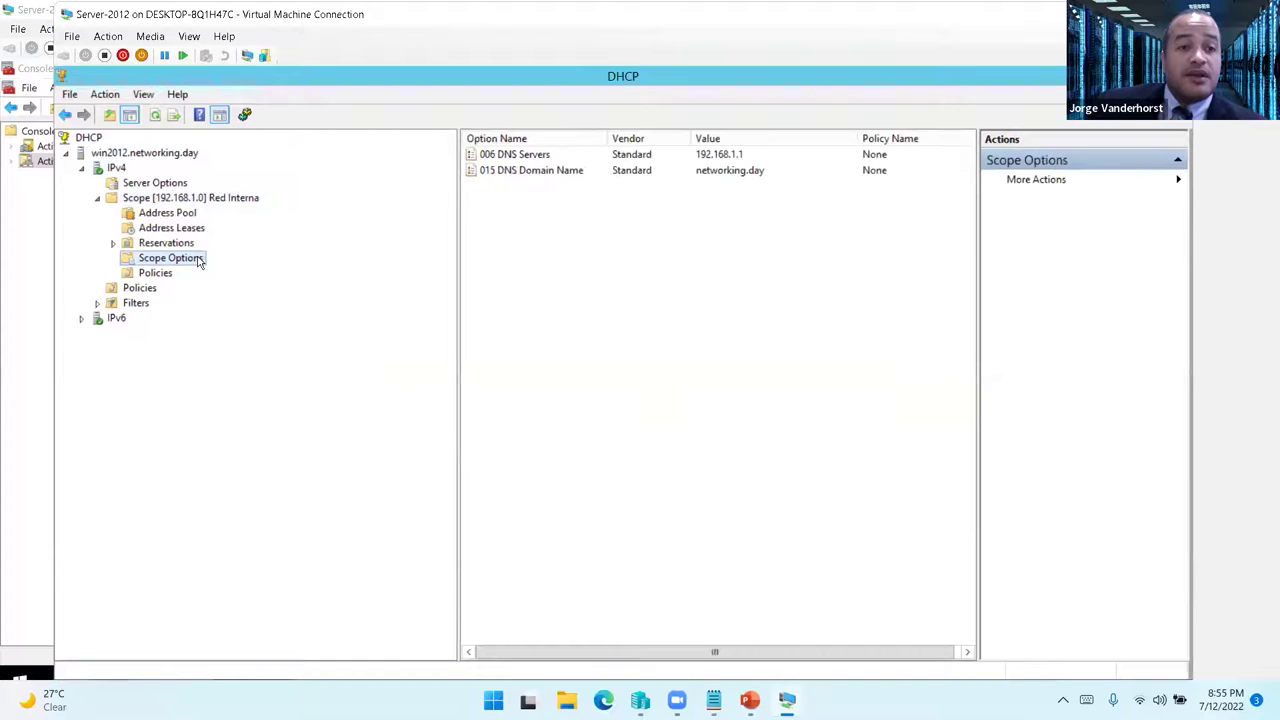
right_click(192, 259)
click(229, 270)
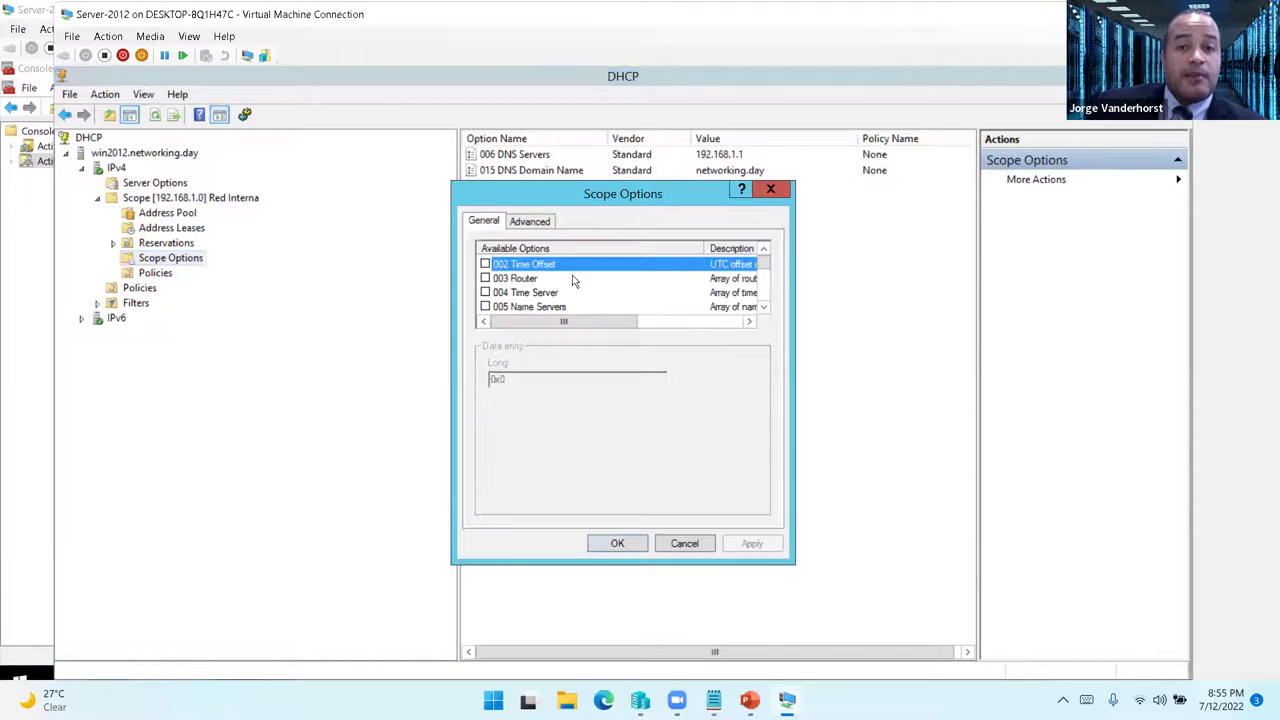
scroll(665, 302, down, 2)
scroll(665, 302, up, 1)
click(485, 278)
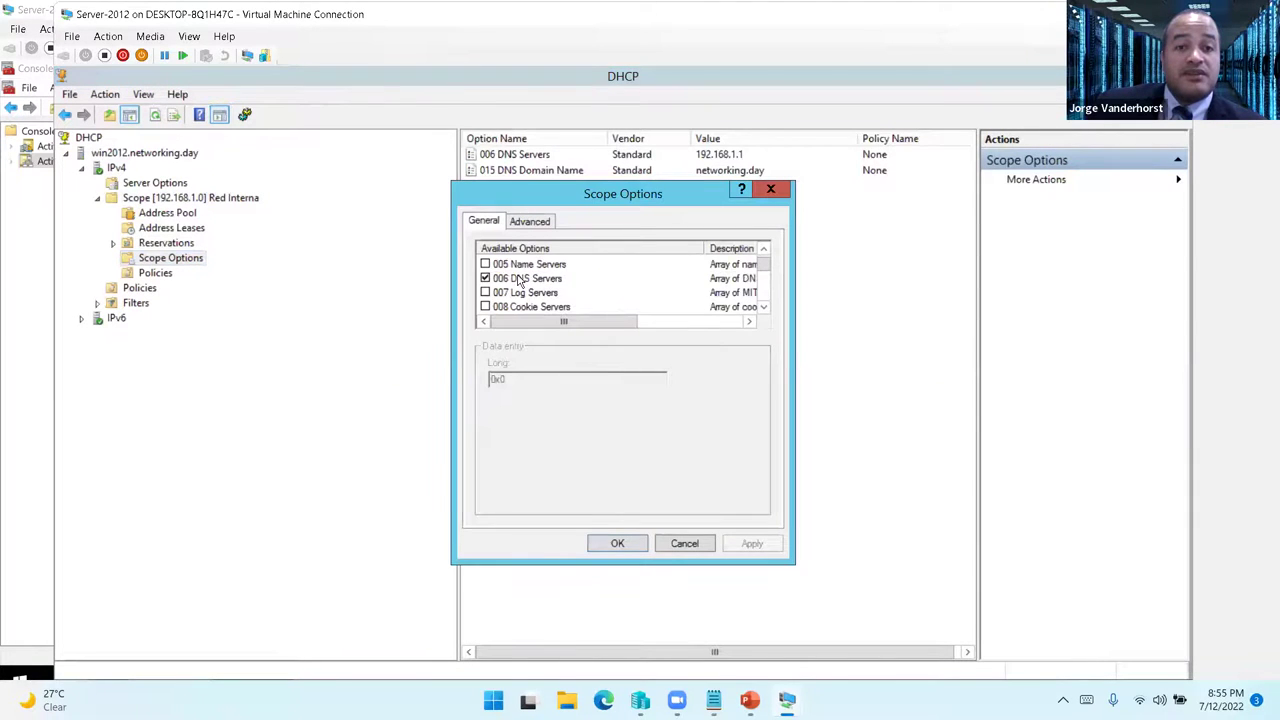
click(507, 423)
text(192 . 168 . 1 . 2)
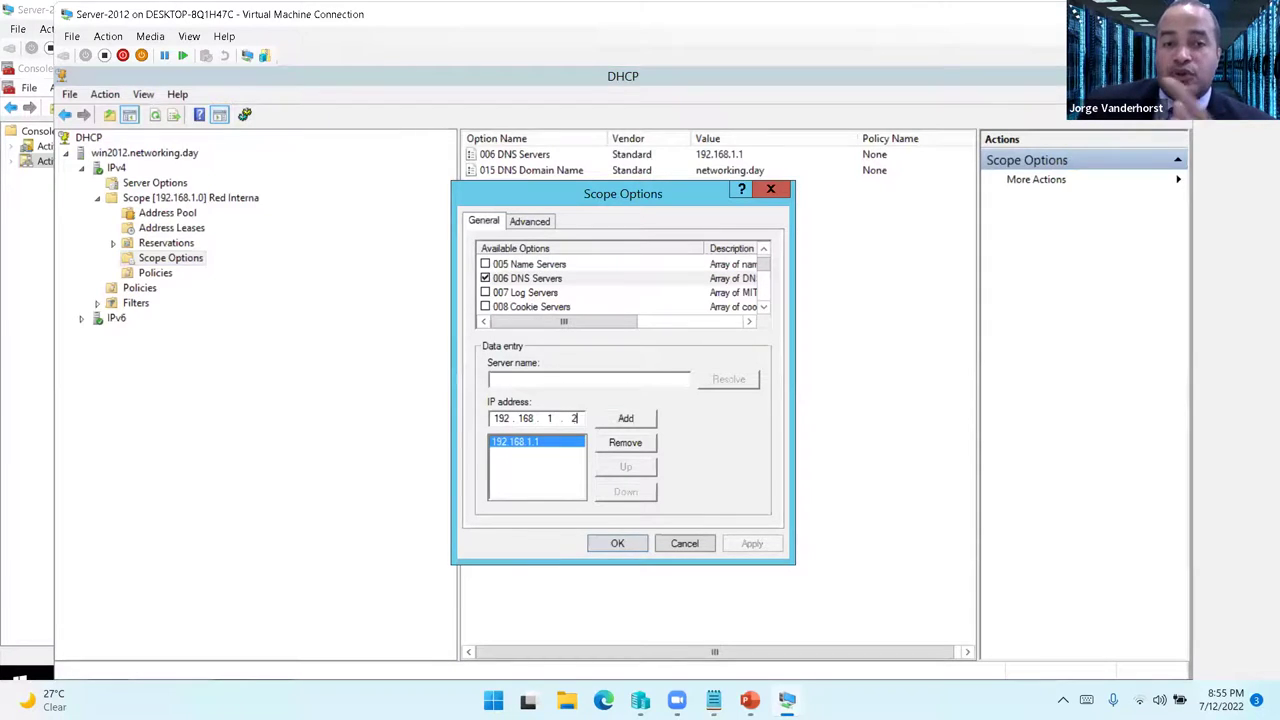
click(624, 420)
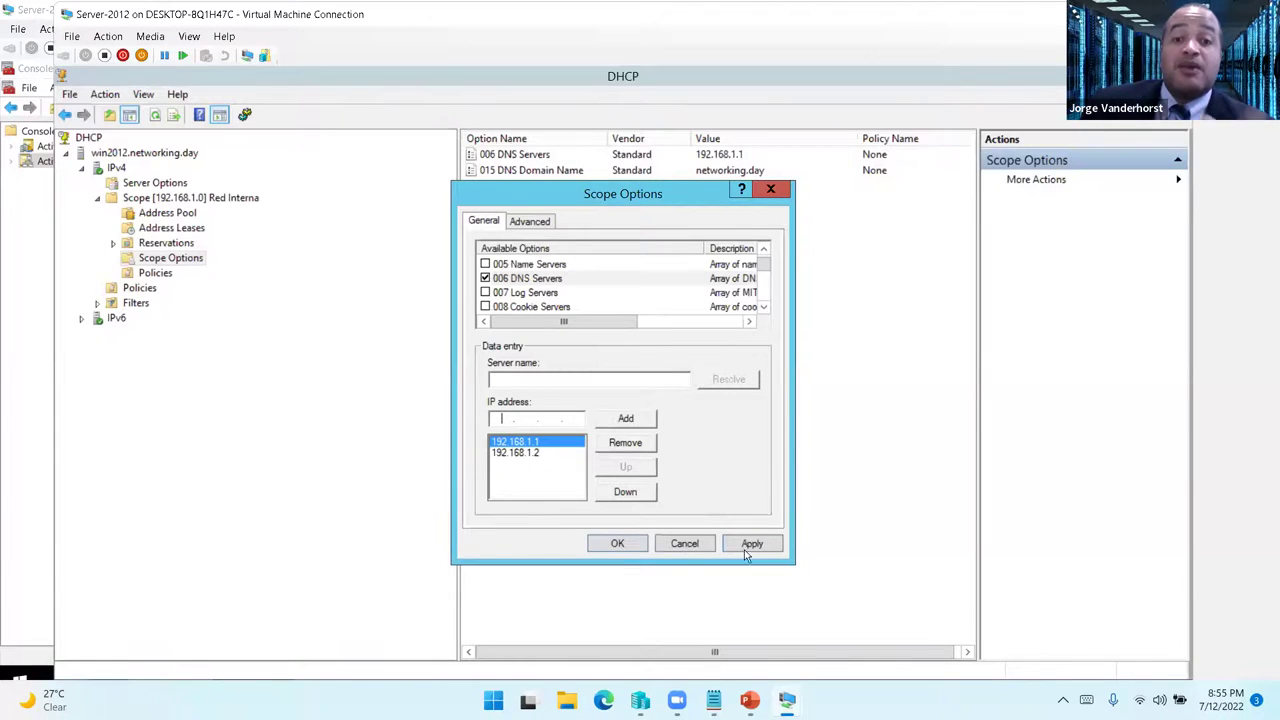
click(617, 543)
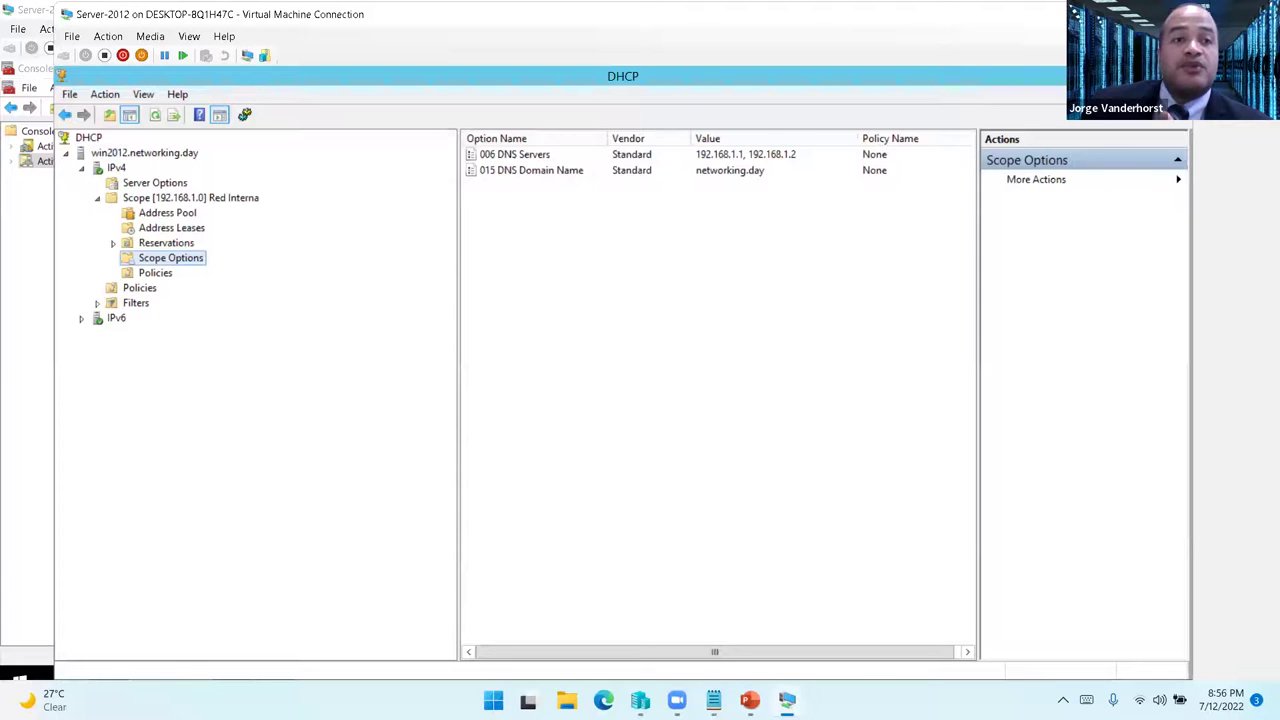
key(alt+F4)
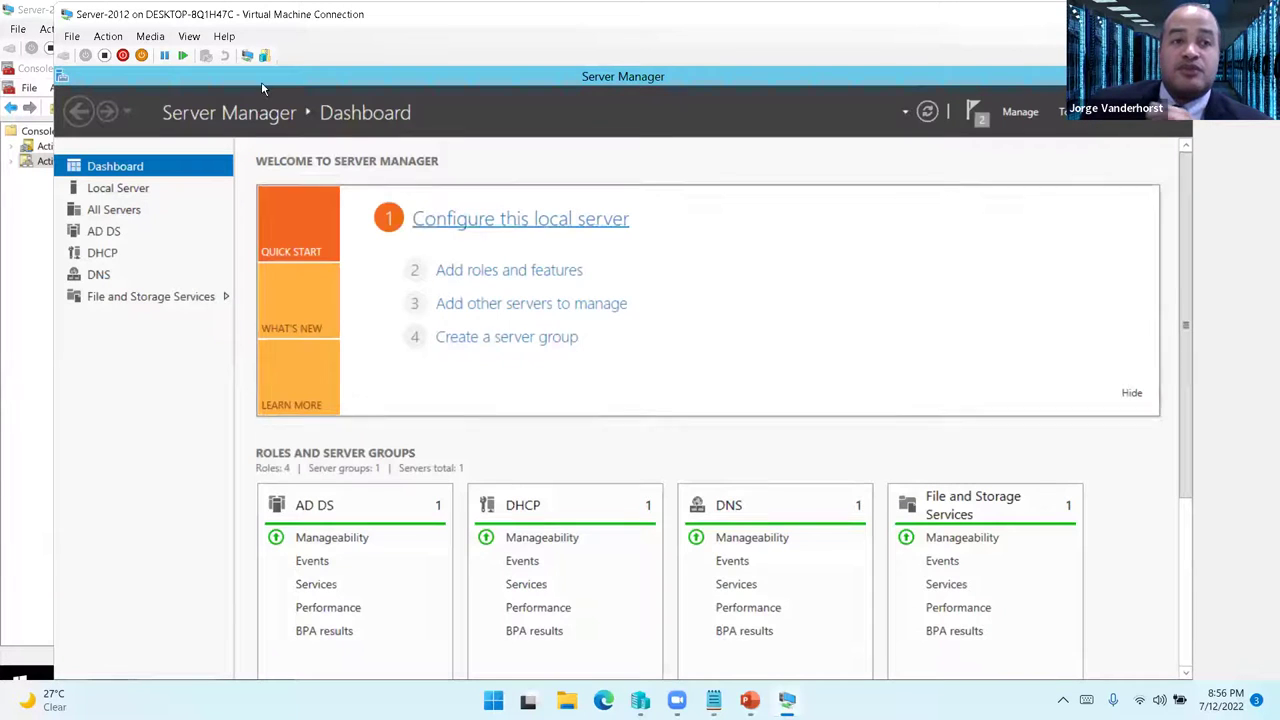
- Make the VM full screen, run dcpromo.exe and dismiss the AD DS installer notice
drag(187, 18, 178, 17)
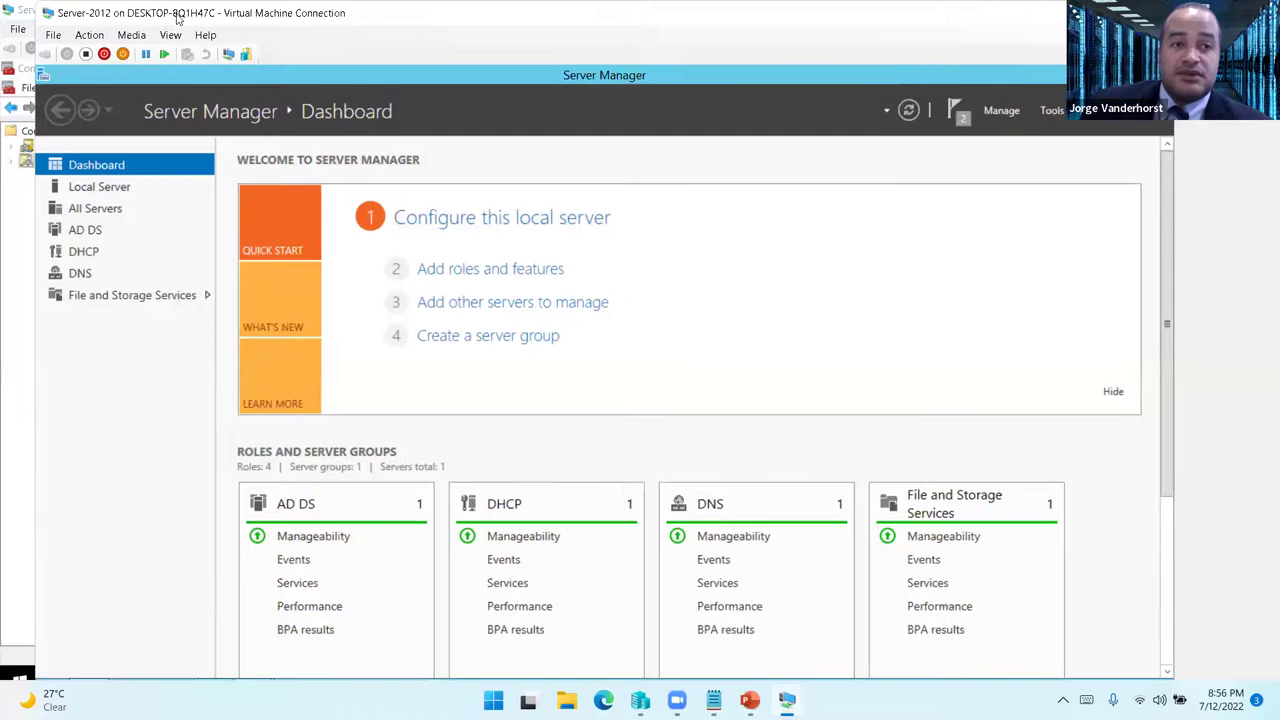
double_click(178, 17)
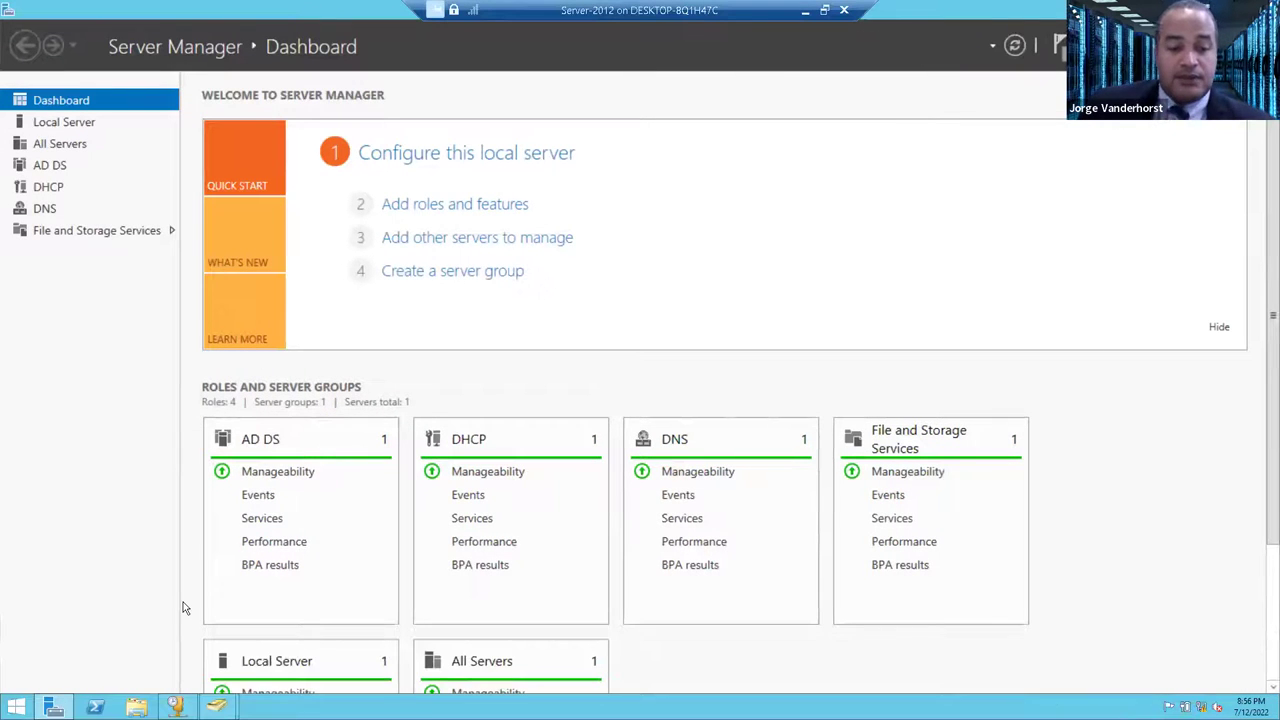
key(super+r)
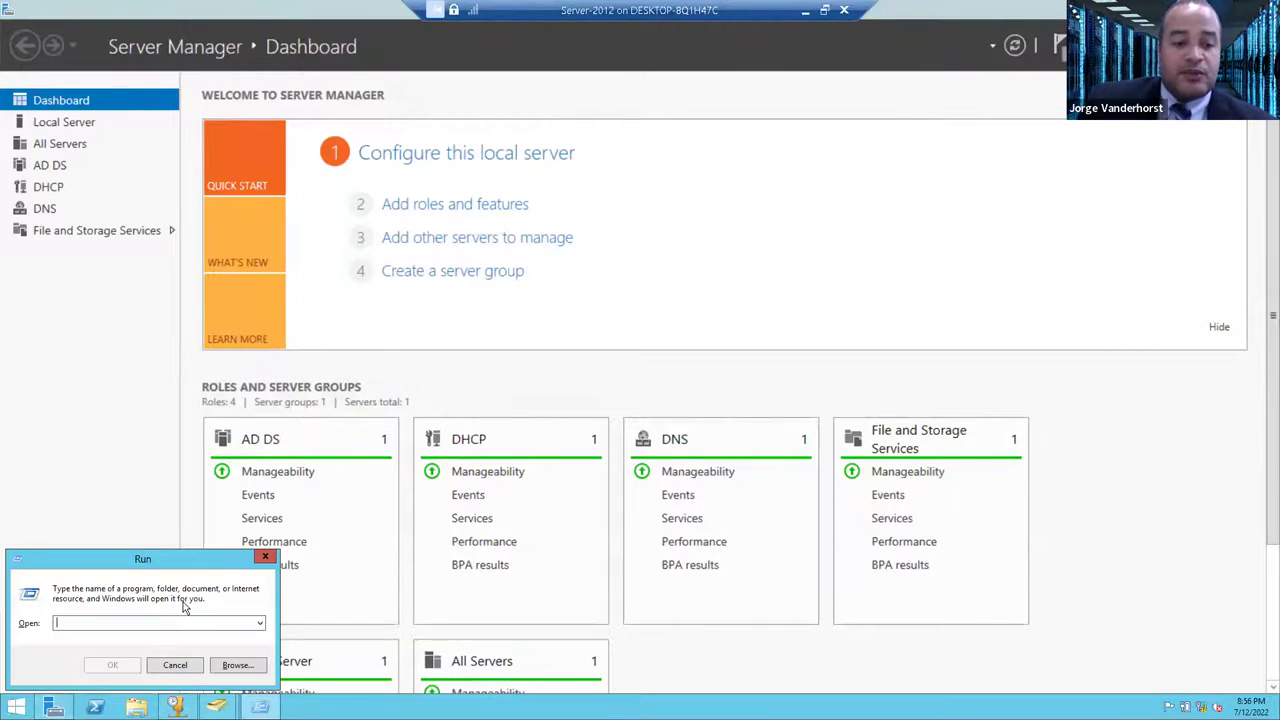
text(dcpromo)
key(BackSpace)
key(BackSpace)
text(mo.exe)
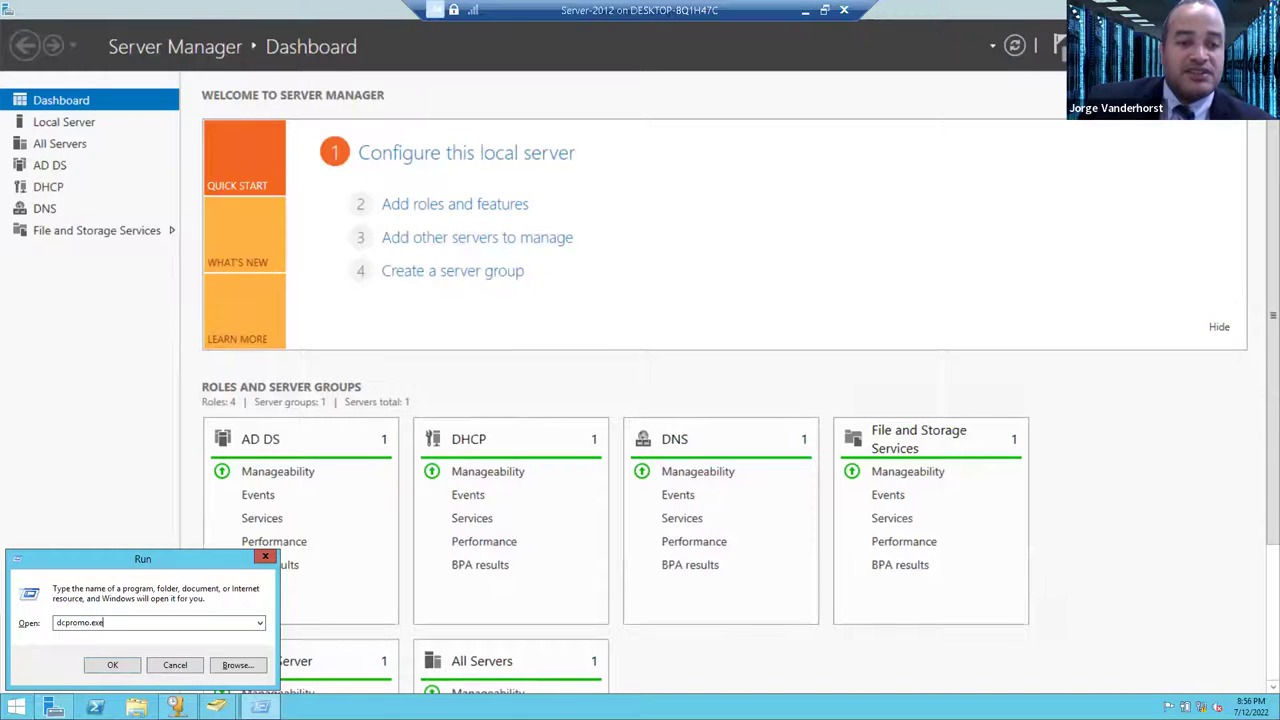
key(Return)
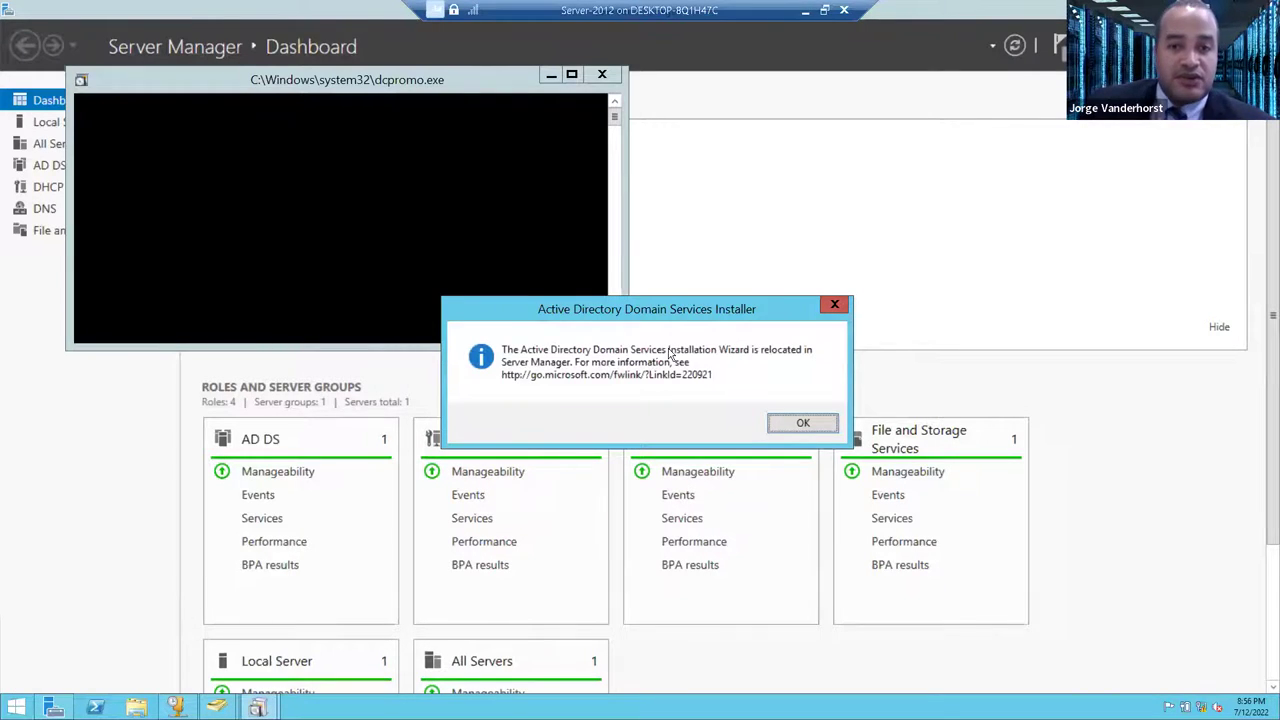
click(808, 423)
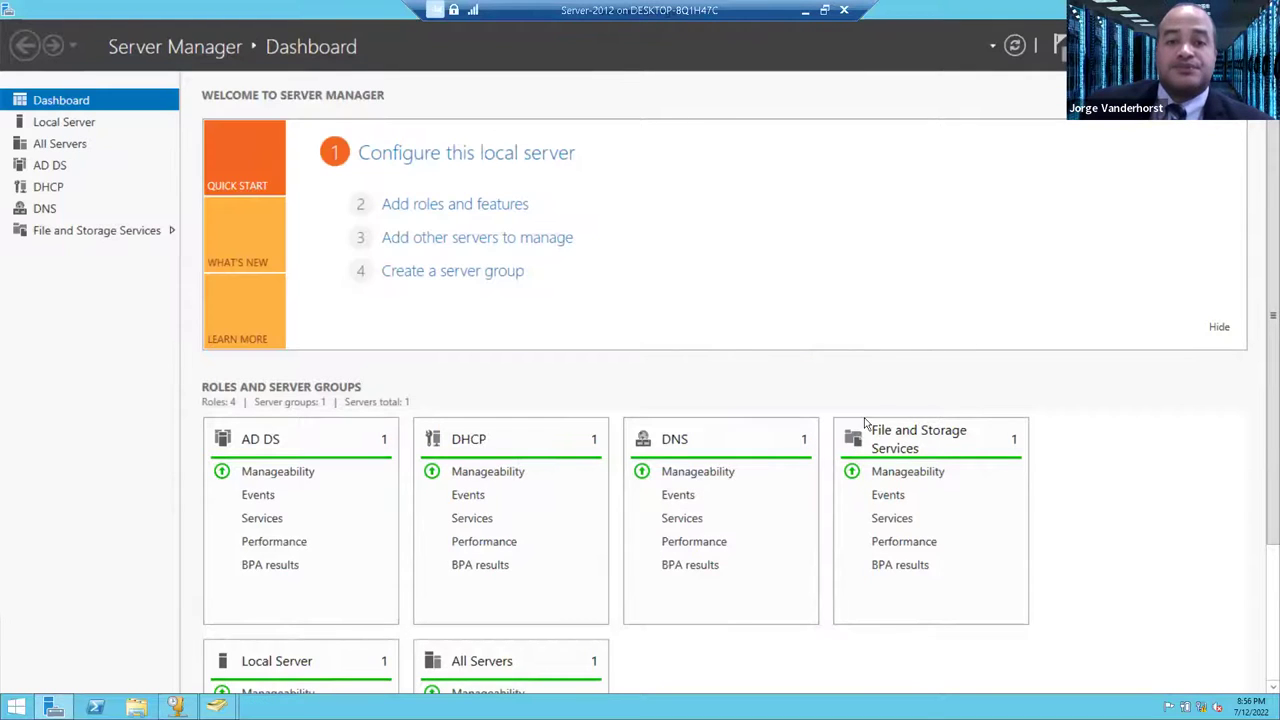
- Restore Server Manager to a smaller window and resize it larger
scroll(1083, 434, down, 3)
scroll(1135, 478, down, 1)
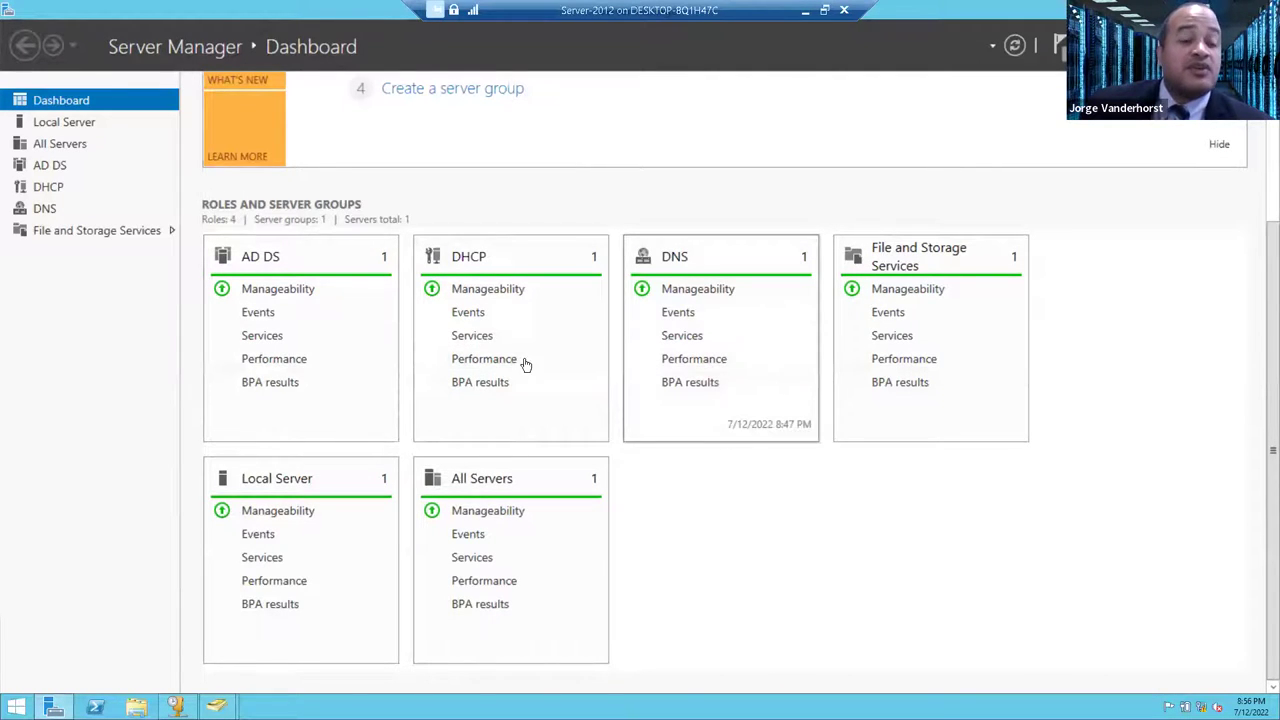
scroll(1023, 388, up, 3)
scroll(1023, 388, up, 1)
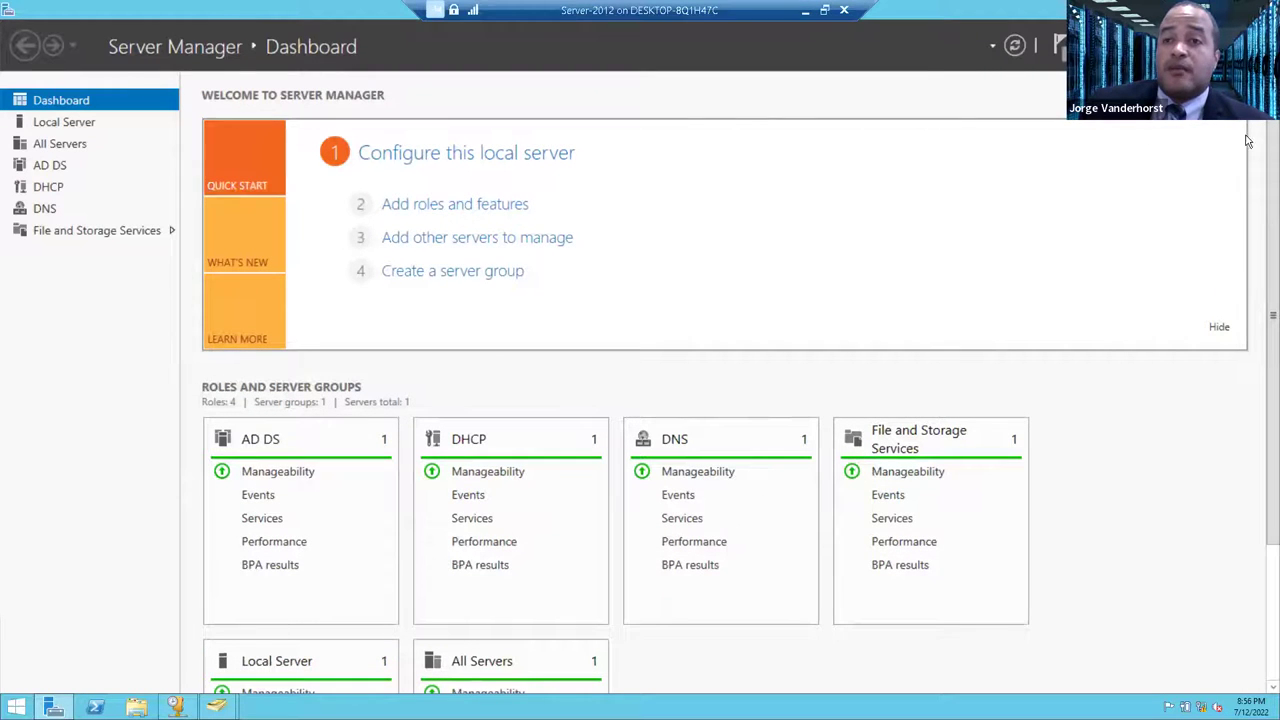
drag(523, 10, 306, 78)
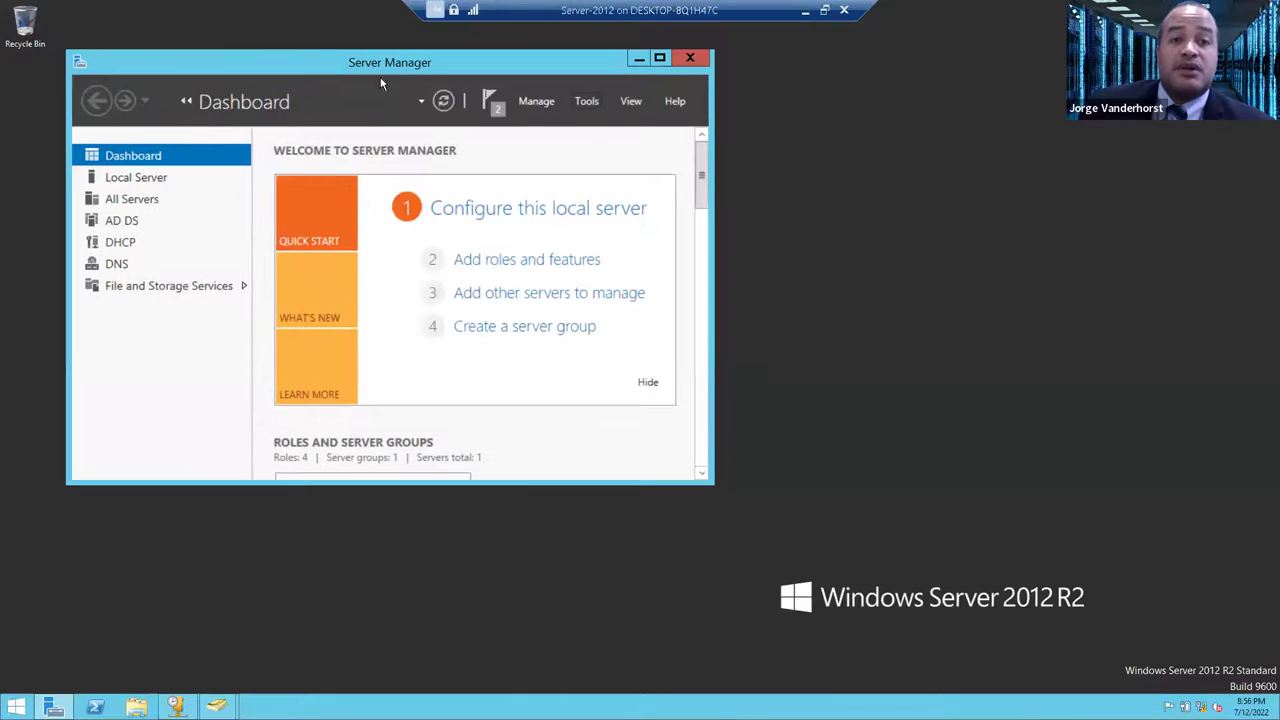
drag(707, 482, 1036, 536)
- Try removing the AD DS role and its management tools from Win2012, which reports that demotion is needed first
drag(384, 60, 422, 130)
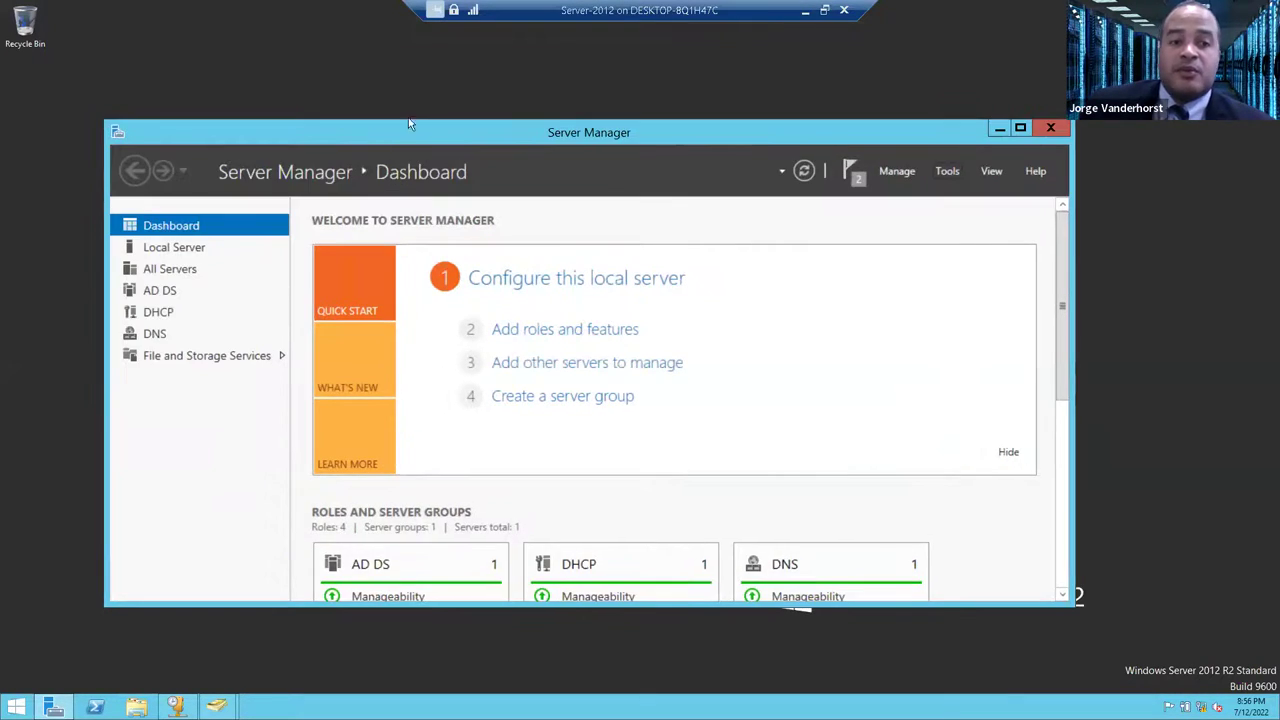
click(947, 172)
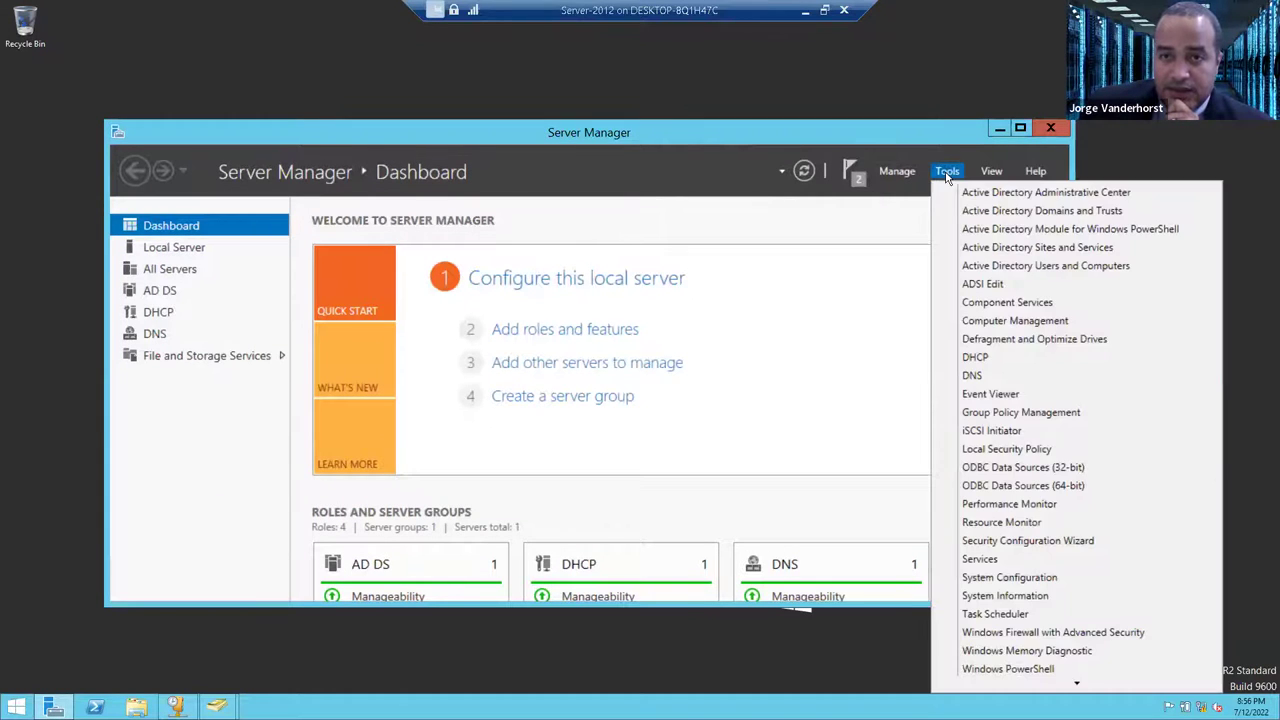
click(900, 172)
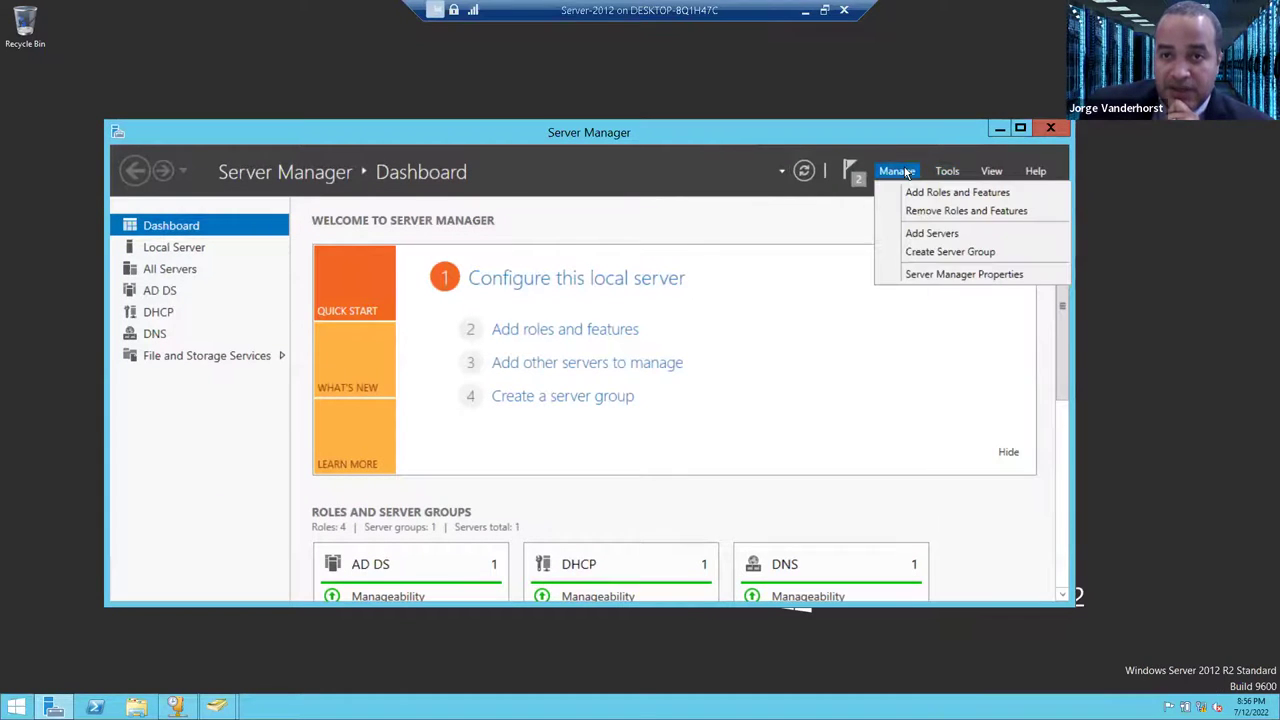
click(937, 210)
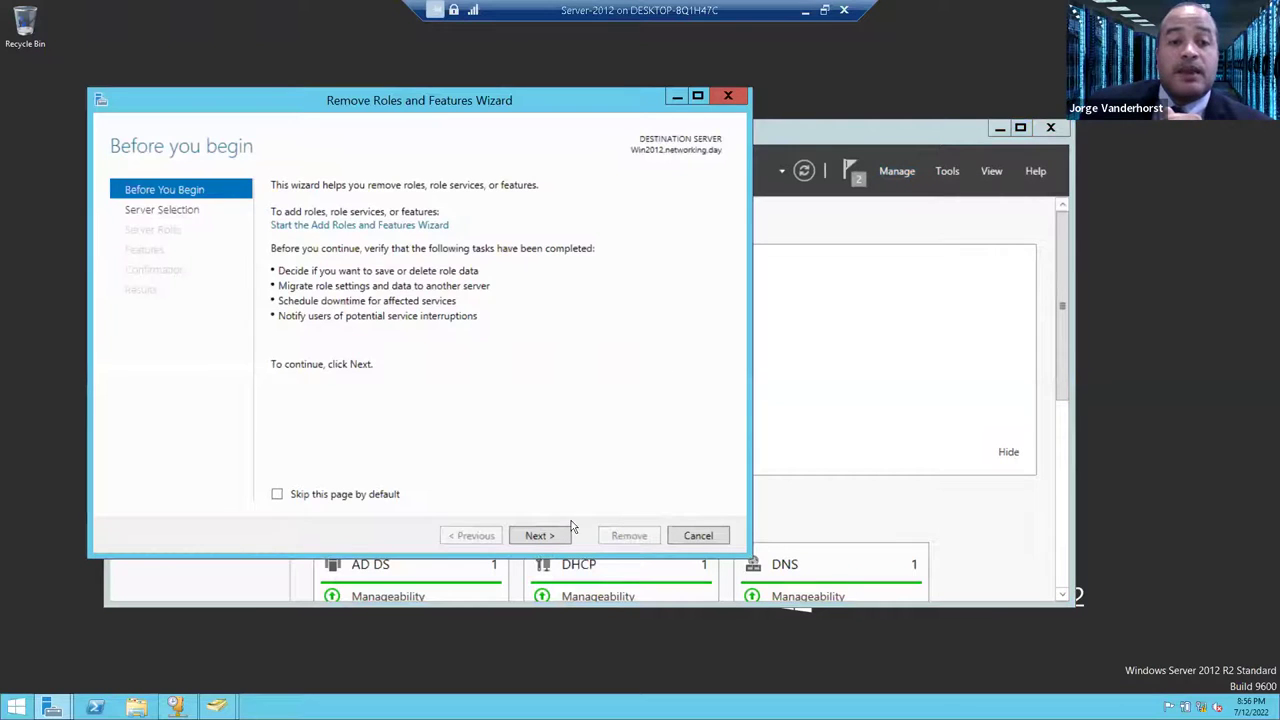
click(540, 536)
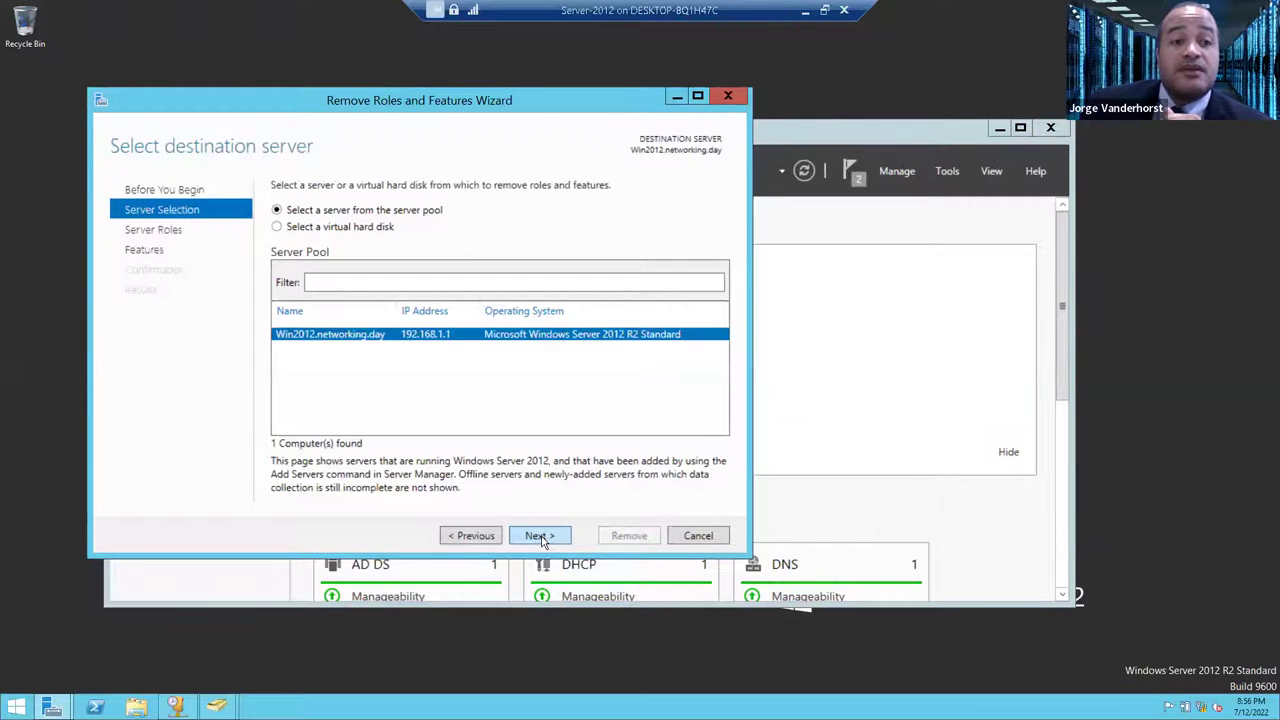
click(540, 536)
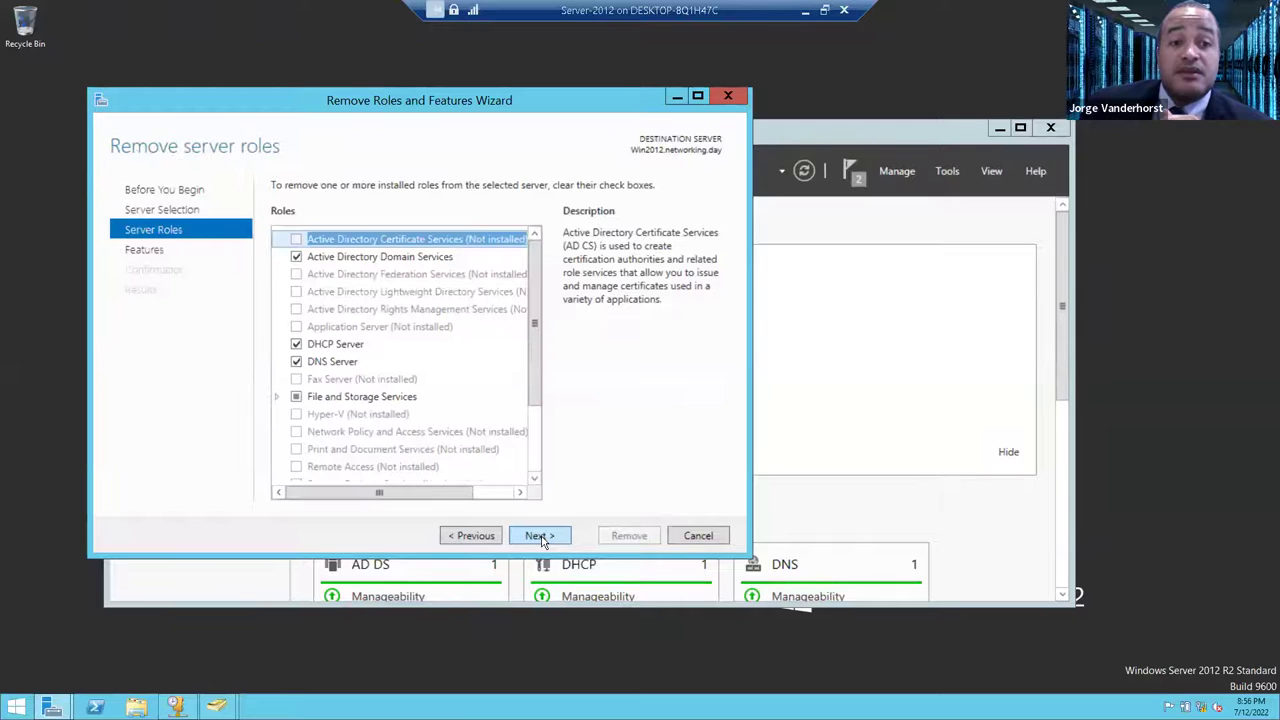
click(294, 258)
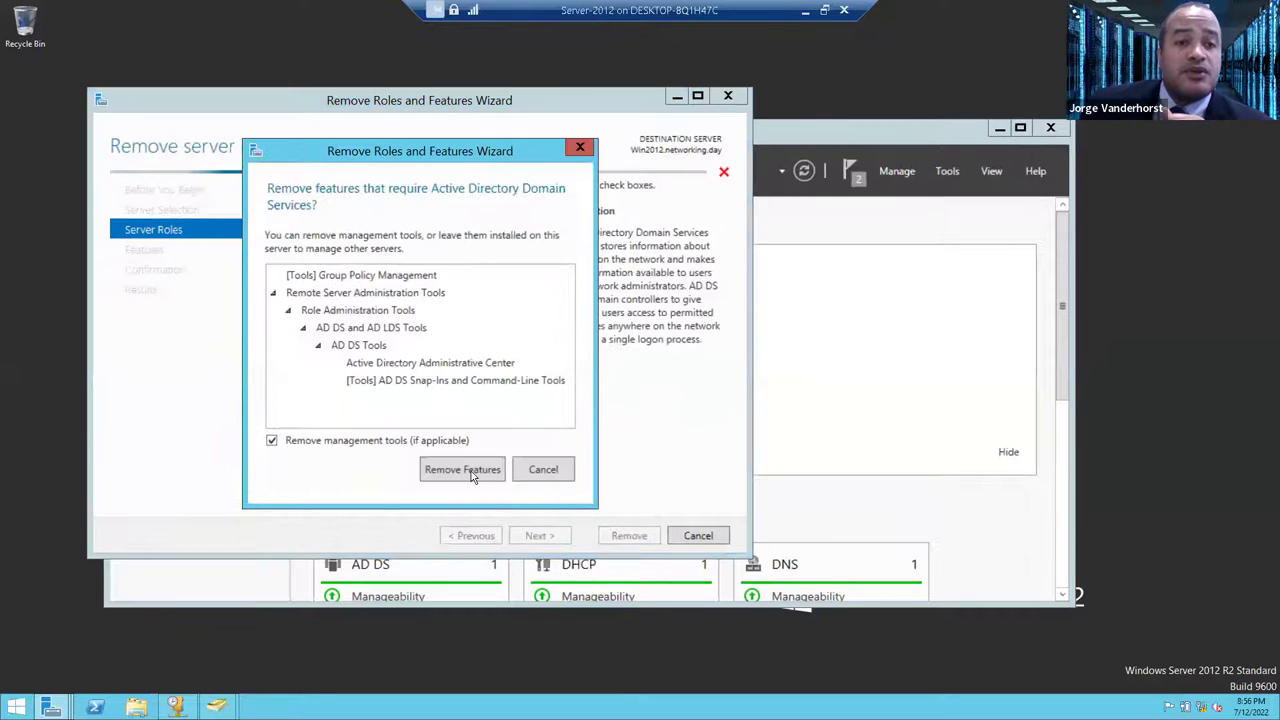
click(462, 469)
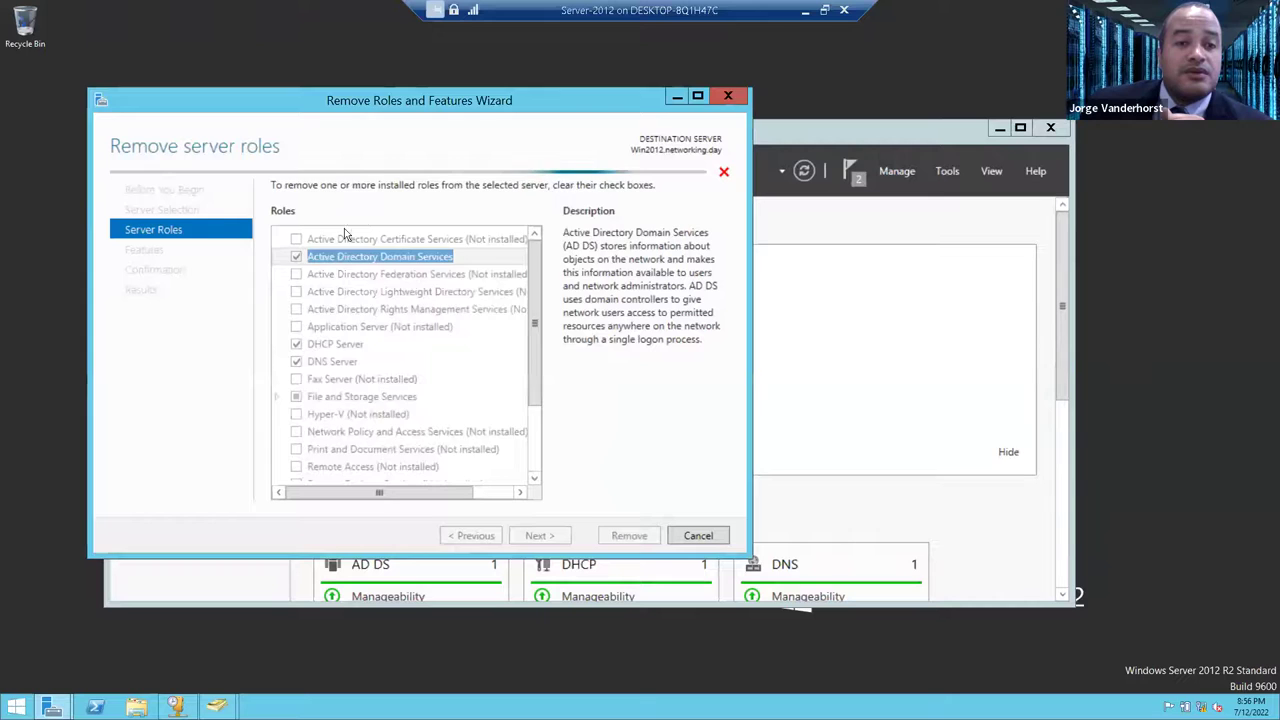
drag(406, 192, 662, 176)
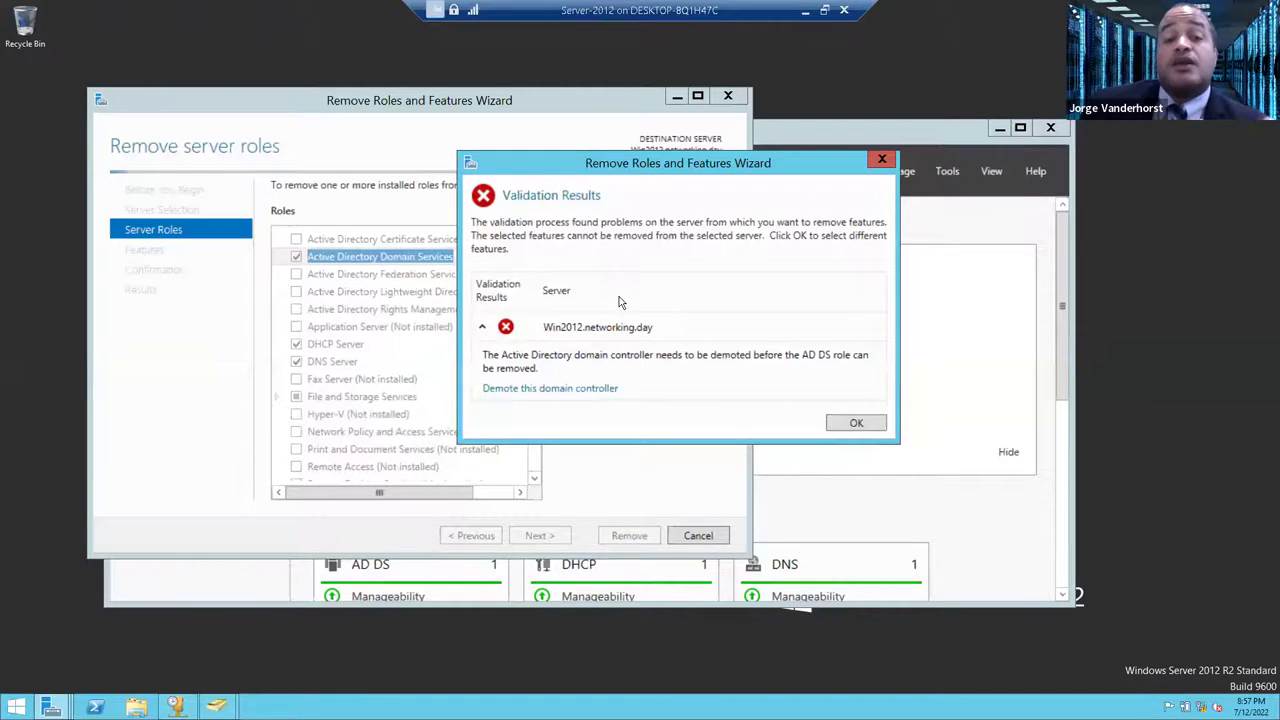
- Start demoting Win2012 with the current credentials, accept the removal warning, and bring Active Directory Users and Computers forward
click(557, 397)
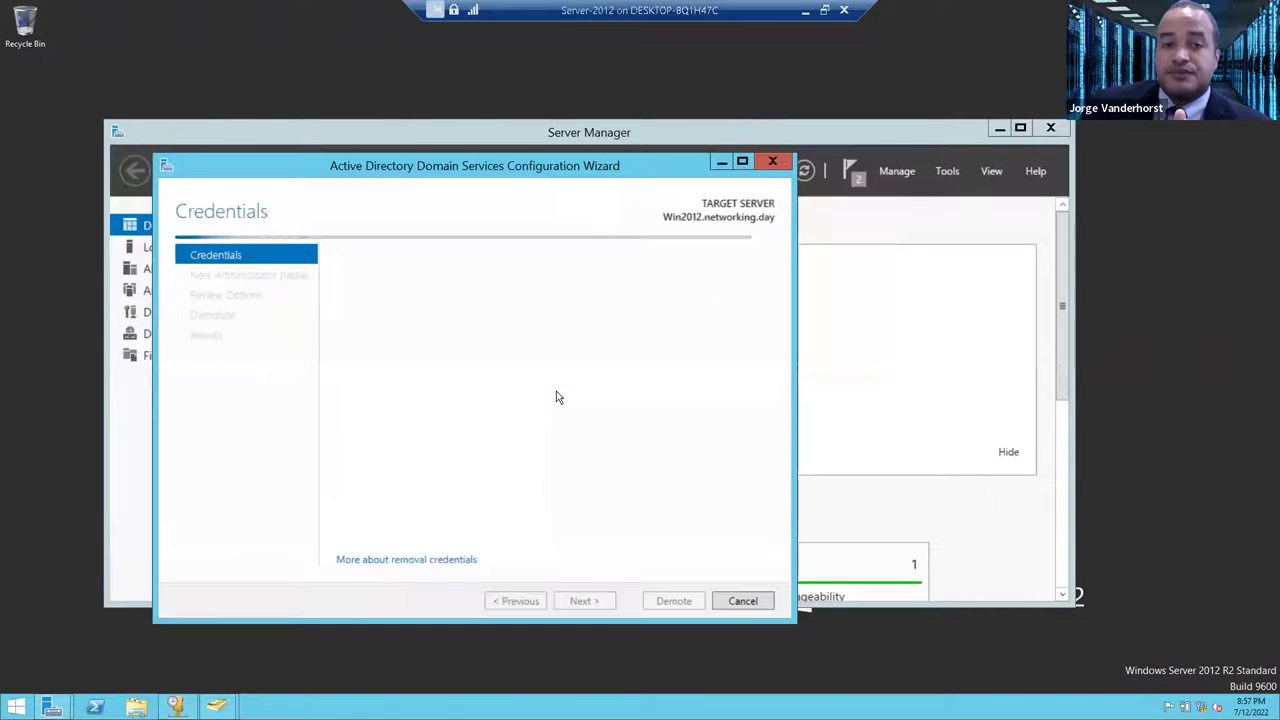
drag(517, 177, 629, 145)
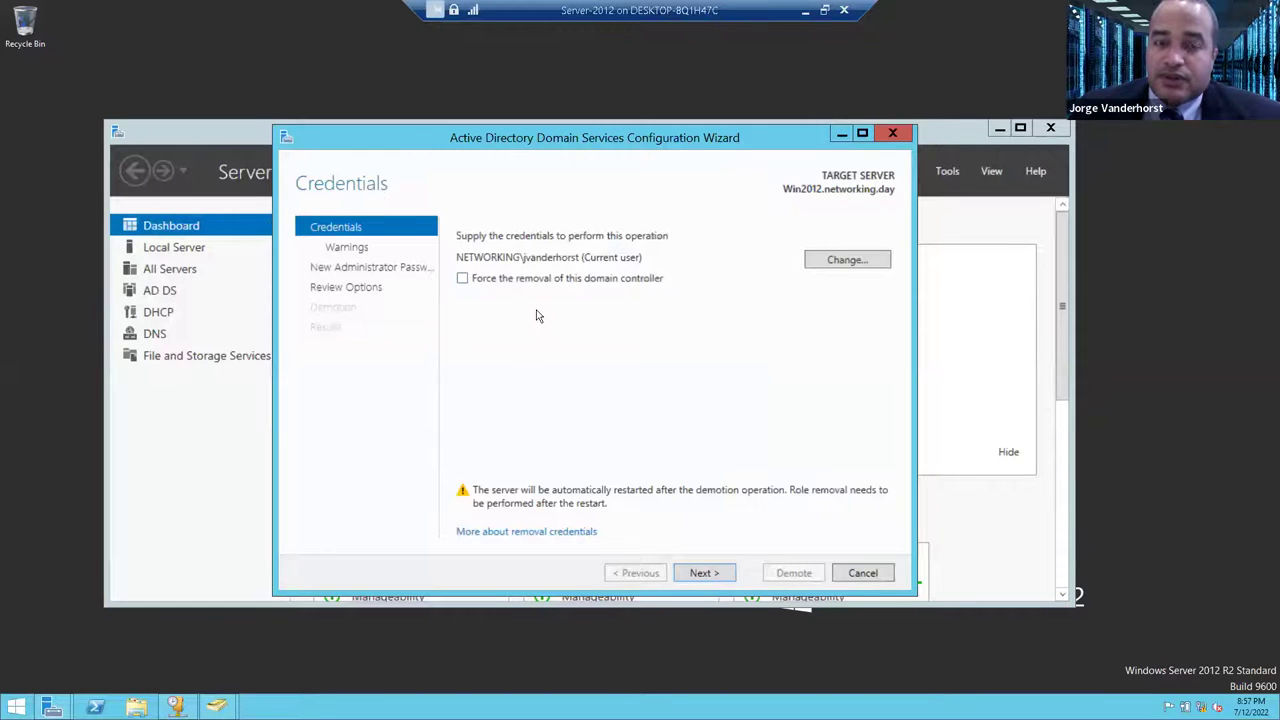
click(703, 573)
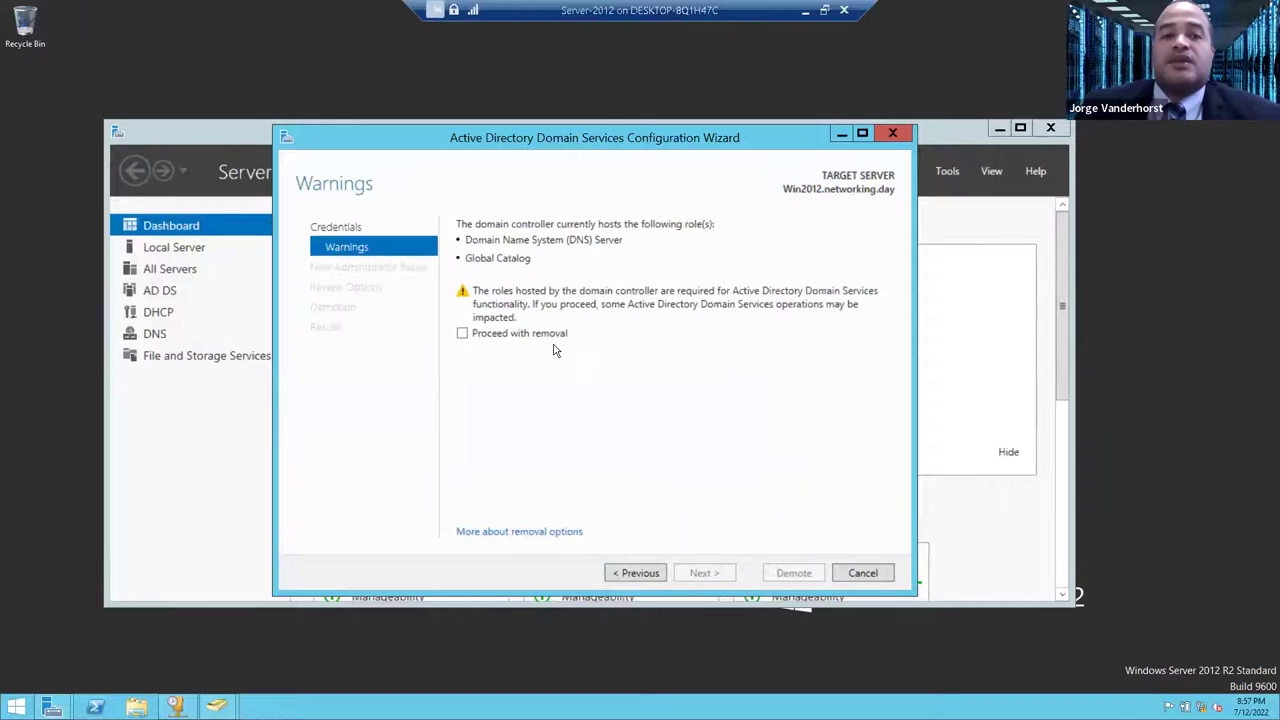
click(463, 335)
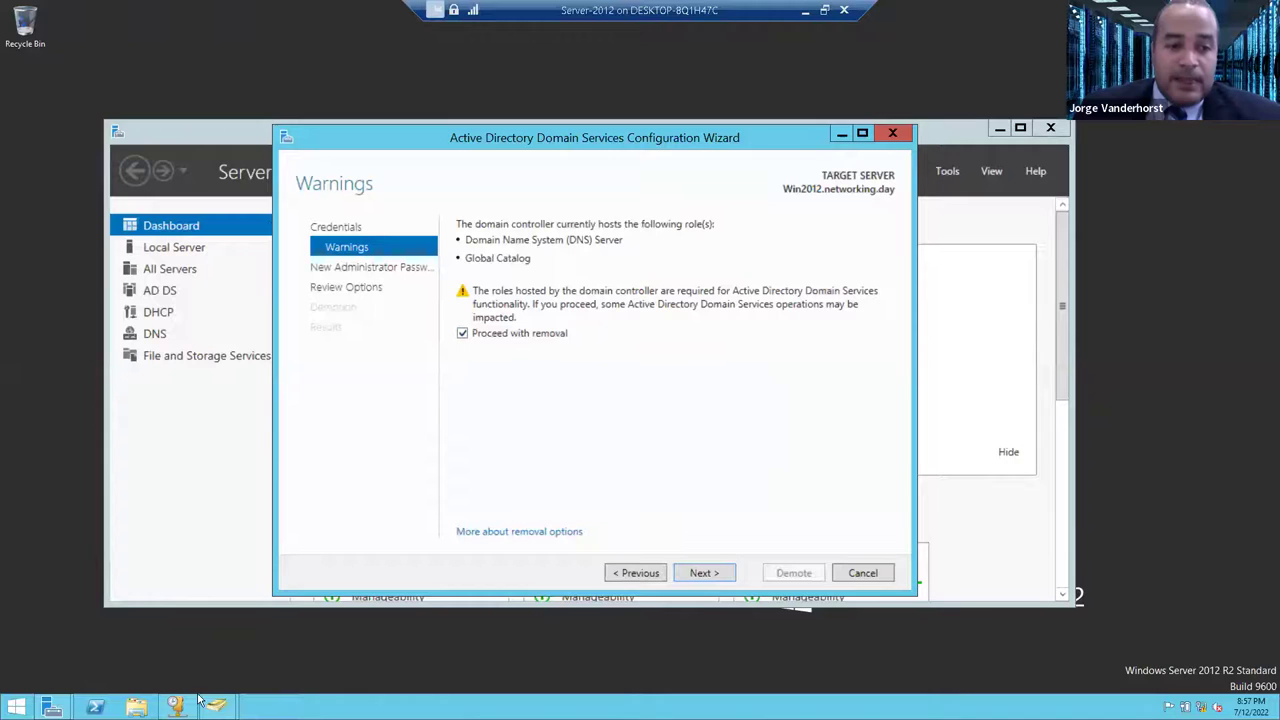
mouse_move(216, 706)
click(194, 634)
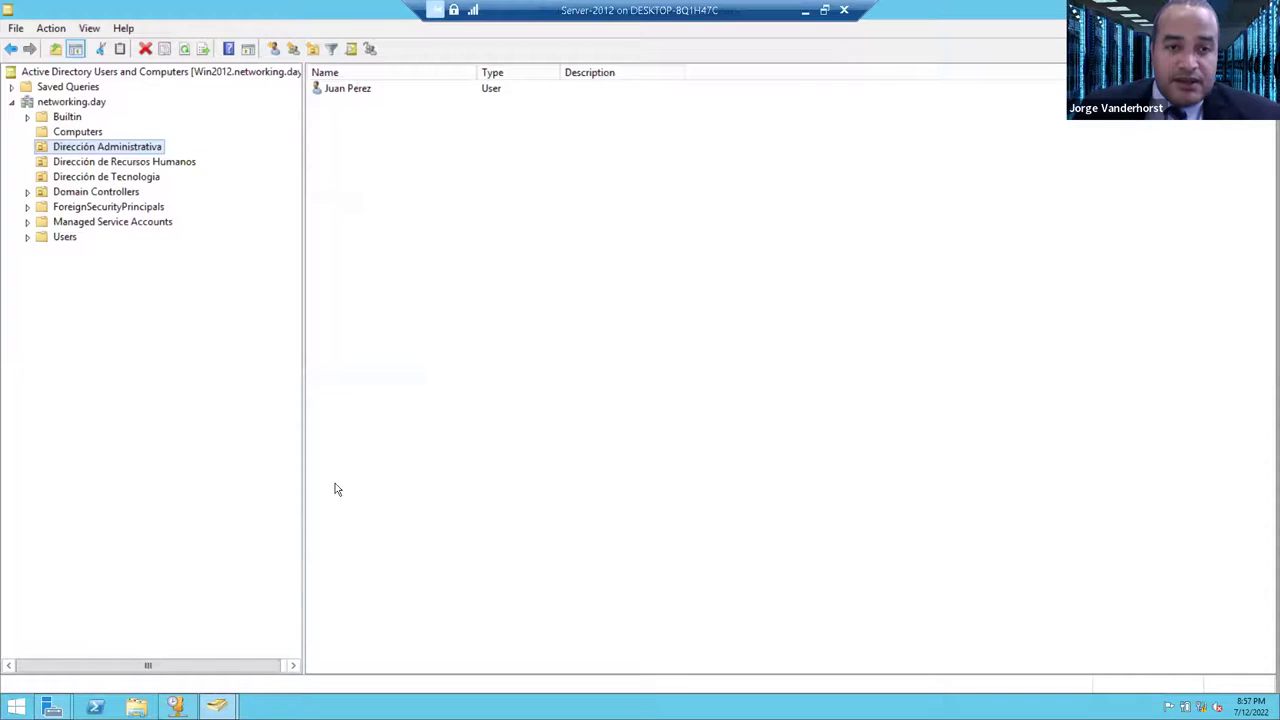
- Browse networking.day to the Domain Controllers container and locate WIN2012's properties
right_click(80, 115)
right_click(80, 103)
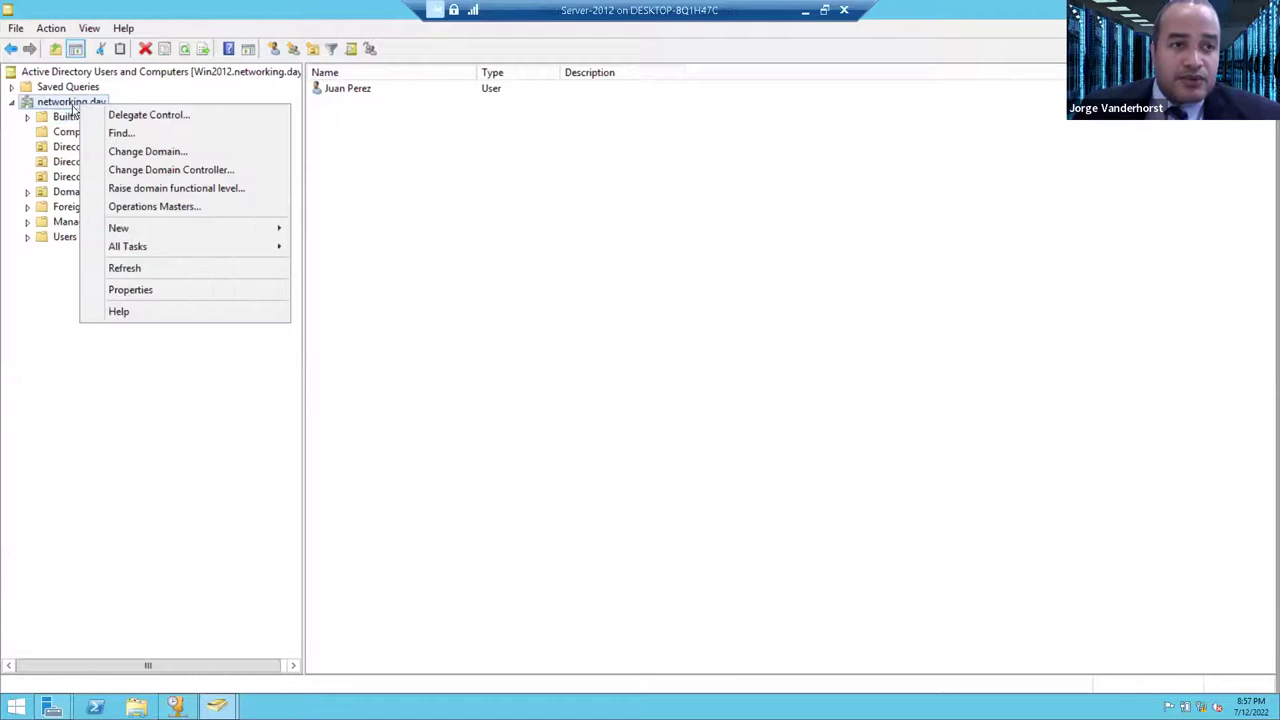
click(50, 163)
click(52, 162)
click(100, 190)
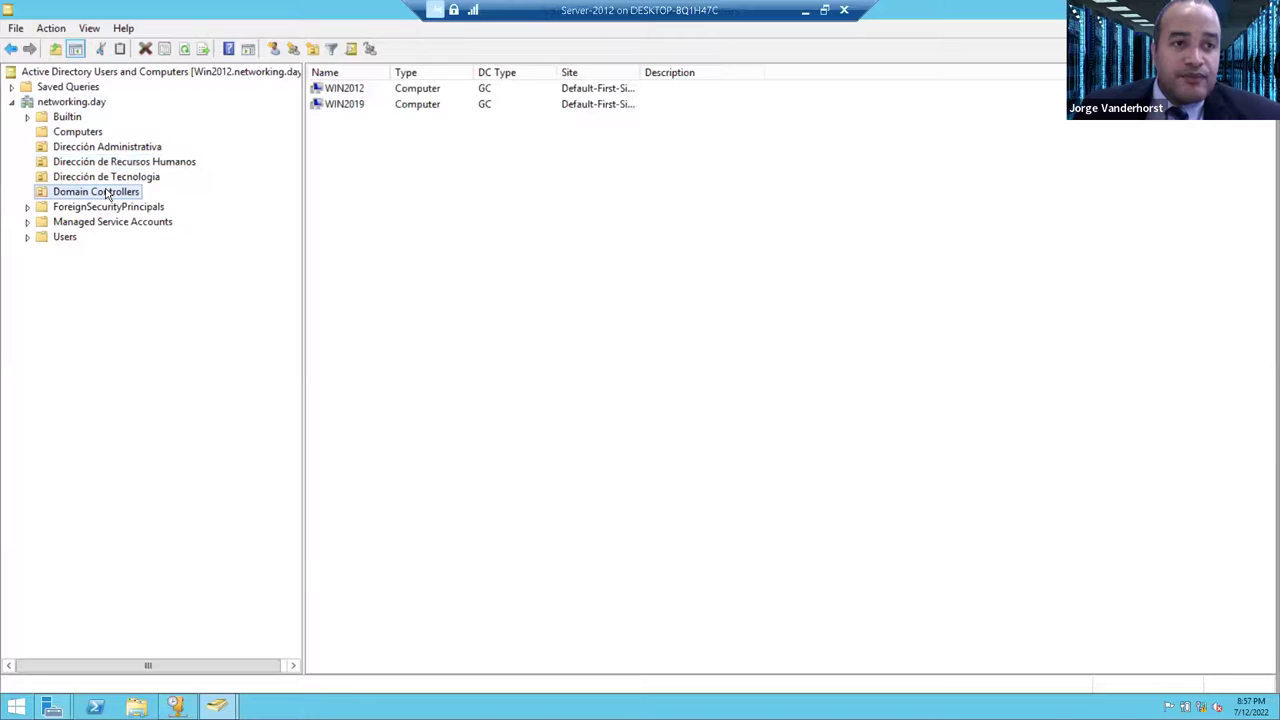
right_click(358, 91)
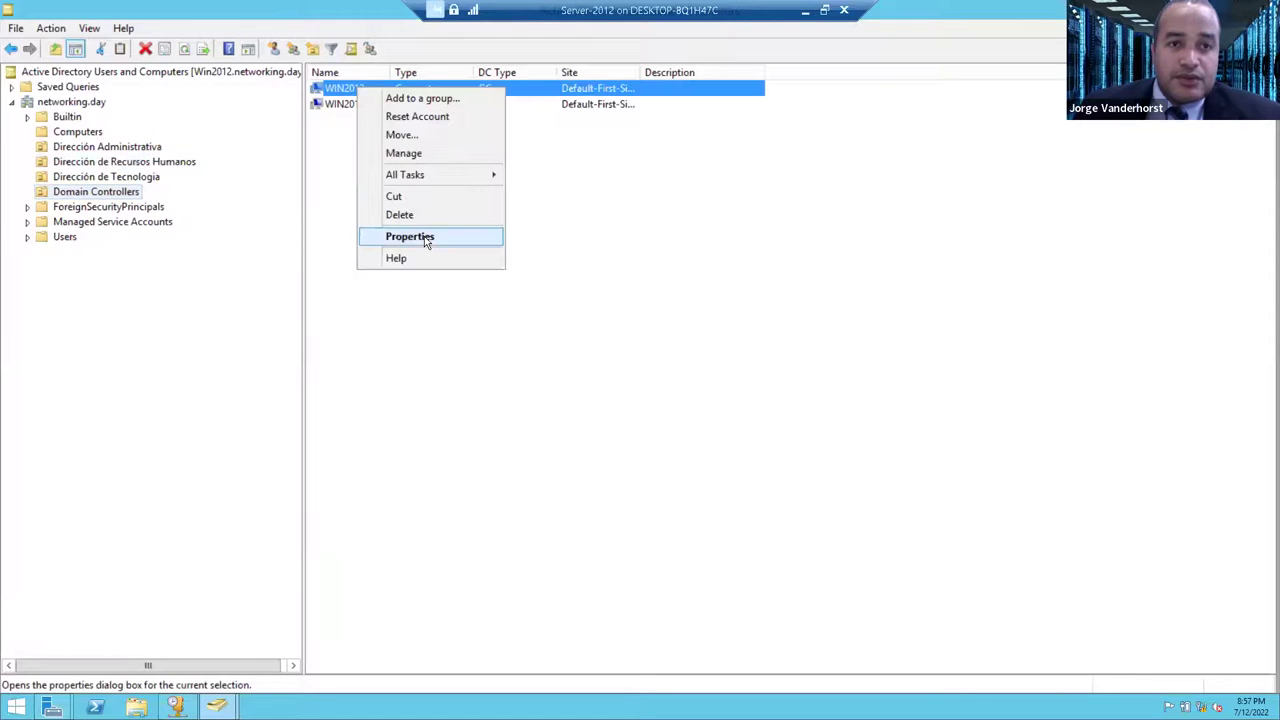
click(424, 237)
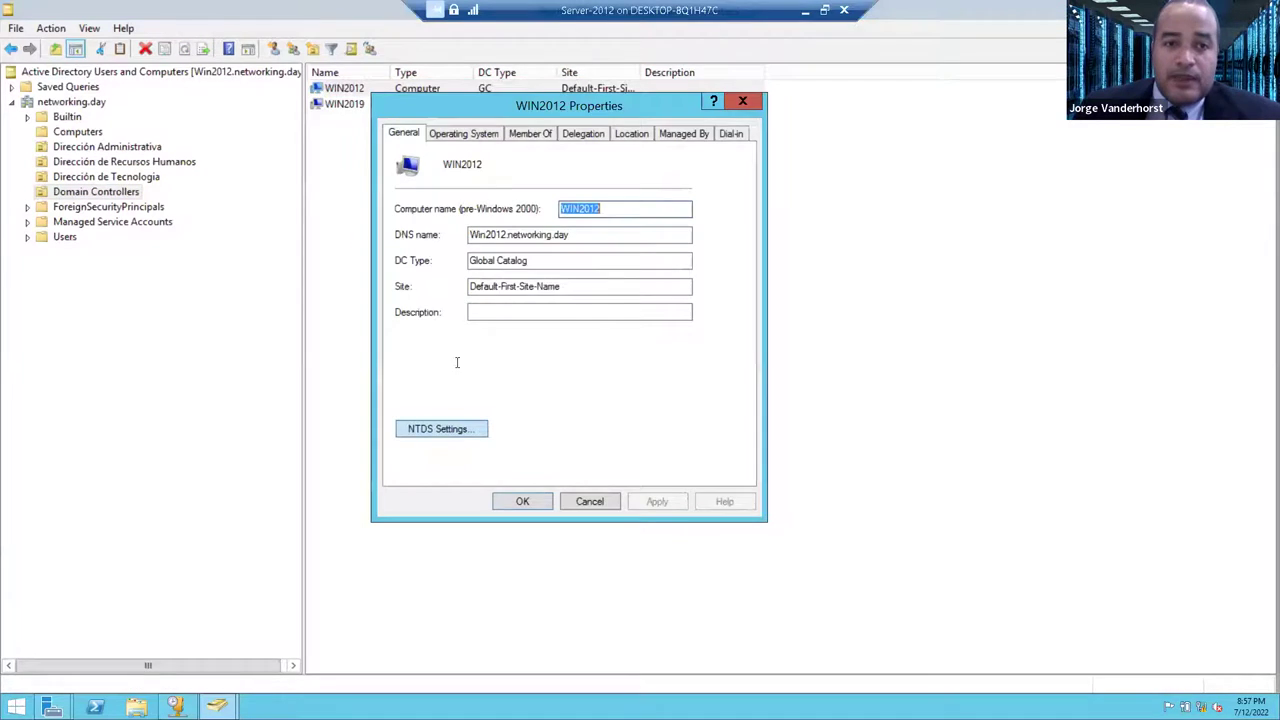
drag(488, 104, 524, 110)
key(Escape)
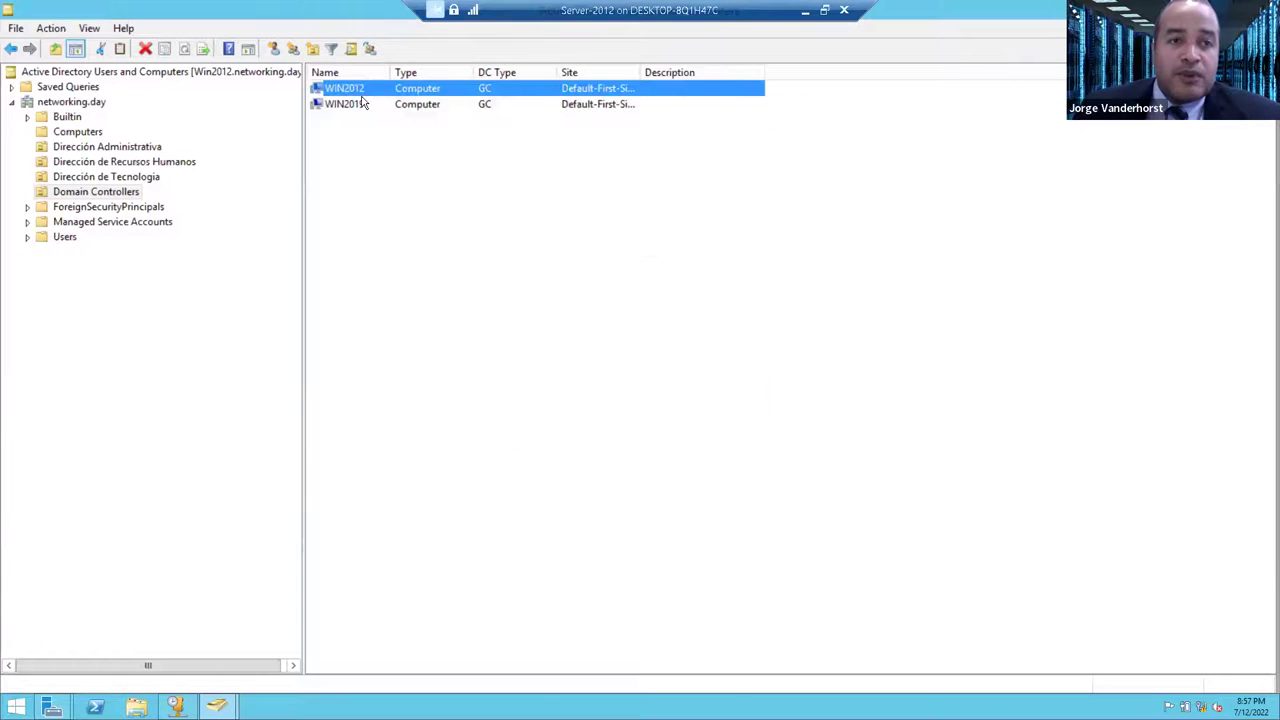
- Uncheck Global Catalog in WIN2012's NTDS Settings, apply it, and close both dialogs
double_click(363, 92)
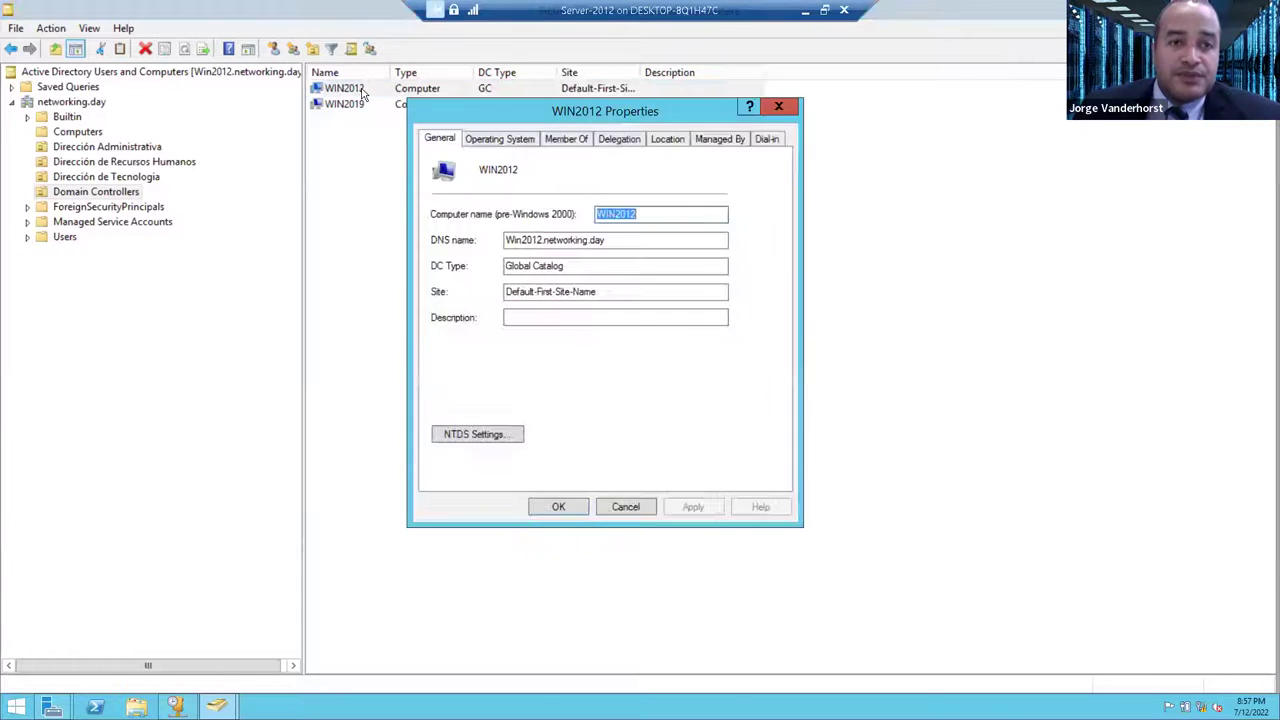
click(478, 436)
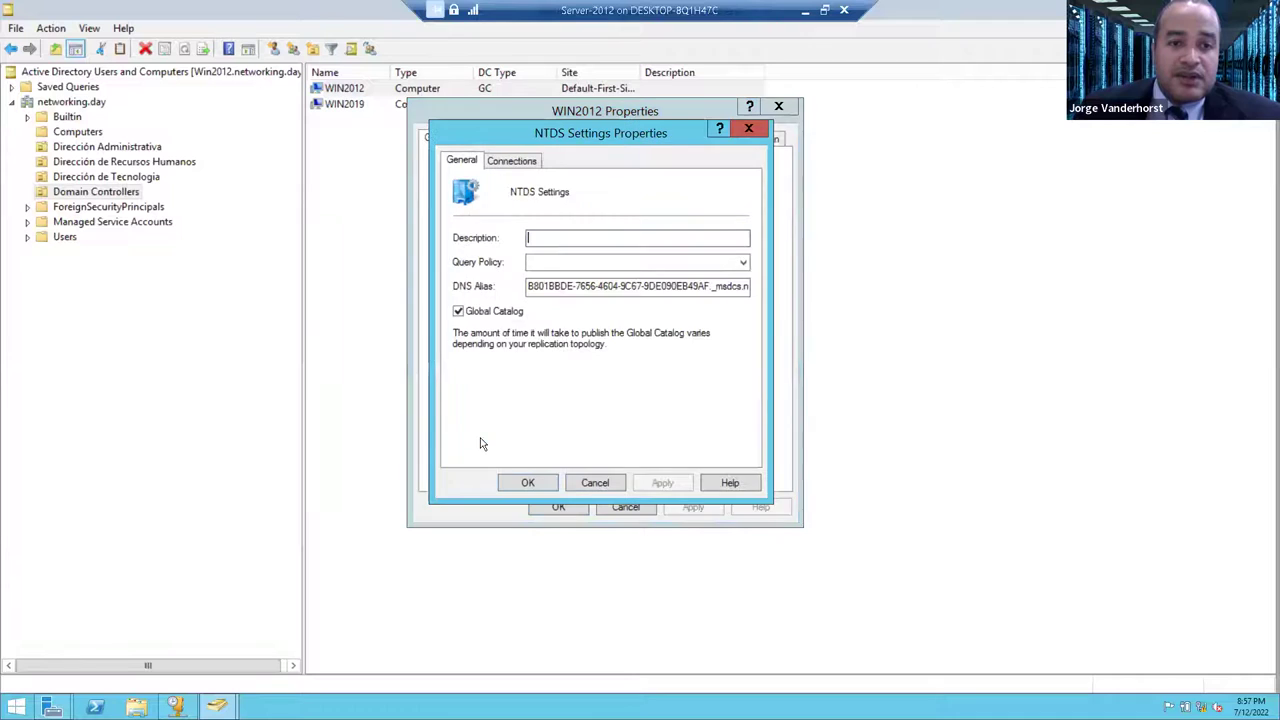
click(491, 316)
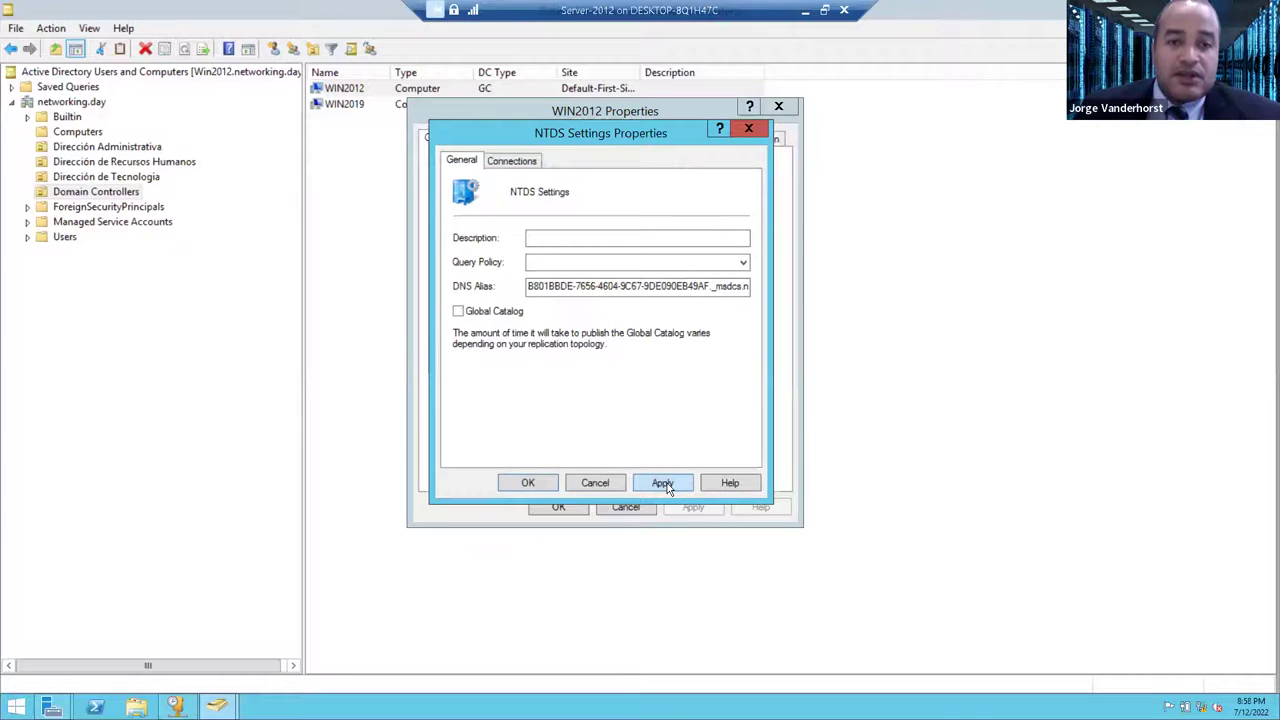
click(672, 488)
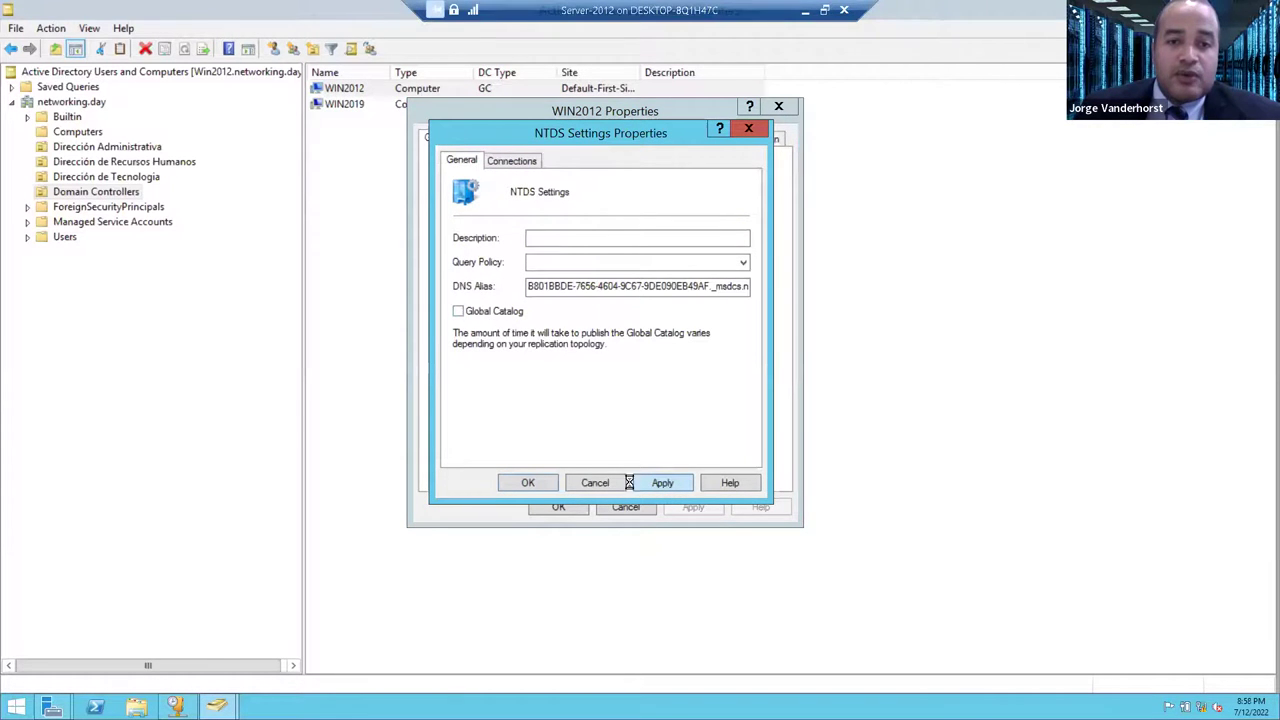
click(540, 486)
click(560, 506)
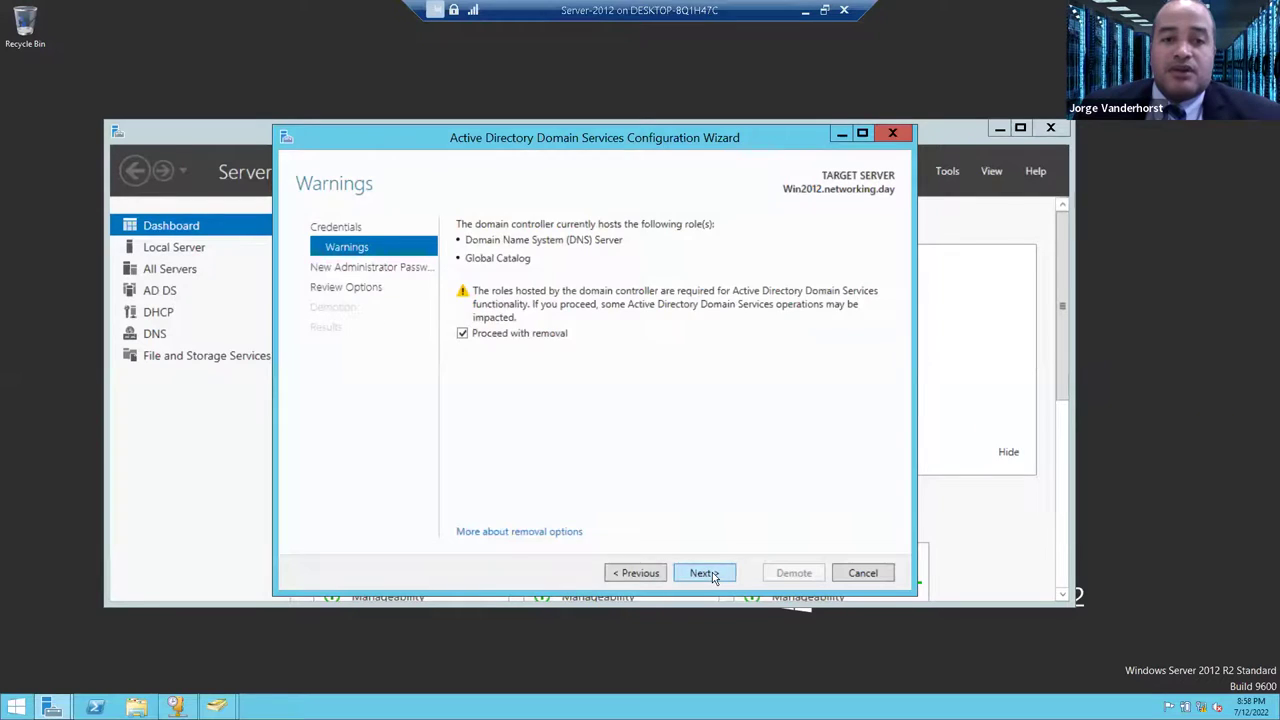
- Enter and confirm a new local administrator password, review the options, and launch the demotion
click(712, 577)
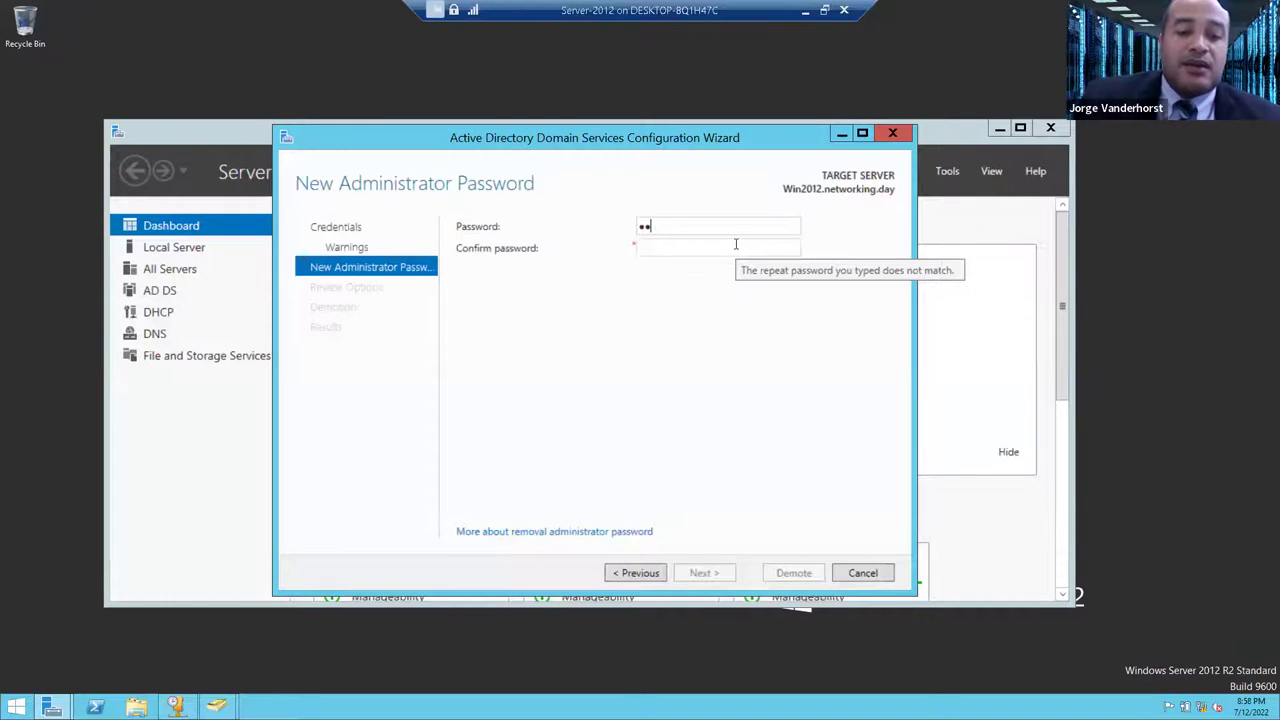
key(Tab)
text(•)
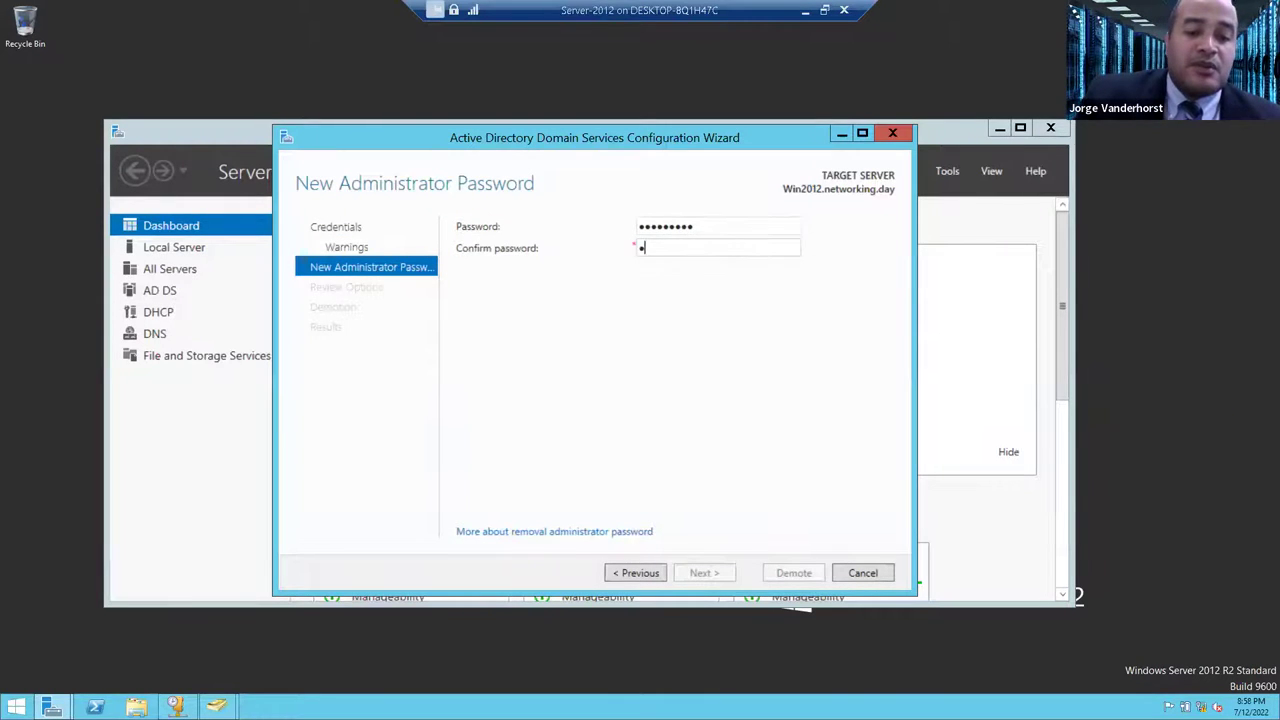
text(••••••••)
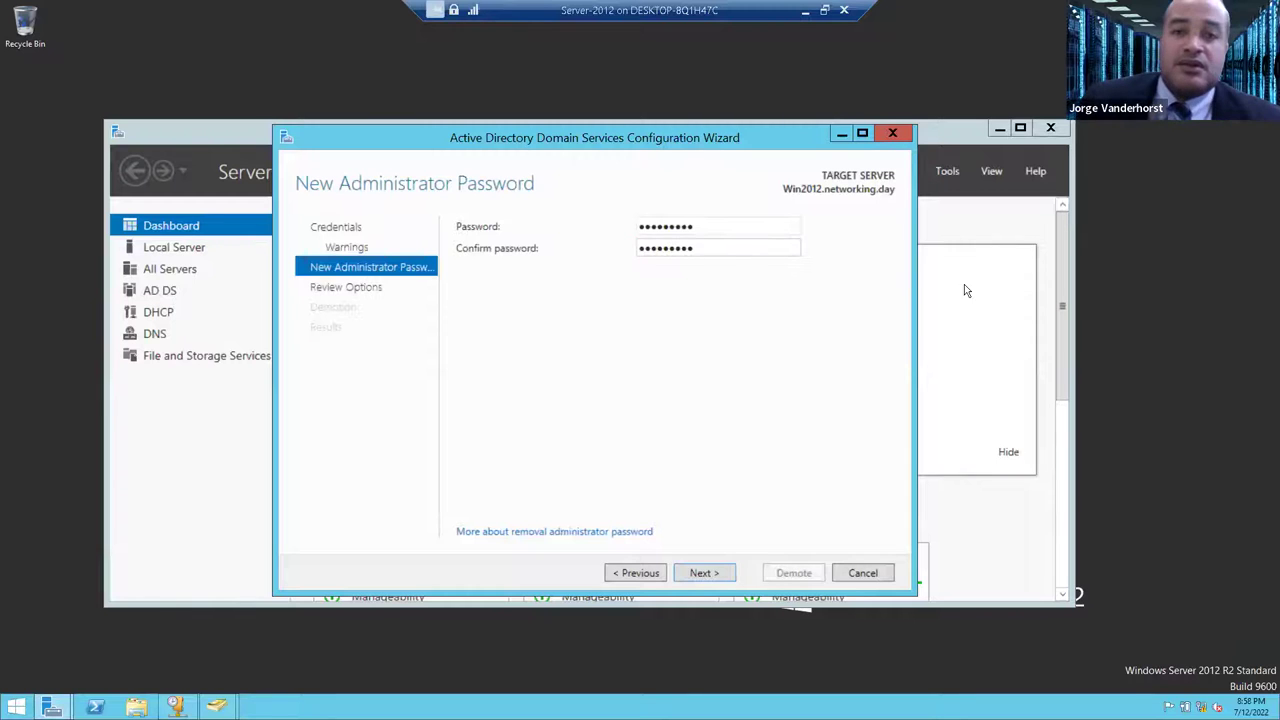
click(706, 573)
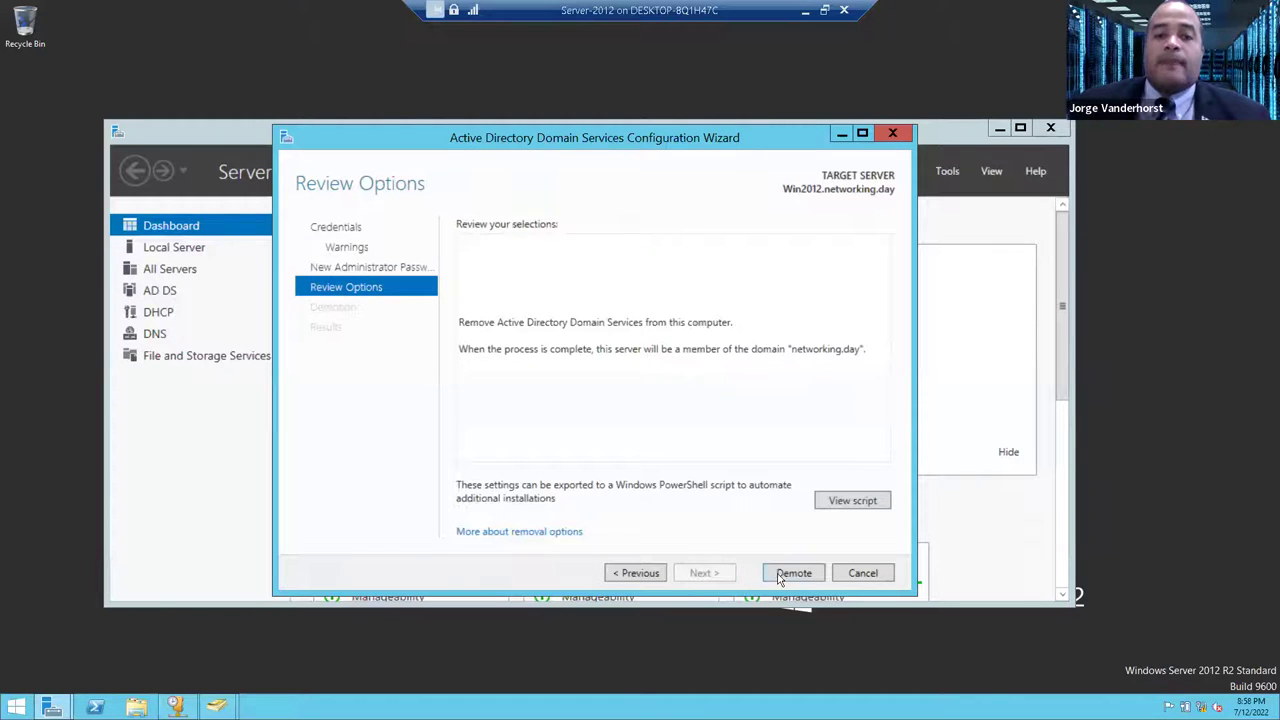
click(792, 574)
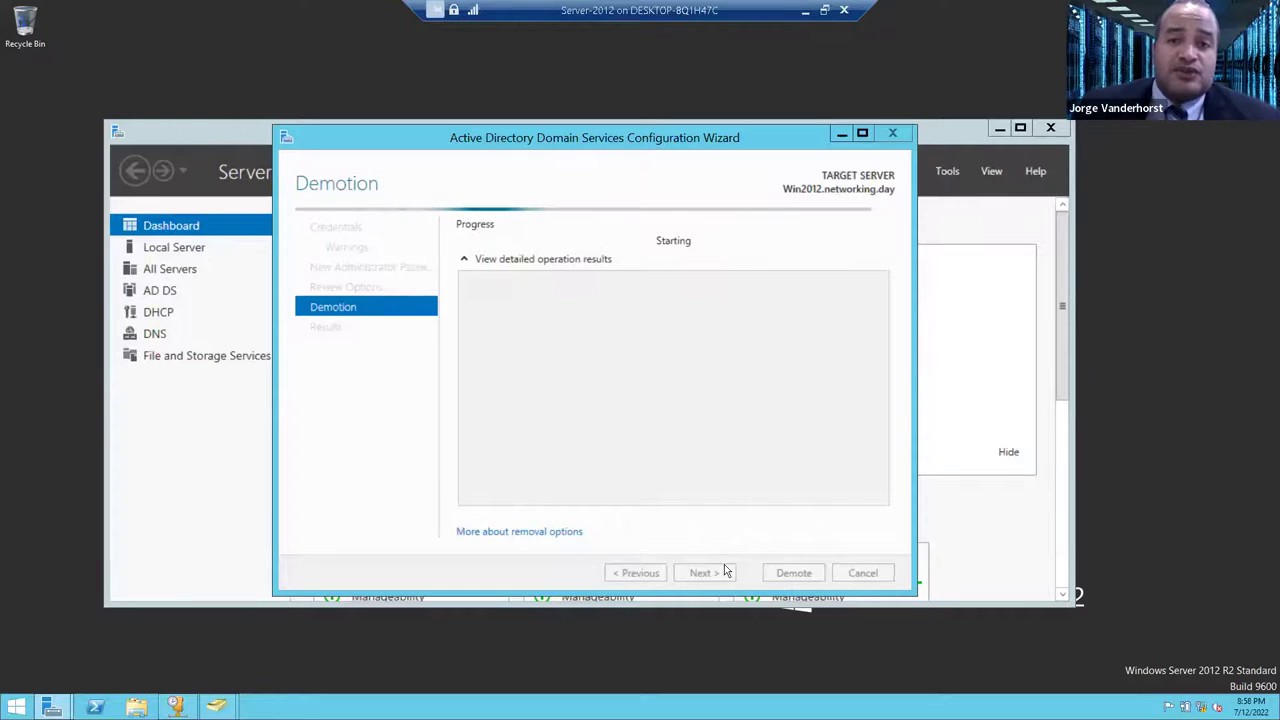
- In Disk Management, bring the offline Disk 1 online and initialize it with GPT
right_click(16, 707)
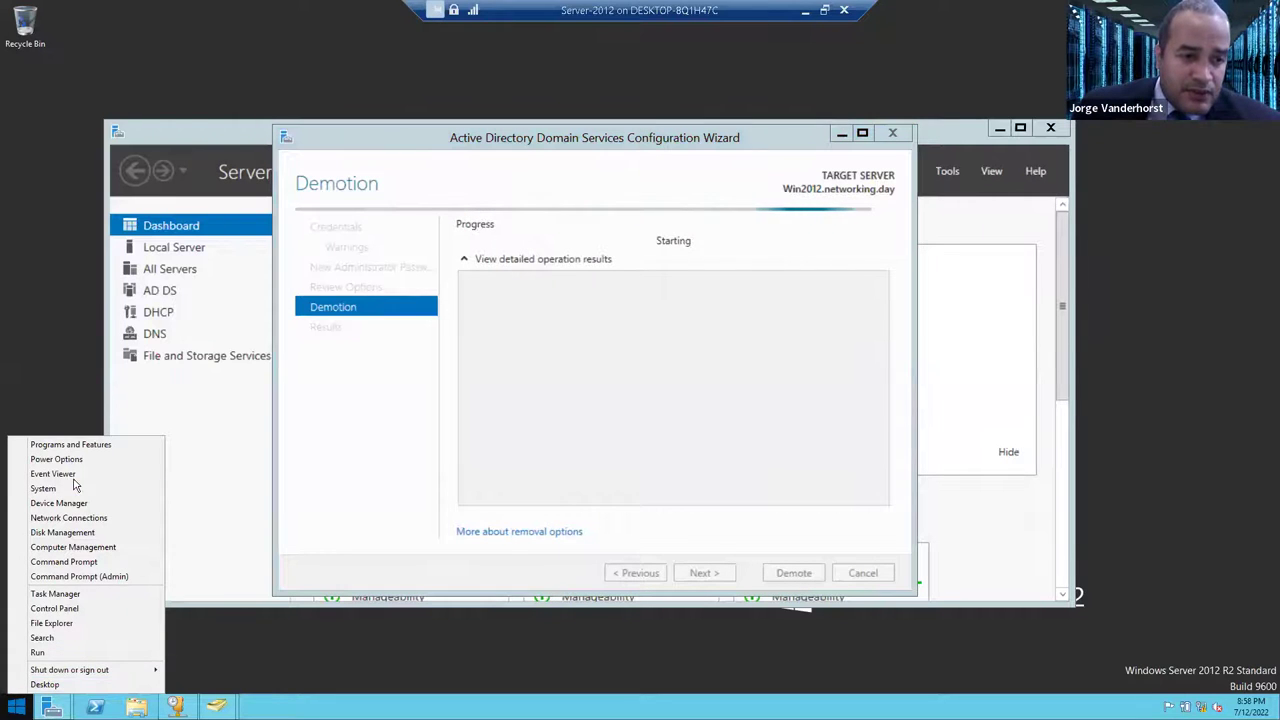
click(68, 539)
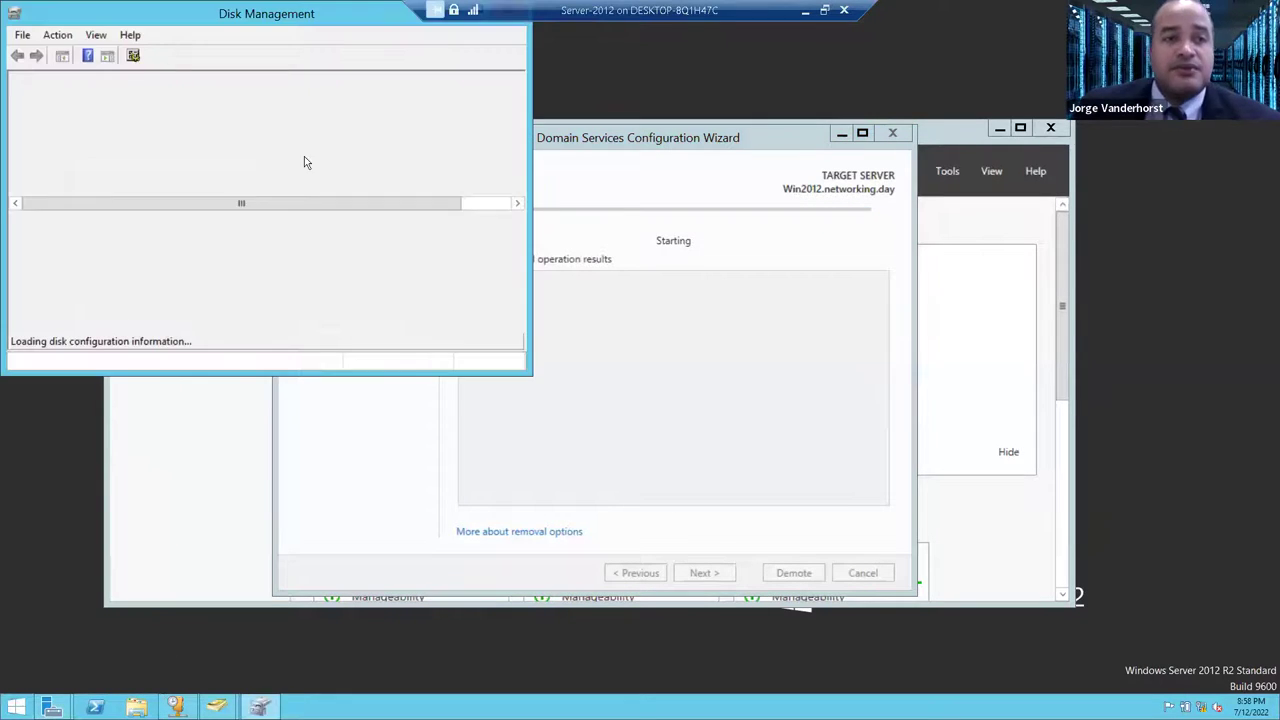
double_click(181, 20)
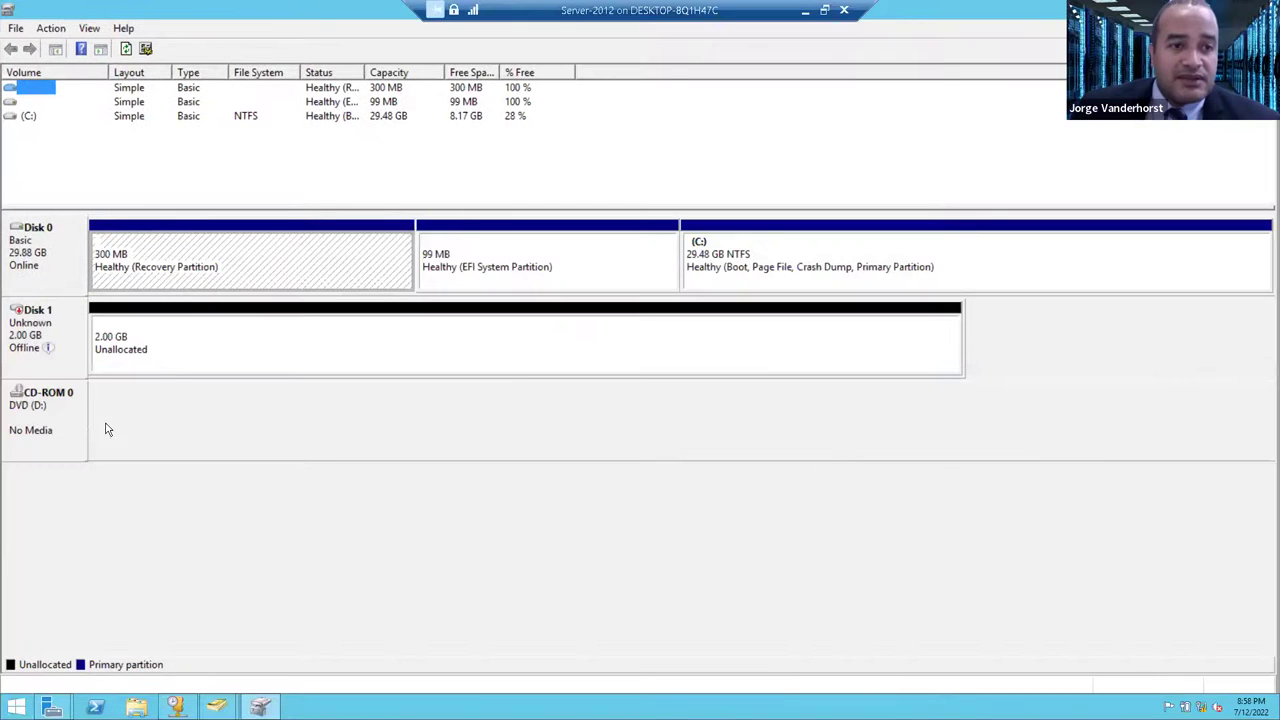
right_click(55, 359)
click(70, 362)
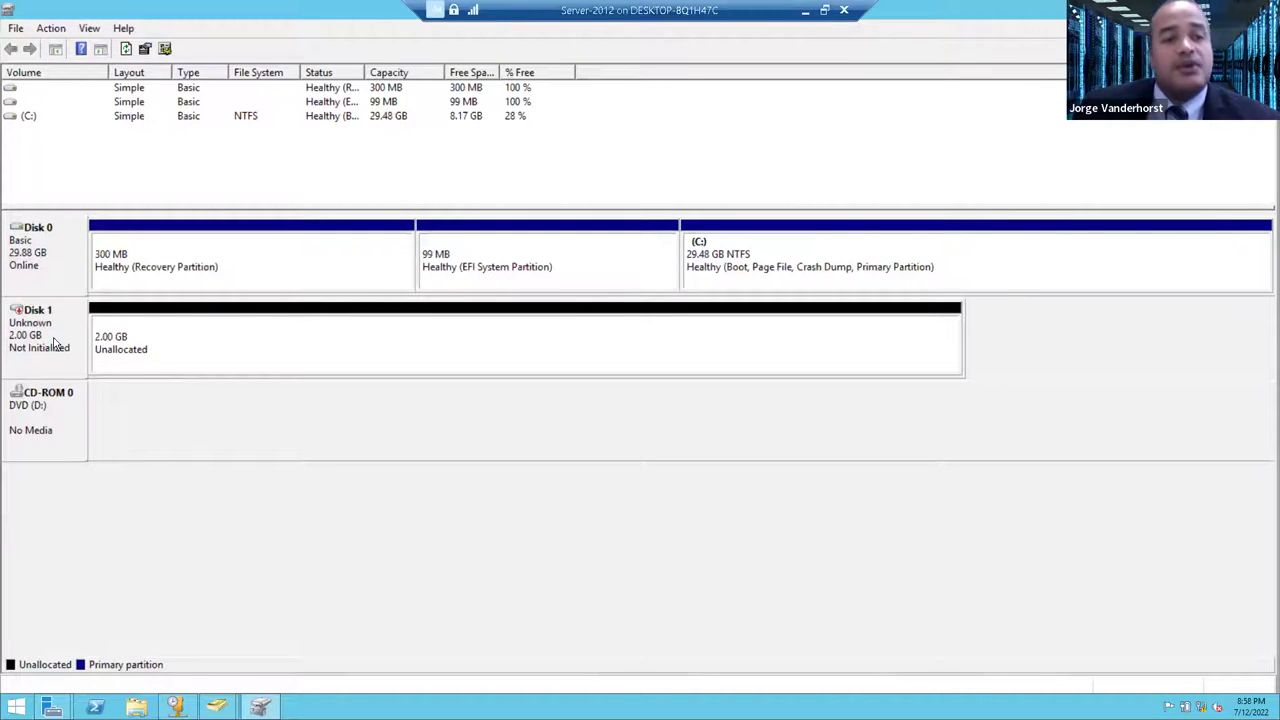
right_click(57, 345)
click(100, 349)
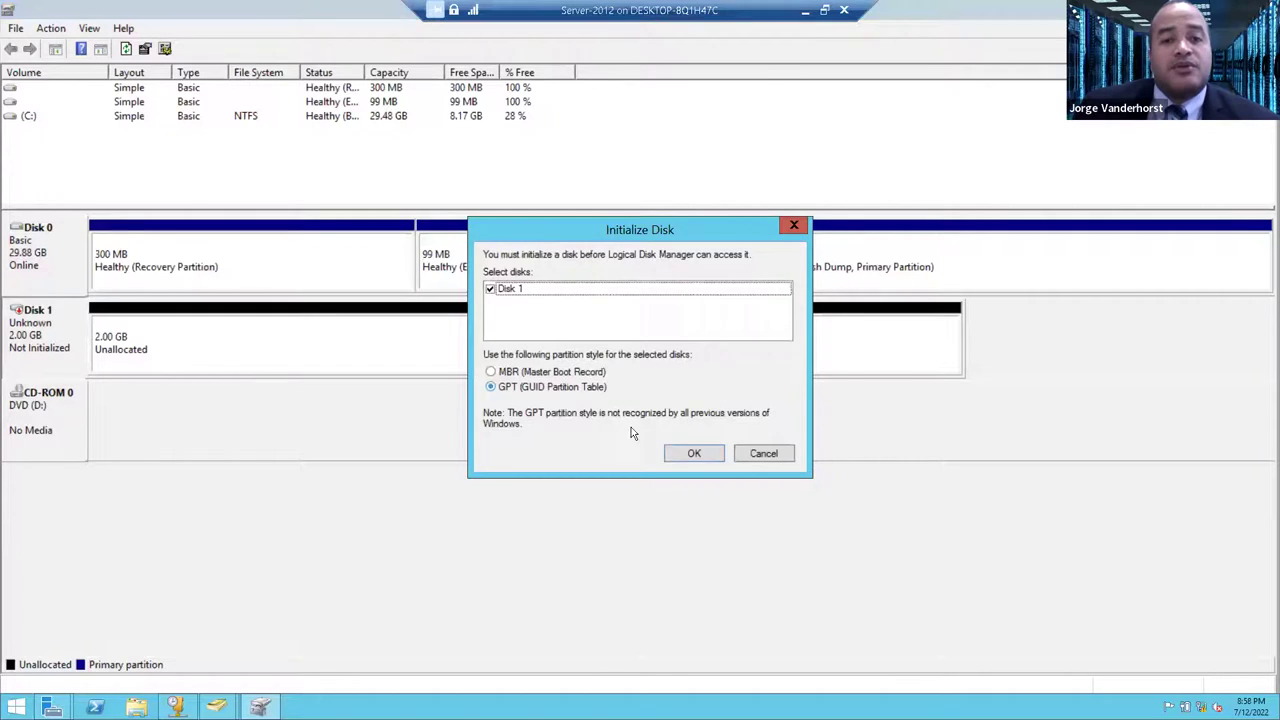
click(694, 453)
- Create a simple volume on Disk 1 with default size, letter E, NTFS and label File Server
right_click(84, 340)
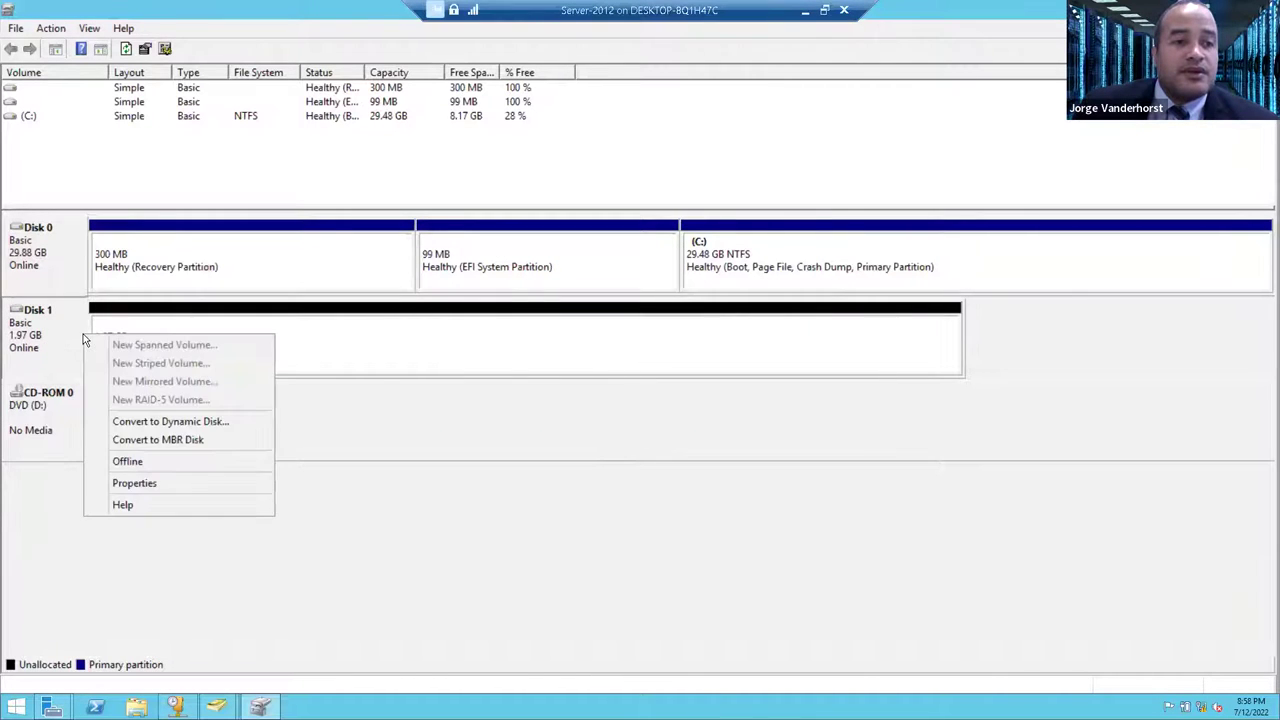
right_click(119, 331)
click(165, 342)
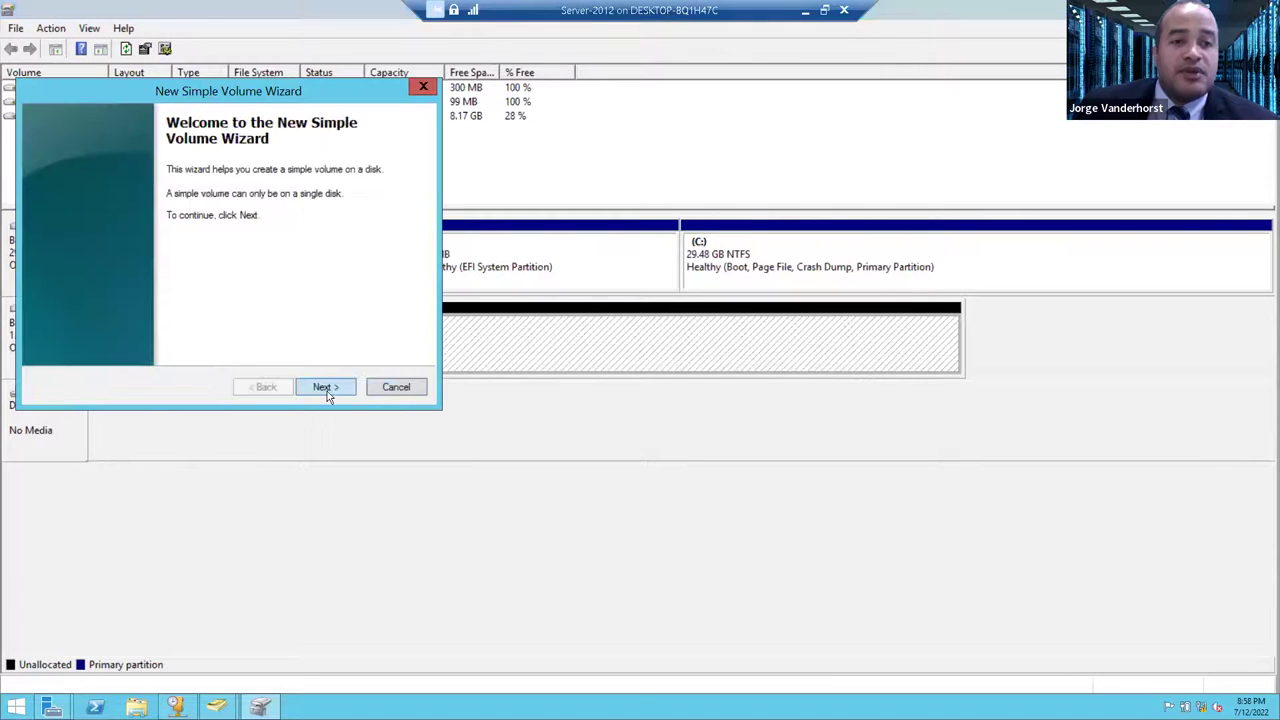
click(327, 394)
click(326, 394)
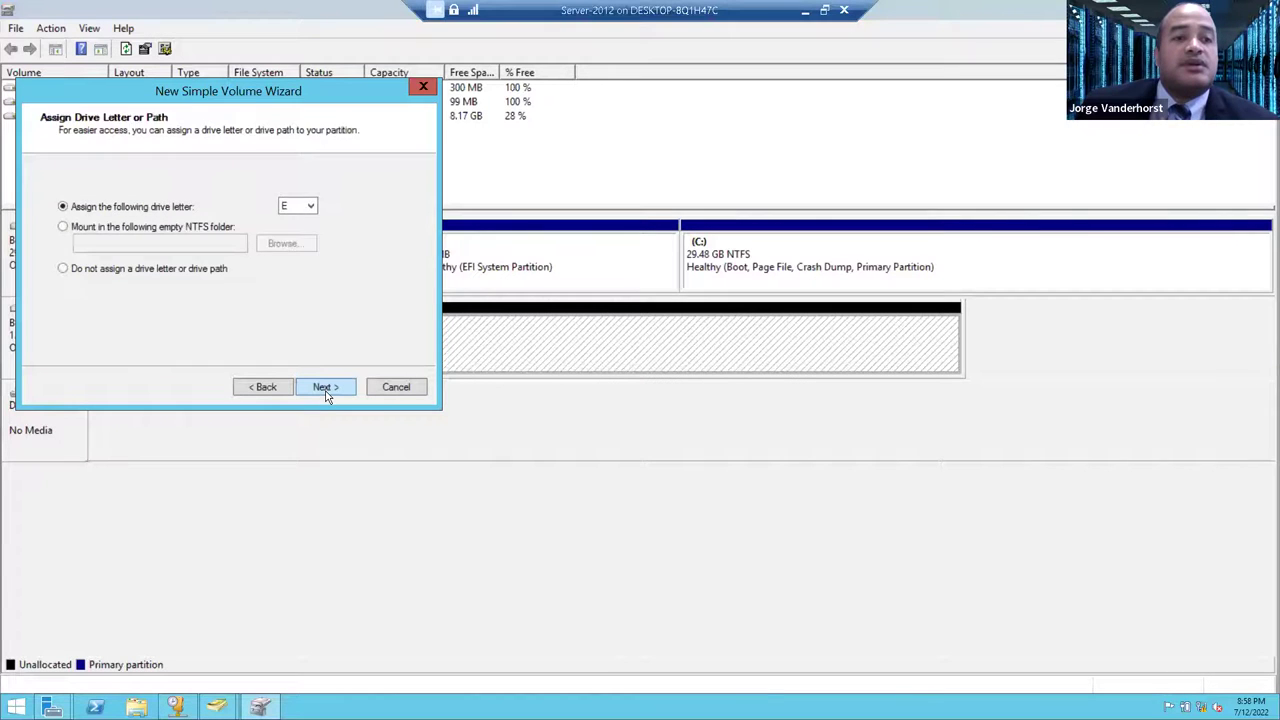
click(327, 394)
click(263, 290)
drag(263, 290, 108, 338)
text(Fl)
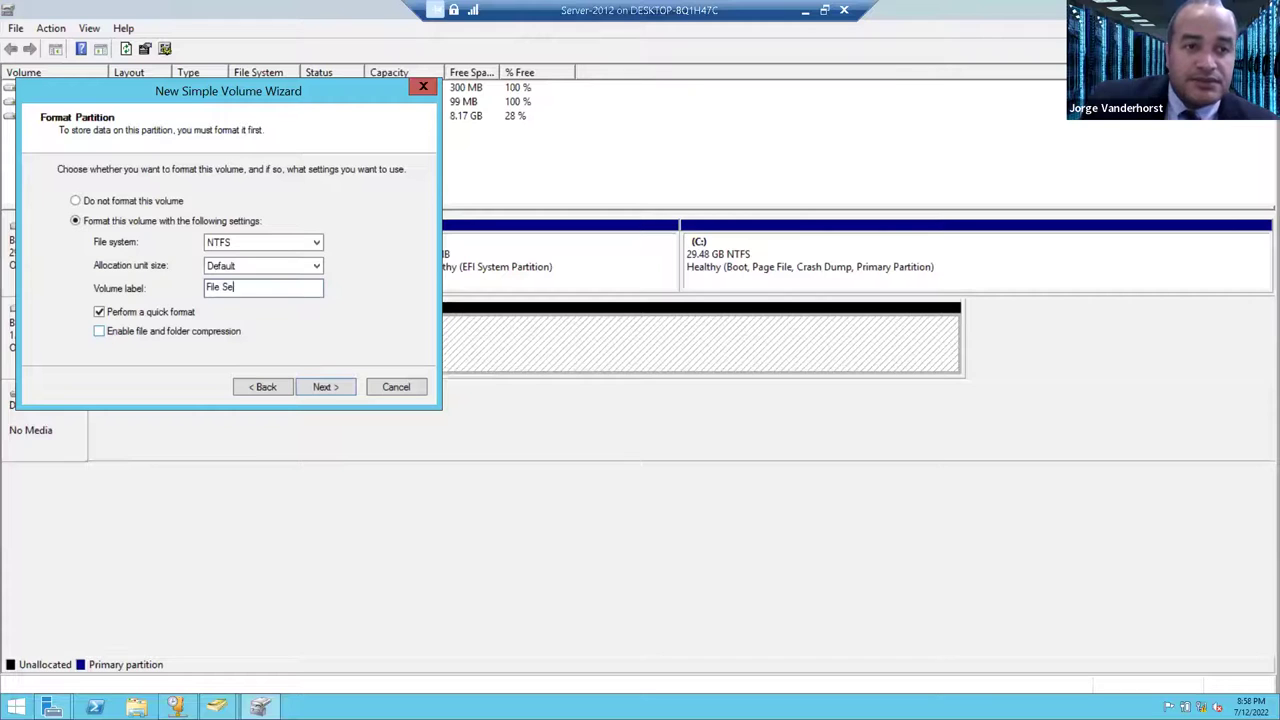
click(328, 386)
click(328, 386)
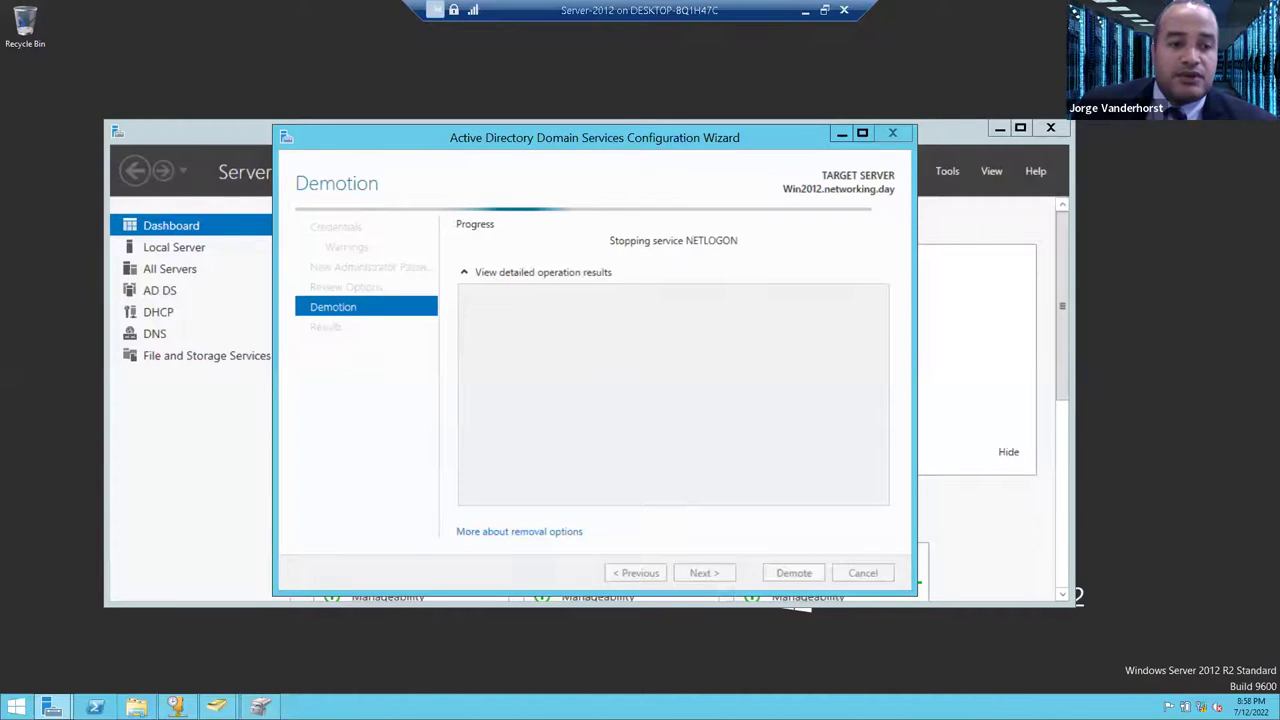
- Create a new folder named Direcciones on the File Server (E:) drive, then close Explorer
key(super+e)
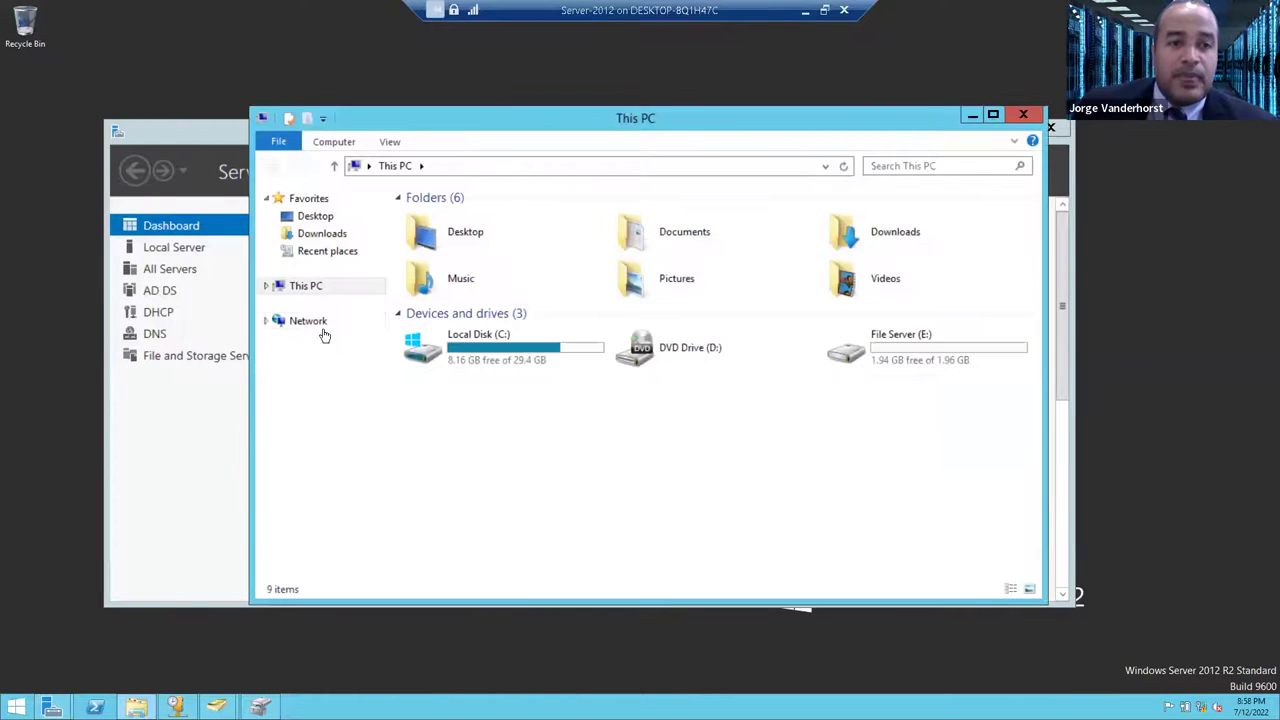
double_click(848, 348)
right_click(578, 438)
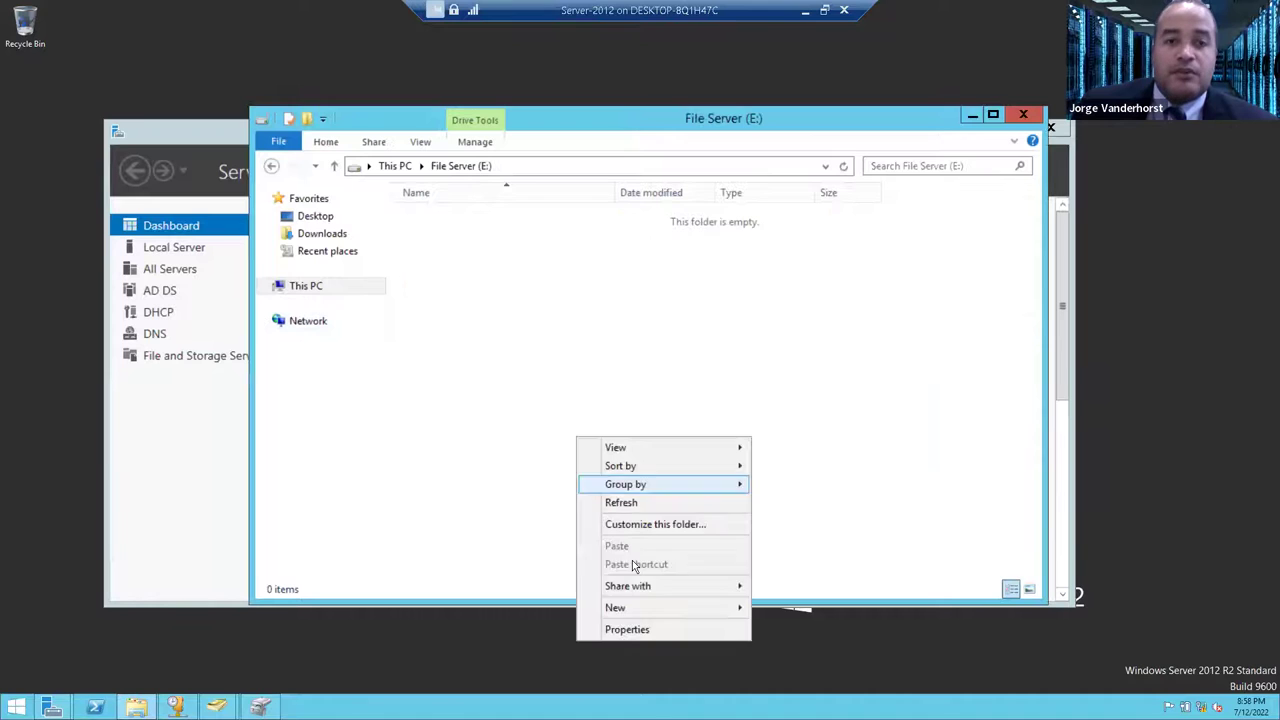
mouse_move(660, 597)
click(780, 607)
text(Direcciones)
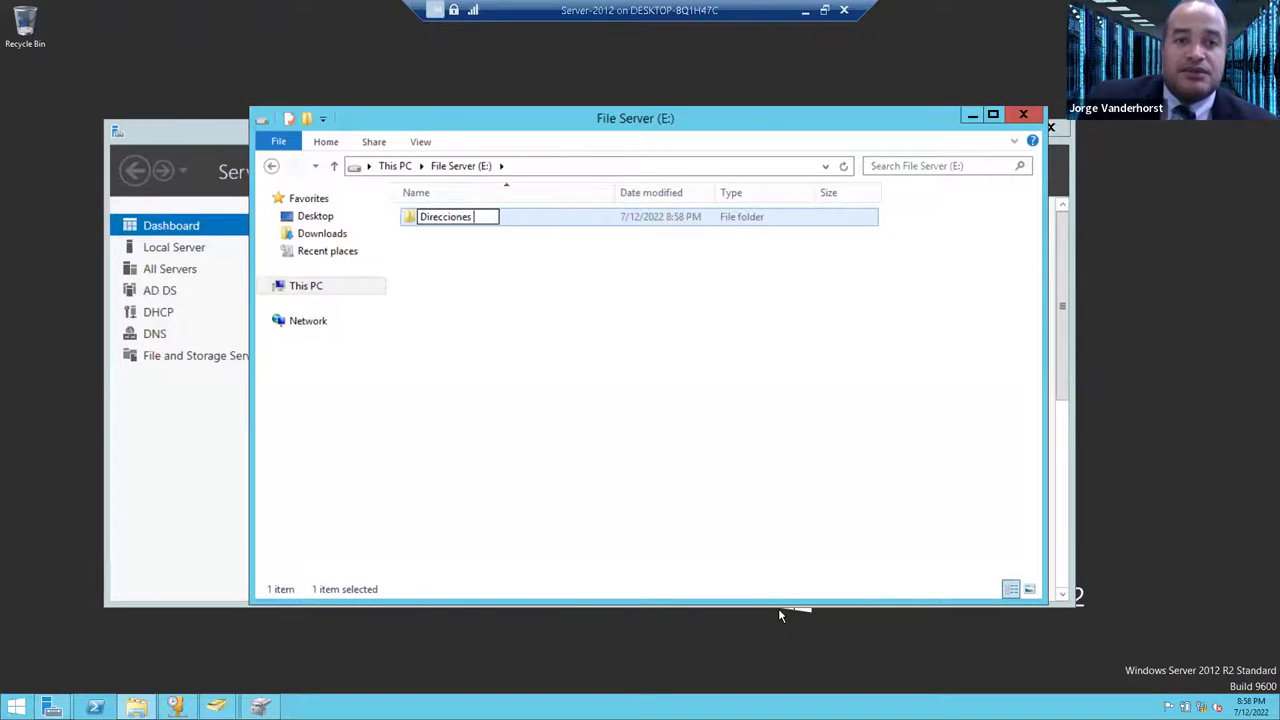
key(Return)
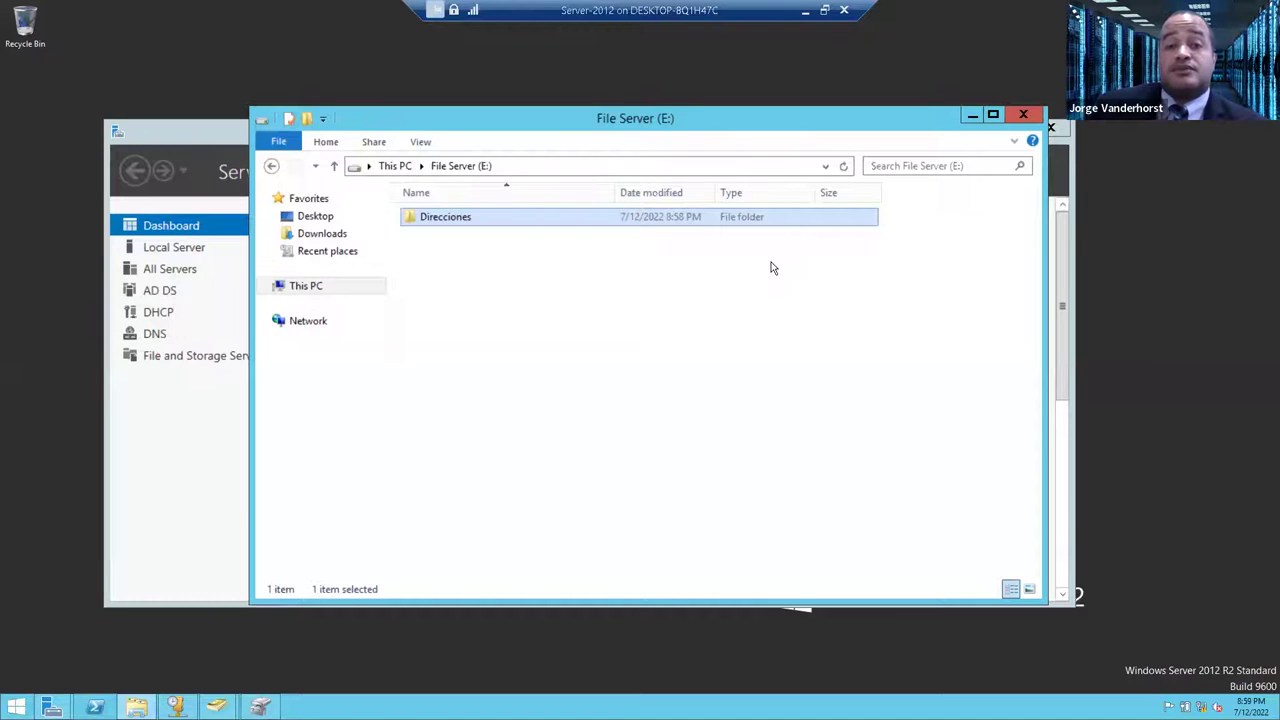
click(1023, 115)
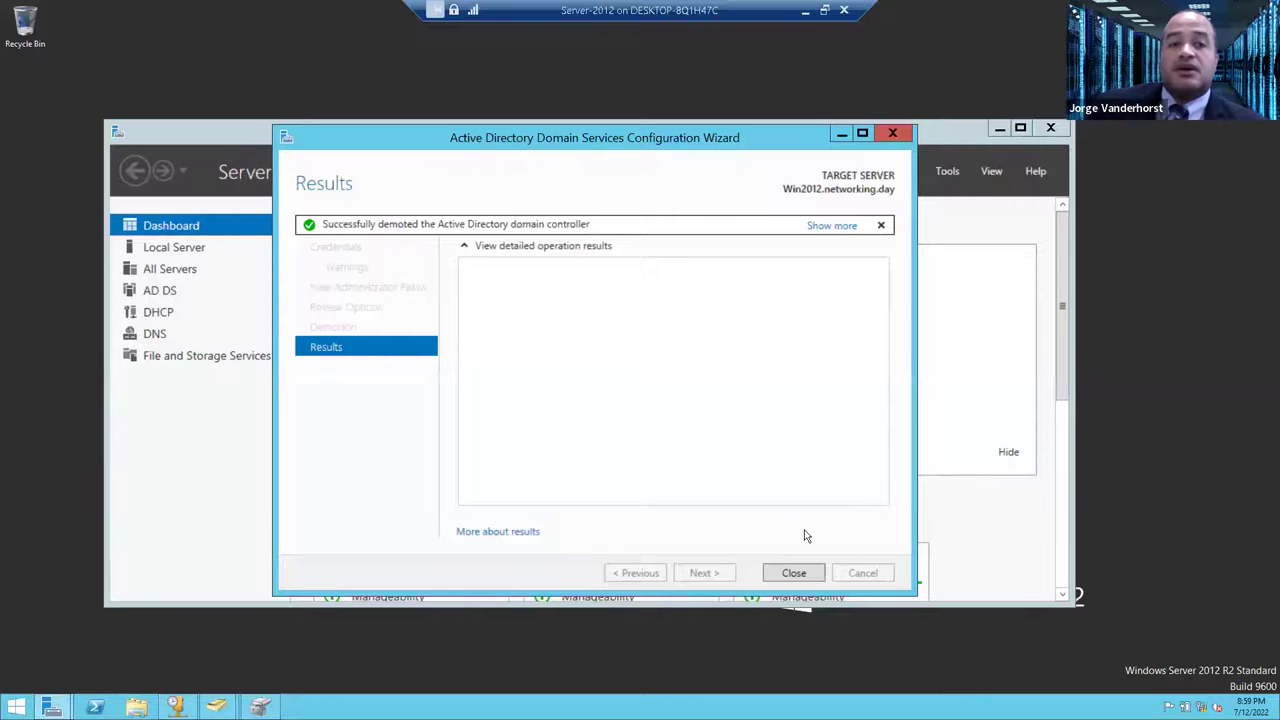
- Close the finished demotion wizard and return to Active Directory Users and Computers on the Server-2019 VM
click(792, 573)
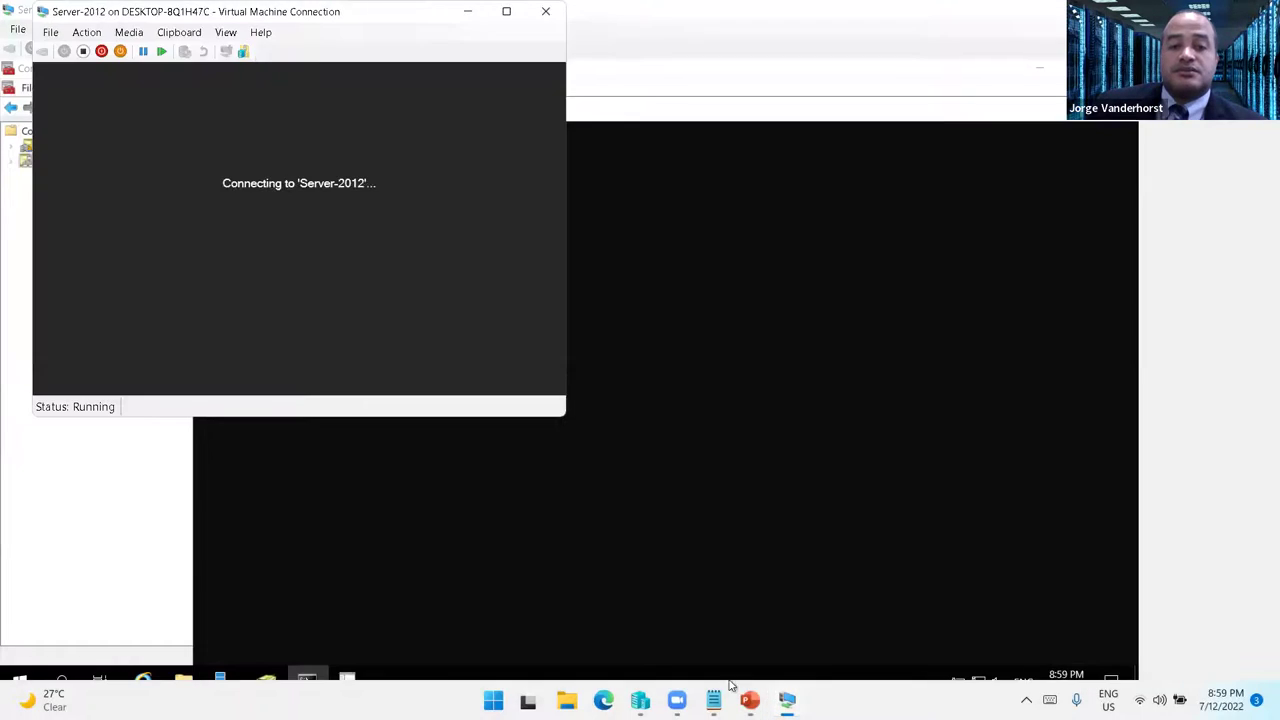
mouse_move(787, 700)
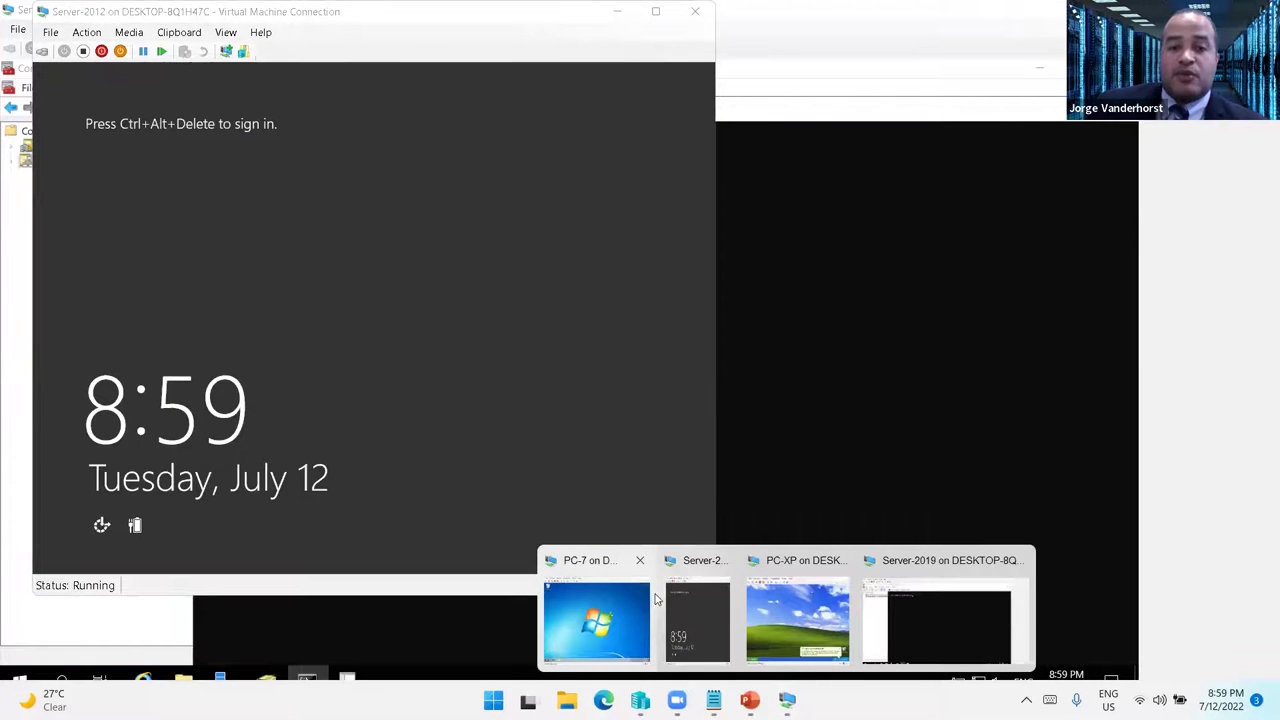
click(925, 611)
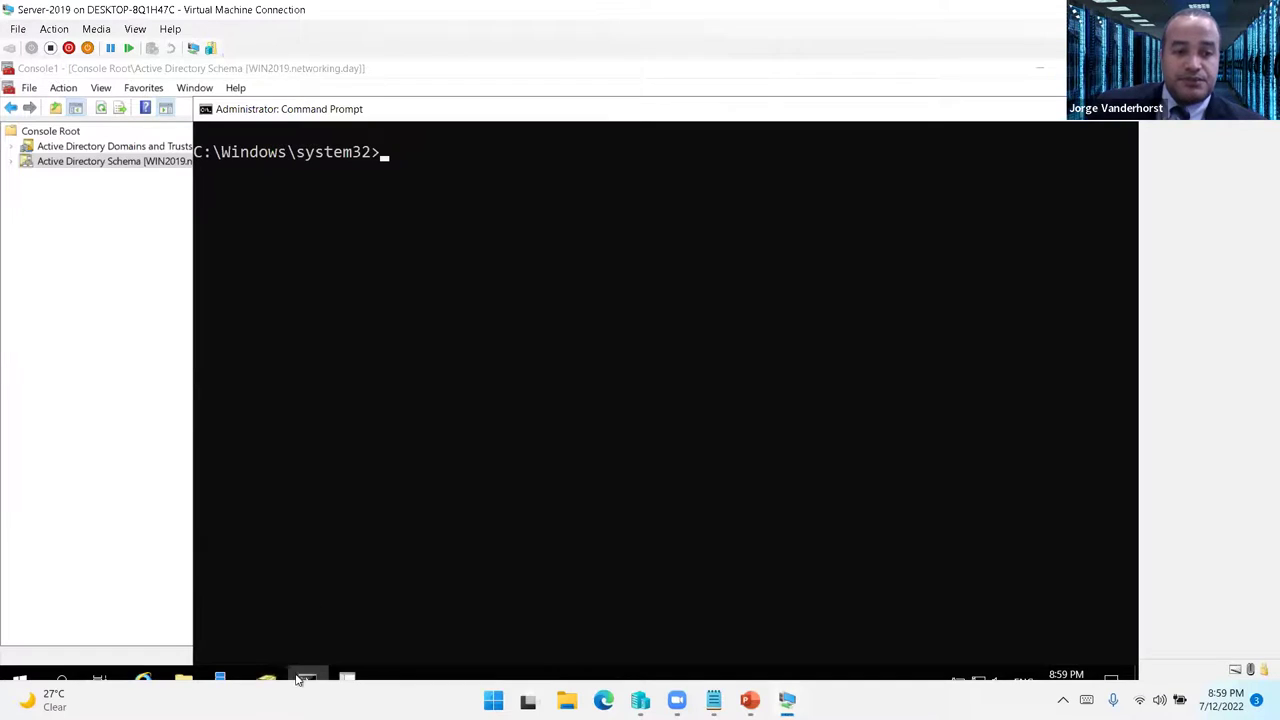
click(266, 680)
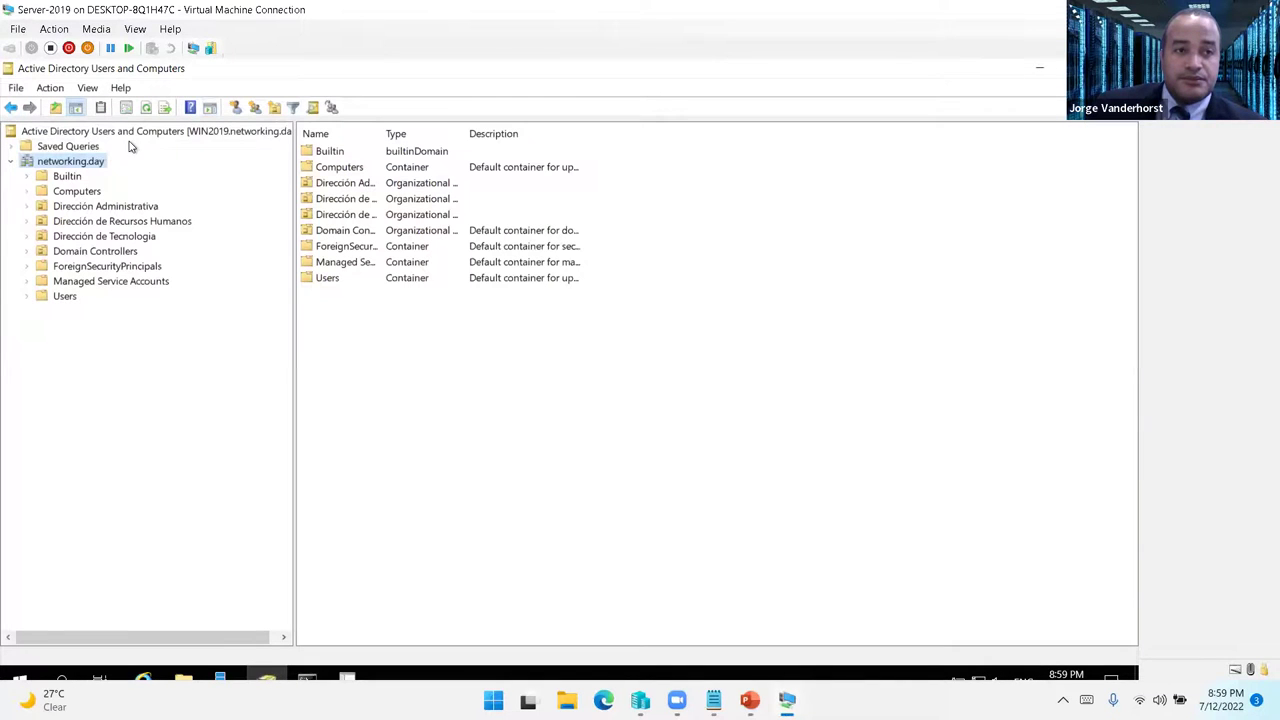
- Confirm WIN2012 now appears under Computers and only WIN2019 remains in Domain Controllers
click(80, 192)
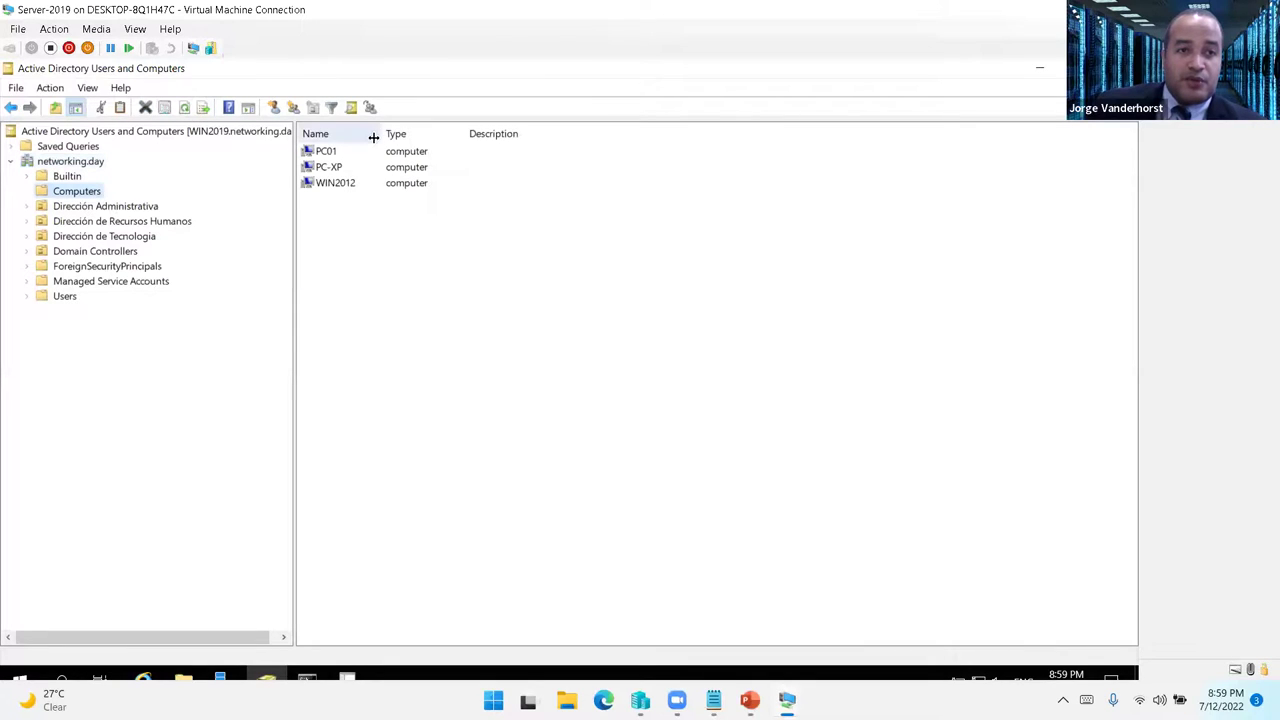
drag(393, 134, 451, 134)
click(349, 184)
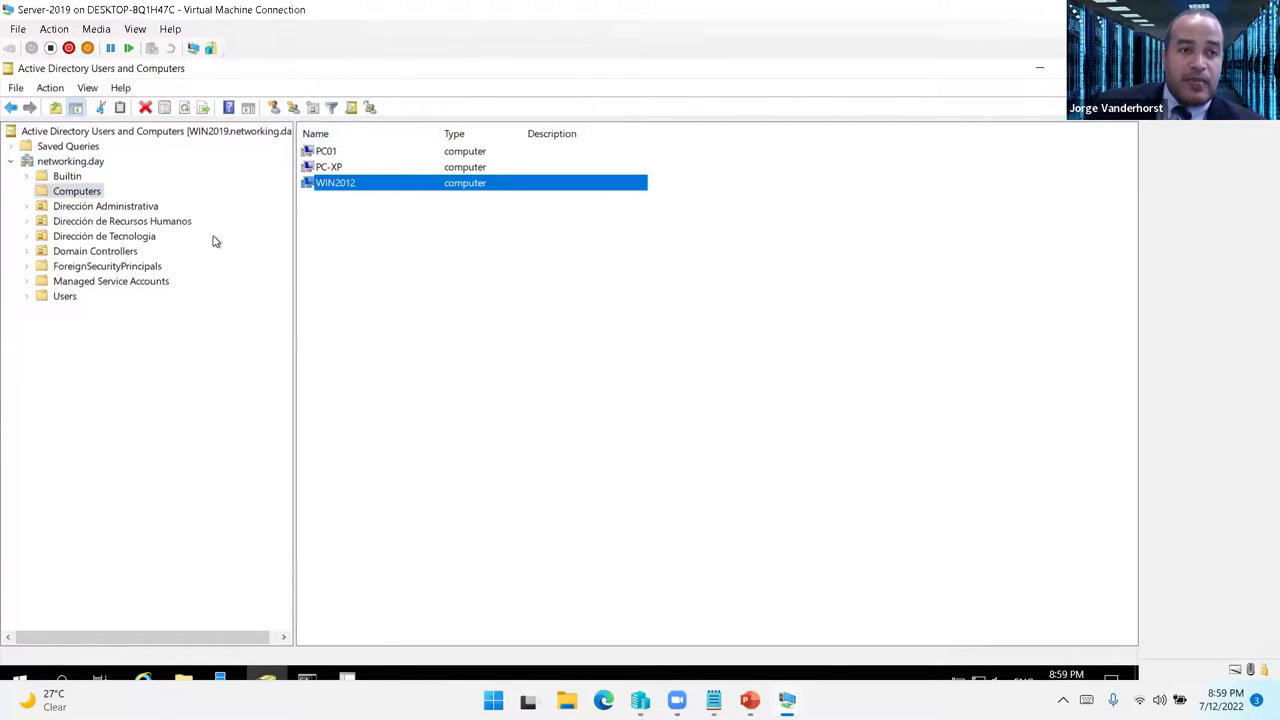
click(94, 251)
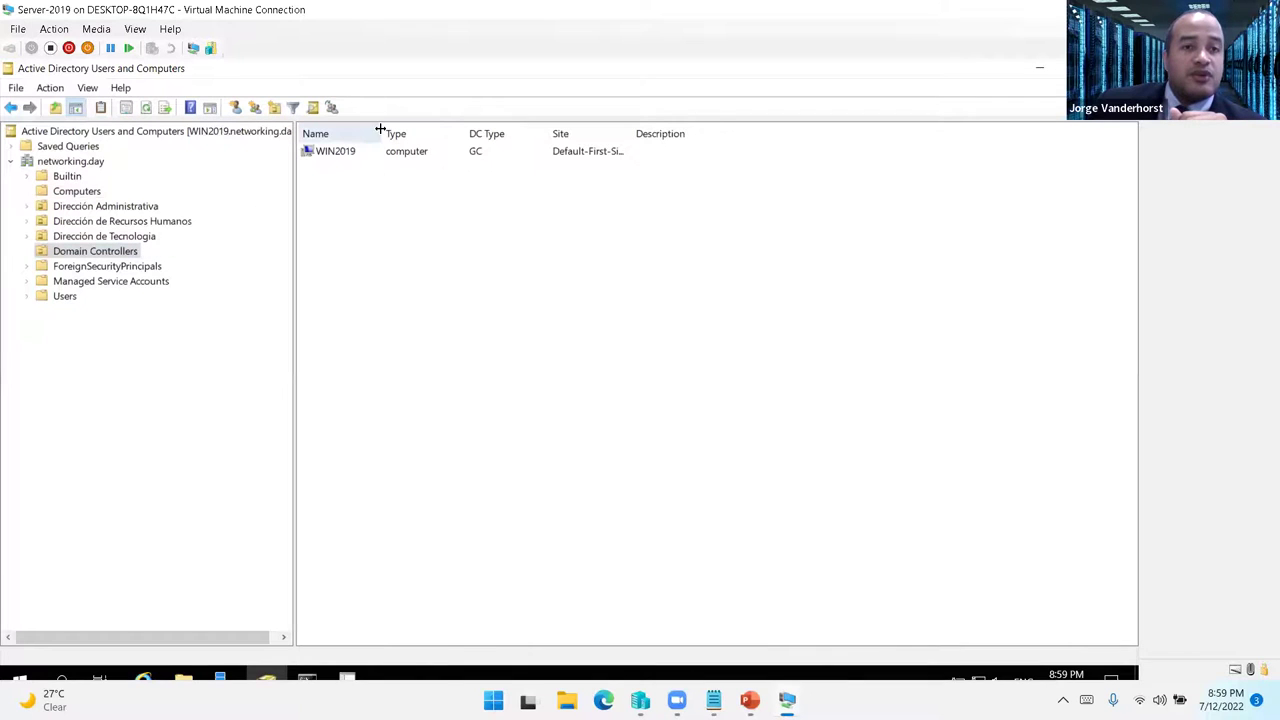
double_click(380, 133)
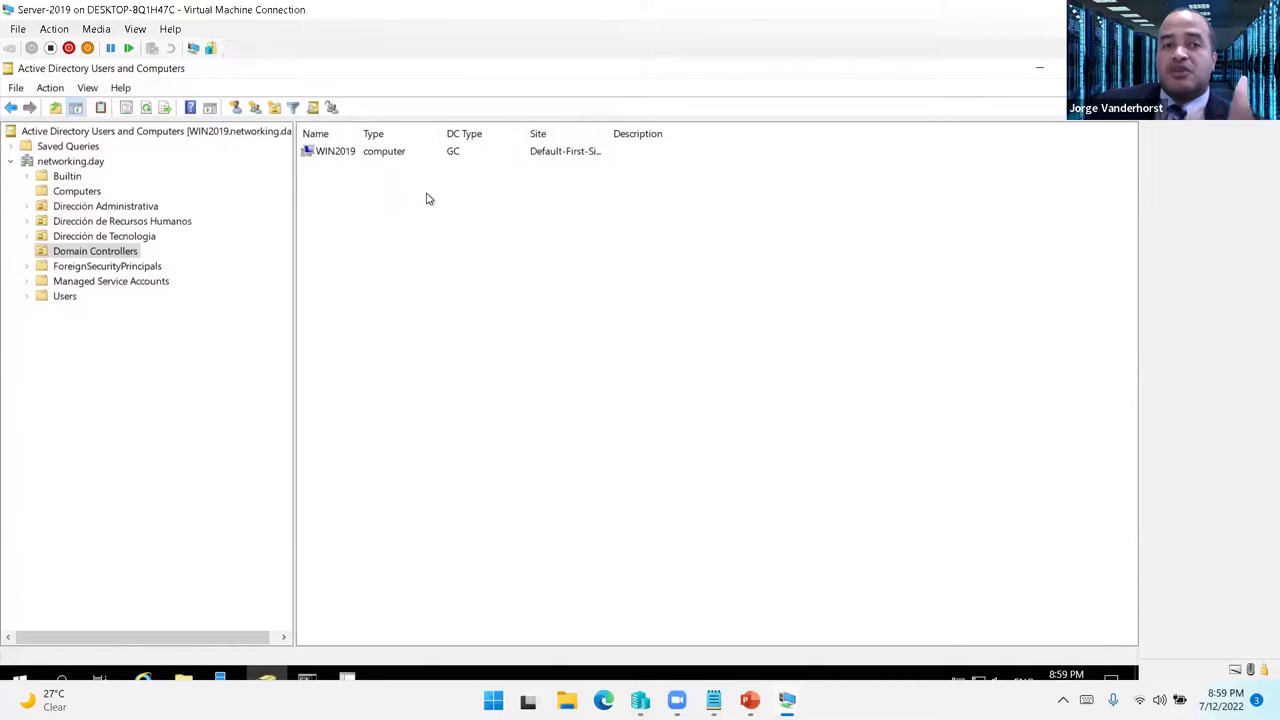
- Minimize ADUC, maximize Command Prompt, then launch Group Policy Management from Server Manager on Server-2019
click(1040, 72)
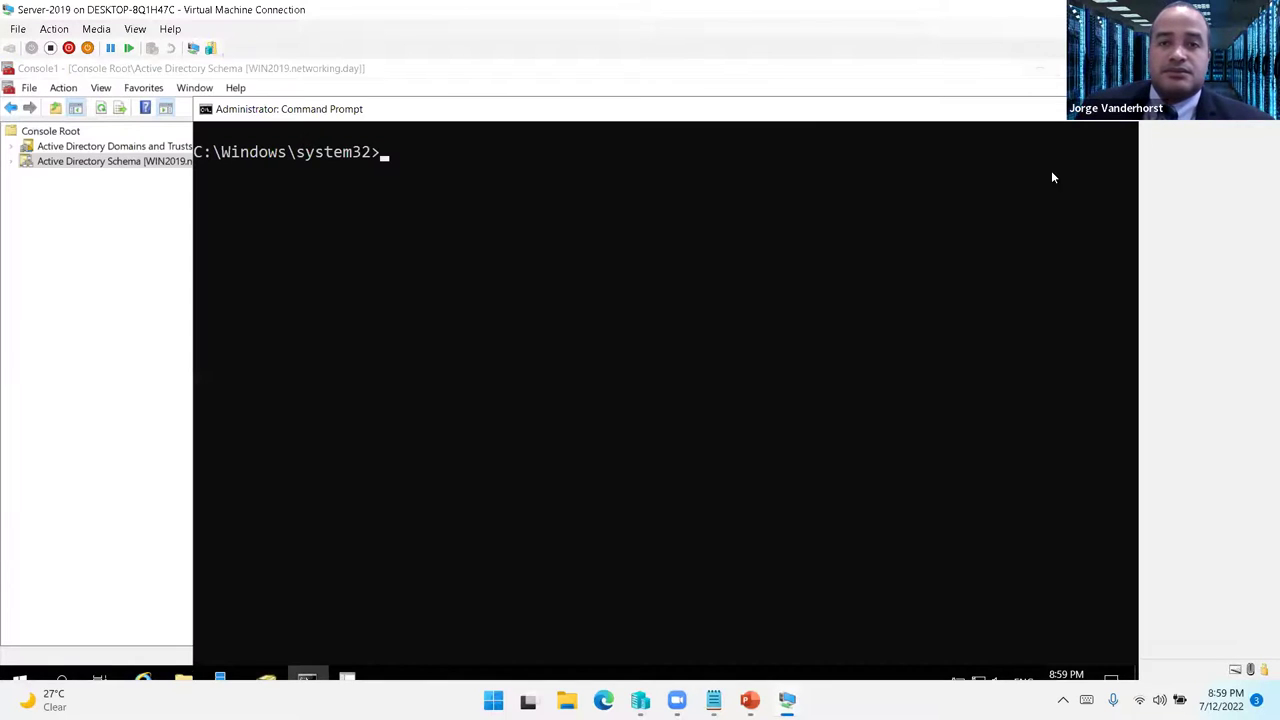
drag(297, 106, 219, 100)
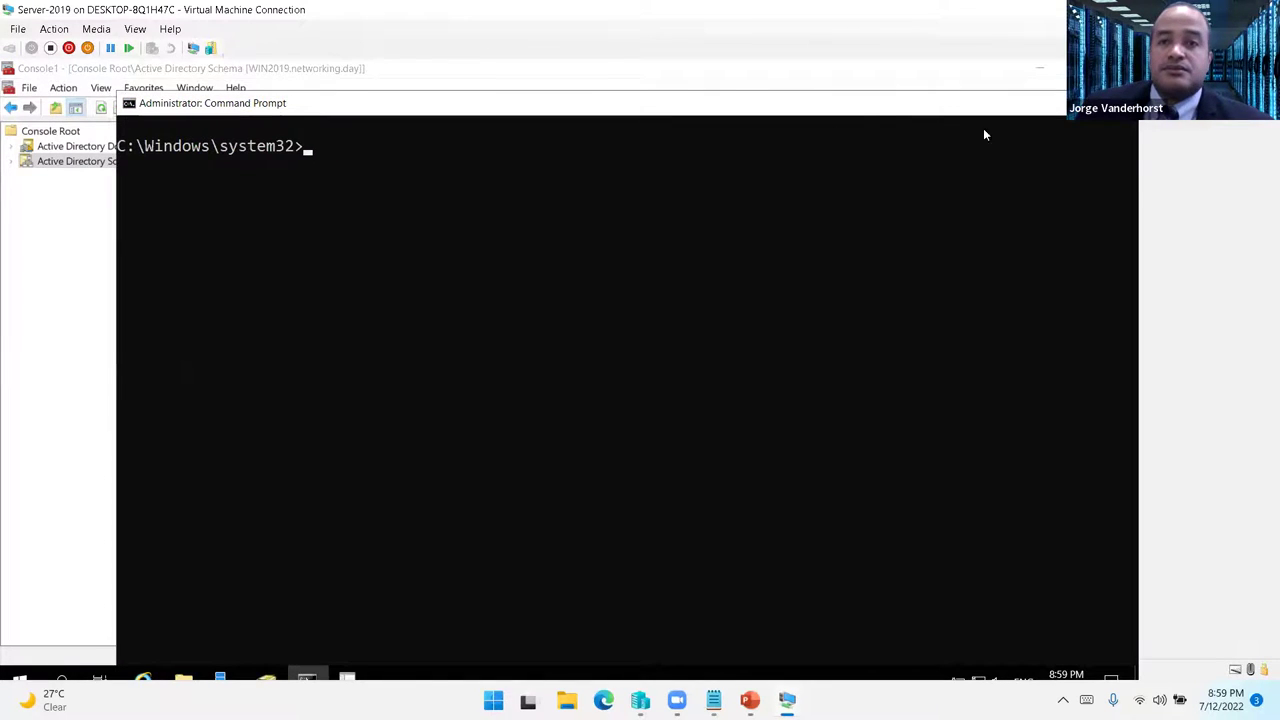
double_click(773, 108)
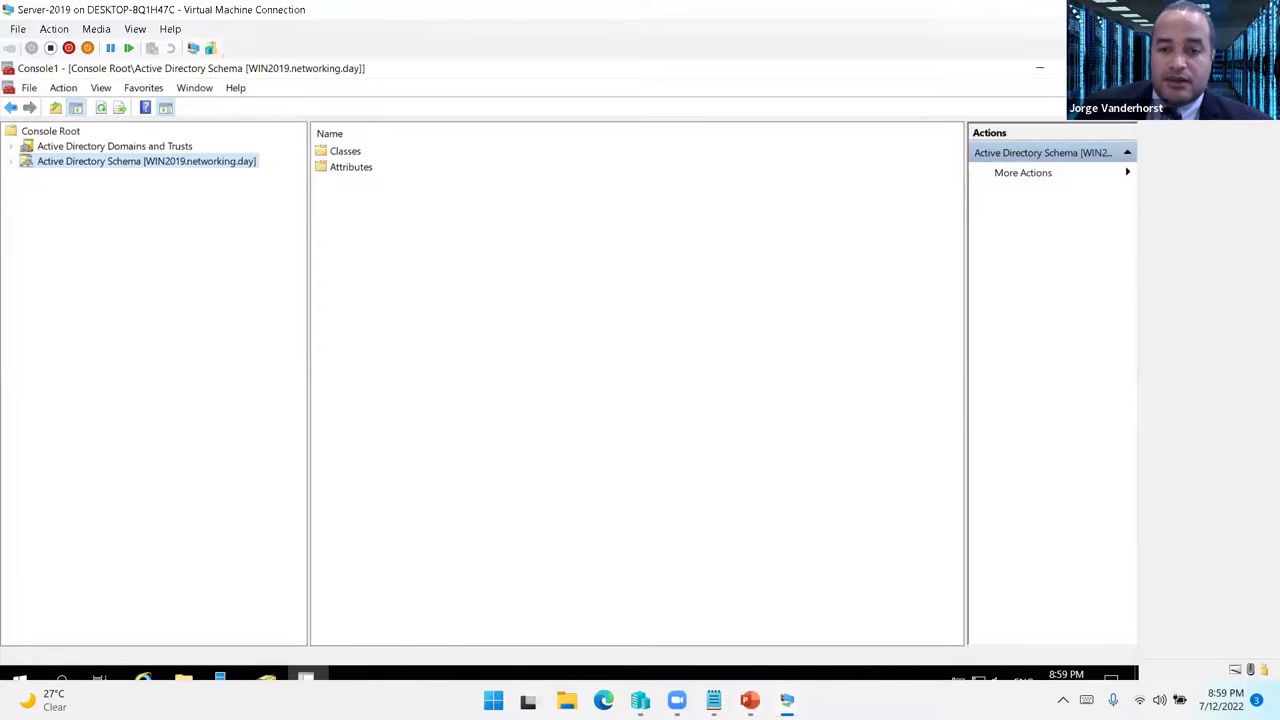
mouse_move(787, 700)
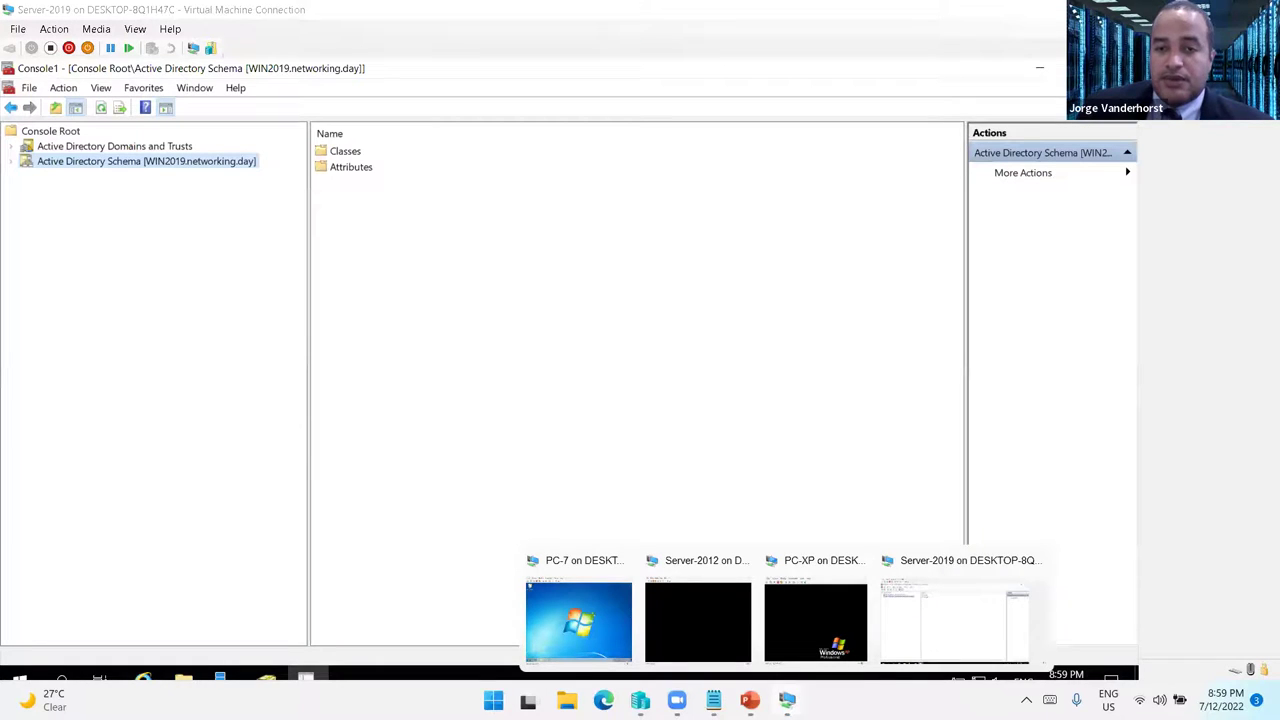
click(929, 623)
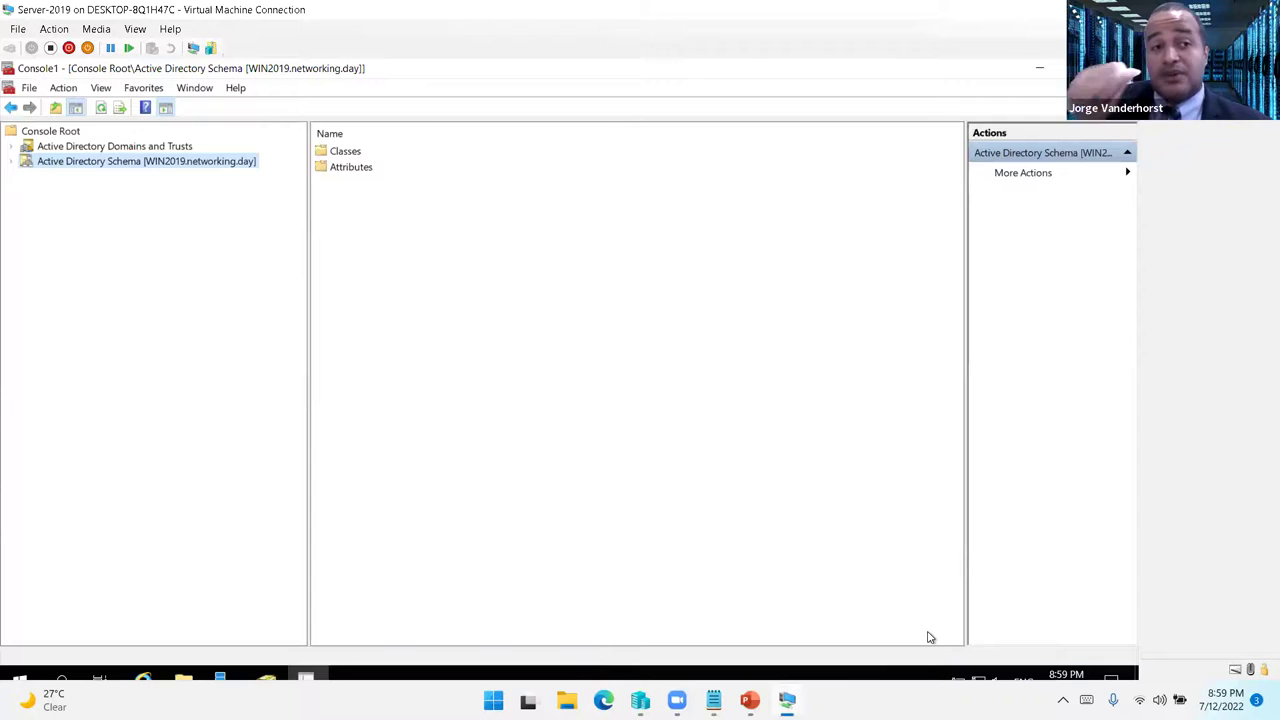
click(228, 679)
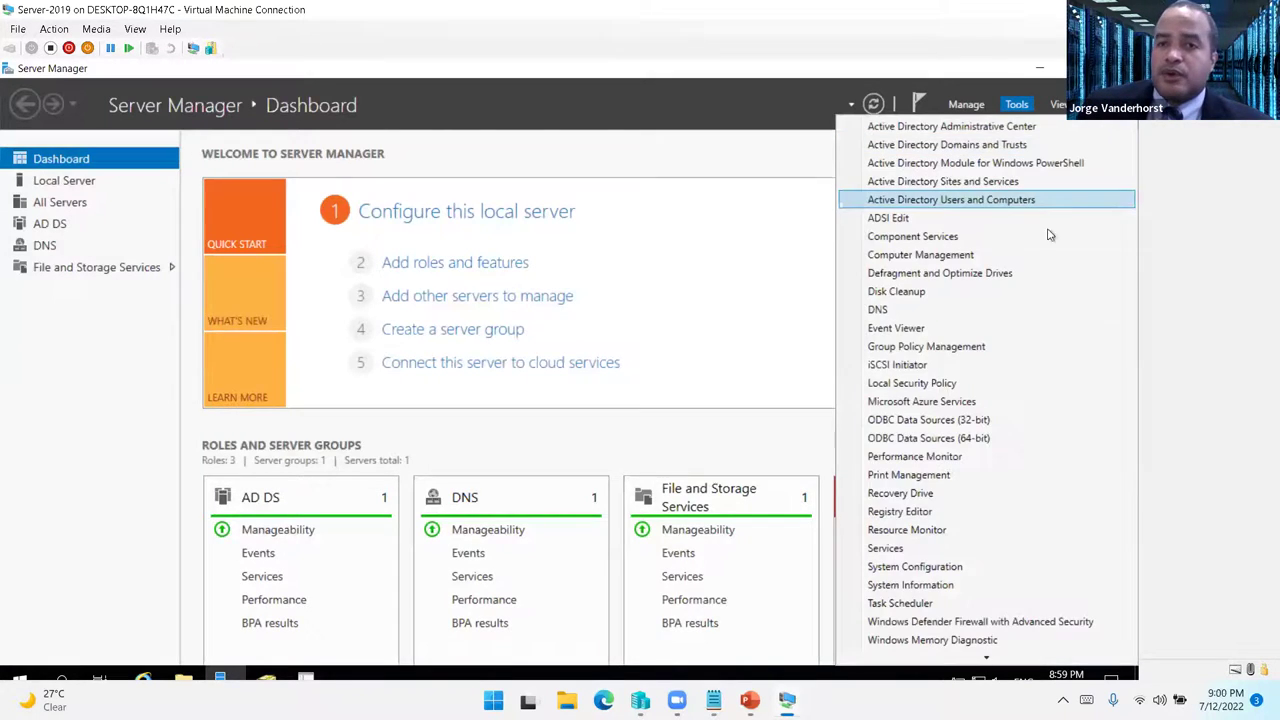
click(936, 346)
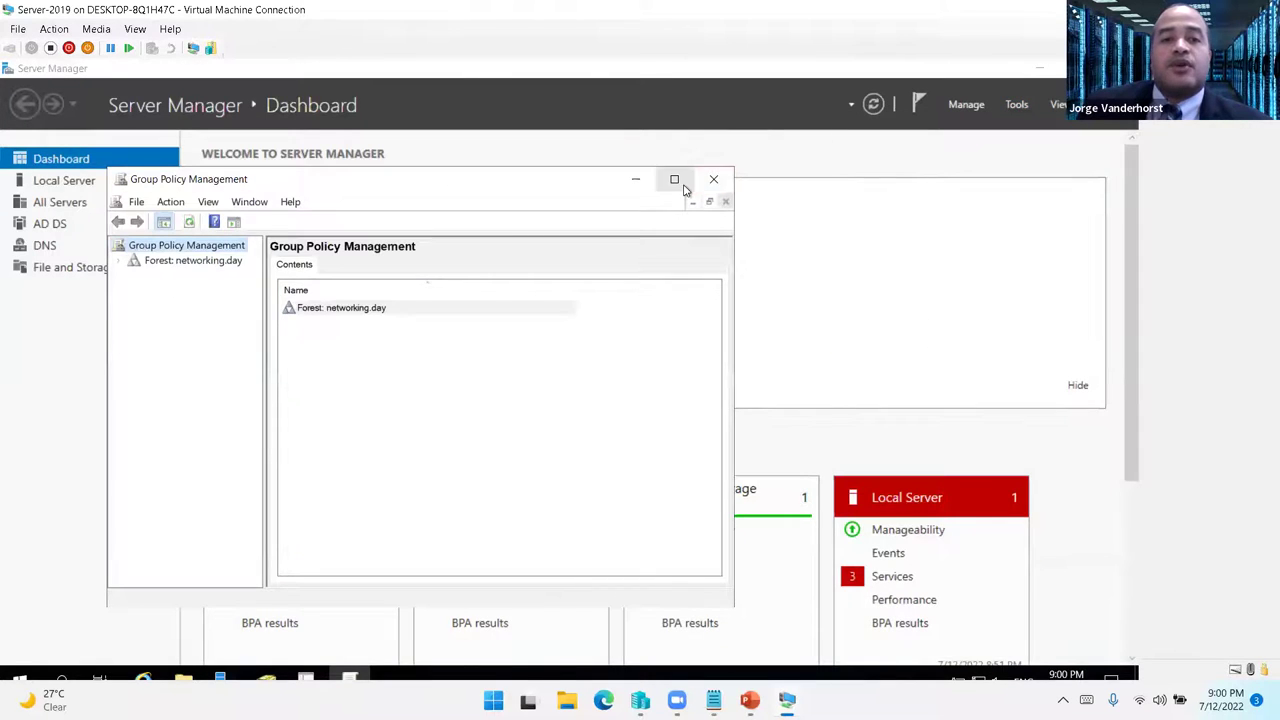
- Expand the networking.day forest and domain in Group Policy Management and select the Default Domain Policy
click(674, 179)
click(11, 147)
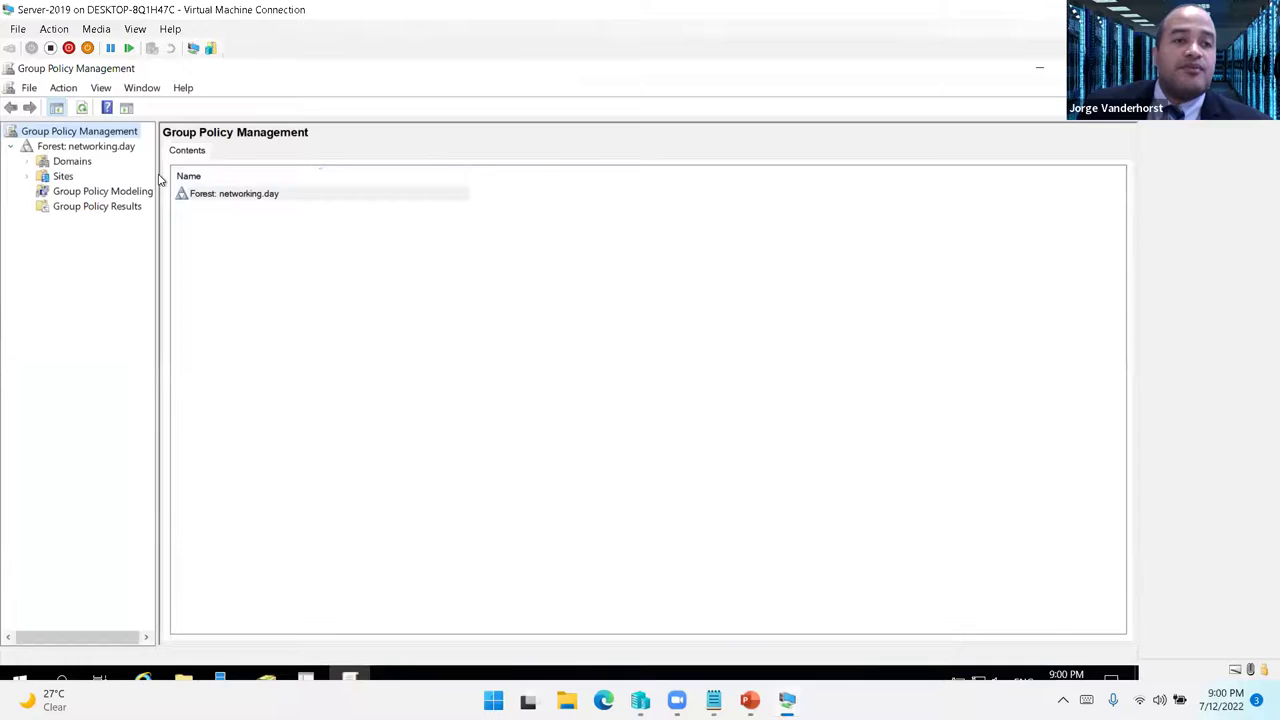
drag(156, 174, 325, 174)
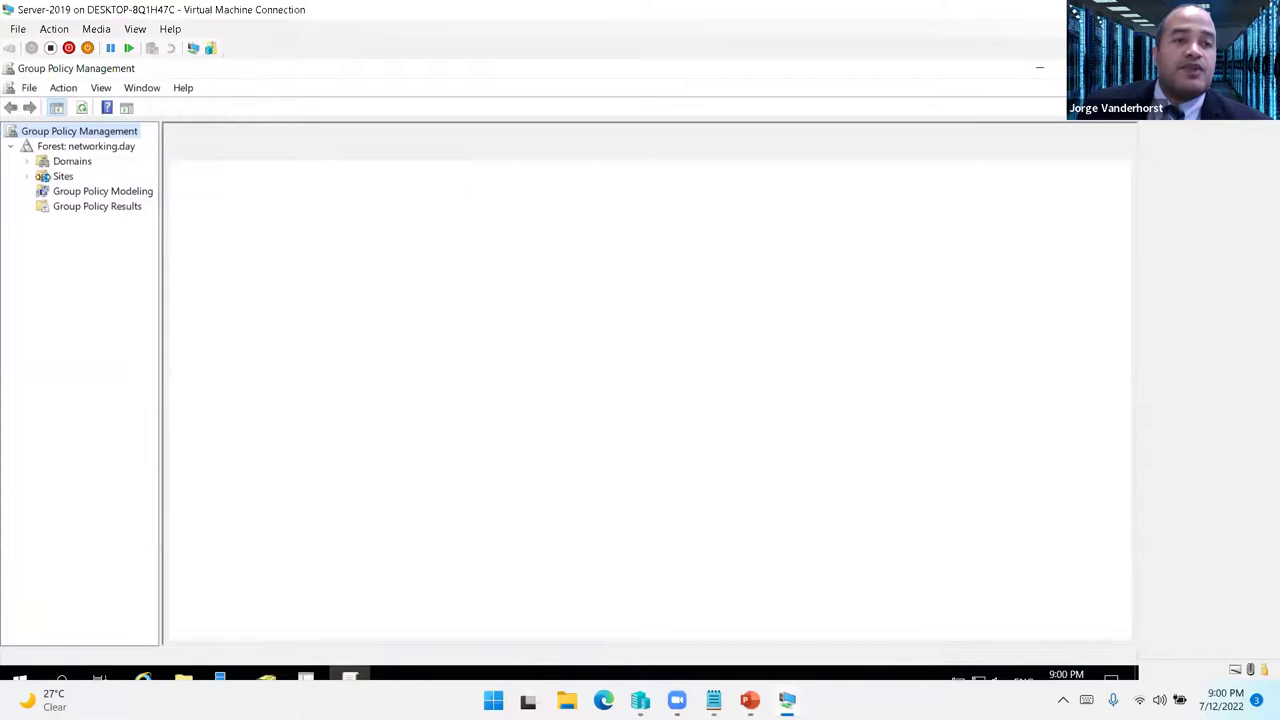
click(28, 162)
click(42, 177)
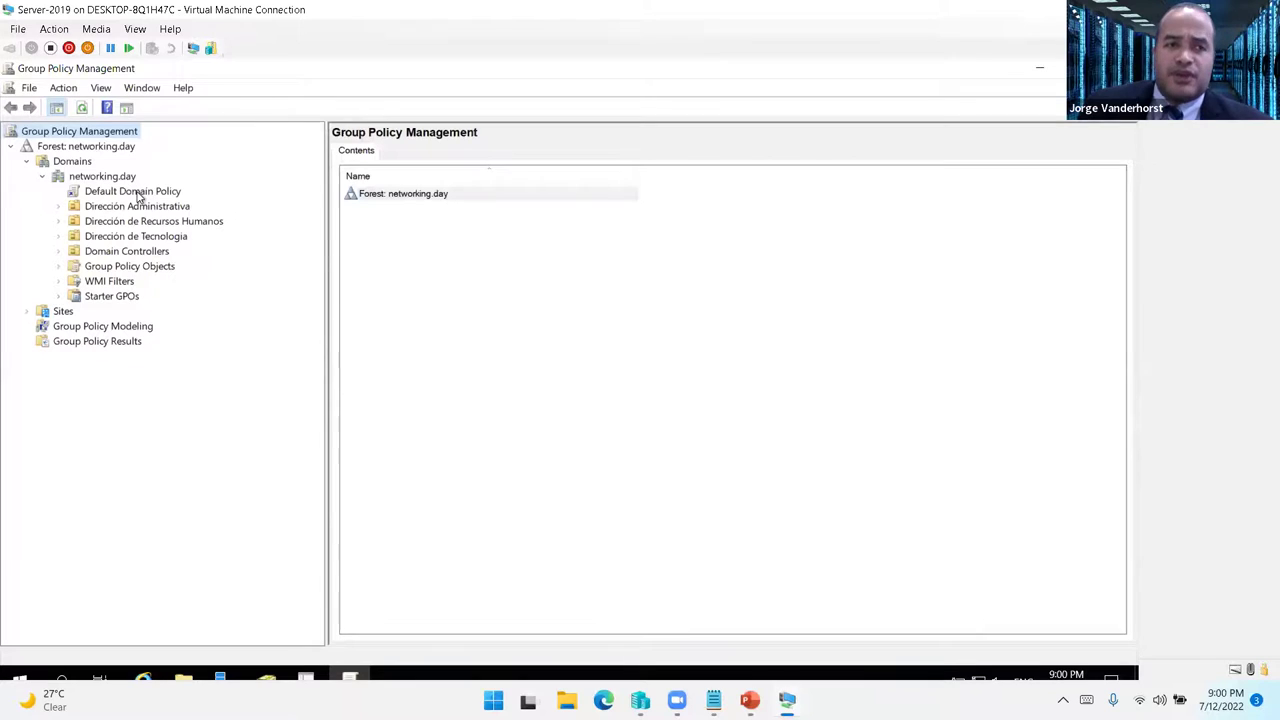
click(146, 193)
click(688, 403)
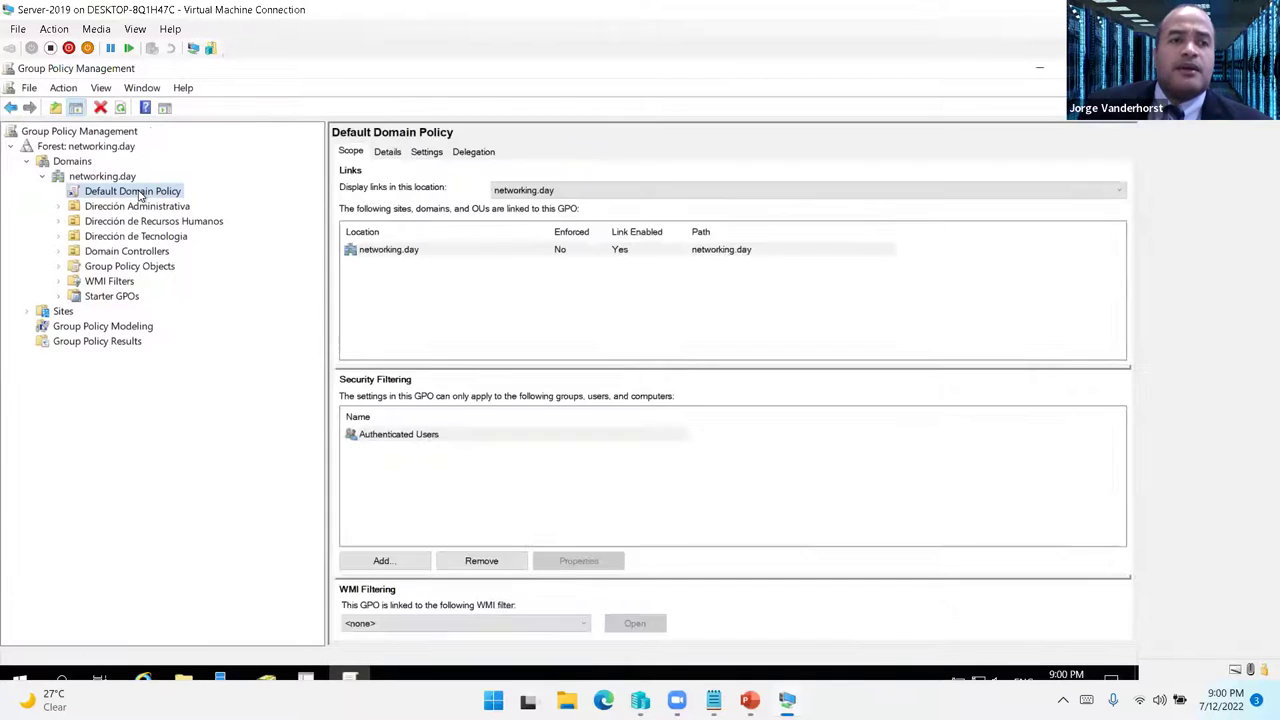
- Open the Default Domain Policy for editing and view its settings report
right_click(140, 195)
click(192, 199)
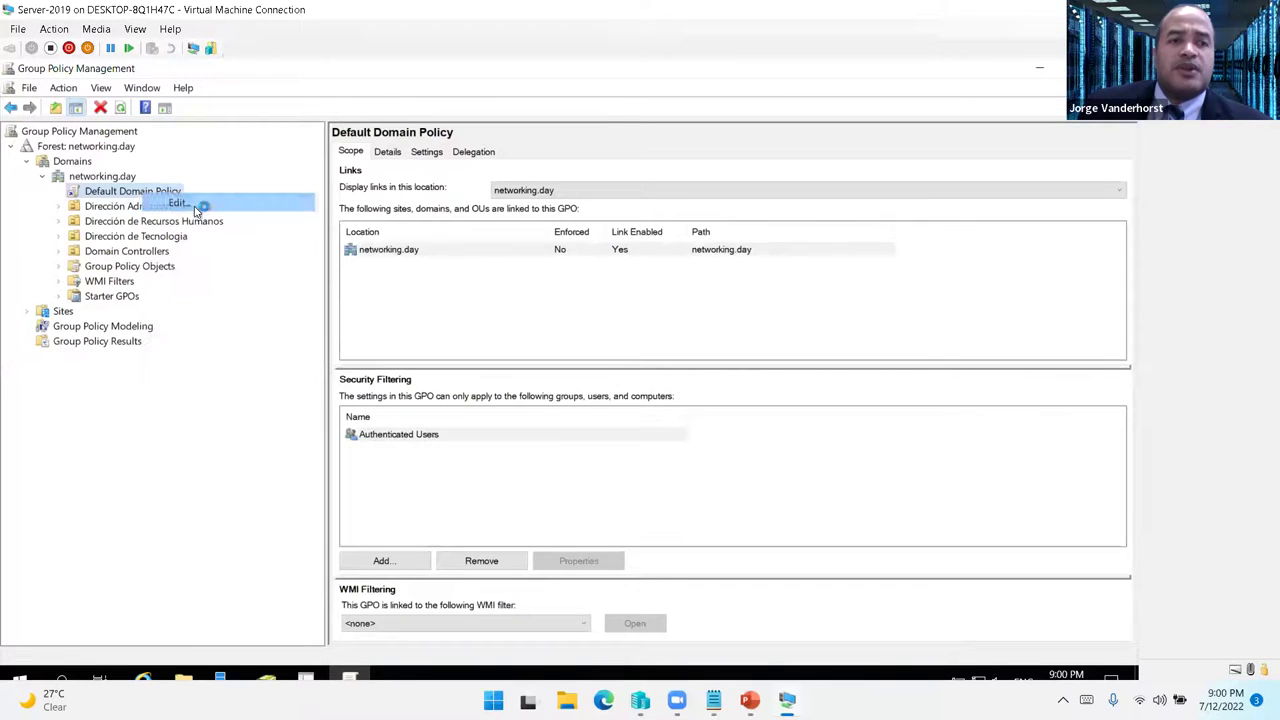
drag(550, 140, 987, 200)
click(436, 157)
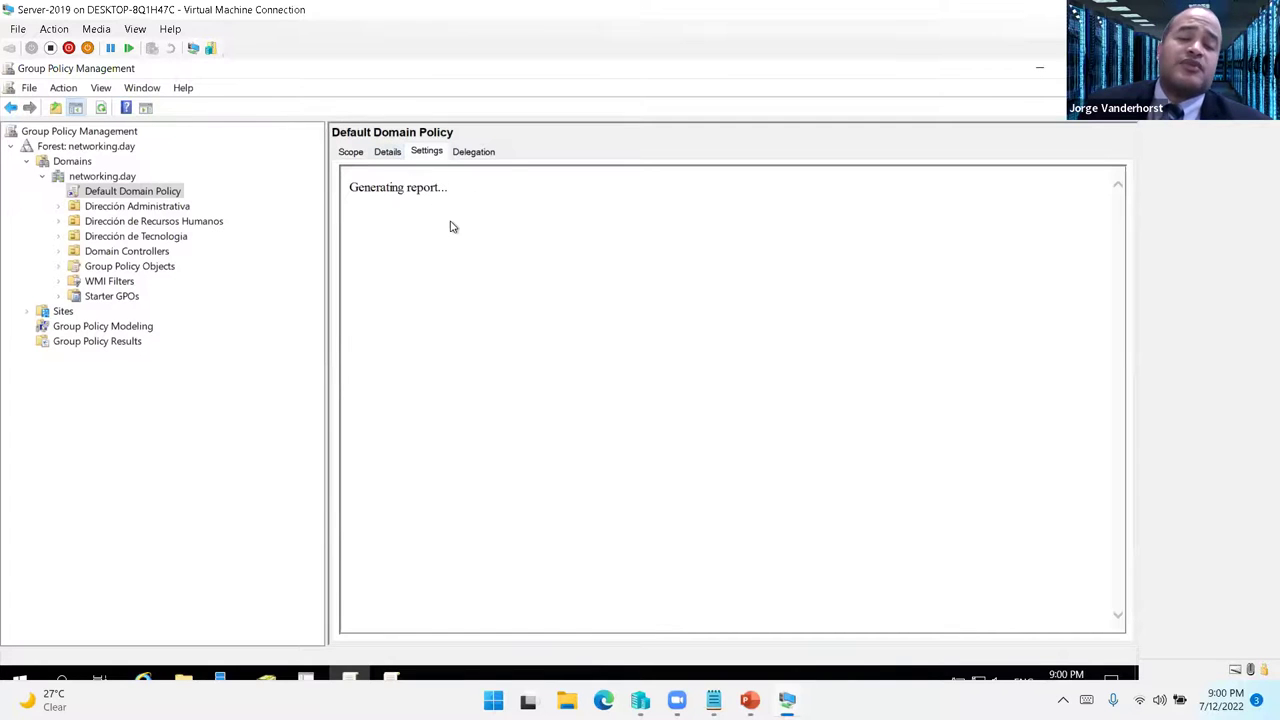
click(700, 258)
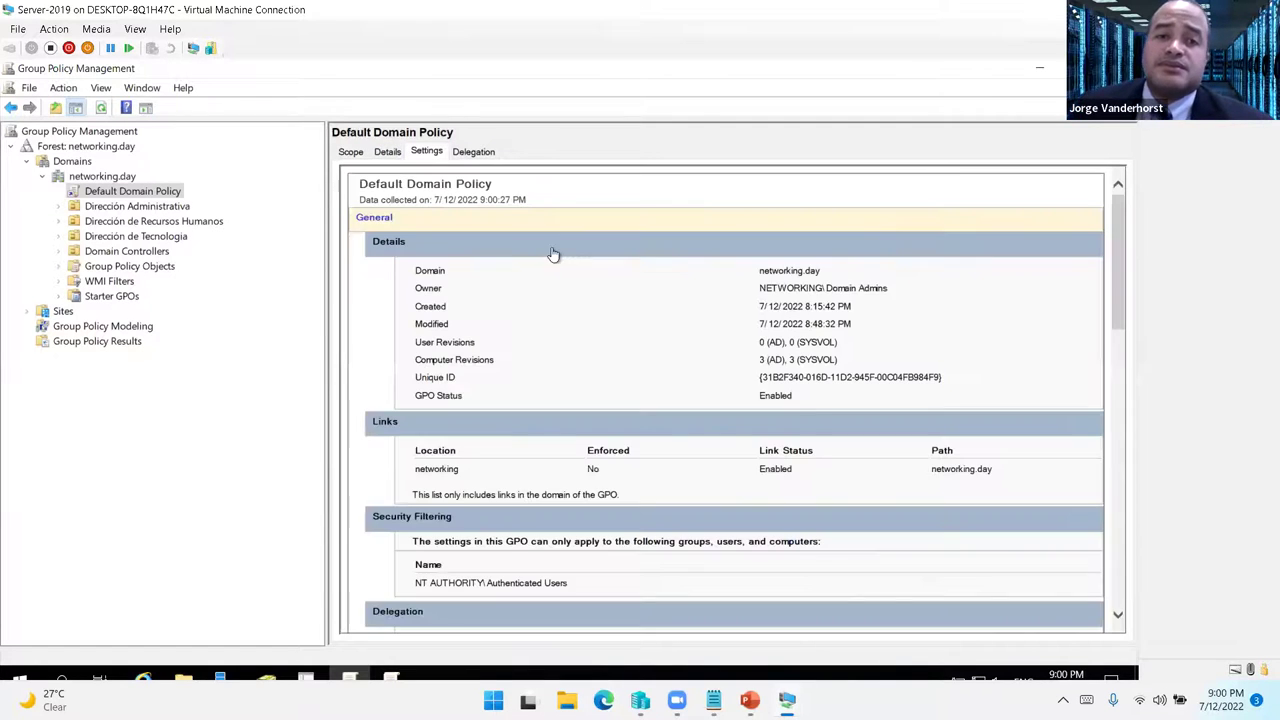
scroll(898, 396, down, 4)
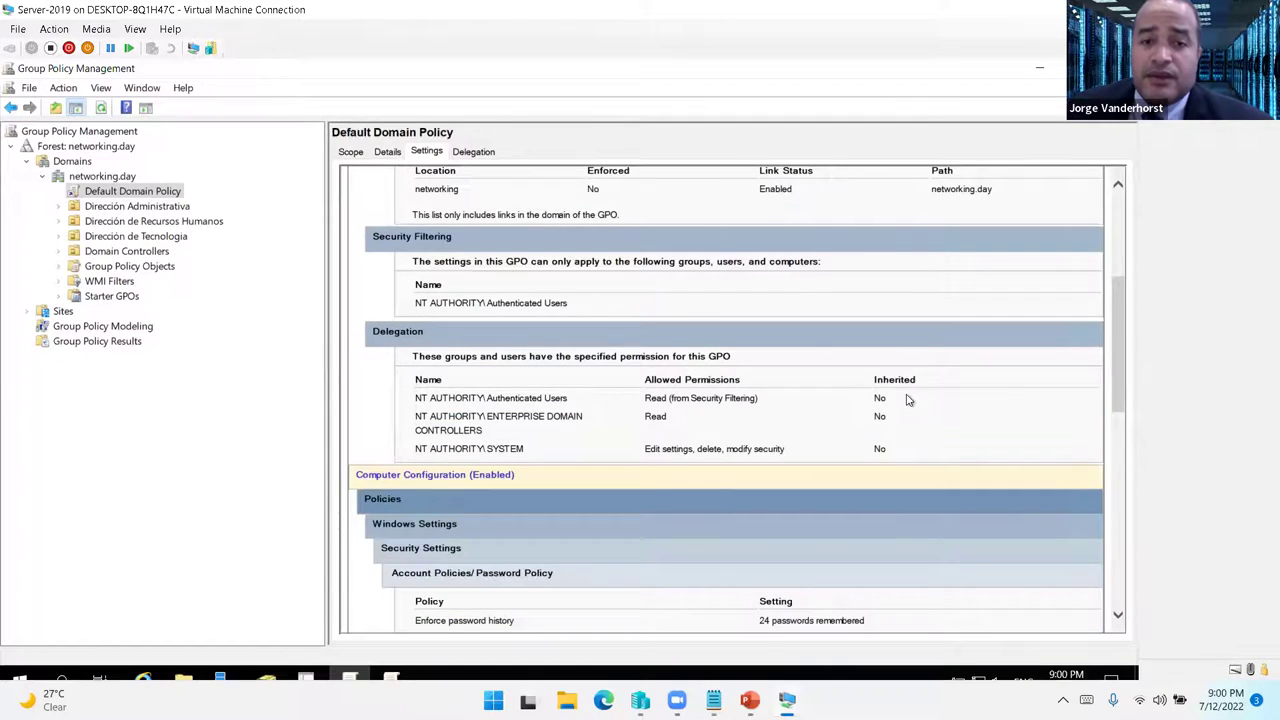
scroll(1045, 300, down, 10)
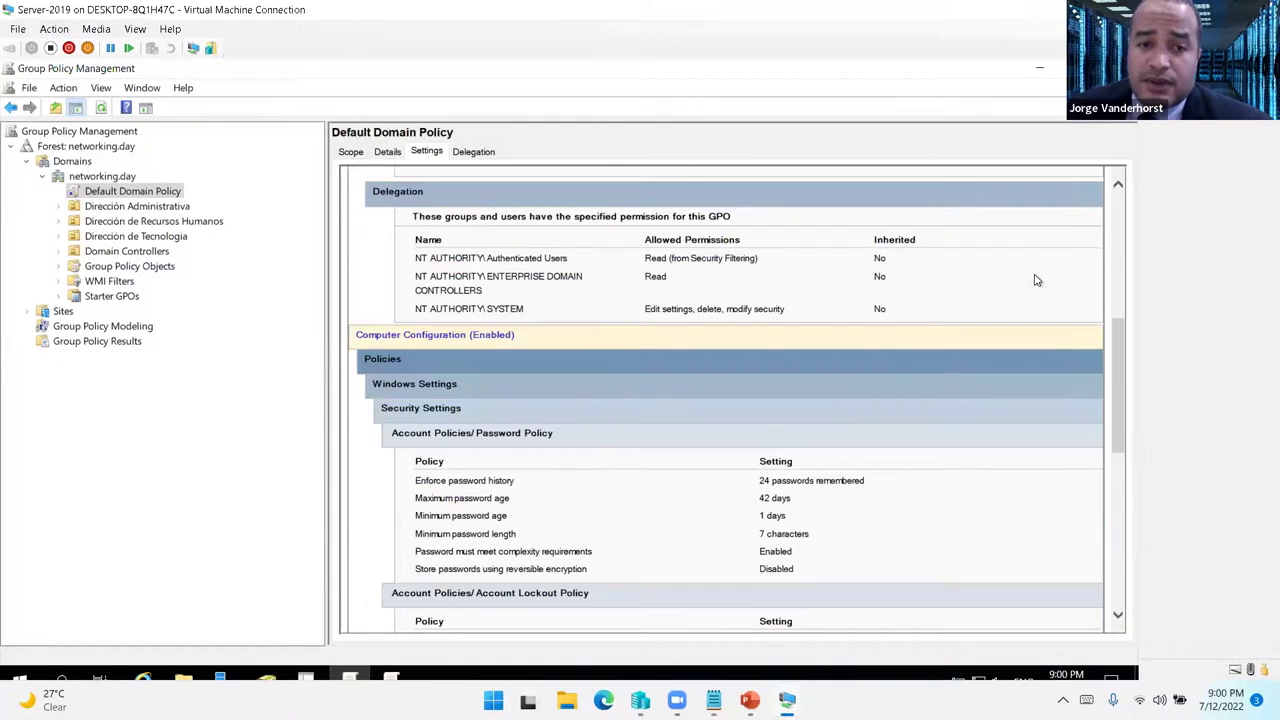
scroll(951, 339, up, 2)
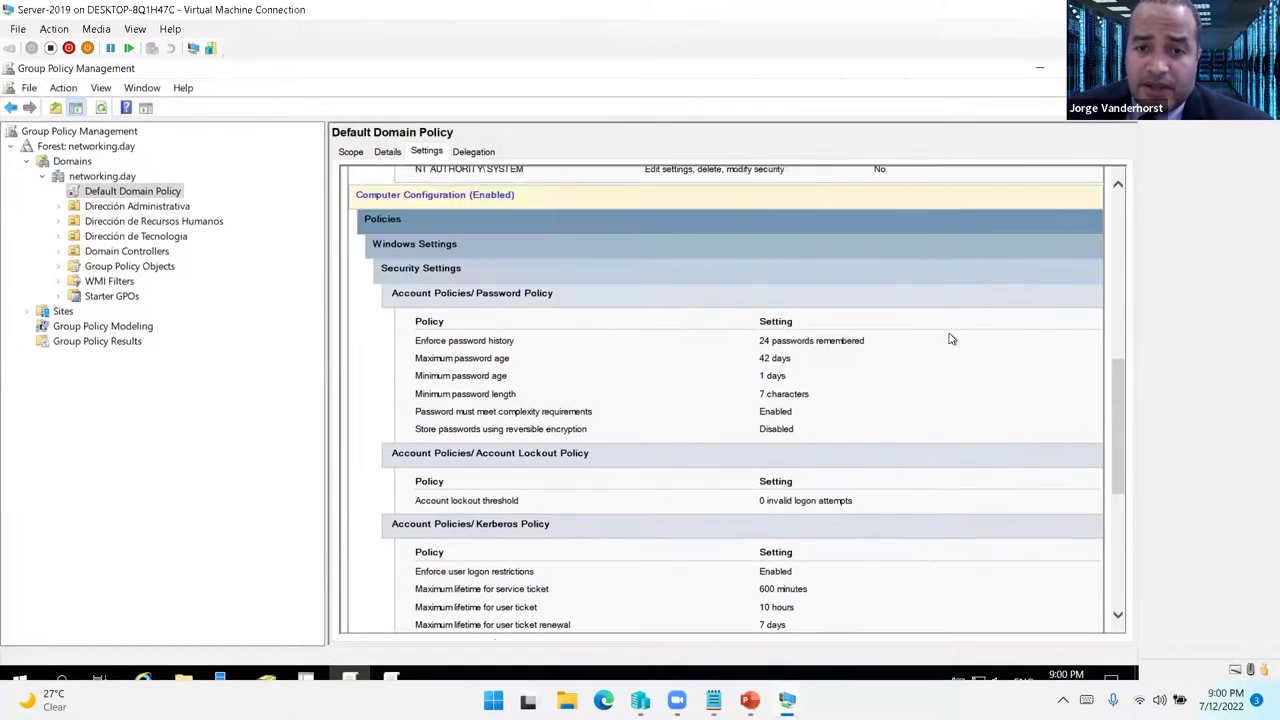
drag(760, 394, 812, 393)
click(763, 351)
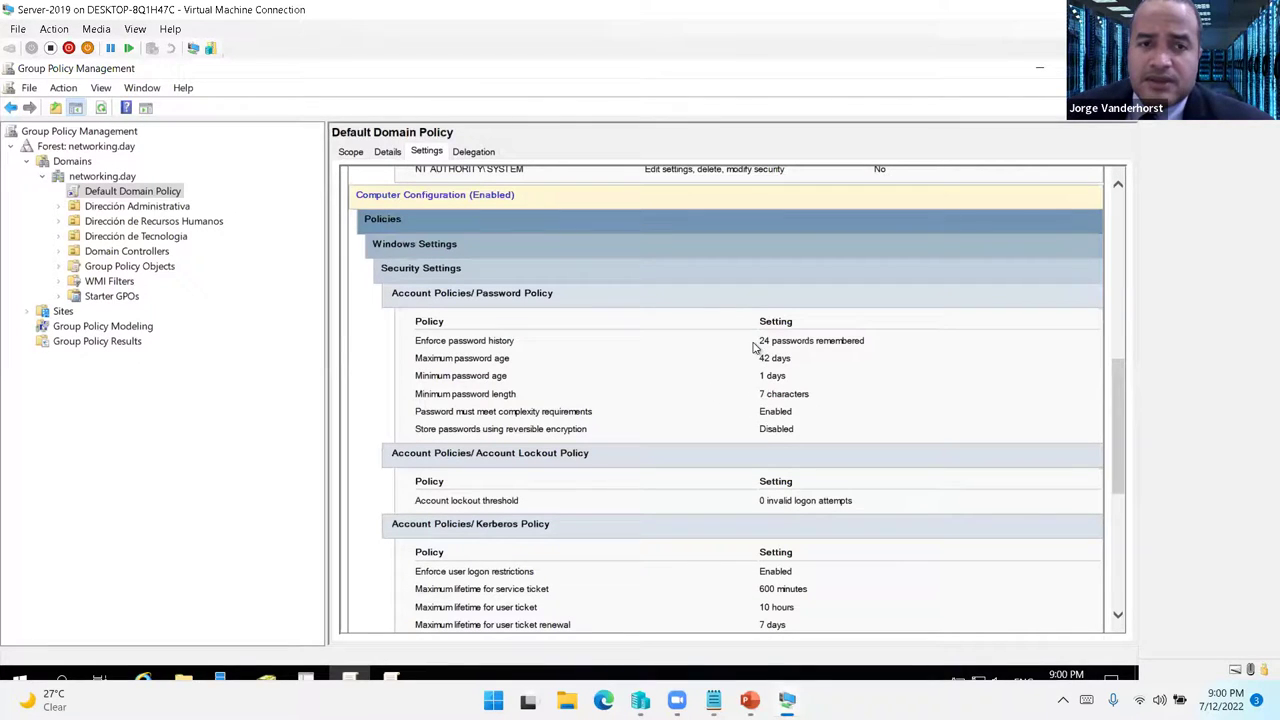
drag(755, 345, 774, 347)
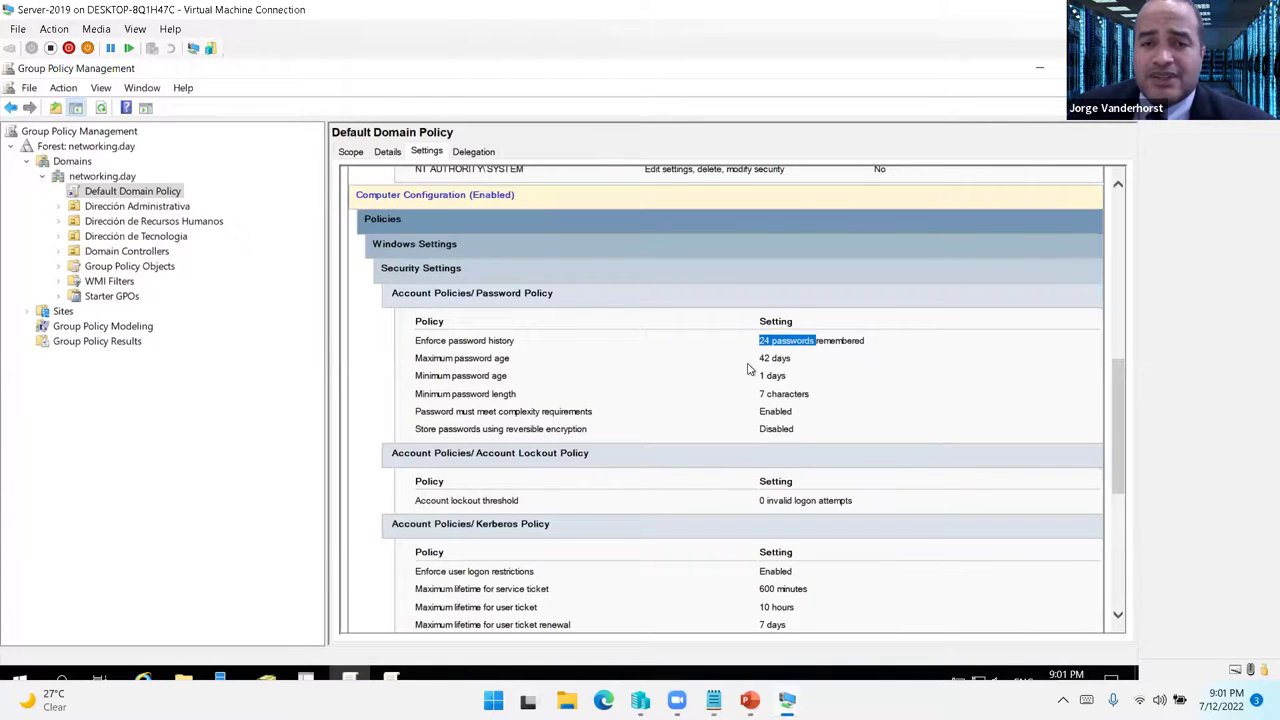
drag(755, 368, 781, 368)
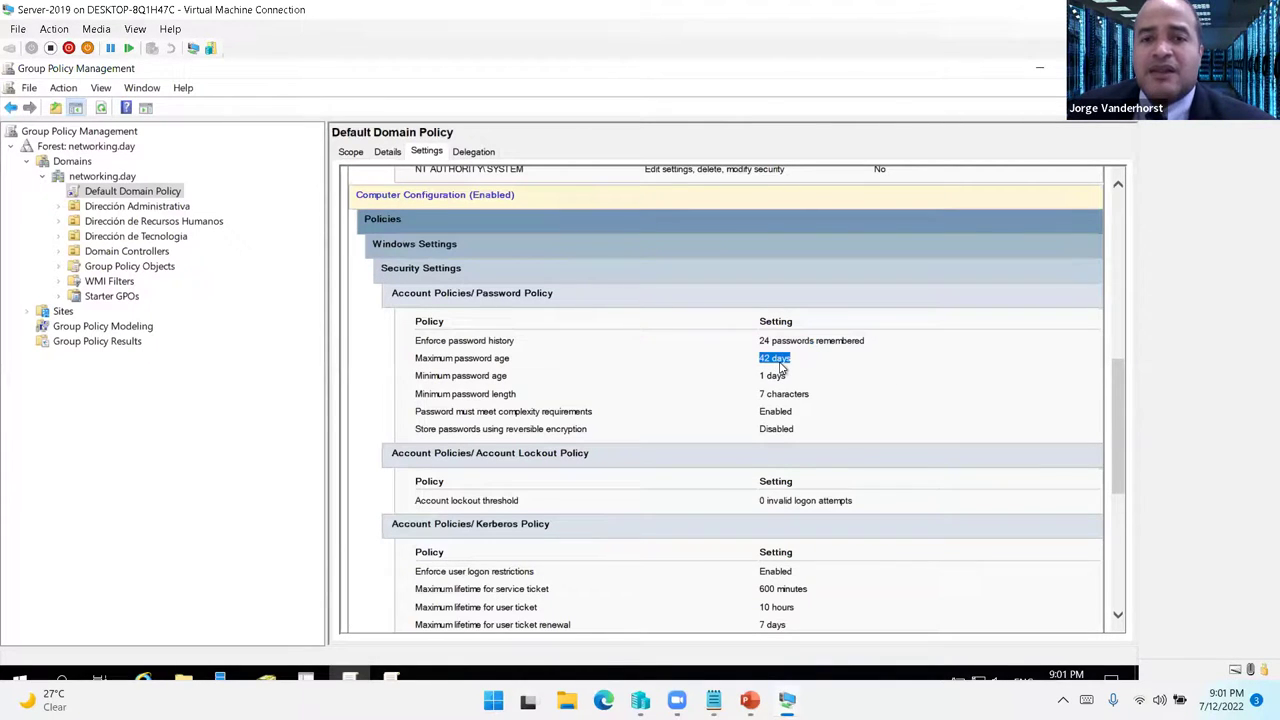
scroll(843, 443, down, 1)
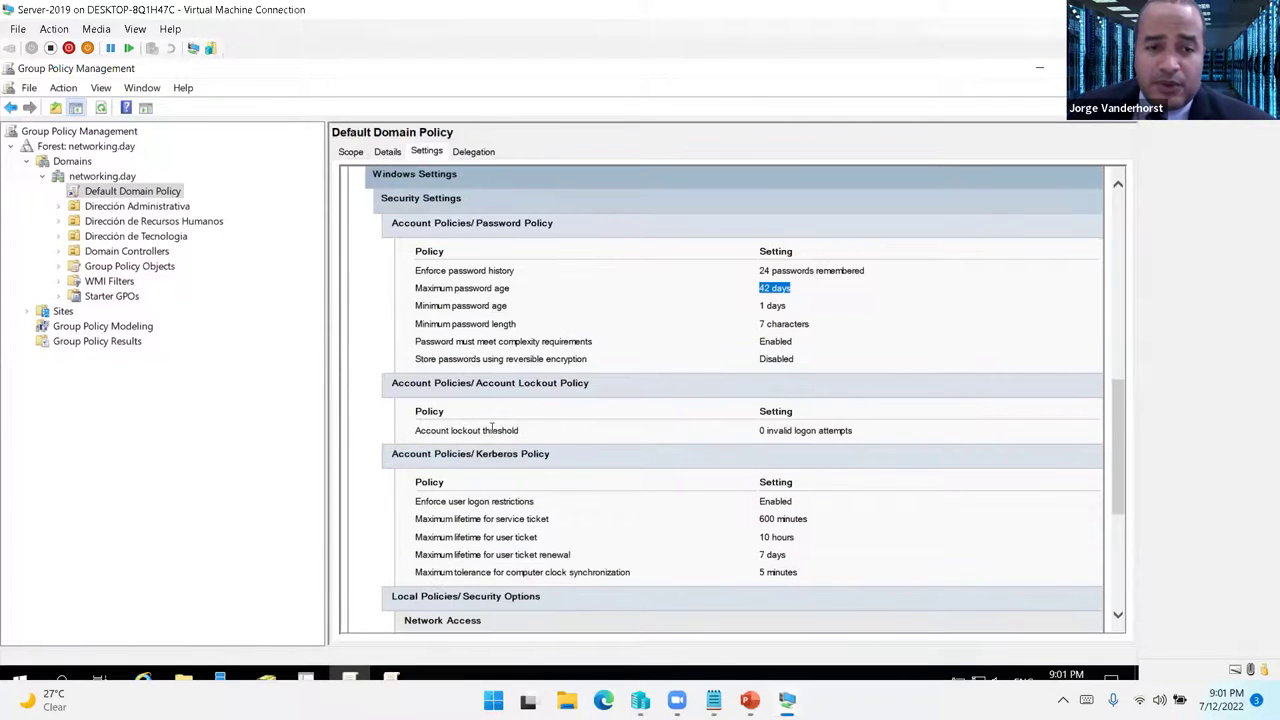
drag(449, 430, 569, 433)
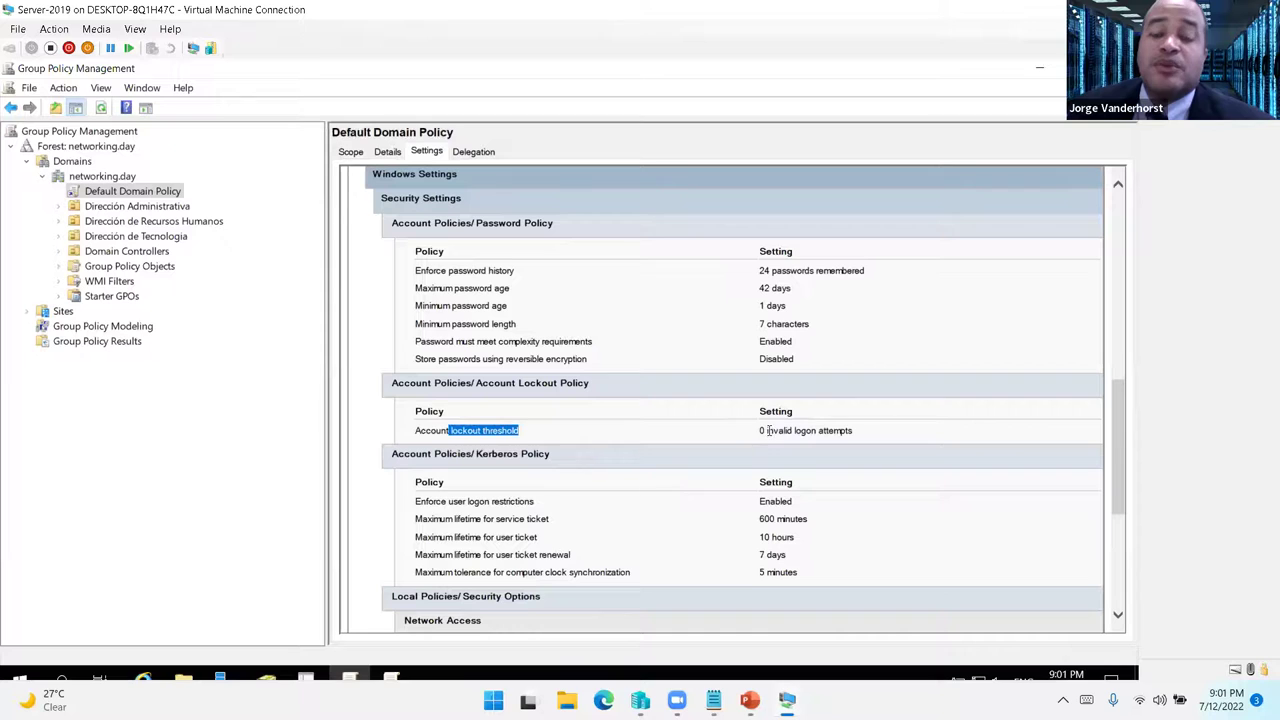
drag(760, 430, 876, 437)
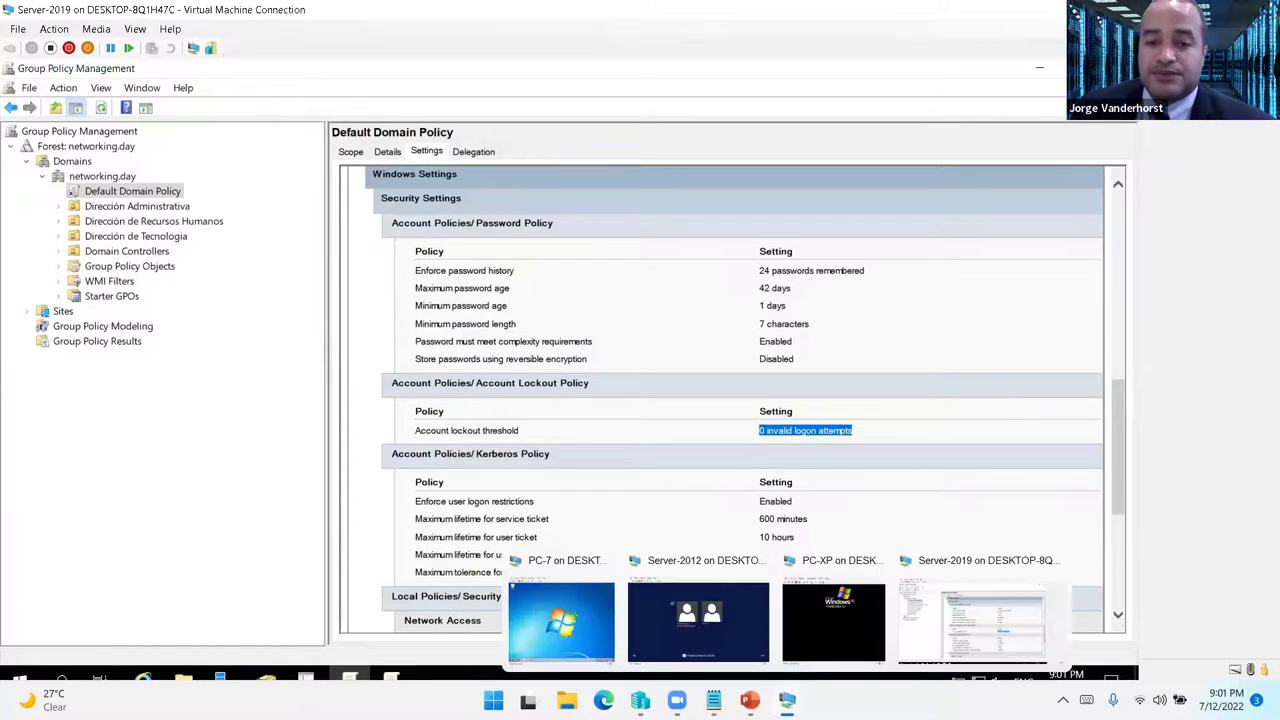
mouse_move(787, 700)
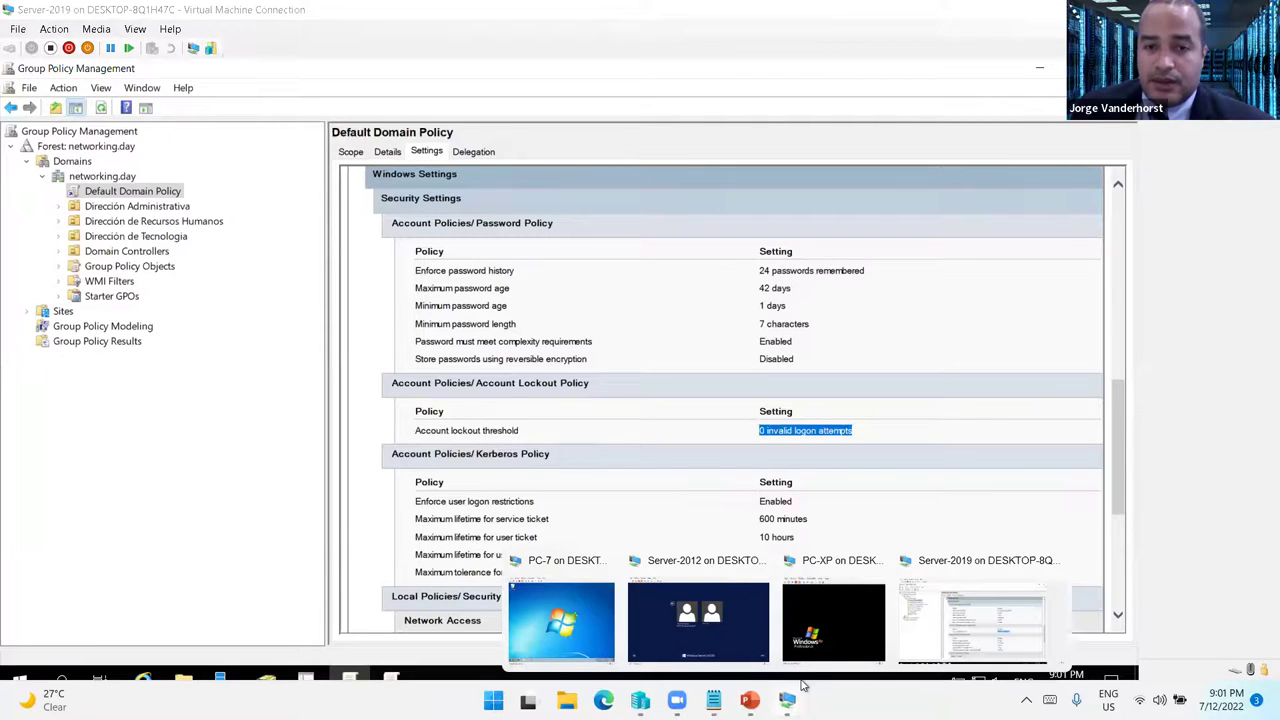
- Try the domain account sign-in on WIN2012, which fails with no logon servers
click(667, 612)
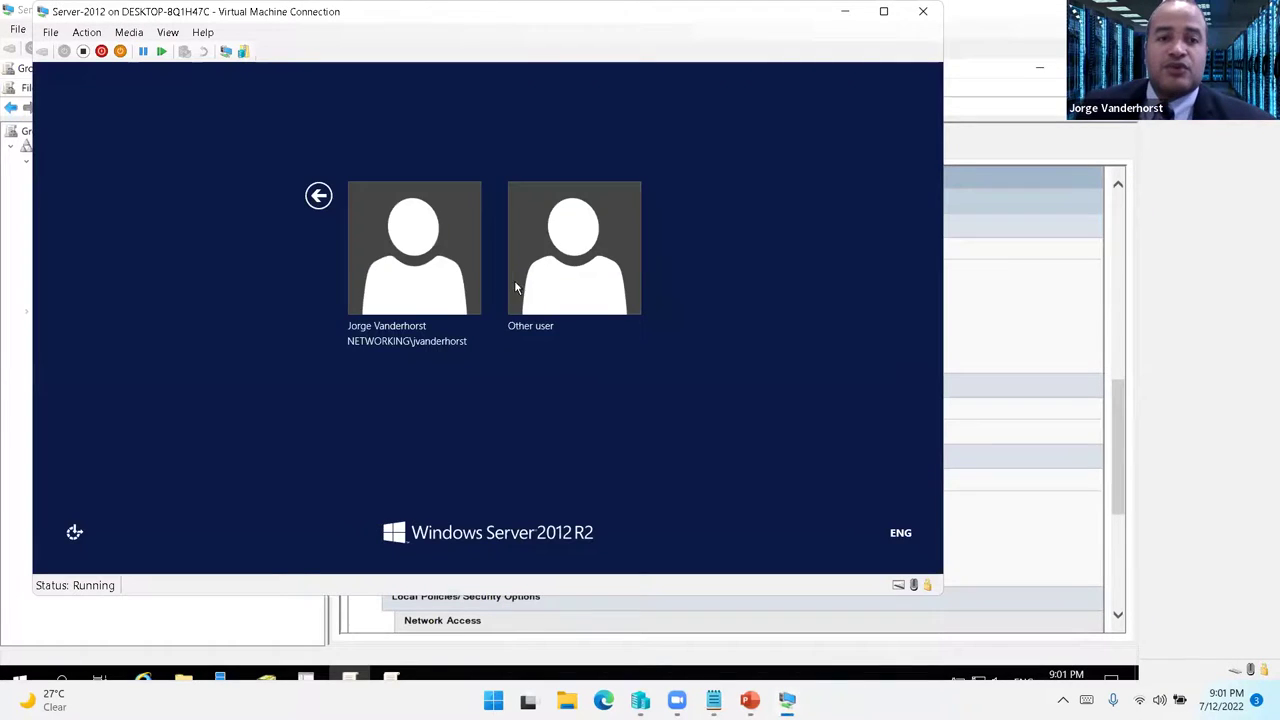
click(437, 271)
text(*****)
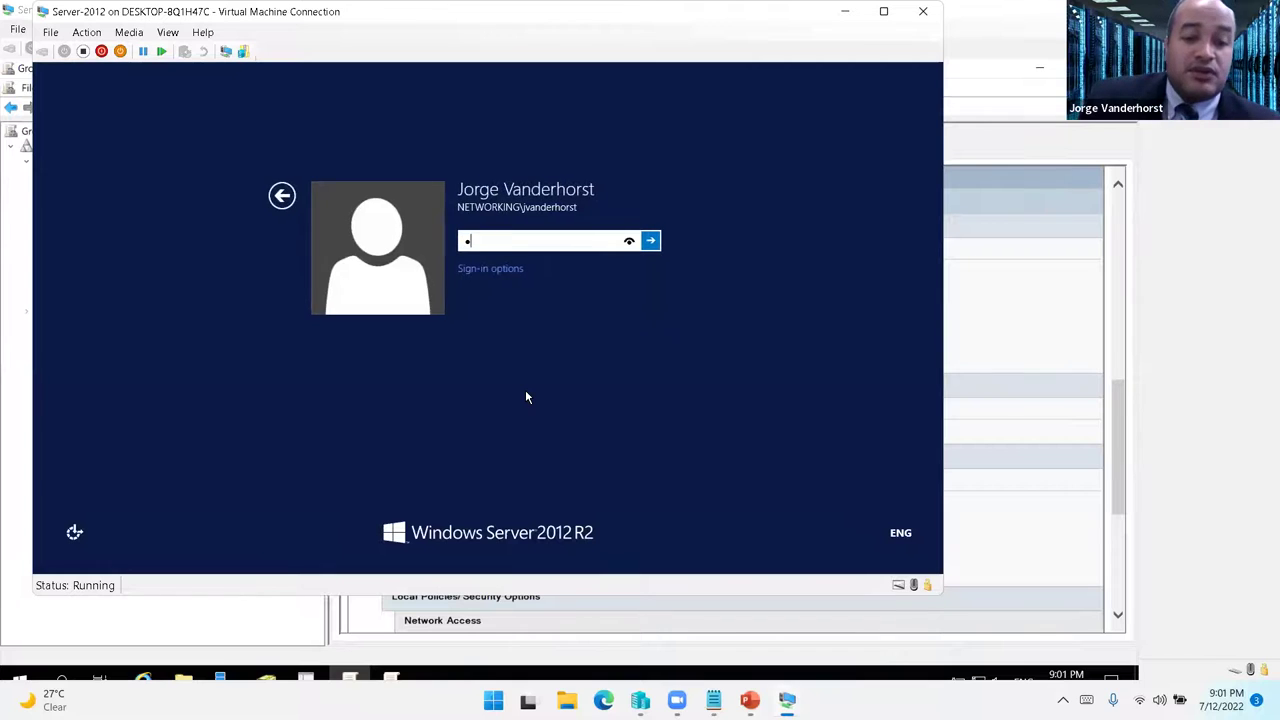
text(****)
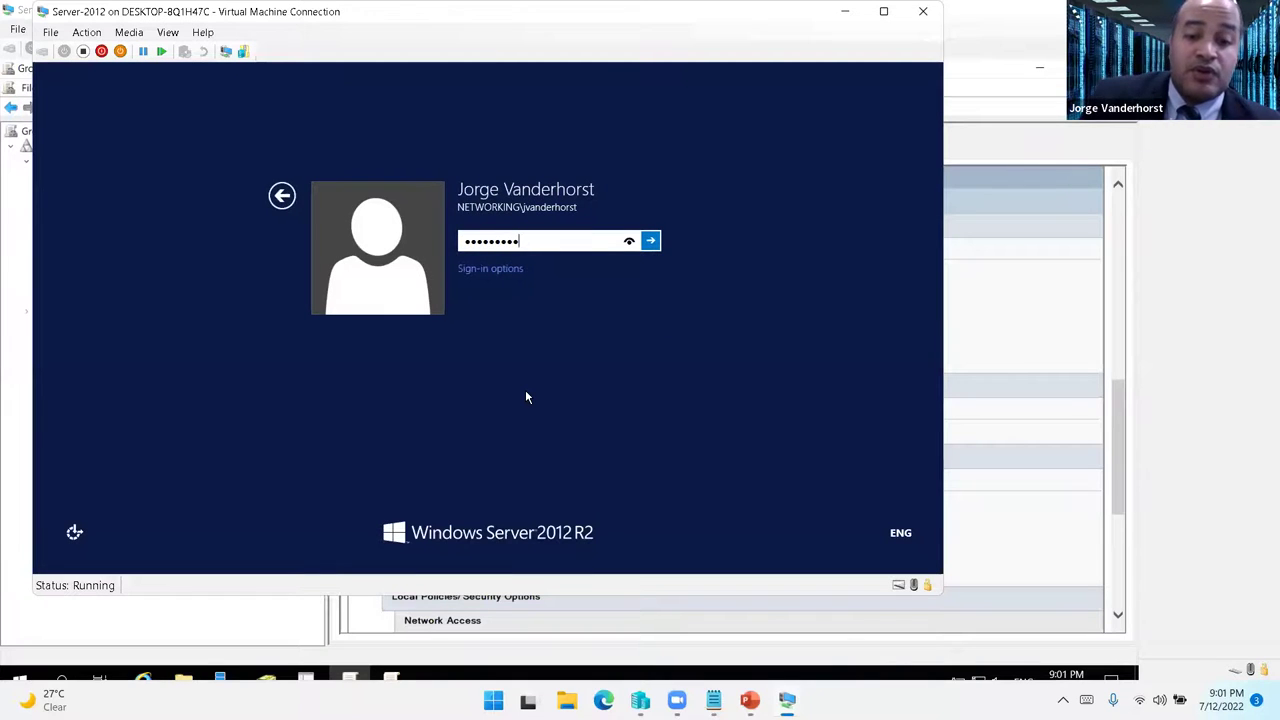
key(Return)
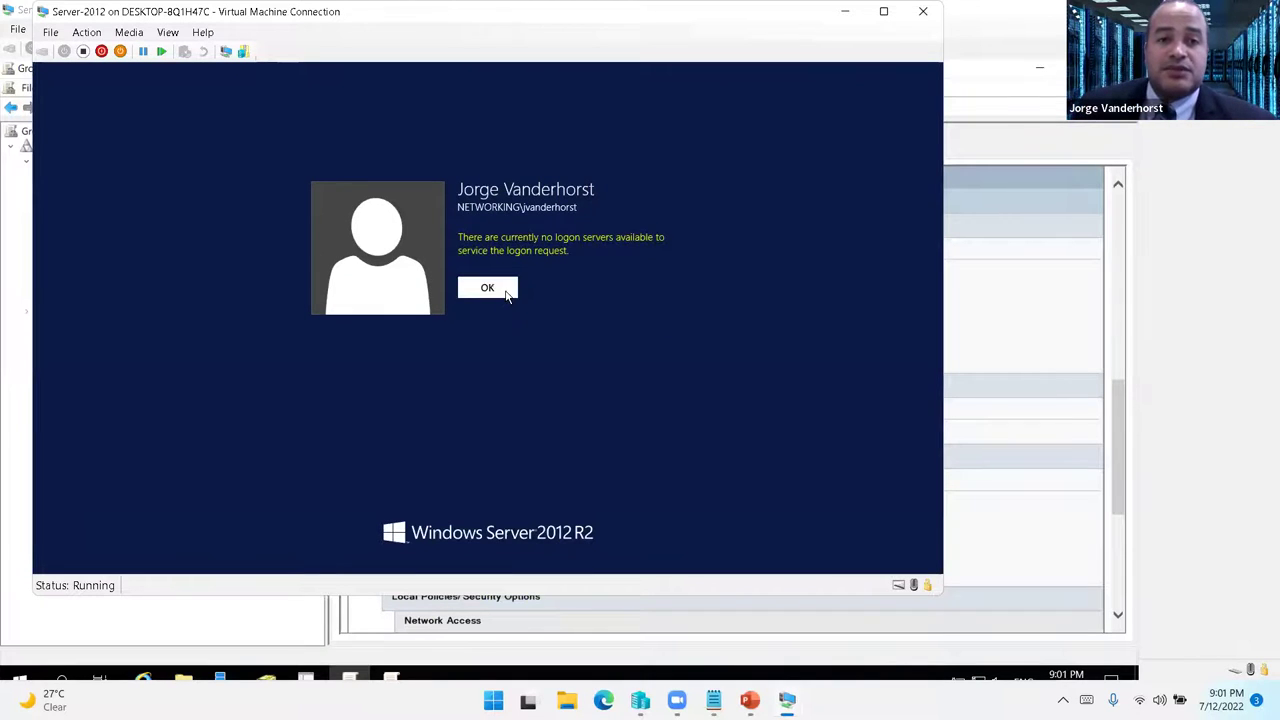
click(507, 293)
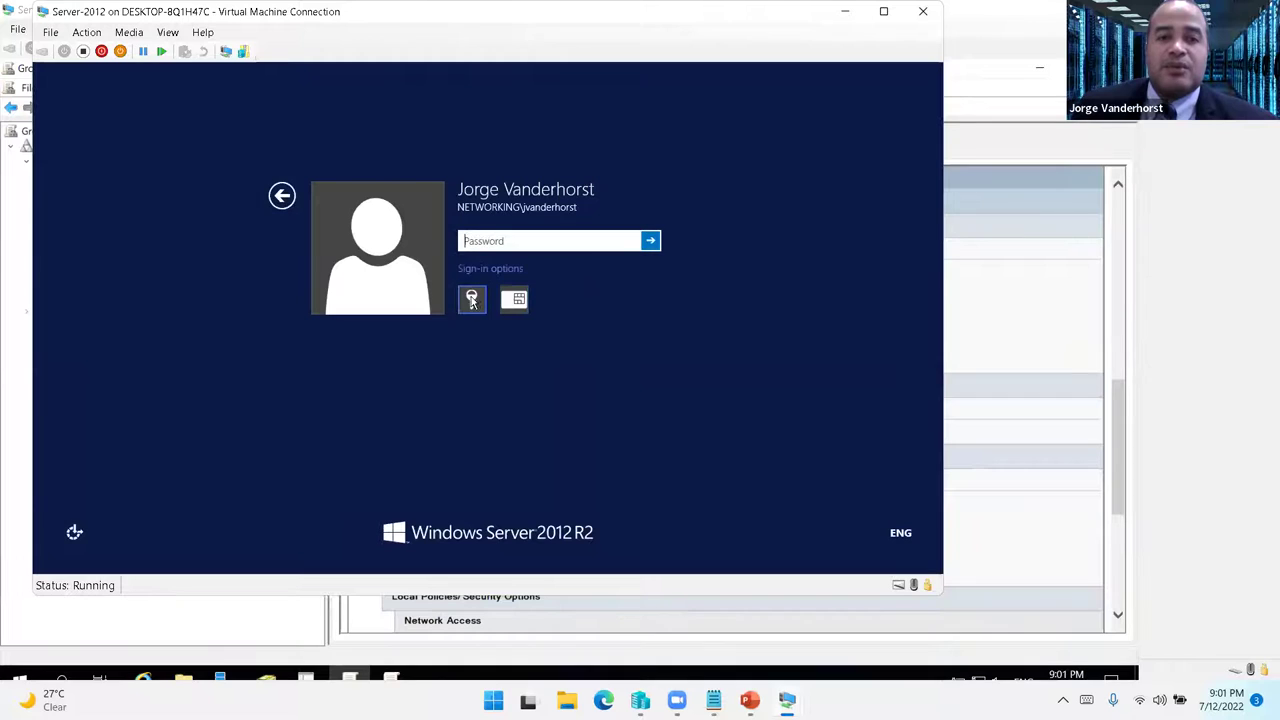
- Sign in to WIN2012 as the local administrator with its password
click(281, 195)
click(571, 270)
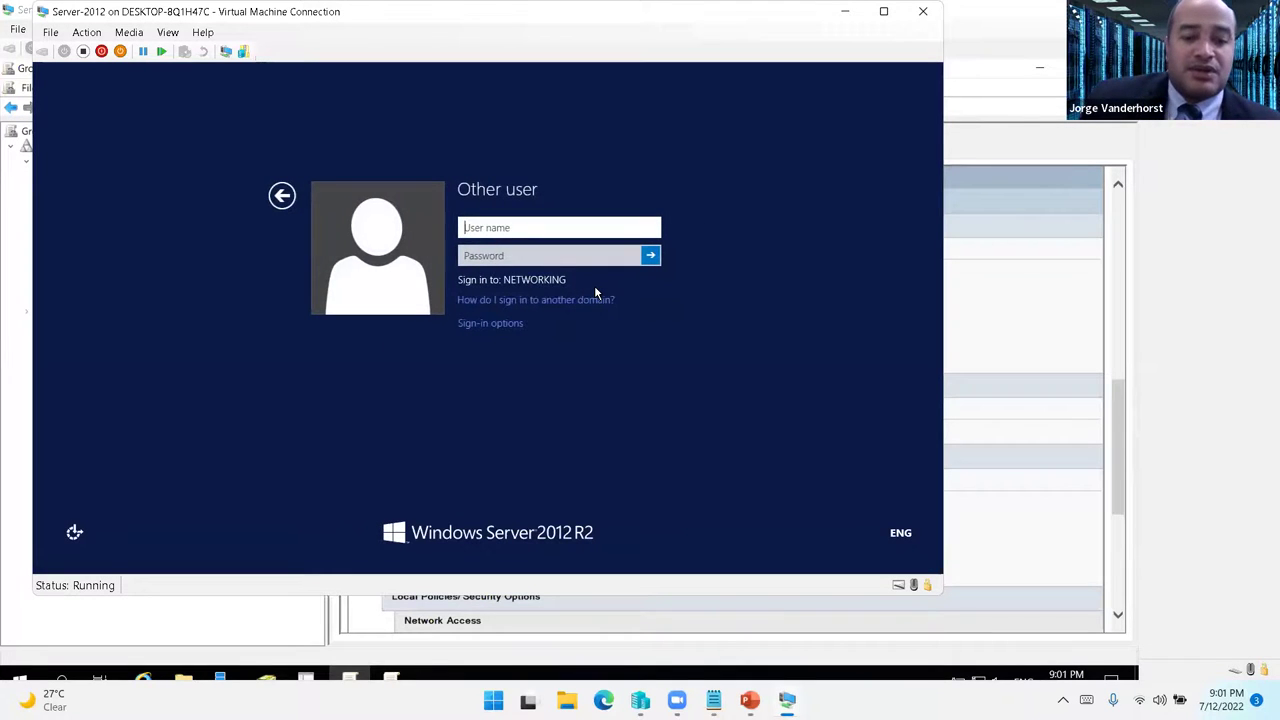
text(administra)
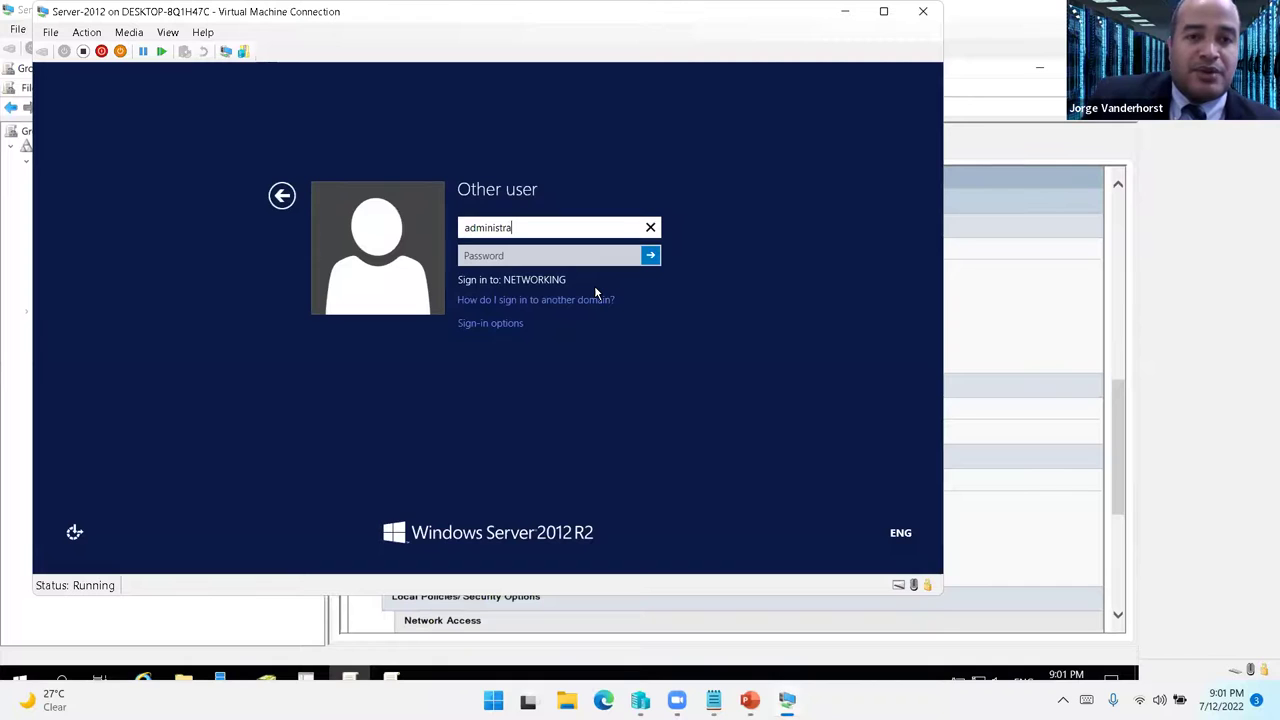
text(tor)
key(Tab)
text(•••)
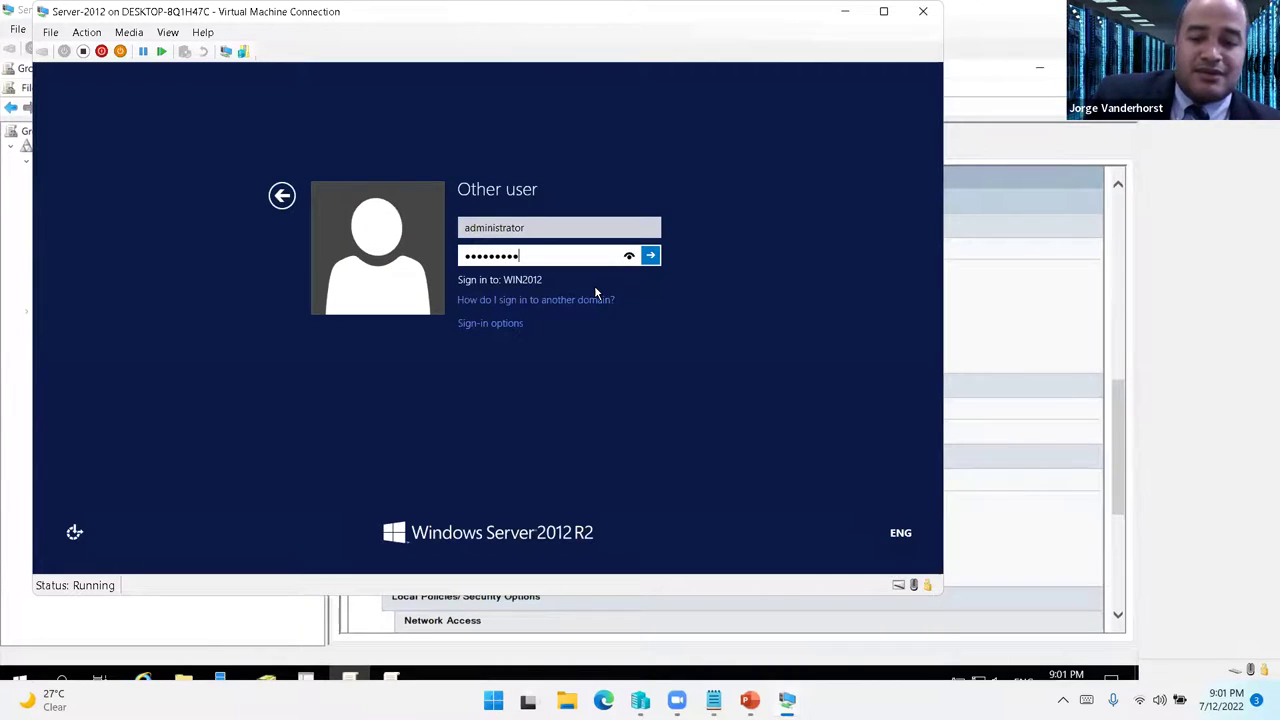
key(Return)
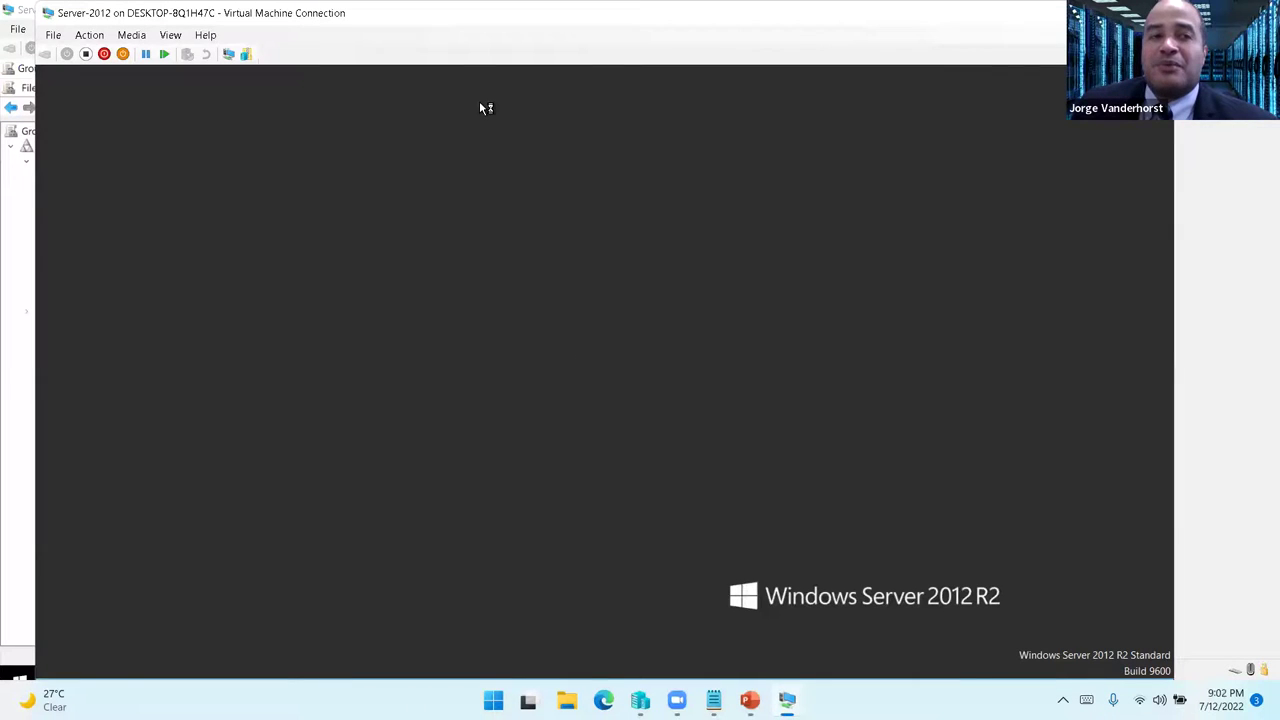
- Replace the Ethernet adapter's preferred DNS server 127.0.0.1 with 192.168.1.1 in its IPv4 properties
double_click(158, 15)
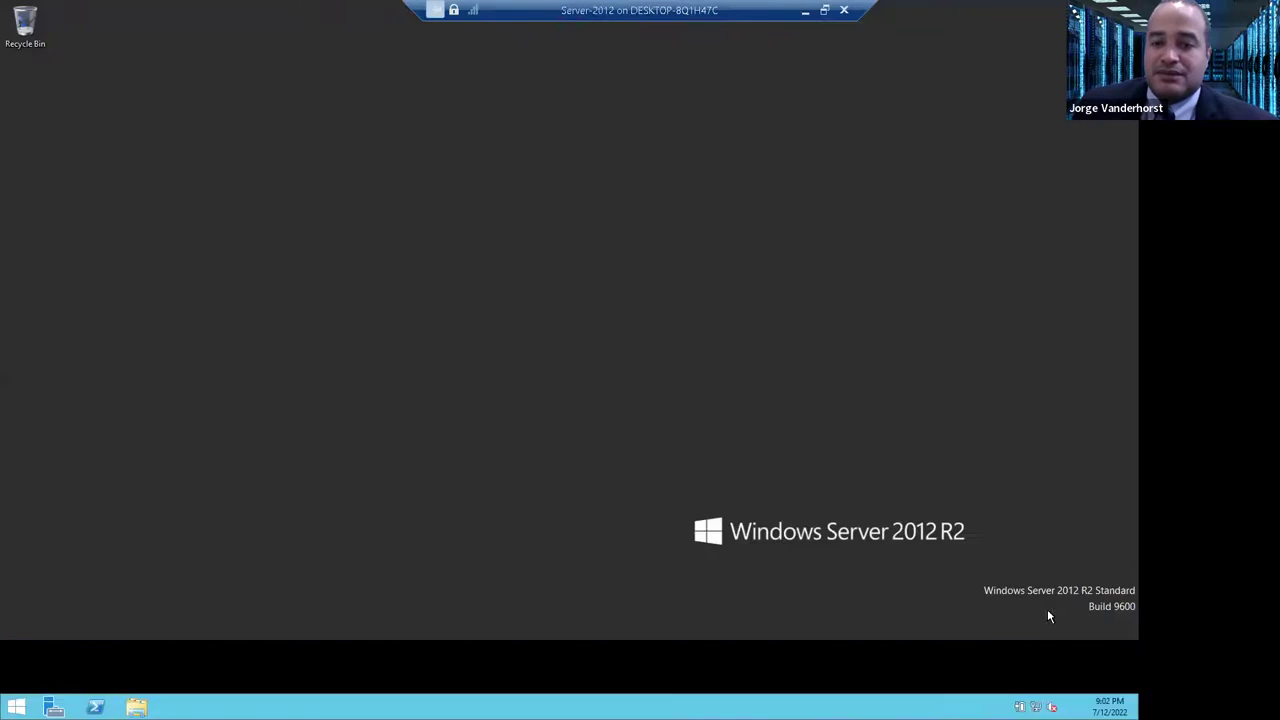
right_click(1177, 707)
click(1190, 691)
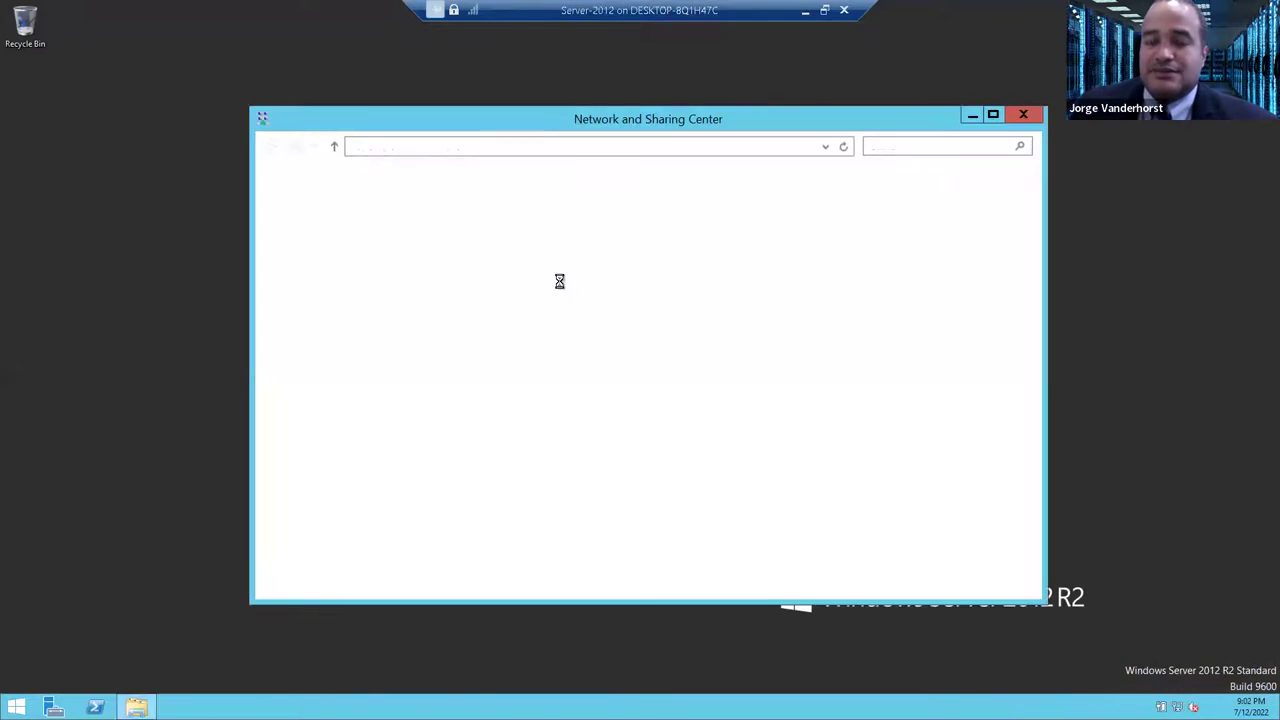
click(790, 243)
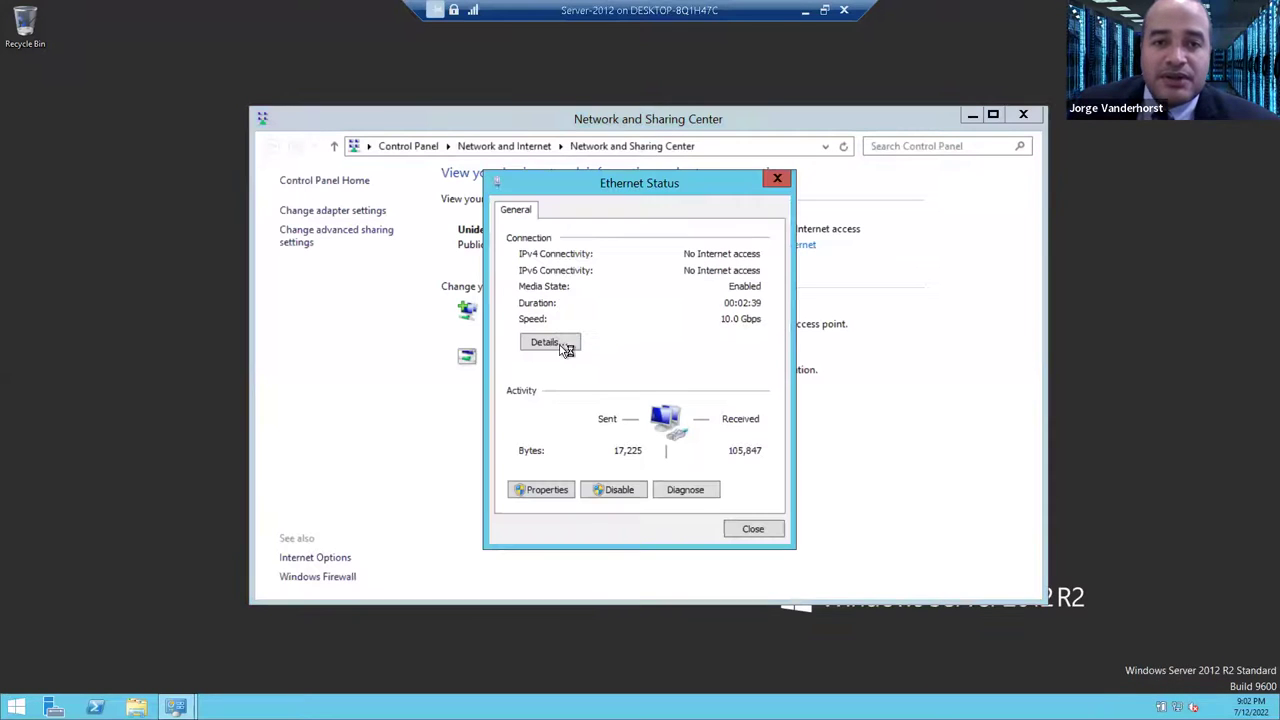
click(540, 489)
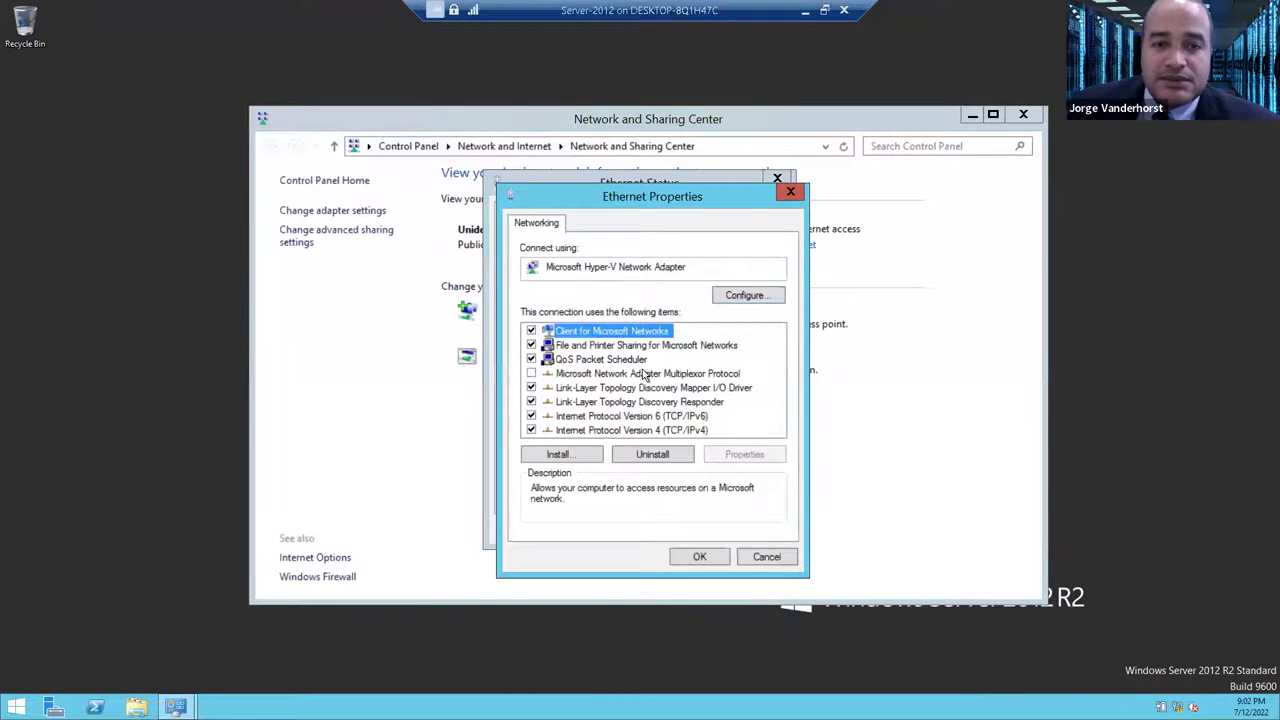
double_click(664, 428)
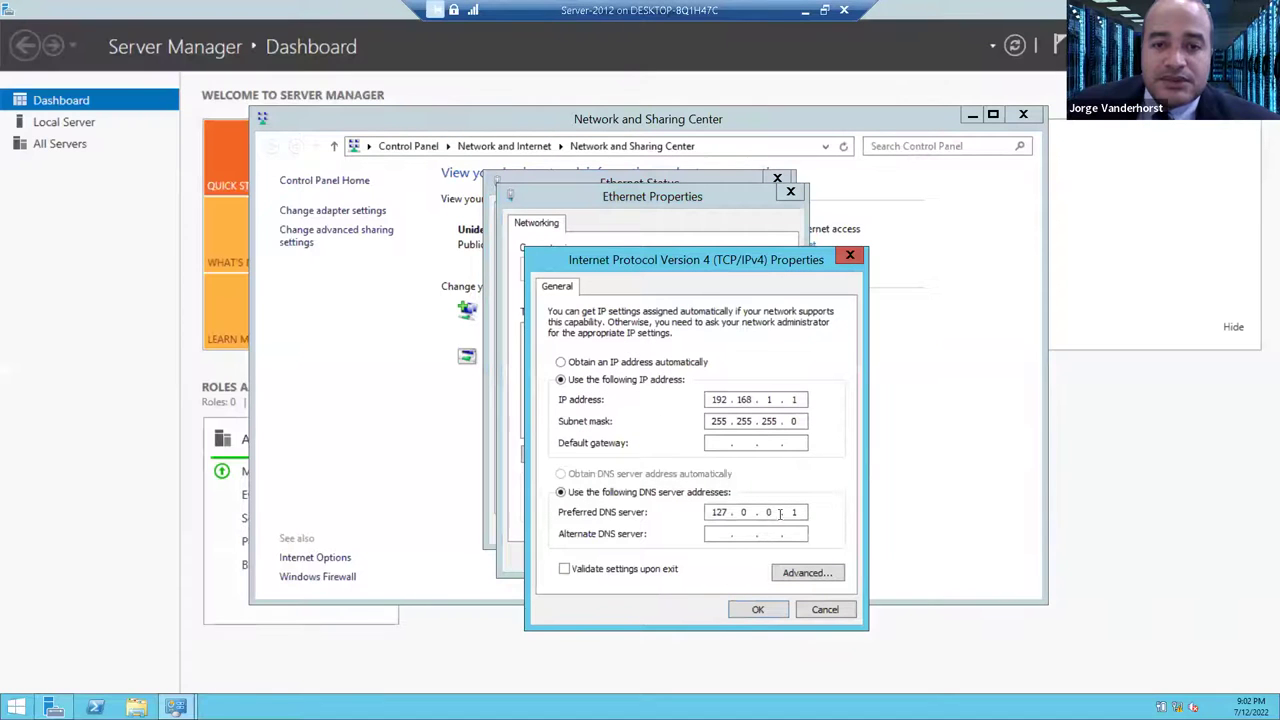
key(BackSpace)
key(BackSpace)
key(BackSpace)
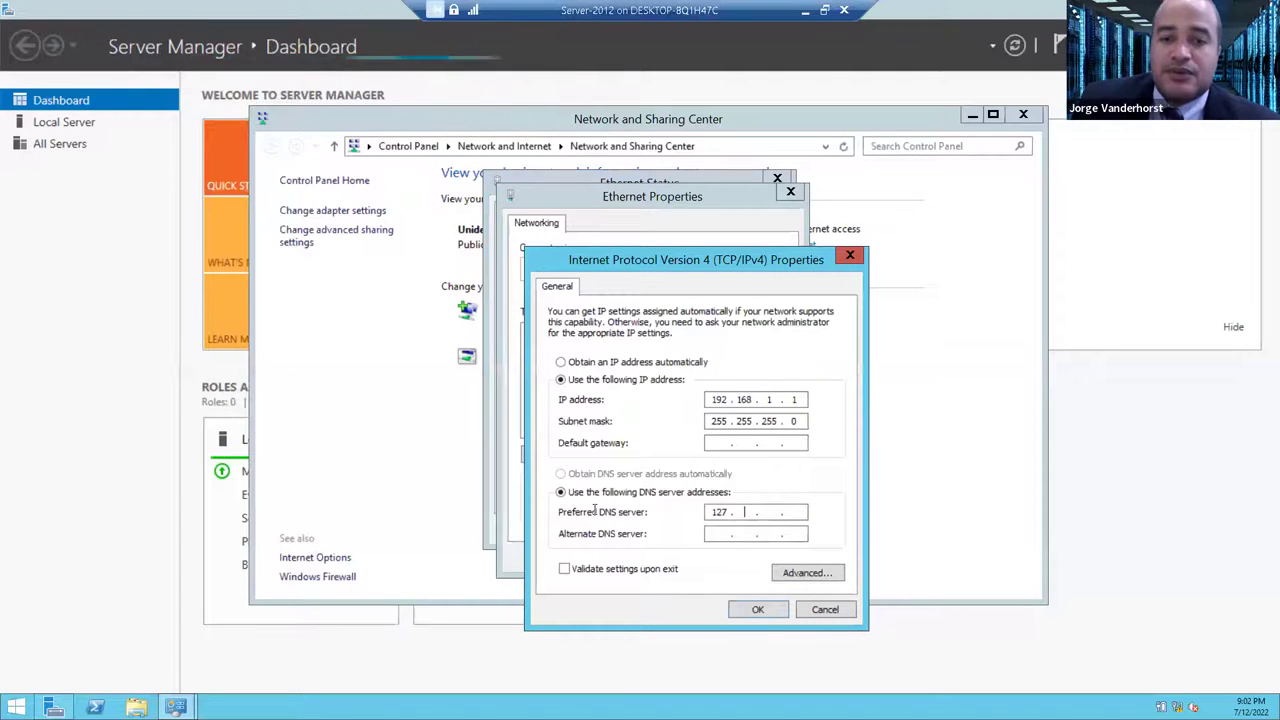
text(192.168.)
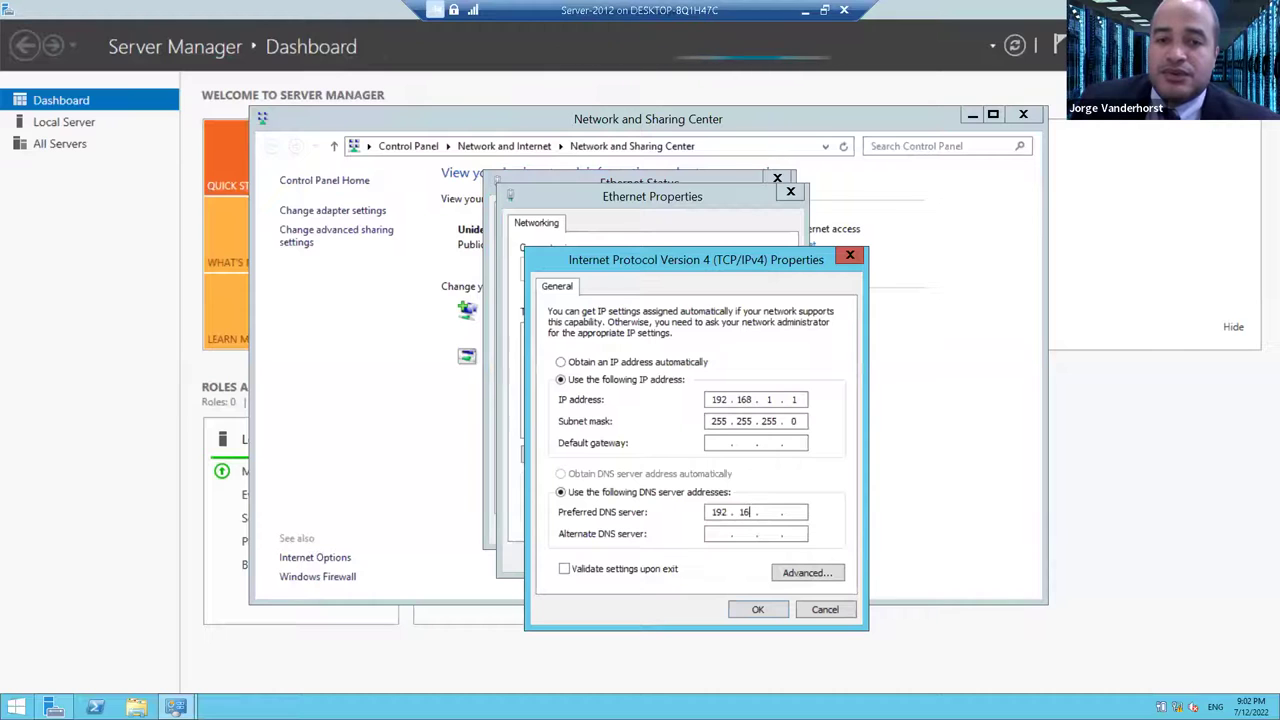
text(1.1)
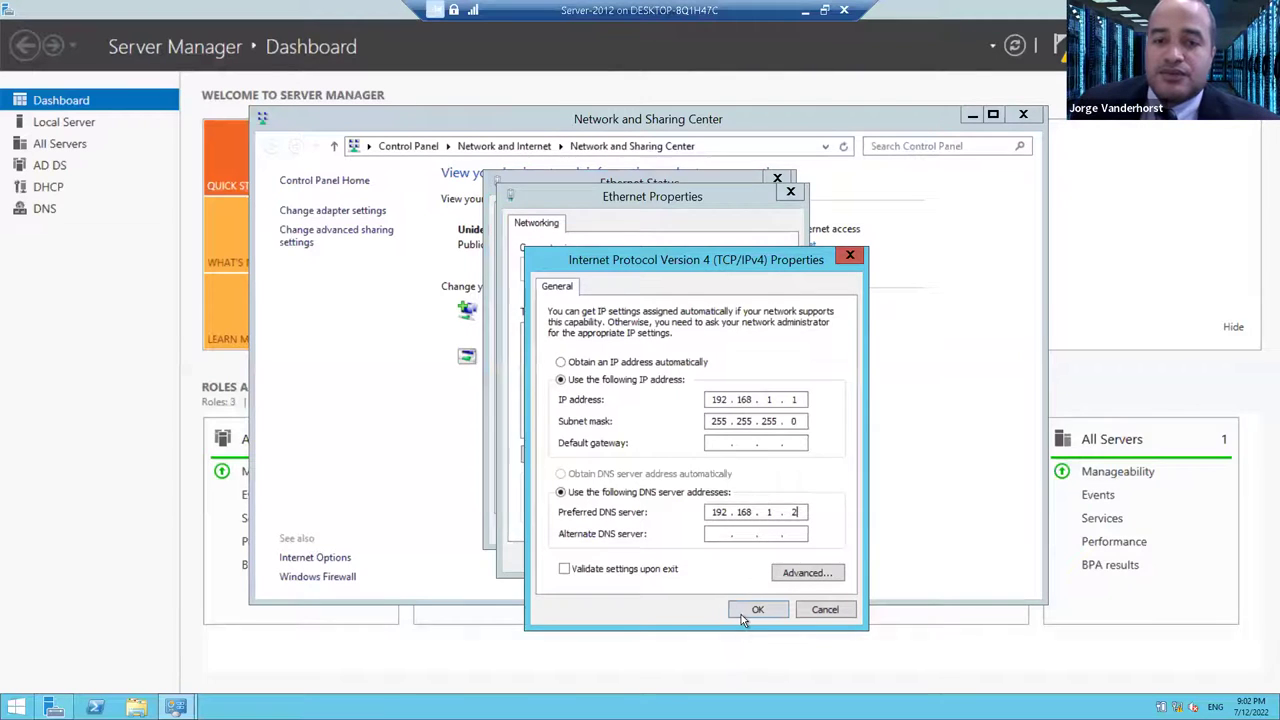
click(748, 608)
click(699, 556)
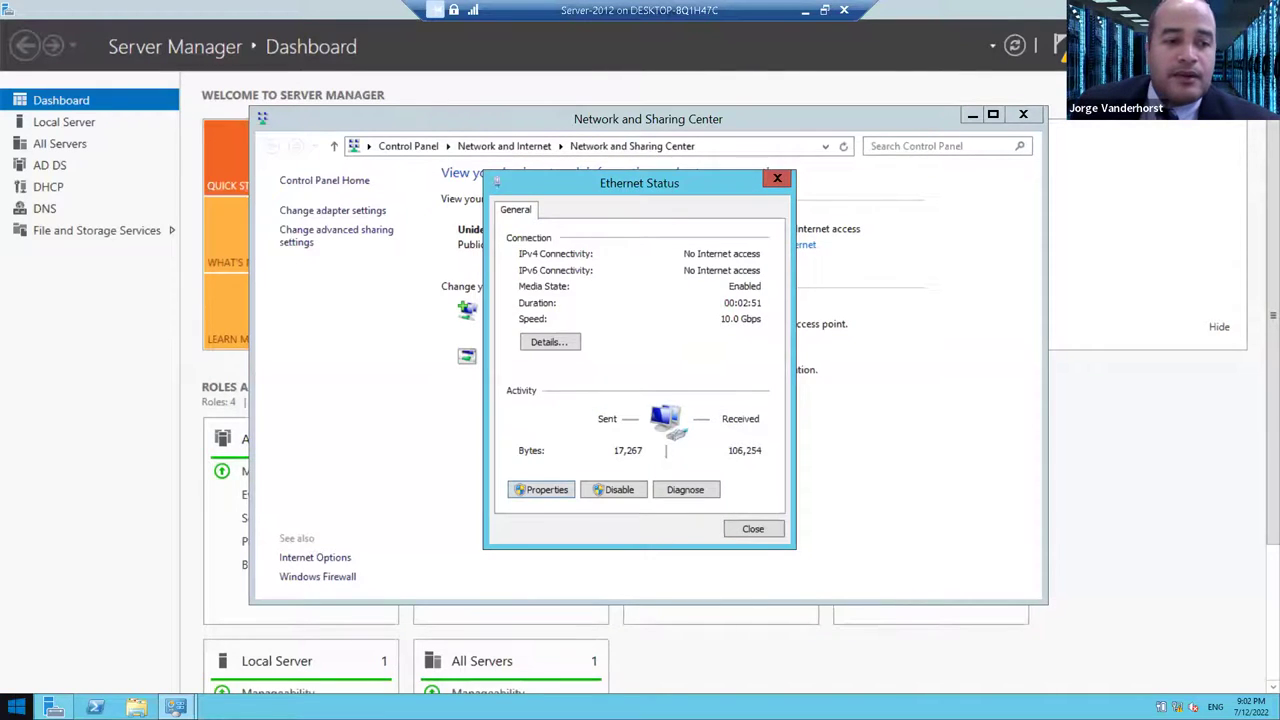
right_click(16, 707)
- Sign out of the WIN2012 server and bring up its sign-in screen
mouse_move(124, 684)
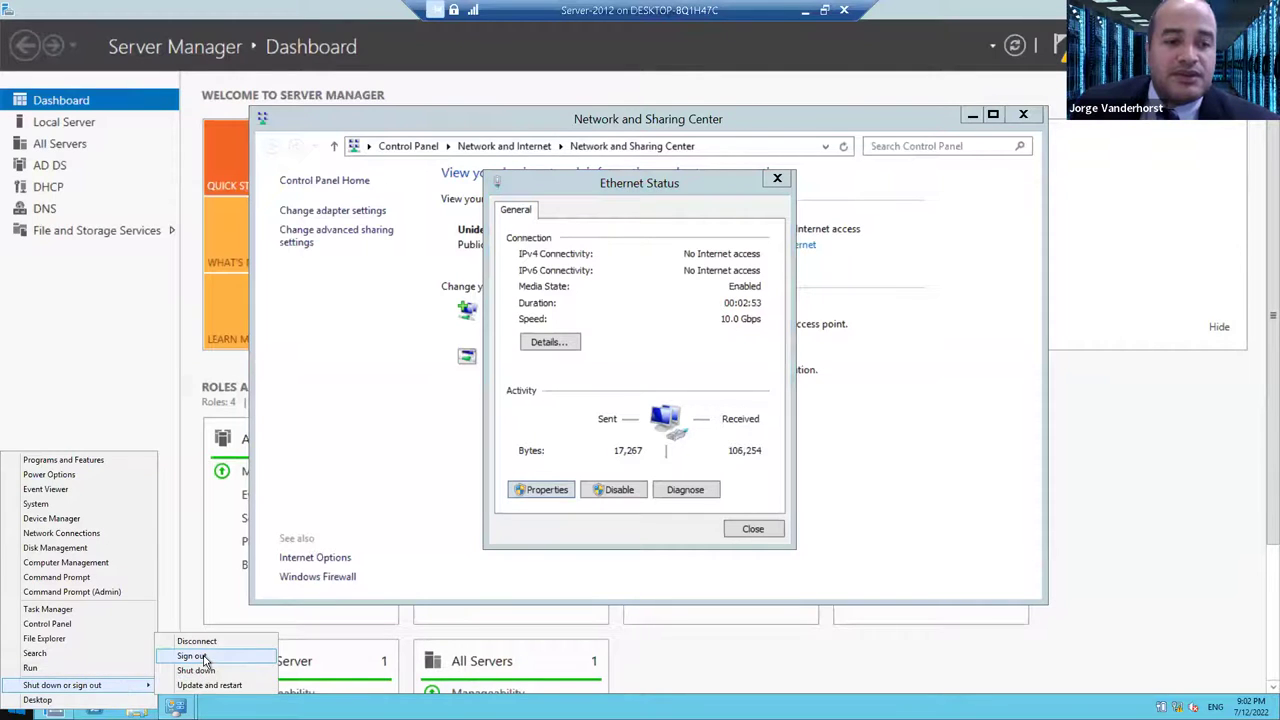
click(205, 658)
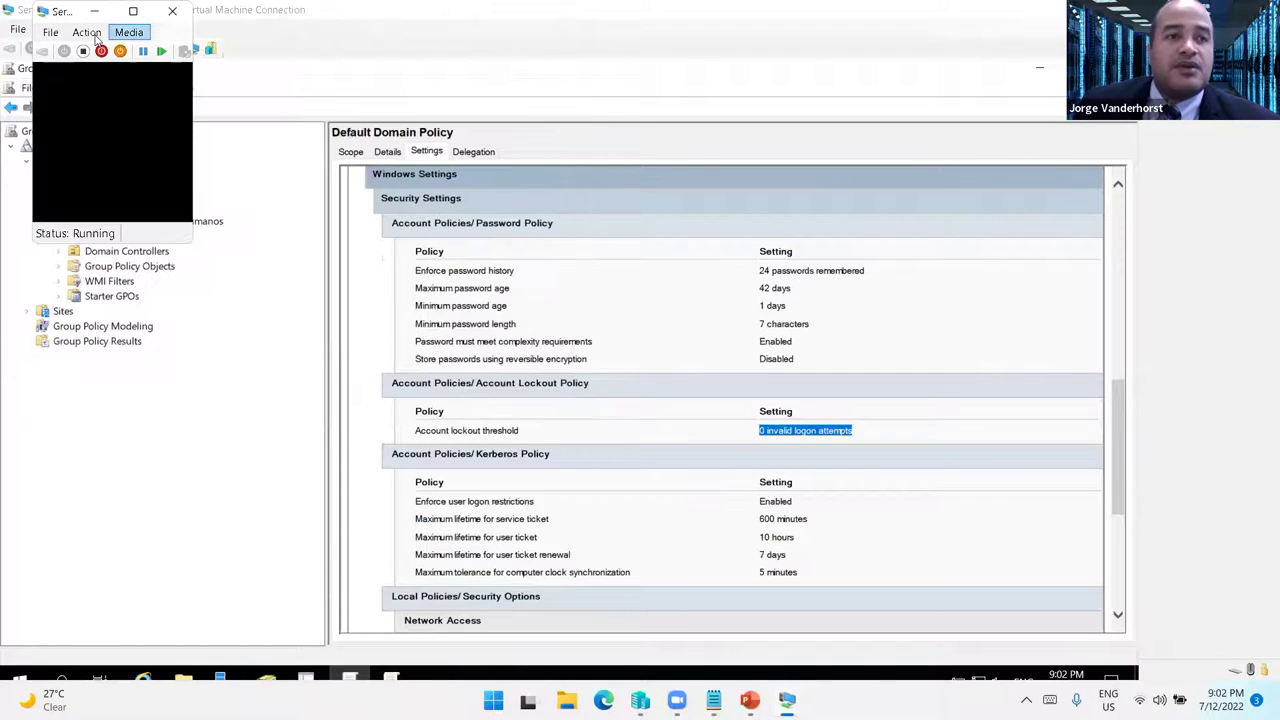
click(95, 36)
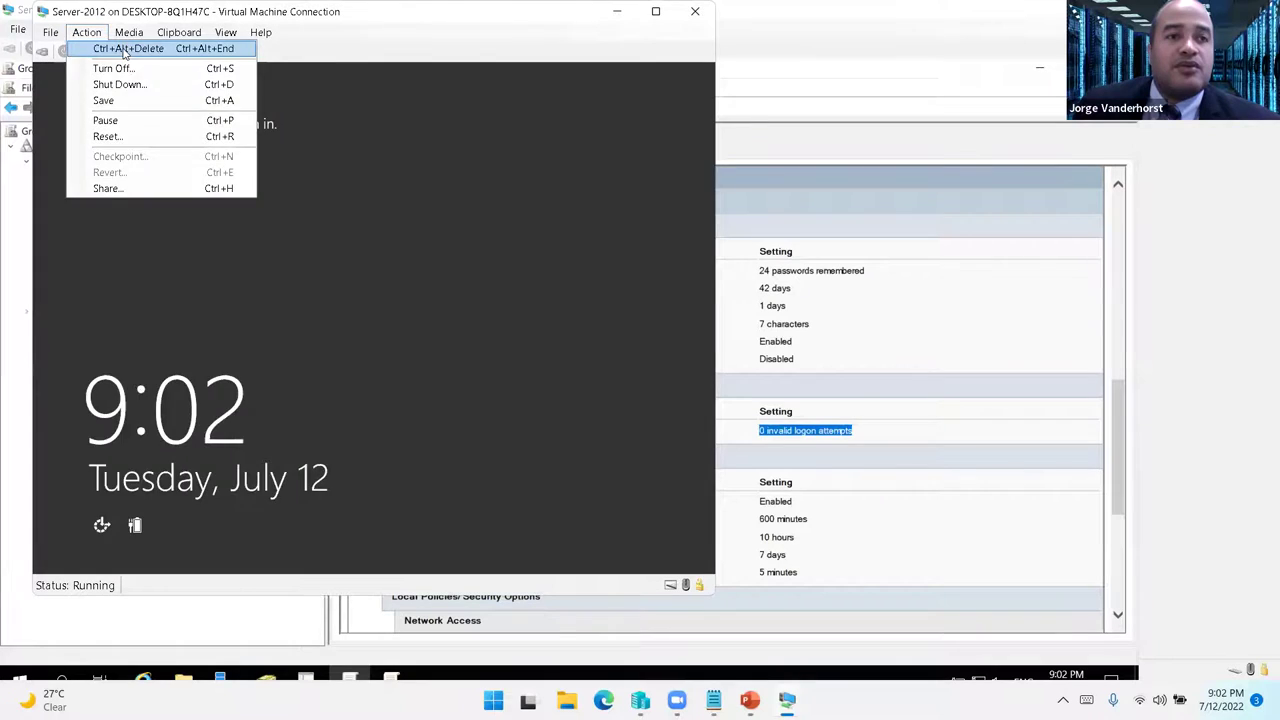
click(125, 46)
- Sign in to WIN2012 again with the domain user's password
click(168, 195)
click(346, 250)
text(*****)
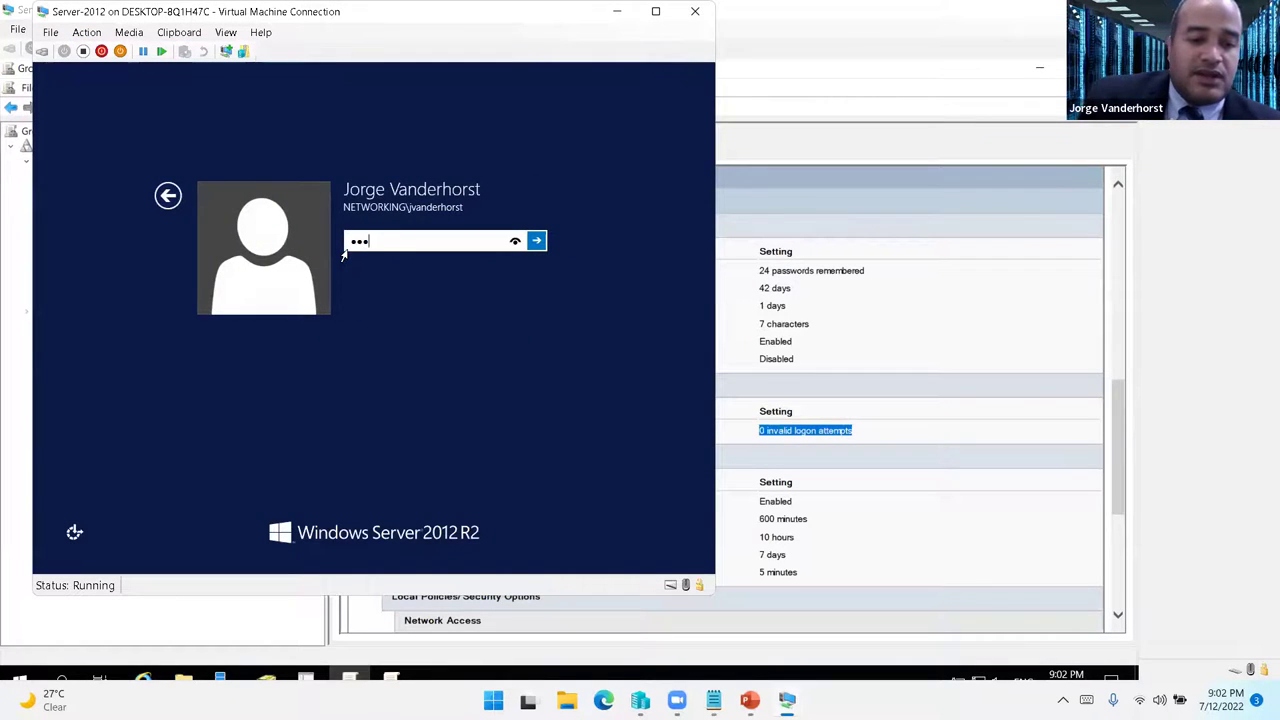
key(Return)
key(Return)
text(*)
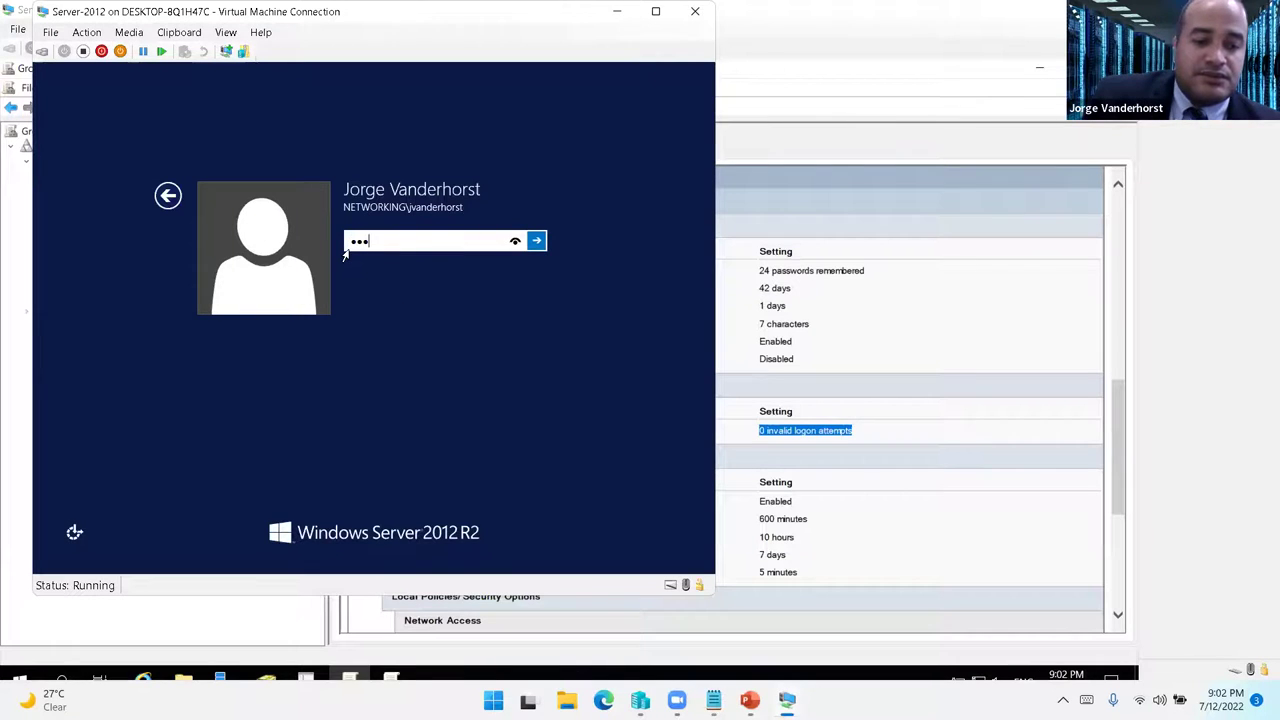
text(********)
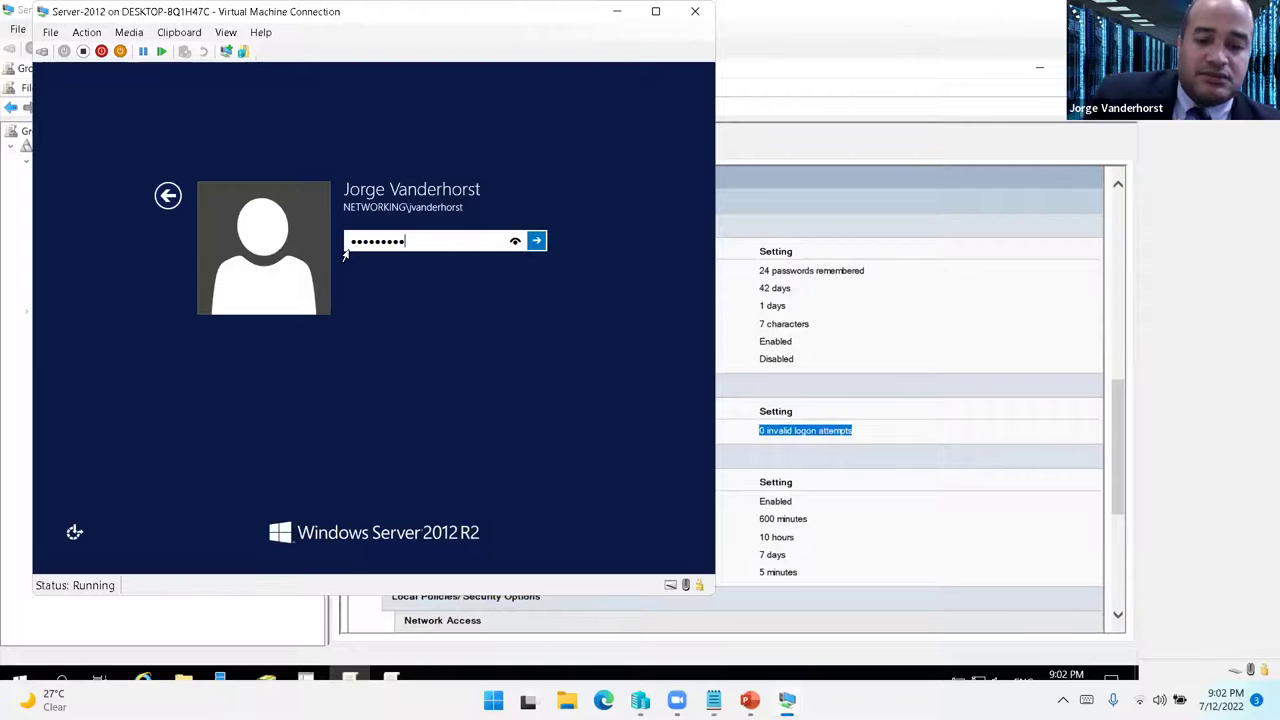
key(Return)
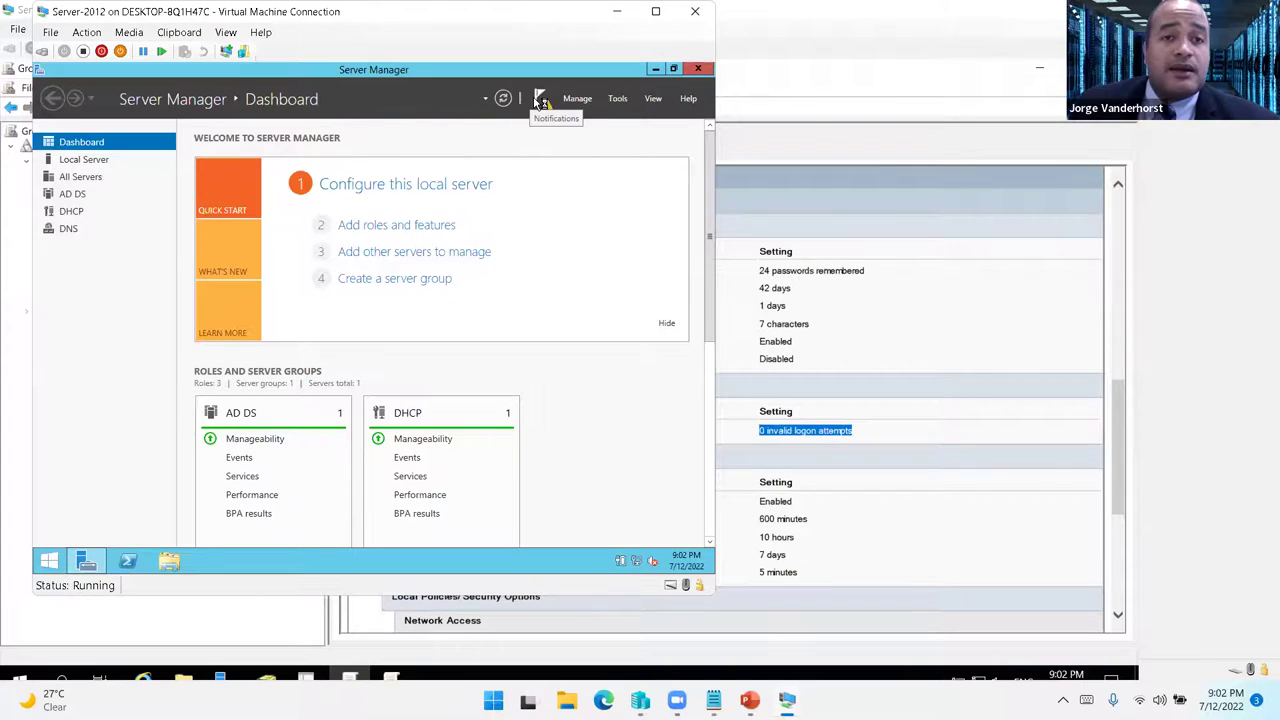
- Start Remove Roles and Features and clear Active Directory Domain Services with its management tools
click(542, 102)
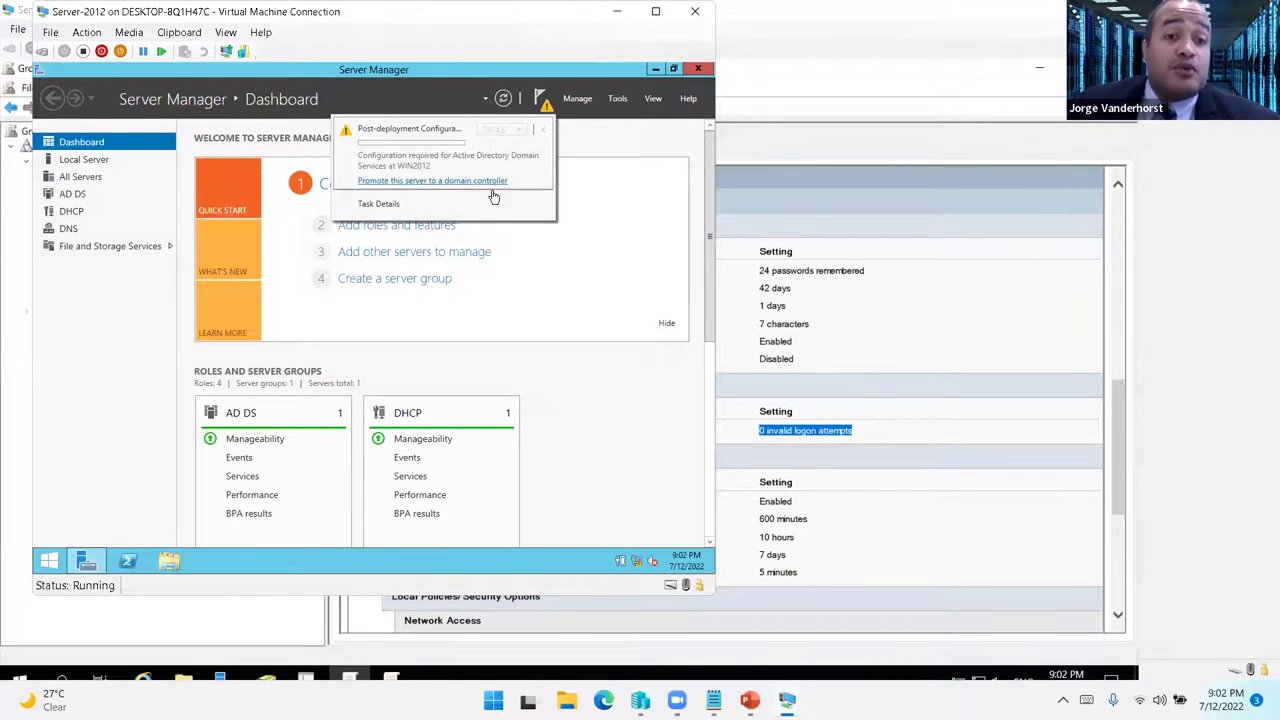
click(580, 98)
click(600, 128)
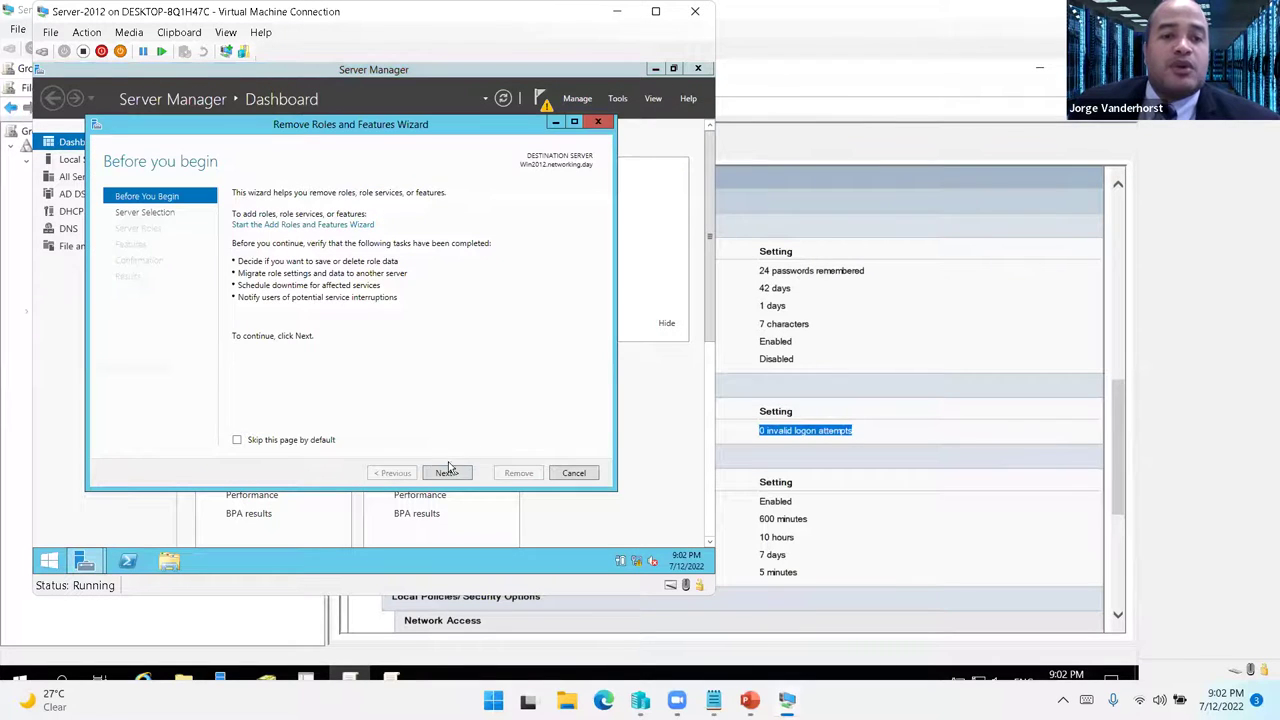
click(446, 473)
click(446, 473)
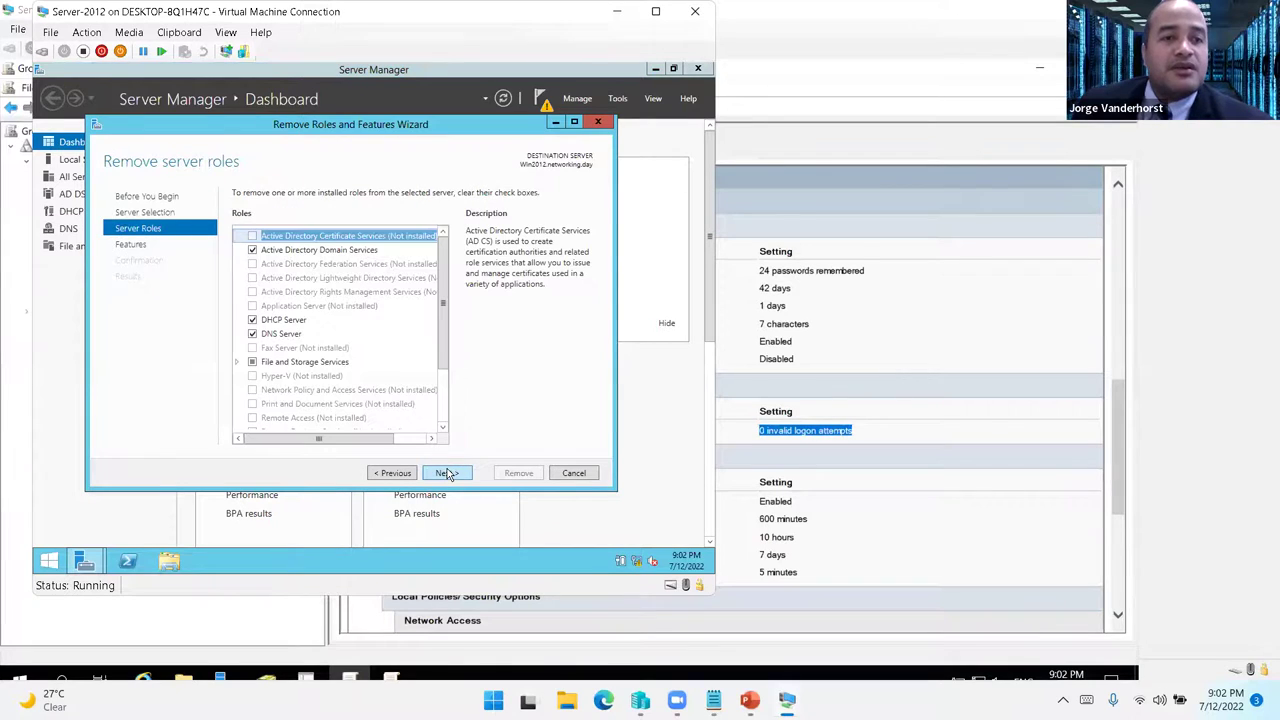
click(253, 258)
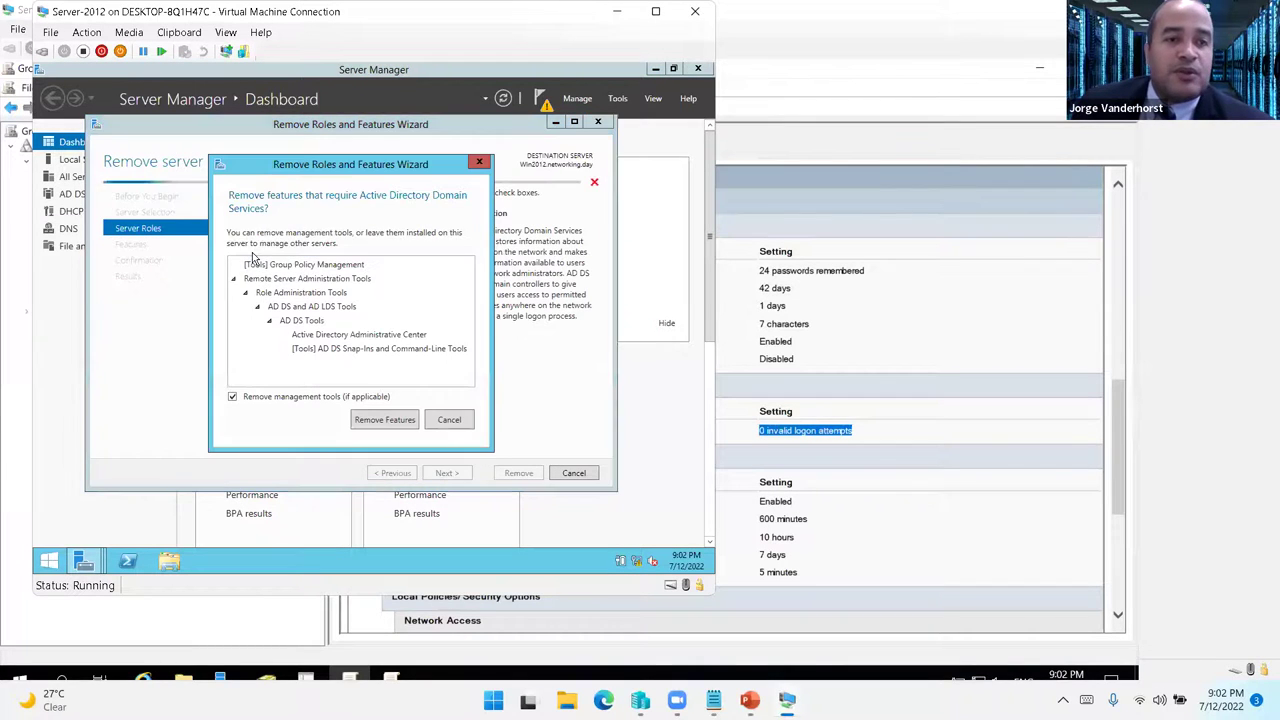
click(385, 419)
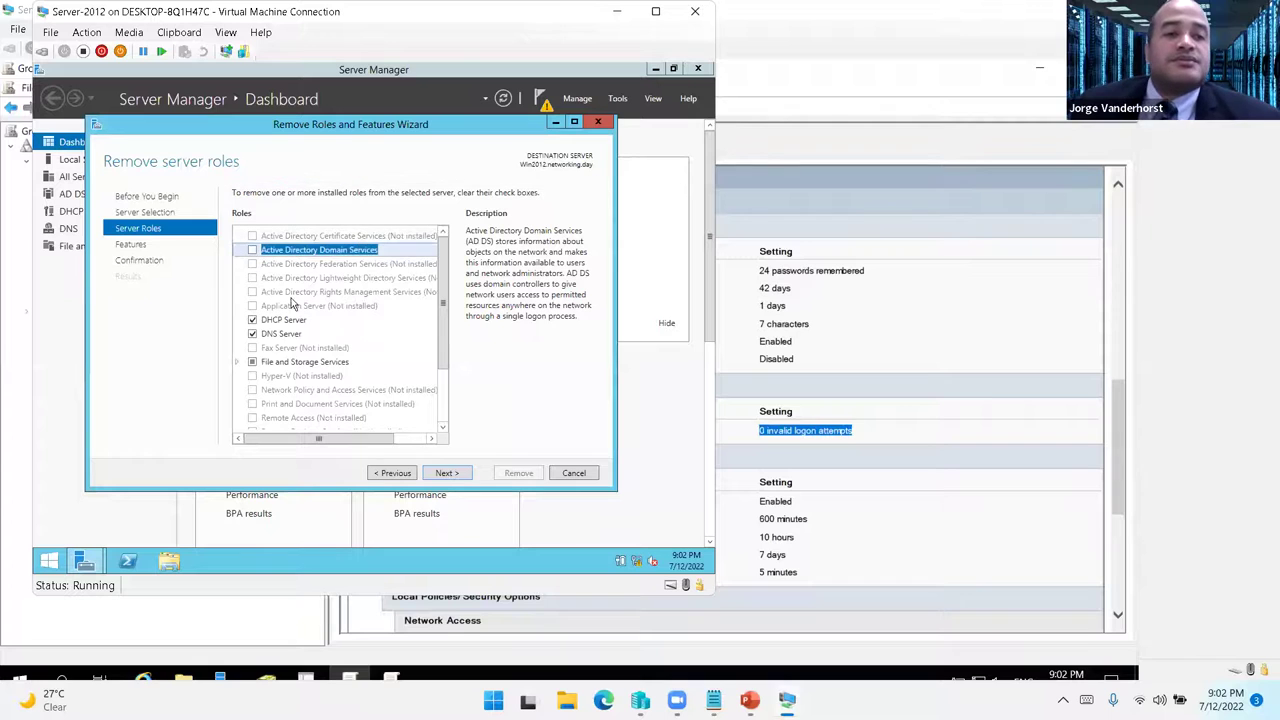
- Clear DNS Server and its dependent features, then start the removal
click(252, 333)
click(383, 408)
click(293, 331)
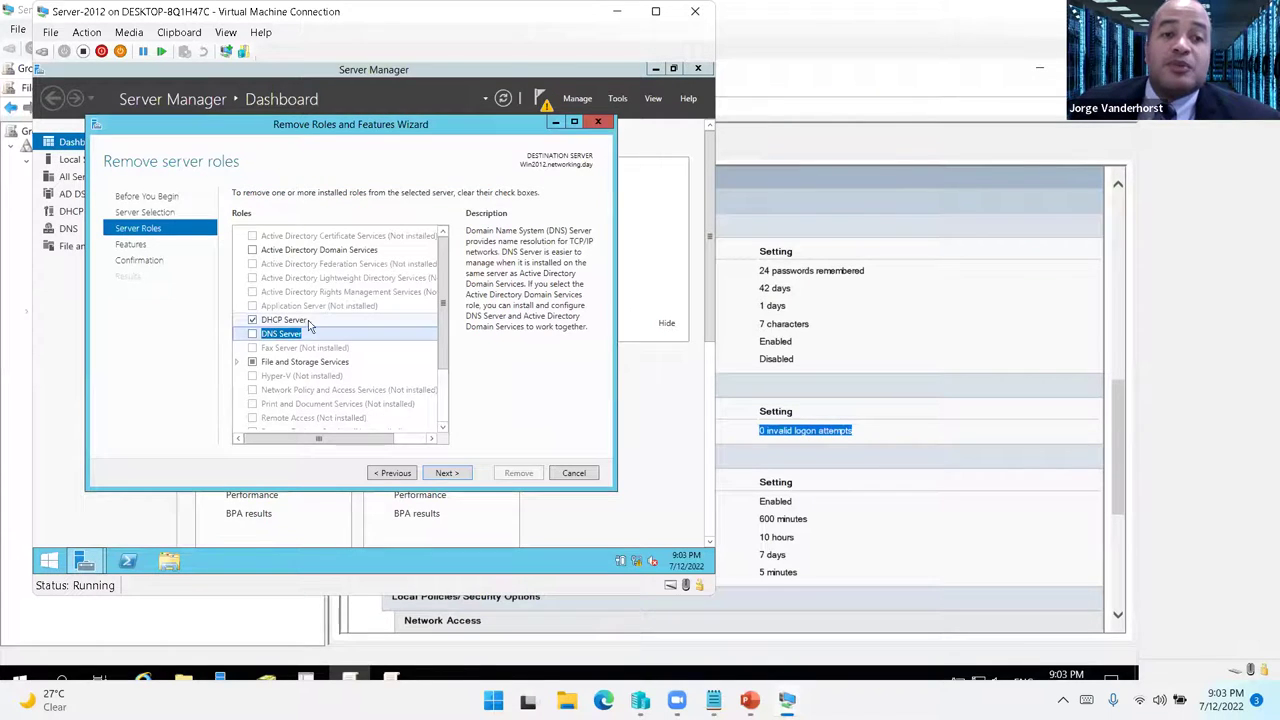
click(446, 473)
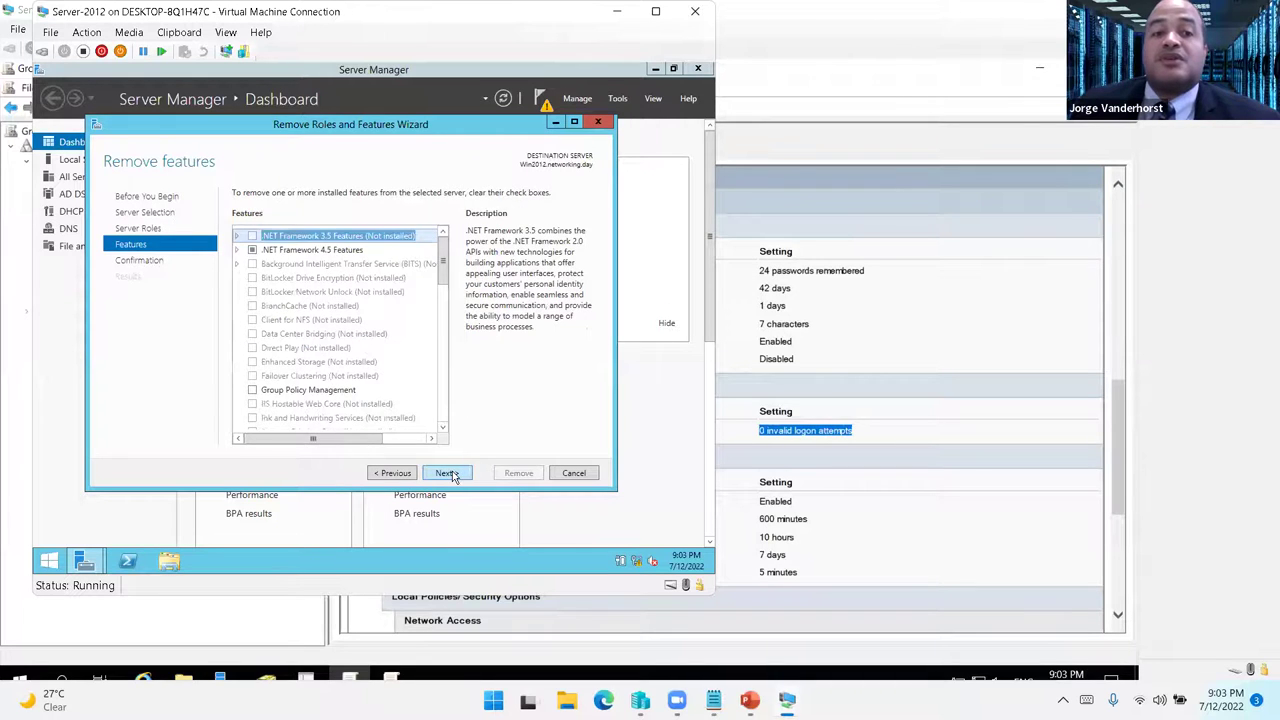
click(447, 473)
click(494, 474)
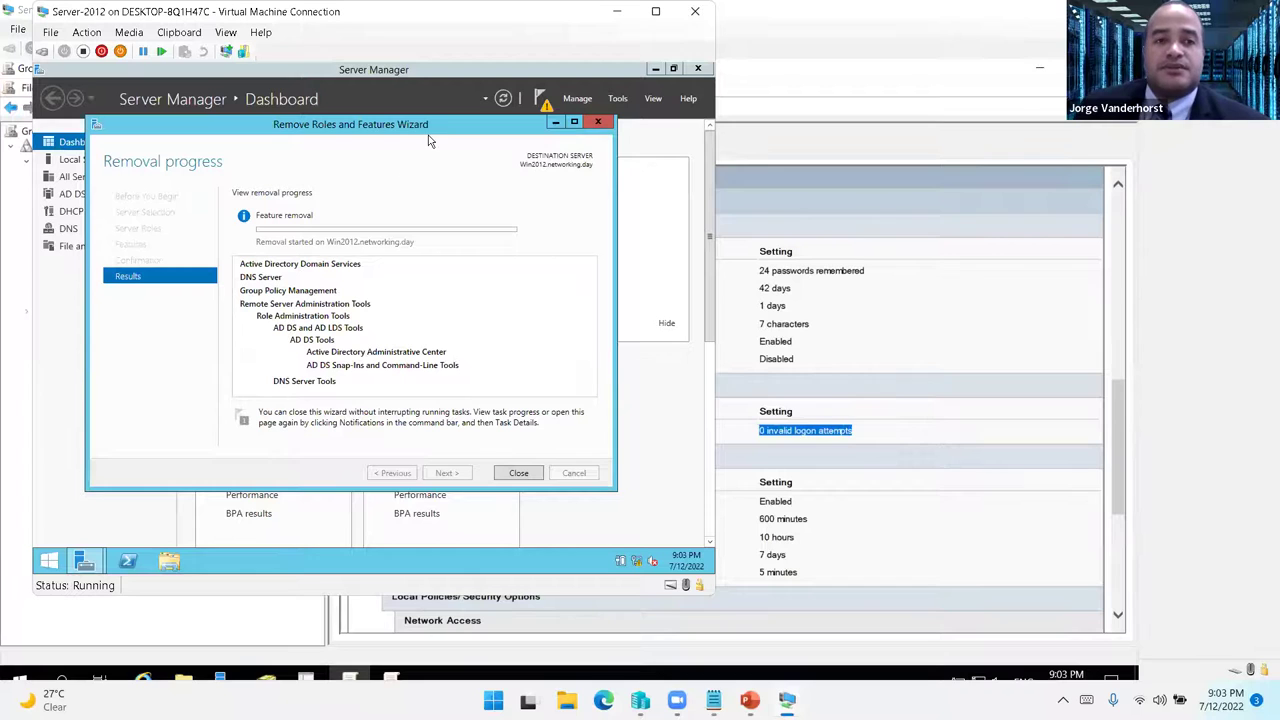
- Move the wizard aside and switch to the Laboratorio presentation slide
drag(428, 132, 463, 148)
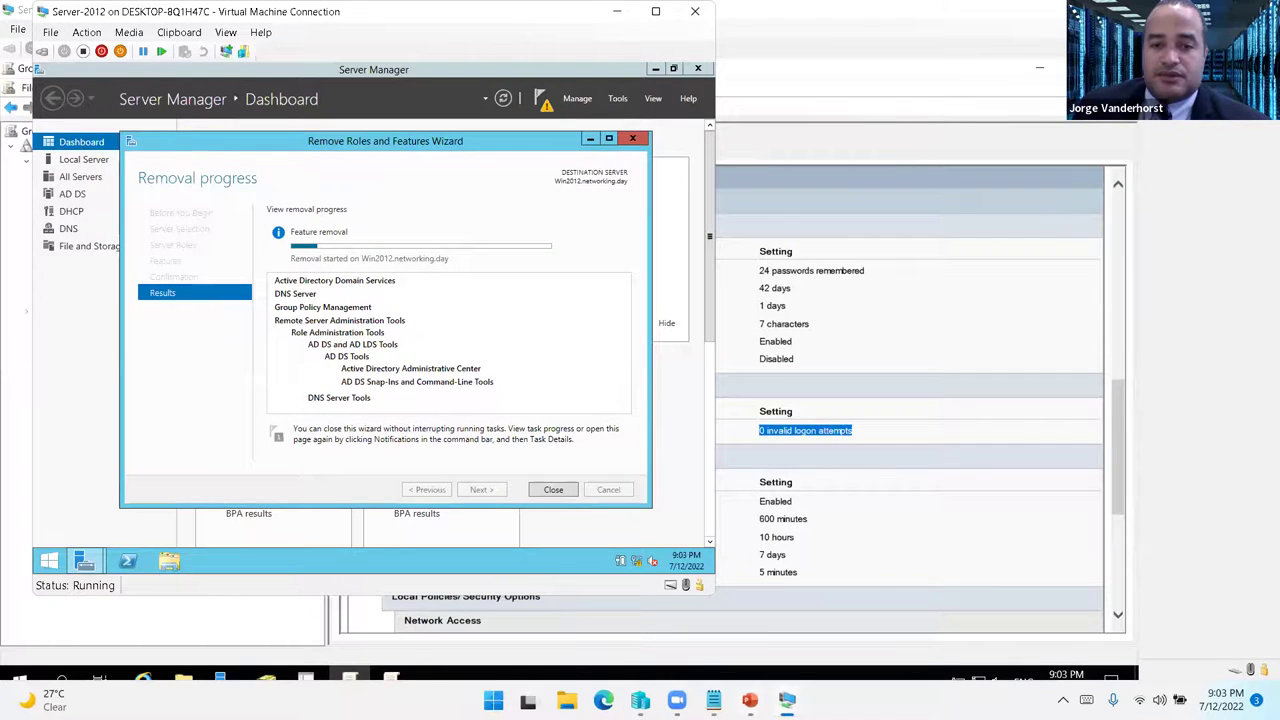
mouse_move(750, 700)
click(792, 648)
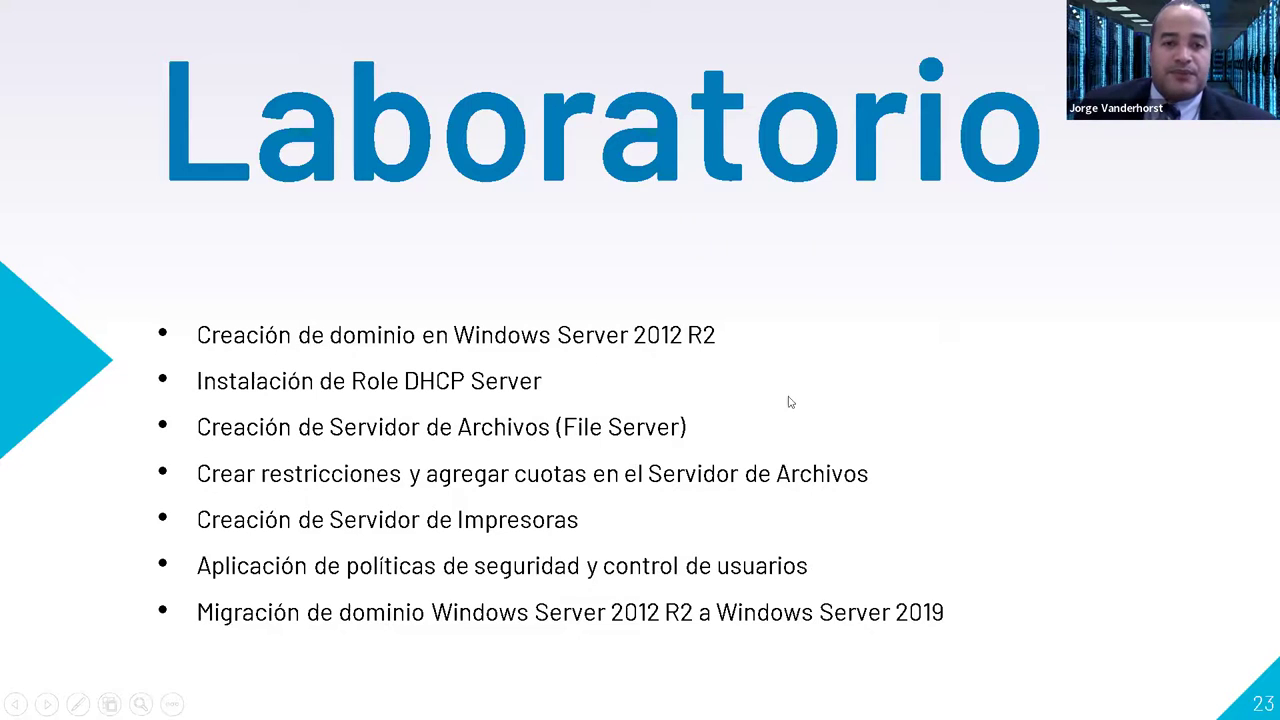
key(super)
- Open the Default Domain Policy for editing on the Server-2019 VM
mouse_move(787, 700)
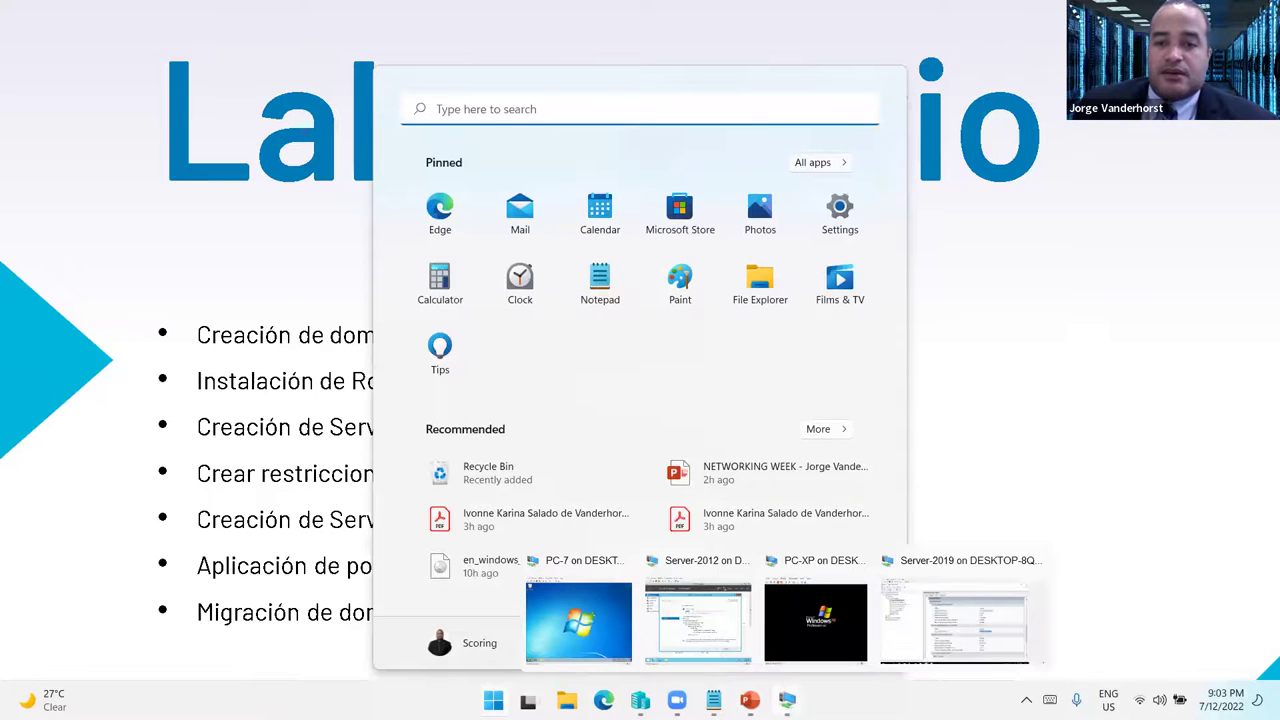
click(920, 614)
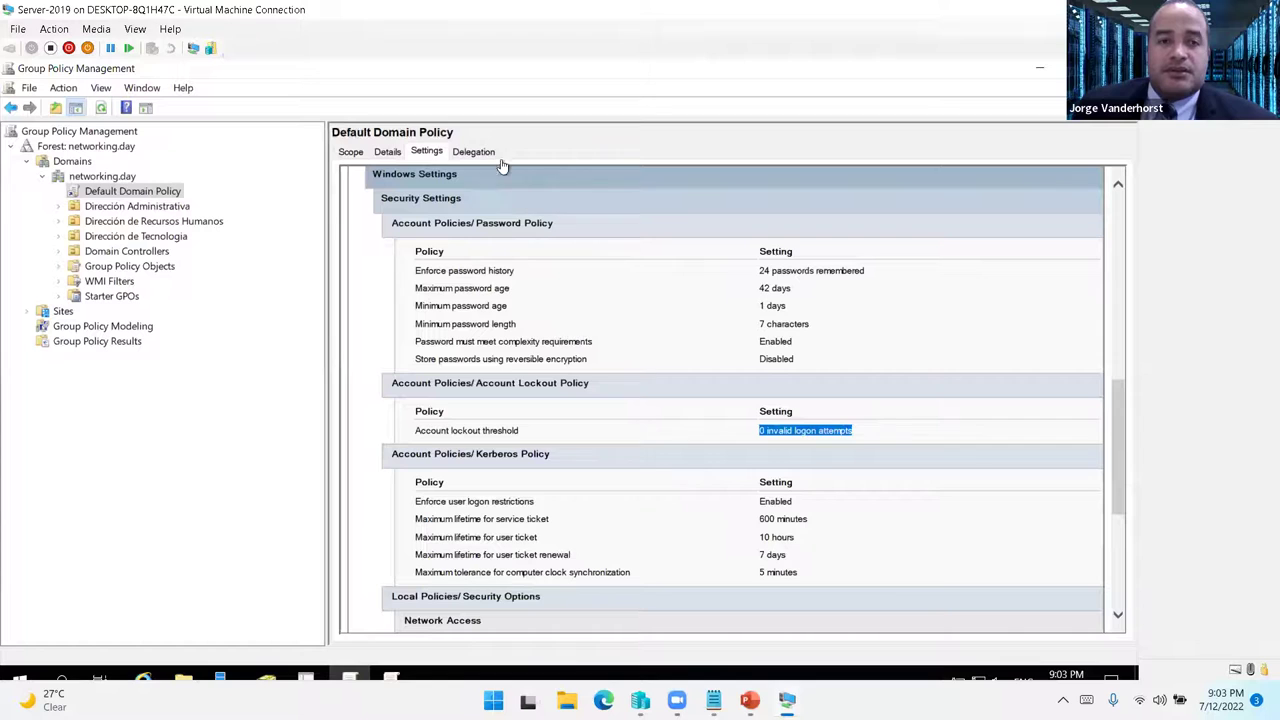
right_click(170, 197)
click(366, 251)
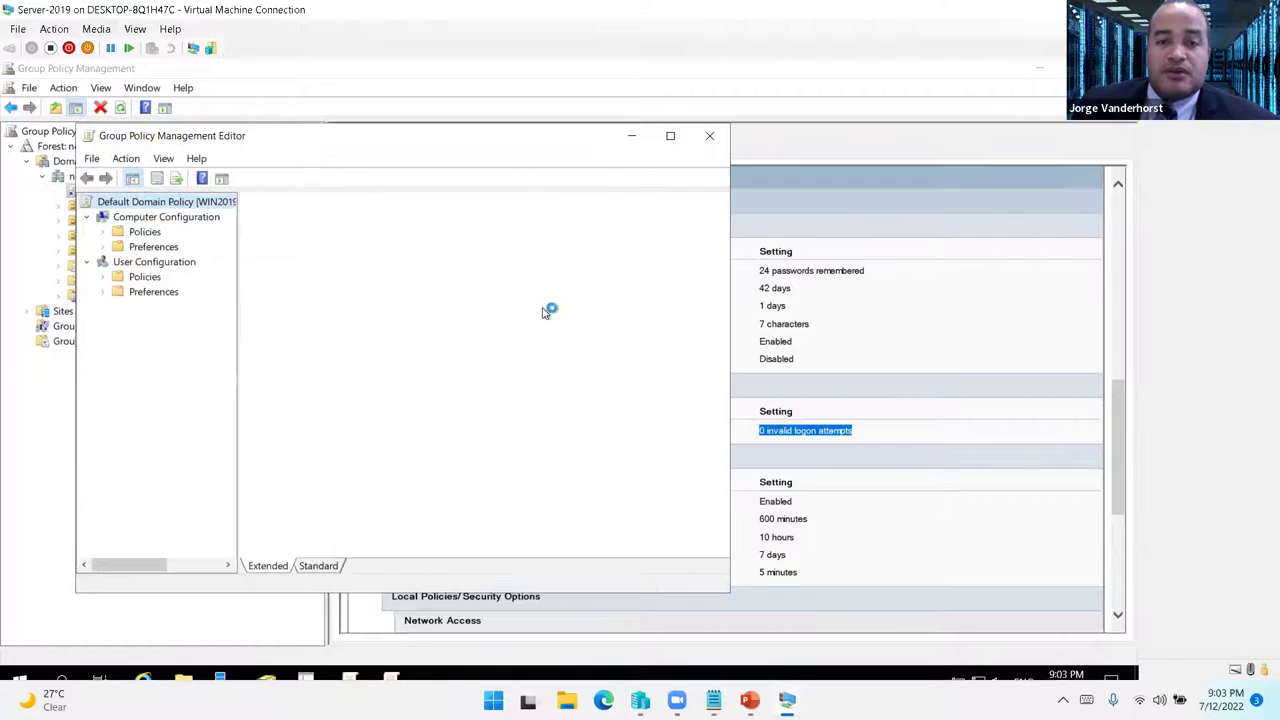
drag(280, 147, 729, 245)
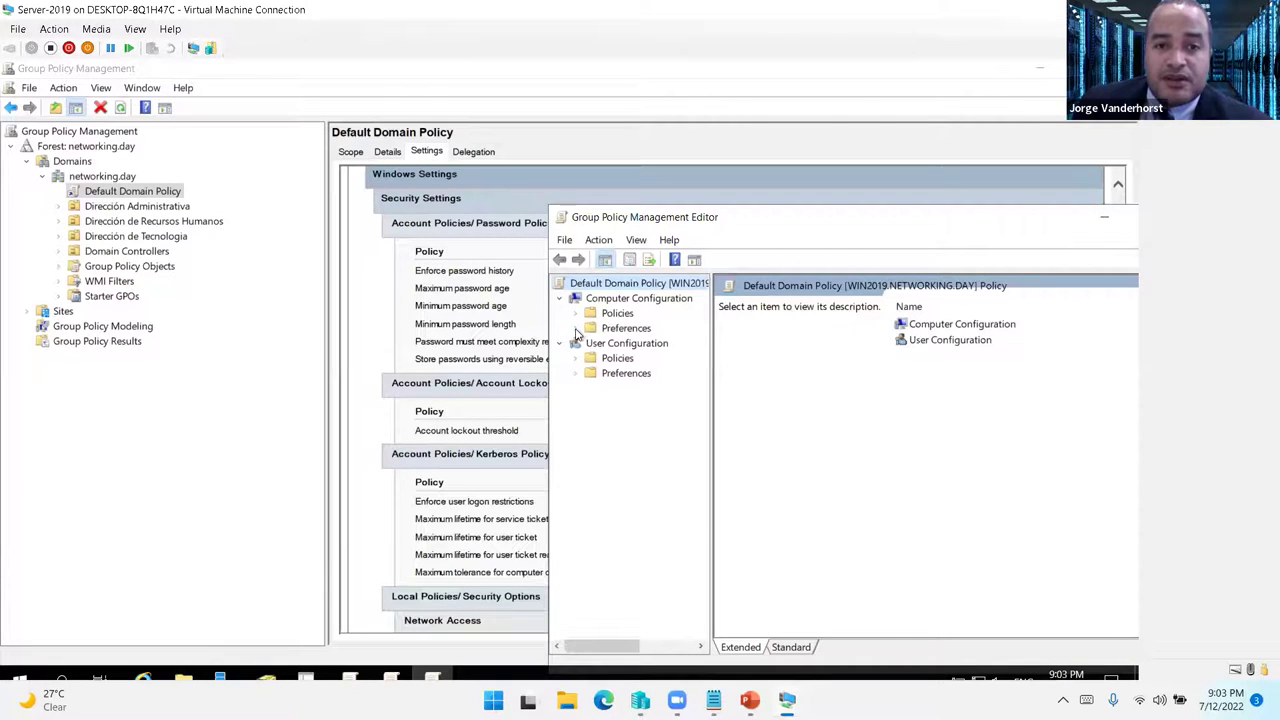
- Navigate the policy tree to Security Settings > Account Policies > Account Lockout Policy
click(576, 314)
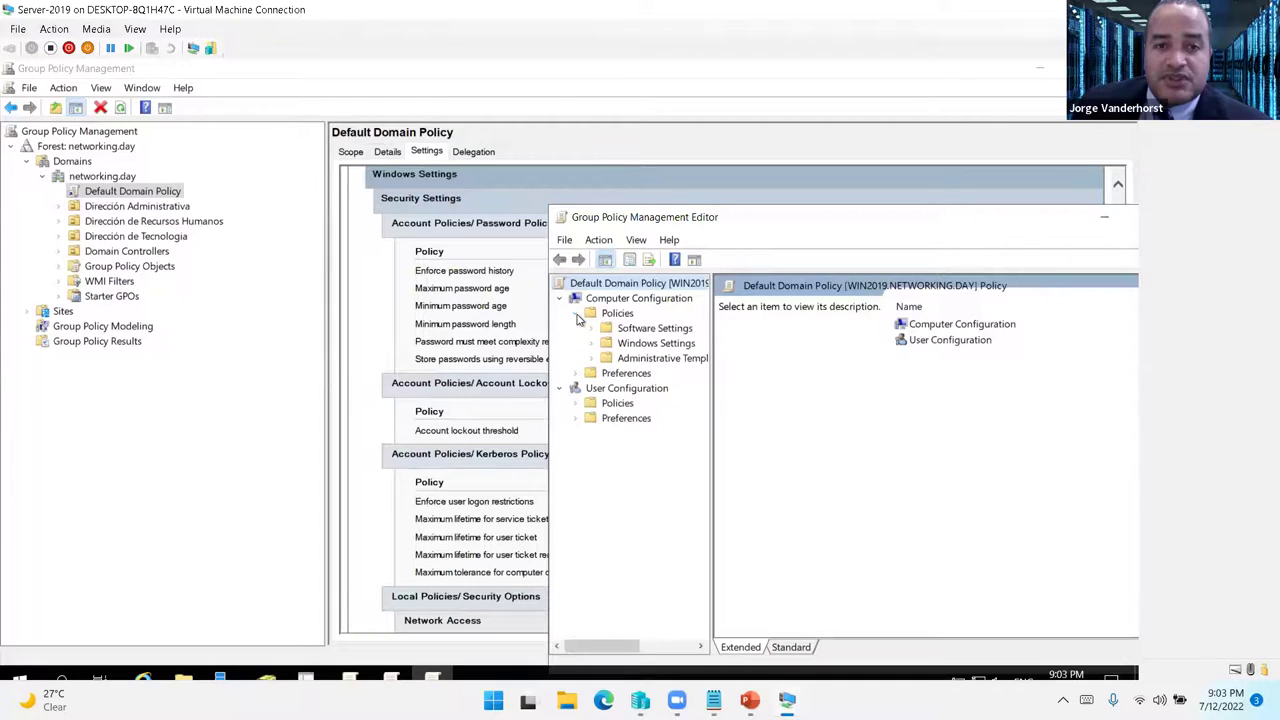
click(591, 358)
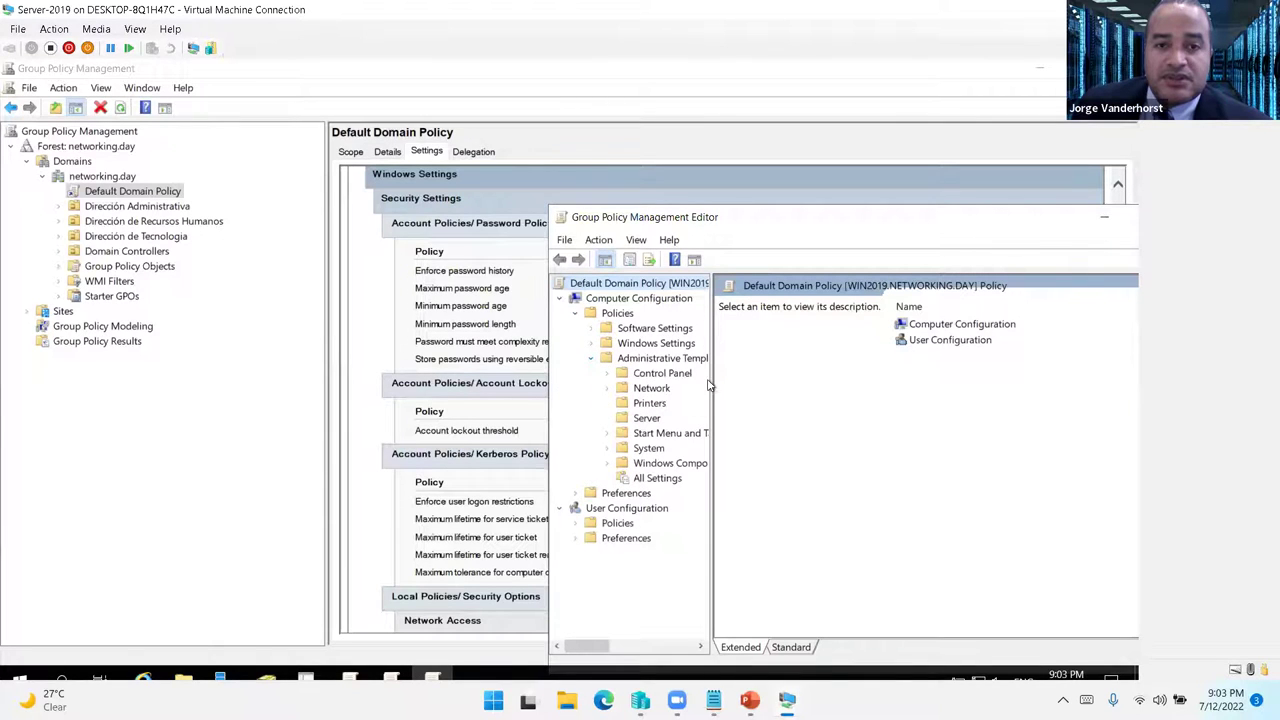
drag(714, 379, 828, 365)
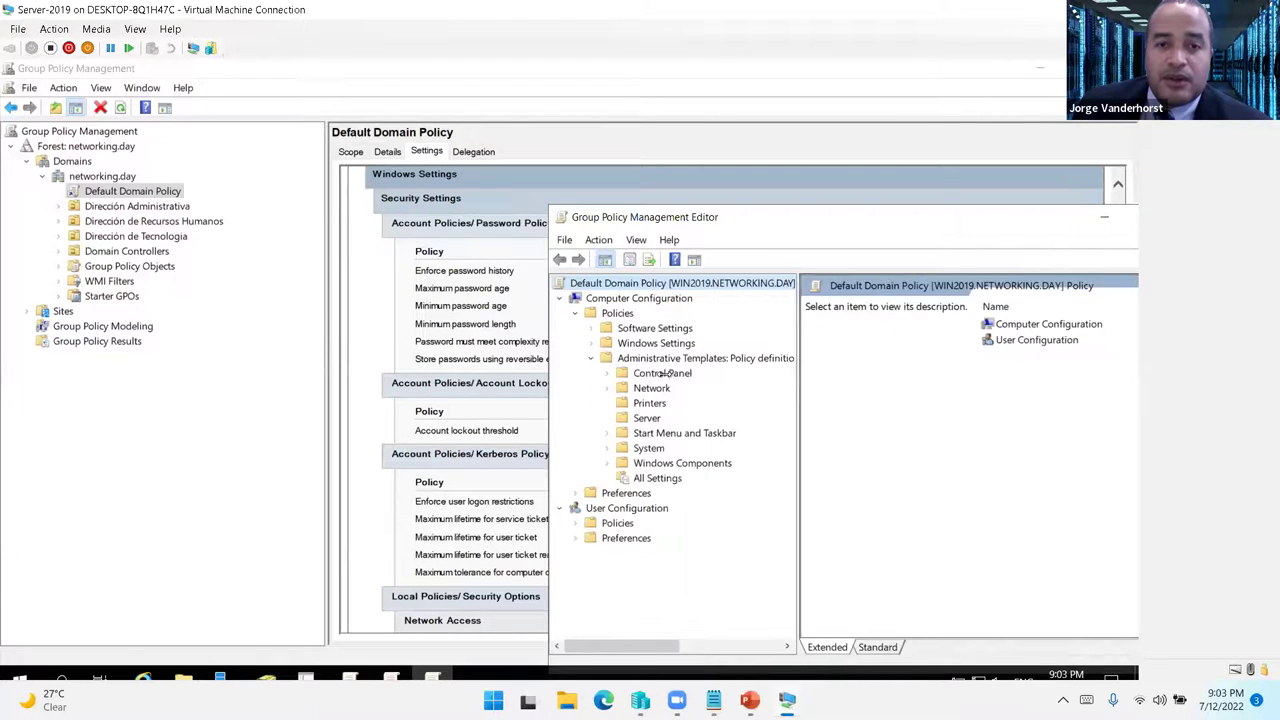
click(773, 376)
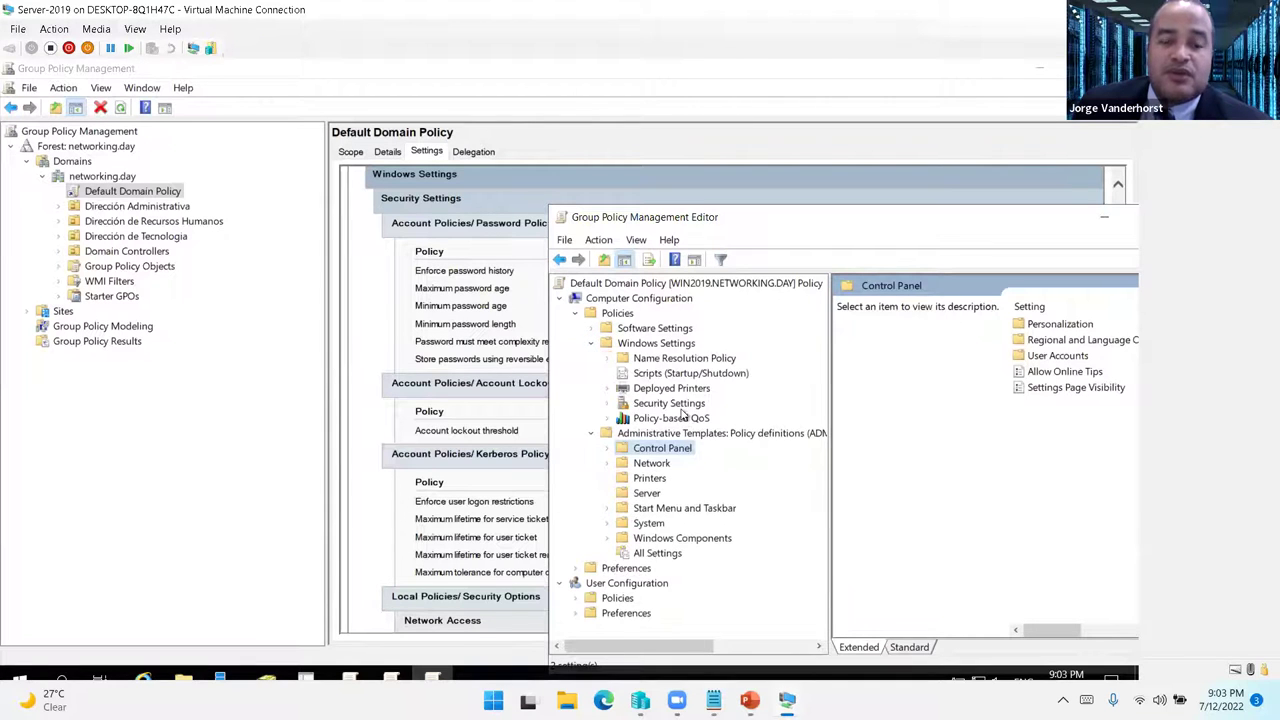
click(688, 401)
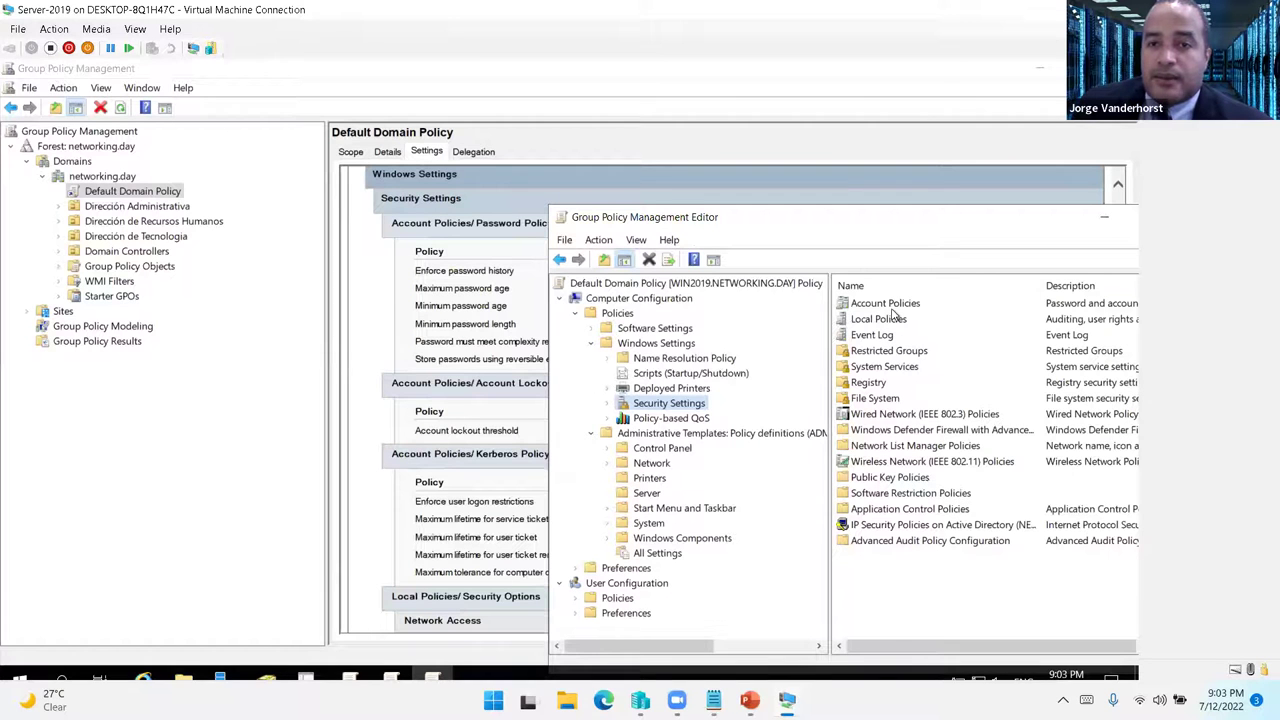
double_click(888, 305)
double_click(893, 304)
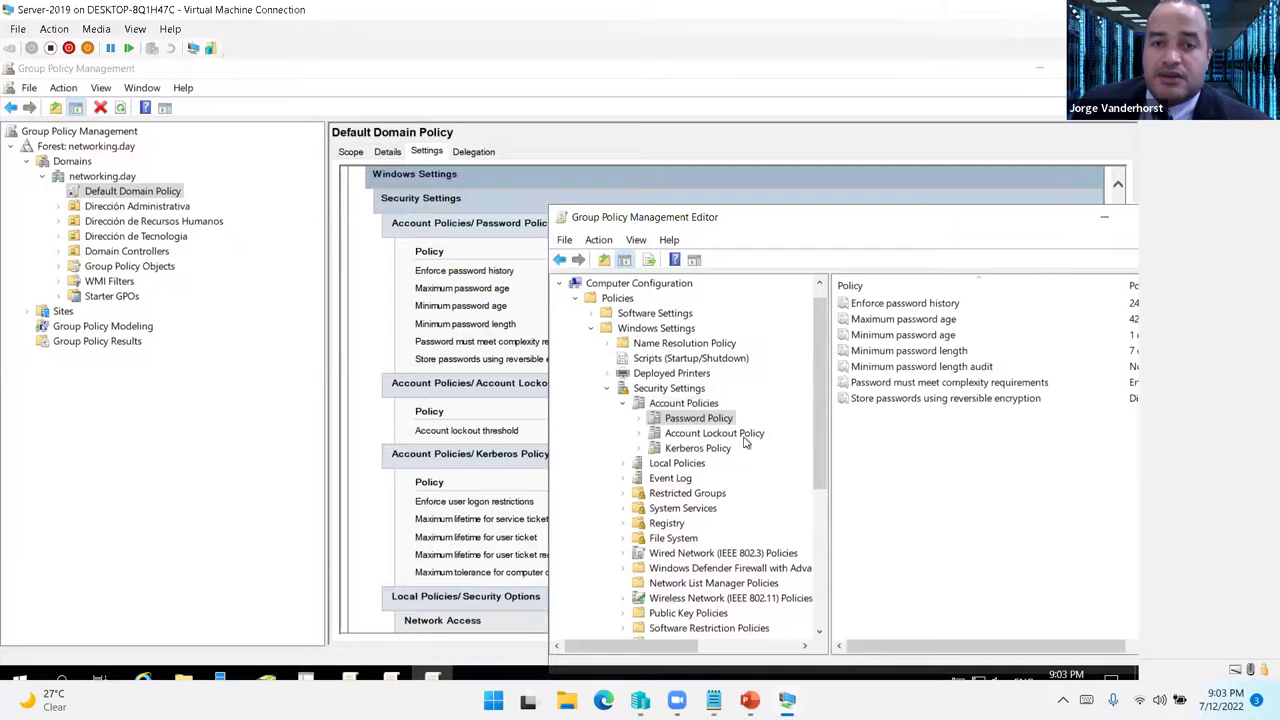
click(714, 436)
- Set the account lockout duration to 30 minutes and accept the suggested related values
double_click(905, 304)
drag(806, 242, 506, 186)
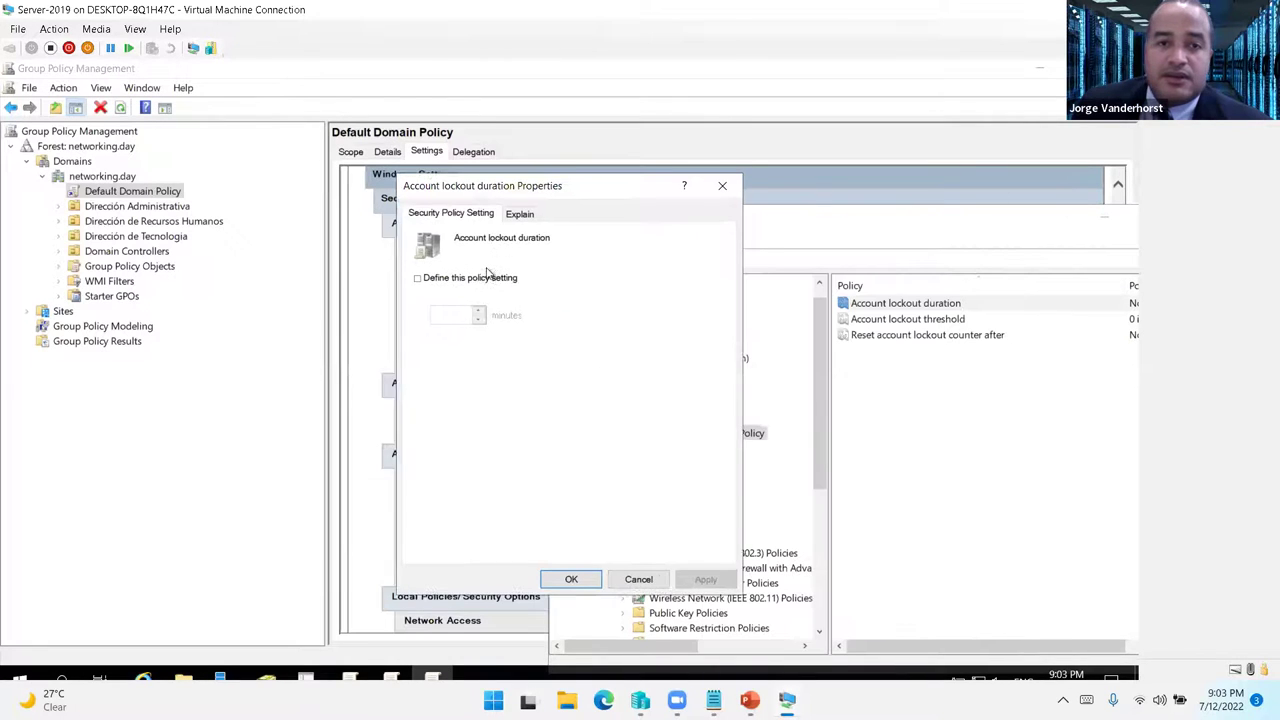
click(432, 283)
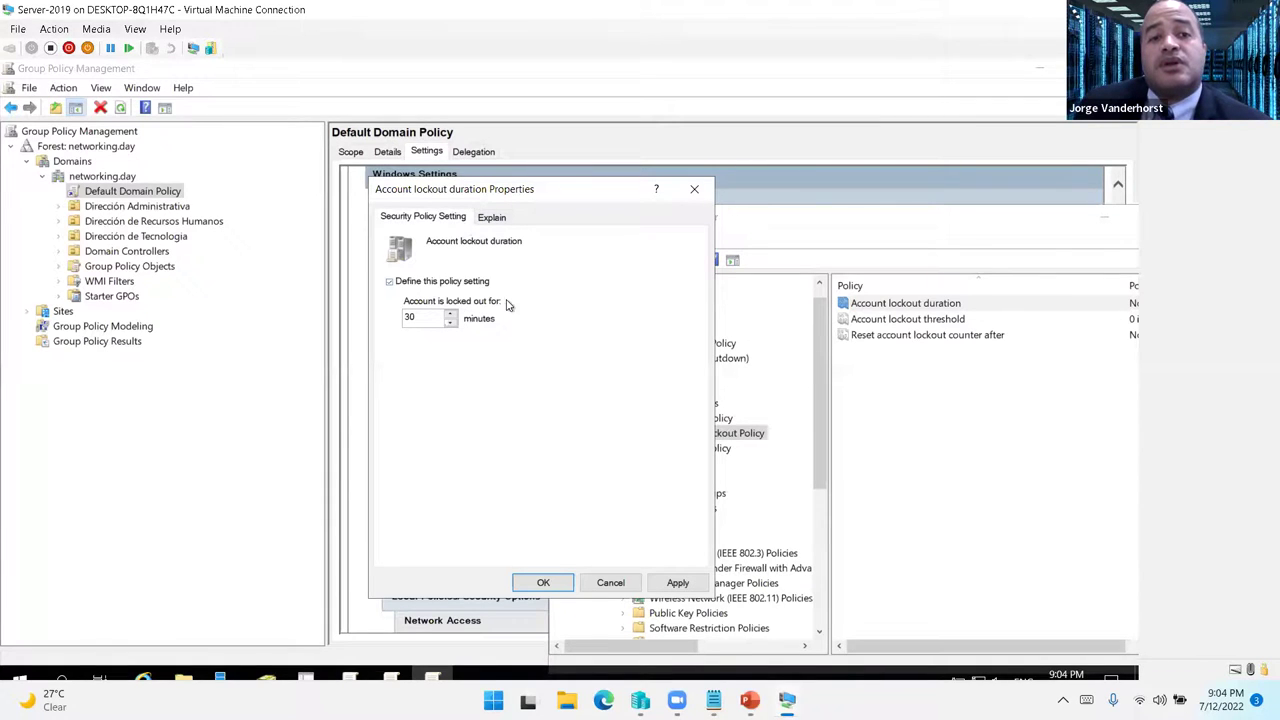
click(675, 584)
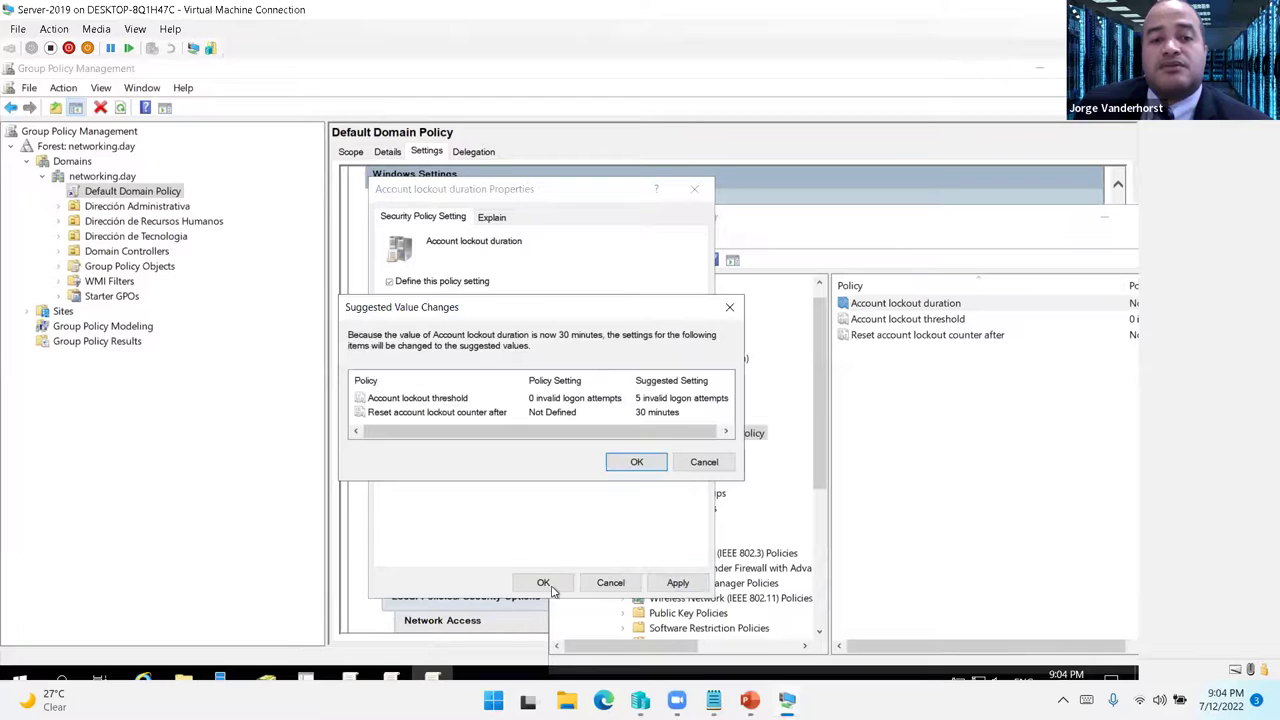
click(628, 466)
click(543, 584)
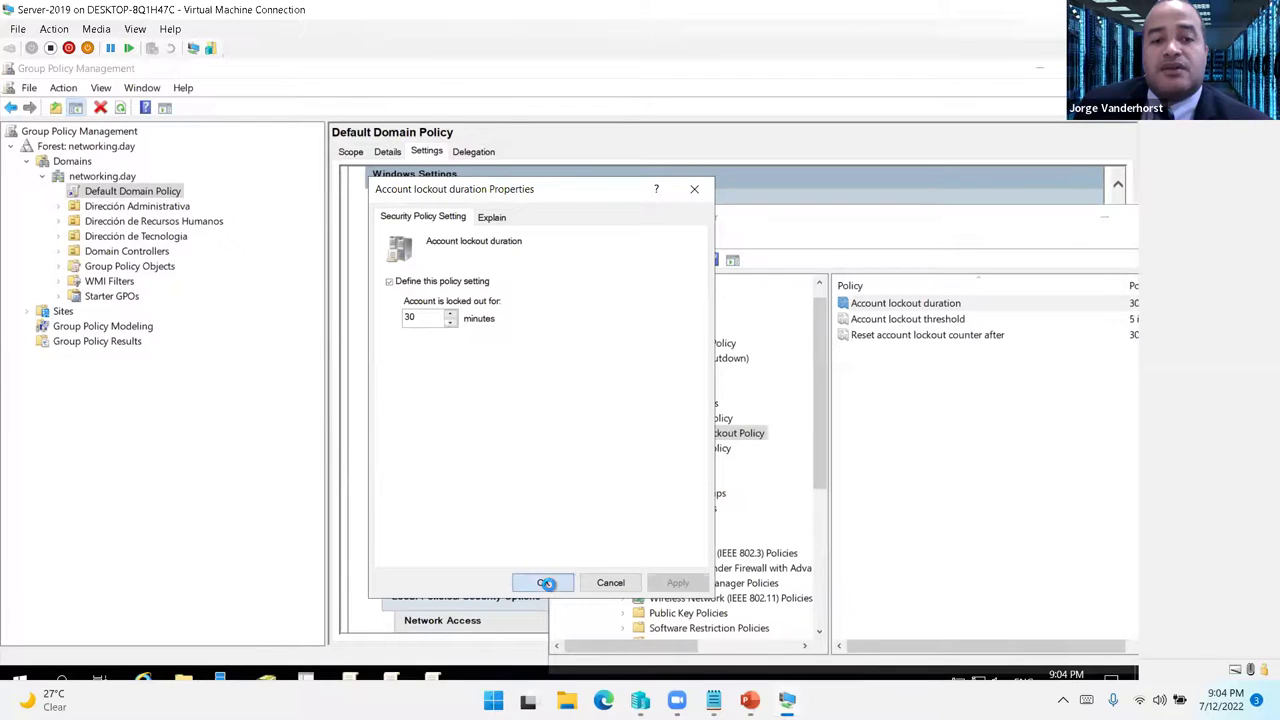
- Set the account lockout threshold to 3 invalid logon attempts
double_click(954, 322)
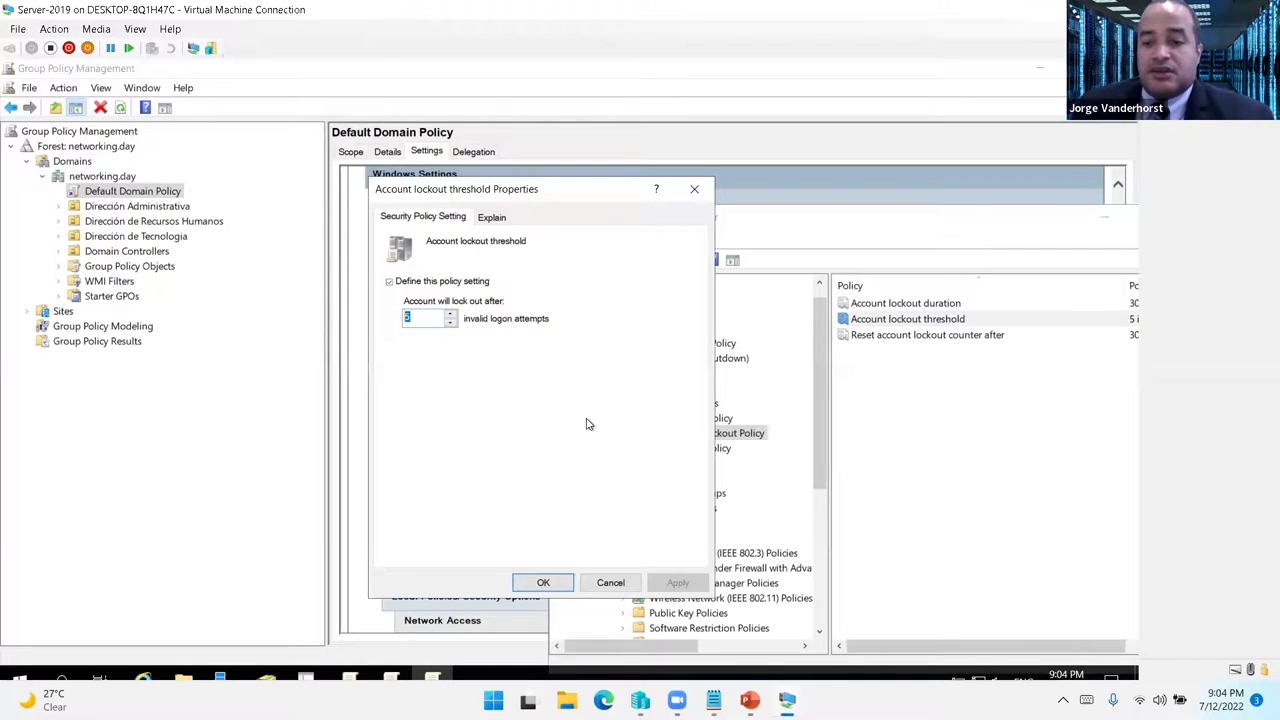
key(Down)
key(Down)
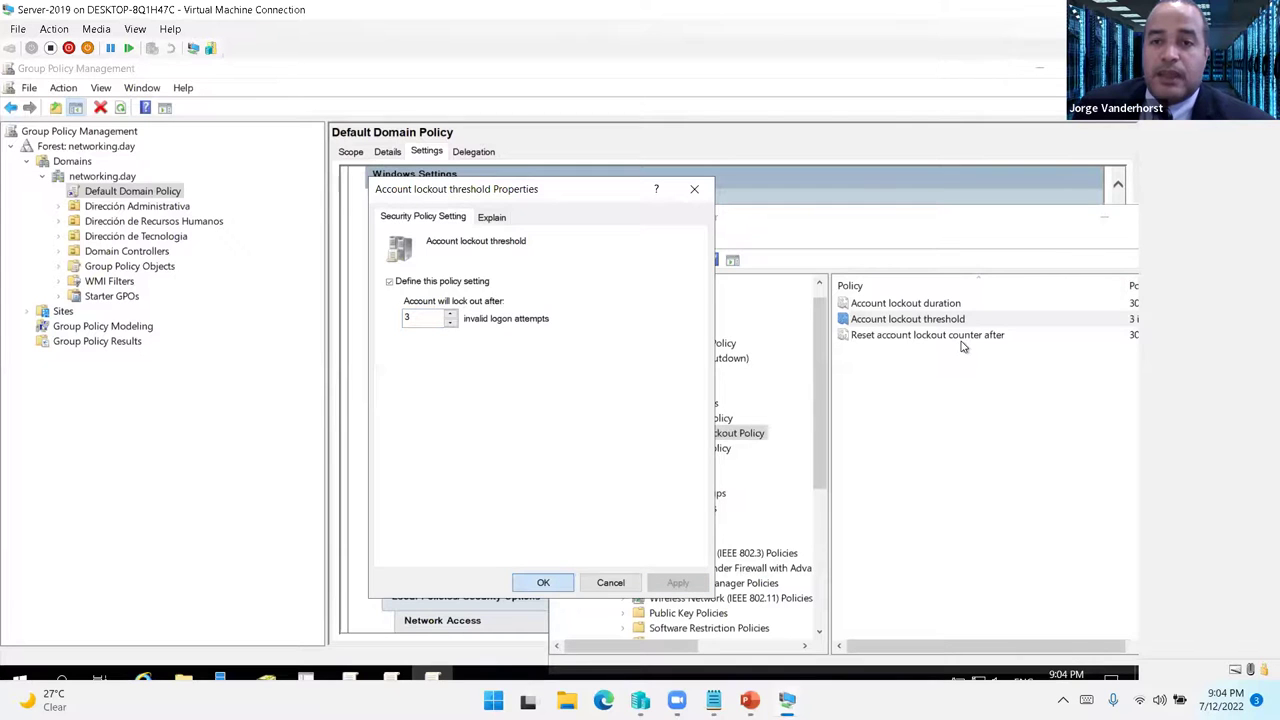
key(Return)
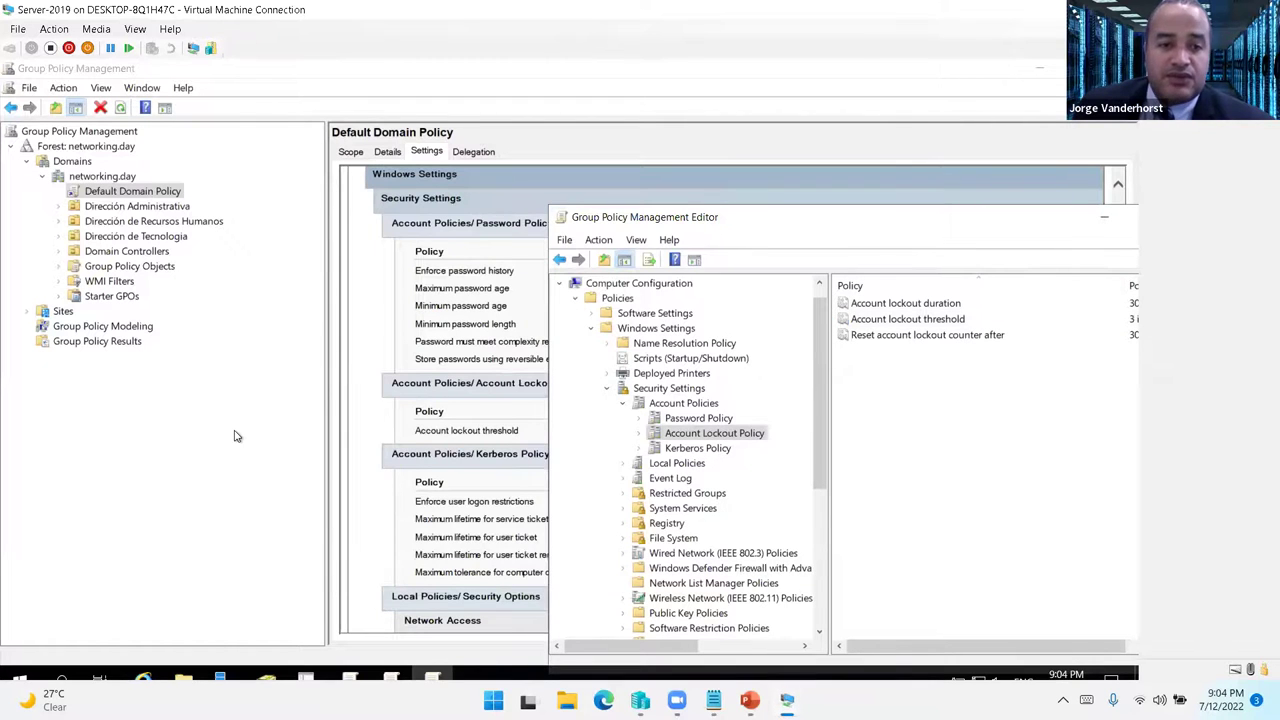
key(alt+Tab)
click(233, 628)
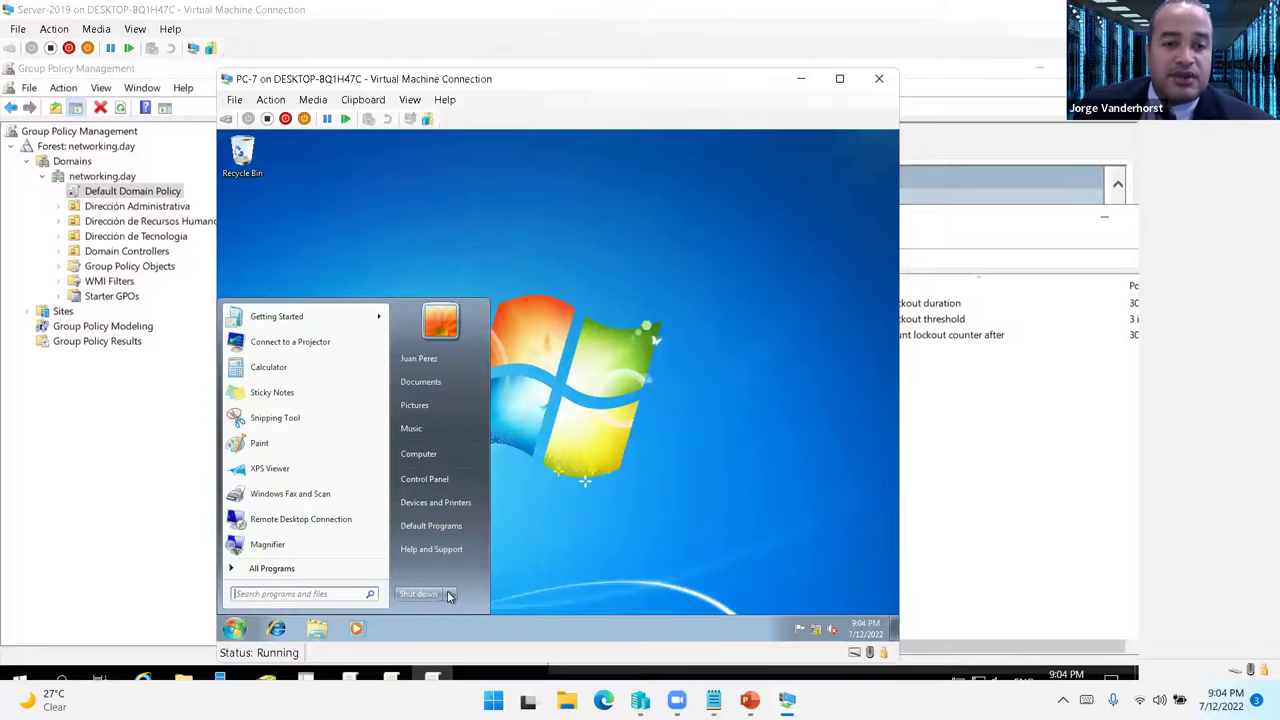
- Run gpupdate /force in a Command Prompt on PC-7
click(448, 594)
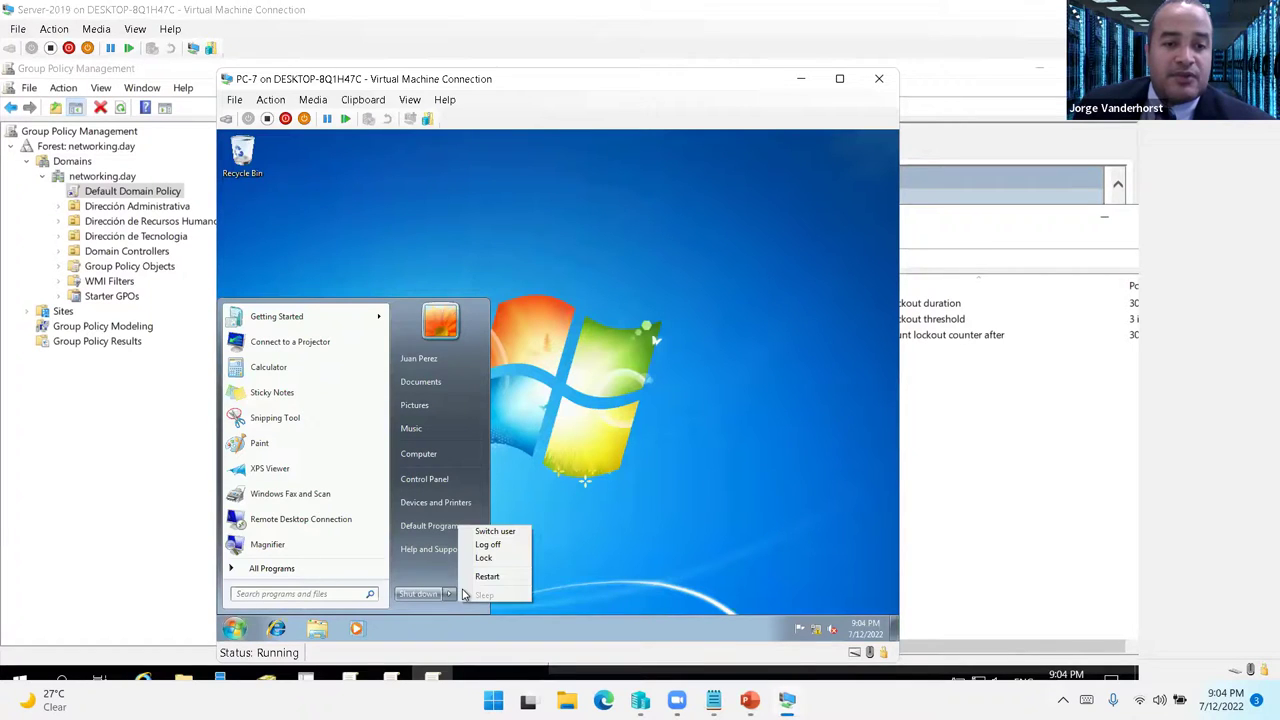
click(302, 594)
text(cmd)
key(Return)
text(gpupdate)
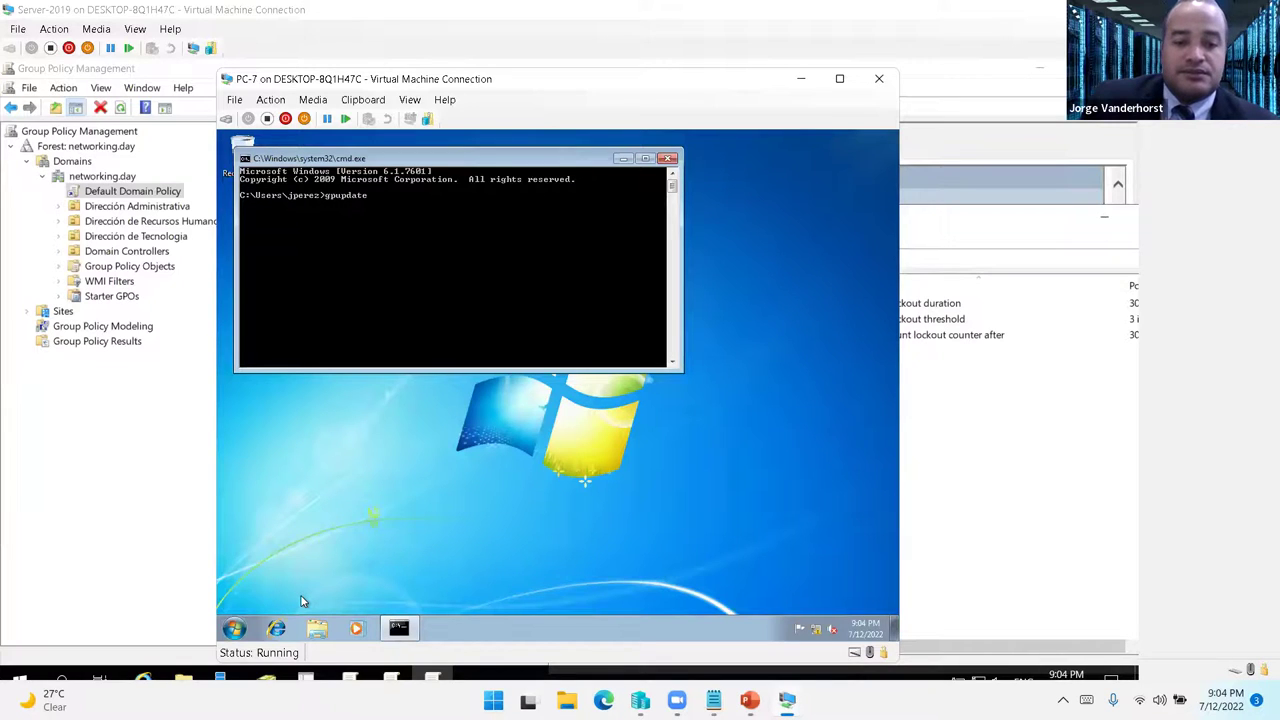
text( /force)
key(Return)
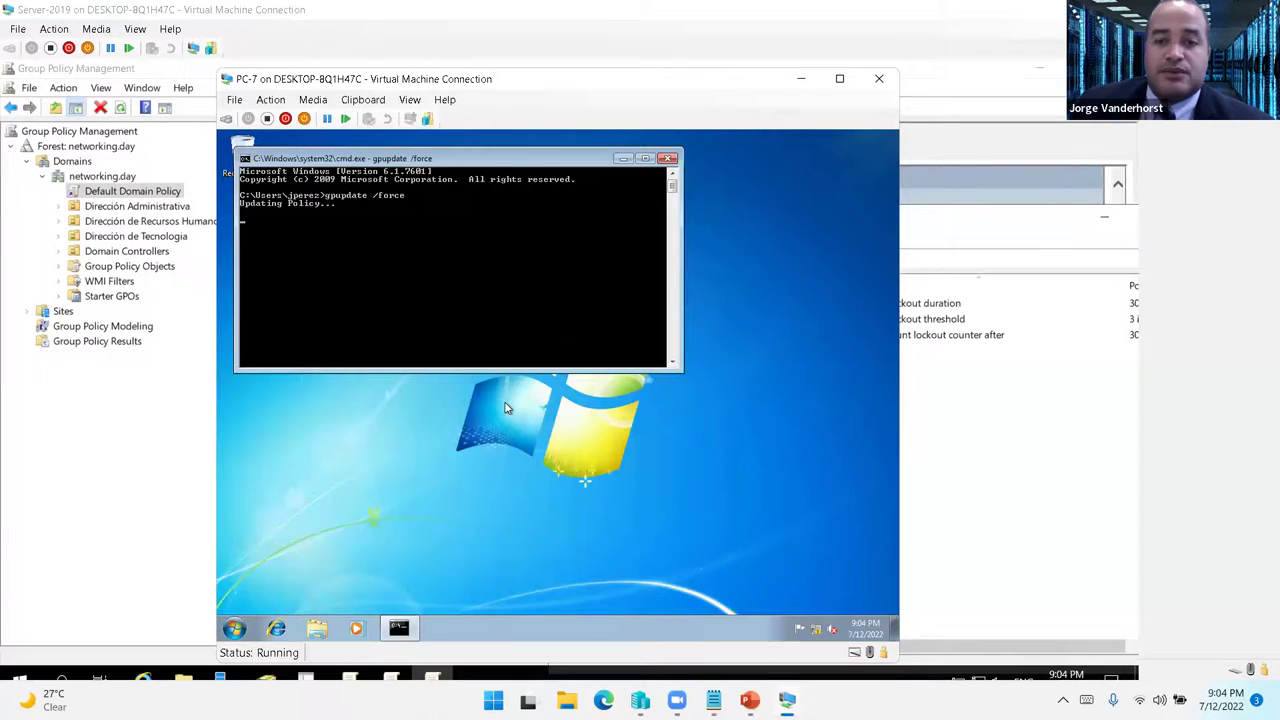
- Check the Server-2012 VM, then return to PC-7 and open its sign-out options
mouse_move(787, 700)
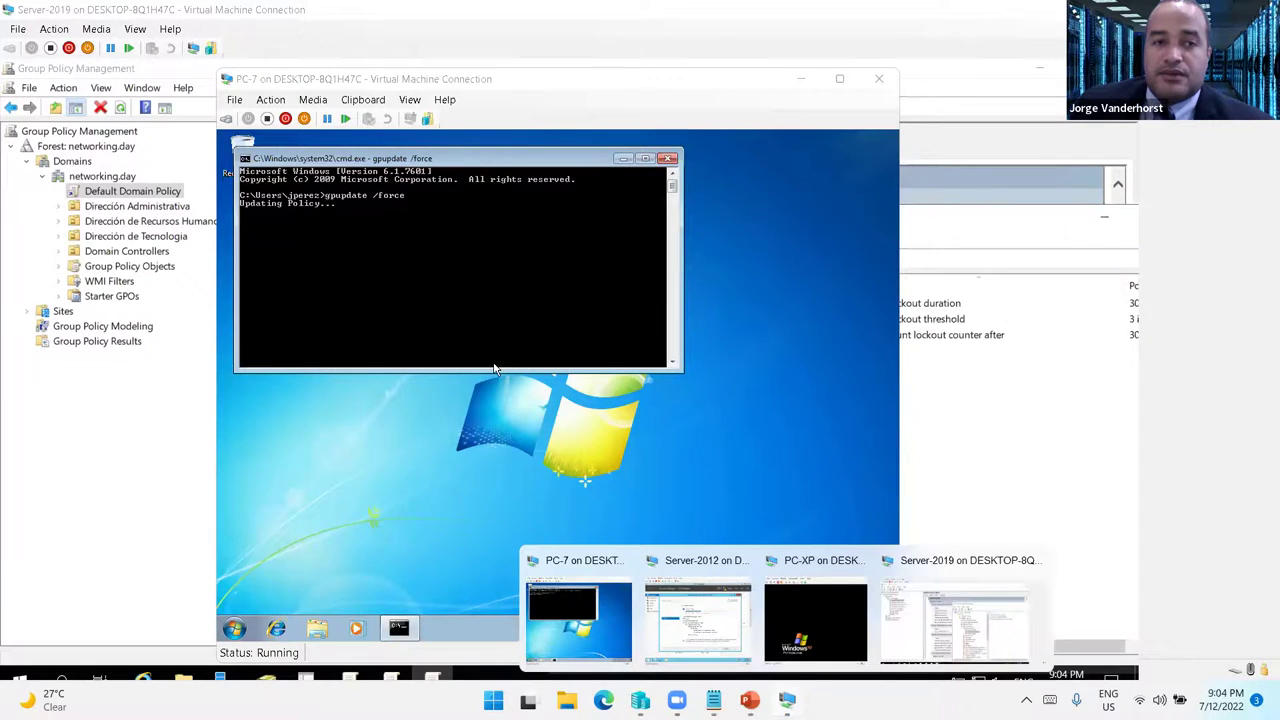
click(707, 640)
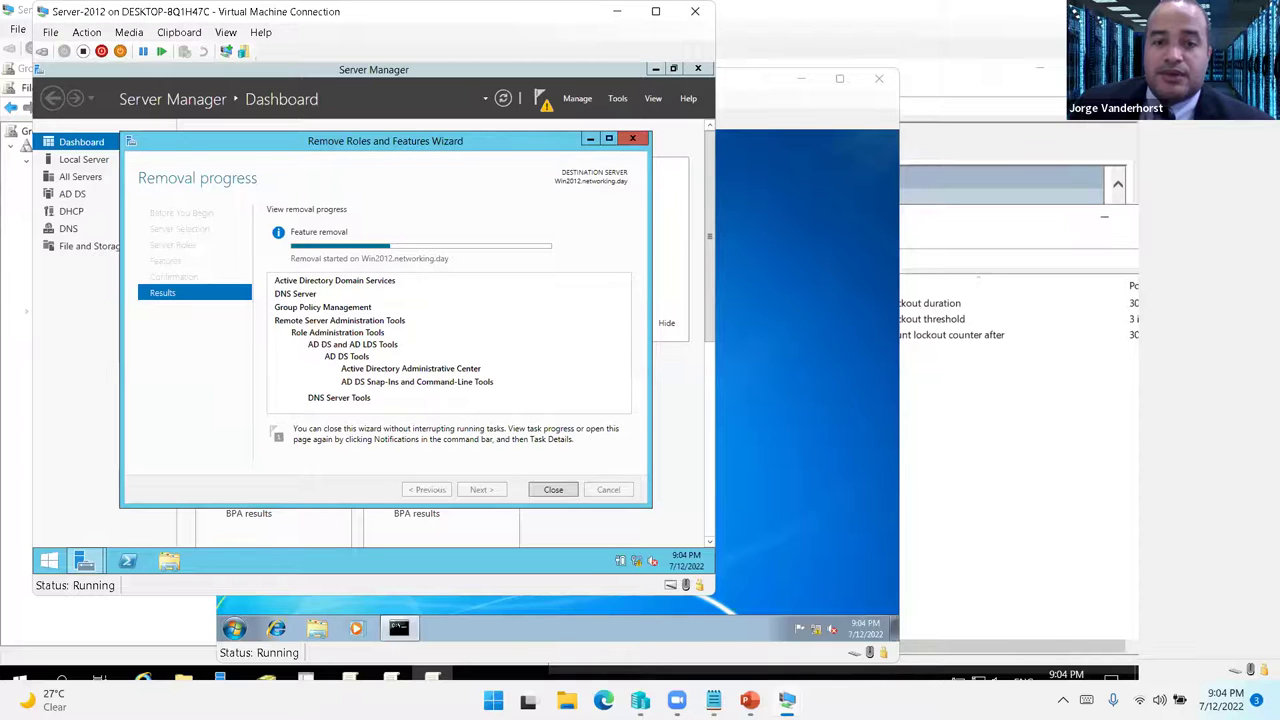
mouse_move(787, 700)
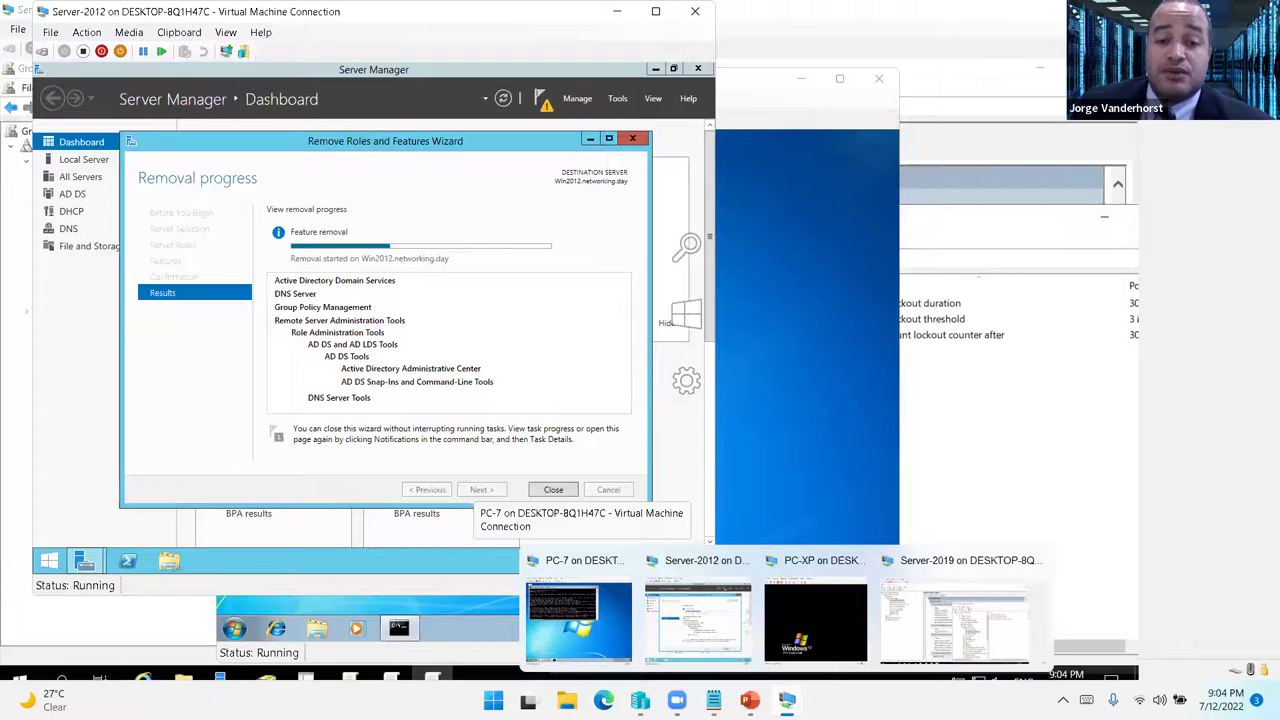
click(582, 620)
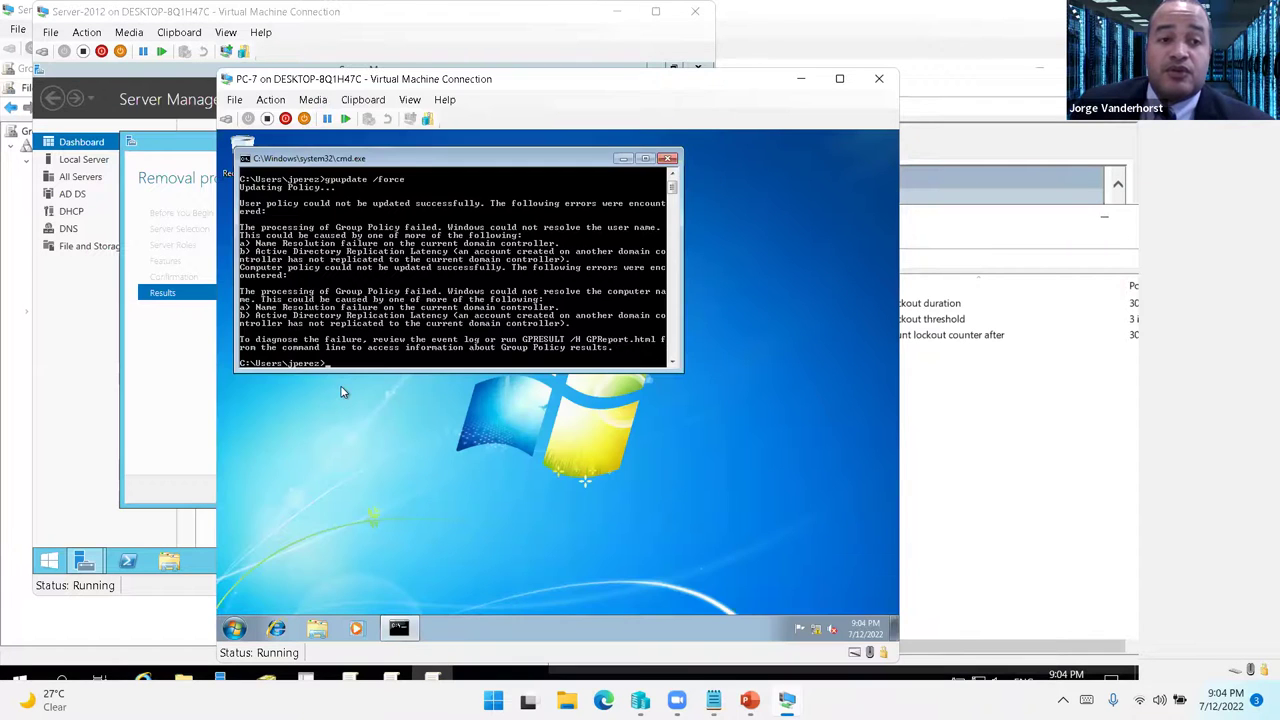
click(235, 628)
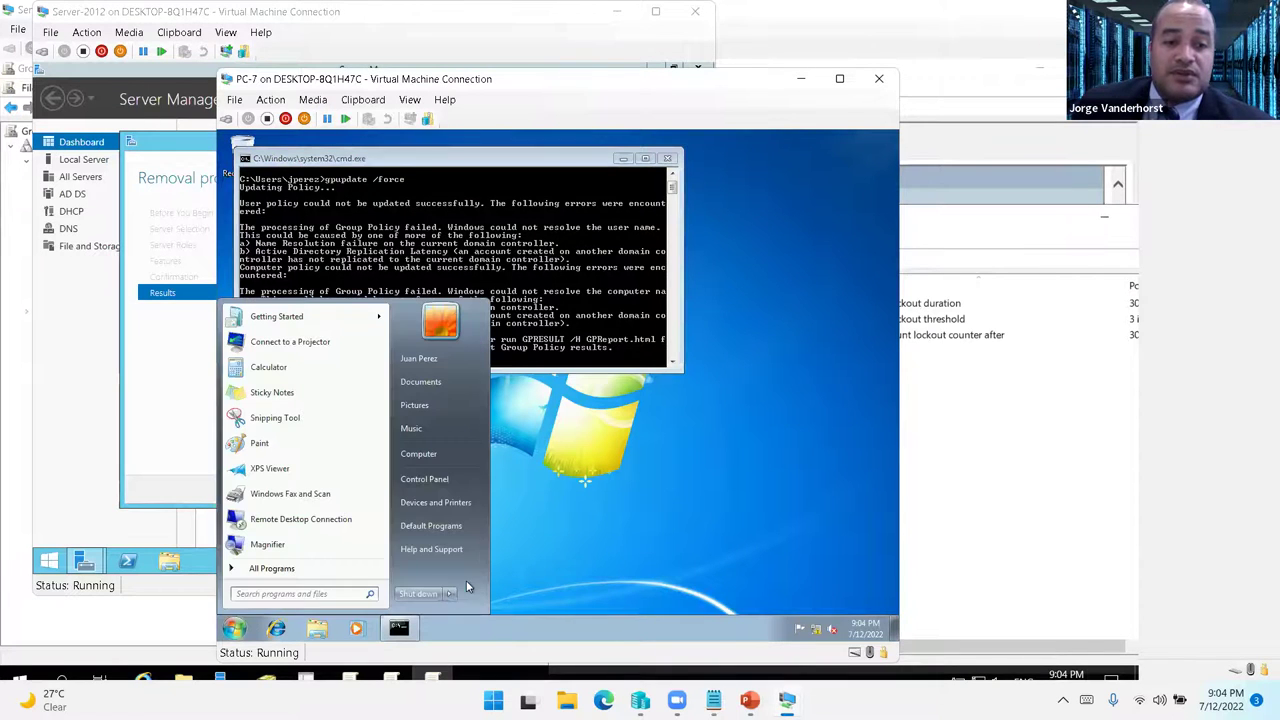
click(450, 593)
- Log off PC-7 and sign back in with the pasted domain password
click(488, 544)
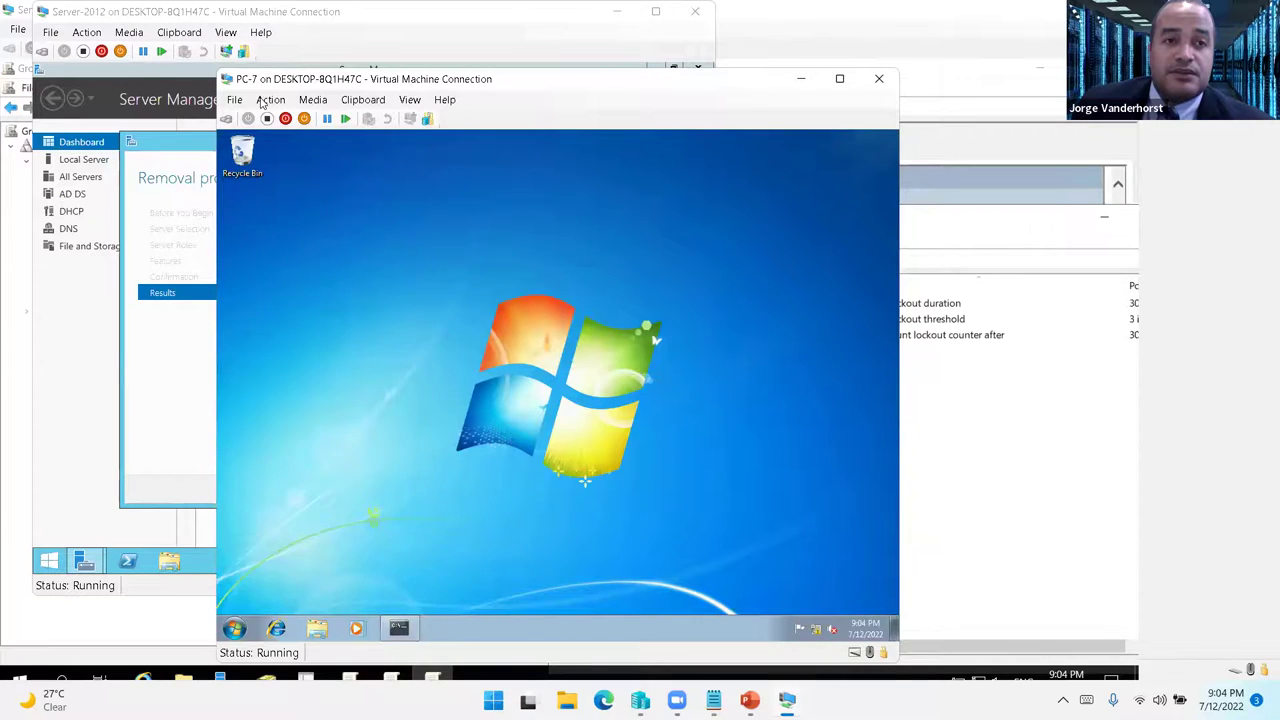
click(270, 99)
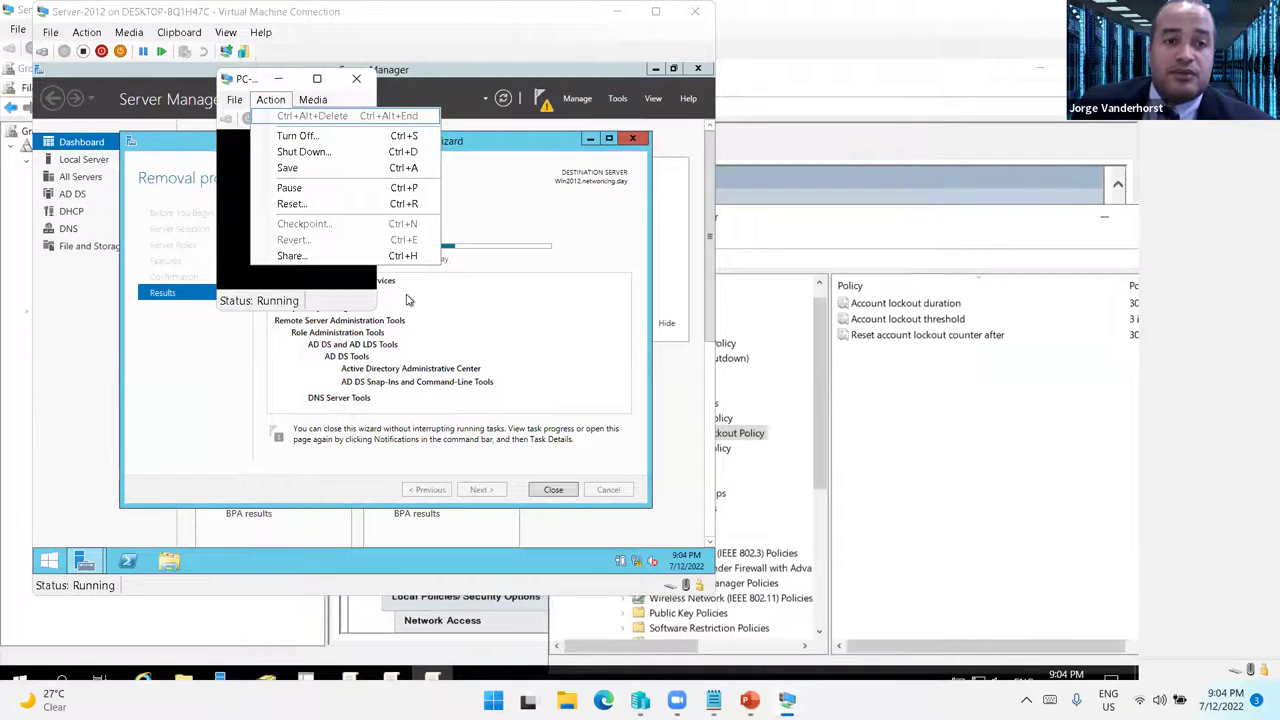
key(ctrl+v)
key(Return)
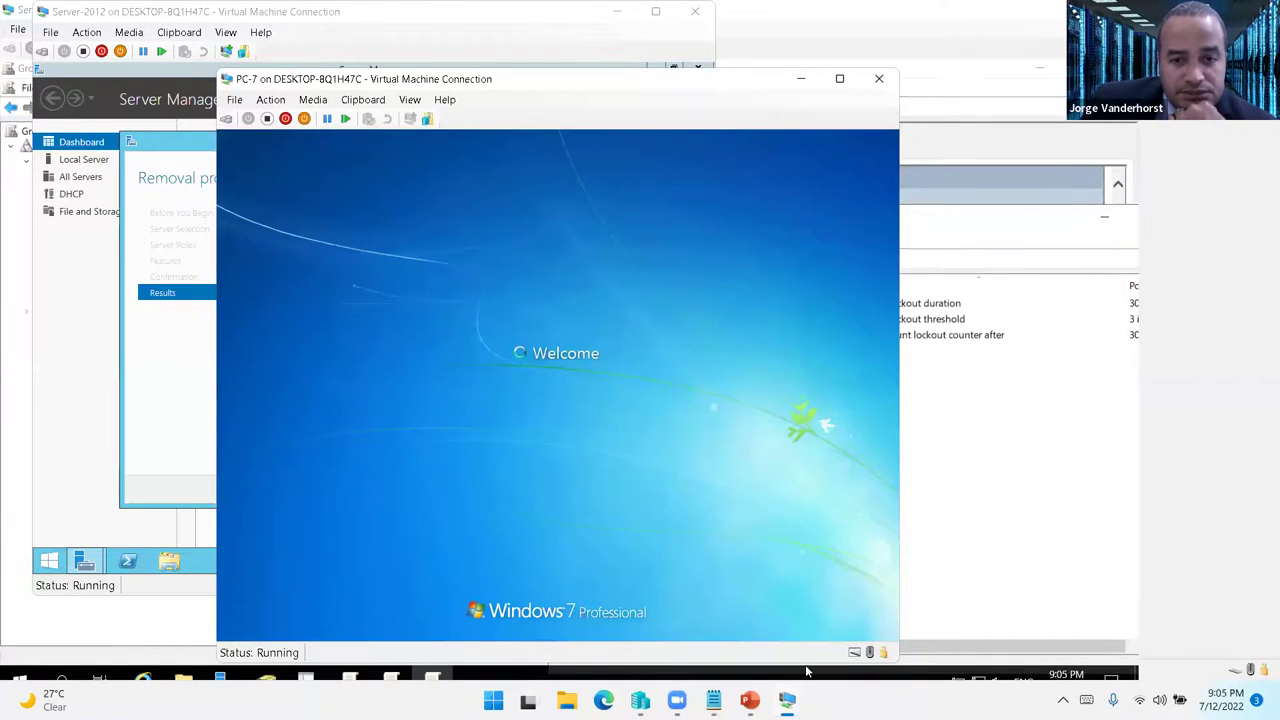
mouse_move(787, 700)
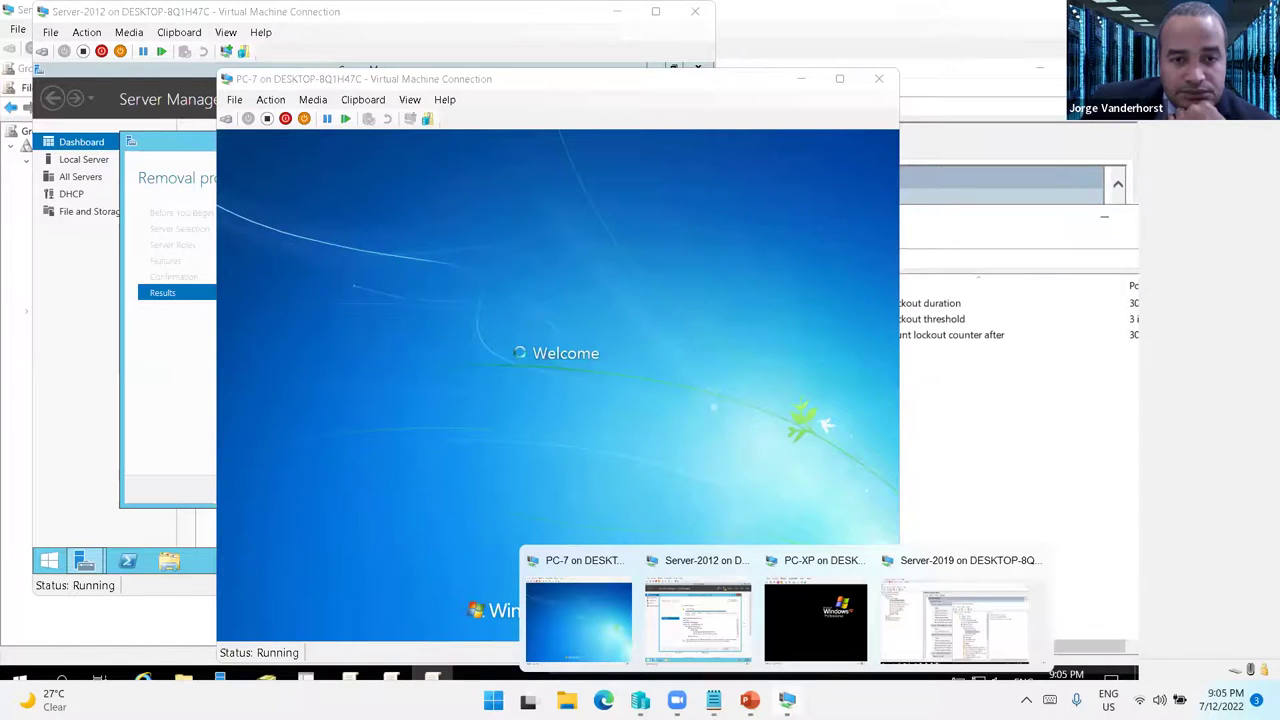
- Close the finished role removal wizard and update-and-restart the WIN2012 server
click(710, 622)
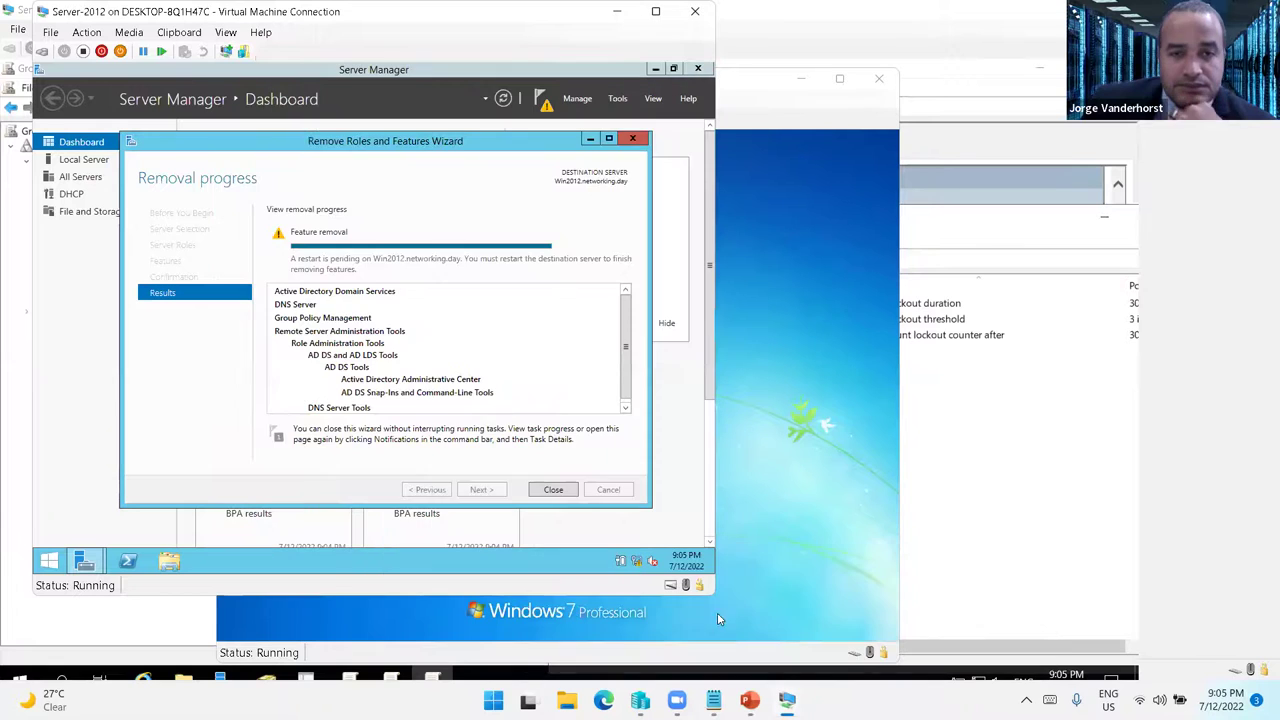
click(553, 489)
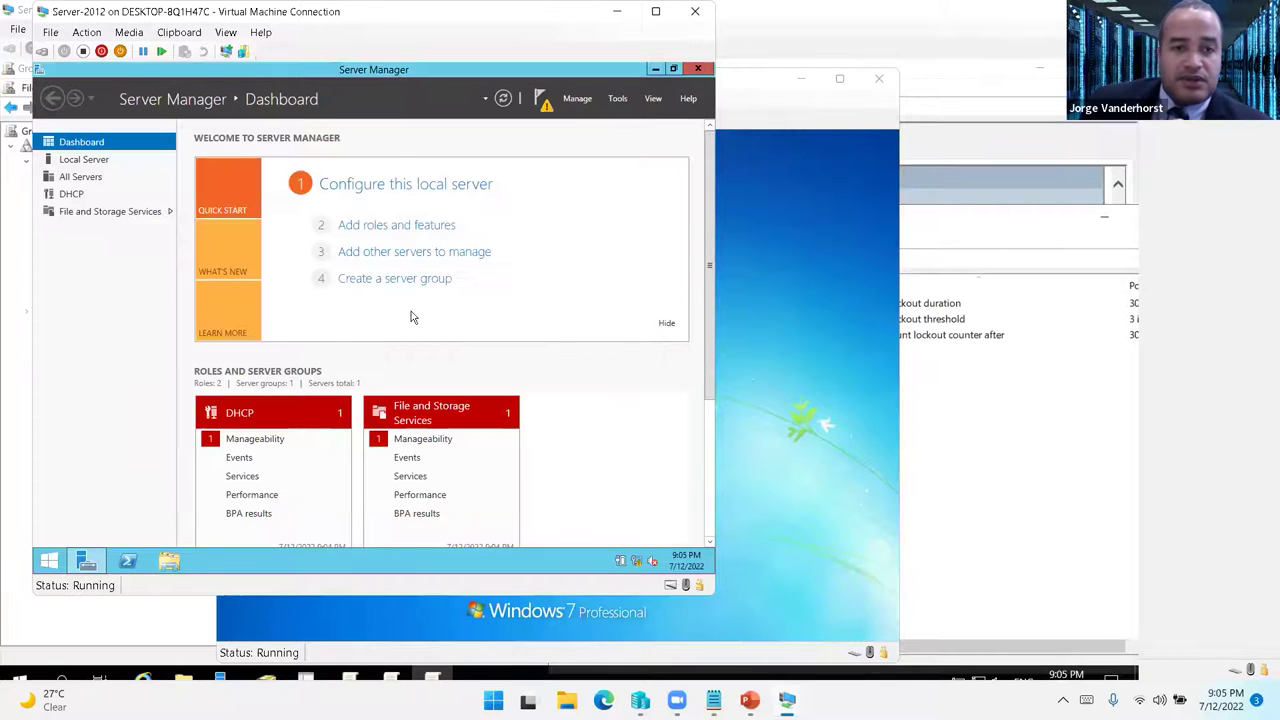
click(49, 560)
click(631, 116)
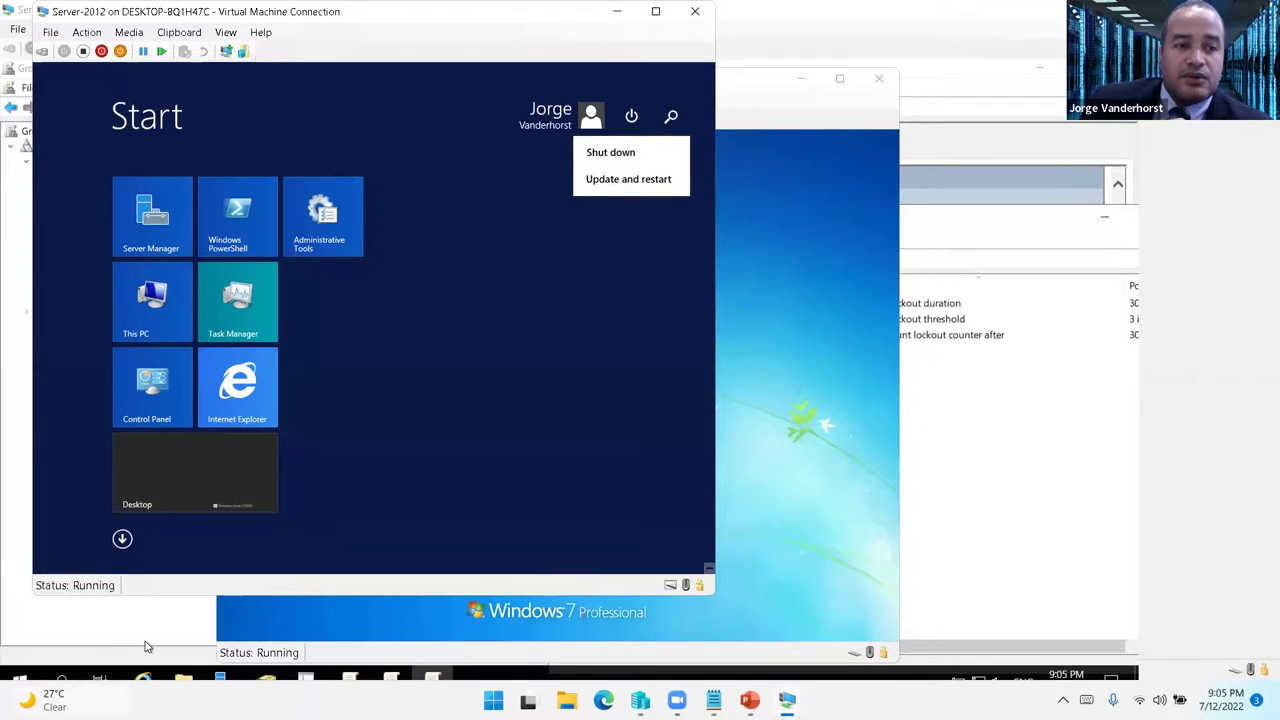
click(49, 560)
right_click(86, 560)
key(Escape)
right_click(52, 560)
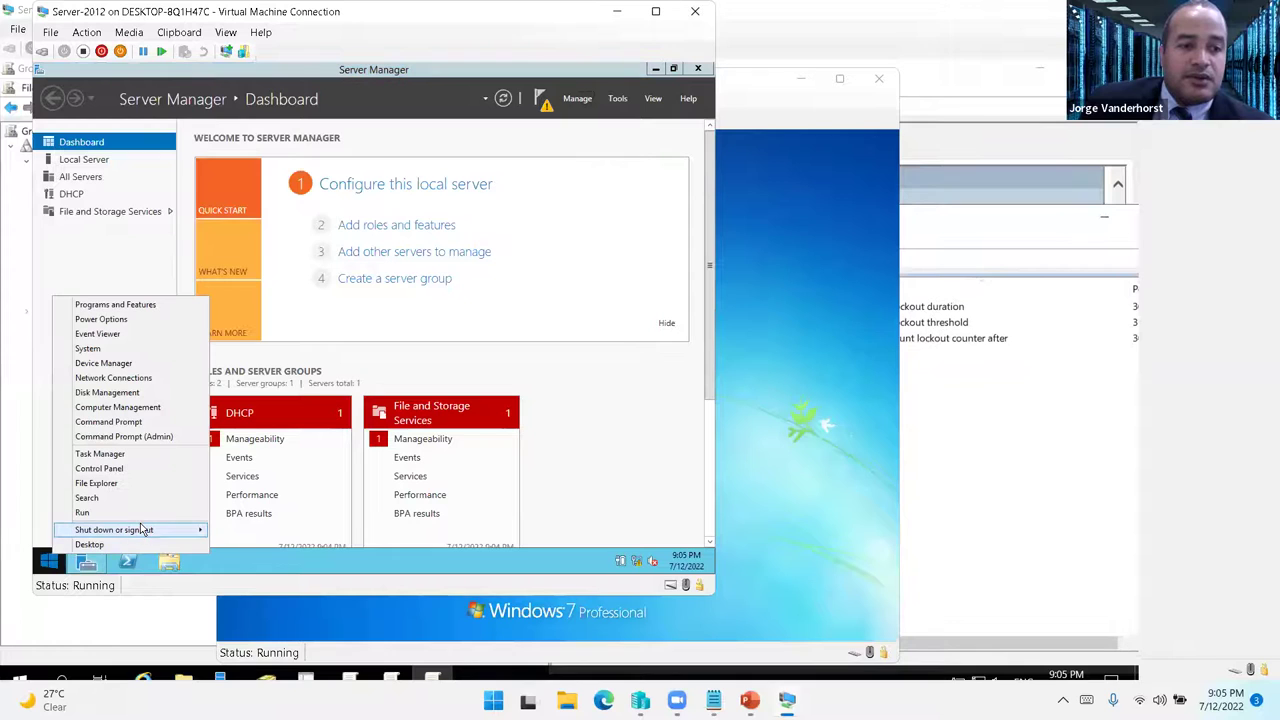
mouse_move(140, 527)
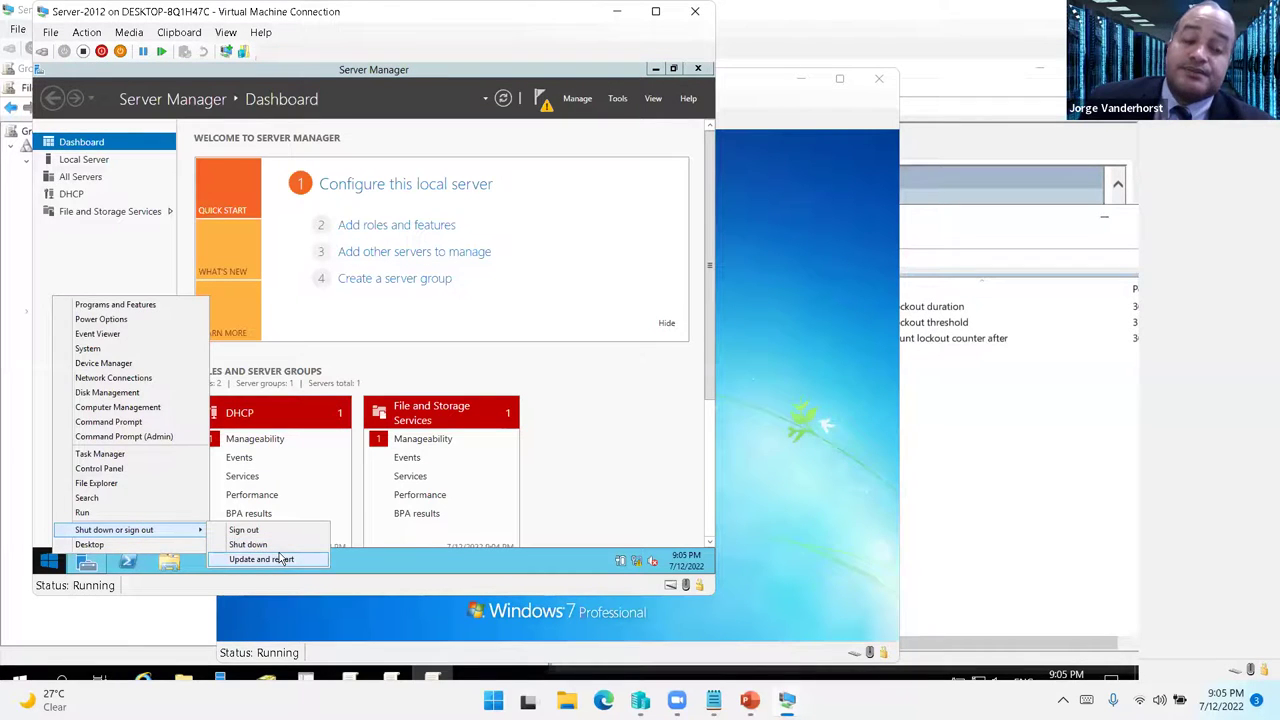
click(260, 544)
key(Return)
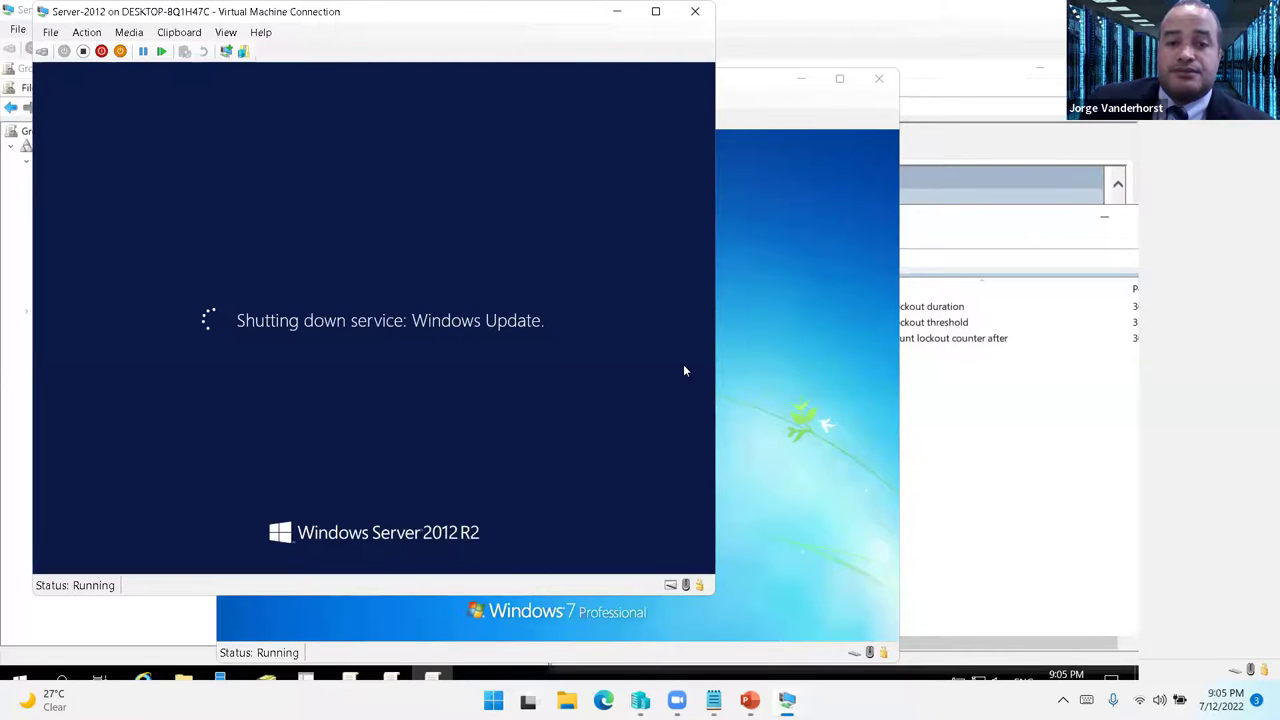
key(alt+Tab)
- Submit wrong passwords on PC-7 until the account lockout error appears, then go to Server-2019
click(557, 515)
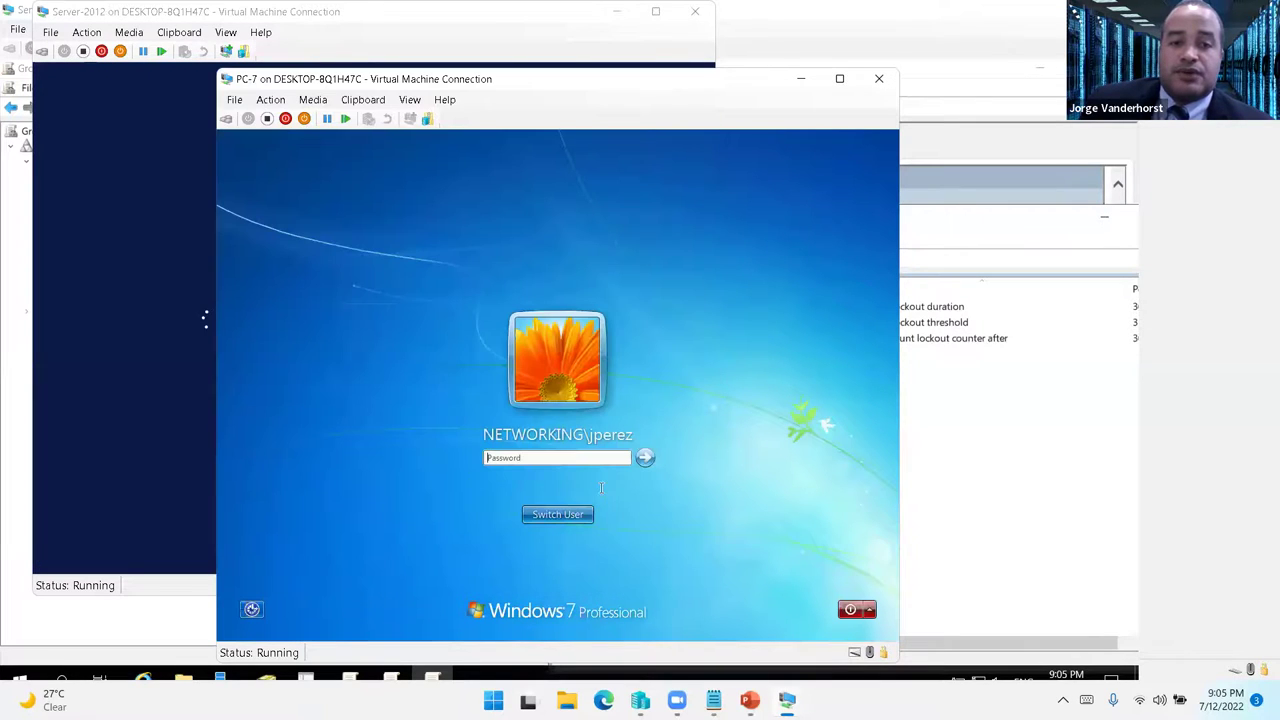
key(ctrl+v)
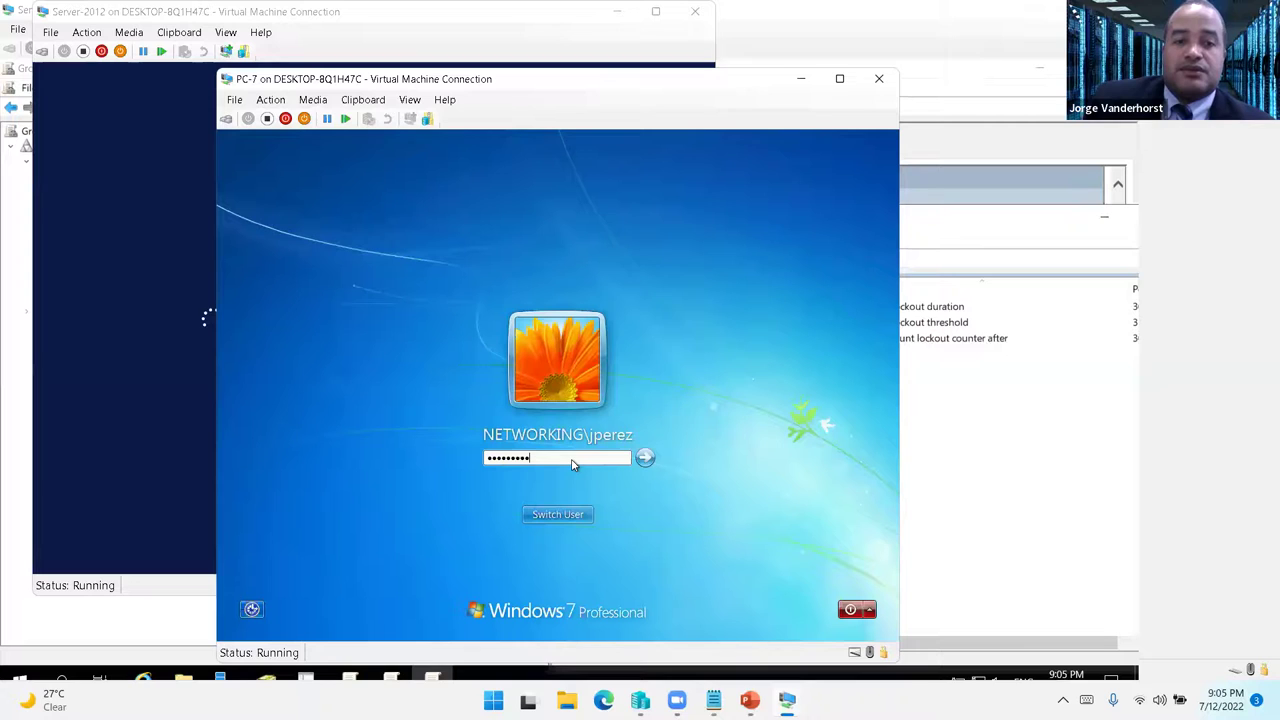
key(Escape)
key(ctrl+v)
key(Escape)
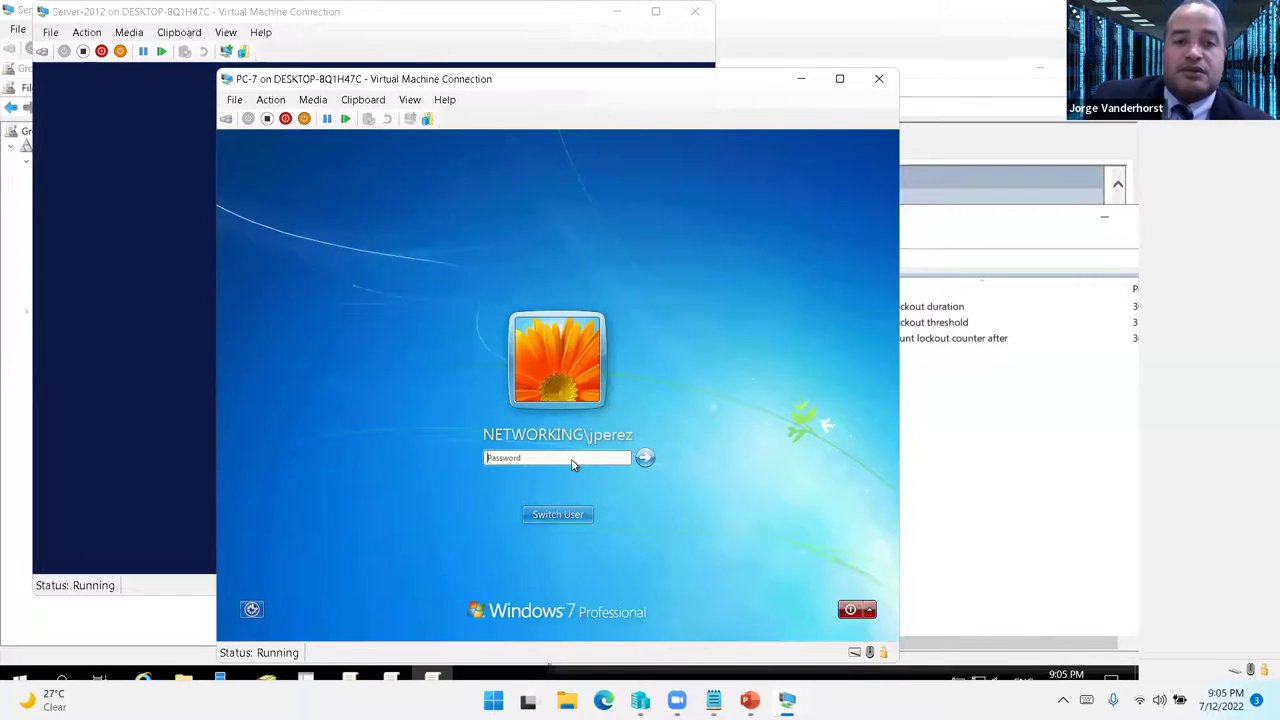
key(Return)
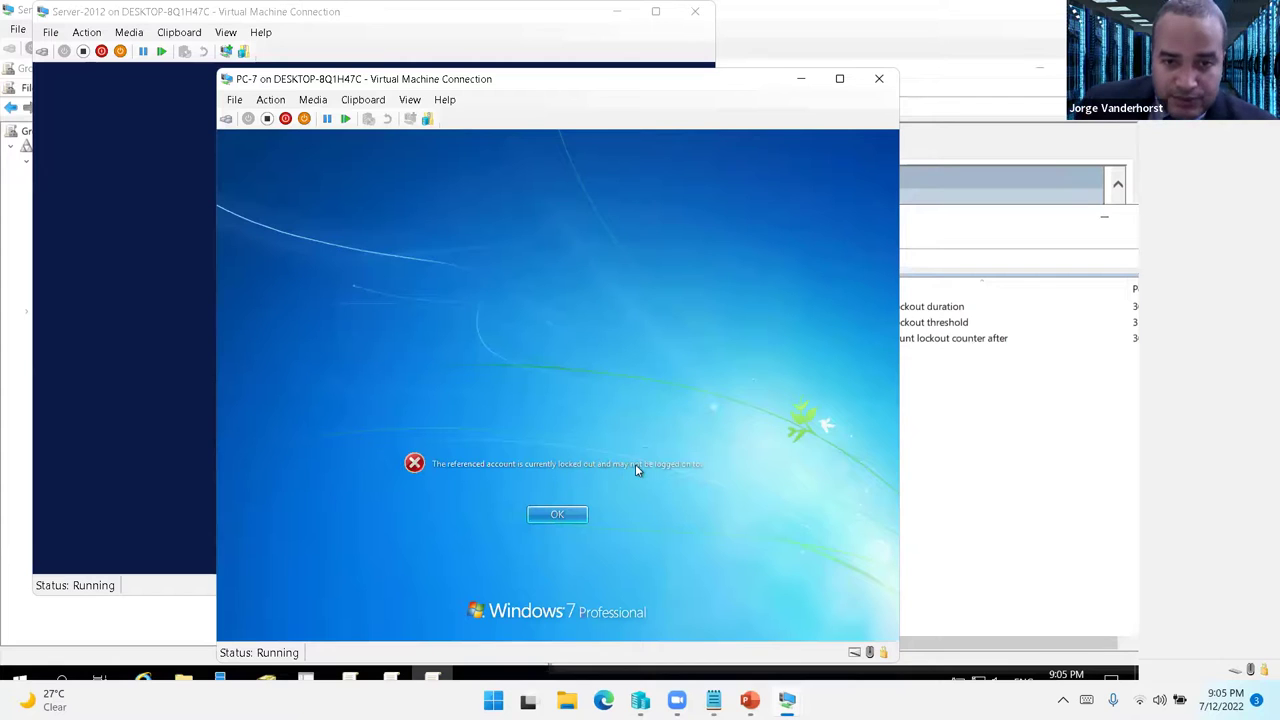
click(557, 514)
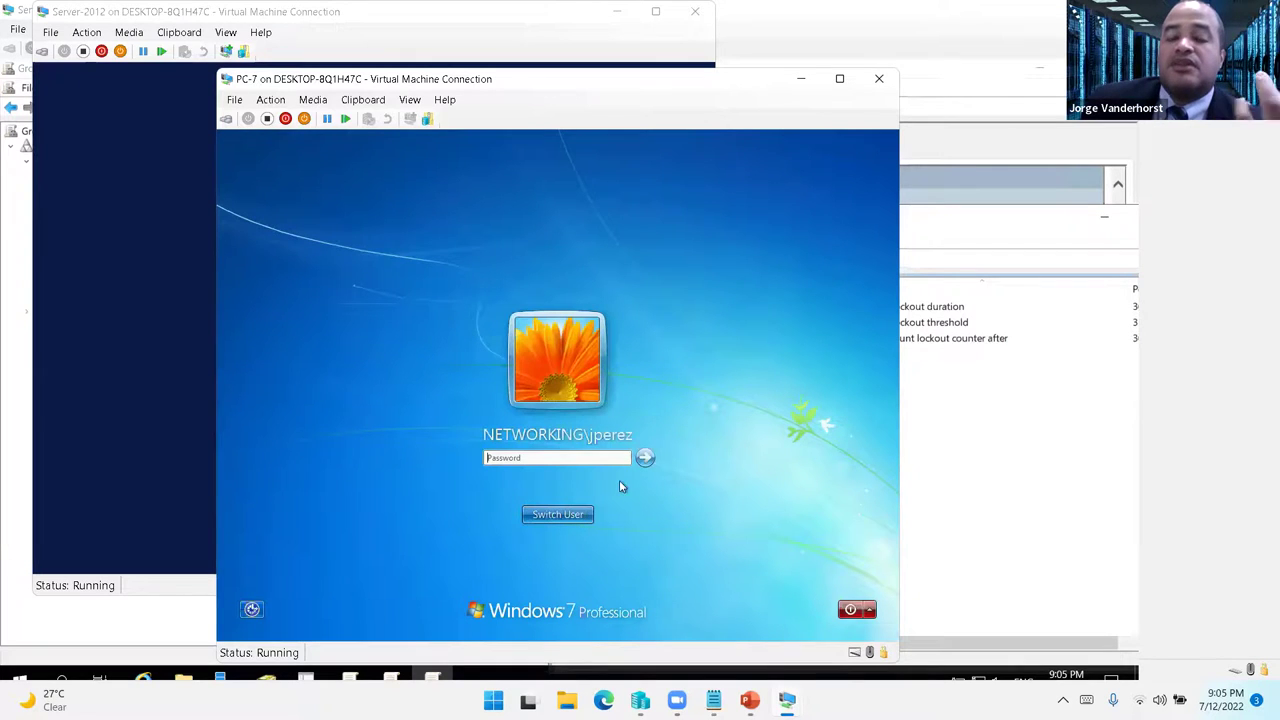
mouse_move(713, 700)
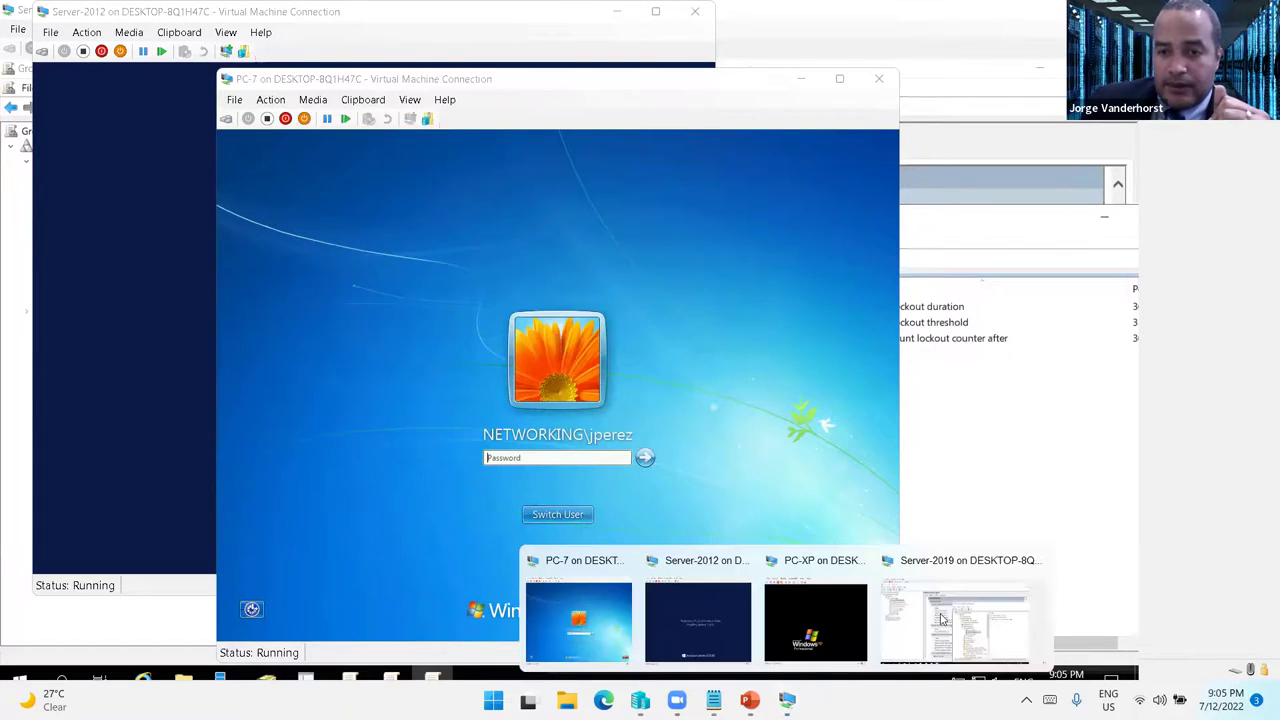
click(944, 616)
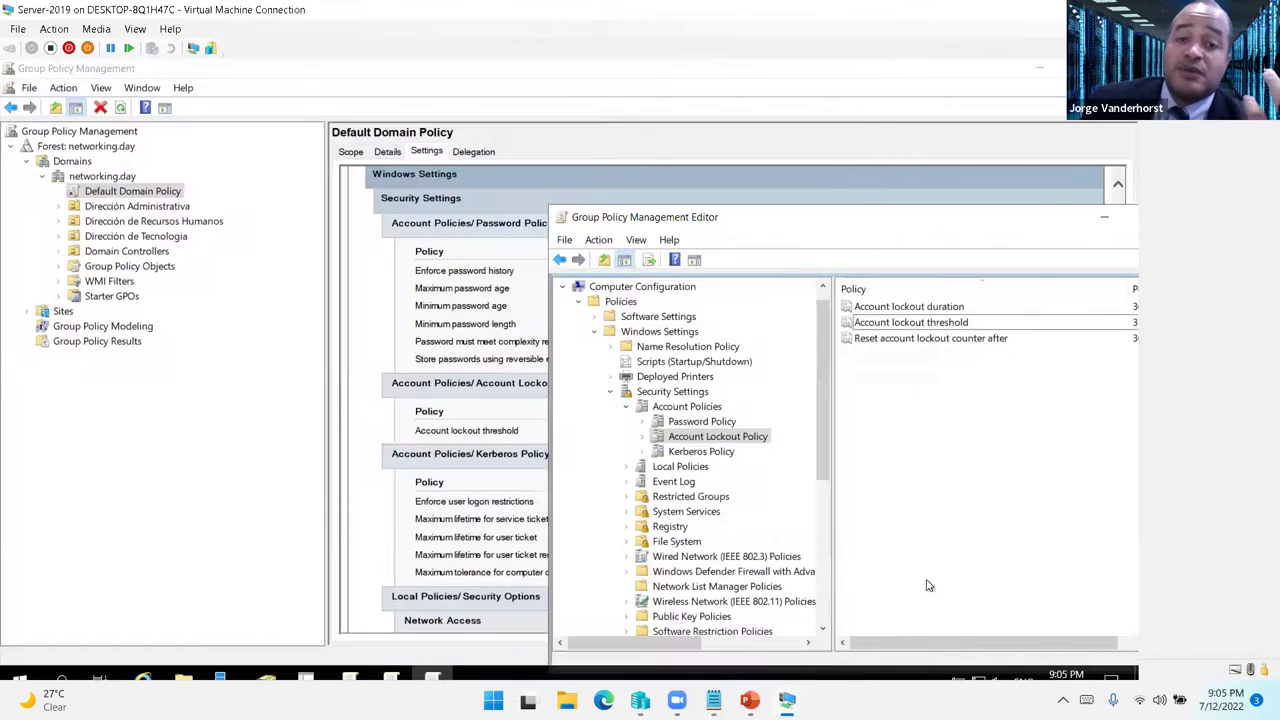
- Find the locked-out user in networking.day and tick Unlock account on the Account tab
click(275, 680)
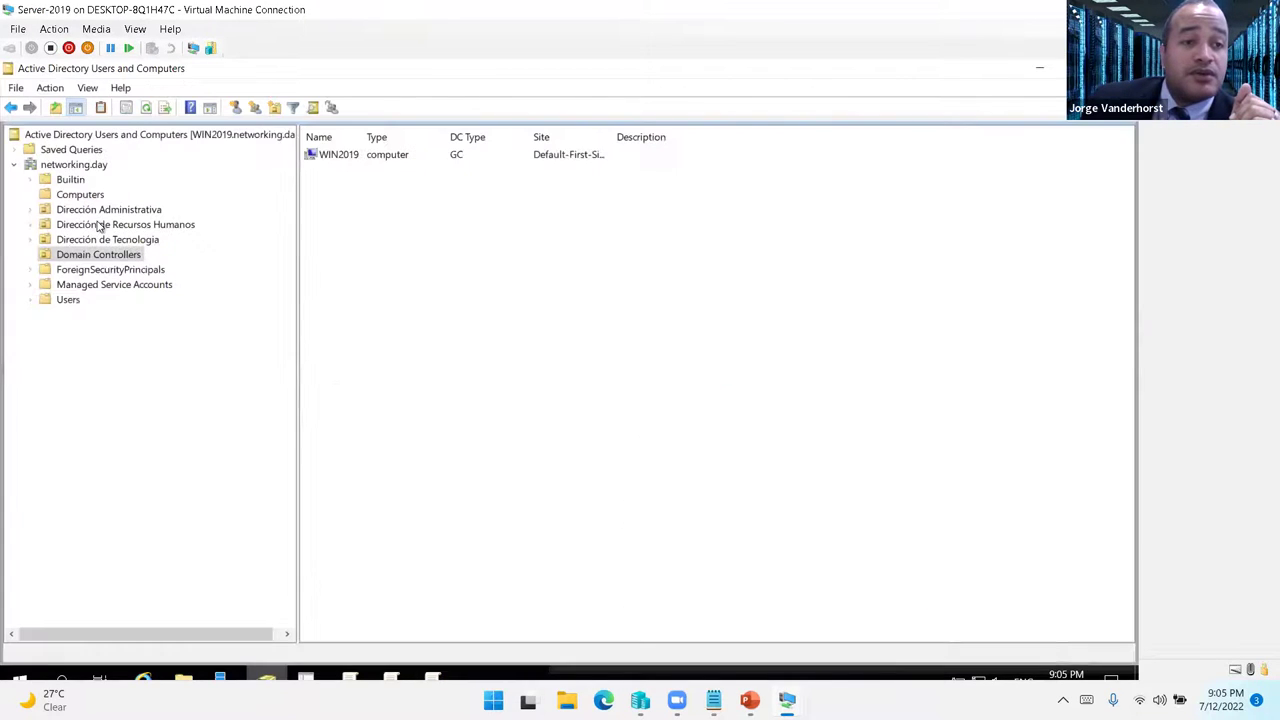
right_click(80, 165)
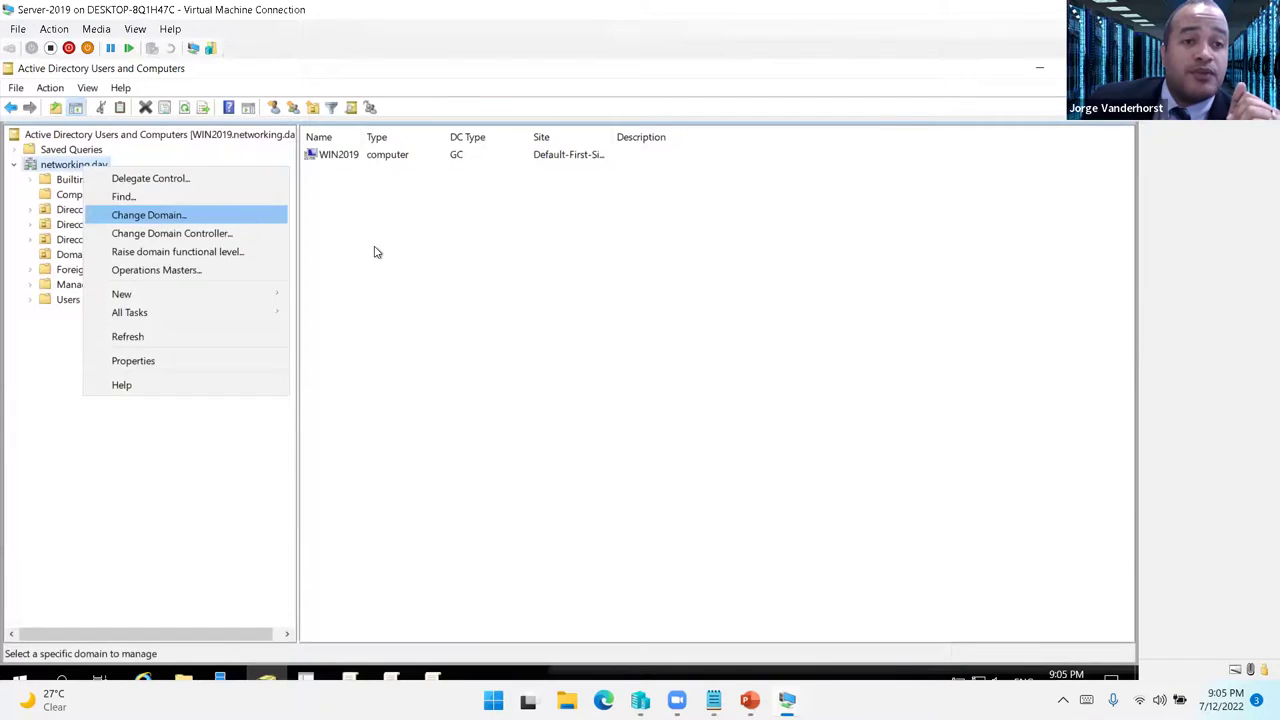
click(368, 217)
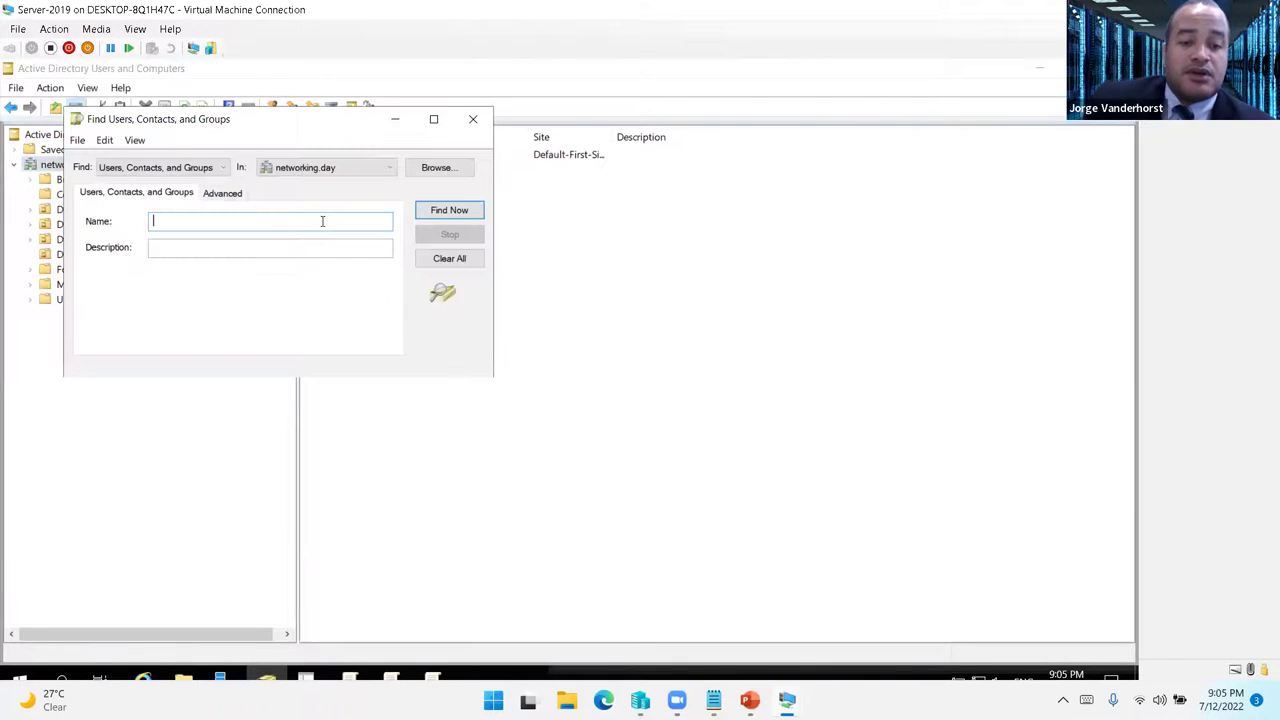
text(jper)
key(Return)
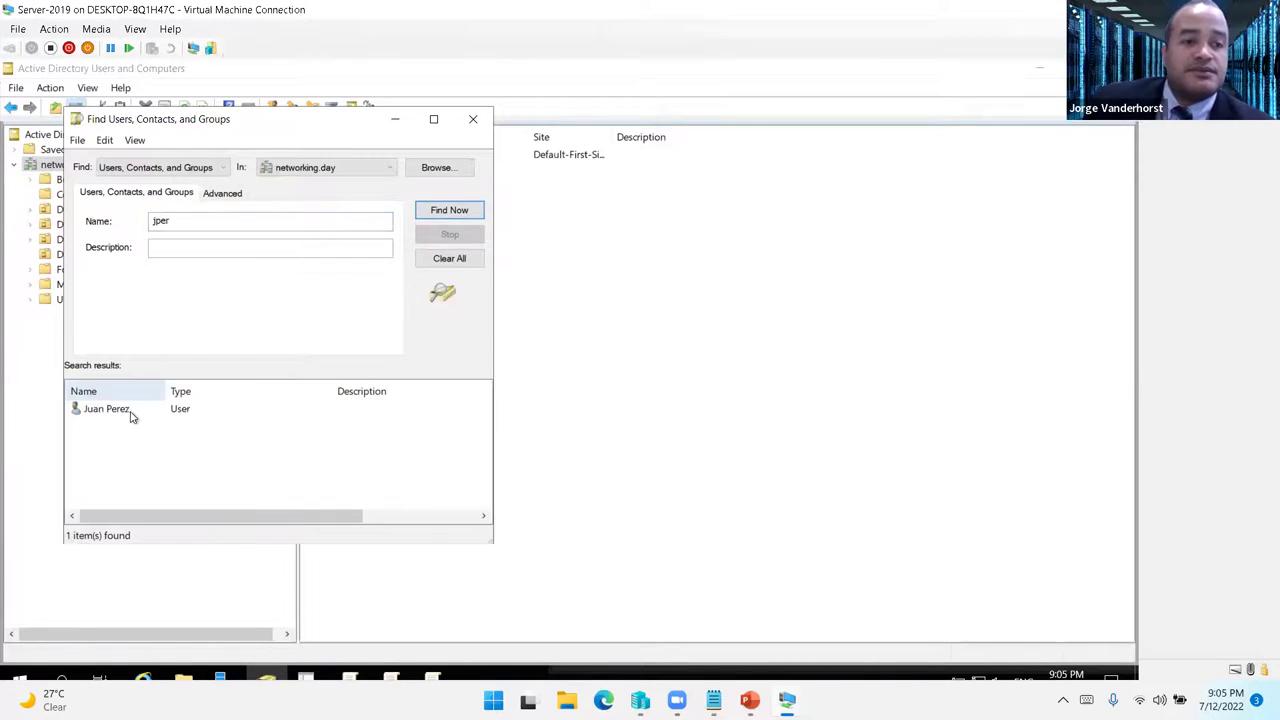
key(Return)
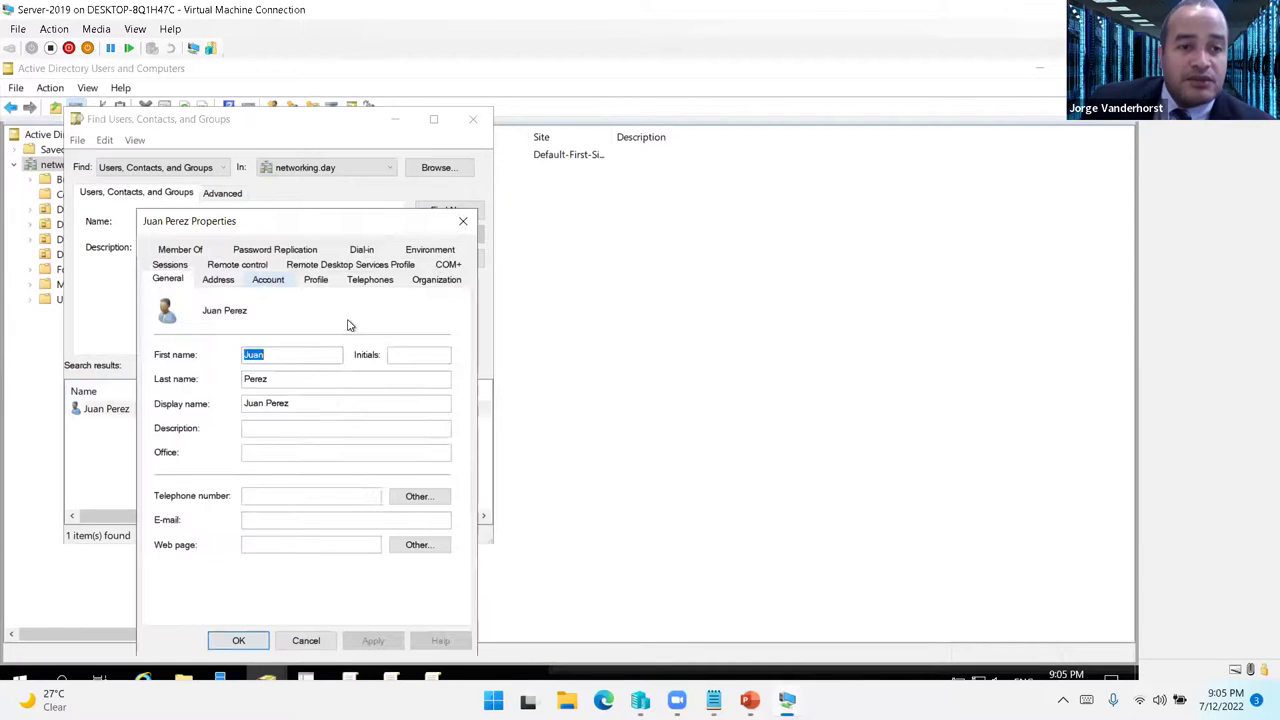
key(ctrl+Tab)
key(ctrl+Tab)
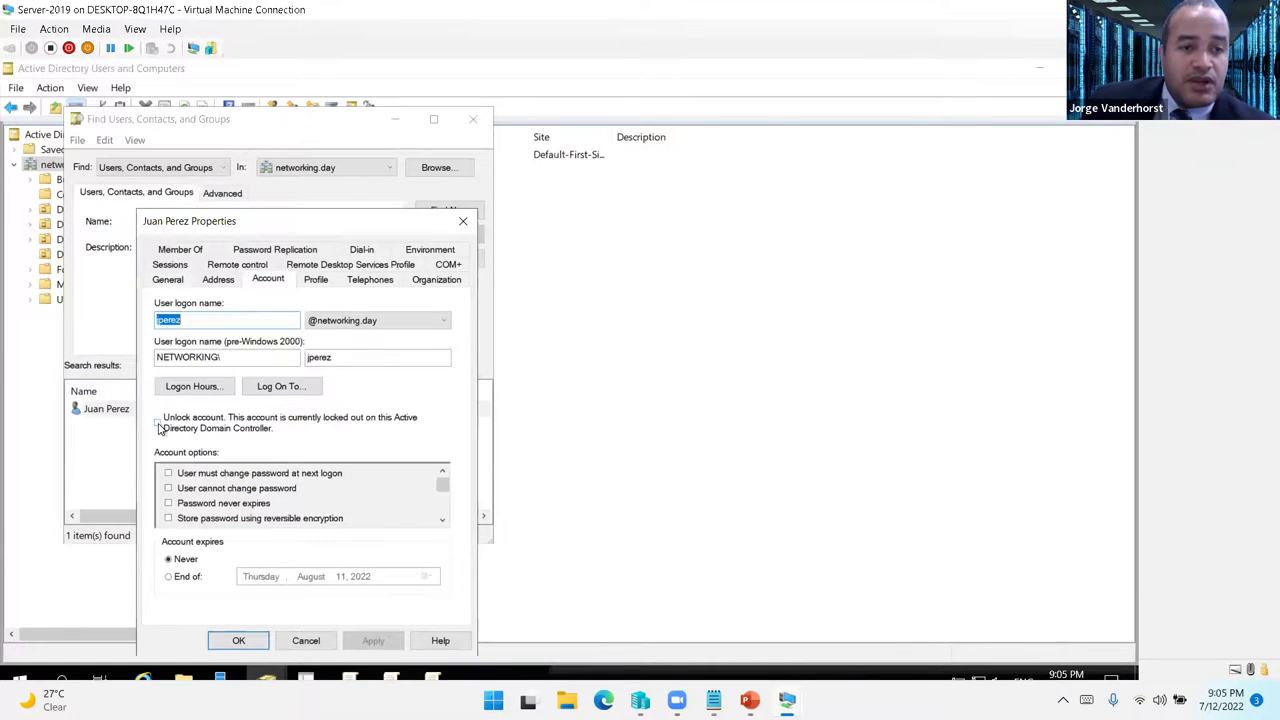
click(333, 426)
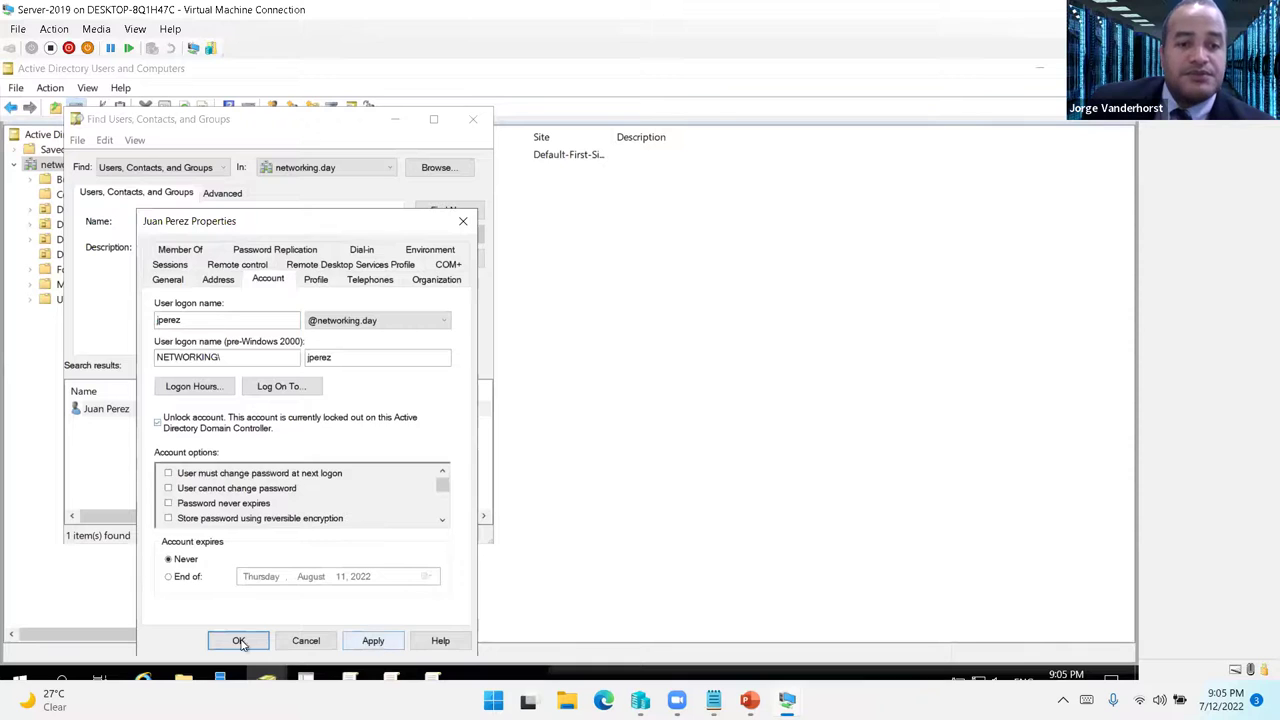
key(Return)
mouse_move(787, 700)
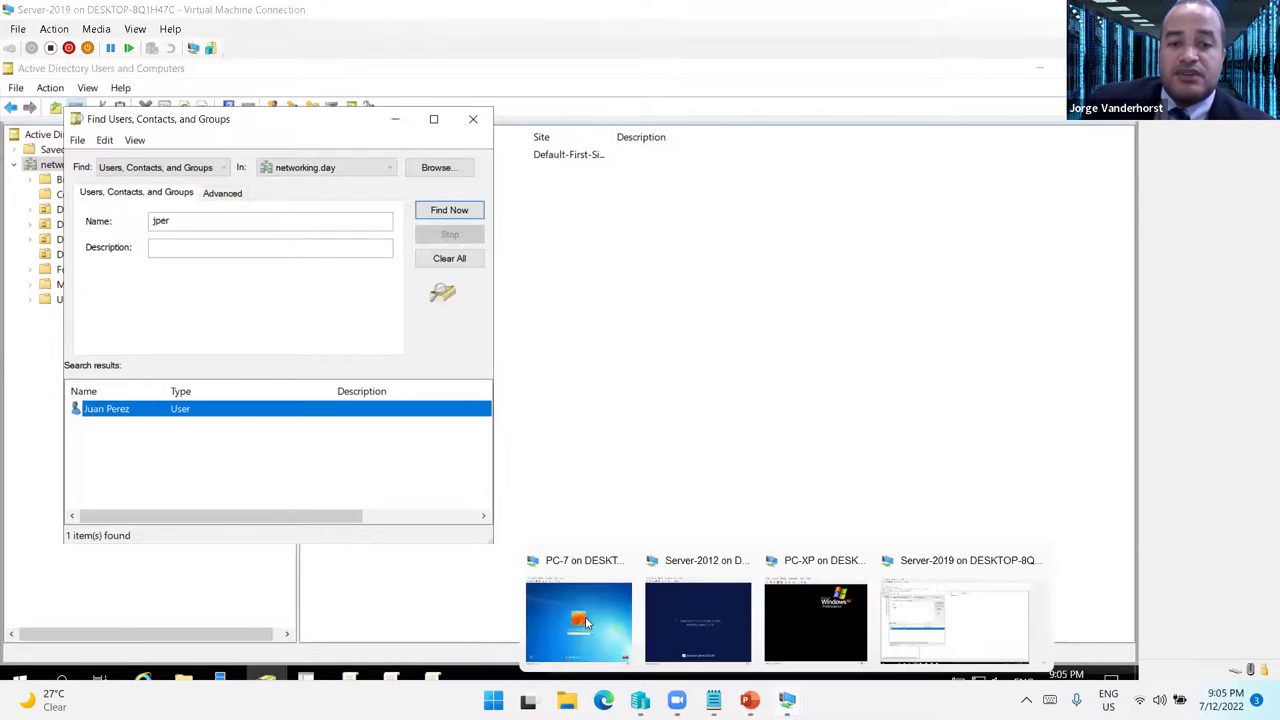
click(579, 617)
- Retry jperez's sign-in on PC-7 after the wrong-password error, then switch back to the Server-2019 VM
click(557, 461)
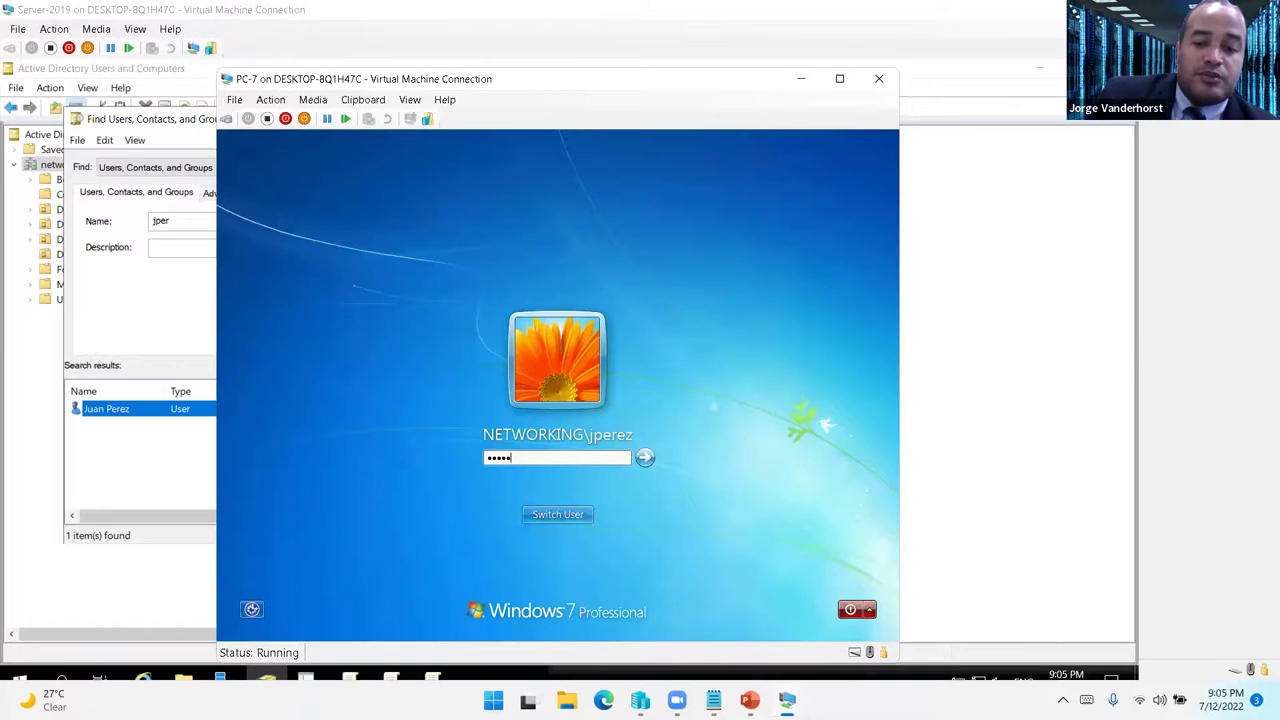
key(Return)
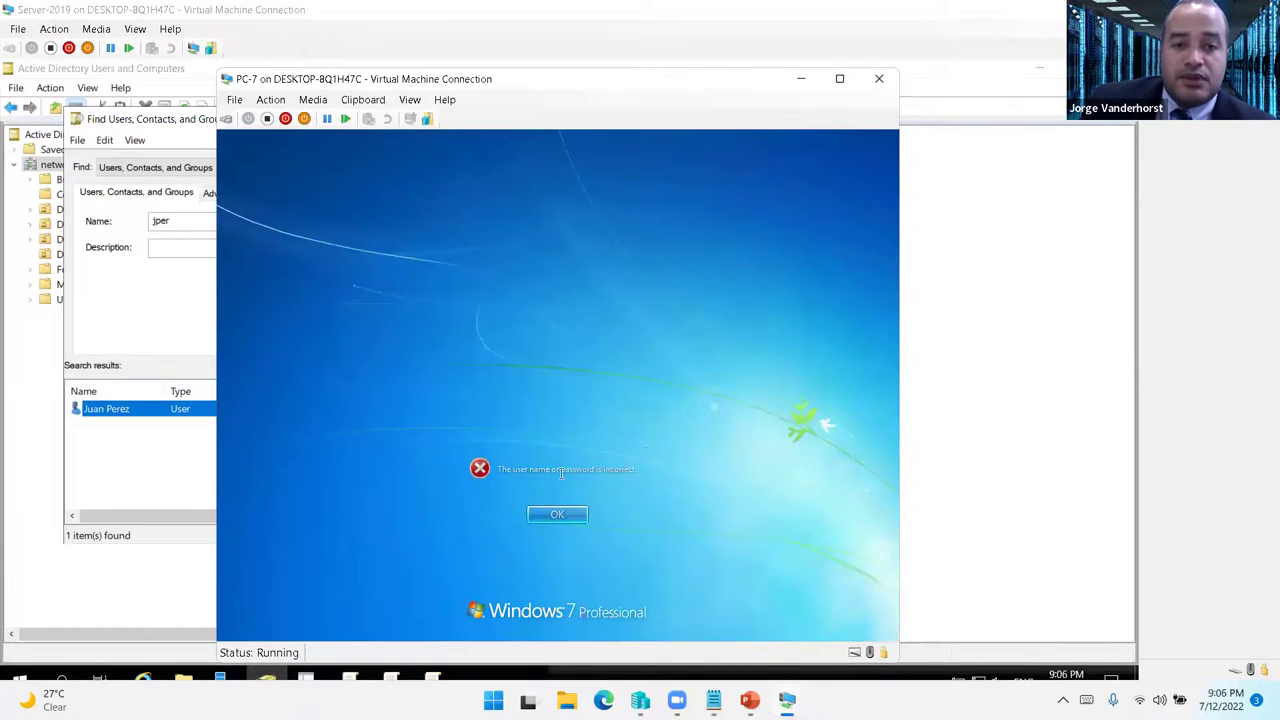
key(Return)
text(••)
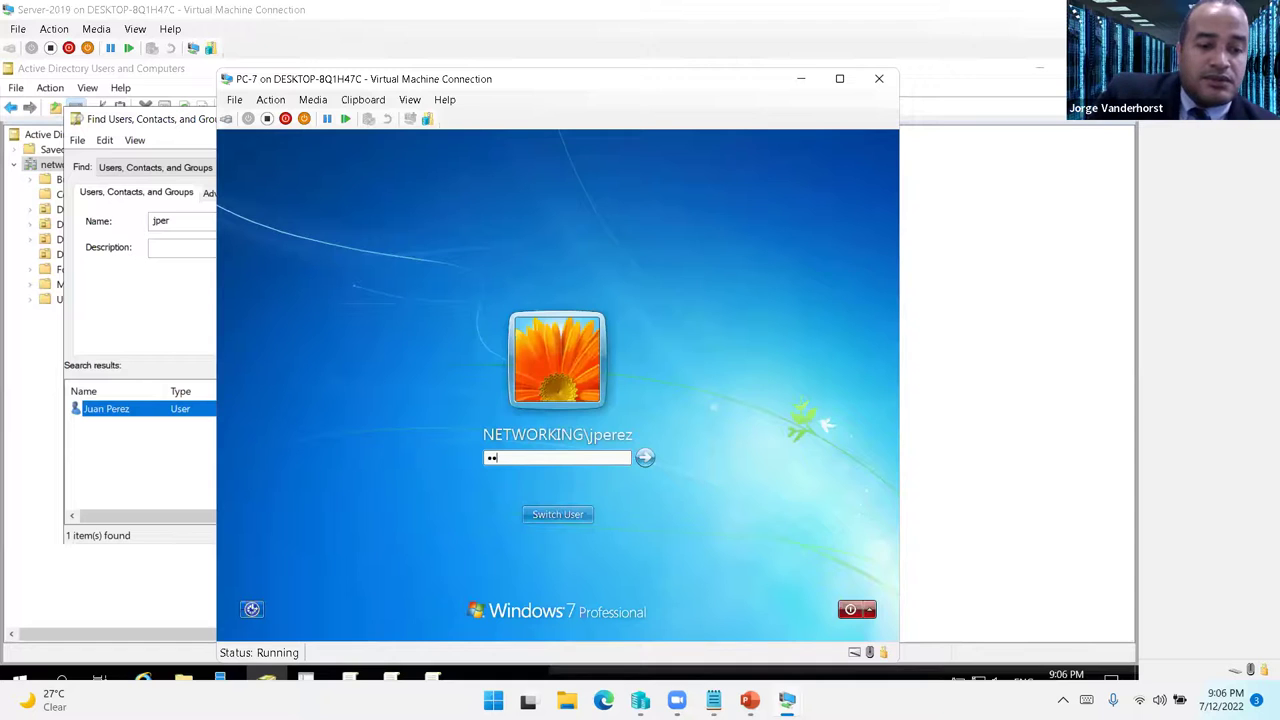
text(•••••••)
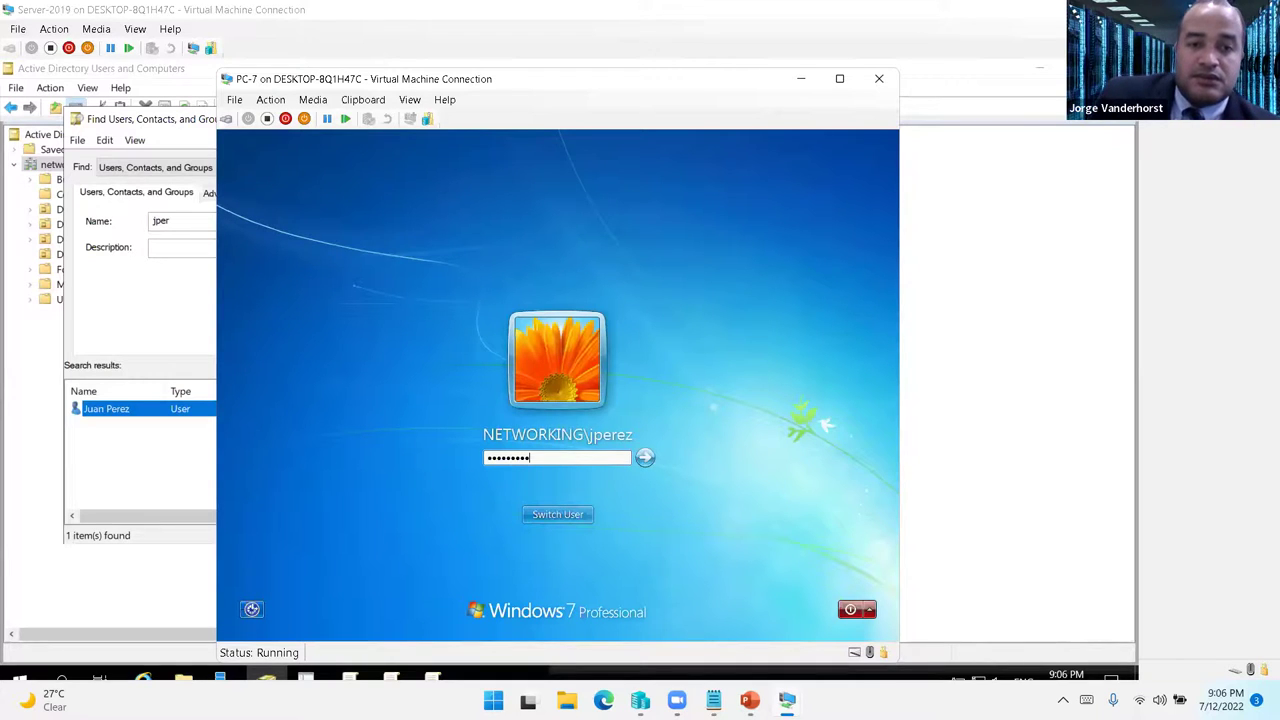
key(Return)
mouse_move(787, 700)
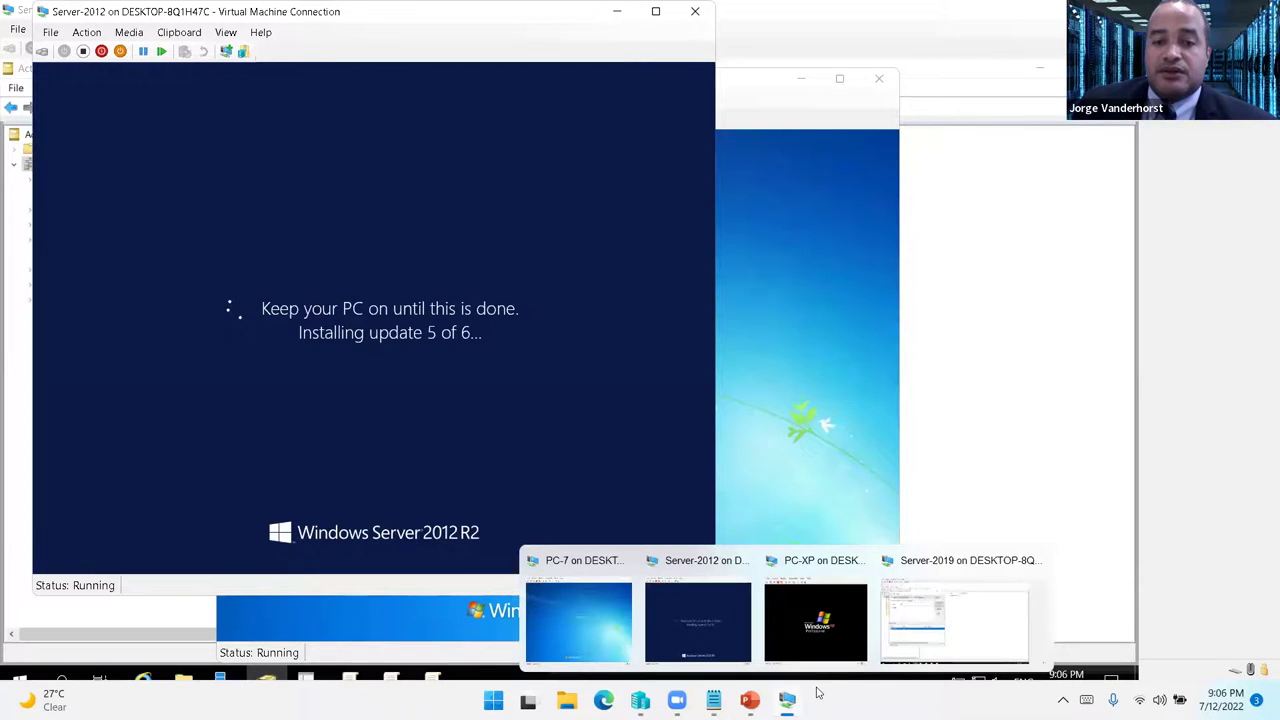
click(900, 630)
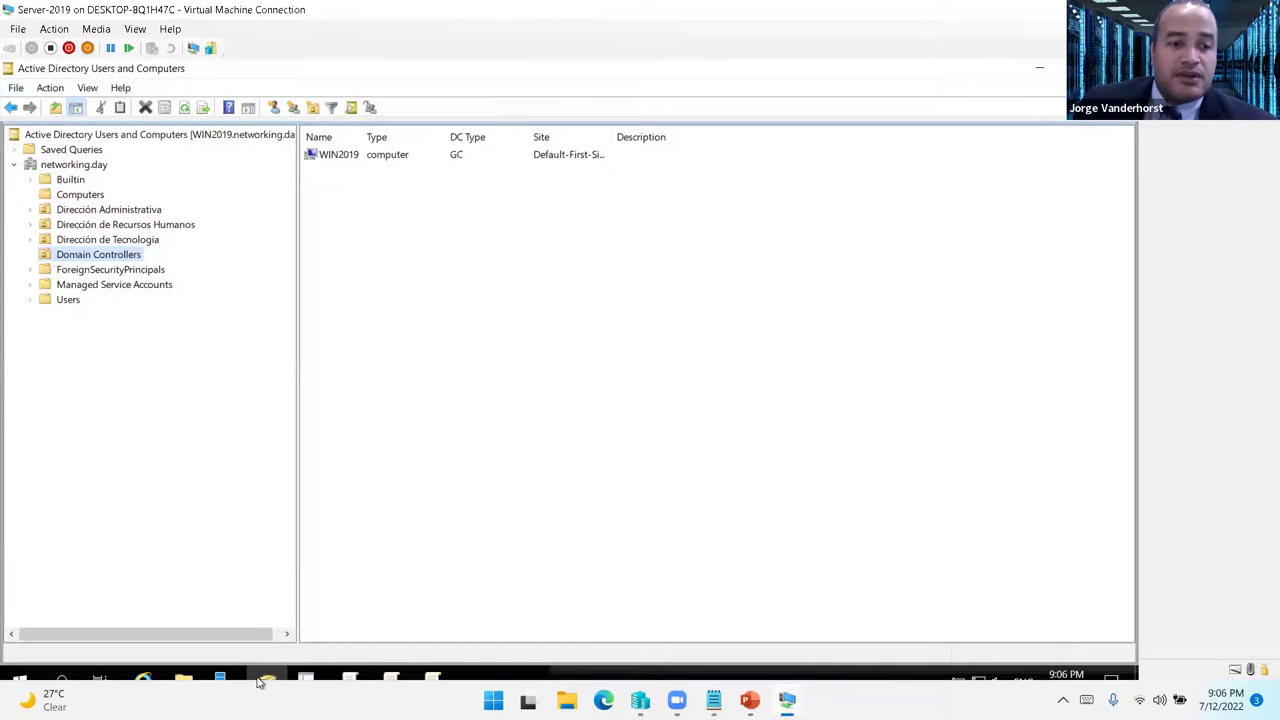
- Run the Add Roles and Features wizard up to the WIN2019 destination, then cancel it to start over
key(alt+Tab)
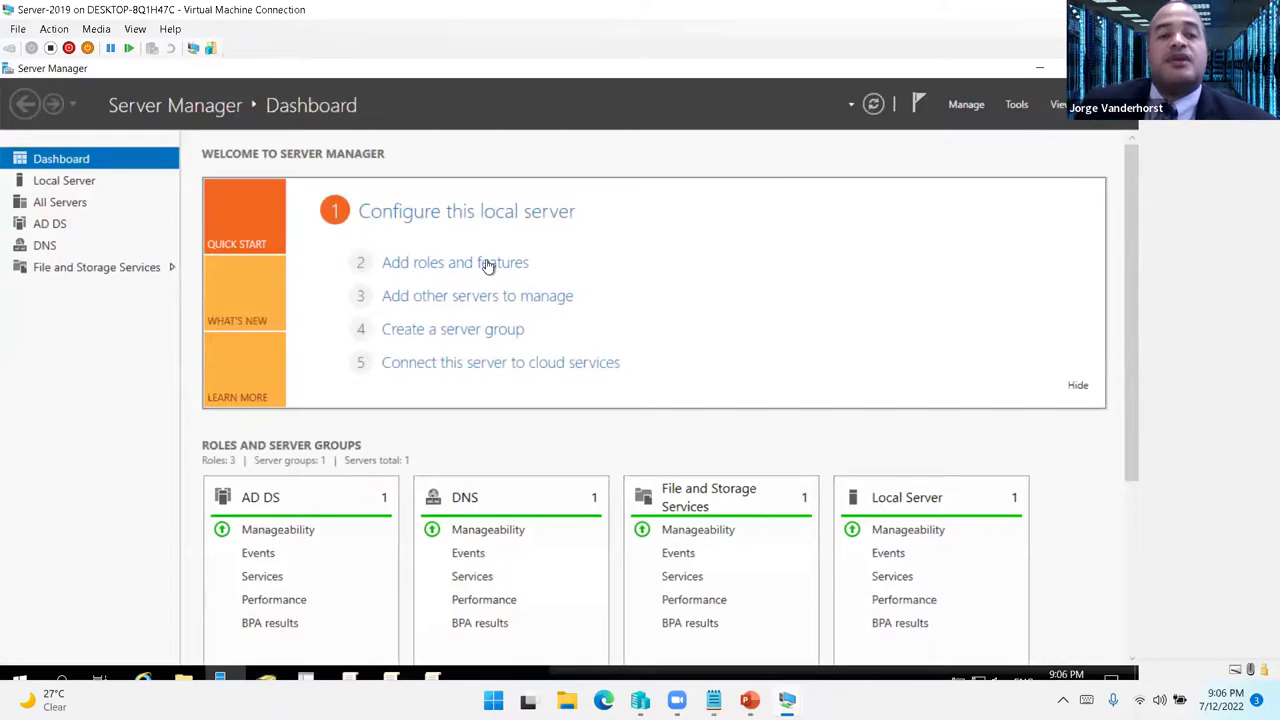
click(487, 263)
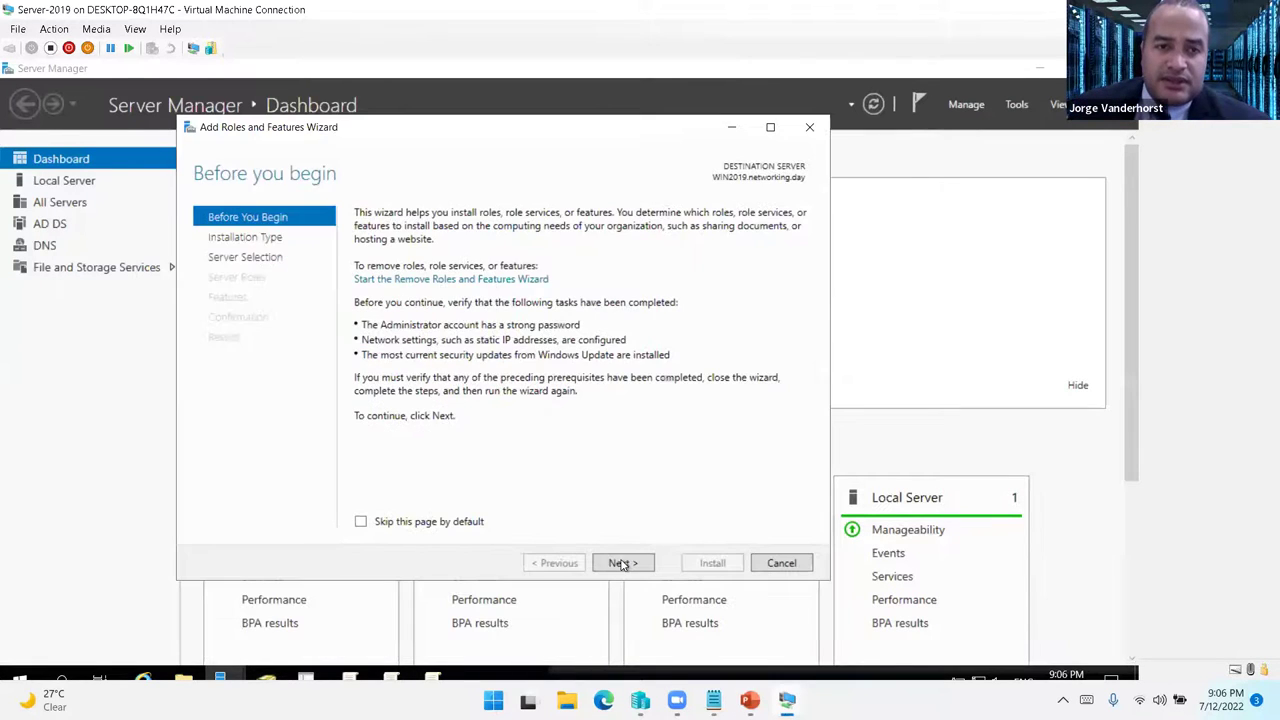
click(622, 564)
click(622, 564)
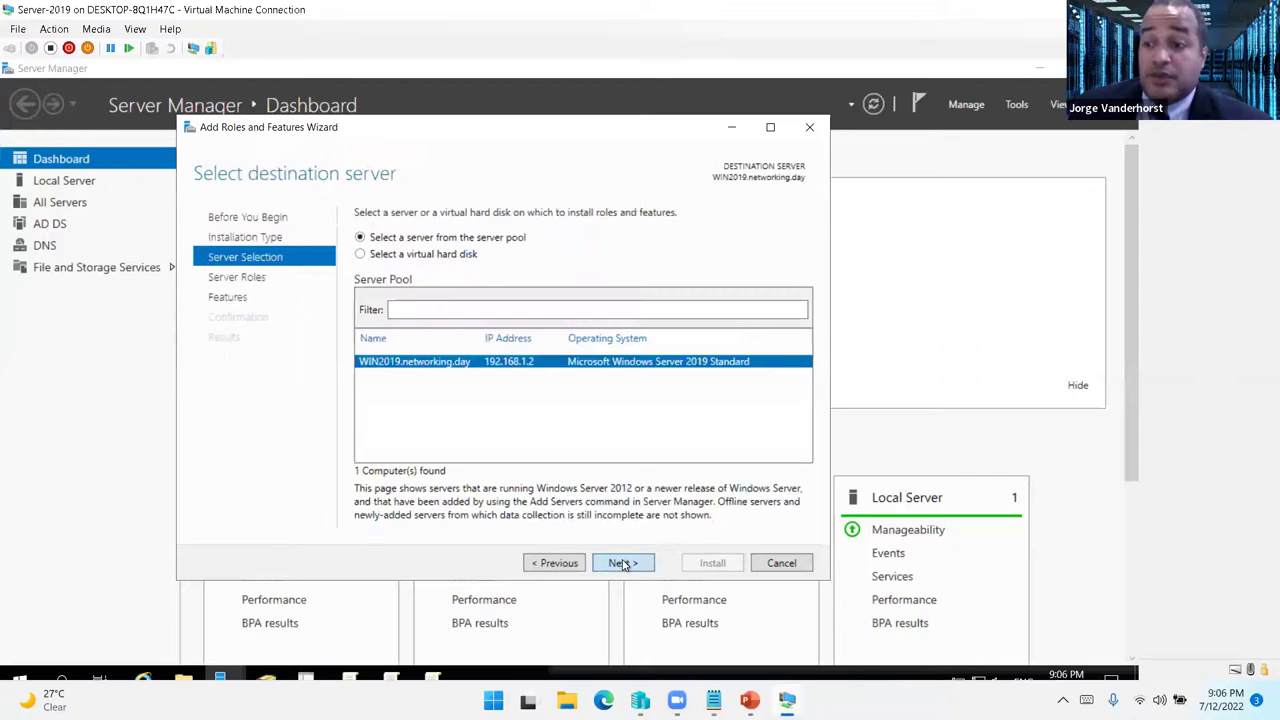
click(622, 564)
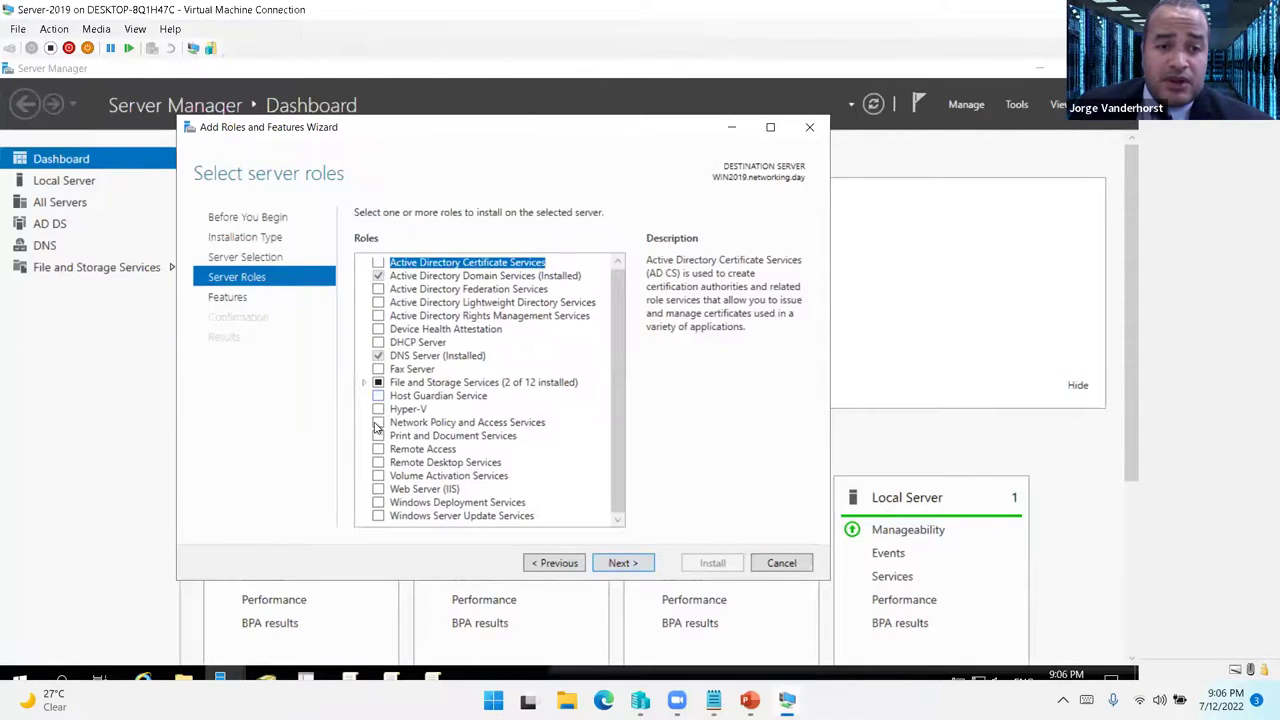
click(782, 563)
- Rerun the wizard for role-based installation on WIN2019 and select Print and Document Services with its tools
click(463, 266)
click(488, 531)
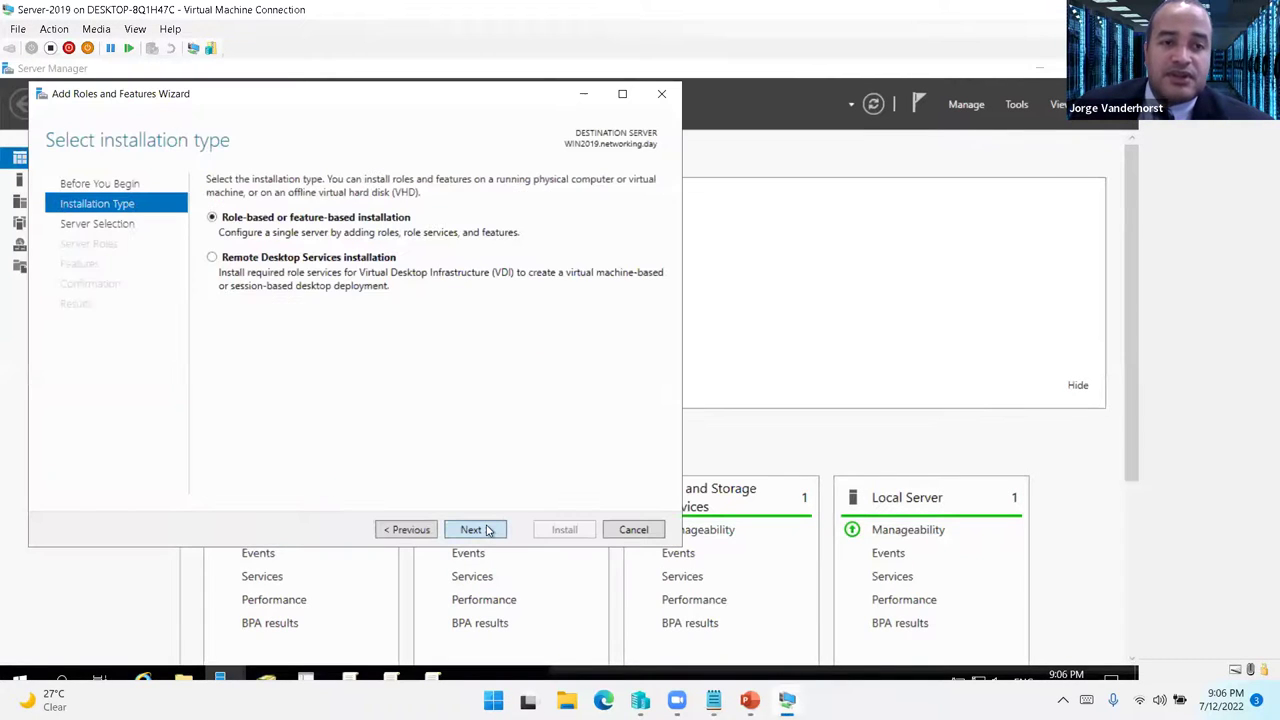
click(488, 531)
click(488, 531)
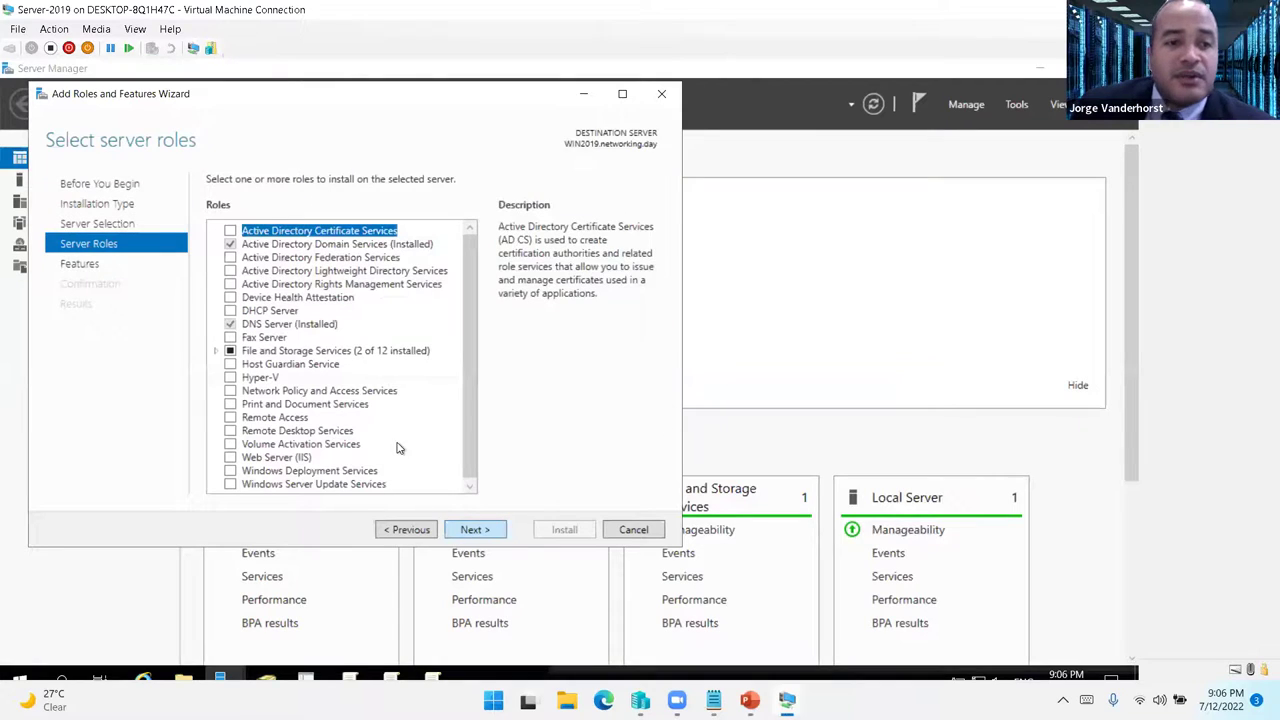
click(231, 406)
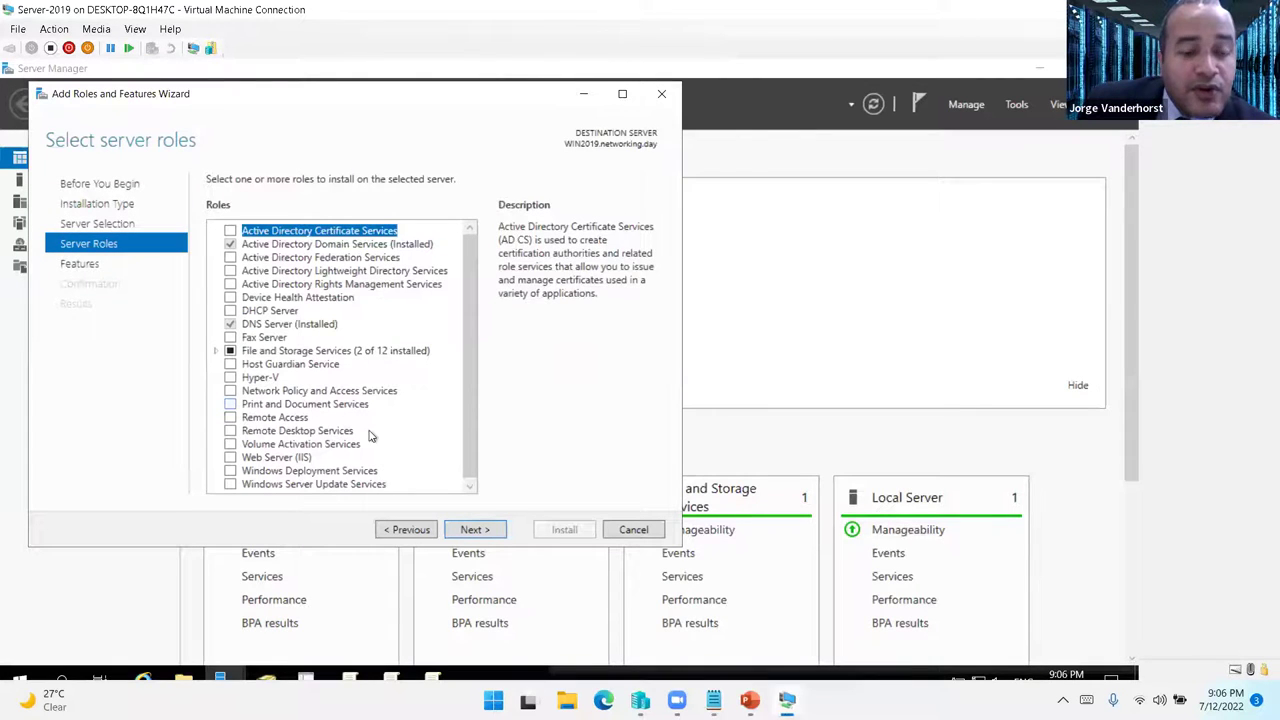
click(474, 531)
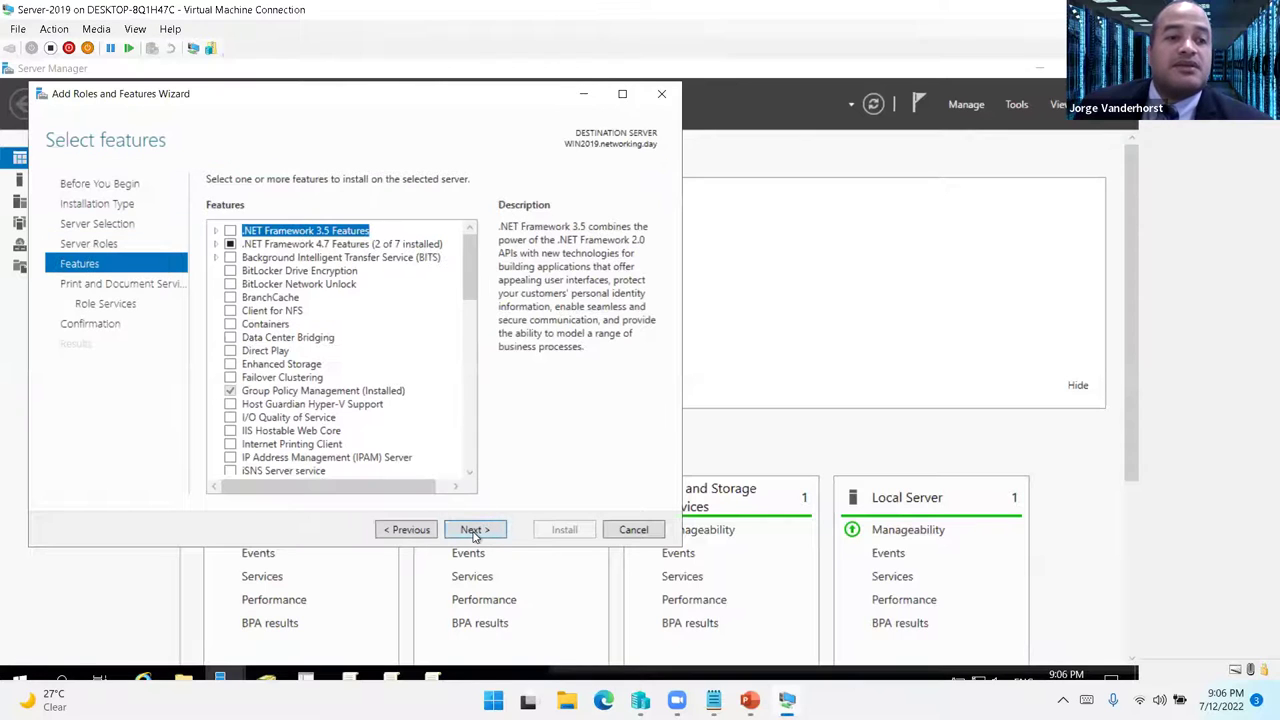
- Keep Print Server as the role service, with no extra features, and start the installation
click(474, 531)
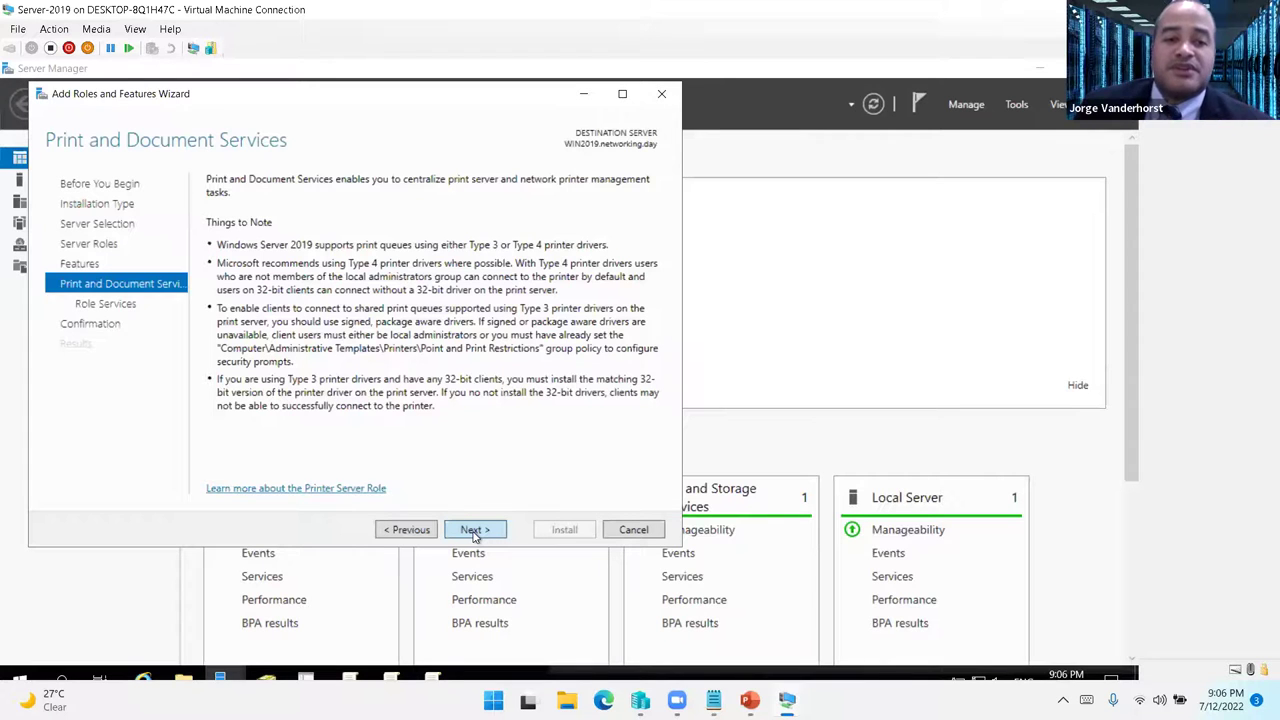
click(475, 530)
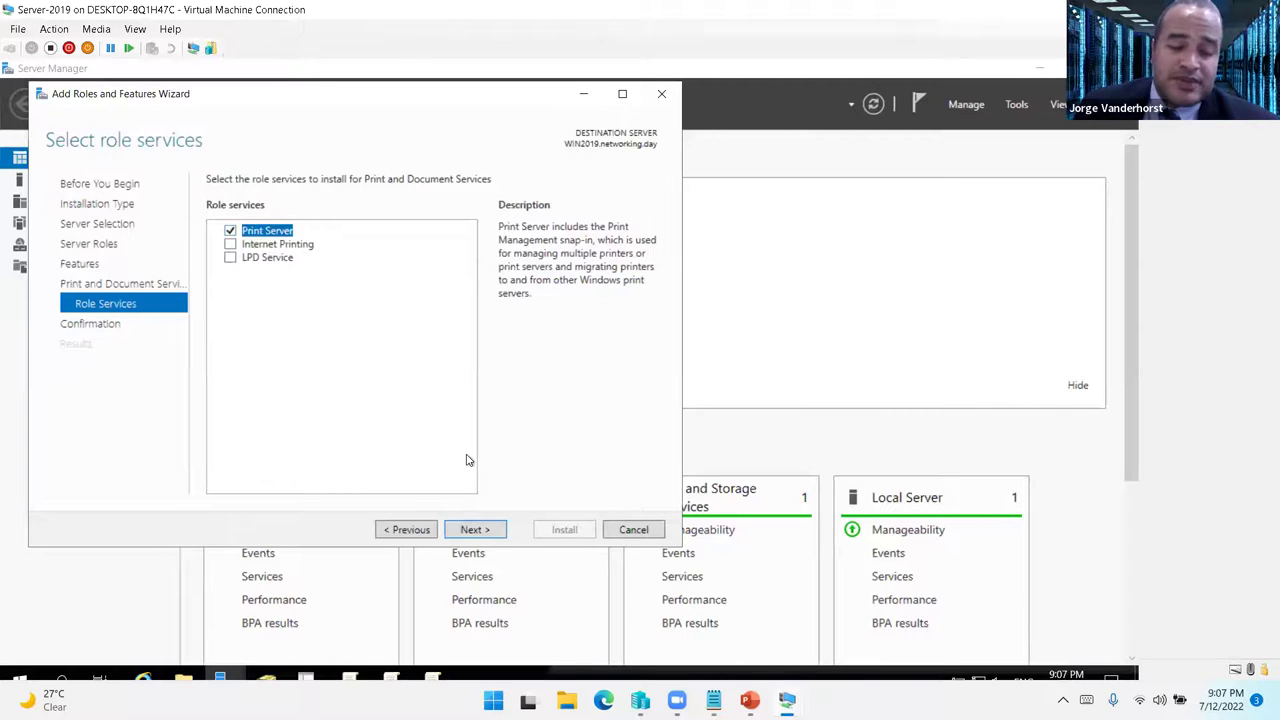
click(476, 530)
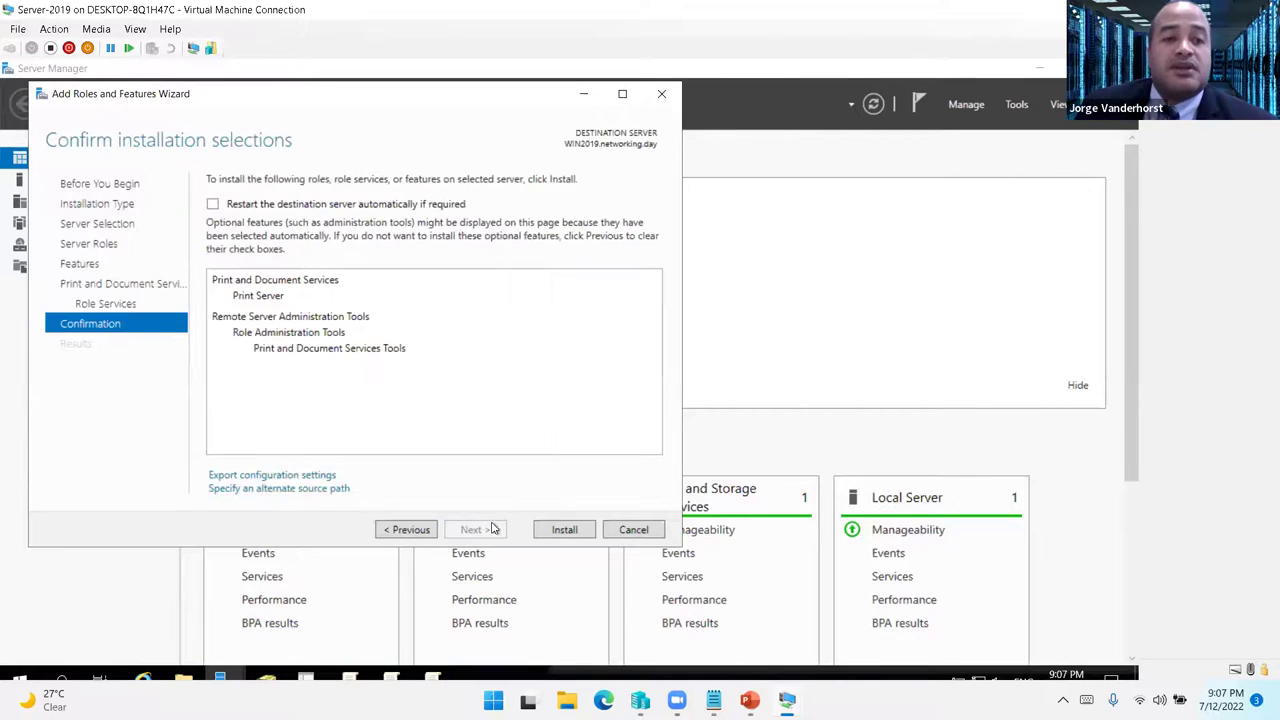
click(558, 532)
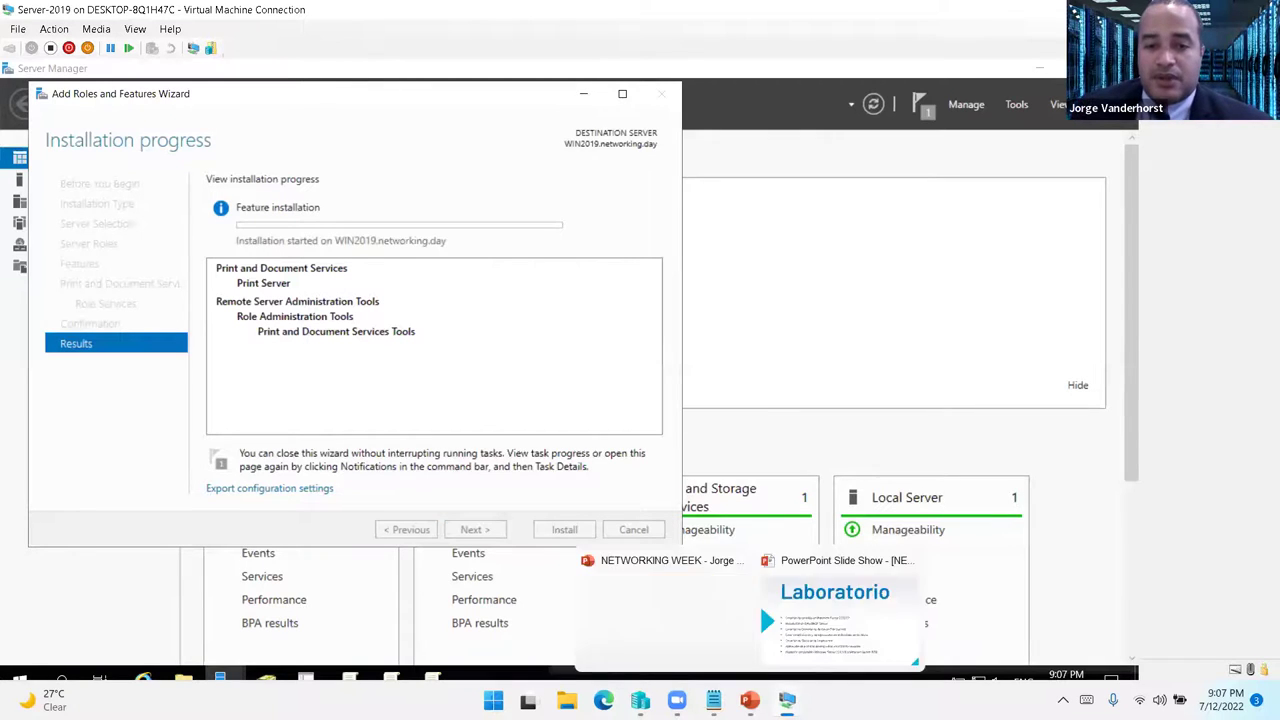
- Check the Server-2012 VM, moving its window lower, then return to the Server-2019 VM
mouse_move(786, 700)
click(688, 578)
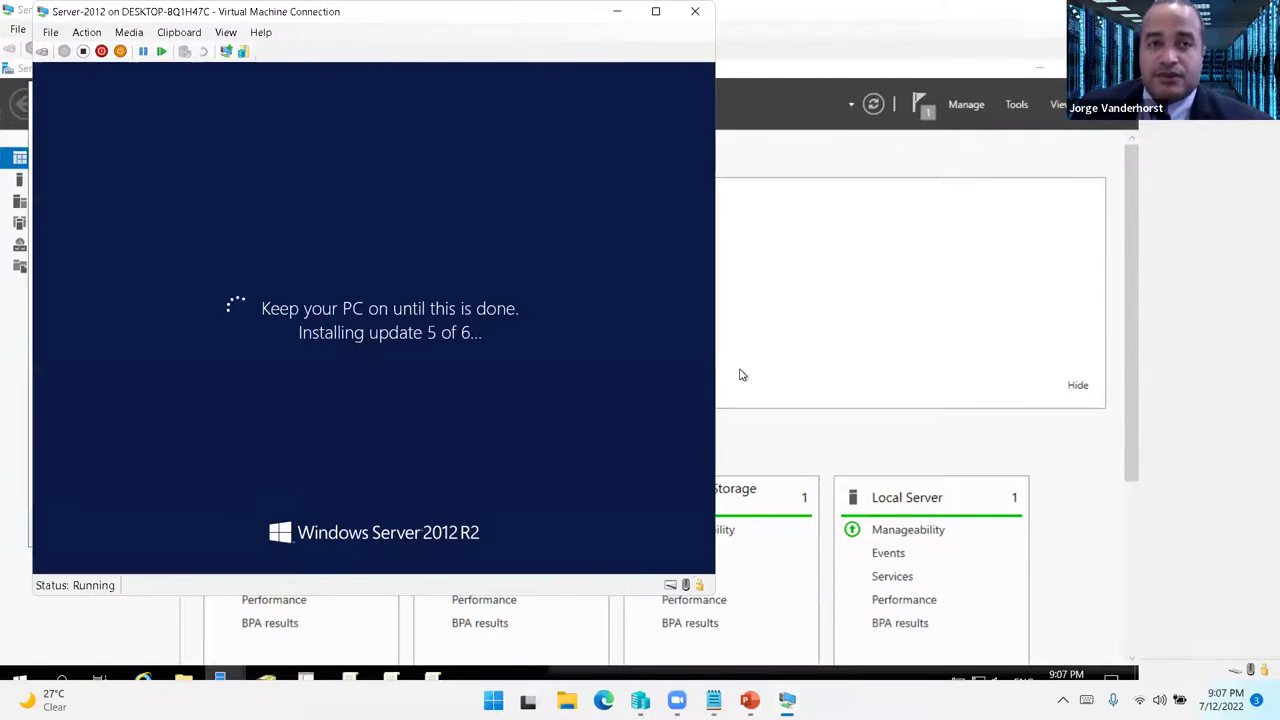
drag(170, 12, 176, 65)
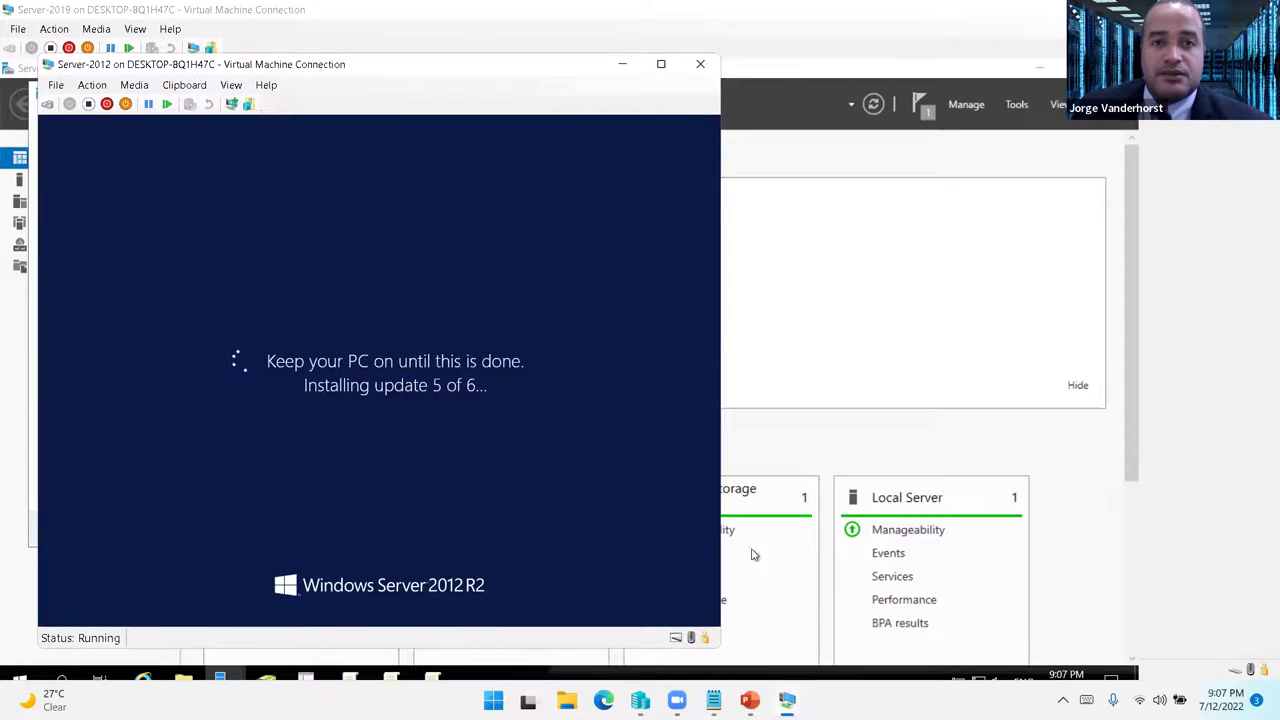
mouse_move(786, 700)
click(950, 622)
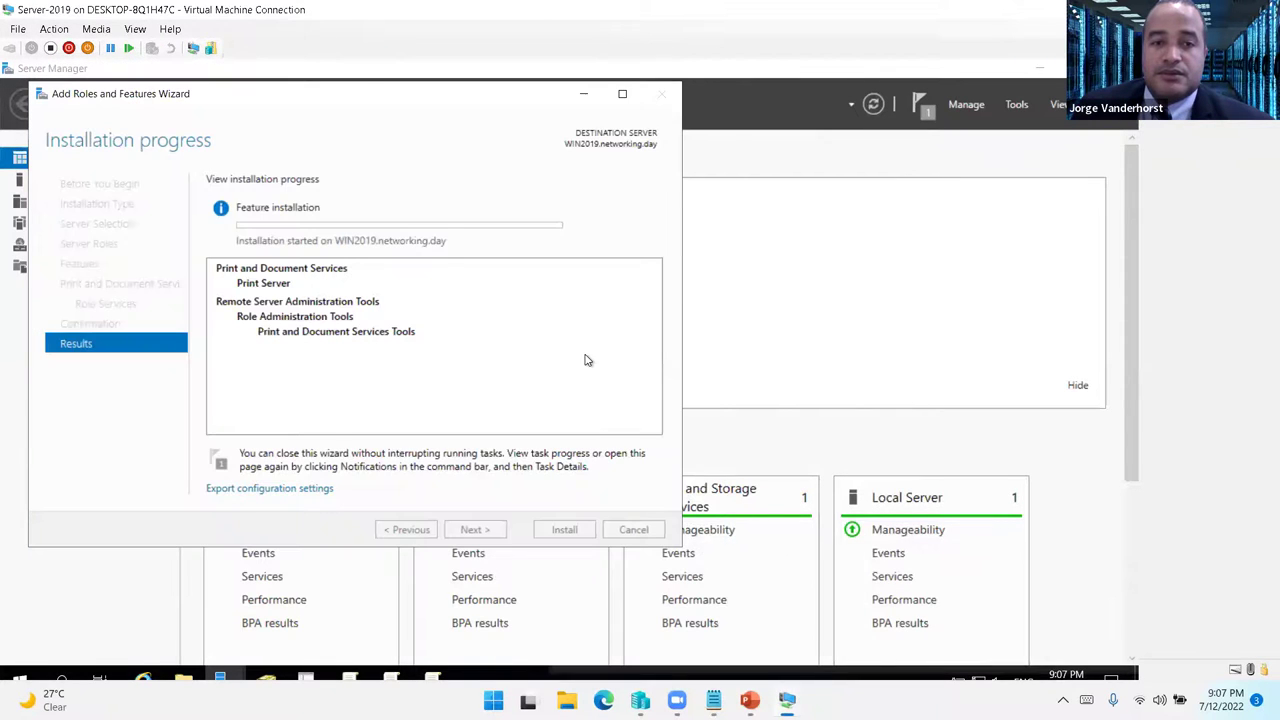
- Centre the installation progress window, move the PC-7 window aside, and bring the progress window to the front
drag(363, 105, 576, 154)
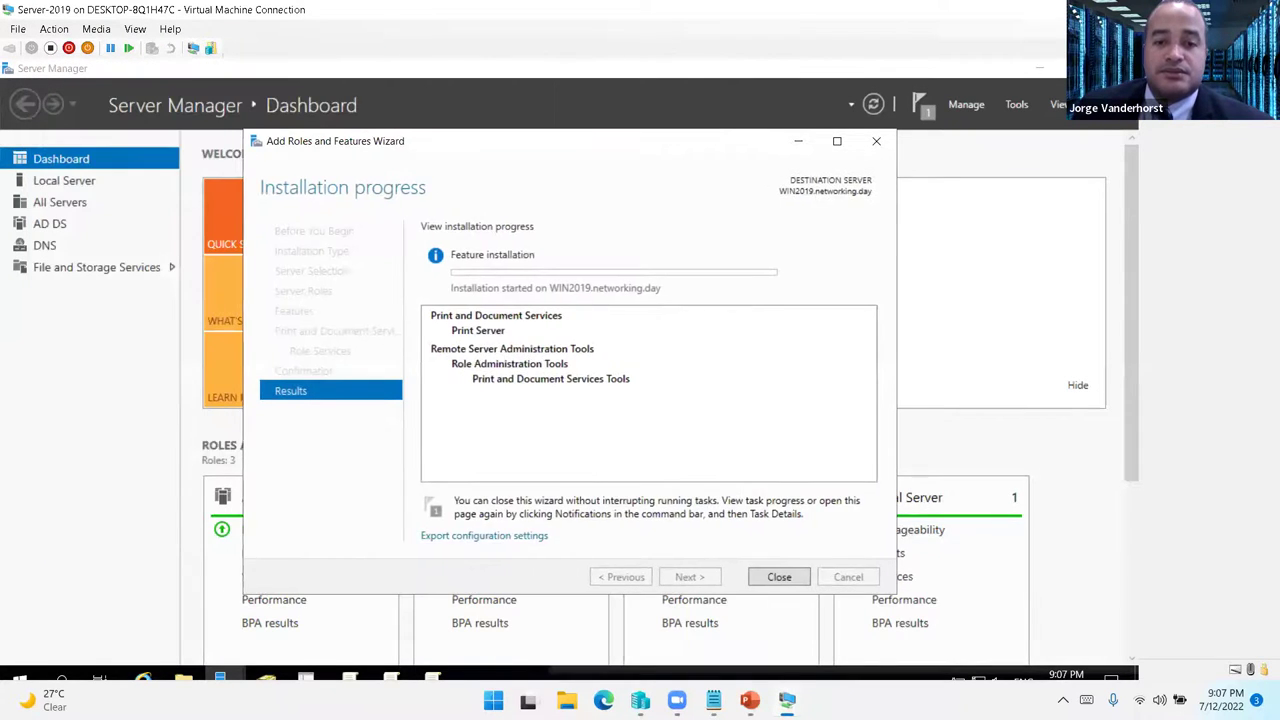
mouse_move(786, 700)
click(591, 626)
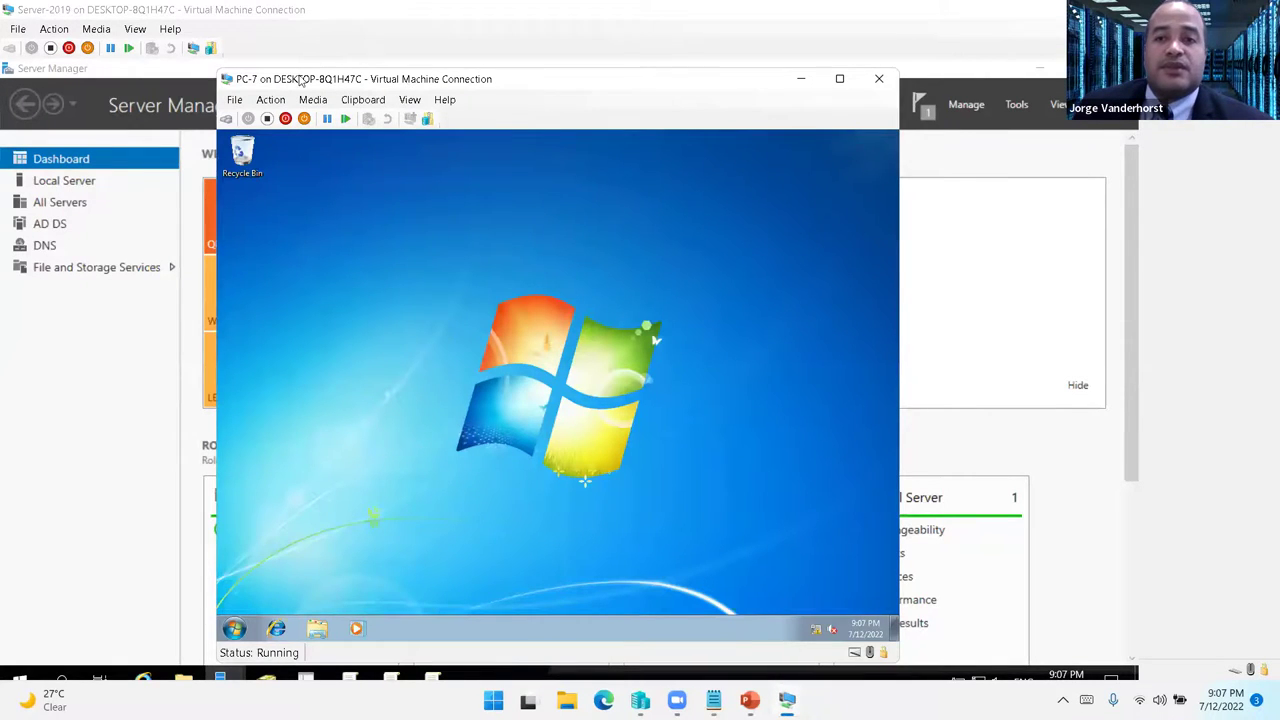
drag(405, 86, 295, 76)
click(836, 267)
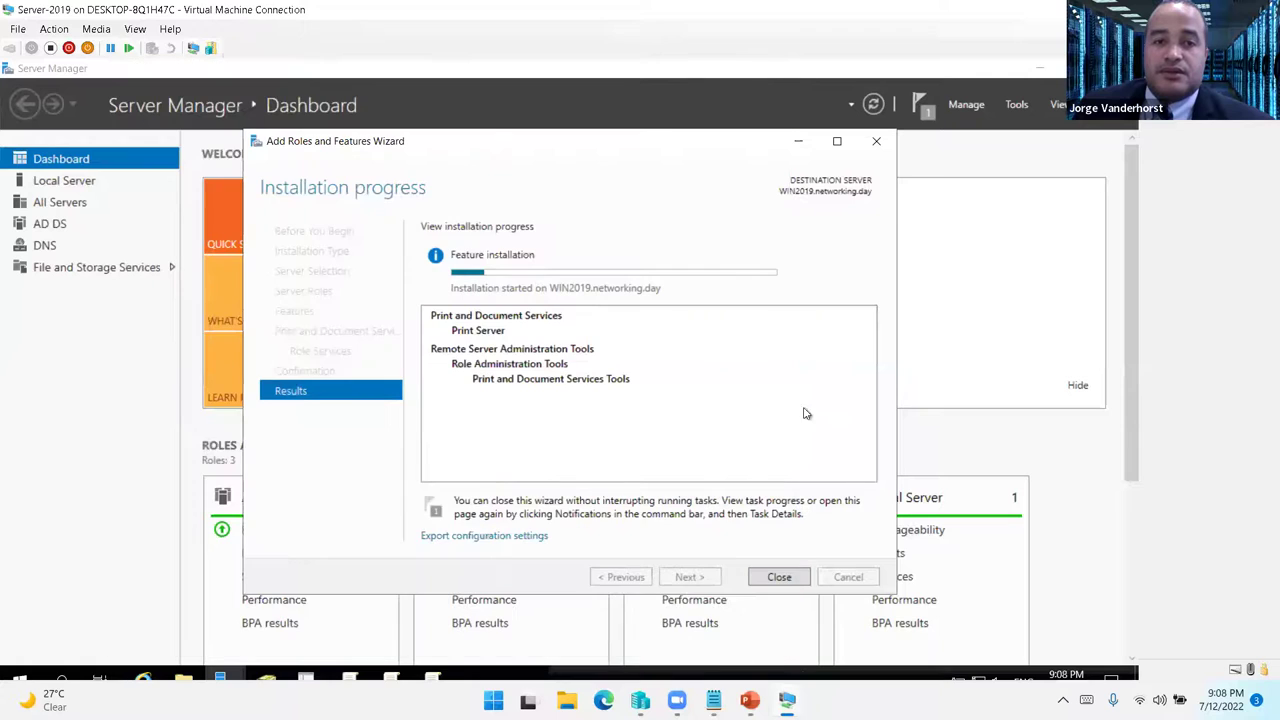
mouse_move(787, 700)
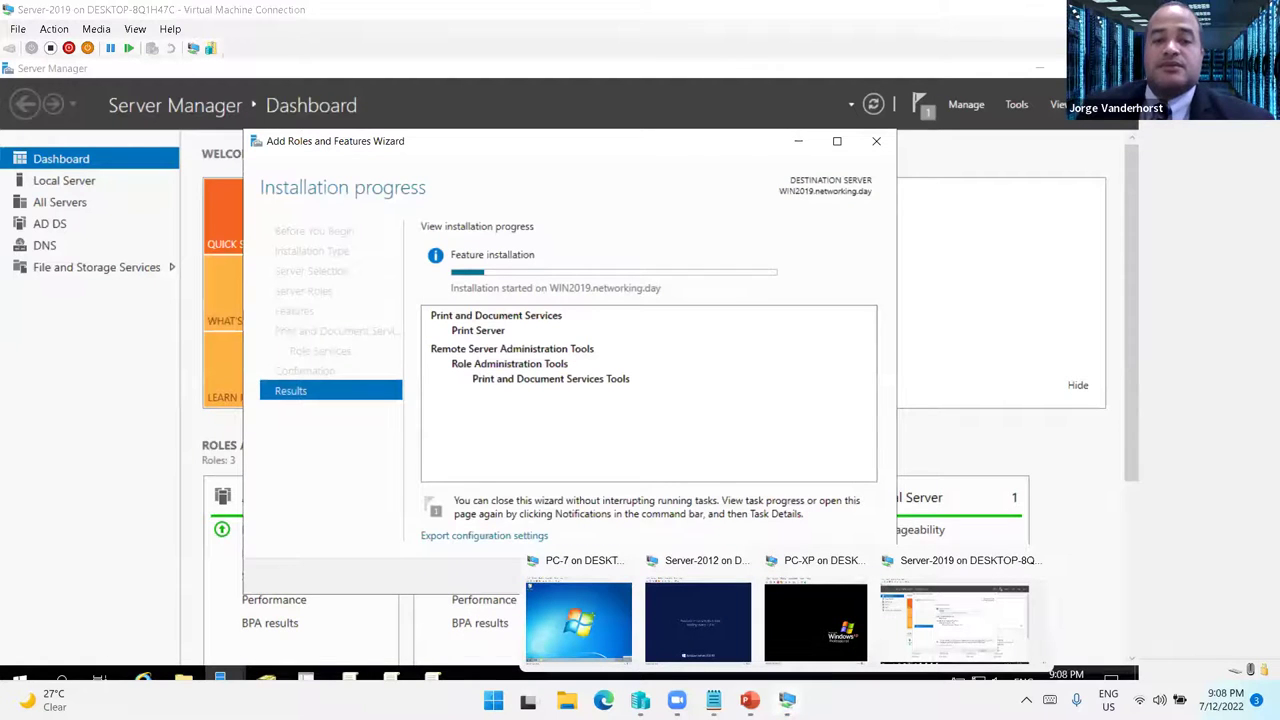
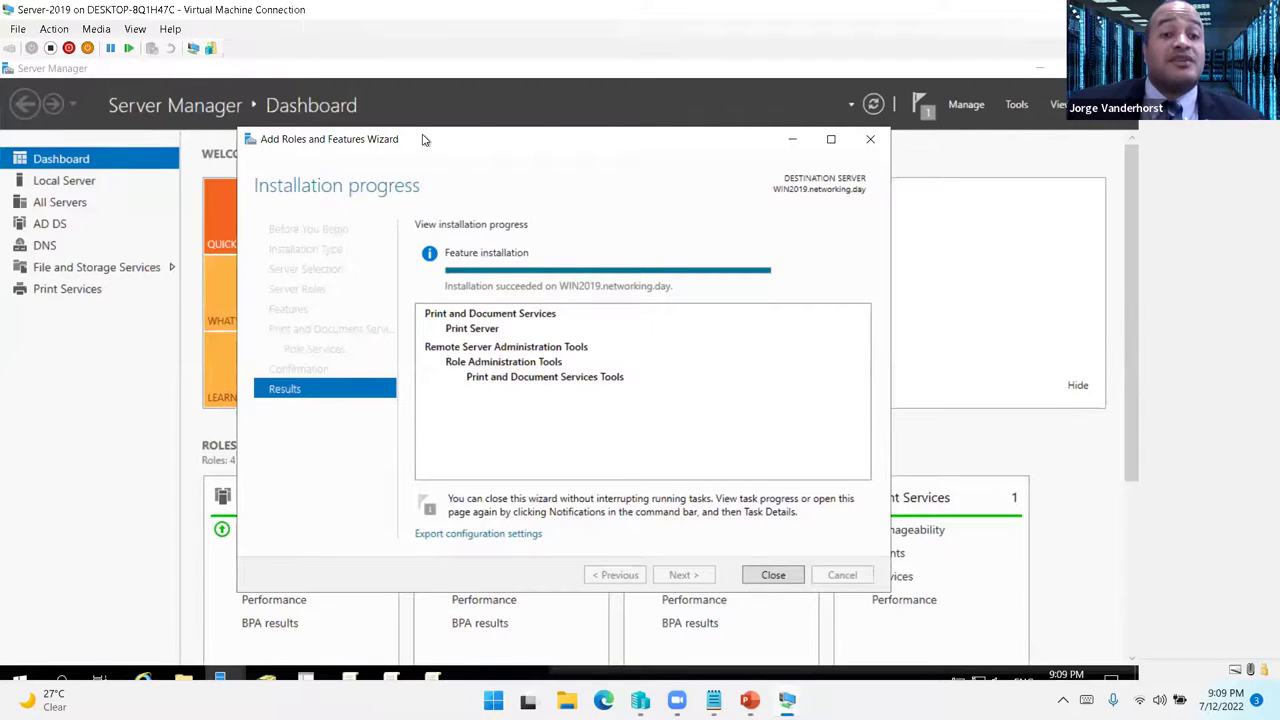
- Close the finished roles wizard, minimize ADUC and launch Print Management from Server Manager Tools
click(773, 574)
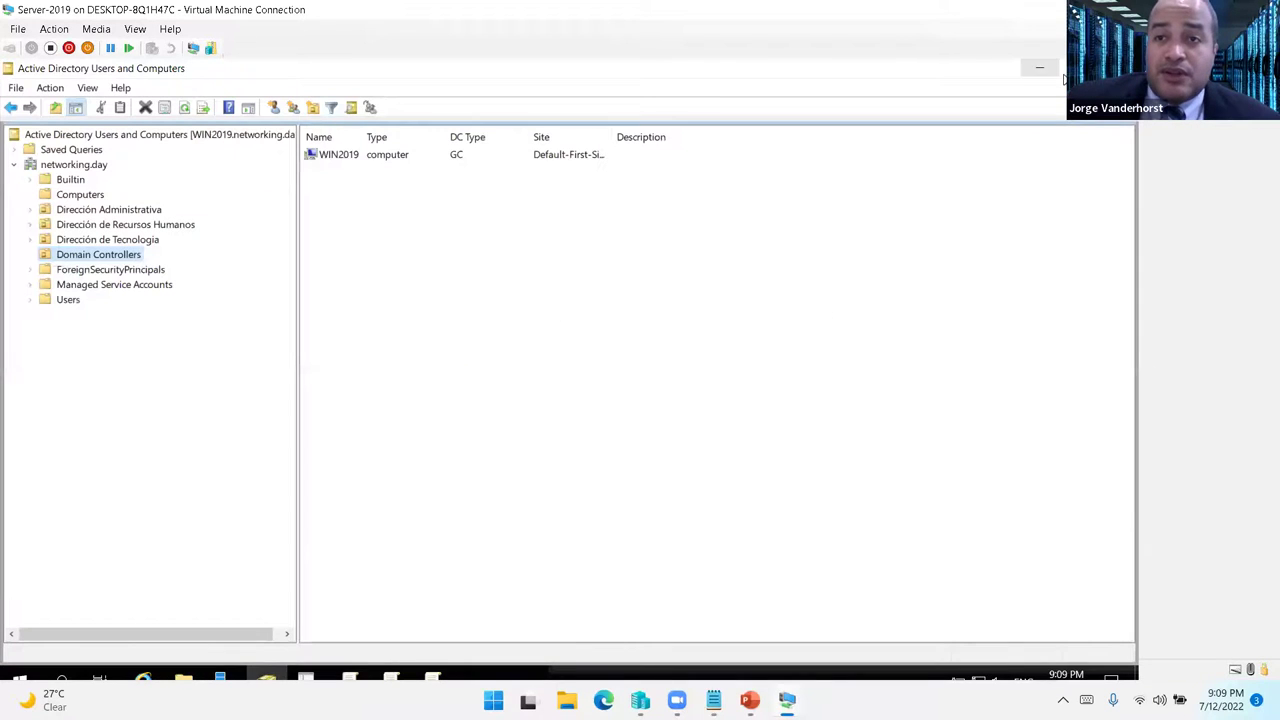
click(1039, 67)
click(1018, 106)
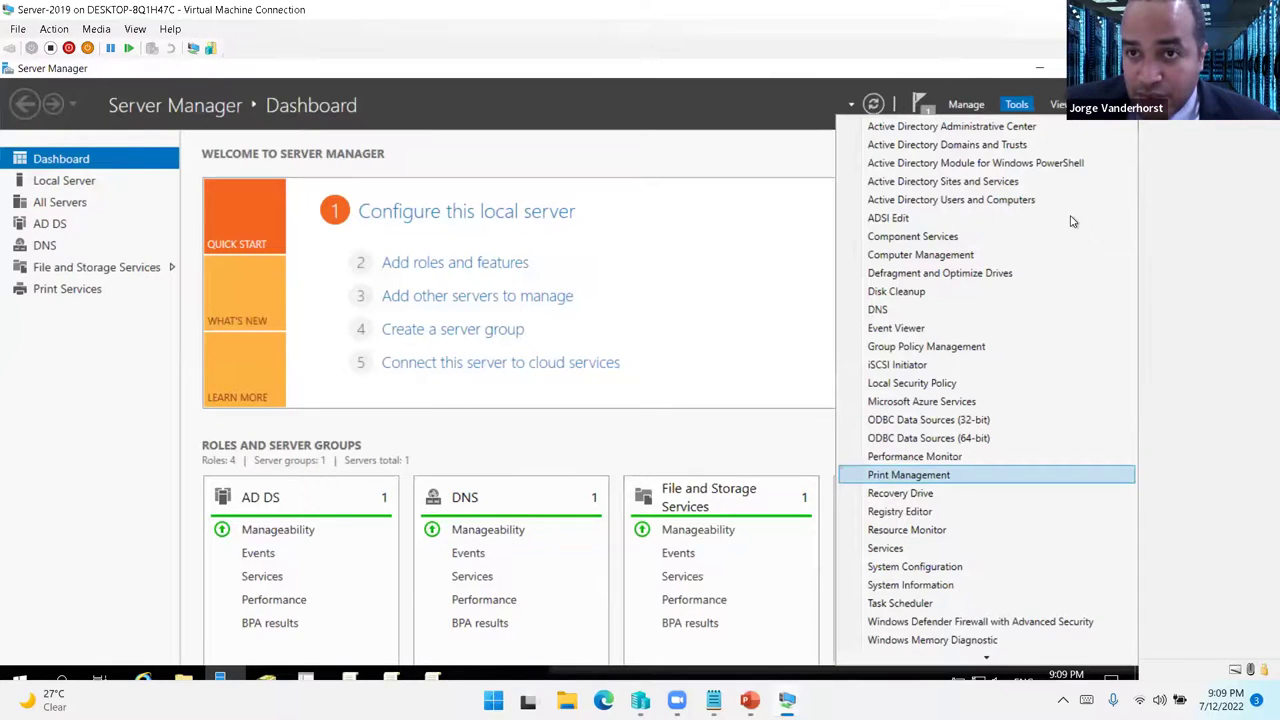
click(946, 472)
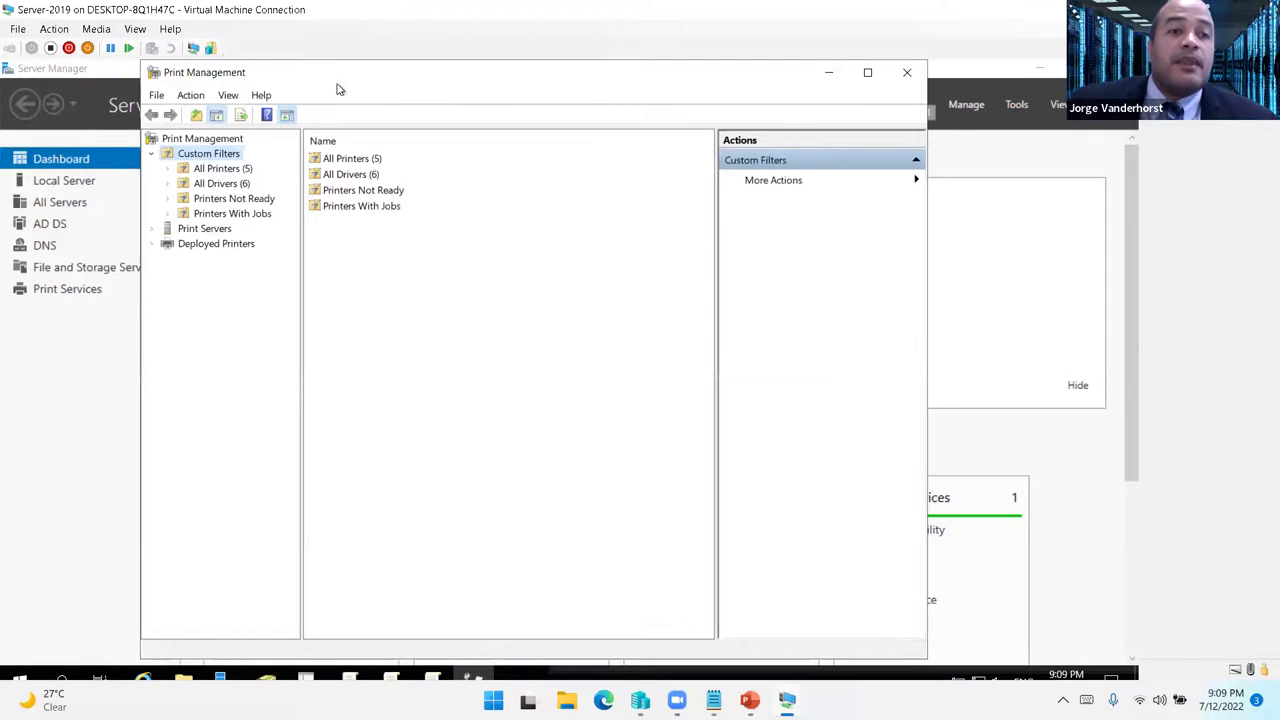
- Maximize Print Management, list the Printers of WIN2019 (local) and start Add Printer
double_click(355, 79)
double_click(66, 222)
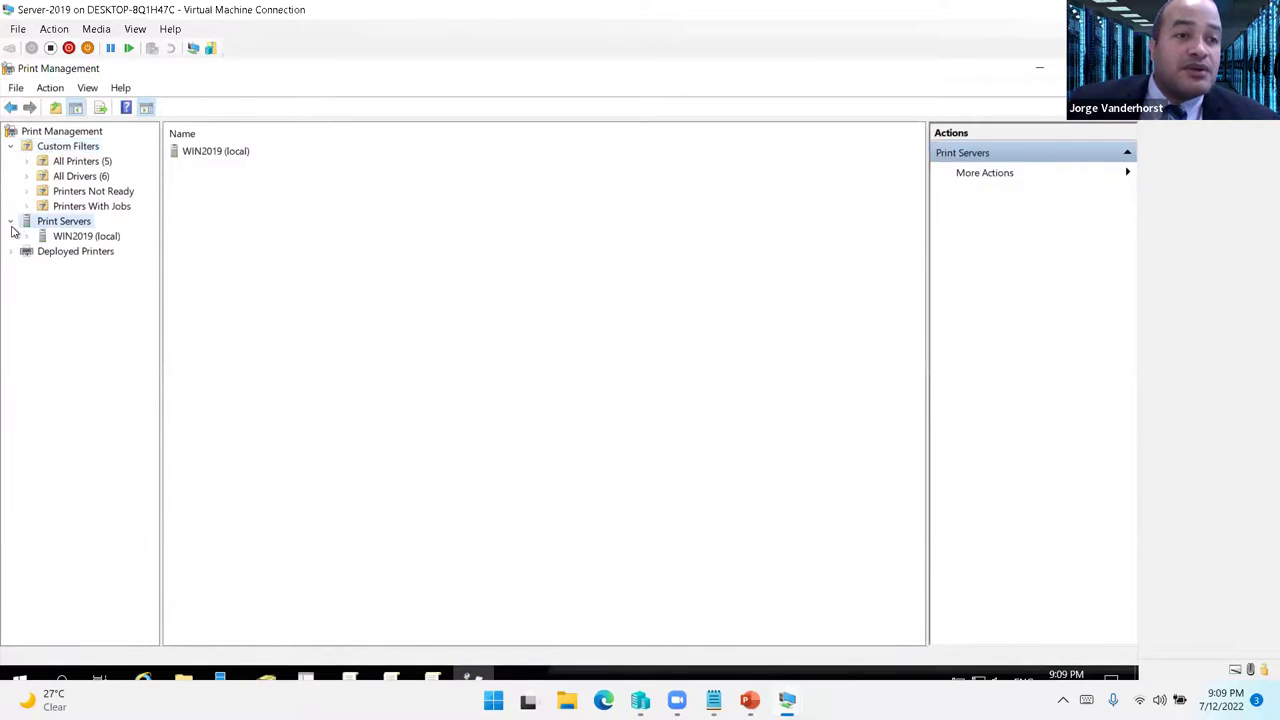
click(77, 237)
drag(163, 229, 280, 230)
click(88, 296)
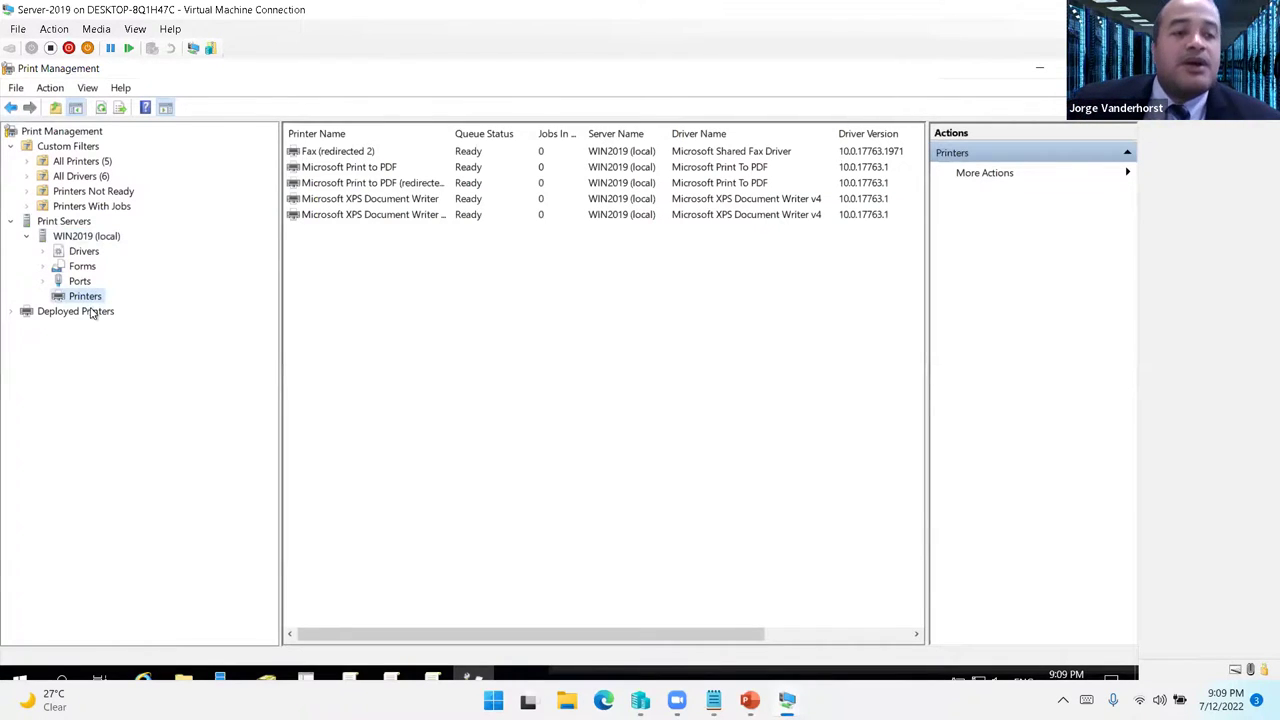
right_click(93, 297)
click(176, 306)
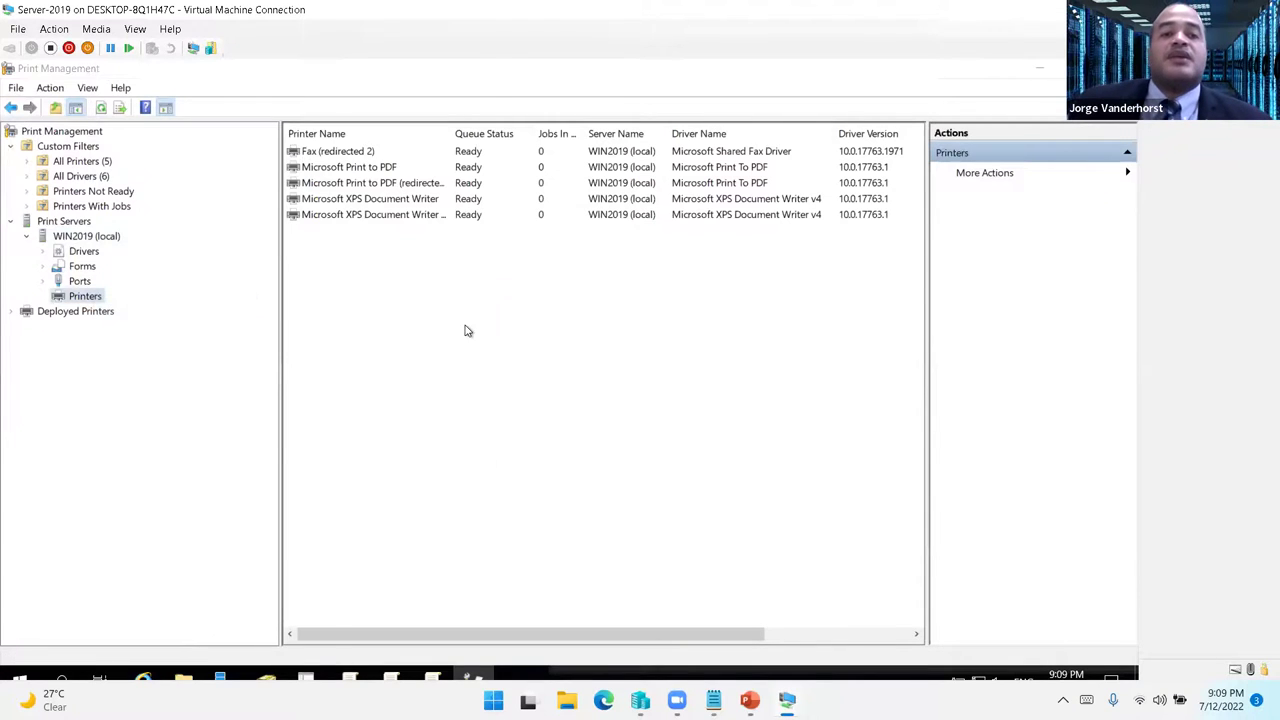
- Choose adding a new printer on the existing LPT1 port
drag(293, 73, 613, 109)
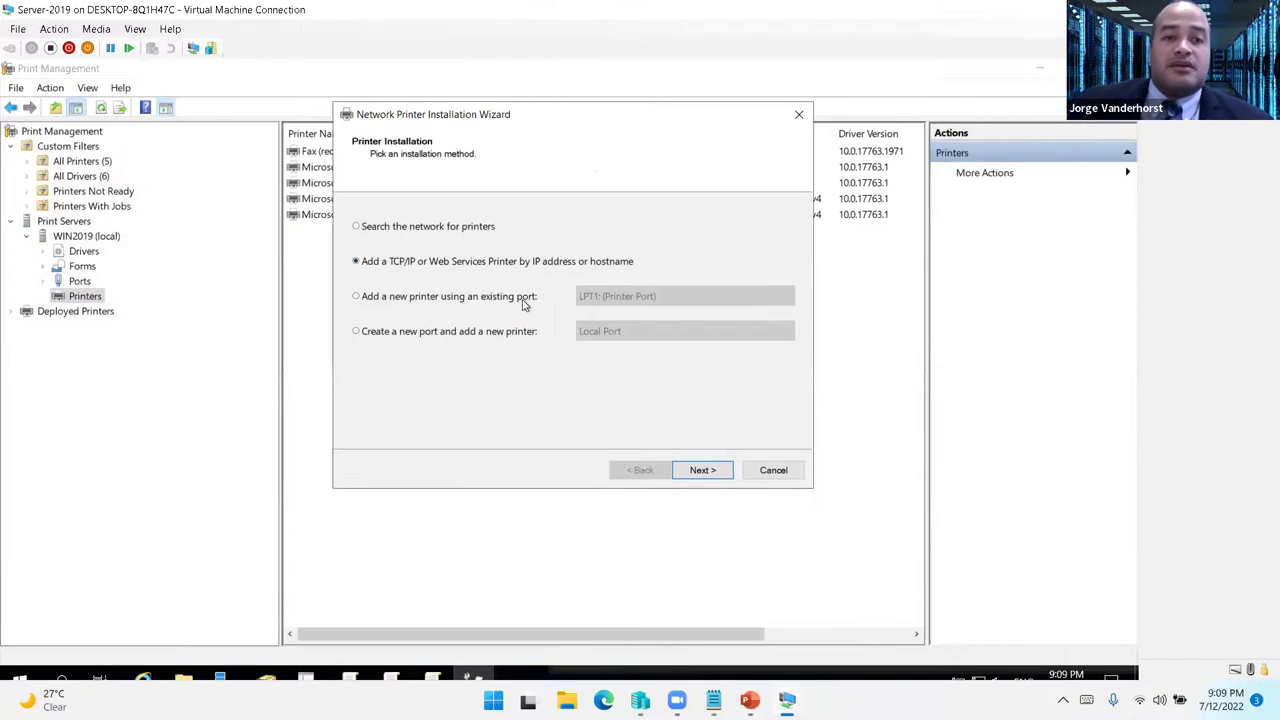
click(702, 470)
text(192)
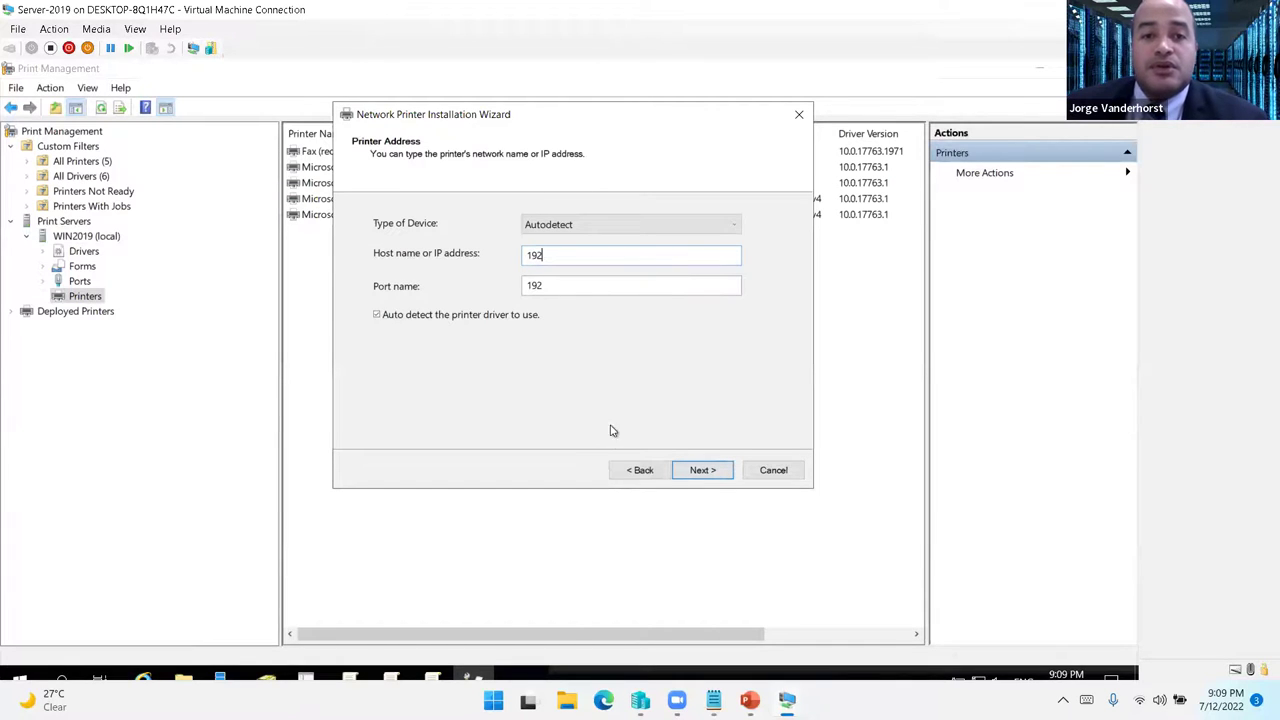
click(645, 470)
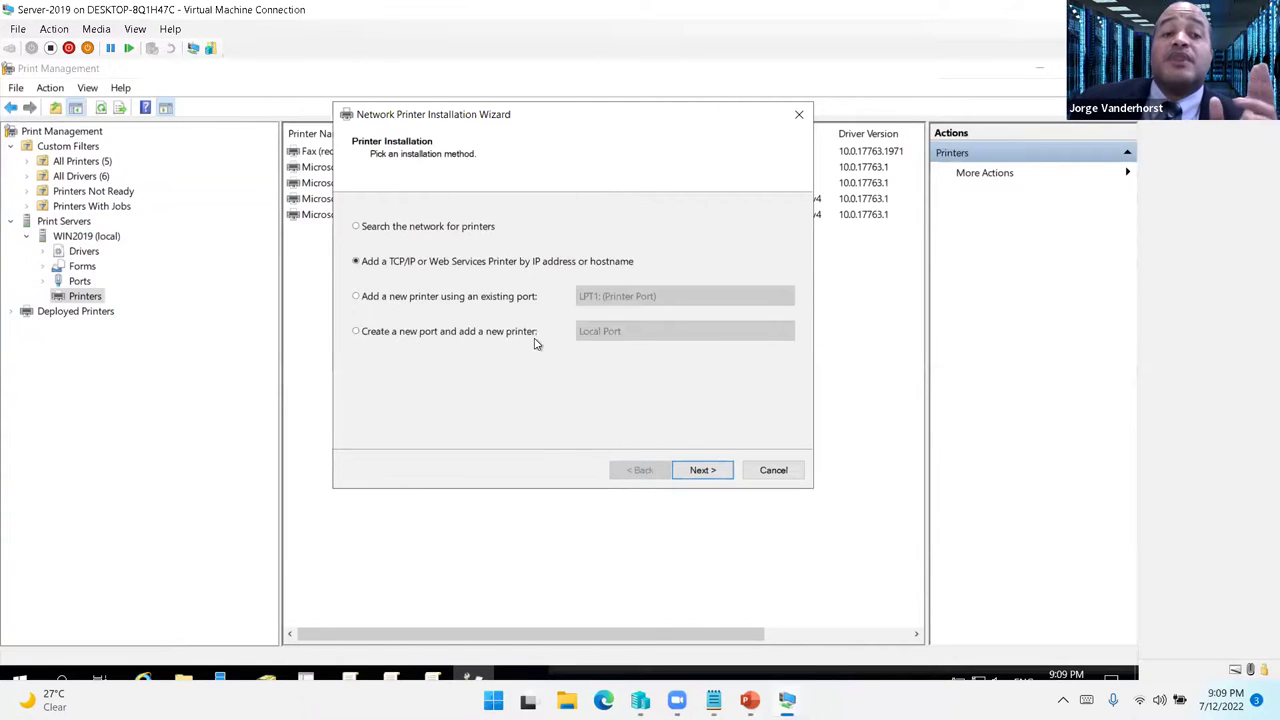
click(478, 298)
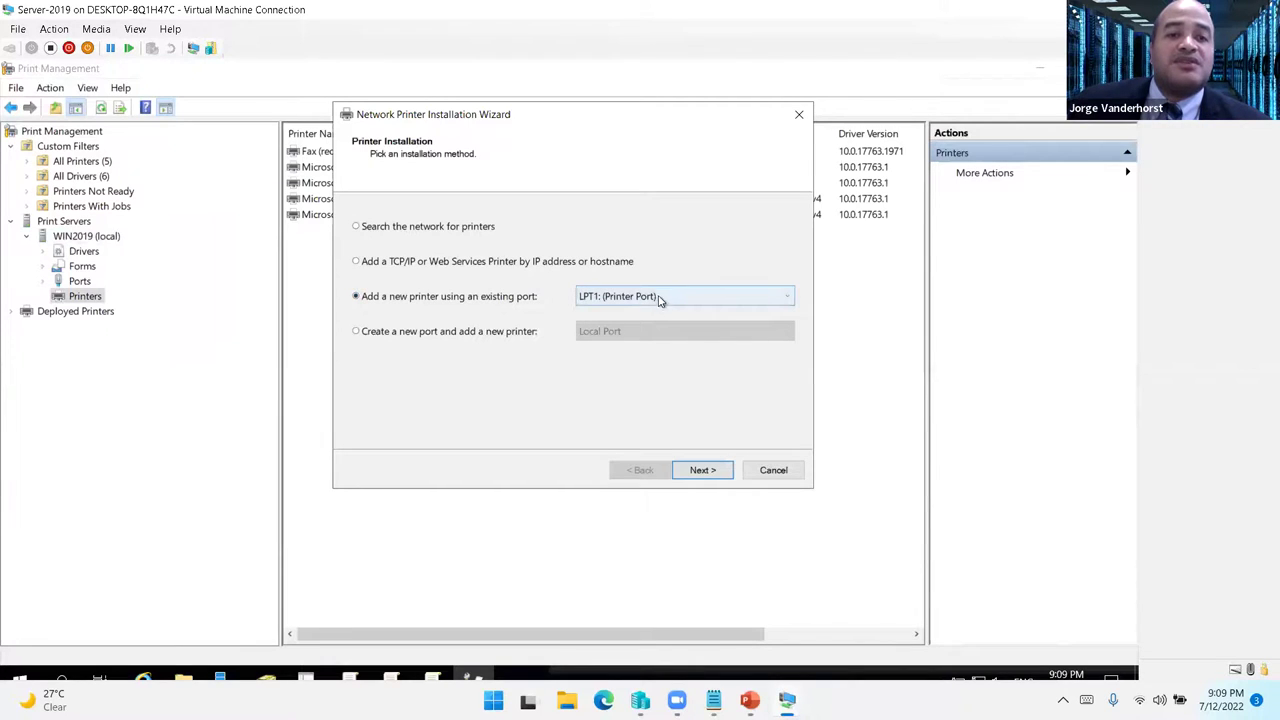
click(703, 476)
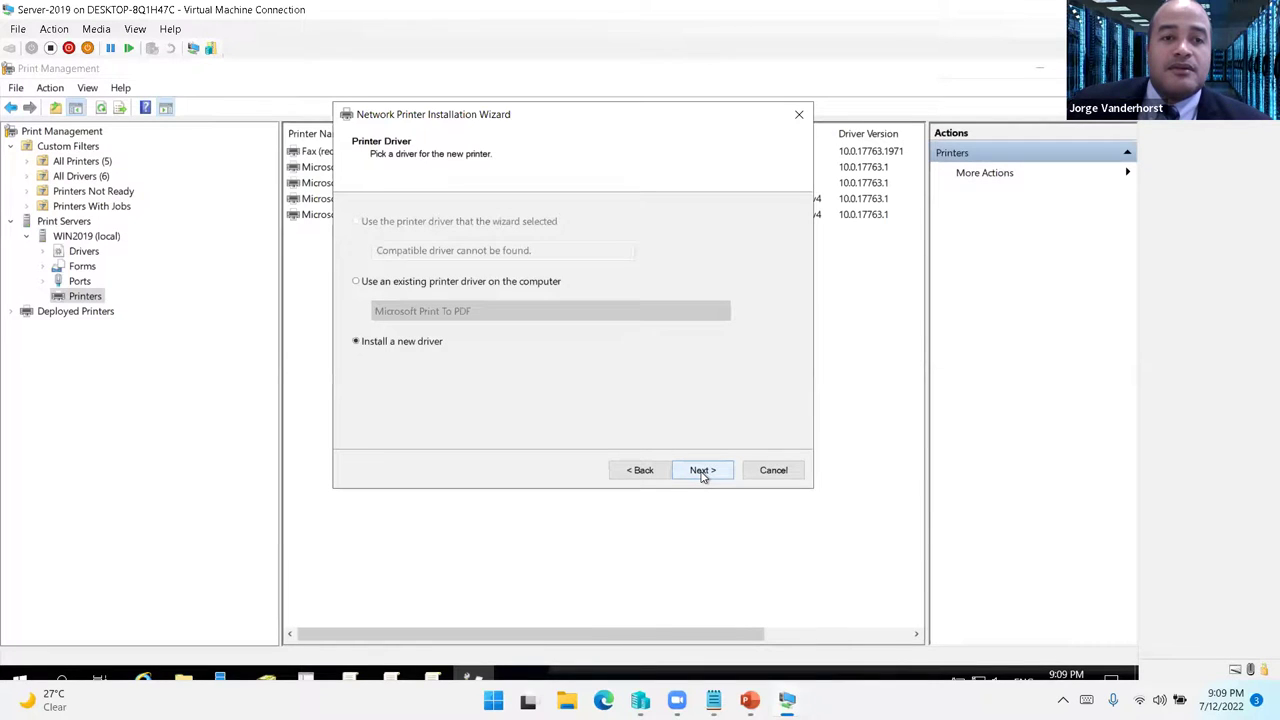
- Install a new driver: Generic > Generic IBM Graphics 9pin wide
click(703, 476)
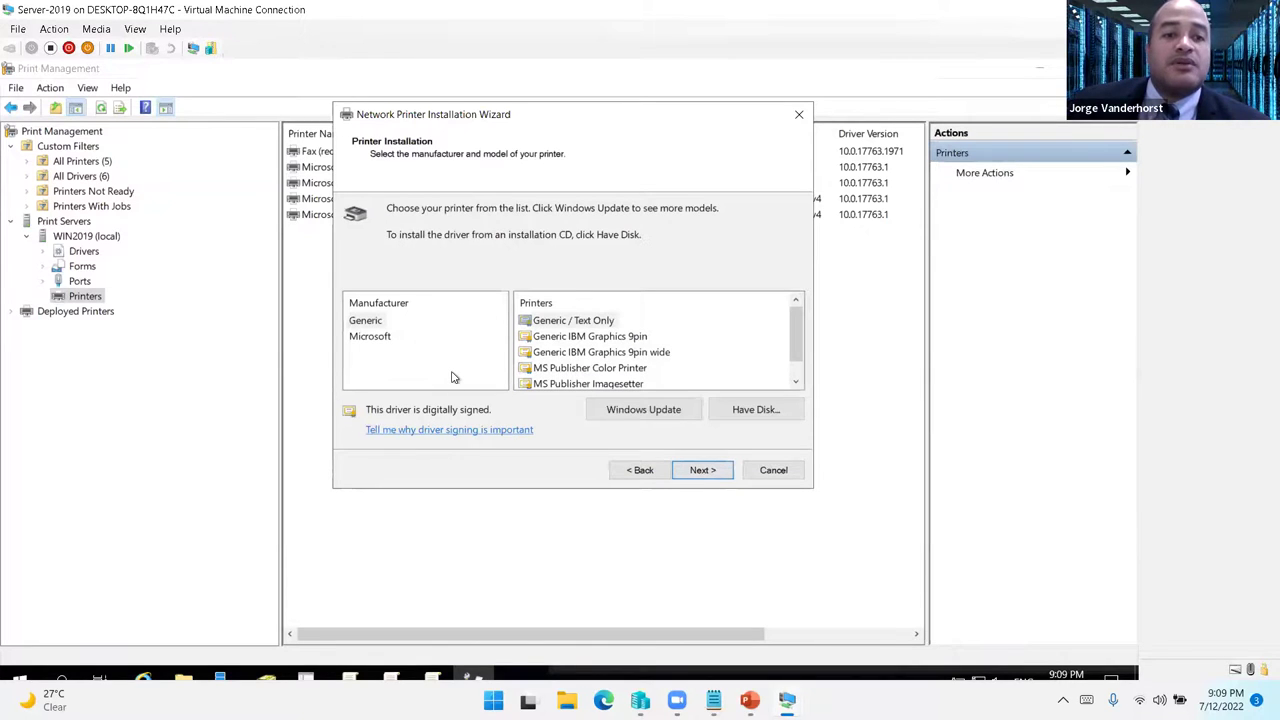
click(392, 309)
click(377, 336)
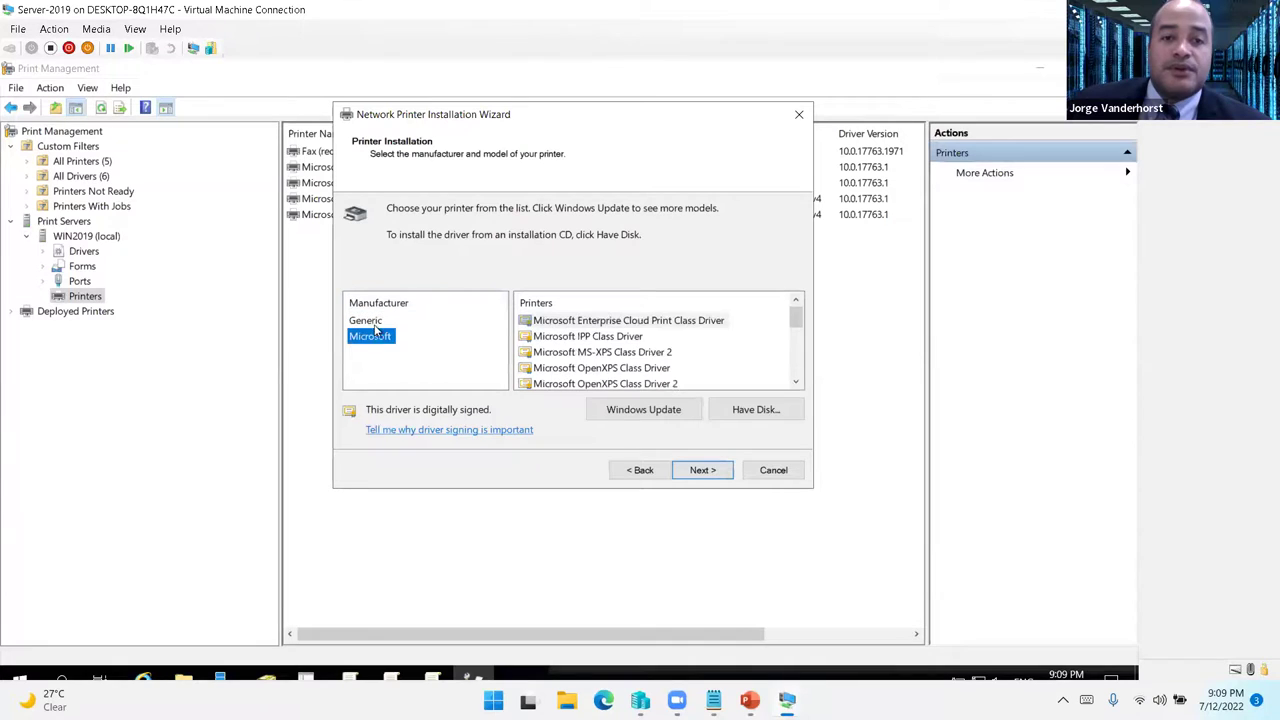
click(375, 322)
click(796, 382)
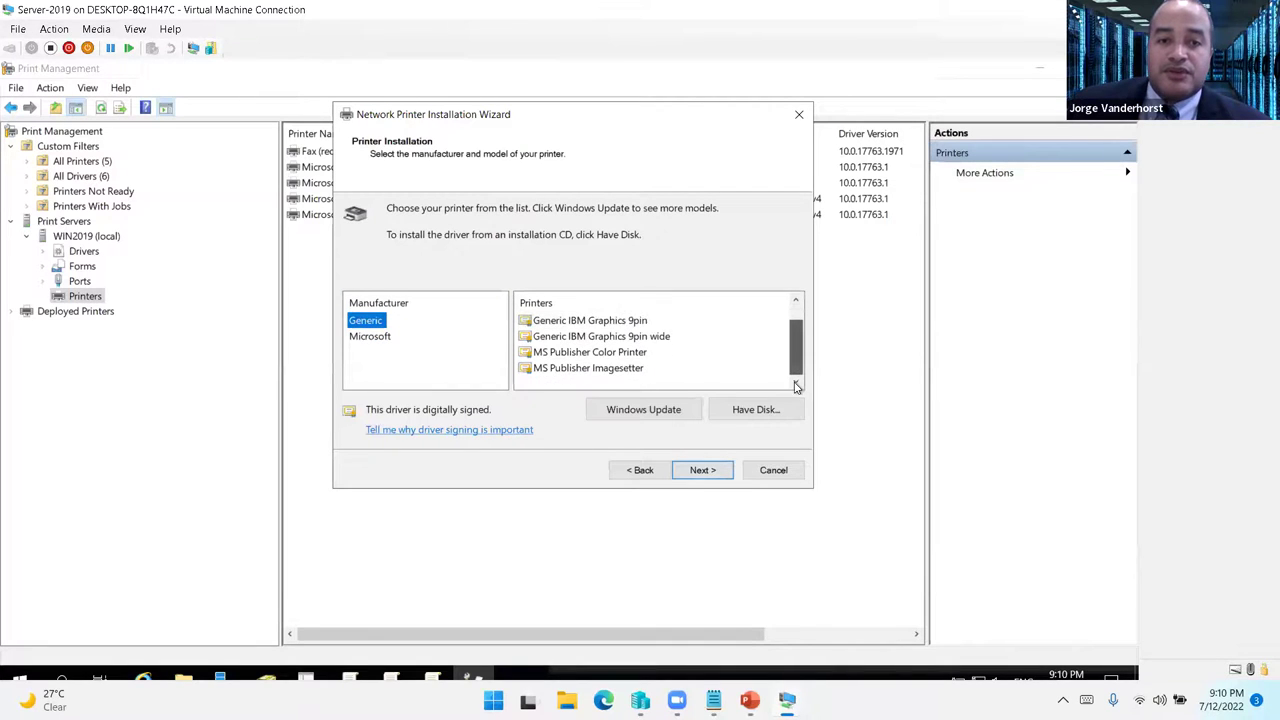
drag(816, 339, 815, 323)
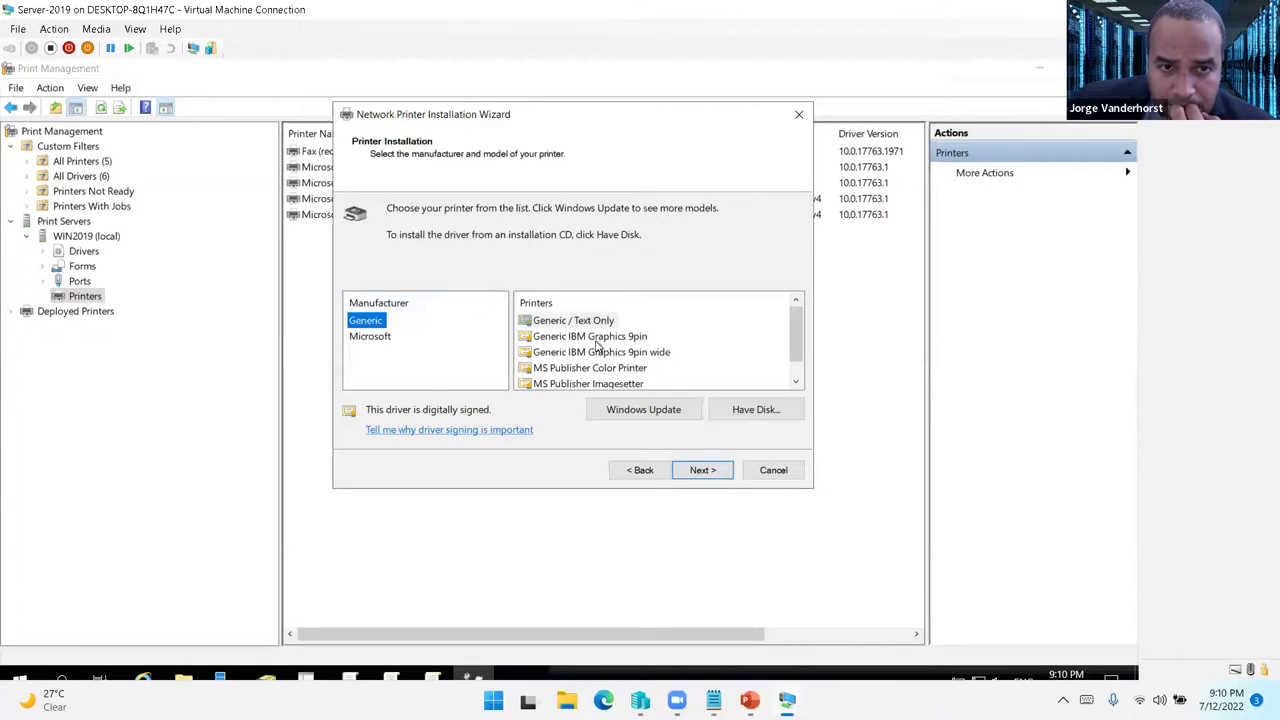
scroll(598, 347, down, 1)
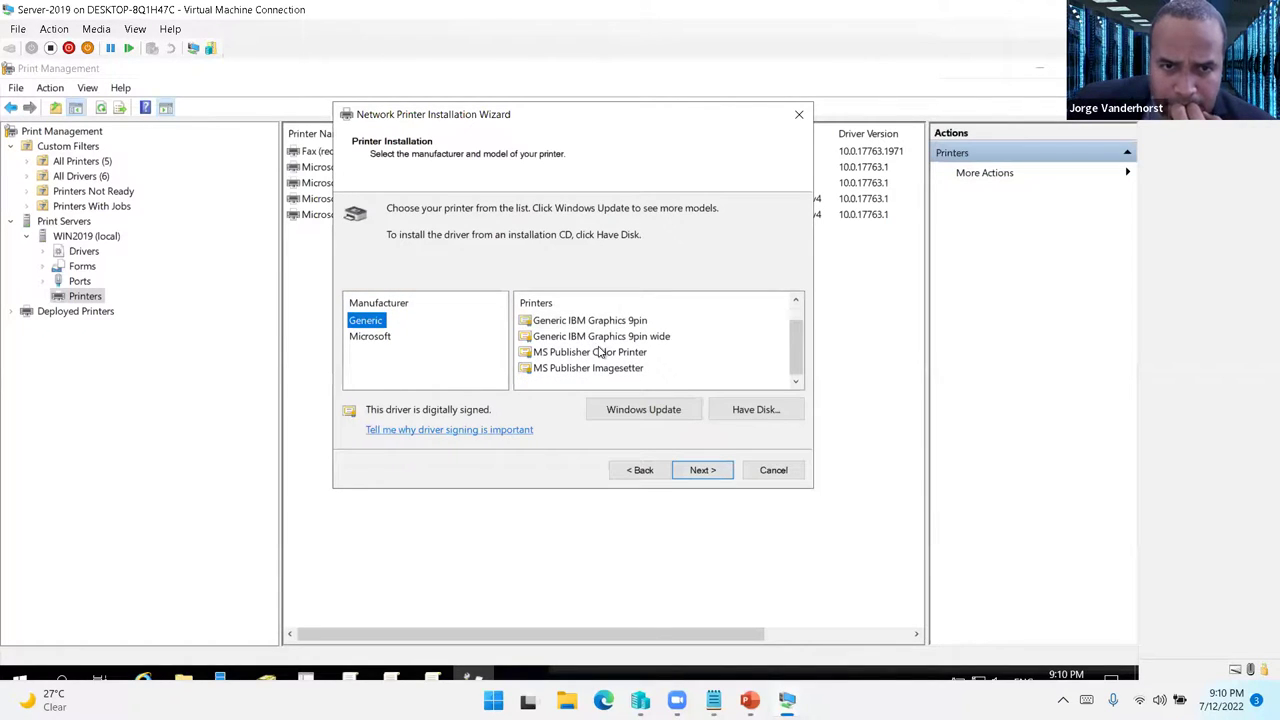
click(600, 352)
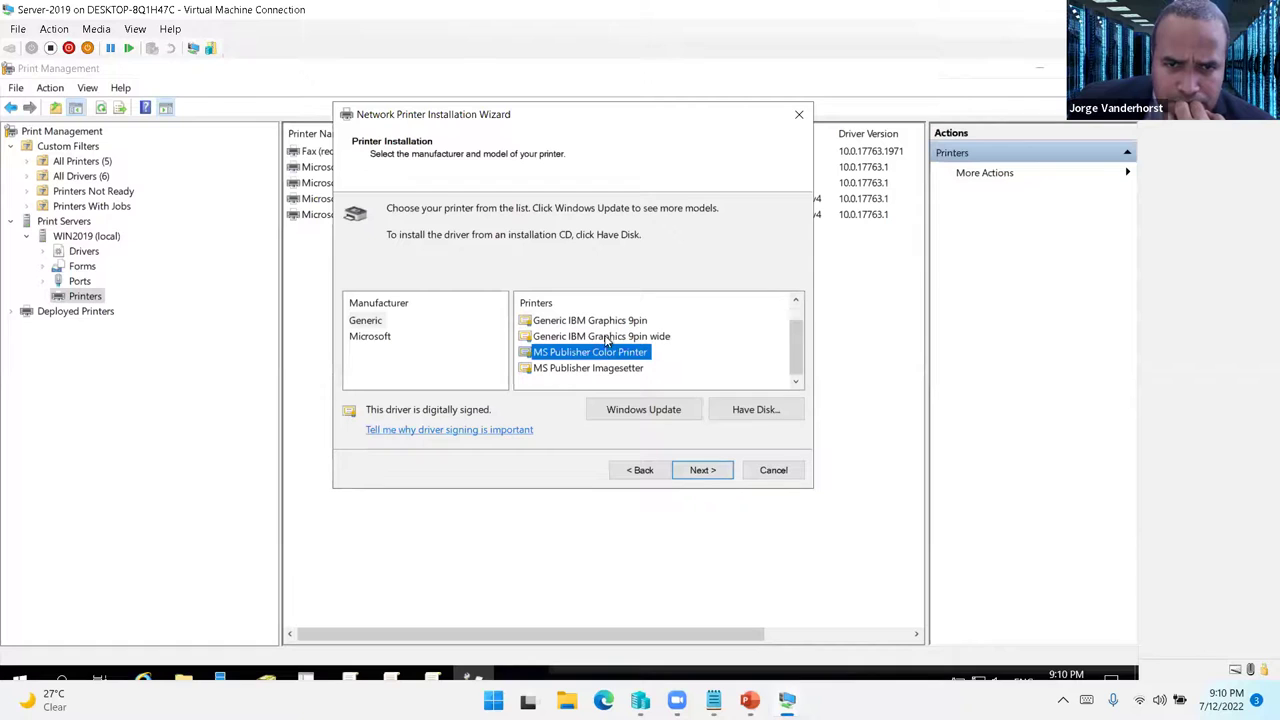
click(606, 337)
- Name the printer Printer-Administrativo and reuse that name as its share name
click(702, 472)
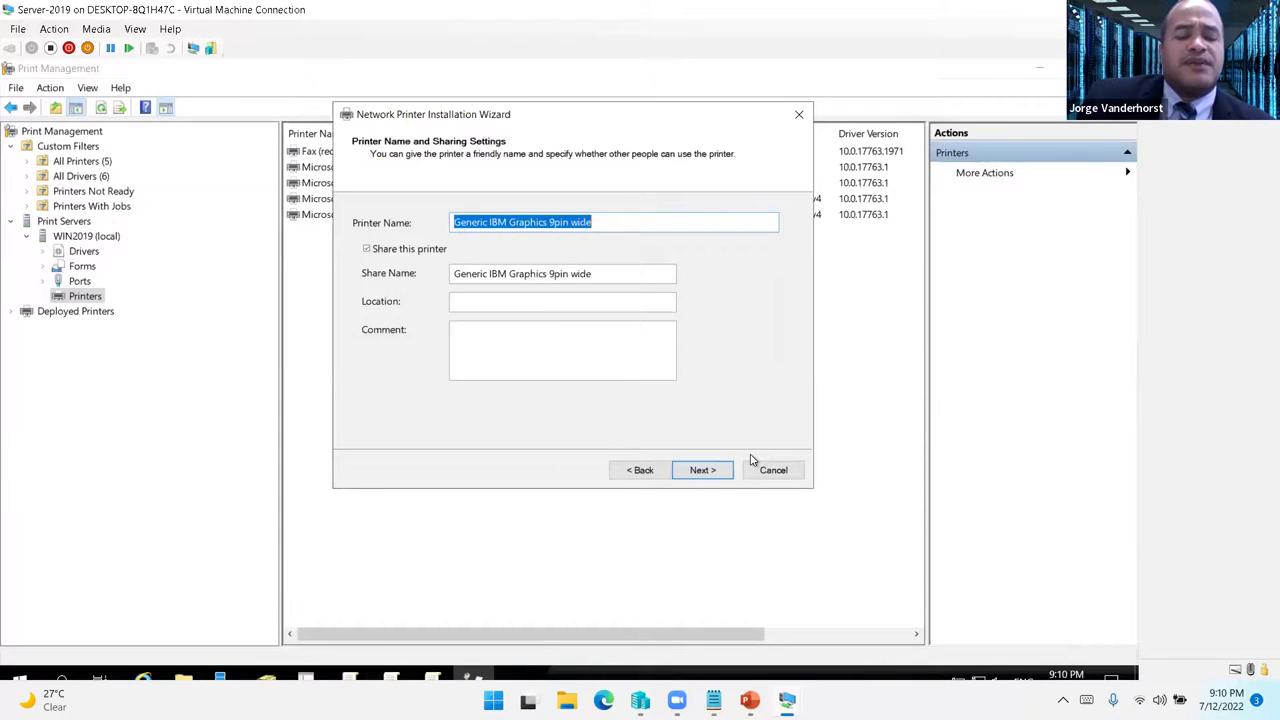
text(Admini)
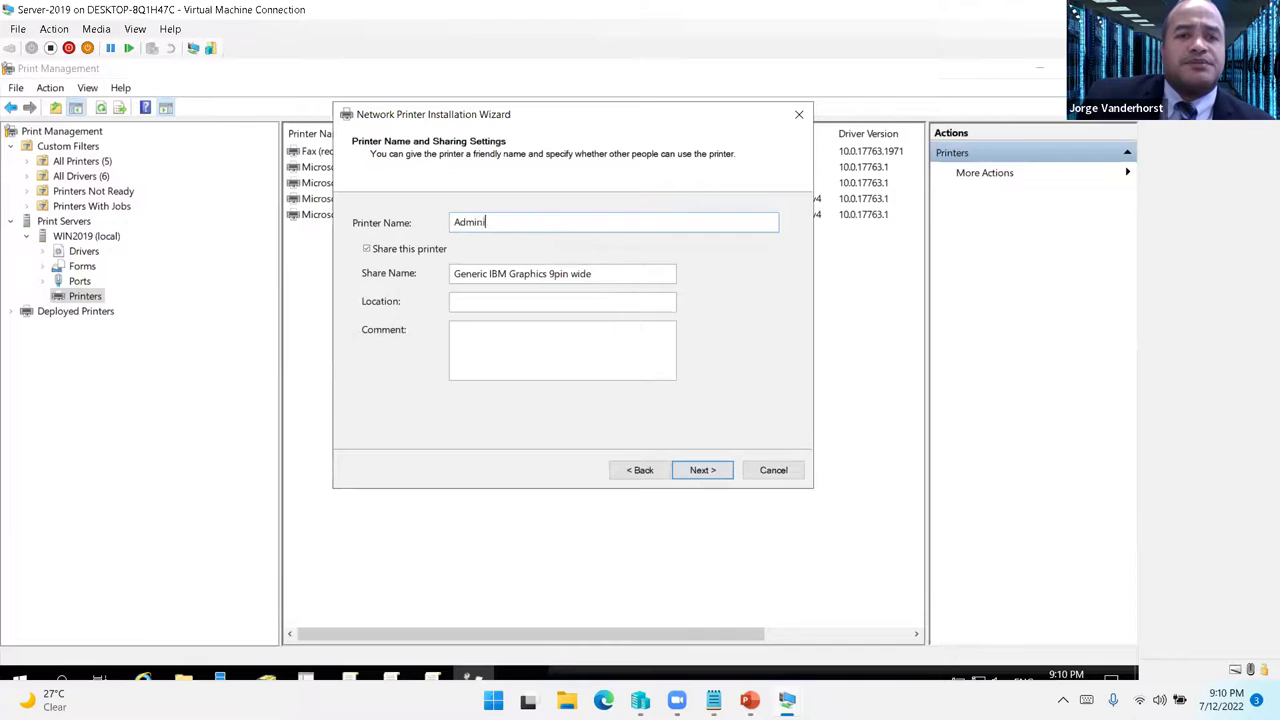
text(strative)
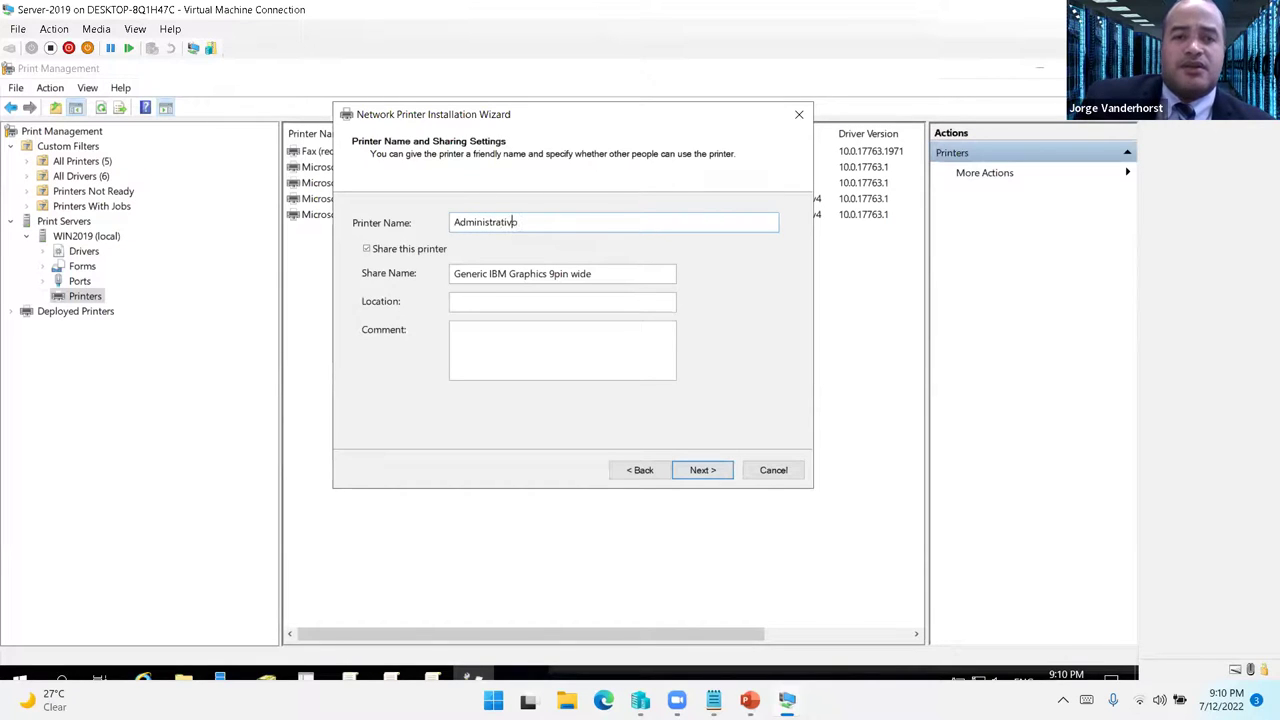
text(Printer)
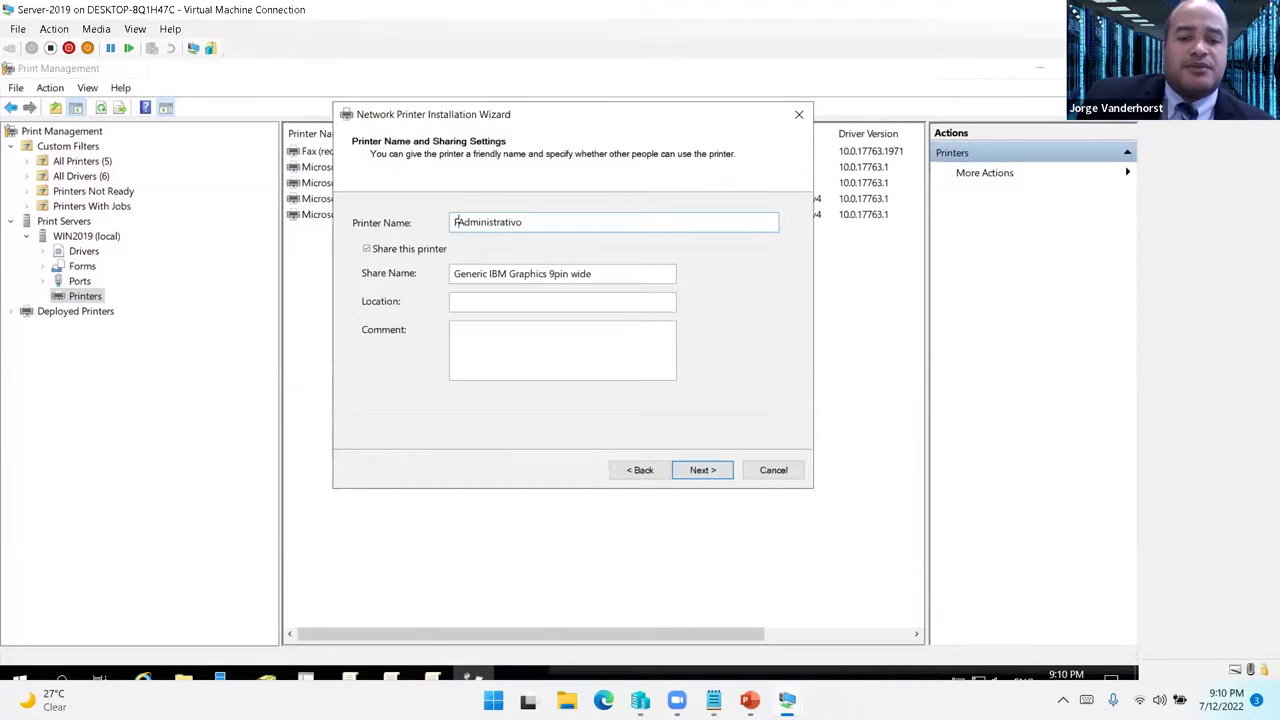
text(-)
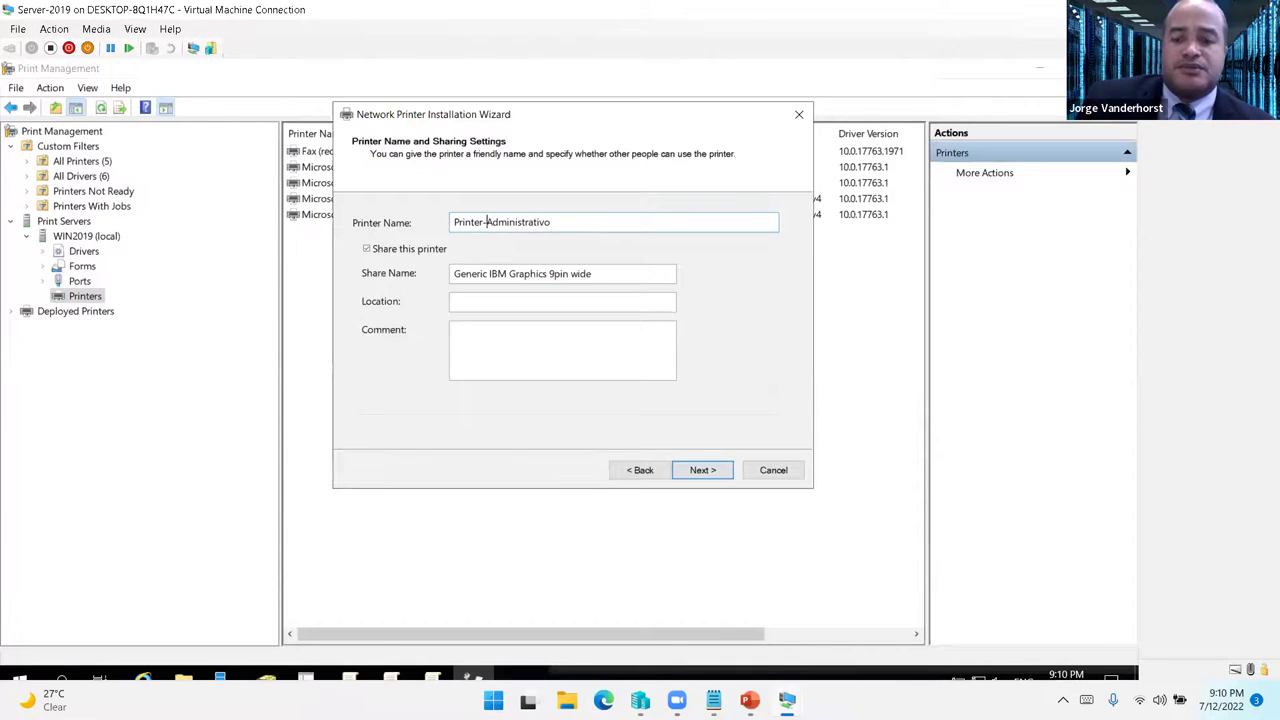
key(Tab)
key(Tab)
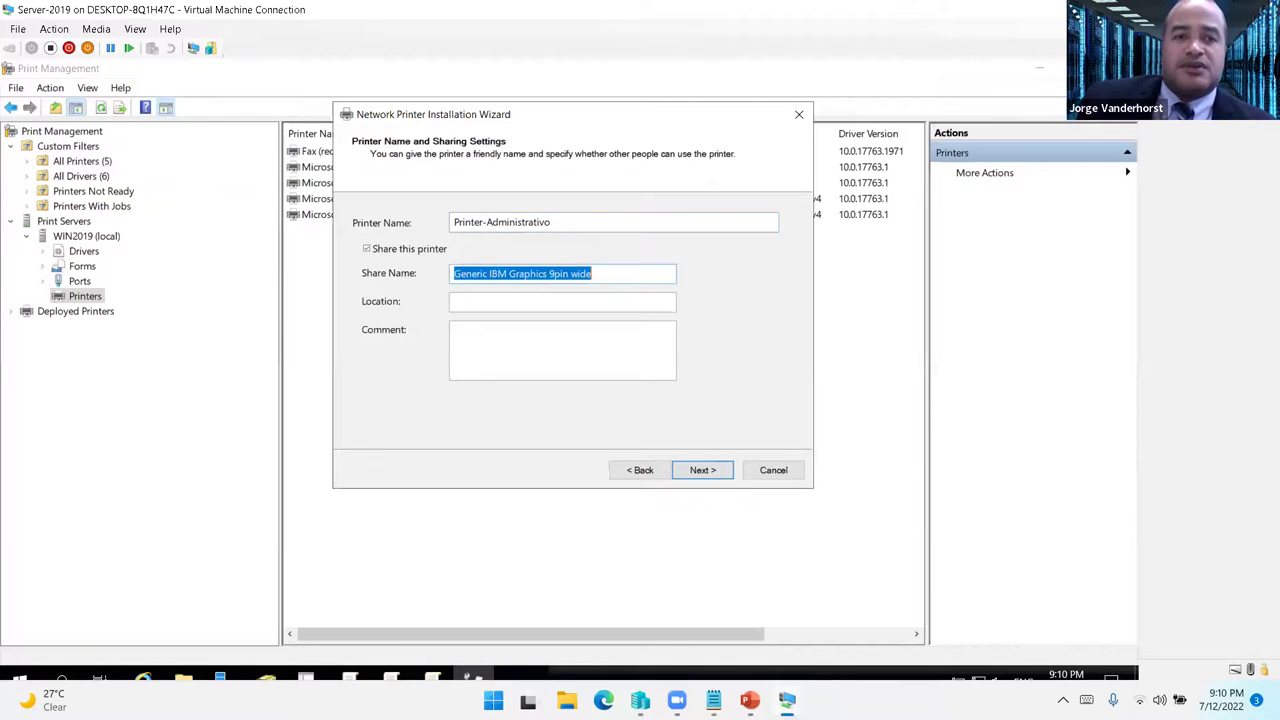
click(572, 222)
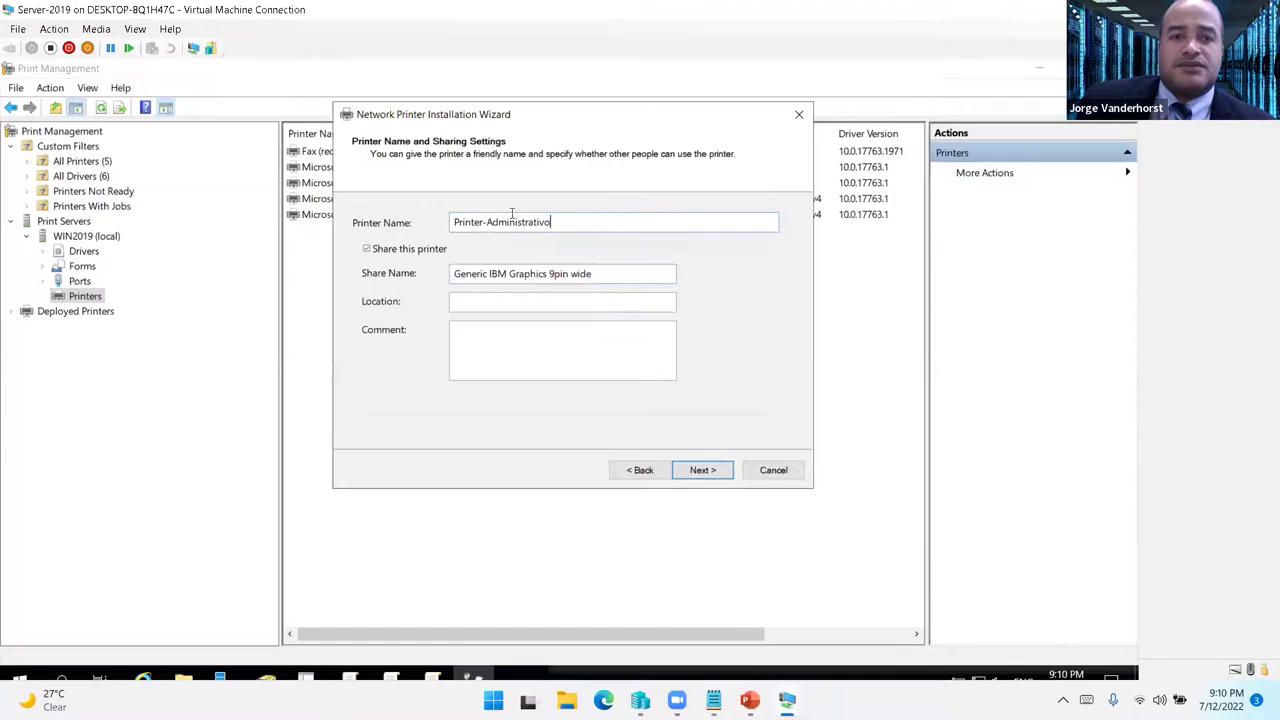
key(ctrl+a)
key(ctrl+c)
key(Tab)
key(Tab)
key(ctrl+v)
- Set the location to '3er nivel, lado oeste' and install the printer
click(702, 470)
click(640, 471)
click(495, 303)
text(3er nivel, lado)
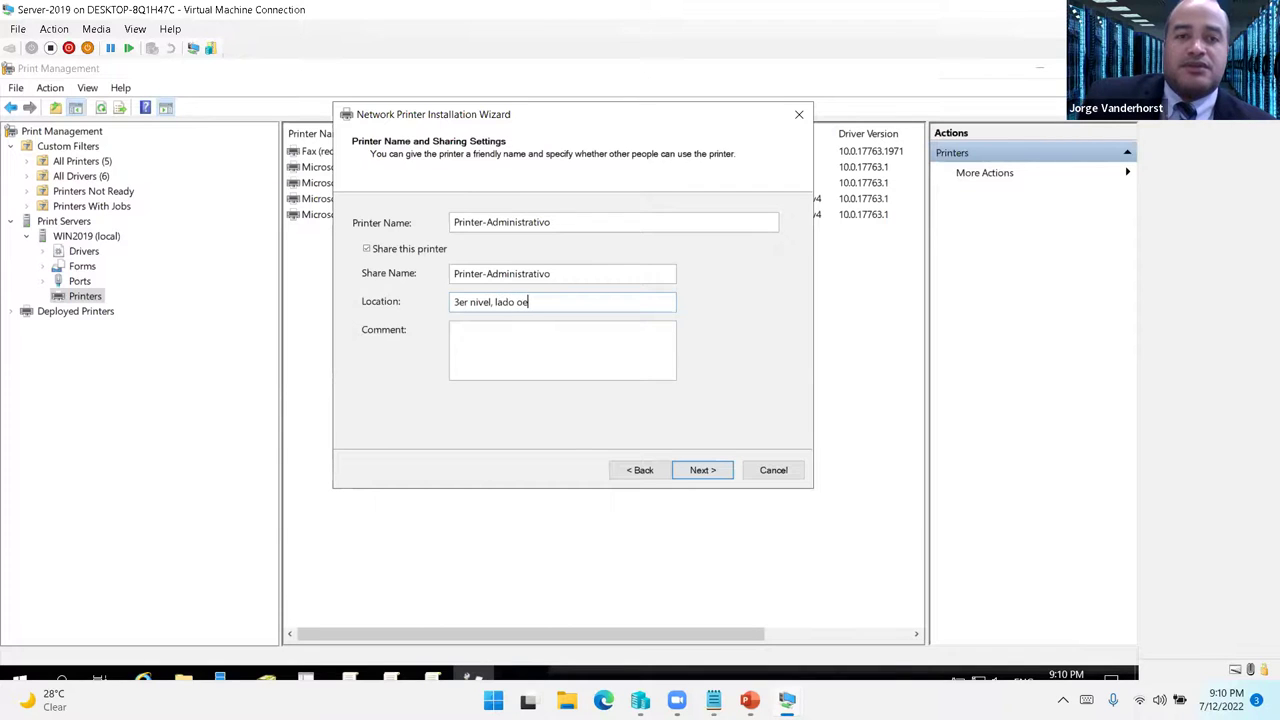
click(716, 476)
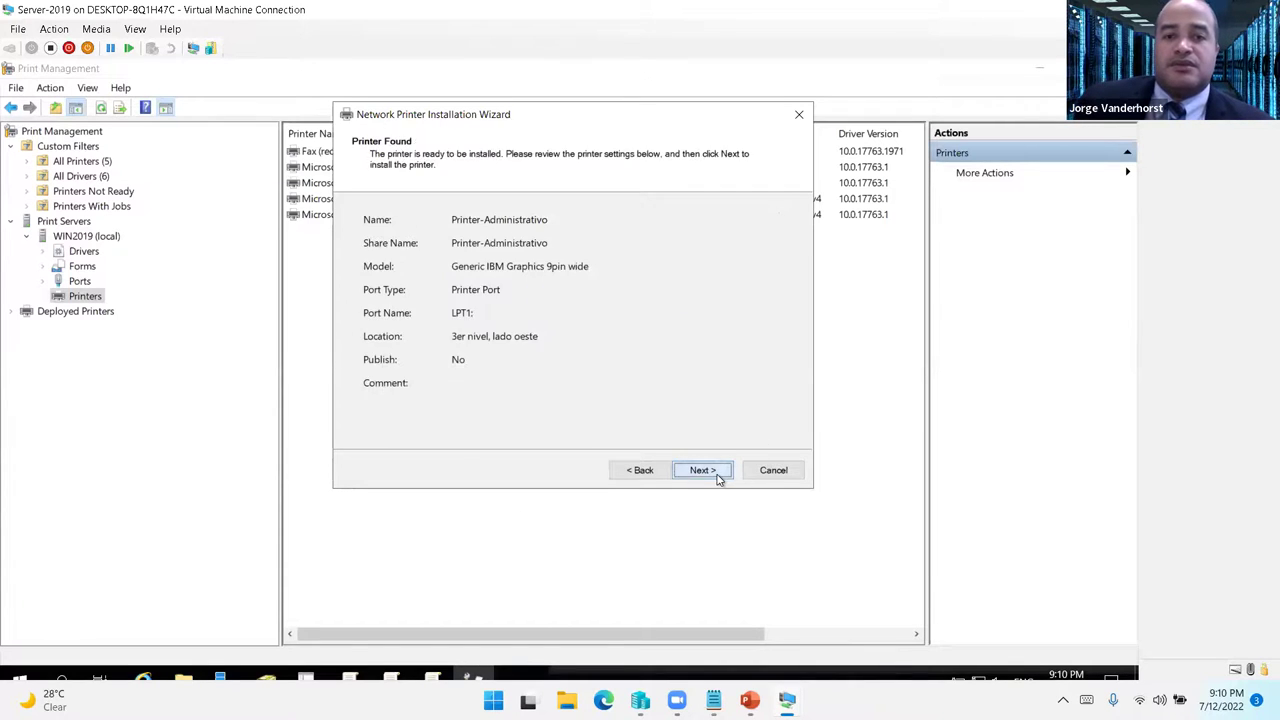
click(716, 476)
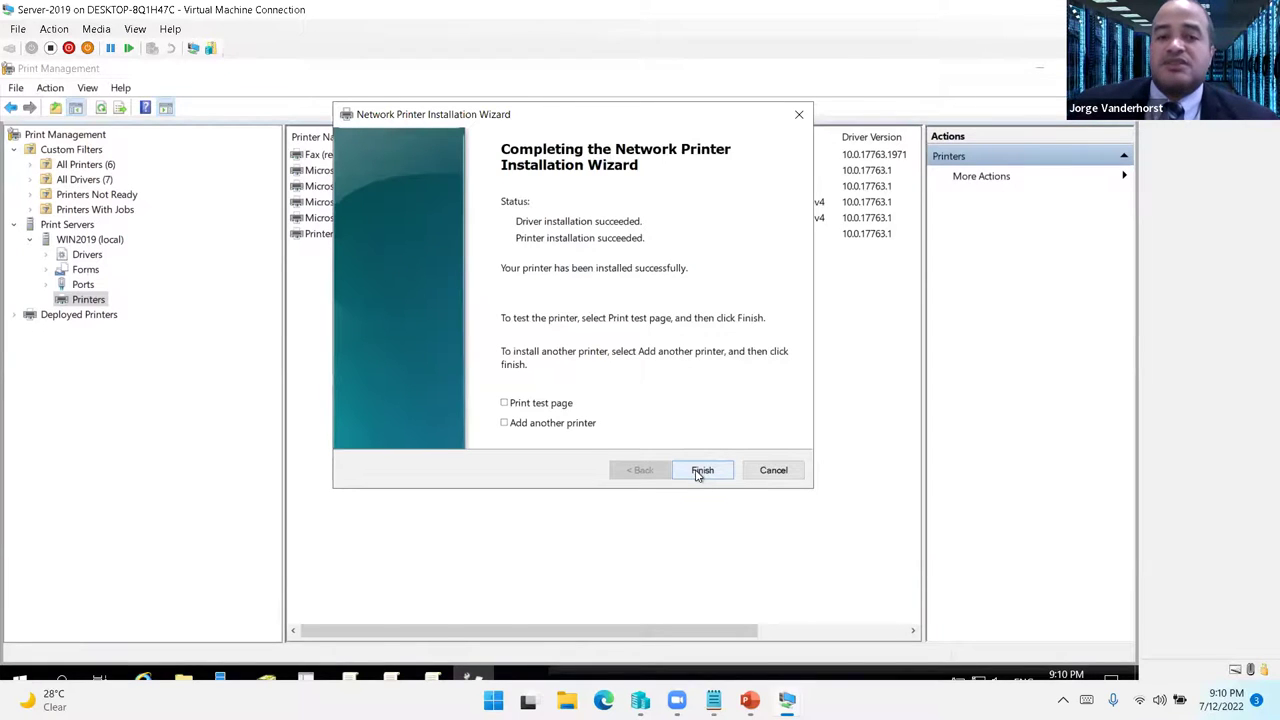
click(702, 471)
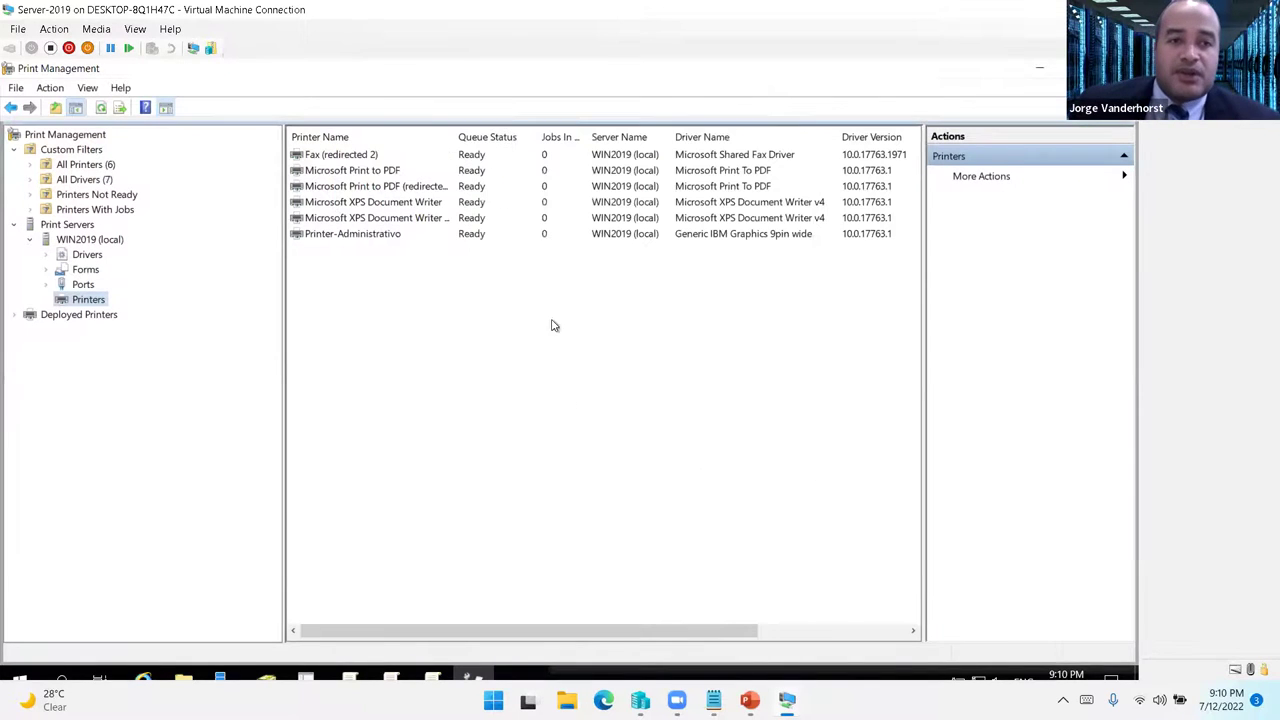
- Open Printer-Administrativo's properties and enable List in the directory on the Sharing tab
click(351, 236)
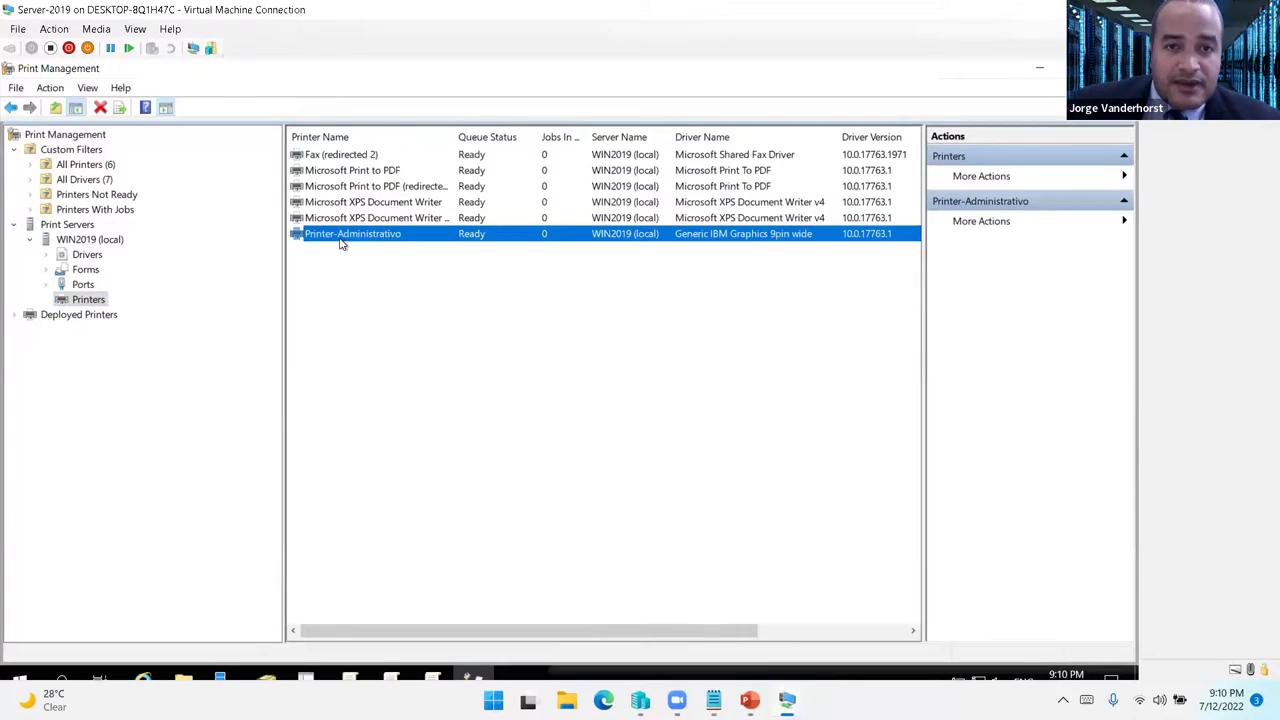
right_click(340, 244)
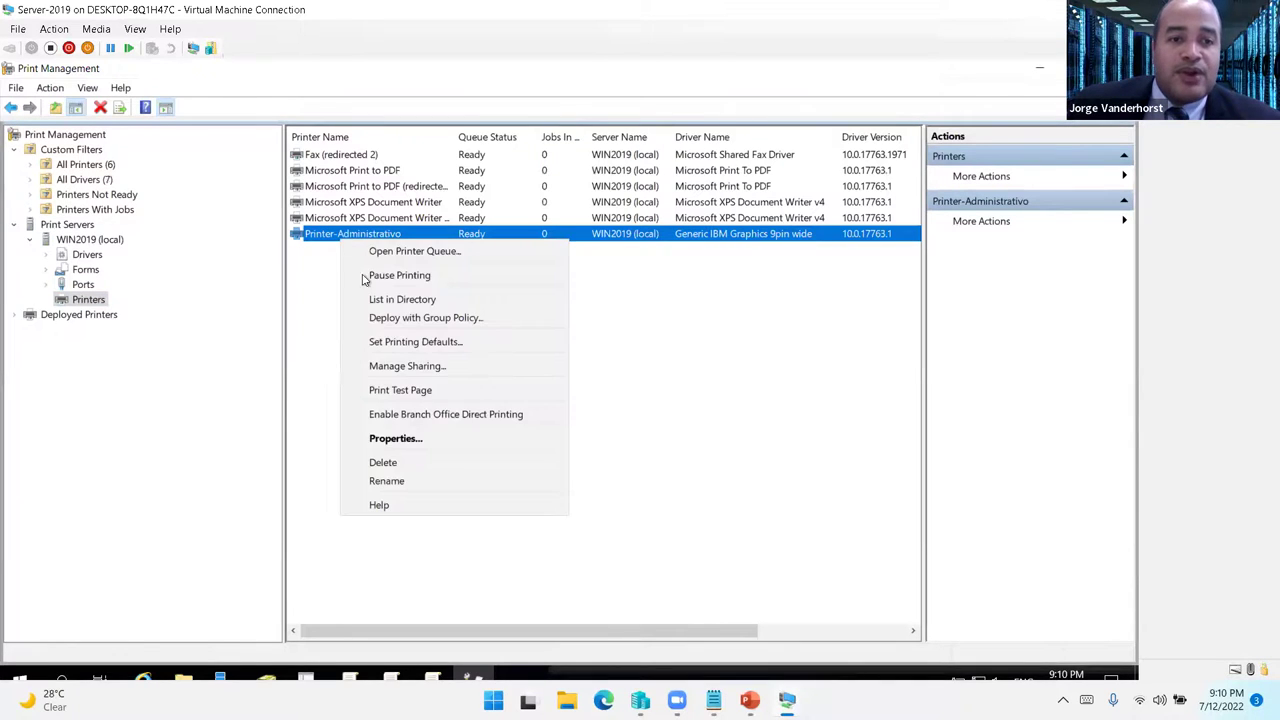
click(420, 440)
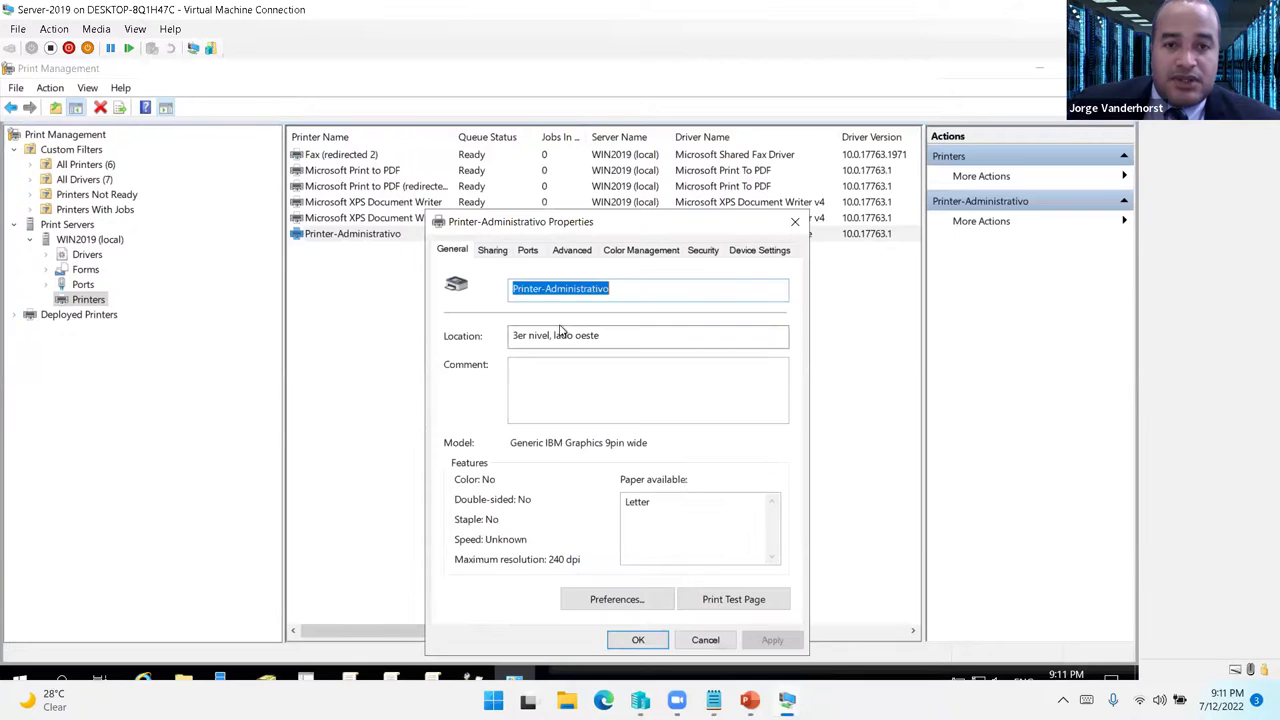
drag(535, 221, 453, 134)
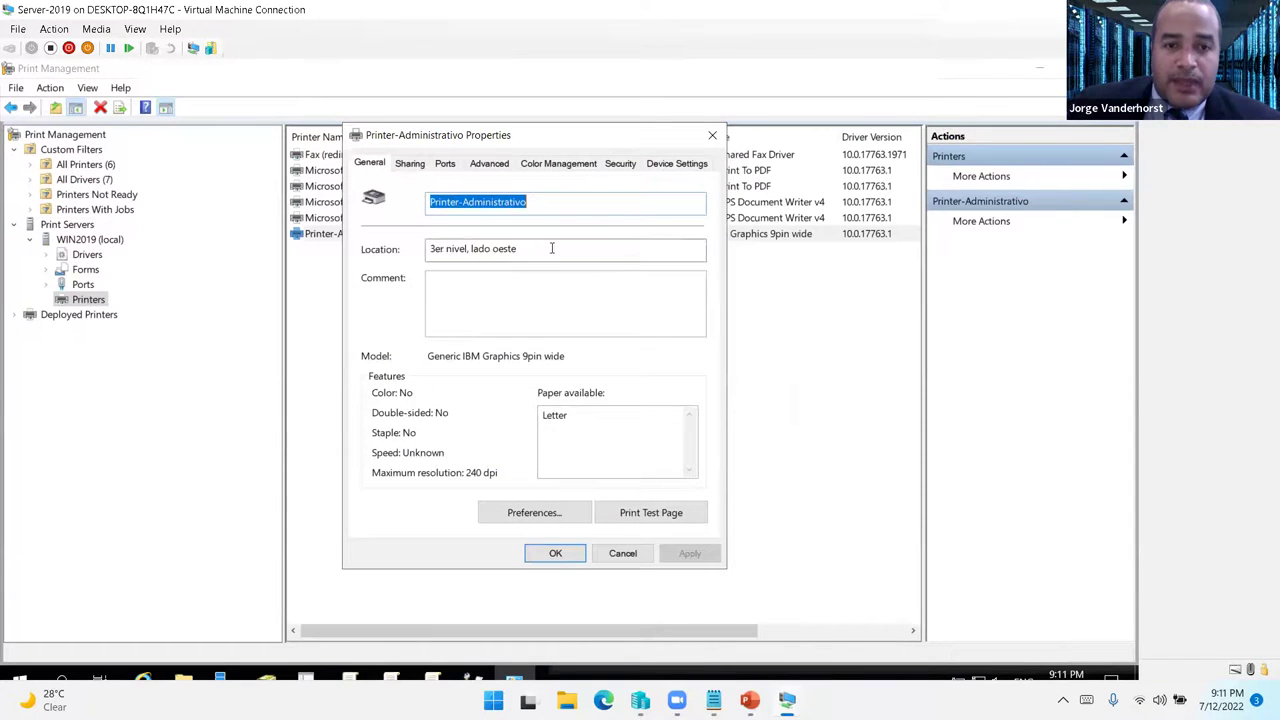
click(409, 163)
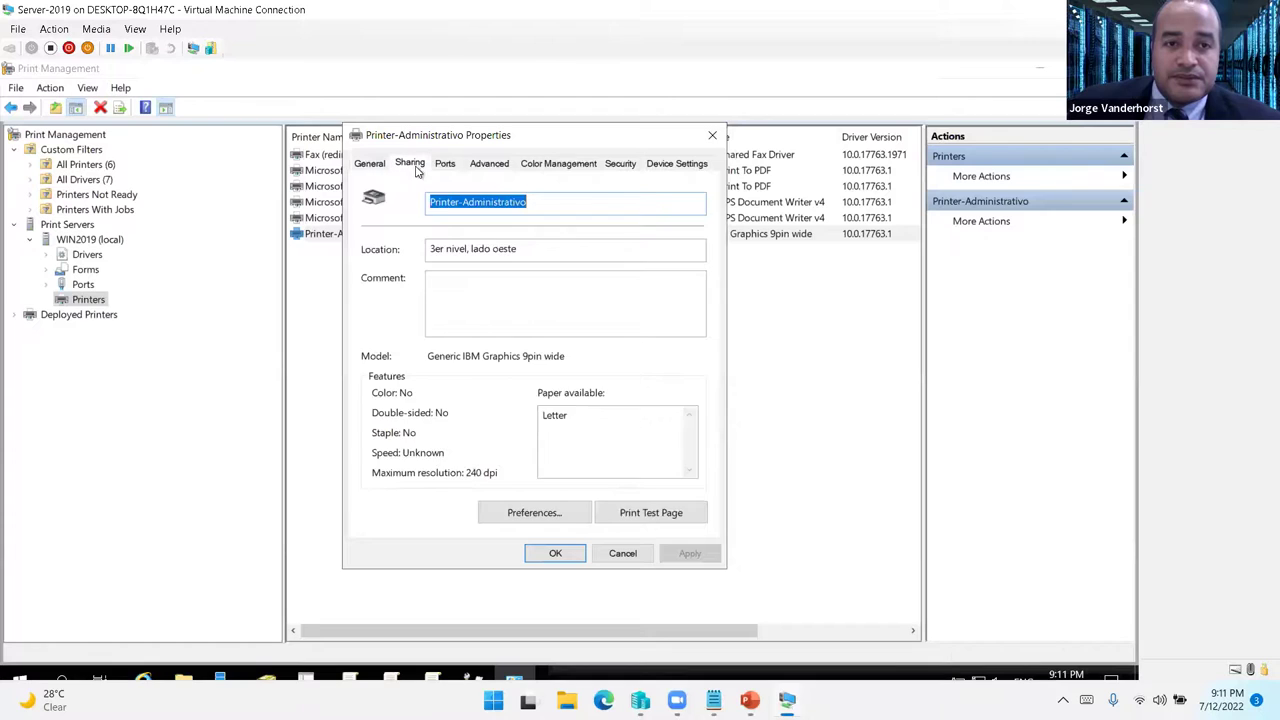
click(391, 378)
click(704, 556)
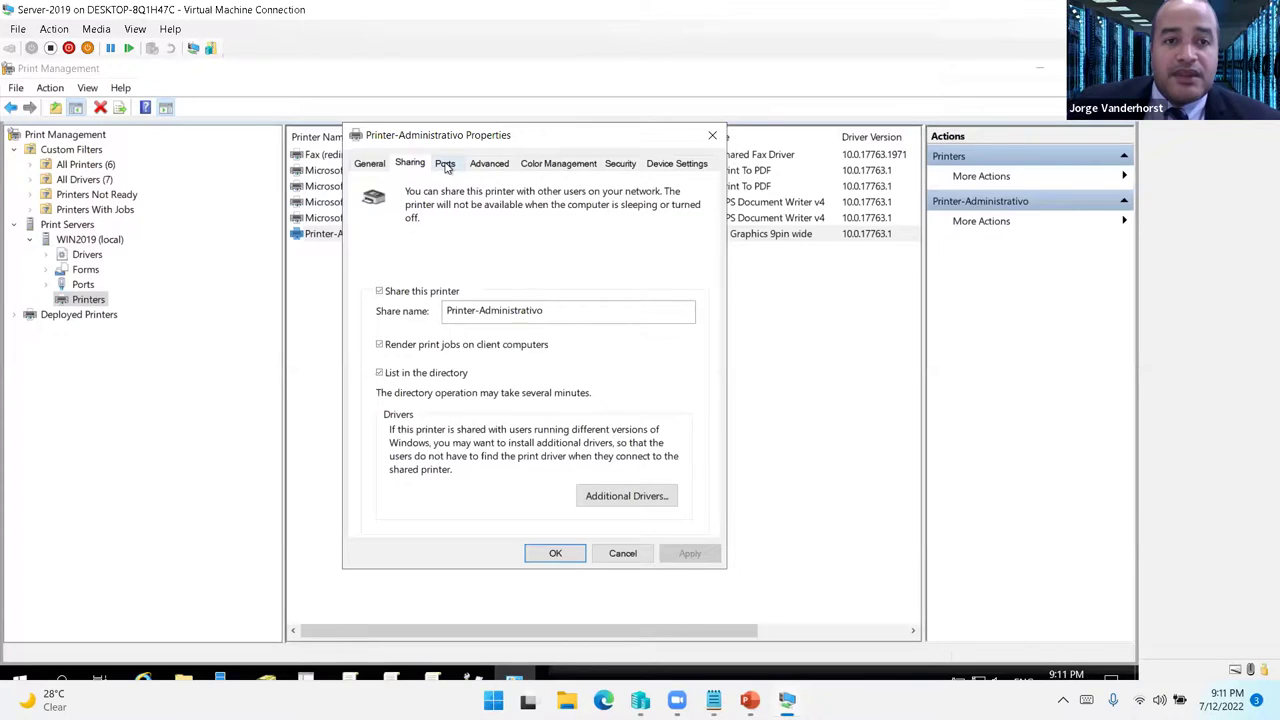
- Review the General, Ports, Advanced, Color Management and Security tabs
click(379, 163)
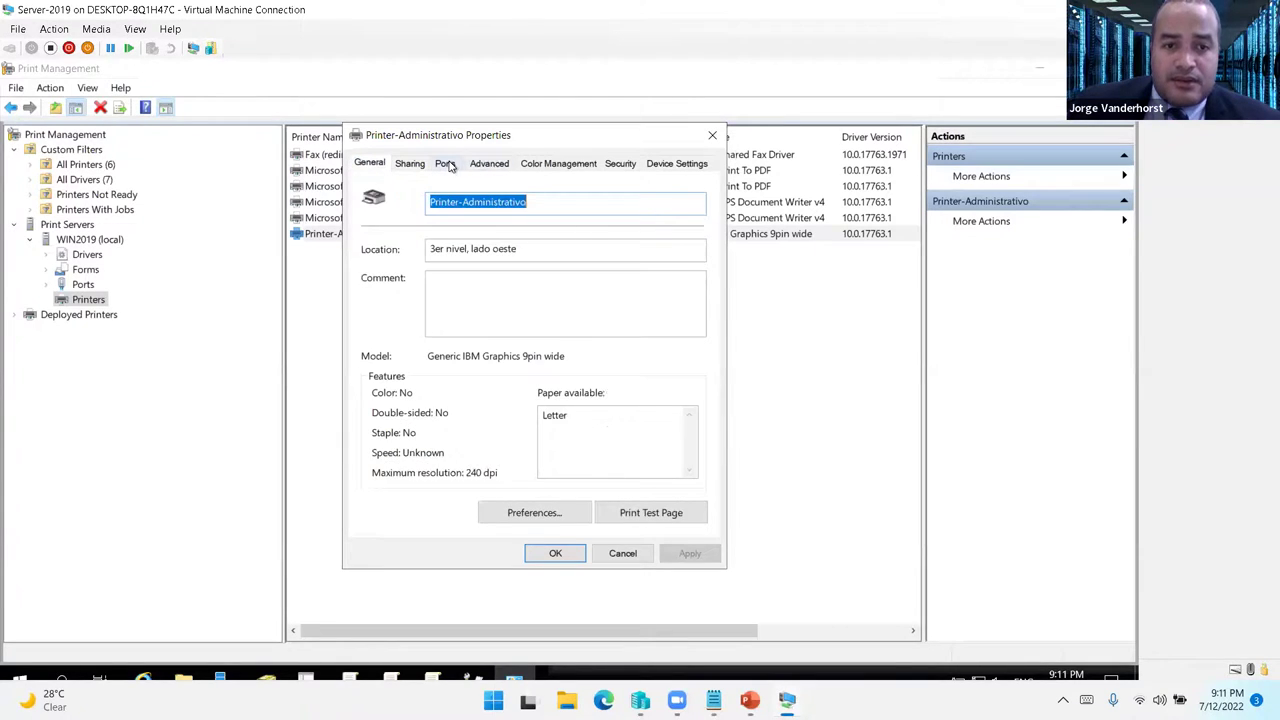
click(445, 164)
click(491, 166)
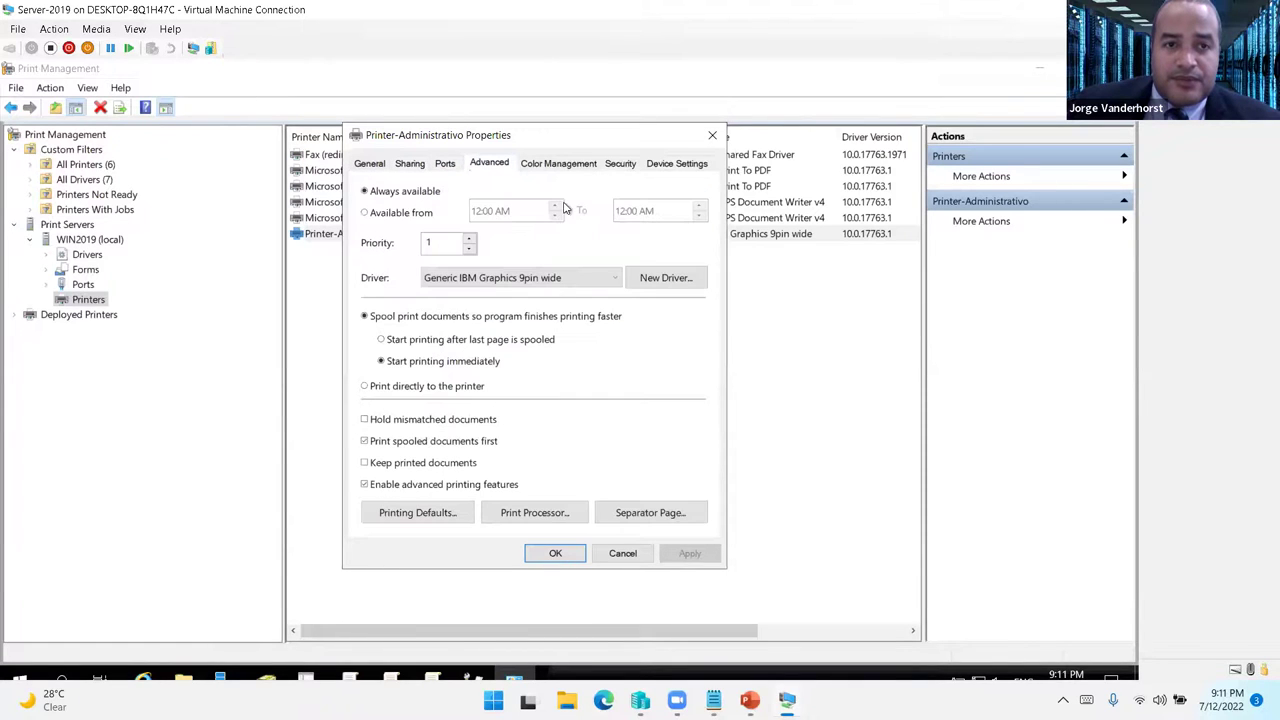
click(552, 166)
click(618, 165)
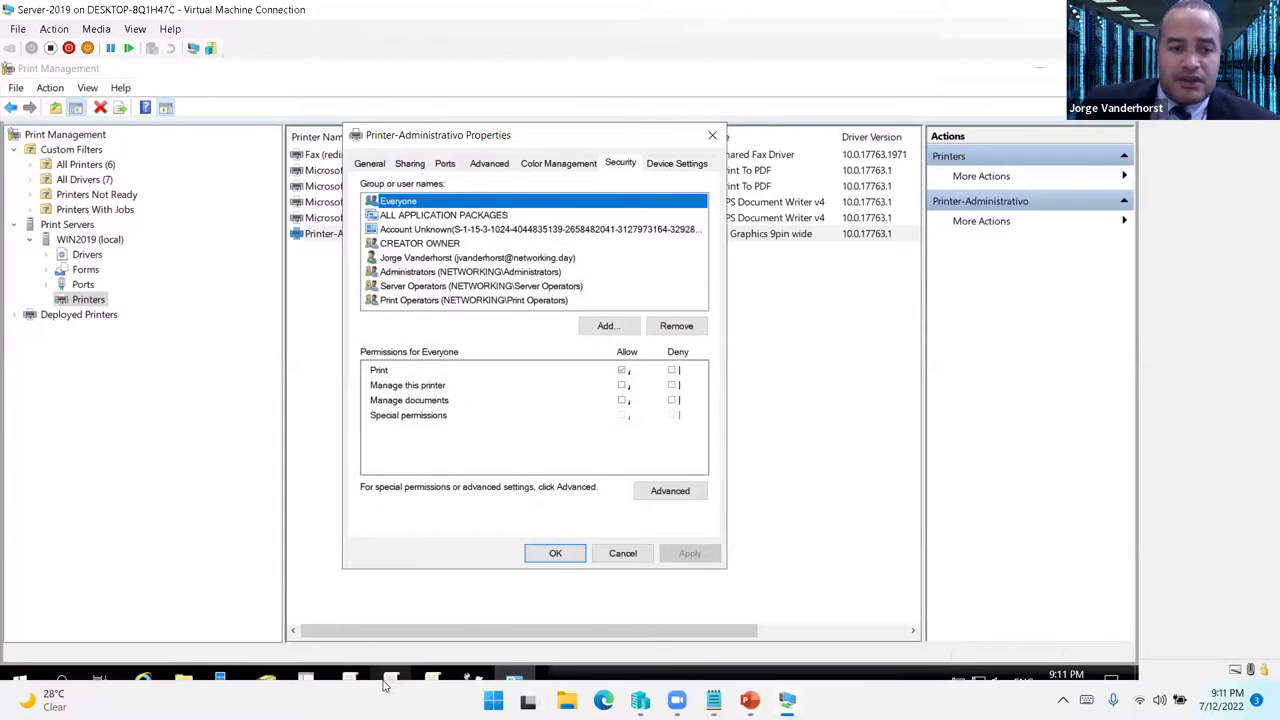
- Create a new group named Administrativo in the Dirección Administrativa OU
click(268, 680)
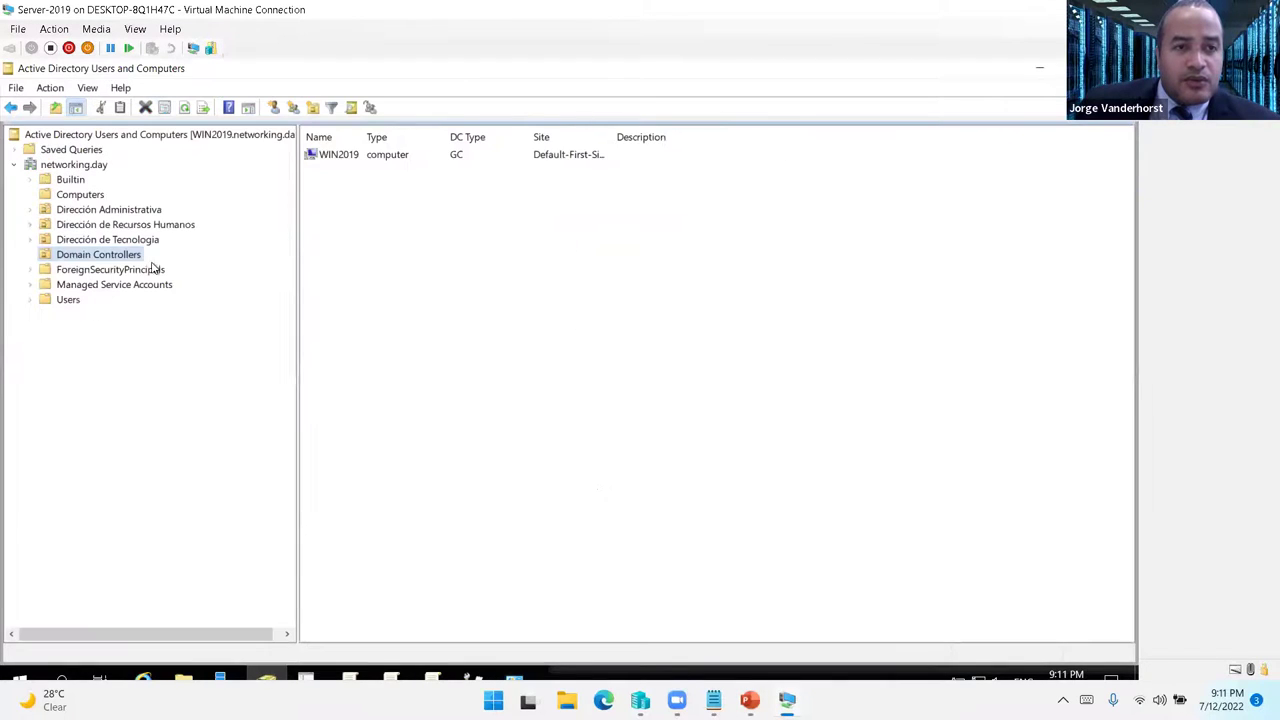
click(114, 212)
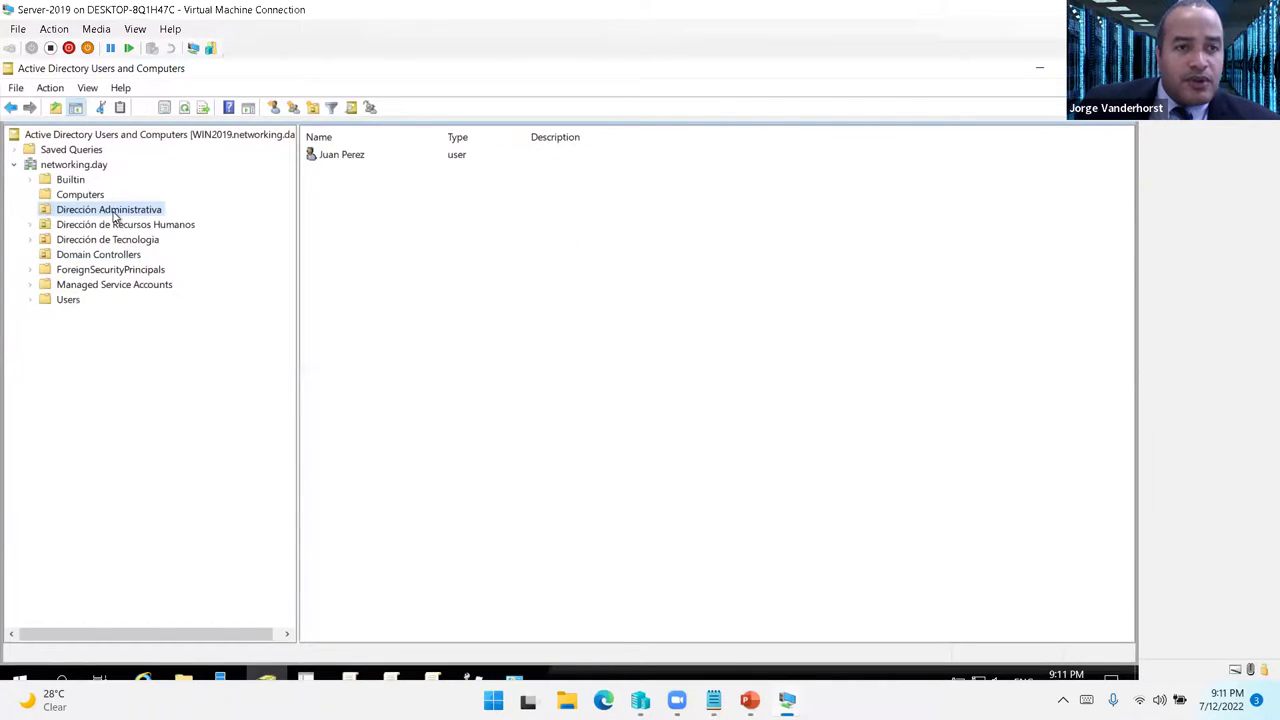
right_click(114, 212)
mouse_move(226, 289)
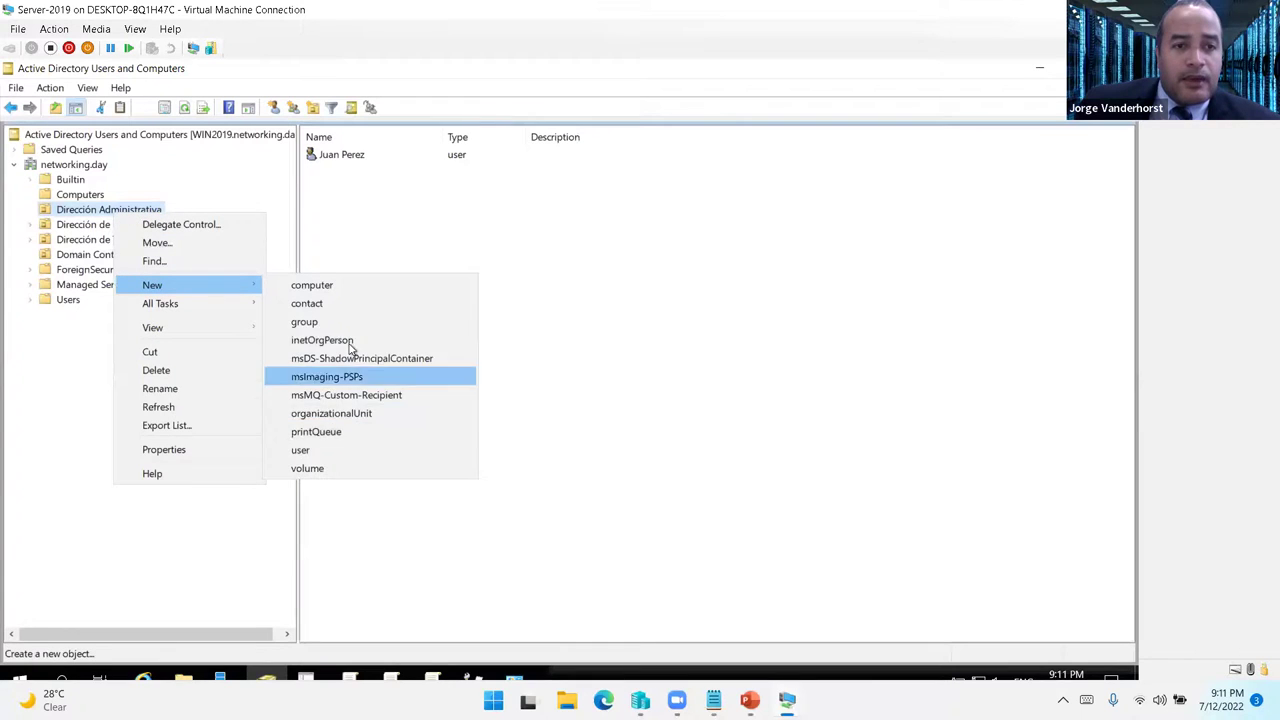
click(305, 322)
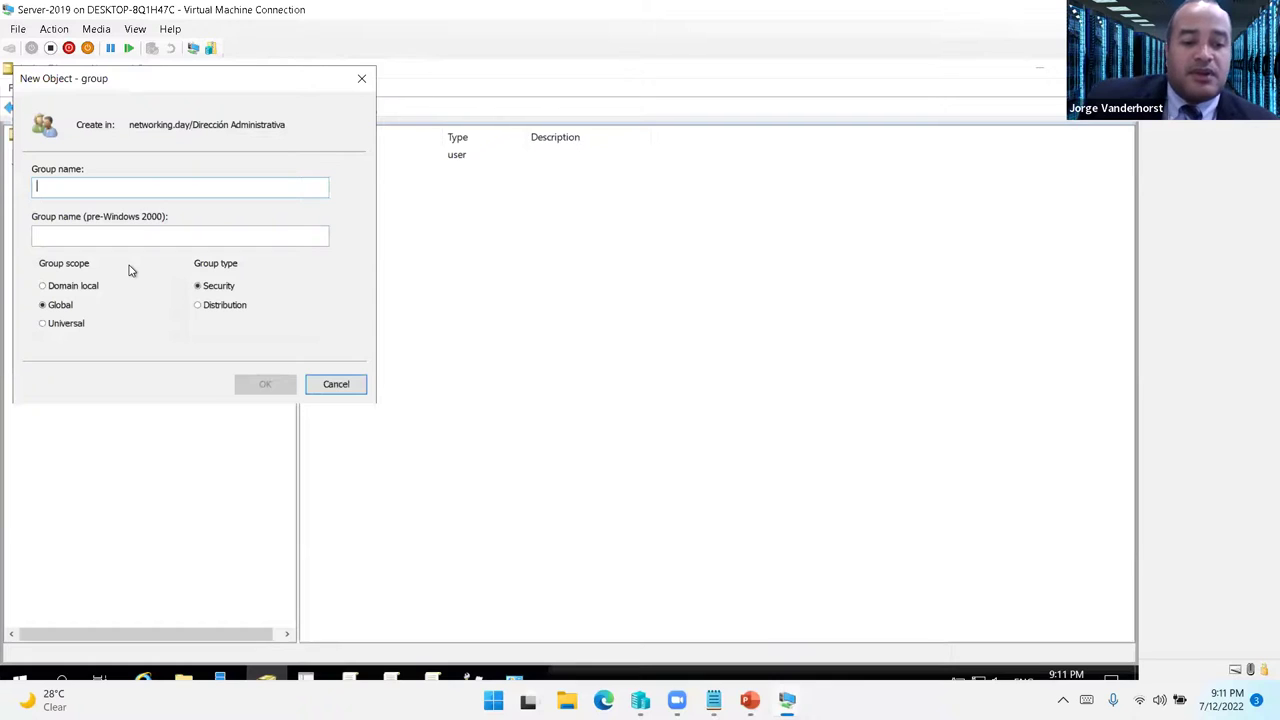
text(Administra)
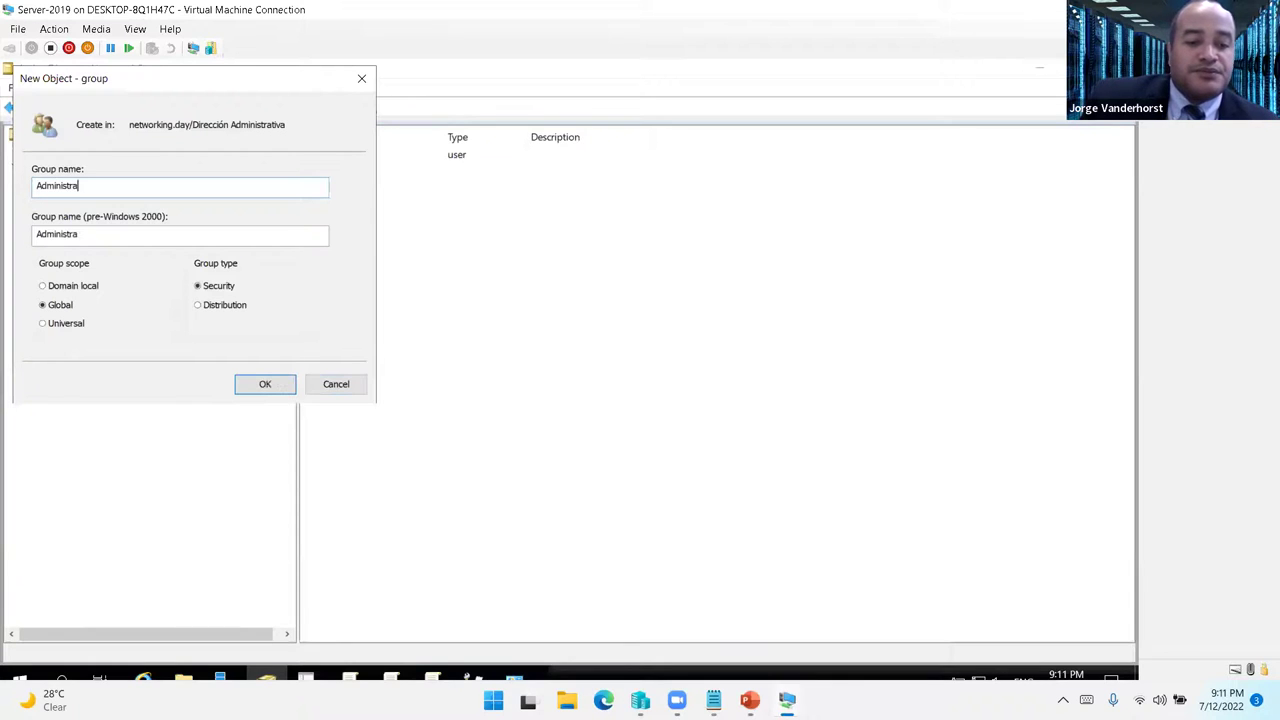
- Add the OU's user as a member of the Administrativo group
double_click(357, 157)
click(472, 210)
click(448, 484)
text(Juan)
key(Return)
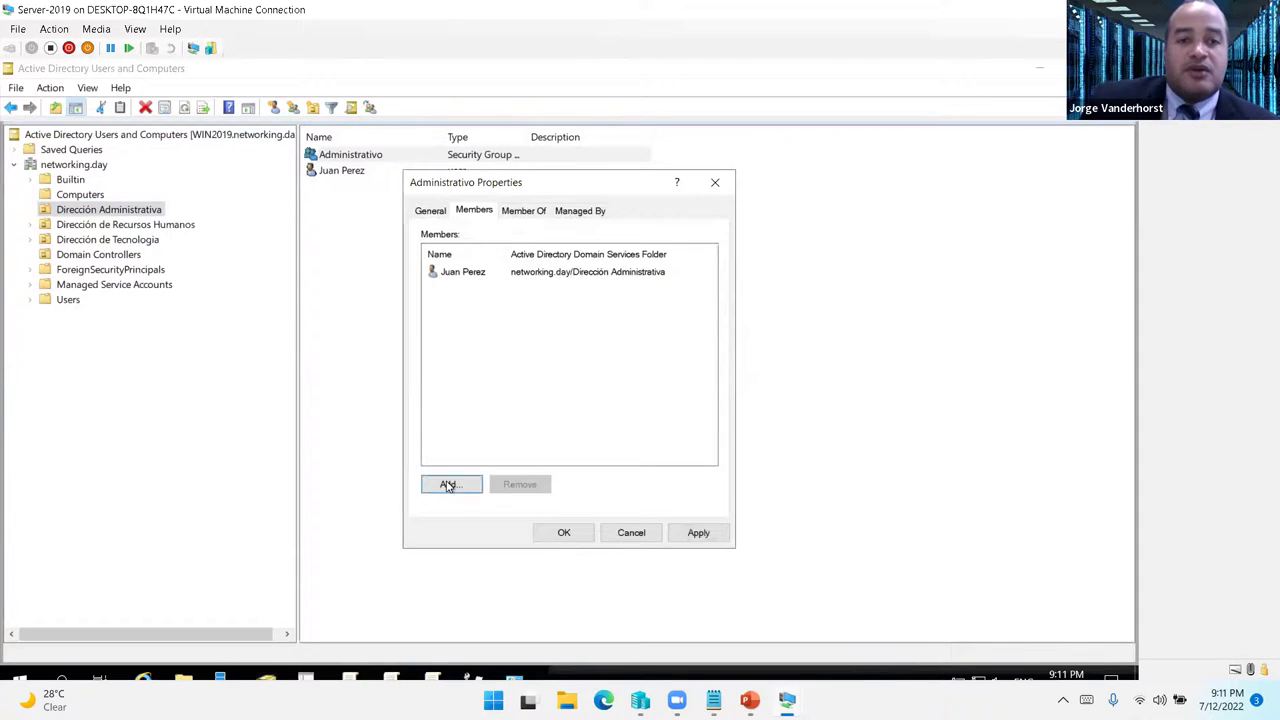
click(705, 532)
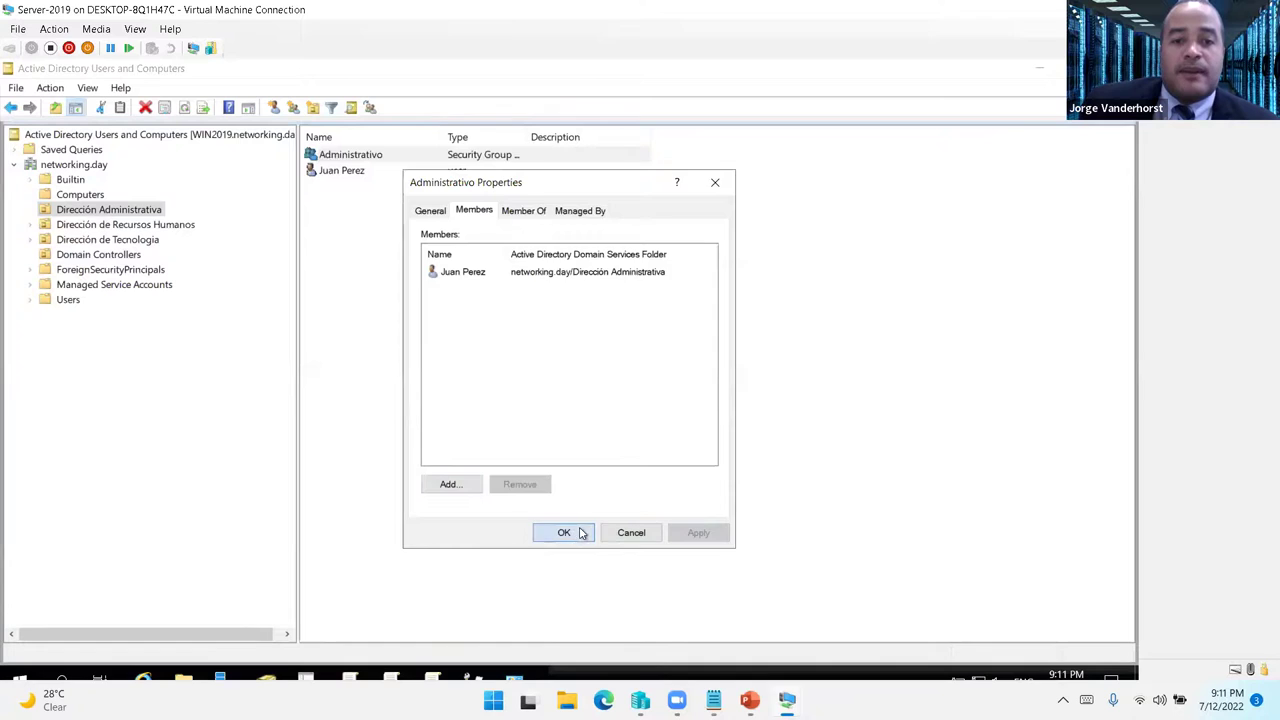
click(564, 532)
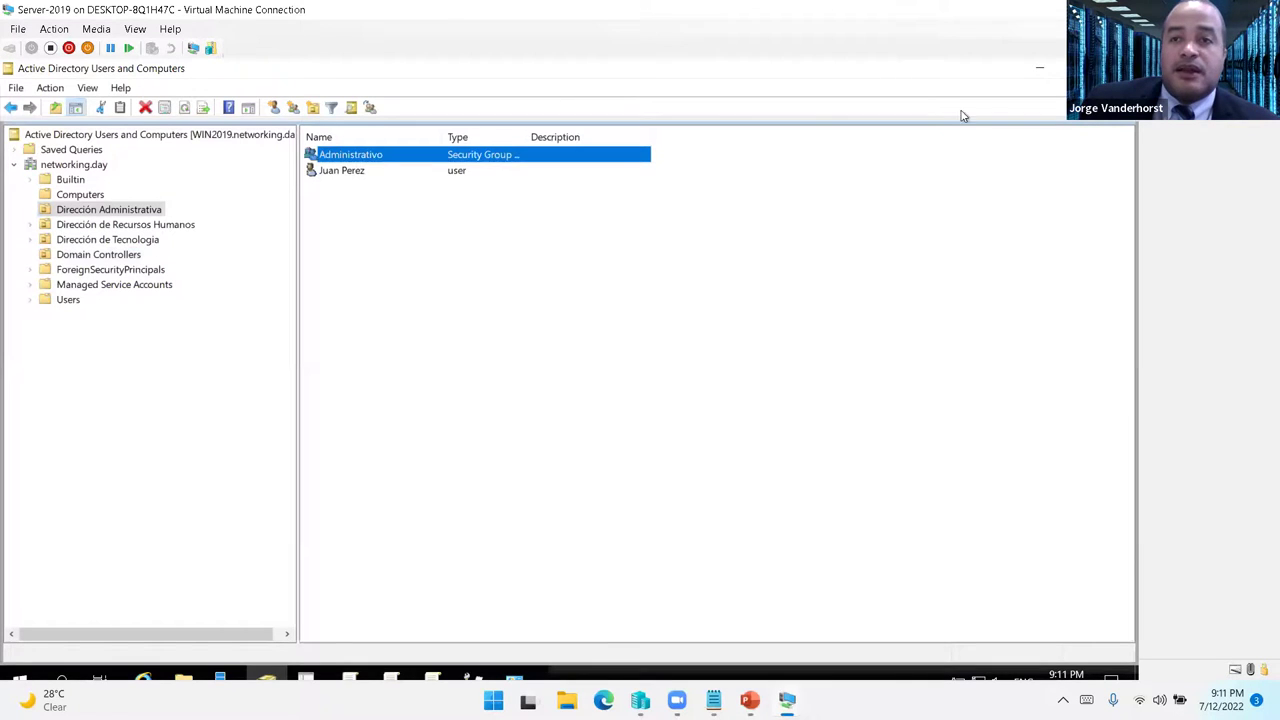
- Grant the Administrativo group Print, Manage this printer and Manage documents permissions
click(1040, 72)
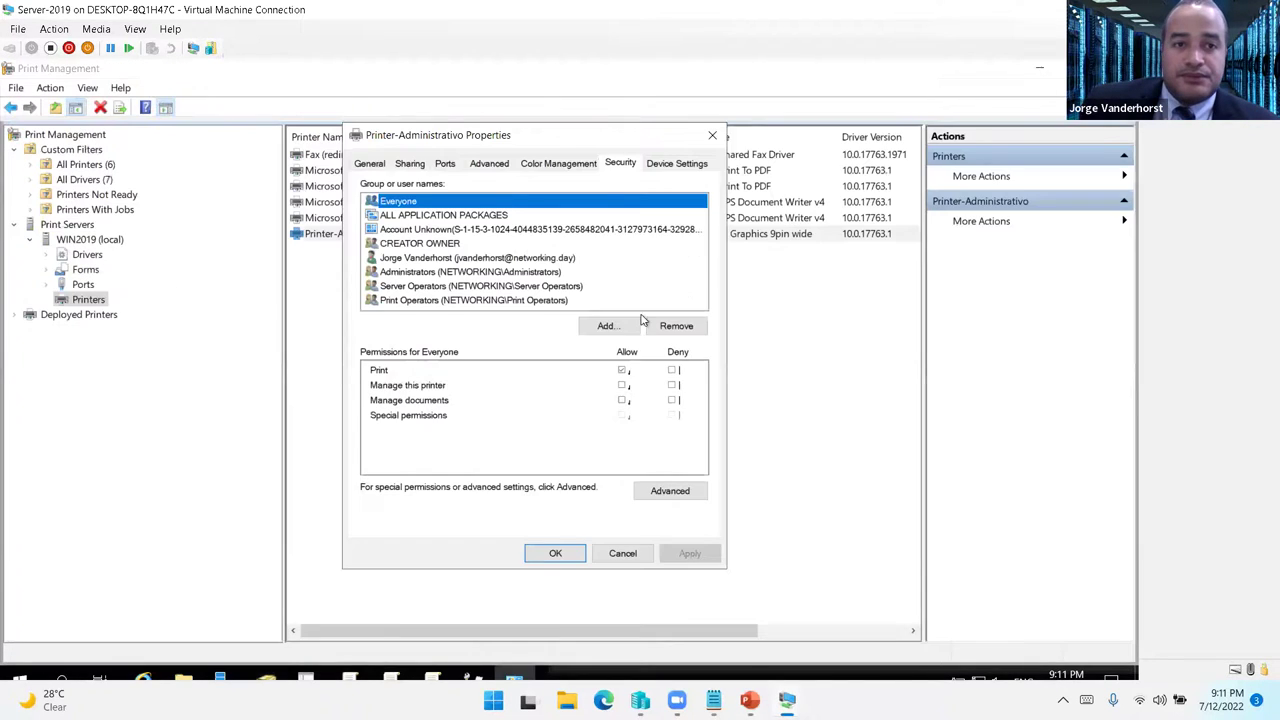
click(605, 326)
text(admi)
key(Return)
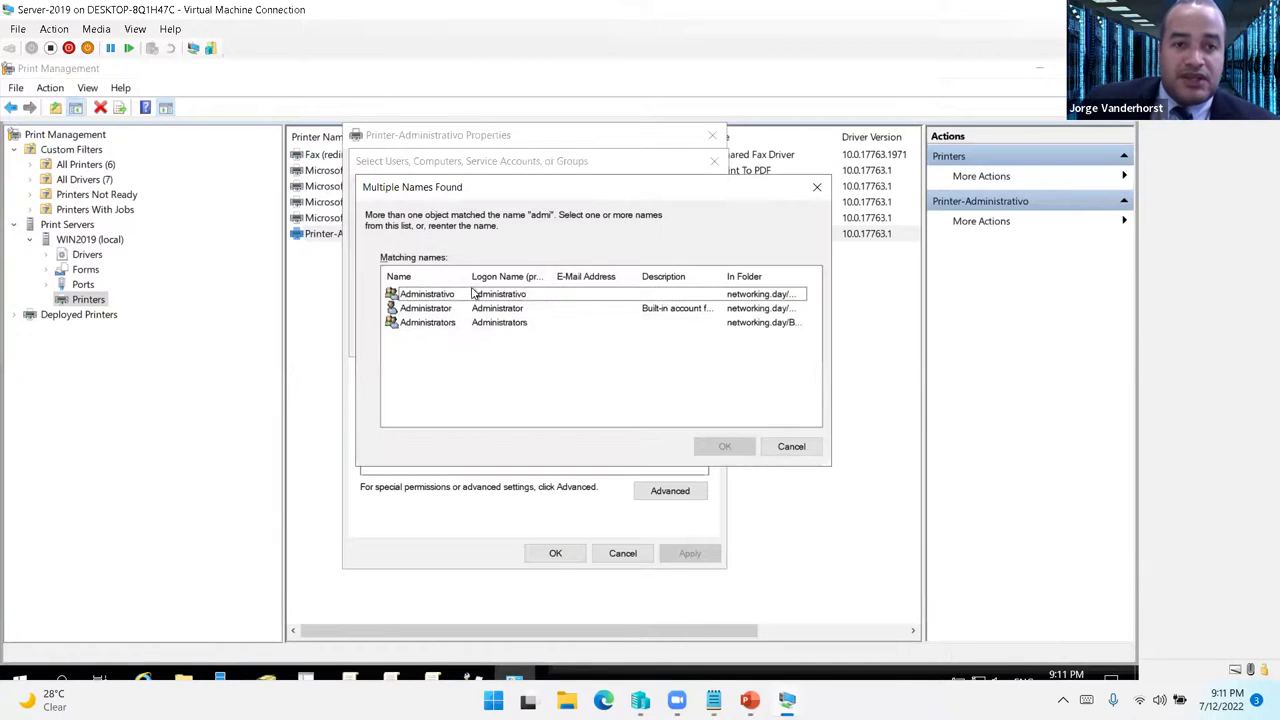
click(448, 296)
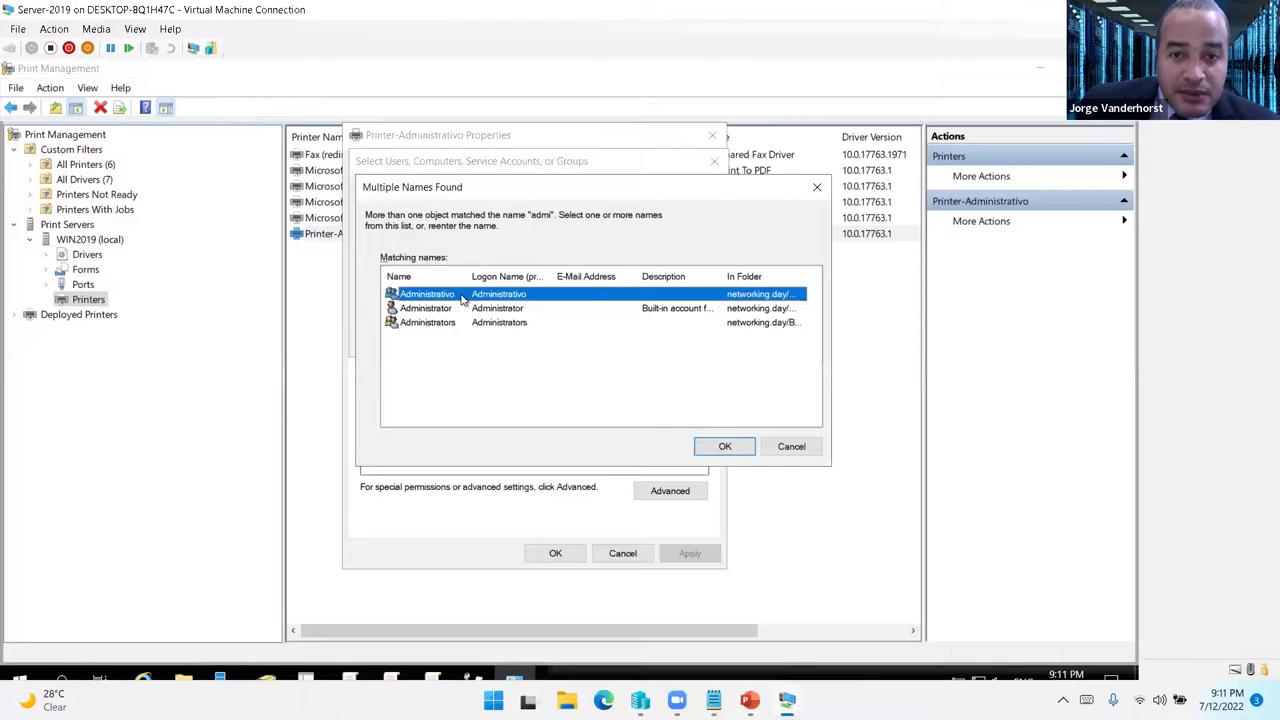
key(Return)
click(622, 385)
click(622, 400)
click(690, 554)
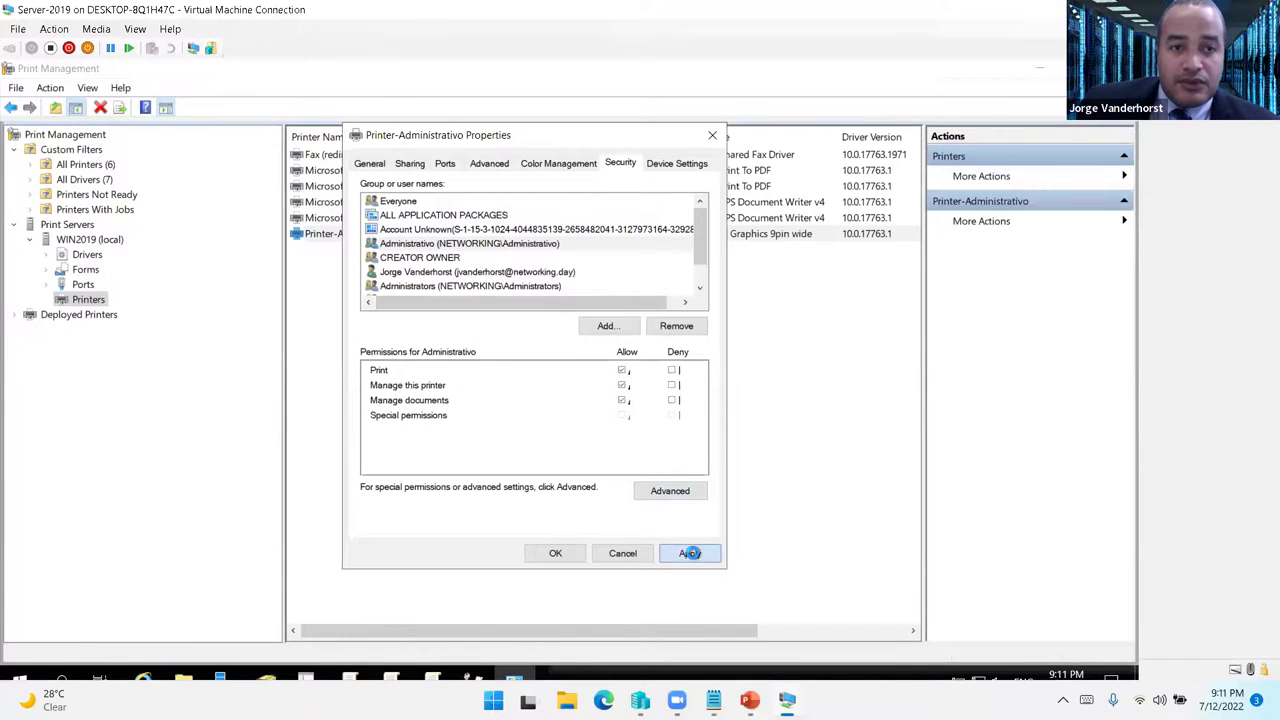
- Remove Everyone's Print permission and close the printer properties
click(396, 202)
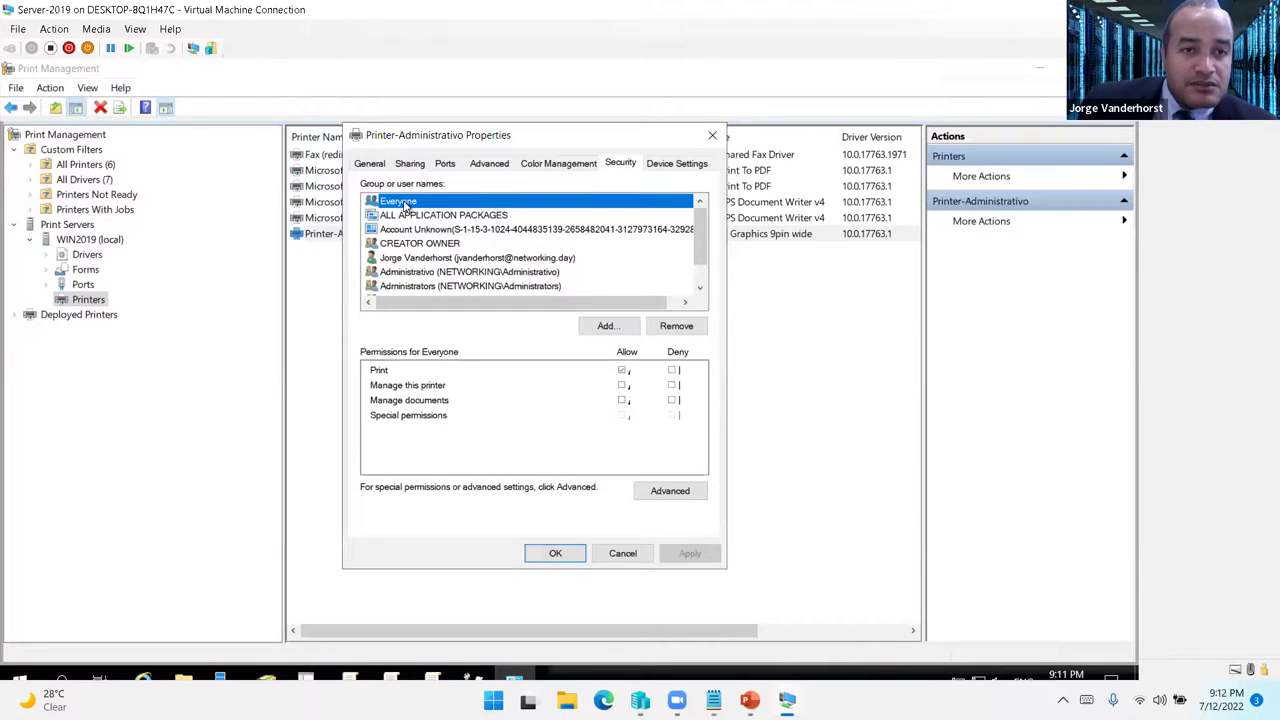
click(623, 372)
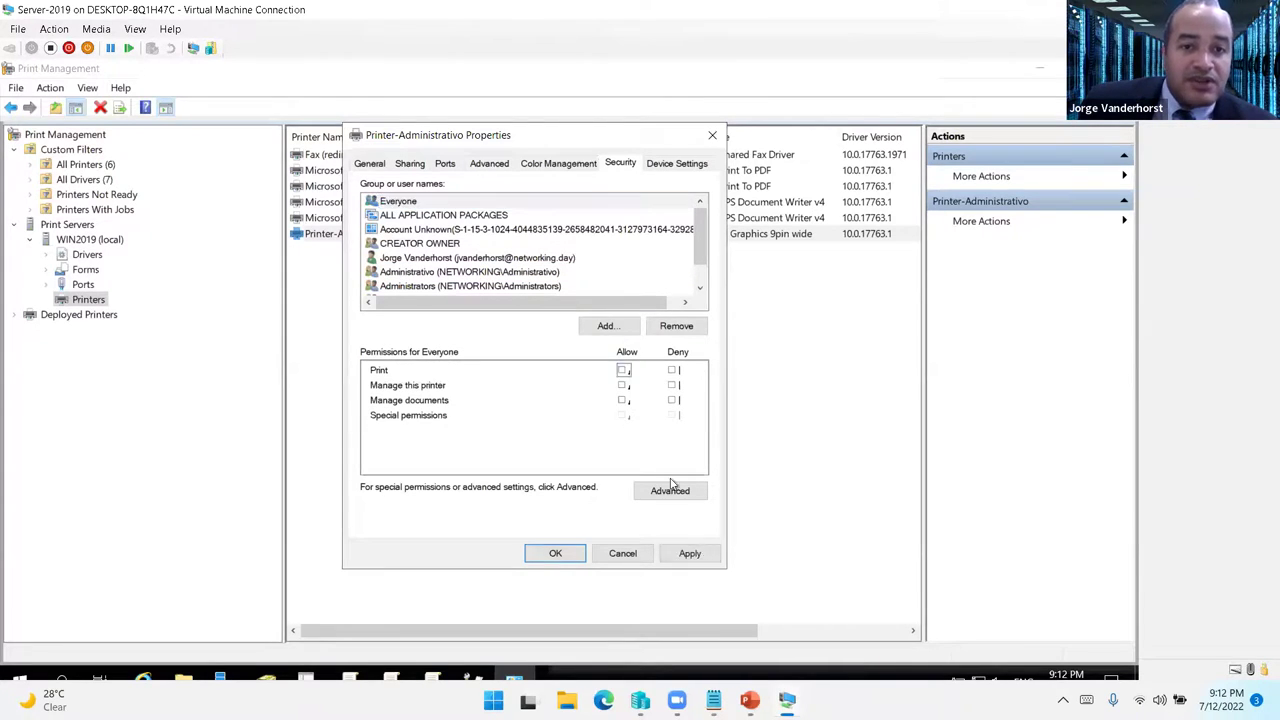
click(689, 554)
click(572, 559)
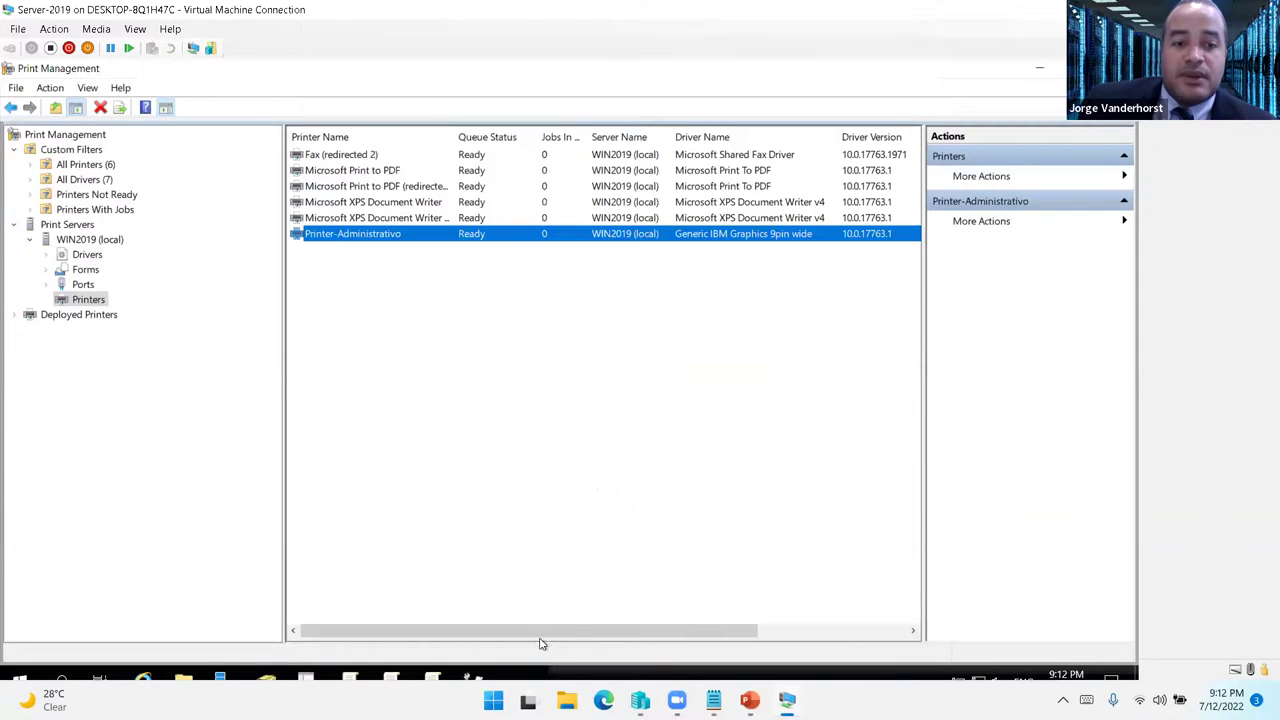
- On PC-7, open Devices and Printers maximized and start the Add Printer wizard
mouse_move(787, 700)
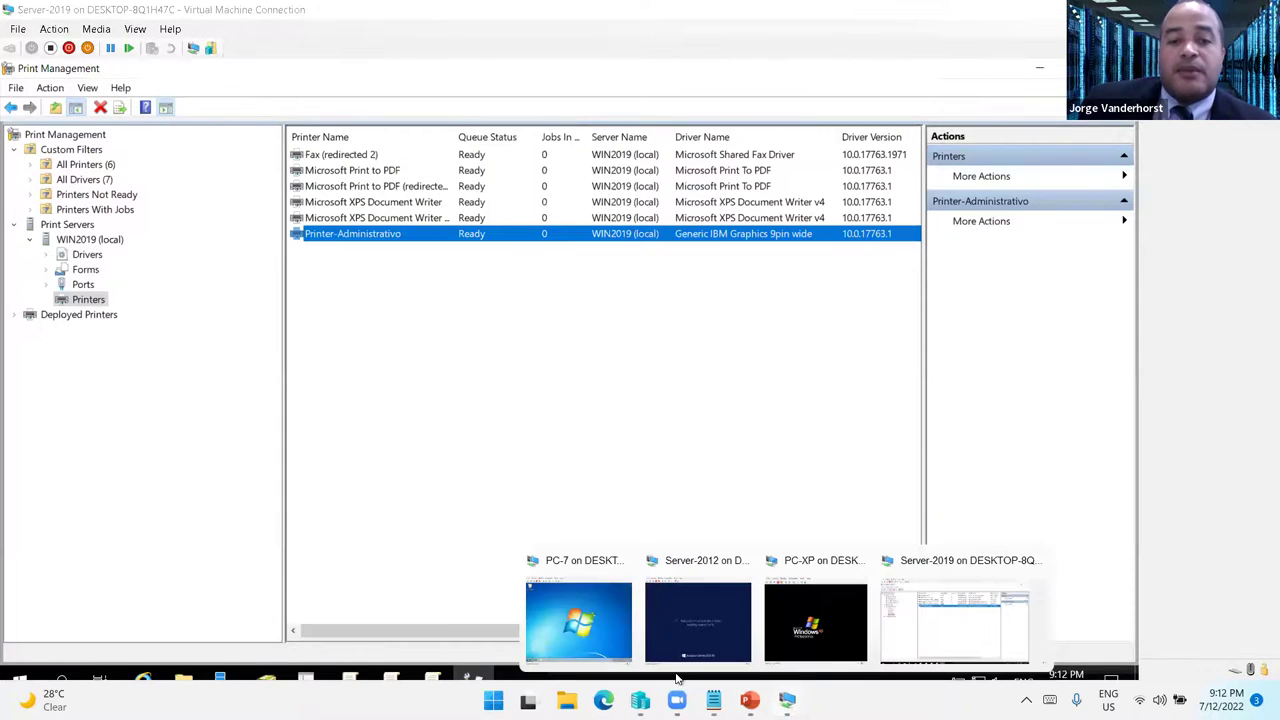
click(572, 622)
click(127, 621)
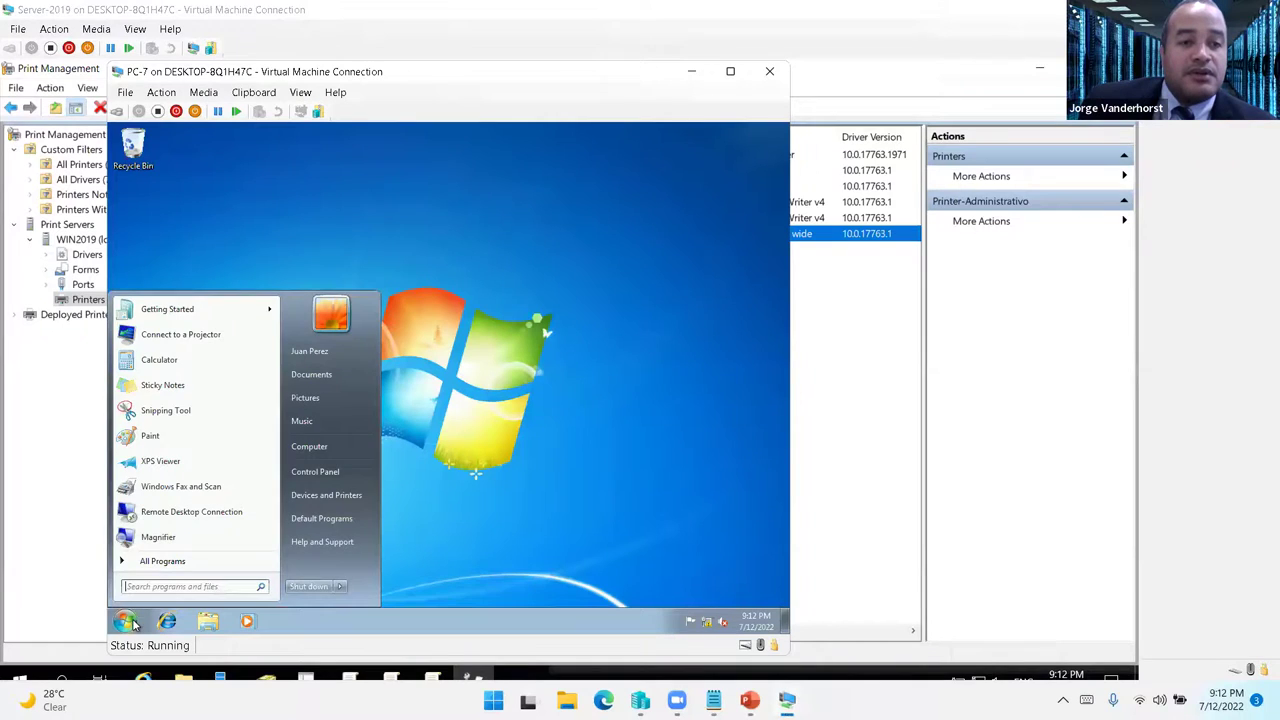
click(348, 495)
click(682, 185)
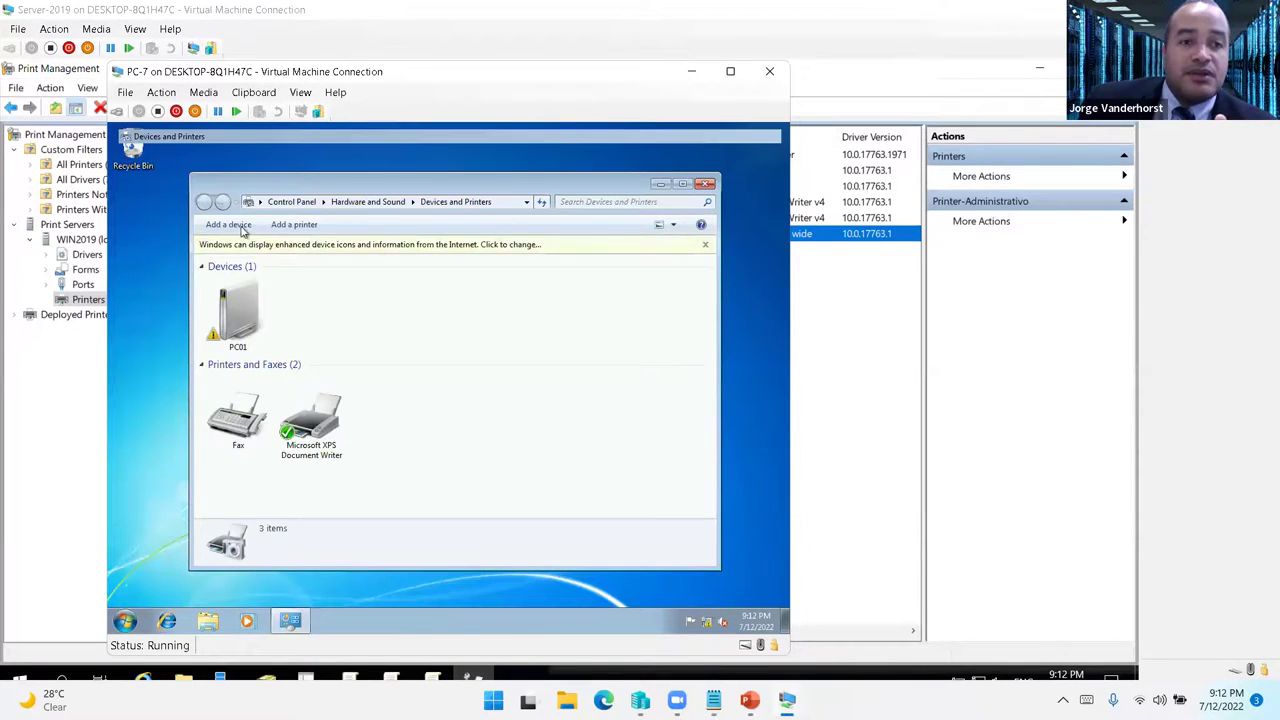
click(142, 171)
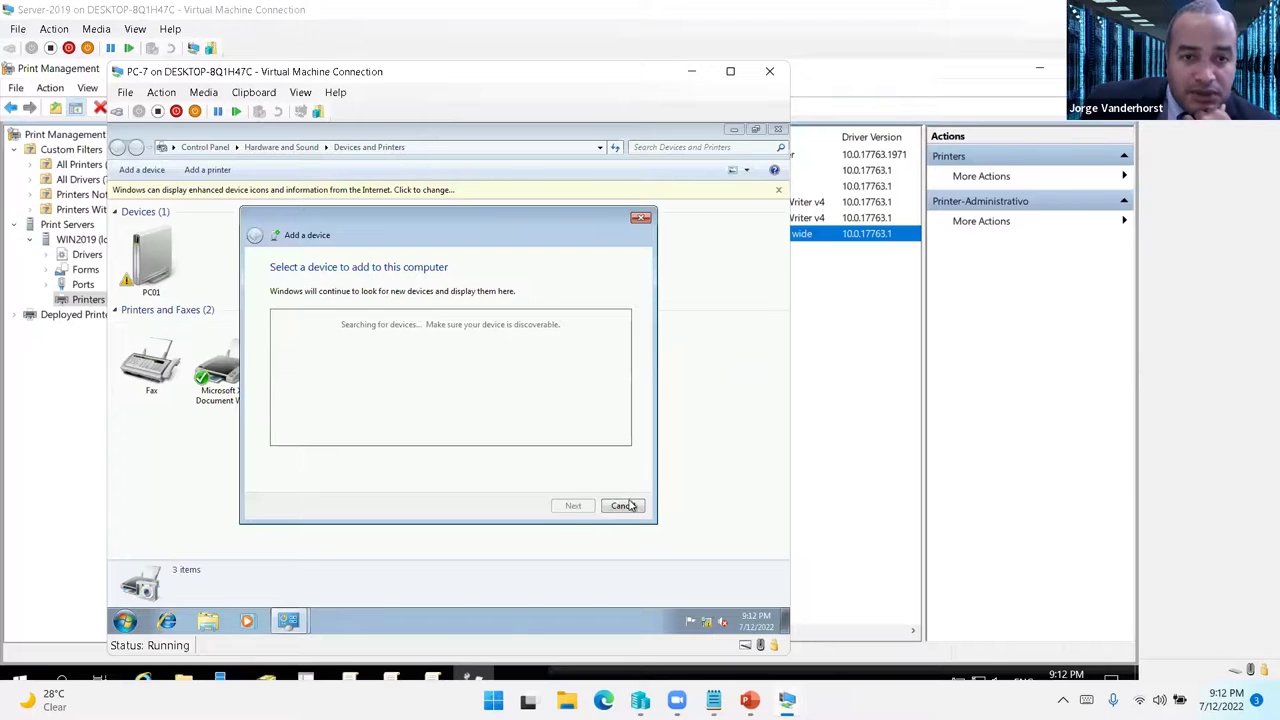
click(622, 506)
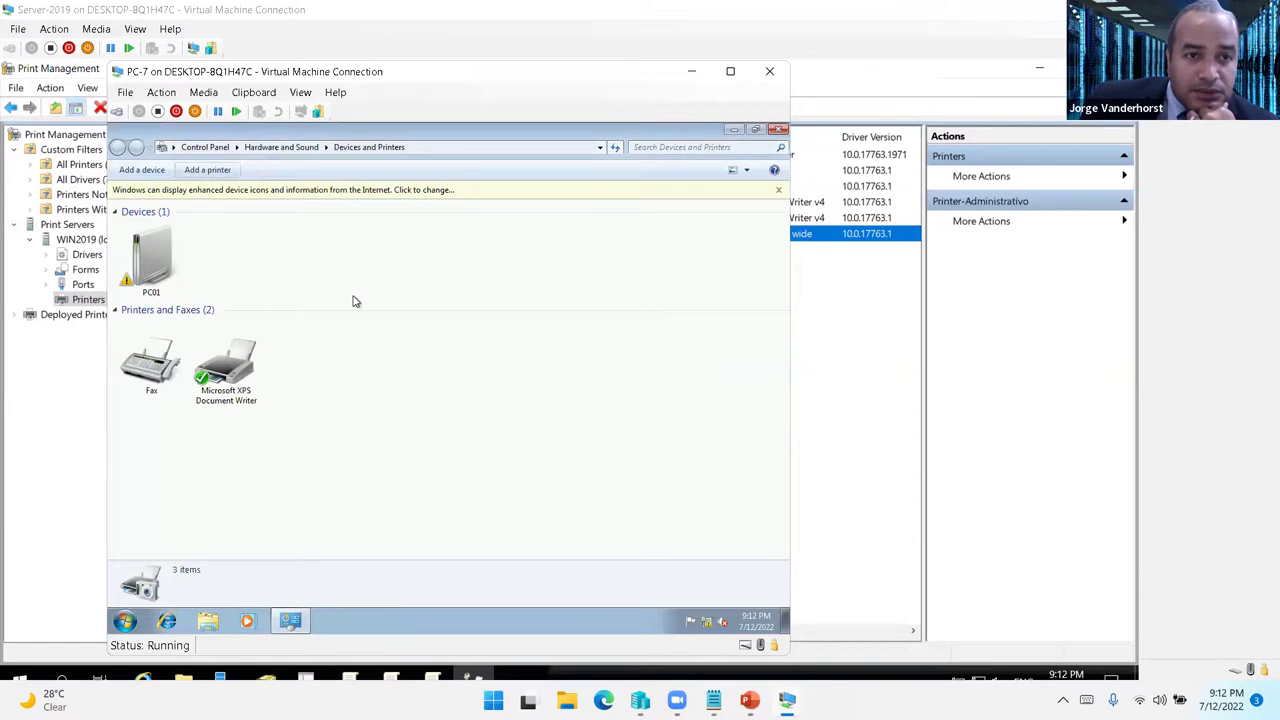
click(778, 190)
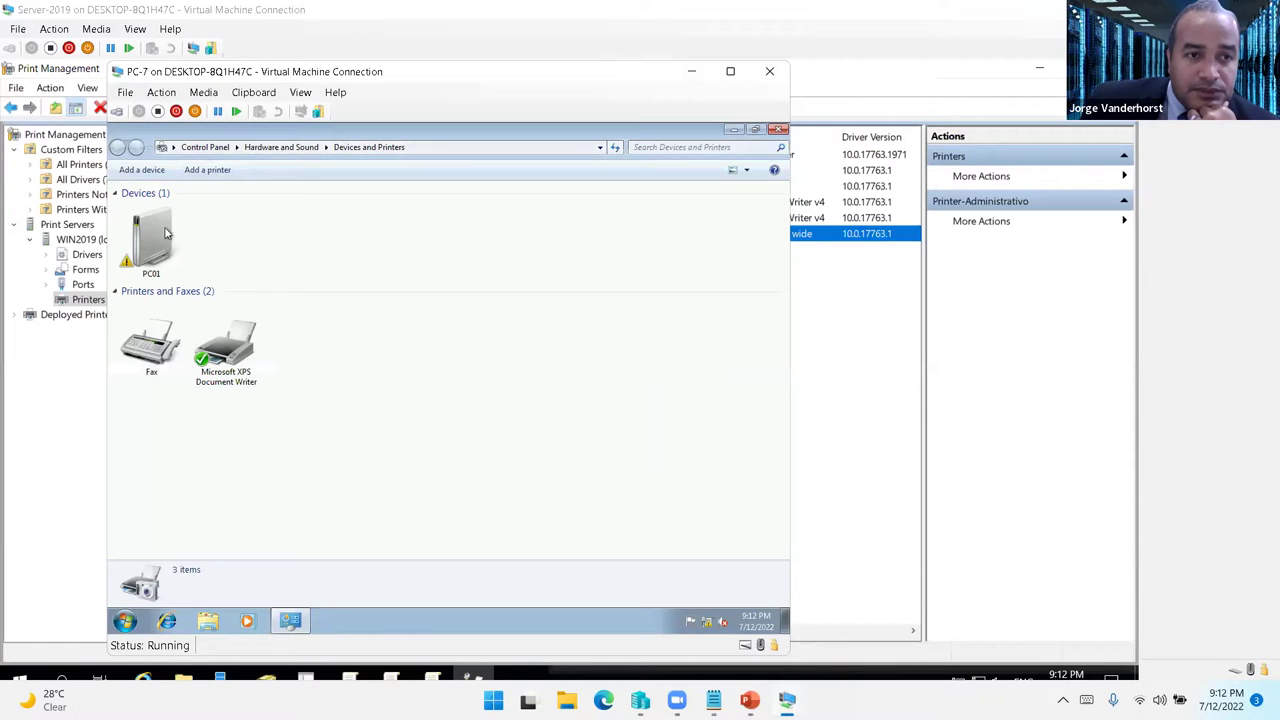
click(141, 170)
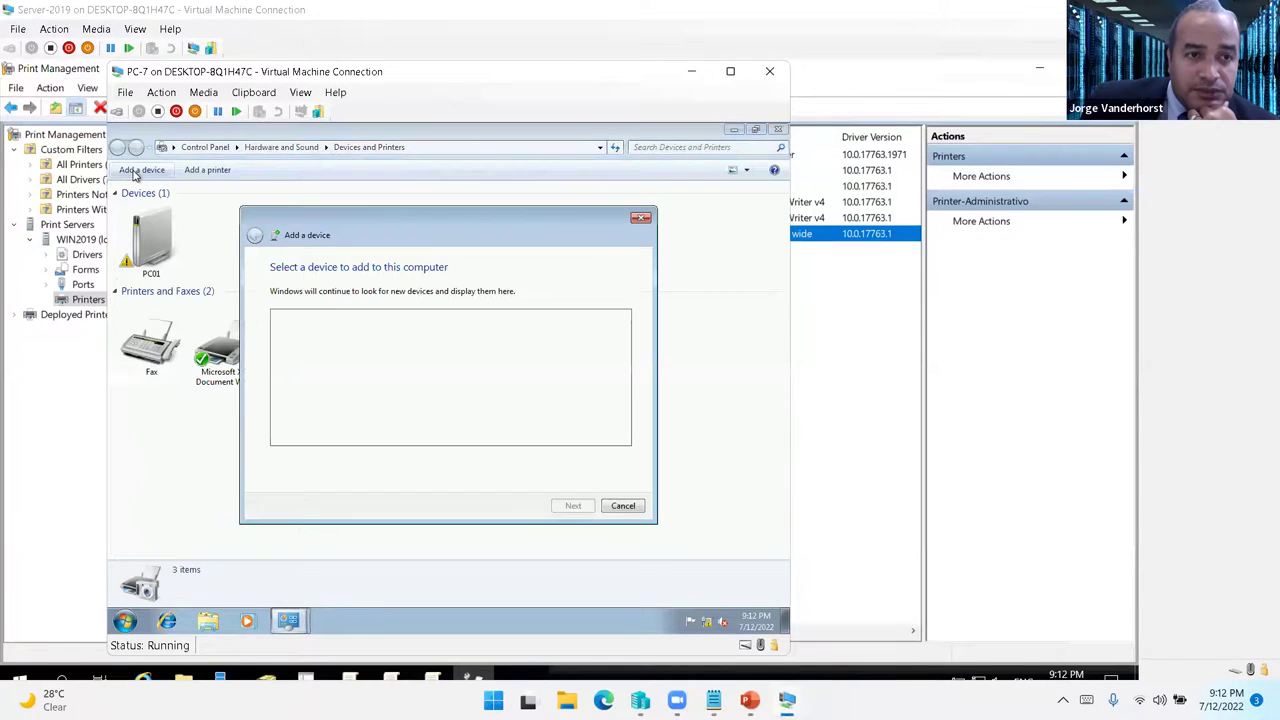
drag(388, 234, 321, 193)
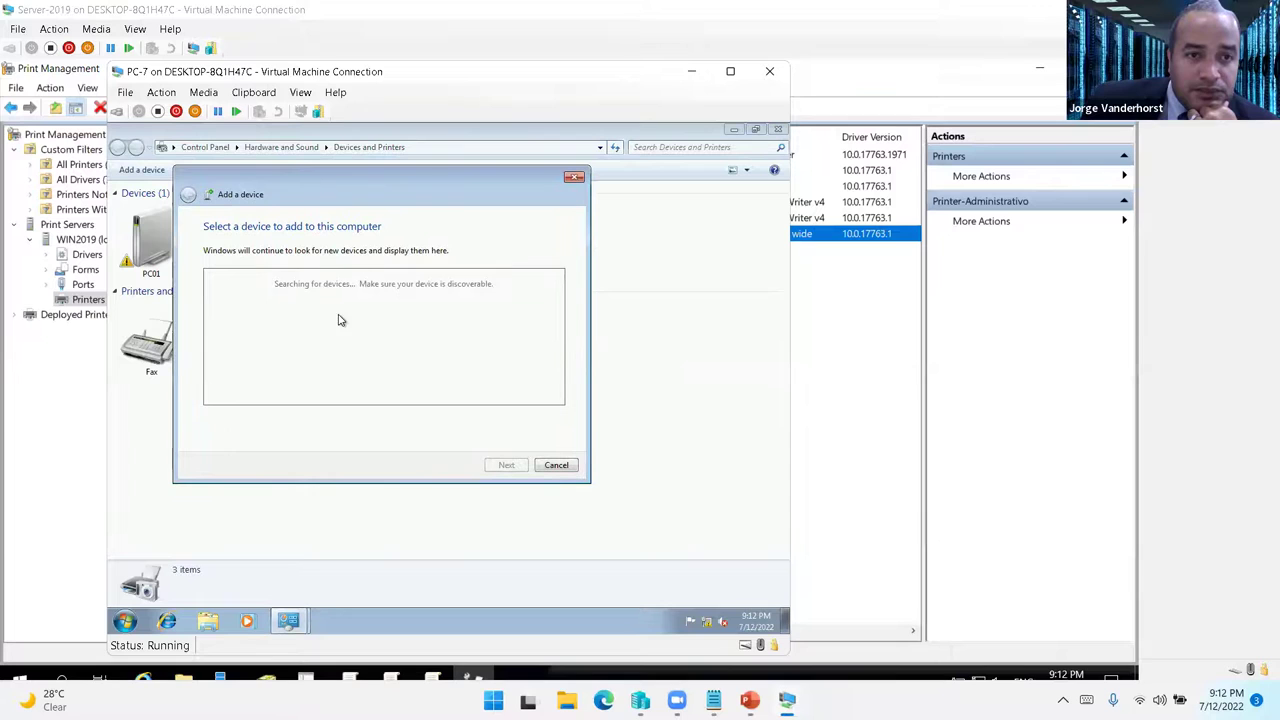
- On Server-2019, check Printer-Administrativo's share name and close its properties unchanged
mouse_move(787, 700)
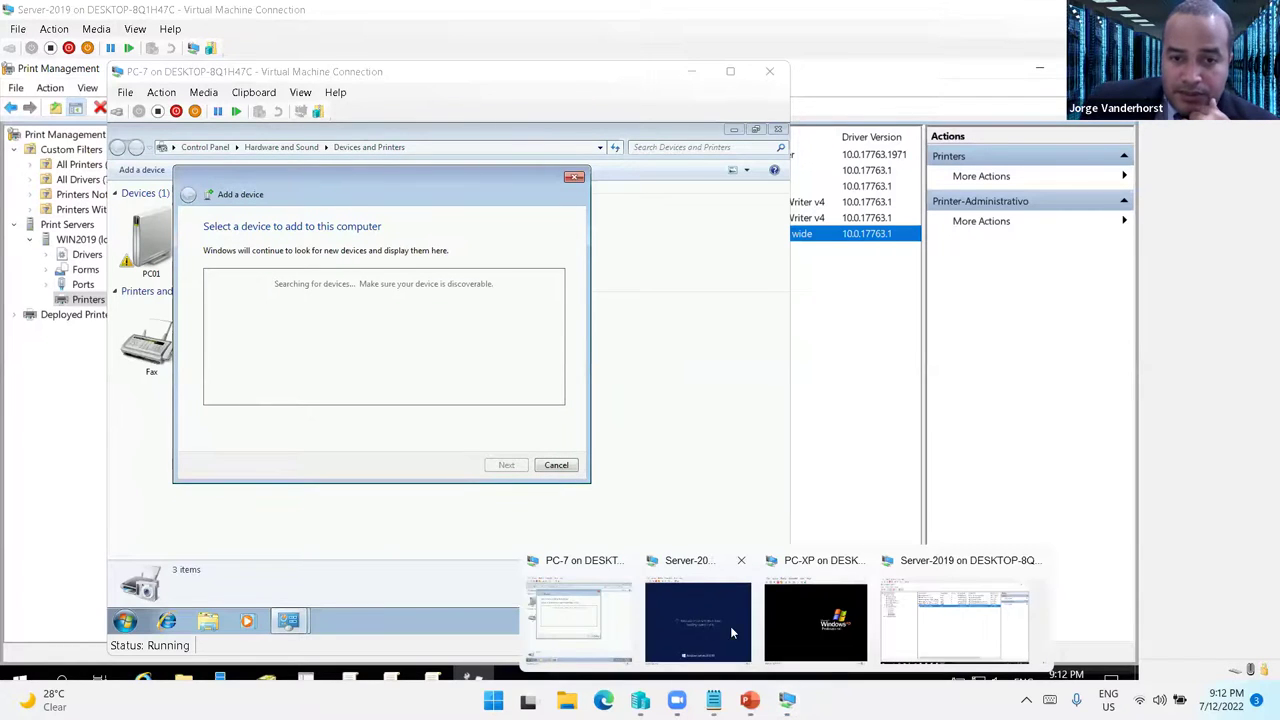
click(925, 622)
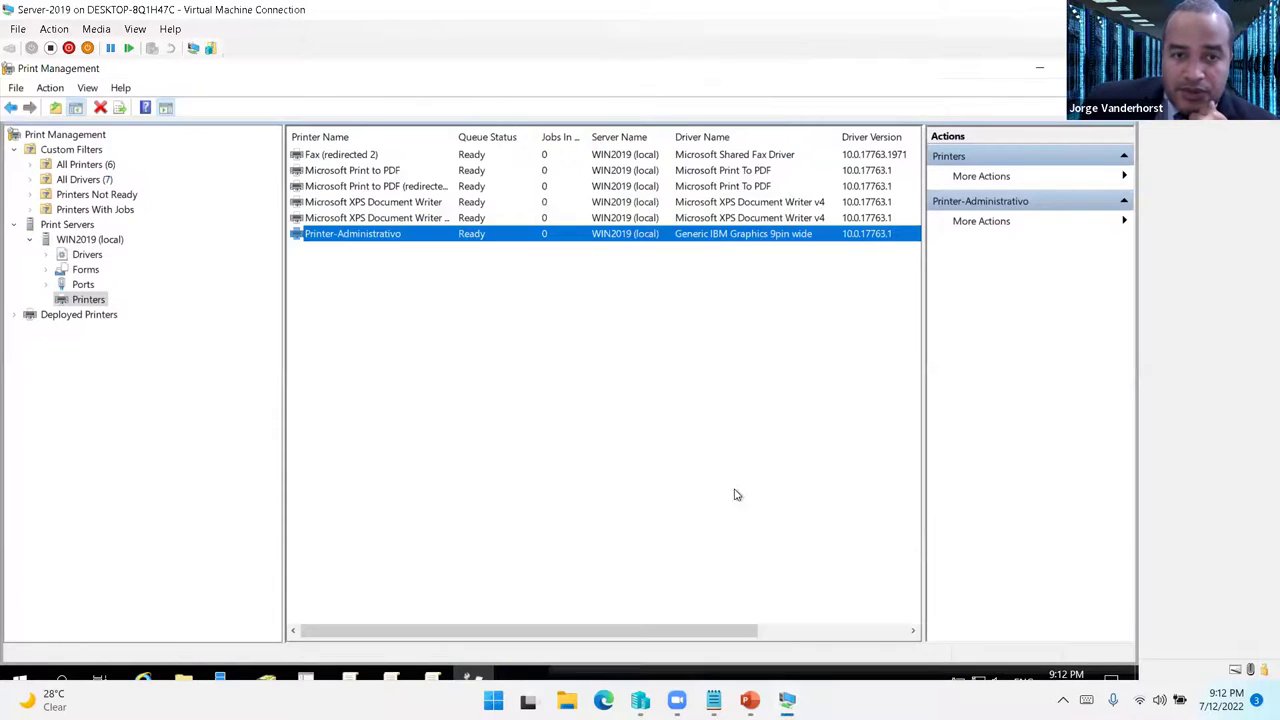
double_click(396, 238)
click(467, 250)
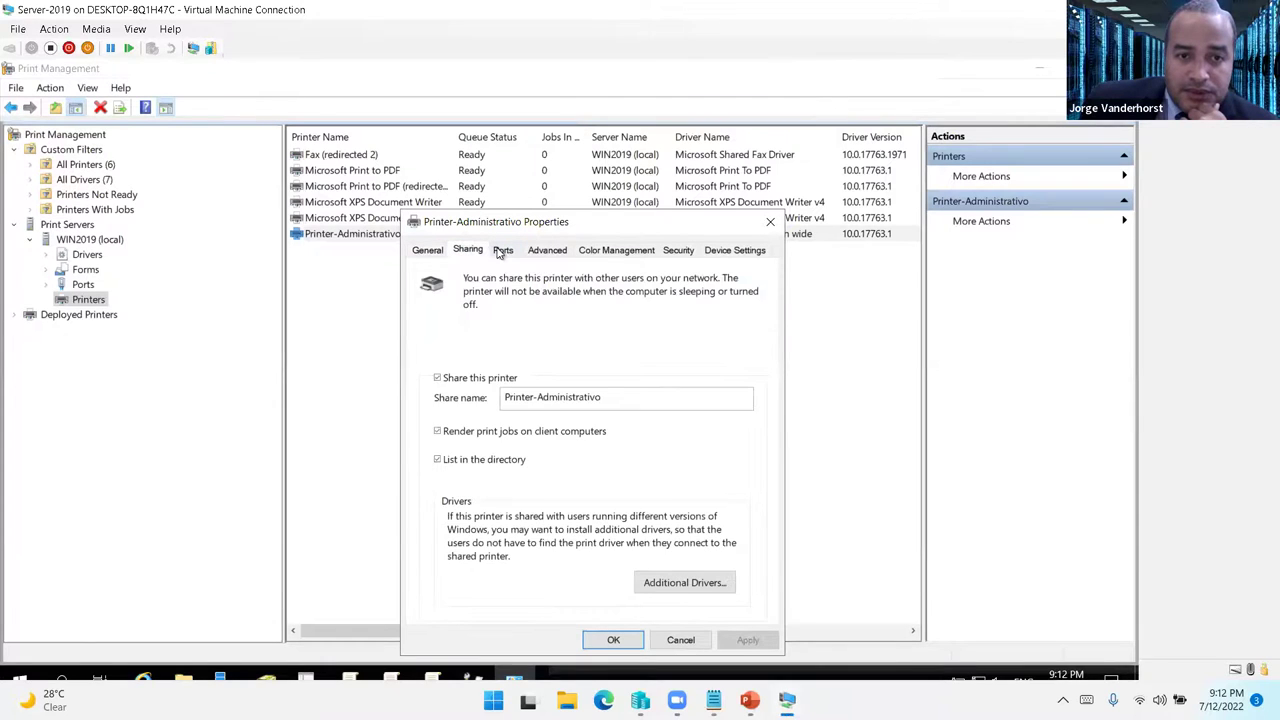
drag(601, 397, 322, 341)
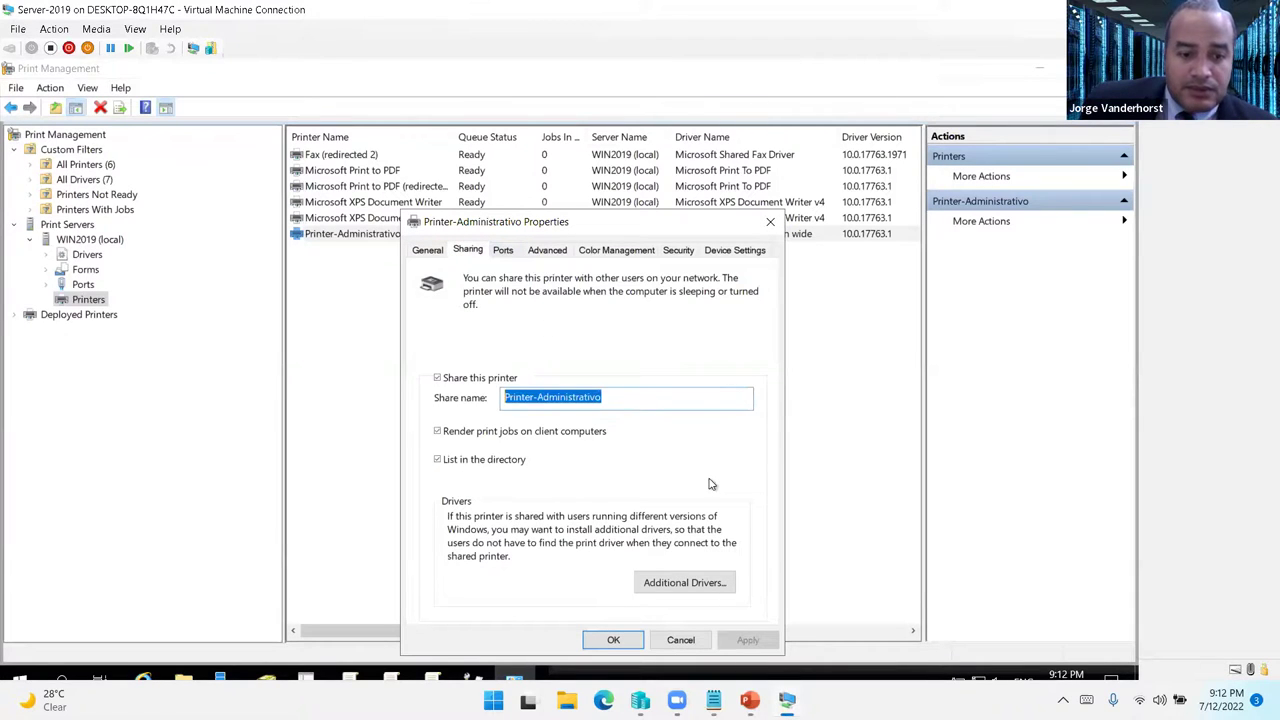
click(680, 640)
- On PC-7, choose to add a network, wireless or Bluetooth printer
mouse_move(759, 603)
mouse_move(787, 700)
click(609, 643)
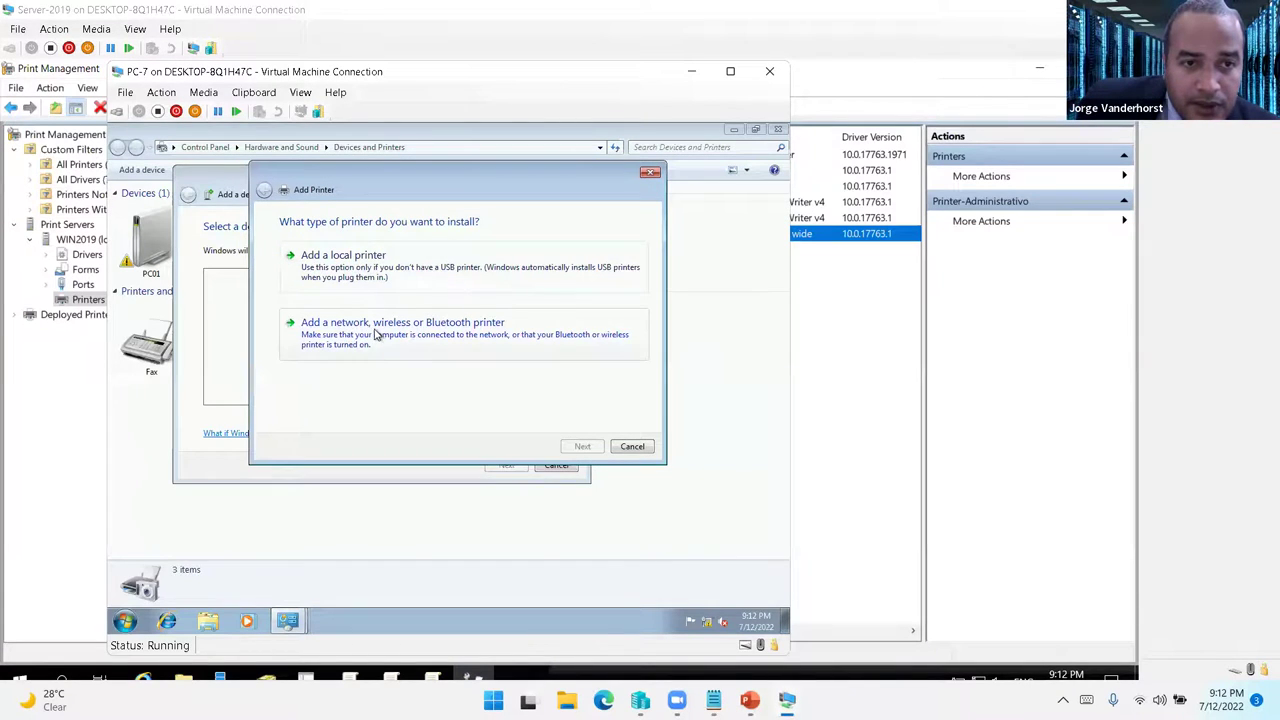
click(360, 344)
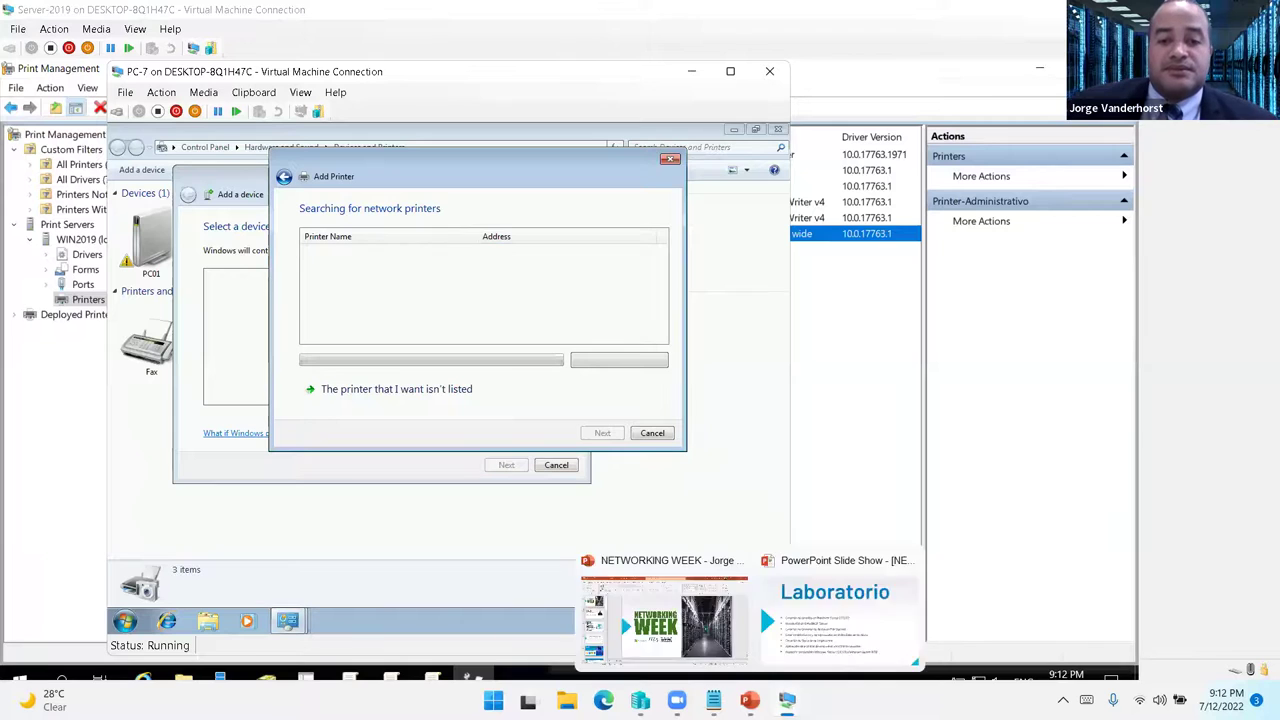
- Minimize the Server-2012 window and return to the Server-2019 machine
mouse_move(810, 668)
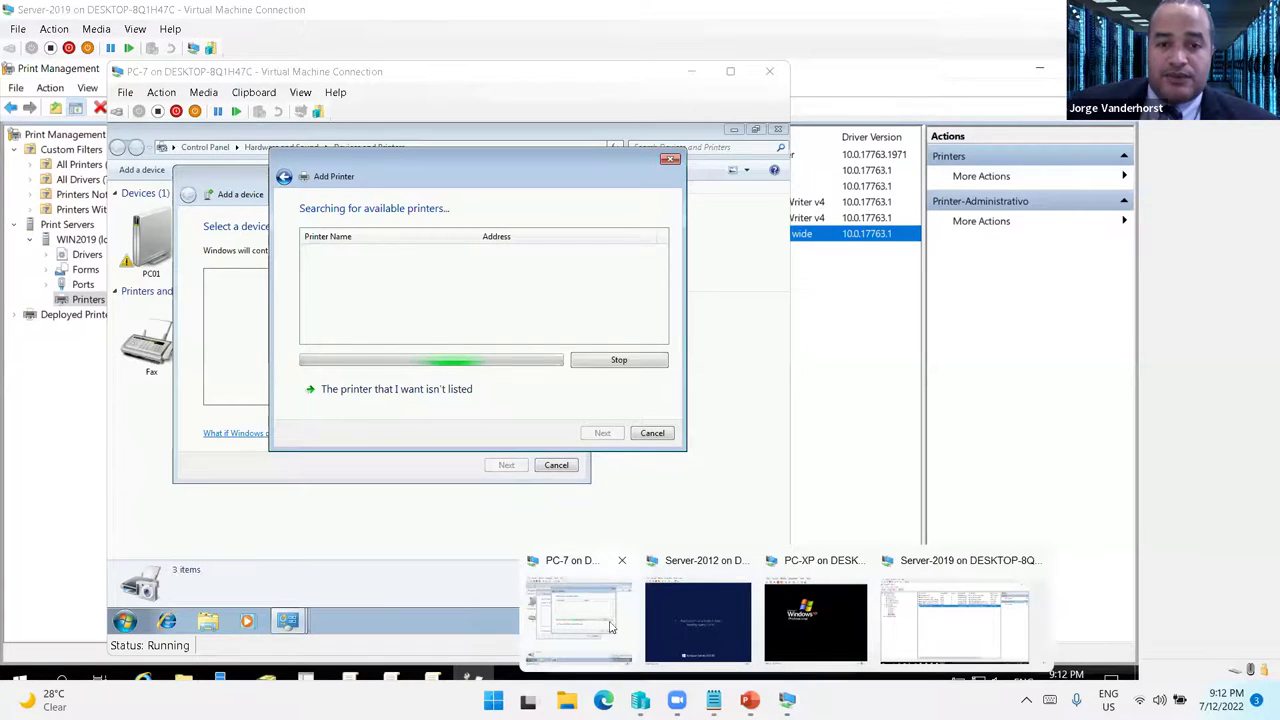
click(697, 620)
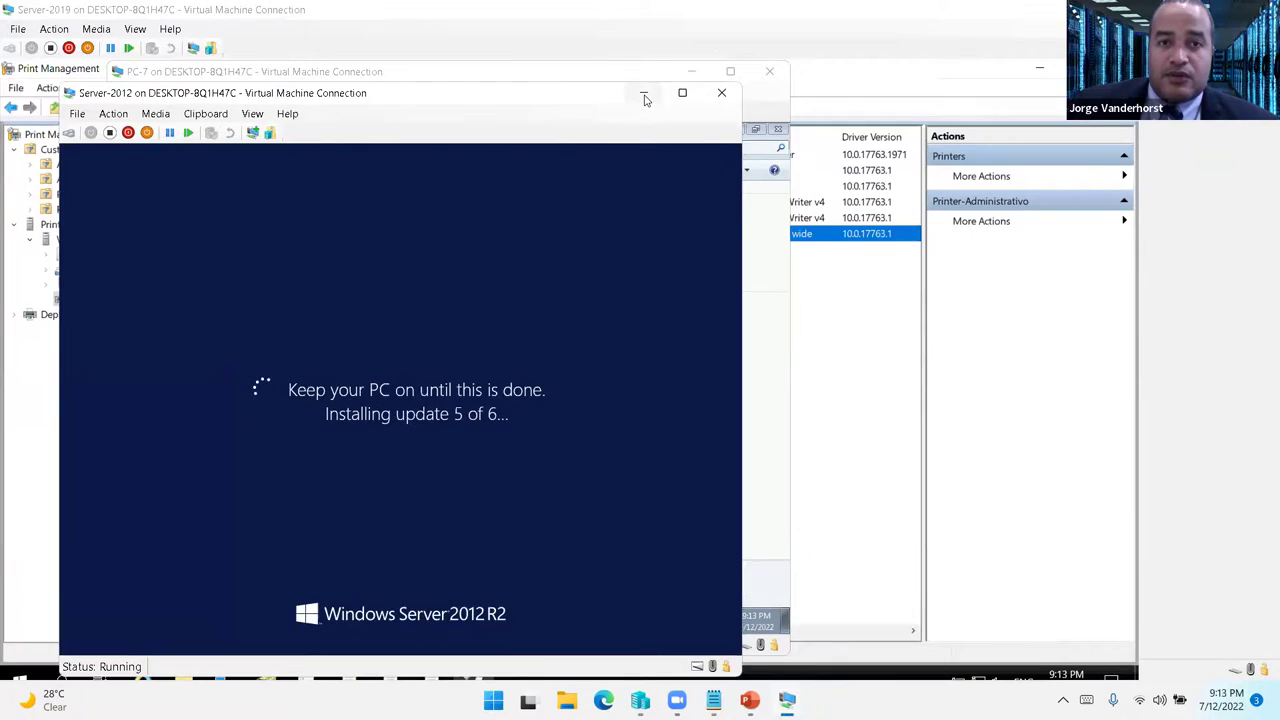
click(644, 95)
mouse_move(787, 700)
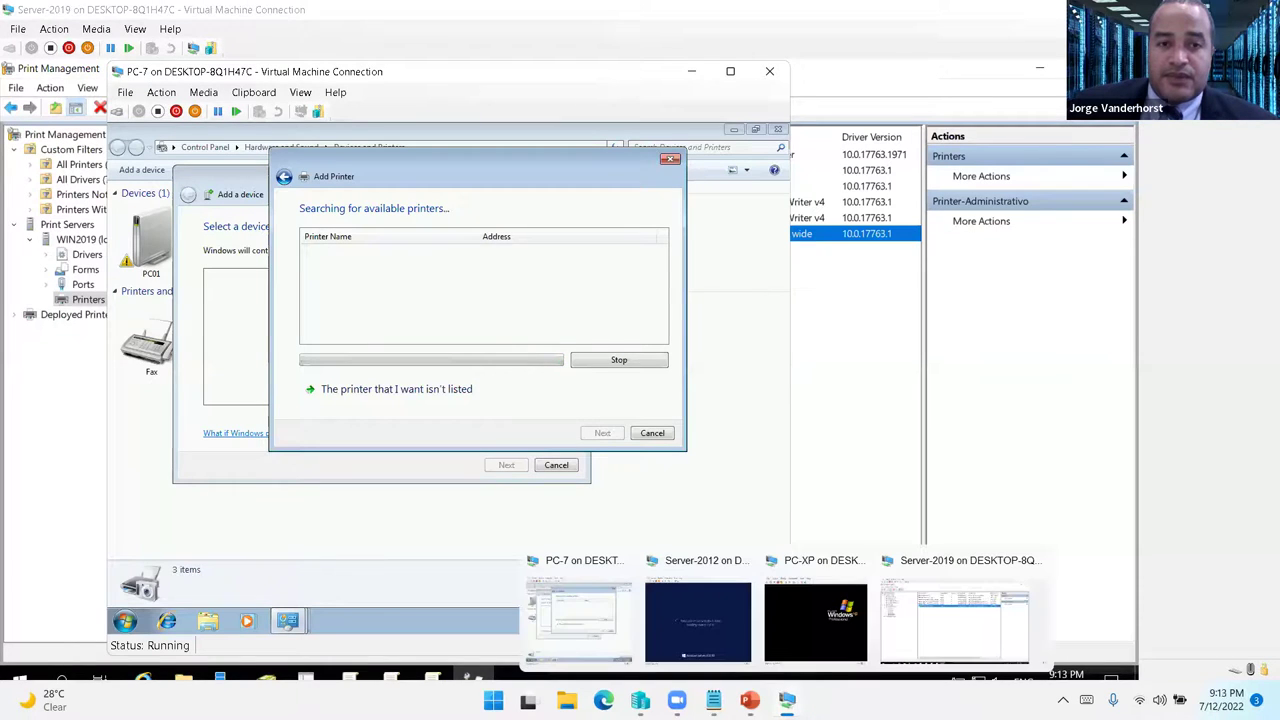
click(922, 653)
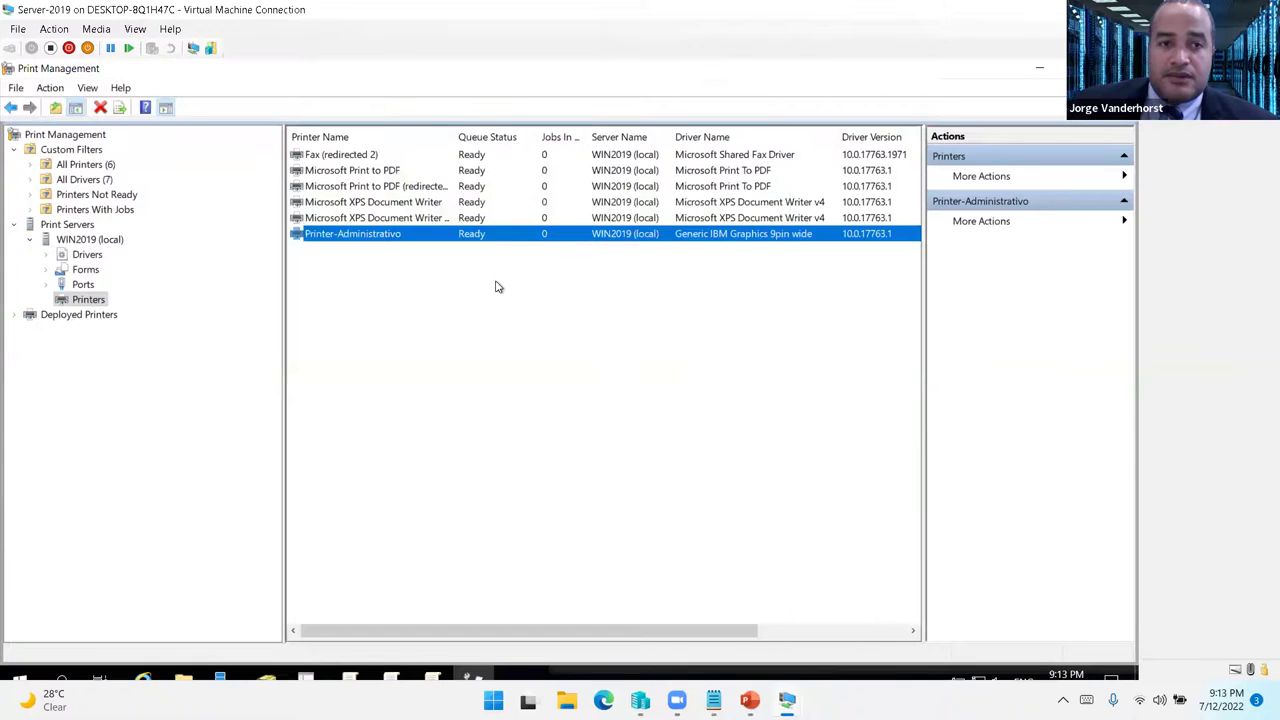
- Refresh the printer list, then review Printer-Administrativo's Advanced, Sharing and Security tabs and close
click(497, 287)
right_click(495, 283)
click(540, 336)
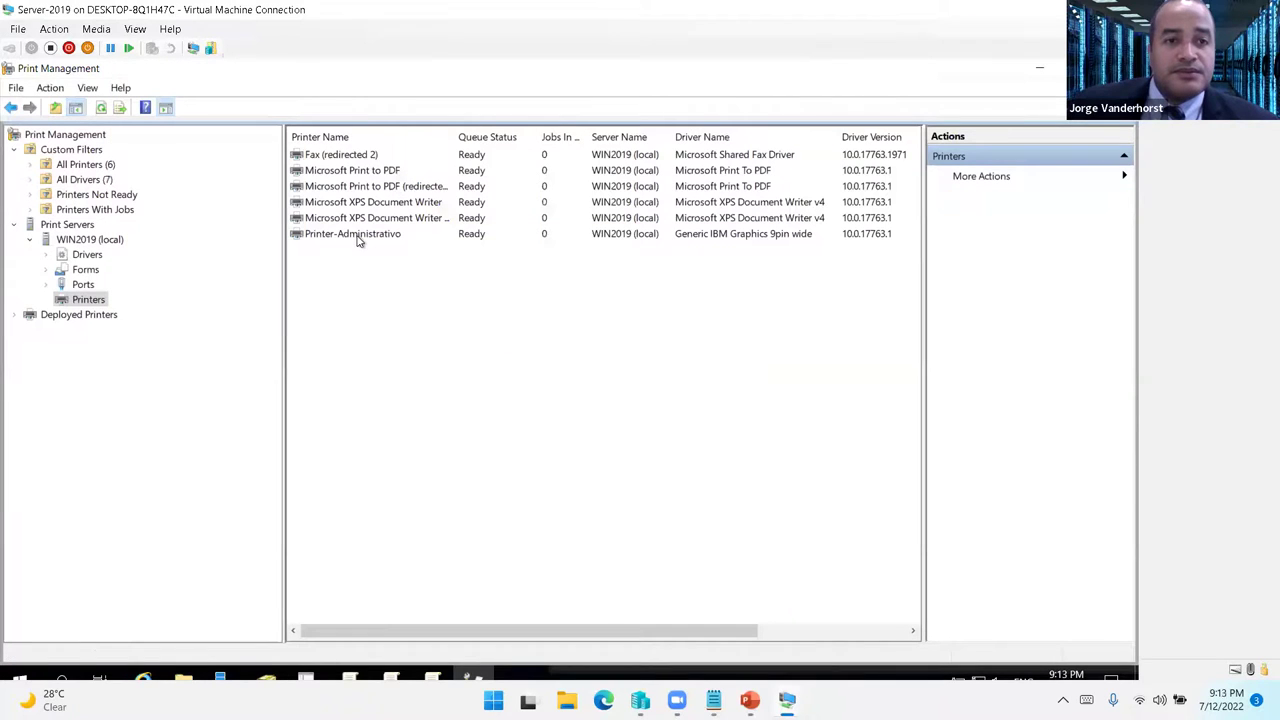
double_click(357, 236)
click(507, 251)
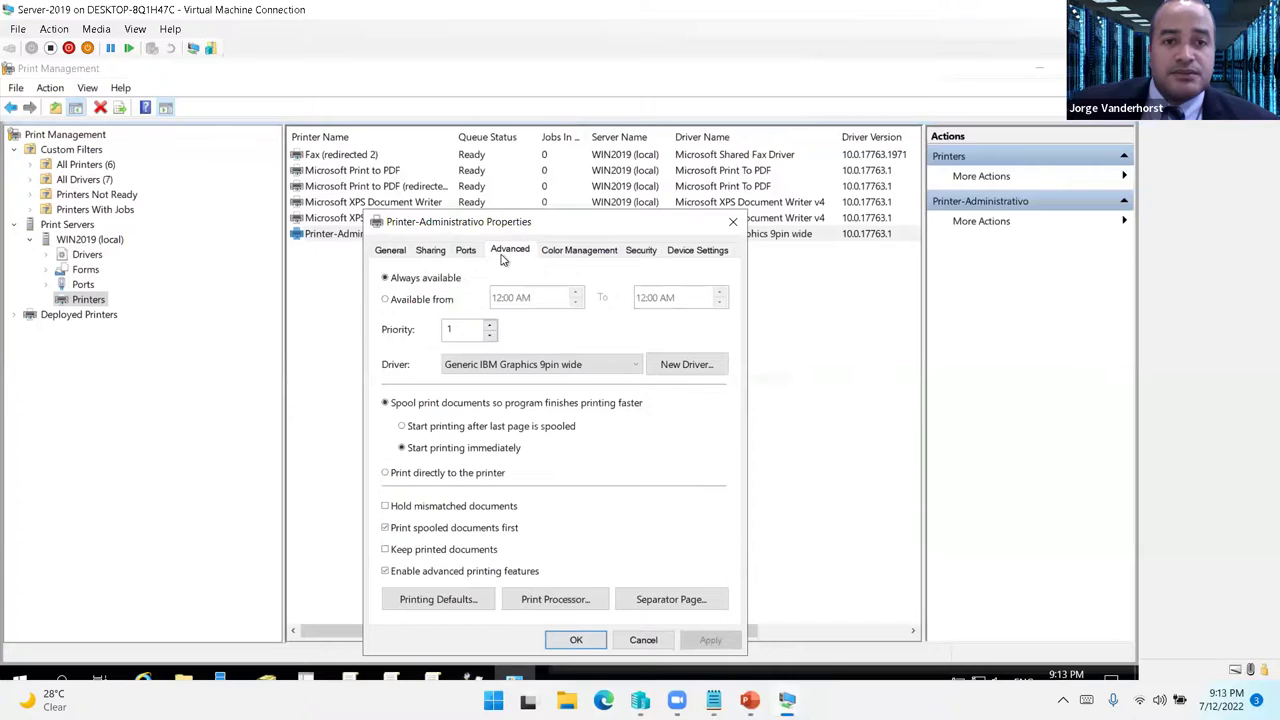
click(431, 251)
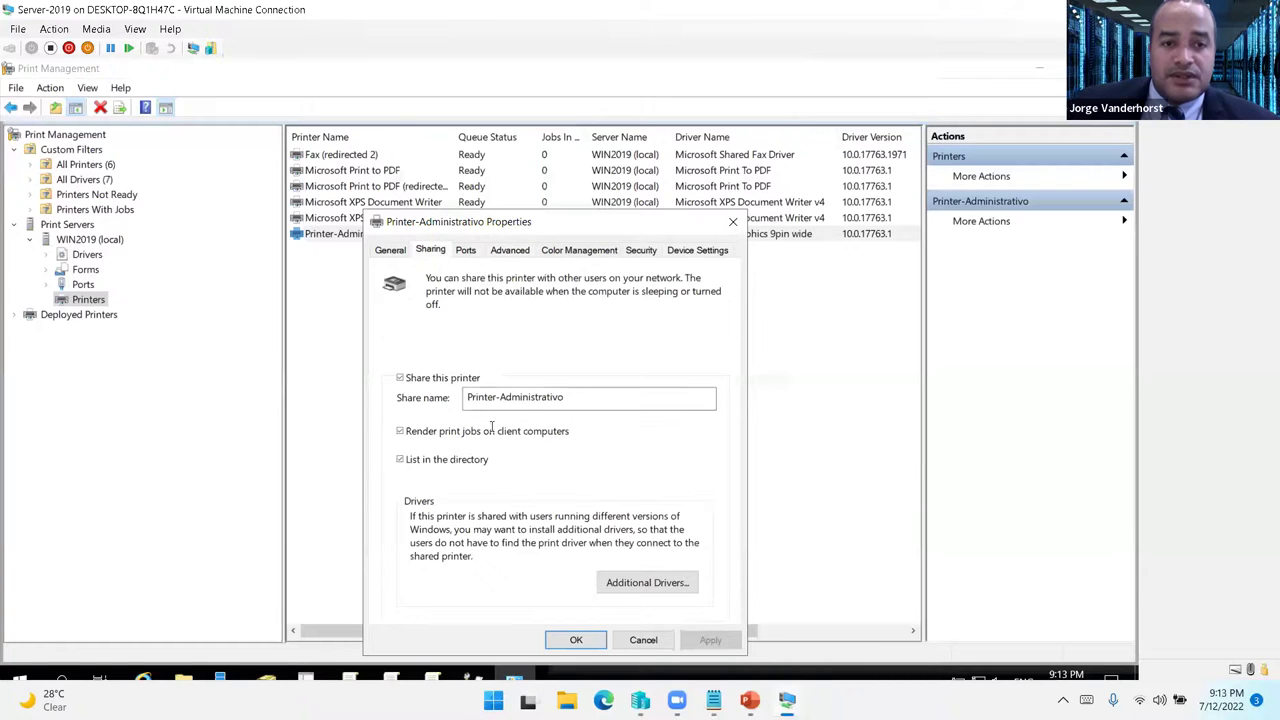
click(641, 251)
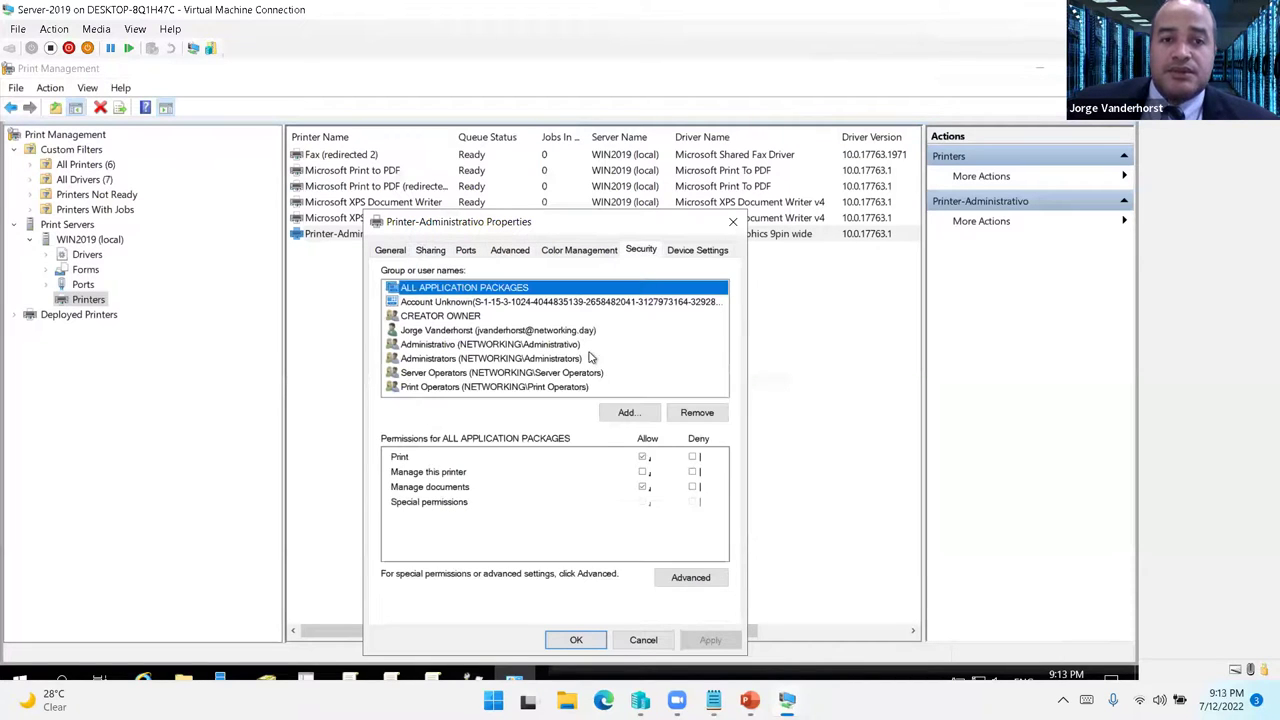
click(576, 640)
- Bring PC-7 forward and shift its Add Printer dialog to check the ongoing printer search
mouse_move(787, 700)
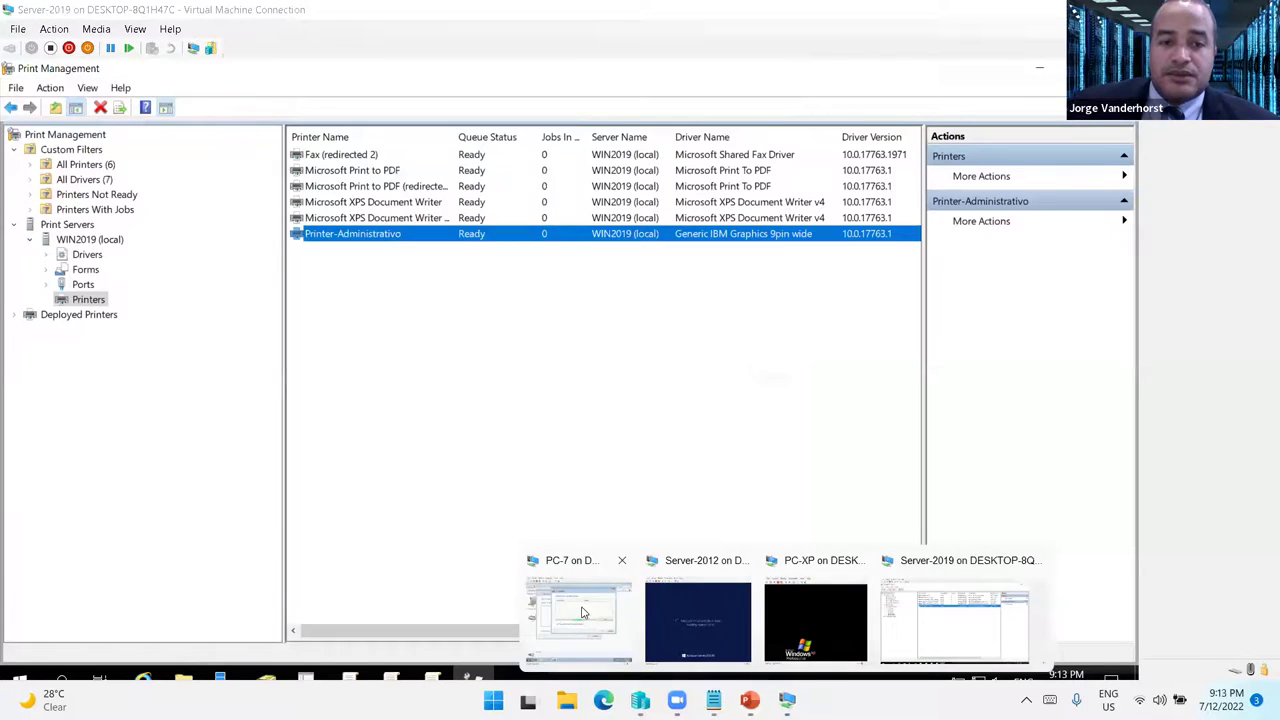
click(580, 660)
drag(447, 166, 513, 172)
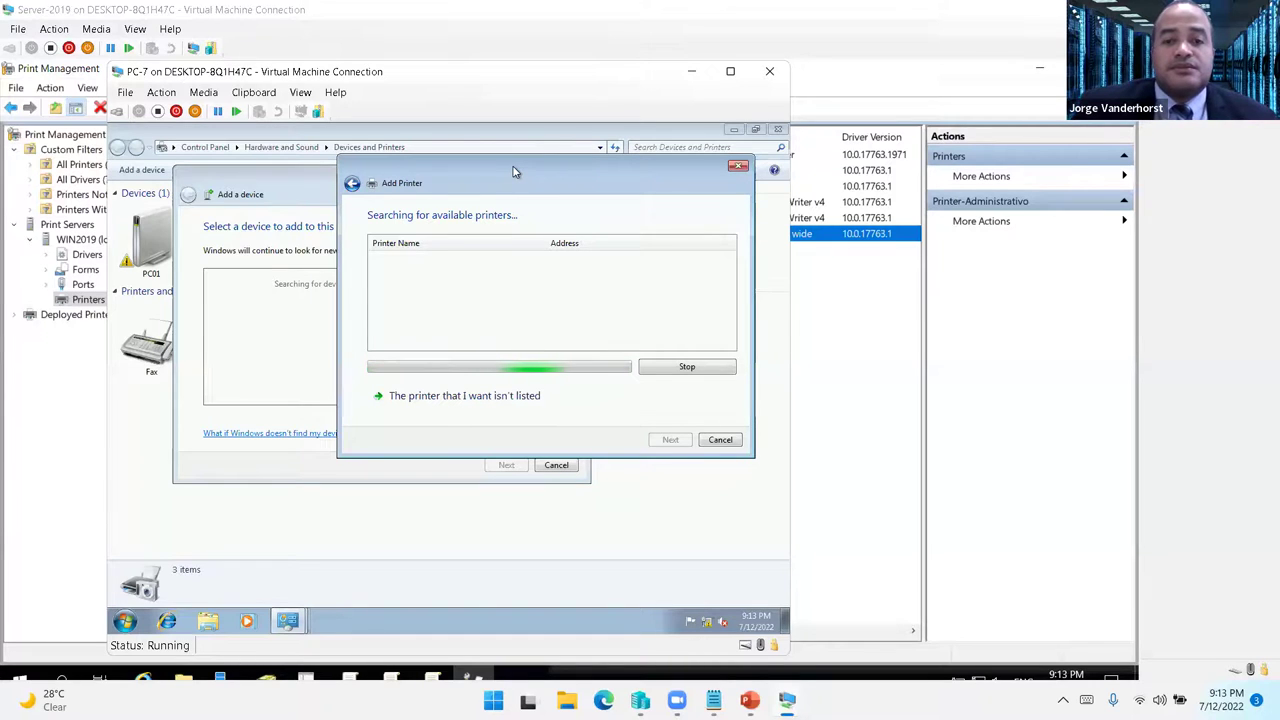
- Minimize the Server-2012 VM window and return to the Server-2019 VM
mouse_move(787, 700)
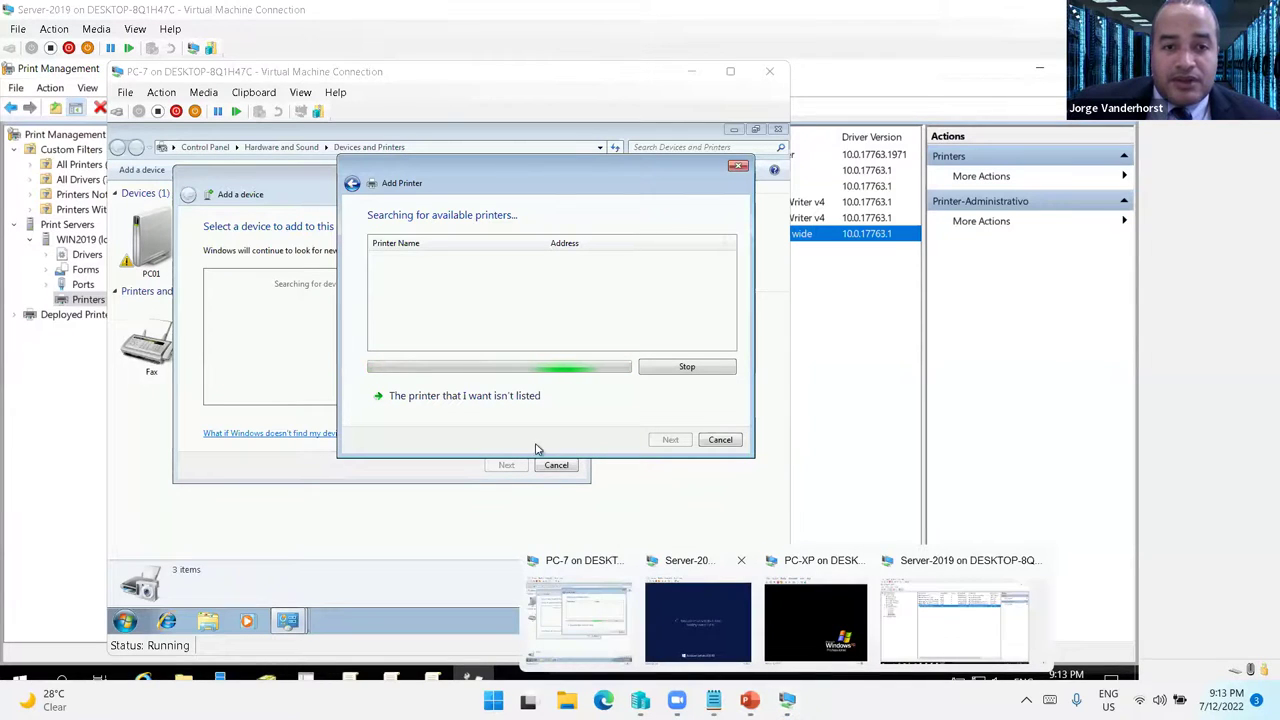
click(682, 590)
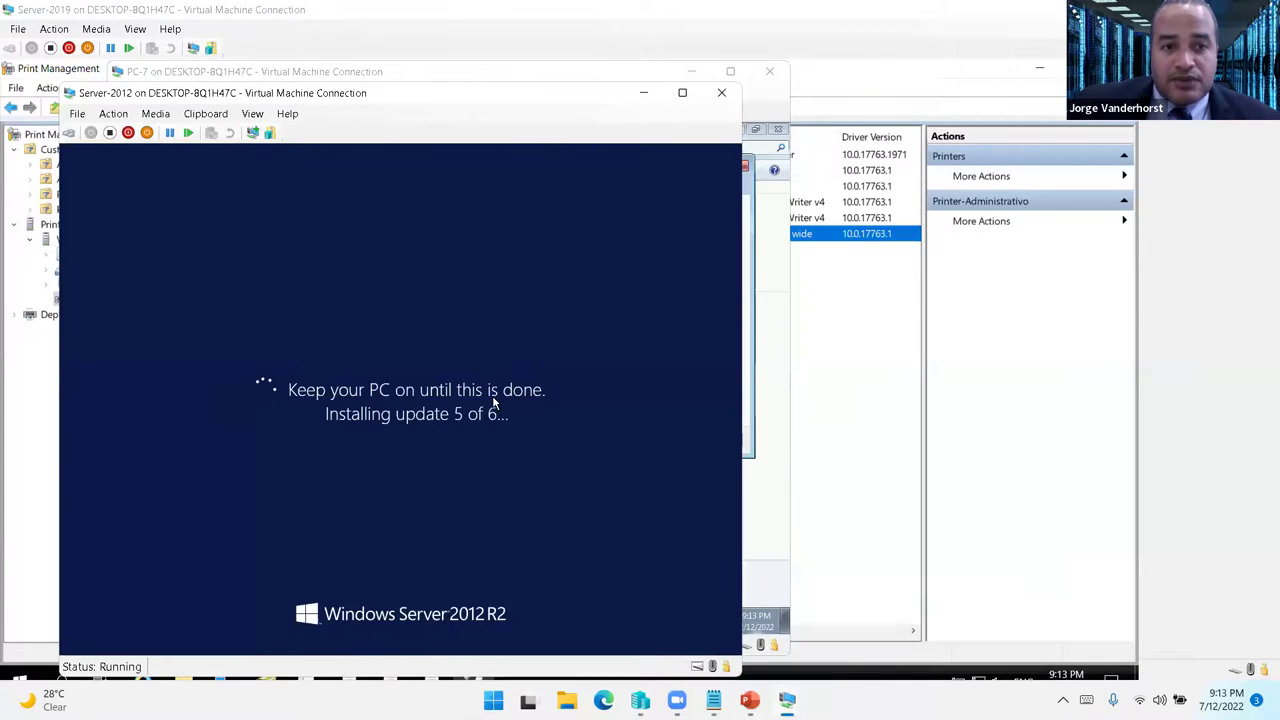
click(642, 93)
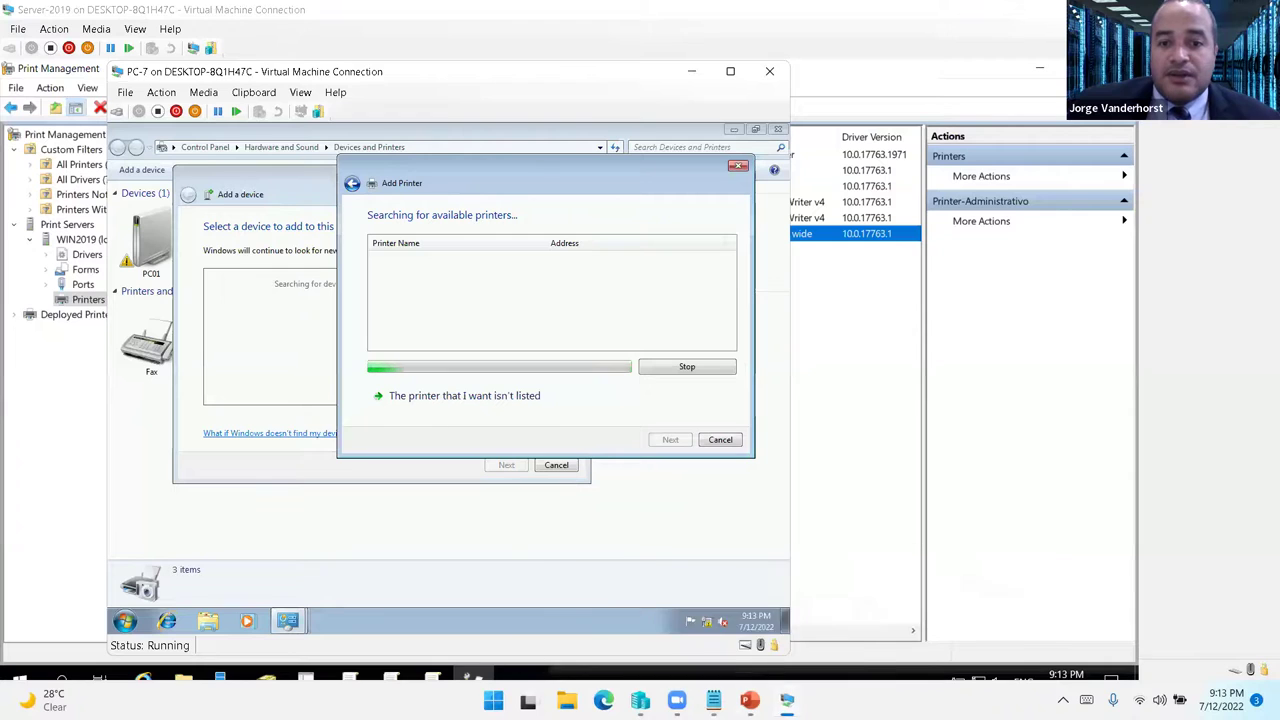
mouse_move(787, 700)
click(940, 620)
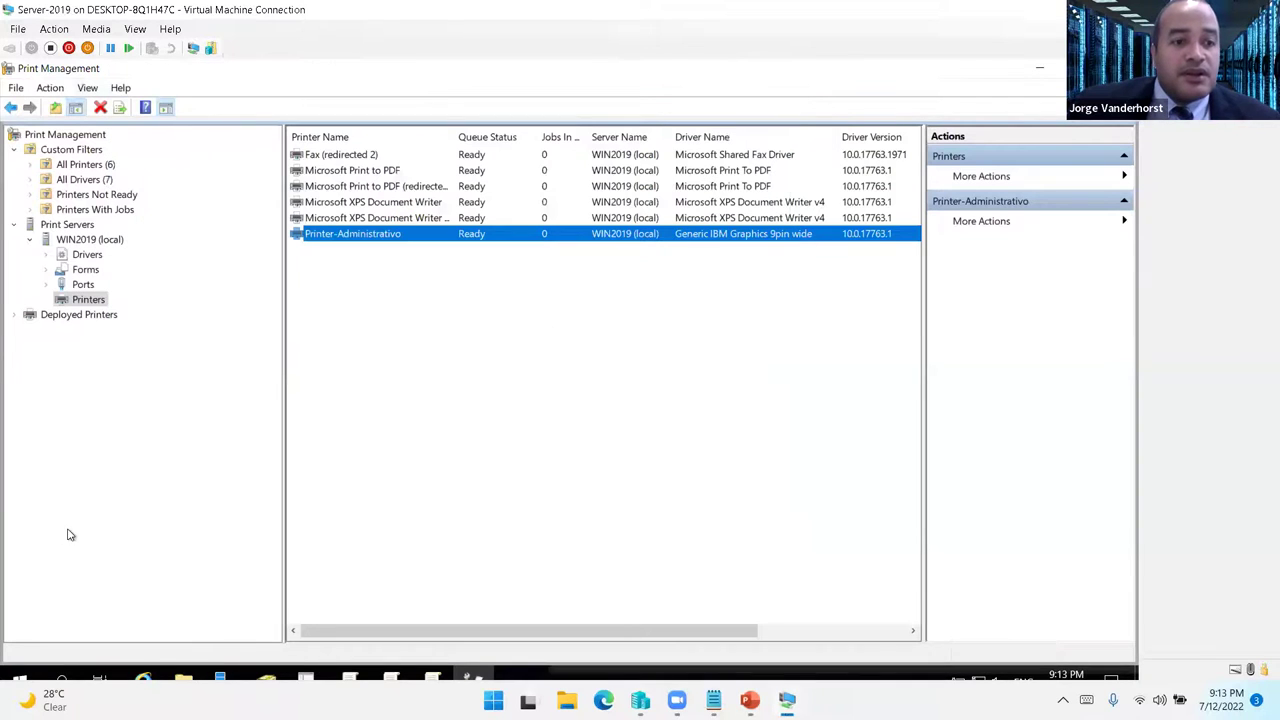
- In Server-2019's settings, start adding a new hard drive on the SCSI Controller
click(18, 28)
click(40, 43)
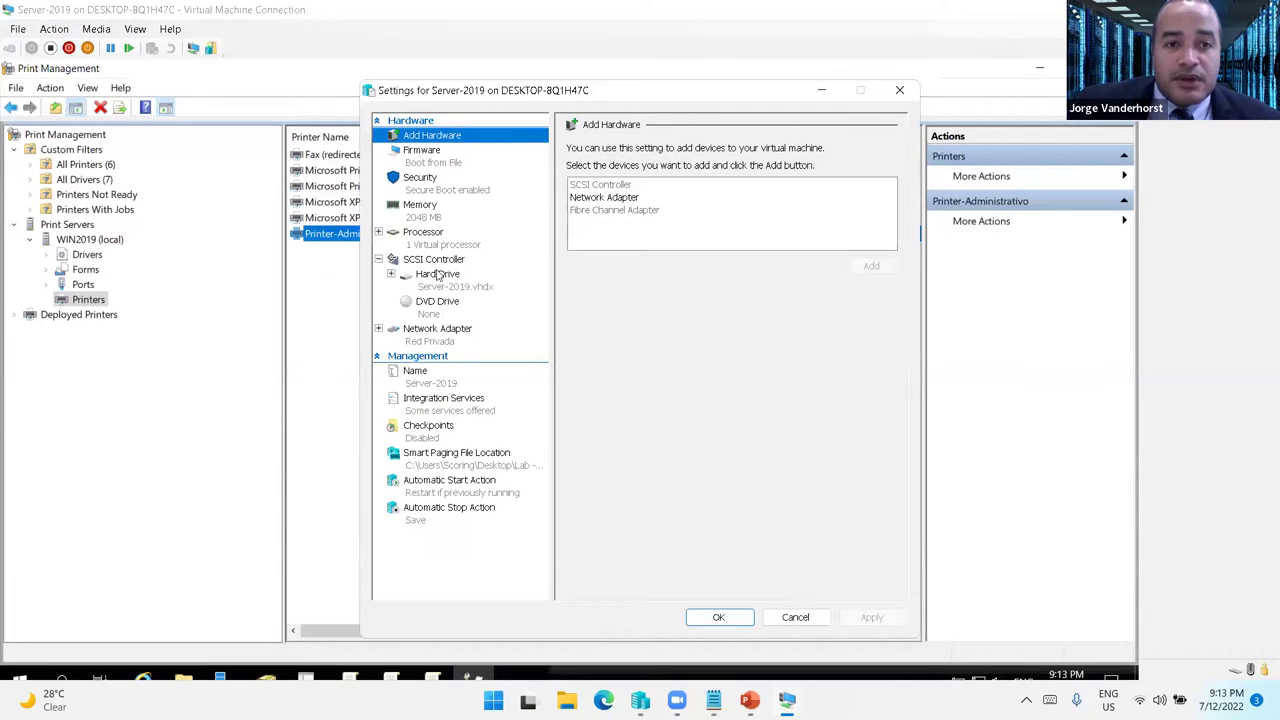
click(436, 262)
click(595, 197)
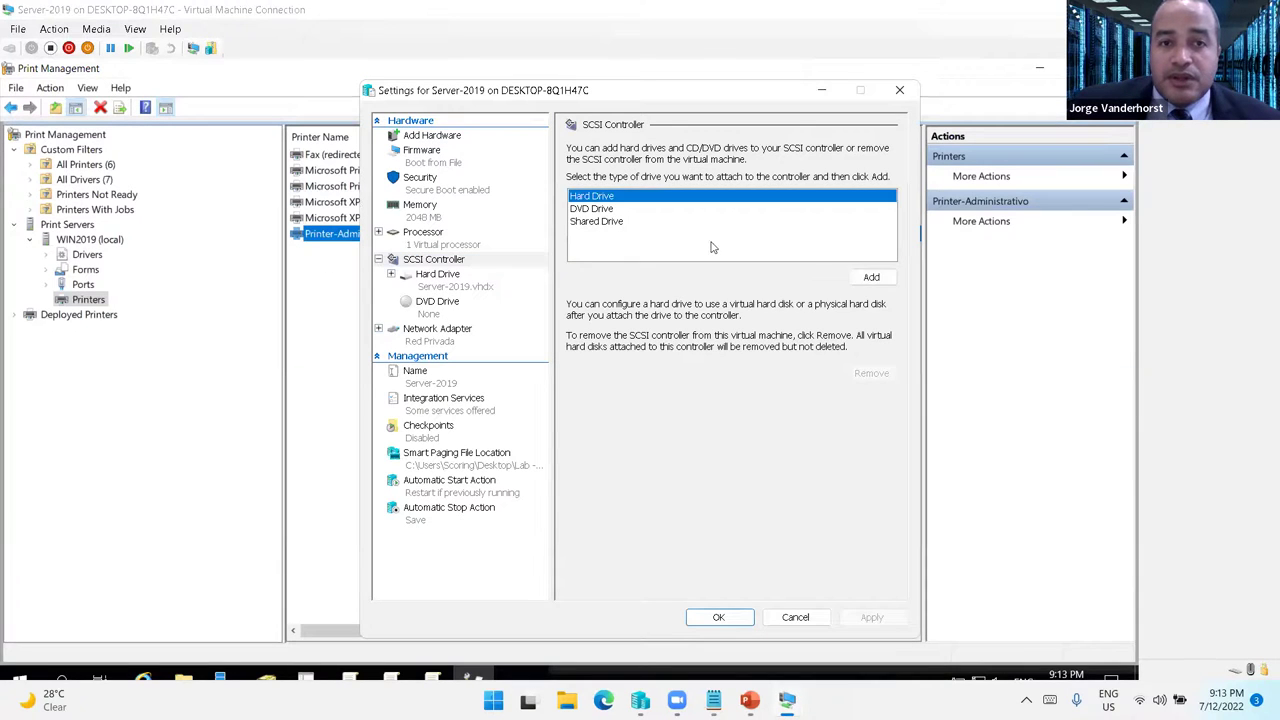
click(871, 277)
click(695, 312)
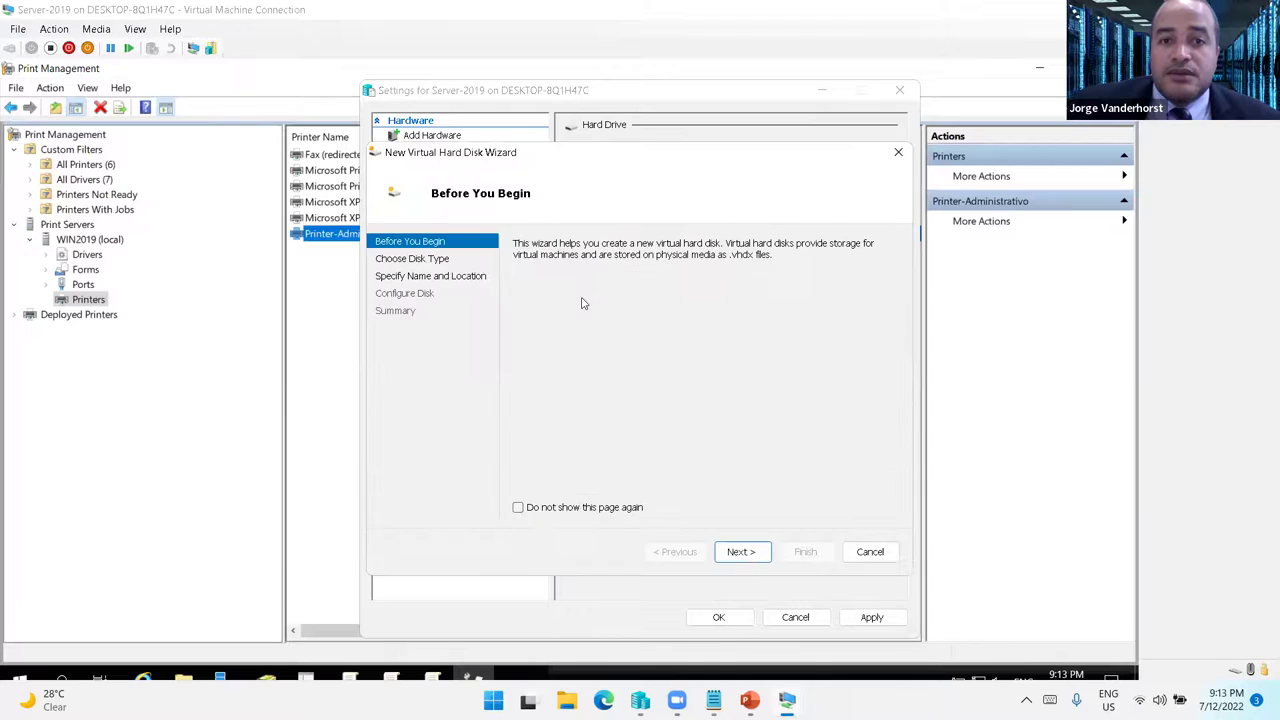
- Name the new disk File Server.vhdx and store it in Server-2019's Virtual Hard Disks folder
click(743, 556)
click(743, 556)
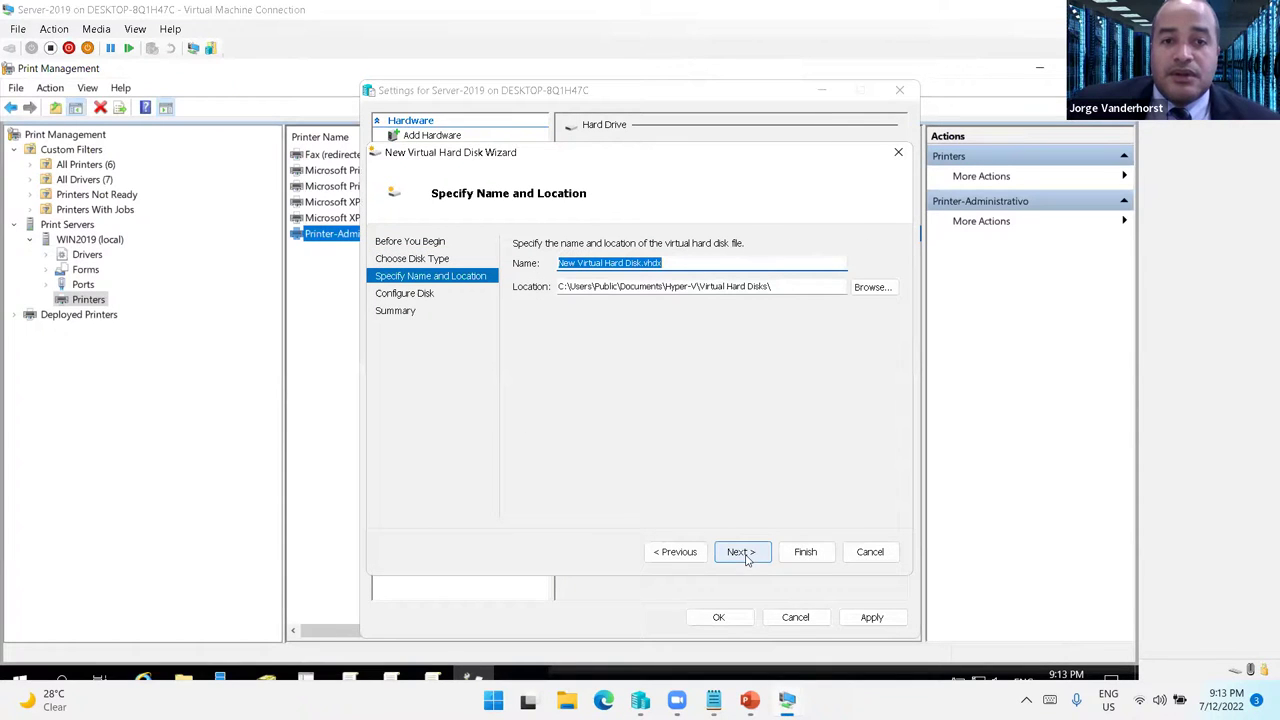
text(Dis Server)
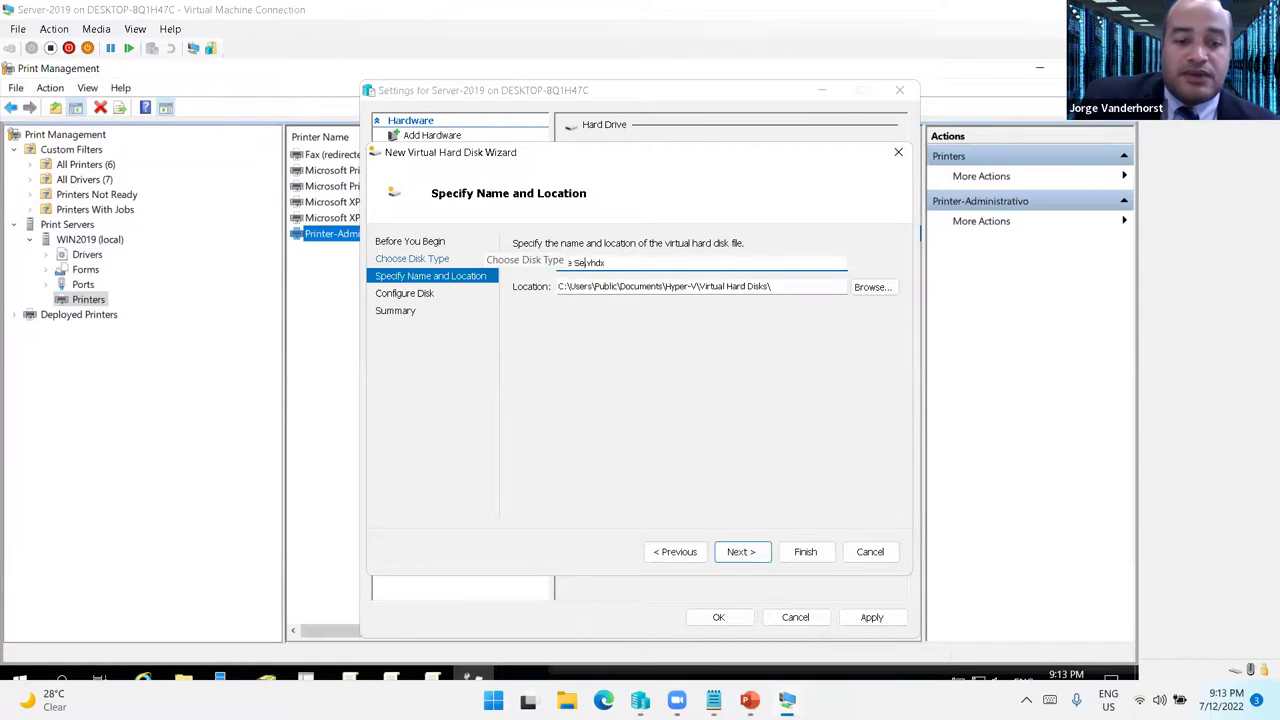
click(873, 287)
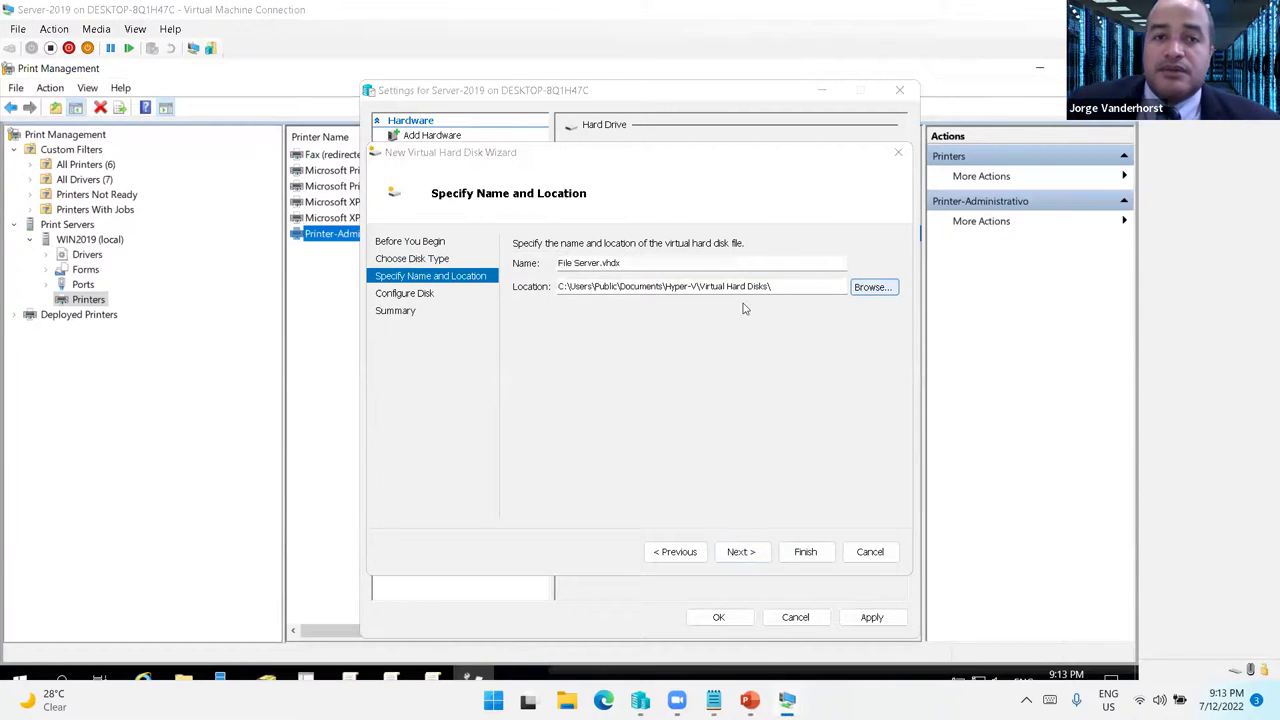
scroll(450, 320, up, 2)
click(445, 296)
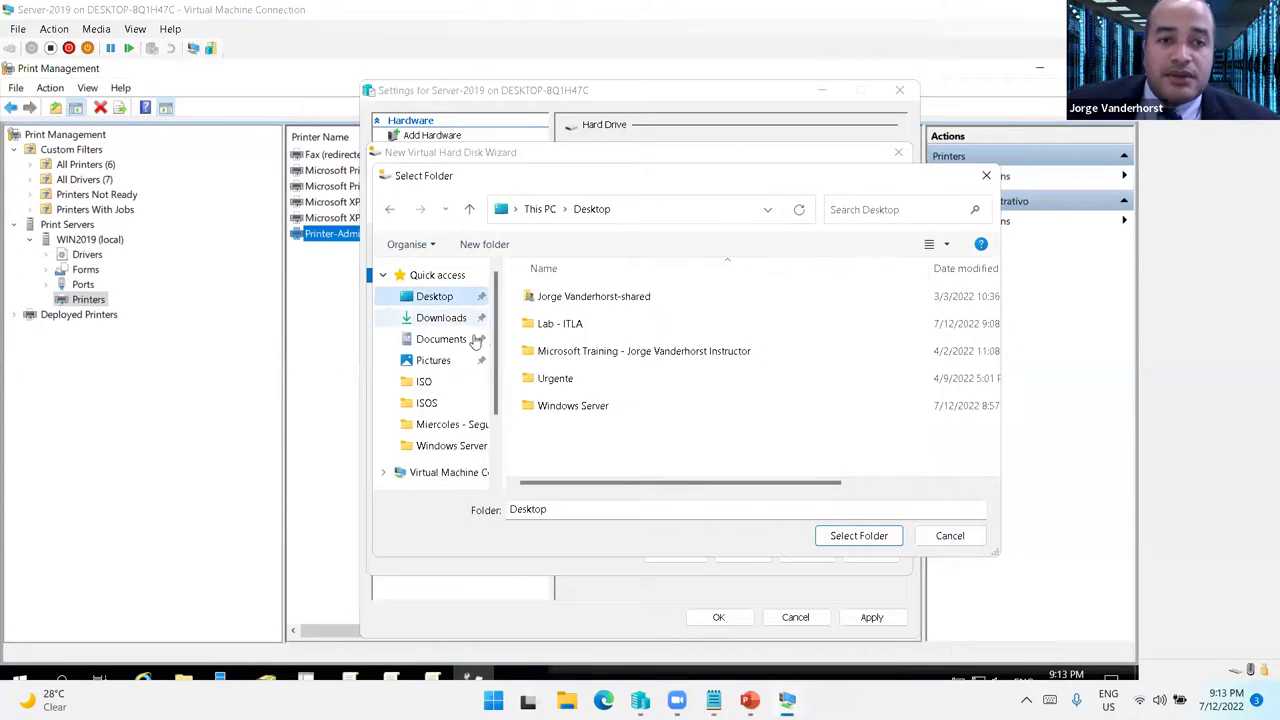
double_click(566, 324)
double_click(573, 325)
double_click(580, 350)
double_click(570, 326)
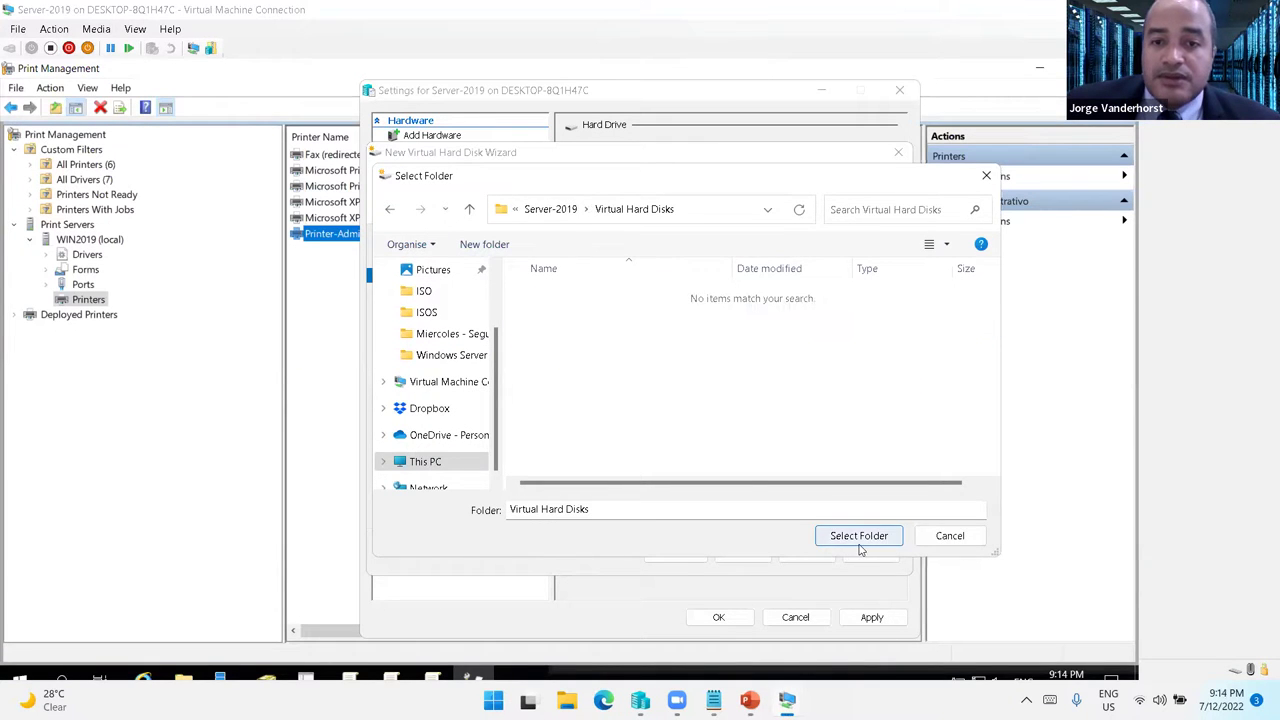
click(858, 535)
click(741, 551)
- Set the disk size to 5 GB, create it, and apply and save the VM settings
double_click(568, 280)
text(5)
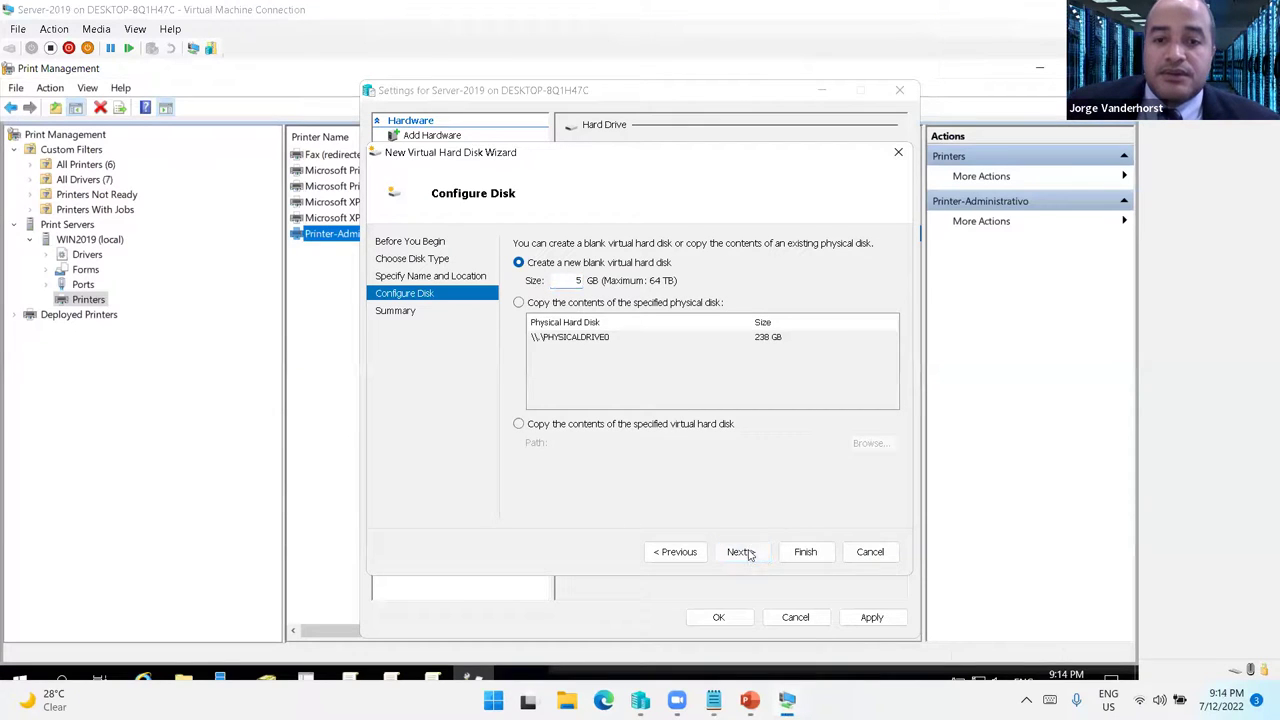
click(738, 551)
click(795, 553)
click(870, 618)
click(720, 617)
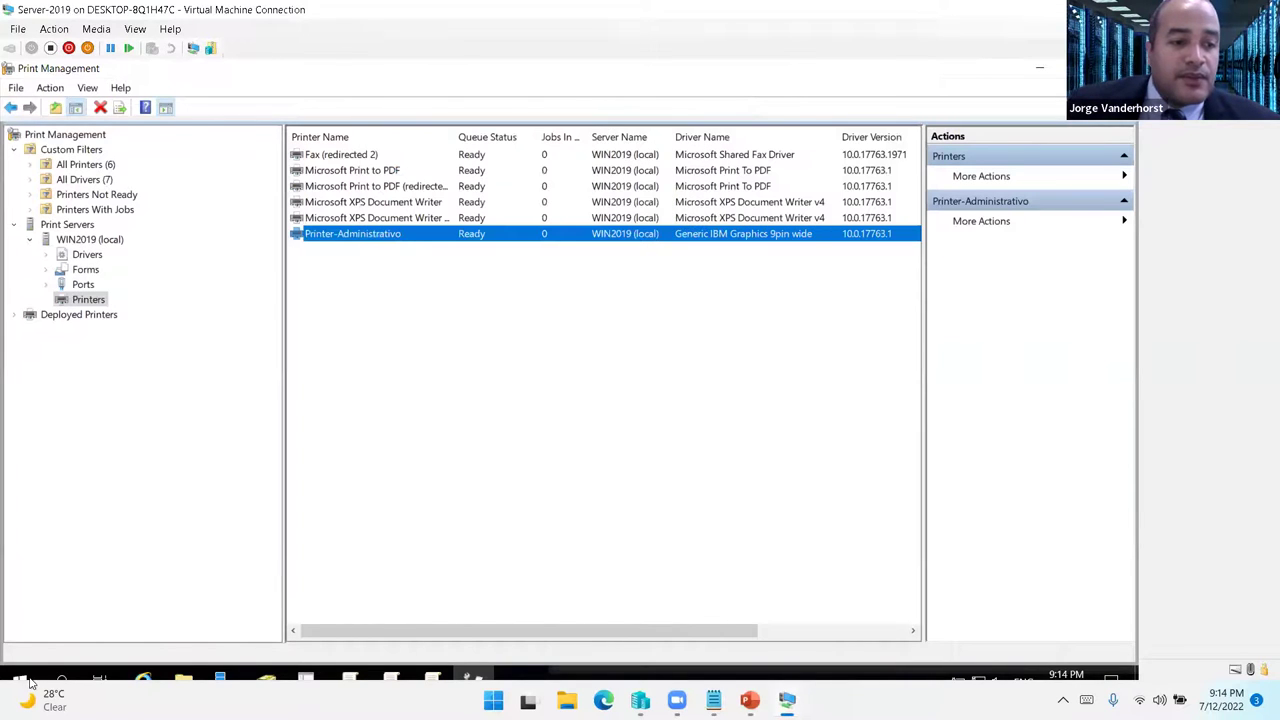
- Open Disk Management, bring Disk 1 online and initialize it as GPT
right_click(30, 680)
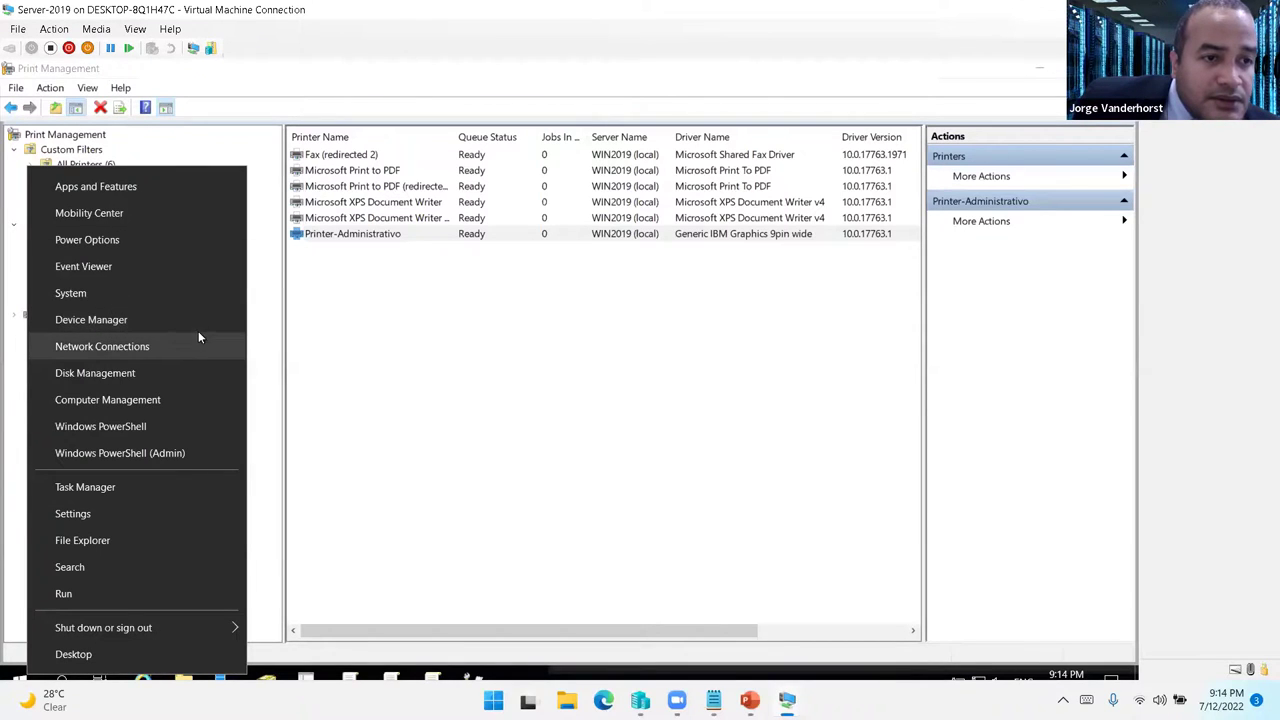
click(155, 375)
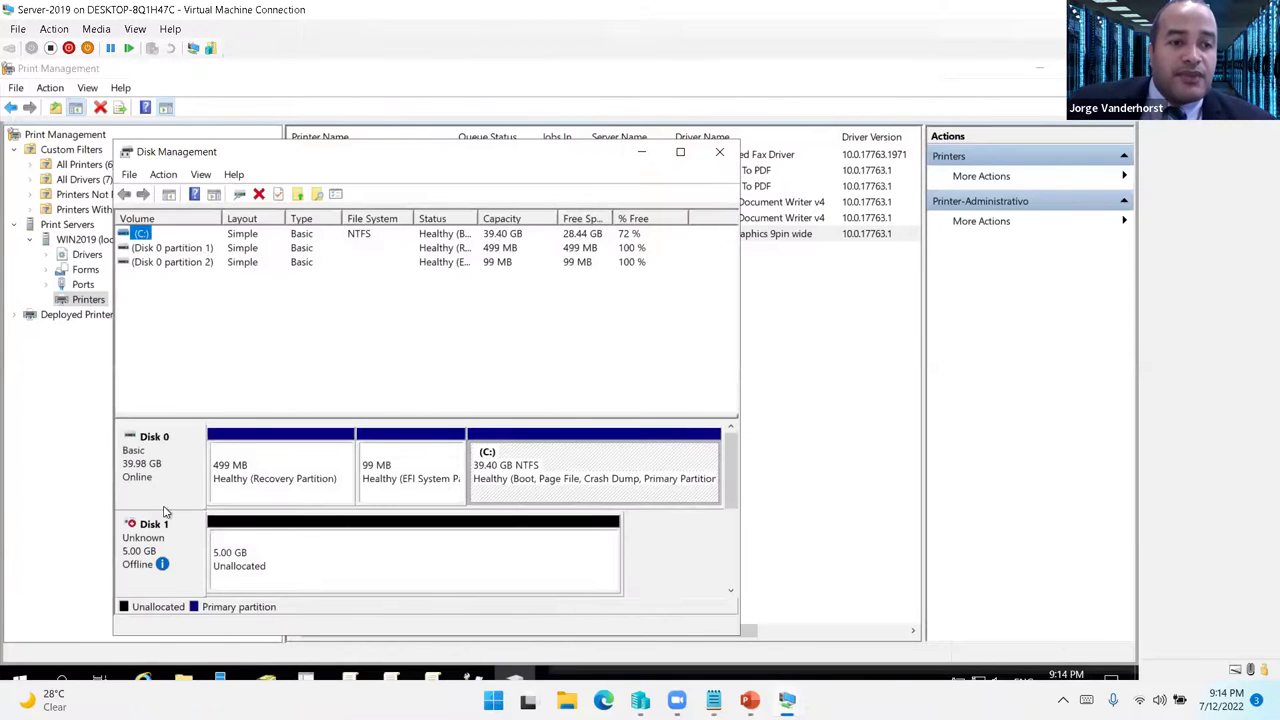
right_click(170, 555)
click(218, 570)
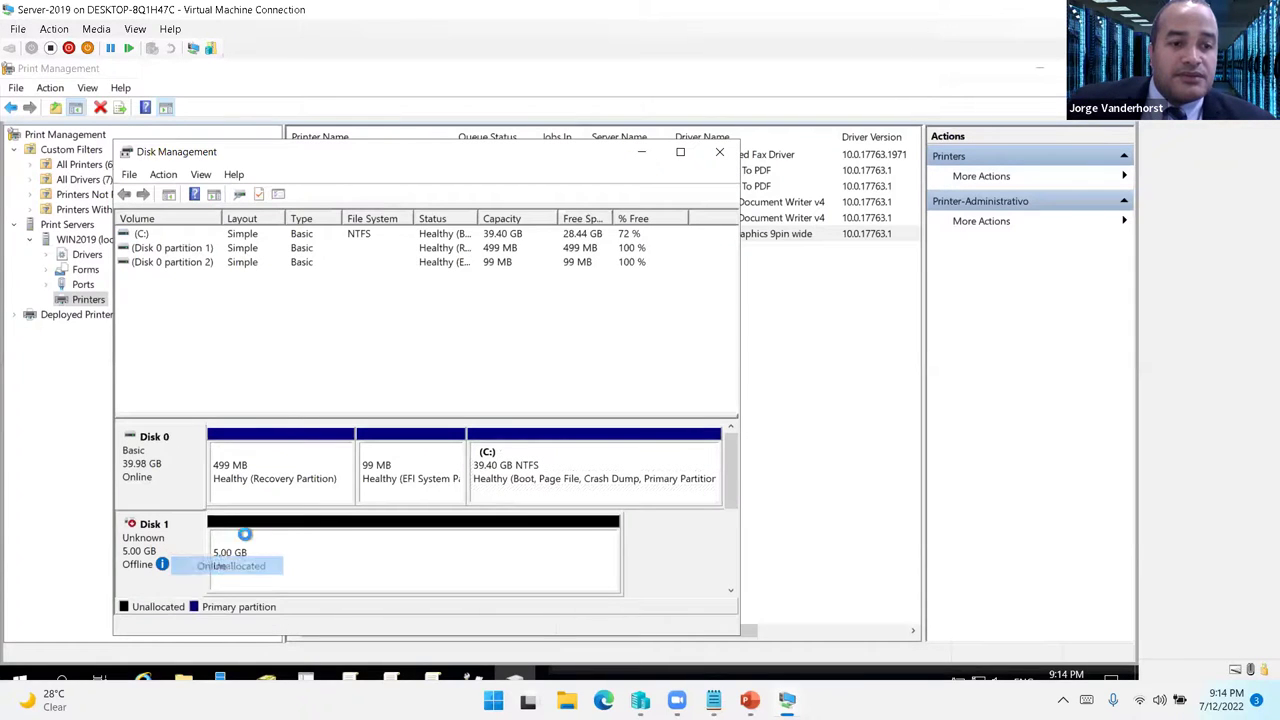
right_click(200, 555)
click(237, 563)
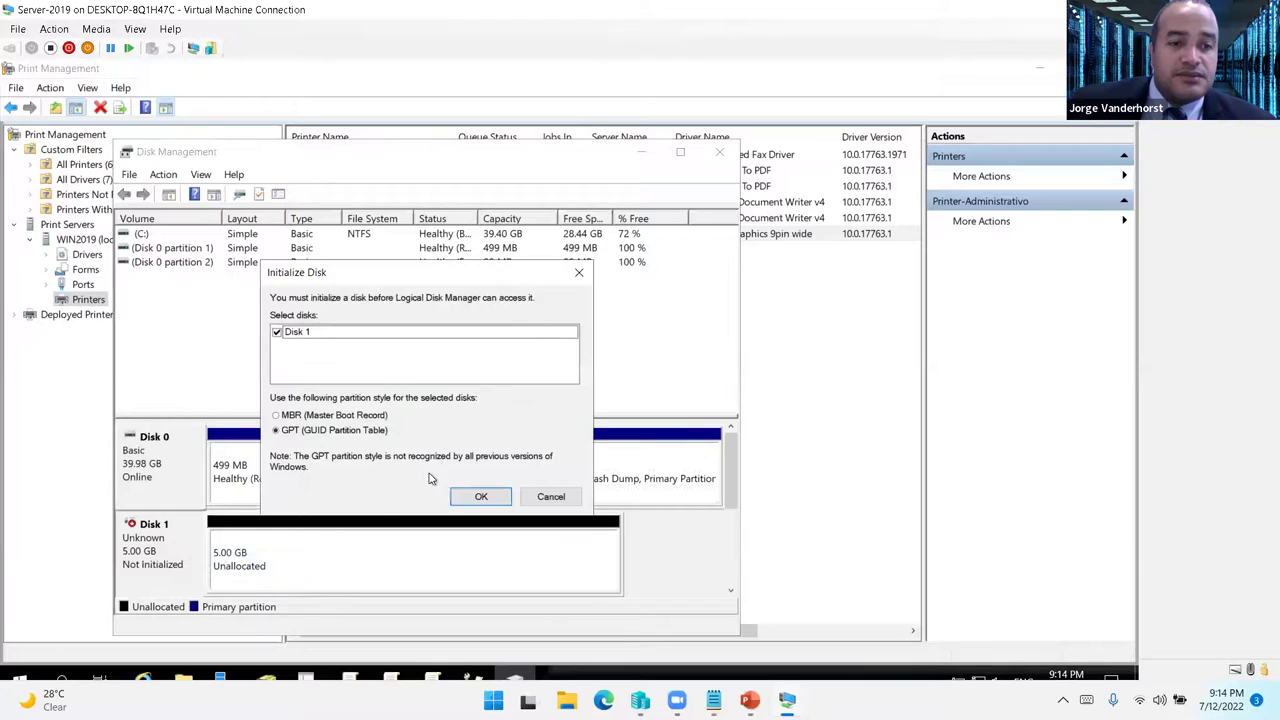
click(468, 497)
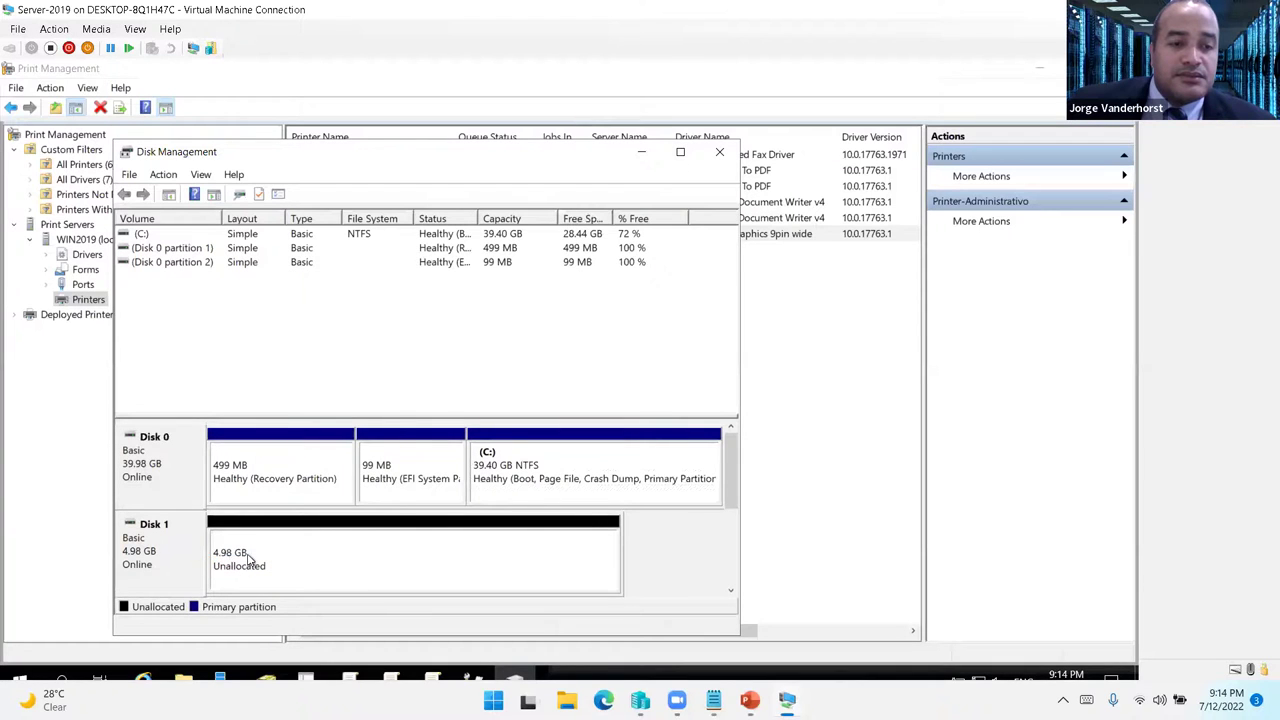
- Create a full-size simple volume on Disk 1 with the default drive letter, labelled File Server
right_click(228, 558)
click(292, 418)
click(440, 532)
click(445, 535)
click(445, 535)
drag(370, 430, 318, 431)
text(File Server)
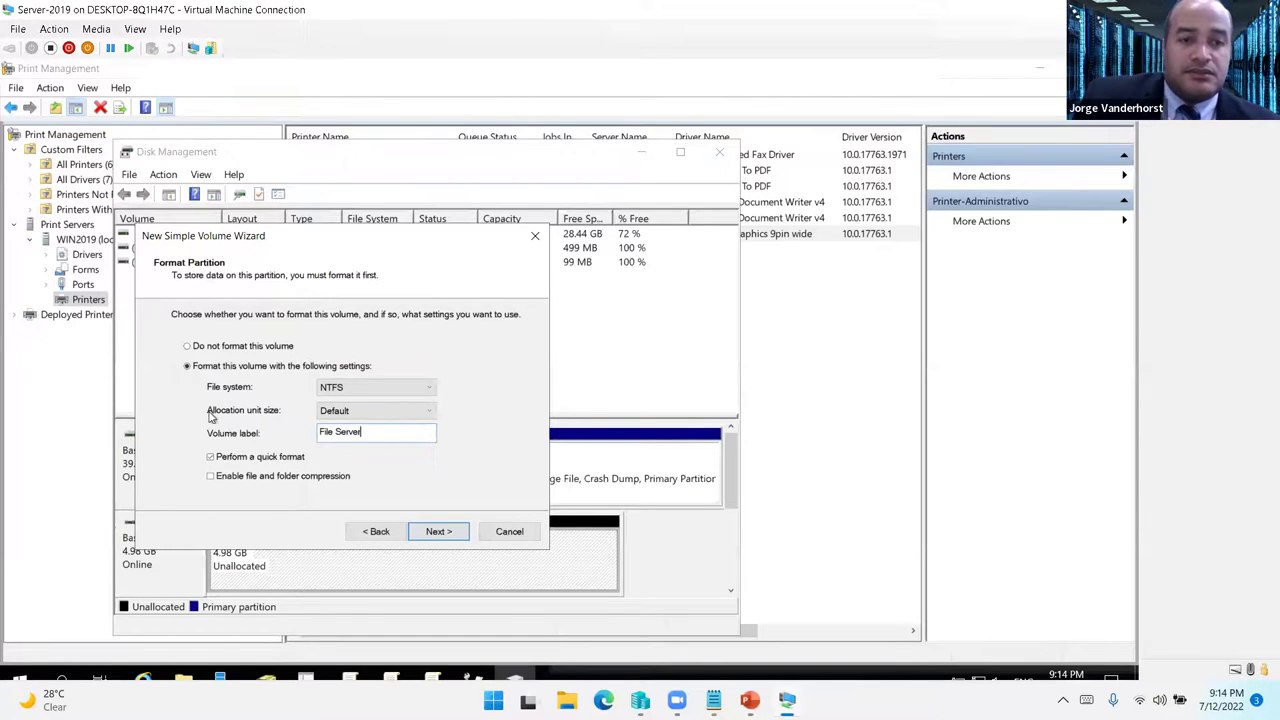
key(Return)
key(Return)
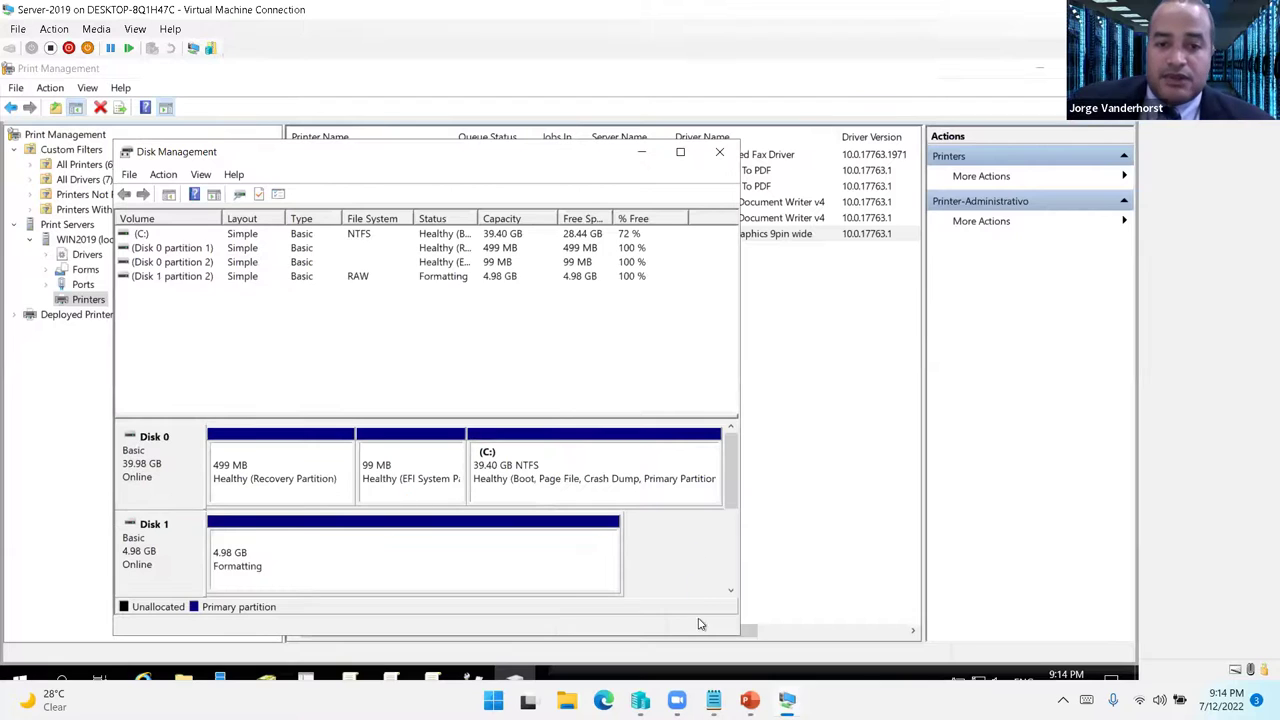
mouse_move(787, 700)
click(598, 636)
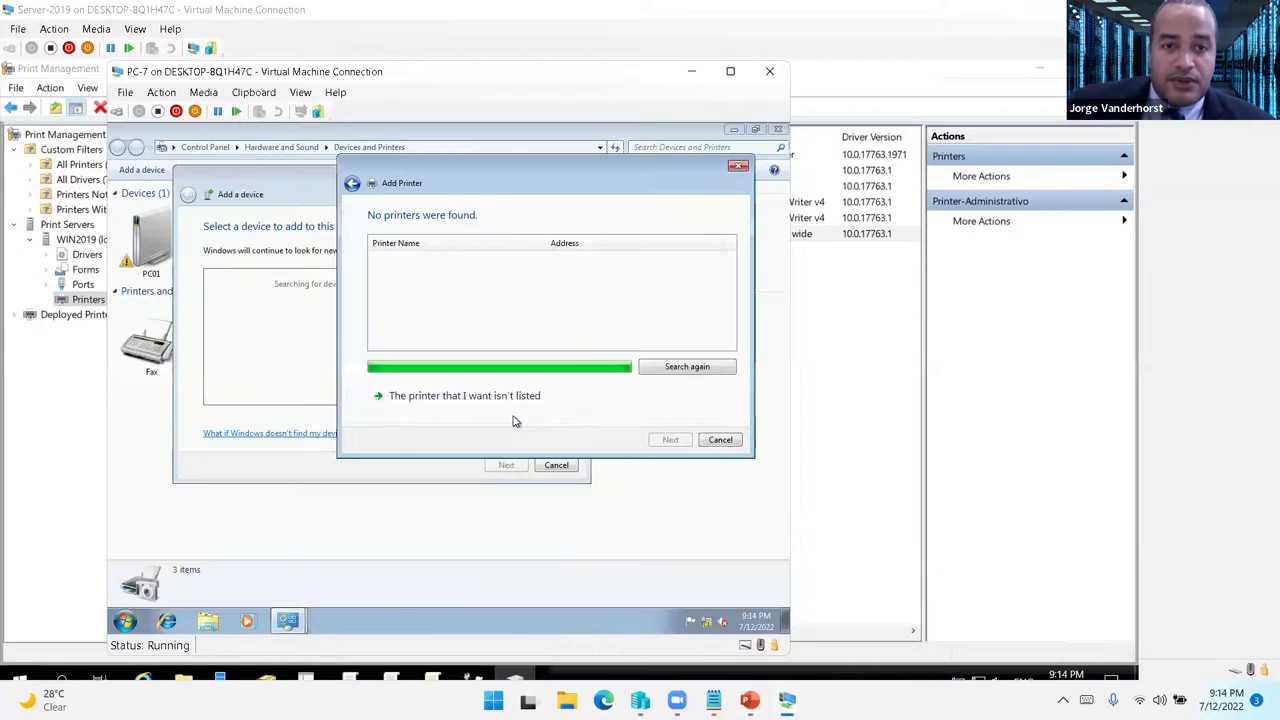
- Cancel PC-7's printer search and restart the Add Printer wizard, then return to Server-2019
click(720, 440)
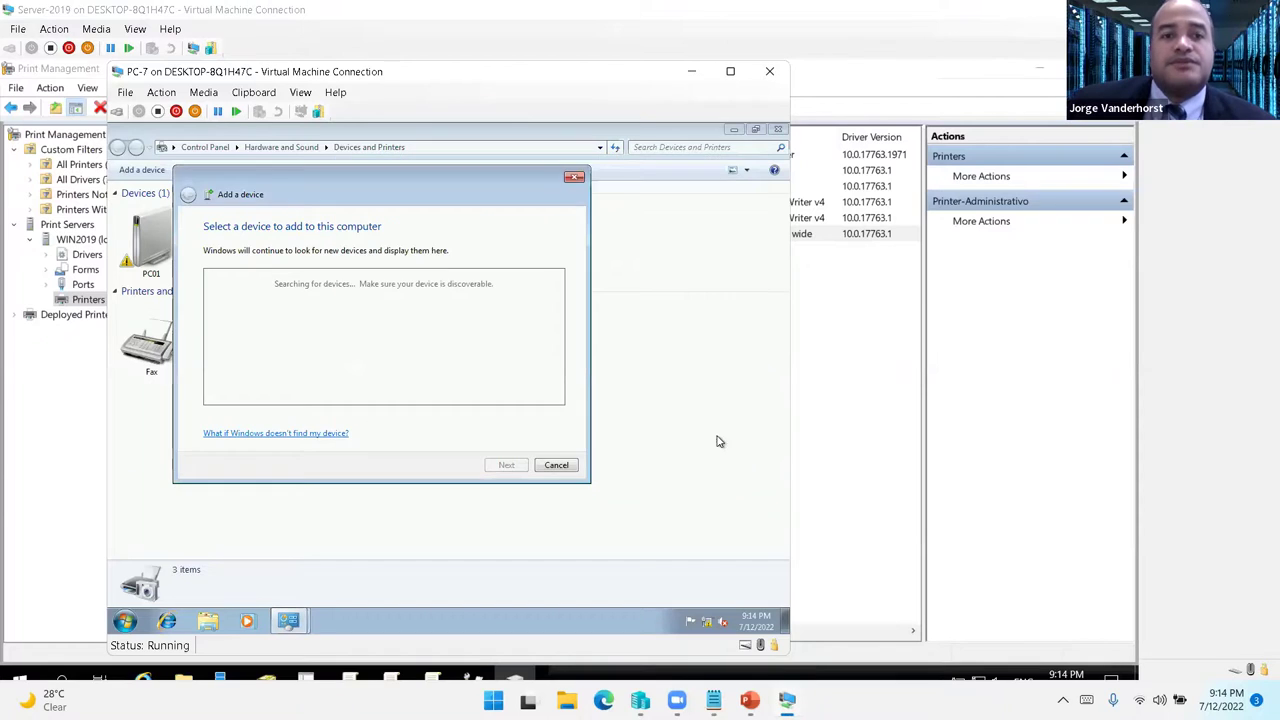
click(556, 465)
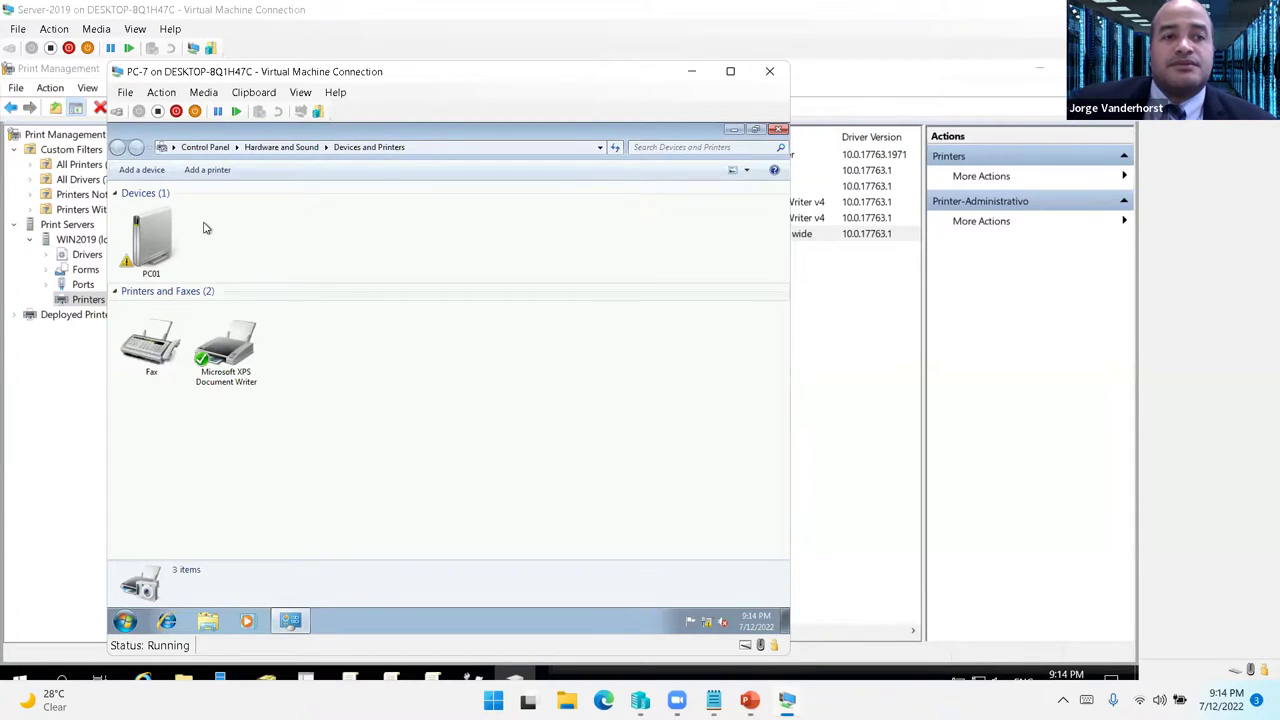
click(143, 170)
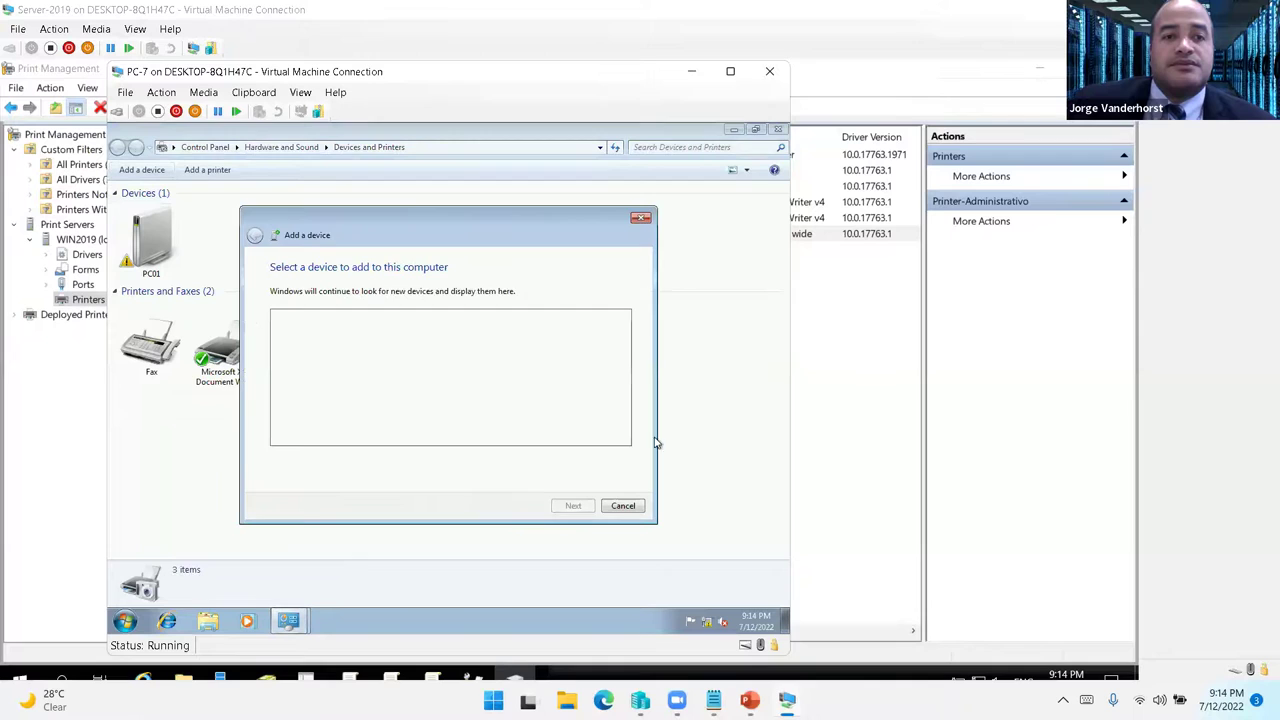
click(640, 219)
click(207, 170)
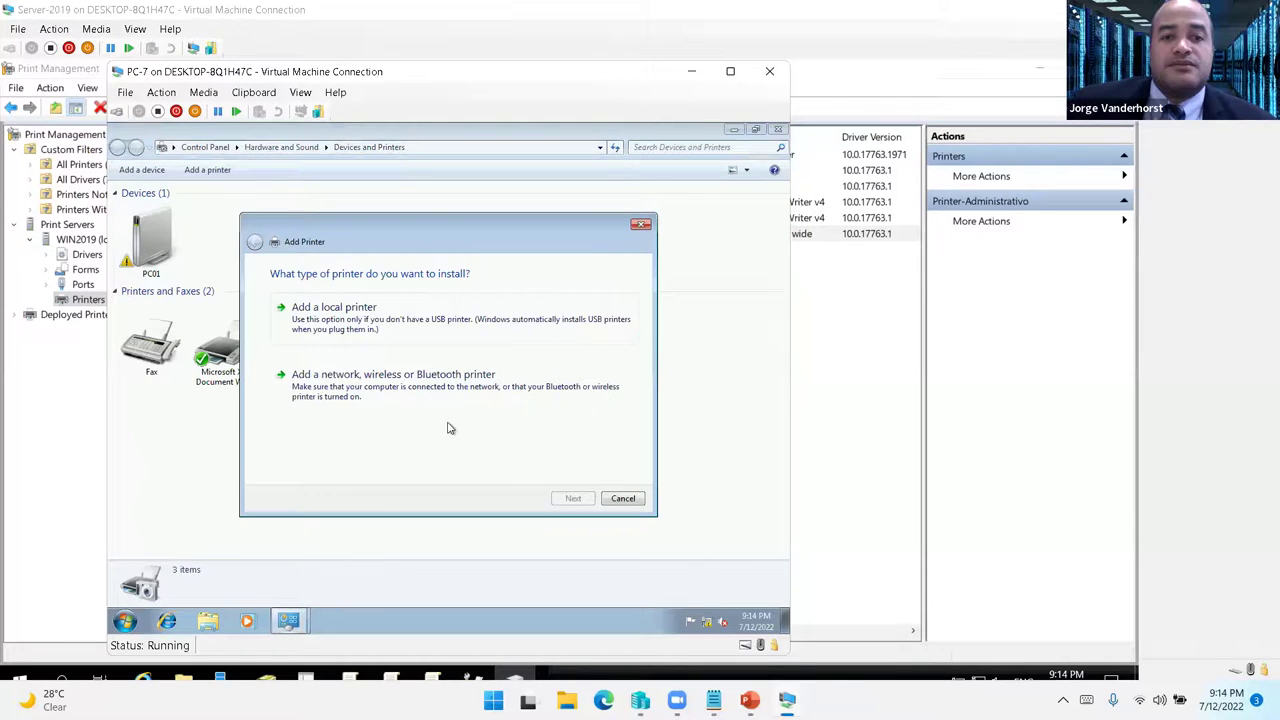
mouse_move(787, 700)
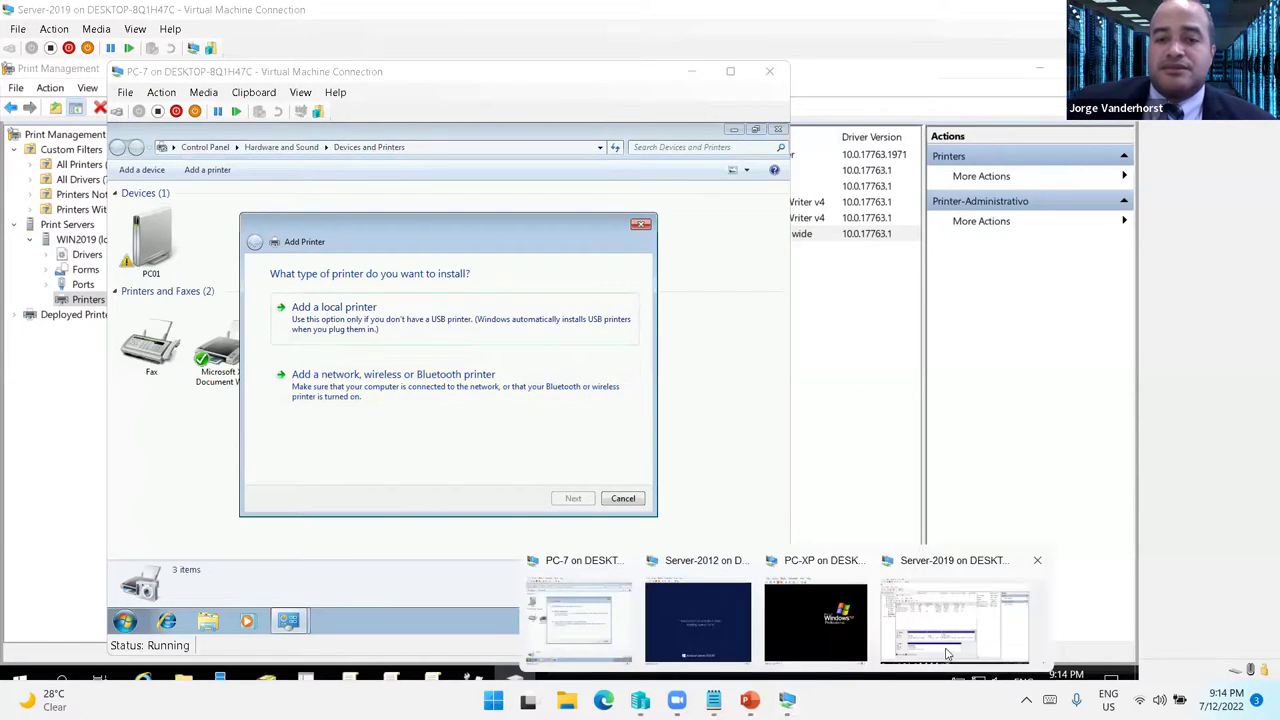
click(963, 634)
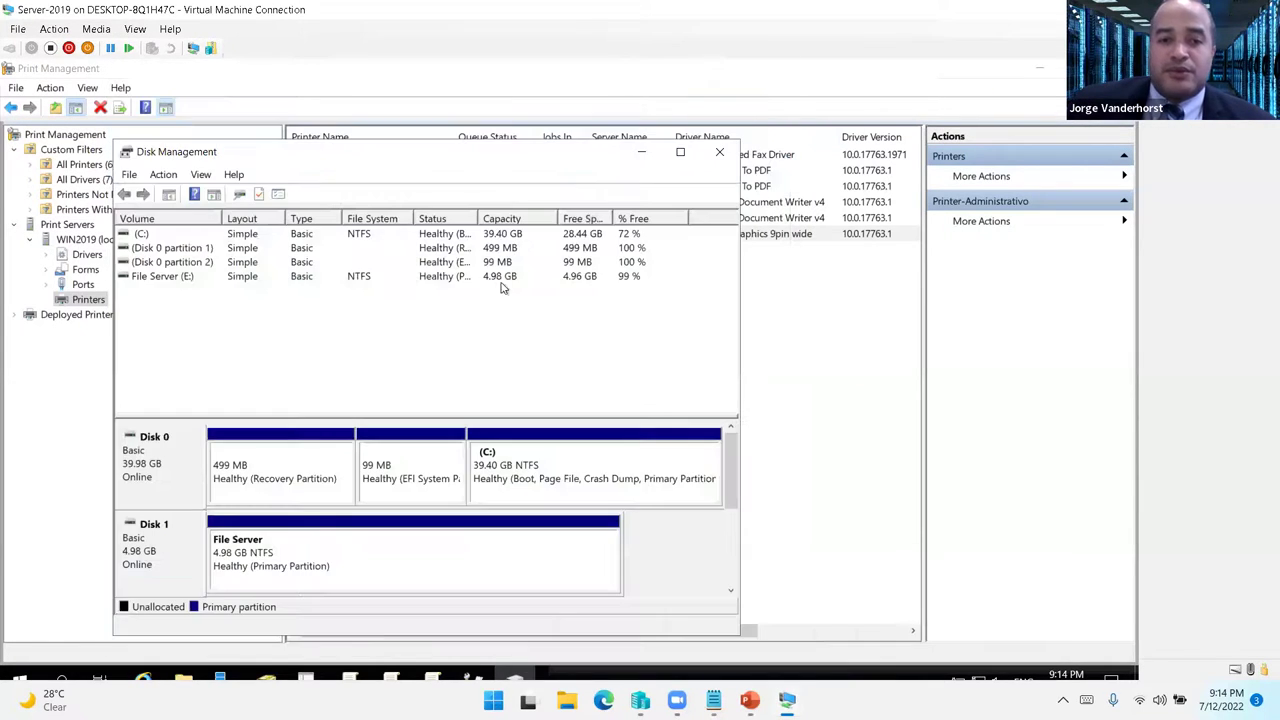
- Create a Direcciones folder on File Server (E:) and open it
click(185, 680)
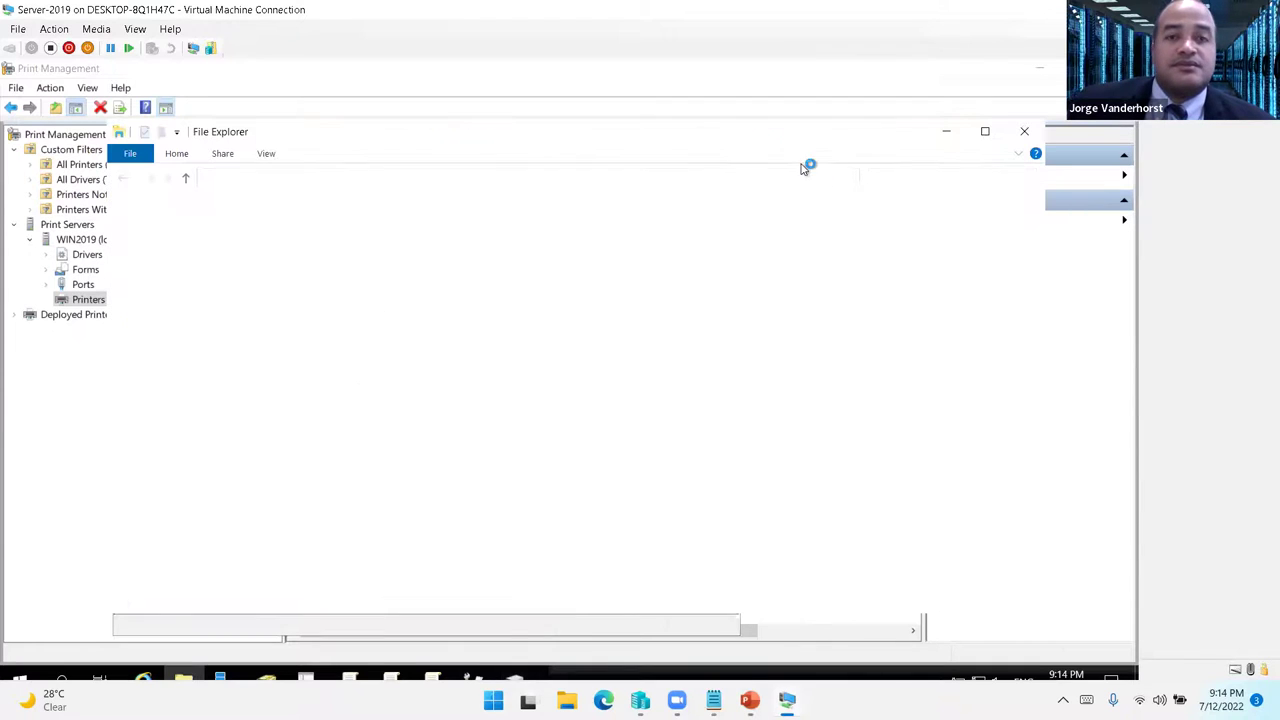
click(162, 323)
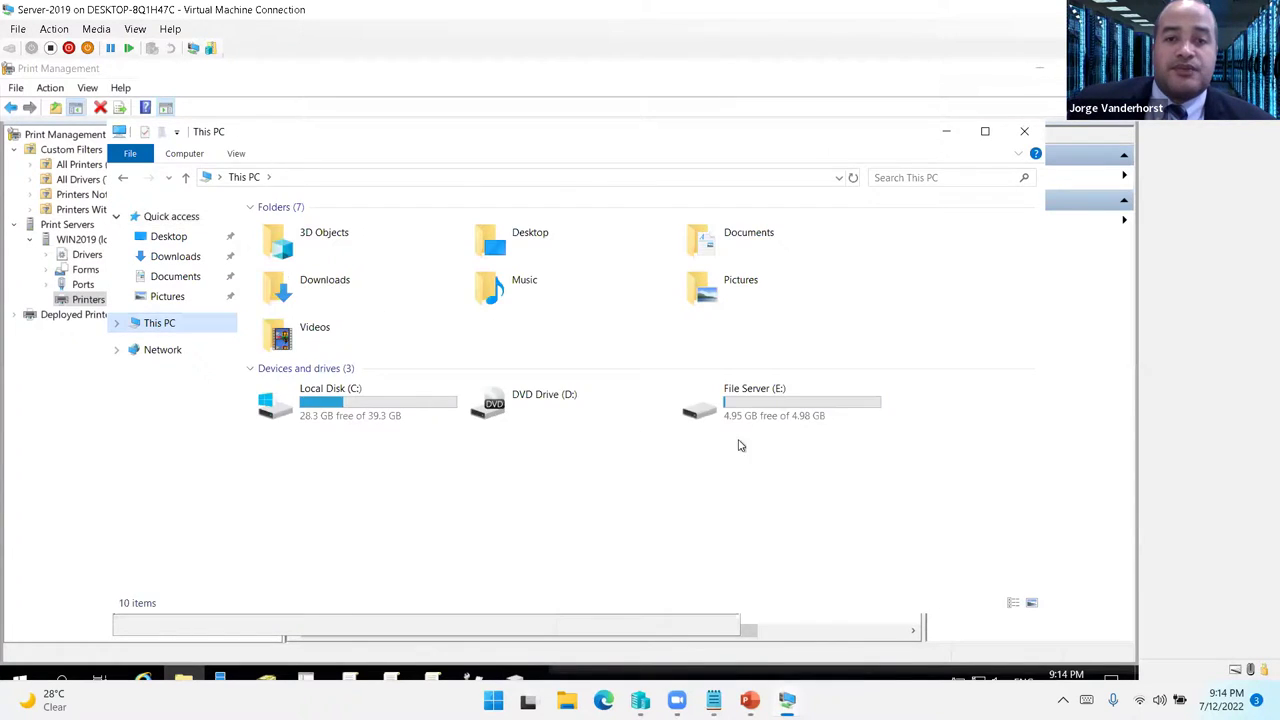
double_click(753, 418)
right_click(528, 440)
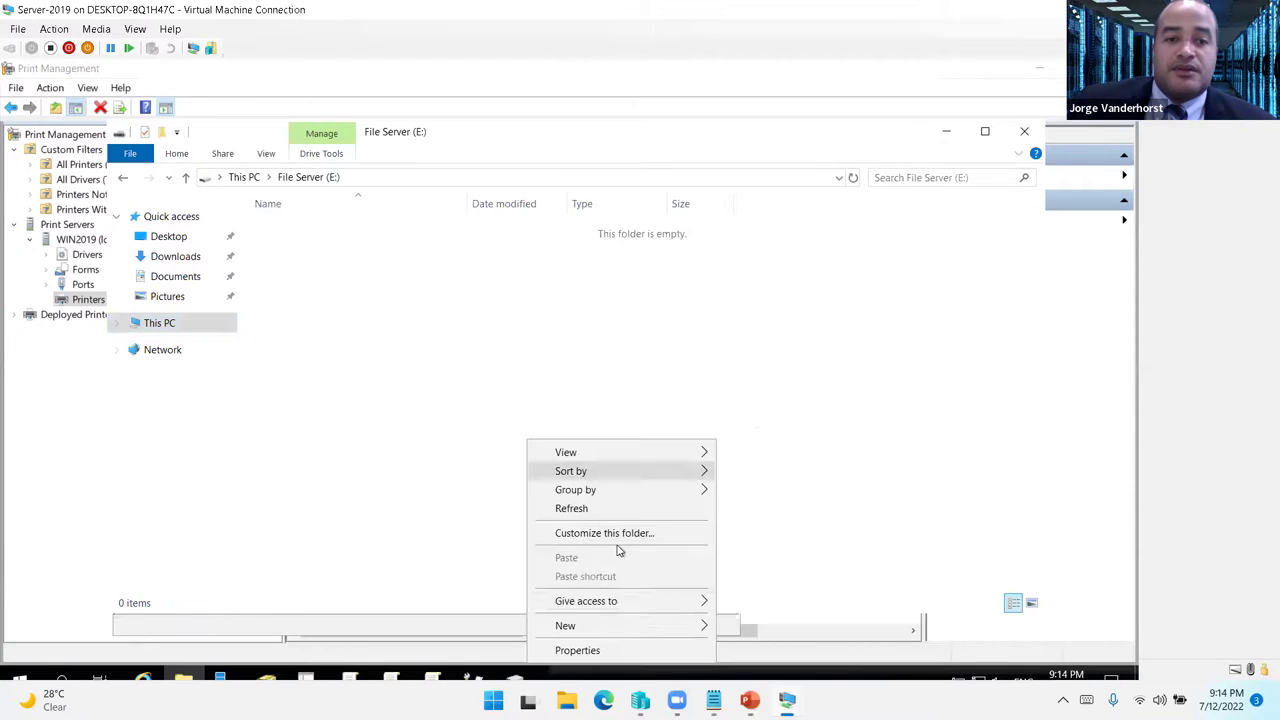
mouse_move(637, 625)
click(757, 627)
text(Direcciones)
key(Return)
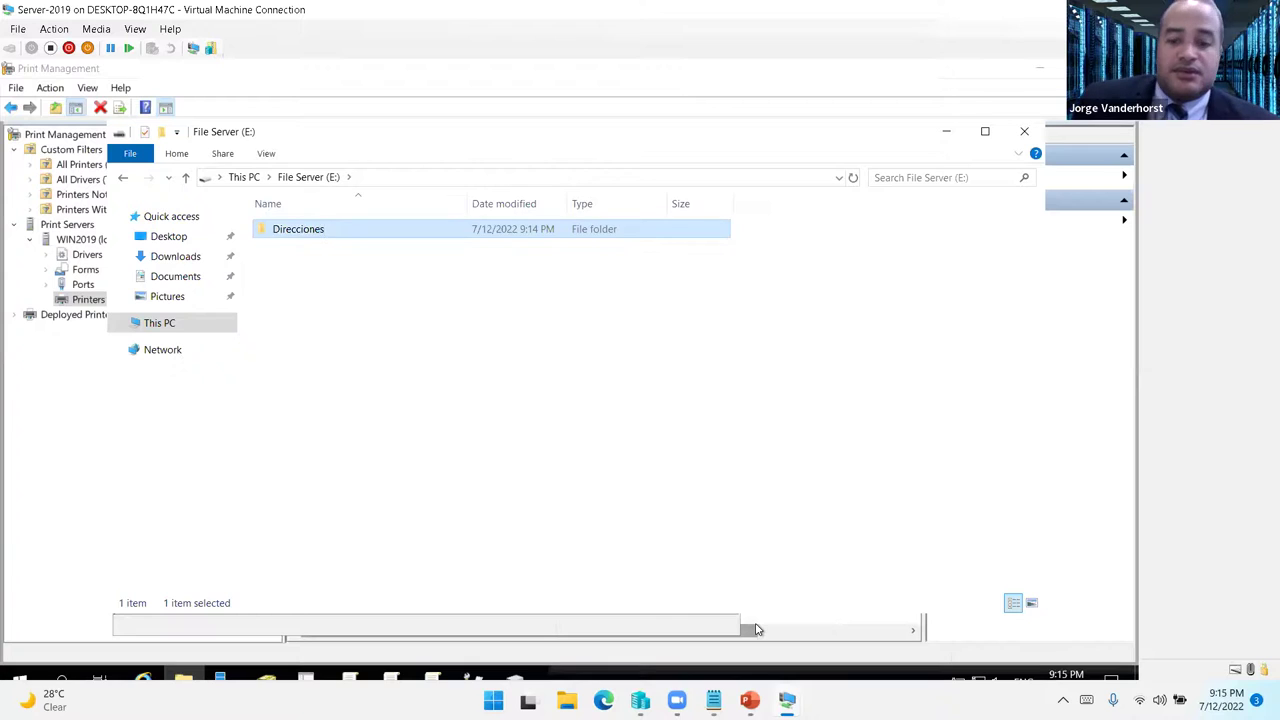
key(Return)
- Create the Administrativo and RH subfolders inside Direcciones
right_click(378, 334)
mouse_move(503, 534)
click(597, 534)
text(Adminis)
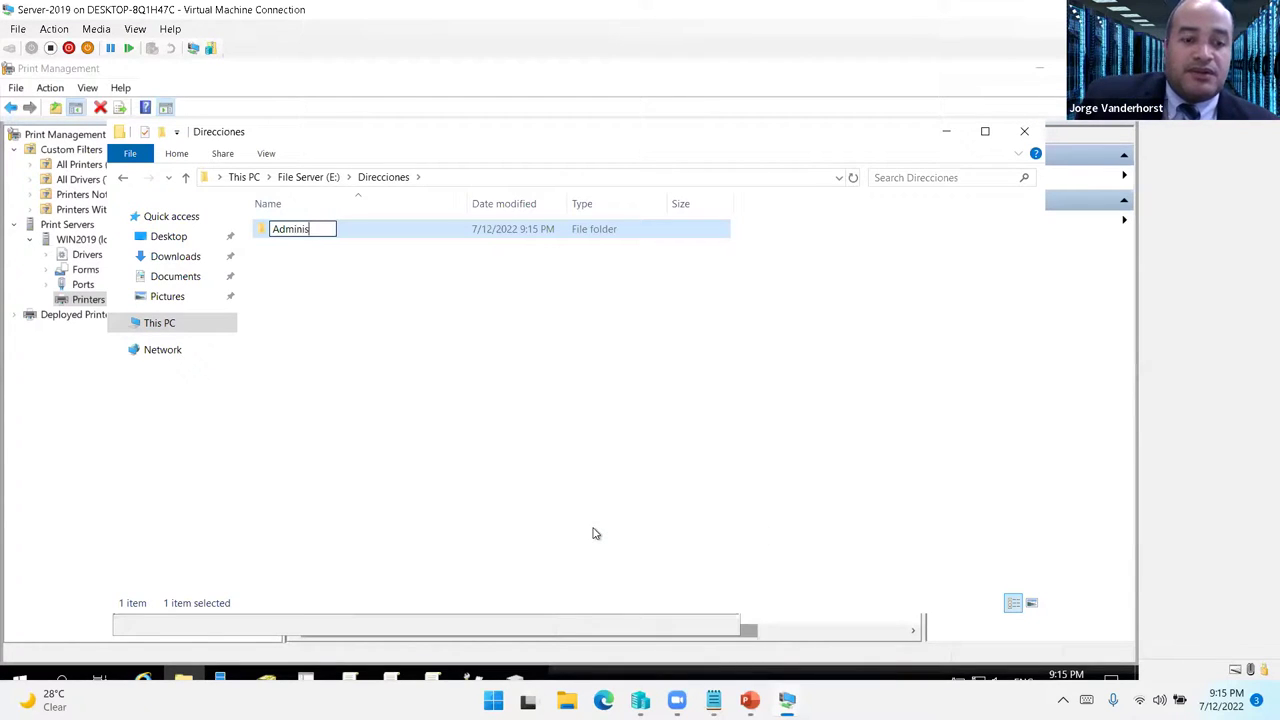
text(trativo)
key(Return)
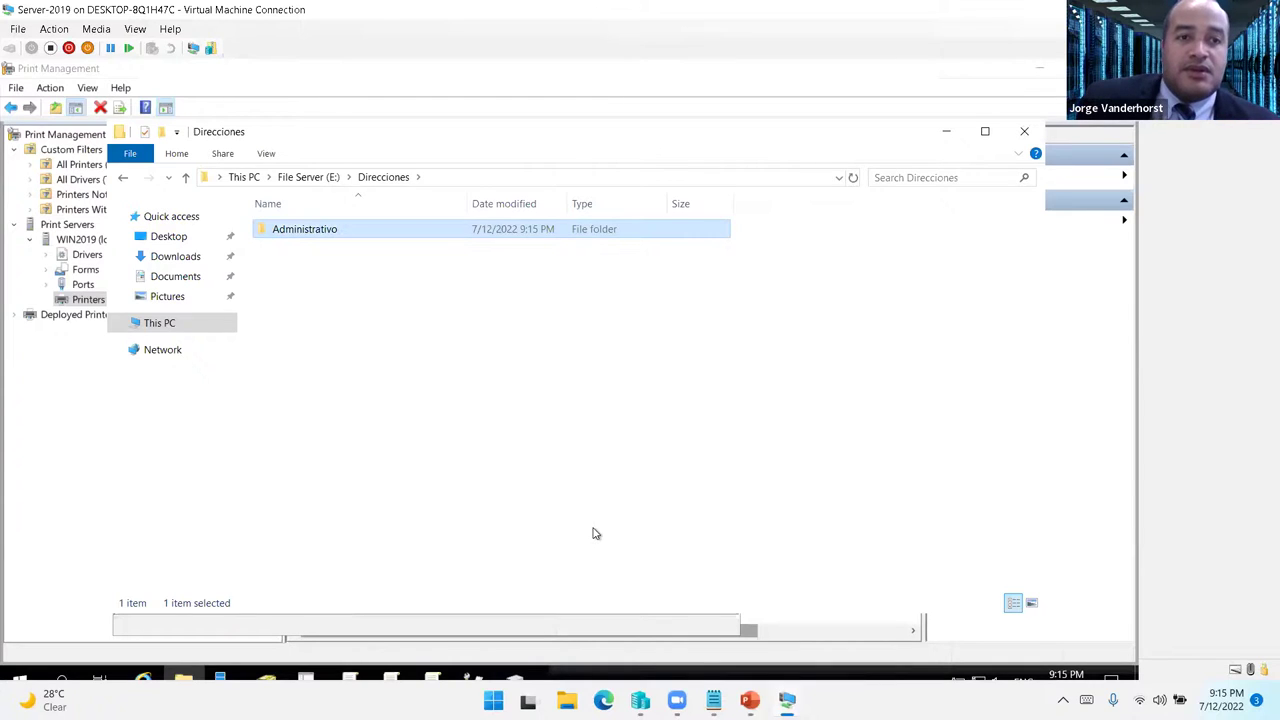
right_click(523, 381)
mouse_move(690, 582)
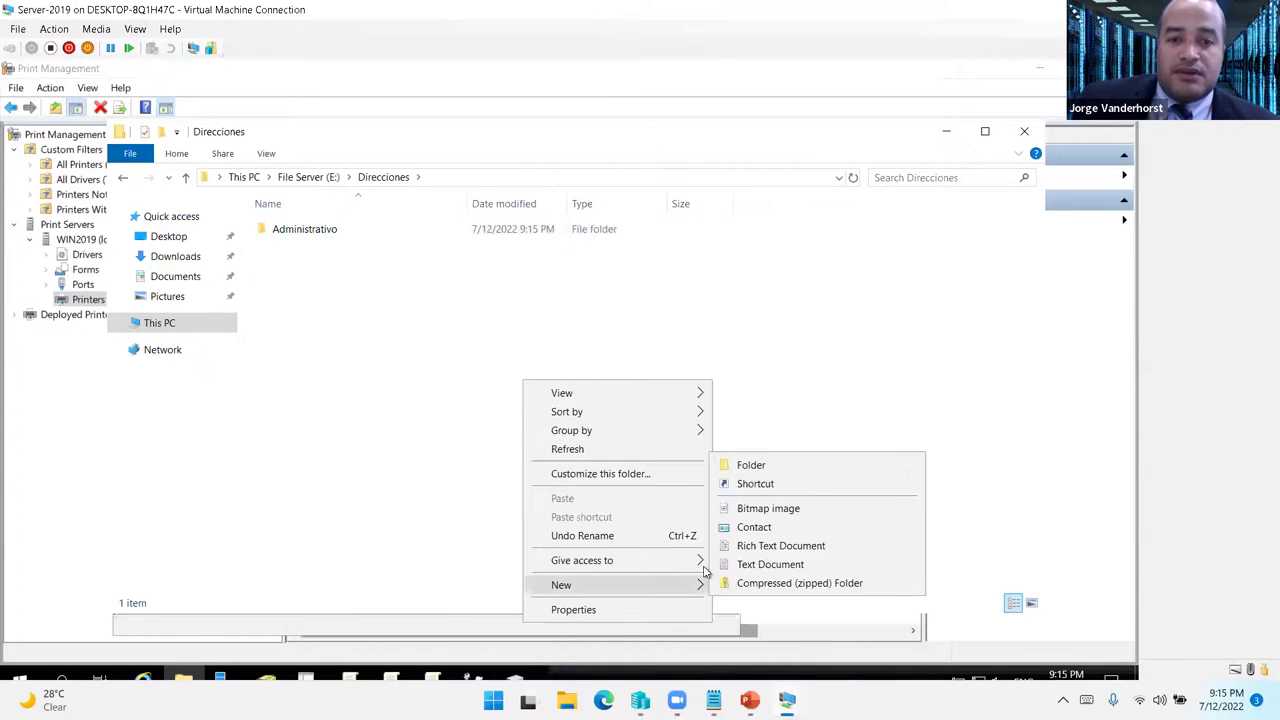
click(760, 471)
text(RH)
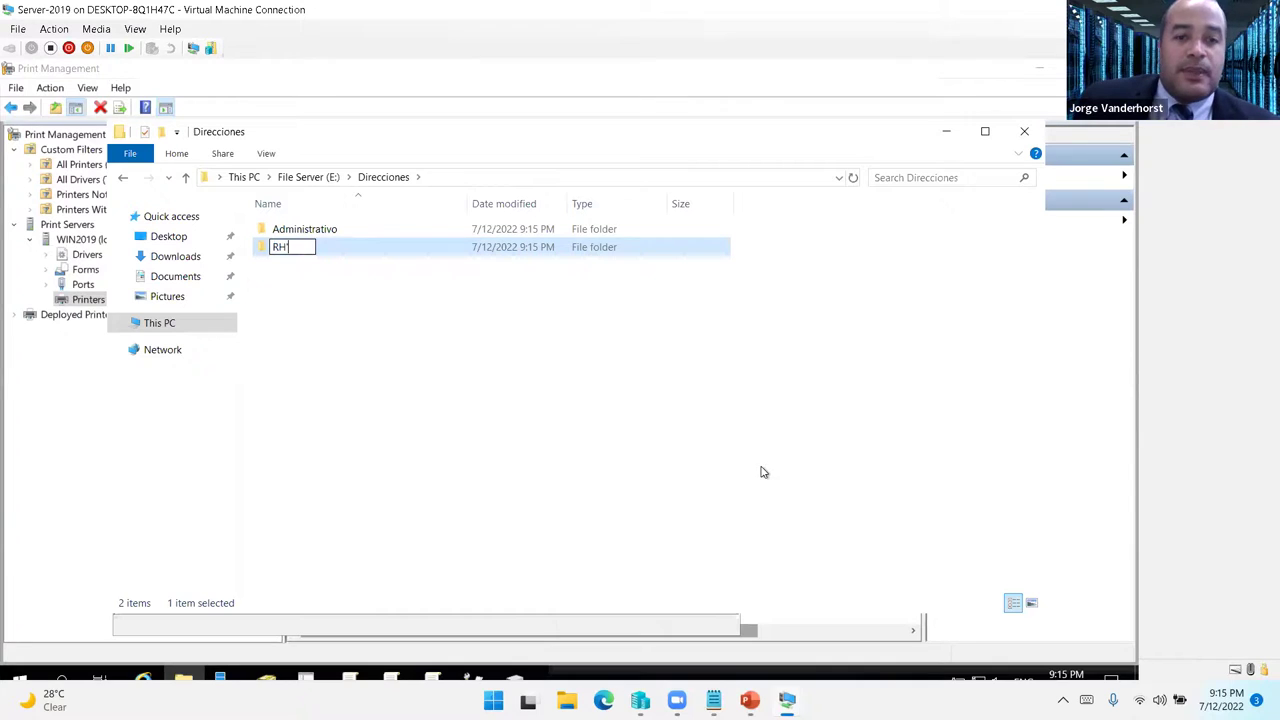
click(386, 261)
right_click(311, 232)
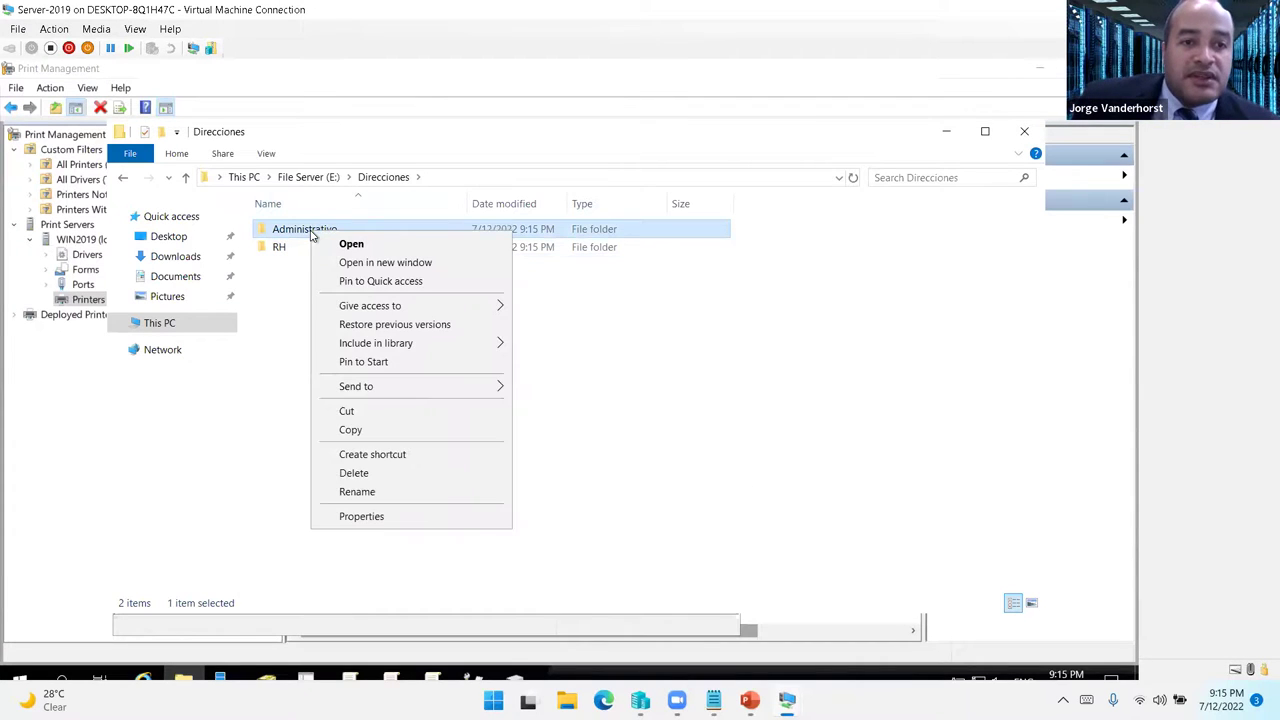
- Share the Administrativo folder, granting the Administrativo group Read/Write access
click(460, 517)
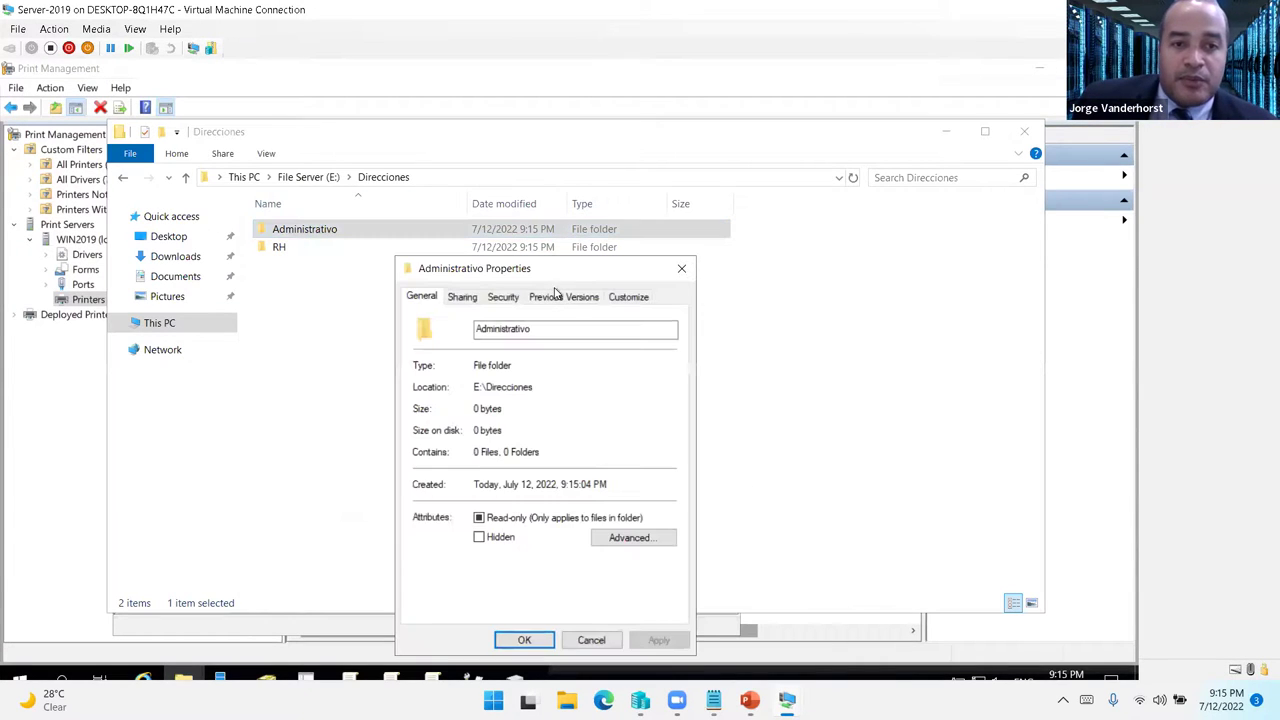
click(462, 297)
click(463, 407)
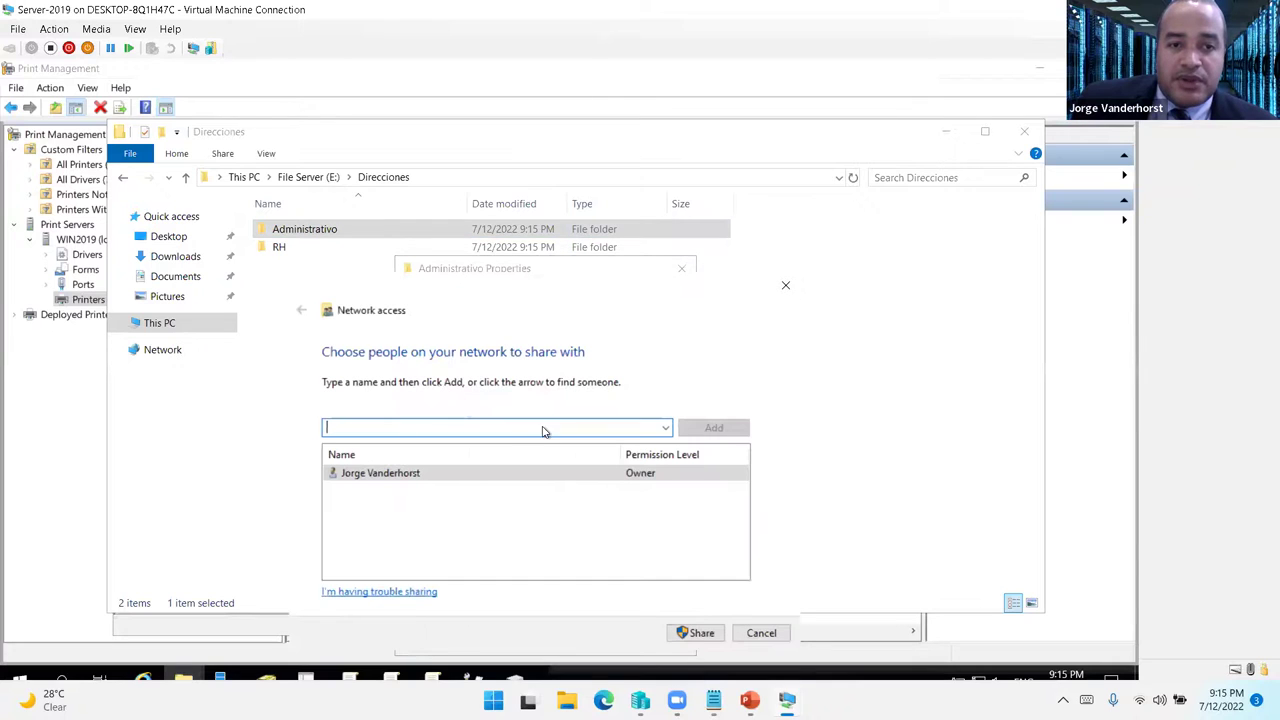
click(664, 428)
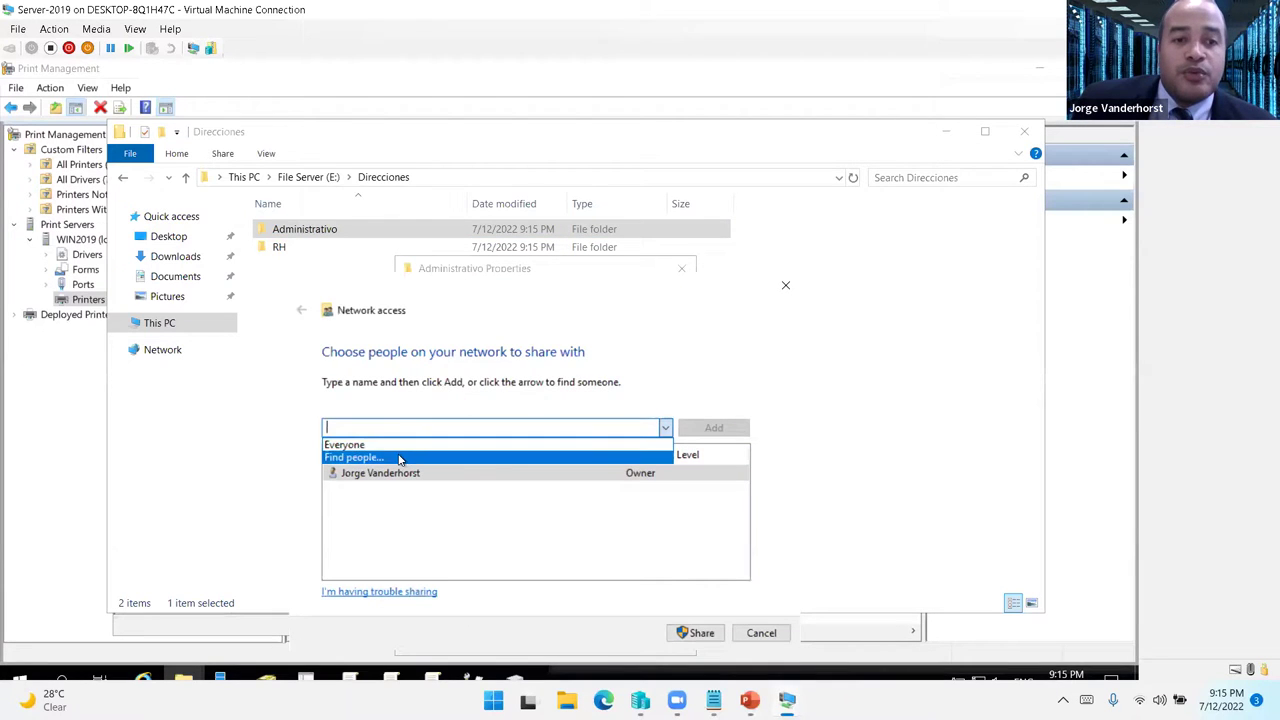
key(Return)
text(admi)
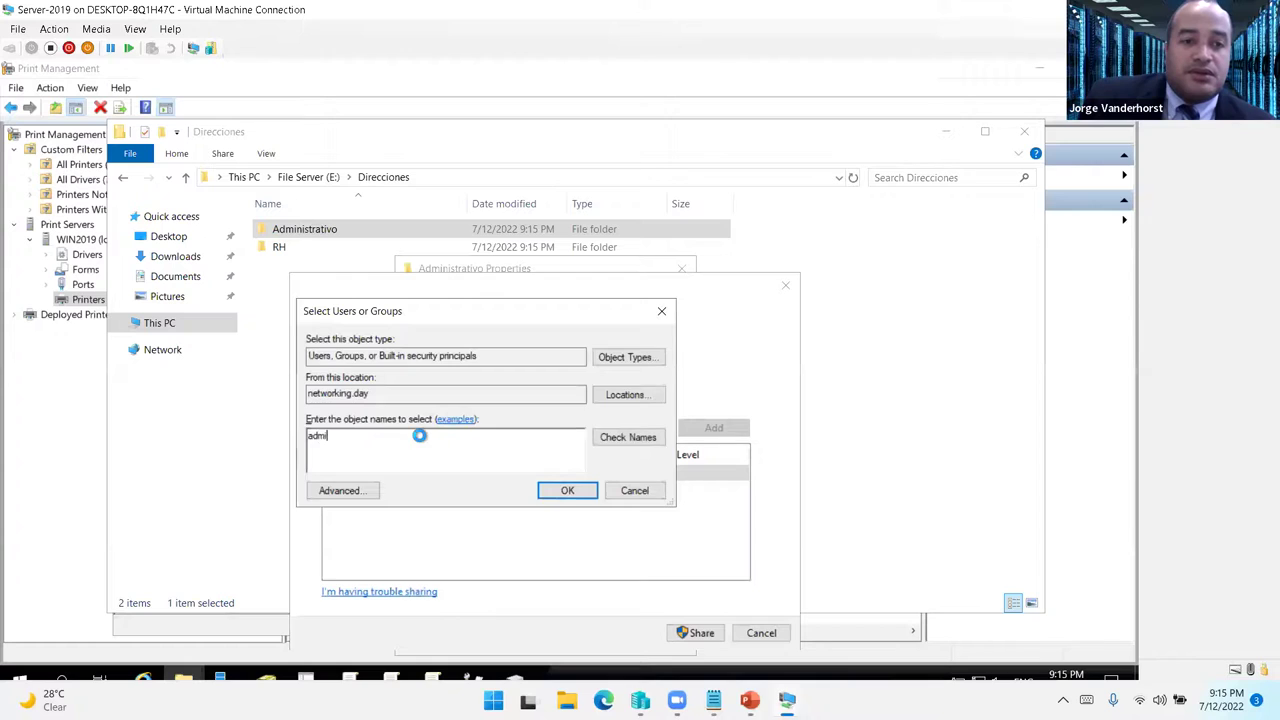
key(Return)
double_click(407, 450)
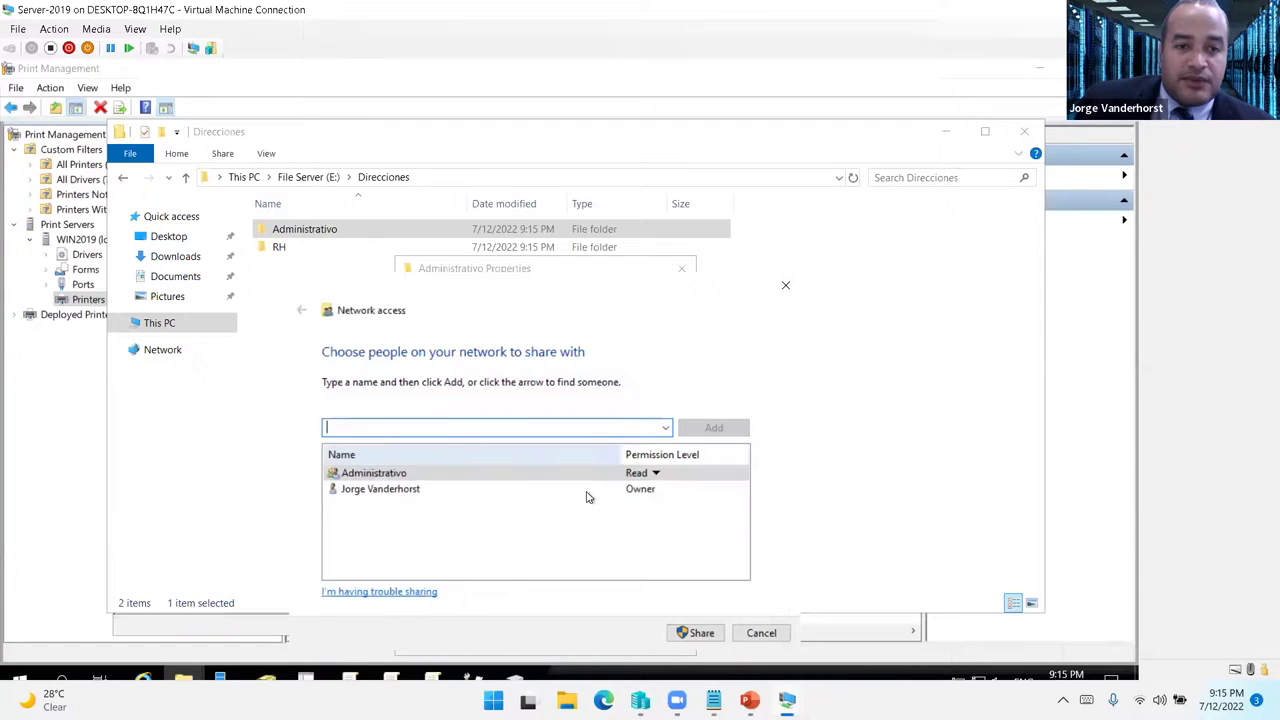
click(655, 472)
click(700, 494)
click(695, 632)
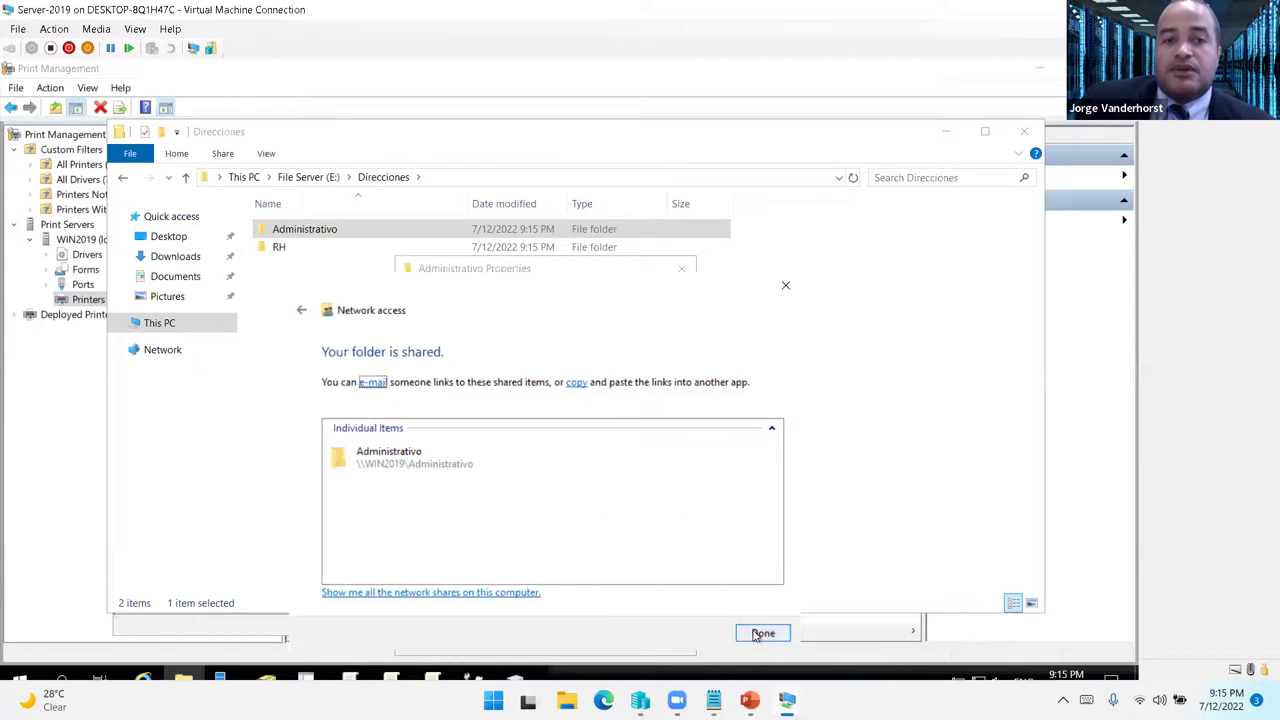
click(761, 632)
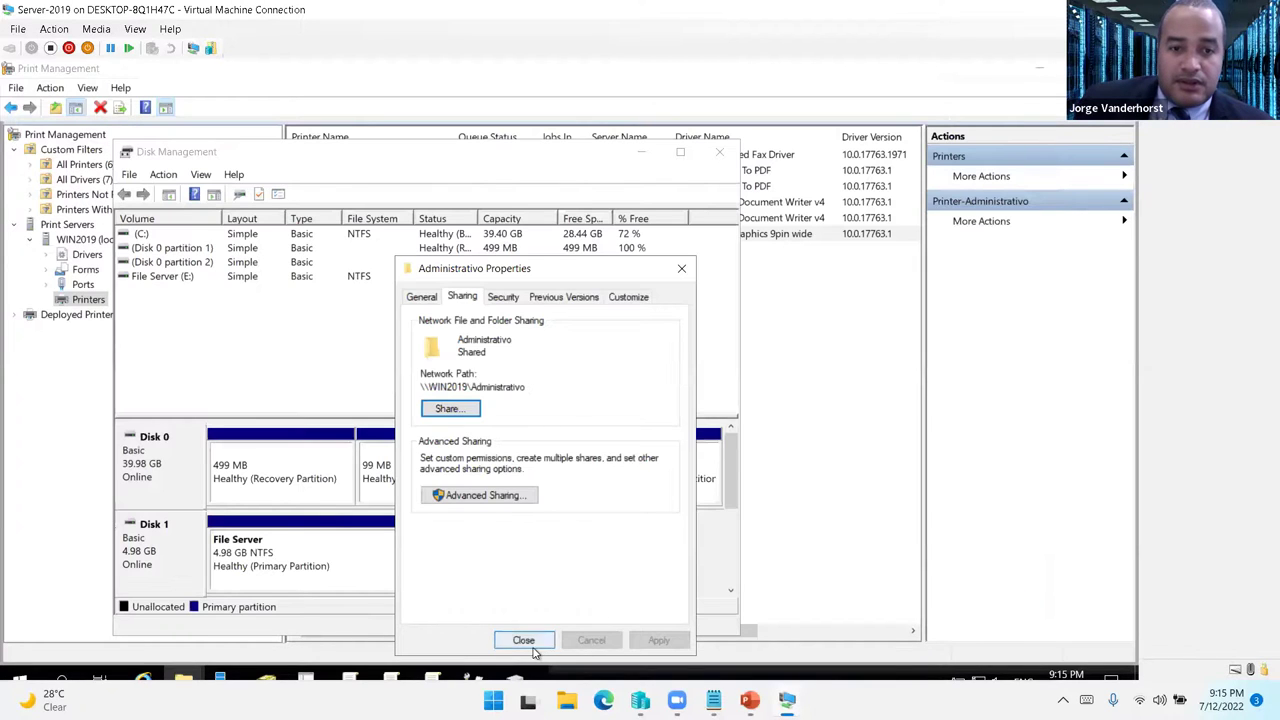
- Close the folder properties and Disk Management, and minimize Print Management to reveal Server Manager
click(523, 640)
click(719, 152)
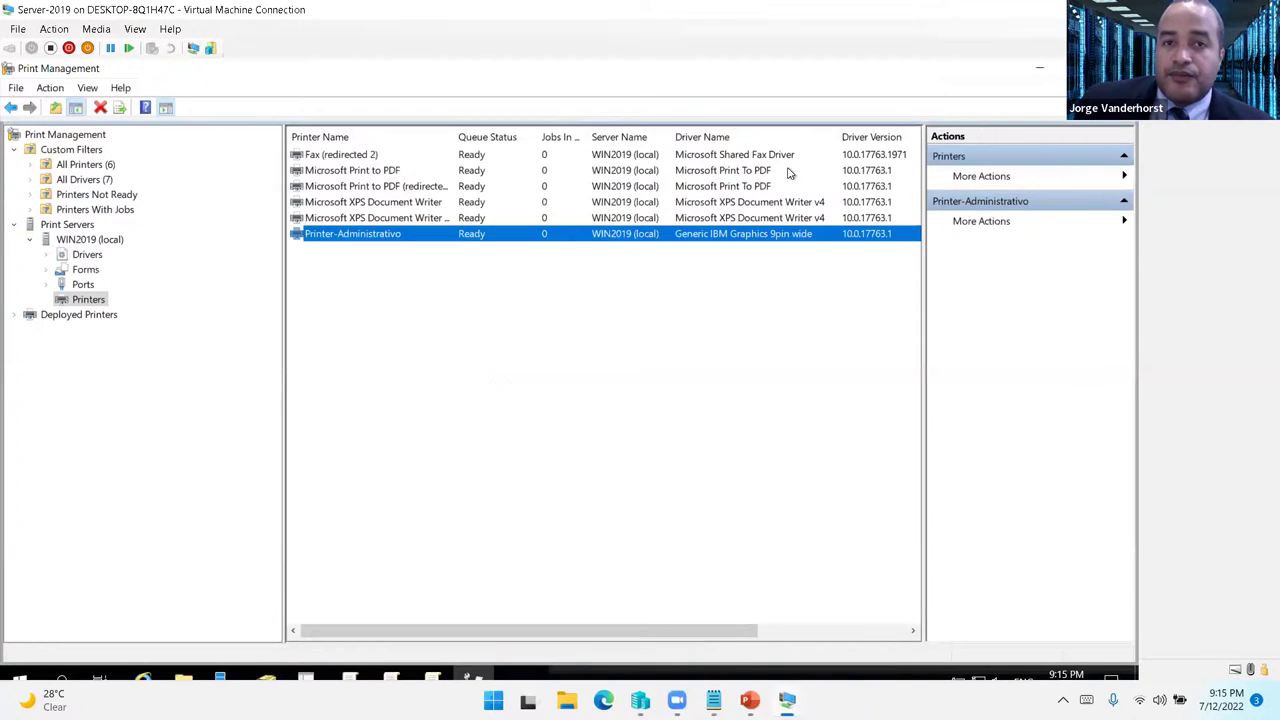
click(1040, 68)
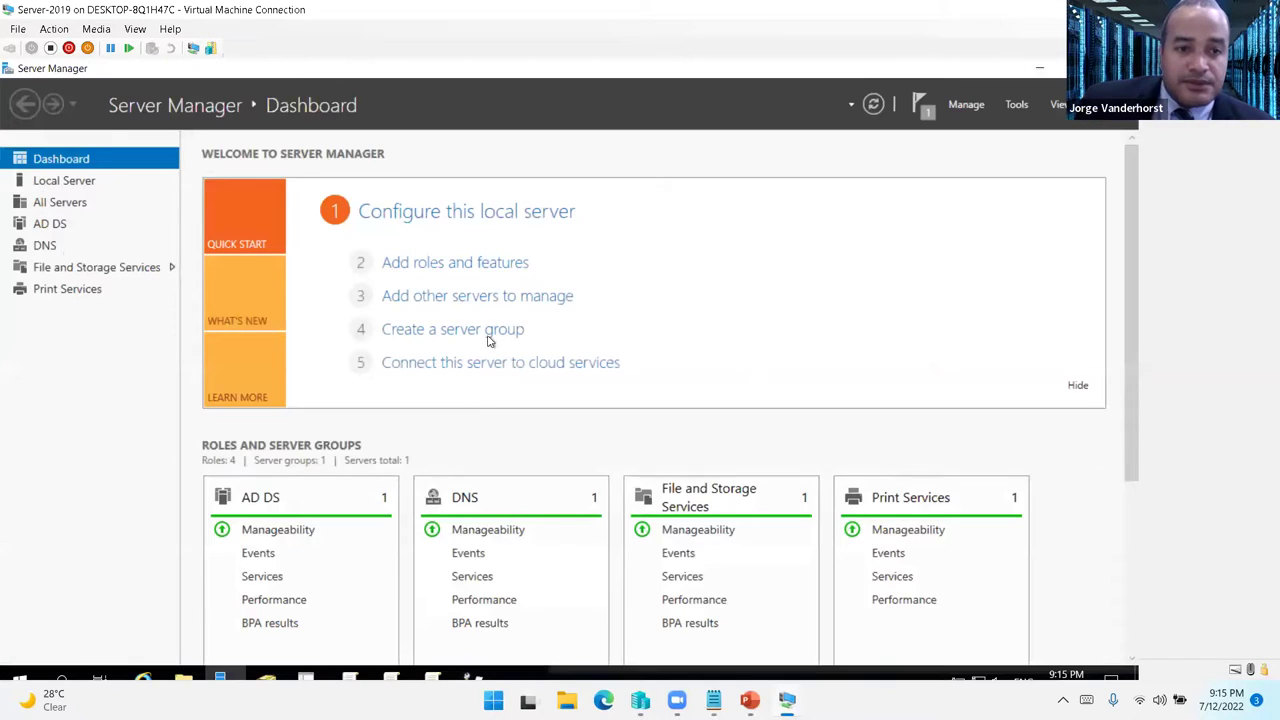
- In Add Roles and Features, select File Server Resource Manager with its management tools
click(472, 262)
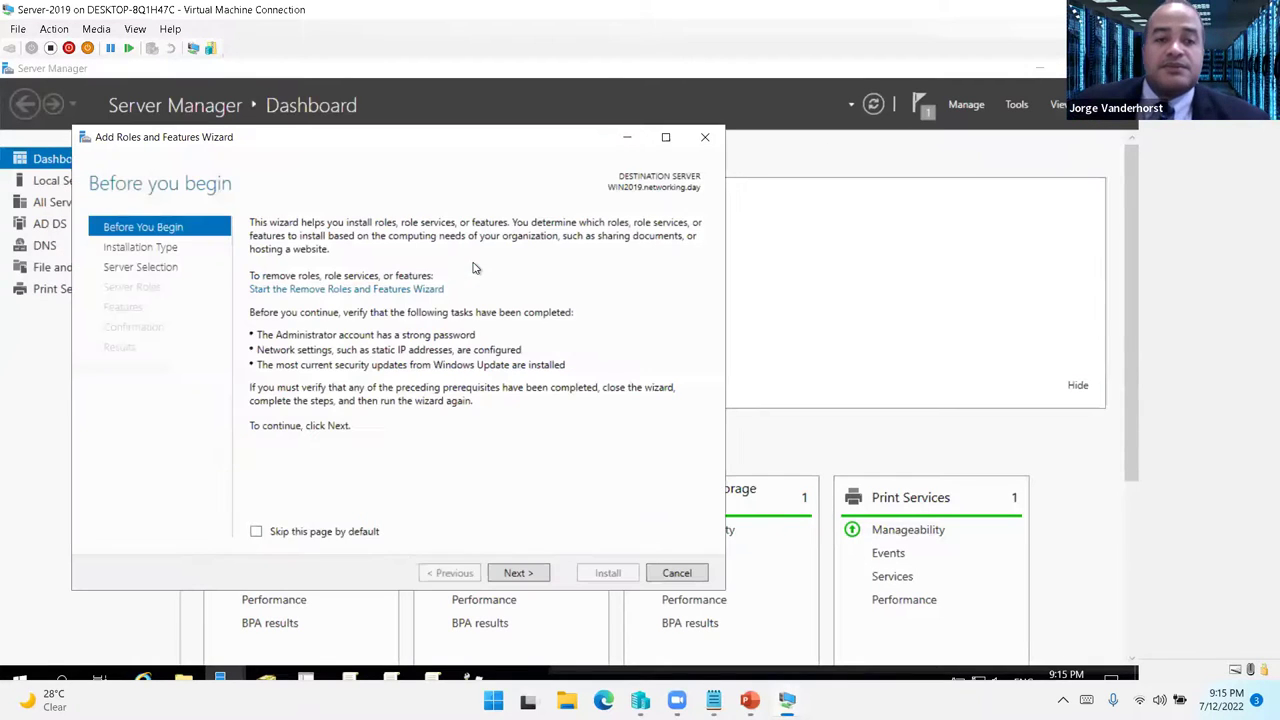
click(510, 572)
click(510, 572)
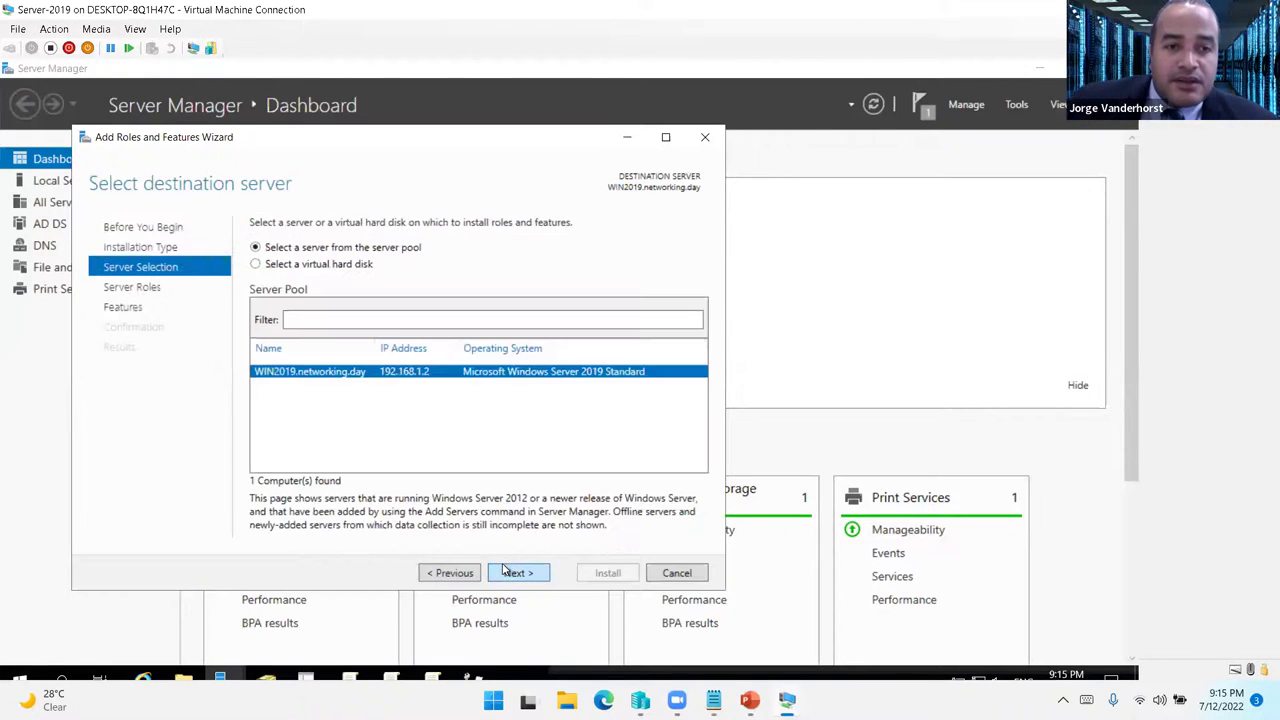
click(259, 396)
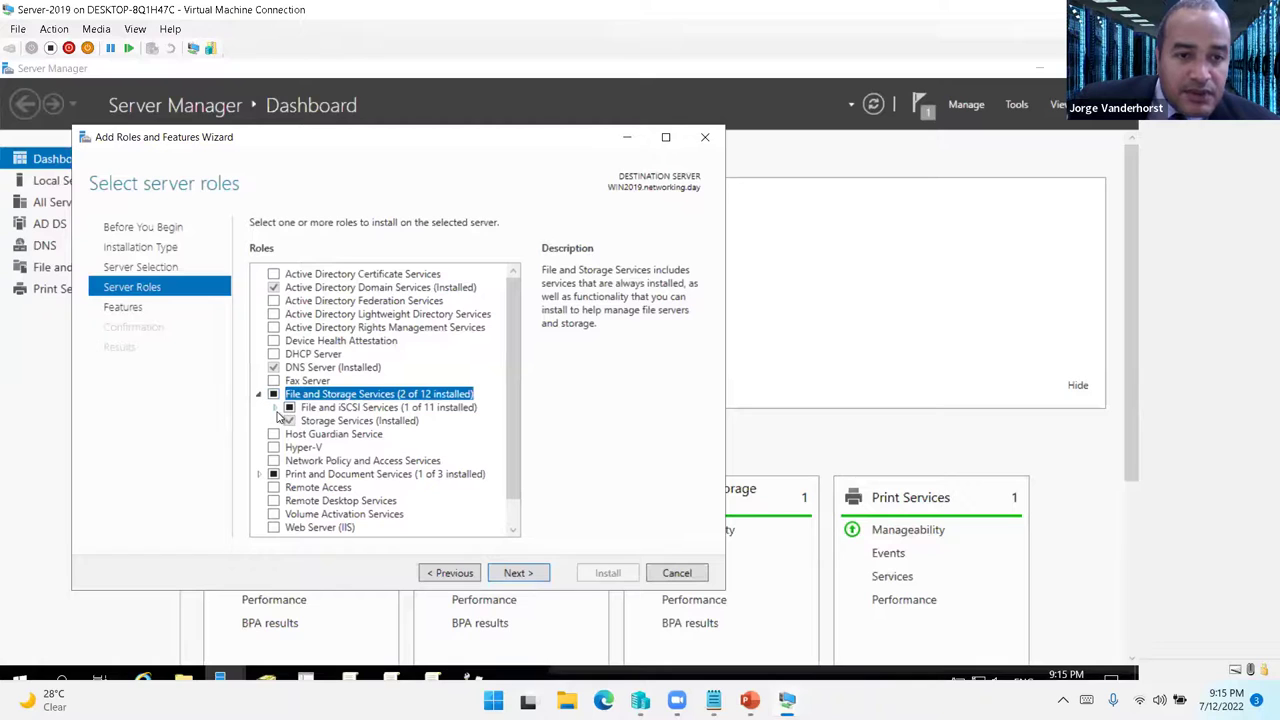
click(276, 407)
scroll(424, 458, down, 2)
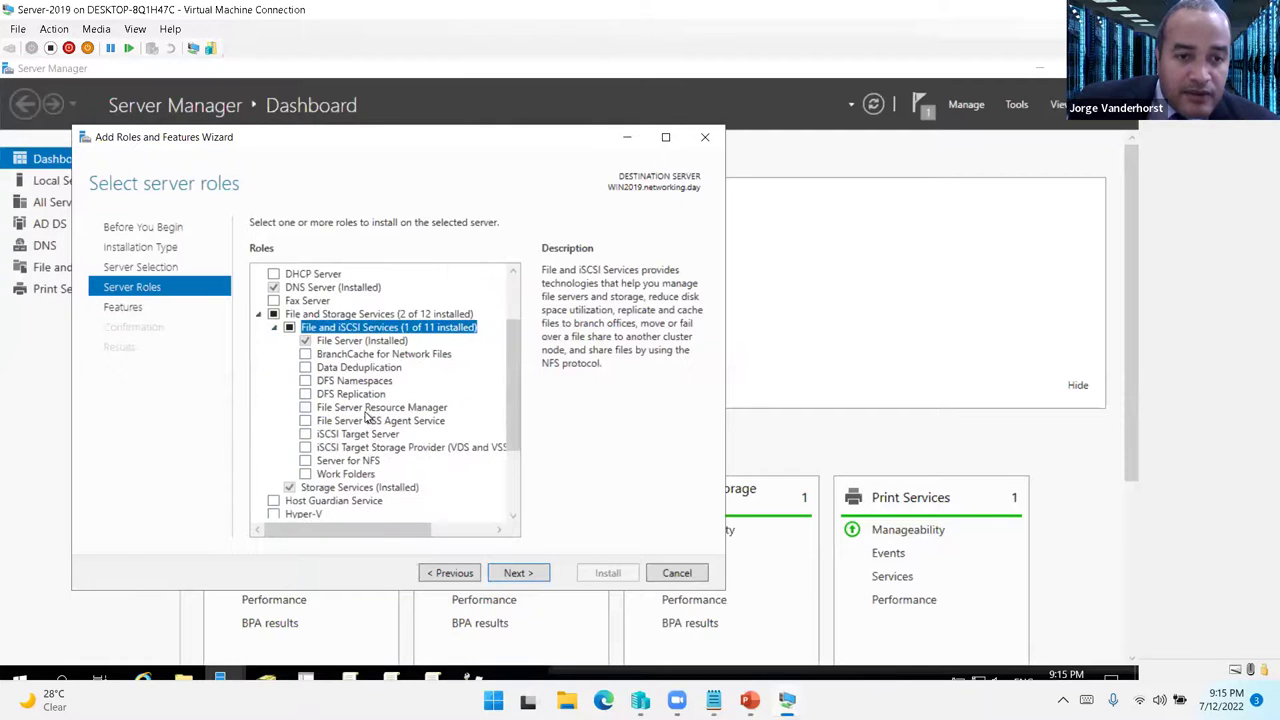
click(365, 410)
click(305, 408)
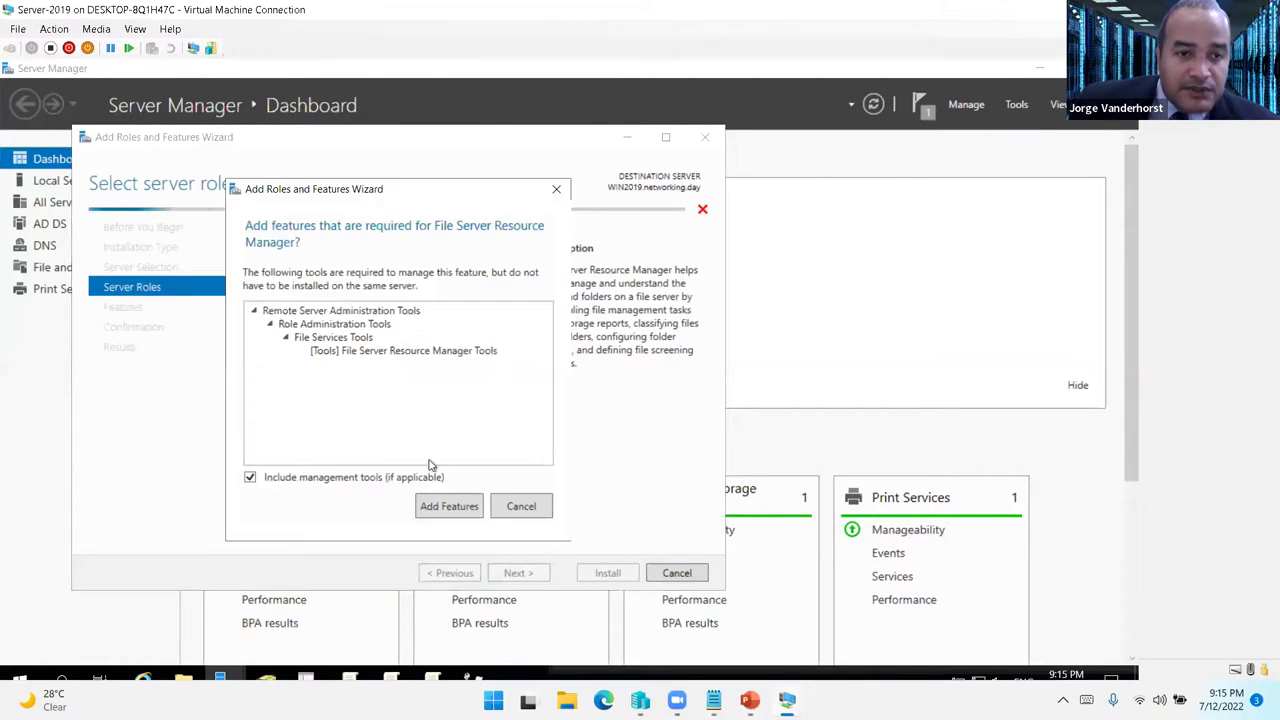
click(449, 504)
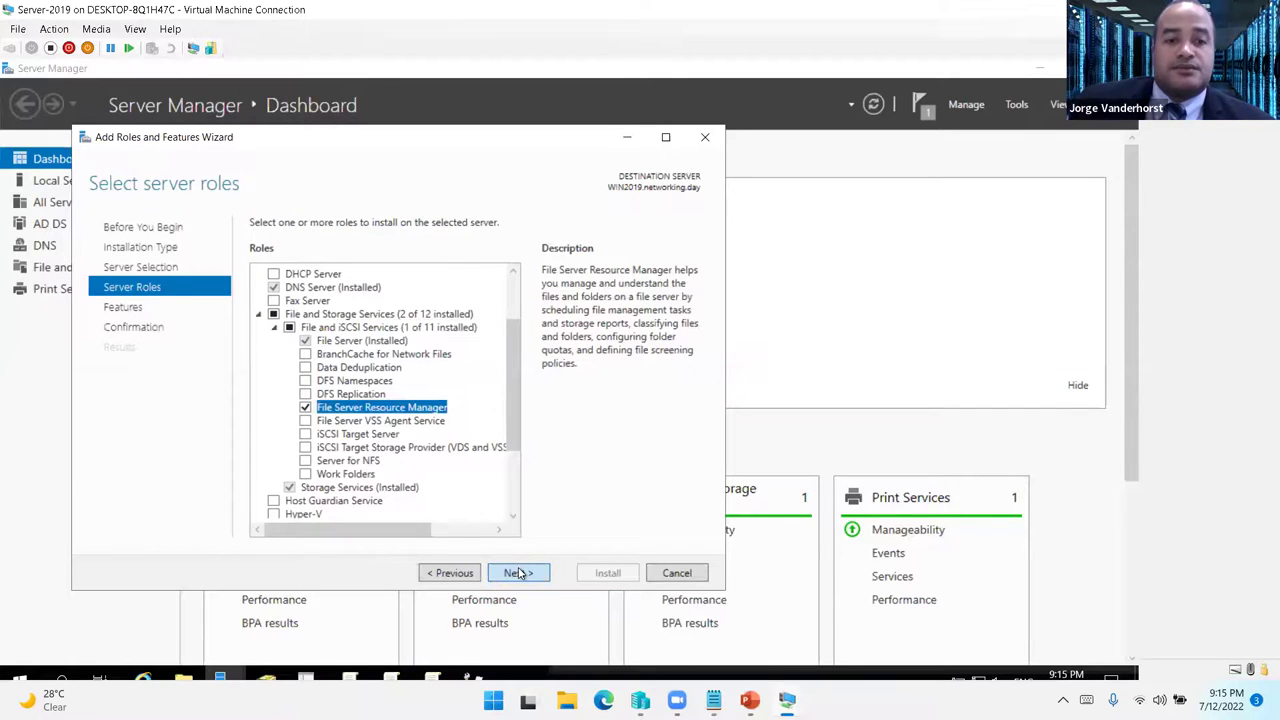
- Advance through the remaining wizard pages and start the installation
click(517, 573)
click(517, 573)
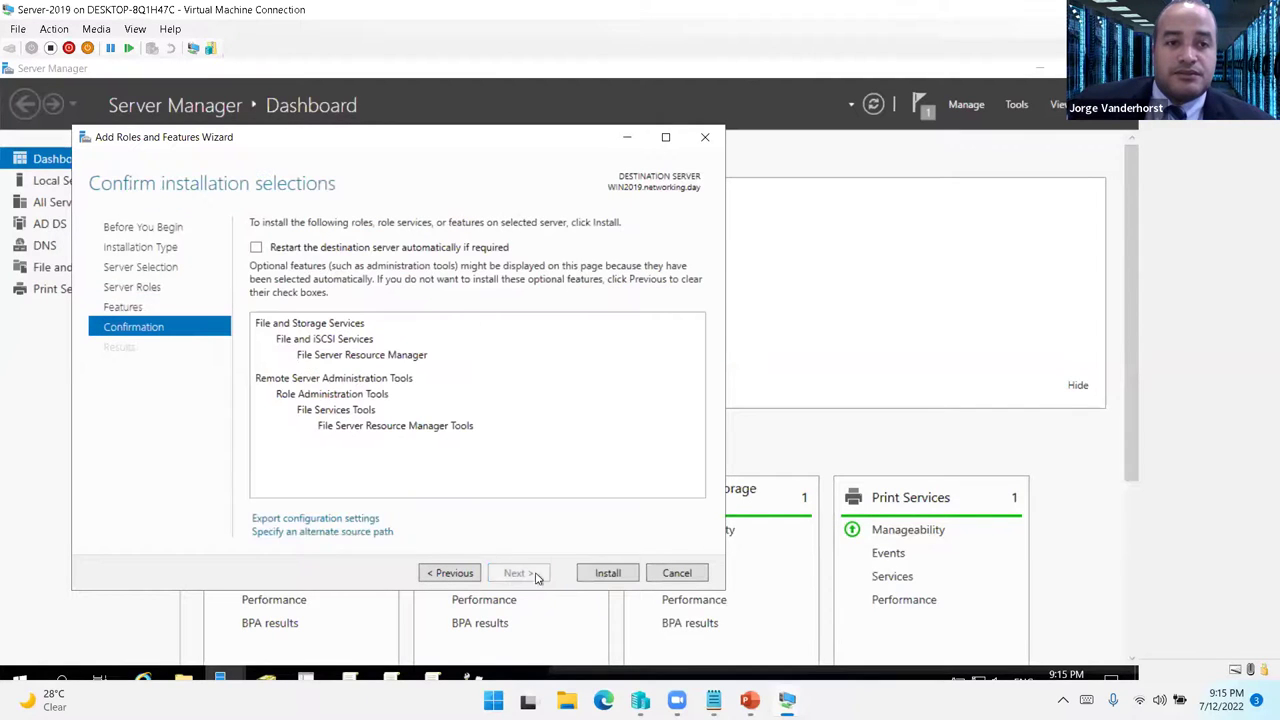
click(607, 574)
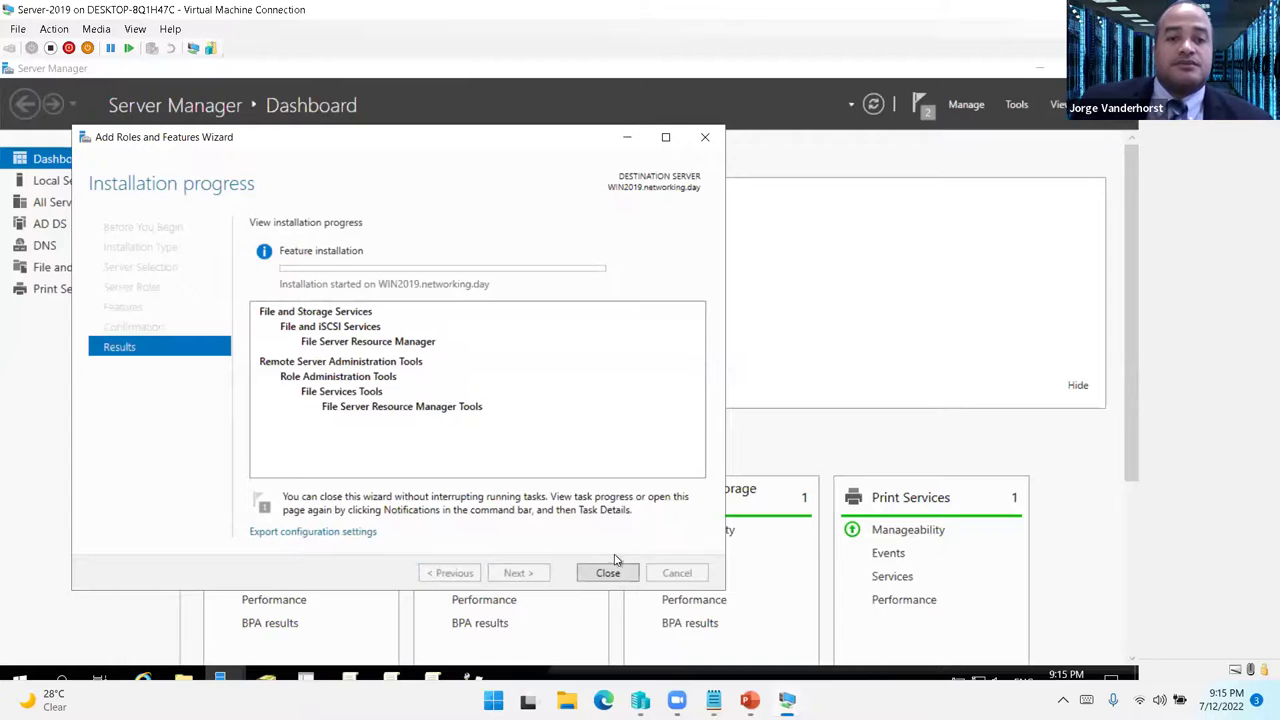
drag(510, 147, 598, 127)
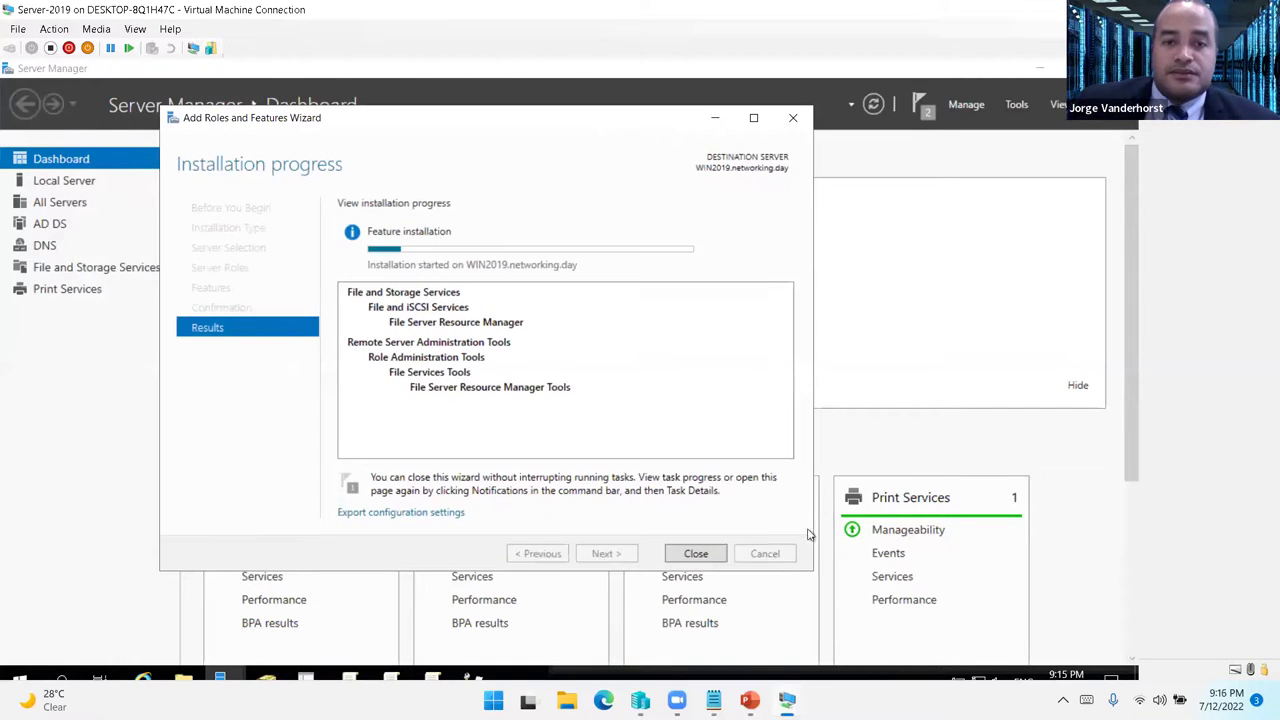
- View the Laboratorio slide show, then return to the server
mouse_move(793, 678)
click(835, 612)
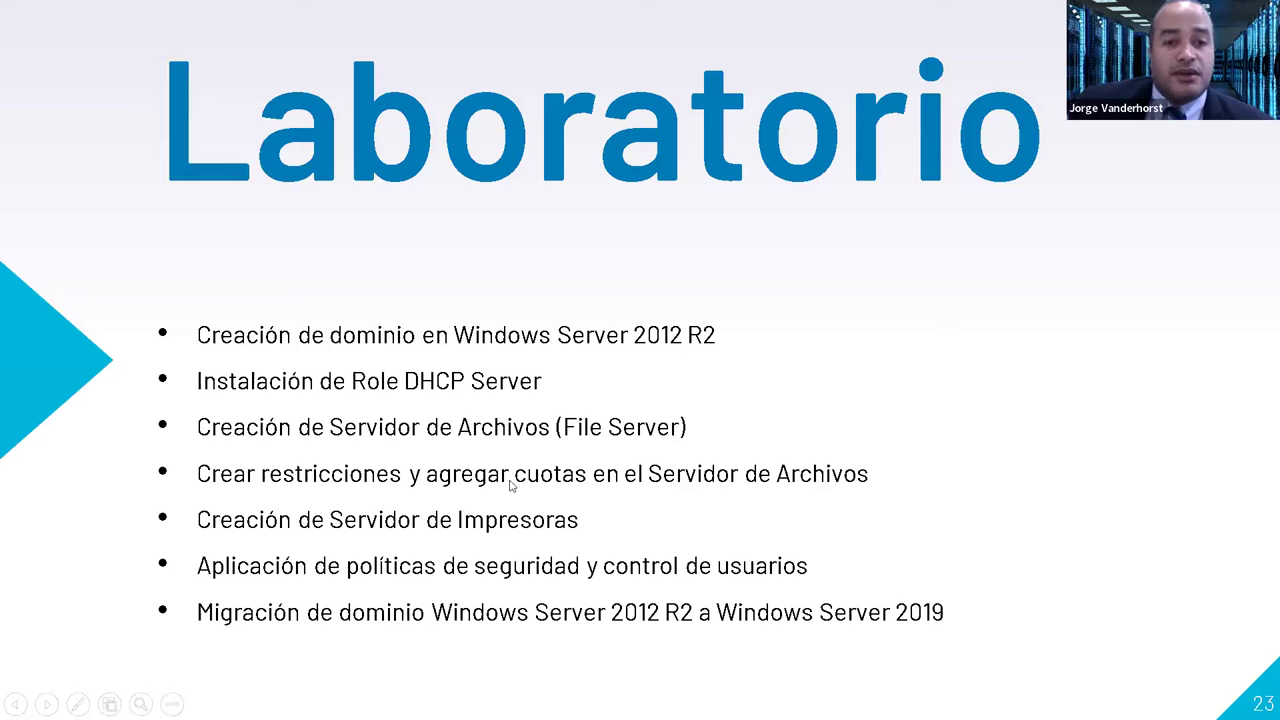
key(alt+Tab)
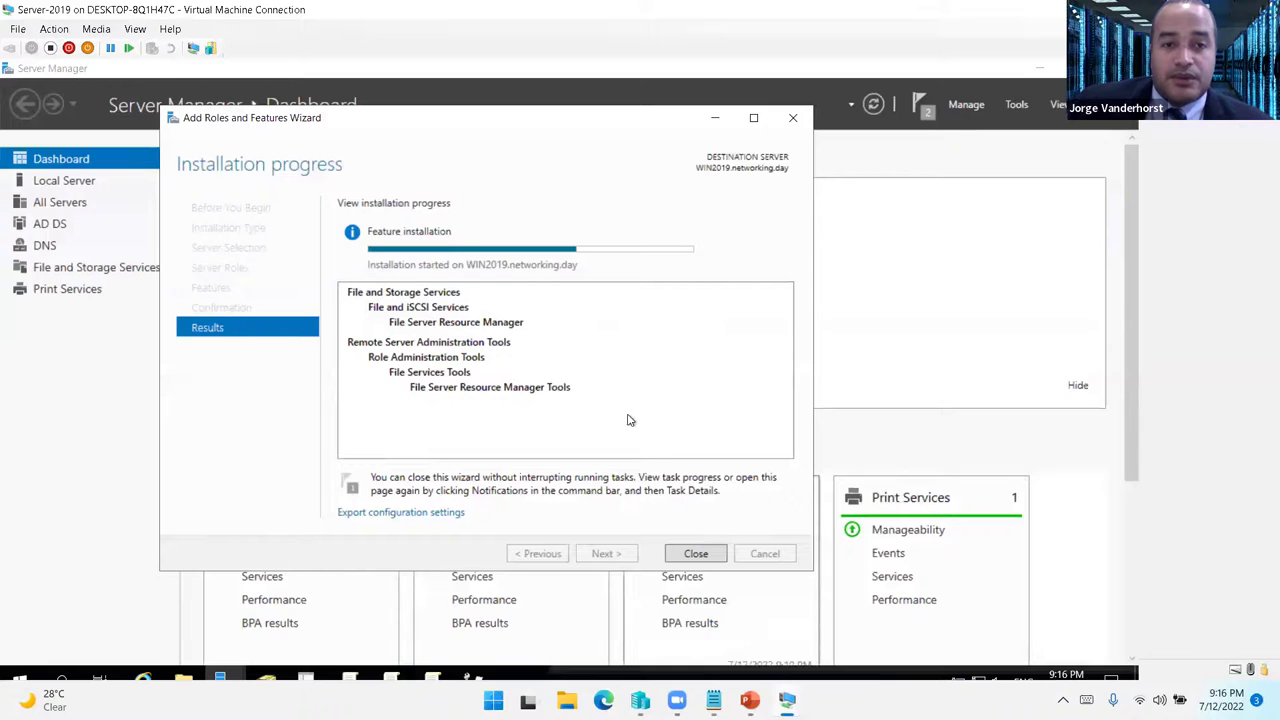
- Cancel PC-7's Add Printer wizard, close Devices and Printers, and hide the other VM windows
mouse_move(787, 700)
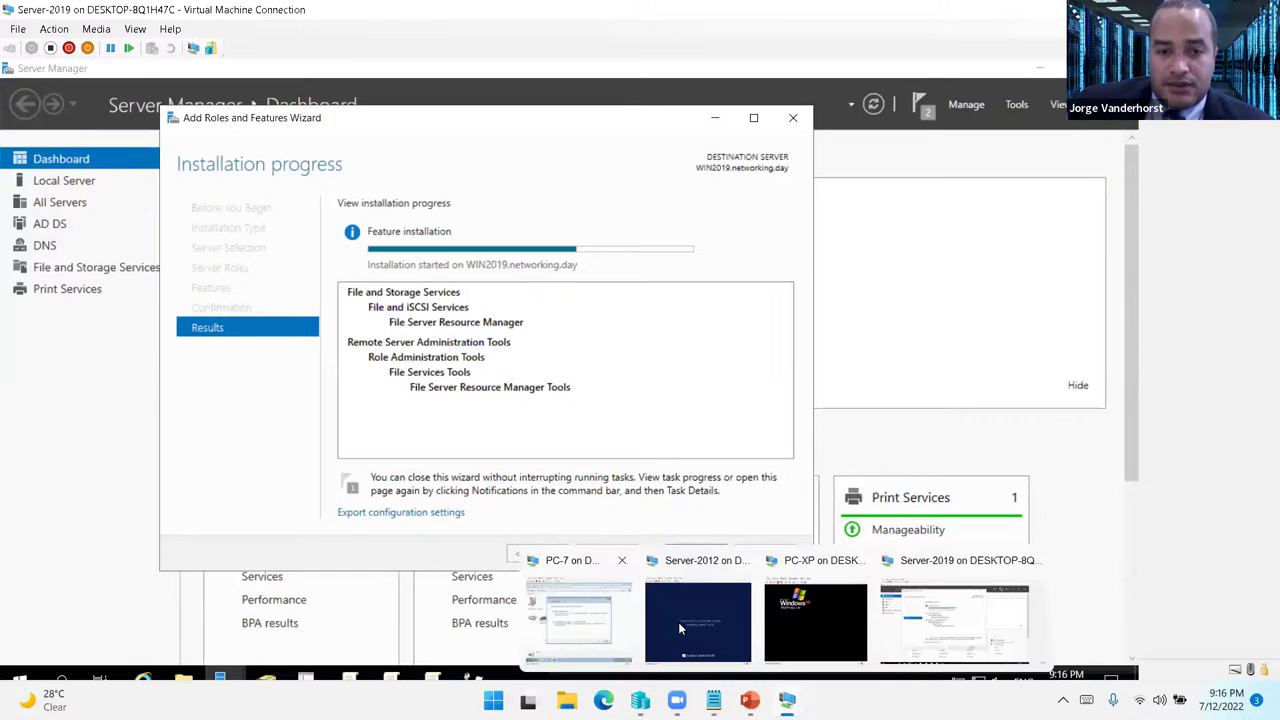
click(656, 628)
click(643, 93)
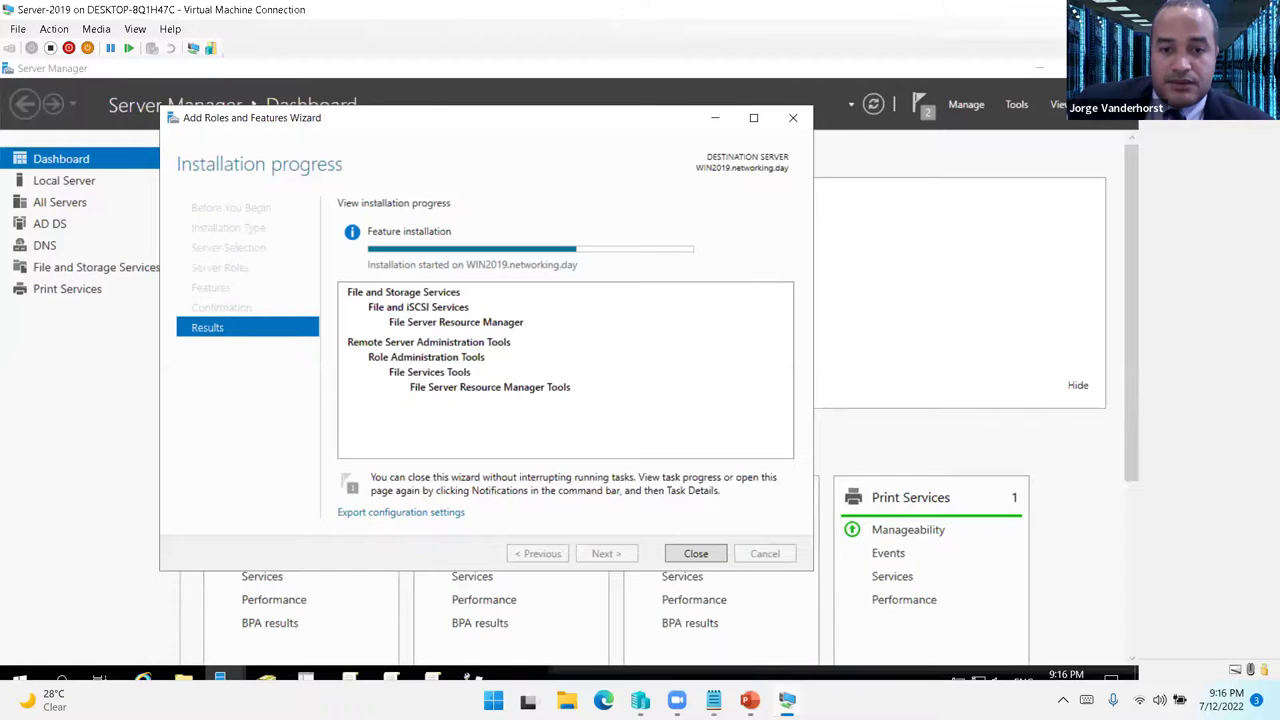
mouse_move(750, 700)
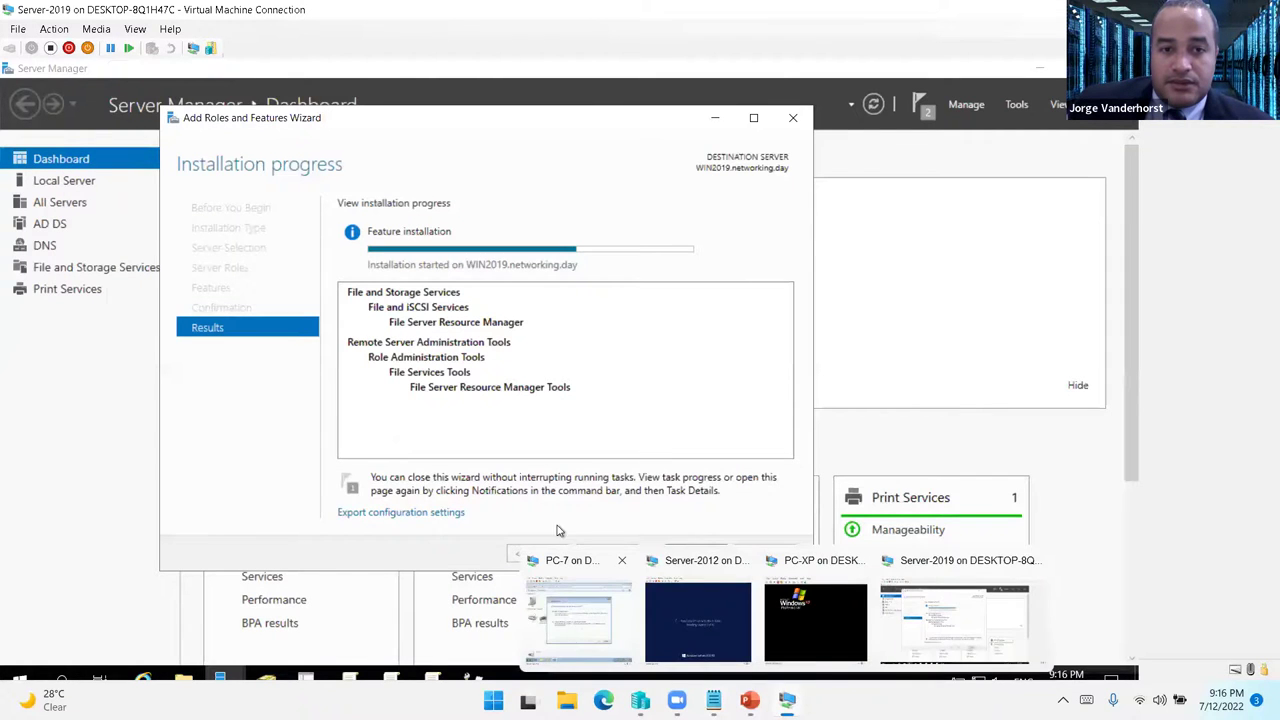
click(577, 626)
click(623, 498)
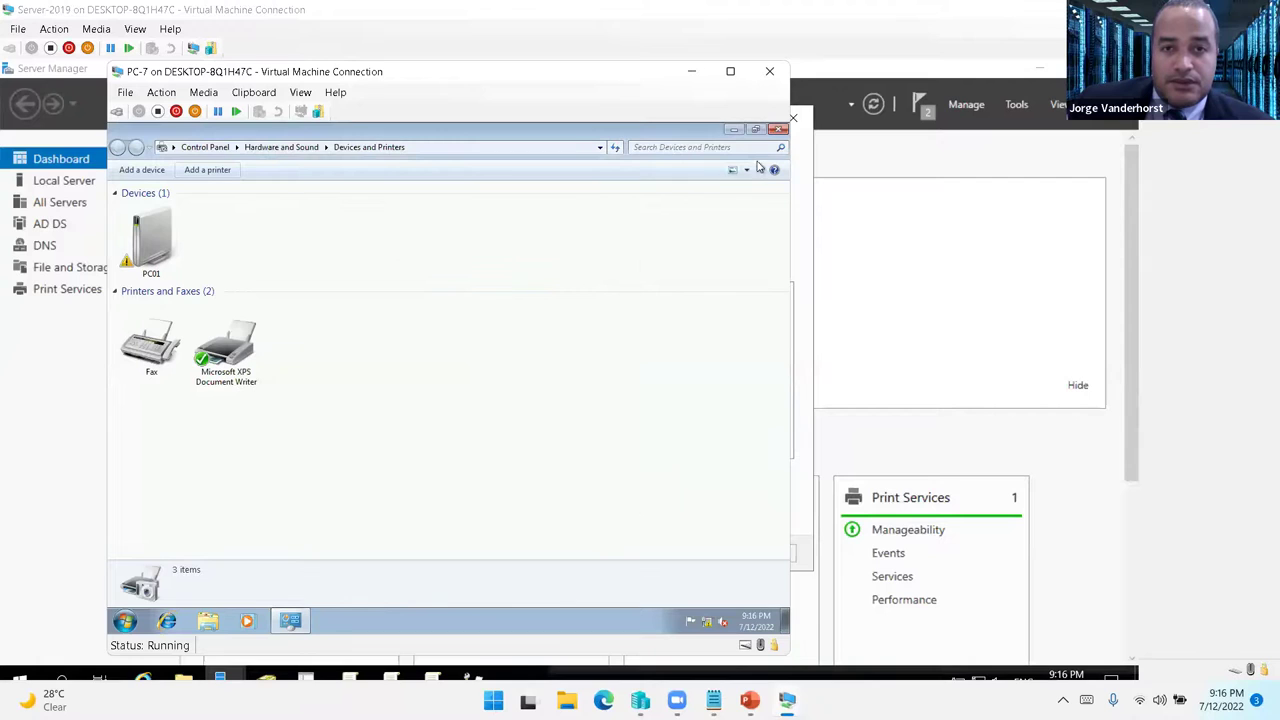
click(777, 129)
click(692, 72)
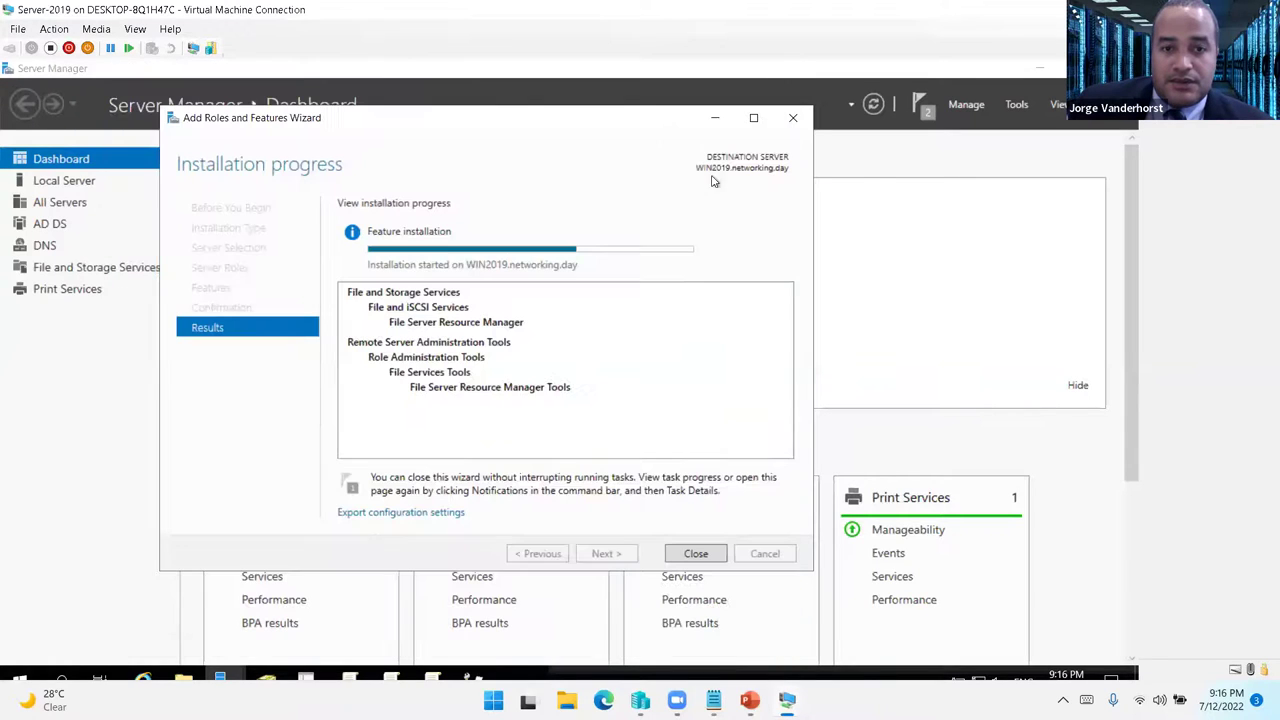
drag(588, 130, 520, 110)
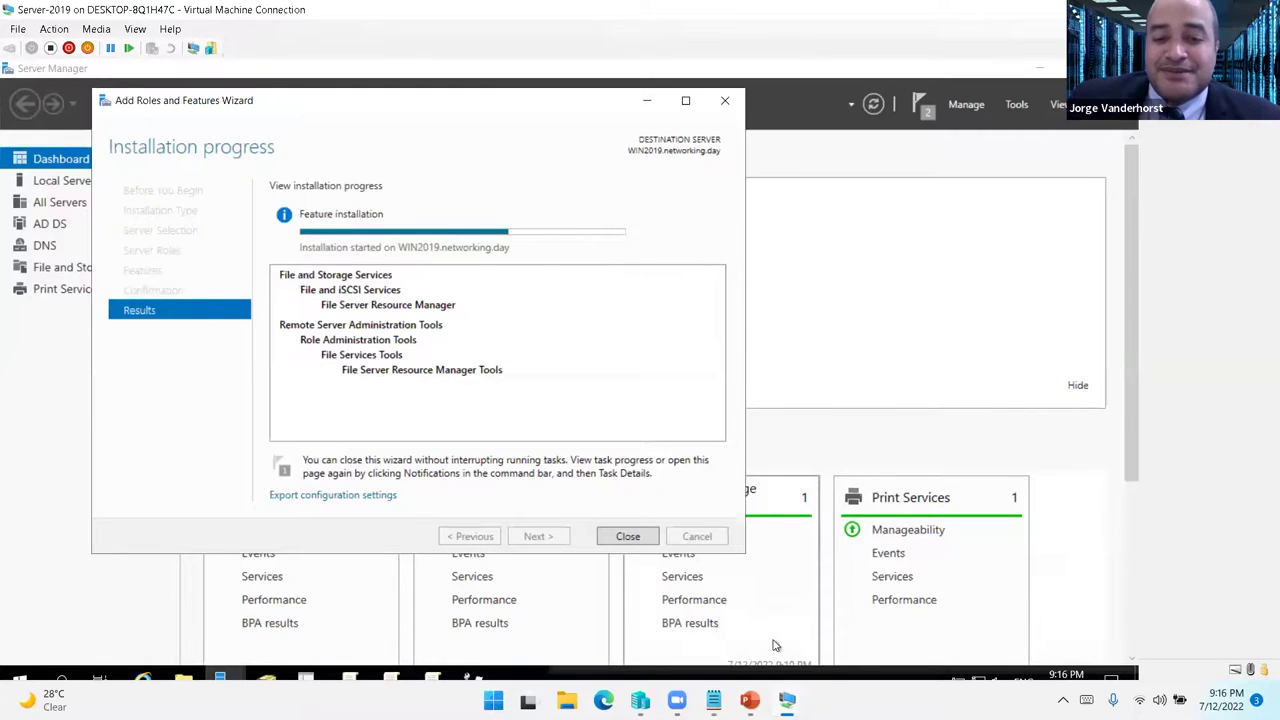
mouse_move(787, 700)
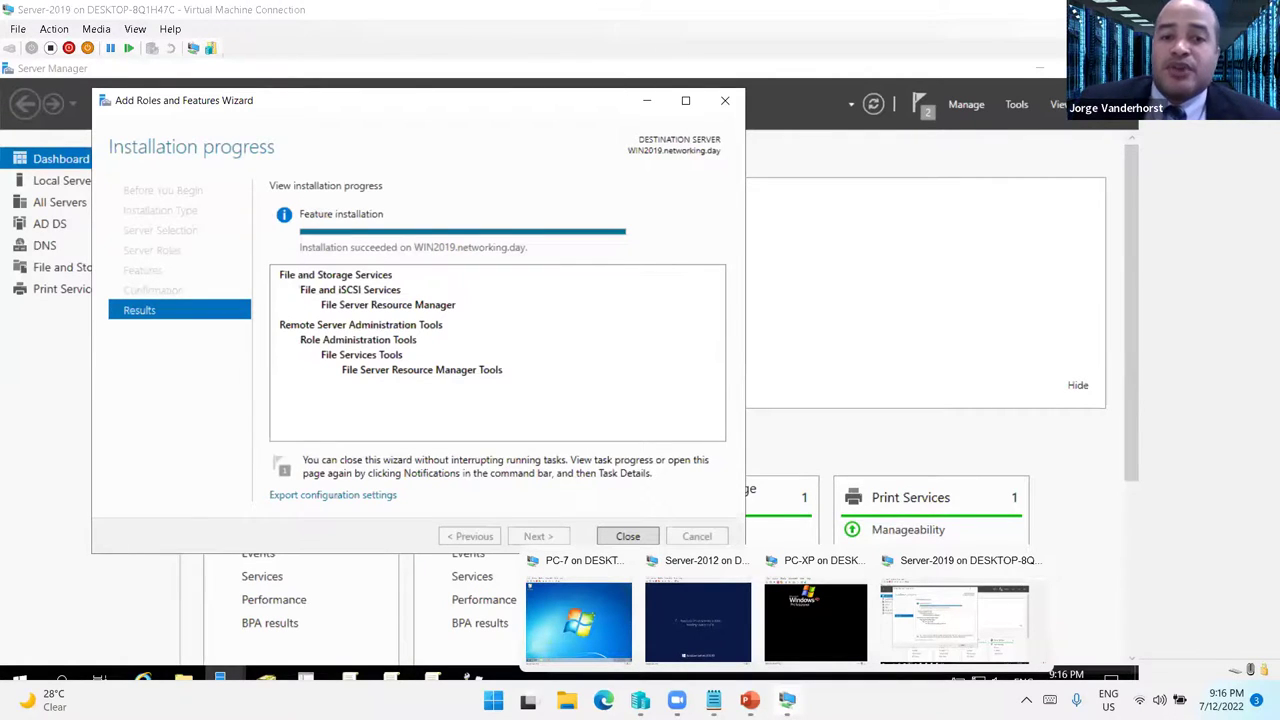
- Close the finished installation wizard and hide the Group Policy editor
click(620, 536)
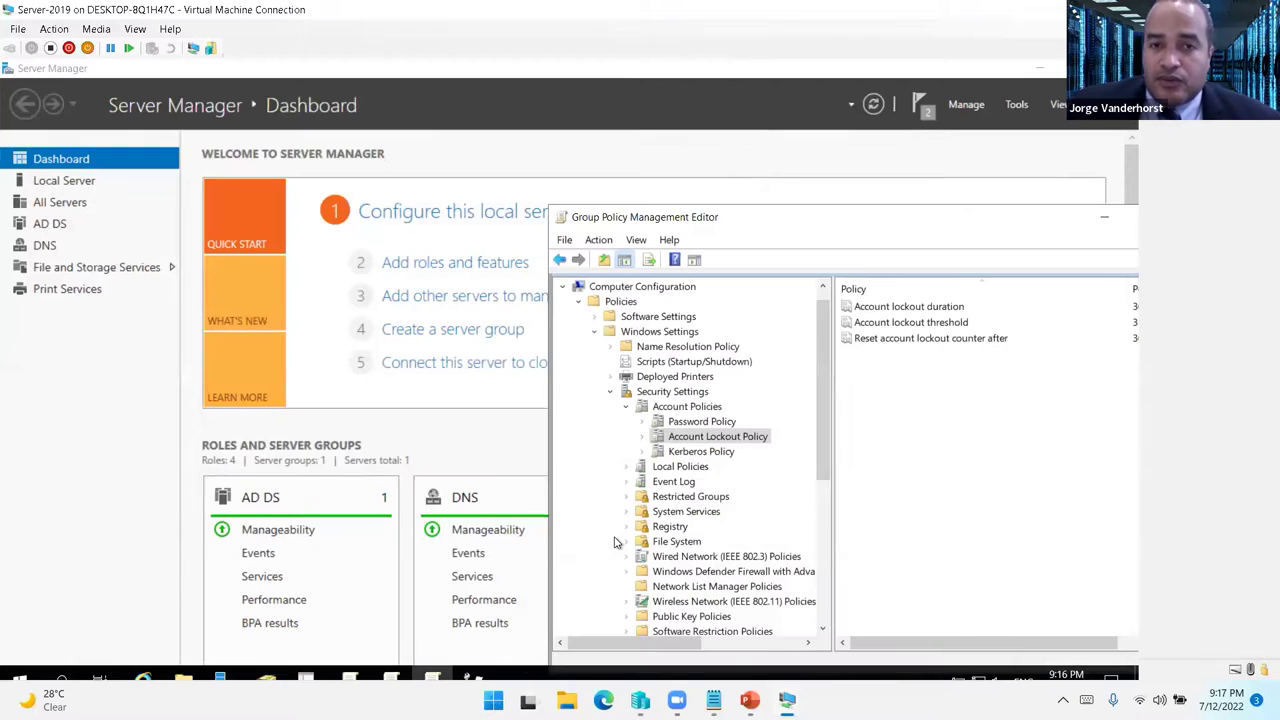
drag(593, 222, 213, 134)
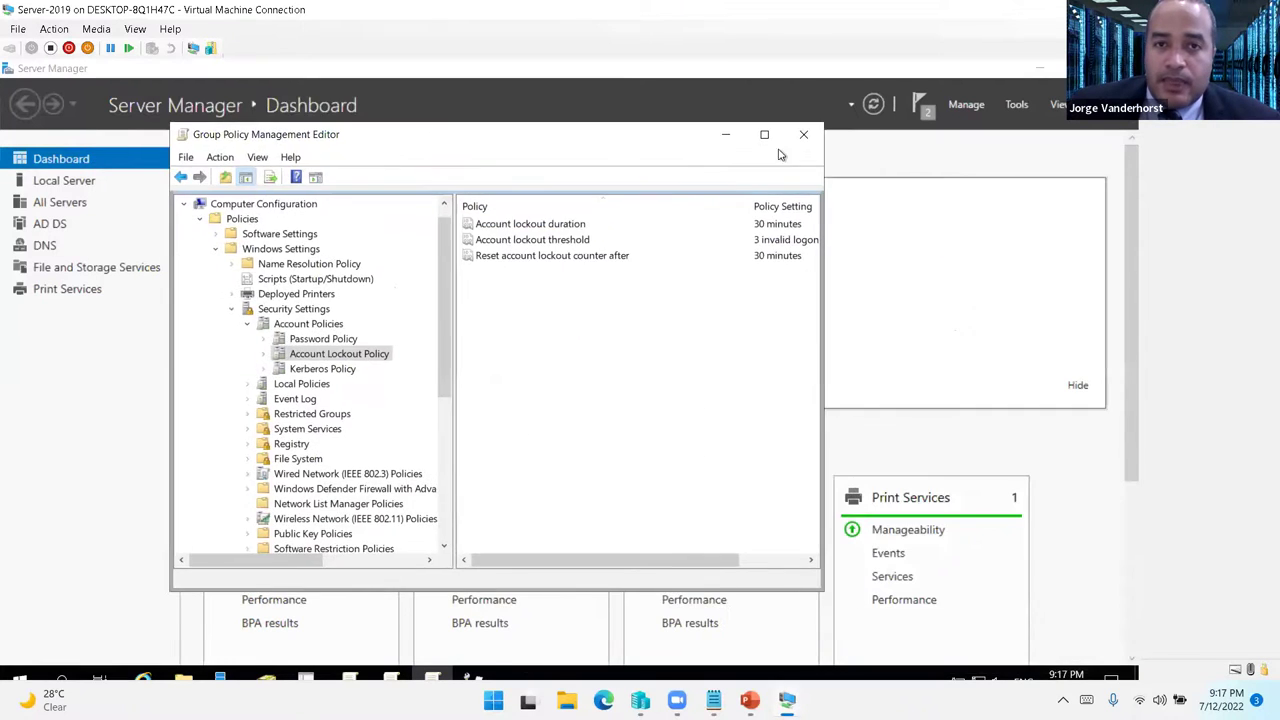
click(729, 134)
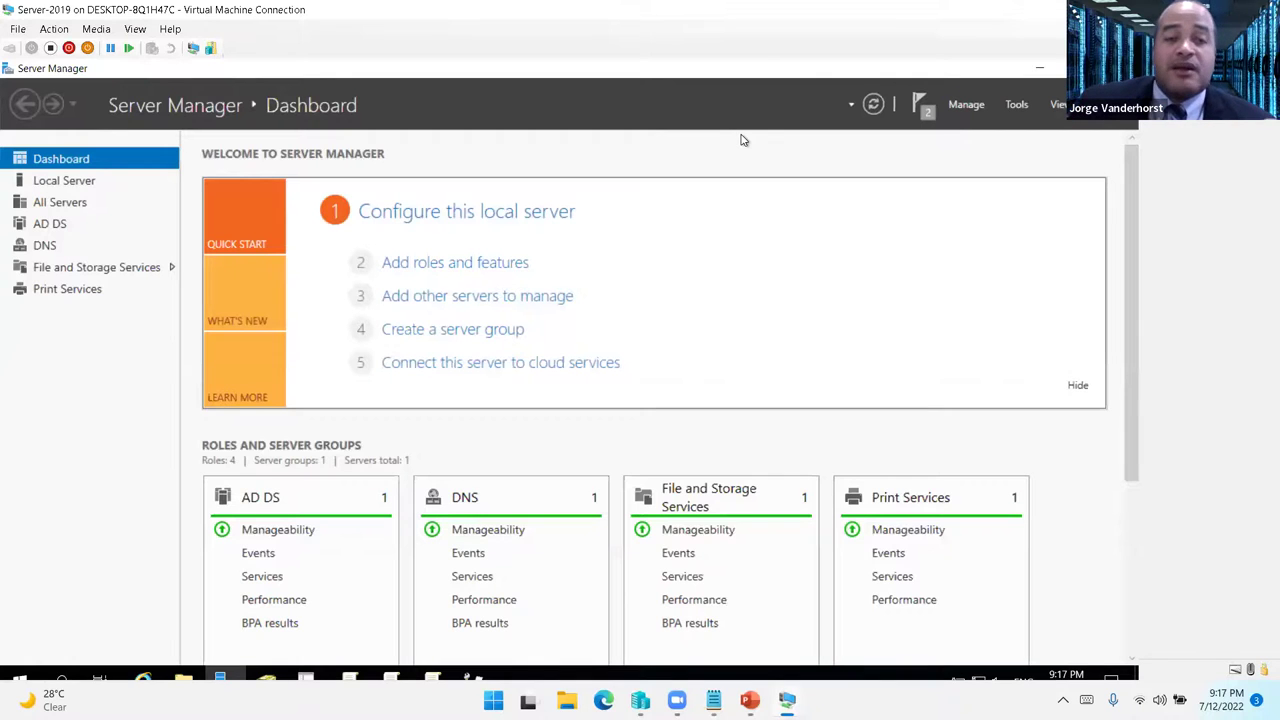
- Launch File Server Resource Manager and start a new quota under Quota Management > Quotas
click(1017, 106)
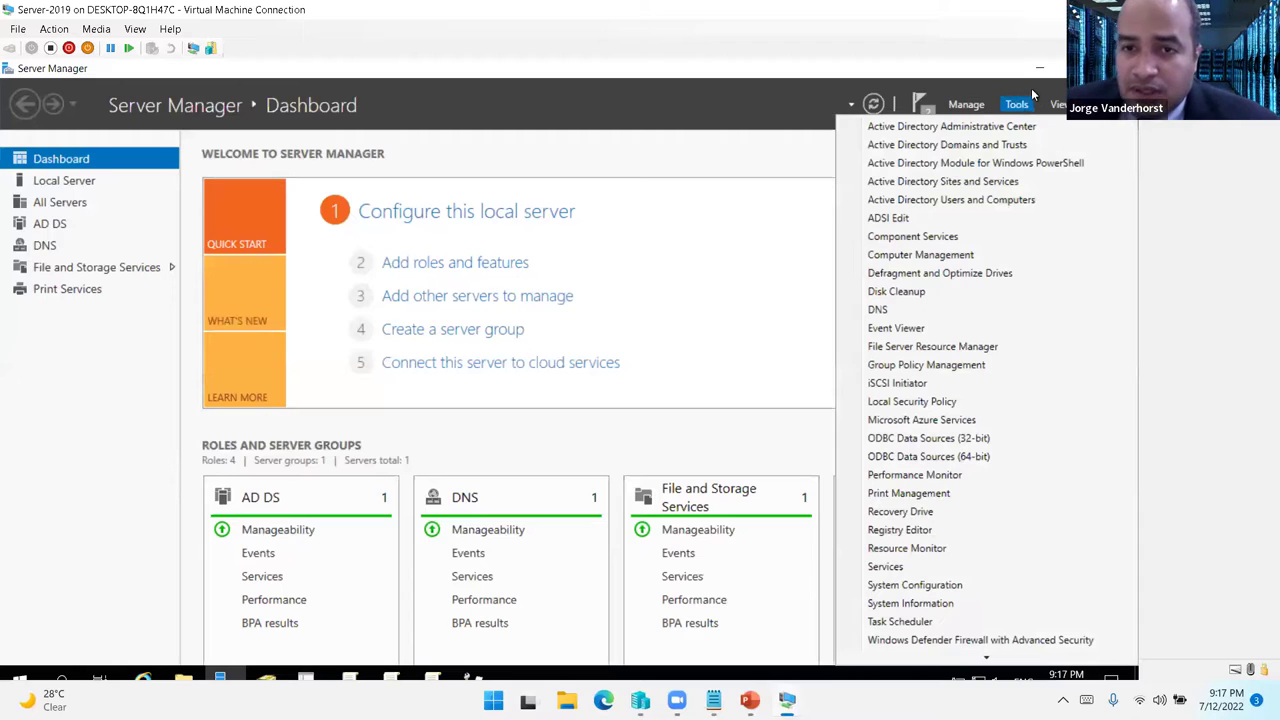
click(906, 348)
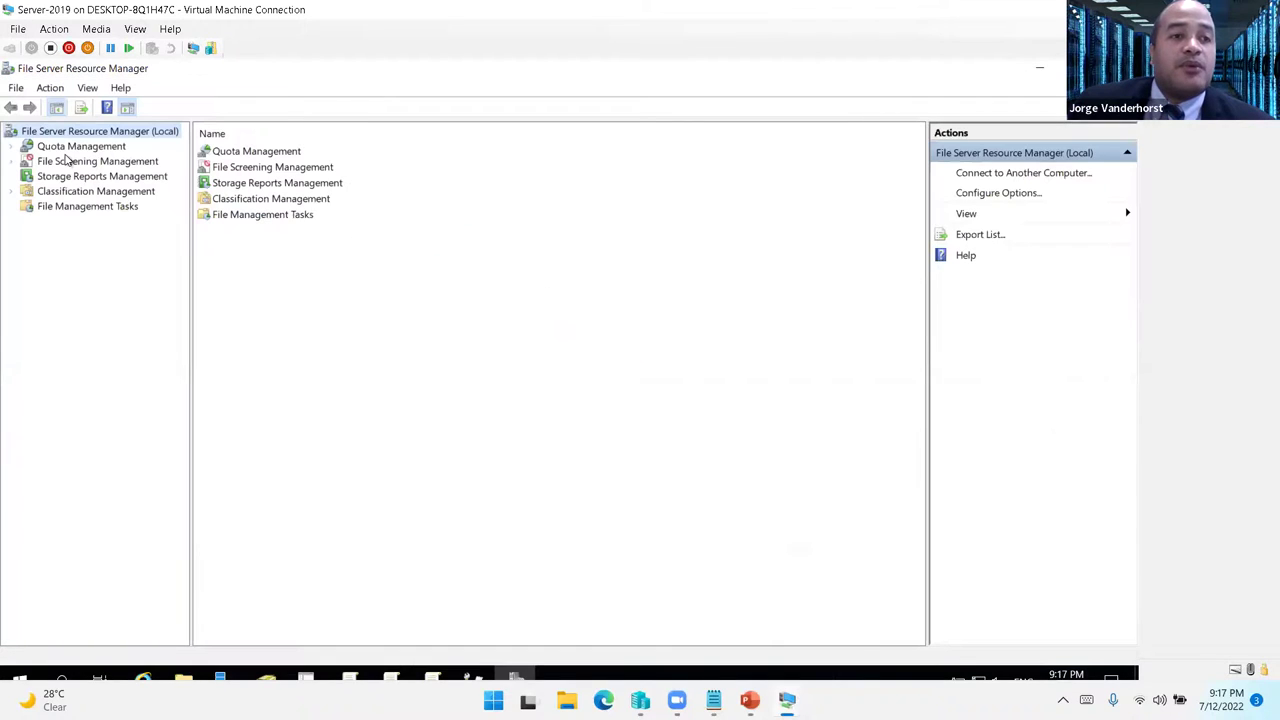
click(12, 150)
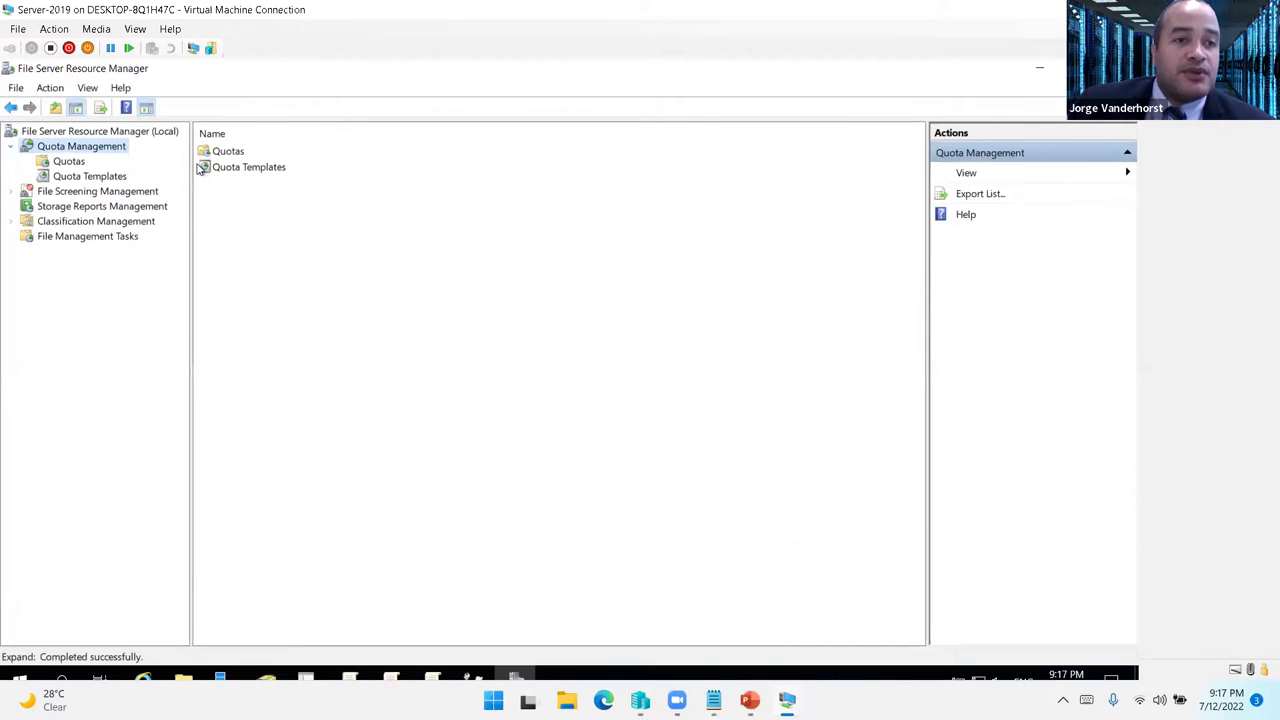
drag(192, 167, 306, 168)
click(87, 178)
click(69, 162)
right_click(69, 162)
click(453, 227)
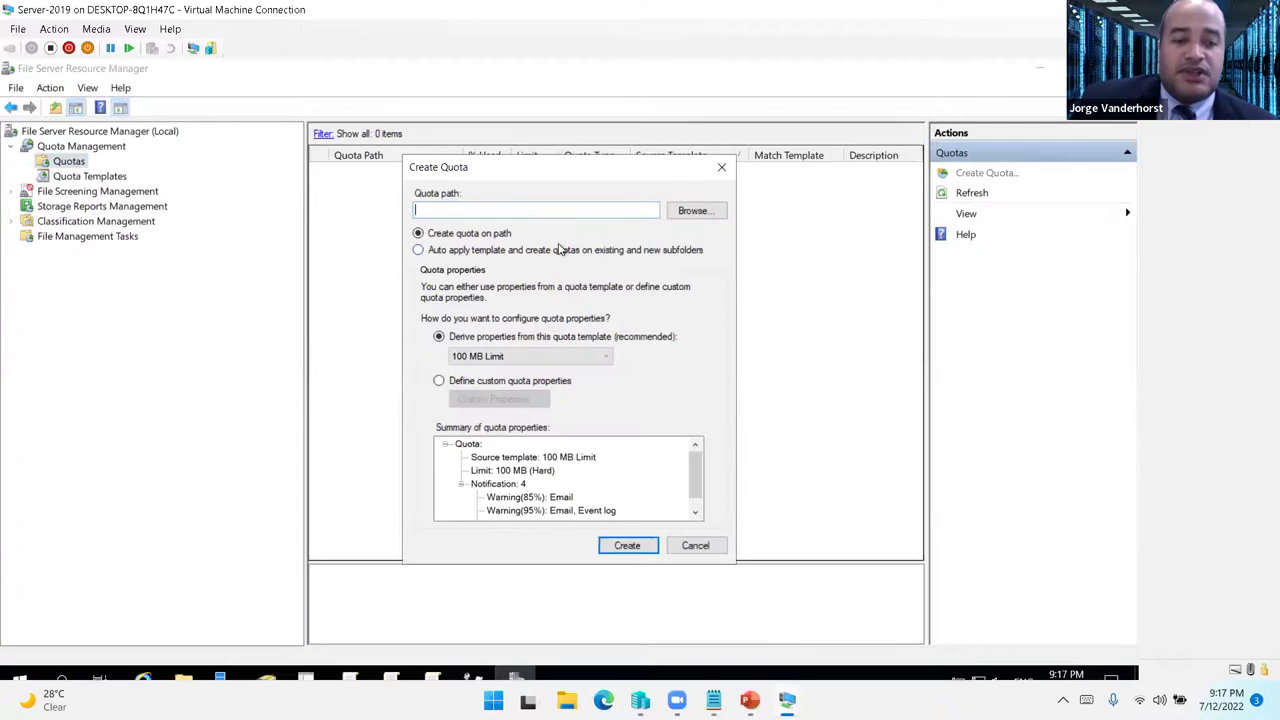
- Set the quota path to E:\Direcciones\Administrativo
click(697, 210)
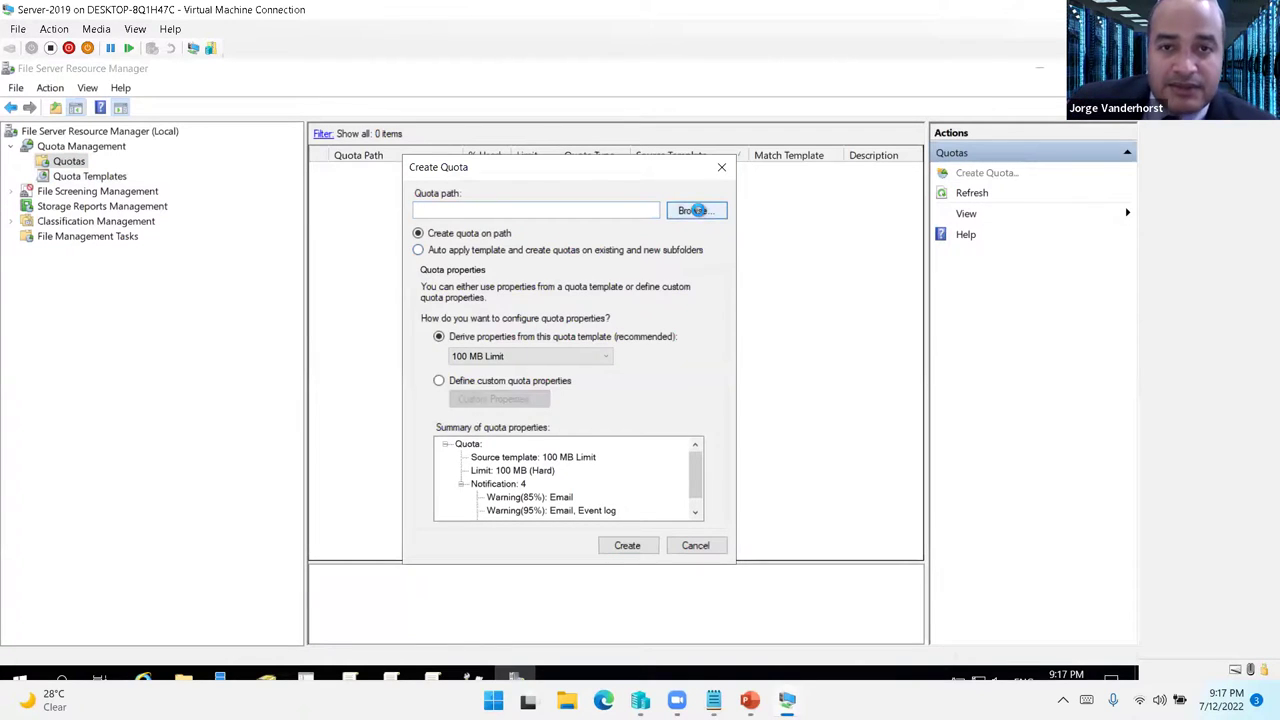
scroll(660, 366, down, 1)
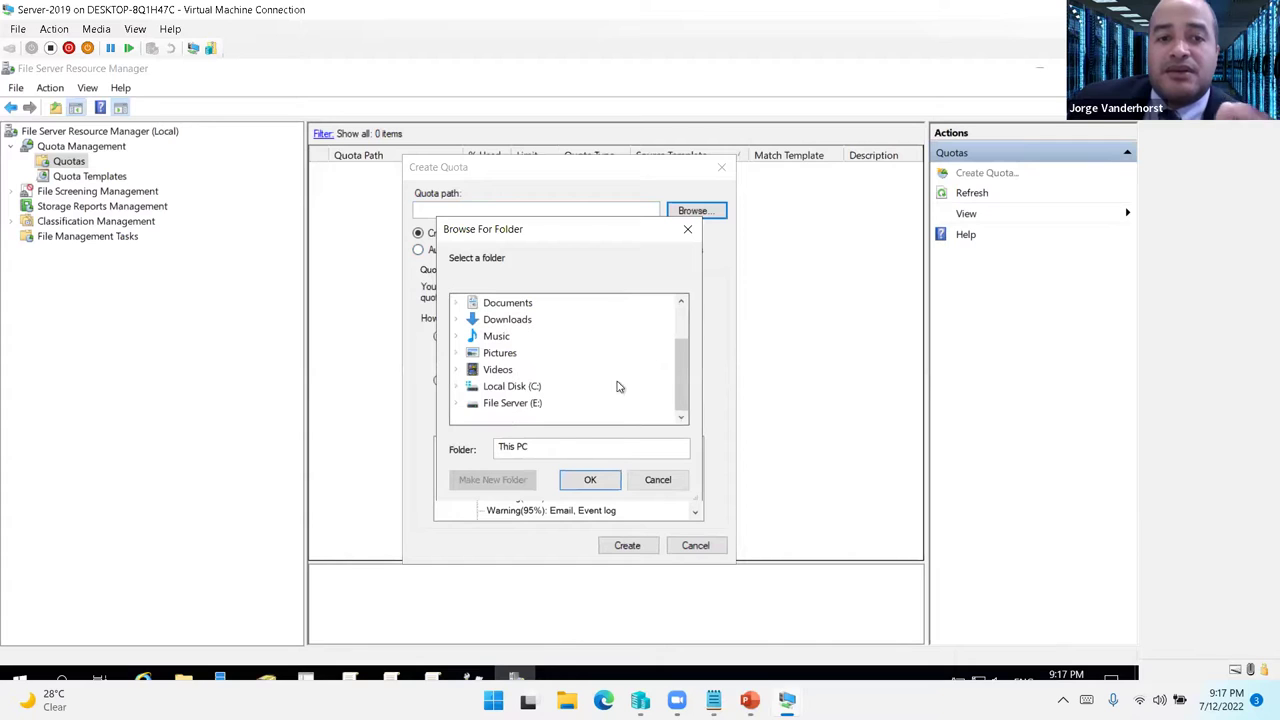
click(457, 404)
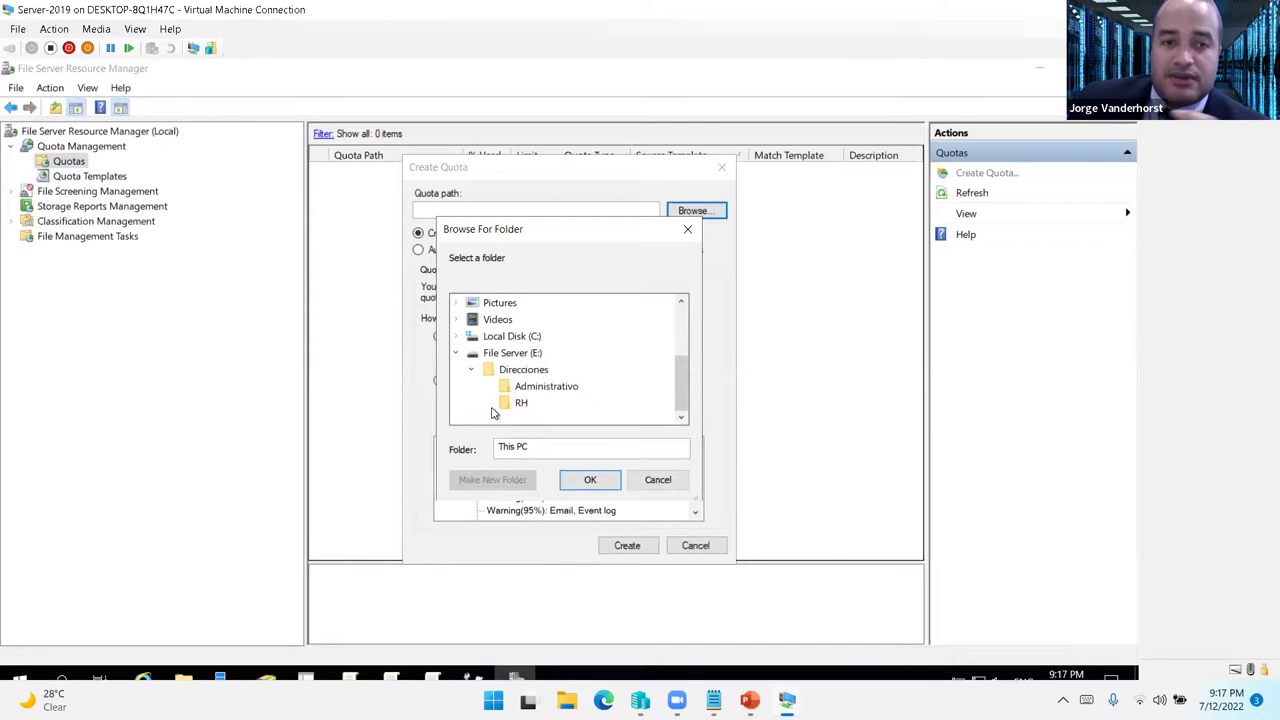
click(541, 388)
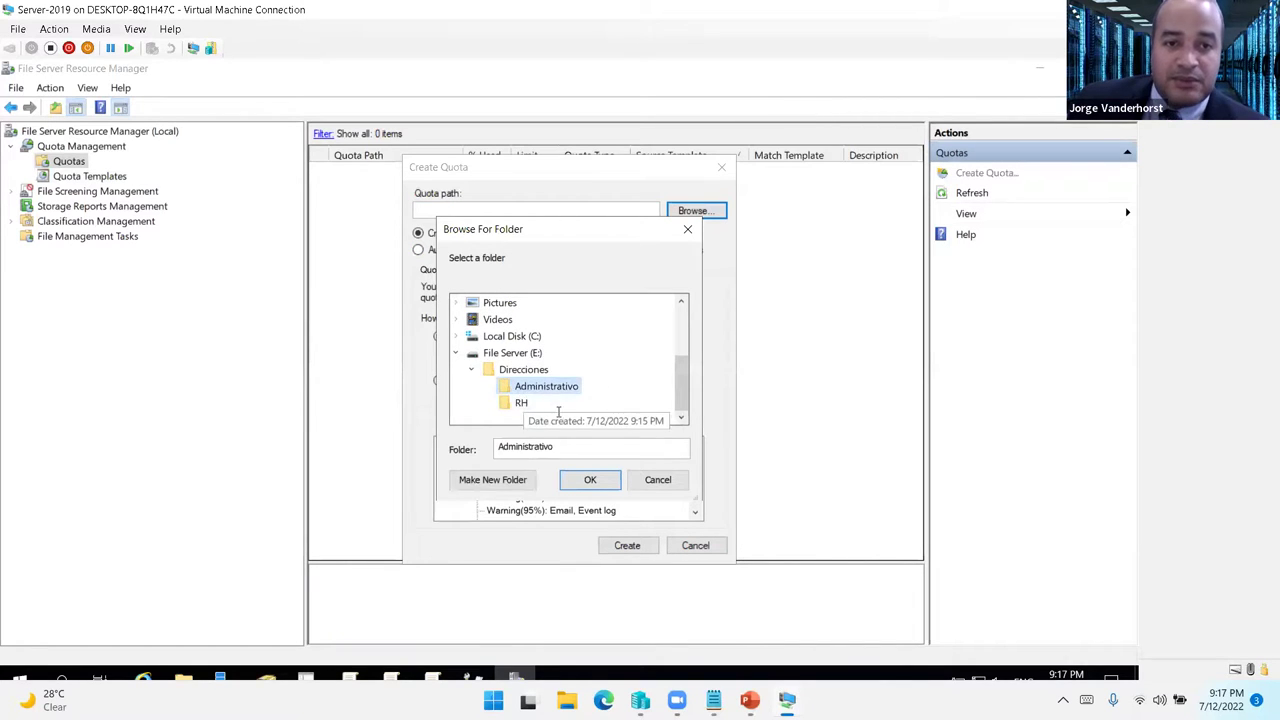
click(590, 480)
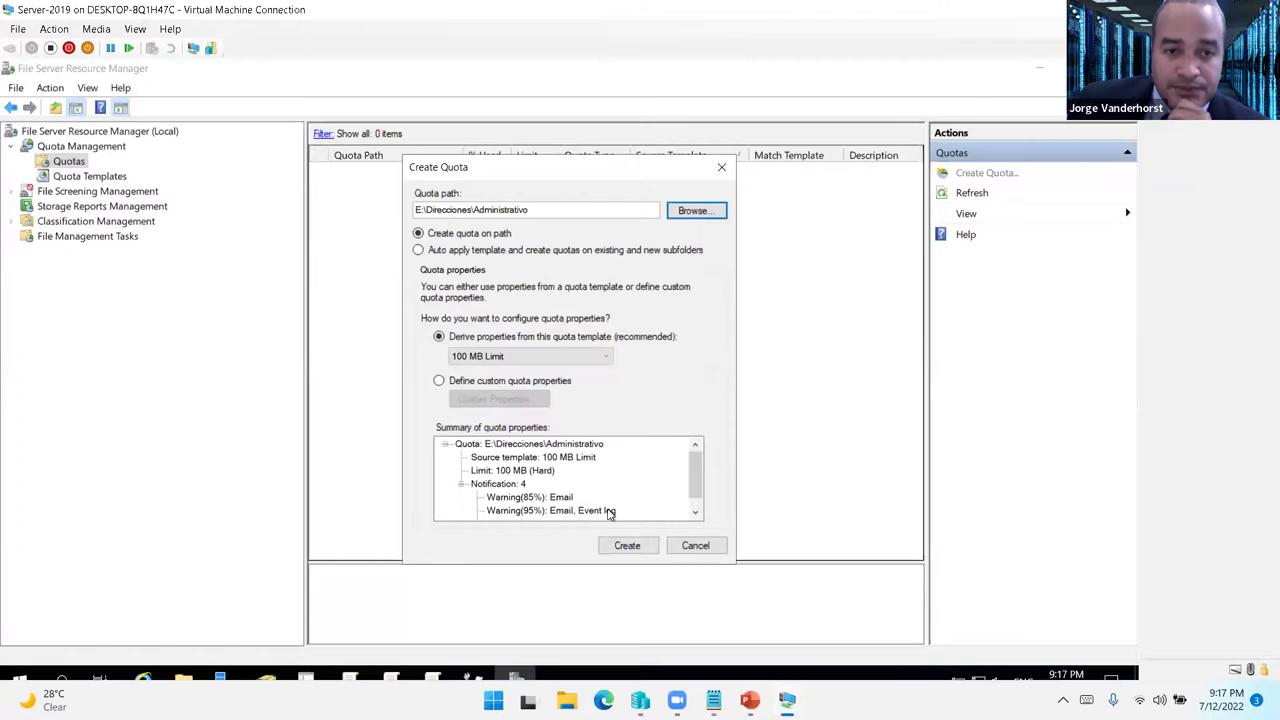
- Define custom quota properties with a 10 MB limit
click(439, 380)
click(482, 400)
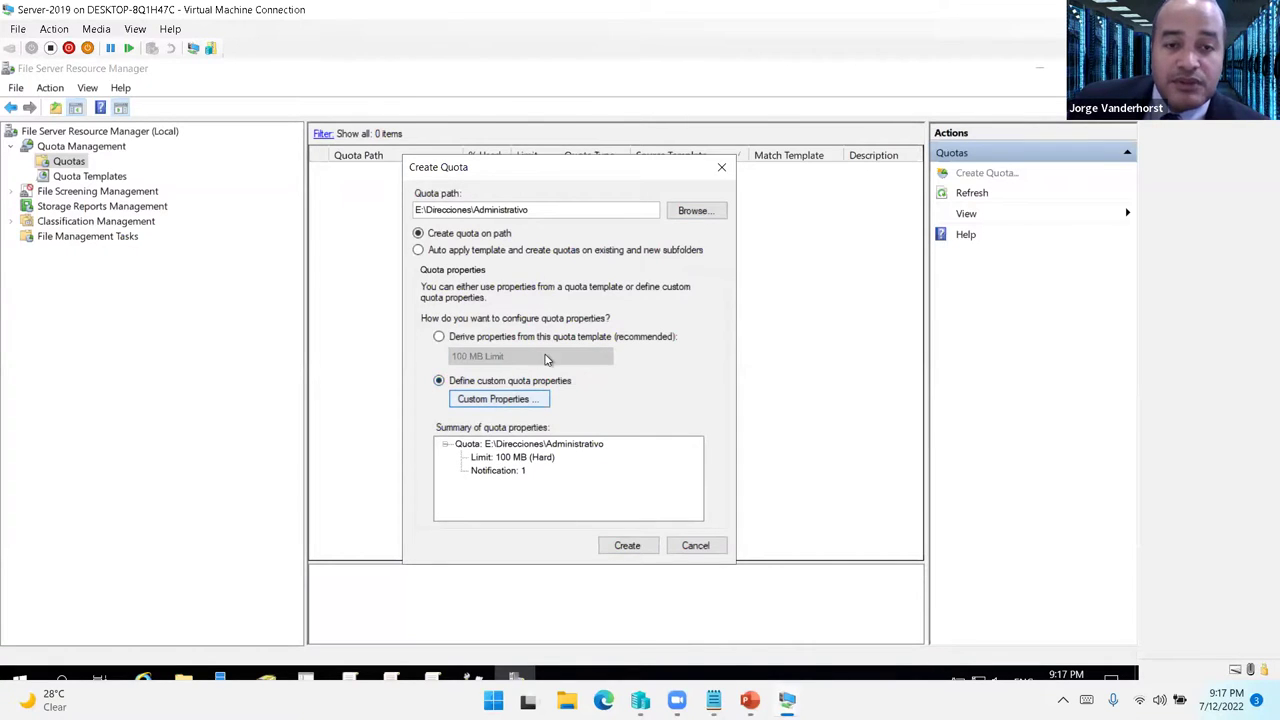
click(510, 318)
click(495, 352)
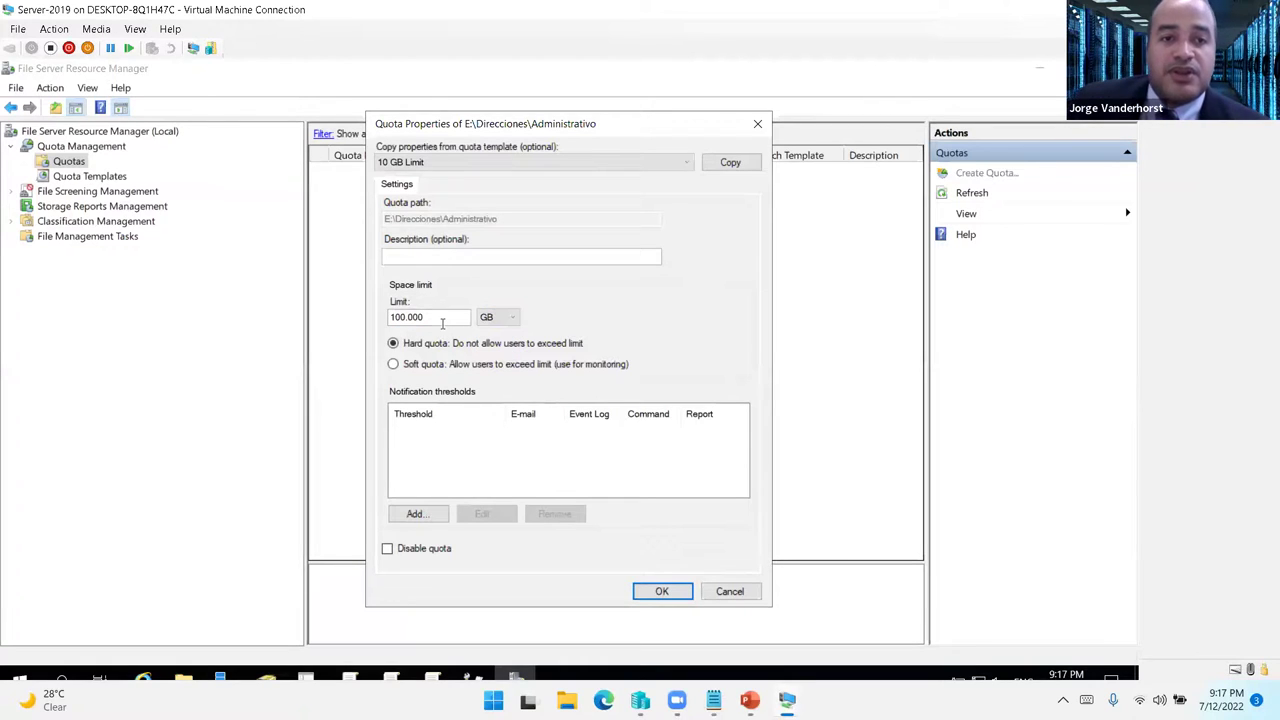
drag(442, 322, 386, 316)
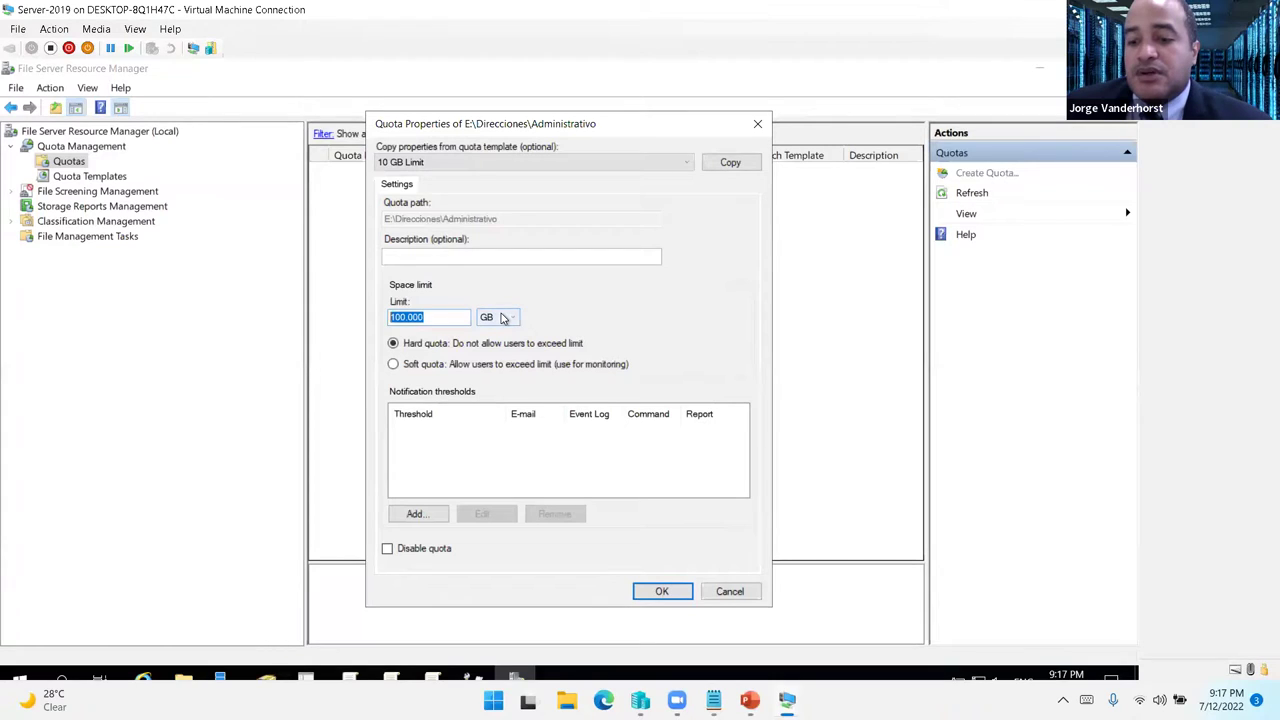
text(2)
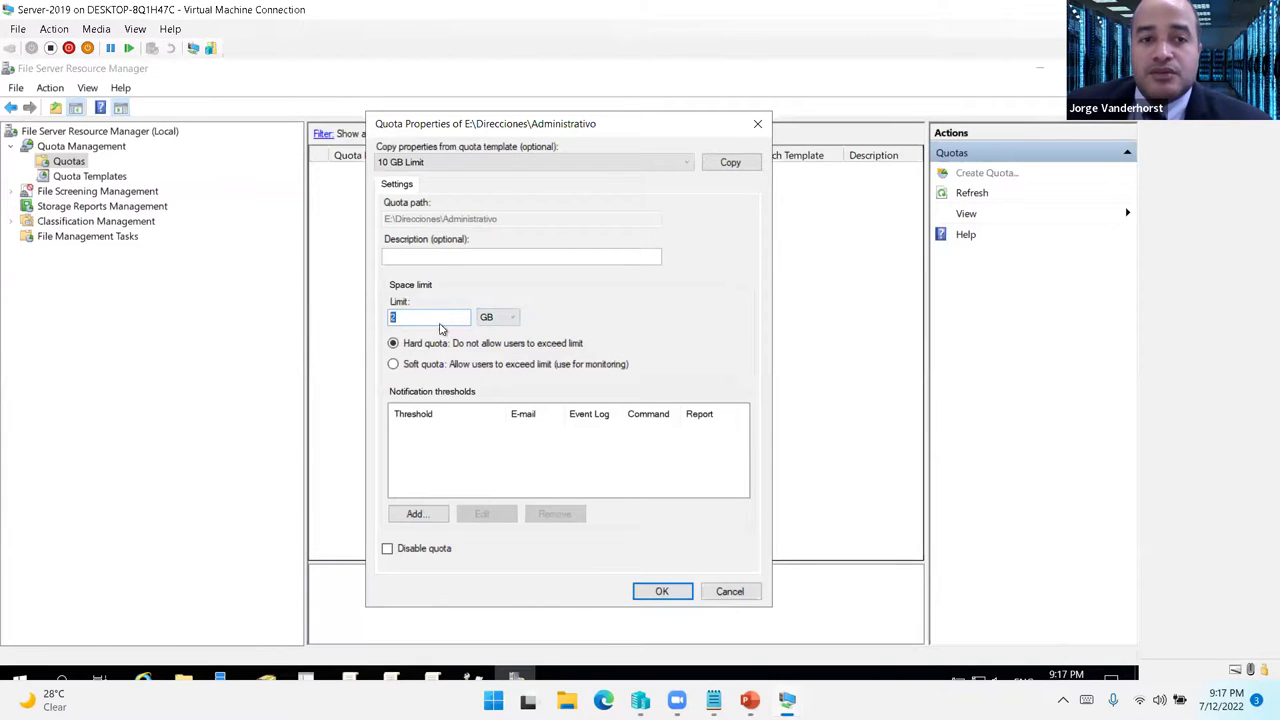
text(10)
click(505, 317)
click(491, 343)
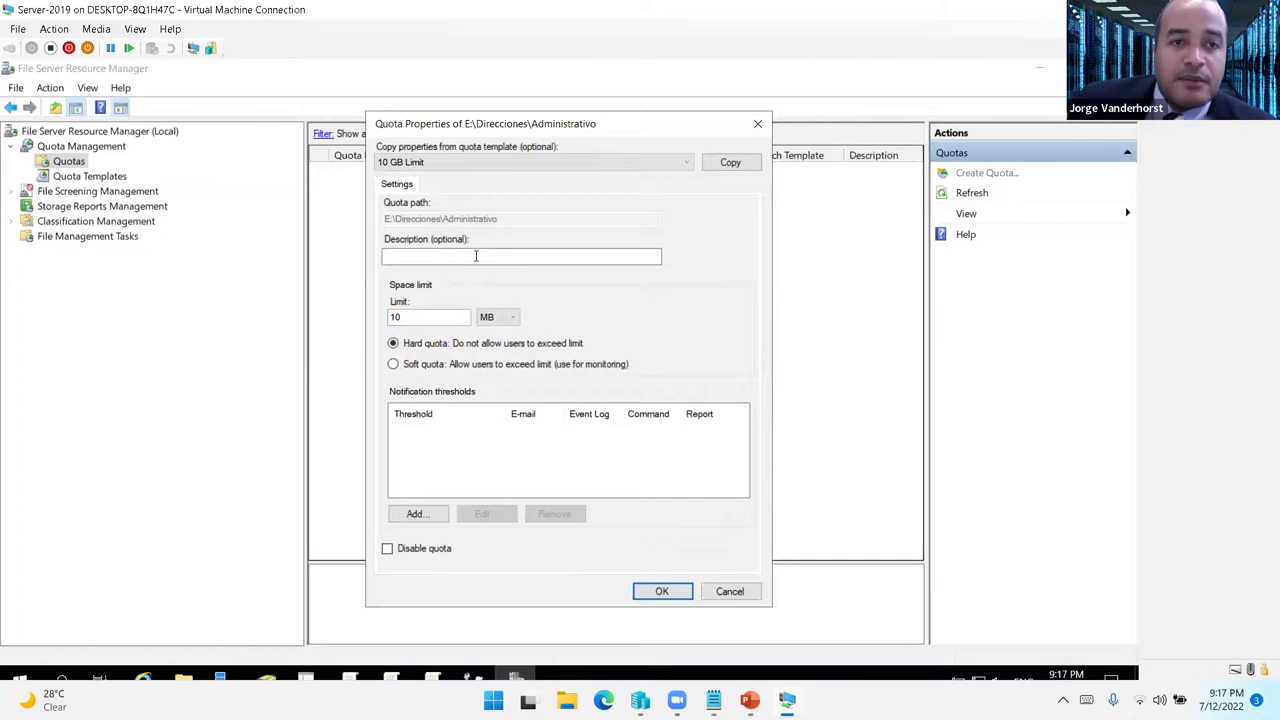
click(680, 598)
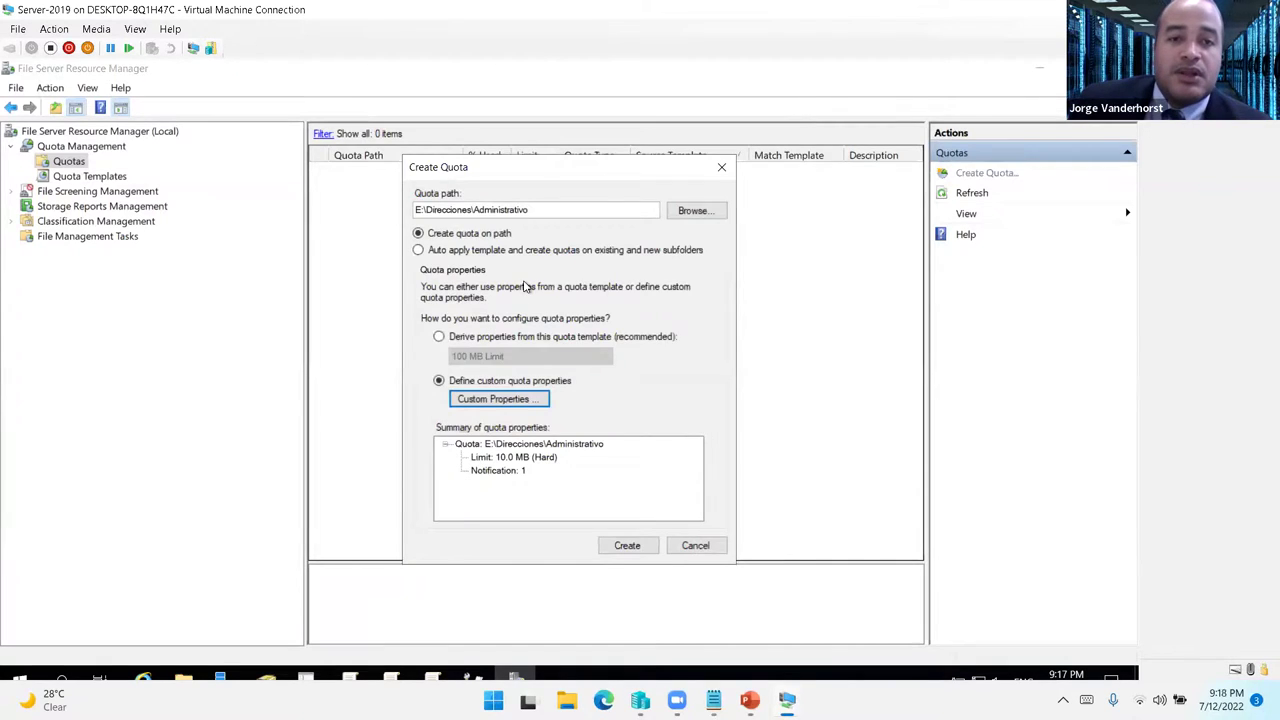
- Create the quota and save its properties as the template 'Administrativo'
click(625, 543)
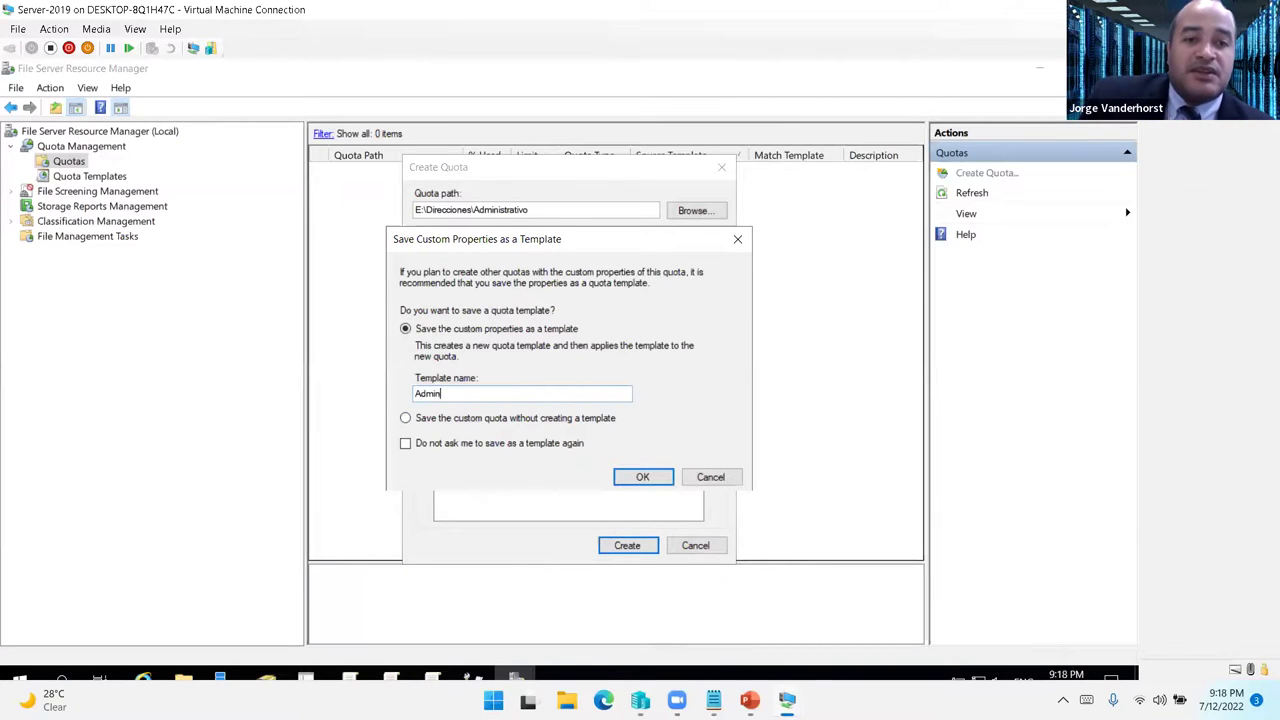
text(Administrativo)
key(Return)
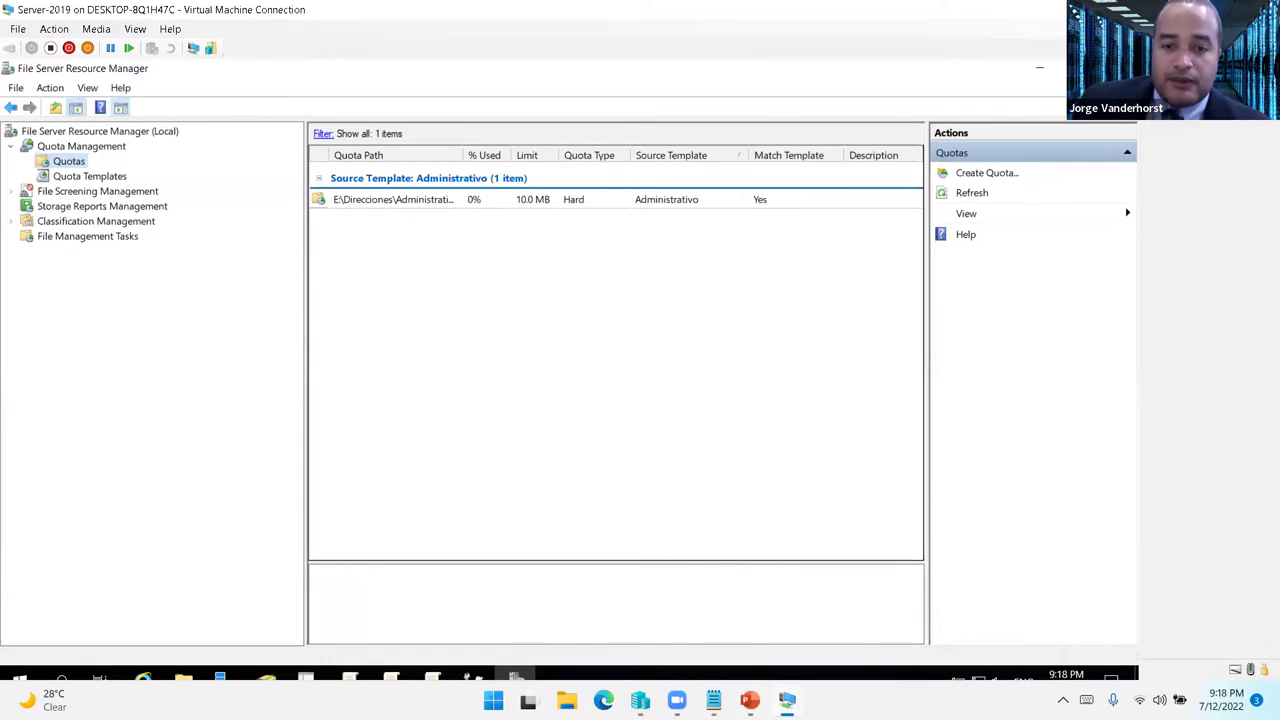
- On PC-7, open the \\win2019\ shared folders from Run
mouse_move(787, 700)
click(547, 635)
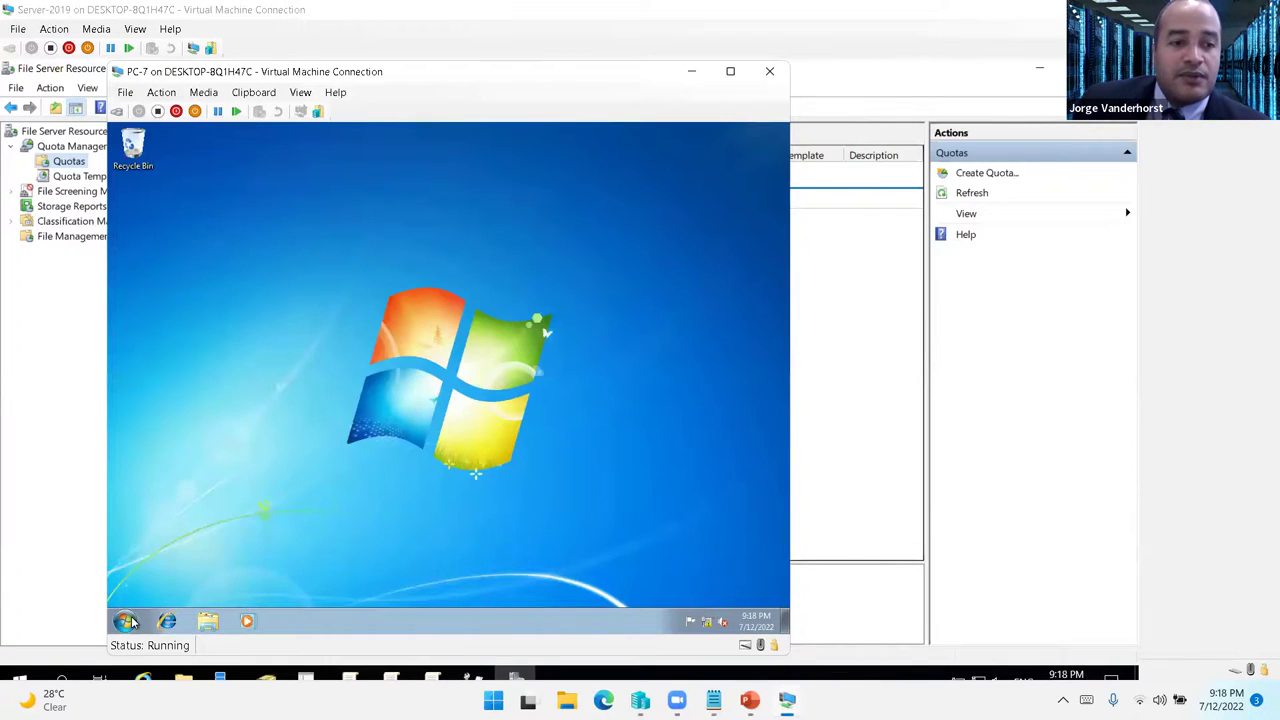
click(127, 621)
key(super+r)
text(\\)
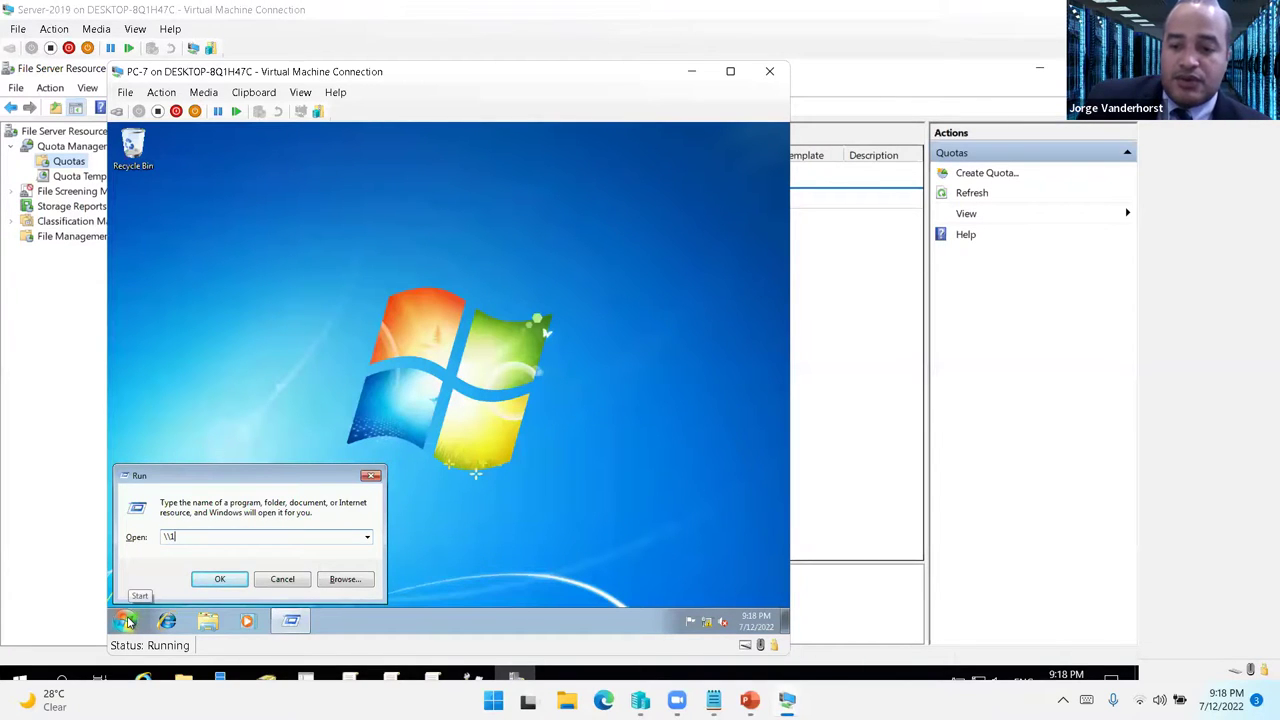
text(wi)
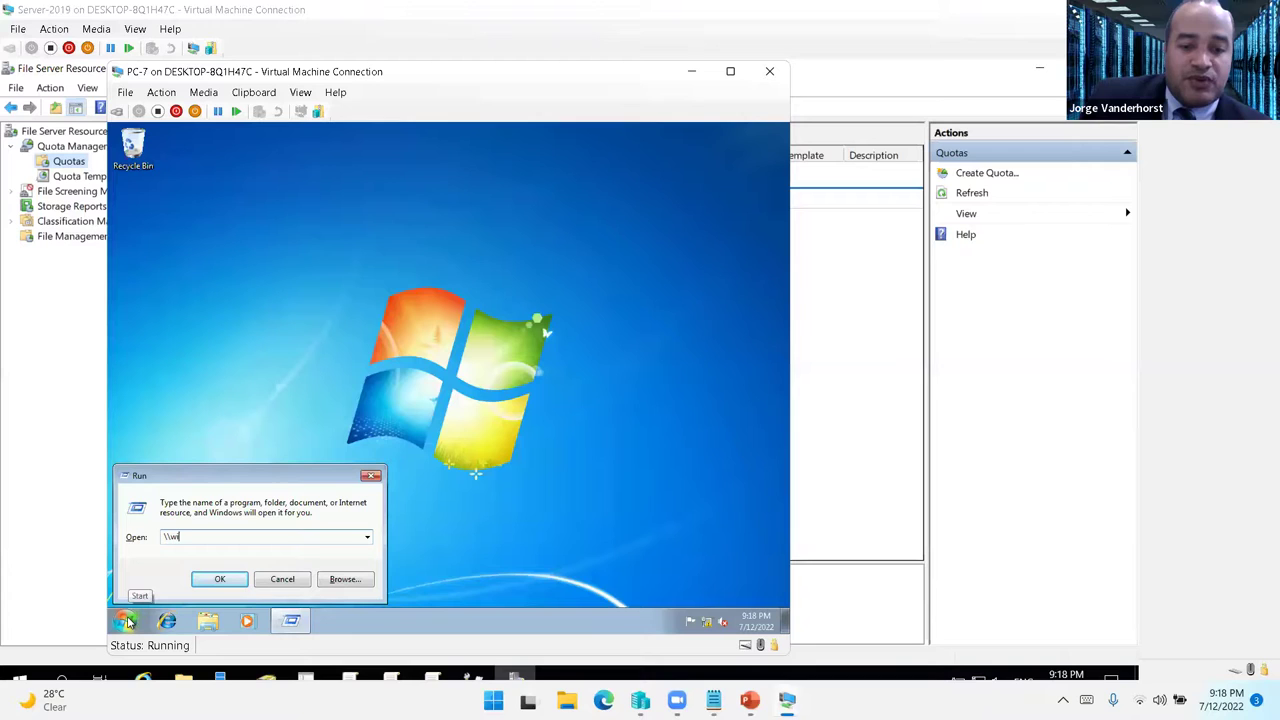
text(n2019\)
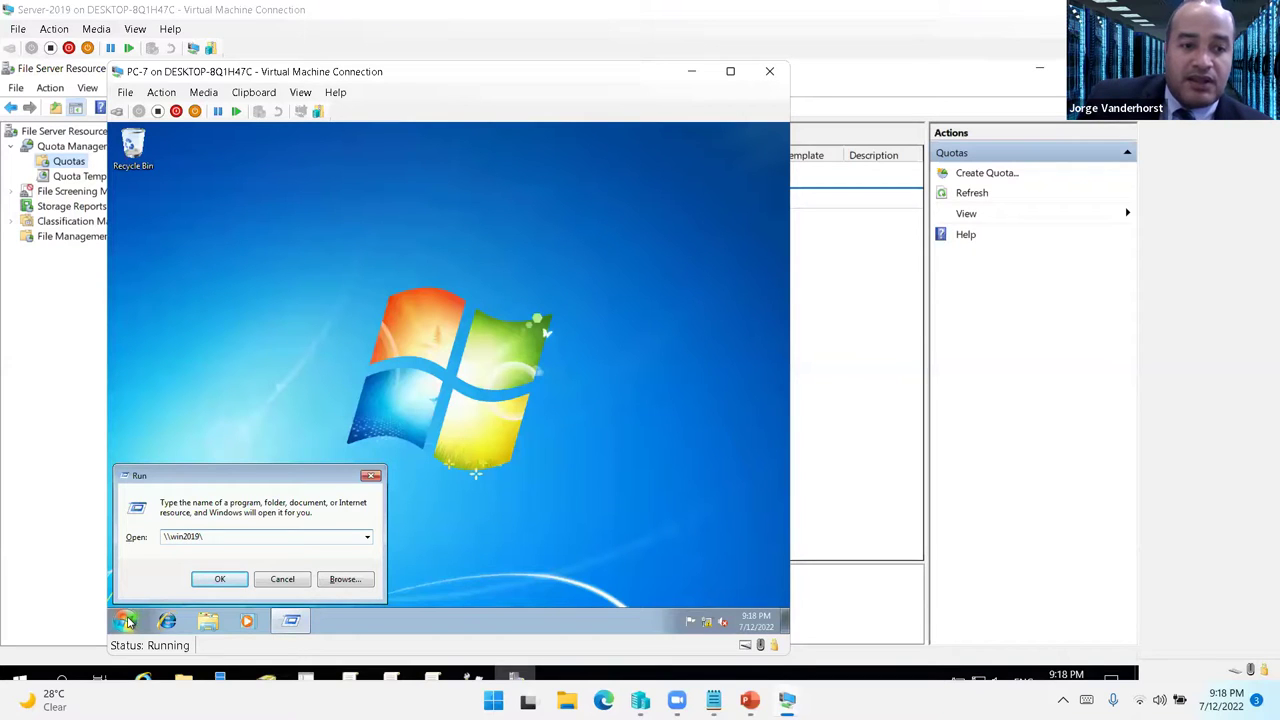
key(Return)
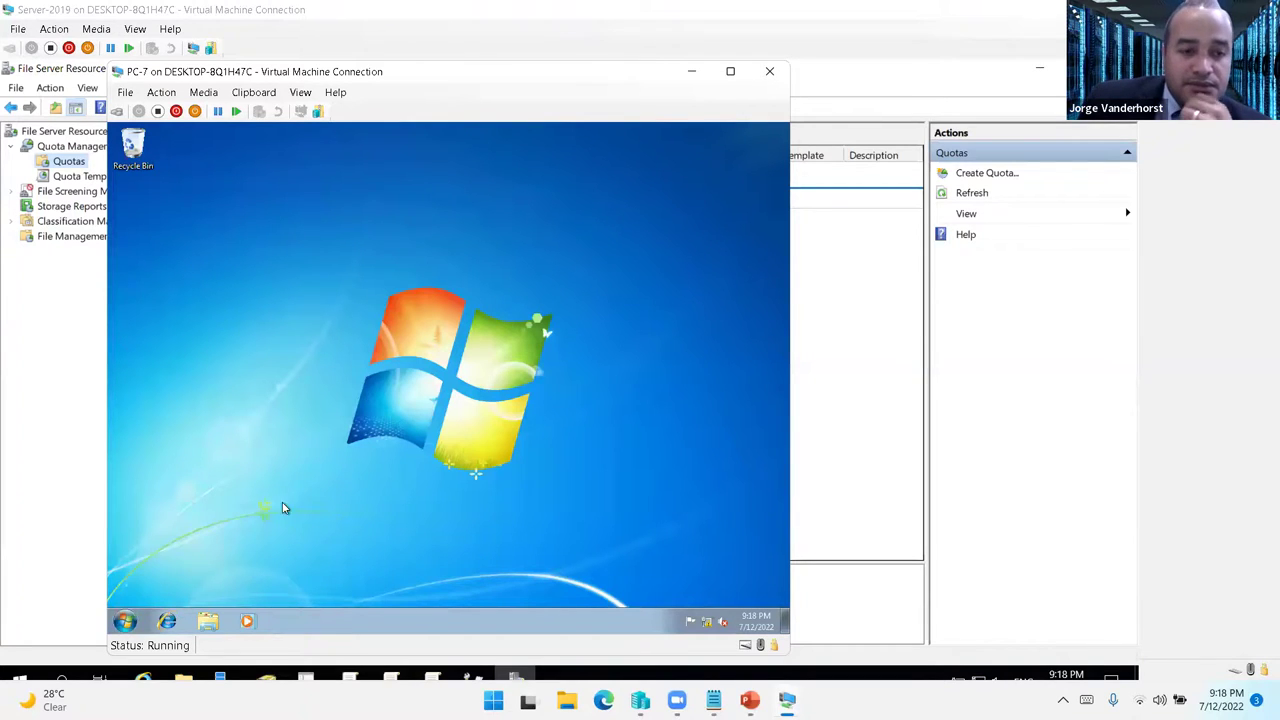
- Open a command prompt and ping the server, stopping the failing attempt
click(125, 621)
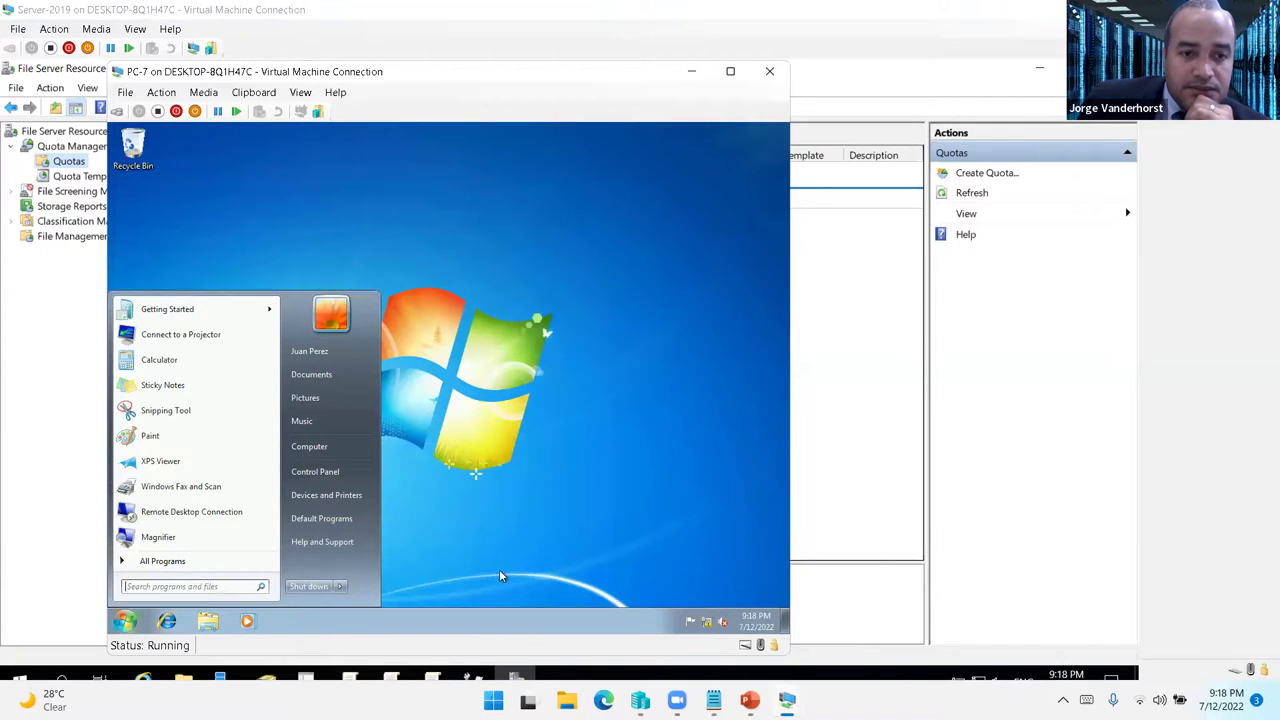
mouse_move(786, 697)
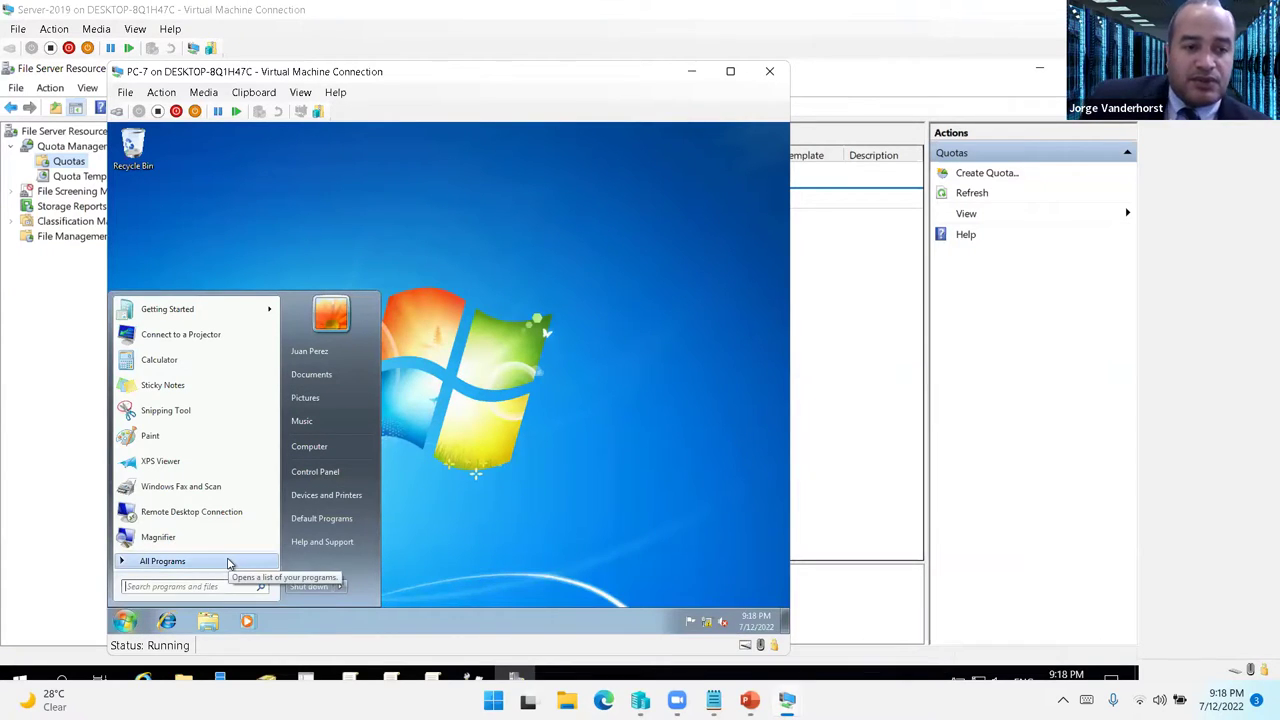
key(super+r)
text(cmd)
key(Return)
text(p)
text(ing 192.168.1)
text(2)
key(Return)
key(ctrl+c)
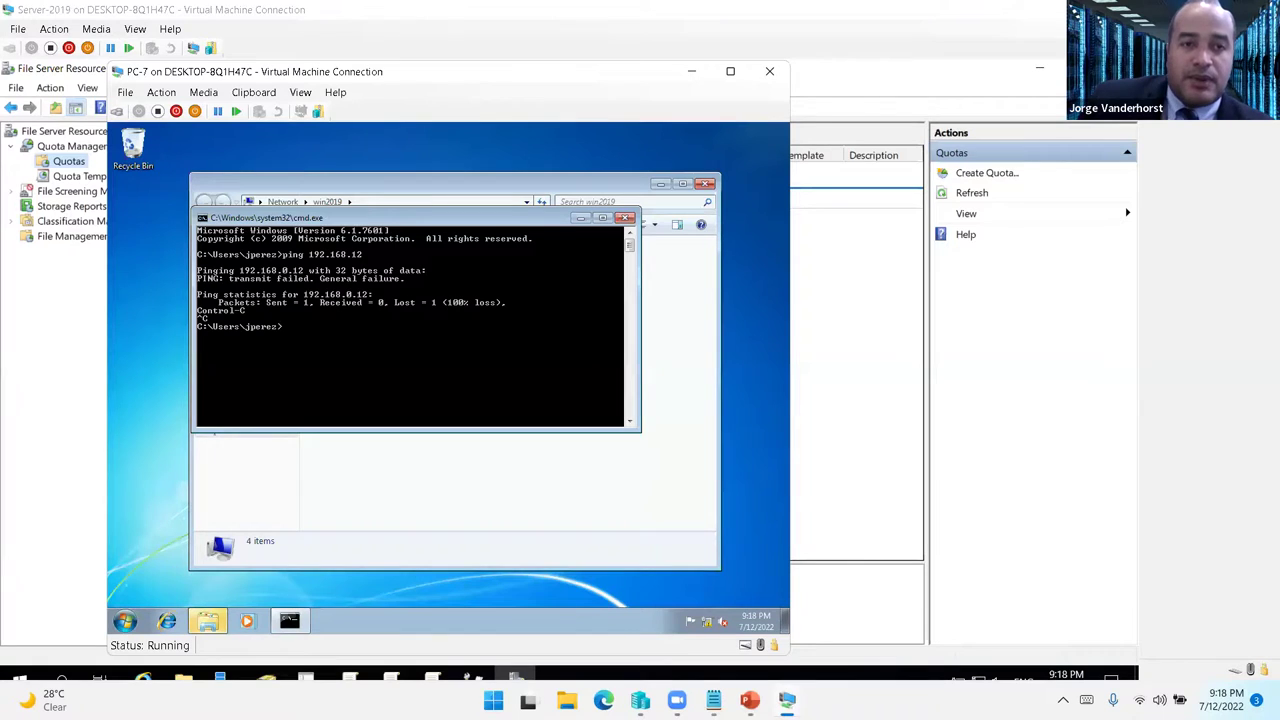
- Correct the address, ping 192.168.1.2 successfully, and close the prompt
key(Up)
key(Left)
key(Left)
text(.)
key(Return)
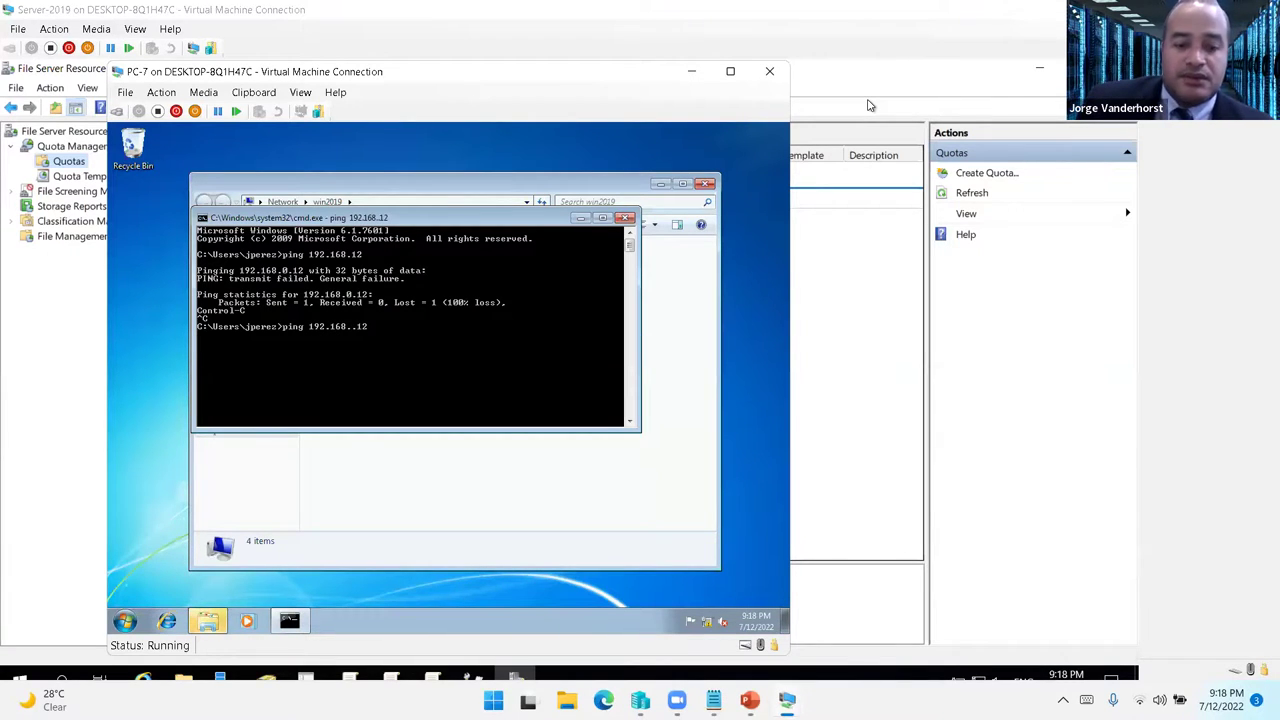
key(ctrl+c)
key(Up)
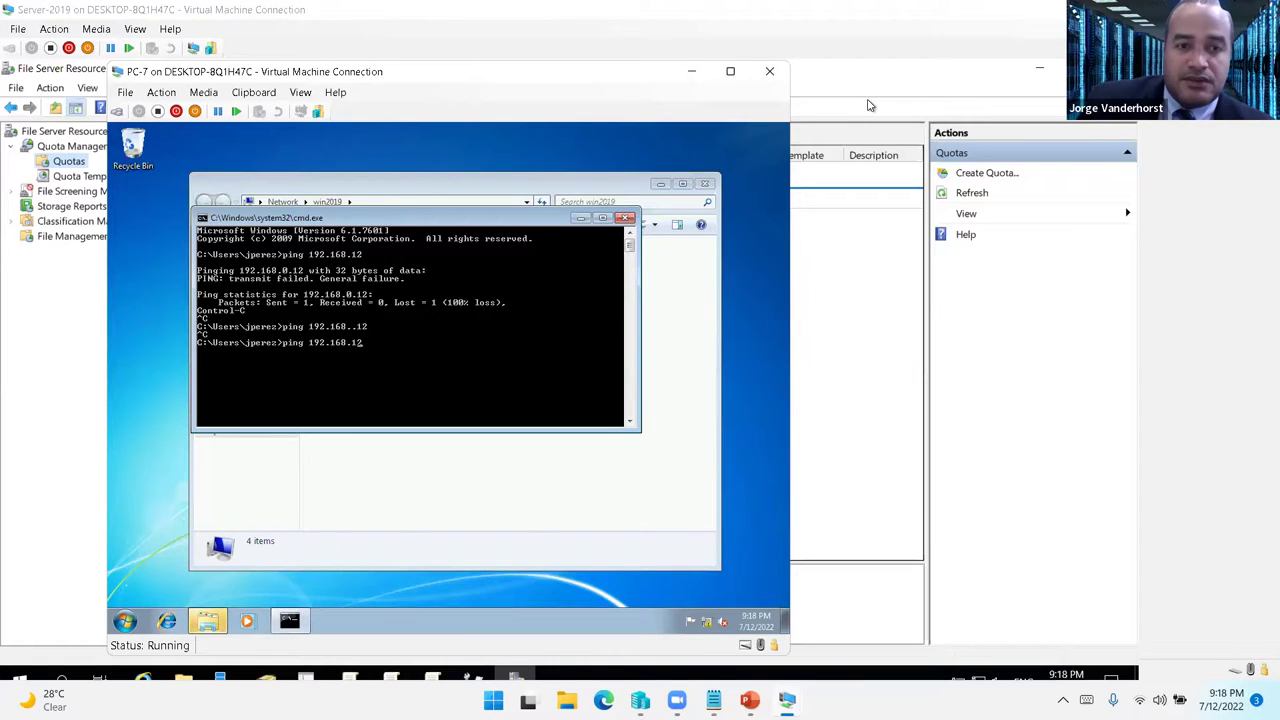
key(Return)
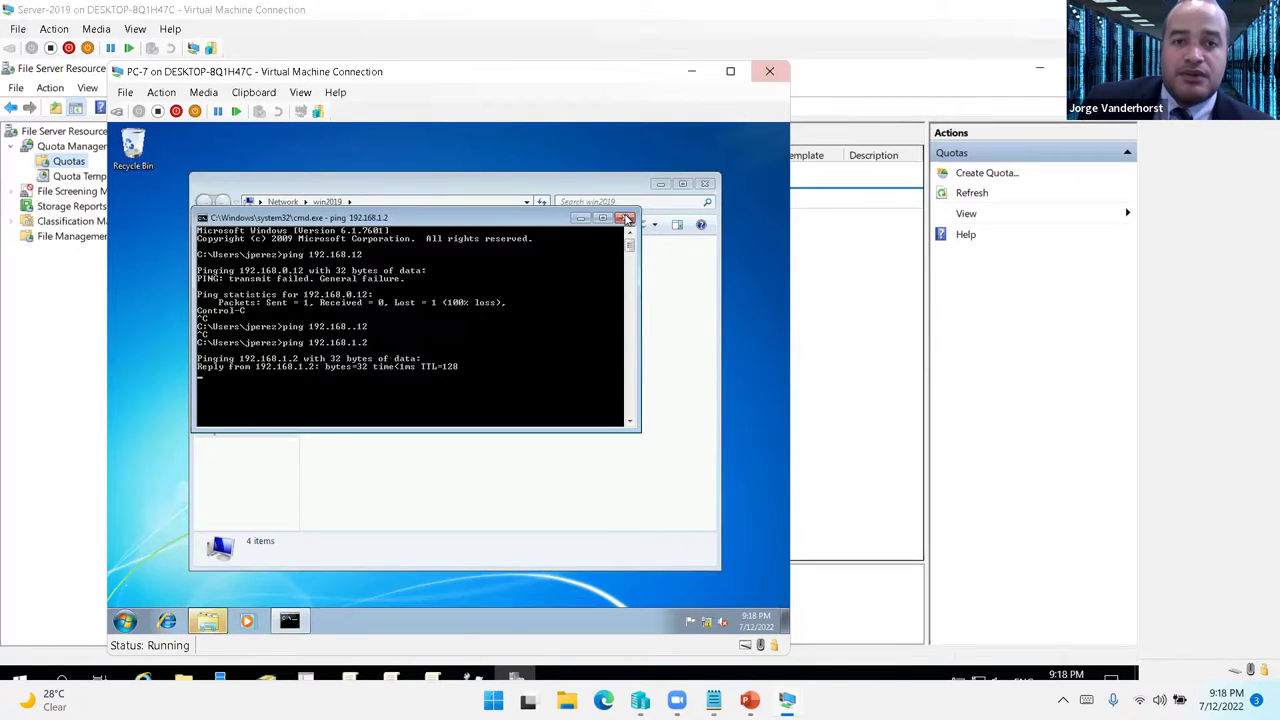
click(627, 218)
- Open the Administrativo share on win2019
double_click(392, 260)
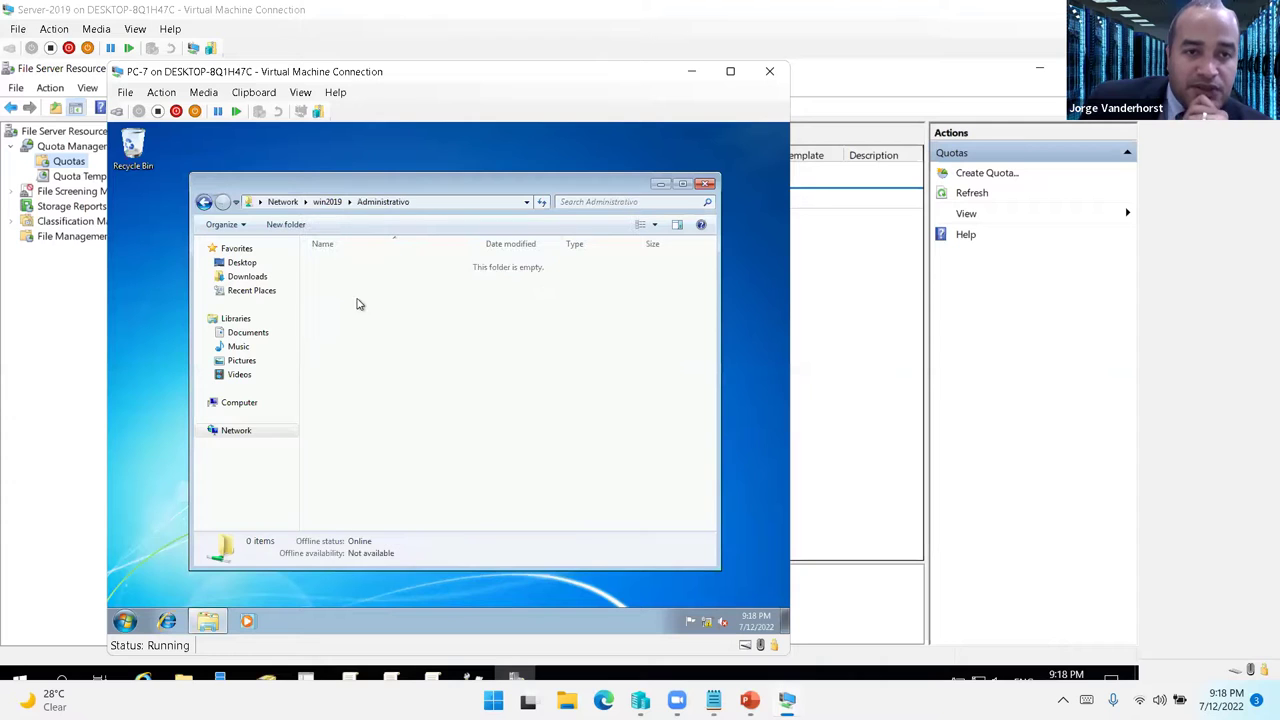
click(204, 202)
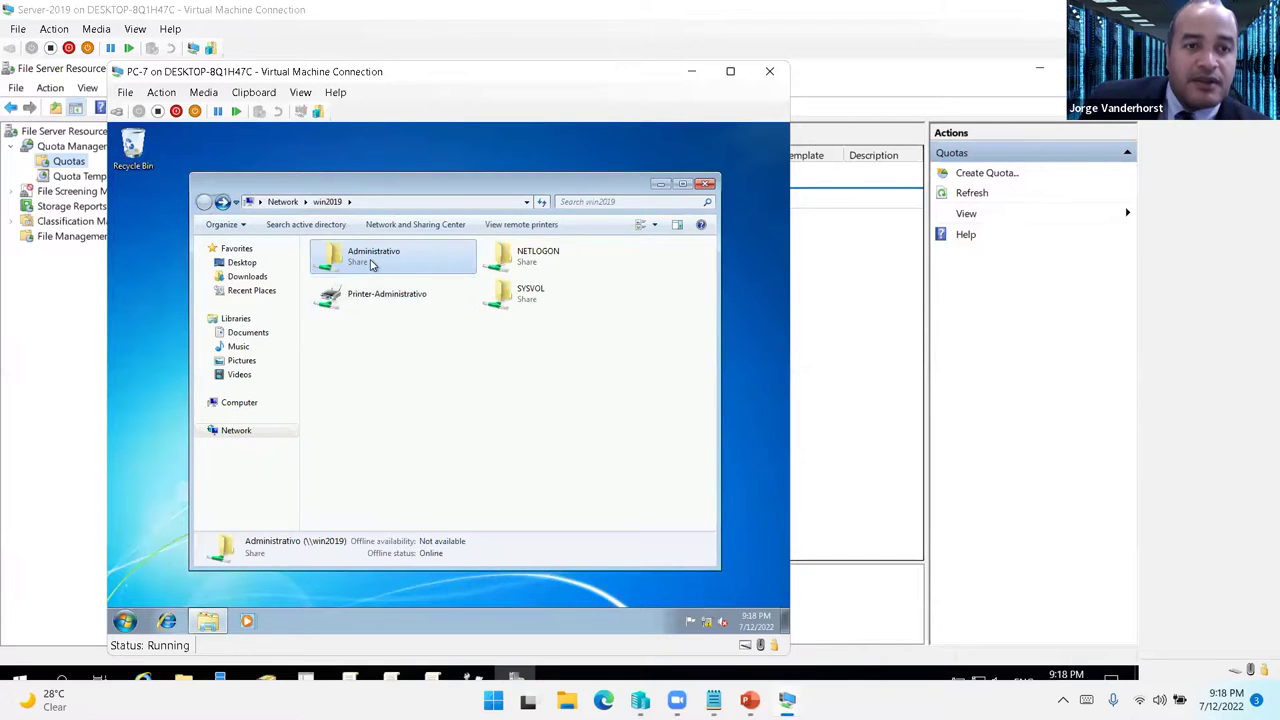
double_click(373, 263)
- Copy Maid with the Flaxen Hair from Sample Music into the Administrativo share
click(132, 623)
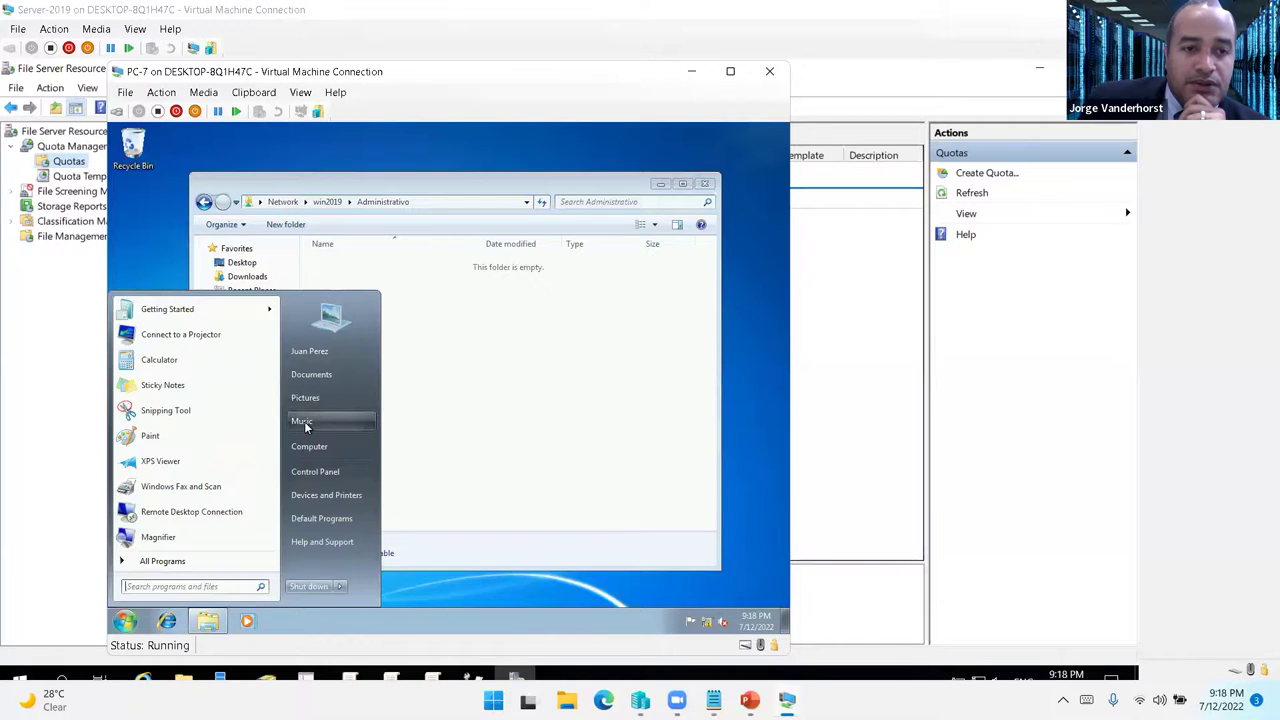
click(304, 422)
double_click(366, 318)
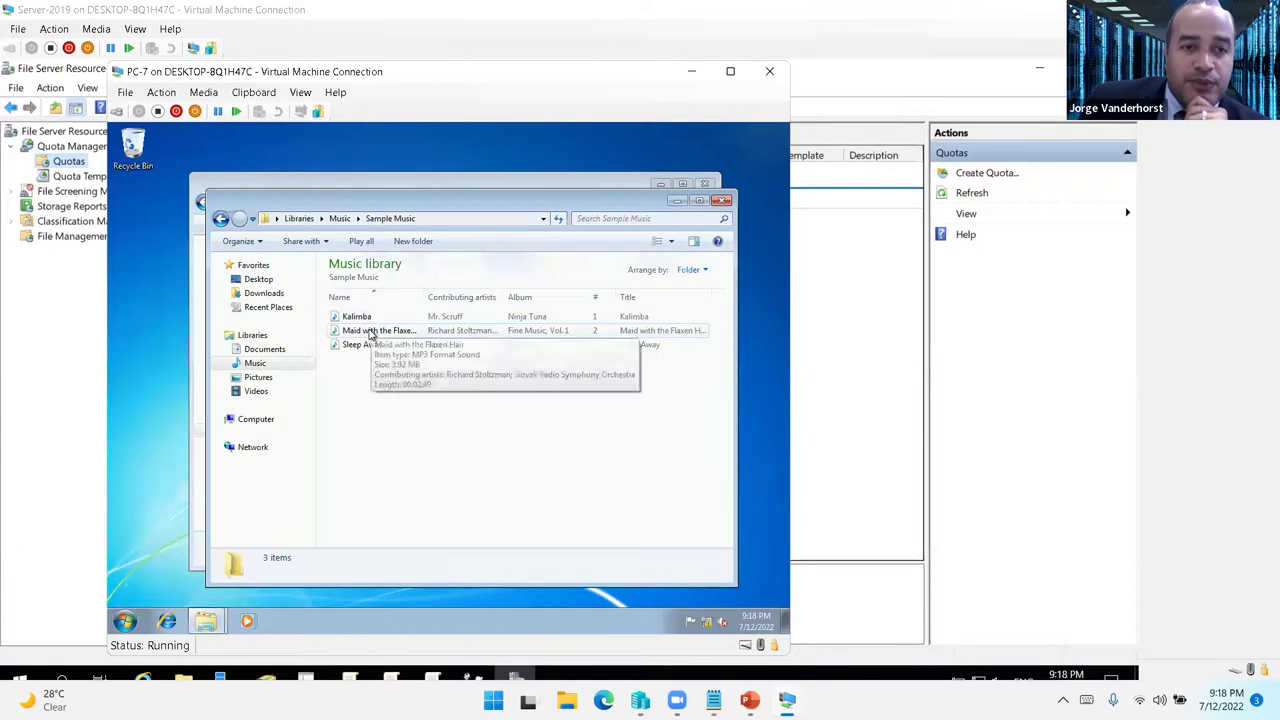
click(372, 332)
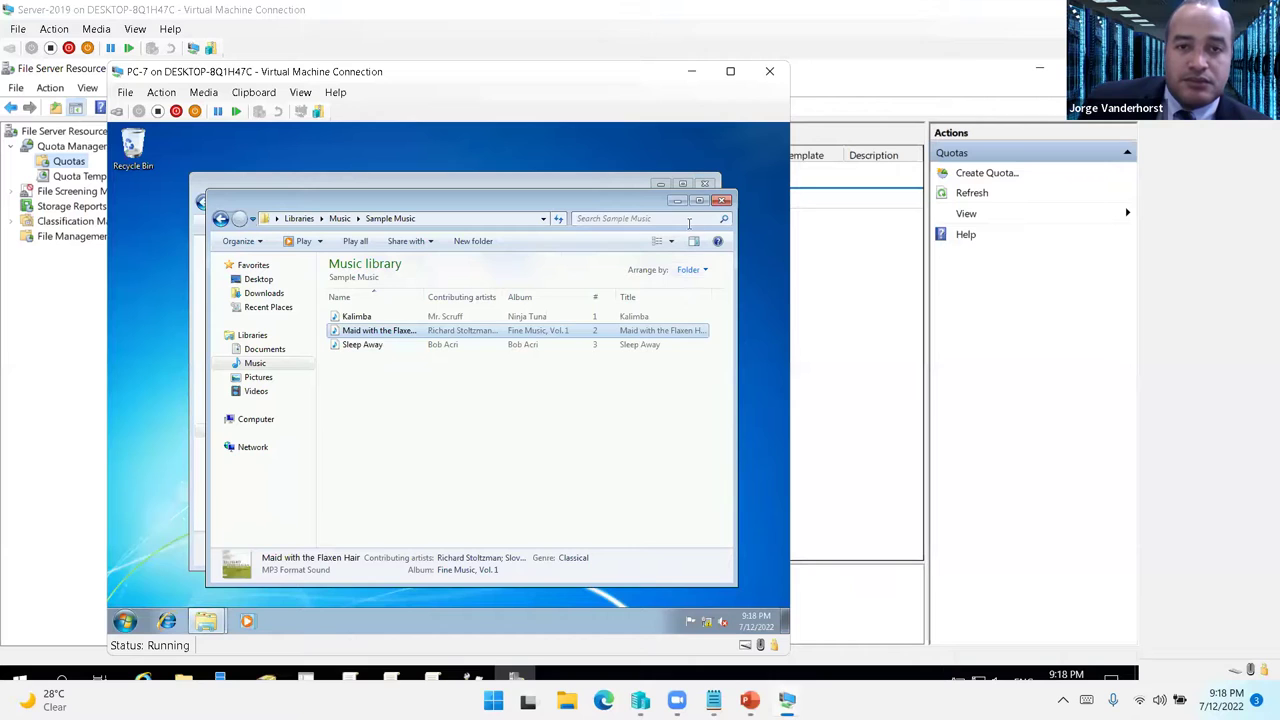
key(alt+F4)
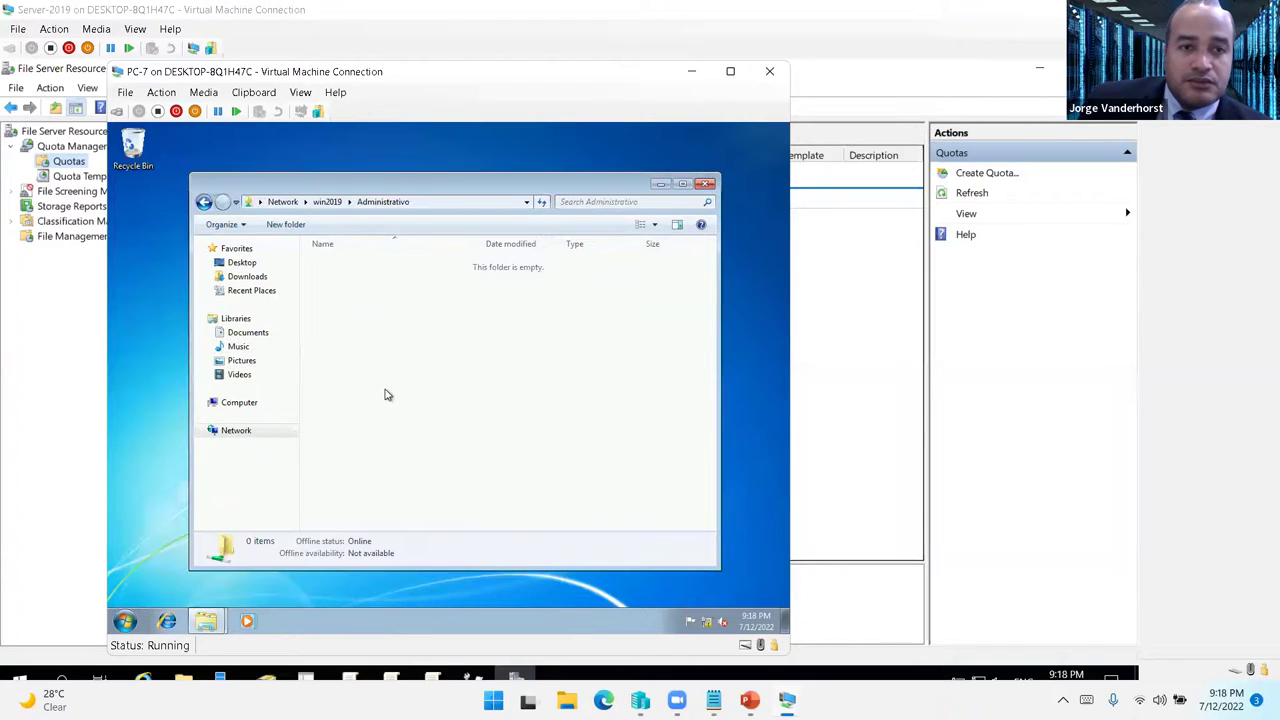
key(ctrl+v)
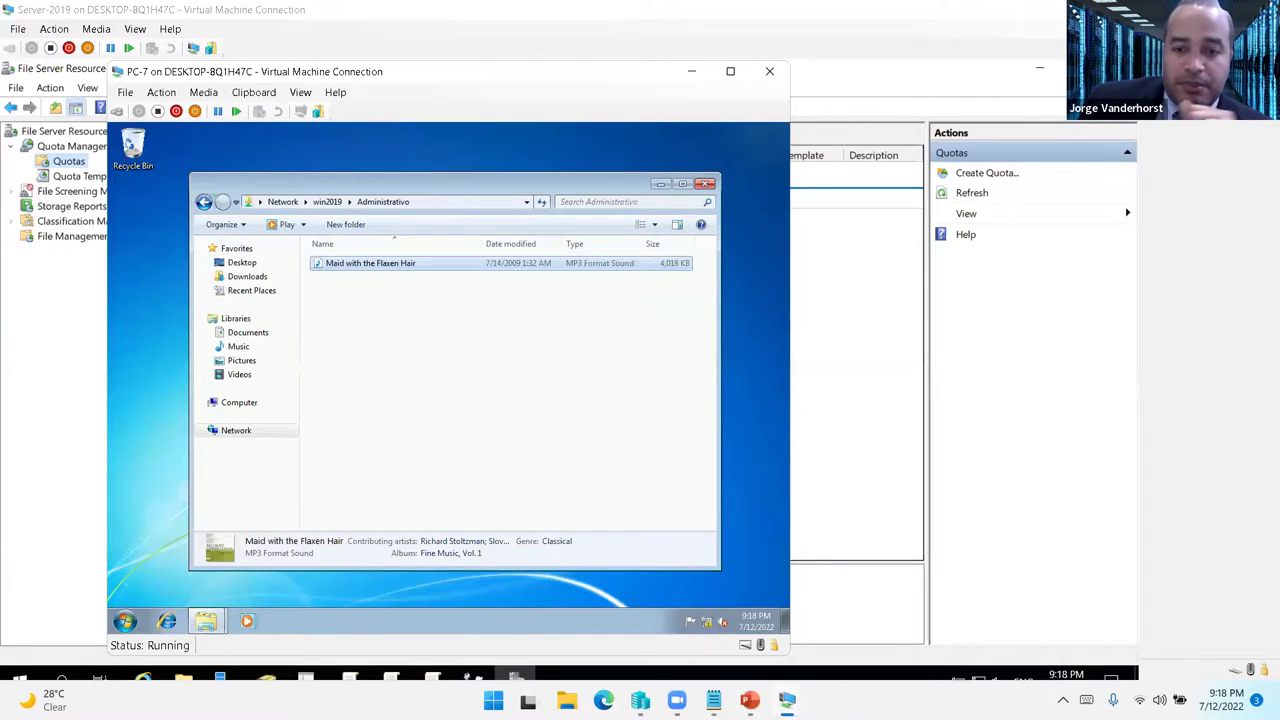
click(787, 700)
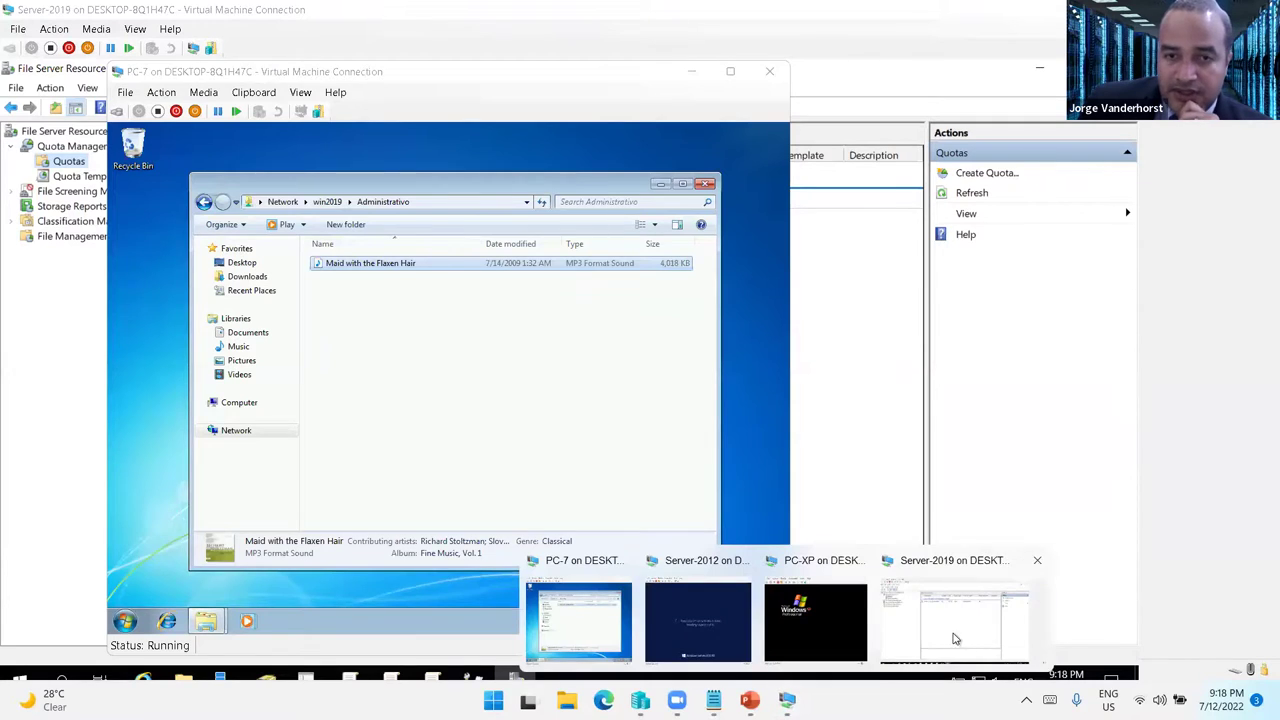
- On Server-2019, refresh Quotas to see the Administrativo quota at 39% used
click(951, 643)
click(972, 196)
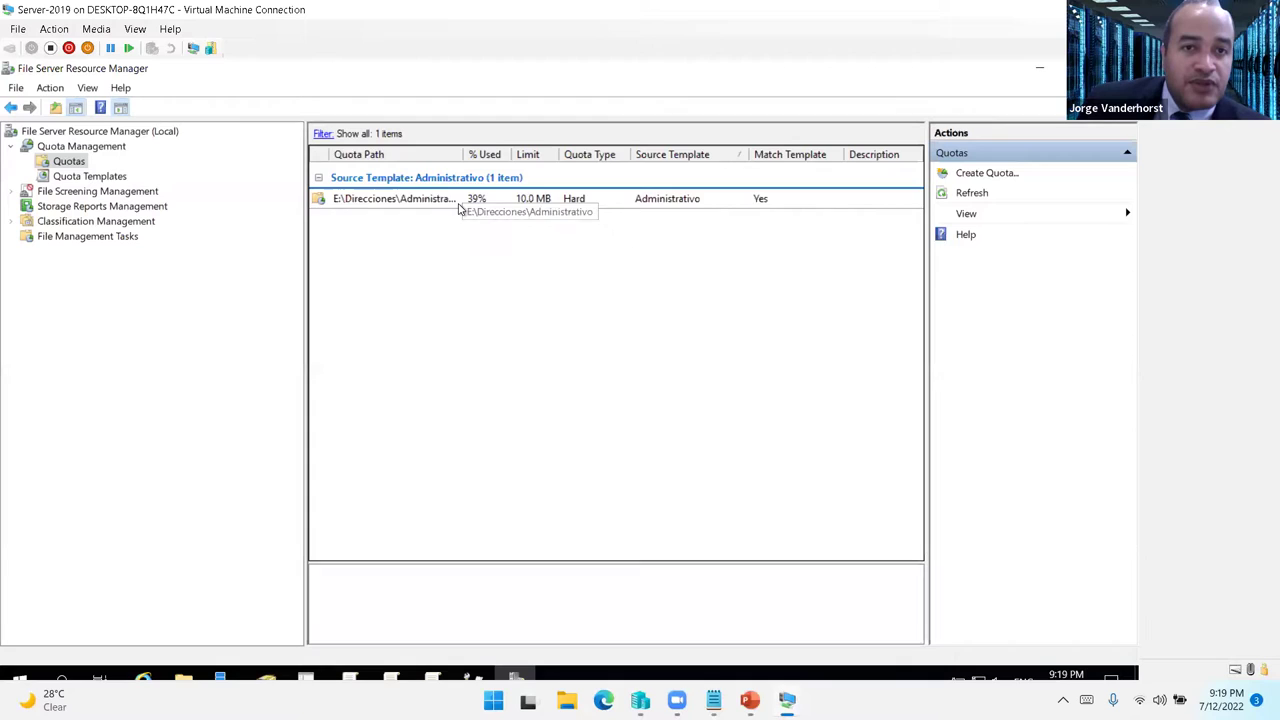
click(459, 206)
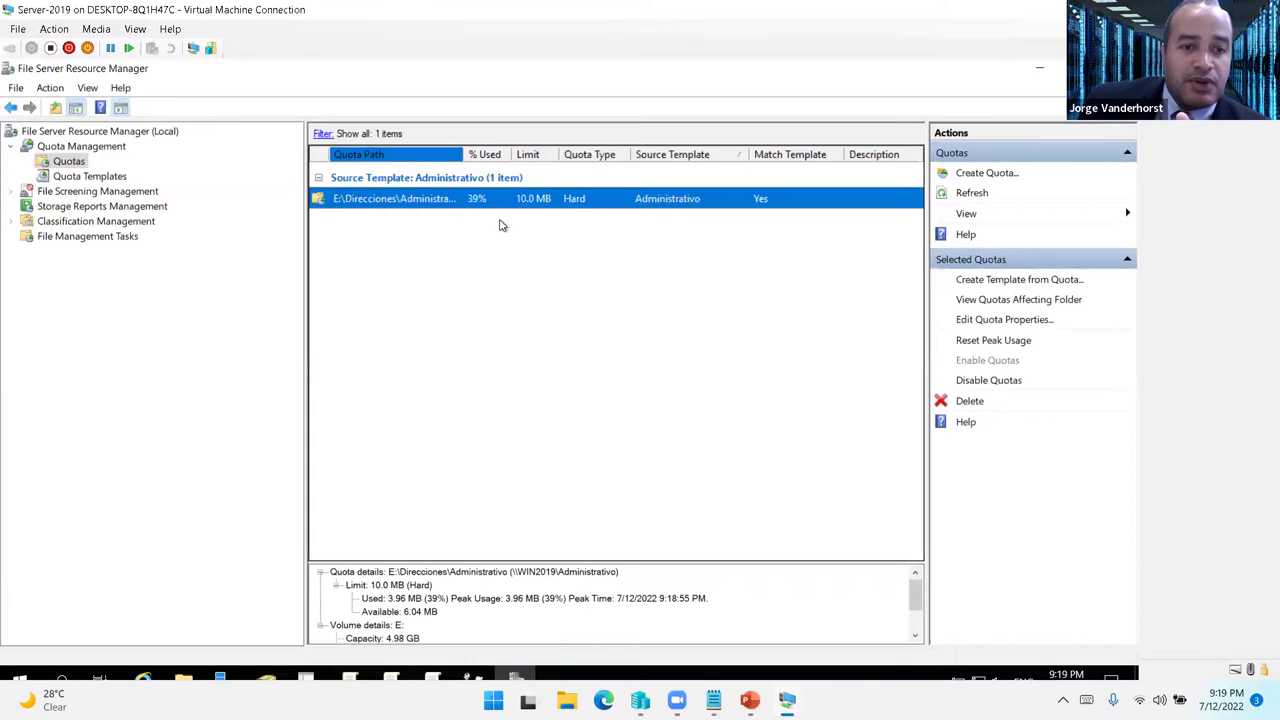
- Expand File Screening Management and view File Screen Templates and File Screens
click(13, 191)
click(90, 192)
click(86, 221)
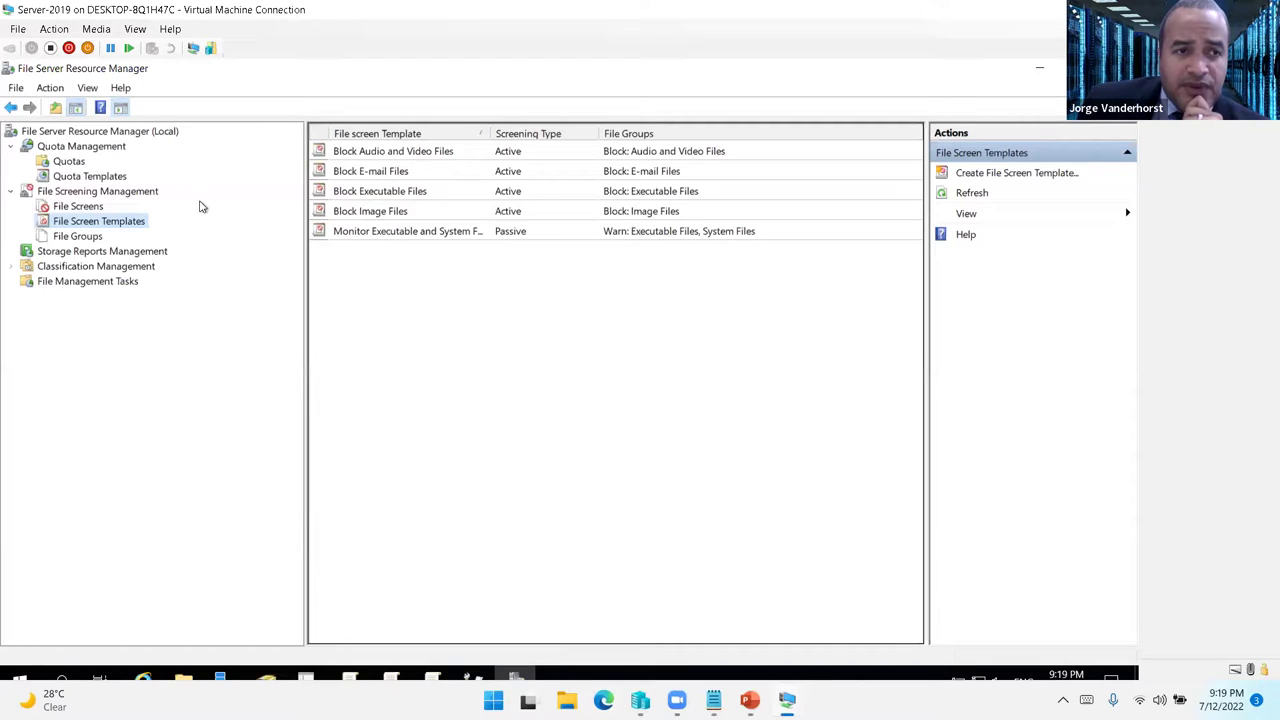
click(78, 205)
- Start a new file screen on E:\Direcciones\Administrativo
right_click(95, 206)
click(128, 215)
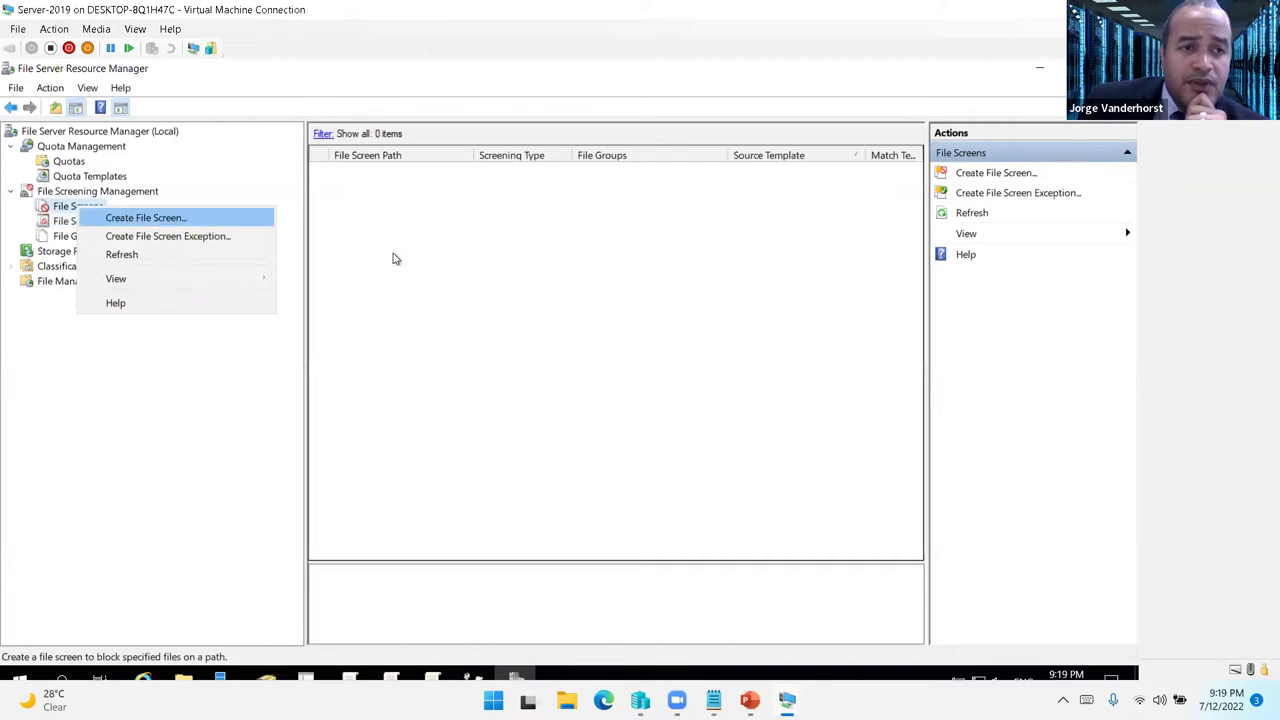
click(668, 228)
scroll(575, 354, down, 1)
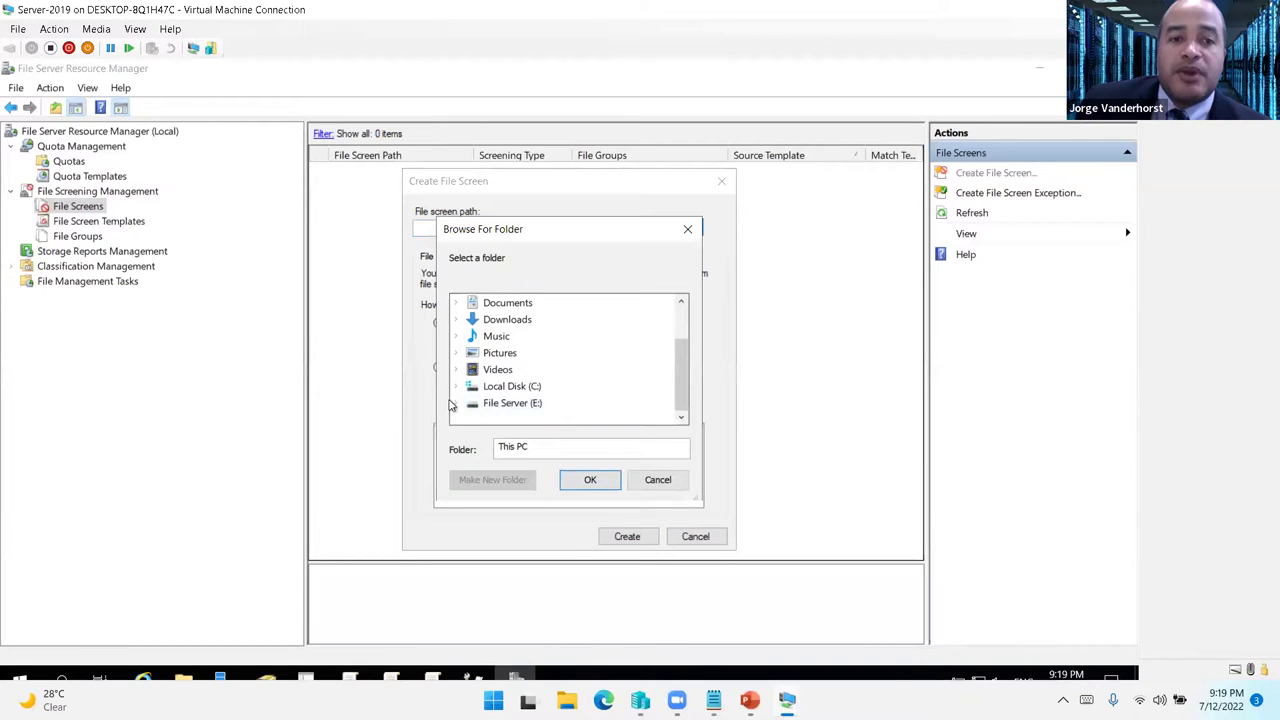
click(456, 403)
click(546, 386)
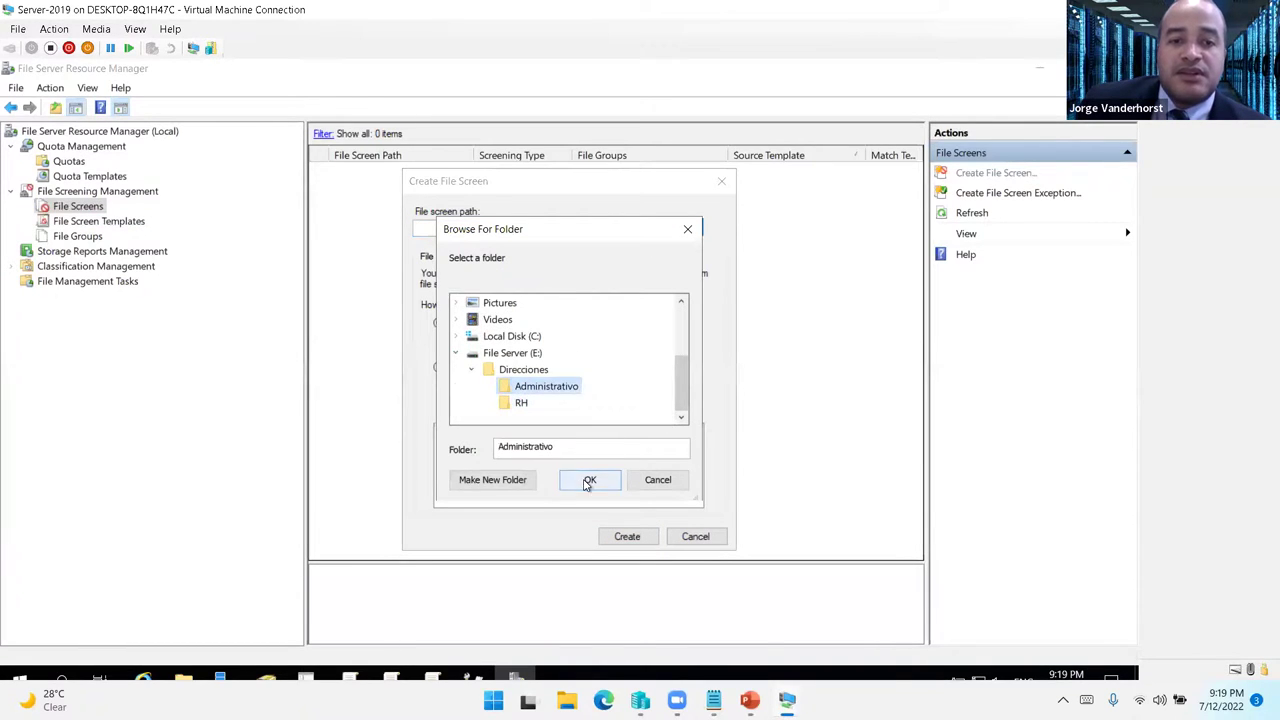
click(588, 479)
- Choose custom file screen properties and open them
click(439, 367)
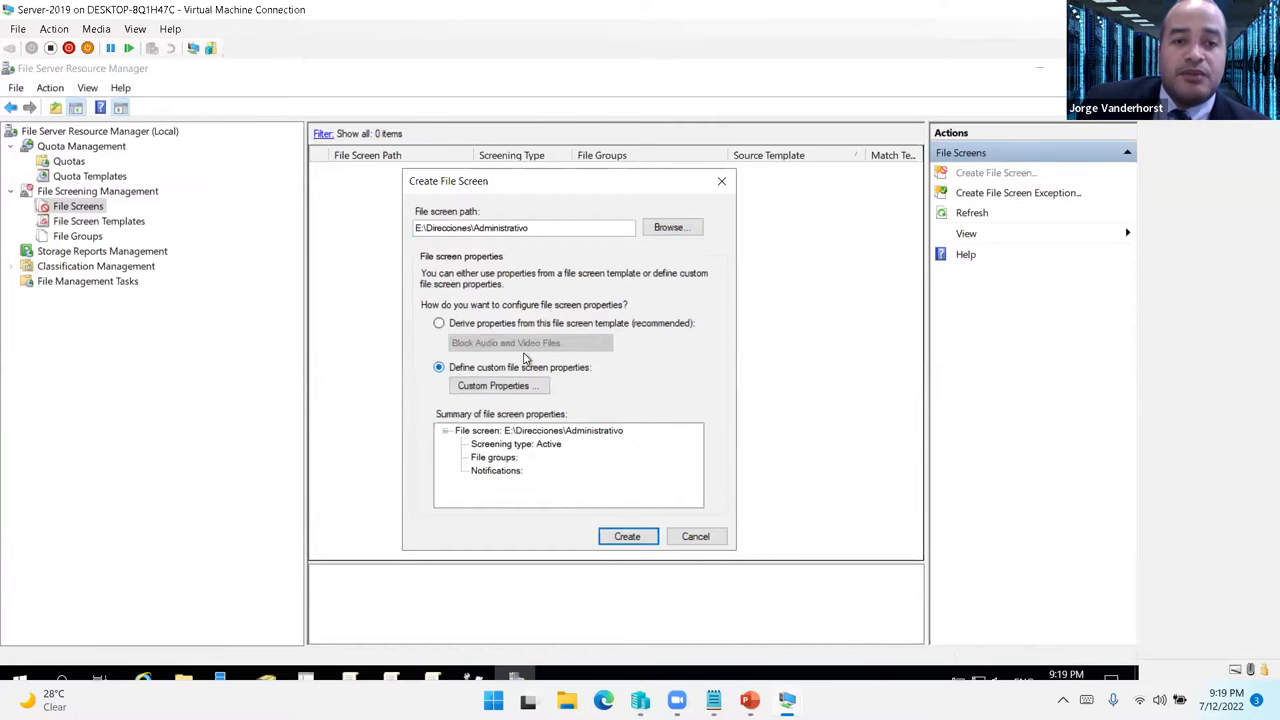
click(460, 323)
click(485, 367)
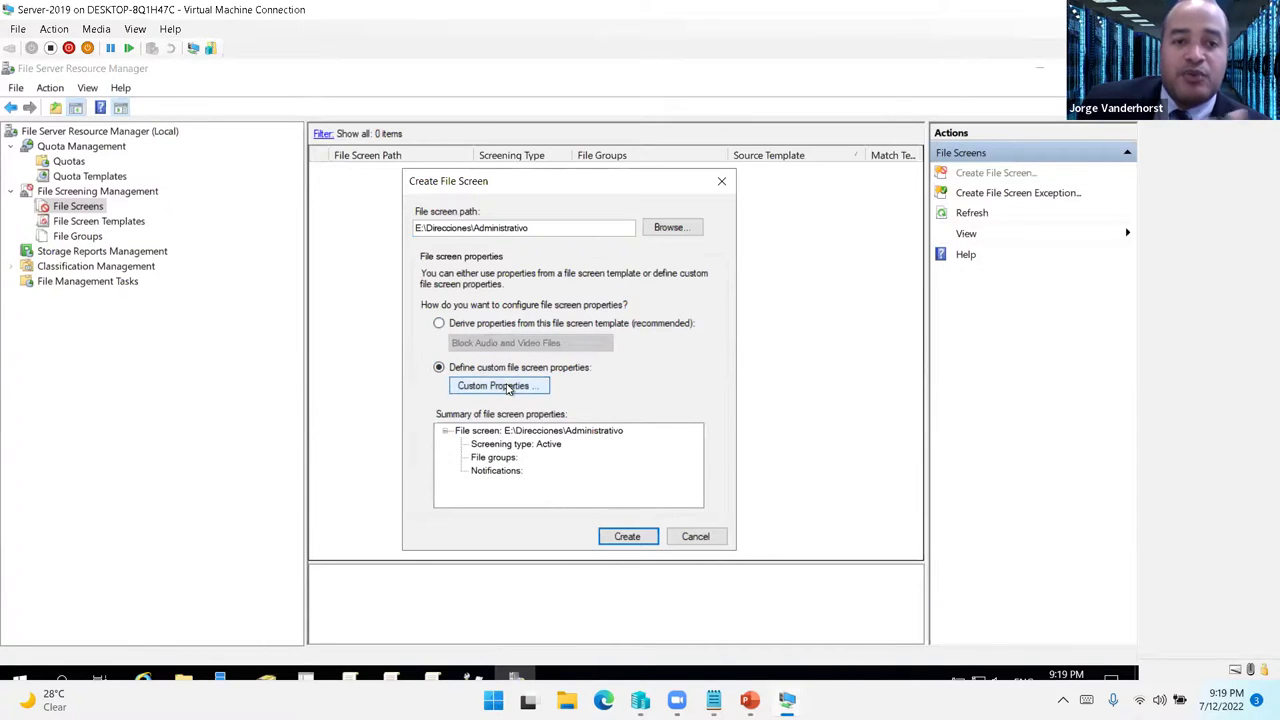
click(513, 388)
scroll(598, 345, down, 1)
scroll(598, 342, up, 1)
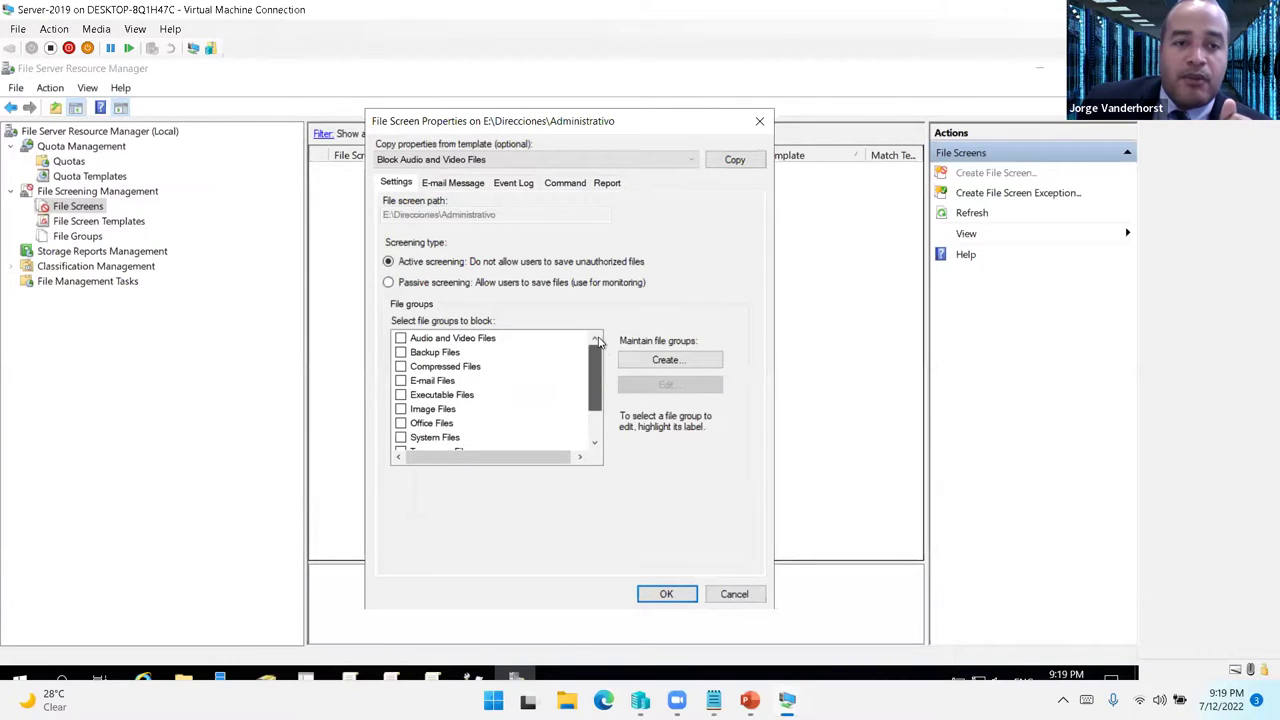
- Block Audio/Video, Backup, Compressed, E-mail, Executable, Image, System, Temporary and Web Page file groups
click(400, 338)
click(400, 352)
click(400, 366)
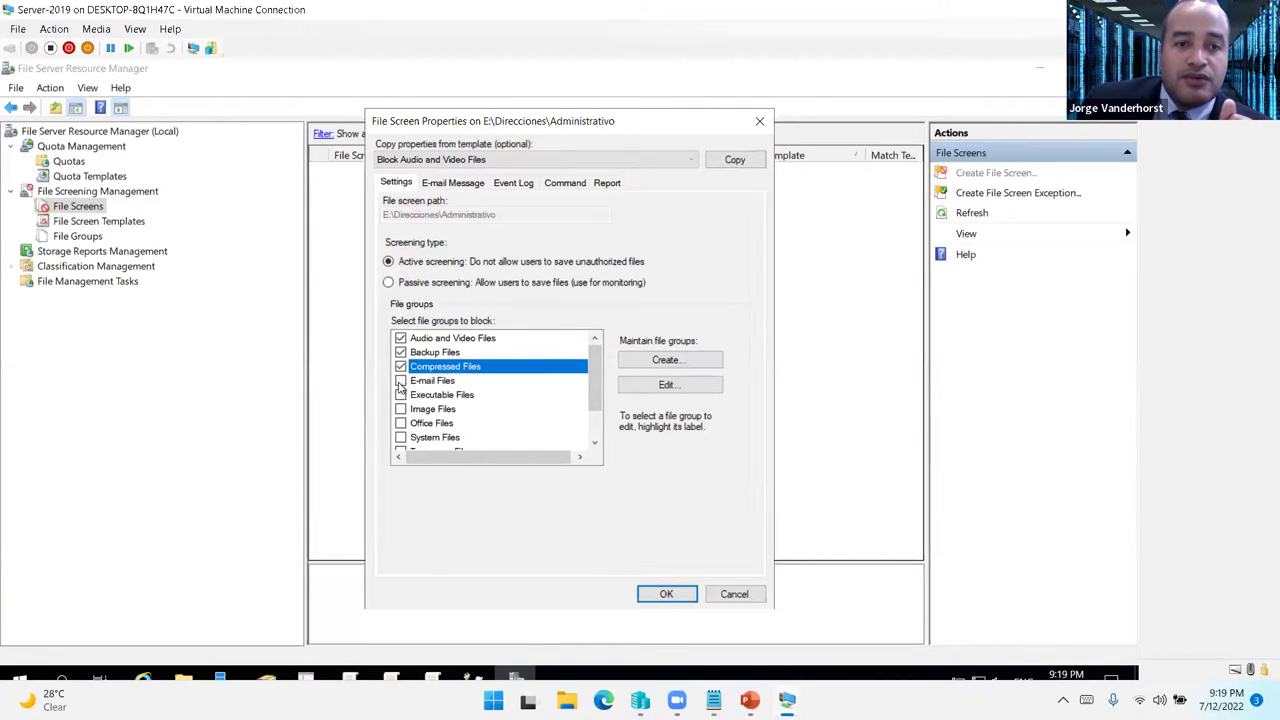
click(400, 380)
click(400, 394)
scroll(410, 420, down, 1)
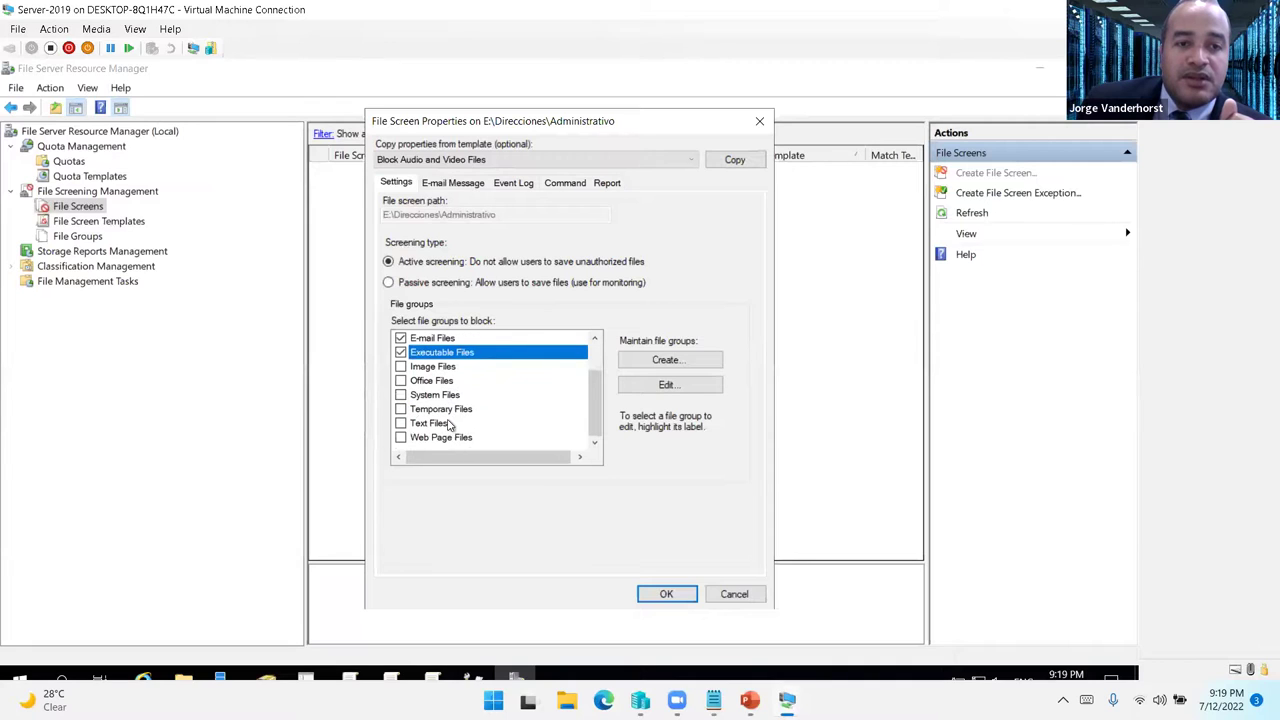
click(400, 367)
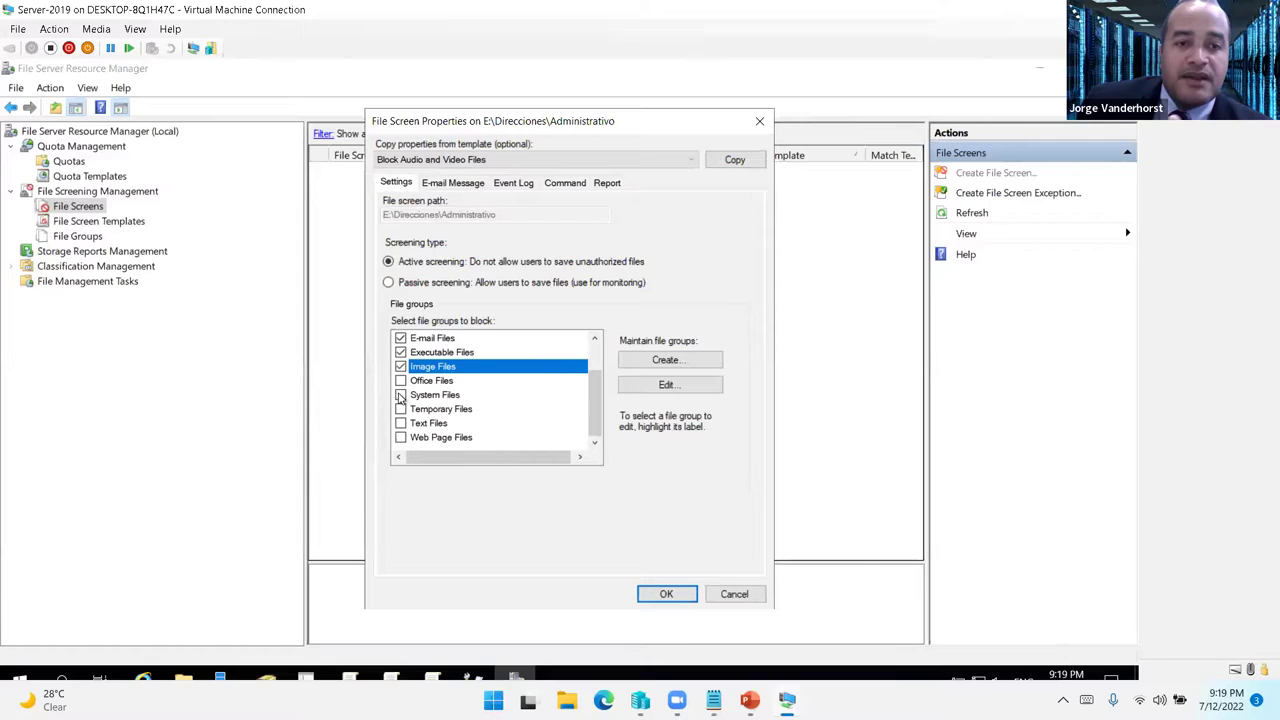
click(400, 395)
click(400, 409)
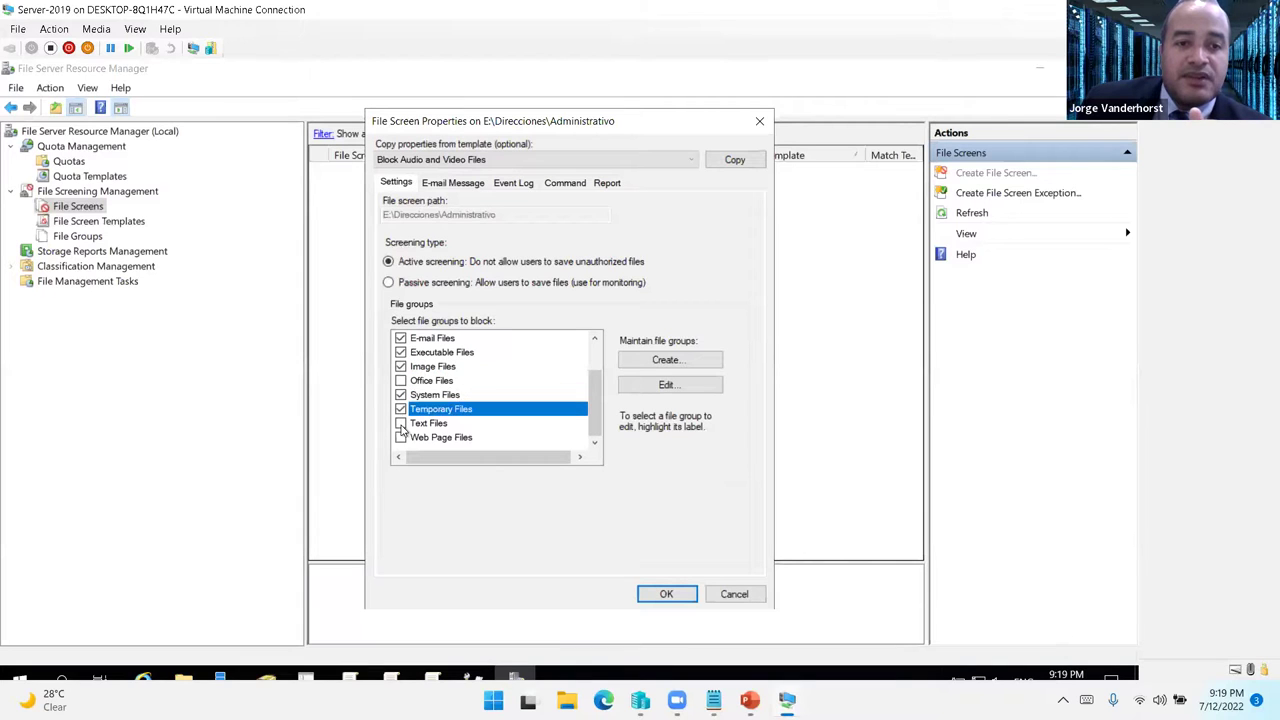
click(400, 437)
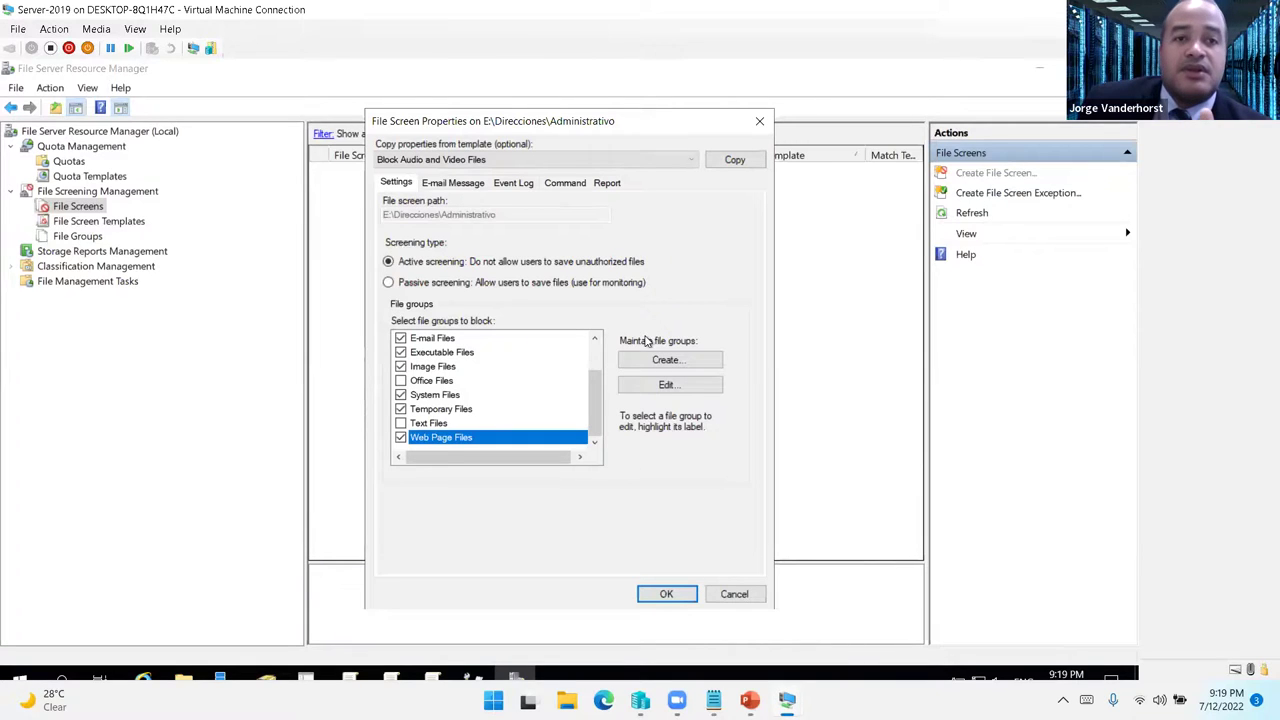
- Review the e-mail, event log and command settings, then accept the properties
click(463, 186)
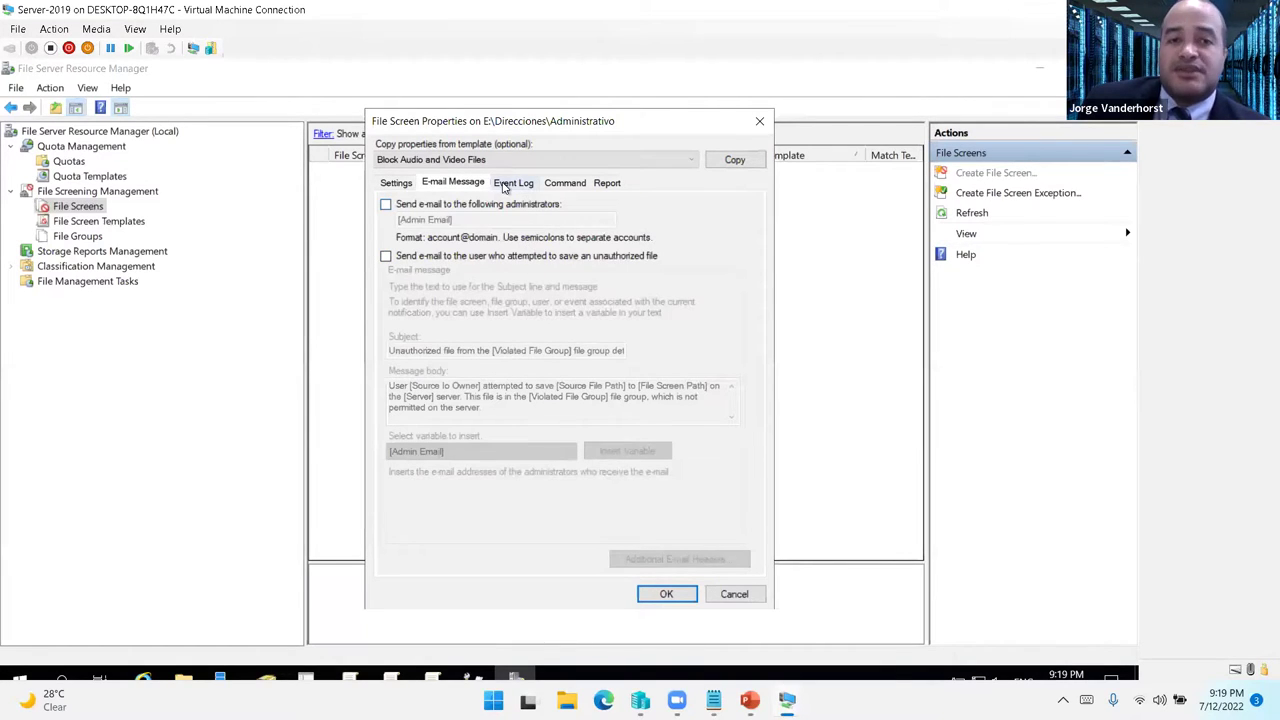
click(509, 184)
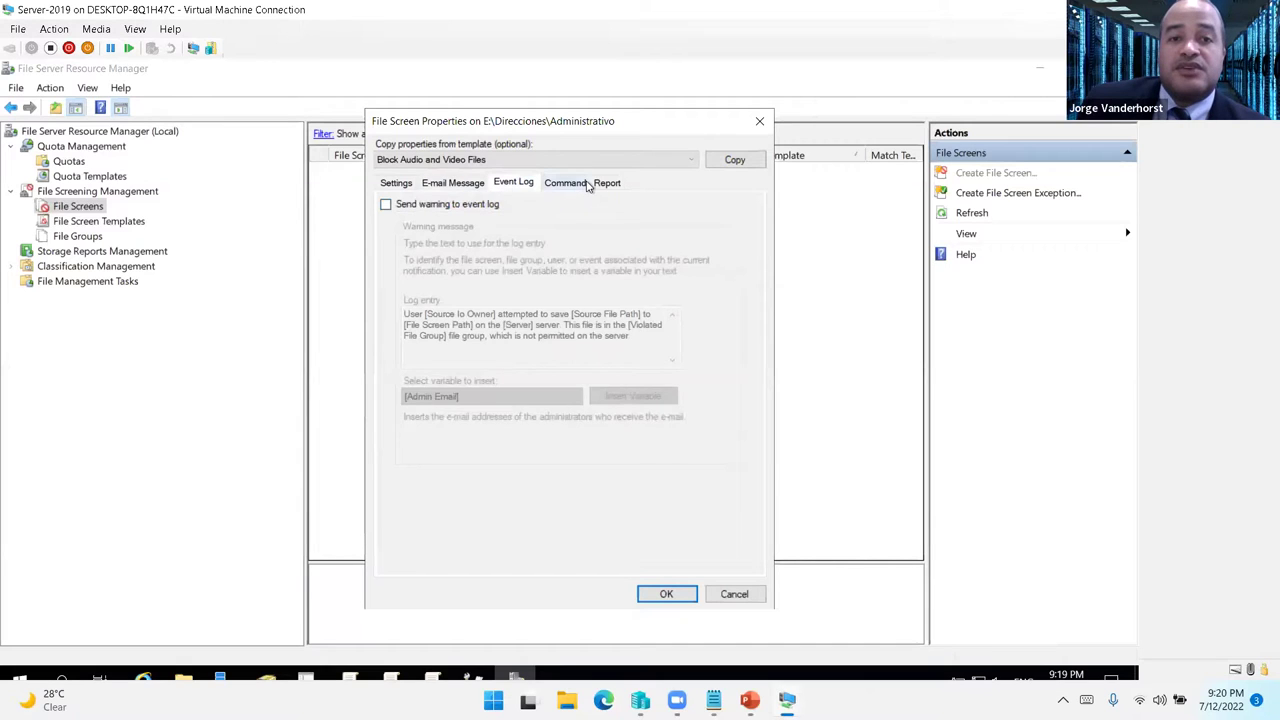
click(586, 184)
click(402, 186)
click(666, 594)
- Create the file screen and save it as template 'Bloqueo Administrativo'
click(628, 537)
text(Bloqueo Admin)
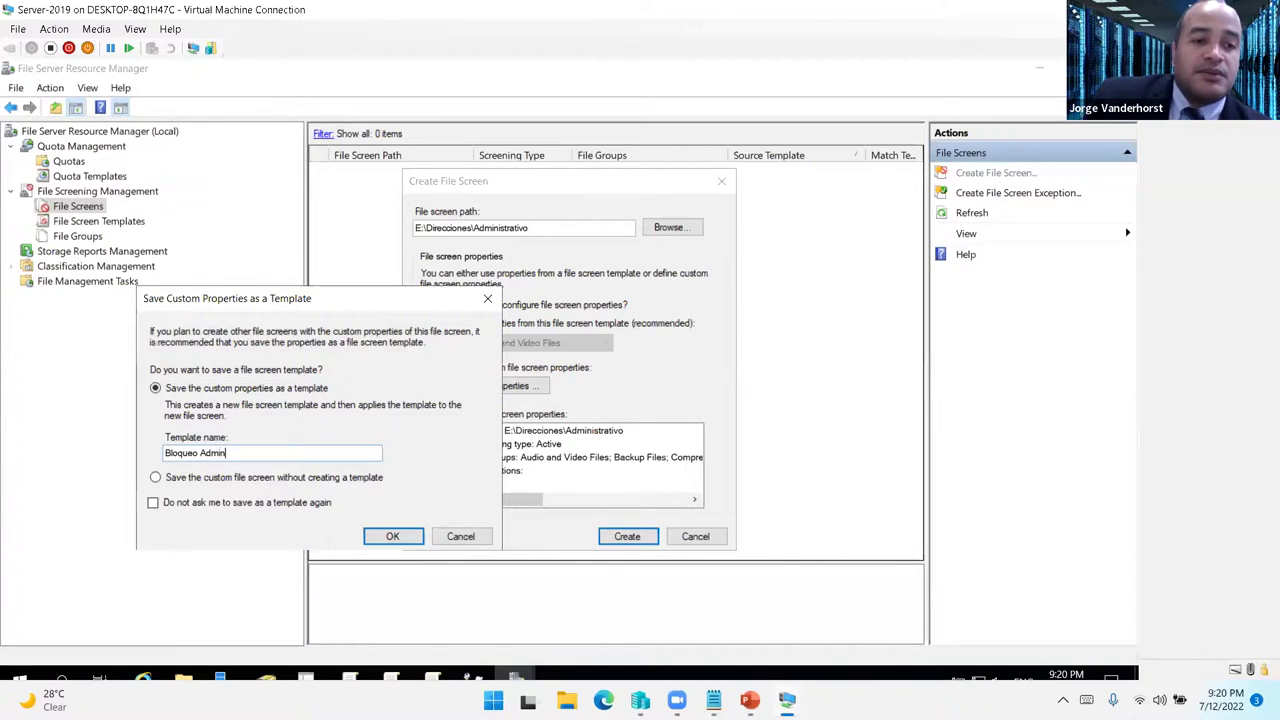
text(istrativo)
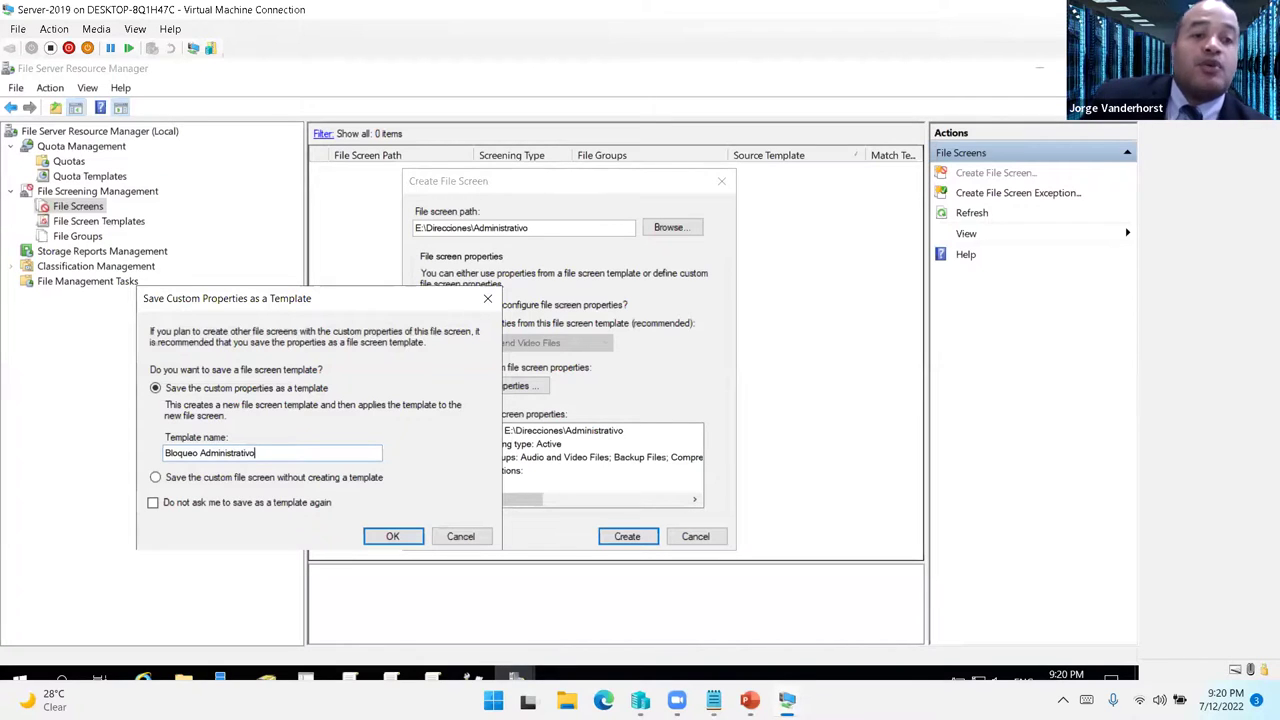
click(392, 536)
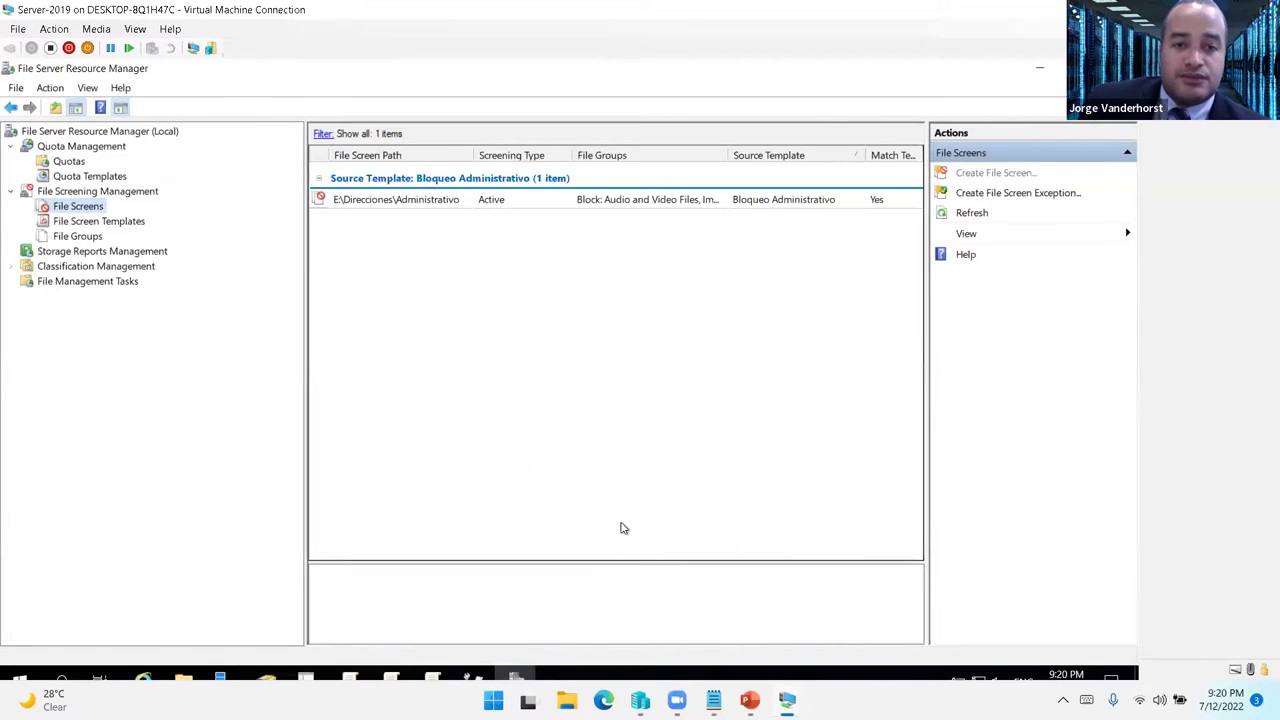
- On PC-7, select all eight sample pictures in the Pictures library
mouse_move(788, 700)
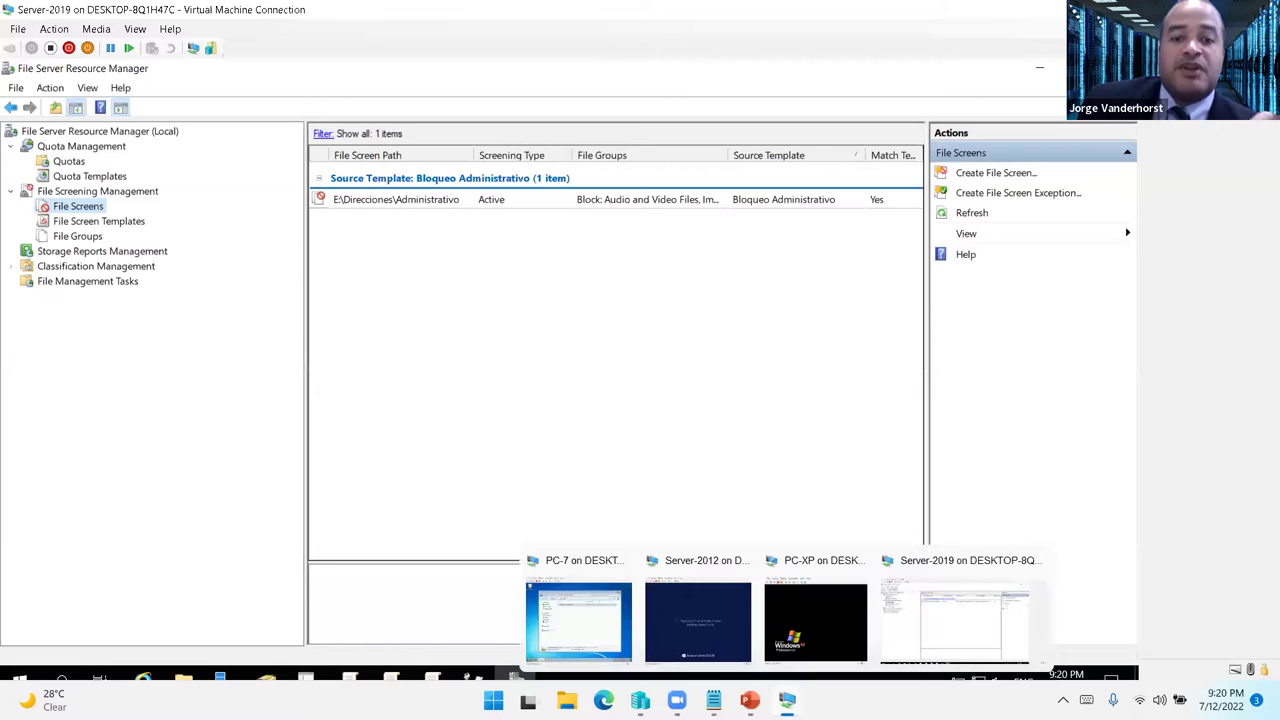
click(556, 601)
click(124, 621)
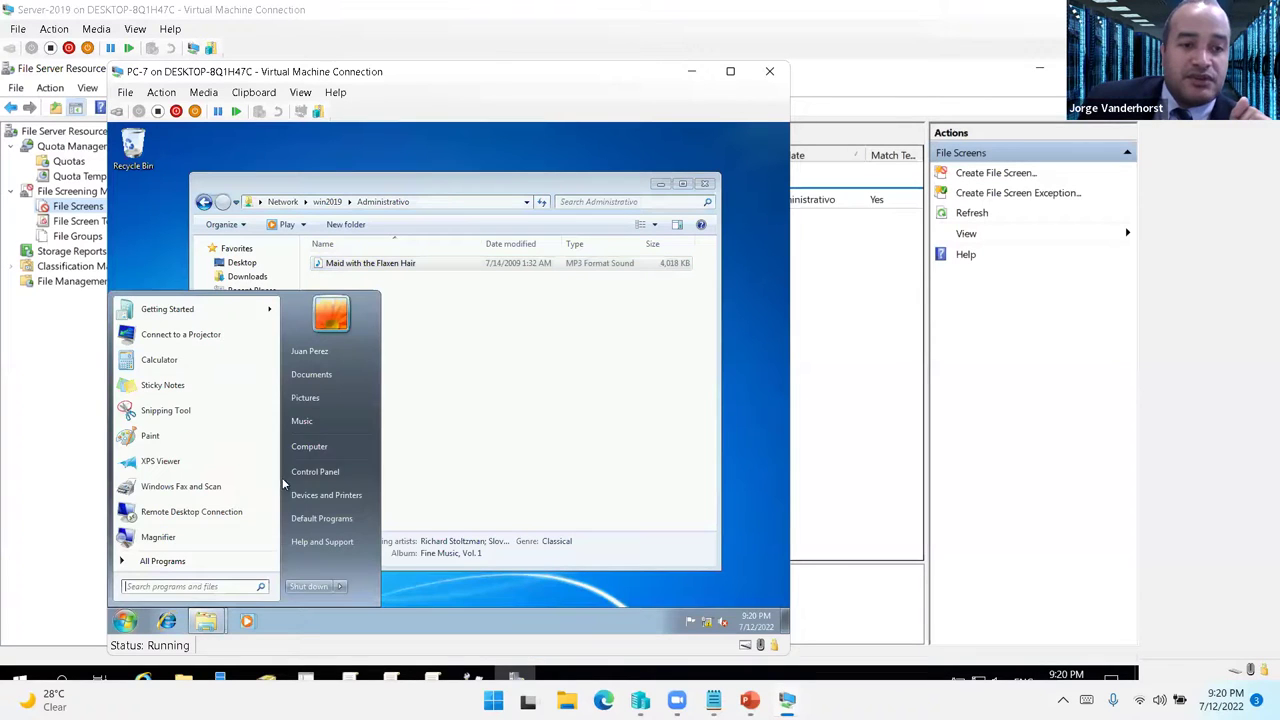
click(320, 400)
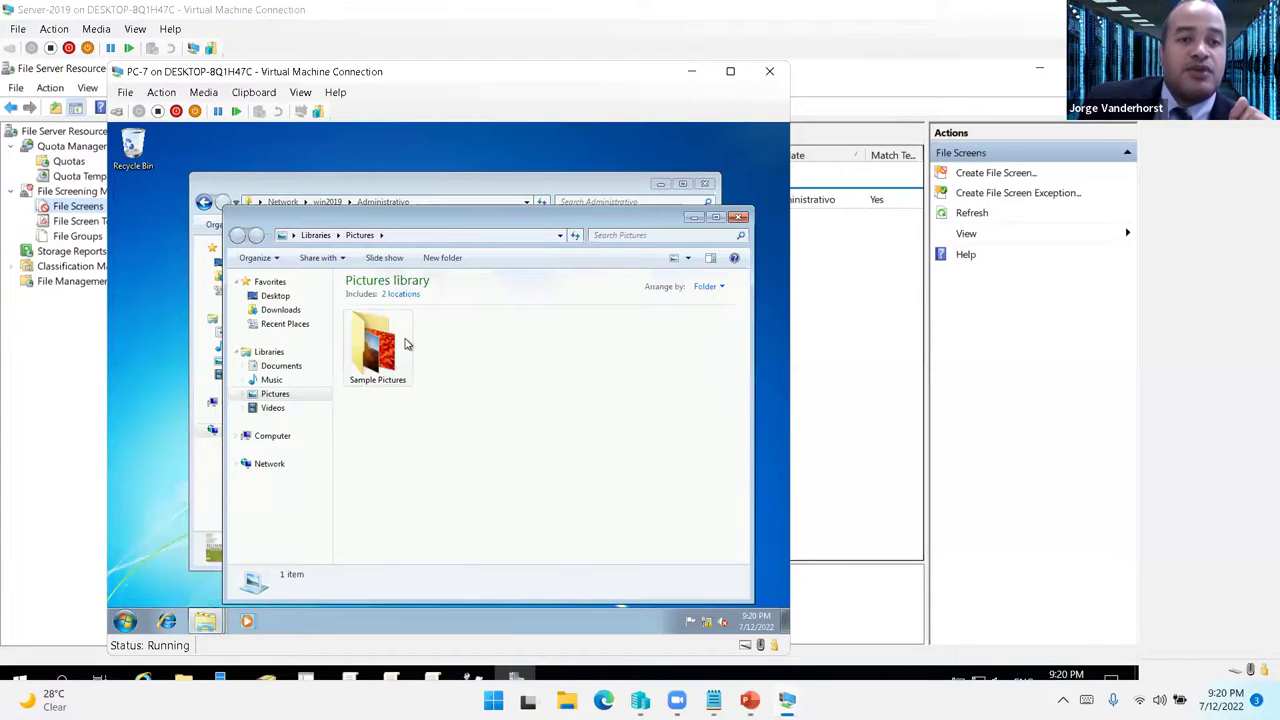
key(ctrl+a)
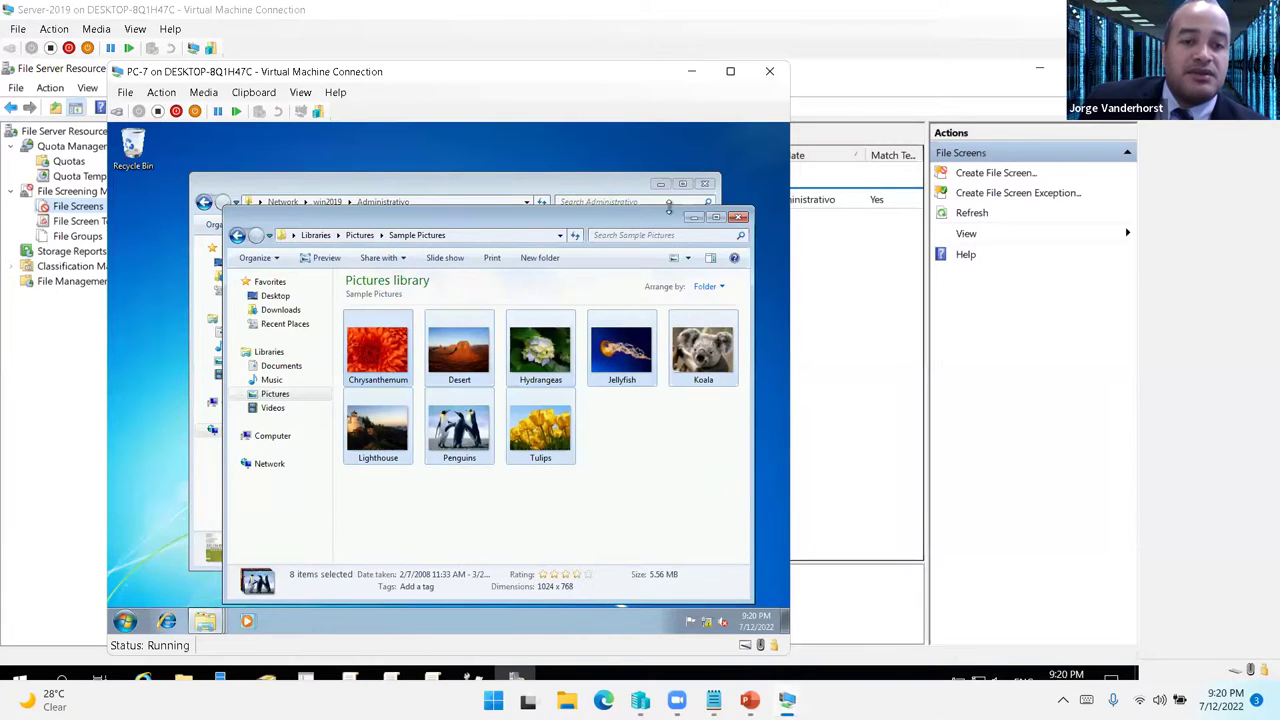
- Paste the pictures into the Administrativo share and cancel the Access Denied error
click(694, 218)
click(531, 431)
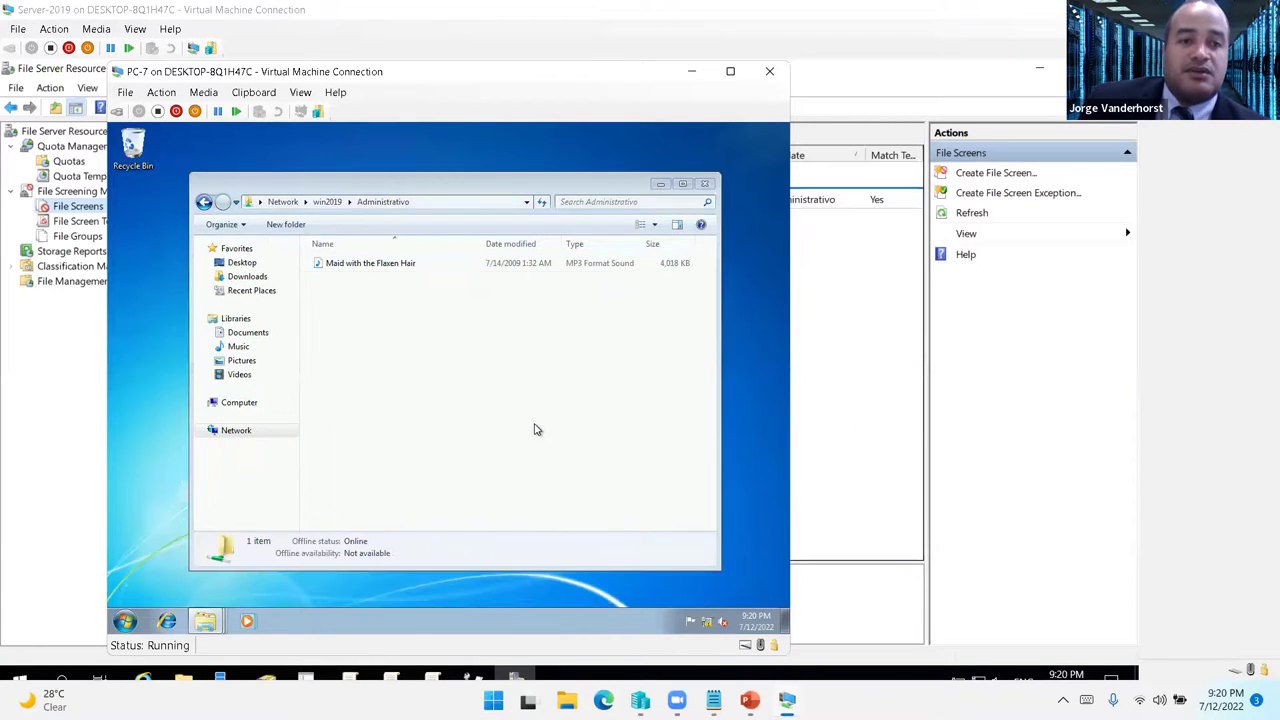
key(ctrl+v)
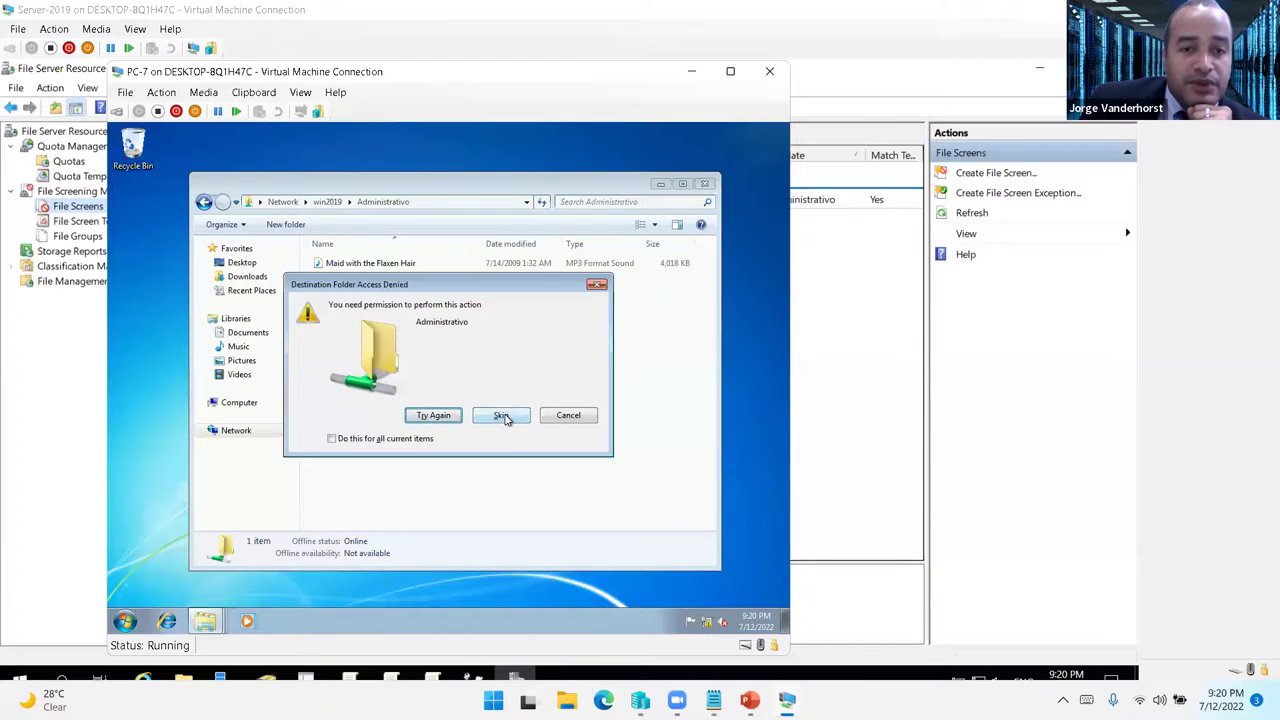
click(561, 420)
click(124, 621)
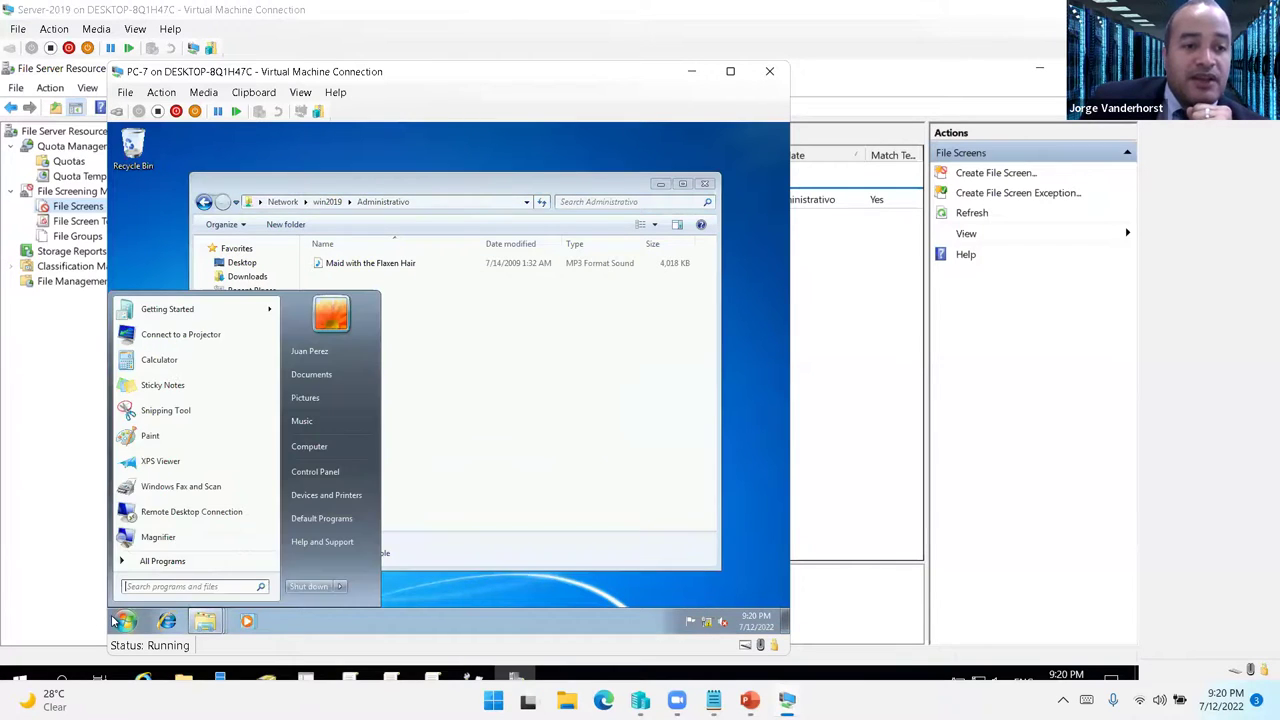
- Launch WordPad and type "Hola Chic@s, esto es una prueba."
text(wor)
click(196, 561)
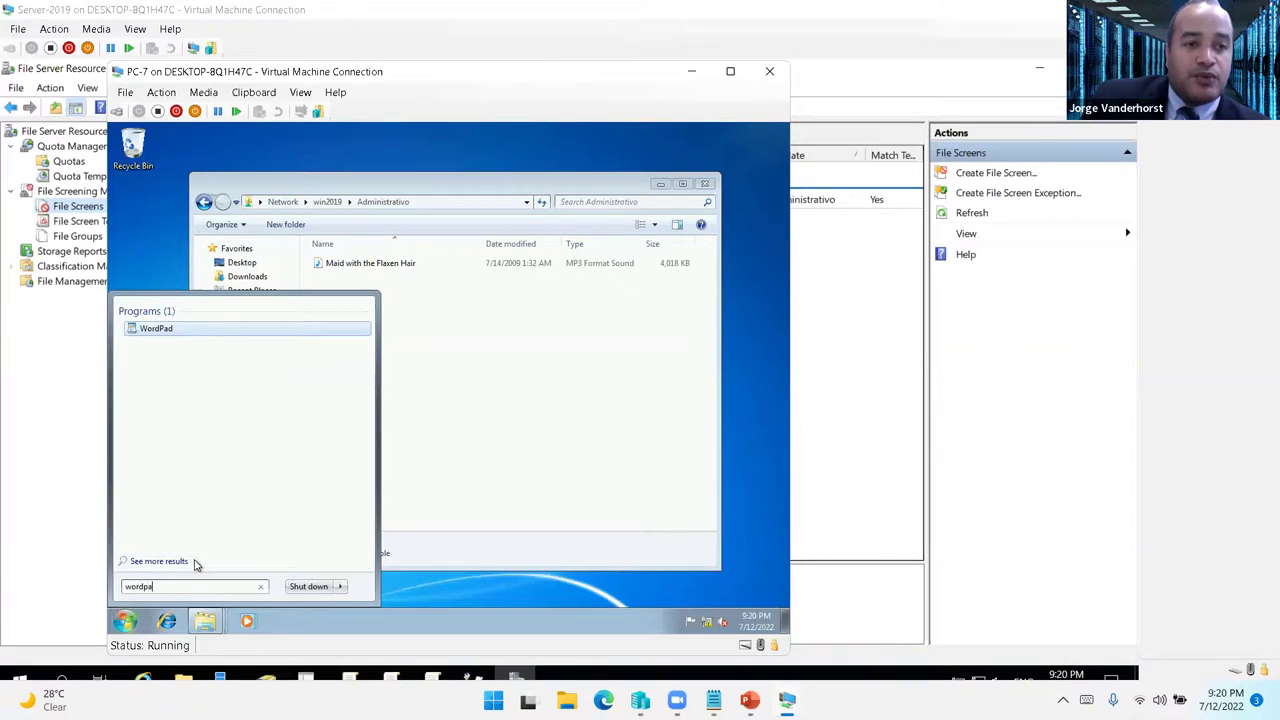
key(Return)
text(Hola Chic@s, esto es una prueba.)
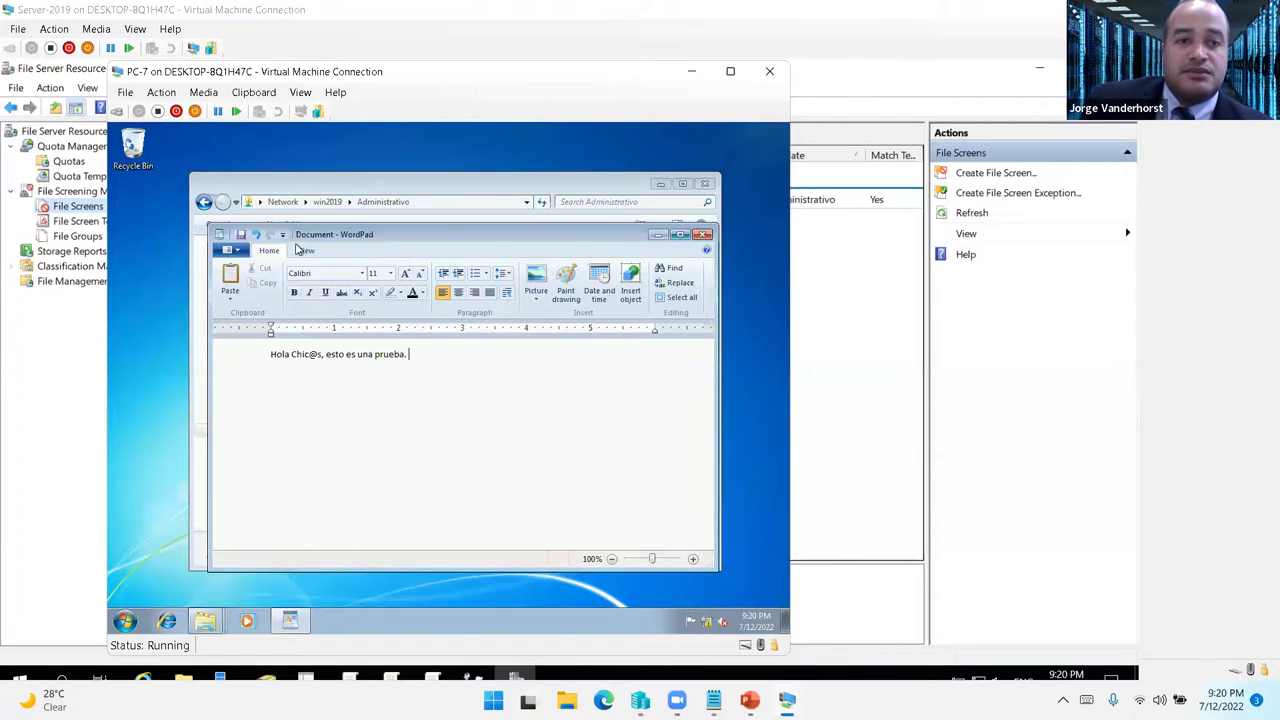
- Save the document as Hola in Documents and close WordPad
click(241, 234)
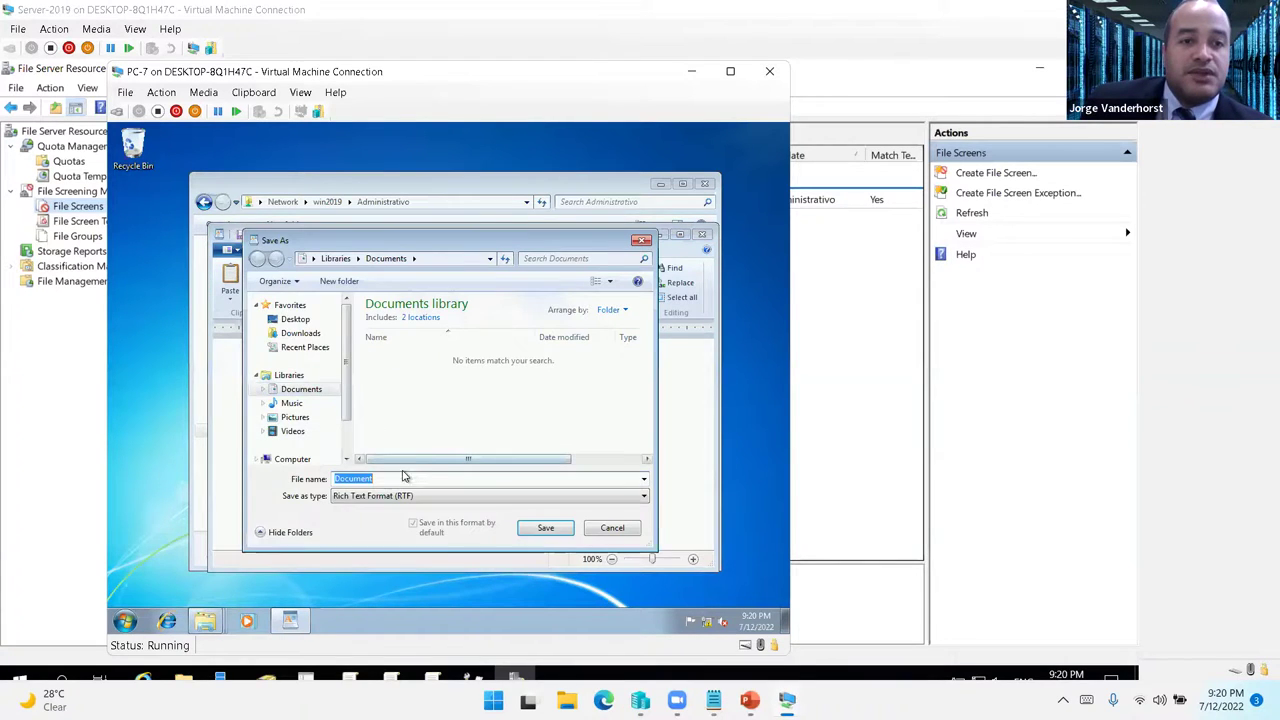
text(Hola)
key(Return)
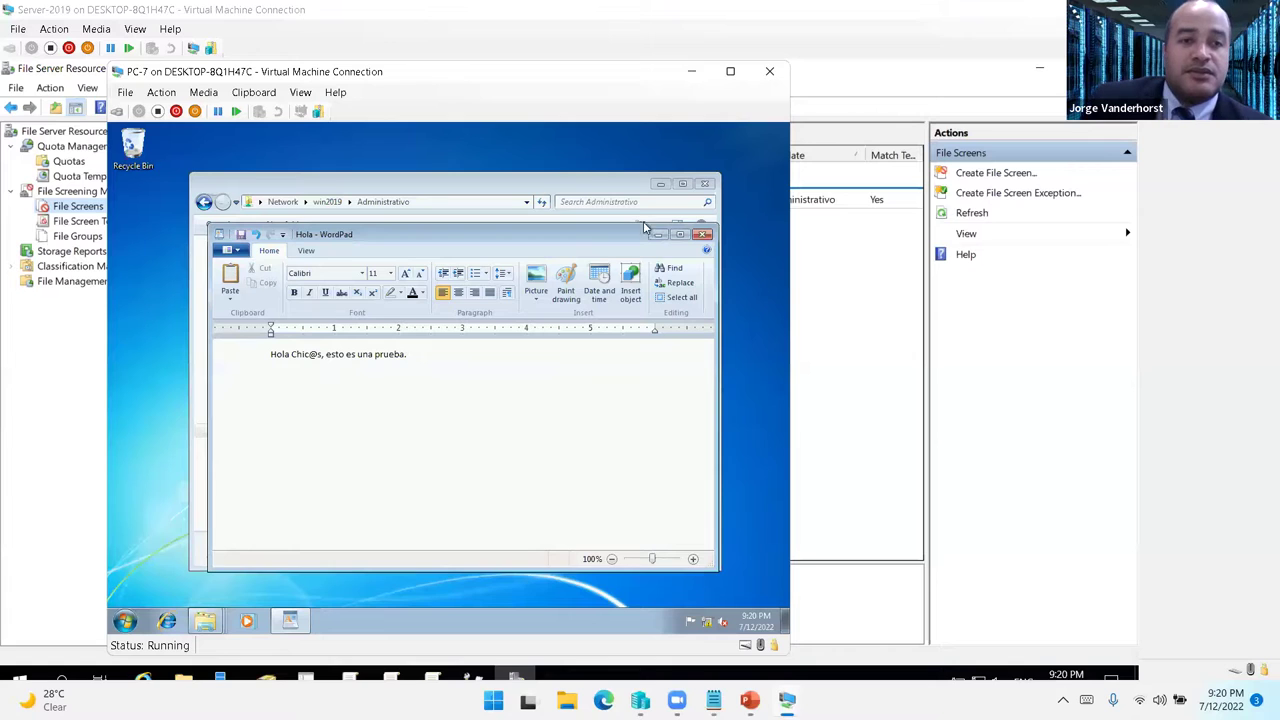
click(703, 234)
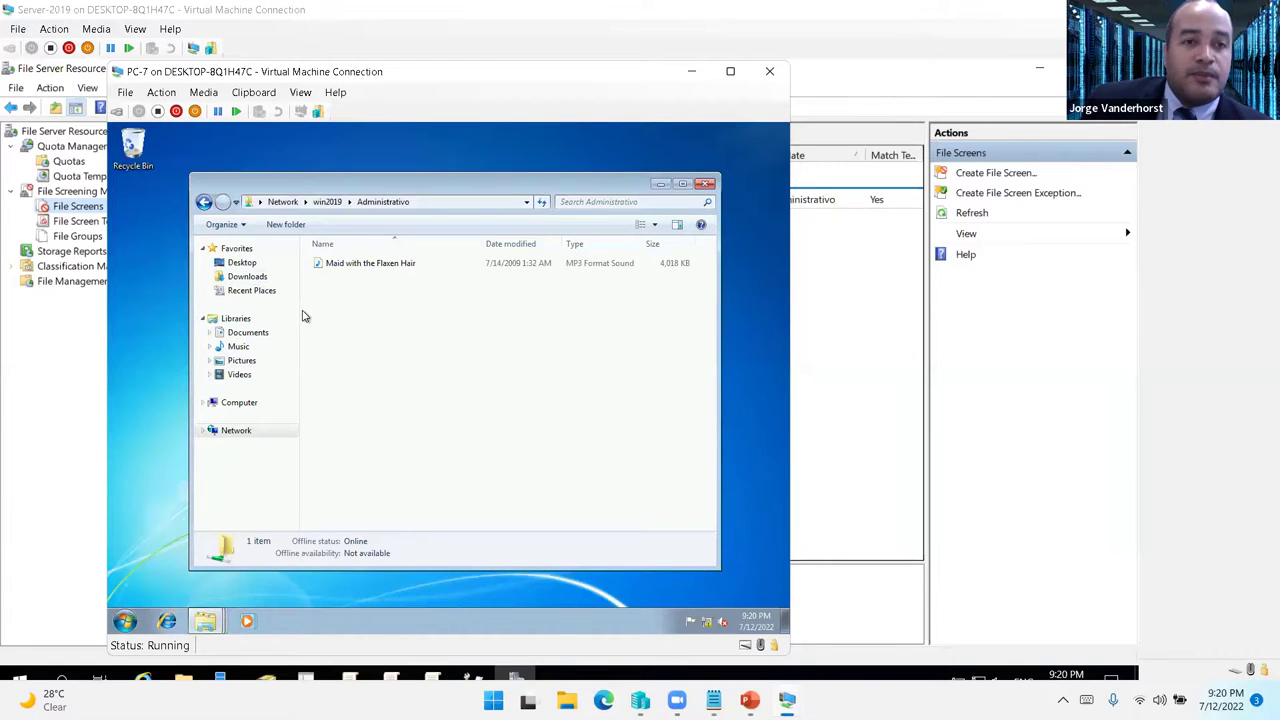
- Paste the Hola document into the Administrativo share
click(204, 621)
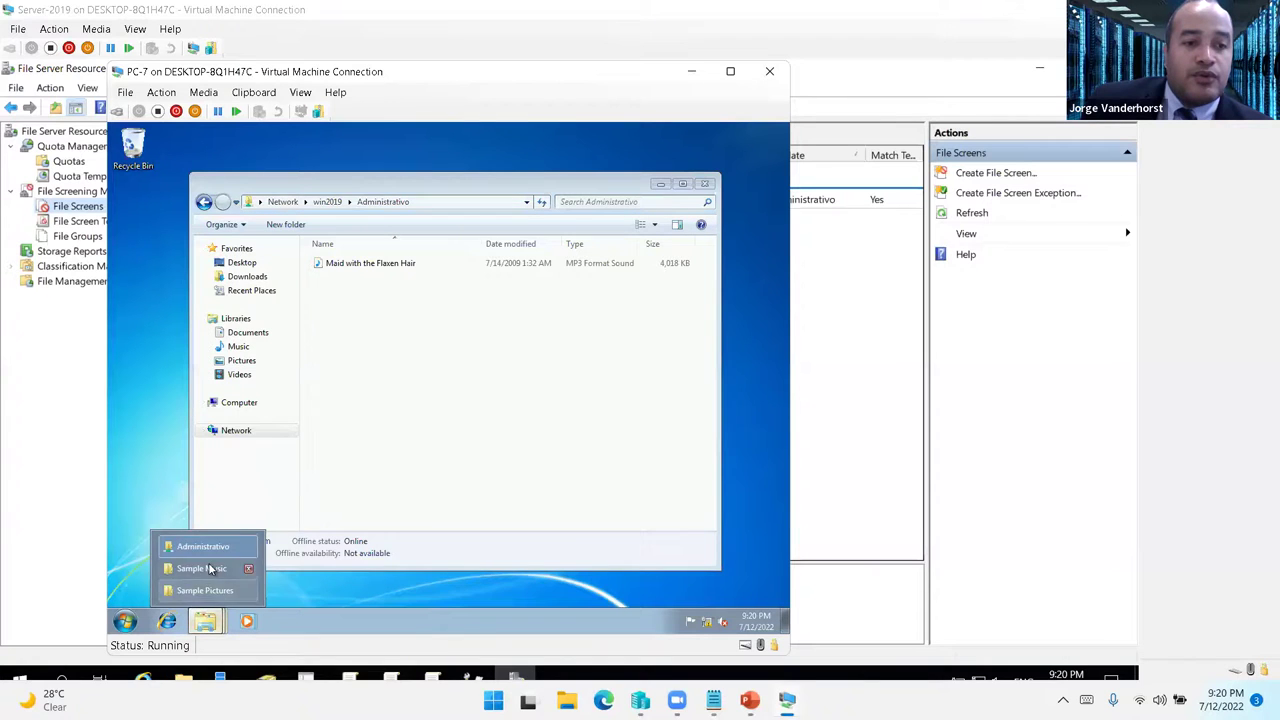
click(208, 566)
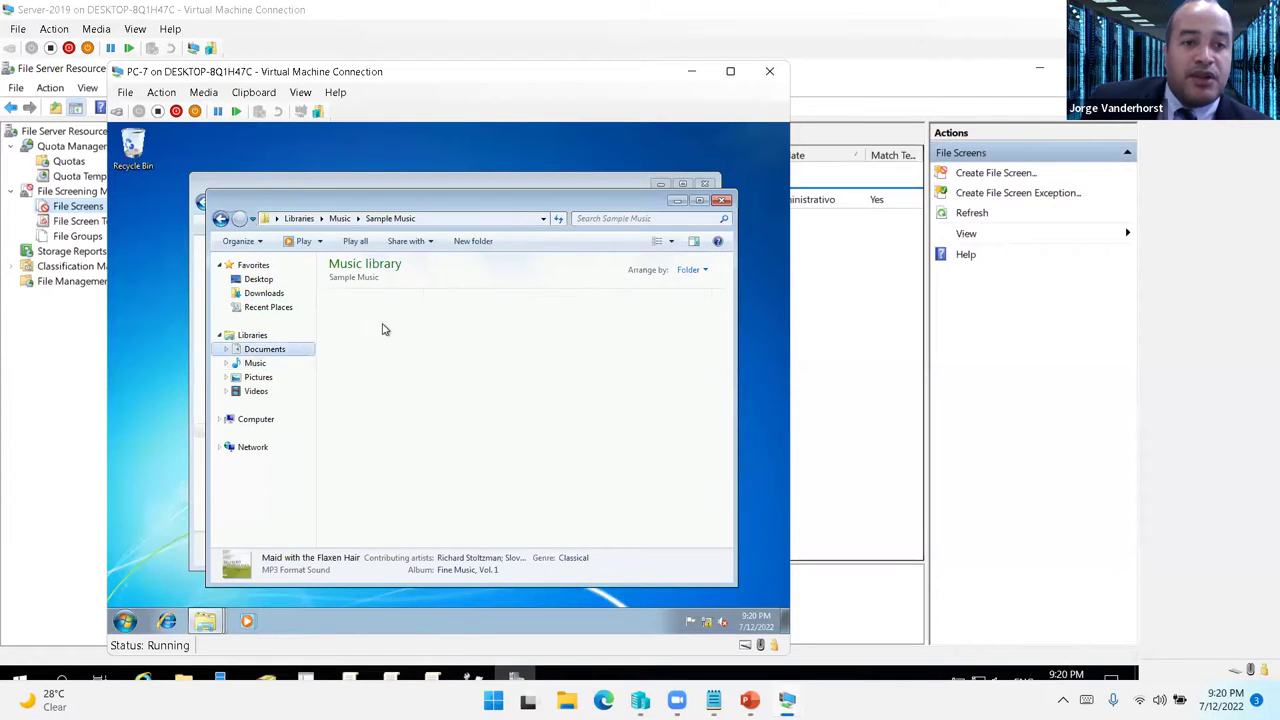
click(370, 320)
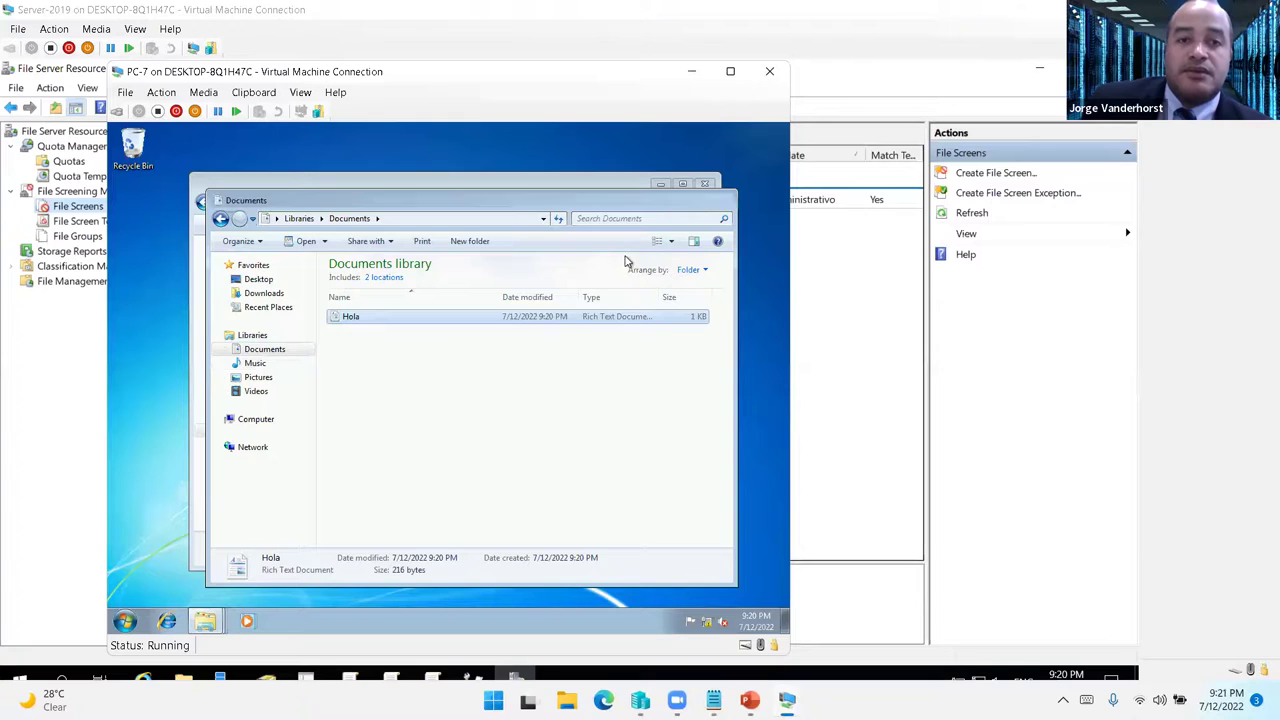
key(ctrl+v)
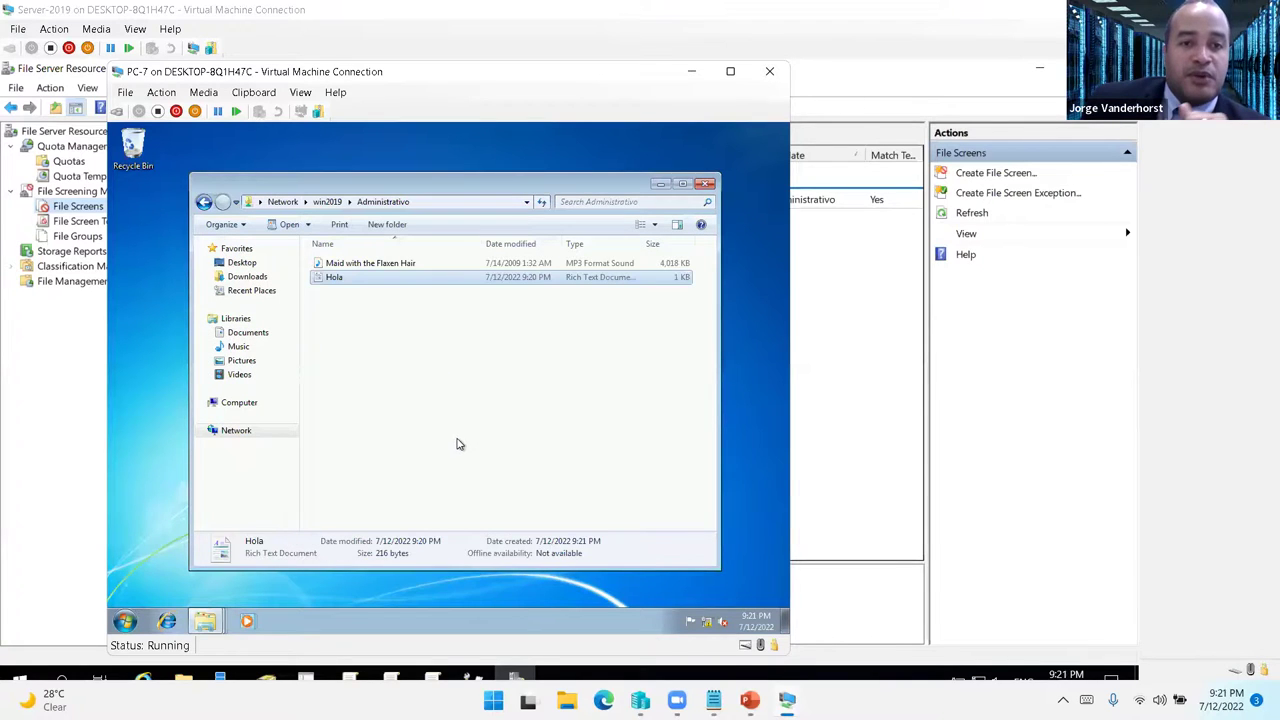
- Try pasting Sleep Away into the Administrativo share and dismiss the Access Denied error
mouse_move(205, 620)
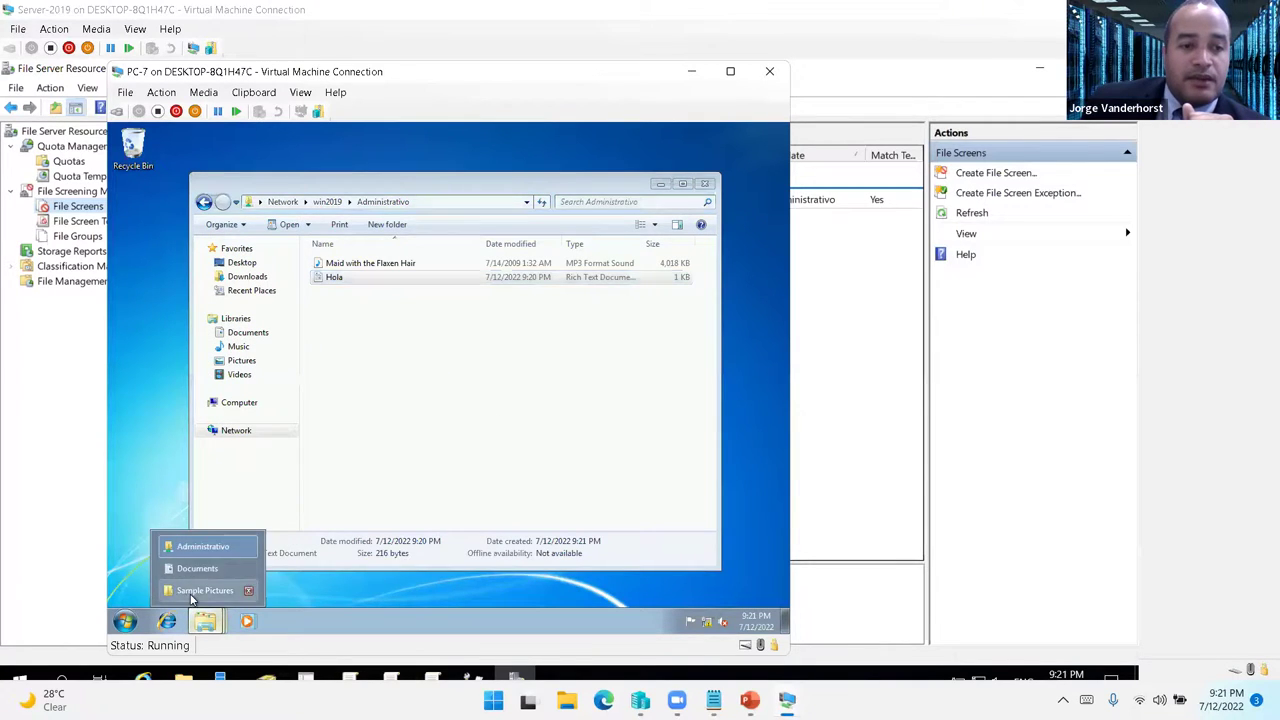
click(215, 586)
click(272, 379)
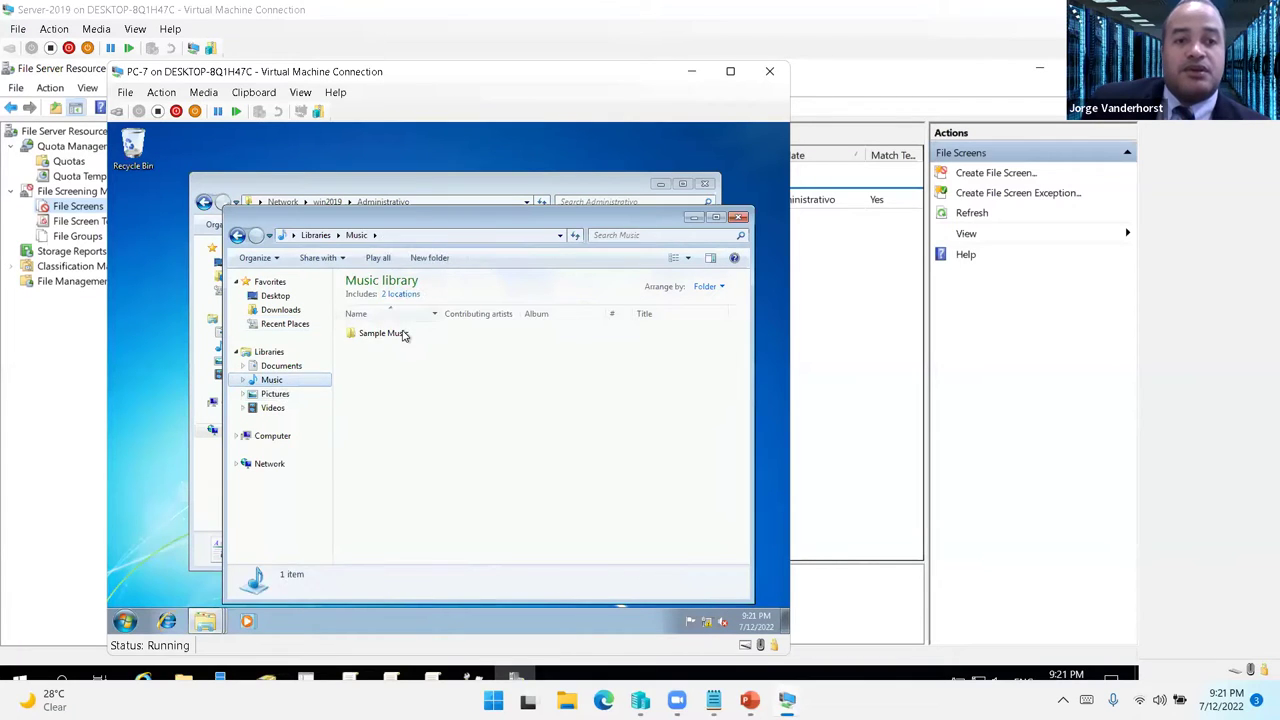
click(388, 361)
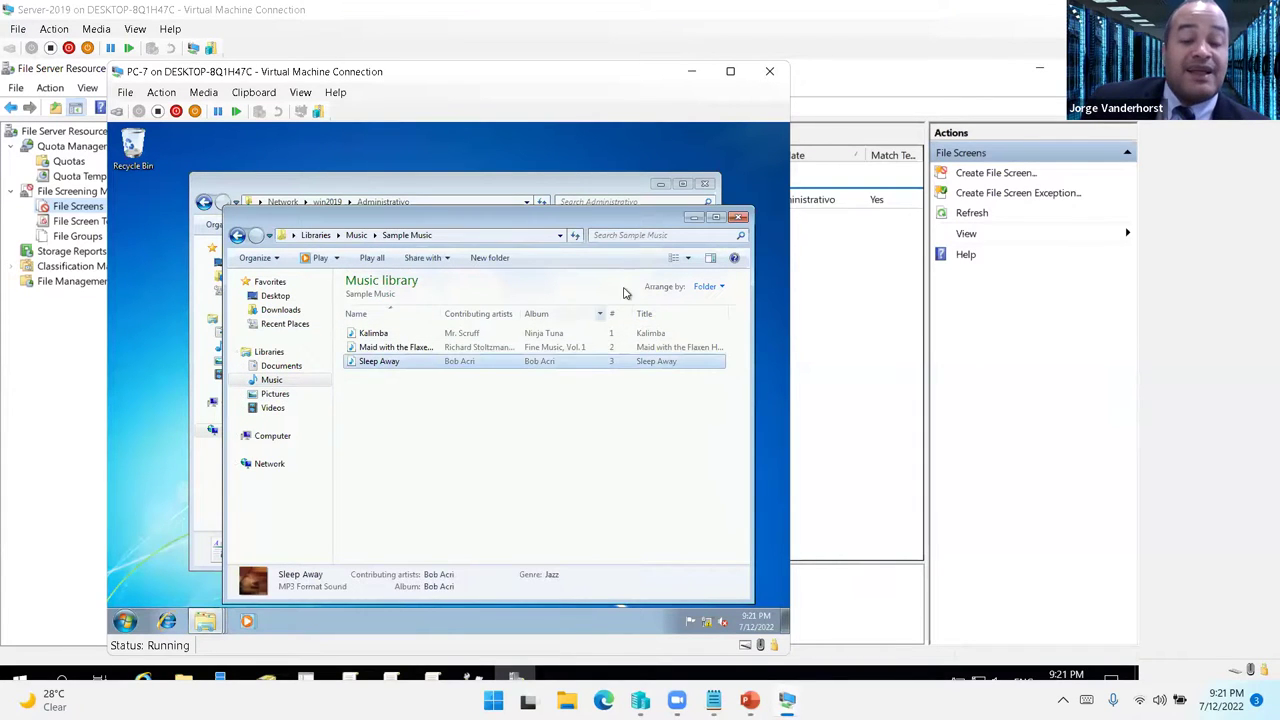
click(690, 219)
click(451, 374)
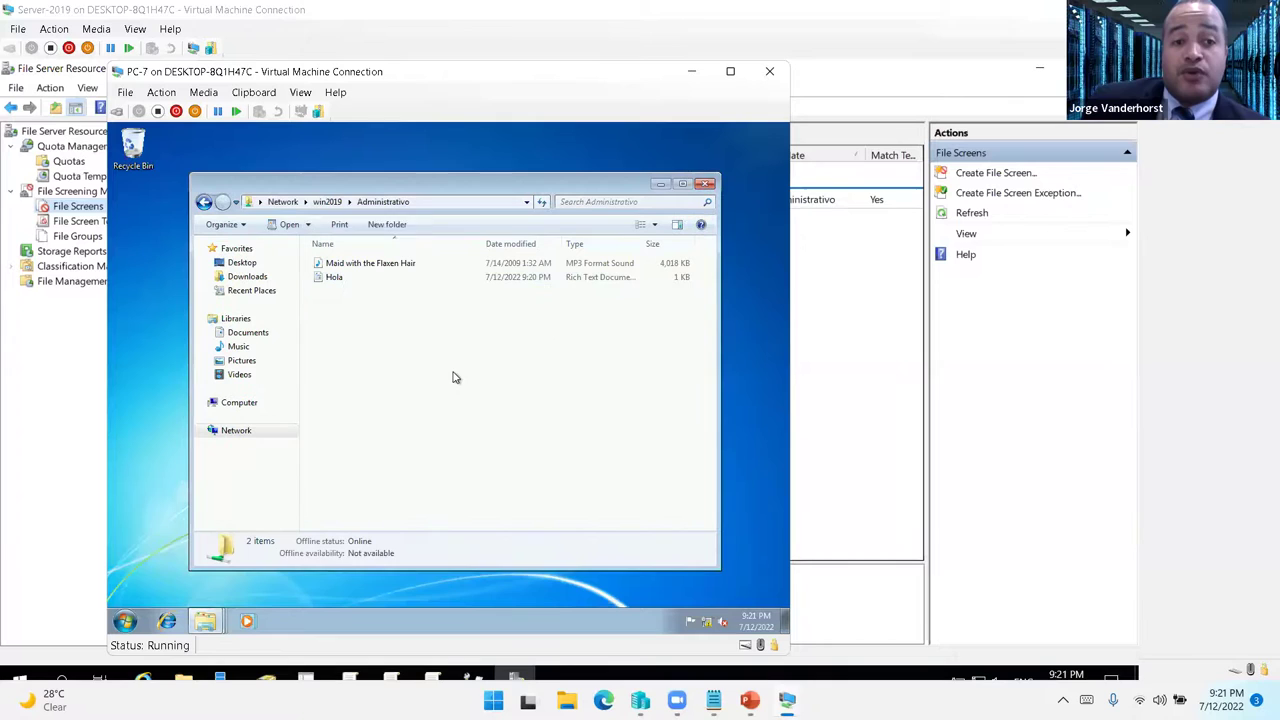
key(ctrl+v)
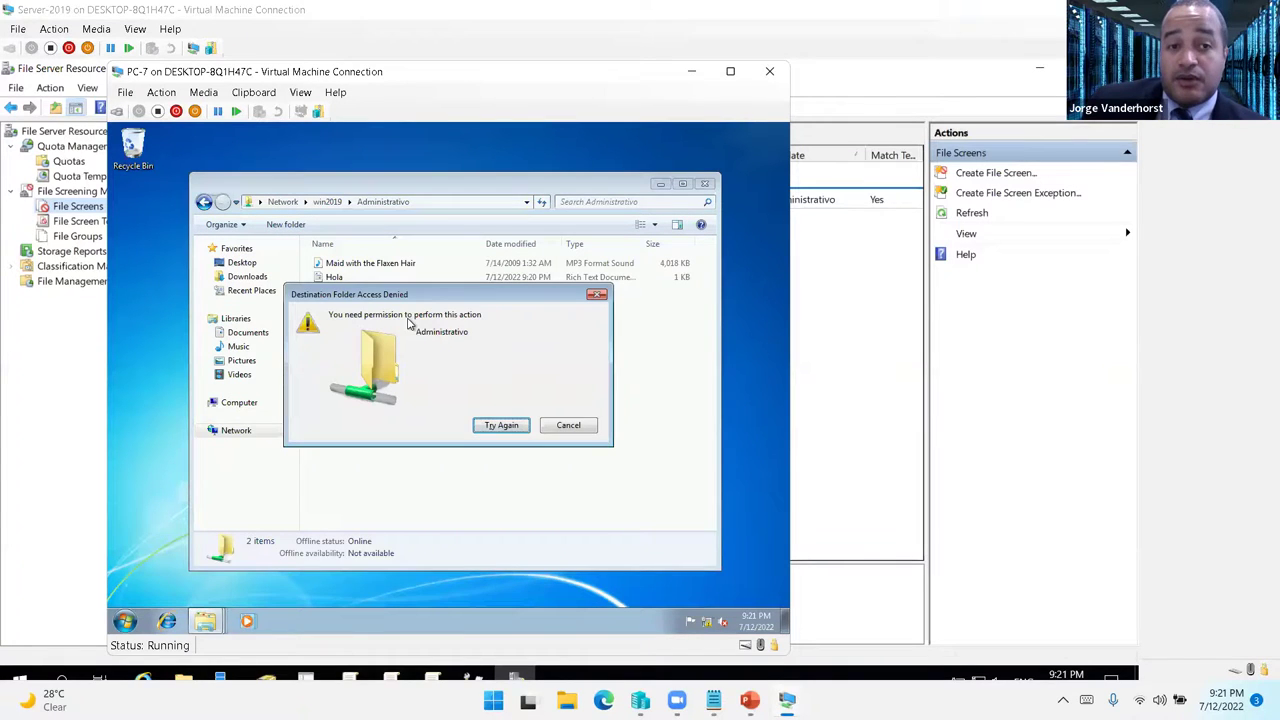
click(575, 433)
mouse_move(749, 700)
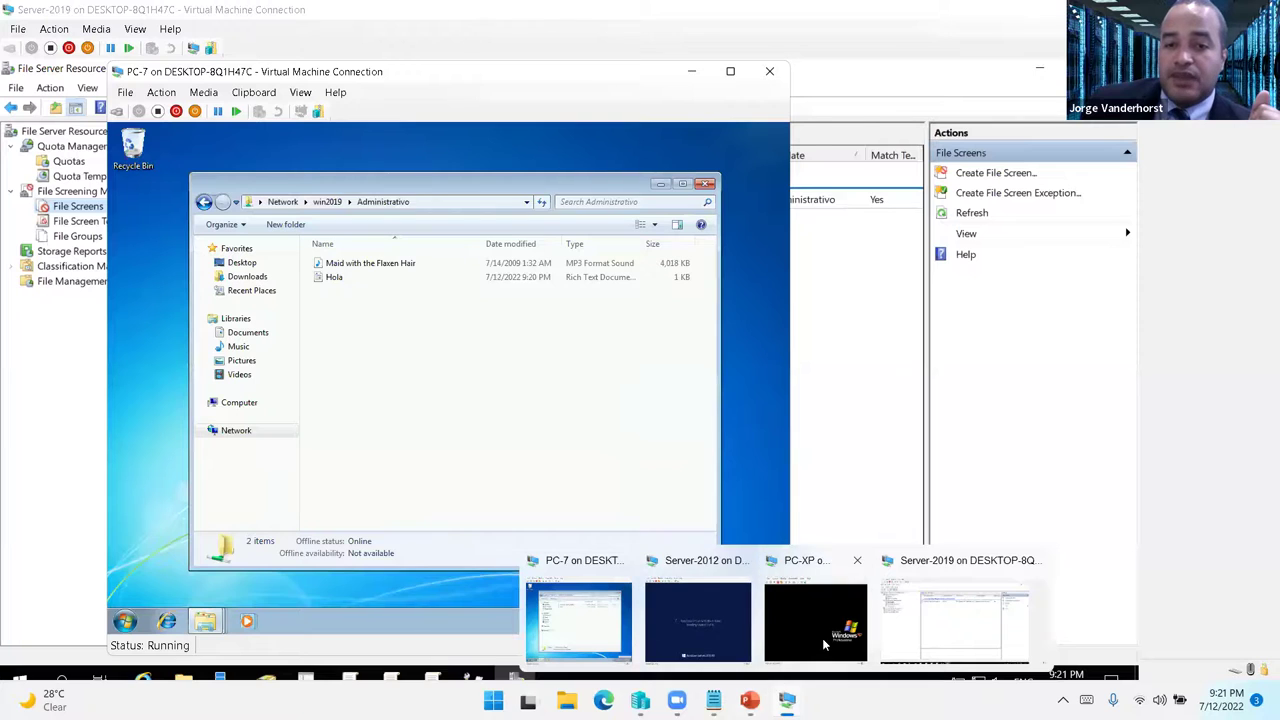
- On Server-2019, delete Maid with the Flaxen Hair from E:\Direcciones\Administrativo
click(822, 638)
click(922, 640)
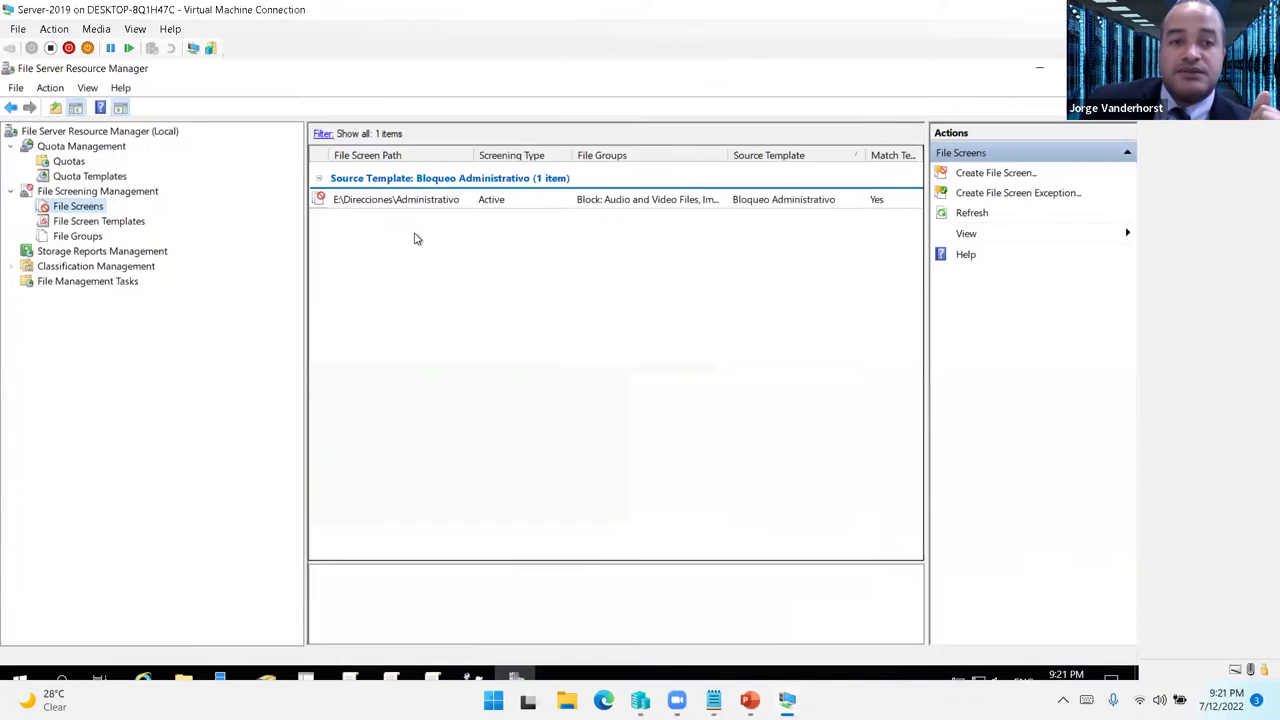
click(181, 678)
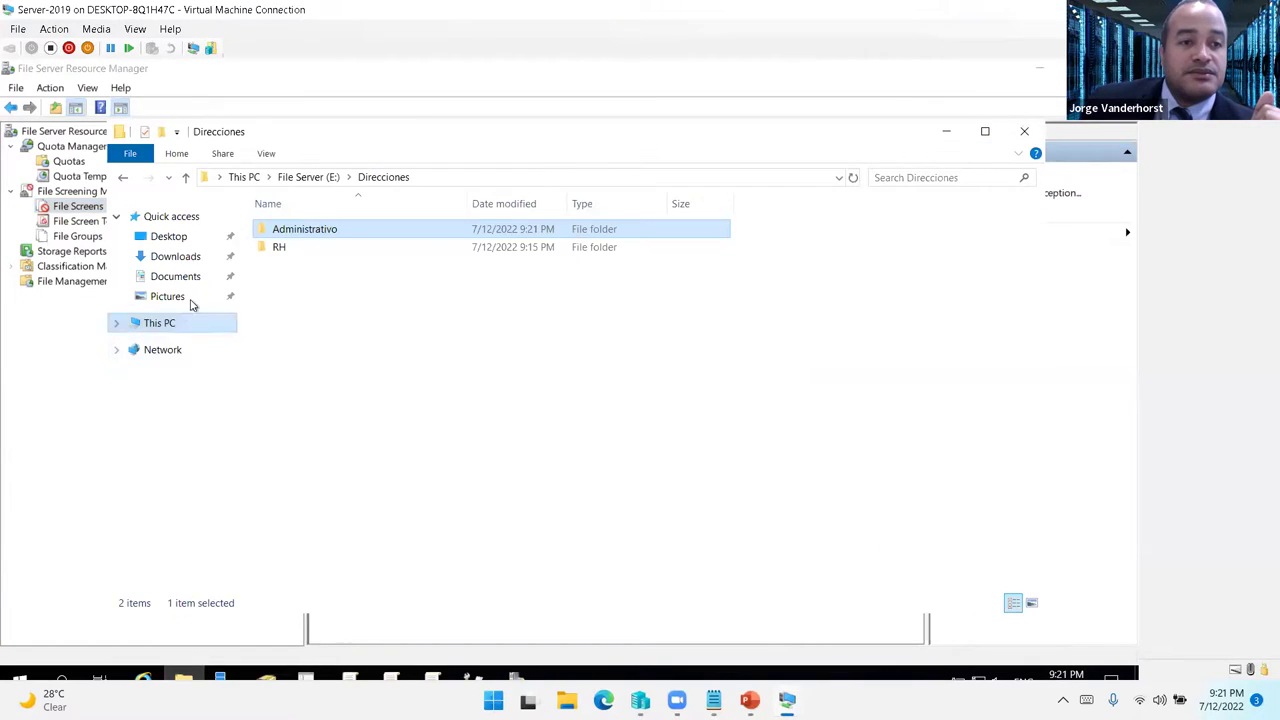
double_click(297, 230)
click(314, 250)
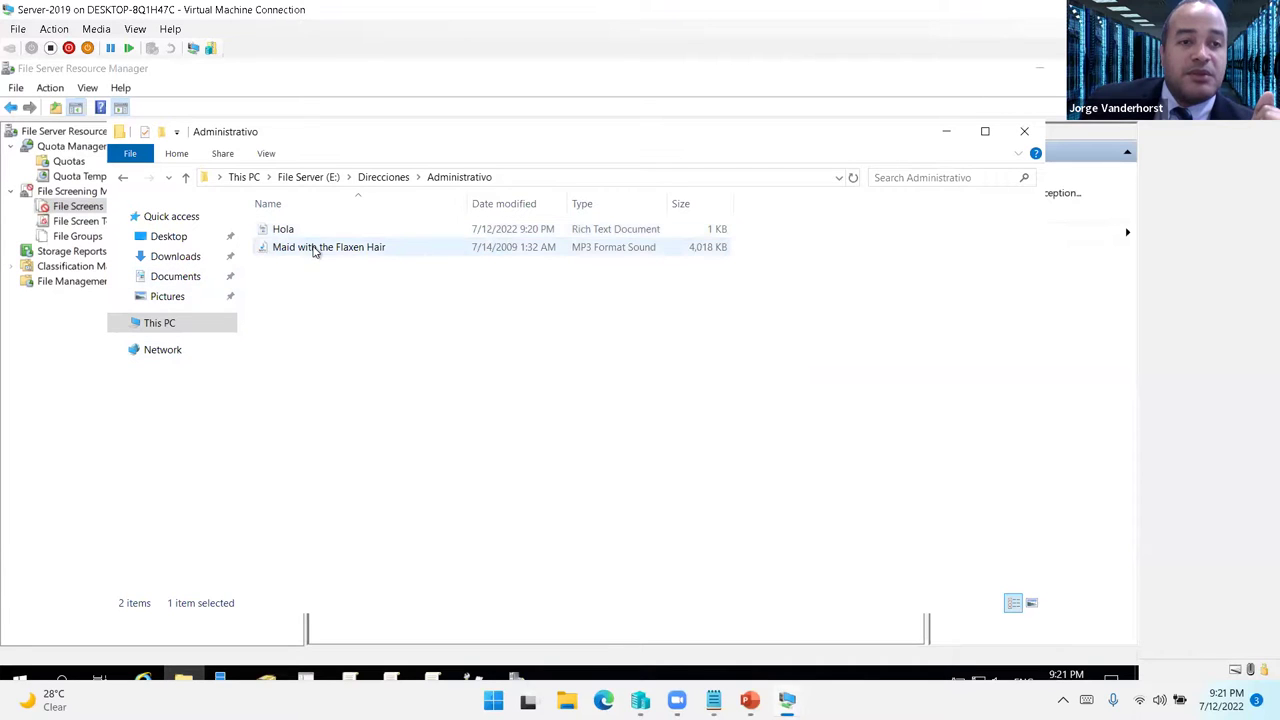
key(Delete)
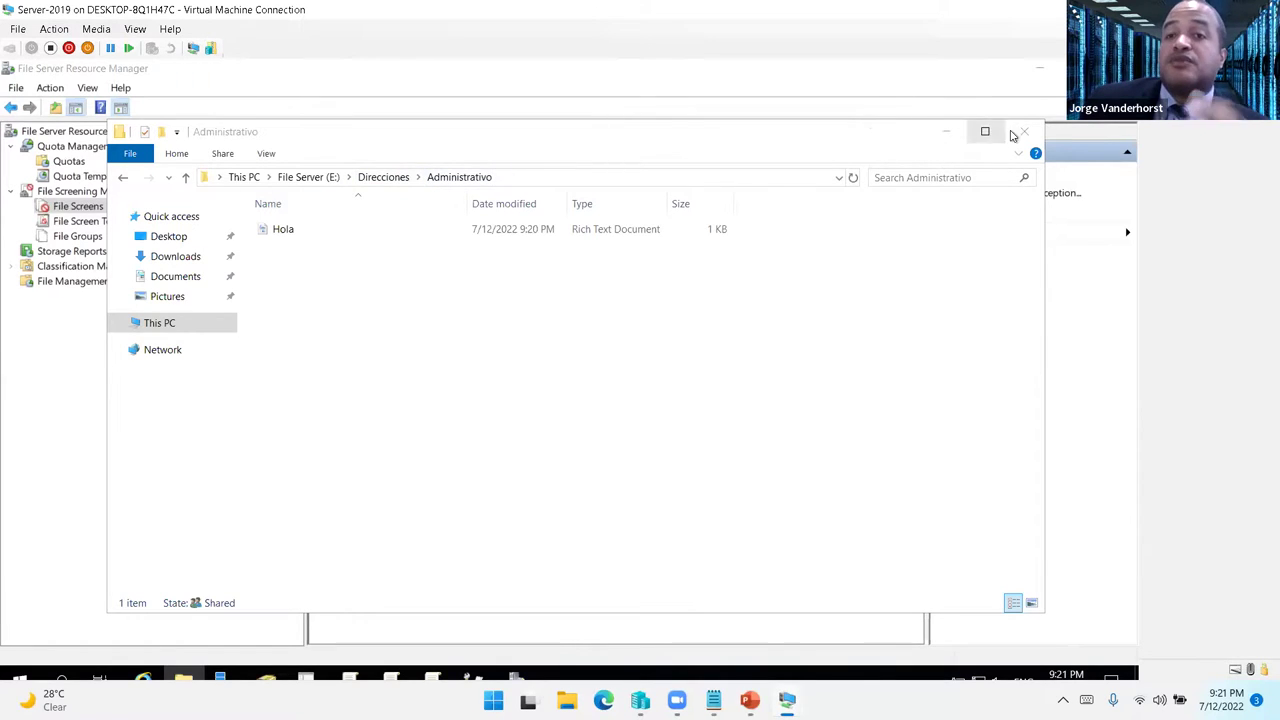
click(1022, 132)
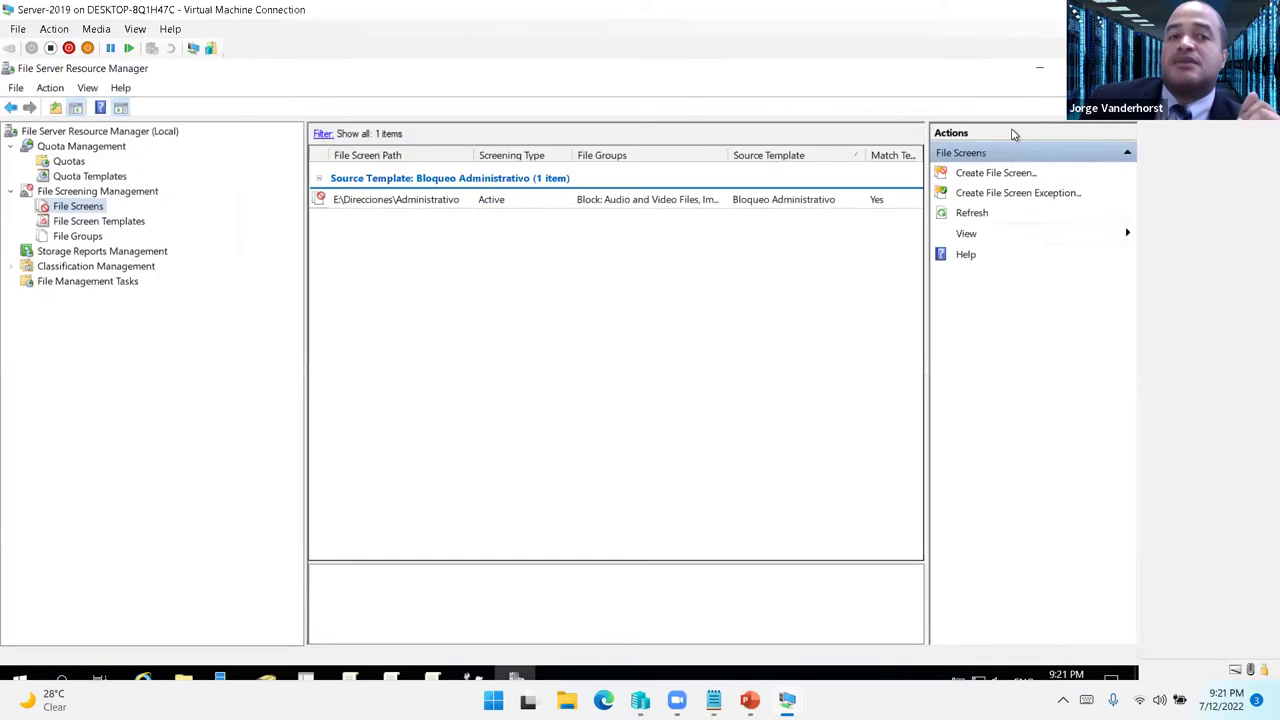
- Refresh Quotas to show the Administrativo 10.0 MB quota at 0% used
click(72, 161)
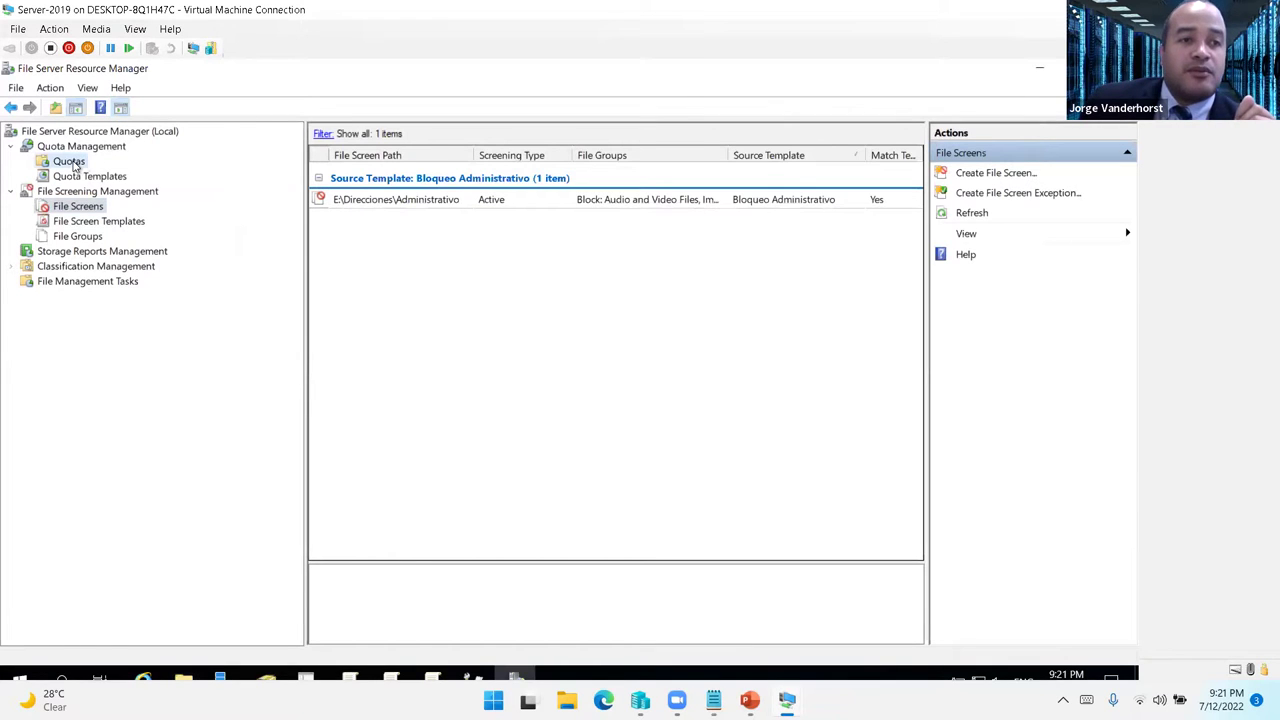
click(960, 194)
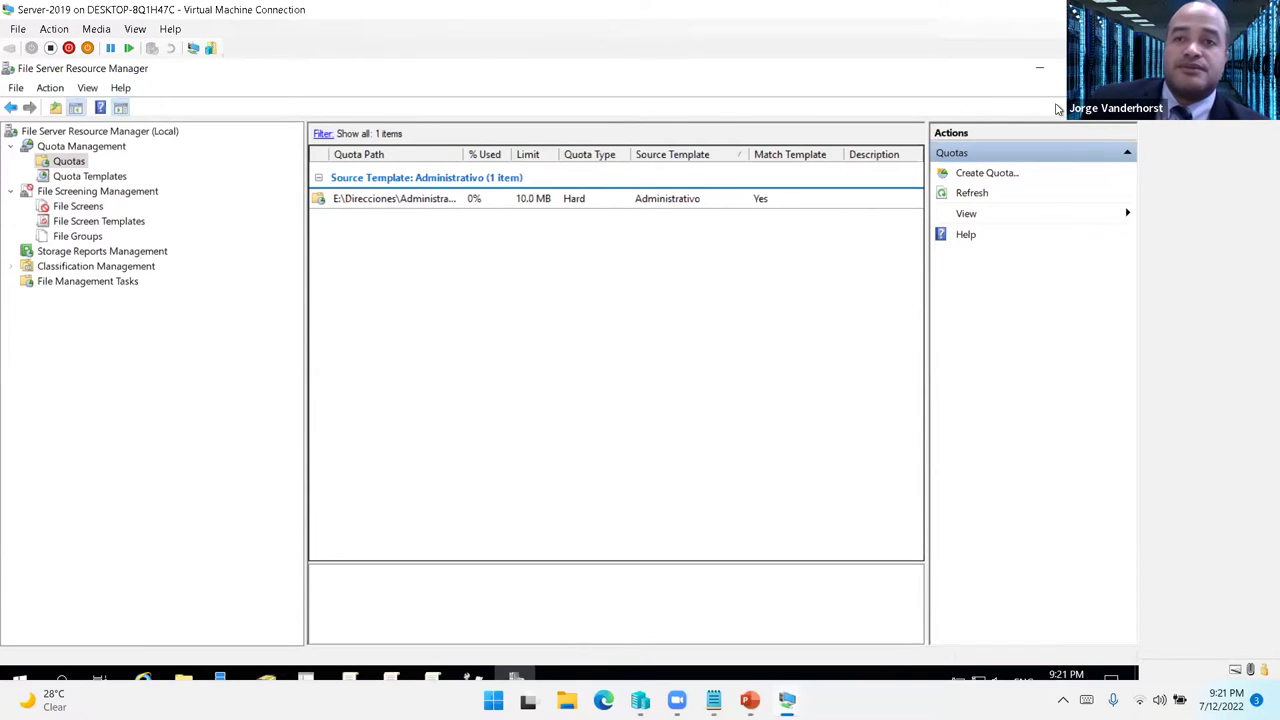
mouse_move(787, 700)
click(696, 623)
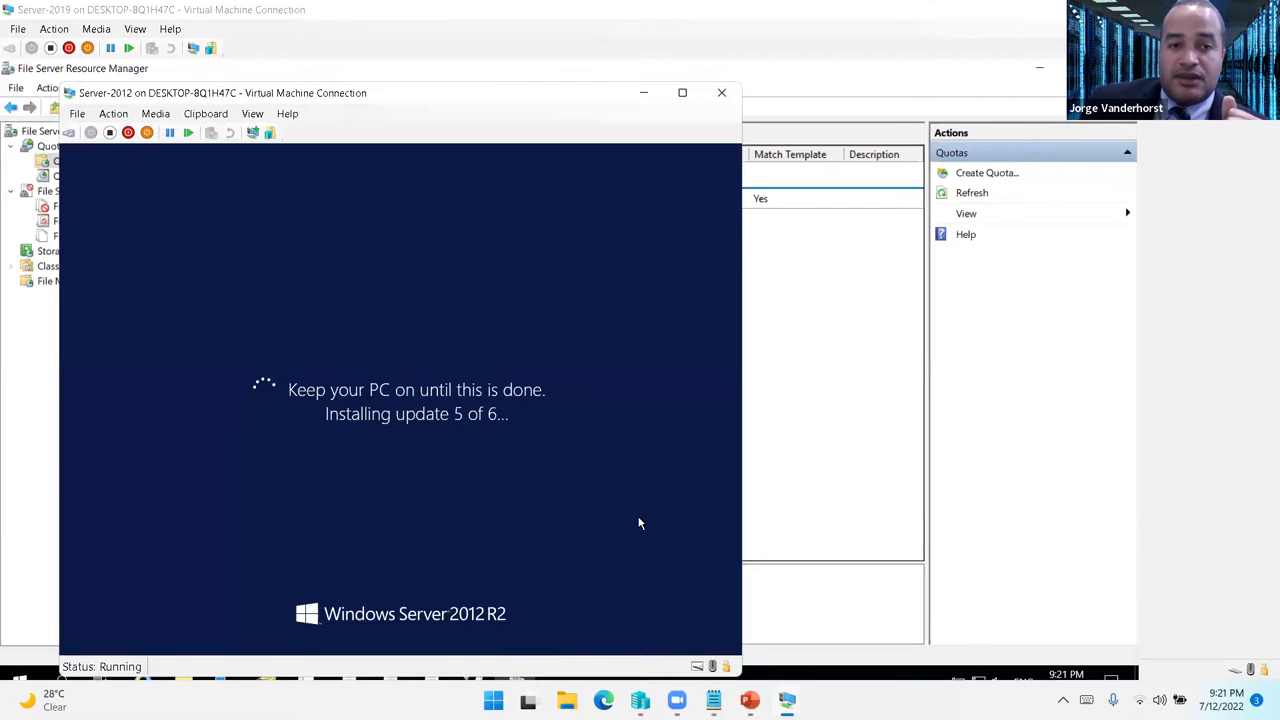
click(643, 100)
mouse_move(787, 700)
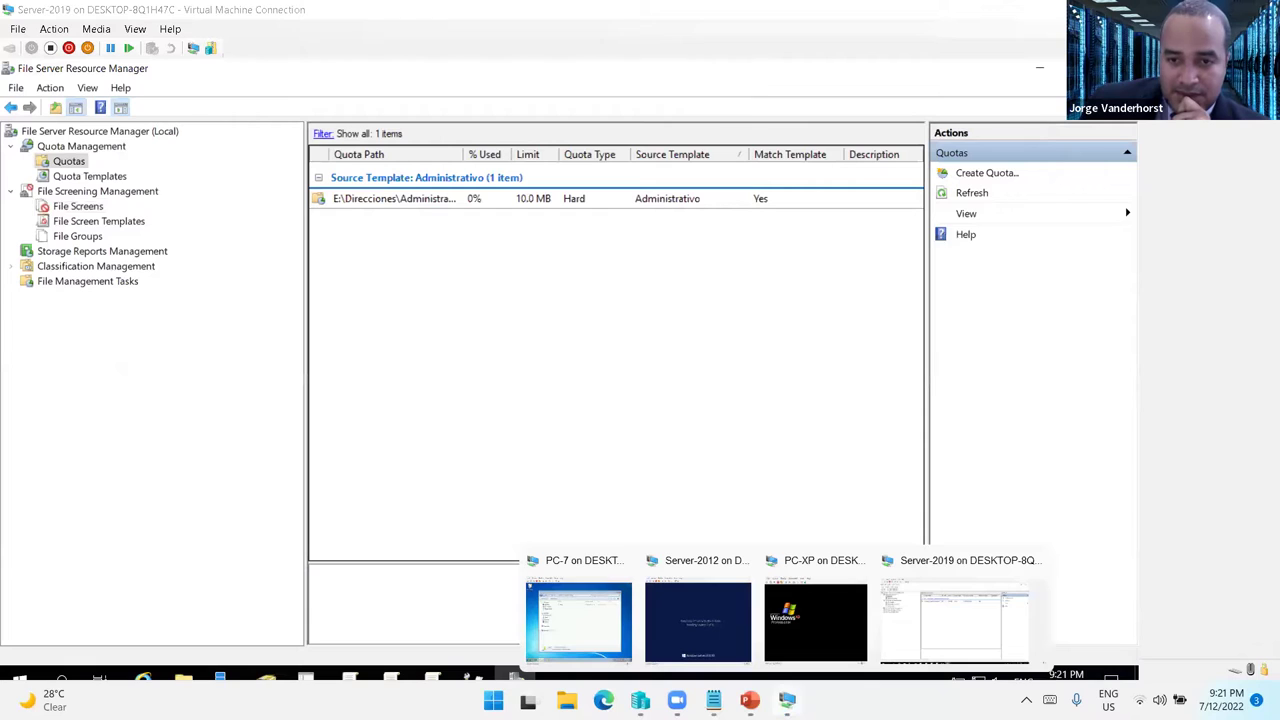
click(940, 630)
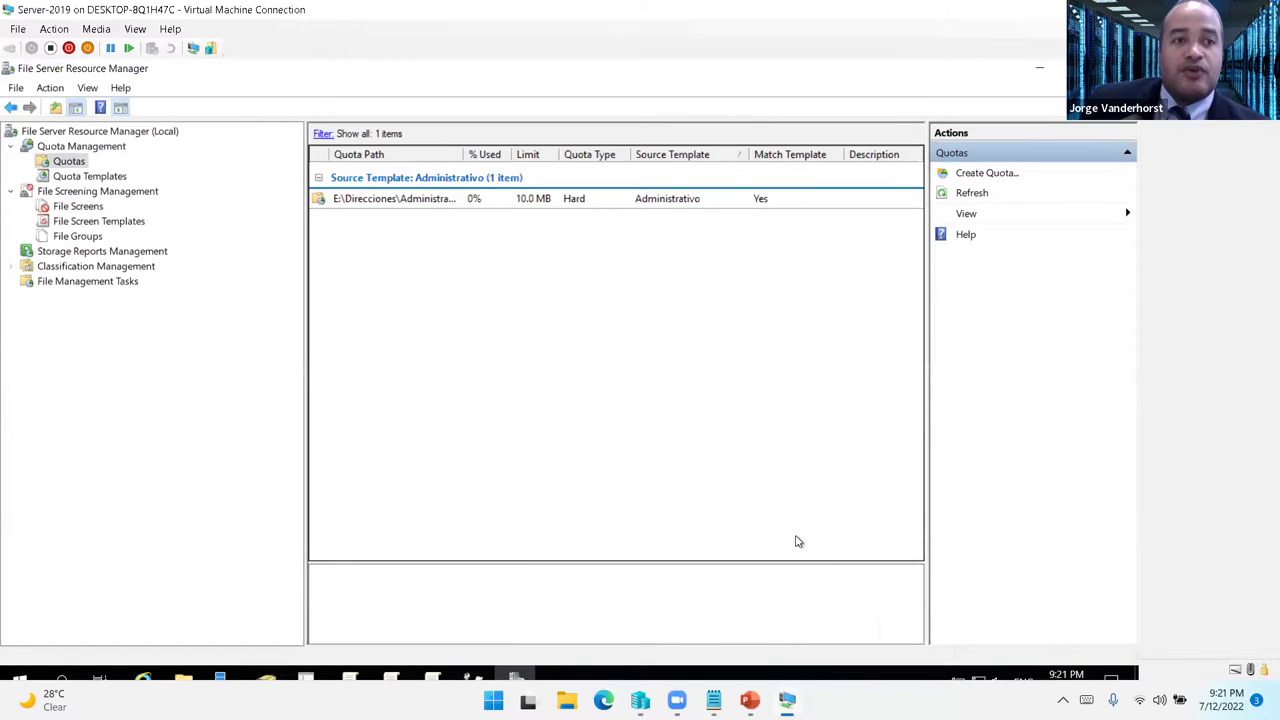
- In Print Management, start a TCP/IP Add Printer wizard for WIN2019, then cancel it without adding
click(472, 677)
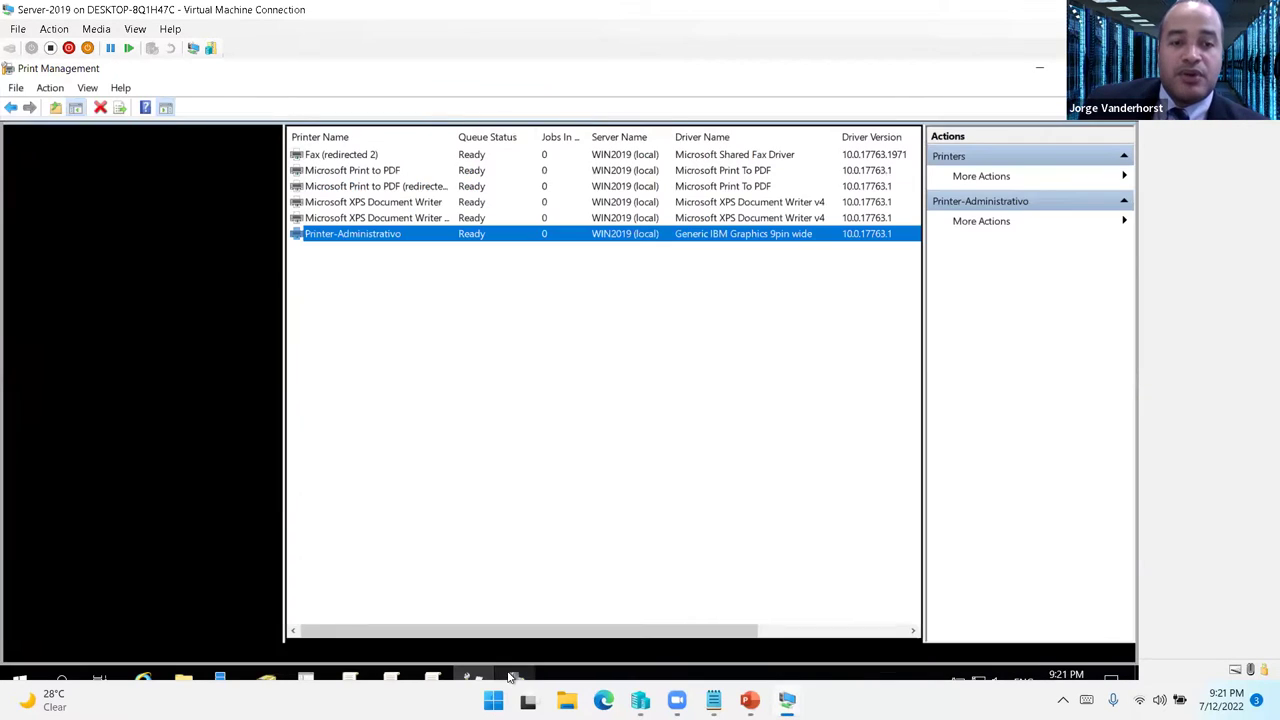
click(445, 353)
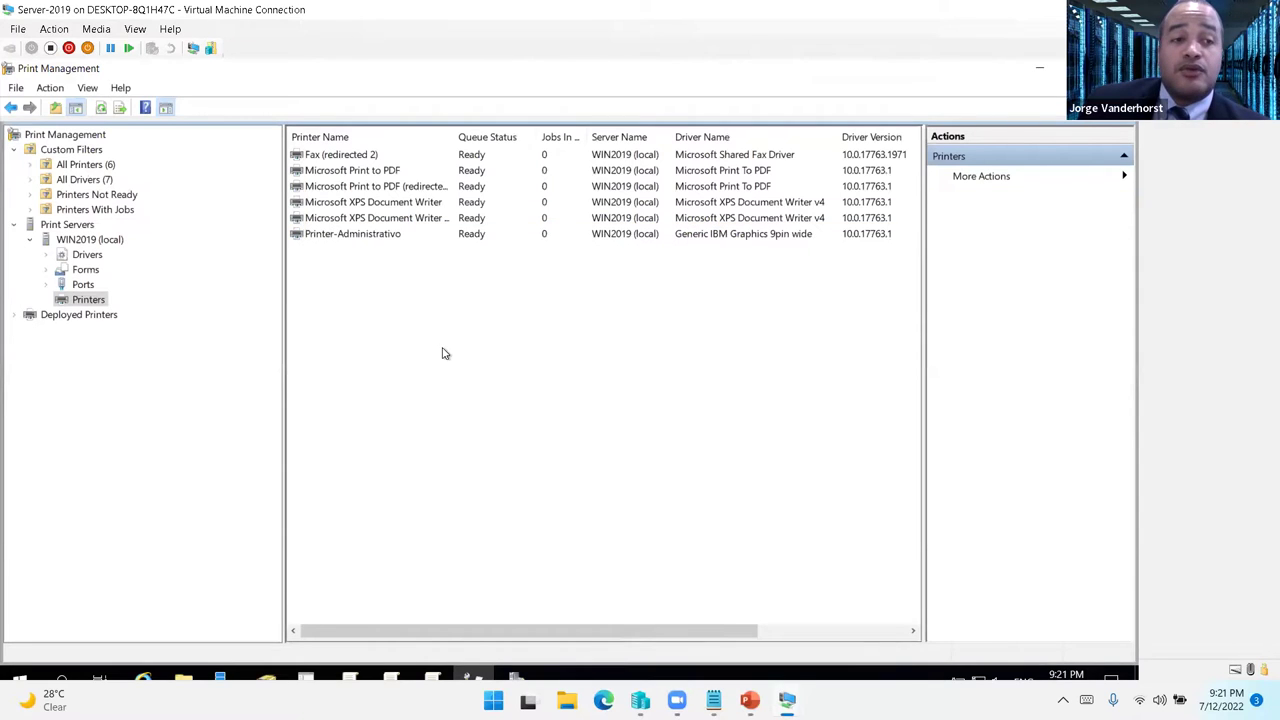
right_click(86, 298)
click(131, 310)
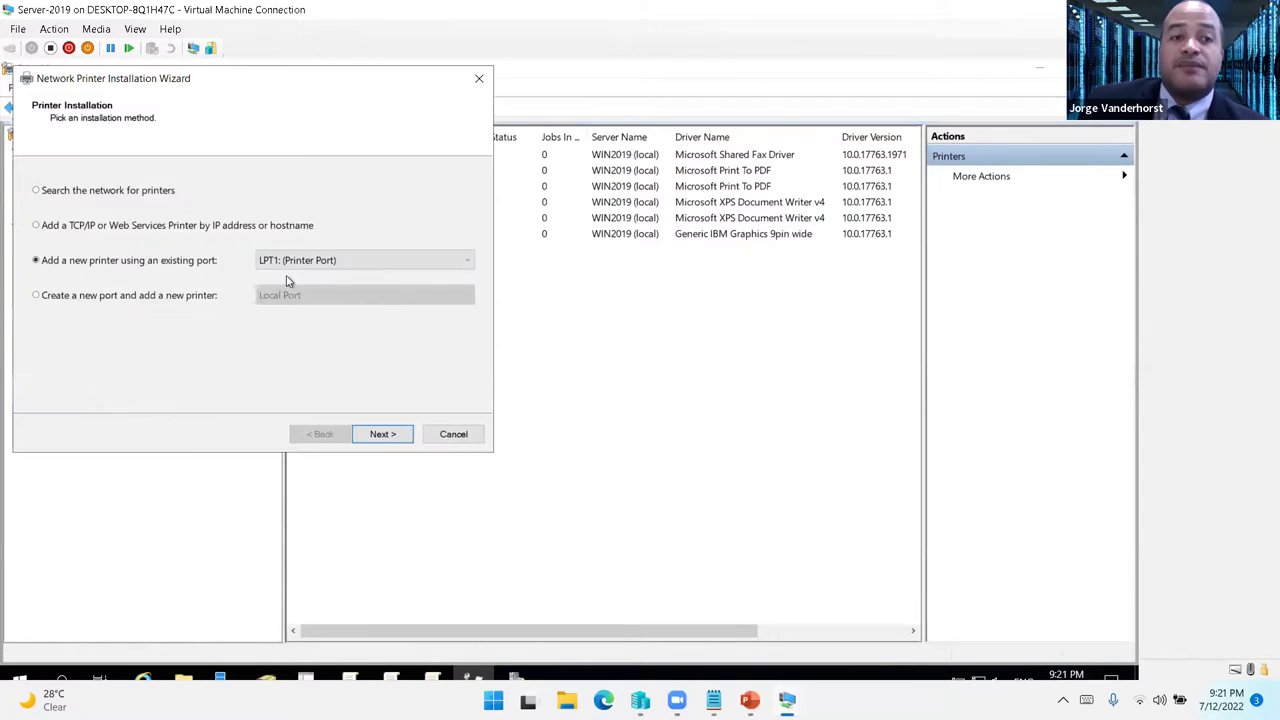
click(102, 228)
click(381, 434)
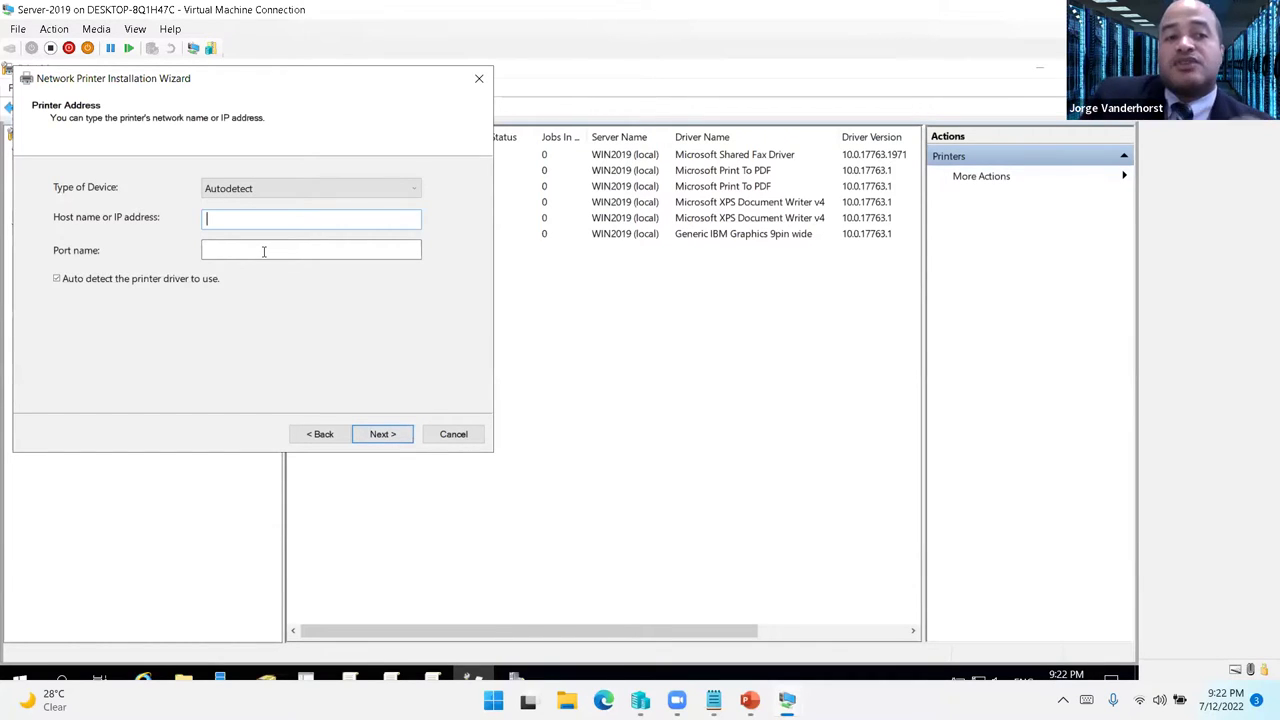
click(462, 434)
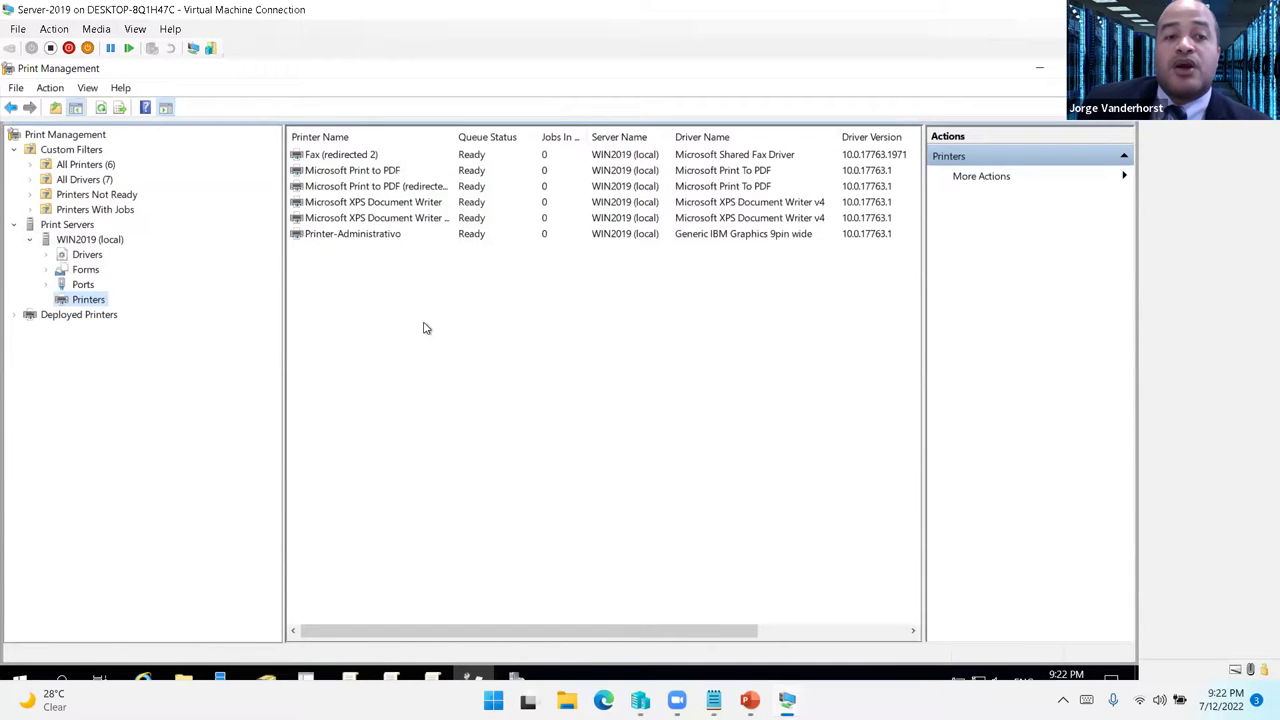
- Review Printer-Administrativo's Security and Advanced properties, then cancel without saving changes
double_click(380, 236)
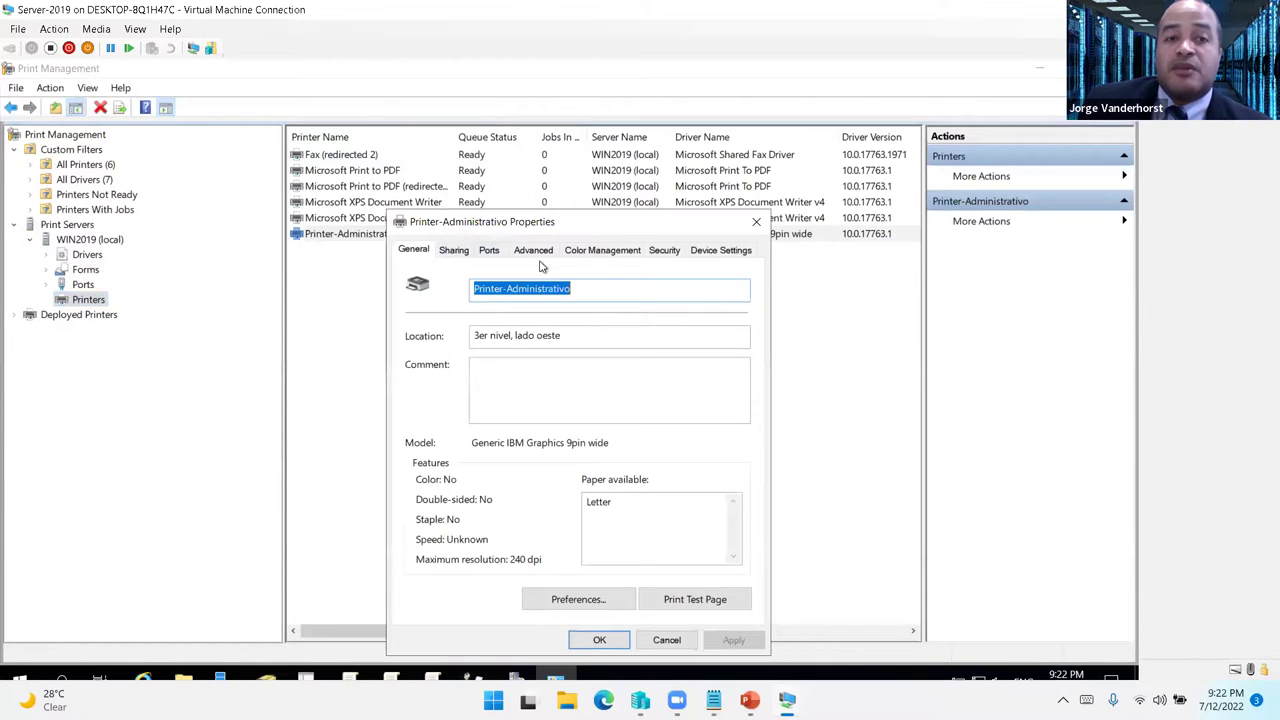
click(664, 252)
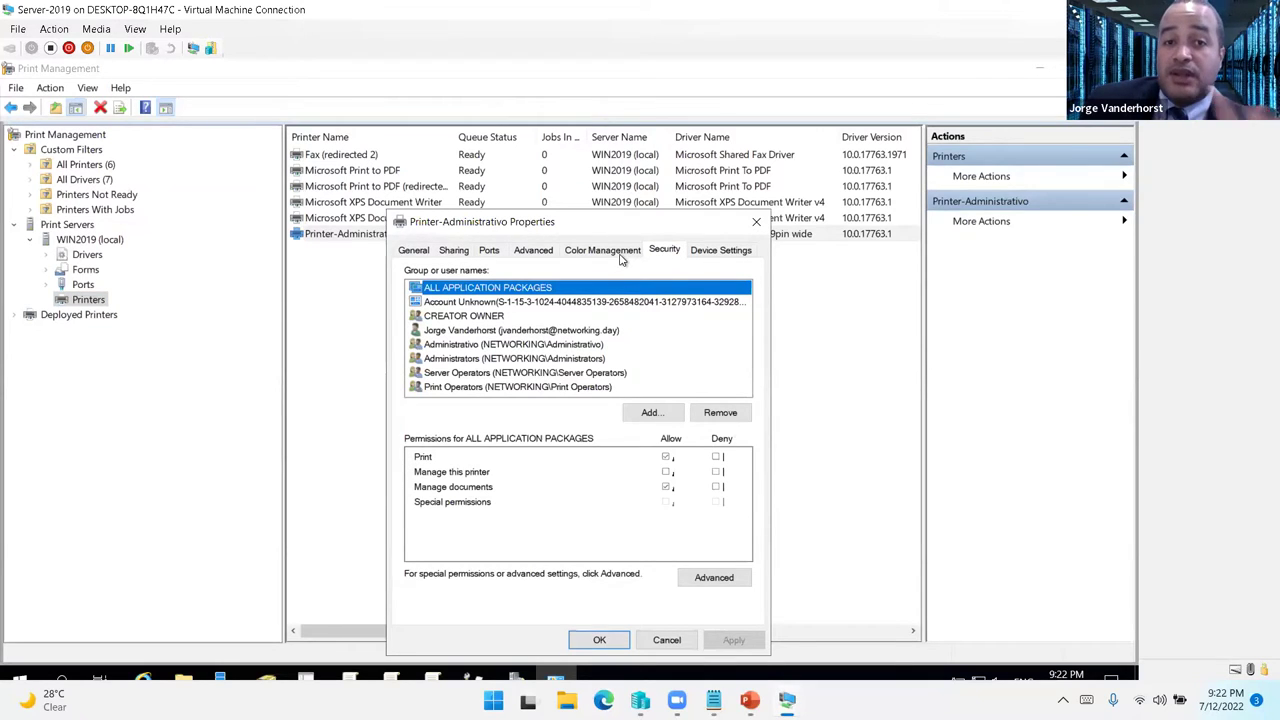
click(536, 251)
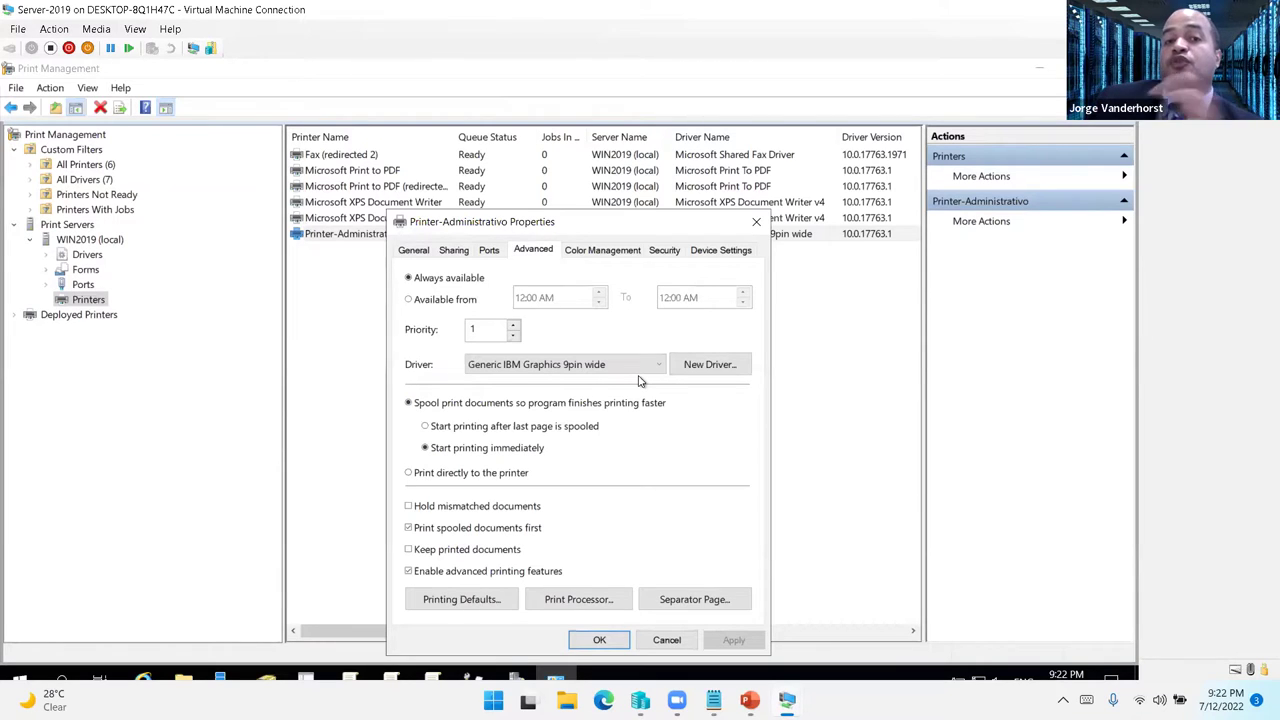
click(427, 302)
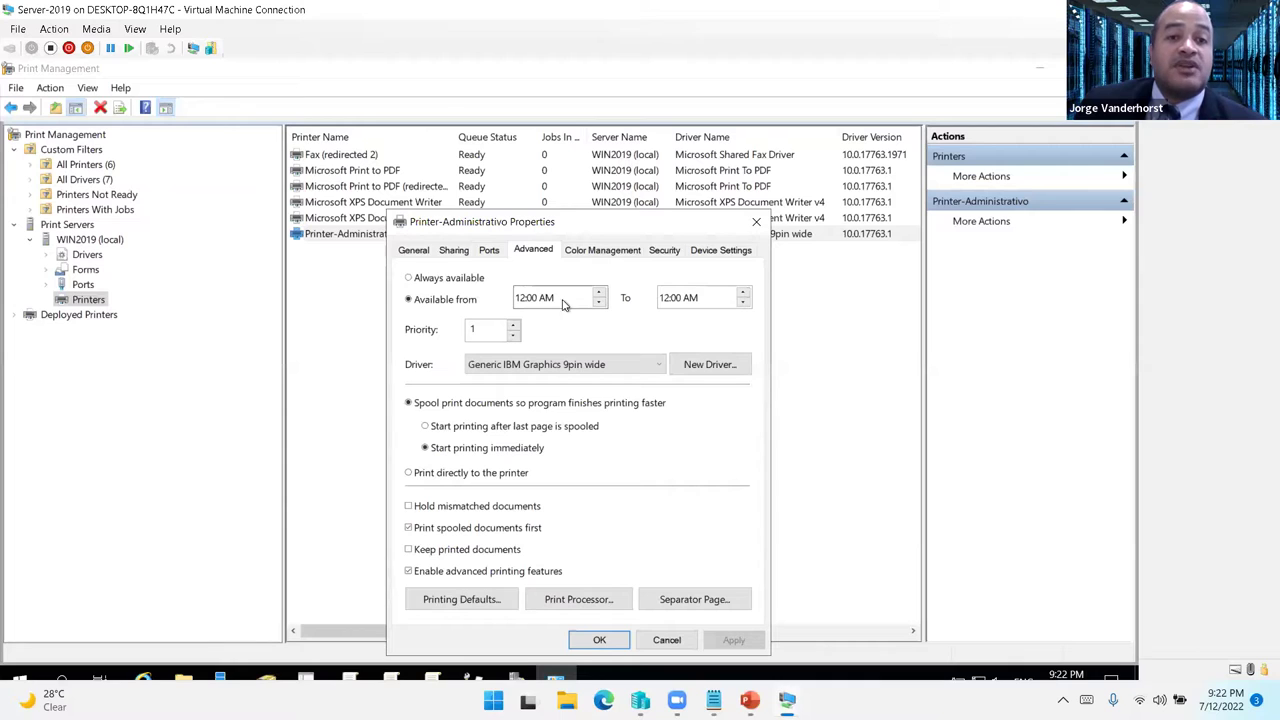
click(663, 640)
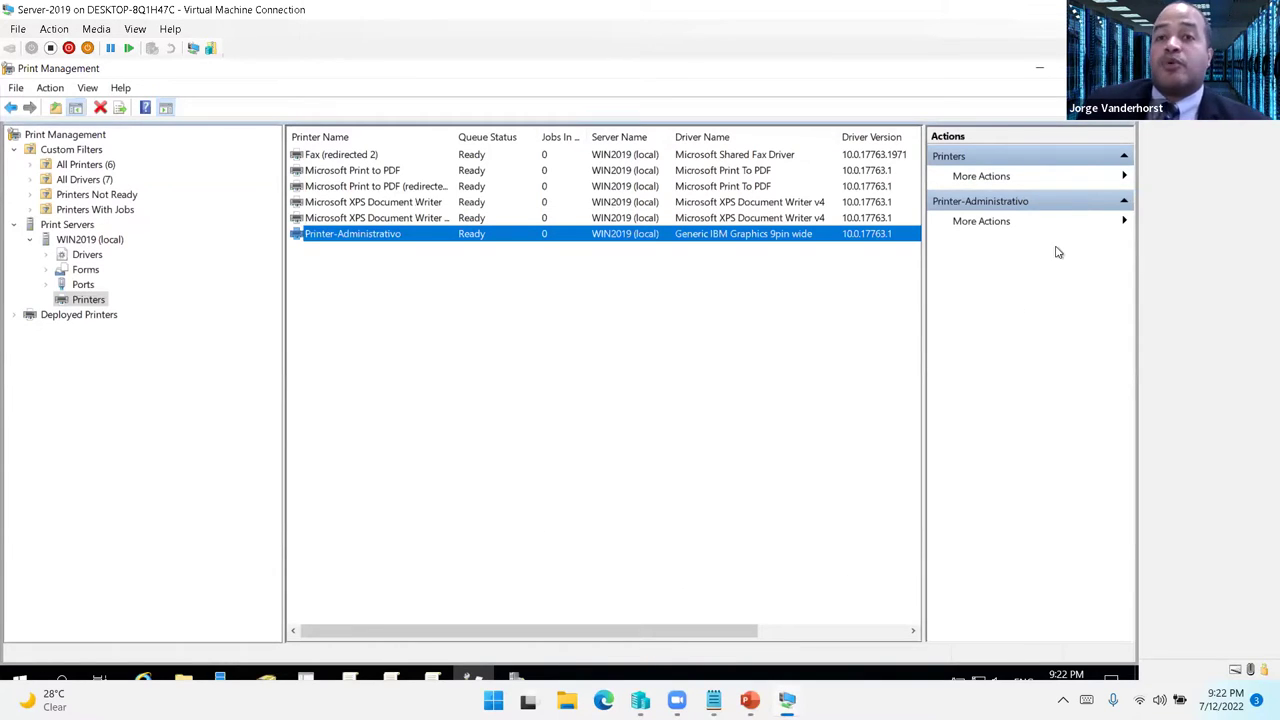
- Minimize Print Management and advance the NETWORKING WEEK slideshow to the 'THANKS! Any questions?' slide
click(1040, 70)
mouse_move(787, 700)
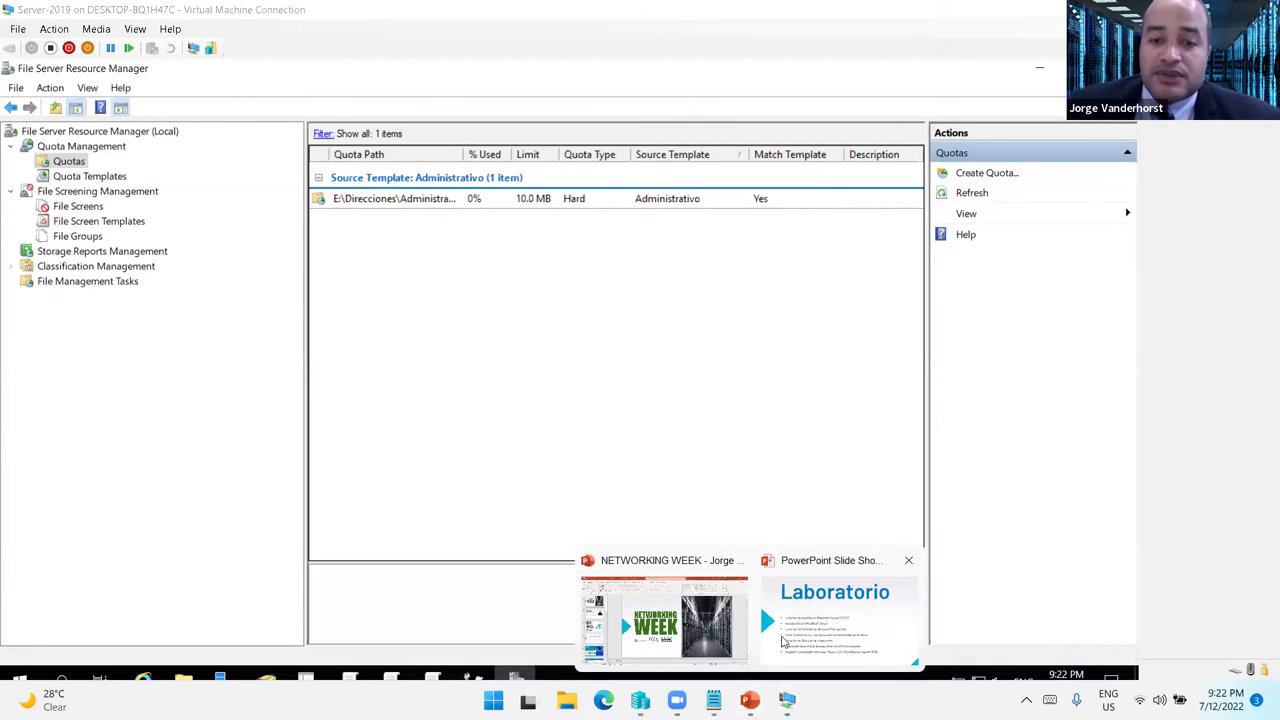
click(759, 603)
key(Right)
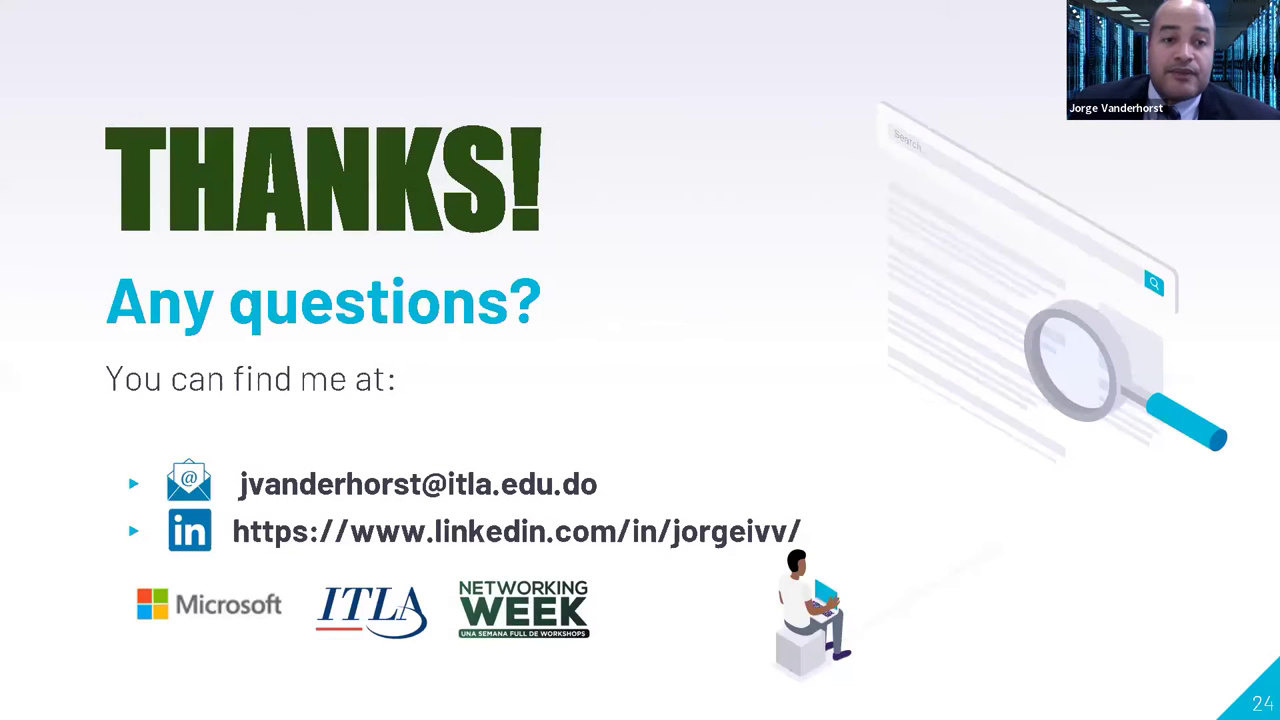